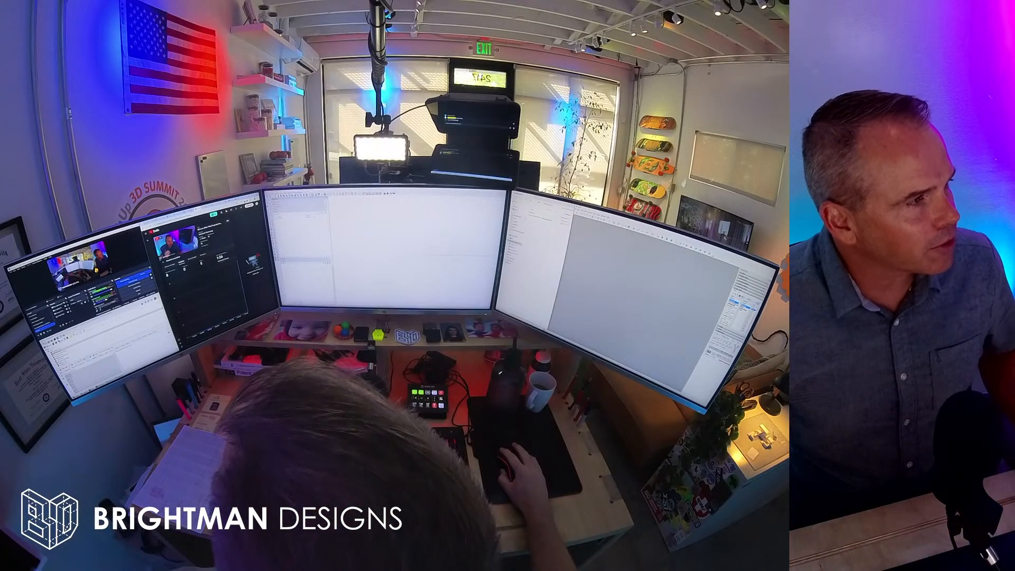
{"action": "left_click", "coordinate": [197, 210]}
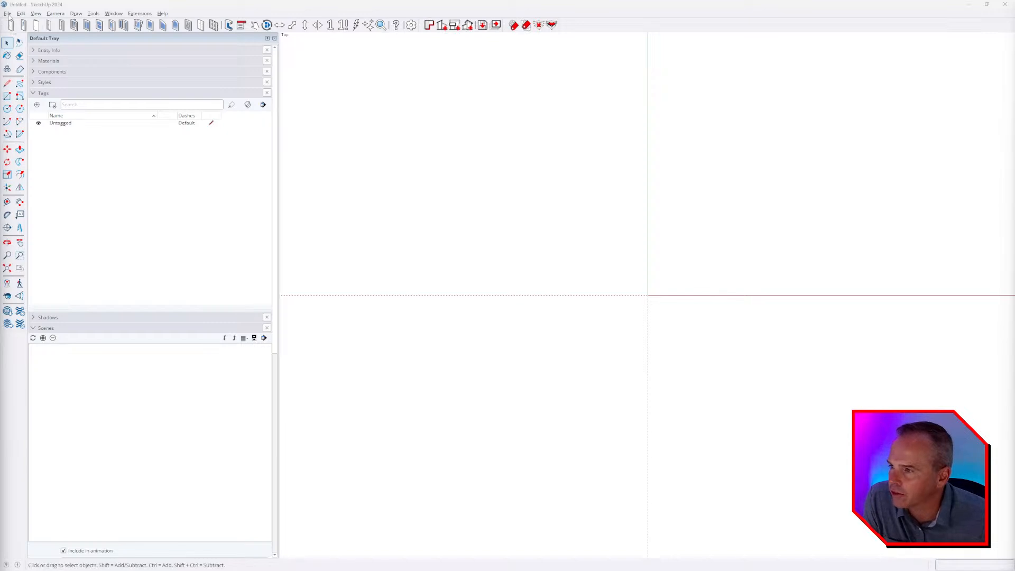
Open the BD_Wagon Trail Road - Existing Conditions model from Brightman Designs > CONTENT > BD LIVE! > 004 > PROJECT FILES.
{"action": "left_click", "coordinate": [8, 13]}
{"action": "left_click", "coordinate": [21, 45]}
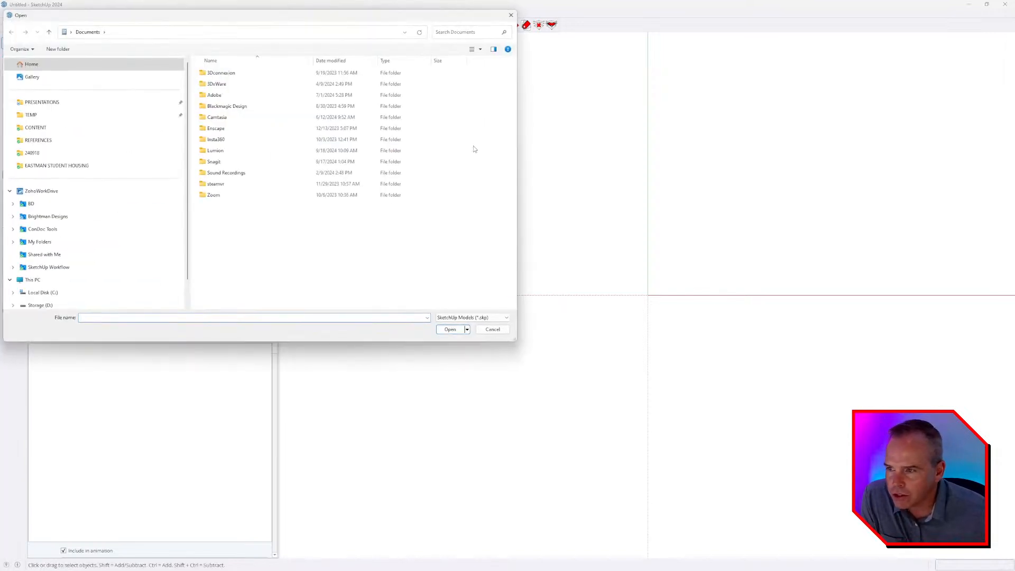
{"action": "left_click_drag", "start_coordinate": [246, 20], "coordinate": [534, 115]}
{"action": "left_click", "coordinate": [397, 311]}
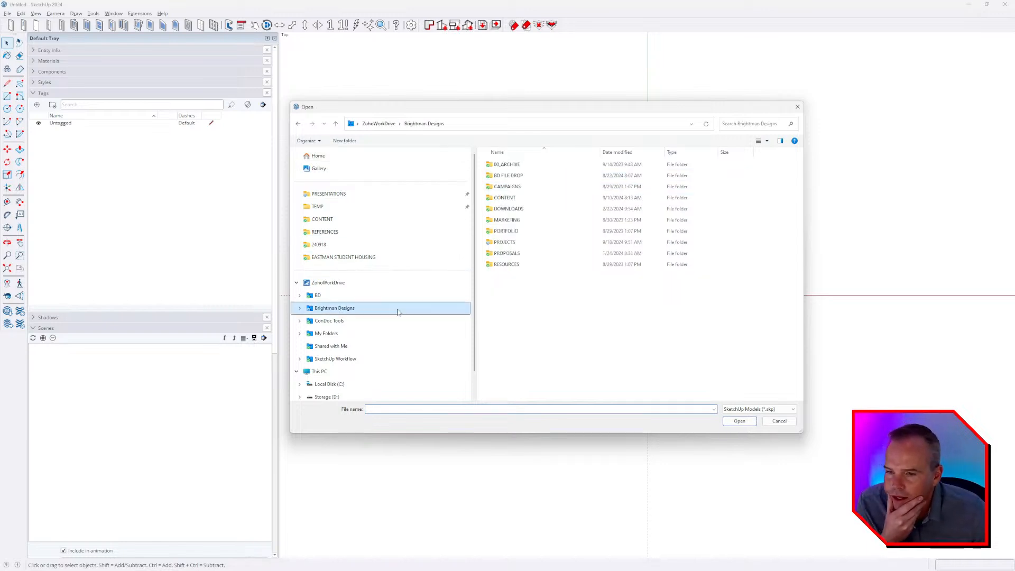
{"action": "double_click", "coordinate": [507, 198]}
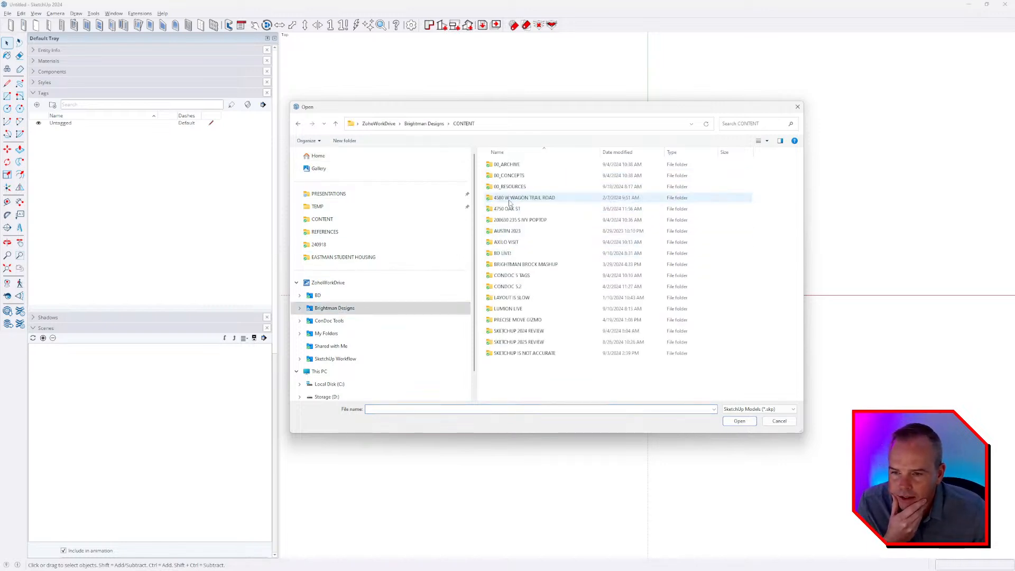
{"action": "double_click", "coordinate": [511, 254]}
{"action": "double_click", "coordinate": [501, 214]}
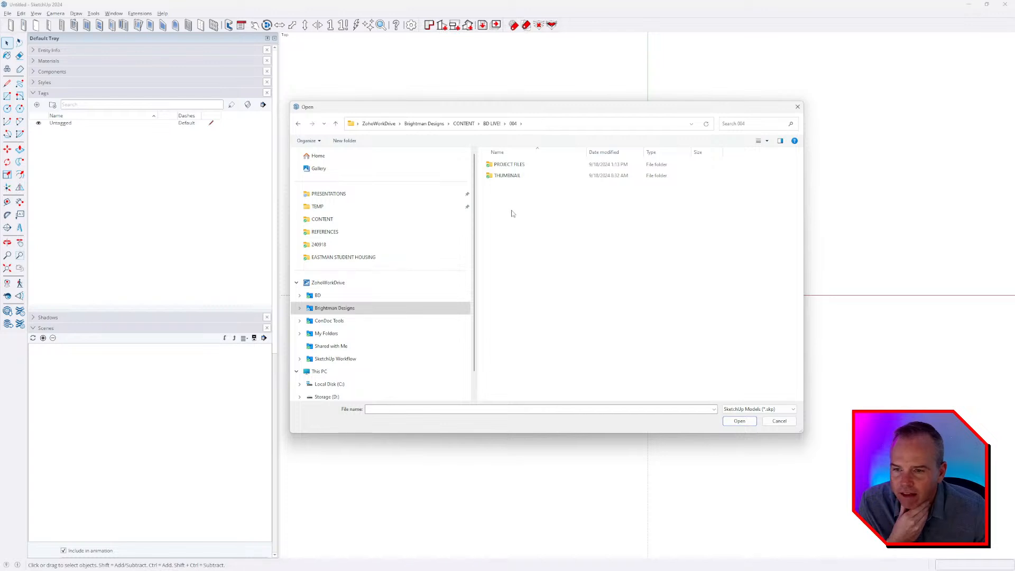
{"action": "double_click", "coordinate": [514, 168]}
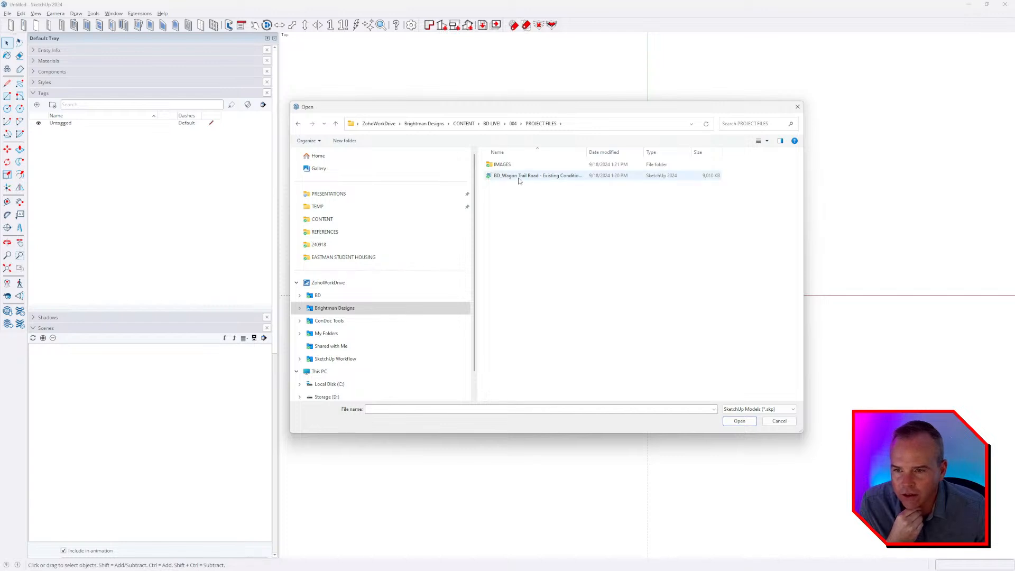
{"action": "double_click", "coordinate": [519, 179]}
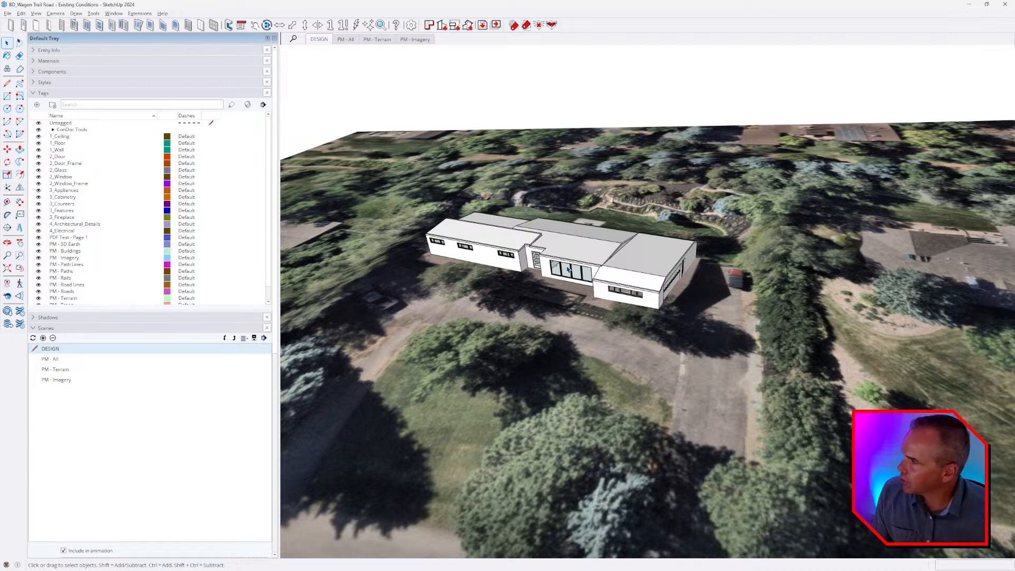
Examine the house model and its surrounding terrain from several angles.
{"action": "scroll", "coordinate": [743, 277], "scroll_direction": "up", "scroll_amount": 3}
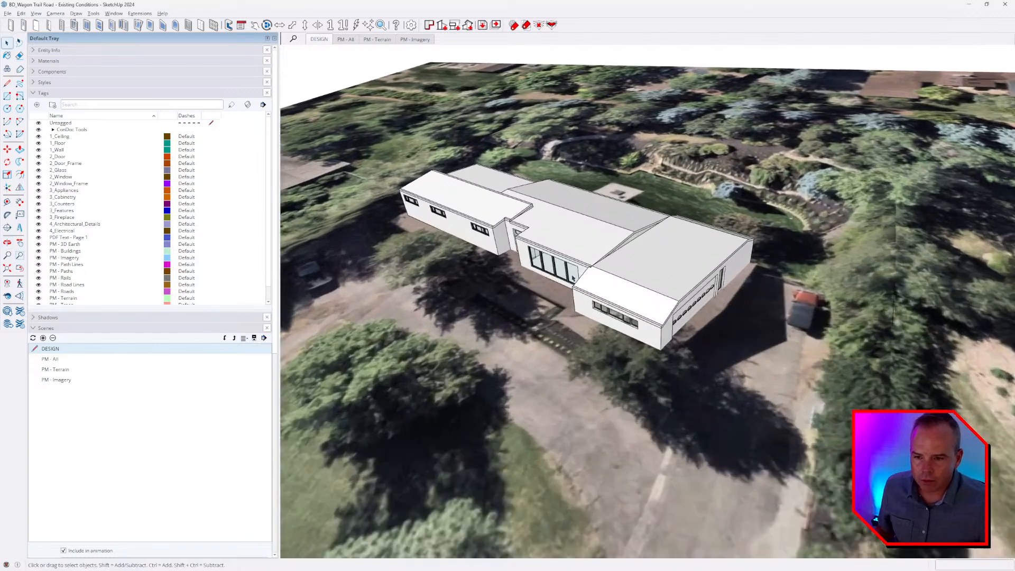
{"action": "middle_click_drag", "start_coordinate": [542, 251], "coordinate": [691, 335]}
{"action": "scroll", "coordinate": [677, 296], "scroll_direction": "down", "scroll_amount": 3}
{"action": "scroll", "coordinate": [691, 334], "scroll_direction": "down", "scroll_amount": 2}
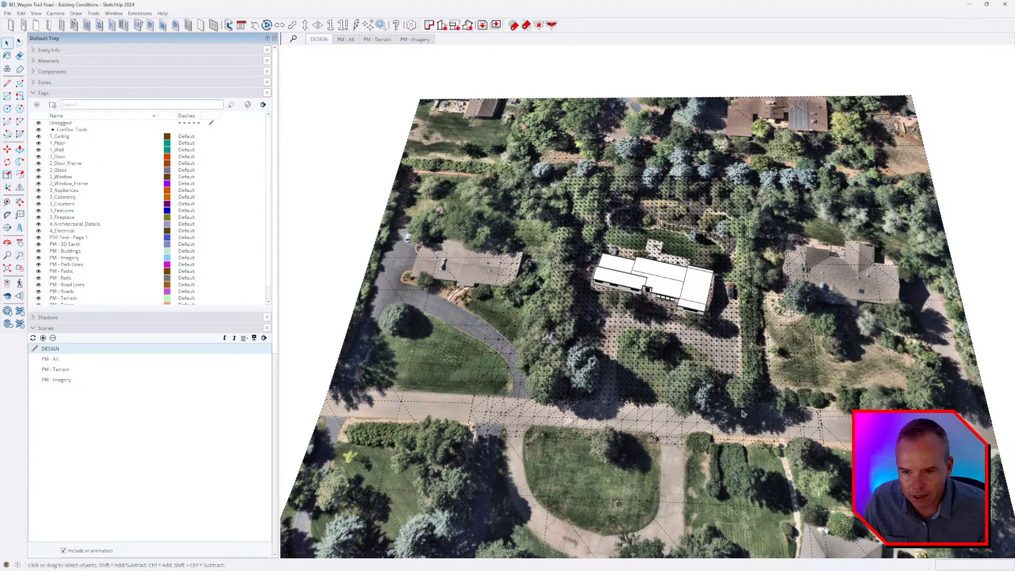
{"action": "middle_click_drag", "start_coordinate": [743, 414], "coordinate": [734, 278]}
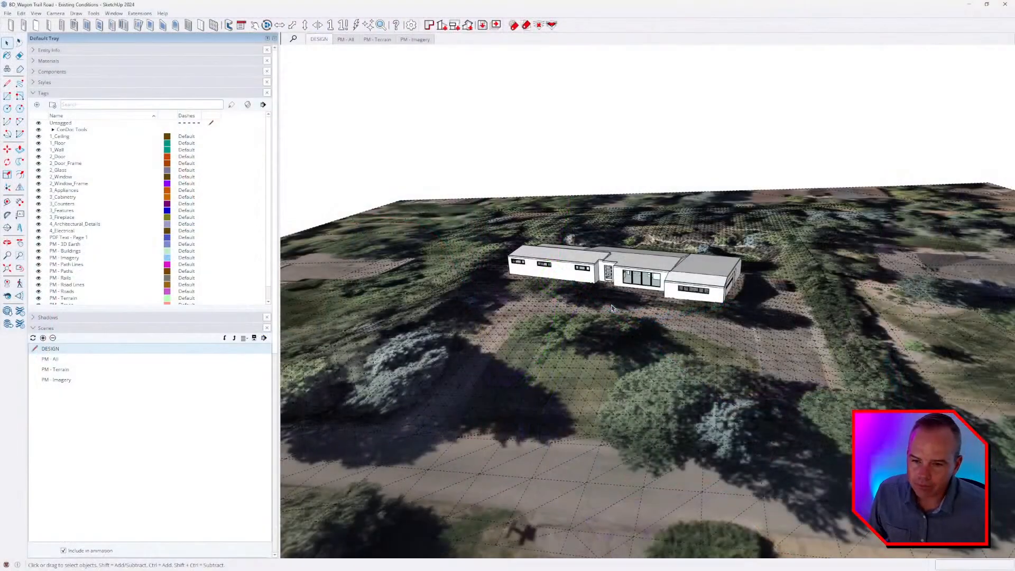
{"action": "middle_click_drag", "start_coordinate": [581, 359], "coordinate": [595, 352]}
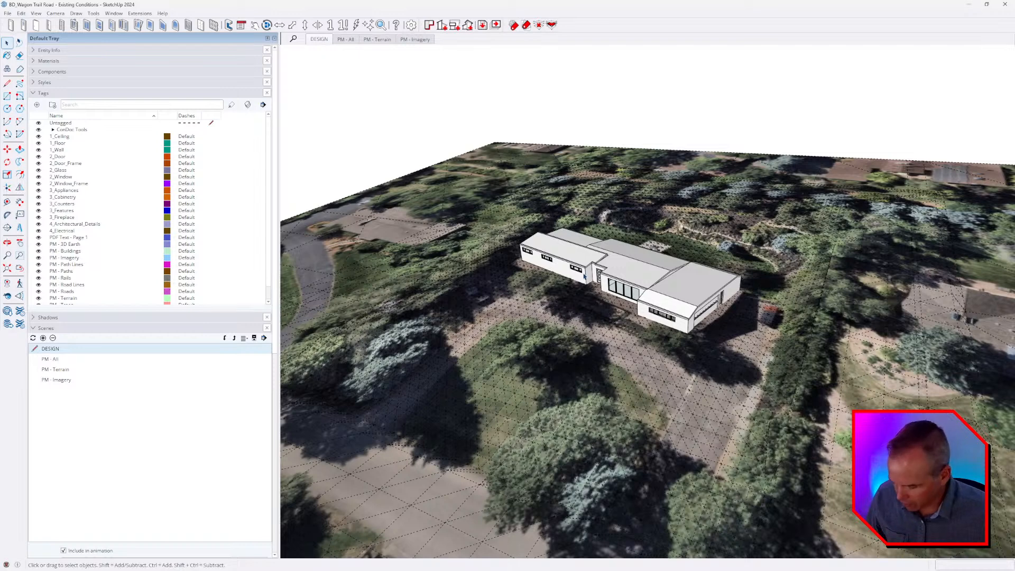
Show the ConDoc System and ConDoc Tags windows and arrange them one below the other beside the house.
{"action": "key", "text": "ctrl+d"}
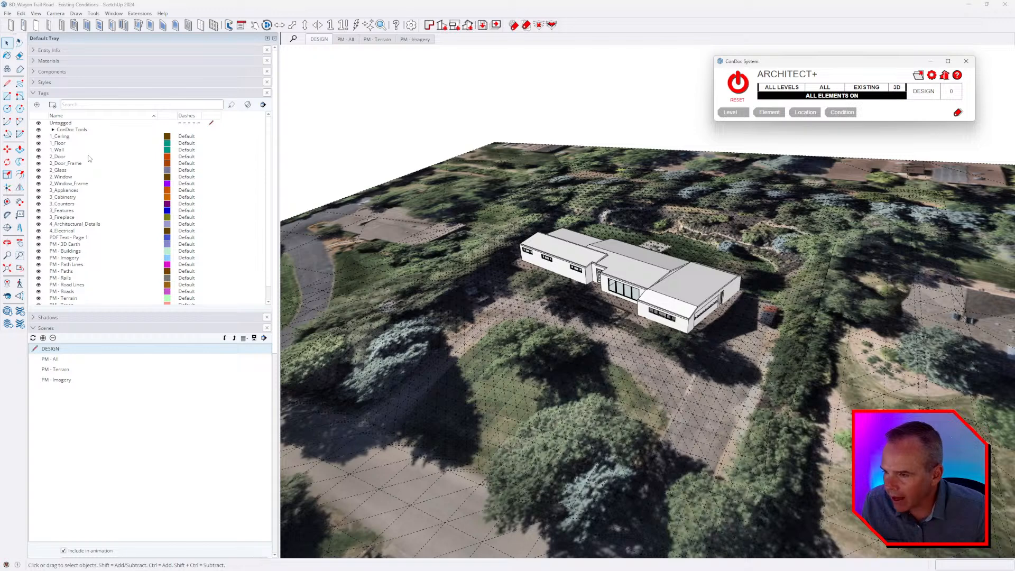
{"action": "scroll", "coordinate": [91, 182], "scroll_direction": "down", "scroll_amount": 2}
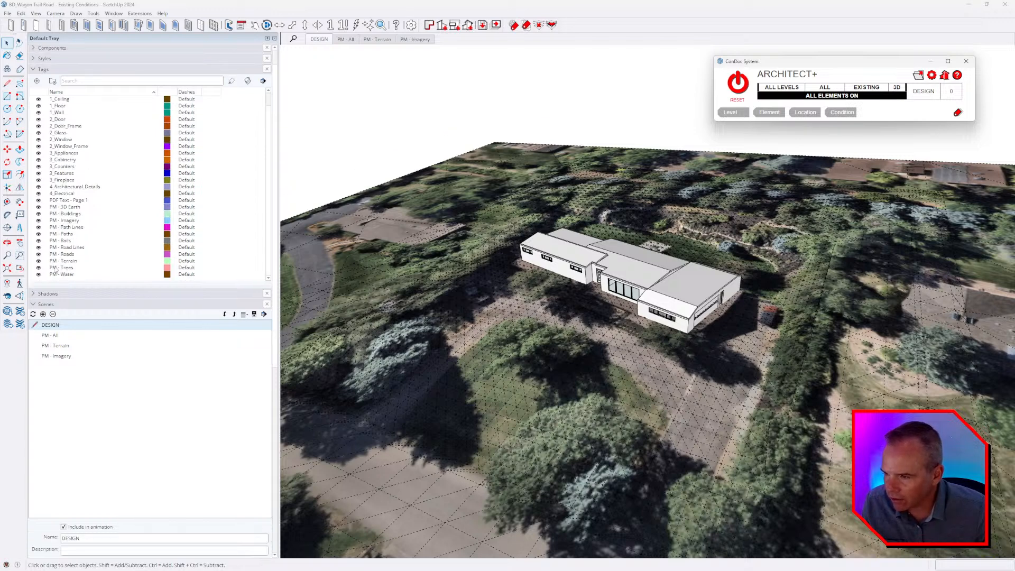
{"action": "scroll", "coordinate": [96, 239], "scroll_direction": "up", "scroll_amount": 2}
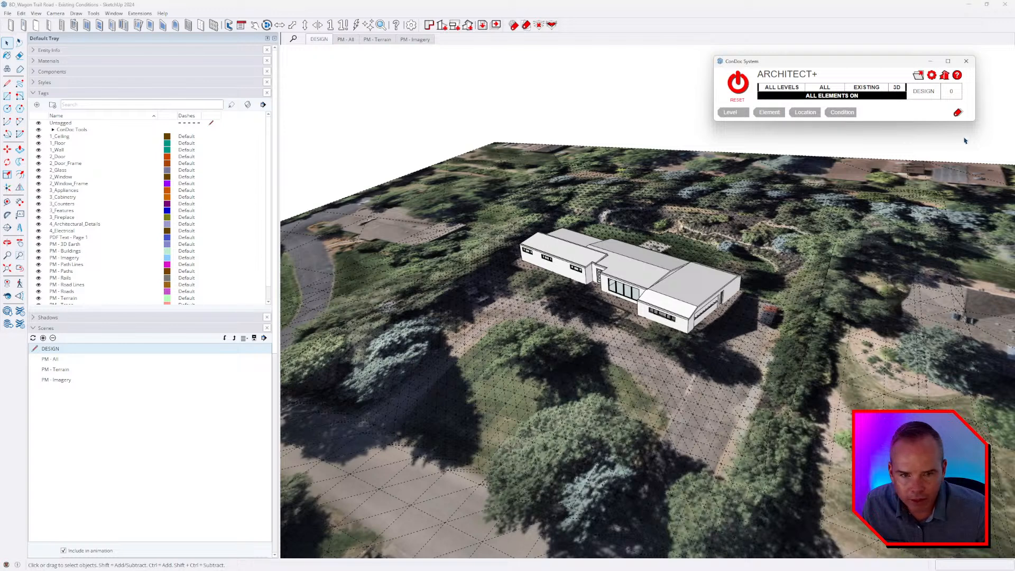
{"action": "left_click", "coordinate": [957, 112]}
{"action": "left_click_drag", "start_coordinate": [907, 135], "coordinate": [896, 166]}
{"action": "left_click_drag", "start_coordinate": [880, 70], "coordinate": [910, 66]}
{"action": "left_click_drag", "start_coordinate": [902, 168], "coordinate": [913, 135]}
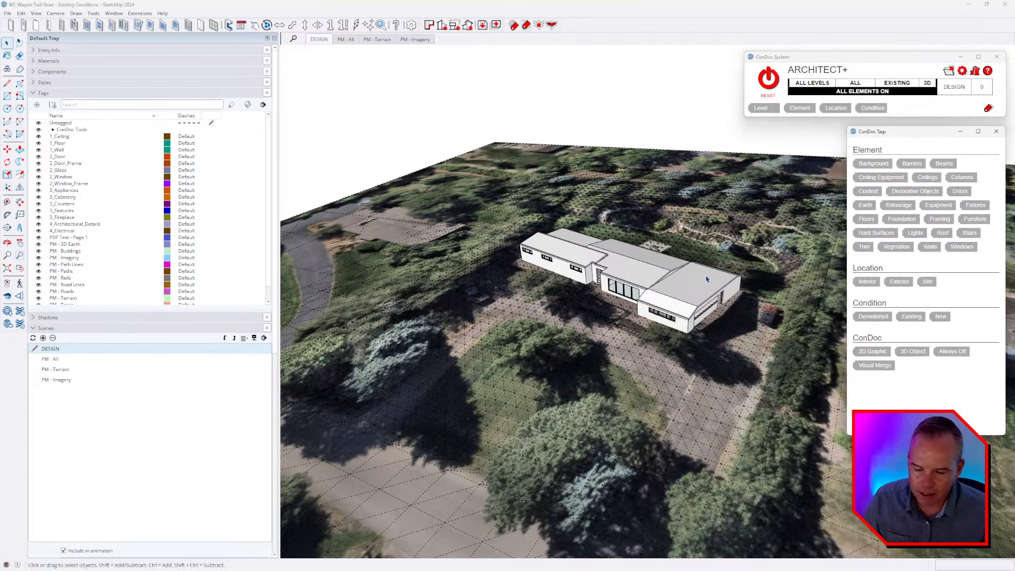
Switch all elements off in the ConDoc System.
{"action": "middle_click_drag", "start_coordinate": [706, 278], "coordinate": [598, 331]}
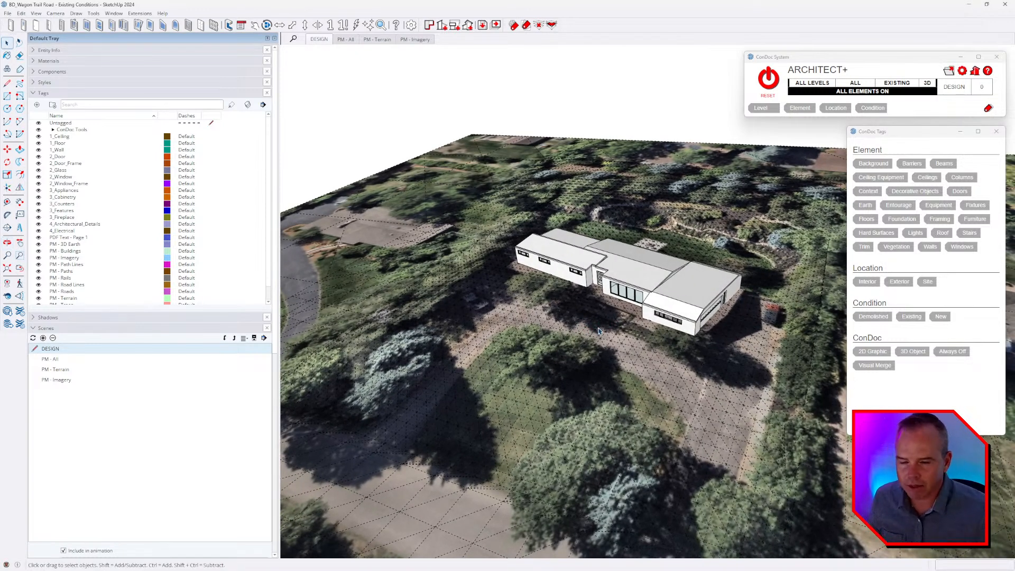
{"action": "middle_click_drag", "start_coordinate": [596, 369], "coordinate": [745, 325]}
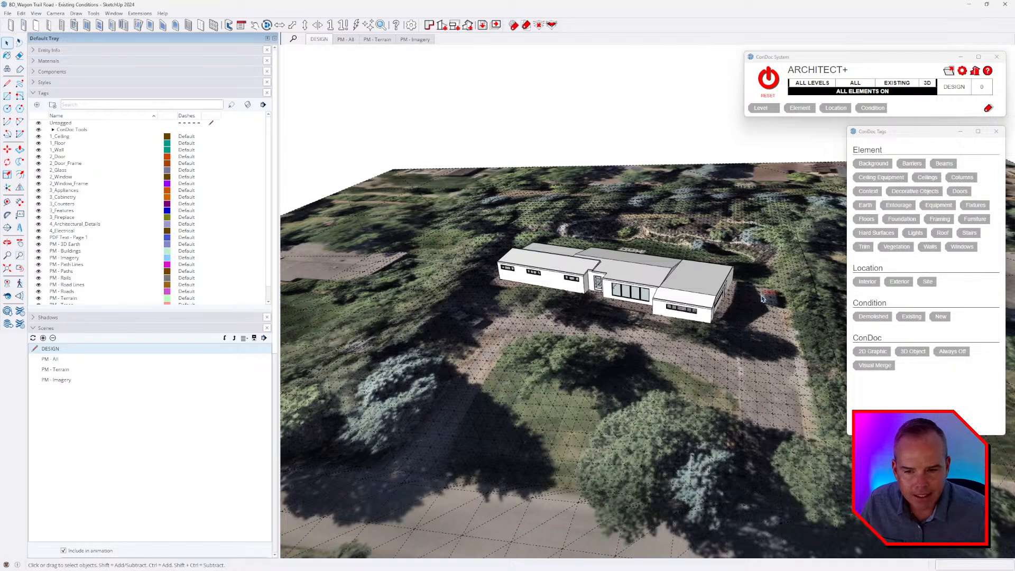
{"action": "middle_click_drag", "start_coordinate": [734, 297], "coordinate": [672, 305]}
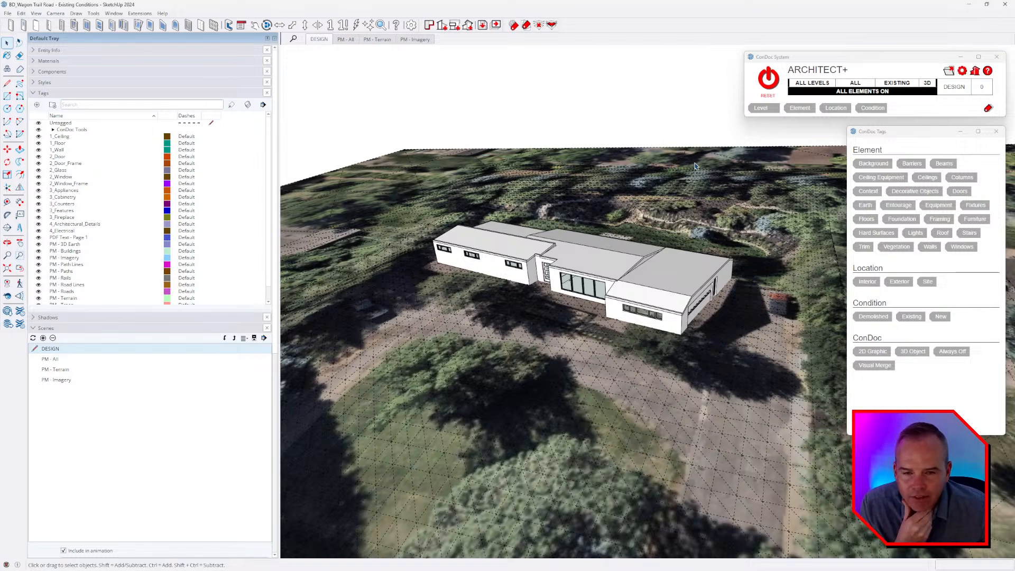
{"action": "left_click", "coordinate": [875, 92]}
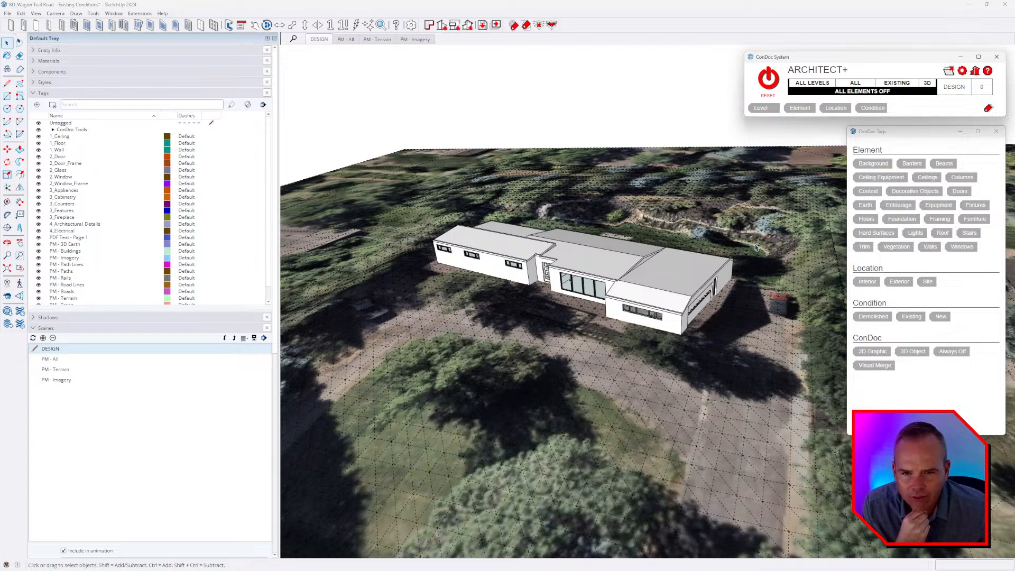
Expand the ConDoc Tools tag folder, review its tags and enlarge the tag list.
{"action": "left_click", "coordinate": [54, 130]}
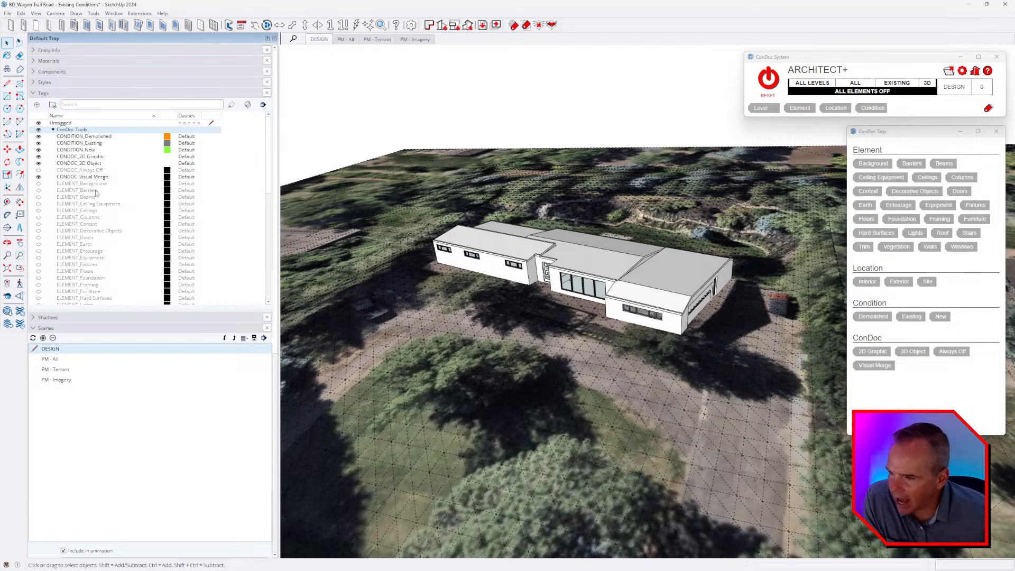
{"action": "scroll", "coordinate": [96, 192], "scroll_direction": "down", "scroll_amount": 3}
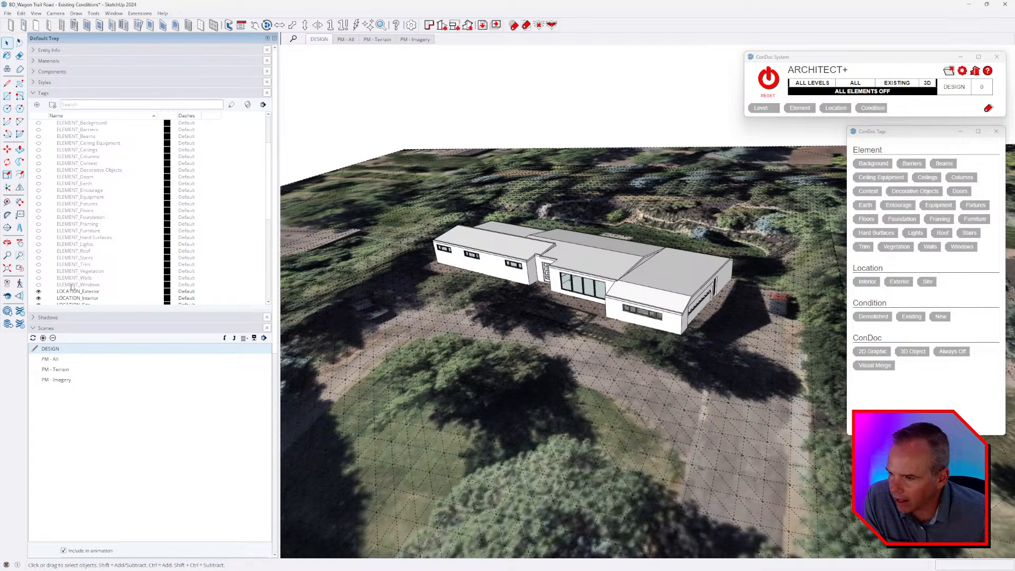
{"action": "scroll", "coordinate": [77, 280], "scroll_direction": "up", "scroll_amount": 3}
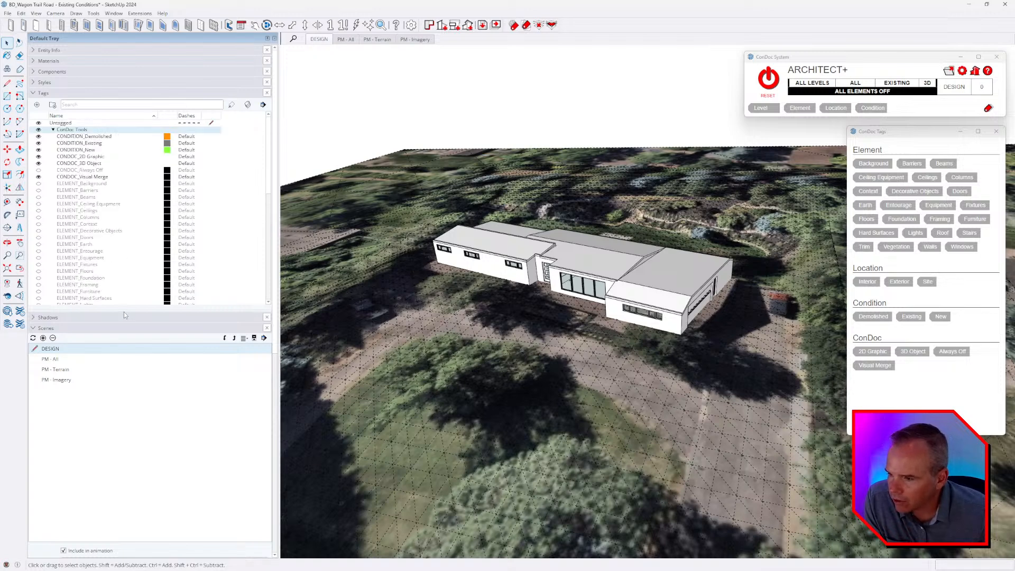
{"action": "left_click_drag", "start_coordinate": [124, 312], "coordinate": [131, 374]}
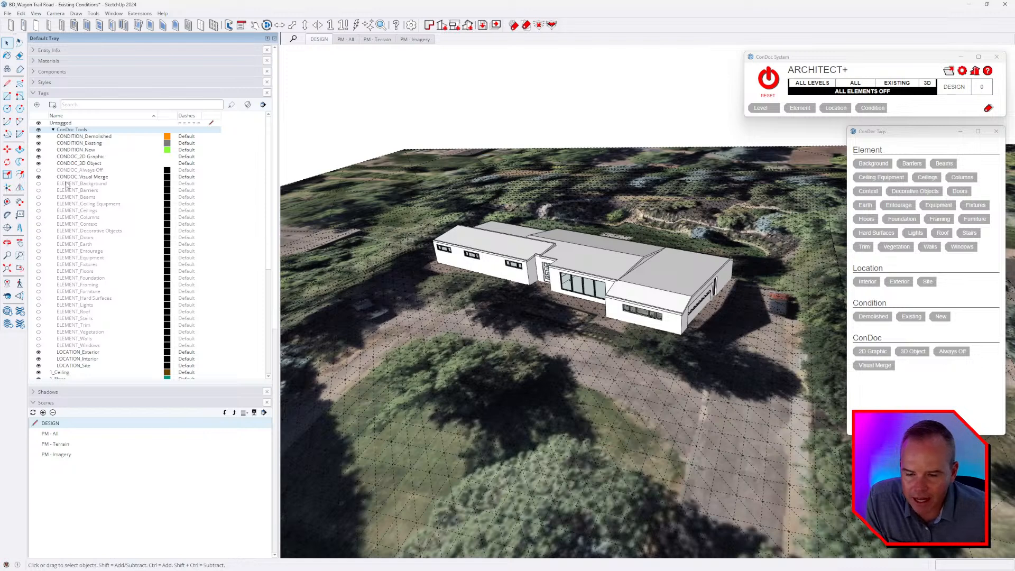
Select the inner and outer terrain groups in turn and check their assigned tags in Entity Info.
{"action": "middle_click_drag", "start_coordinate": [651, 291], "coordinate": [656, 242]}
{"action": "scroll", "coordinate": [529, 264], "scroll_direction": "down", "scroll_amount": 4}
{"action": "scroll", "coordinate": [637, 276], "scroll_direction": "down", "scroll_amount": 2}
{"action": "left_click", "coordinate": [656, 242]}
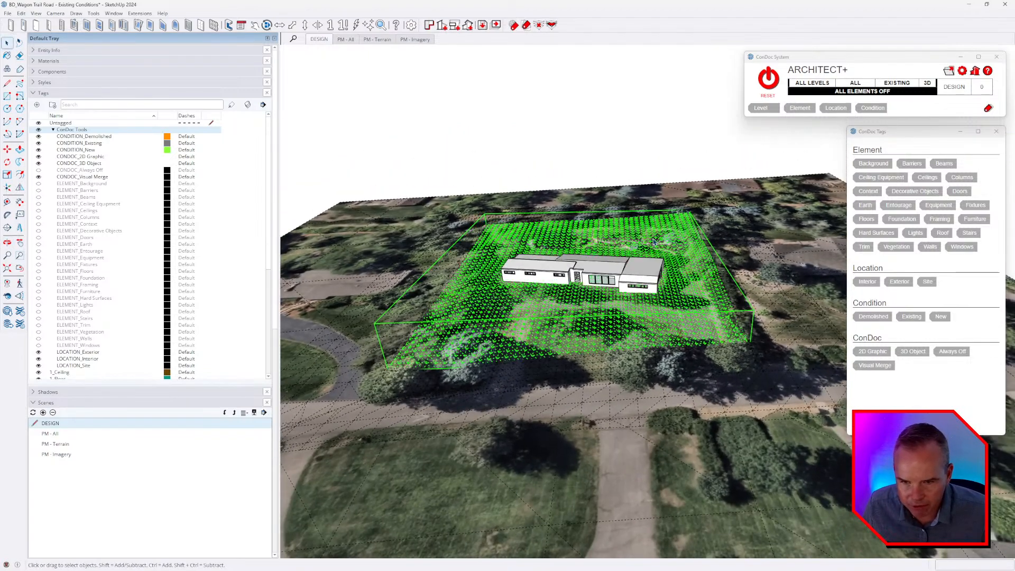
{"action": "left_click", "coordinate": [746, 254]}
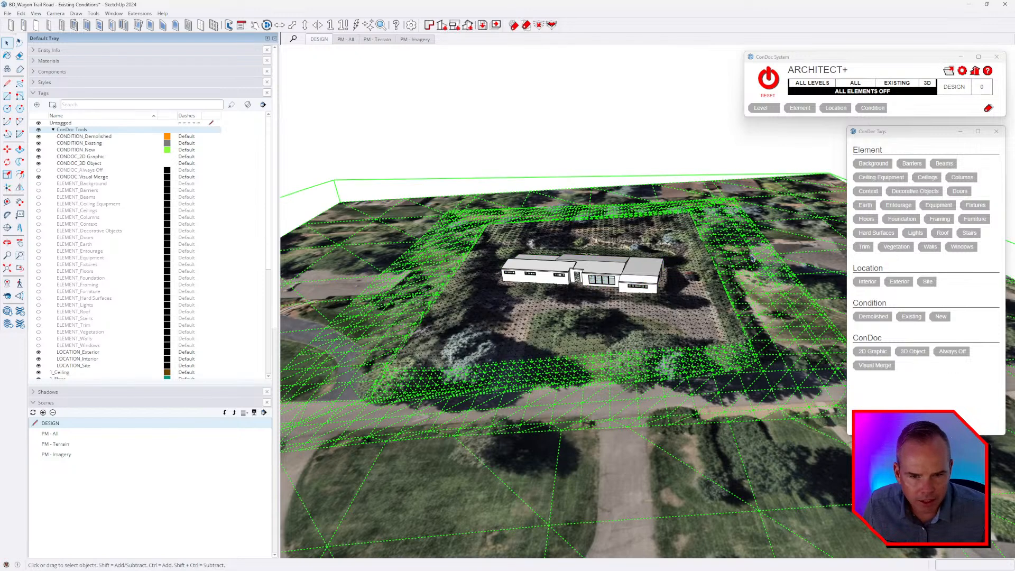
{"action": "left_click", "coordinate": [183, 51]}
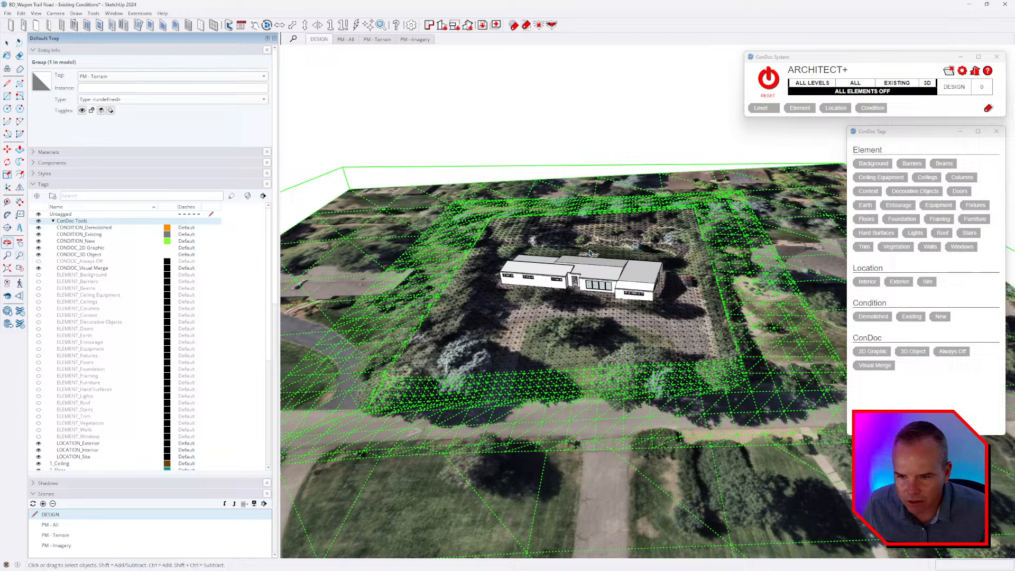
{"action": "left_click", "coordinate": [592, 242]}
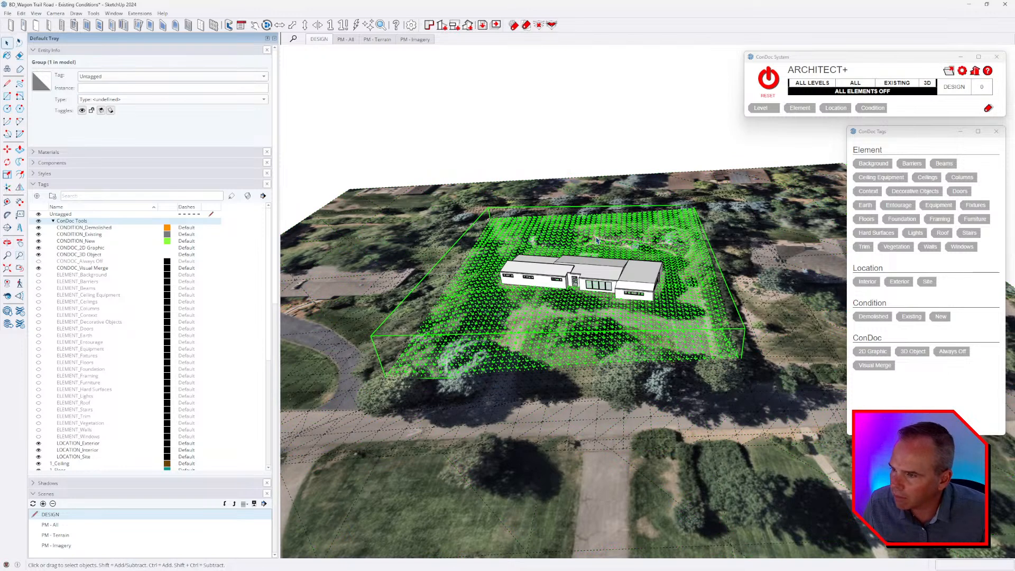
Tag the outer surrounding terrain group with the ConDoc location Site and element Earth.
{"action": "left_click", "coordinate": [748, 217]}
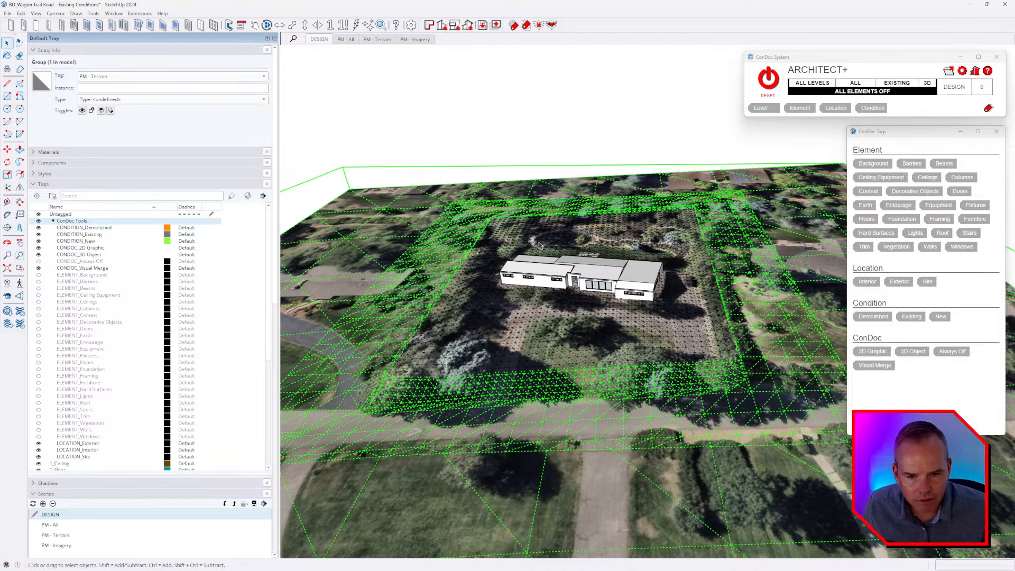
{"action": "left_click", "coordinate": [927, 281]}
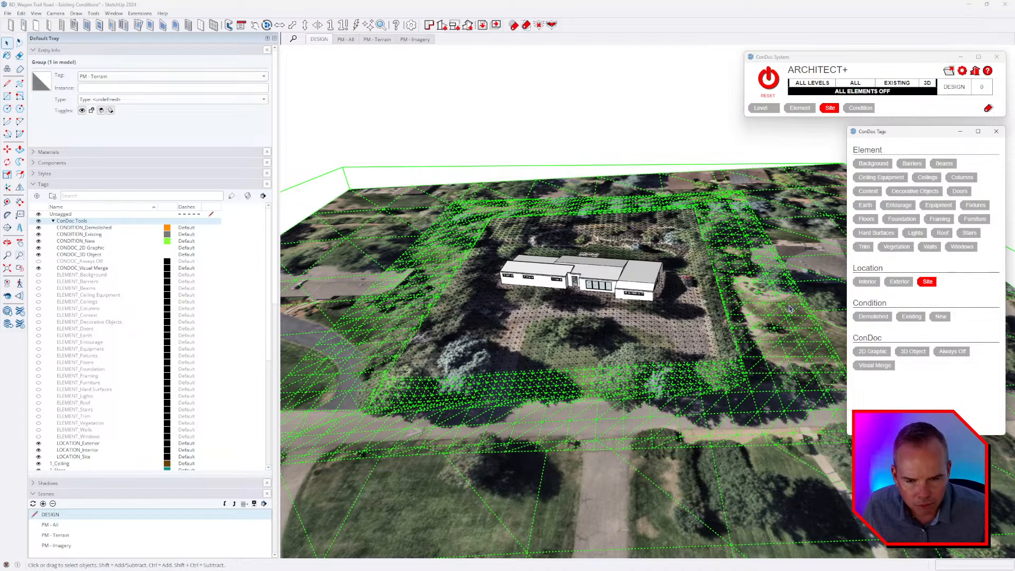
{"action": "left_click", "coordinate": [864, 207]}
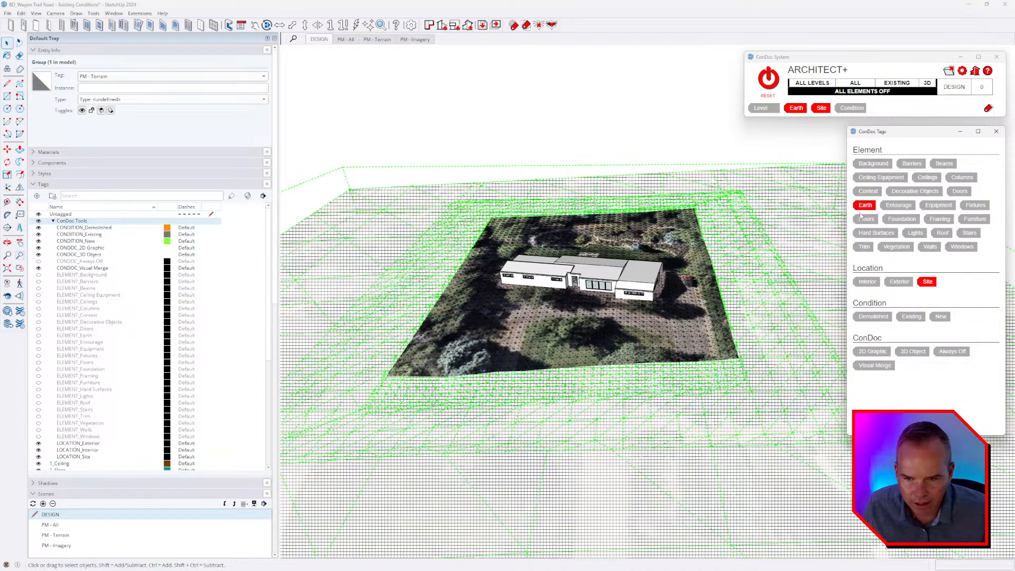
{"action": "left_click", "coordinate": [619, 128]}
Tag the inner terrain group beneath the house with the ConDoc location Site and element Earth.
{"action": "left_click", "coordinate": [662, 231]}
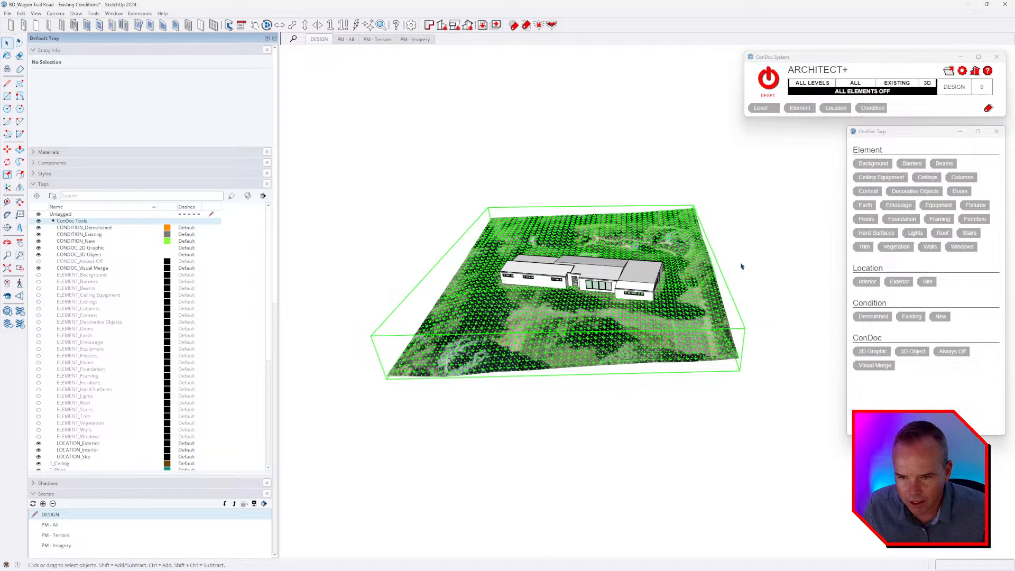
{"action": "left_click", "coordinate": [928, 282]}
{"action": "left_click", "coordinate": [864, 207]}
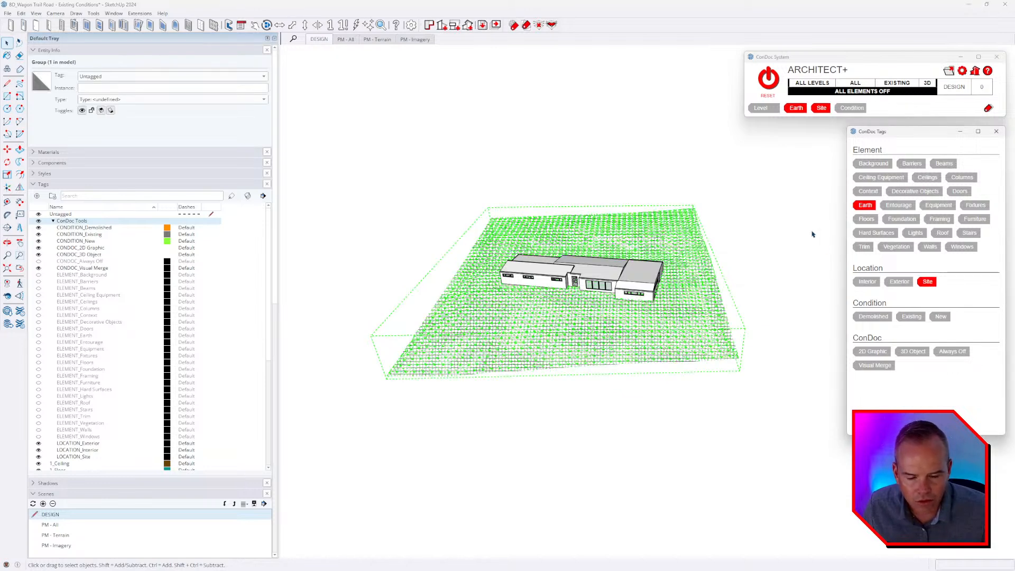
{"action": "left_click", "coordinate": [782, 251]}
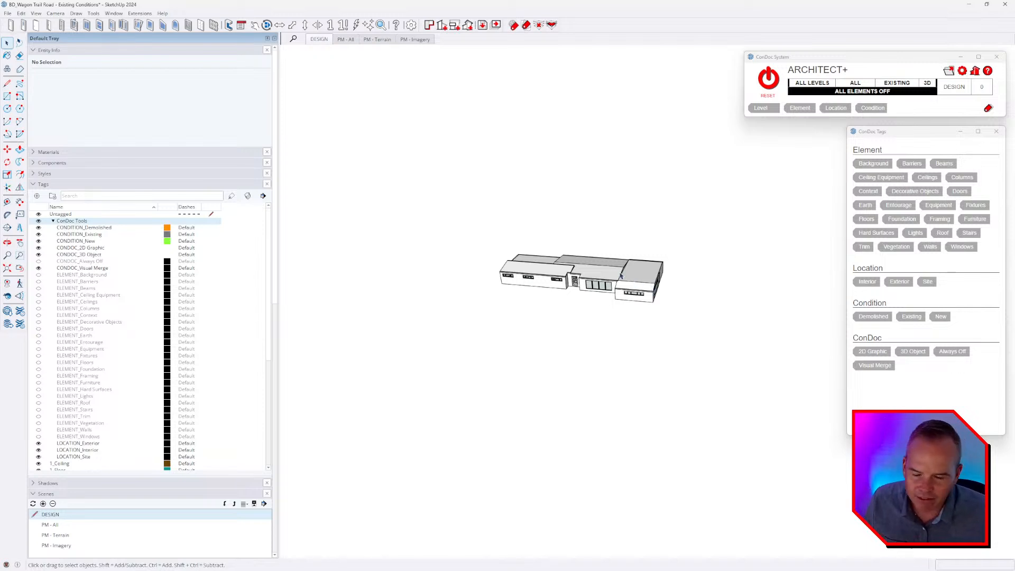
{"action": "scroll", "coordinate": [613, 272], "scroll_direction": "up", "scroll_amount": 5}
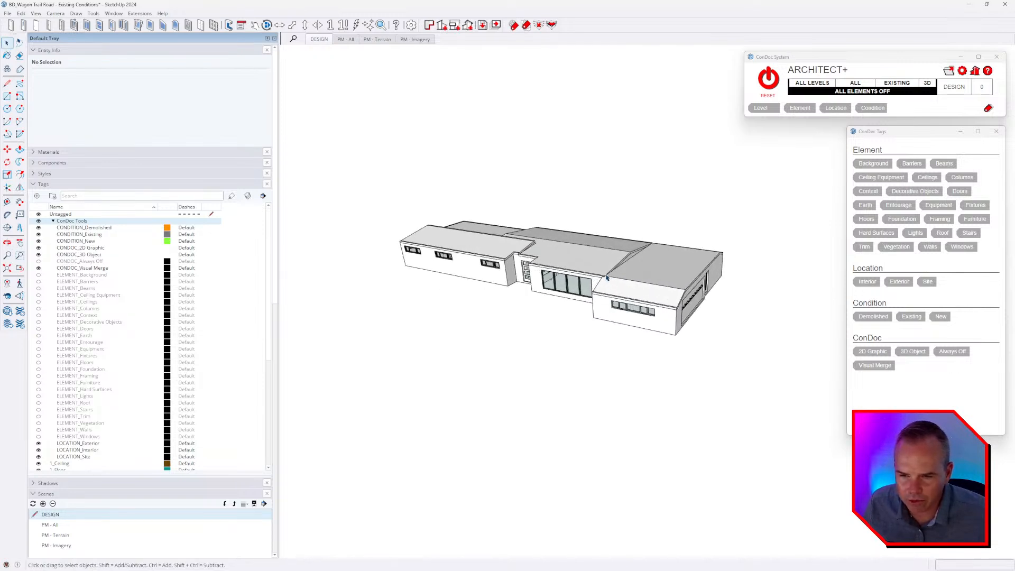
{"action": "key", "text": "space"}
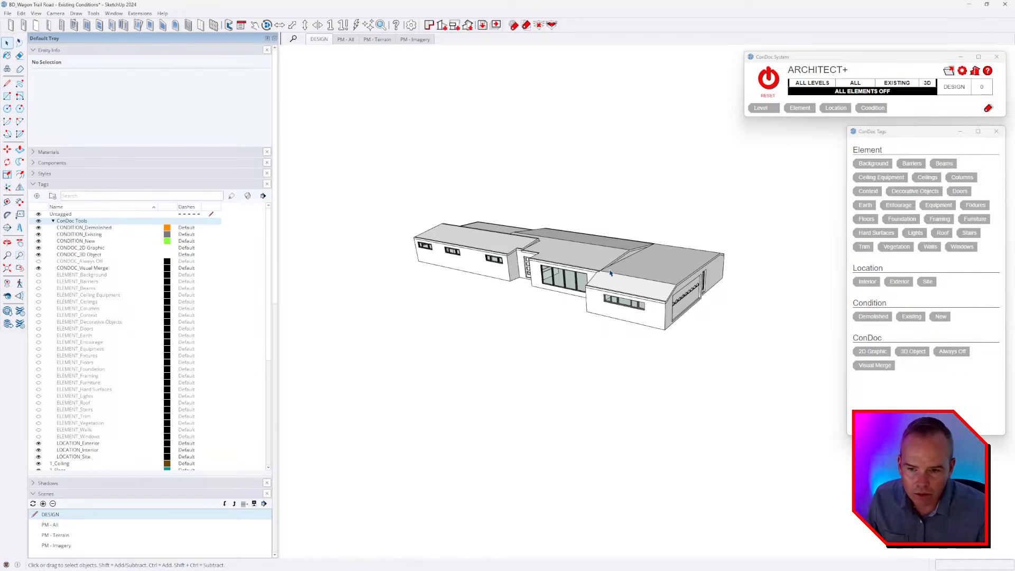
Select the whole house group and check its assigned tag in Entity Info.
{"action": "middle_click_drag", "start_coordinate": [628, 286], "coordinate": [631, 266]}
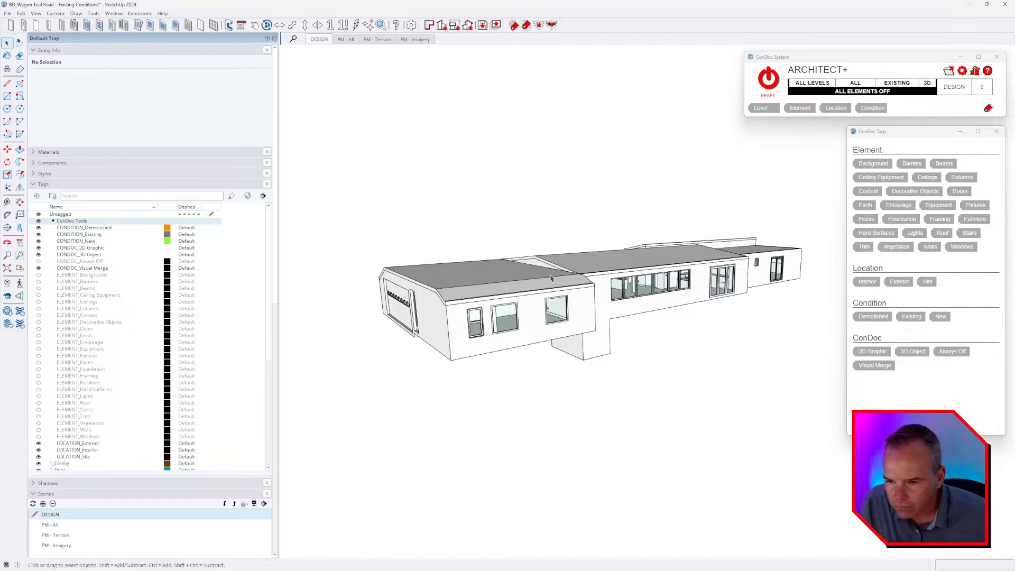
{"action": "scroll", "coordinate": [652, 307], "scroll_direction": "up", "scroll_amount": 2}
{"action": "left_click", "coordinate": [617, 389]}
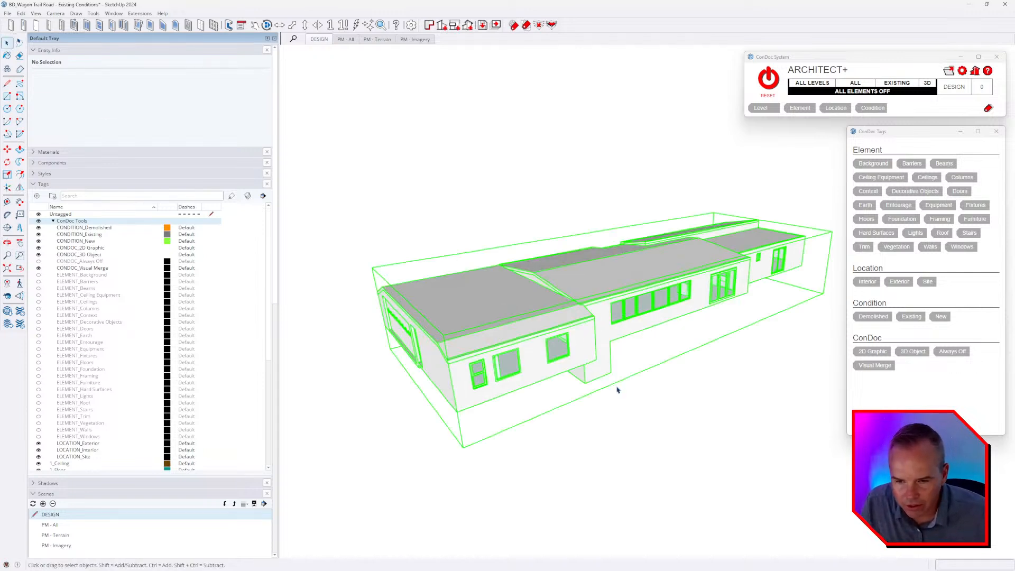
{"action": "middle_click_drag", "start_coordinate": [604, 296], "coordinate": [555, 286]}
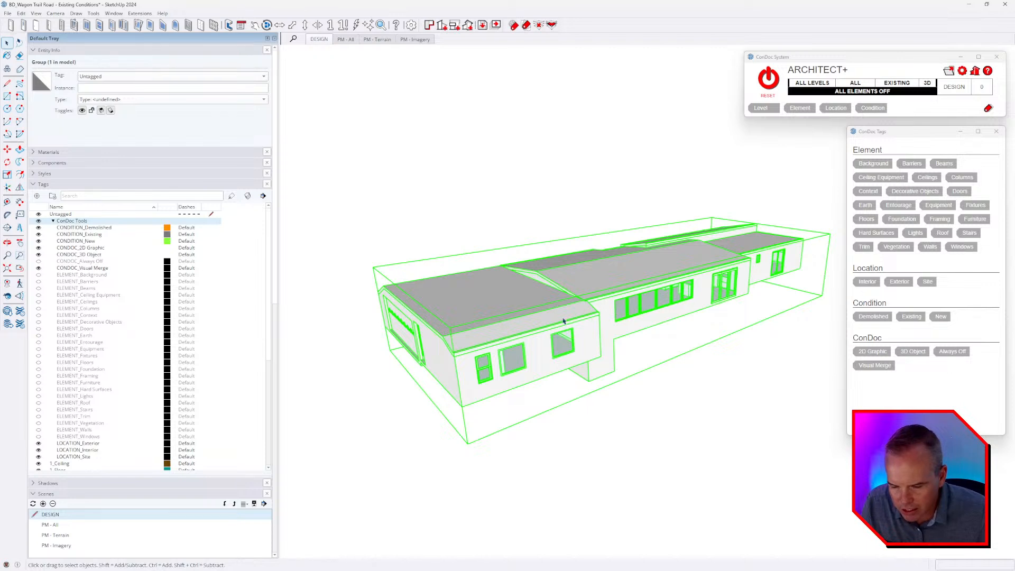
{"action": "mouse_move", "coordinate": [600, 302]}
{"action": "middle_mouse_down"}
{"action": "mouse_move", "coordinate": [608, 306]}
{"action": "mouse_move", "coordinate": [602, 286]}
{"action": "middle_mouse_up"}
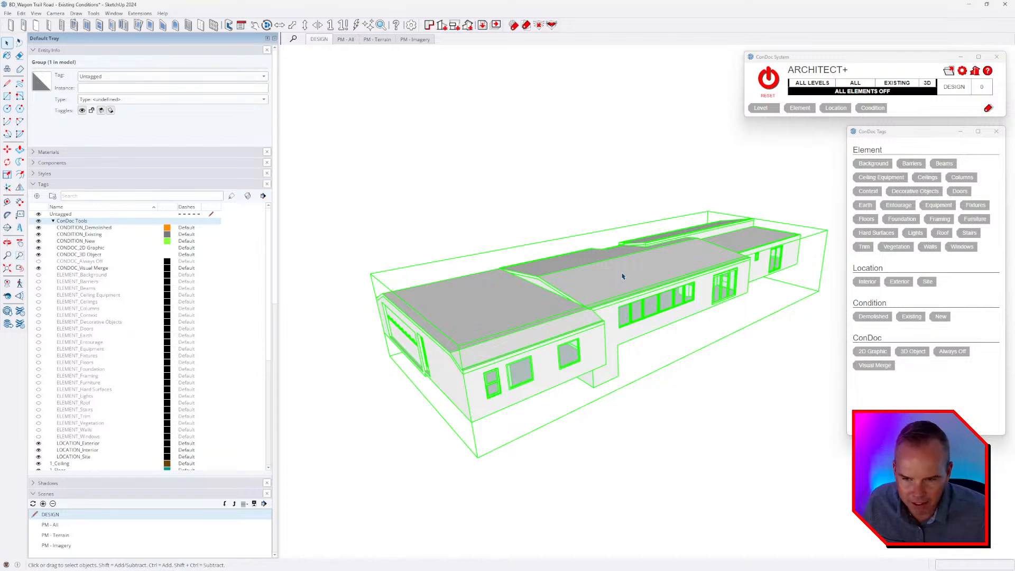
Open the house group and check the tags on its nested ceiling and window glass groups.
{"action": "double_click", "coordinate": [623, 277]}
{"action": "left_click", "coordinate": [629, 273]}
{"action": "left_click", "coordinate": [544, 337]}
{"action": "left_click", "coordinate": [579, 356]}
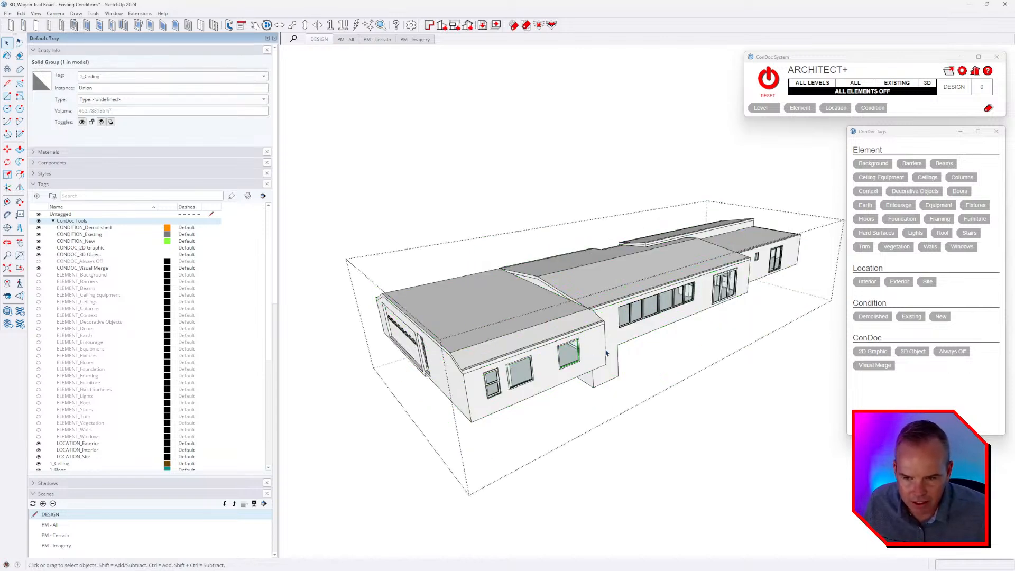
{"action": "left_click", "coordinate": [640, 316]}
{"action": "left_click", "coordinate": [661, 303]}
{"action": "left_click", "coordinate": [665, 293]}
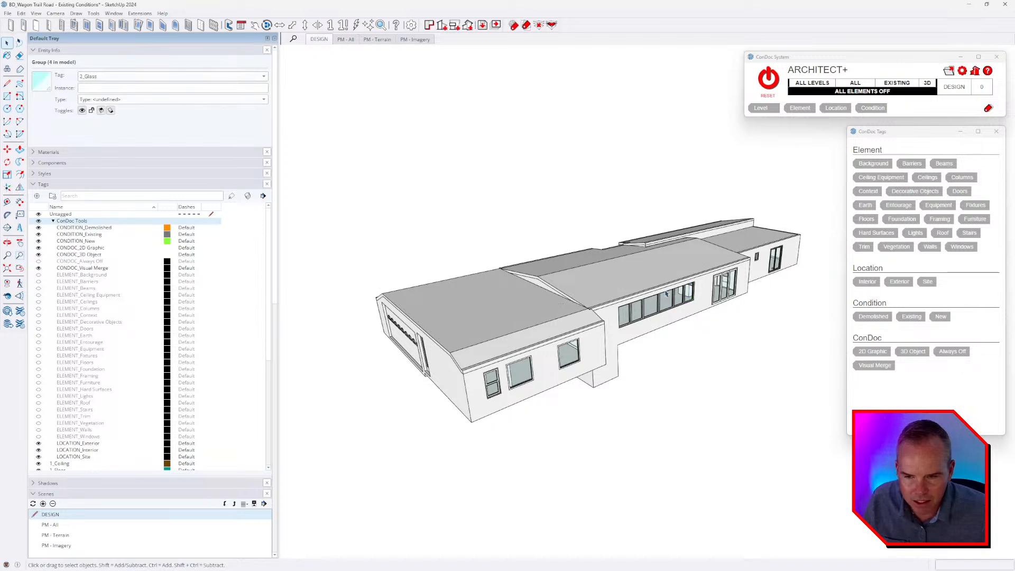
Explode the overall house group into its separate element groups.
{"action": "left_click", "coordinate": [663, 294]}
{"action": "key", "text": "shift+x"}
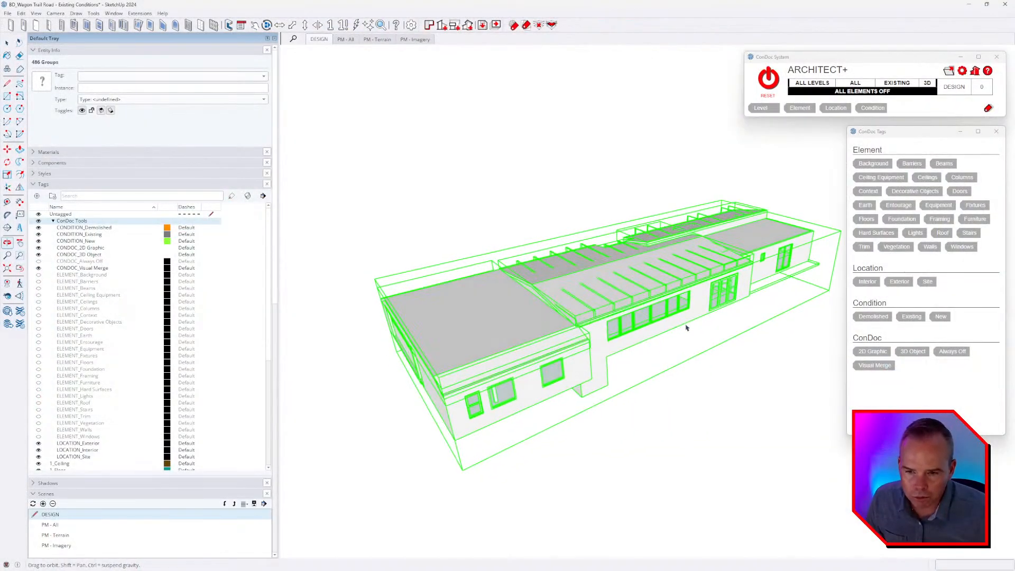
{"action": "key", "text": "space"}
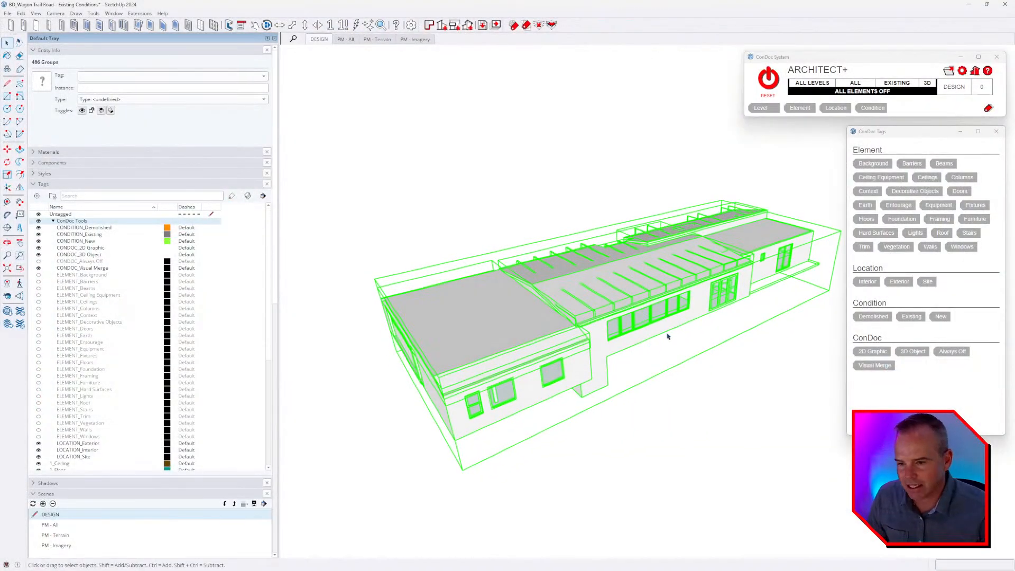
{"action": "middle_click_drag", "start_coordinate": [534, 321], "coordinate": [605, 295]}
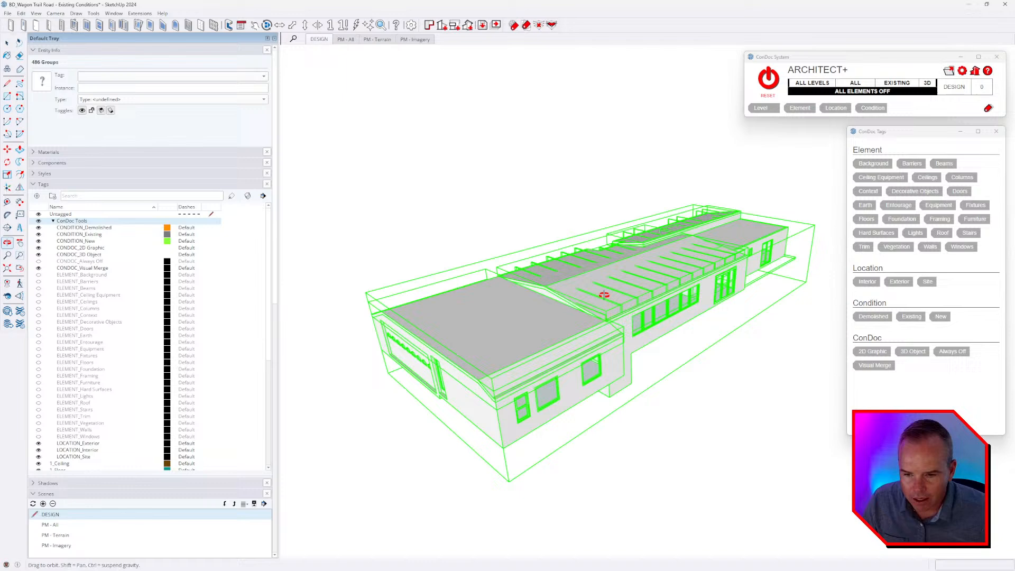
Select the house's wall group and open it to examine the joined exterior and interior wall geometry.
{"action": "left_click", "coordinate": [613, 378]}
{"action": "middle_click_drag", "start_coordinate": [650, 364], "coordinate": [593, 340]}
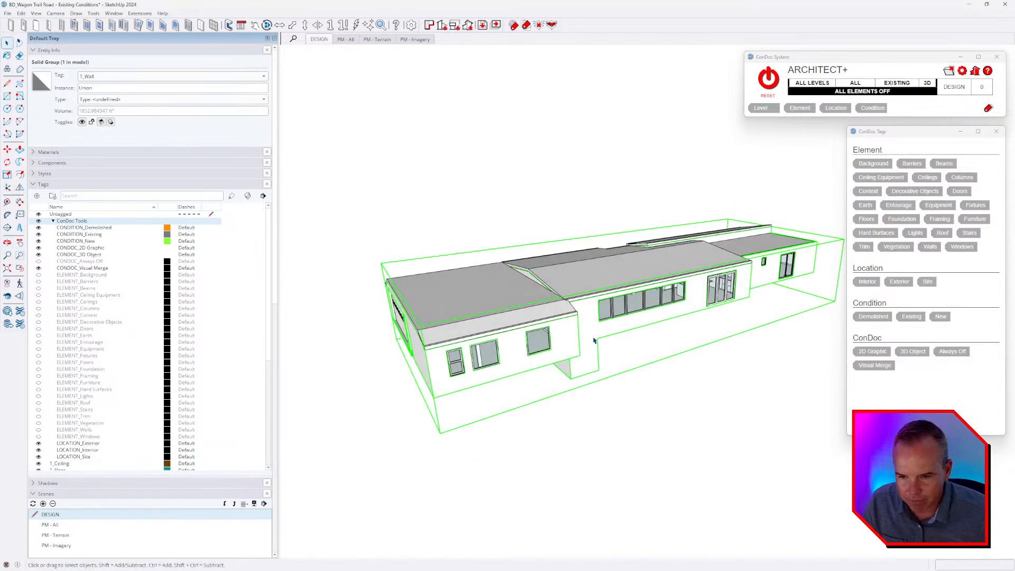
{"action": "double_click", "coordinate": [594, 339]}
{"action": "middle_click_drag", "start_coordinate": [598, 305], "coordinate": [610, 337]}
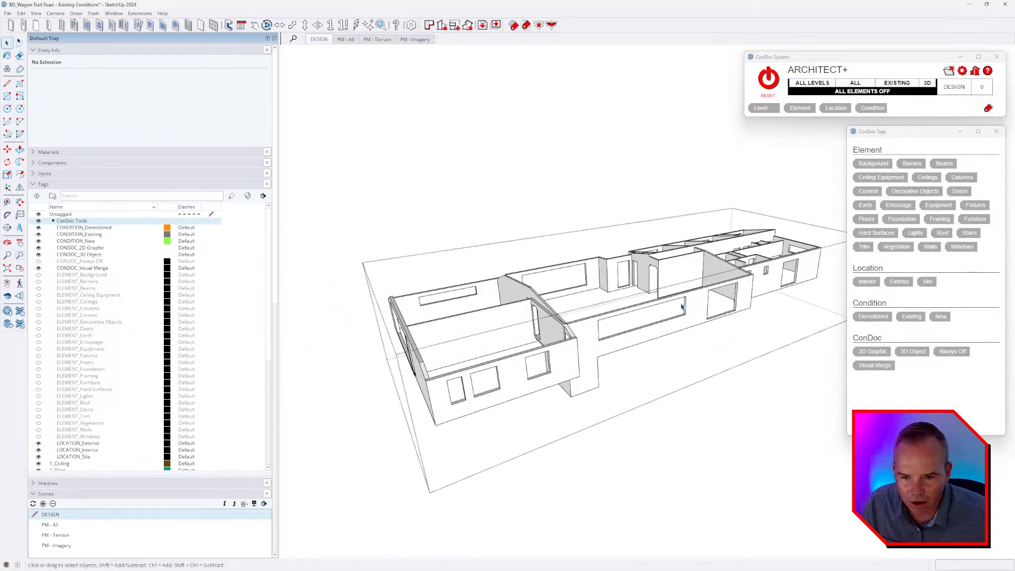
{"action": "middle_click_drag", "start_coordinate": [682, 306], "coordinate": [594, 355]}
{"action": "scroll", "coordinate": [591, 352], "scroll_direction": "up", "scroll_amount": 3}
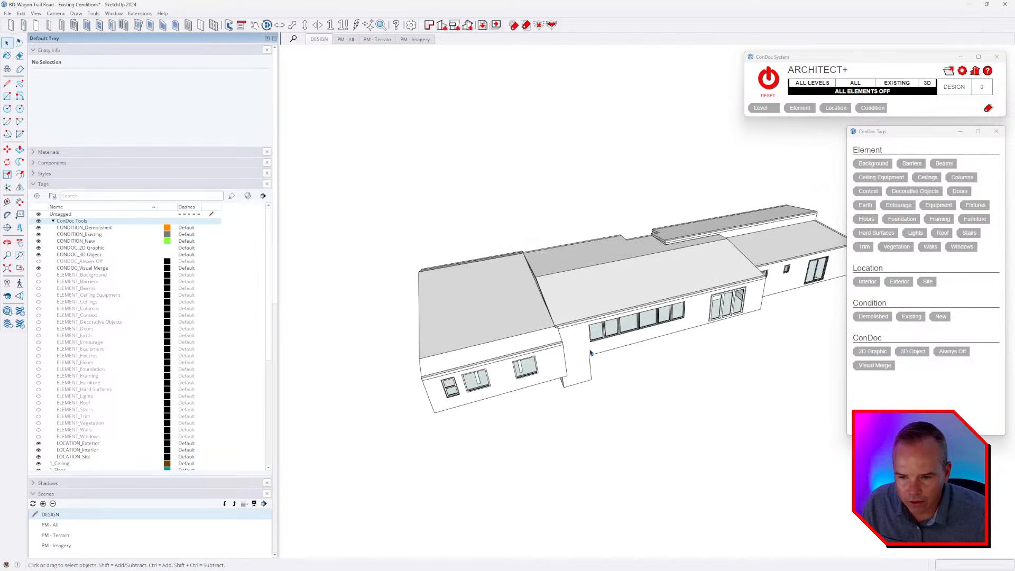
{"action": "middle_click_drag", "start_coordinate": [737, 293], "coordinate": [740, 320]}
{"action": "double_click", "coordinate": [655, 317]}
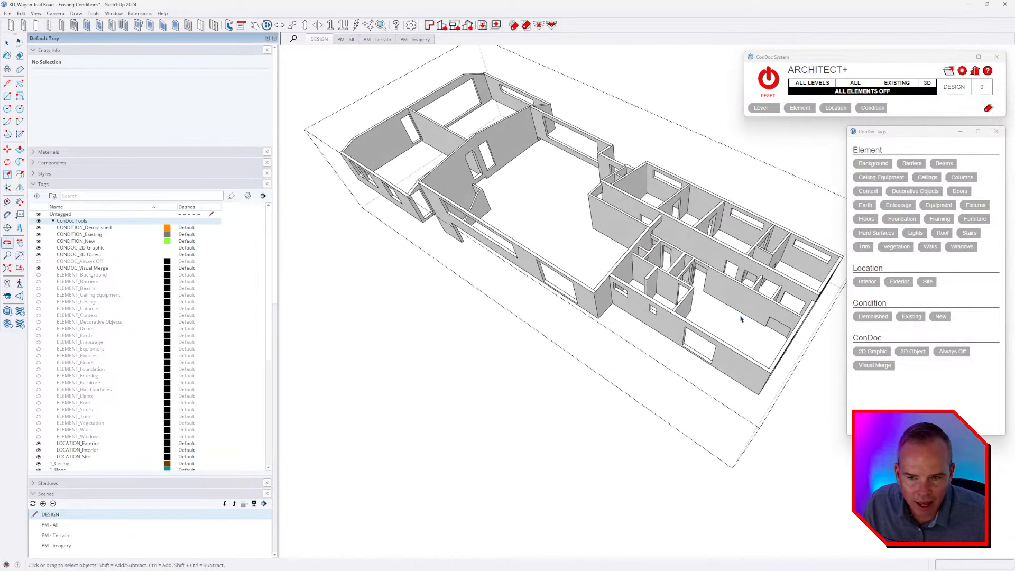
{"action": "triple_click", "coordinate": [685, 261]}
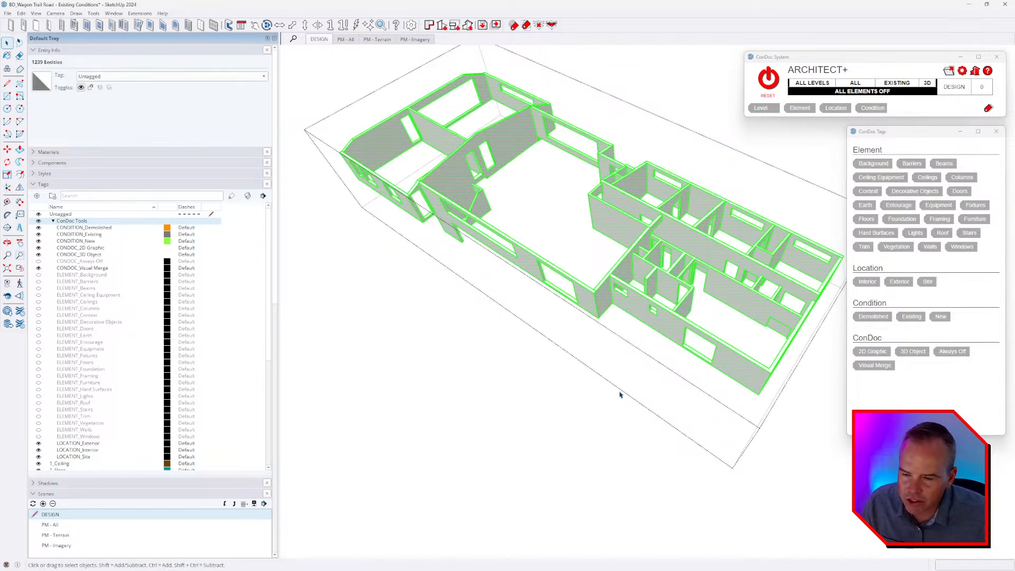
{"action": "middle_click_drag", "start_coordinate": [620, 394], "coordinate": [650, 316]}
{"action": "middle_click_drag", "start_coordinate": [698, 380], "coordinate": [665, 355]}
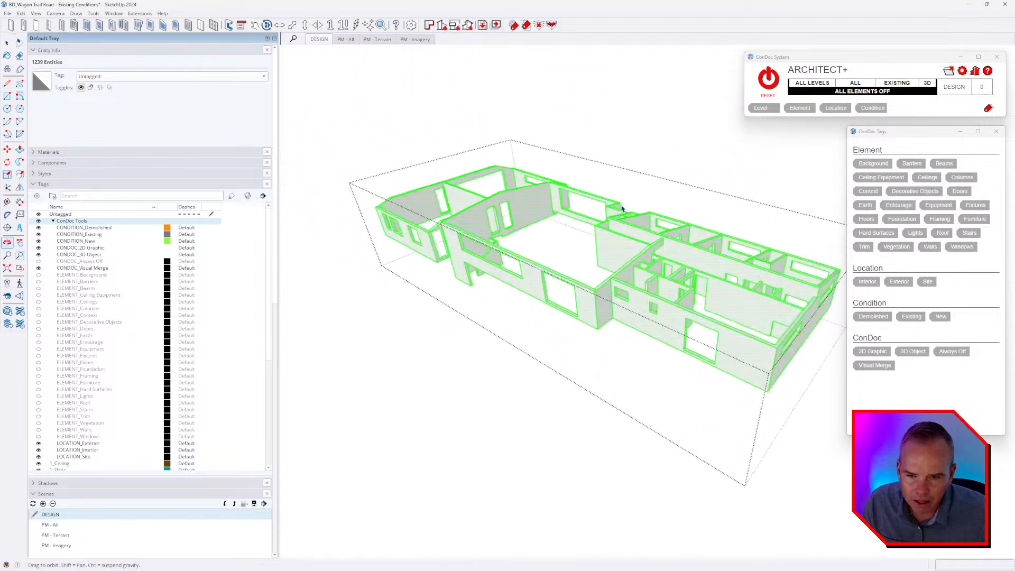
{"action": "key", "text": "Escape"}
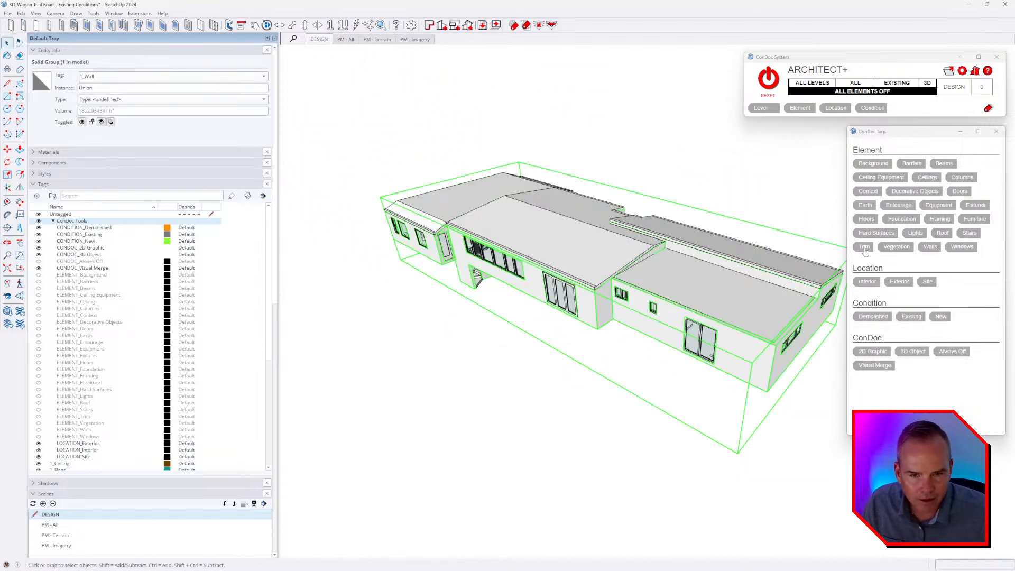
Tag the wall group with the ConDoc element Walls, locations Exterior and Interior, and condition Existing.
{"action": "left_click", "coordinate": [930, 249]}
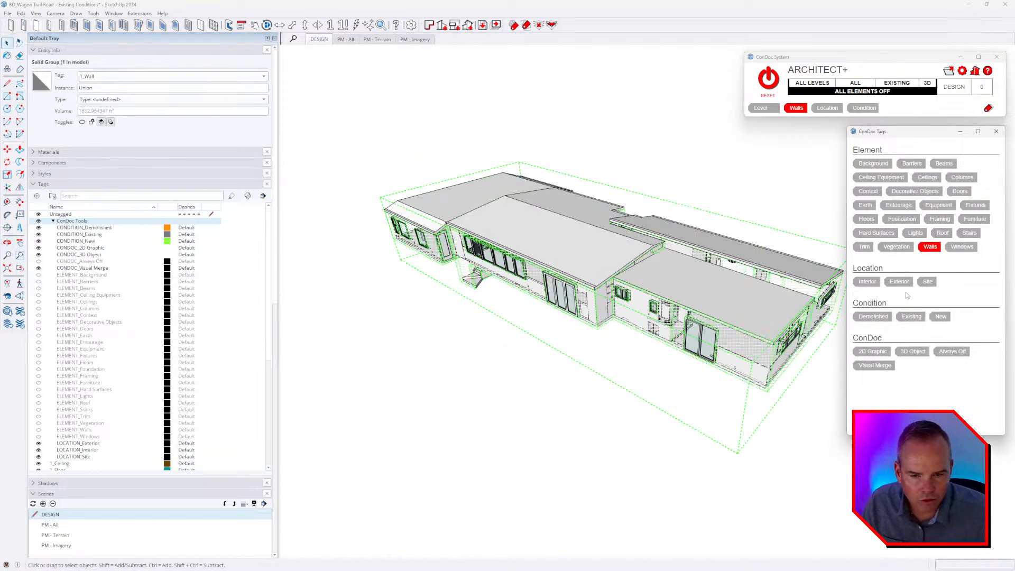
{"action": "left_click", "coordinate": [899, 282]}
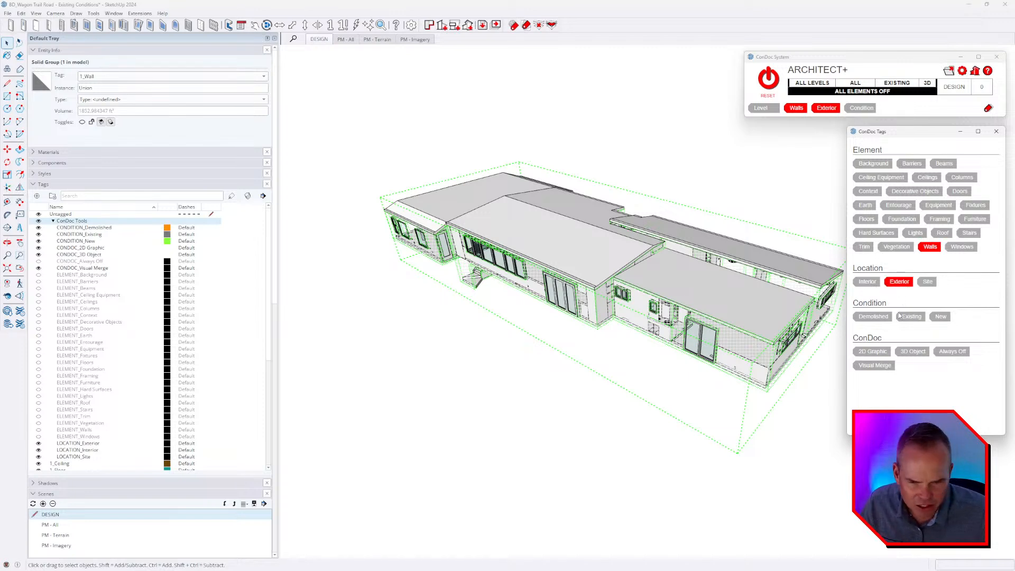
{"action": "left_click", "coordinate": [867, 285]}
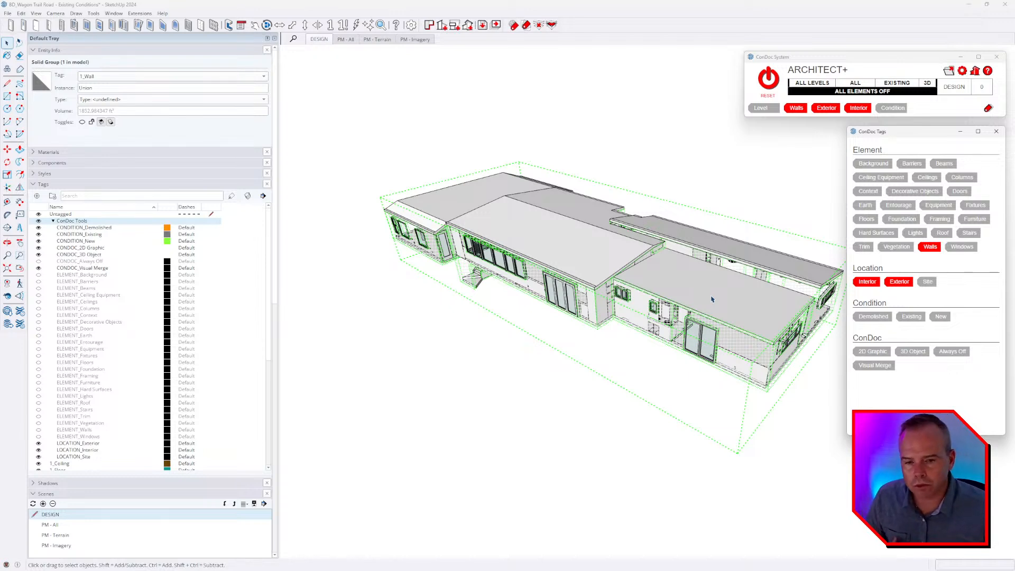
{"action": "left_click", "coordinate": [920, 319]}
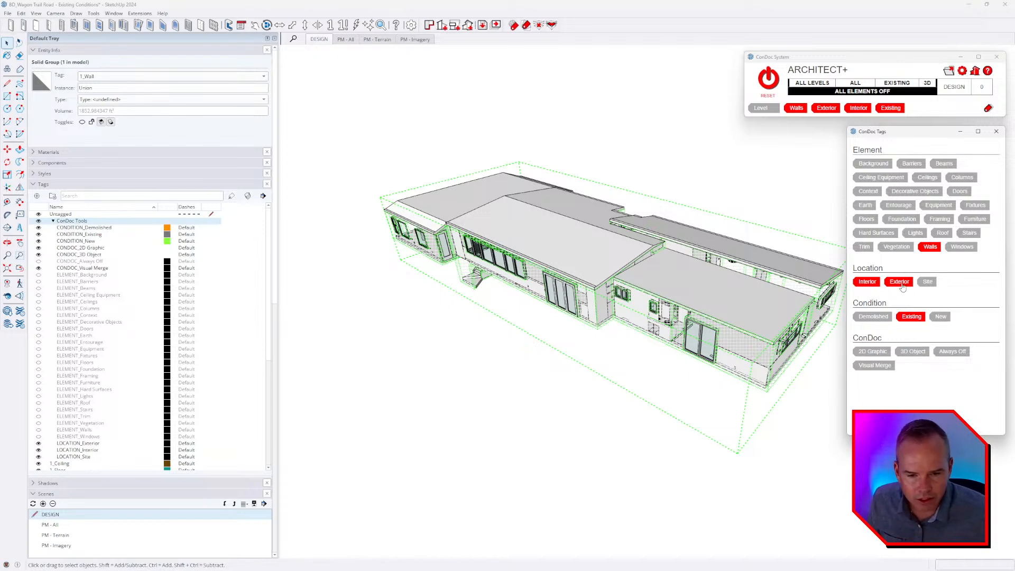
{"action": "left_click", "coordinate": [619, 163]}
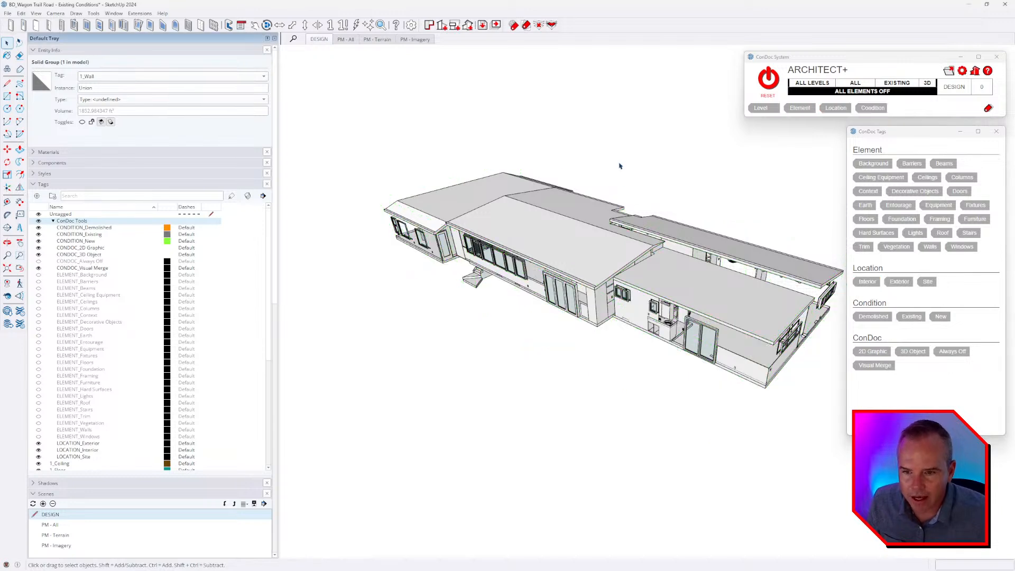
Select all remaining visible house groups together and assign them the ConDoc condition Existing.
{"action": "scroll", "coordinate": [528, 264], "scroll_direction": "down", "scroll_amount": 3}
{"action": "middle_click_drag", "start_coordinate": [575, 326], "coordinate": [703, 219]}
{"action": "key", "text": "space"}
{"action": "left_click_drag", "start_coordinate": [739, 173], "coordinate": [667, 240]}
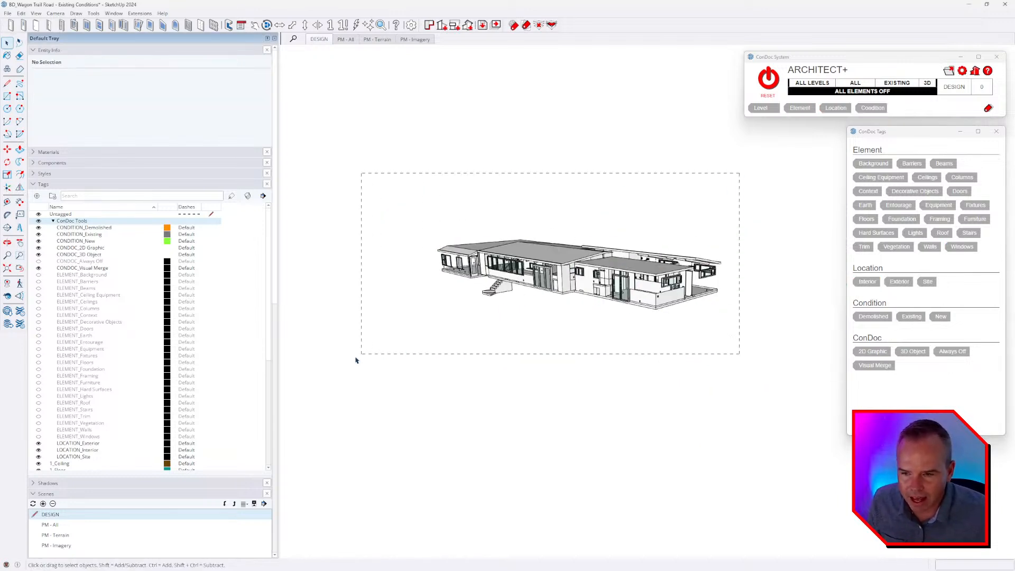
{"action": "left_click_drag", "start_coordinate": [355, 360], "coordinate": [356, 360]}
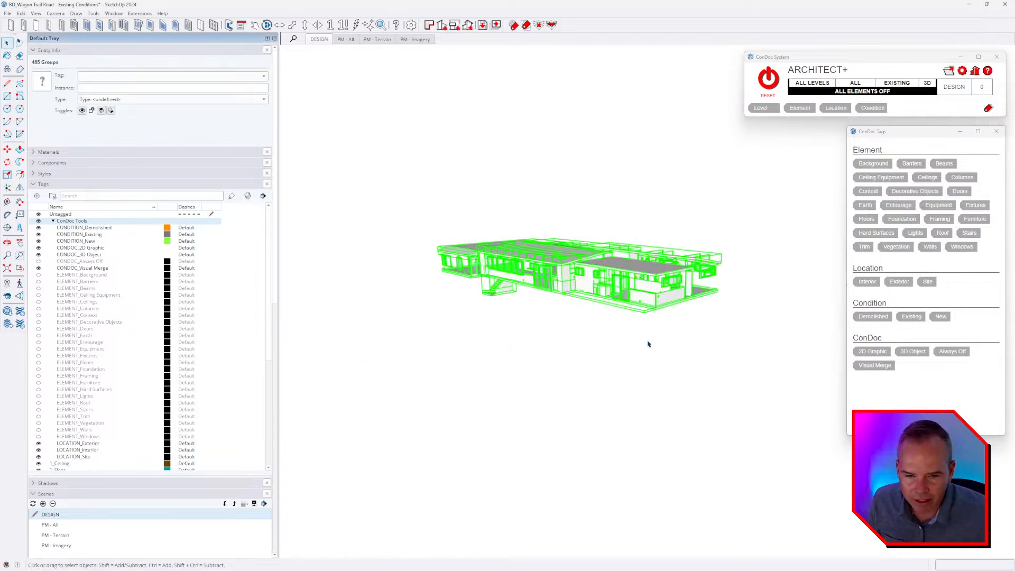
{"action": "left_click", "coordinate": [911, 317]}
{"action": "middle_click_drag", "start_coordinate": [703, 416], "coordinate": [673, 383]}
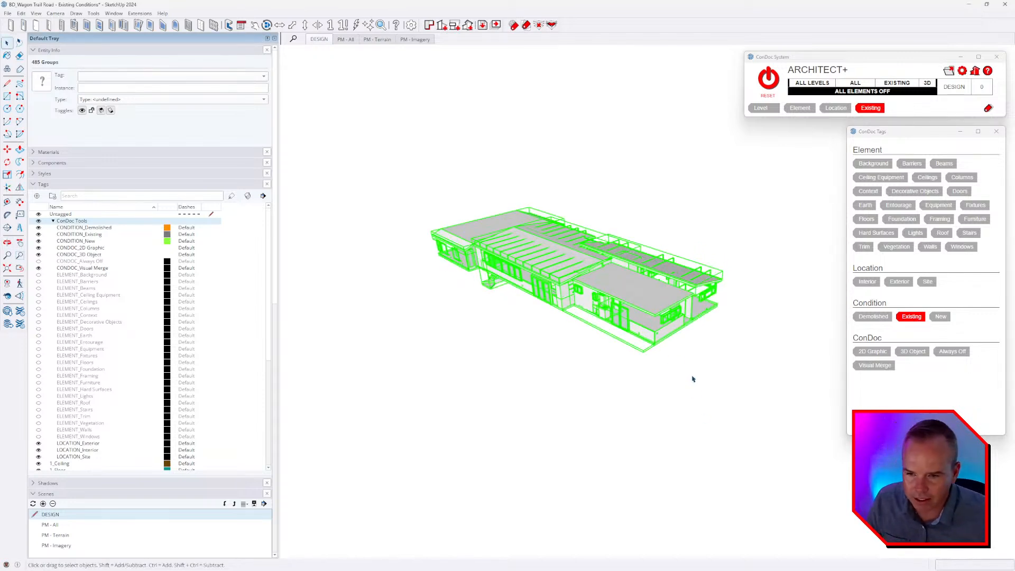
{"action": "left_click", "coordinate": [687, 378]}
Tag the four ceiling groups covering the house with the ConDoc location Interior and element Ceilings.
{"action": "scroll", "coordinate": [625, 240], "scroll_direction": "up", "scroll_amount": 5}
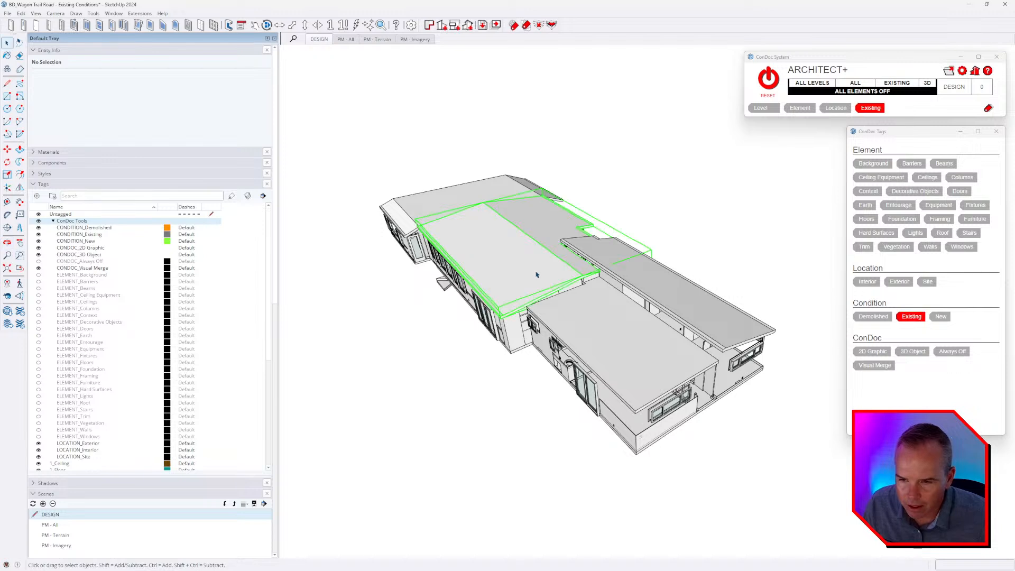
{"action": "left_click", "coordinate": [536, 274]}
{"action": "middle_click_drag", "start_coordinate": [614, 267], "coordinate": [641, 257]}
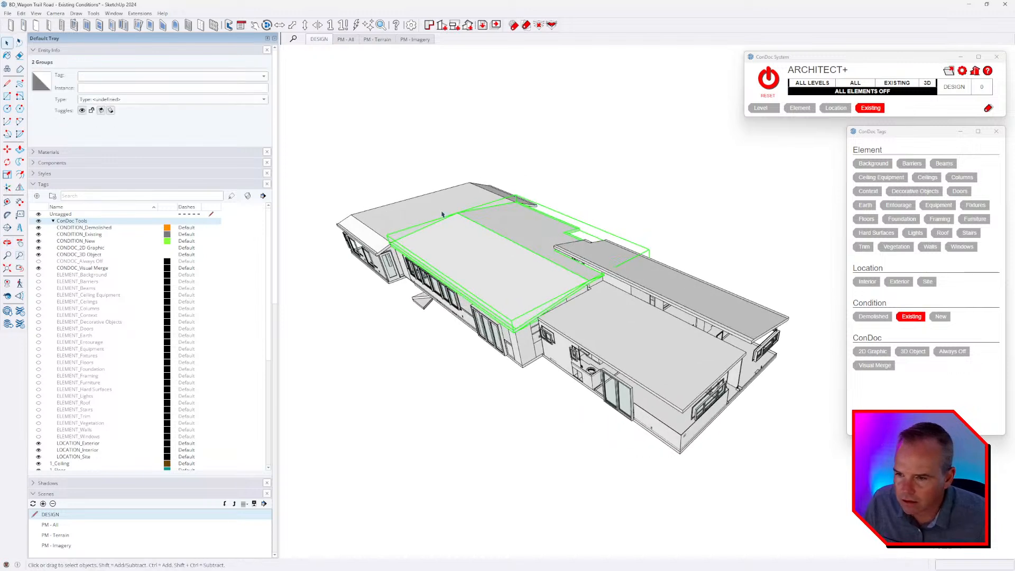
{"action": "left_click", "coordinate": [442, 215]}
{"action": "left_click", "coordinate": [478, 244], "text": "ctrl"}
{"action": "left_click", "coordinate": [615, 276], "text": "ctrl"}
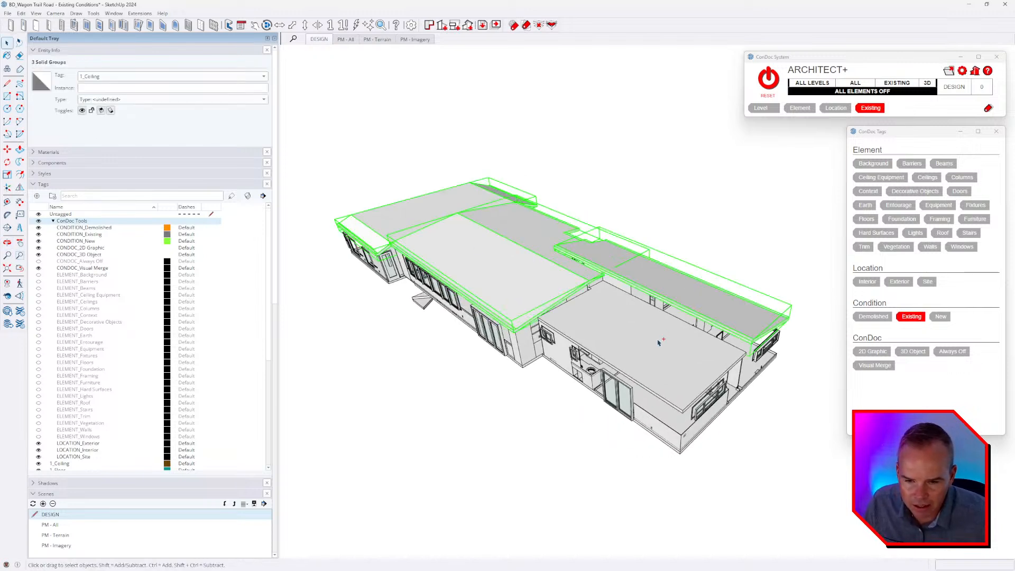
{"action": "left_click", "coordinate": [870, 282]}
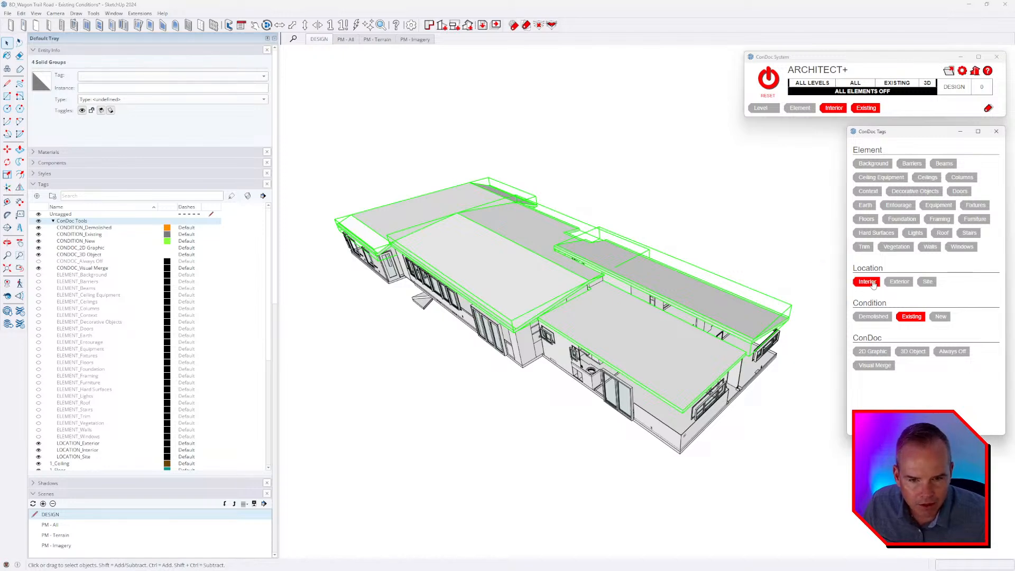
{"action": "left_click", "coordinate": [938, 180]}
{"action": "left_click", "coordinate": [775, 195]}
Tag the large main floor group with the ConDoc location Interior and element Floors.
{"action": "middle_click_drag", "start_coordinate": [688, 398], "coordinate": [661, 264]}
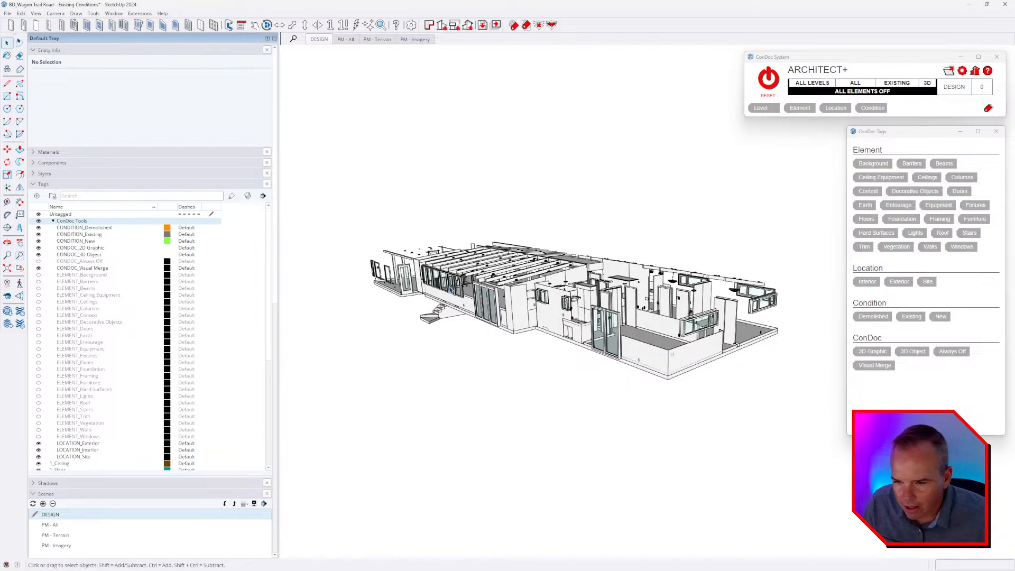
{"action": "middle_click_drag", "start_coordinate": [449, 291], "coordinate": [644, 357]}
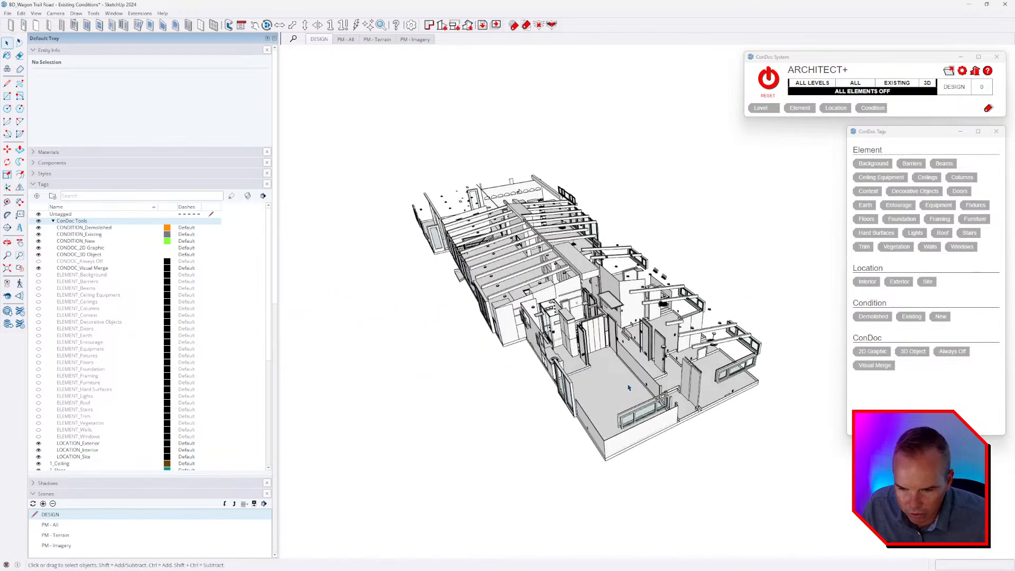
{"action": "left_click", "coordinate": [645, 358]}
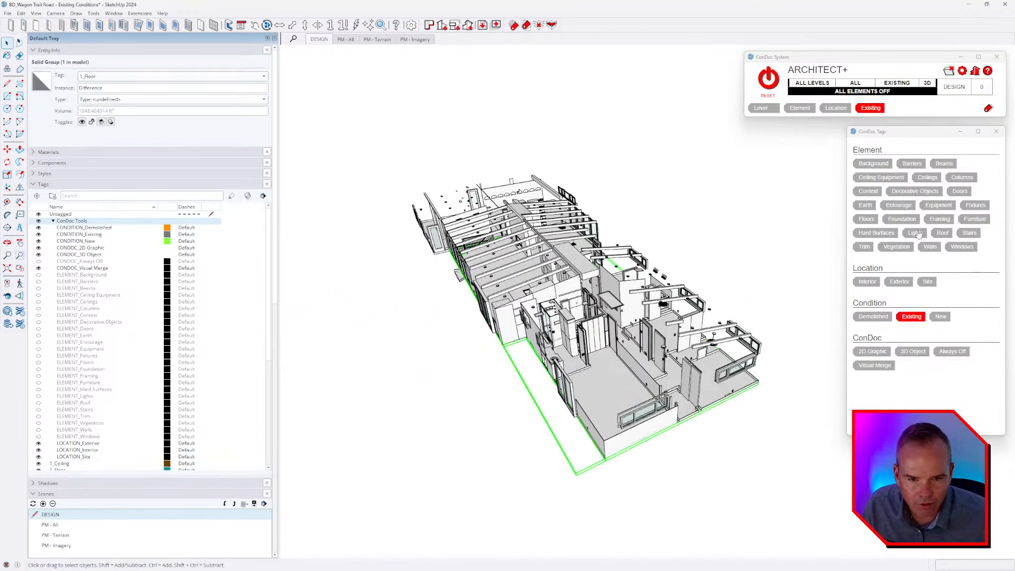
{"action": "left_click", "coordinate": [867, 281]}
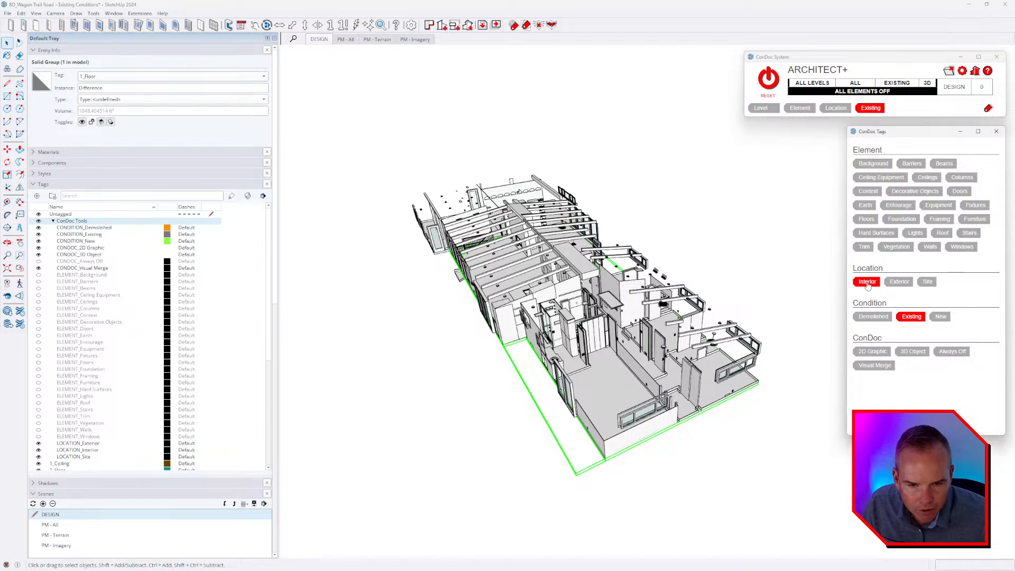
{"action": "left_click", "coordinate": [867, 219]}
{"action": "left_click", "coordinate": [650, 252]}
Tag the two floor groups near the arched-window wall with the ConDoc element Floors and location Interior.
{"action": "middle_click_drag", "start_coordinate": [708, 389], "coordinate": [781, 426]}
{"action": "left_click", "coordinate": [588, 394]}
{"action": "scroll", "coordinate": [533, 350], "scroll_direction": "up", "scroll_amount": 2}
{"action": "middle_click_drag", "start_coordinate": [528, 351], "coordinate": [706, 368]}
{"action": "left_click", "coordinate": [666, 336], "text": "shift"}
{"action": "middle_click_drag", "start_coordinate": [667, 335], "coordinate": [843, 211]}
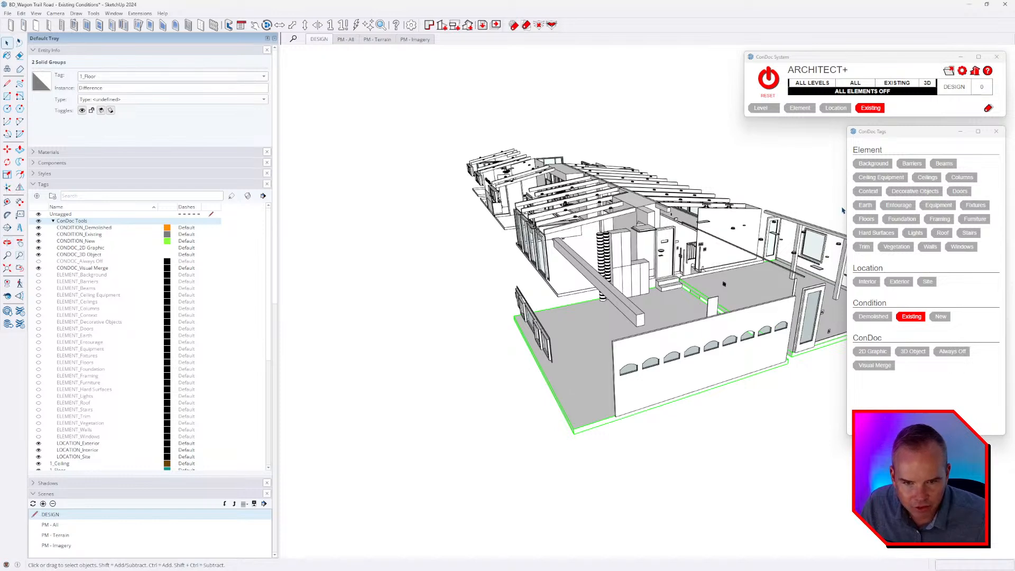
{"action": "left_click", "coordinate": [866, 219]}
{"action": "left_click", "coordinate": [867, 281]}
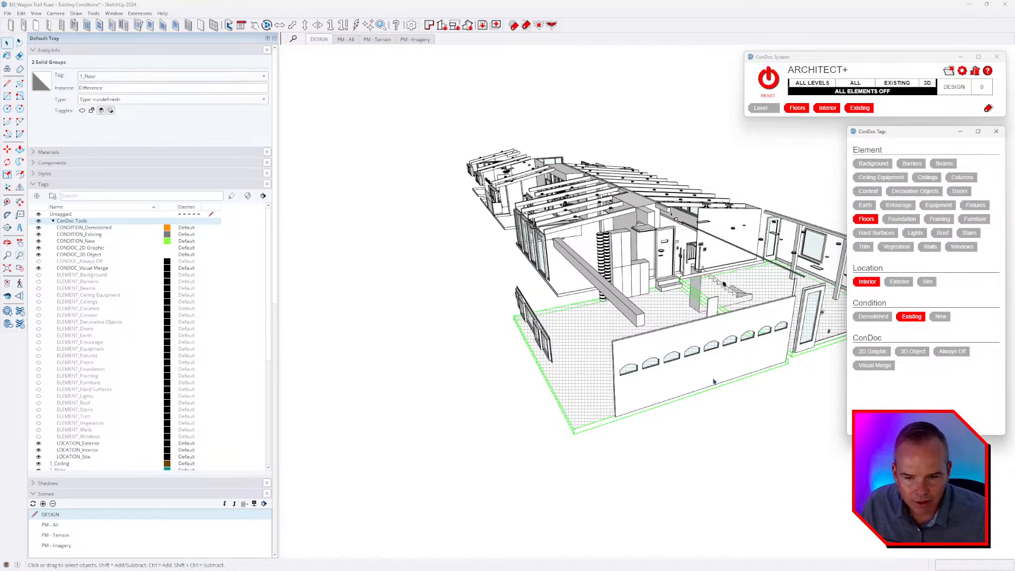
{"action": "left_click", "coordinate": [665, 440]}
{"action": "middle_click_drag", "start_coordinate": [566, 370], "coordinate": [579, 391]}
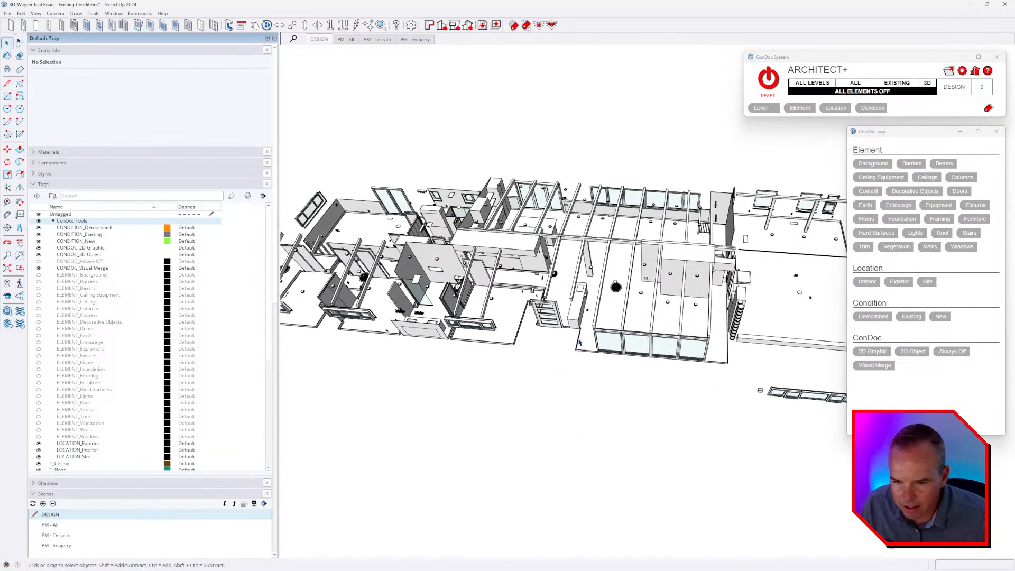
Select the five baseboard groups running along the floor edges of the house rooms.
{"action": "scroll", "coordinate": [578, 365], "scroll_direction": "up", "scroll_amount": 3}
{"action": "scroll", "coordinate": [579, 365], "scroll_direction": "down", "scroll_amount": 3}
{"action": "left_click", "coordinate": [600, 293]}
{"action": "scroll", "coordinate": [551, 313], "scroll_direction": "down", "scroll_amount": 1}
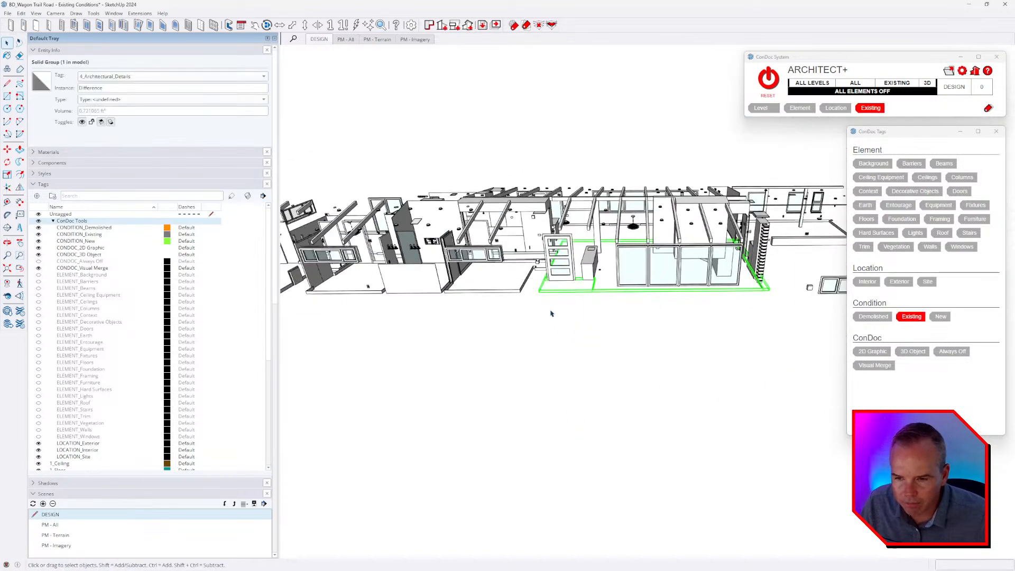
{"action": "left_click", "coordinate": [494, 292], "text": "shift"}
{"action": "middle_click_drag", "start_coordinate": [546, 297], "coordinate": [753, 316], "text": "shift"}
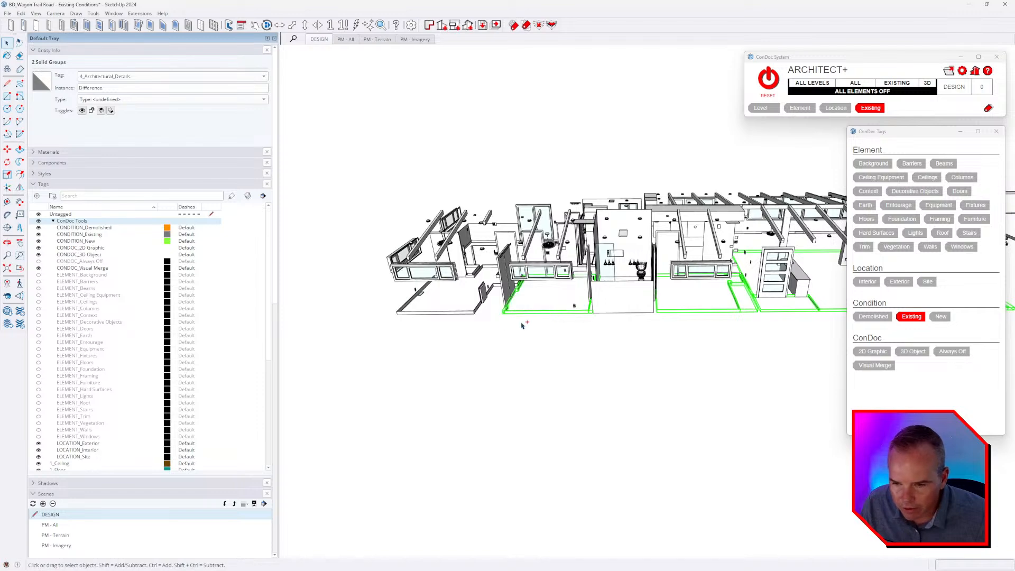
{"action": "left_click", "coordinate": [450, 313], "text": "ctrl"}
{"action": "middle_click_drag", "start_coordinate": [444, 317], "coordinate": [616, 417]}
{"action": "scroll", "coordinate": [635, 385], "scroll_direction": "up", "scroll_amount": 3}
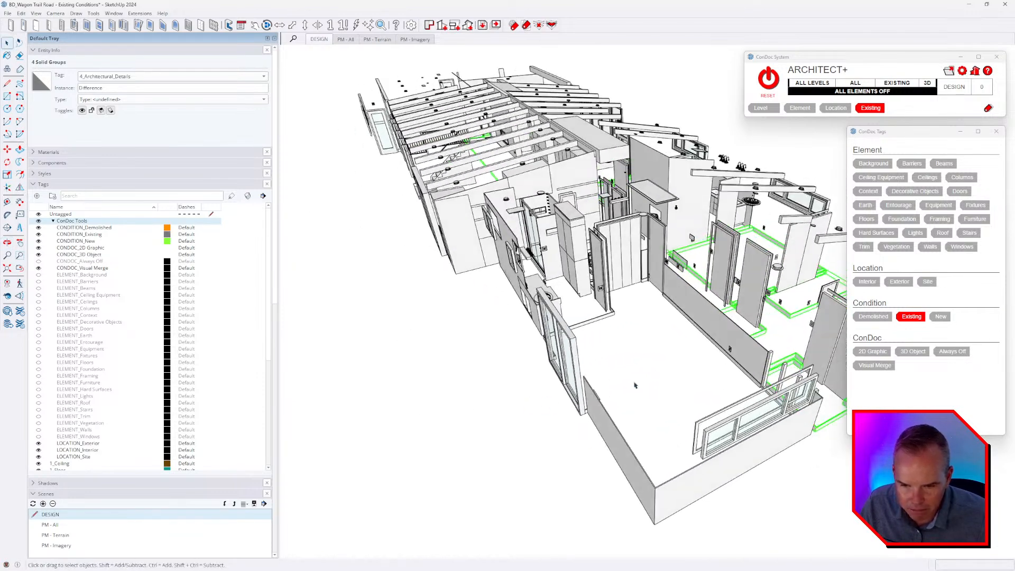
{"action": "left_click", "coordinate": [606, 316], "text": "ctrl"}
{"action": "middle_click_drag", "start_coordinate": [661, 319], "coordinate": [729, 322]}
{"action": "scroll", "coordinate": [720, 335], "scroll_direction": "up", "scroll_amount": 3}
{"action": "scroll", "coordinate": [651, 201], "scroll_direction": "up", "scroll_amount": 5}
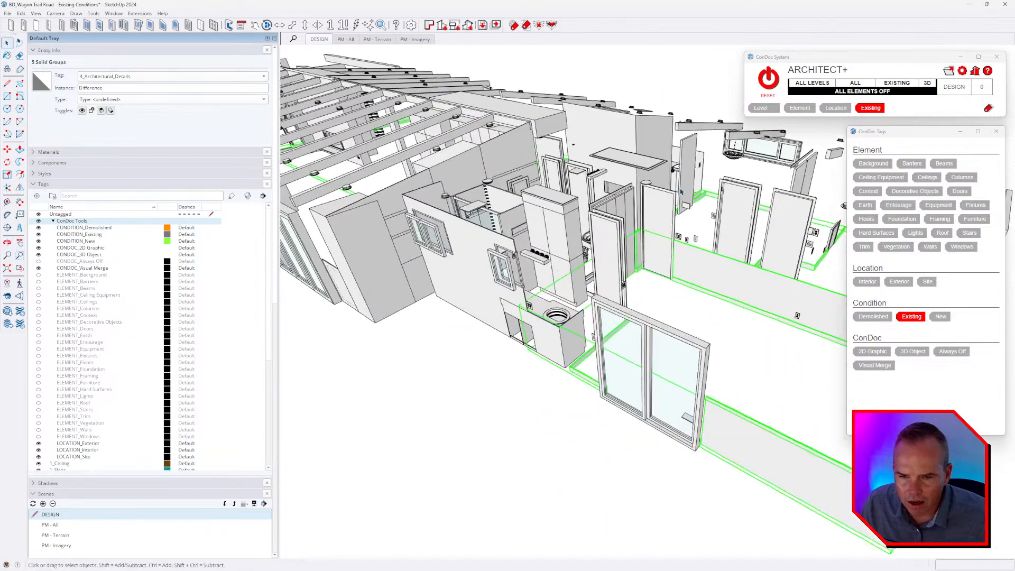
Add the door casing groups to the selected baseboards and tag them all with the ConDoc element Trim and location Interior.
{"action": "left_click", "coordinate": [521, 246], "text": "ctrl"}
{"action": "left_click", "coordinate": [522, 216], "text": "ctrl"}
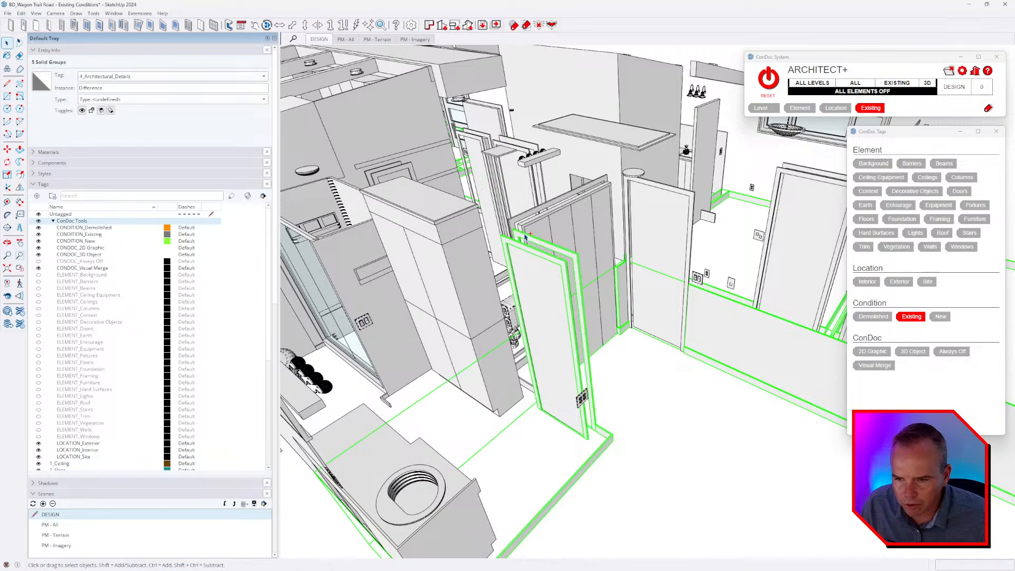
{"action": "left_click", "coordinate": [694, 196], "text": "ctrl"}
{"action": "scroll", "coordinate": [695, 196], "scroll_direction": "down", "scroll_amount": 5}
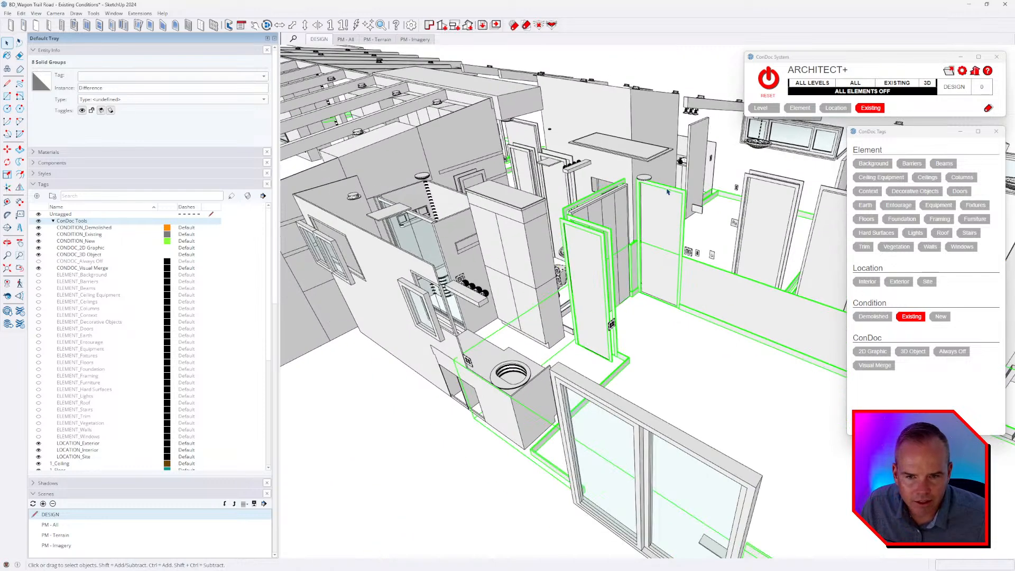
{"action": "middle_click_drag", "start_coordinate": [695, 197], "coordinate": [701, 220]}
{"action": "scroll", "coordinate": [637, 231], "scroll_direction": "up", "scroll_amount": 5}
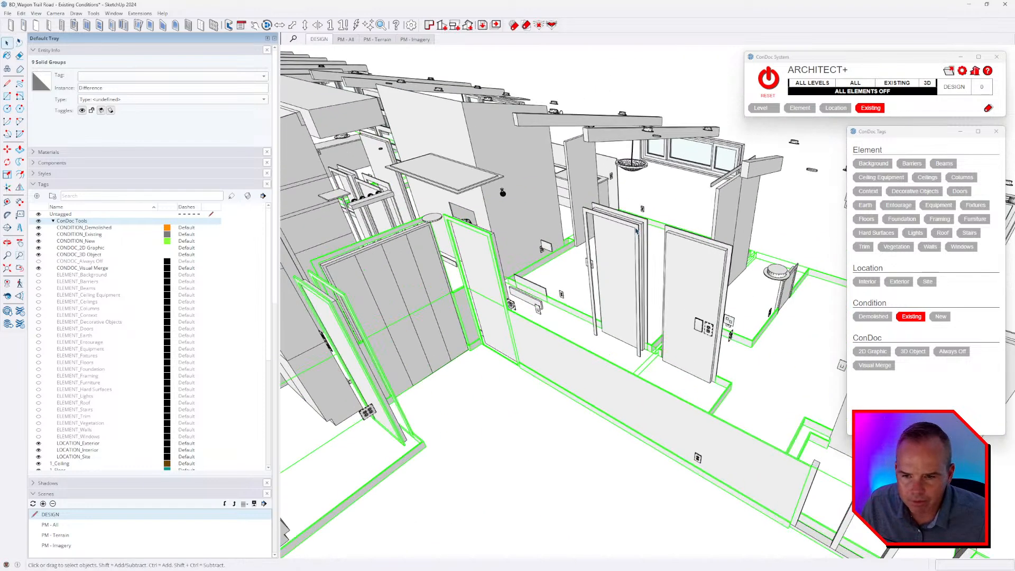
{"action": "left_click", "coordinate": [670, 238], "text": "ctrl"}
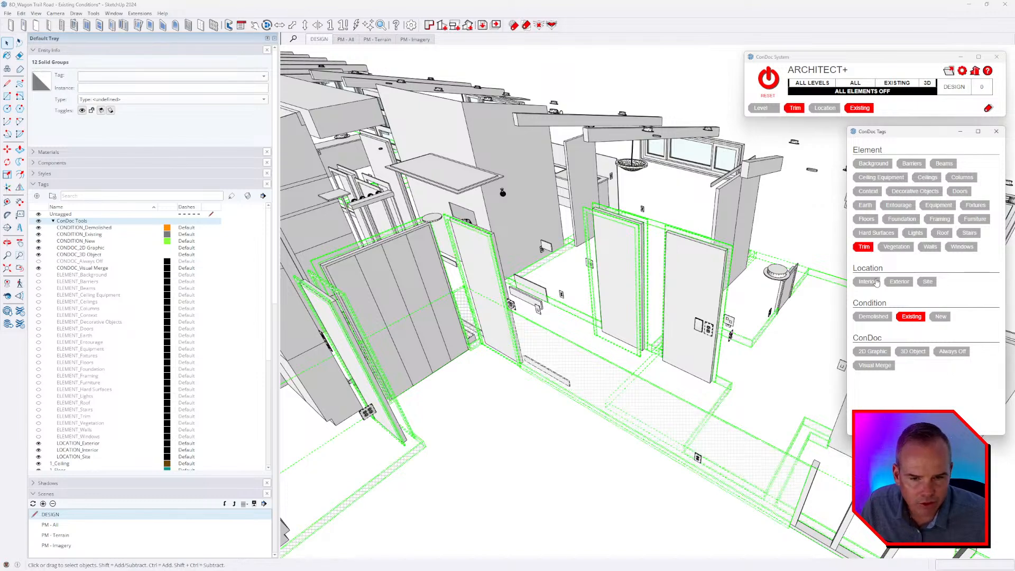
{"action": "left_click", "coordinate": [870, 108]}
{"action": "scroll", "coordinate": [696, 303], "scroll_direction": "down", "scroll_amount": 6}
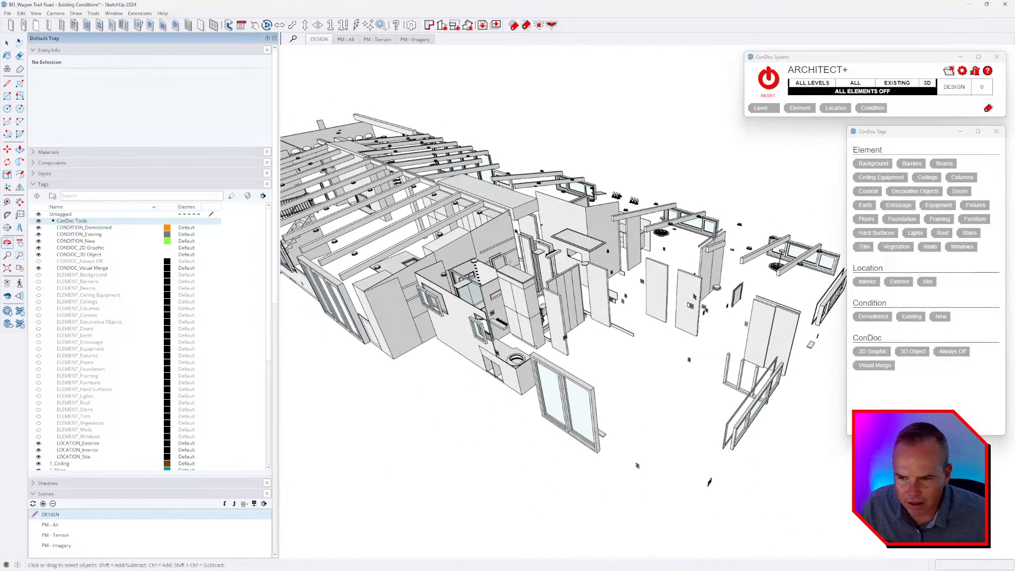
Examine the components still visible around the house, from the stair side to the sliding glass door.
{"action": "middle_click_drag", "start_coordinate": [549, 319], "coordinate": [727, 318]}
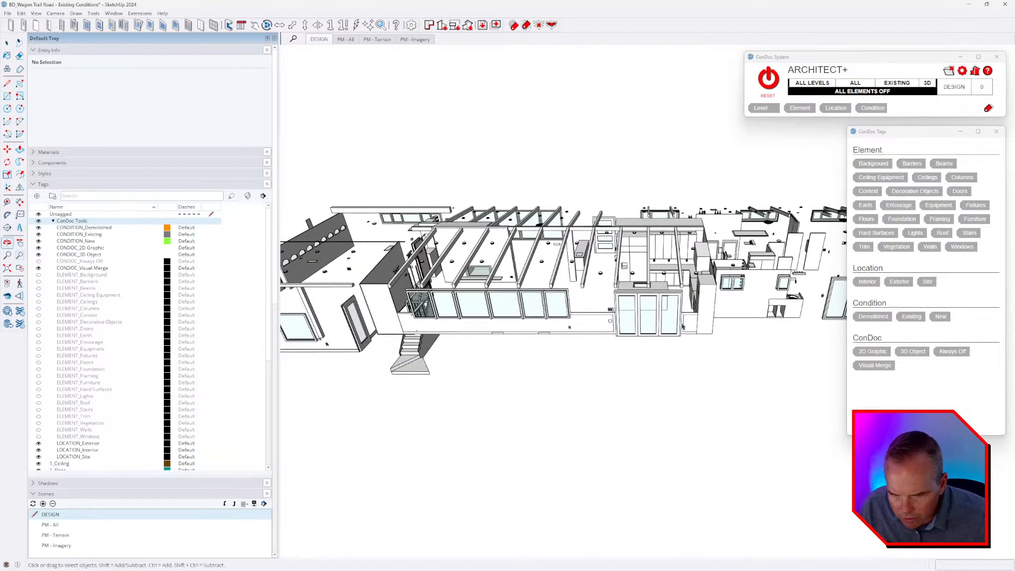
{"action": "middle_click_drag", "start_coordinate": [536, 336], "coordinate": [510, 346]}
{"action": "scroll", "coordinate": [636, 310], "scroll_direction": "up", "scroll_amount": 3}
{"action": "middle_click_drag", "start_coordinate": [637, 310], "coordinate": [508, 323], "text": "shift"}
{"action": "scroll", "coordinate": [687, 312], "scroll_direction": "up", "scroll_amount": 3}
{"action": "middle_click_drag", "start_coordinate": [687, 312], "coordinate": [593, 317], "text": "shift"}
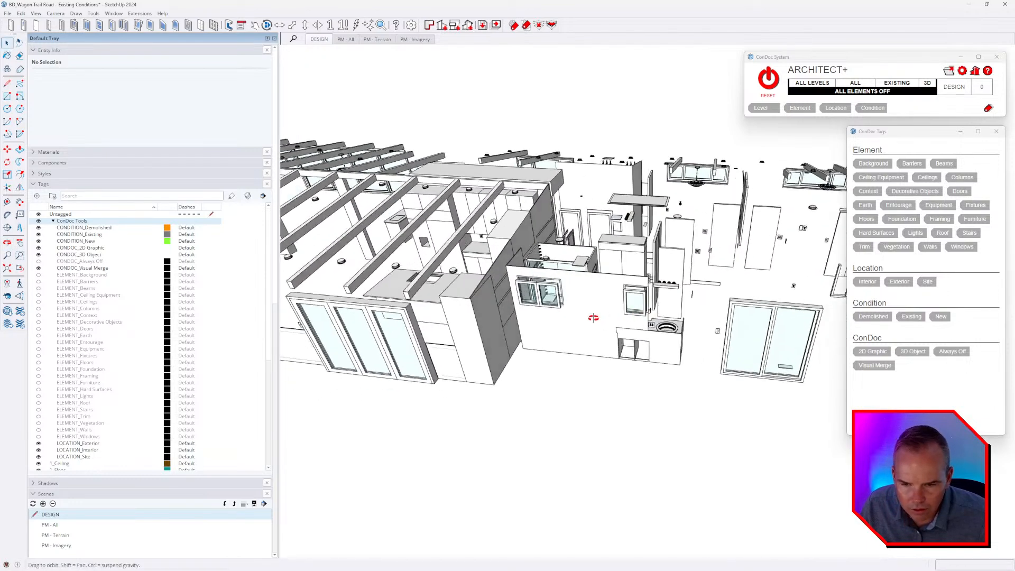
{"action": "middle_click_drag", "start_coordinate": [740, 318], "coordinate": [650, 344]}
{"action": "scroll", "coordinate": [679, 284], "scroll_direction": "up", "scroll_amount": 4}
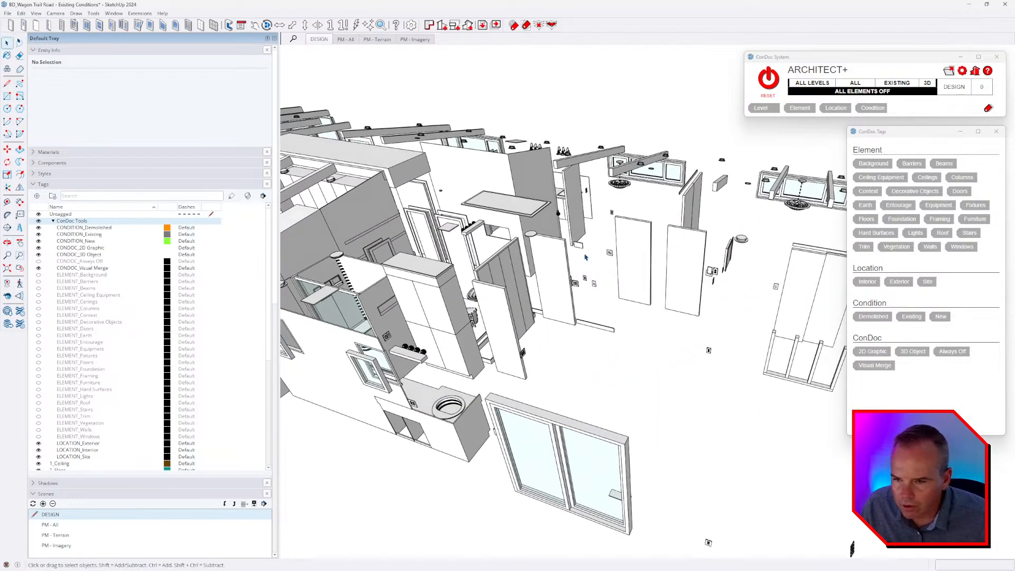
Tag the six door panels beyond the large sliding glass door with the ConDoc element Doors and location Interior.
{"action": "middle_click_drag", "start_coordinate": [674, 225], "coordinate": [678, 243]}
{"action": "left_click", "coordinate": [686, 266]}
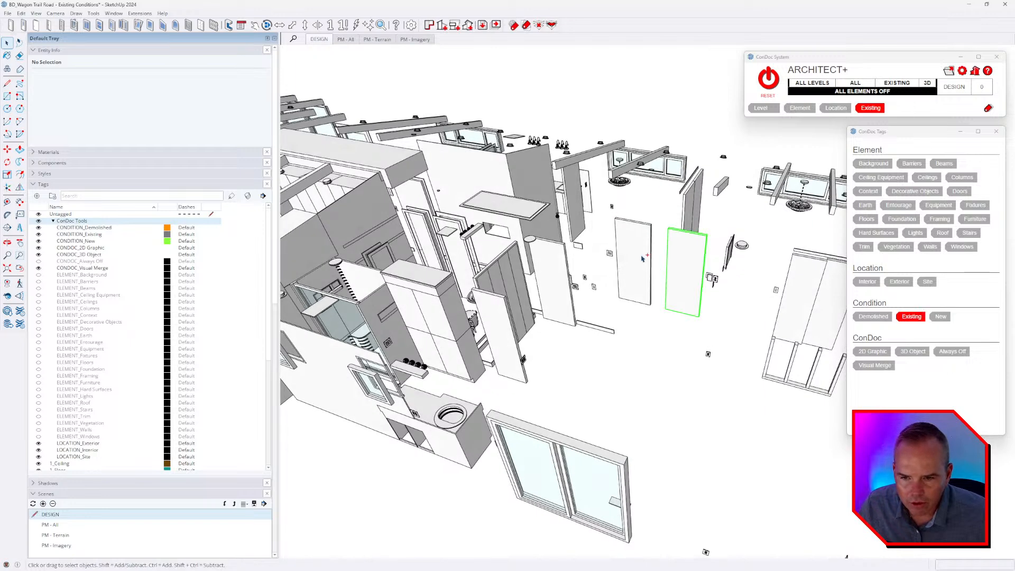
{"action": "left_click", "coordinate": [640, 257], "text": "shift"}
{"action": "left_click", "coordinate": [548, 281], "text": "shift"}
{"action": "left_click", "coordinate": [502, 325], "text": "shift"}
{"action": "middle_click_drag", "start_coordinate": [582, 314], "coordinate": [685, 297]}
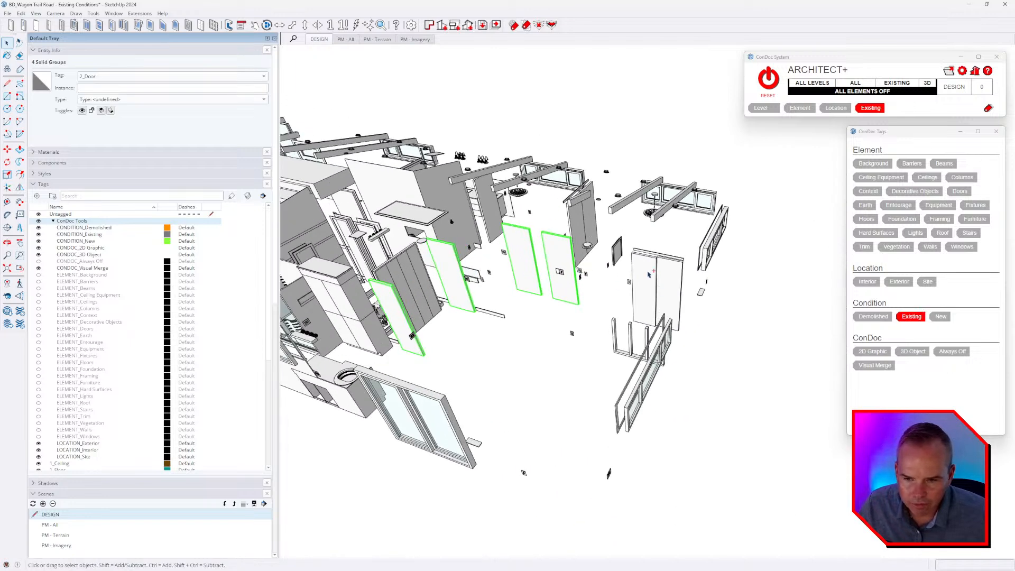
{"action": "left_click", "coordinate": [958, 195]}
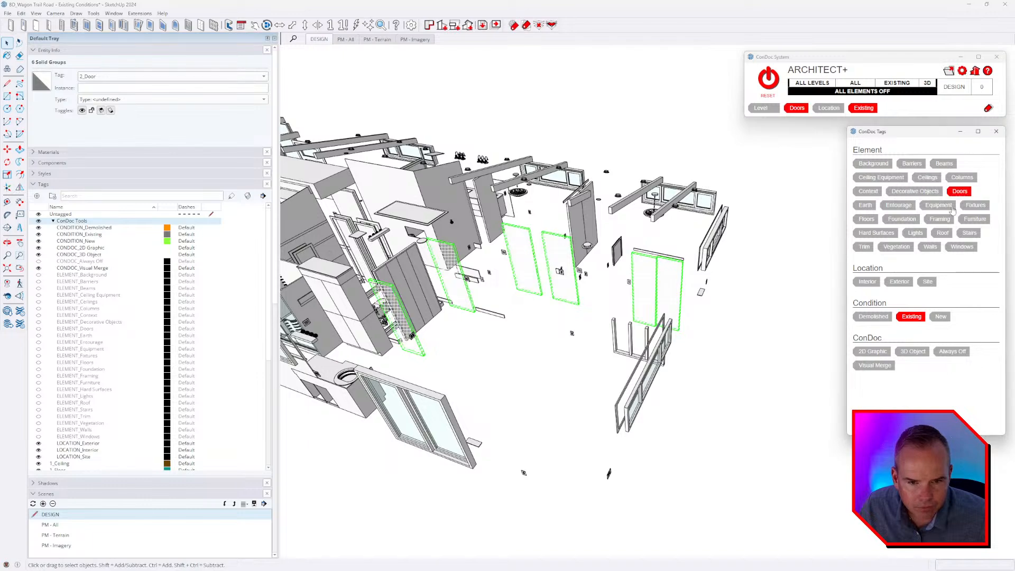
{"action": "left_click", "coordinate": [867, 283]}
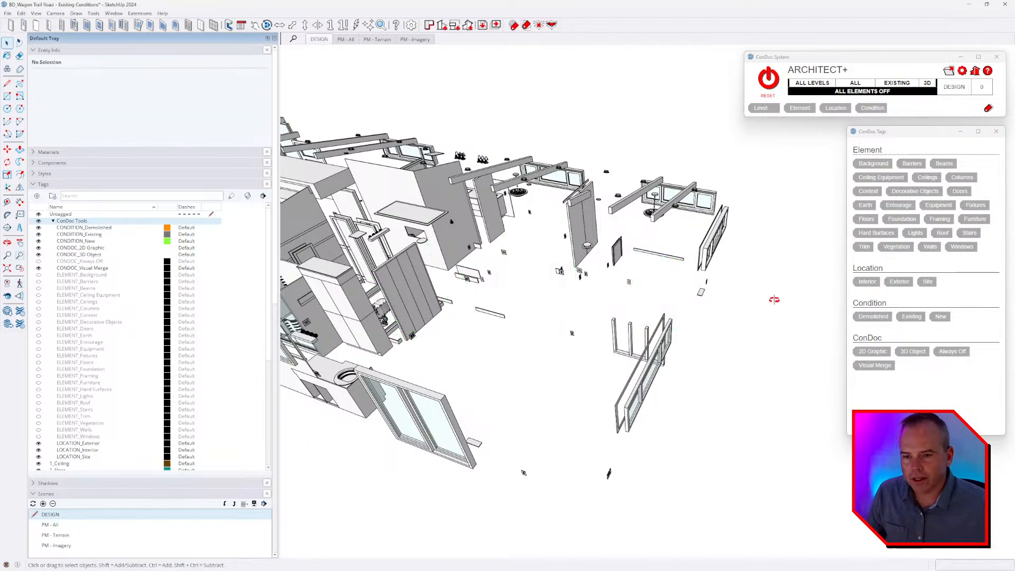
Tag the five remaining door panels on the opposite side of the house with the ConDoc element Doors and location Interior.
{"action": "middle_click_drag", "start_coordinate": [773, 300], "coordinate": [679, 291]}
{"action": "scroll", "coordinate": [629, 269], "scroll_direction": "up", "scroll_amount": 4}
{"action": "left_click", "coordinate": [632, 282]}
{"action": "left_click", "coordinate": [674, 294]}
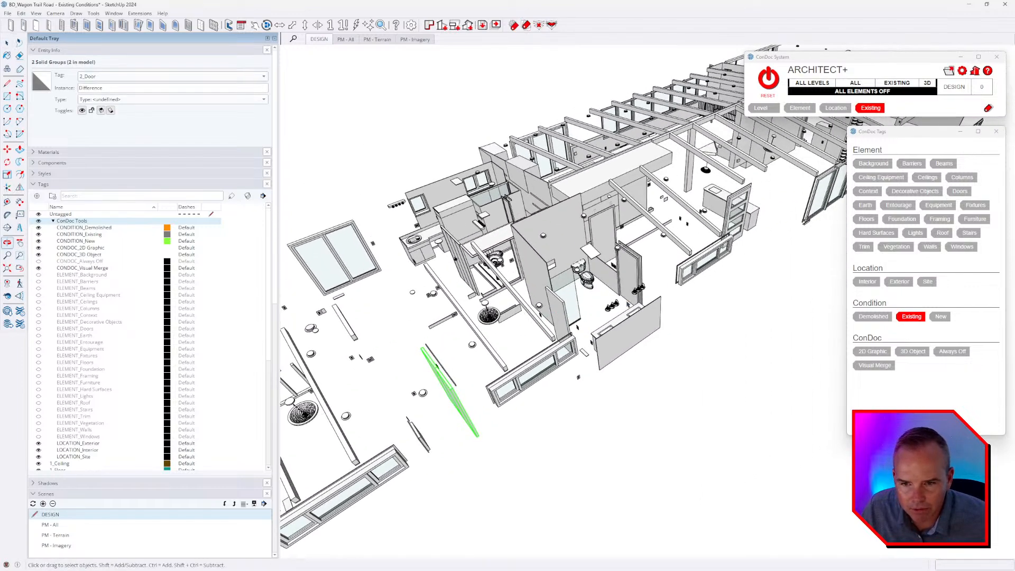
{"action": "middle_click_drag", "start_coordinate": [632, 250], "coordinate": [595, 241]}
{"action": "scroll", "coordinate": [594, 238], "scroll_direction": "up", "scroll_amount": 4}
{"action": "left_click", "coordinate": [595, 241], "text": "ctrl"}
{"action": "left_click", "coordinate": [455, 233], "text": "ctrl"}
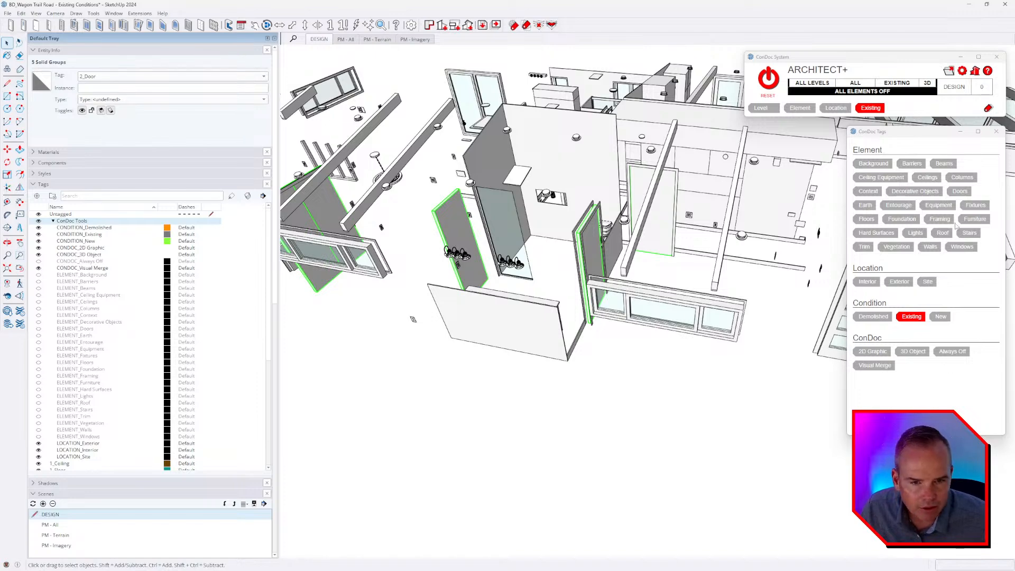
{"action": "left_click", "coordinate": [957, 192]}
{"action": "left_click", "coordinate": [871, 284]}
{"action": "left_click", "coordinate": [683, 404]}
{"action": "scroll", "coordinate": [555, 350], "scroll_direction": "down", "scroll_amount": 3}
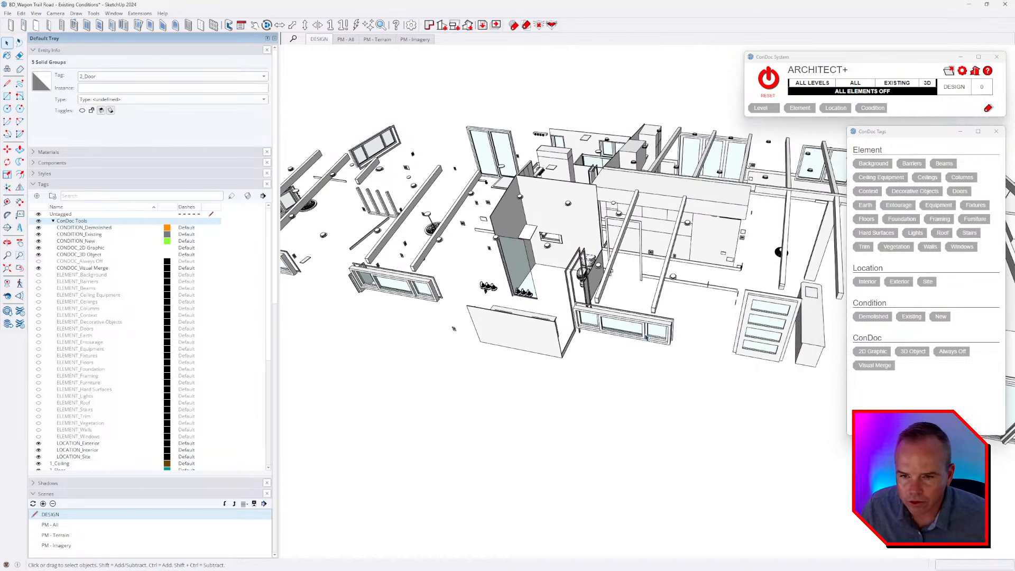
Inspect the glass and sash groups of the three-pane window beside the low wall.
{"action": "middle_click_drag", "start_coordinate": [646, 337], "coordinate": [606, 246]}
{"action": "scroll", "coordinate": [681, 357], "scroll_direction": "up", "scroll_amount": 3}
{"action": "left_click", "coordinate": [693, 361]}
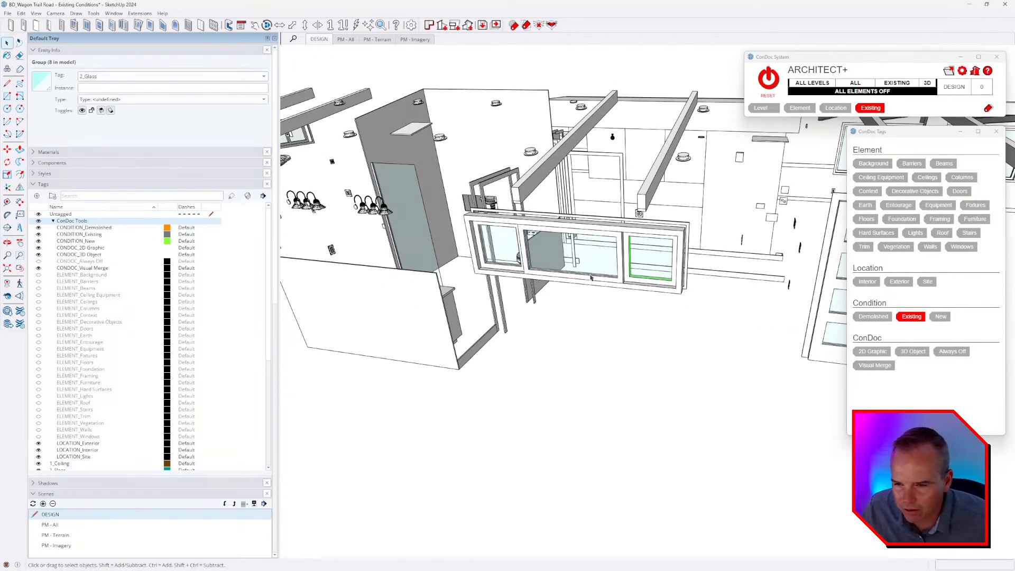
{"action": "left_click", "coordinate": [545, 224]}
{"action": "left_click", "coordinate": [546, 228]}
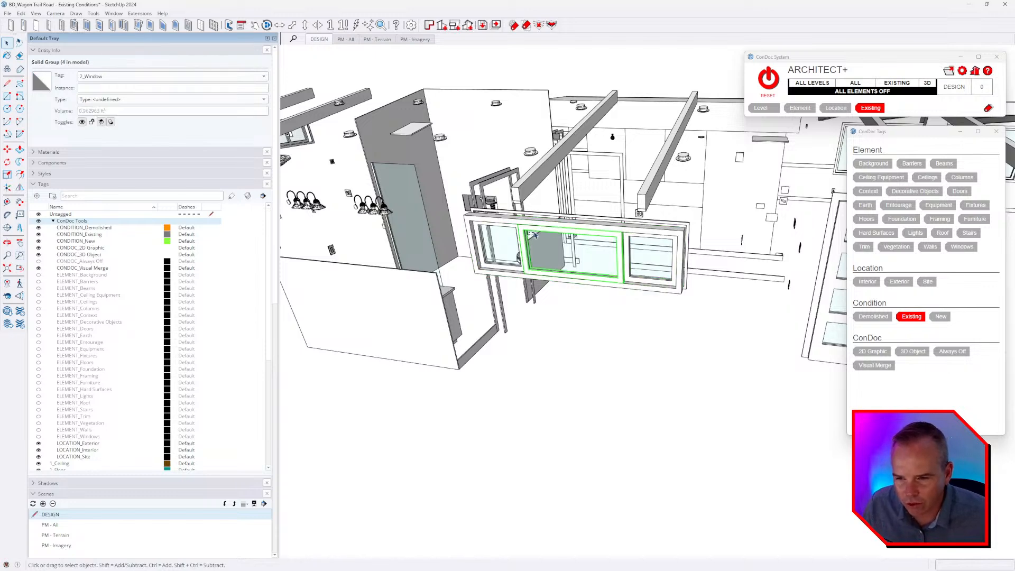
{"action": "scroll", "coordinate": [499, 240], "scroll_direction": "up", "scroll_amount": 2}
{"action": "left_click", "coordinate": [499, 240], "text": "ctrl"}
{"action": "left_click", "coordinate": [701, 259], "text": "ctrl"}
{"action": "middle_click_drag", "start_coordinate": [693, 264], "coordinate": [627, 210]}
Open and close the three-pane window's pane, sash and outer frame groups to examine how they are nested.
{"action": "scroll", "coordinate": [628, 210], "scroll_direction": "up", "scroll_amount": 3}
{"action": "scroll", "coordinate": [628, 211], "scroll_direction": "up", "scroll_amount": 1}
{"action": "double_click", "coordinate": [626, 221]}
{"action": "left_click", "coordinate": [628, 230]}
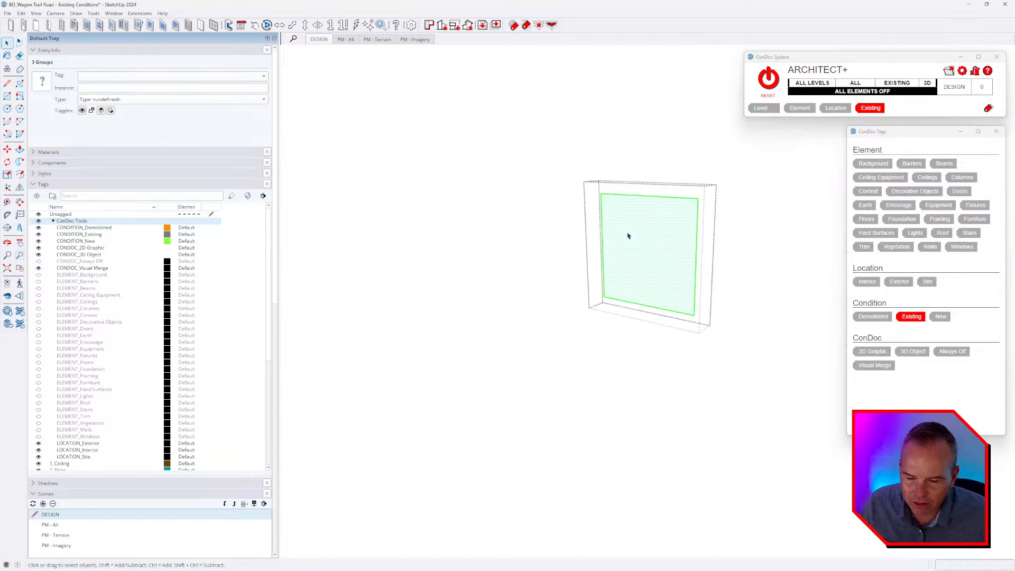
{"action": "key", "text": "Escape"}
{"action": "left_click", "coordinate": [631, 234]}
{"action": "left_click", "coordinate": [528, 242]}
{"action": "left_click", "coordinate": [575, 214]}
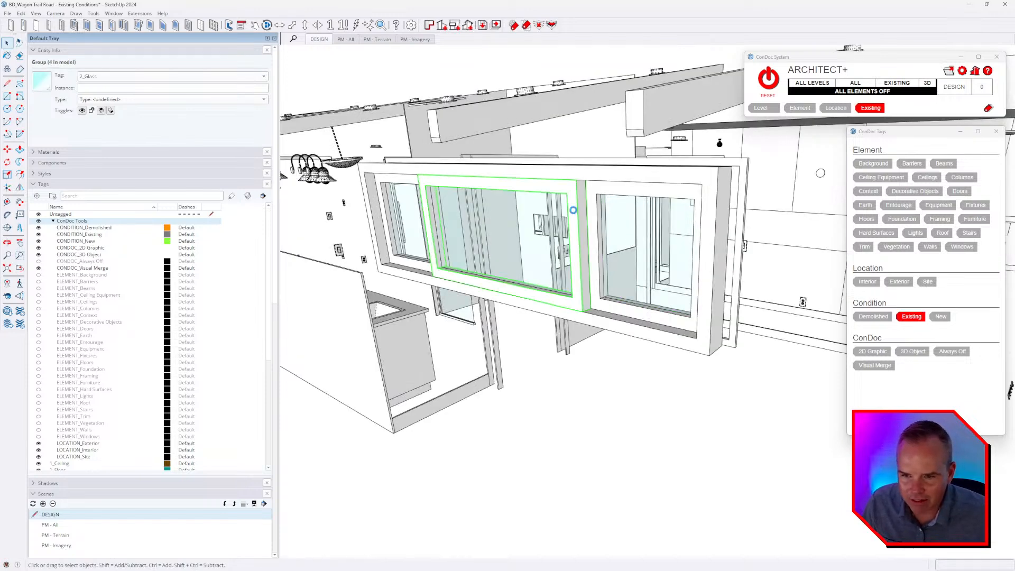
{"action": "double_click", "coordinate": [573, 212]}
{"action": "key", "text": "Escape"}
{"action": "double_click", "coordinate": [584, 177]}
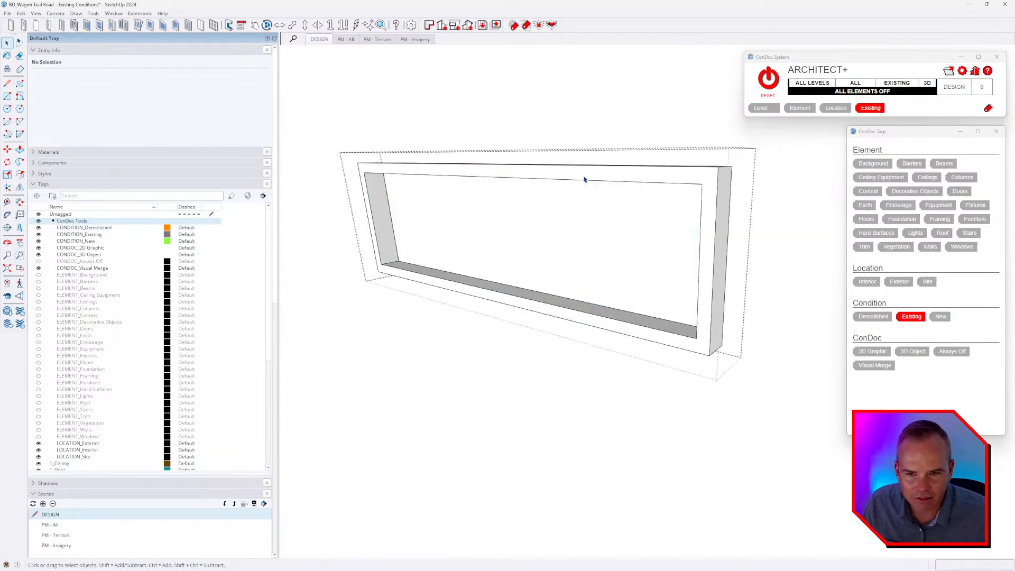
{"action": "key", "text": "Escape"}
{"action": "middle_click_drag", "start_coordinate": [584, 181], "coordinate": [569, 285]}
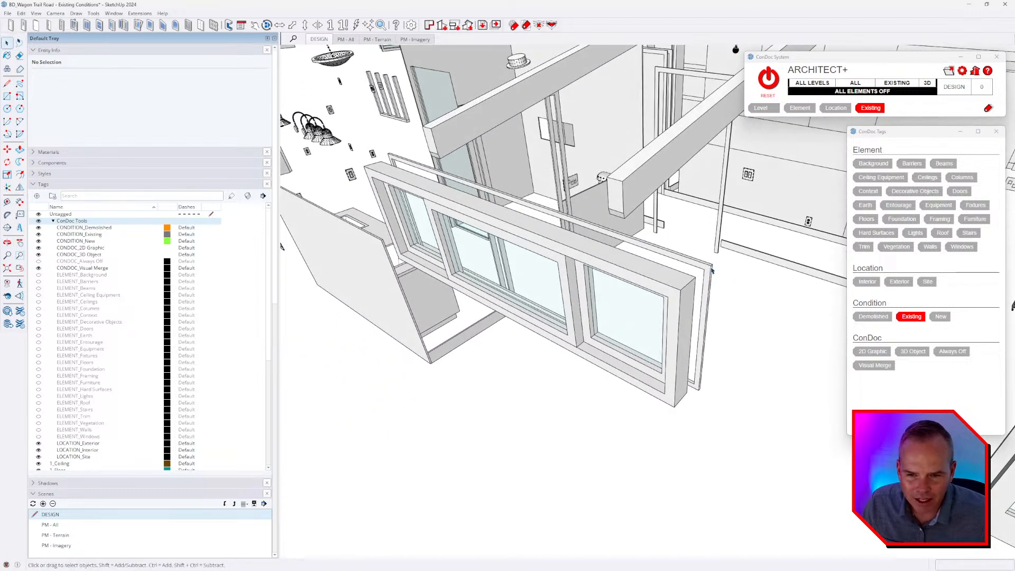
Select the thin 2_Window_Frame group behind the three-pane window.
{"action": "left_click", "coordinate": [711, 270]}
{"action": "middle_click_drag", "start_coordinate": [680, 290], "coordinate": [541, 248]}
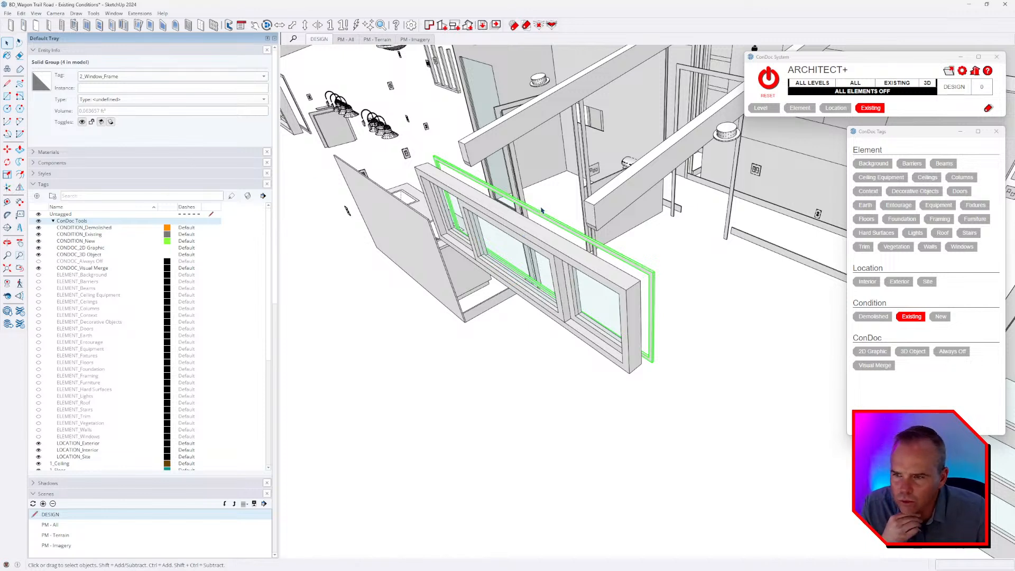
{"action": "middle_click_drag", "start_coordinate": [541, 210], "coordinate": [550, 242]}
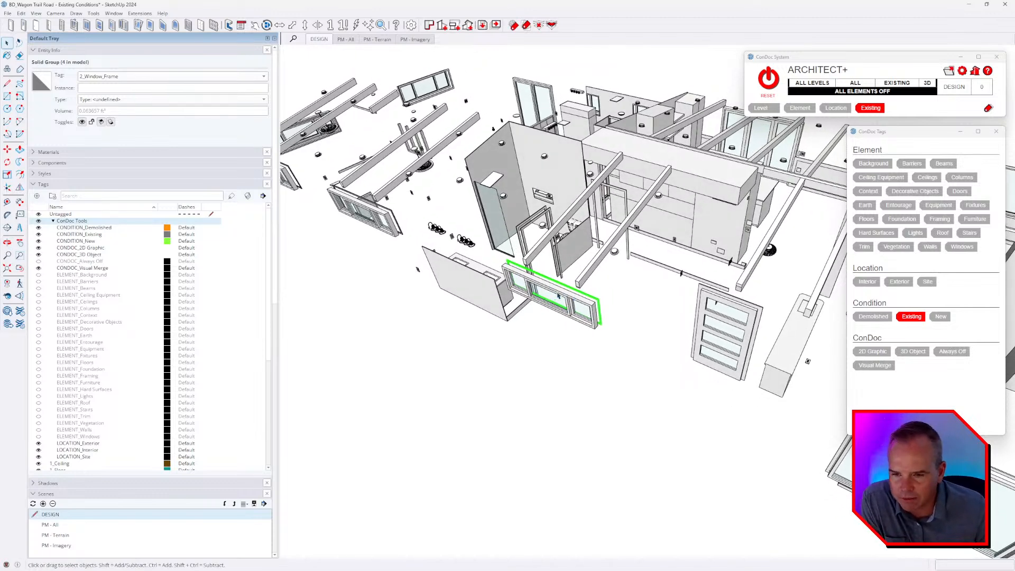
{"action": "scroll", "coordinate": [559, 296], "scroll_direction": "up", "scroll_amount": 4}
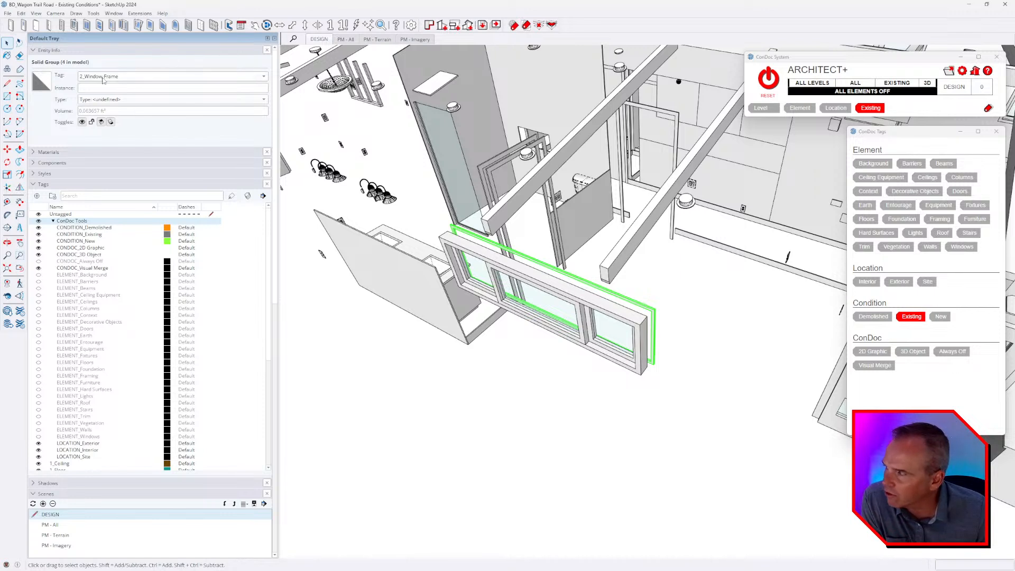
{"action": "right_click", "coordinate": [523, 259]}
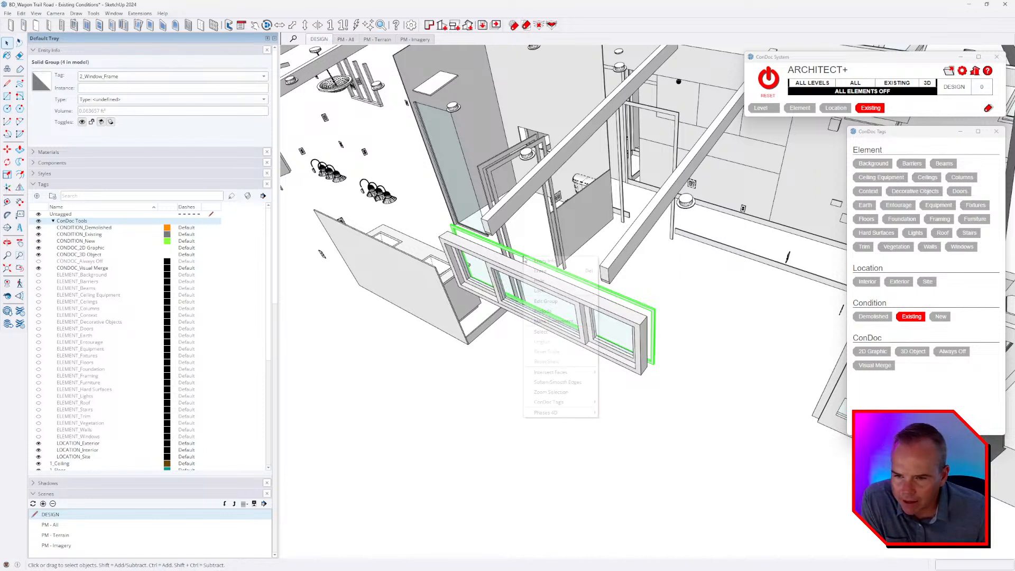
{"action": "mouse_move", "coordinate": [564, 334]}
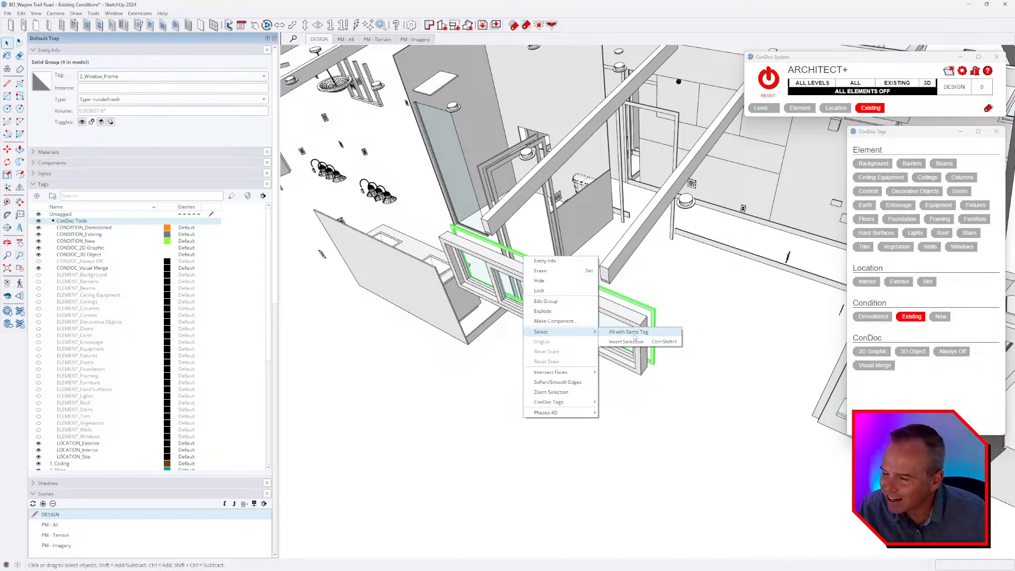
{"action": "left_click", "coordinate": [139, 13]}
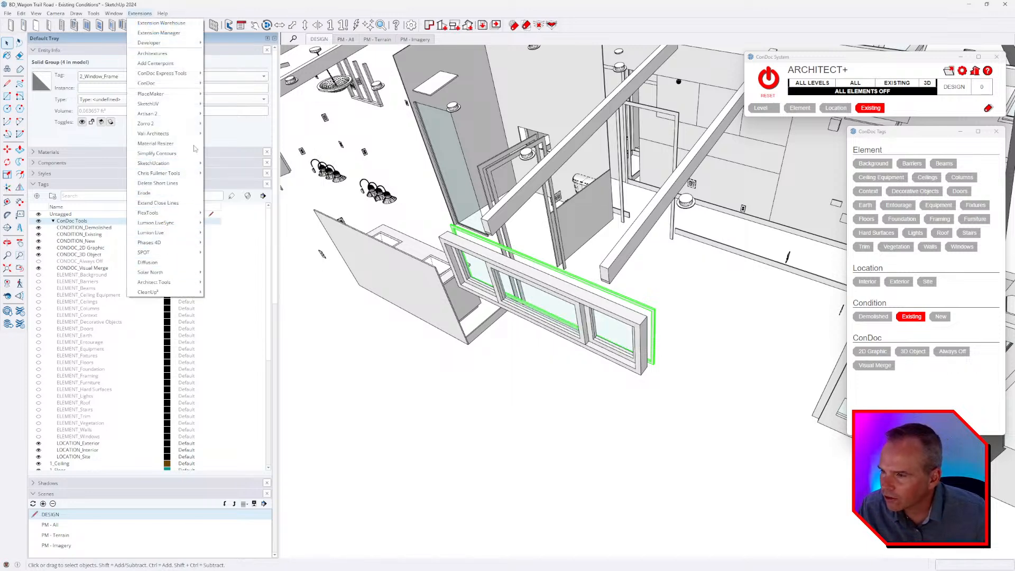
{"action": "right_click", "coordinate": [358, 27]}
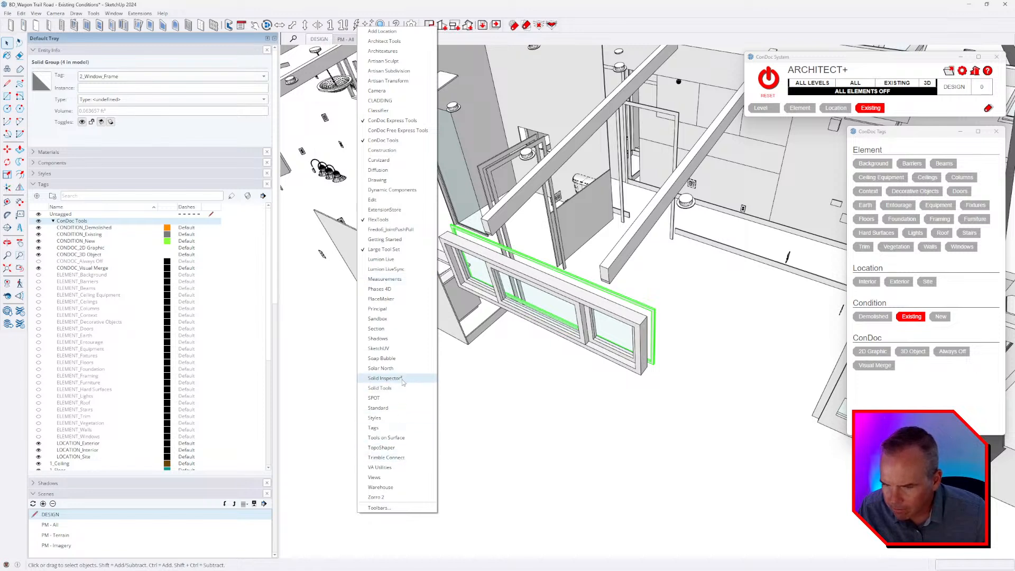
Extend the selection to all groups in the model that share the 2_Window_Frame tag.
{"action": "right_click", "coordinate": [635, 307]}
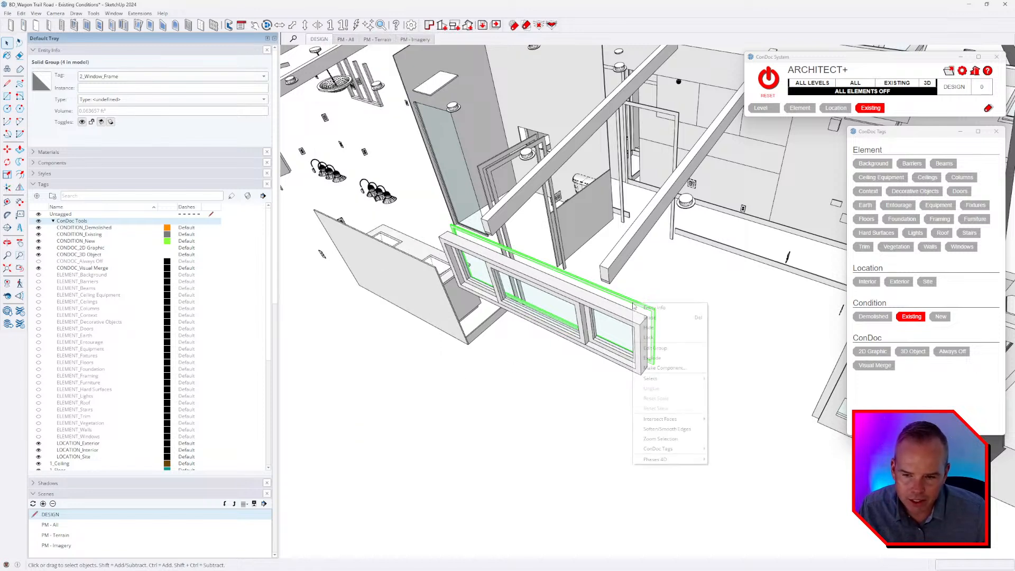
{"action": "mouse_move", "coordinate": [680, 381]}
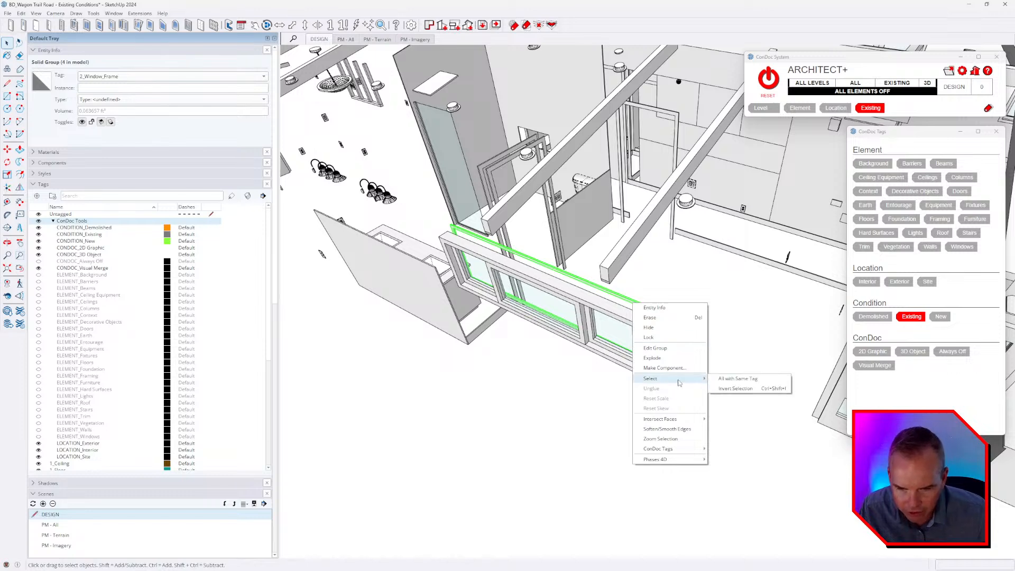
{"action": "left_click", "coordinate": [749, 379]}
{"action": "scroll", "coordinate": [566, 417], "scroll_direction": "down", "scroll_amount": 5}
{"action": "middle_click_drag", "start_coordinate": [565, 418], "coordinate": [588, 334]}
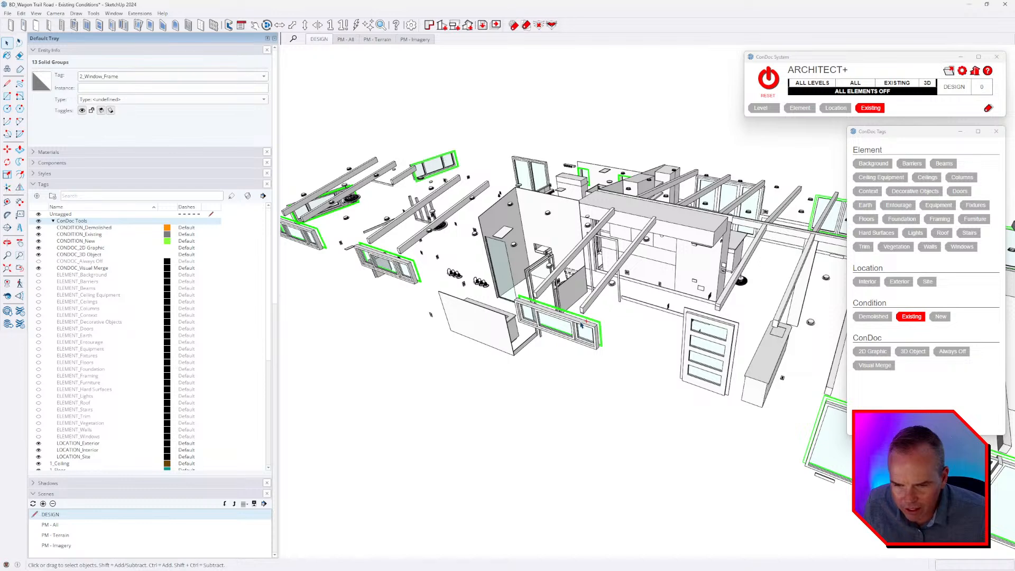
Select all groups sharing the three-pane window's 2_Window tag and assign them the Windows element tag.
{"action": "scroll", "coordinate": [582, 323], "scroll_direction": "up", "scroll_amount": 5}
{"action": "right_click", "coordinate": [581, 314]}
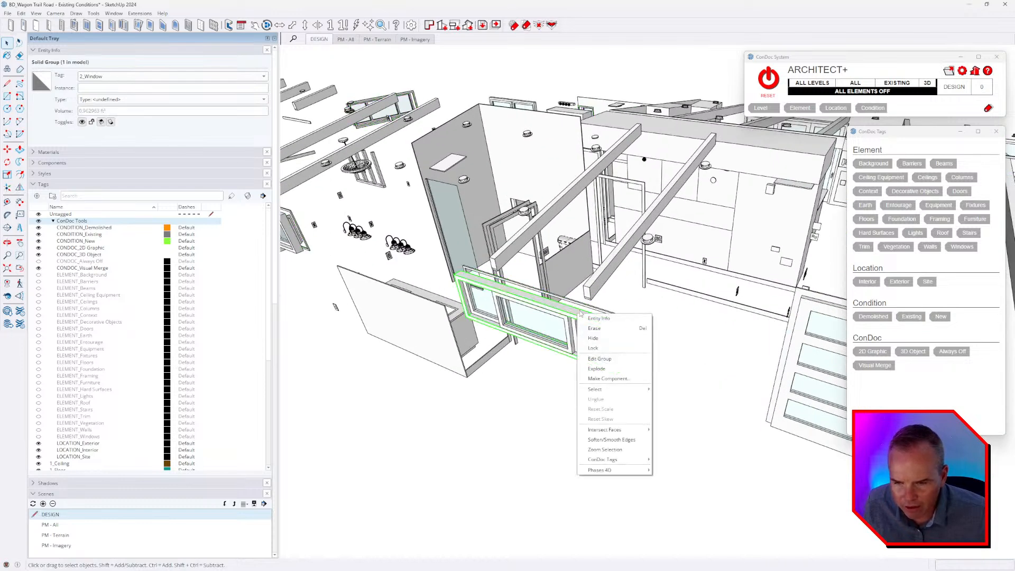
{"action": "left_click", "coordinate": [581, 314]}
{"action": "right_click", "coordinate": [584, 316]}
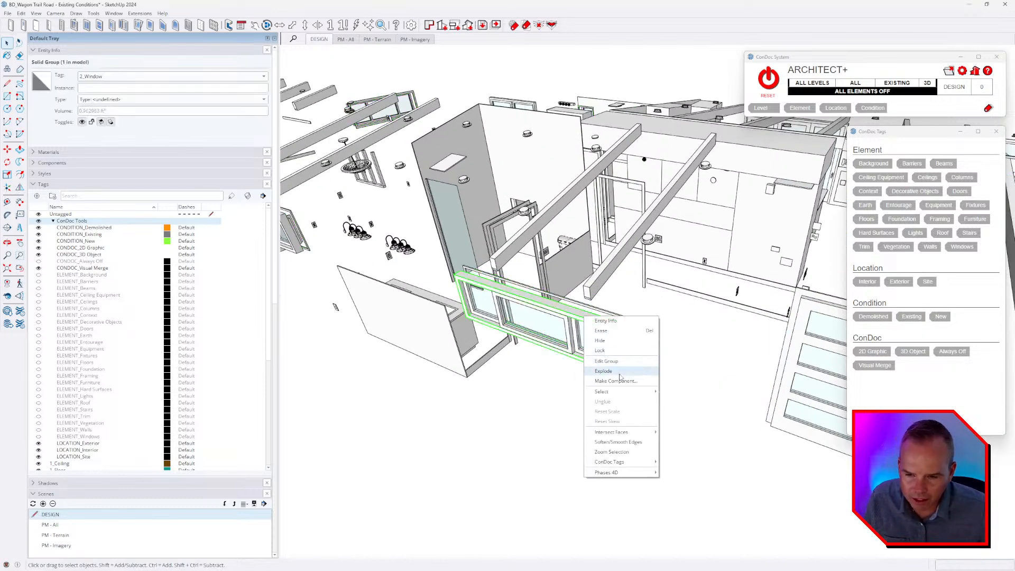
{"action": "left_click", "coordinate": [682, 392]}
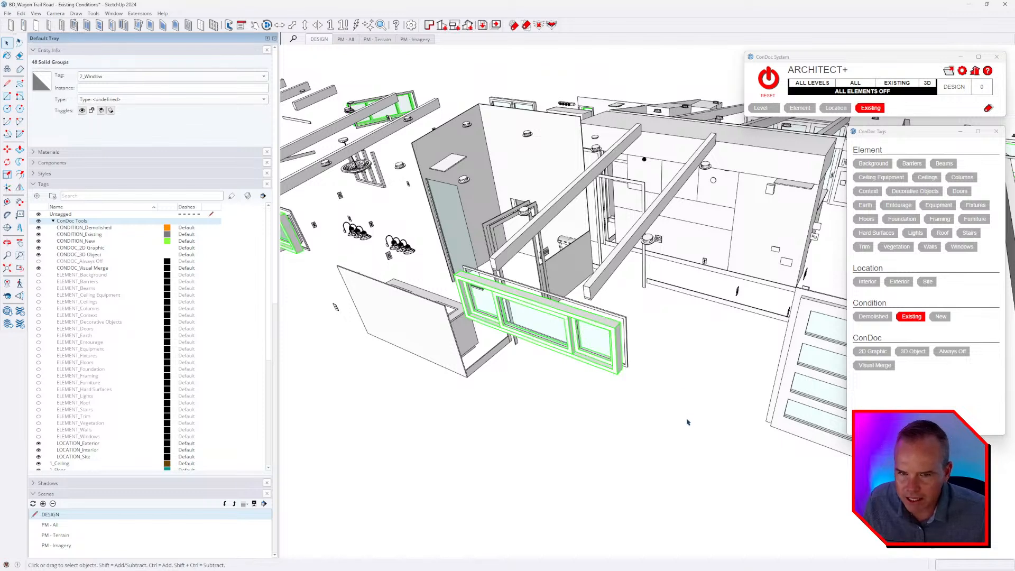
{"action": "left_click", "coordinate": [960, 248]}
{"action": "left_click", "coordinate": [646, 412]}
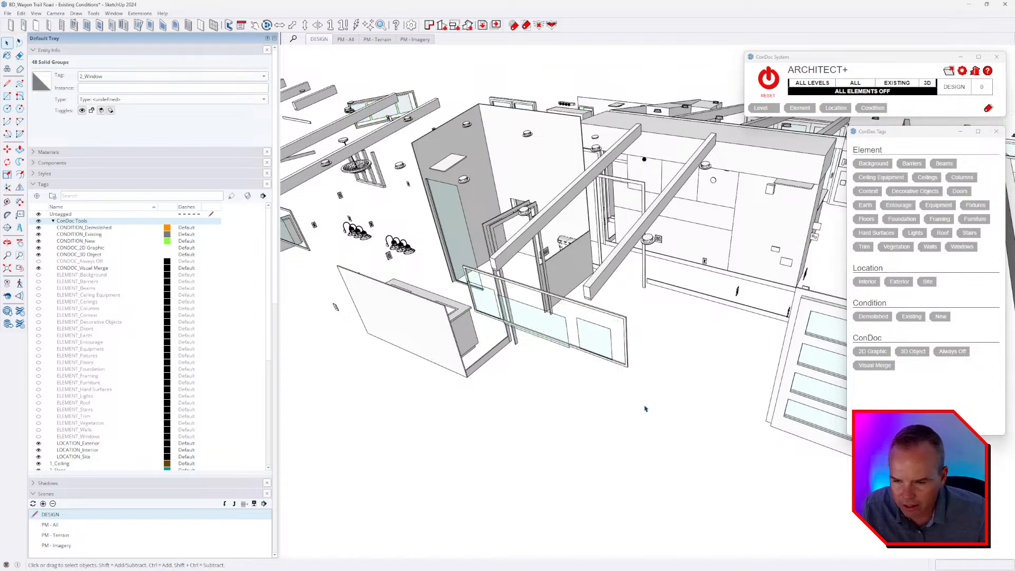
Select all groups sharing the 2_Glass tag and assign them the Windows element and Exterior location tags.
{"action": "right_click", "coordinate": [547, 325]}
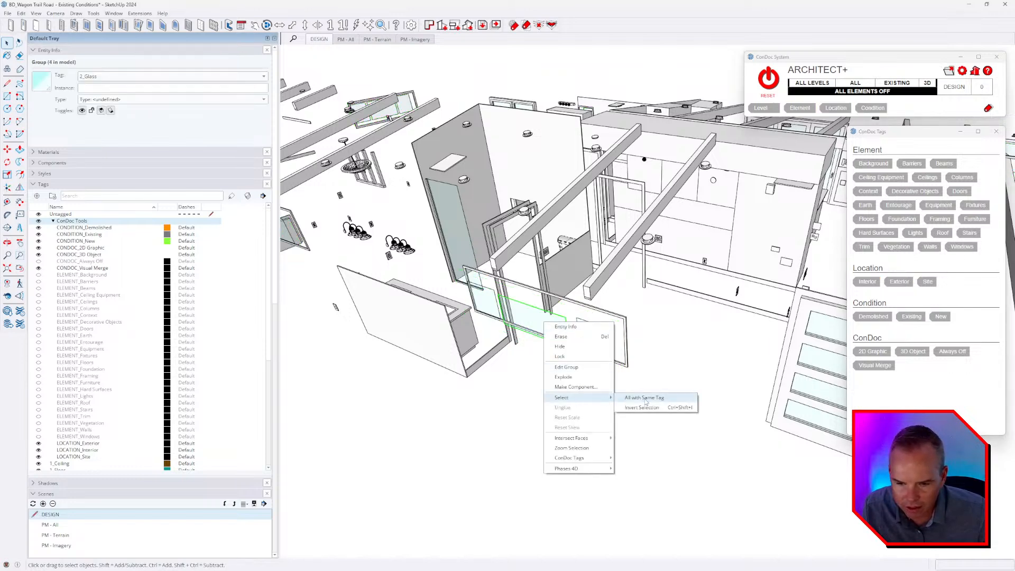
{"action": "left_click", "coordinate": [653, 404]}
{"action": "left_click", "coordinate": [960, 249]}
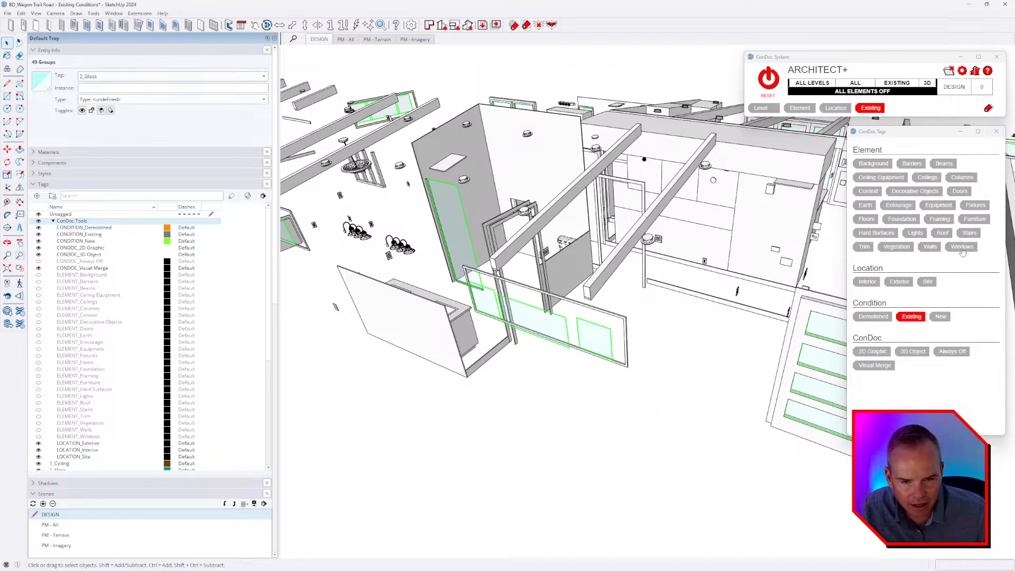
{"action": "left_click", "coordinate": [901, 283]}
{"action": "left_click", "coordinate": [635, 341]}
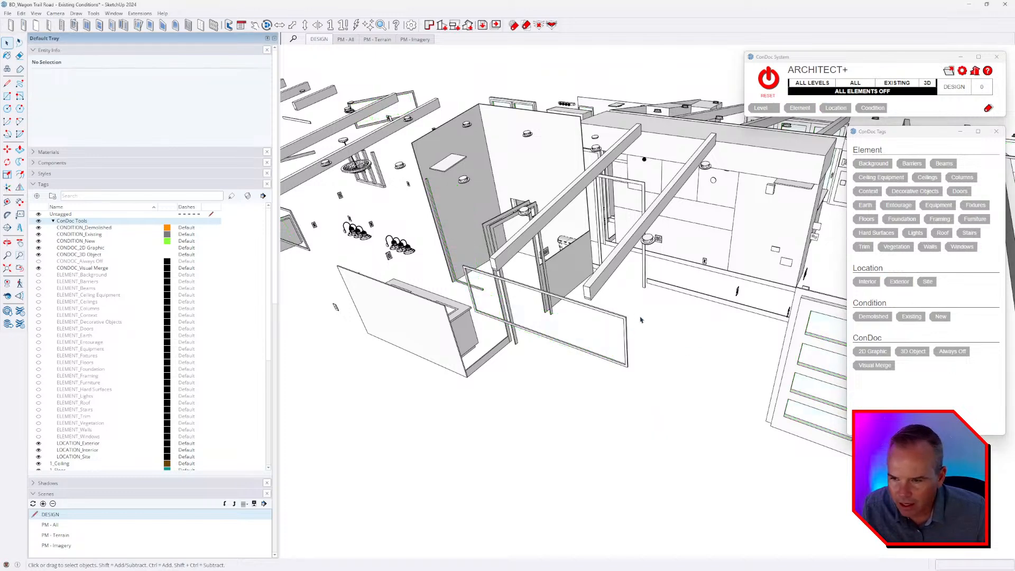
Select all groups sharing the 2_Window_Frame tag and assign them the Windows element and Exterior location tags.
{"action": "scroll", "coordinate": [638, 321], "scroll_direction": "down", "scroll_amount": 4}
{"action": "middle_click_drag", "start_coordinate": [637, 321], "coordinate": [692, 338]}
{"action": "left_click", "coordinate": [735, 301]}
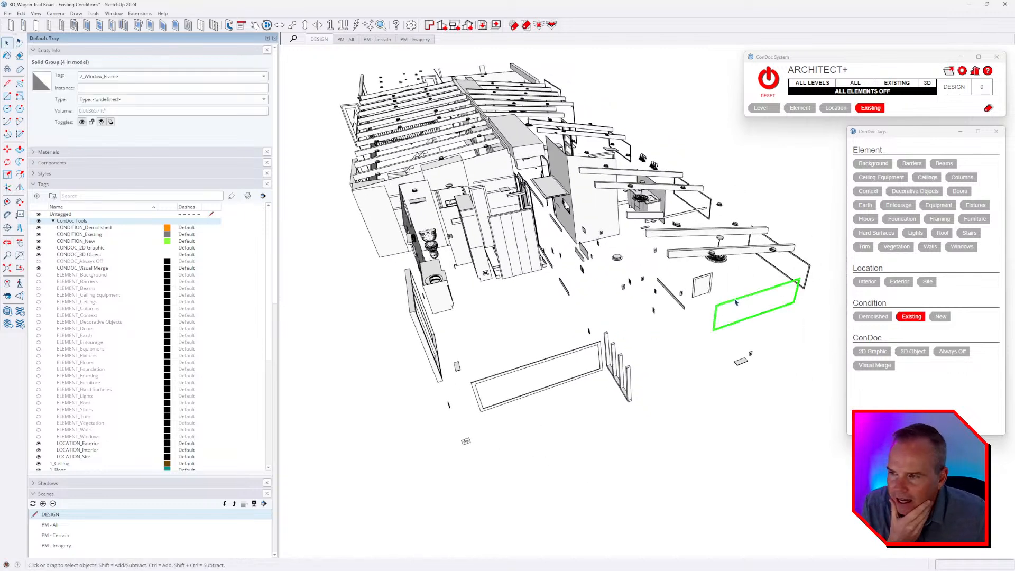
{"action": "scroll", "coordinate": [764, 297], "scroll_direction": "up", "scroll_amount": 1}
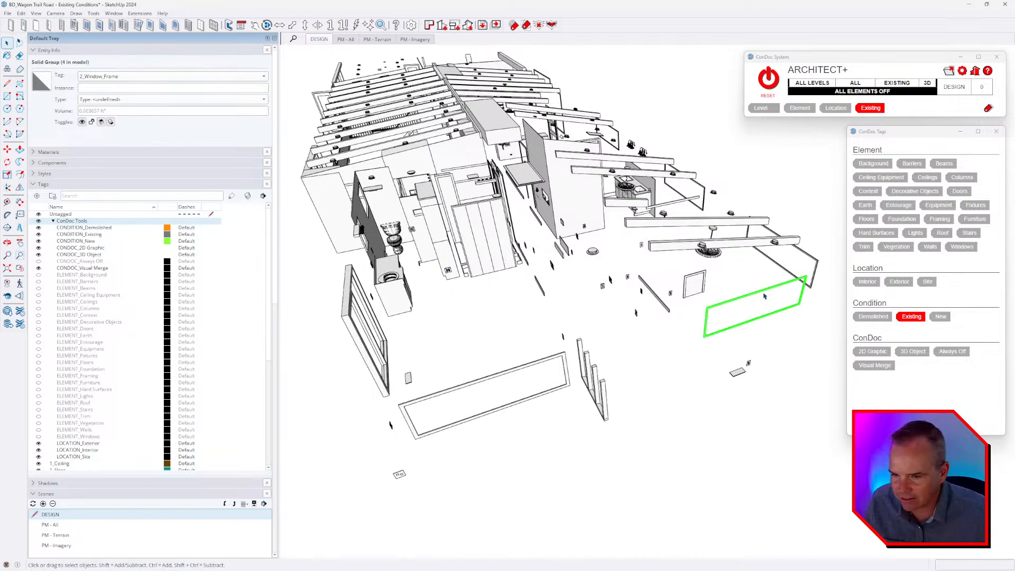
{"action": "right_click", "coordinate": [752, 290]}
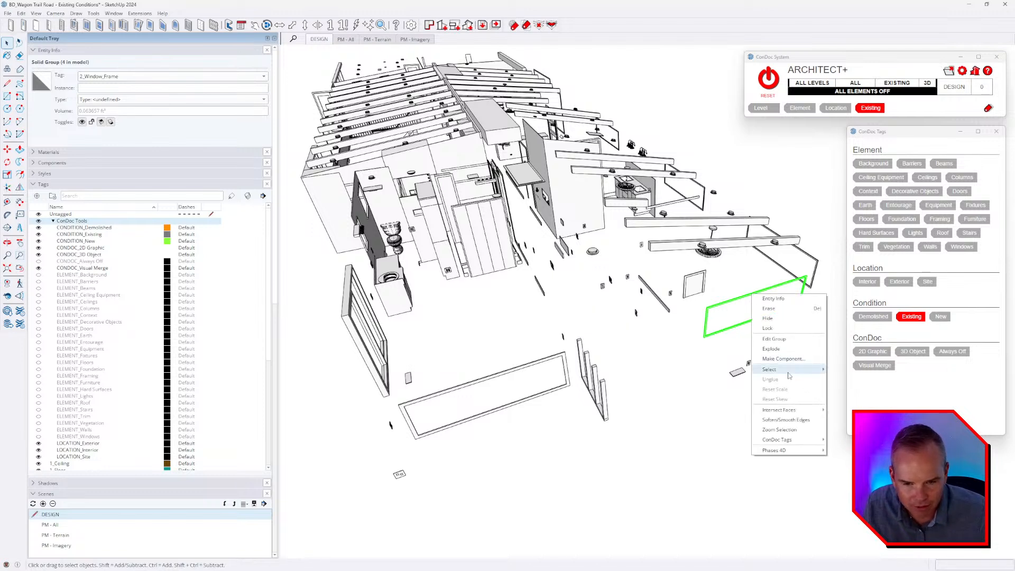
{"action": "mouse_move", "coordinate": [790, 369]}
{"action": "left_click", "coordinate": [851, 369]}
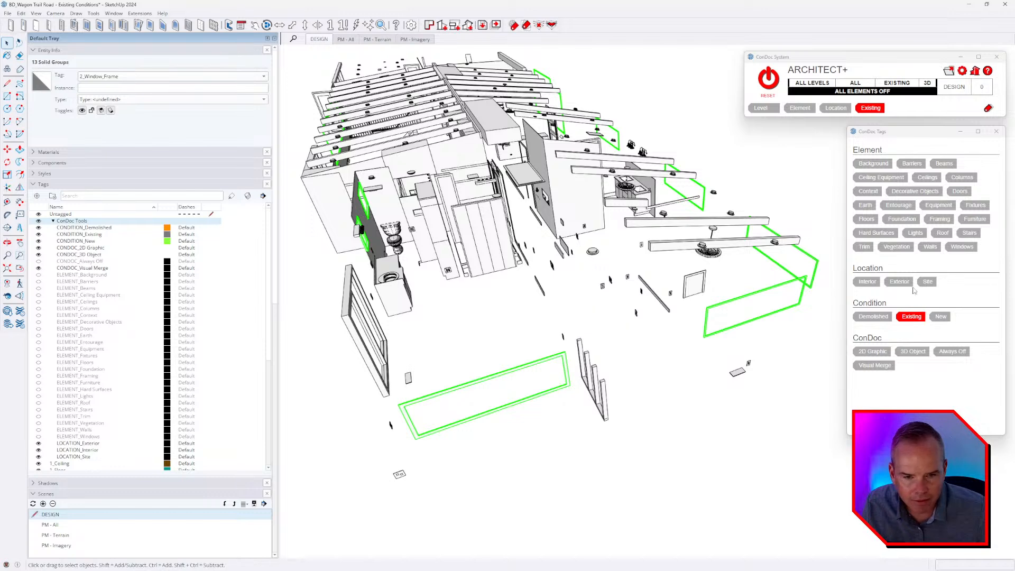
{"action": "left_click", "coordinate": [961, 247]}
{"action": "left_click", "coordinate": [899, 282]}
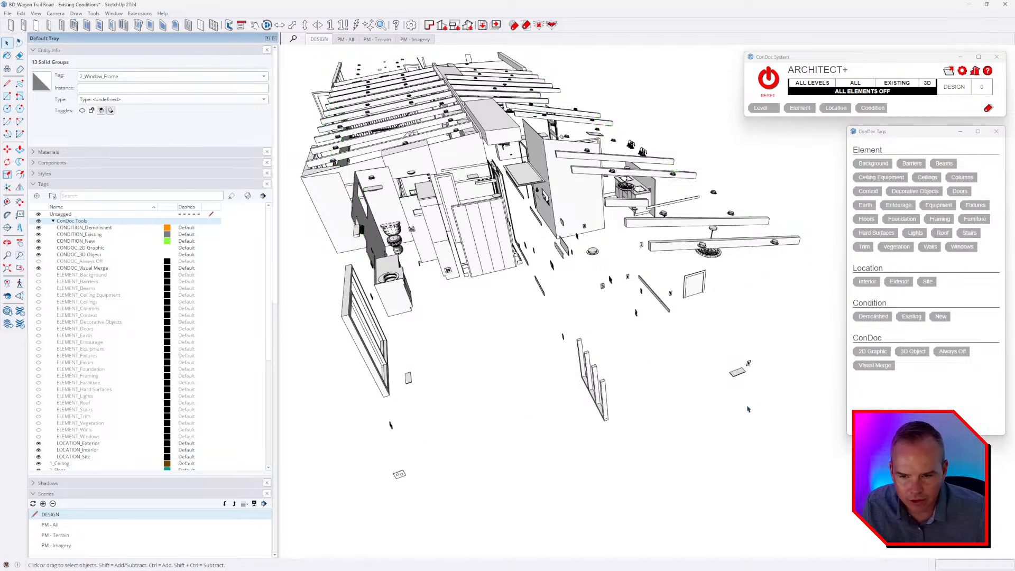
Search the shortcut preferences with the filters same, tag and sele for a command that selects everything with the same tag.
{"action": "left_click", "coordinate": [21, 13]}
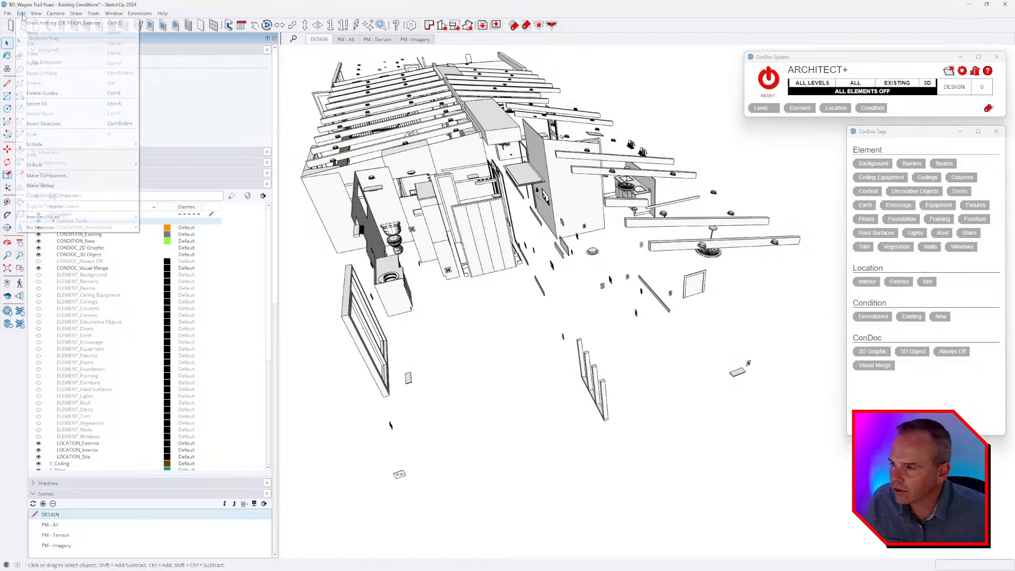
{"action": "mouse_move", "coordinate": [114, 14]}
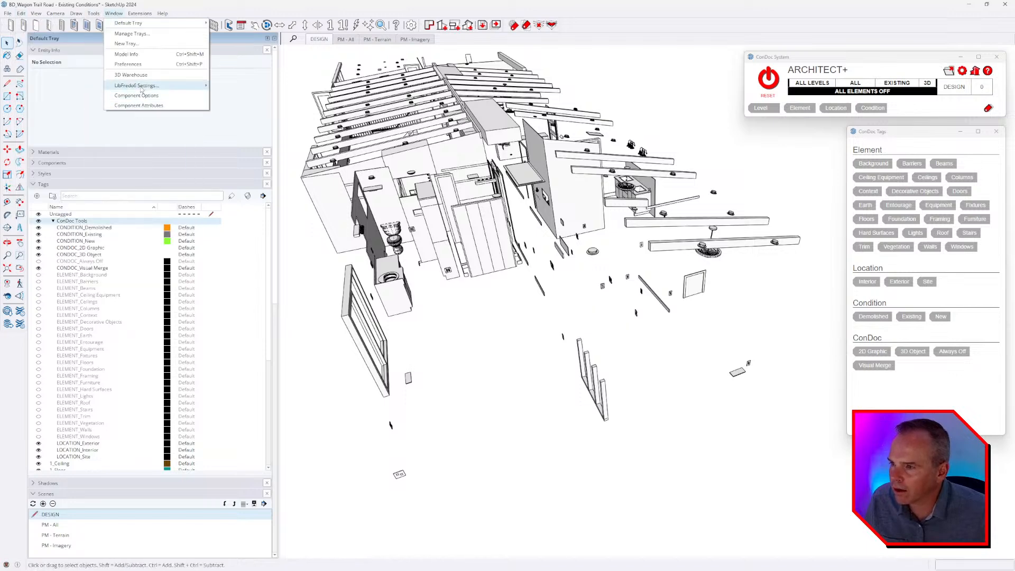
{"action": "left_click", "coordinate": [139, 64]}
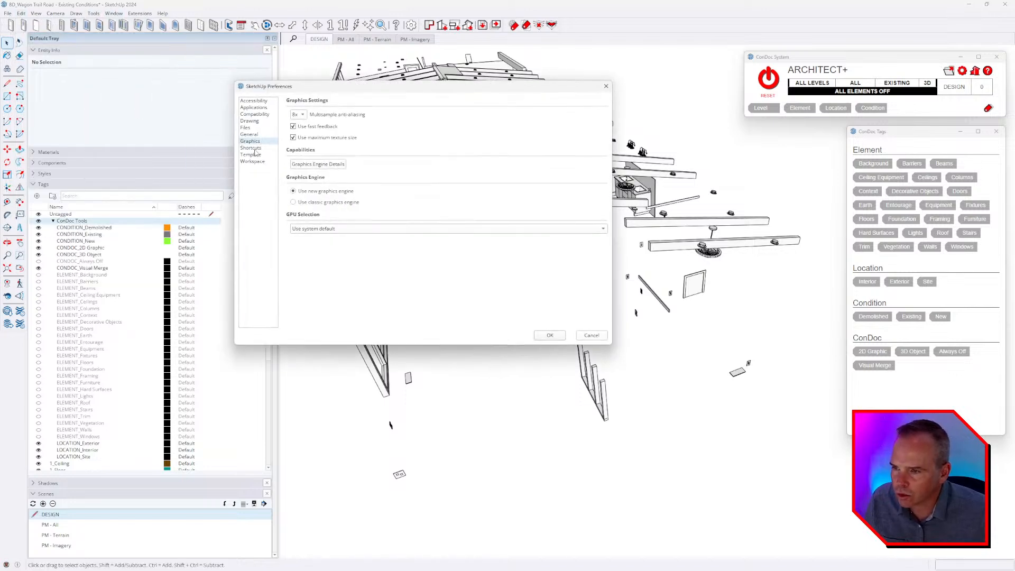
{"action": "left_click", "coordinate": [251, 148]}
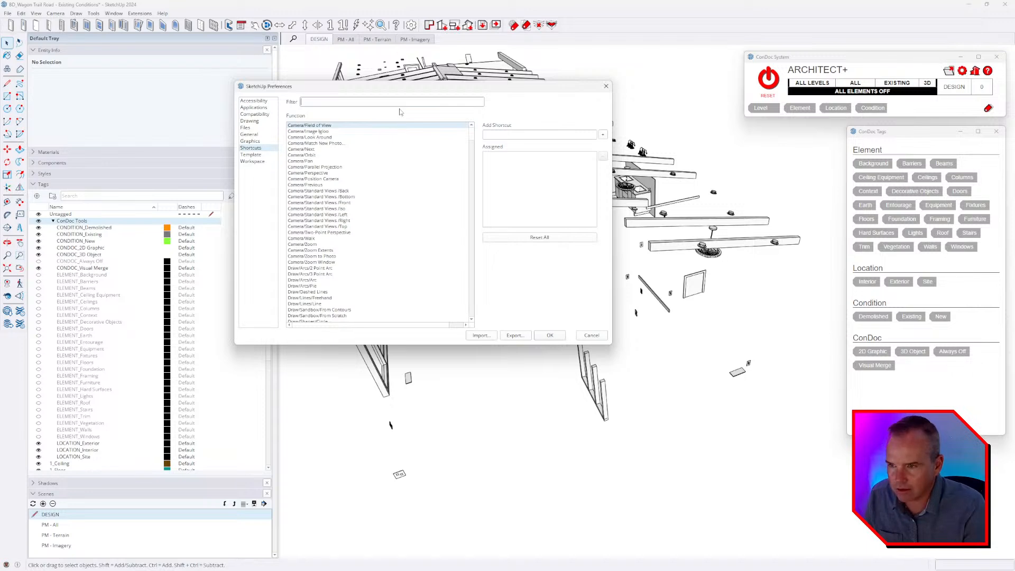
{"action": "type", "text": "same"}
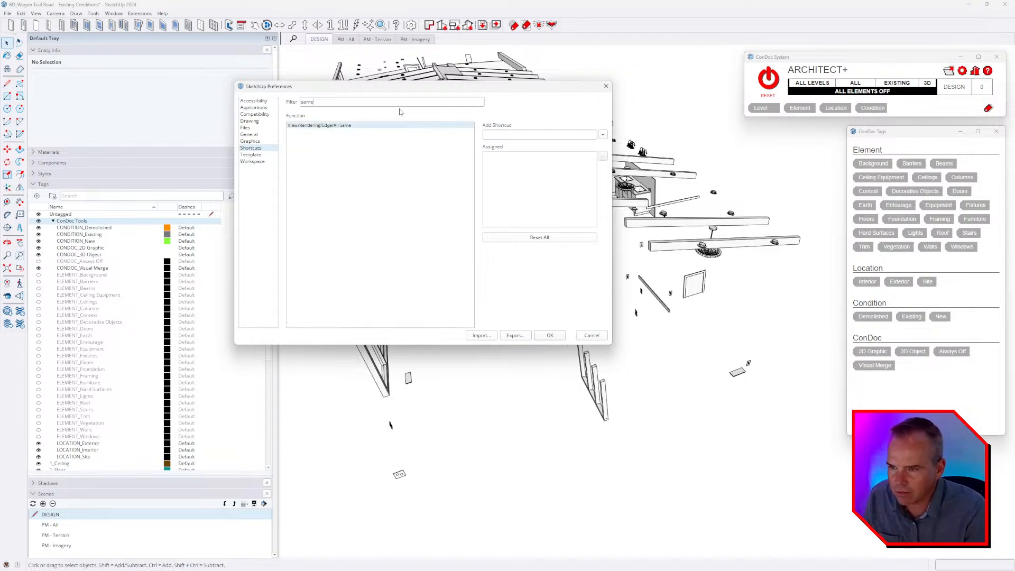
{"action": "key", "text": "BackSpace"}
{"action": "key", "text": "BackSpace"}
{"action": "key", "text": "BackSpace"}
{"action": "key", "text": "BackSpace"}
{"action": "type", "text": "tag"}
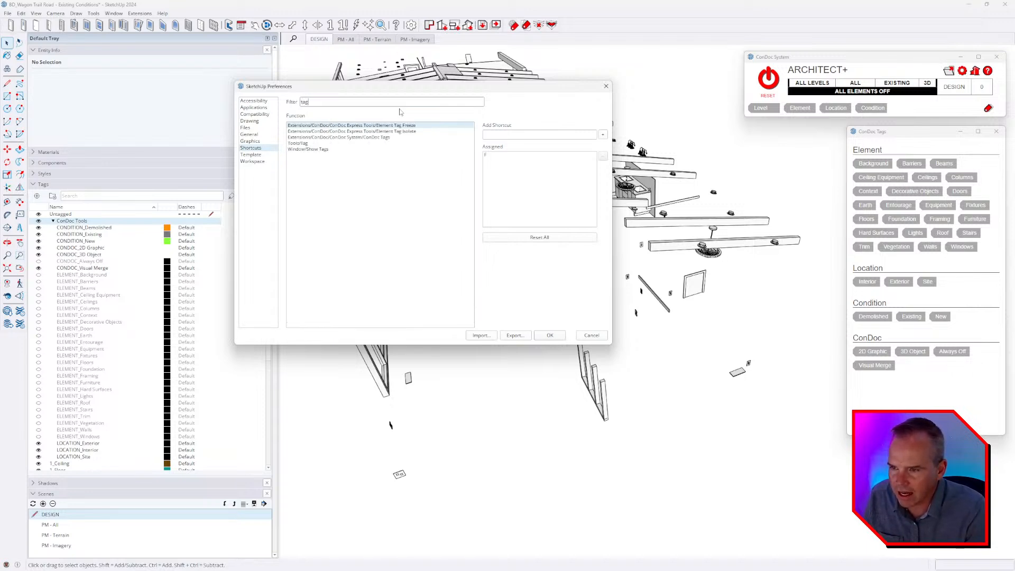
{"action": "key", "text": "BackSpace"}
{"action": "key", "text": "BackSpace"}
{"action": "key", "text": "BackSpace"}
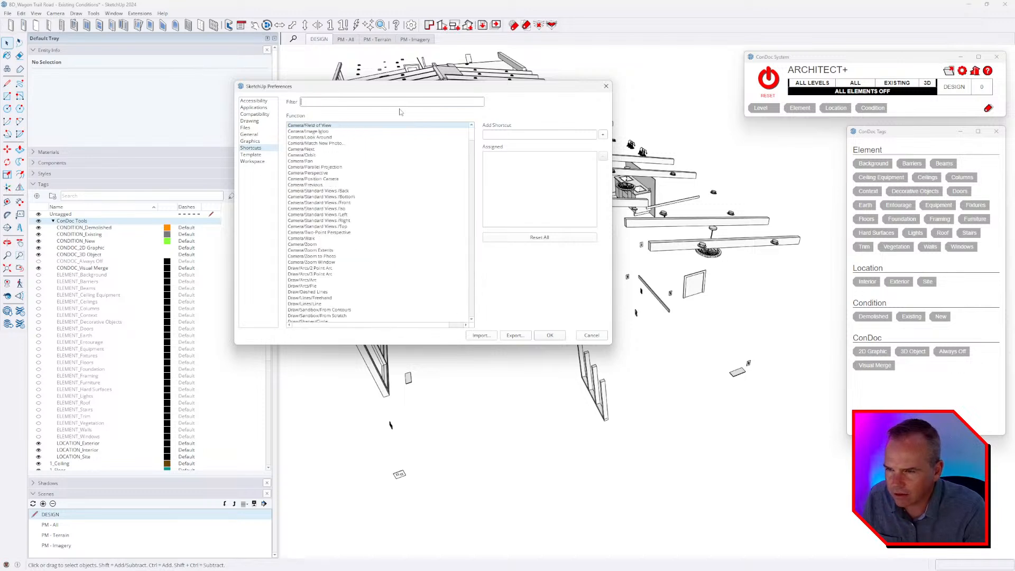
{"action": "type", "text": "sele"}
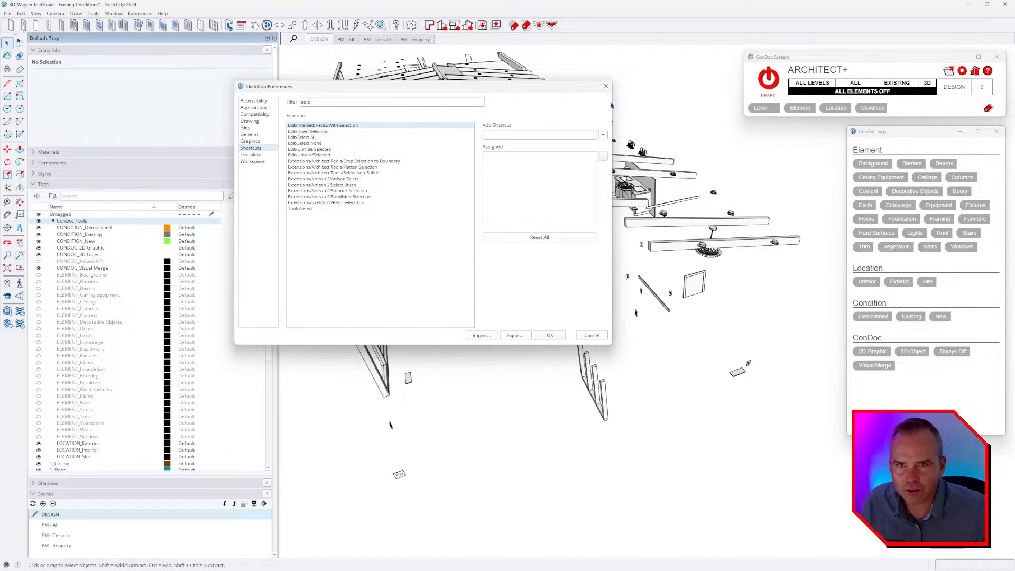
{"action": "key", "text": "Escape"}
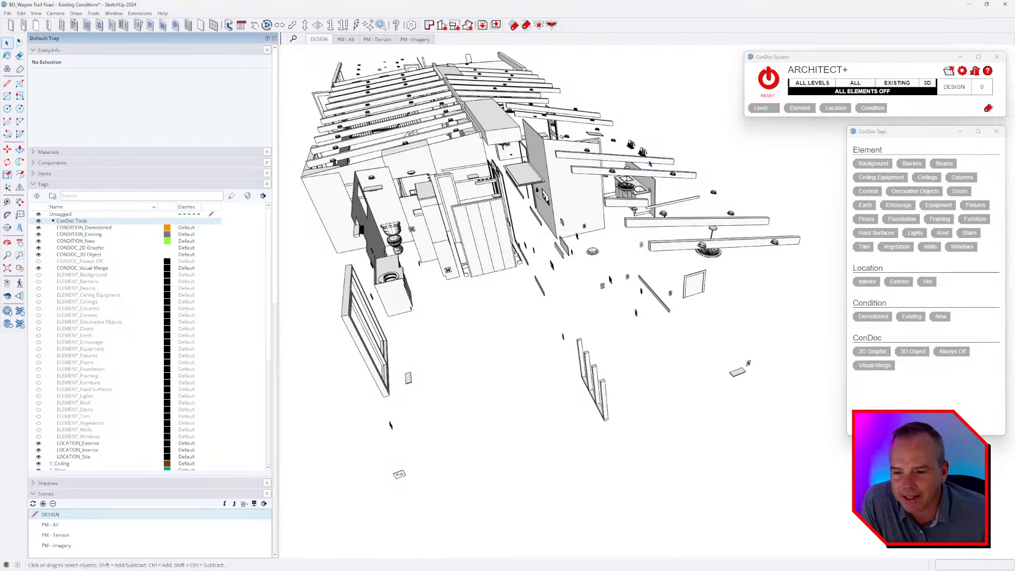
Select every group sharing the exposed roof beam's 4_Architectural_Details tag to check the assigned ConDoc tags, and clear the selection.
{"action": "left_click", "coordinate": [678, 239]}
{"action": "right_click", "coordinate": [669, 226]}
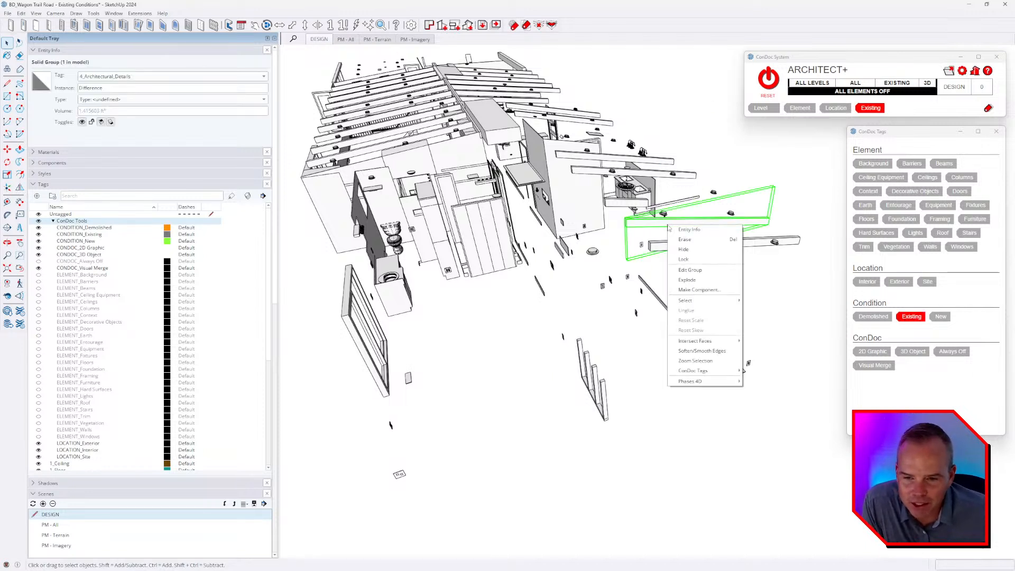
{"action": "mouse_move", "coordinate": [687, 300]}
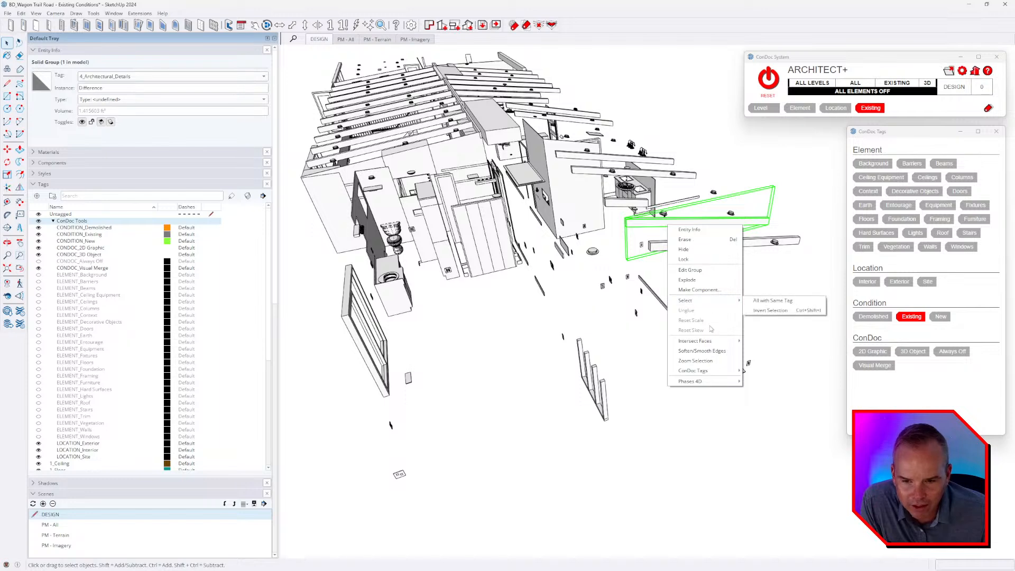
{"action": "left_click", "coordinate": [776, 302]}
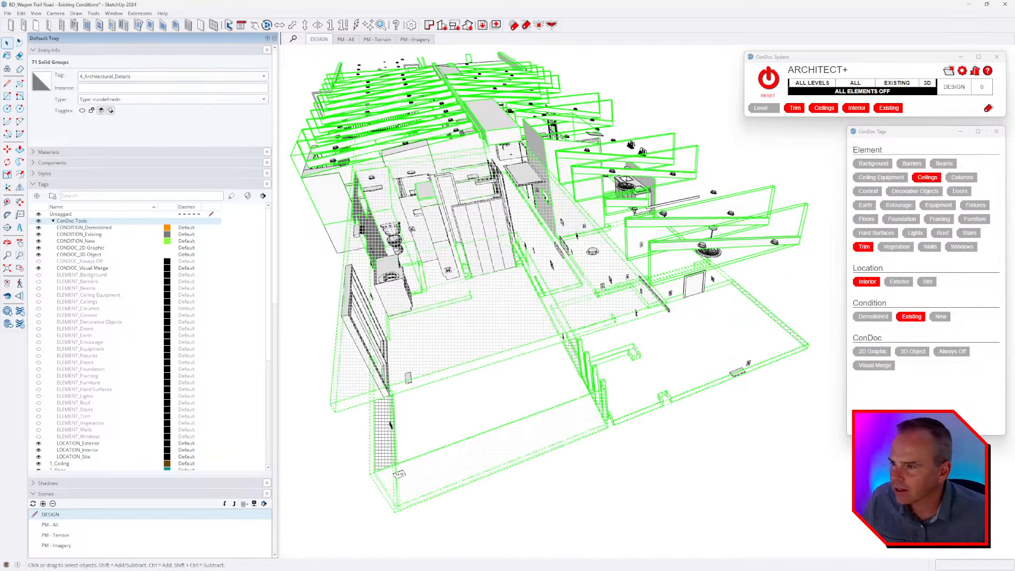
{"action": "middle_click_drag", "start_coordinate": [728, 289], "coordinate": [730, 310]}
{"action": "left_click", "coordinate": [730, 310]}
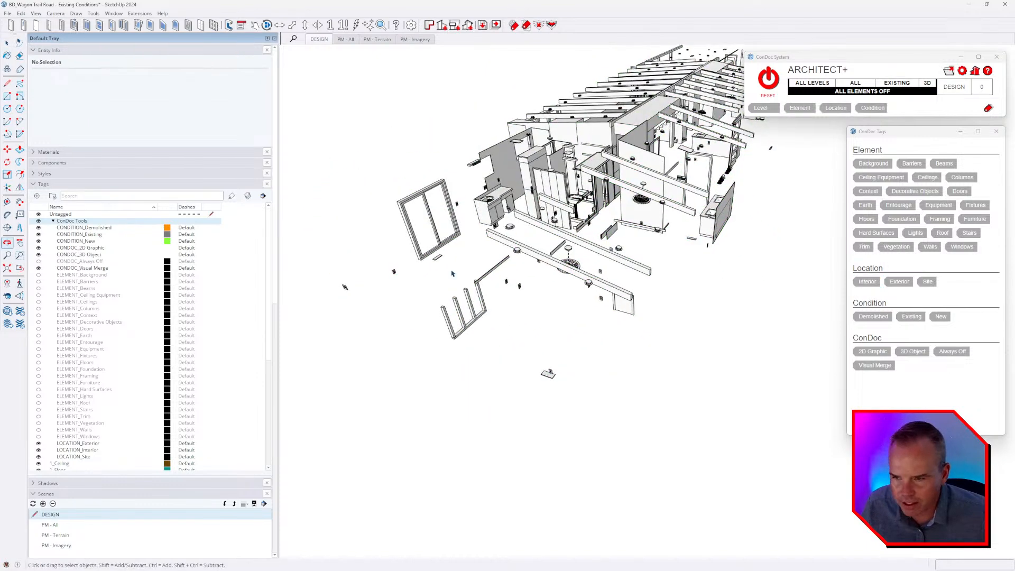
Select all groups sharing the 2_Door tag and reapply the Doors element tag to the whole selection.
{"action": "scroll", "coordinate": [449, 271], "scroll_direction": "up", "scroll_amount": 3}
{"action": "left_click", "coordinate": [392, 159]}
{"action": "right_click", "coordinate": [391, 158]}
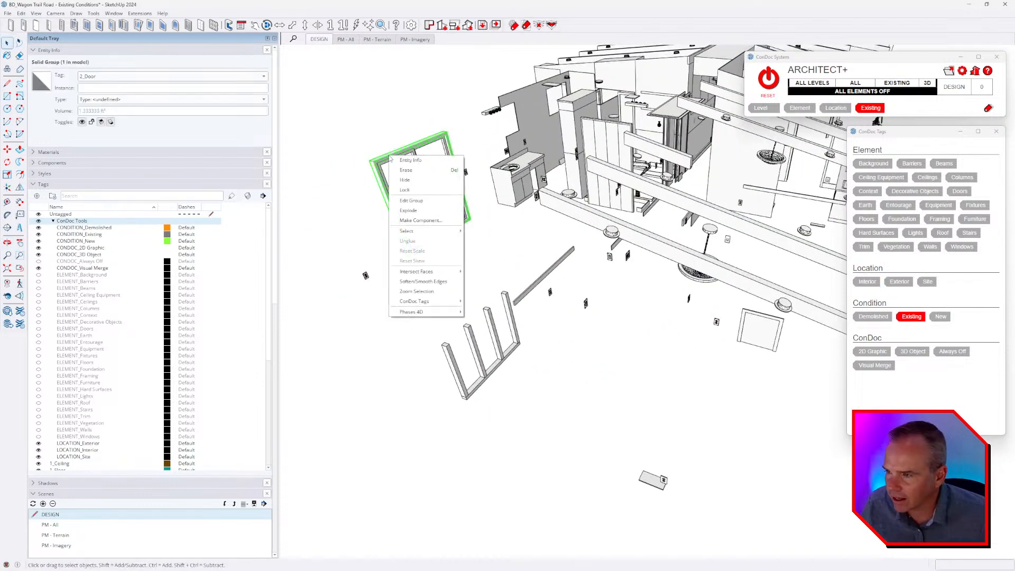
{"action": "mouse_move", "coordinate": [433, 231]}
{"action": "left_click", "coordinate": [493, 239]}
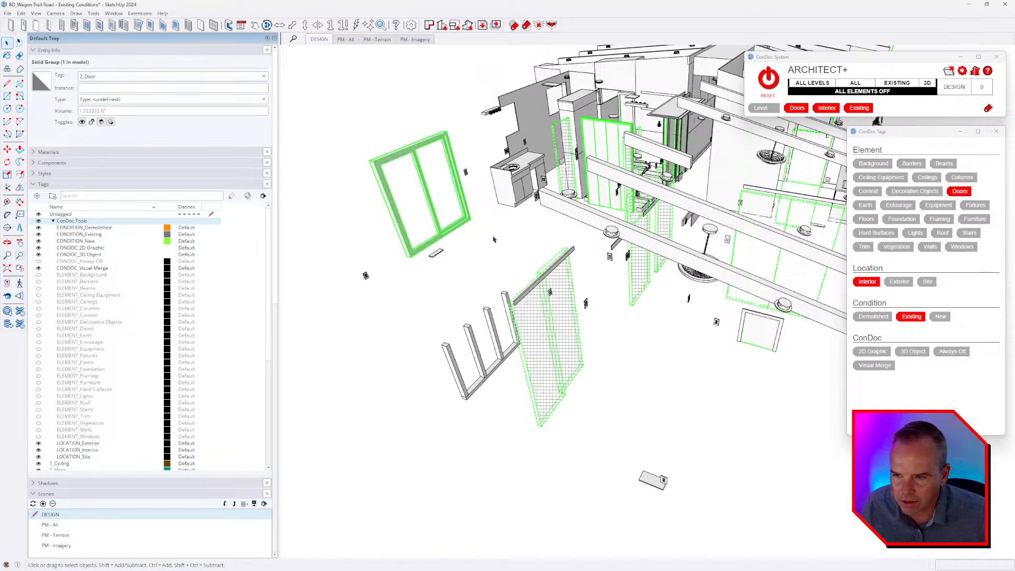
{"action": "scroll", "coordinate": [529, 239], "scroll_direction": "down", "scroll_amount": 2}
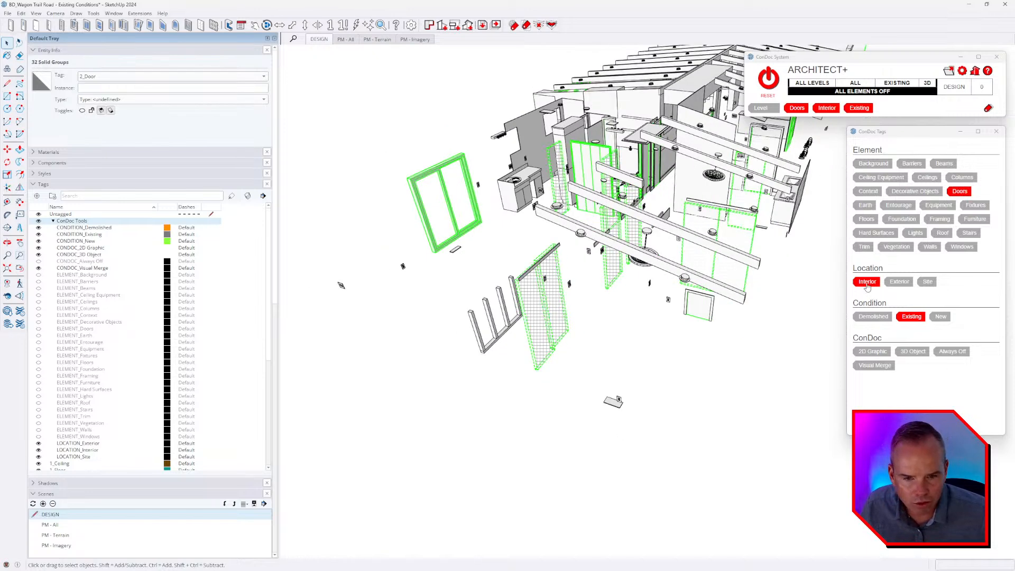
{"action": "left_click", "coordinate": [960, 191]}
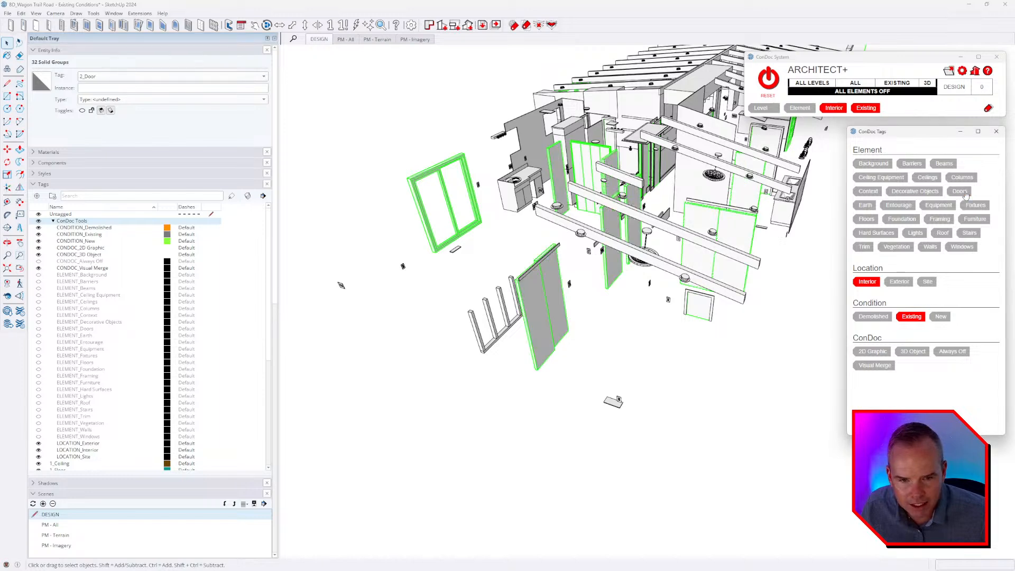
{"action": "left_click", "coordinate": [965, 193]}
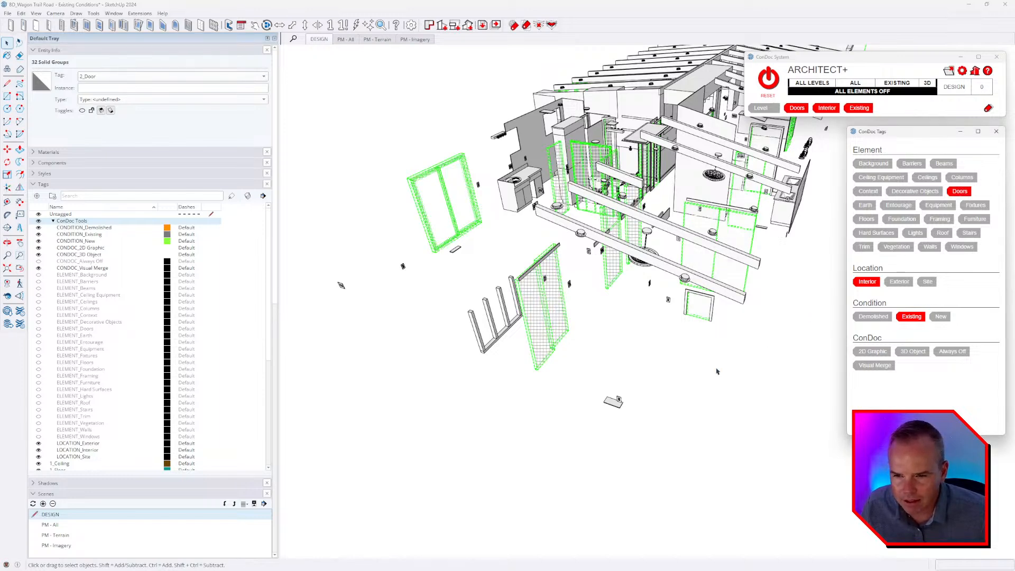
{"action": "left_click", "coordinate": [716, 371]}
Select the toilet group beside the bathroom sink.
{"action": "scroll", "coordinate": [711, 333], "scroll_direction": "up", "scroll_amount": 5}
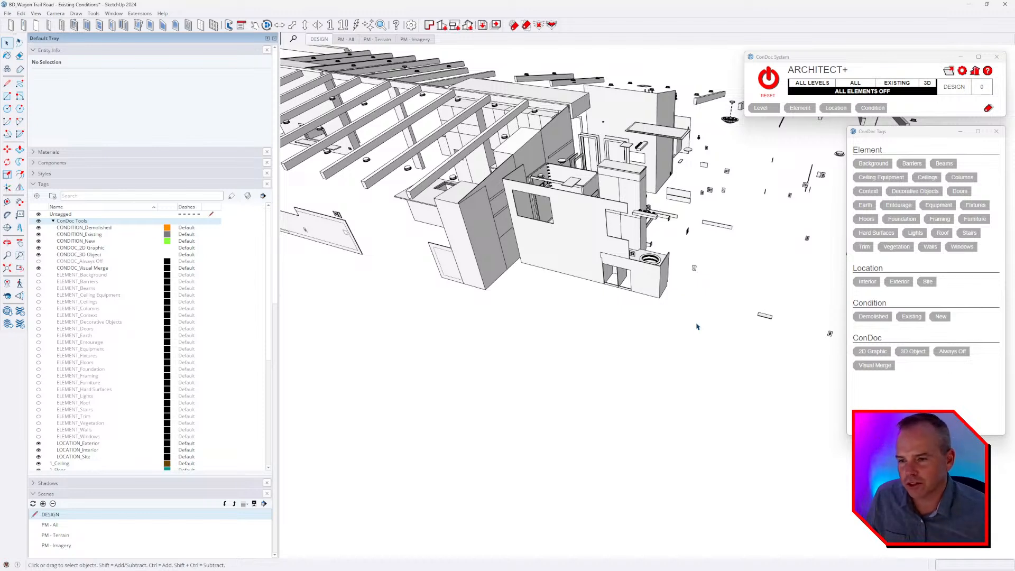
{"action": "middle_click_drag", "start_coordinate": [697, 323], "coordinate": [588, 381]}
{"action": "scroll", "coordinate": [617, 284], "scroll_direction": "up", "scroll_amount": 4}
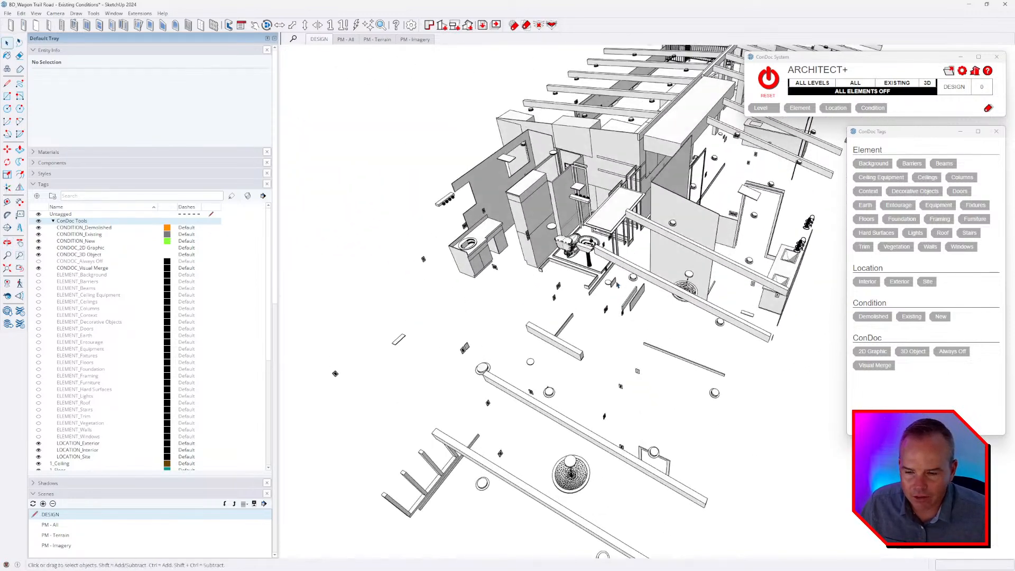
{"action": "scroll", "coordinate": [618, 284], "scroll_direction": "up", "scroll_amount": 2}
{"action": "left_click", "coordinate": [566, 238]}
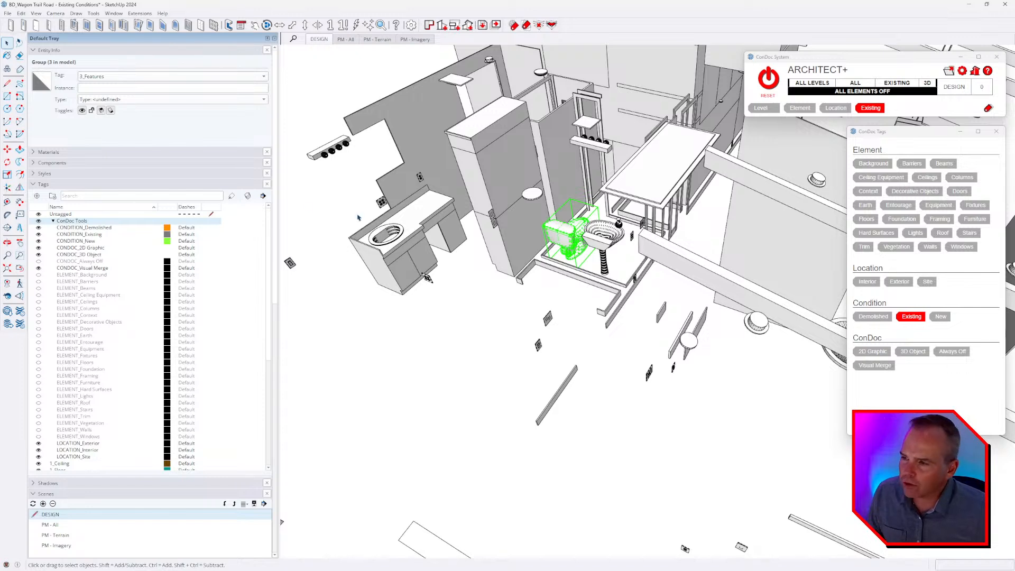
Examine the Outliner's list of groups and components from end to end, and remove the Outliner from the tray.
{"action": "left_click", "coordinate": [64, 51]}
{"action": "left_click", "coordinate": [59, 94]}
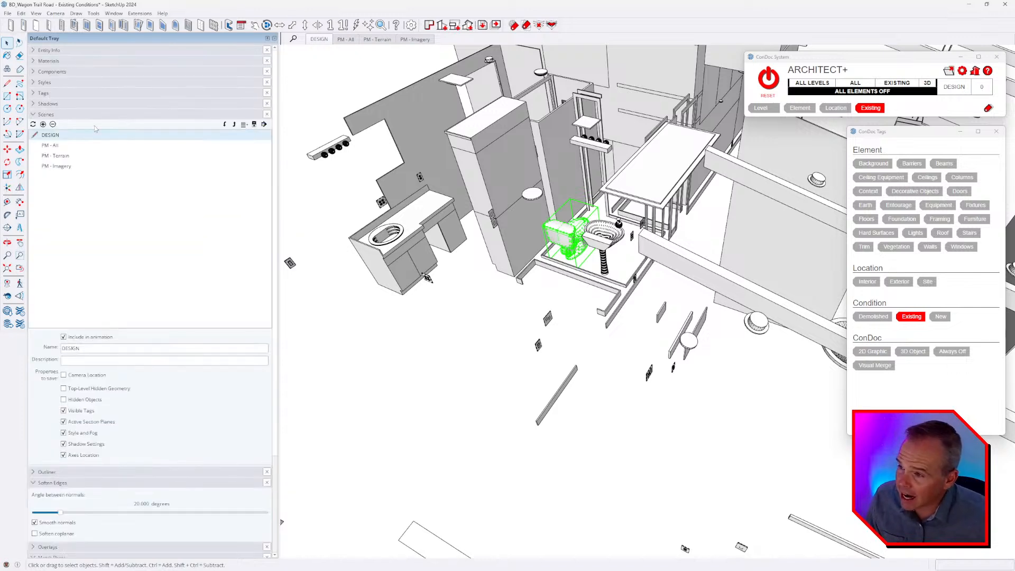
{"action": "left_click", "coordinate": [61, 115]}
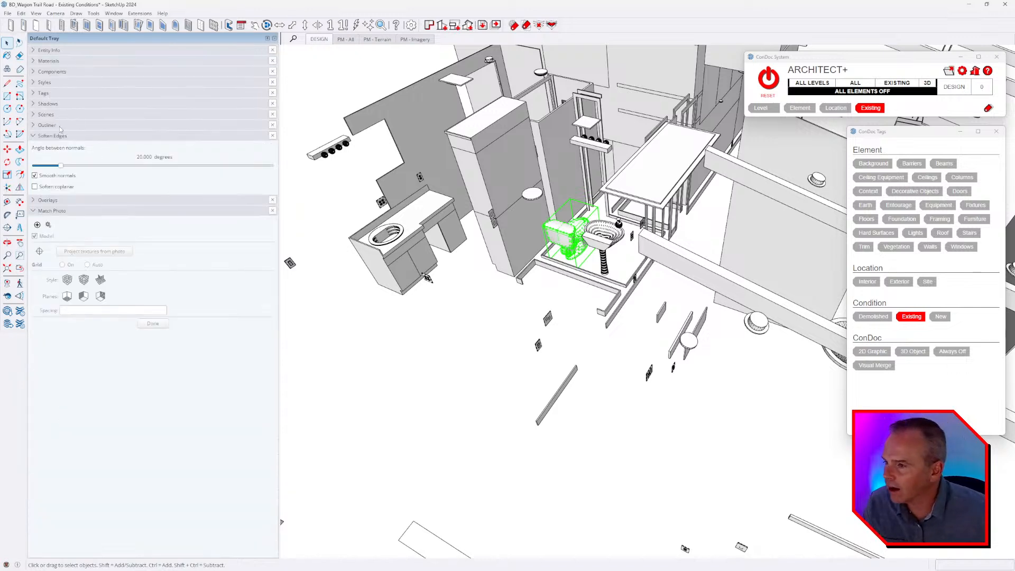
{"action": "left_click", "coordinate": [59, 127]}
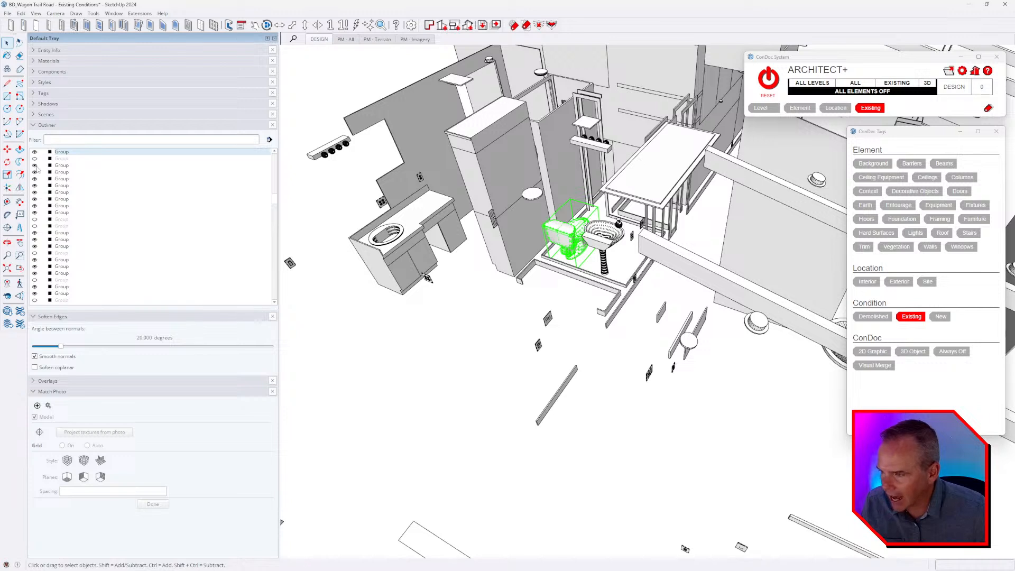
{"action": "scroll", "coordinate": [92, 224], "scroll_direction": "down", "scroll_amount": 12}
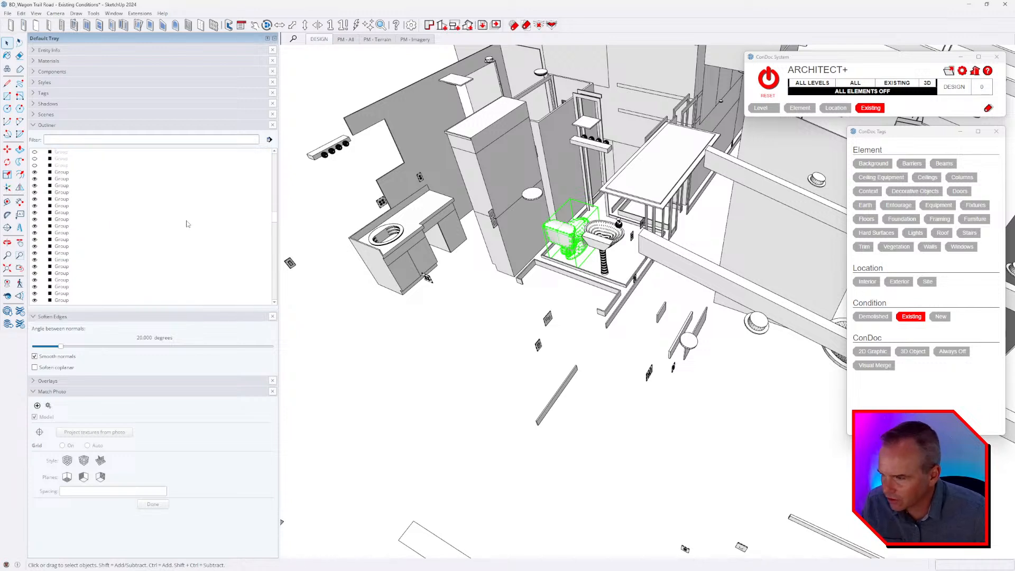
{"action": "scroll", "coordinate": [187, 224], "scroll_direction": "down", "scroll_amount": 20}
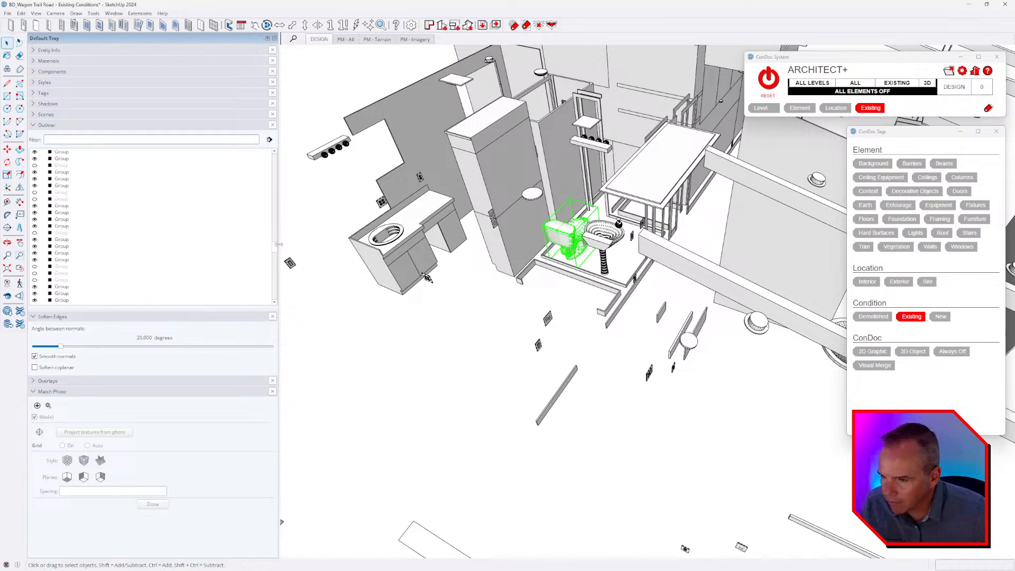
{"action": "left_click", "coordinate": [62, 219]}
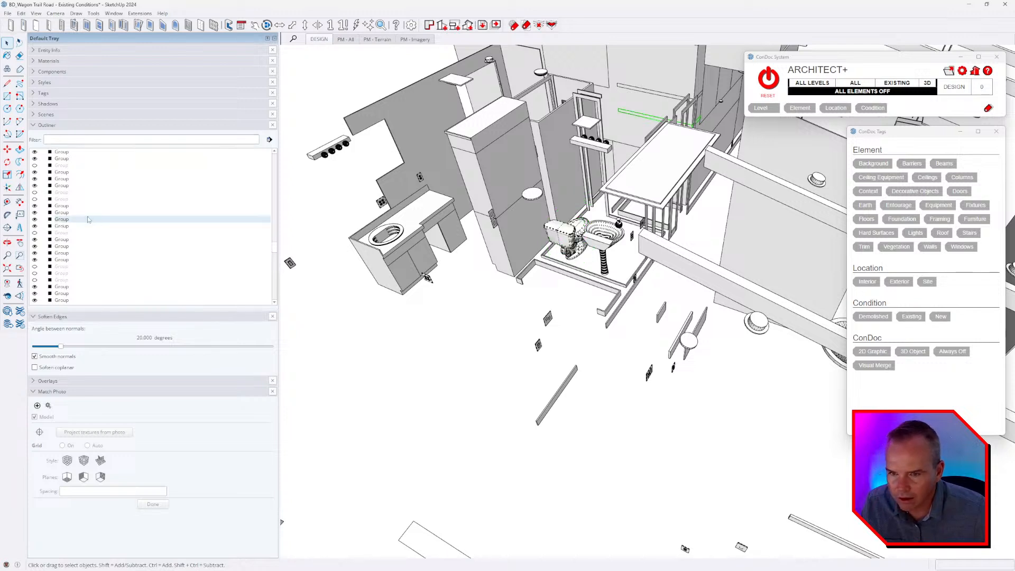
{"action": "scroll", "coordinate": [128, 221], "scroll_direction": "down", "scroll_amount": 8}
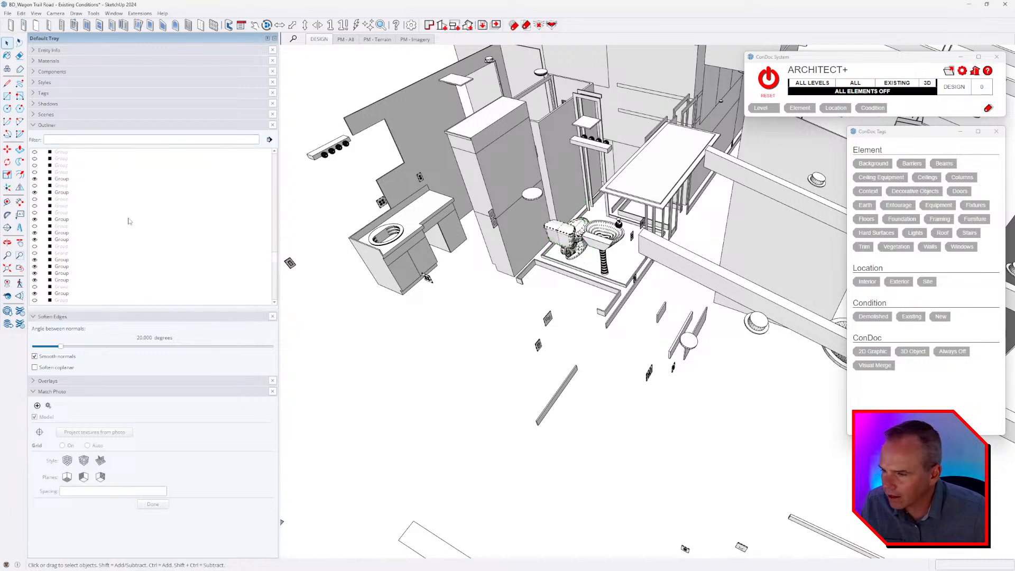
{"action": "scroll", "coordinate": [139, 227], "scroll_direction": "down", "scroll_amount": 5}
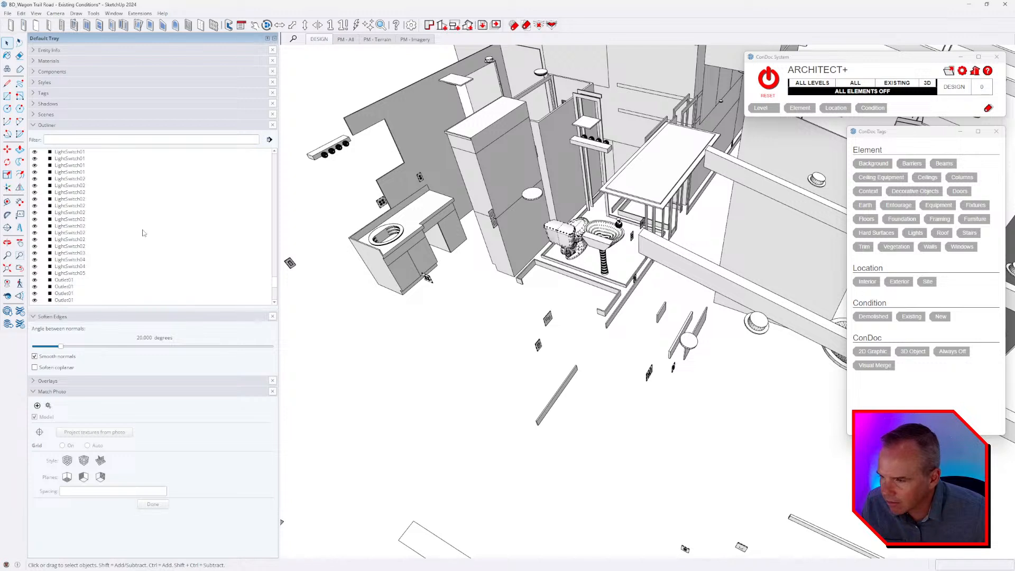
{"action": "scroll", "coordinate": [142, 231], "scroll_direction": "up", "scroll_amount": 2}
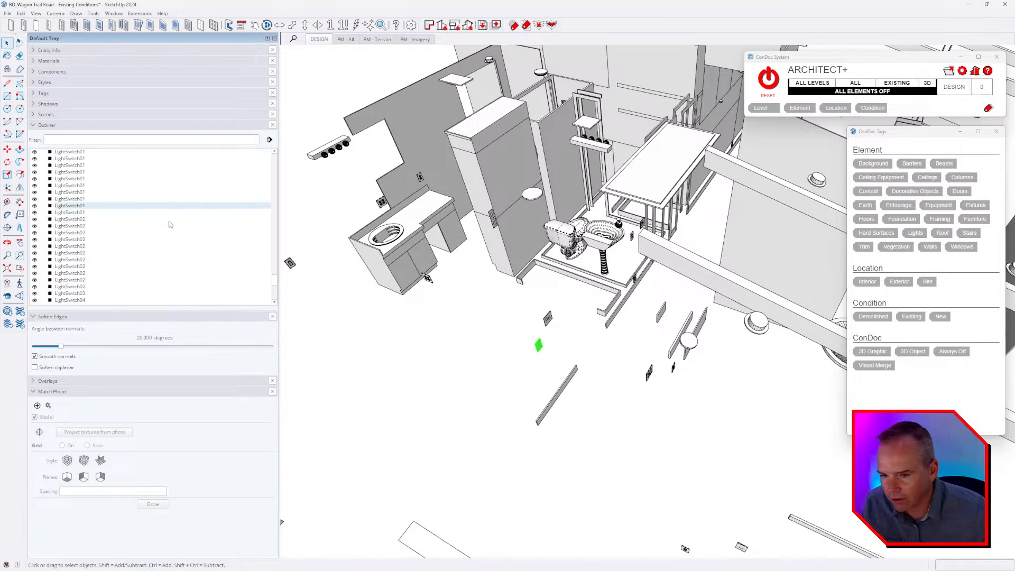
{"action": "scroll", "coordinate": [132, 232], "scroll_direction": "down", "scroll_amount": 5}
{"action": "scroll", "coordinate": [132, 231], "scroll_direction": "down", "scroll_amount": 6}
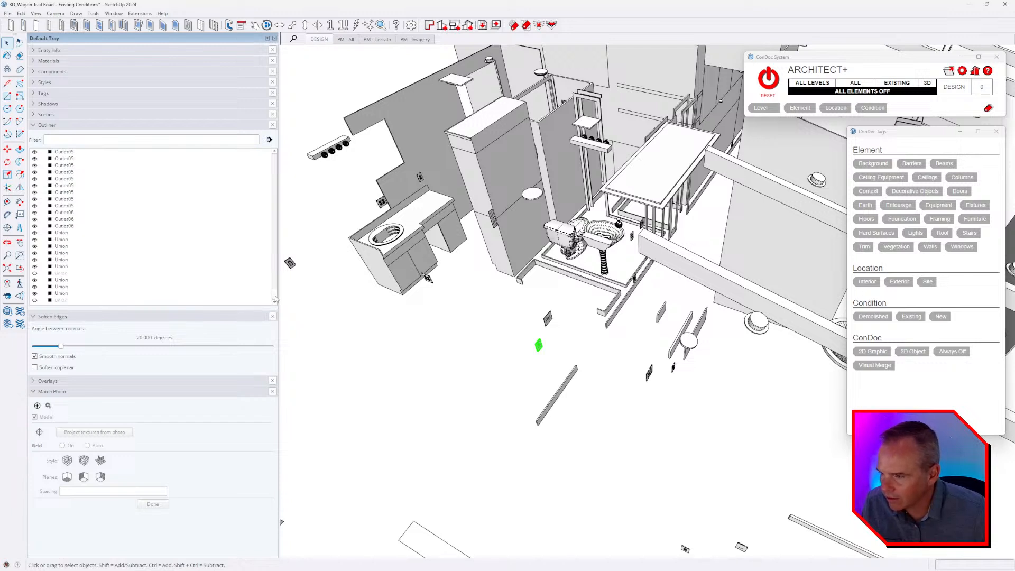
{"action": "left_click_drag", "start_coordinate": [274, 299], "coordinate": [271, 162]}
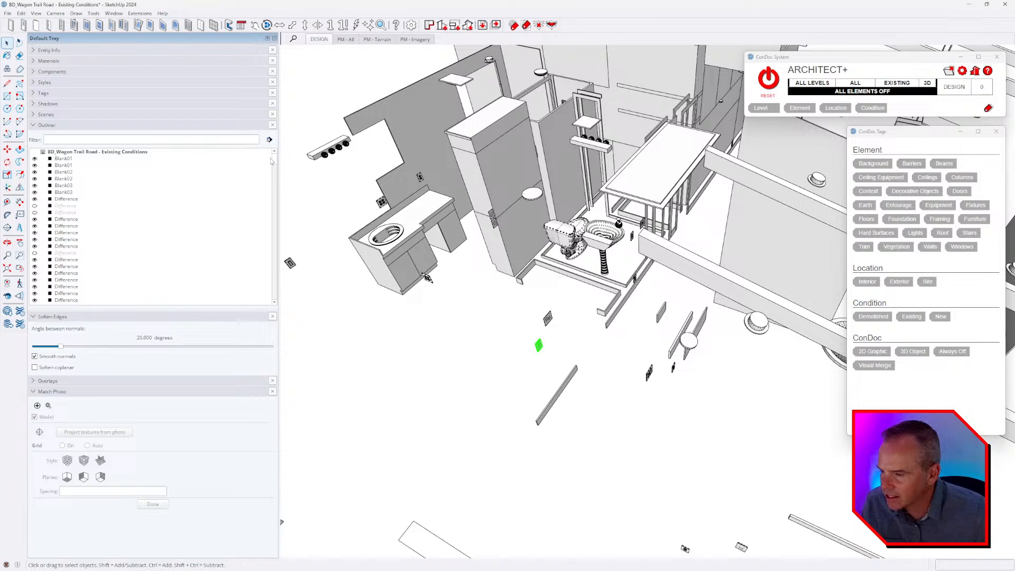
{"action": "left_click", "coordinate": [272, 126]}
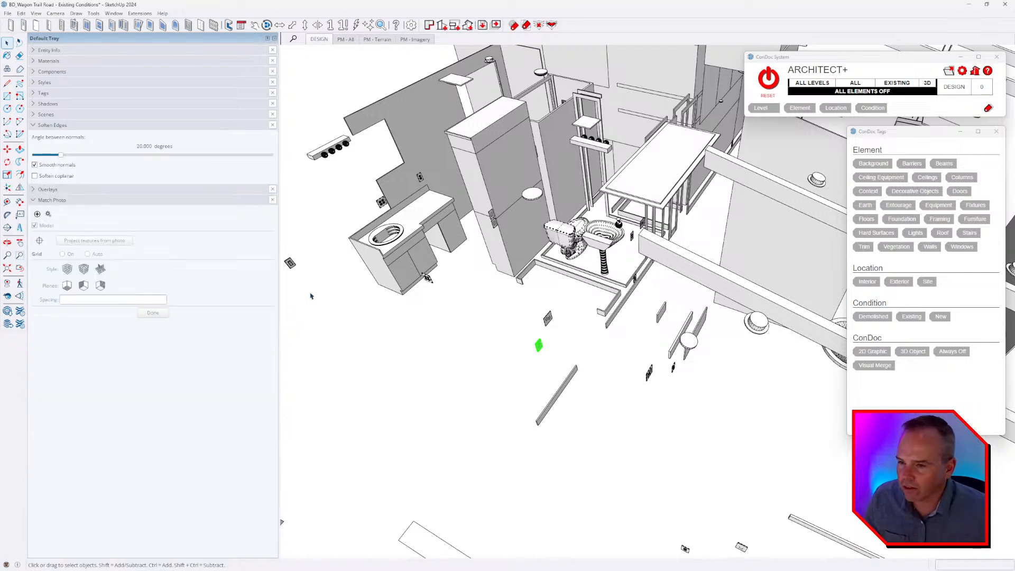
Select the long angled group in front of the bathroom fixtures and show its entity information to check its tag.
{"action": "scroll", "coordinate": [465, 285], "scroll_direction": "down", "scroll_amount": 5}
{"action": "left_click", "coordinate": [554, 305]}
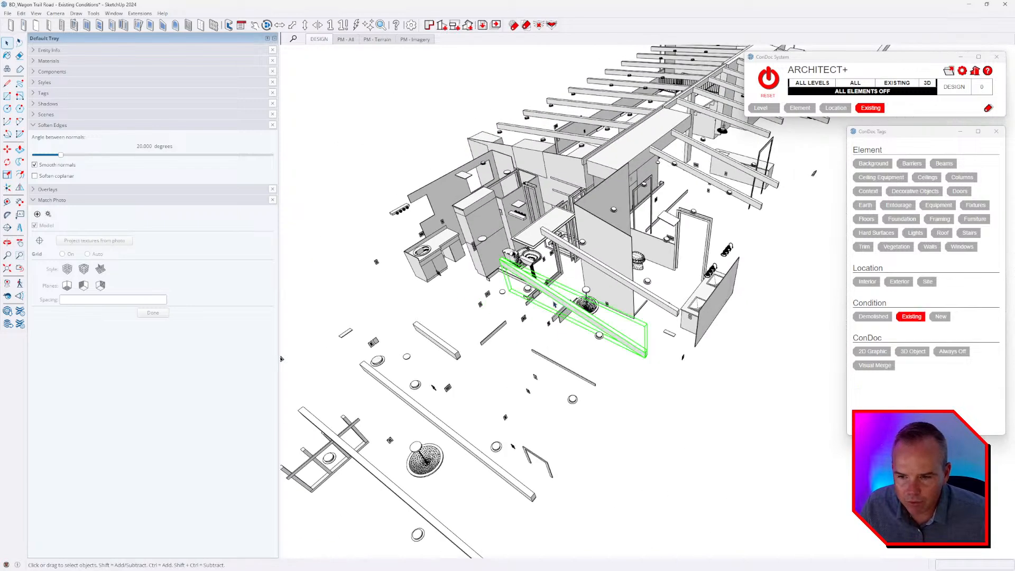
{"action": "right_click", "coordinate": [555, 305]}
{"action": "mouse_move", "coordinate": [569, 373]}
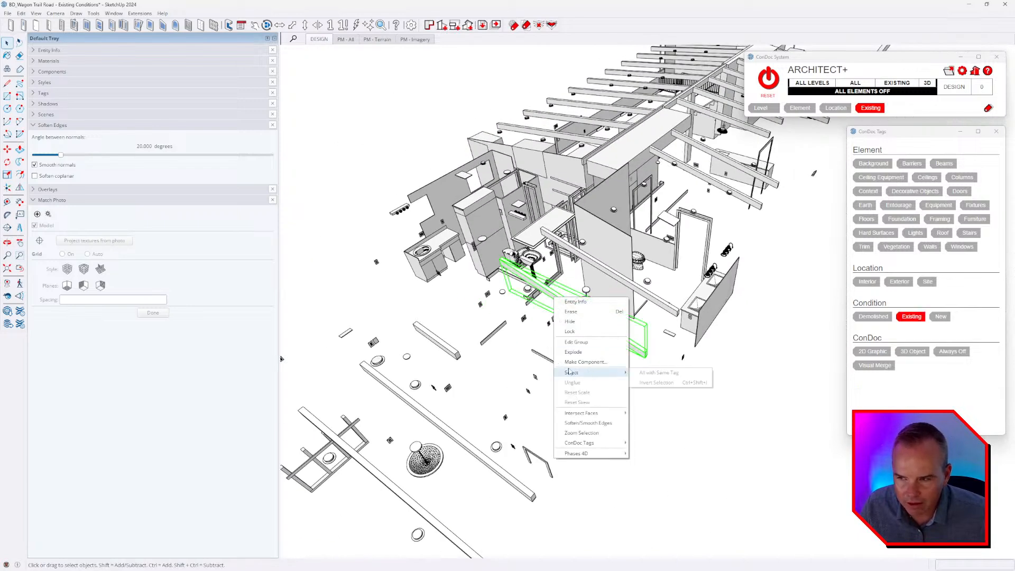
{"action": "left_click", "coordinate": [575, 301]}
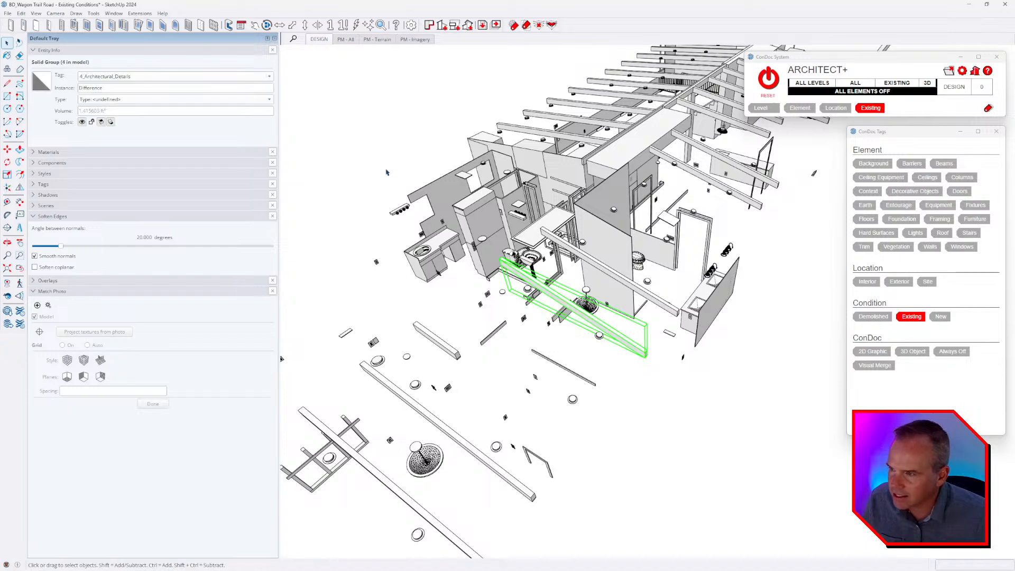
Select the stacked round column beside the tall cabinets and extend the selection to all groups sharing its 3_Features tag.
{"action": "middle_click_drag", "start_coordinate": [723, 281], "coordinate": [590, 344]}
{"action": "left_click", "coordinate": [617, 268]}
{"action": "right_click", "coordinate": [619, 269]}
{"action": "key", "text": "space"}
{"action": "left_click", "coordinate": [585, 347]}
{"action": "scroll", "coordinate": [576, 349], "scroll_direction": "down", "scroll_amount": 1}
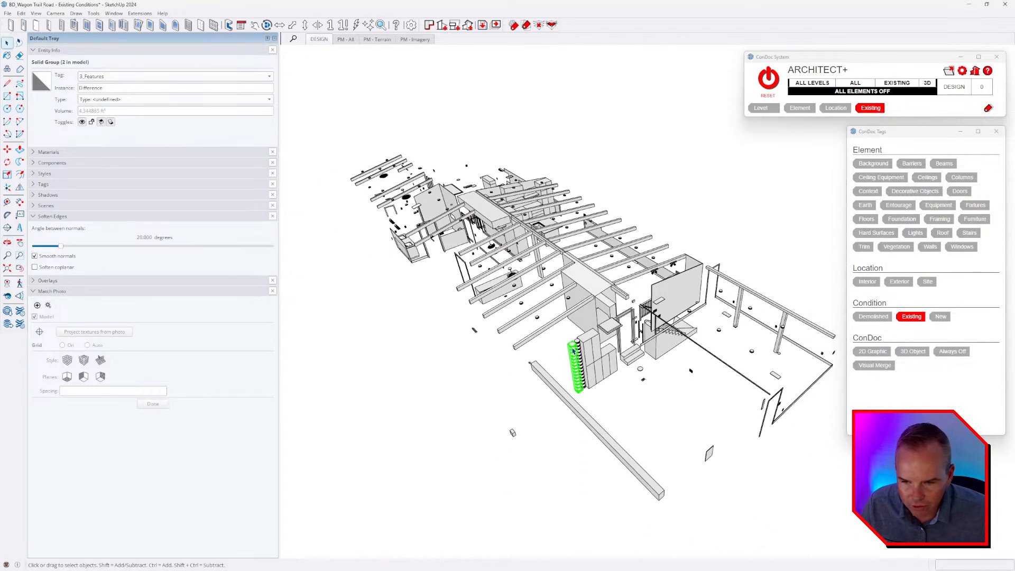
{"action": "right_click", "coordinate": [574, 347]}
{"action": "mouse_move", "coordinate": [619, 426]}
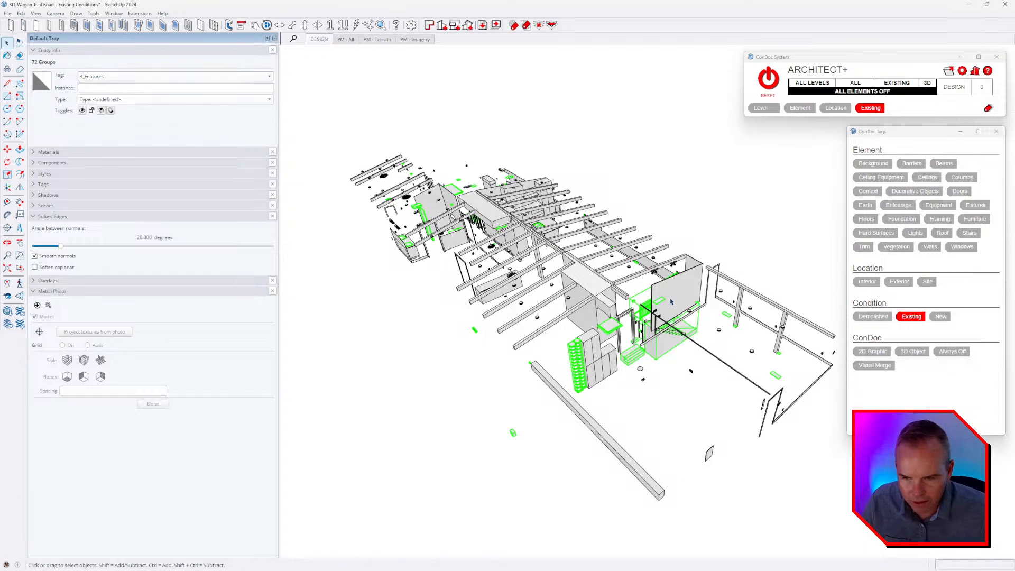
Combine the selected 3_Features groups into one group and open it for editing.
{"action": "middle_click_drag", "start_coordinate": [644, 404], "coordinate": [570, 394]}
{"action": "middle_click_drag", "start_coordinate": [609, 299], "coordinate": [616, 303]}
{"action": "scroll", "coordinate": [612, 303], "scroll_direction": "down", "scroll_amount": 2}
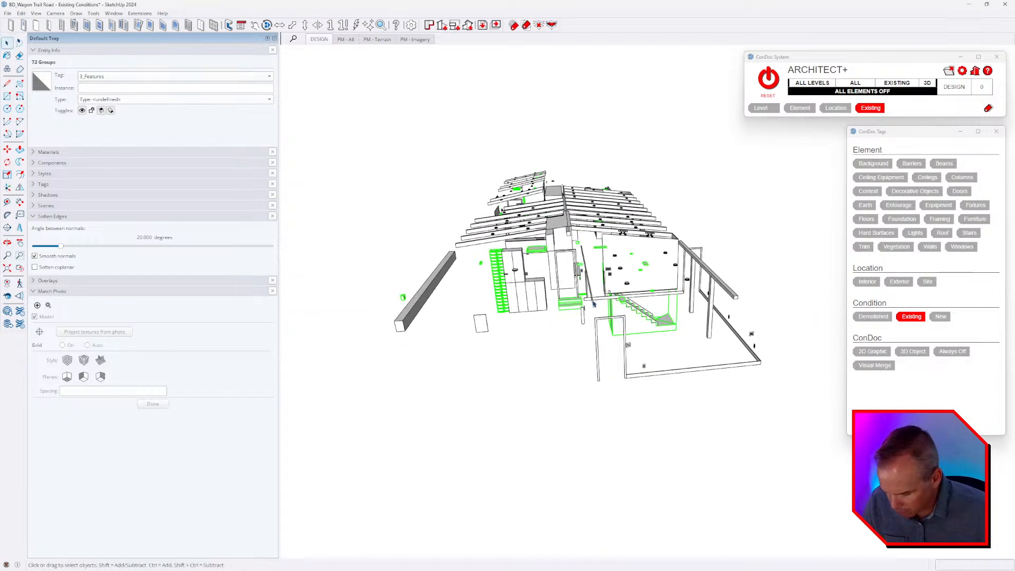
{"action": "key", "text": "ctrl+g"}
{"action": "middle_click_drag", "start_coordinate": [482, 296], "coordinate": [586, 300]}
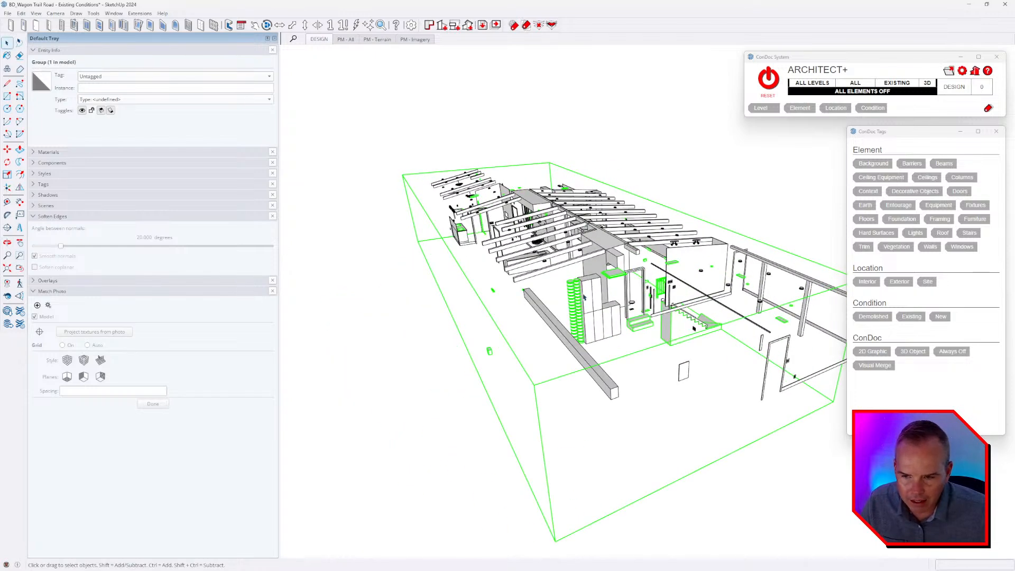
{"action": "double_click", "coordinate": [576, 295]}
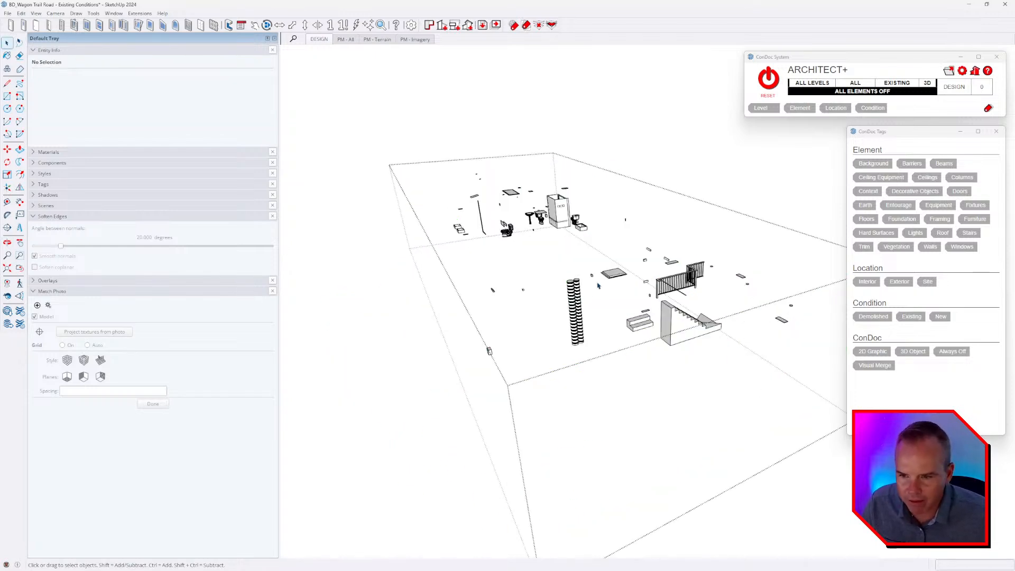
Assign the Stairs element tag to the long staircase inside the open group.
{"action": "middle_click_drag", "start_coordinate": [729, 296], "coordinate": [531, 323]}
{"action": "left_click", "coordinate": [553, 342]}
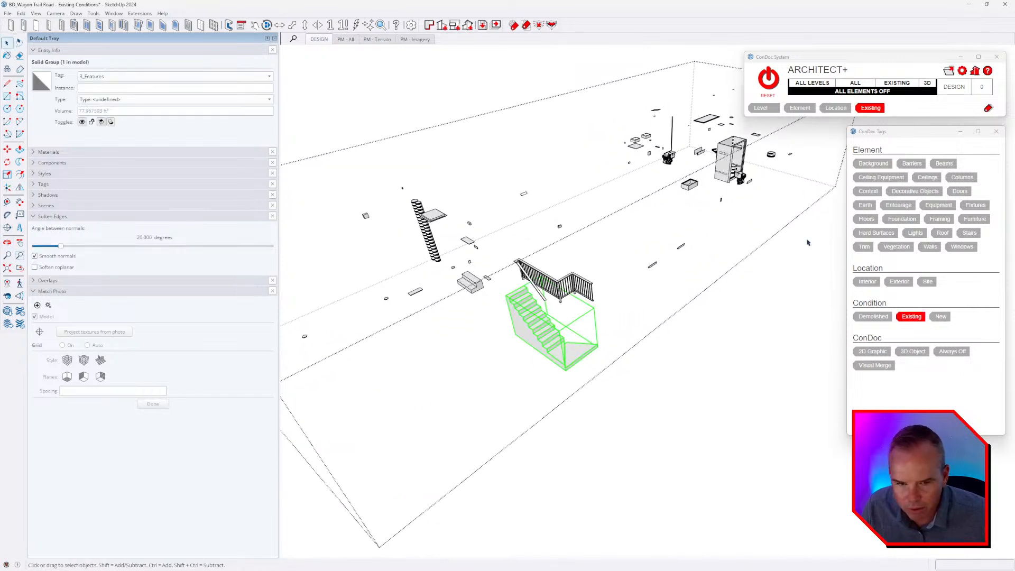
{"action": "left_click", "coordinate": [969, 233]}
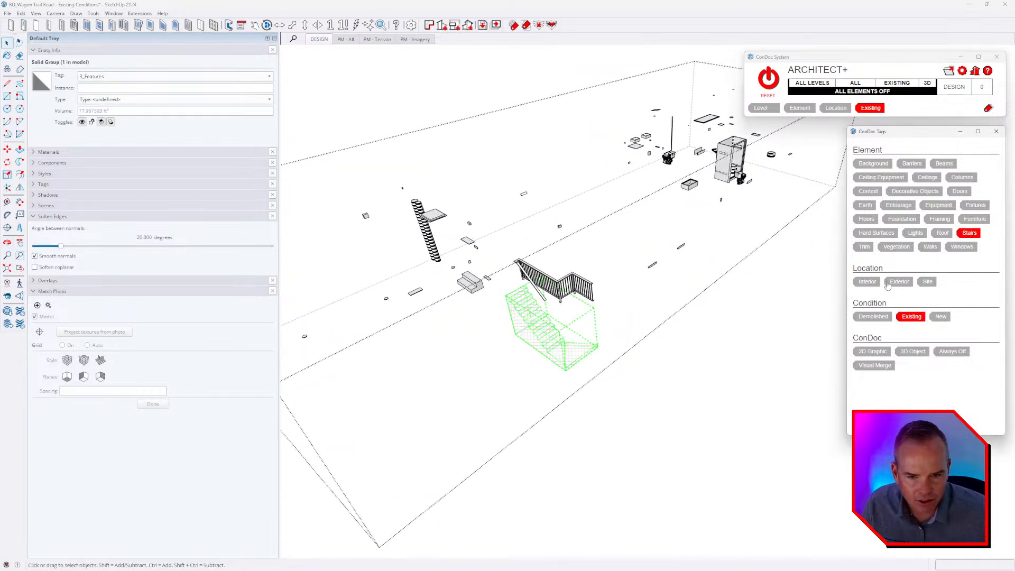
Select all the objects inside the open group and assign them the Interior location tag.
{"action": "scroll", "coordinate": [712, 302], "scroll_direction": "down", "scroll_amount": 5}
{"action": "mouse_move", "coordinate": [712, 302]}
{"action": "middle_mouse_down"}
{"action": "mouse_move", "coordinate": [727, 351]}
{"action": "mouse_move", "coordinate": [703, 225]}
{"action": "middle_mouse_up"}
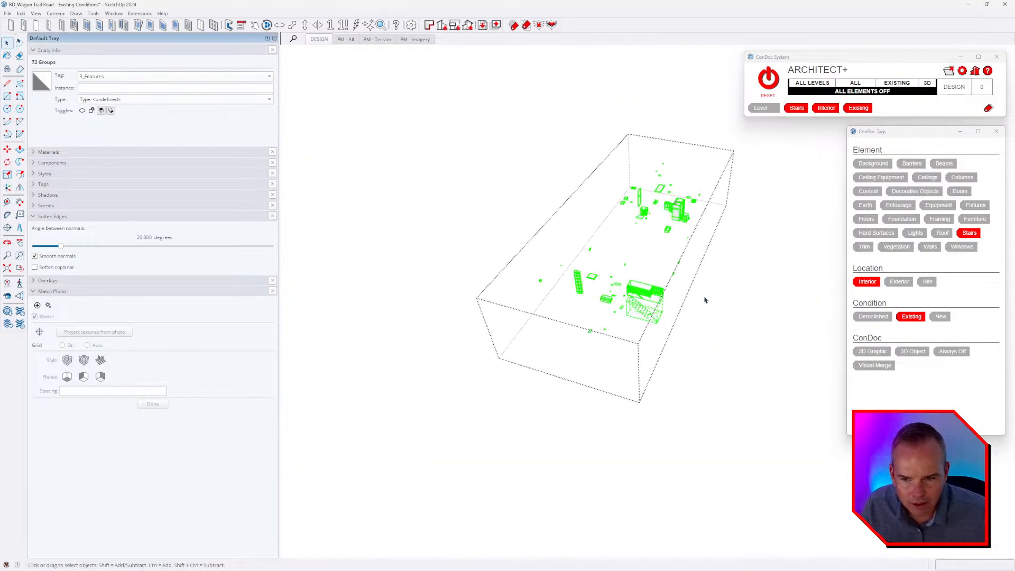
{"action": "middle_click_drag", "start_coordinate": [686, 259], "coordinate": [643, 212]}
Assign the Barriers element tag to the stair railing pieces and the Stairs element tag to the small two-step block.
{"action": "left_click", "coordinate": [704, 219]}
{"action": "scroll", "coordinate": [704, 219], "scroll_direction": "up", "scroll_amount": 4}
{"action": "middle_click_drag", "start_coordinate": [623, 318], "coordinate": [535, 321]}
{"action": "scroll", "coordinate": [534, 322], "scroll_direction": "up", "scroll_amount": 6}
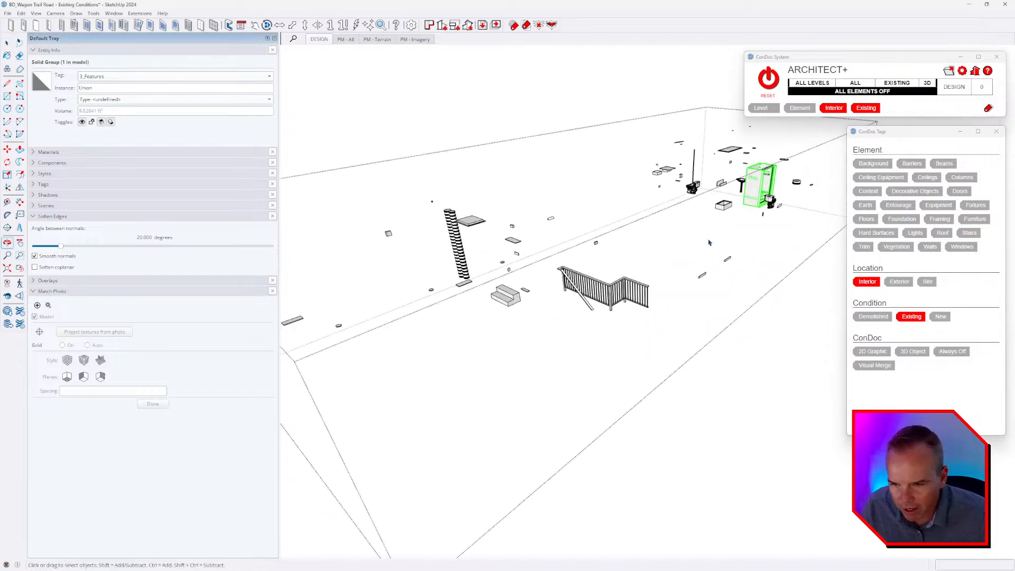
{"action": "left_click", "coordinate": [616, 313]}
{"action": "left_click", "coordinate": [604, 340]}
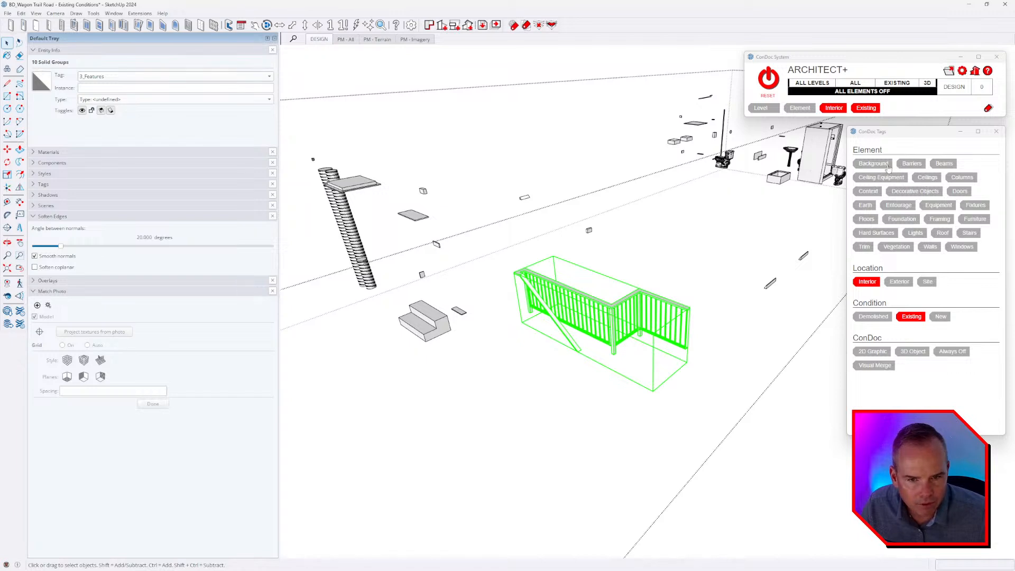
{"action": "left_click", "coordinate": [911, 164]}
{"action": "left_click", "coordinate": [445, 332]}
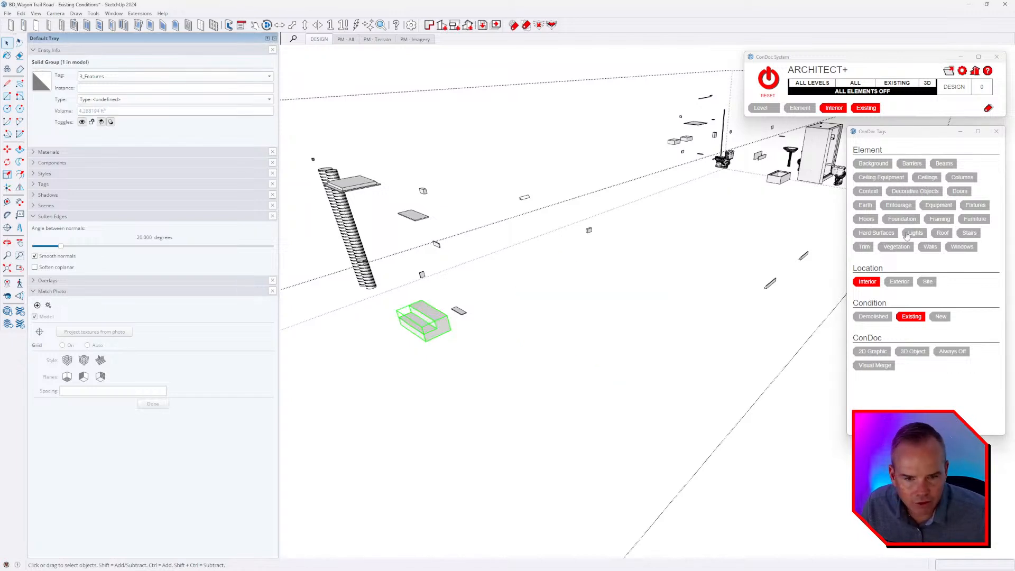
{"action": "left_click", "coordinate": [969, 236]}
Select the three small ceiling fixtures together and assign them the Lights element tag.
{"action": "scroll", "coordinate": [680, 271], "scroll_direction": "down", "scroll_amount": 3}
{"action": "middle_click_drag", "start_coordinate": [530, 302], "coordinate": [590, 355]}
{"action": "scroll", "coordinate": [661, 295], "scroll_direction": "down", "scroll_amount": 3}
{"action": "left_click", "coordinate": [668, 288]}
{"action": "middle_click_drag", "start_coordinate": [668, 288], "coordinate": [769, 194]}
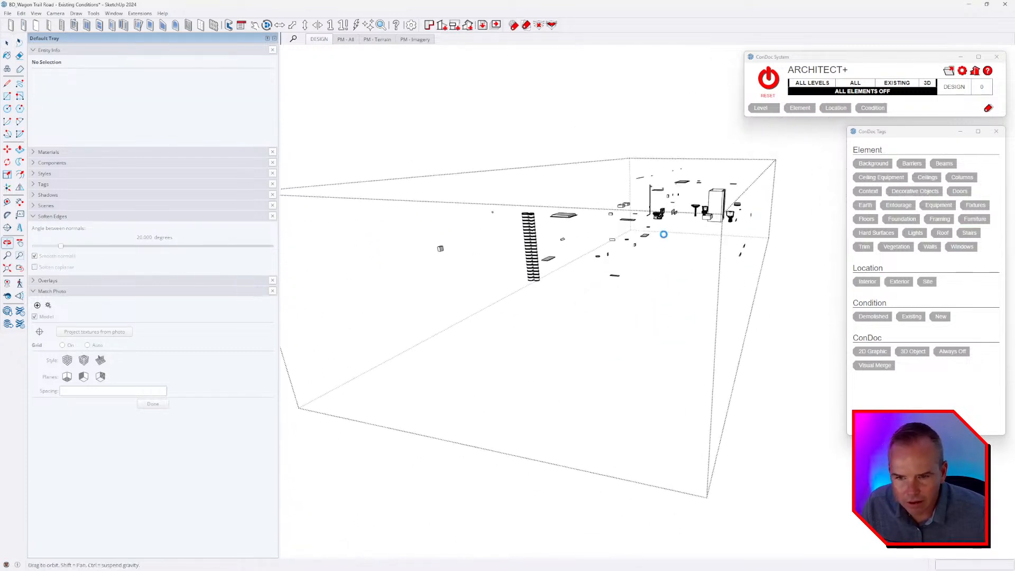
{"action": "middle_click_drag", "start_coordinate": [664, 234], "coordinate": [725, 212]}
{"action": "middle_click_drag", "start_coordinate": [561, 239], "coordinate": [644, 209]}
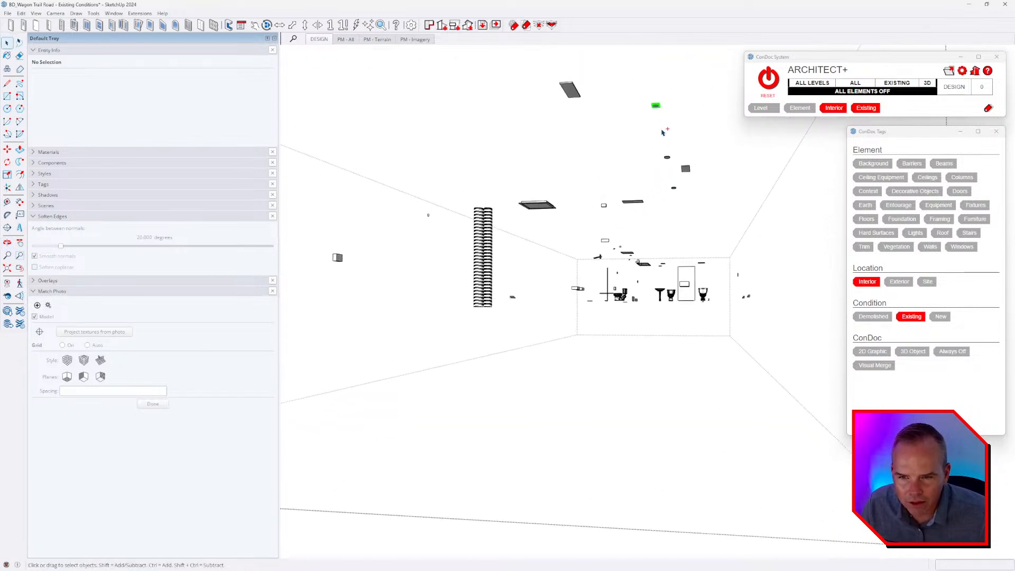
{"action": "left_click", "coordinate": [667, 158]}
{"action": "left_click", "coordinate": [668, 159], "text": "ctrl"}
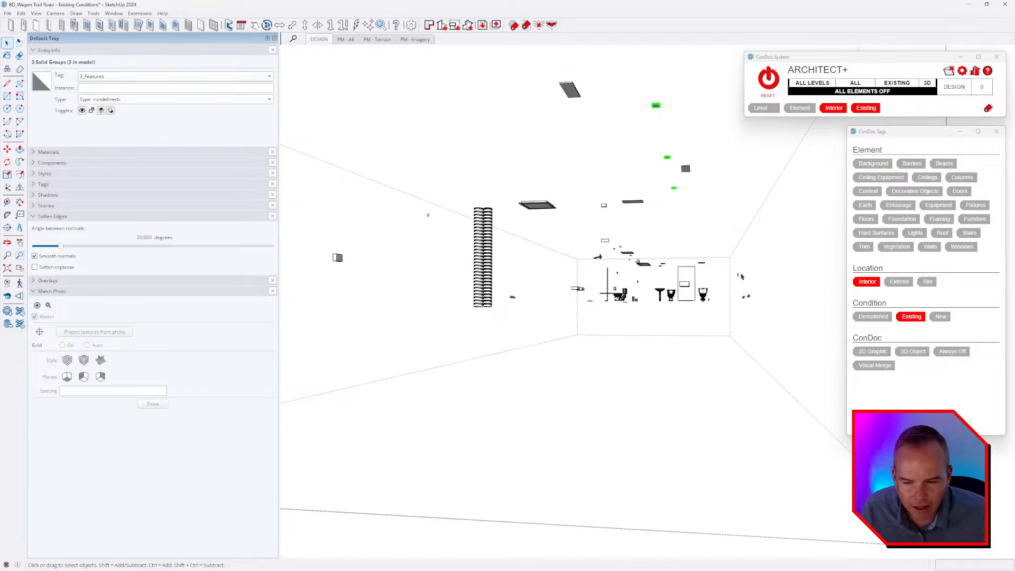
{"action": "left_click", "coordinate": [915, 233]}
Select the flat rectangular ceiling units together and assign them the Ceiling Equipment element tag.
{"action": "scroll", "coordinate": [611, 249], "scroll_direction": "down", "scroll_amount": 3}
{"action": "middle_click_drag", "start_coordinate": [606, 283], "coordinate": [555, 335]}
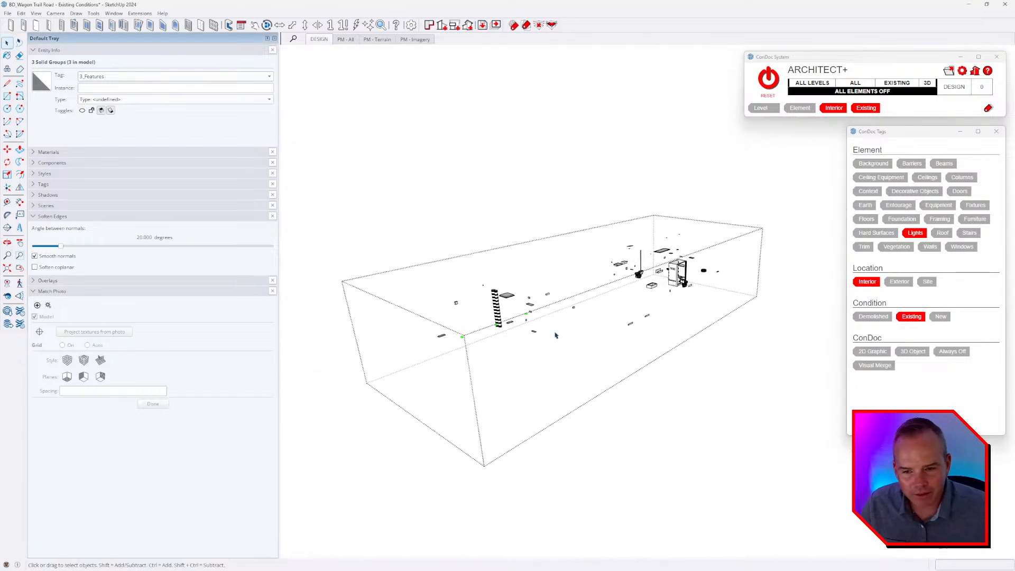
{"action": "middle_click_drag", "start_coordinate": [694, 296], "coordinate": [649, 320]}
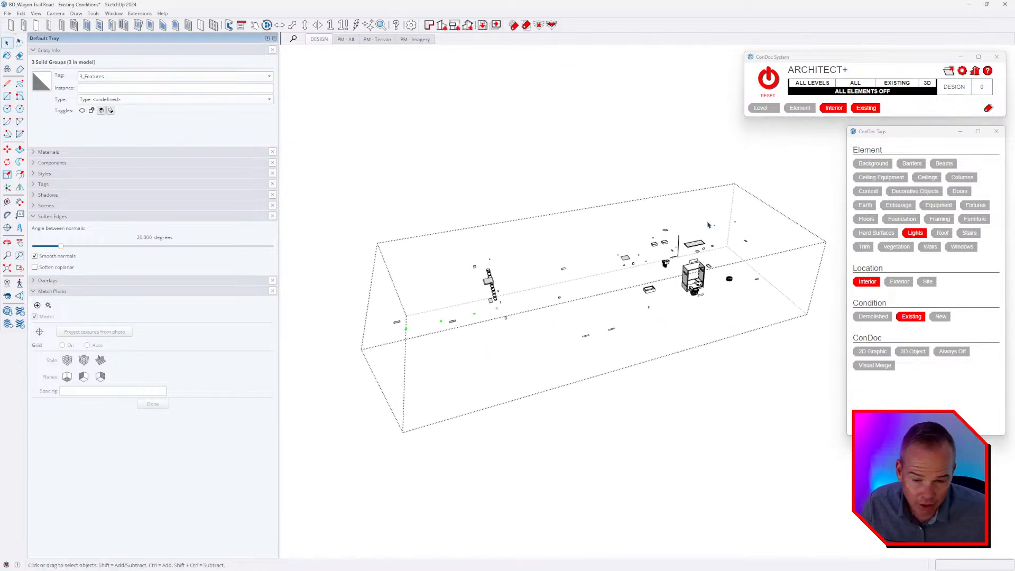
{"action": "middle_click_drag", "start_coordinate": [539, 349], "coordinate": [667, 304]}
{"action": "scroll", "coordinate": [575, 312], "scroll_direction": "up", "scroll_amount": 3}
{"action": "mouse_move", "coordinate": [575, 312]}
{"action": "middle_mouse_down"}
{"action": "mouse_move", "coordinate": [628, 270]}
{"action": "mouse_move", "coordinate": [685, 130]}
{"action": "middle_mouse_up"}
{"action": "left_click", "coordinate": [659, 196]}
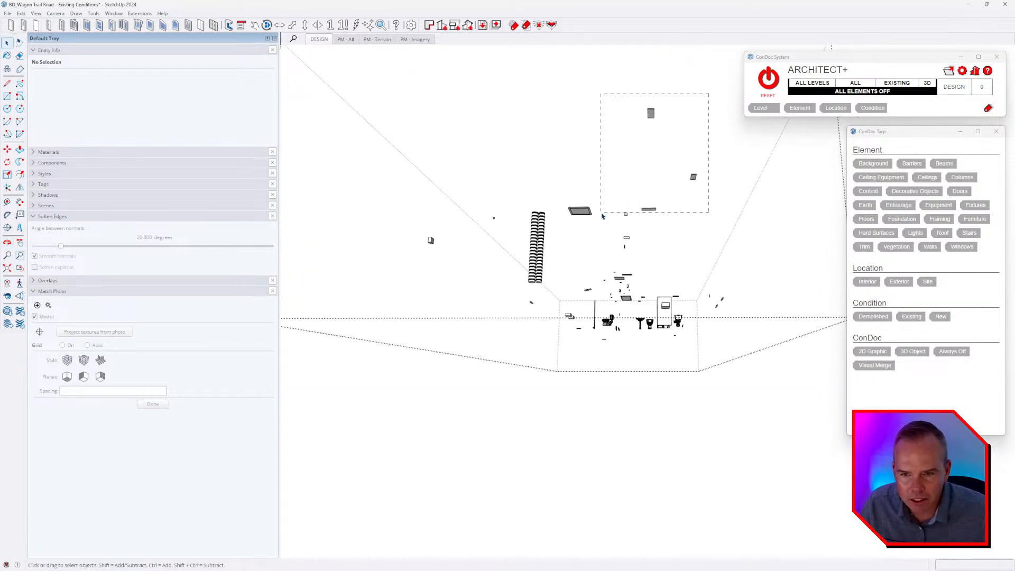
{"action": "left_click", "coordinate": [581, 211]}
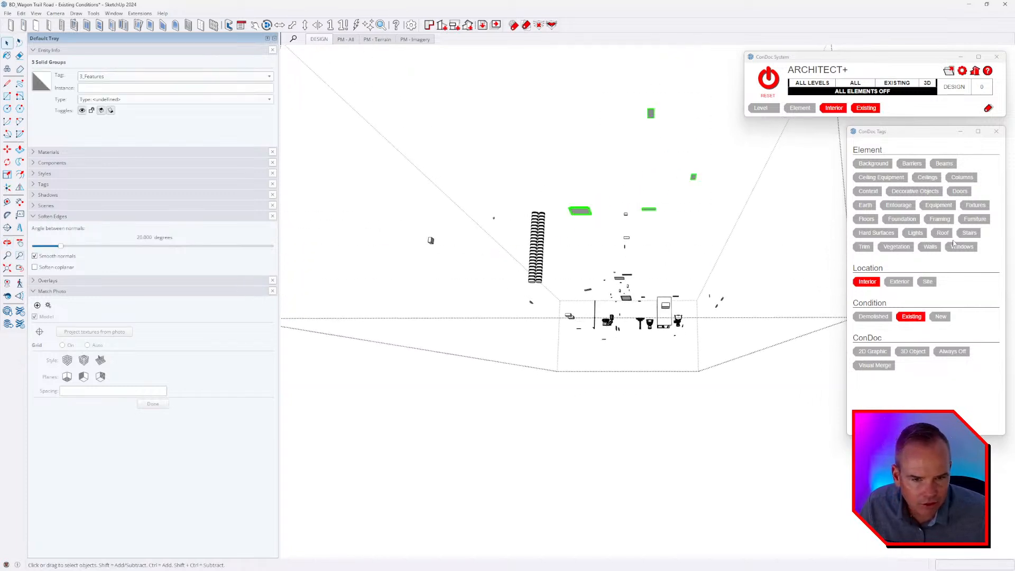
{"action": "left_click", "coordinate": [888, 178]}
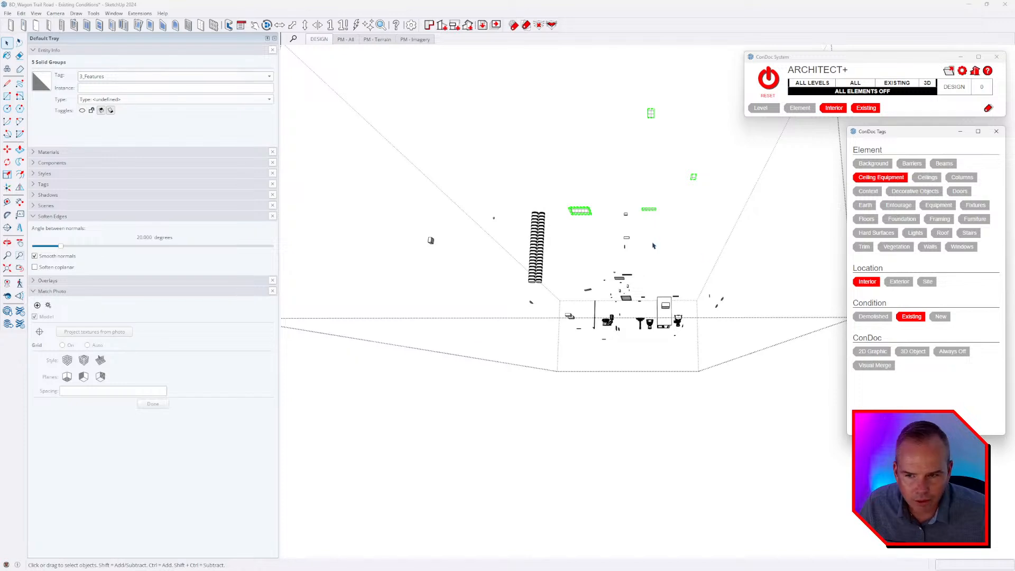
Select the toilets, sinks and shower enclosure together and assign them the Fixtures element tag.
{"action": "left_click", "coordinate": [550, 235]}
{"action": "middle_click_drag", "start_coordinate": [560, 238], "coordinate": [687, 371]}
{"action": "left_click", "coordinate": [548, 289]}
{"action": "left_click", "coordinate": [534, 293], "text": "ctrl"}
{"action": "left_click", "coordinate": [687, 310], "text": "ctrl"}
{"action": "mouse_move", "coordinate": [687, 310]}
{"action": "middle_mouse_down"}
{"action": "mouse_move", "coordinate": [600, 268]}
{"action": "mouse_move", "coordinate": [682, 298]}
{"action": "middle_mouse_up"}
{"action": "left_click", "coordinate": [599, 269], "text": "ctrl"}
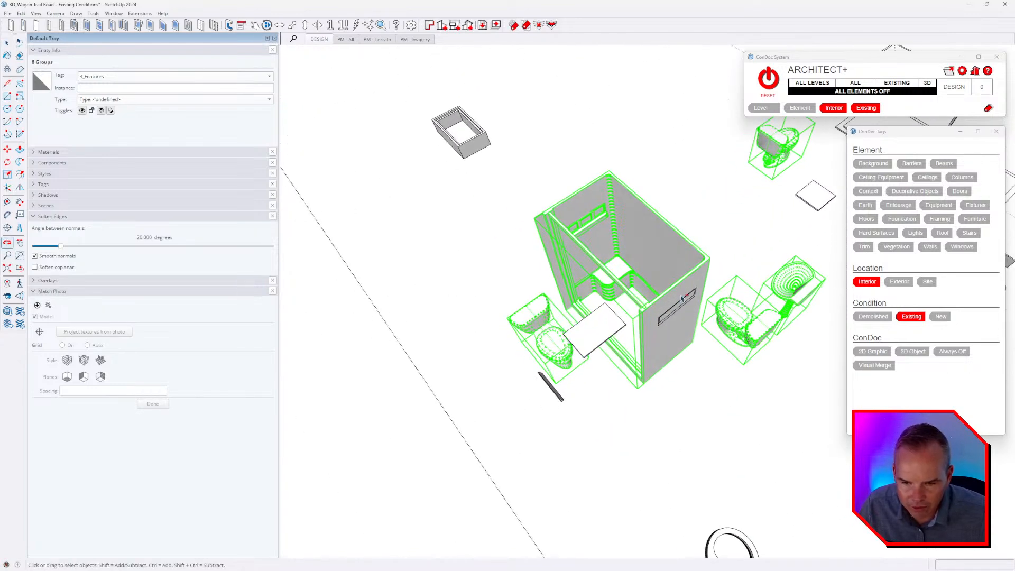
{"action": "left_click", "coordinate": [974, 205]}
Assign the Fixtures element tag to the small round basin and clear the selection.
{"action": "scroll", "coordinate": [684, 267], "scroll_direction": "down", "scroll_amount": 2}
{"action": "left_click", "coordinate": [623, 373]}
{"action": "scroll", "coordinate": [623, 373], "scroll_direction": "down", "scroll_amount": 3}
{"action": "middle_click_drag", "start_coordinate": [624, 373], "coordinate": [508, 390]}
{"action": "left_click", "coordinate": [549, 365]}
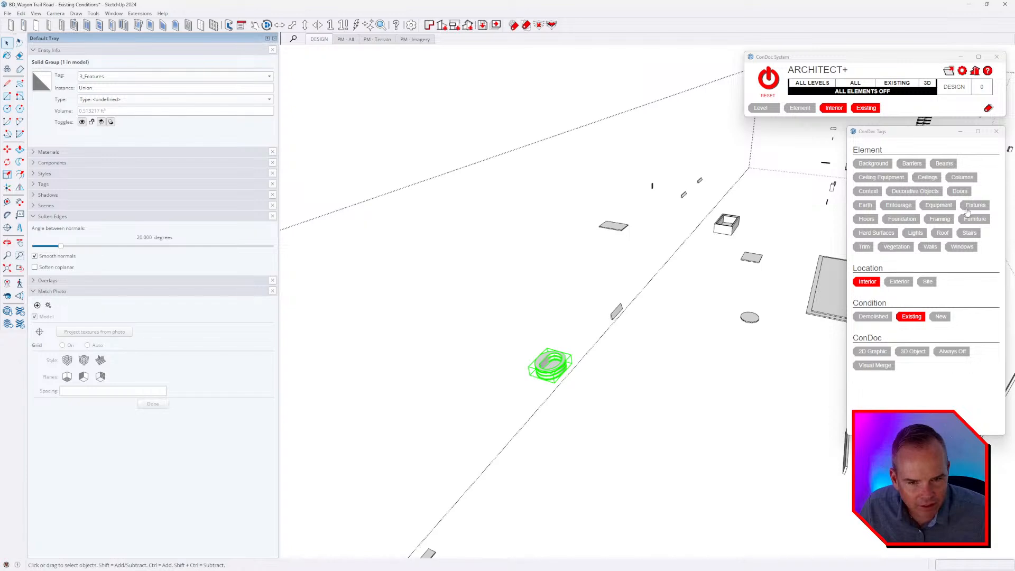
{"action": "left_click", "coordinate": [565, 297]}
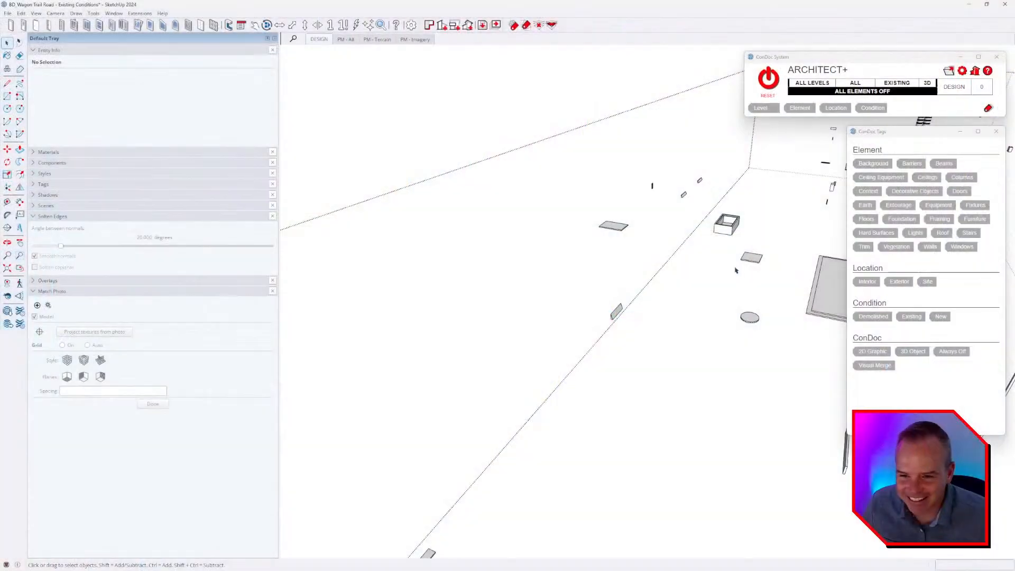
Select the two small box-shaped sinks beside the L-shaped strip and assign them the Fixtures element tag.
{"action": "scroll", "coordinate": [574, 321], "scroll_direction": "up", "scroll_amount": 5}
{"action": "middle_click_drag", "start_coordinate": [574, 321], "coordinate": [518, 322]}
{"action": "middle_click_drag", "start_coordinate": [662, 288], "coordinate": [594, 314]}
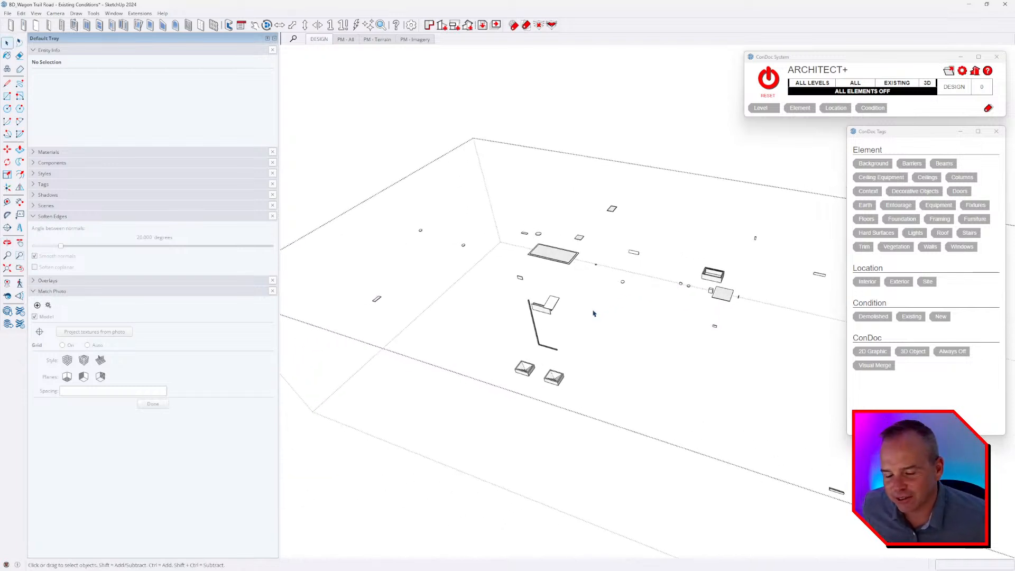
{"action": "middle_click_drag", "start_coordinate": [586, 256], "coordinate": [681, 423]}
{"action": "left_click_drag", "start_coordinate": [702, 358], "coordinate": [634, 404]}
{"action": "middle_click_drag", "start_coordinate": [635, 404], "coordinate": [628, 470]}
{"action": "left_click", "coordinate": [978, 208]}
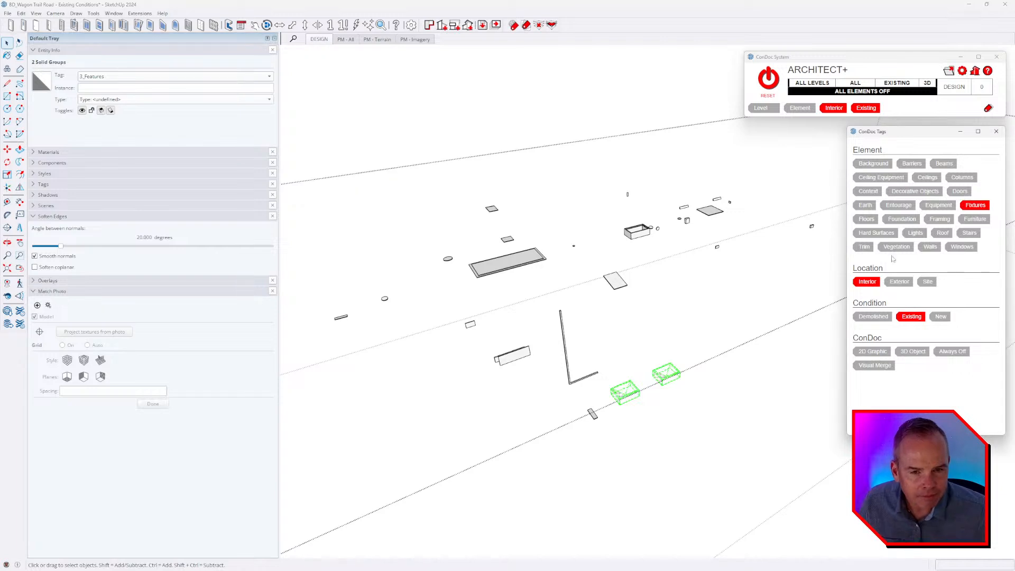
Select the large framed ceiling panel with its inner strip and the nearby flat ceiling units, and assign them the Ceiling Equipment element tag.
{"action": "middle_click_drag", "start_coordinate": [667, 301], "coordinate": [703, 129]}
{"action": "key", "text": "h"}
{"action": "scroll", "coordinate": [606, 157], "scroll_direction": "up", "scroll_amount": 2}
{"action": "left_click", "coordinate": [604, 156]}
{"action": "middle_click_drag", "start_coordinate": [604, 163], "coordinate": [654, 122]}
{"action": "scroll", "coordinate": [655, 121], "scroll_direction": "up", "scroll_amount": 2}
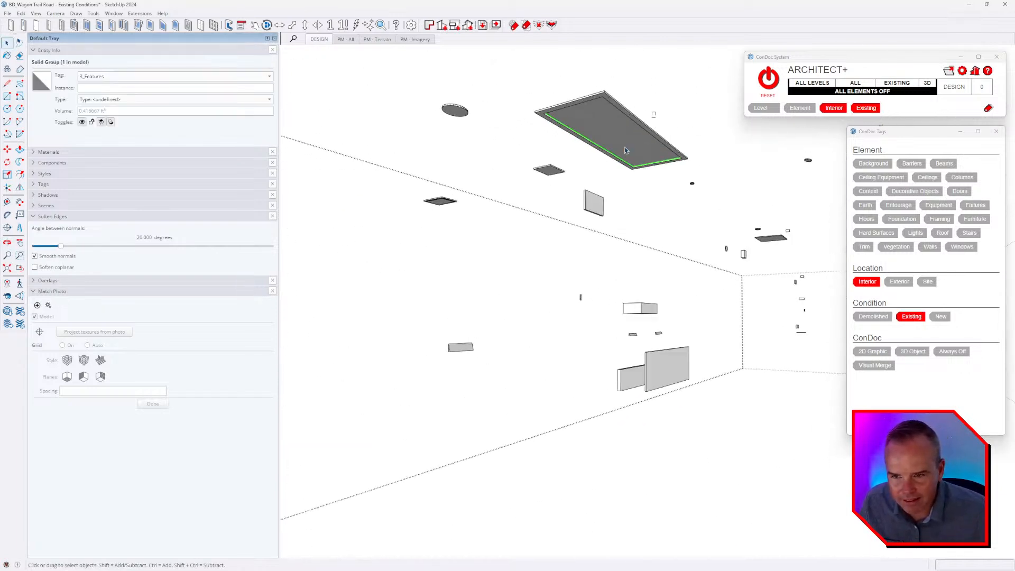
{"action": "left_click", "coordinate": [648, 160], "text": "shift"}
{"action": "mouse_move", "coordinate": [647, 160]}
{"action": "middle_mouse_down"}
{"action": "mouse_move", "coordinate": [713, 157]}
{"action": "mouse_move", "coordinate": [733, 233]}
{"action": "mouse_move", "coordinate": [698, 176]}
{"action": "mouse_move", "coordinate": [644, 145]}
{"action": "middle_mouse_up"}
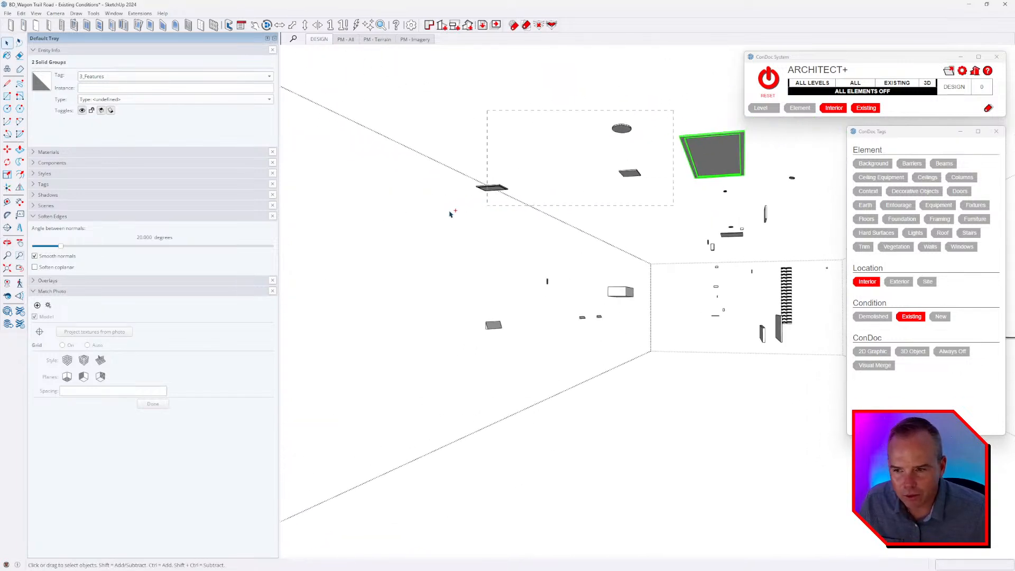
{"action": "left_click", "coordinate": [888, 179]}
Select the thin L-shaped strip and assign it an element tag.
{"action": "left_click", "coordinate": [692, 239]}
{"action": "middle_click_drag", "start_coordinate": [629, 285], "coordinate": [649, 417]}
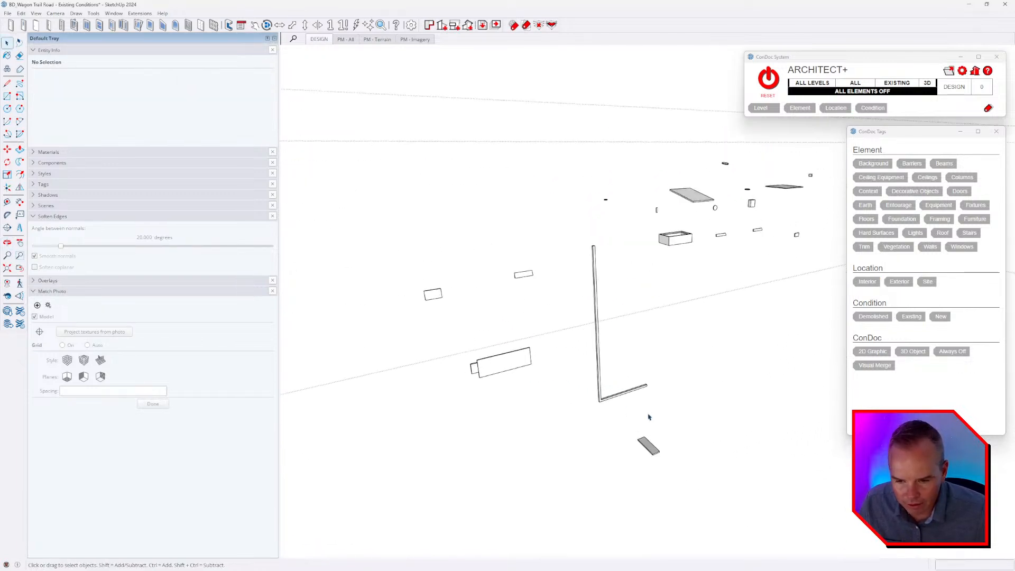
{"action": "left_click", "coordinate": [636, 390]}
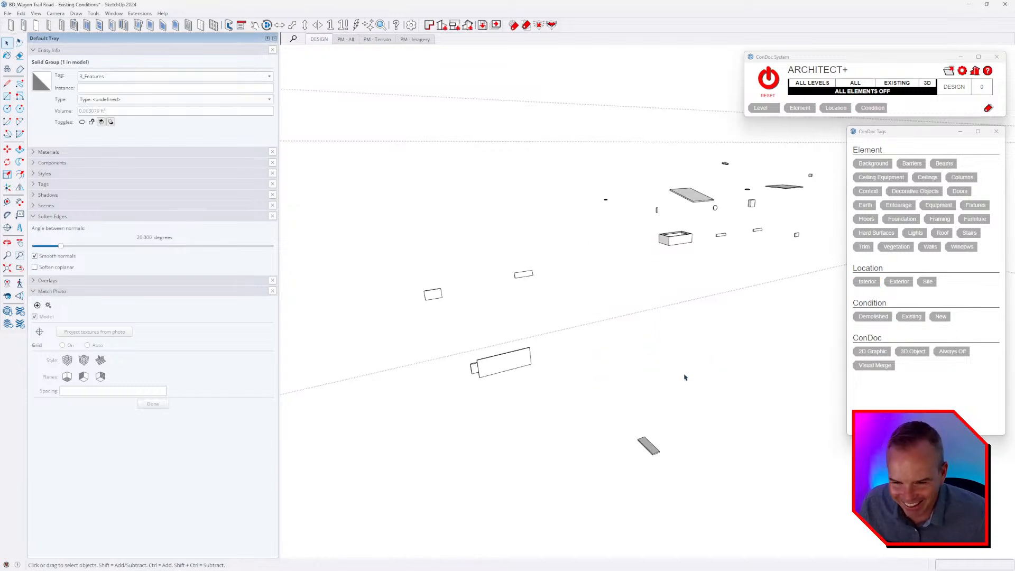
Select the two tall side-by-side solid groups and assign them the Equipment element tag.
{"action": "middle_click_drag", "start_coordinate": [686, 378], "coordinate": [461, 322]}
{"action": "middle_click_drag", "start_coordinate": [621, 328], "coordinate": [437, 377]}
{"action": "left_click", "coordinate": [447, 262]}
{"action": "left_click", "coordinate": [447, 263], "text": "ctrl"}
{"action": "scroll", "coordinate": [447, 265], "scroll_direction": "up", "scroll_amount": 1}
{"action": "scroll", "coordinate": [438, 377], "scroll_direction": "up", "scroll_amount": 3}
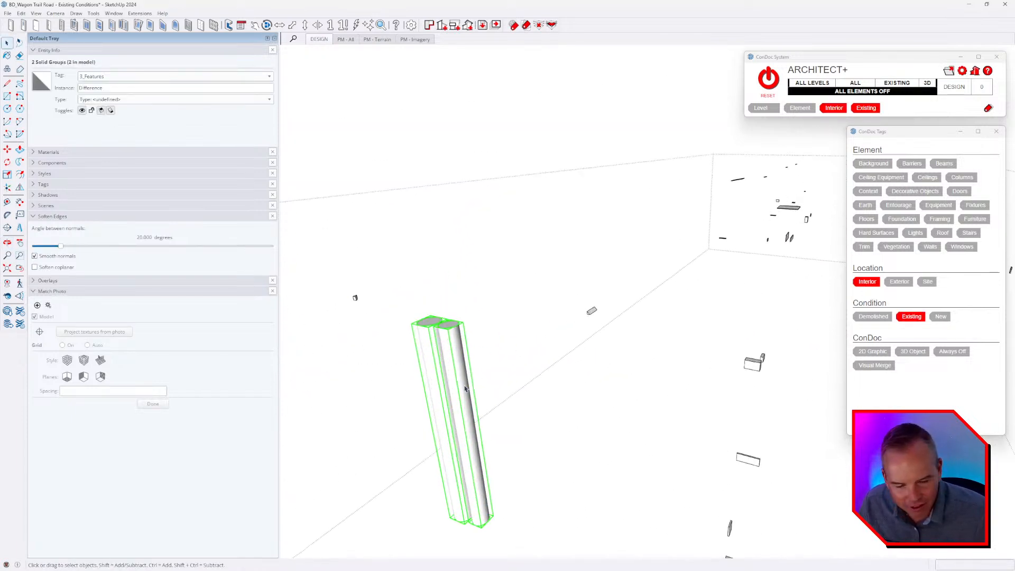
{"action": "left_click", "coordinate": [939, 205]}
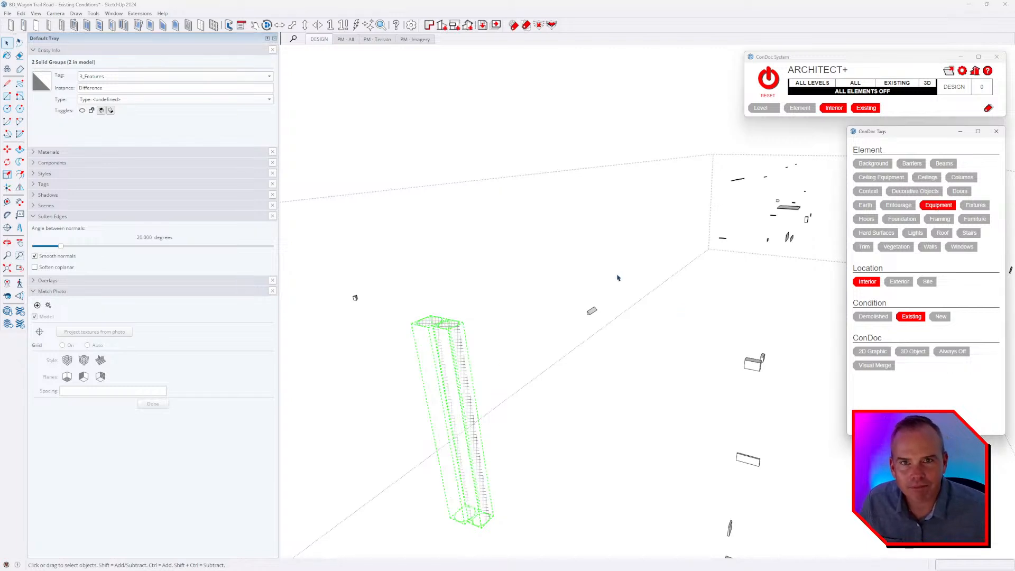
{"action": "scroll", "coordinate": [618, 278], "scroll_direction": "down", "scroll_amount": 5}
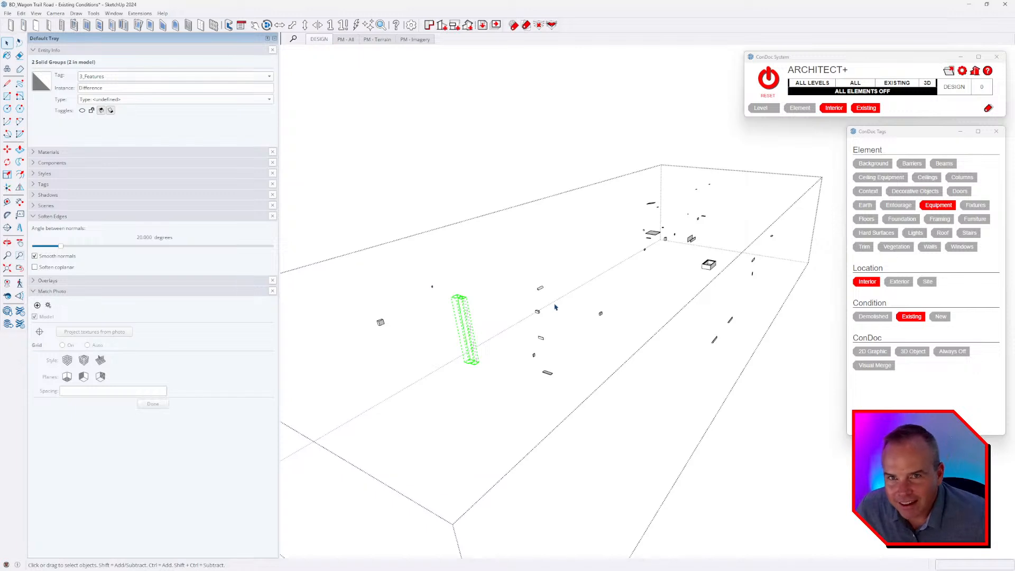
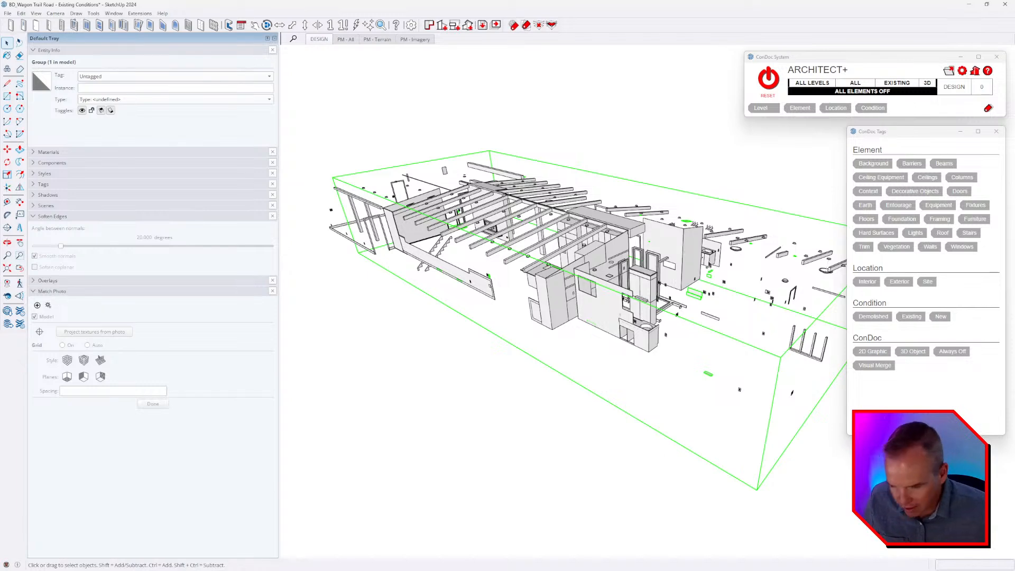
Open the group of small scattered feature solids, select all of its contents, and assign them the Trim element tag.
{"action": "key", "text": "shift+e"}
{"action": "middle_click_drag", "start_coordinate": [712, 304], "coordinate": [719, 323]}
{"action": "left_click", "coordinate": [720, 315]}
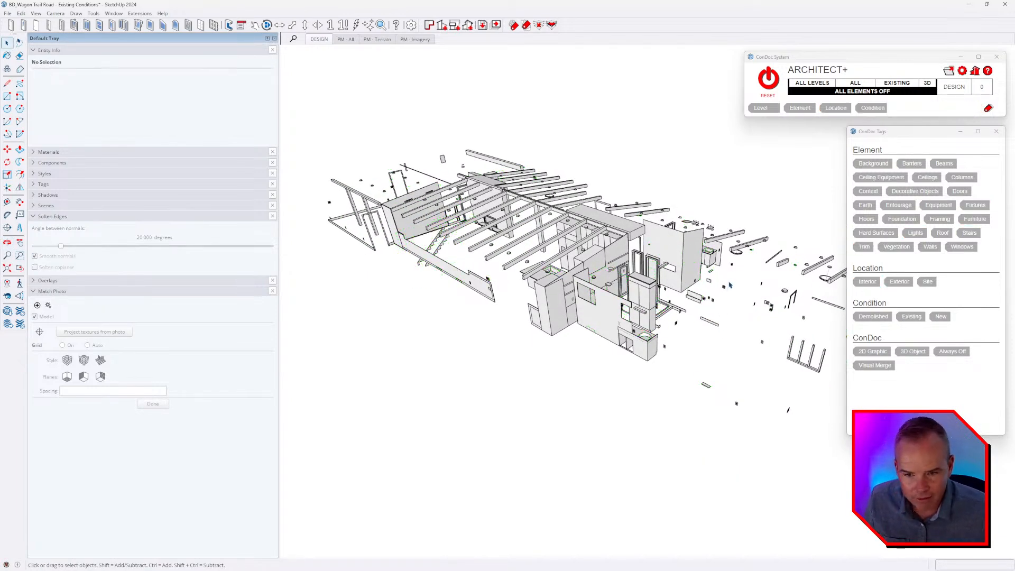
{"action": "double_click", "coordinate": [753, 252]}
{"action": "scroll", "coordinate": [727, 244], "scroll_direction": "down", "scroll_amount": 3}
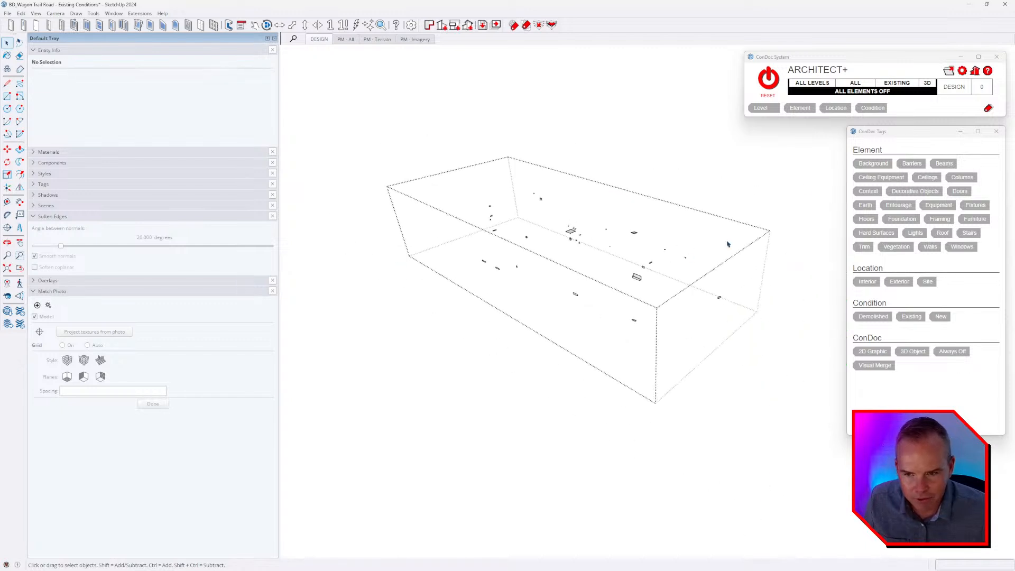
{"action": "key", "text": "ctrl+a"}
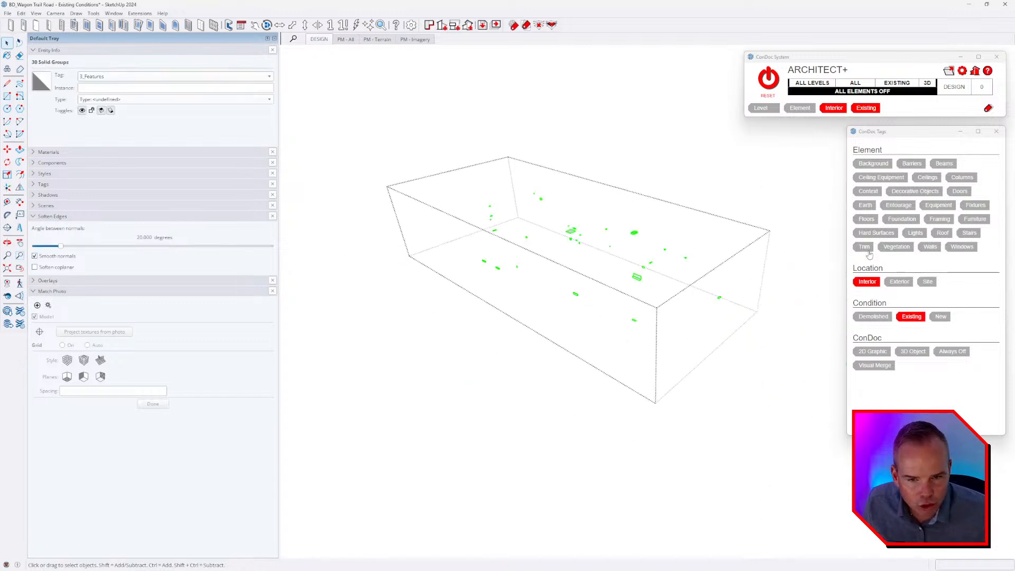
{"action": "left_click", "coordinate": [661, 449]}
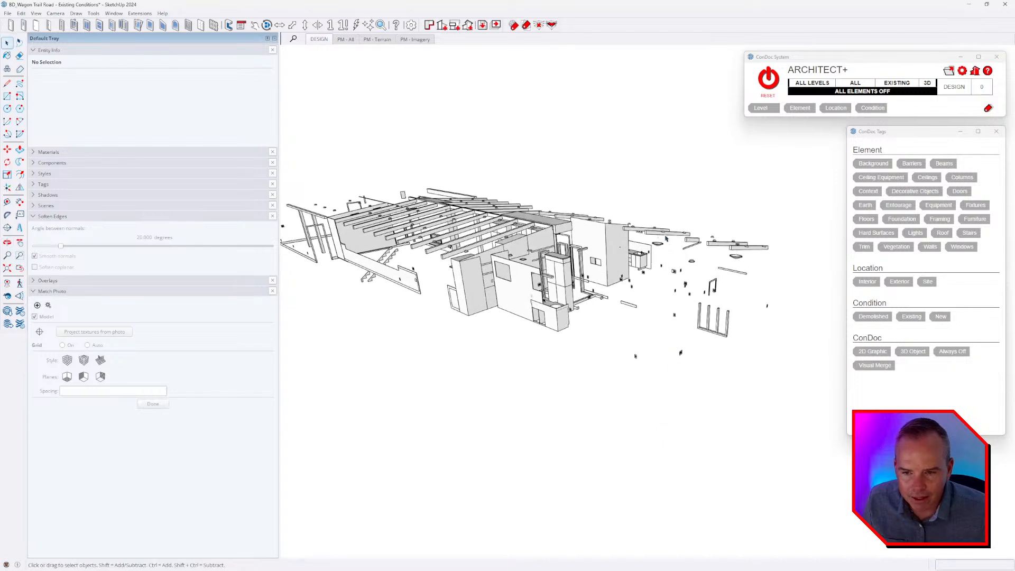
Select a small electrical solid beside the roof beams, extend the selection to everything with the same 4_Electrical tag, and group it.
{"action": "middle_click_drag", "start_coordinate": [665, 239], "coordinate": [653, 304]}
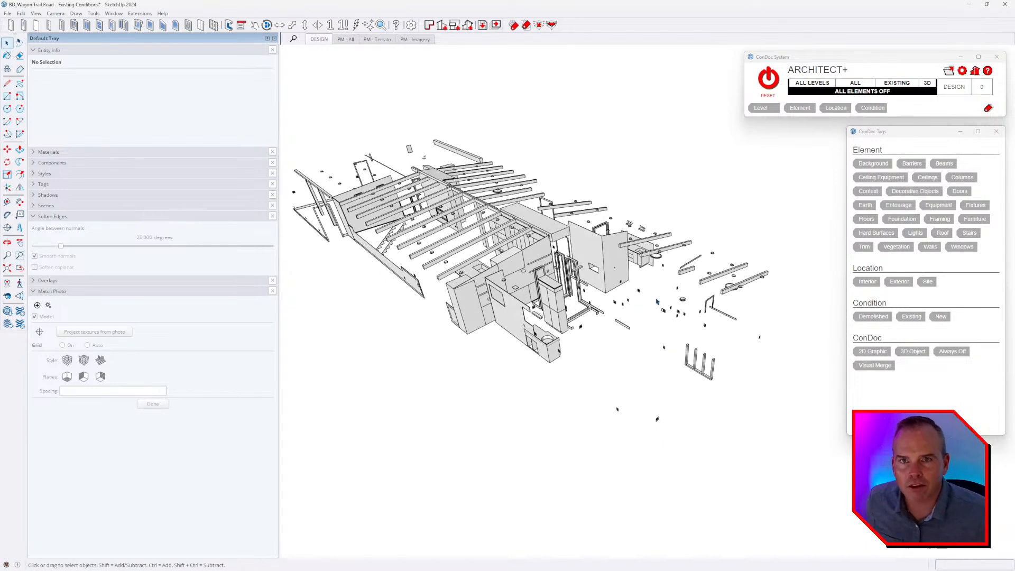
{"action": "scroll", "coordinate": [656, 301], "scroll_direction": "up", "scroll_amount": 4}
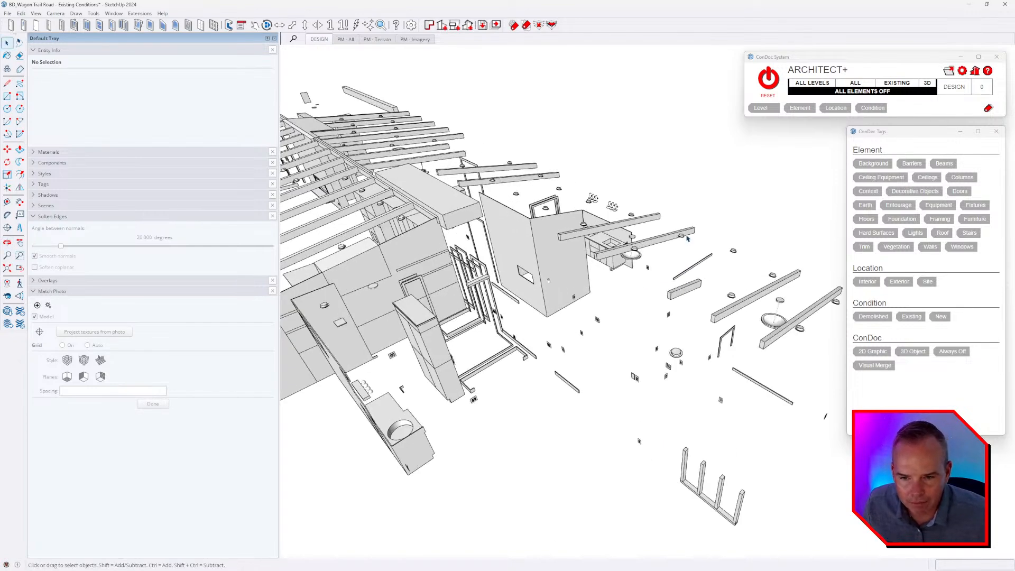
{"action": "left_click", "coordinate": [686, 238]}
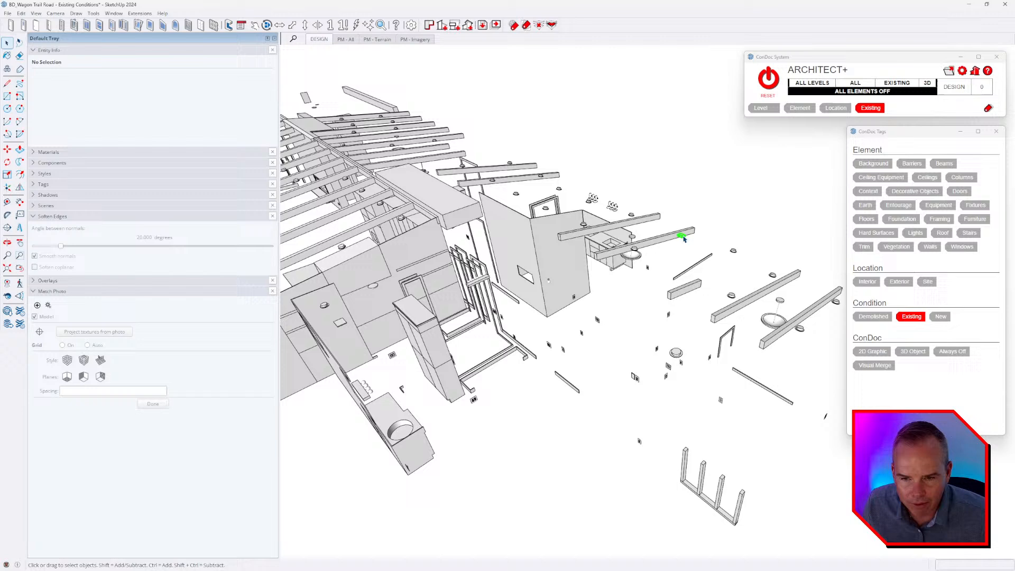
{"action": "scroll", "coordinate": [717, 273], "scroll_direction": "up", "scroll_amount": 5}
{"action": "right_click", "coordinate": [703, 270]}
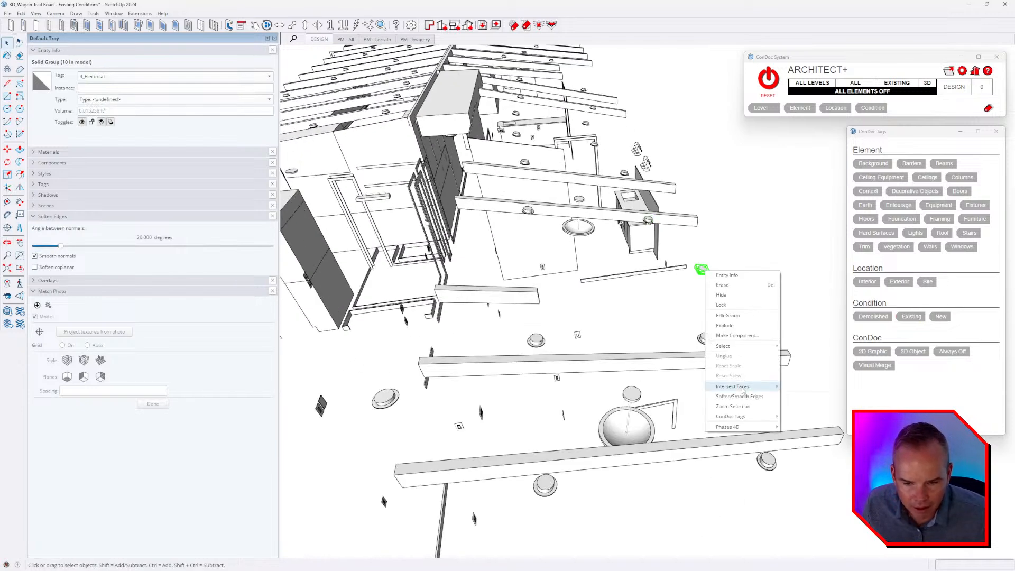
{"action": "mouse_move", "coordinate": [739, 347]}
{"action": "left_click", "coordinate": [804, 348]}
{"action": "scroll", "coordinate": [761, 353], "scroll_direction": "down", "scroll_amount": 3}
{"action": "middle_click_drag", "start_coordinate": [759, 355], "coordinate": [646, 301]}
{"action": "scroll", "coordinate": [777, 301], "scroll_direction": "down", "scroll_amount": 2}
{"action": "key", "text": "g"}
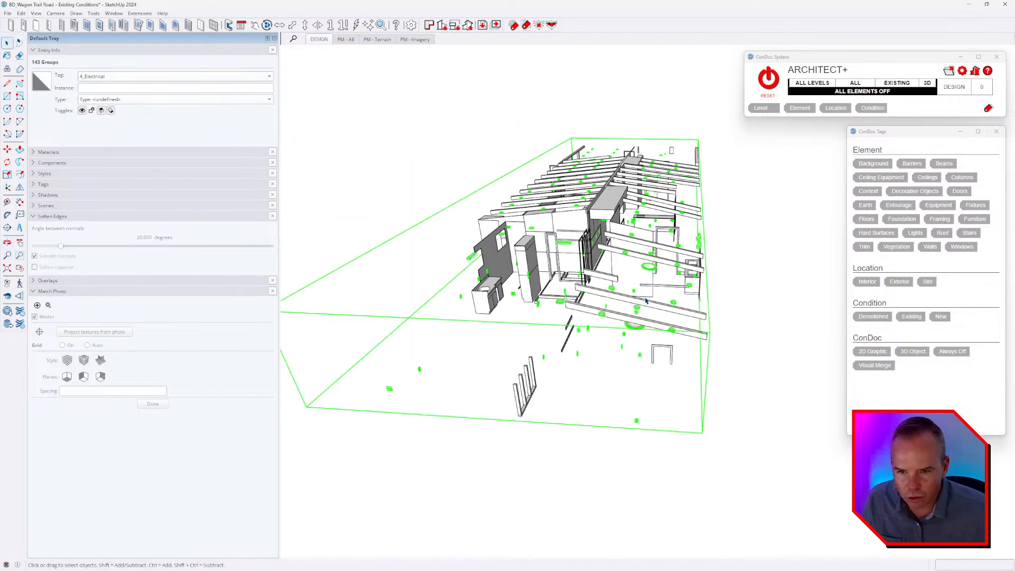
Inside the electrical group, select the upper ceiling-level objects and assign them the Interior location and Lights element tags.
{"action": "middle_click_drag", "start_coordinate": [645, 300], "coordinate": [694, 268]}
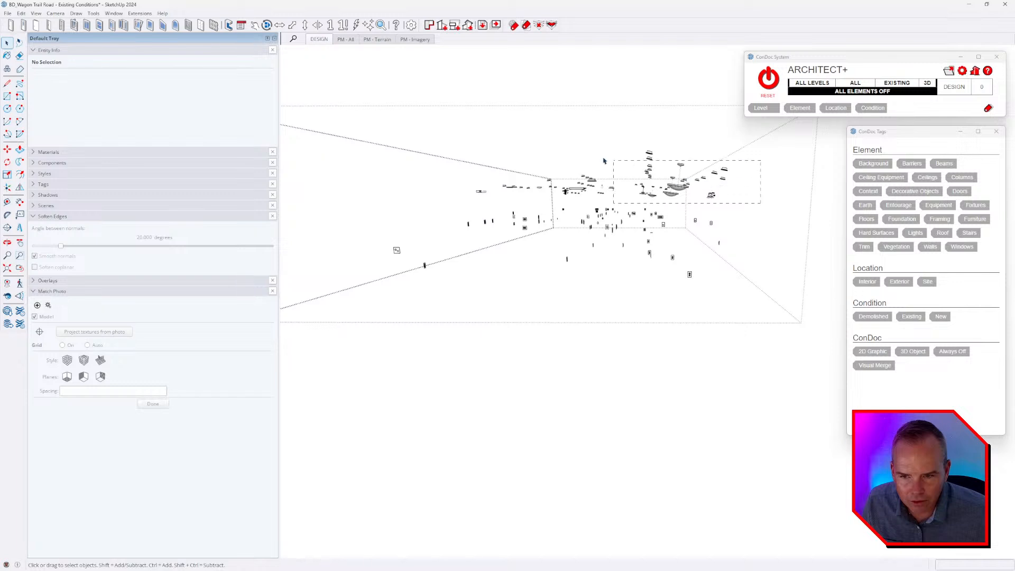
{"action": "left_click_drag", "start_coordinate": [381, 106], "coordinate": [379, 106]}
{"action": "mouse_move", "coordinate": [619, 224]}
{"action": "middle_mouse_down"}
{"action": "mouse_move", "coordinate": [611, 281]}
{"action": "mouse_move", "coordinate": [576, 324]}
{"action": "mouse_move", "coordinate": [497, 322]}
{"action": "mouse_move", "coordinate": [501, 219]}
{"action": "mouse_move", "coordinate": [650, 217]}
{"action": "mouse_move", "coordinate": [599, 220]}
{"action": "middle_mouse_up"}
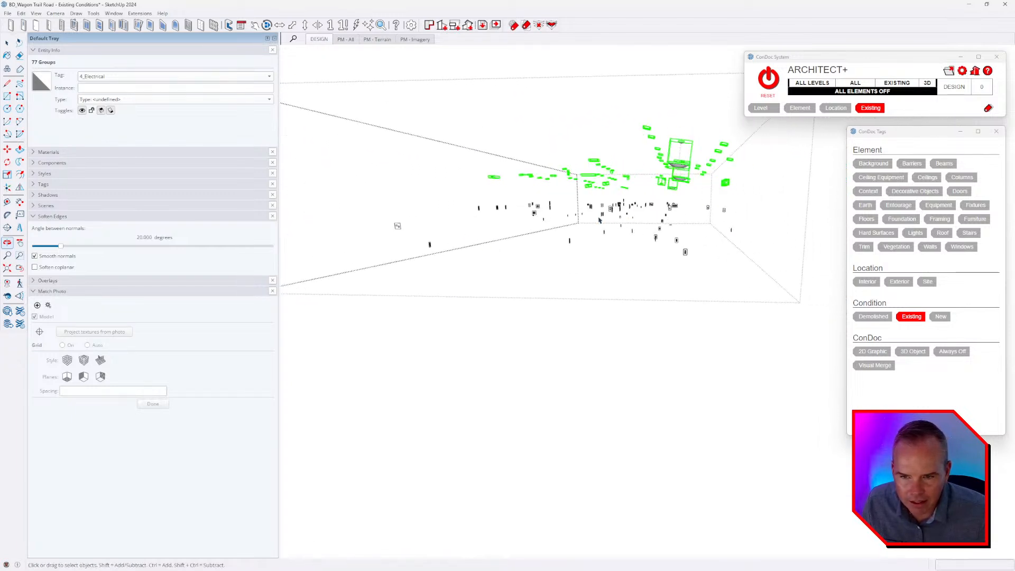
{"action": "left_click", "coordinate": [873, 282]}
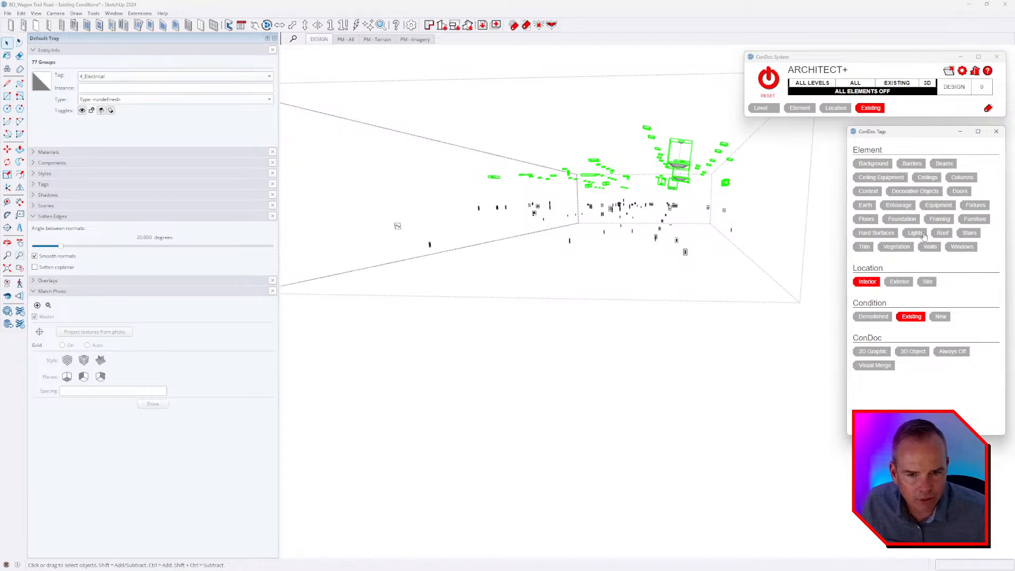
{"action": "left_click", "coordinate": [917, 234]}
Select the remaining wall-level electrical objects, assign them the Interior location and Trim element tags, and leave the group.
{"action": "scroll", "coordinate": [655, 230], "scroll_direction": "down", "scroll_amount": 3}
{"action": "left_click_drag", "start_coordinate": [759, 290], "coordinate": [437, 199]}
{"action": "left_click", "coordinate": [876, 283]}
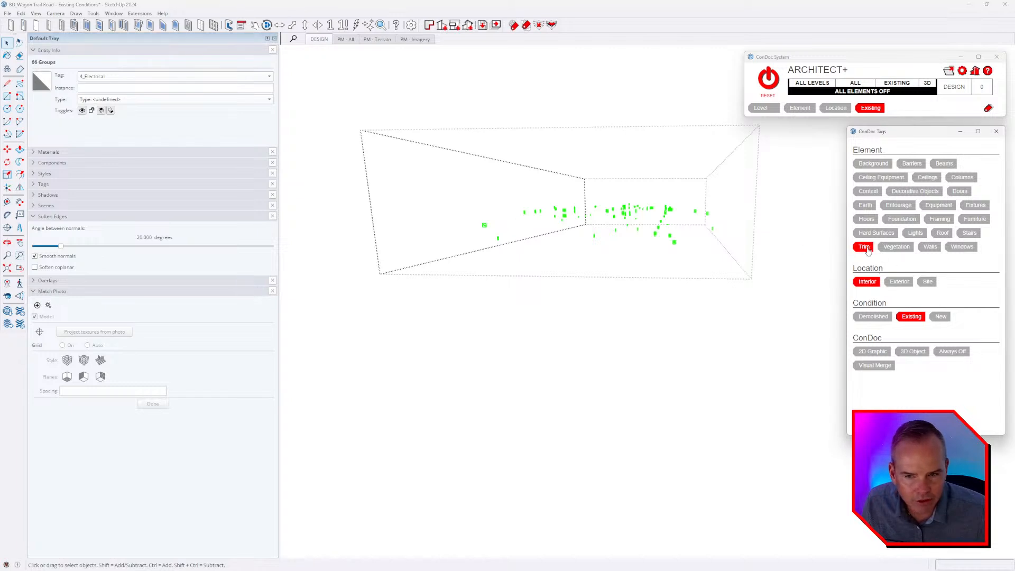
{"action": "middle_click_drag", "start_coordinate": [663, 284], "coordinate": [690, 271]}
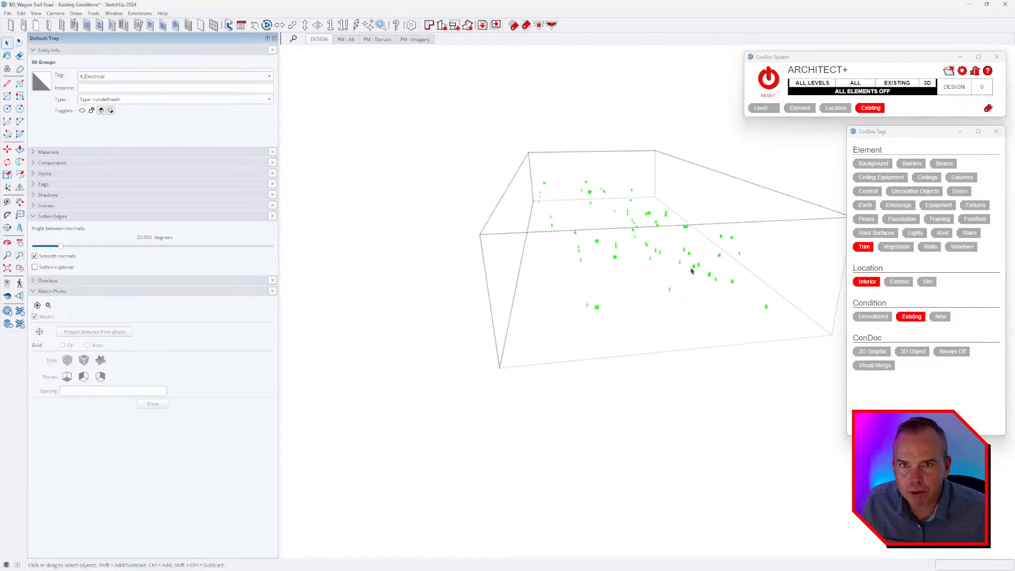
{"action": "key", "text": "Escape"}
{"action": "left_click", "coordinate": [623, 306]}
{"action": "middle_click_drag", "start_coordinate": [623, 307], "coordinate": [632, 349]}
{"action": "scroll", "coordinate": [624, 233], "scroll_direction": "up", "scroll_amount": 4}
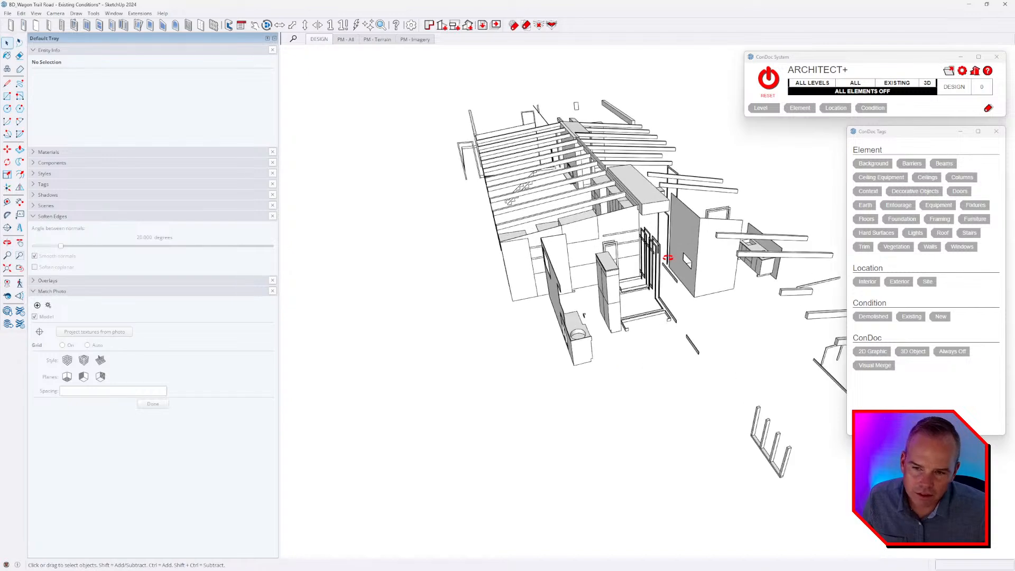
{"action": "middle_click_drag", "start_coordinate": [668, 256], "coordinate": [714, 289]}
{"action": "middle_click_drag", "start_coordinate": [512, 267], "coordinate": [694, 320]}
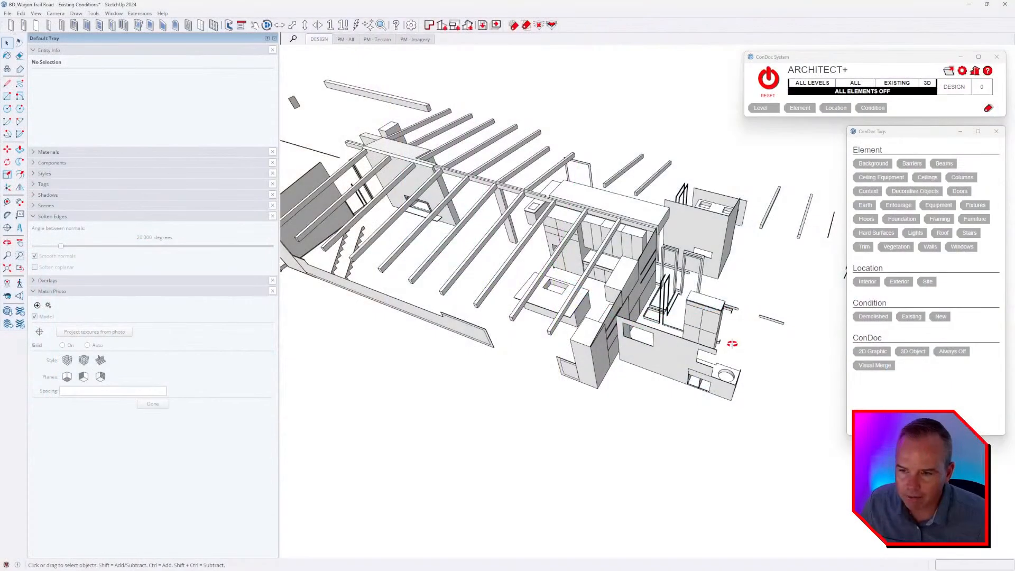
{"action": "mouse_move", "coordinate": [650, 285]}
{"action": "middle_mouse_down"}
{"action": "mouse_move", "coordinate": [611, 266]}
{"action": "mouse_move", "coordinate": [619, 262]}
{"action": "middle_mouse_up"}
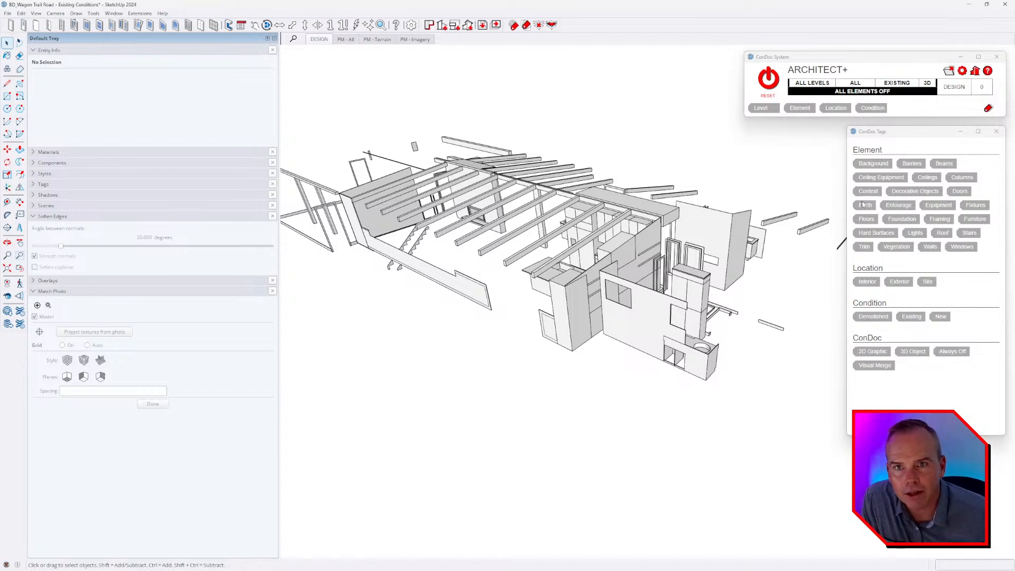
{"action": "middle_click_drag", "start_coordinate": [608, 275], "coordinate": [571, 297]}
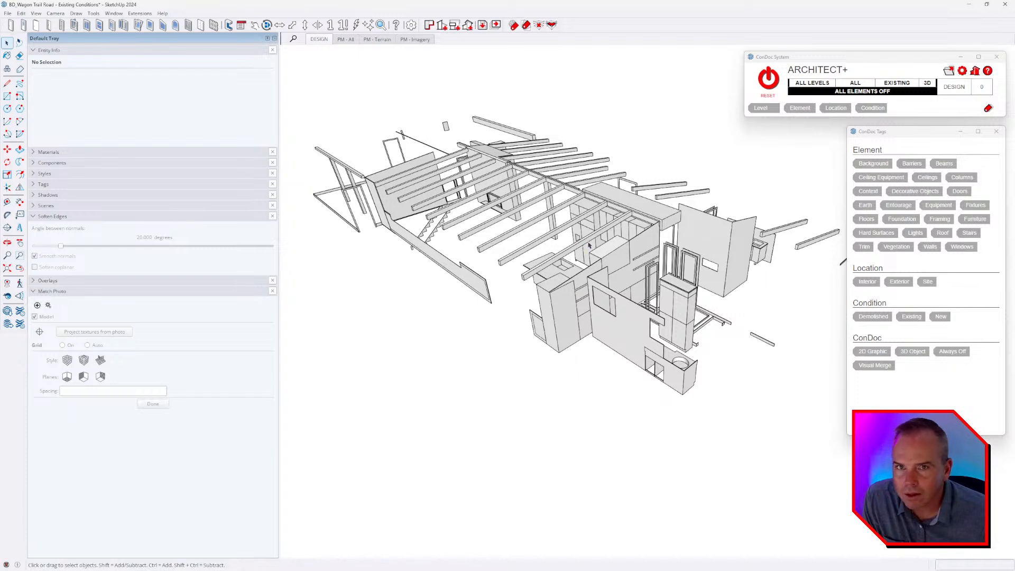
{"action": "middle_click_drag", "start_coordinate": [588, 245], "coordinate": [613, 203]}
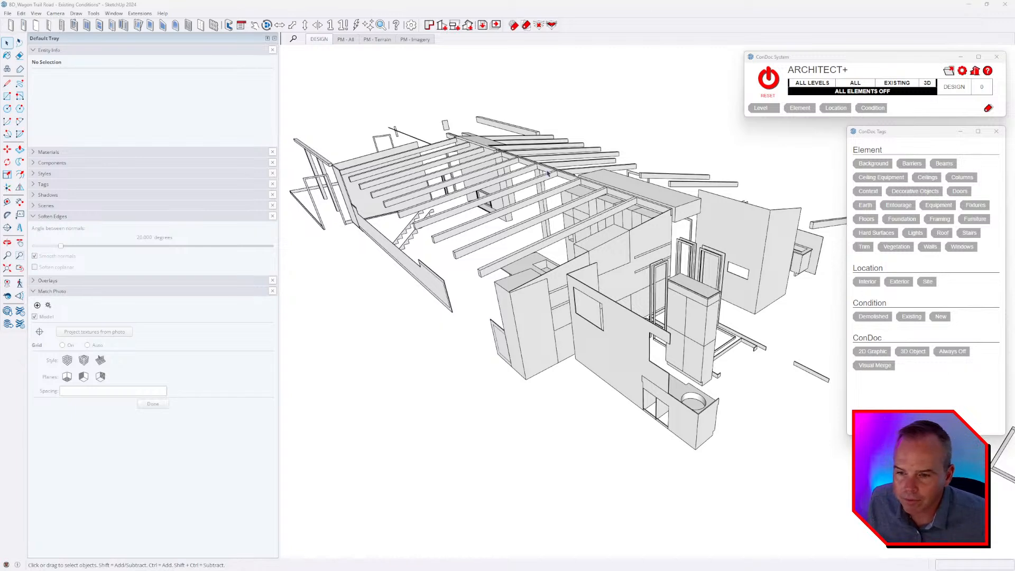
{"action": "middle_click_drag", "start_coordinate": [547, 231], "coordinate": [550, 239]}
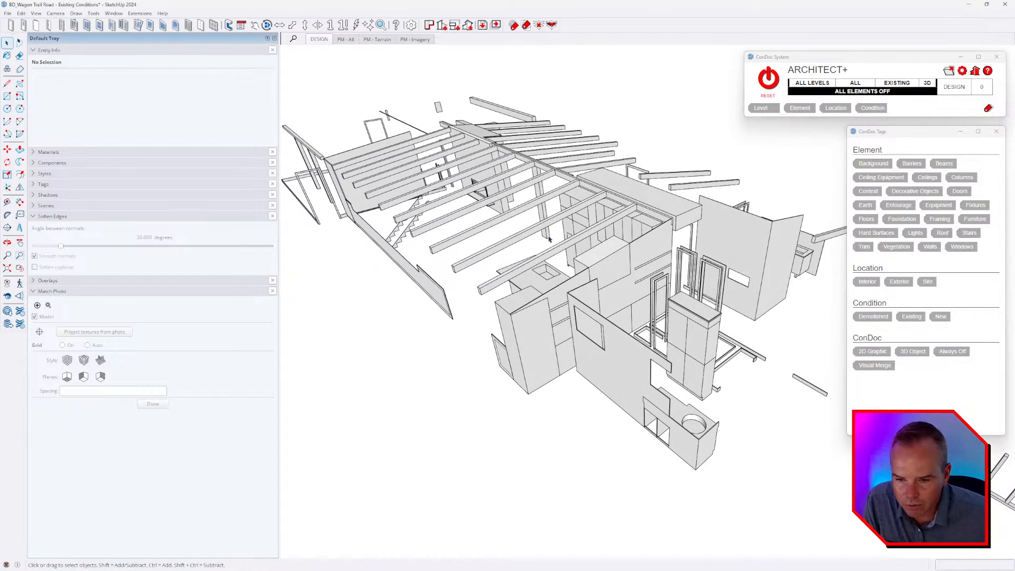
Select all the remaining visible house parts and assign them the Interior location tag.
{"action": "middle_click_drag", "start_coordinate": [581, 280], "coordinate": [488, 290]}
{"action": "left_click", "coordinate": [527, 367]}
{"action": "middle_click_drag", "start_coordinate": [585, 366], "coordinate": [460, 339]}
{"action": "scroll", "coordinate": [528, 362], "scroll_direction": "up", "scroll_amount": 2}
{"action": "left_click", "coordinate": [866, 281]}
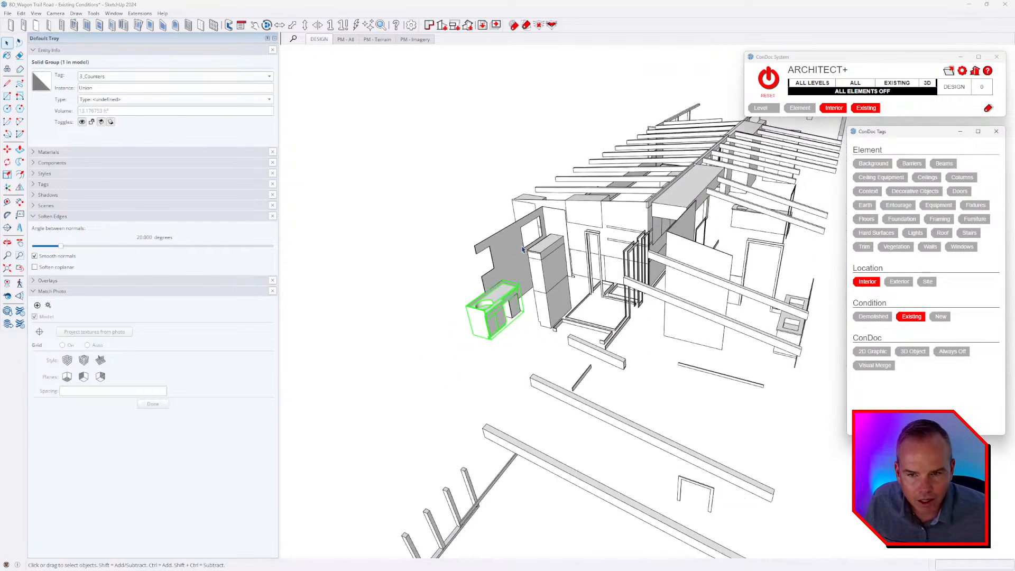
{"action": "left_click_drag", "start_coordinate": [558, 138], "coordinate": [558, 138]}
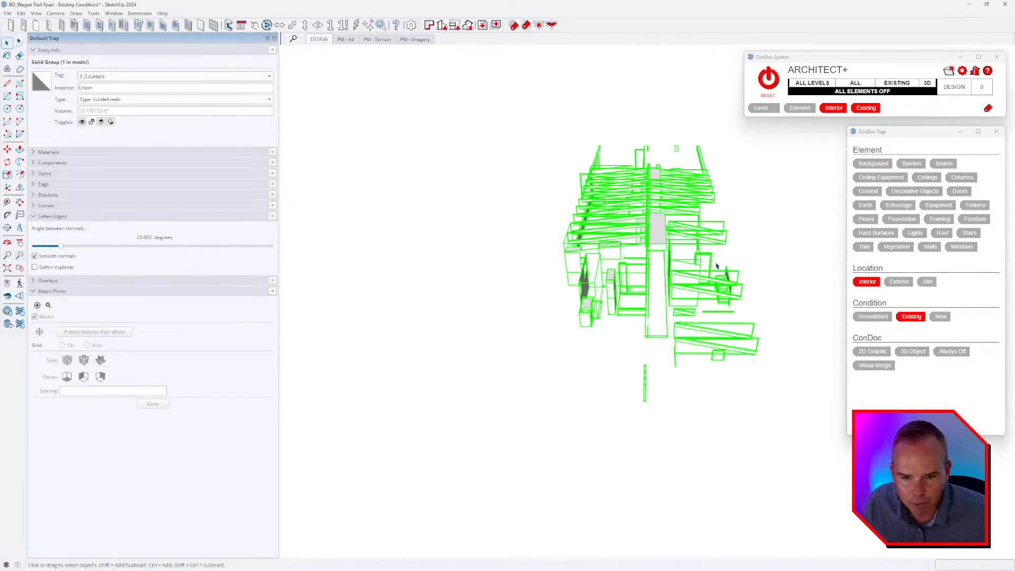
{"action": "left_click", "coordinate": [771, 399]}
{"action": "scroll", "coordinate": [580, 351], "scroll_direction": "up", "scroll_amount": 6}
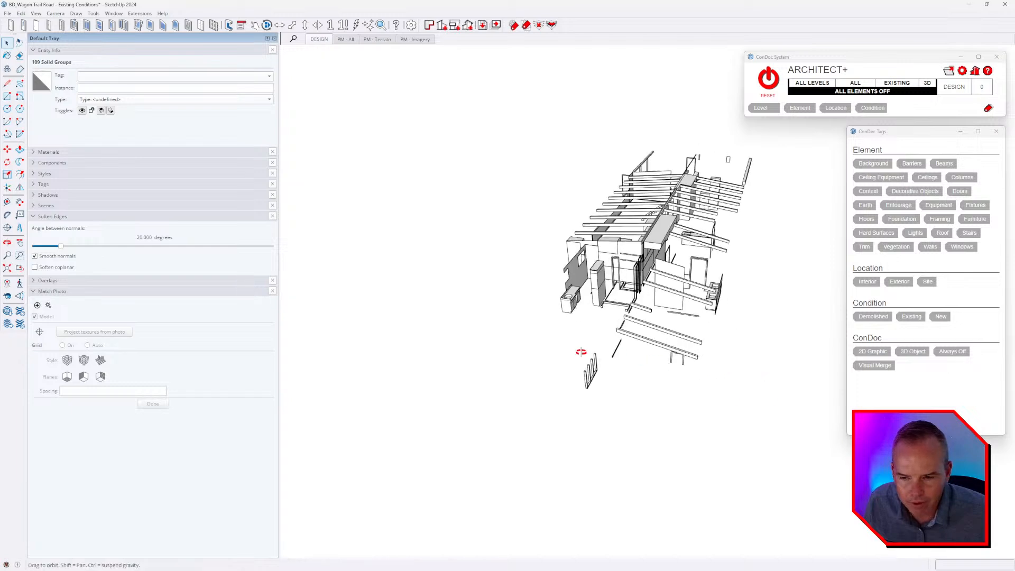
Select the sink counter and the small cabinet box beneath it, and assign both the Fixtures element tag.
{"action": "left_click", "coordinate": [564, 279]}
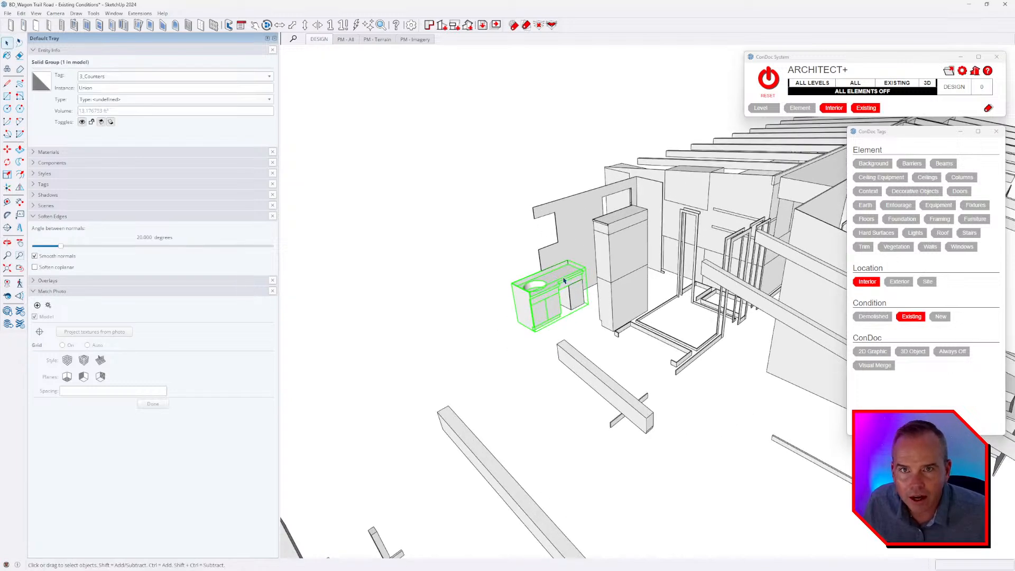
{"action": "scroll", "coordinate": [563, 280], "scroll_direction": "up", "scroll_amount": 2}
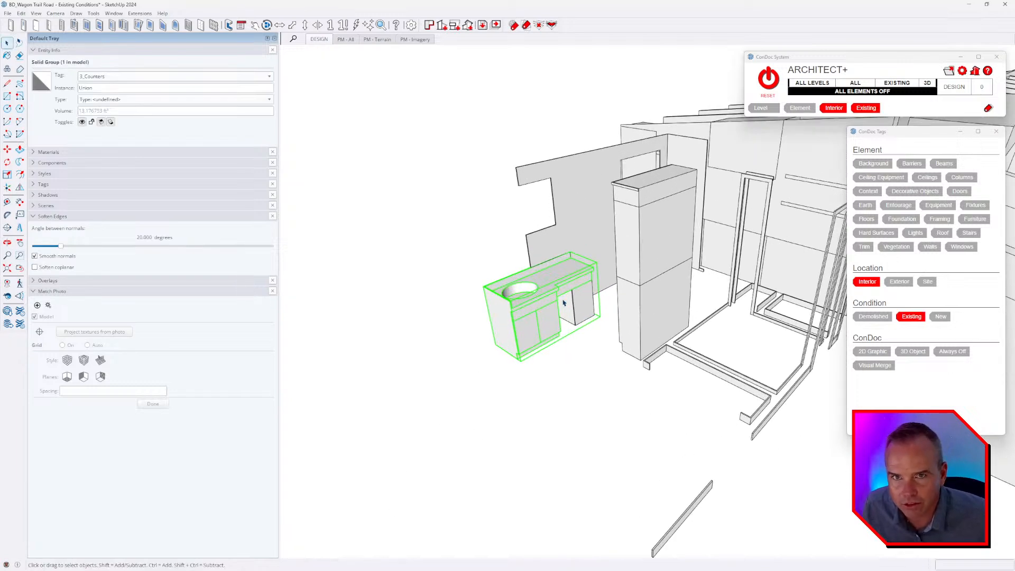
{"action": "scroll", "coordinate": [574, 291], "scroll_direction": "up", "scroll_amount": 2}
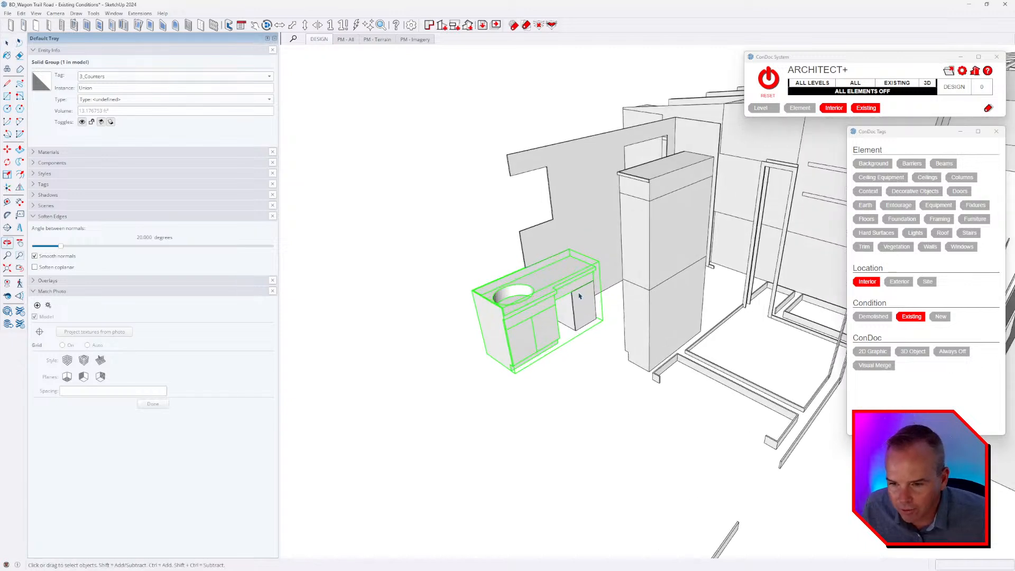
{"action": "left_click", "coordinate": [581, 304]}
{"action": "scroll", "coordinate": [580, 302], "scroll_direction": "up", "scroll_amount": 2}
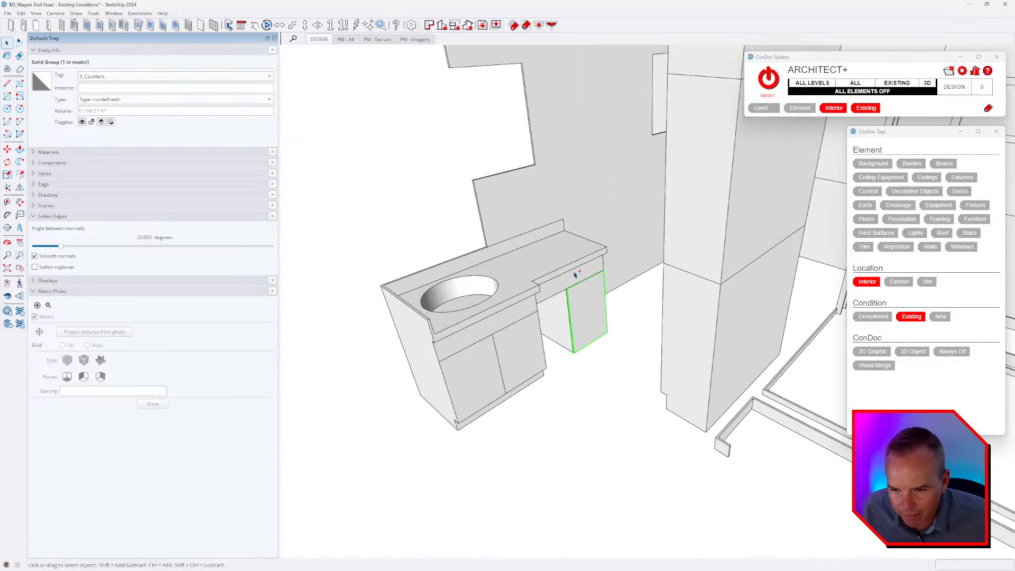
{"action": "left_click", "coordinate": [575, 274], "text": "shift"}
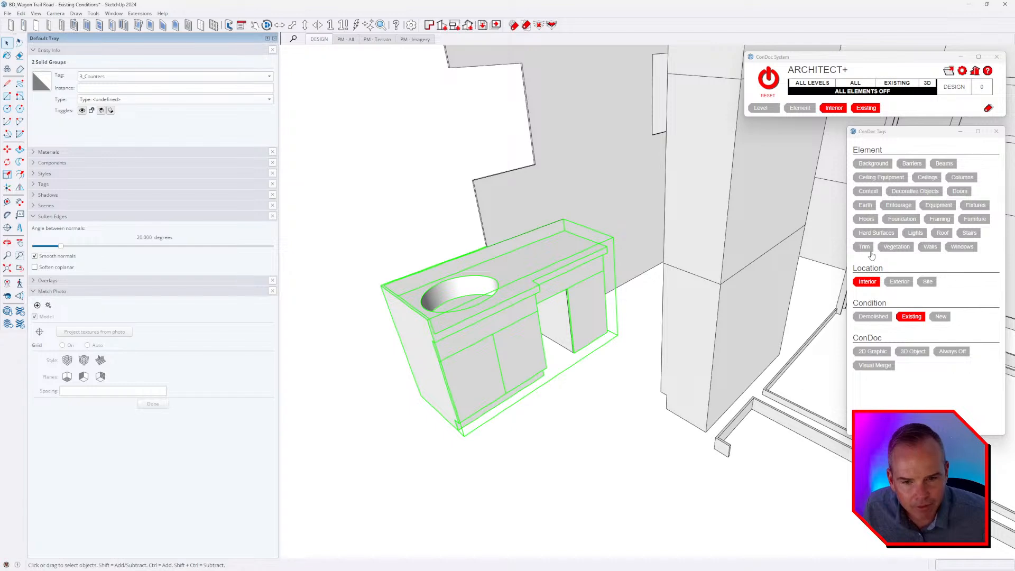
{"action": "left_click", "coordinate": [976, 206]}
{"action": "left_click", "coordinate": [558, 370]}
{"action": "scroll", "coordinate": [457, 306], "scroll_direction": "down", "scroll_amount": 5}
{"action": "mouse_move", "coordinate": [458, 306]}
{"action": "middle_mouse_down"}
{"action": "mouse_move", "coordinate": [788, 312]}
{"action": "mouse_move", "coordinate": [841, 328]}
{"action": "middle_mouse_up"}
{"action": "left_click", "coordinate": [762, 286]}
{"action": "scroll", "coordinate": [761, 286], "scroll_direction": "up", "scroll_amount": 2}
{"action": "left_click", "coordinate": [753, 259]}
{"action": "scroll", "coordinate": [750, 270], "scroll_direction": "up", "scroll_amount": 2}
{"action": "left_click", "coordinate": [750, 271], "text": "ctrl"}
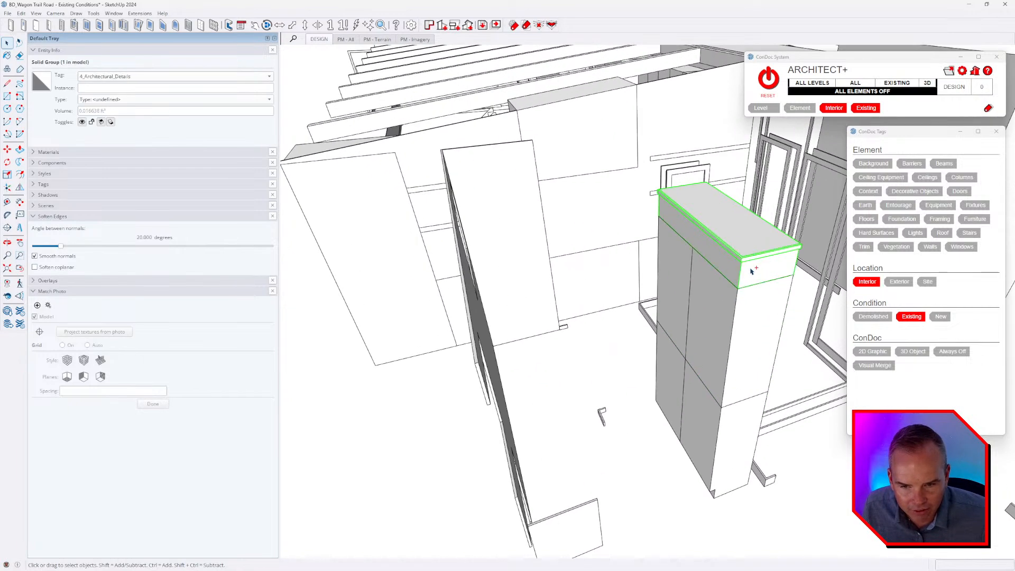
{"action": "left_click", "coordinate": [746, 301], "text": "ctrl"}
{"action": "left_click", "coordinate": [751, 453], "text": "ctrl"}
Try to group the tall cabinet's top slab with the solids below it.
{"action": "scroll", "coordinate": [628, 368], "scroll_direction": "down", "scroll_amount": 4}
{"action": "middle_click_drag", "start_coordinate": [703, 368], "coordinate": [567, 313]}
{"action": "scroll", "coordinate": [796, 372], "scroll_direction": "up", "scroll_amount": 3}
{"action": "left_click", "coordinate": [595, 215]}
{"action": "scroll", "coordinate": [595, 214], "scroll_direction": "up", "scroll_amount": 2}
{"action": "left_click", "coordinate": [591, 195], "text": "ctrl"}
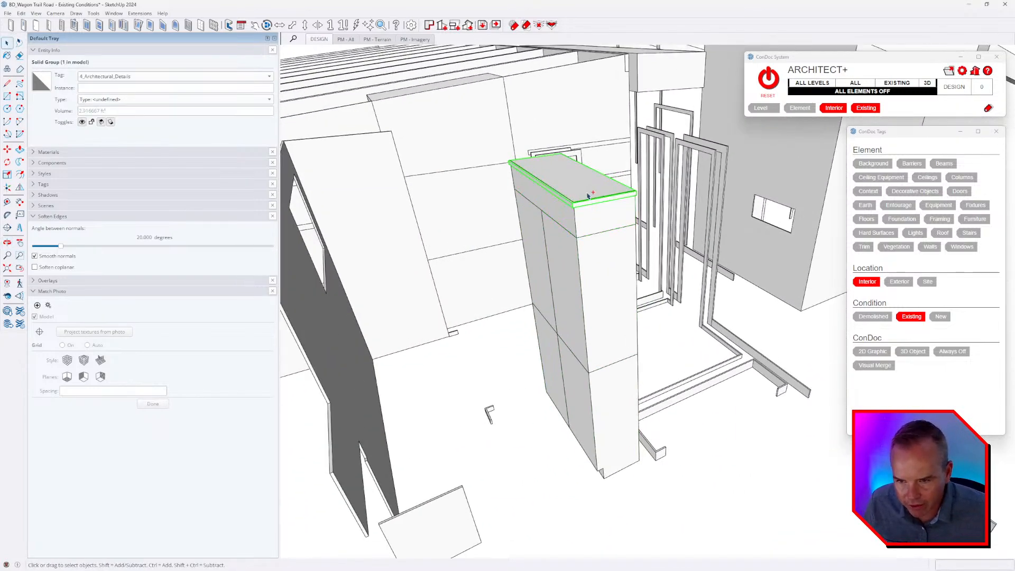
{"action": "left_click", "coordinate": [607, 285], "text": "ctrl"}
{"action": "left_click", "coordinate": [621, 411], "text": "ctrl"}
{"action": "scroll", "coordinate": [594, 369], "scroll_direction": "down", "scroll_amount": 2}
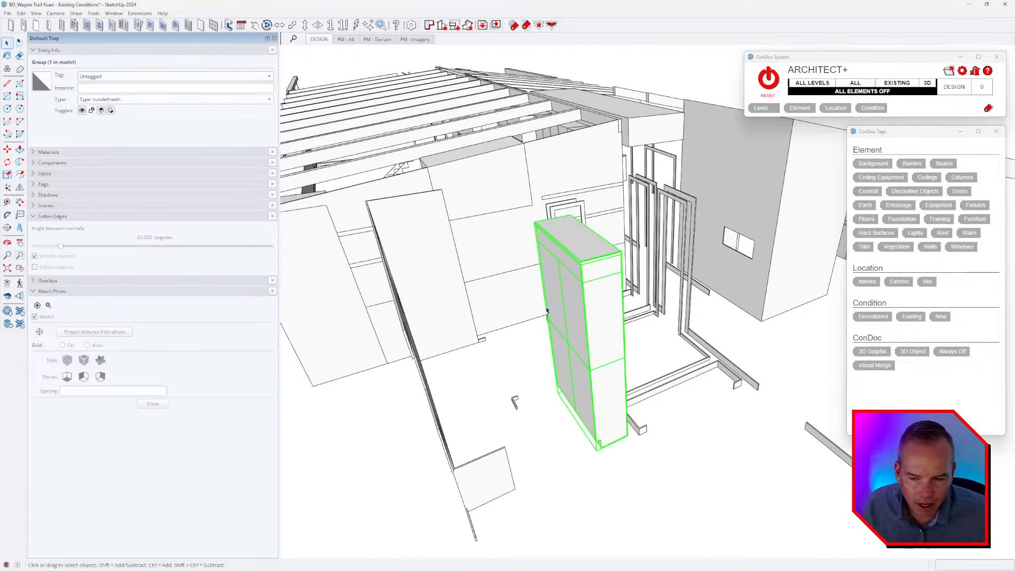
Select the four separate solids of the tall cabinet and assign them the Fixtures element tag.
{"action": "middle_click_drag", "start_coordinate": [547, 311], "coordinate": [606, 299]}
{"action": "left_click", "coordinate": [592, 278]}
{"action": "left_click", "coordinate": [604, 322], "text": "ctrl"}
{"action": "left_click", "coordinate": [614, 404], "text": "ctrl"}
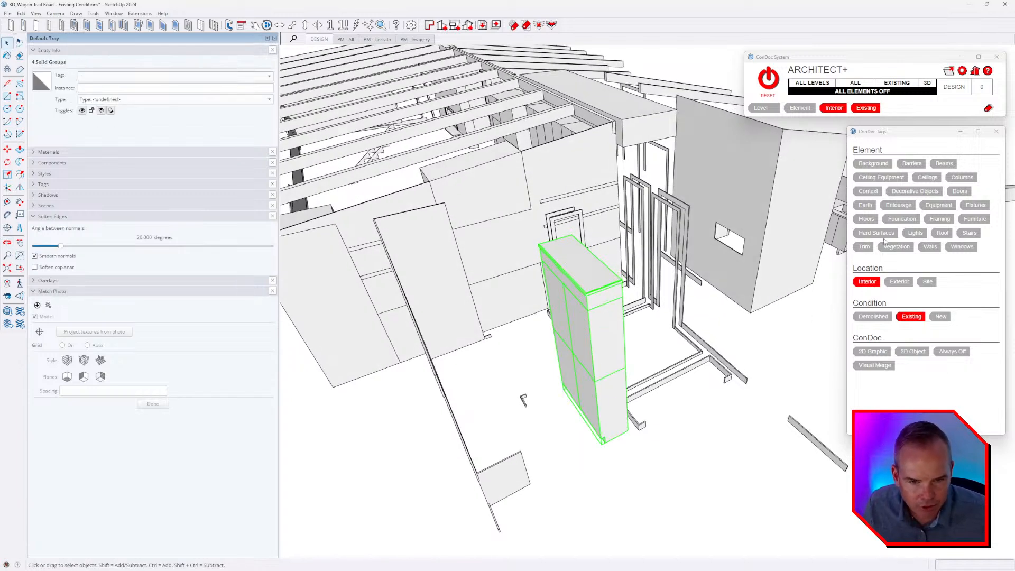
{"action": "left_click", "coordinate": [977, 207]}
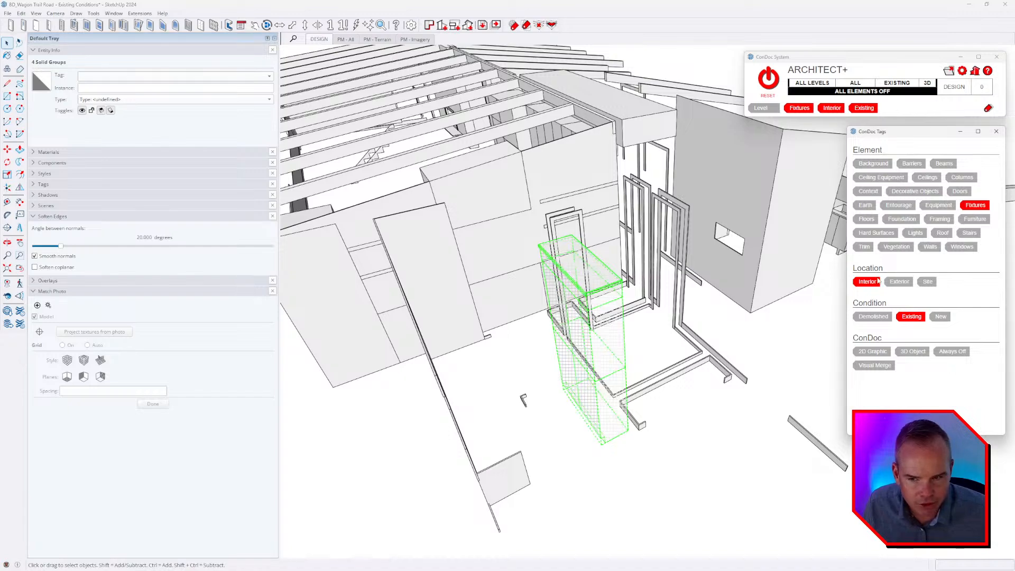
Select the eleven door casing and baseboard solids around the hallway floor outline and assign them the Trim element tag.
{"action": "middle_click_drag", "start_coordinate": [700, 402], "coordinate": [664, 338]}
{"action": "left_click", "coordinate": [657, 415]}
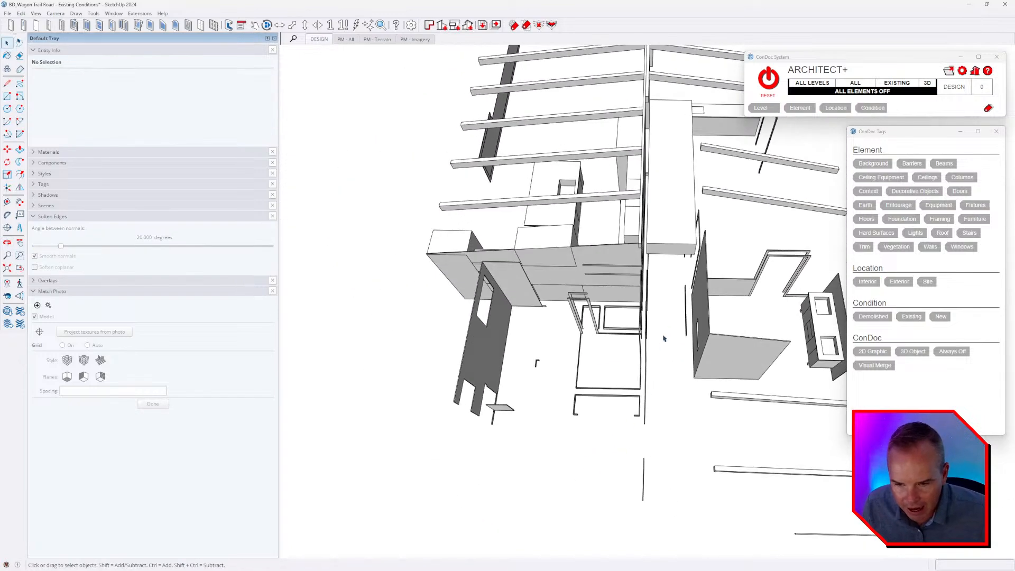
{"action": "left_click_drag", "start_coordinate": [580, 456], "coordinate": [582, 448]}
{"action": "middle_click_drag", "start_coordinate": [581, 448], "coordinate": [798, 274]}
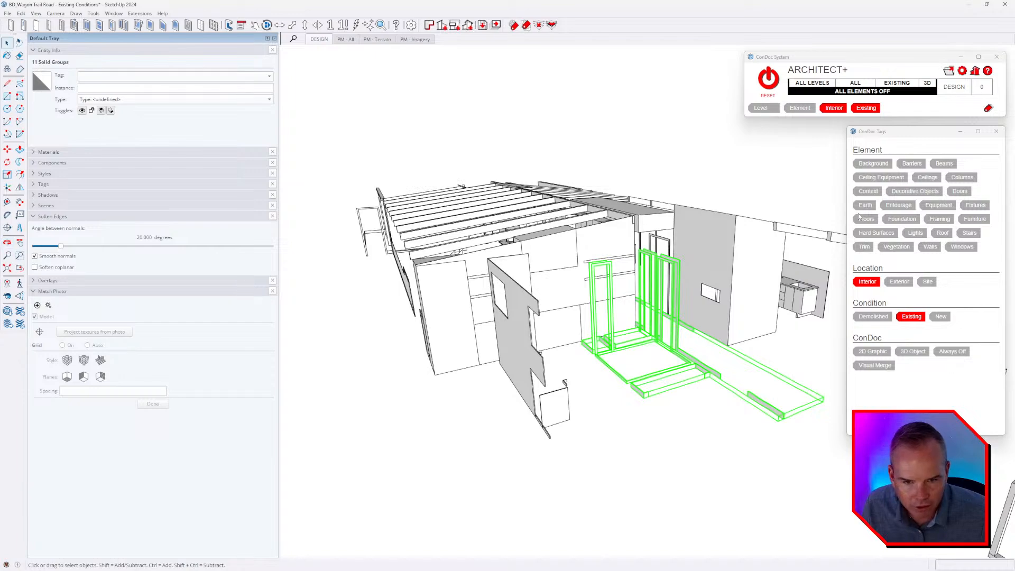
{"action": "left_click", "coordinate": [866, 253]}
{"action": "left_click", "coordinate": [639, 383]}
Select the bathroom vanity counter with two sink openings and assign it the Fixtures element tag.
{"action": "middle_click_drag", "start_coordinate": [639, 383], "coordinate": [351, 320]}
{"action": "scroll", "coordinate": [510, 365], "scroll_direction": "down", "scroll_amount": 3}
{"action": "scroll", "coordinate": [596, 356], "scroll_direction": "up", "scroll_amount": 3}
{"action": "scroll", "coordinate": [686, 458], "scroll_direction": "up", "scroll_amount": 3}
{"action": "middle_click_drag", "start_coordinate": [596, 355], "coordinate": [867, 306]}
{"action": "left_click", "coordinate": [686, 458]}
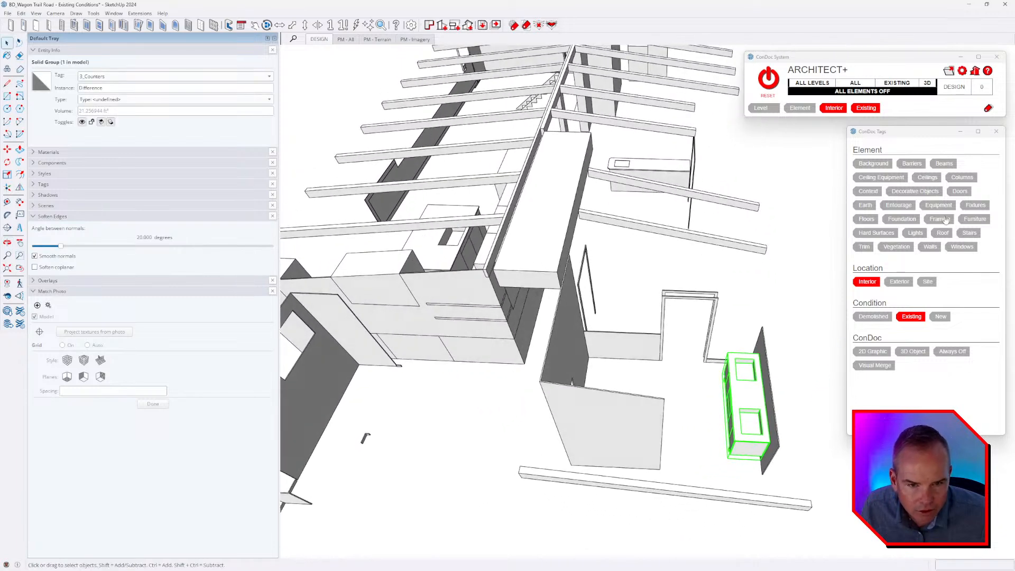
{"action": "left_click", "coordinate": [977, 208]}
{"action": "left_click", "coordinate": [780, 389]}
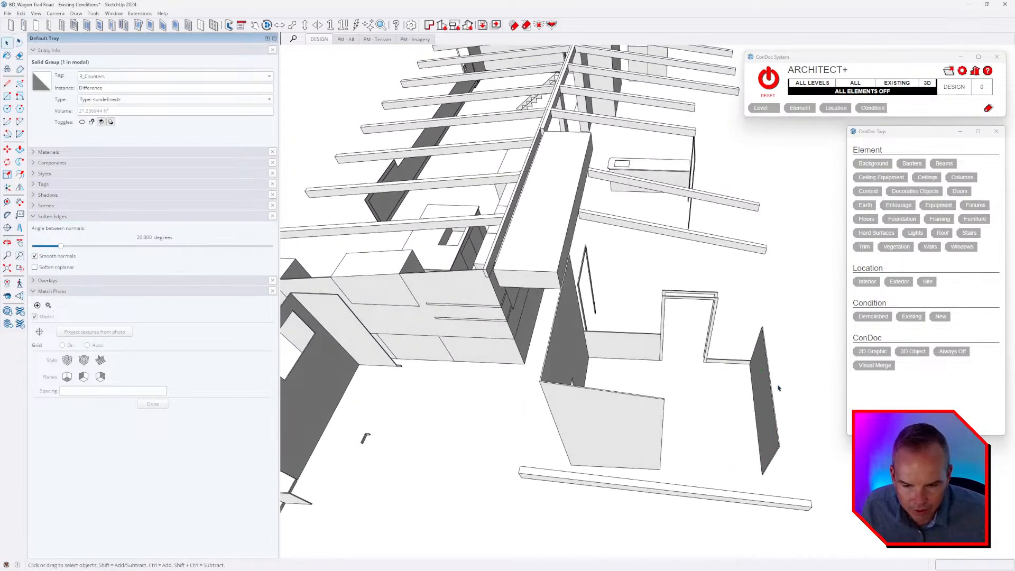
Select the backsplash panel behind the removed vanity, the bathroom wall surround and the adjacent door casings together.
{"action": "left_click", "coordinate": [766, 389]}
{"action": "scroll", "coordinate": [764, 388], "scroll_direction": "up", "scroll_amount": 3}
{"action": "middle_click_drag", "start_coordinate": [764, 388], "coordinate": [606, 376]}
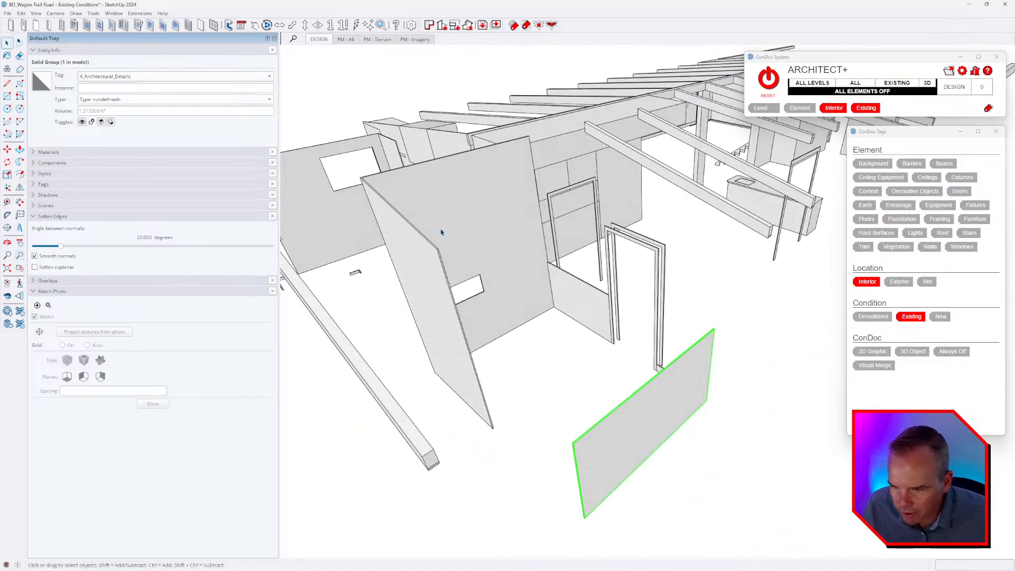
{"action": "middle_click_drag", "start_coordinate": [441, 232], "coordinate": [719, 391]}
{"action": "left_click", "coordinate": [628, 319]}
{"action": "scroll", "coordinate": [668, 389], "scroll_direction": "down", "scroll_amount": 3}
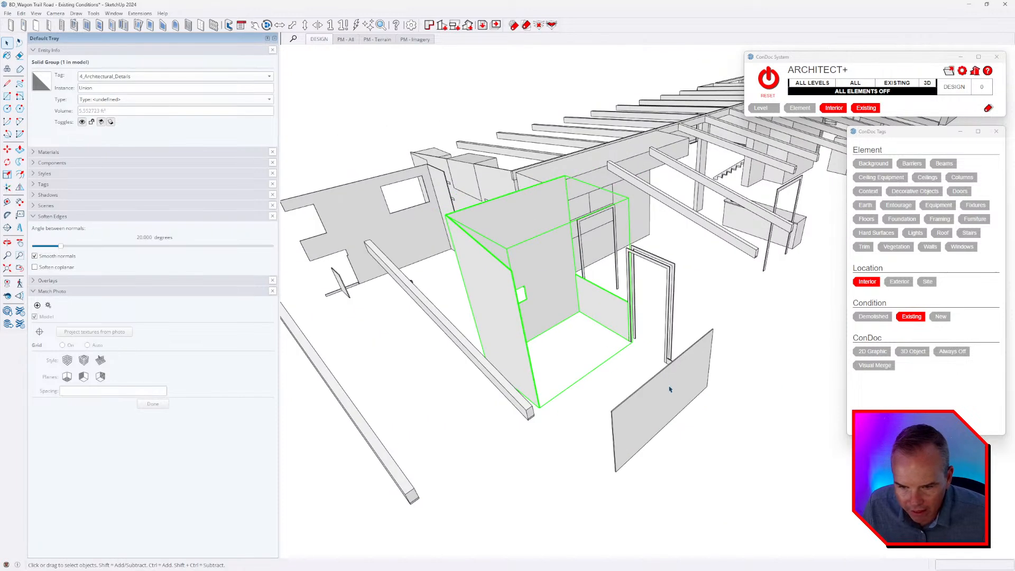
{"action": "left_click", "coordinate": [668, 390], "text": "shift"}
{"action": "middle_click_drag", "start_coordinate": [653, 381], "coordinate": [652, 429]}
{"action": "left_click", "coordinate": [618, 297], "text": "shift"}
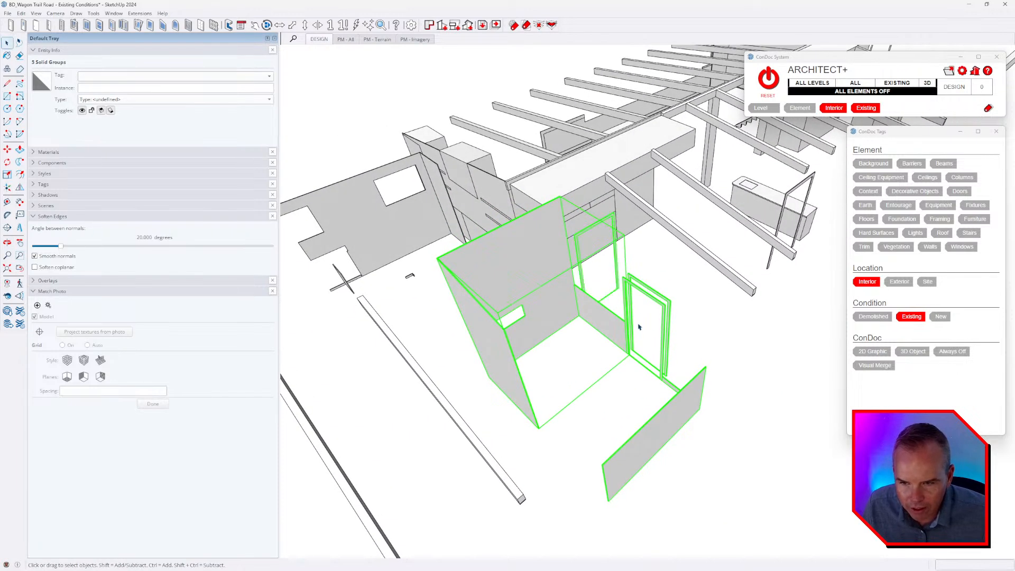
Add the freestanding door casing near the sink counter and the large room's baseboard and door casing to the selection.
{"action": "scroll", "coordinate": [639, 328], "scroll_direction": "down", "scroll_amount": 2}
{"action": "middle_click_drag", "start_coordinate": [634, 328], "coordinate": [455, 346]}
{"action": "scroll", "coordinate": [667, 326], "scroll_direction": "up", "scroll_amount": 3}
{"action": "left_click", "coordinate": [663, 325], "text": "shift"}
{"action": "scroll", "coordinate": [670, 337], "scroll_direction": "down", "scroll_amount": 3}
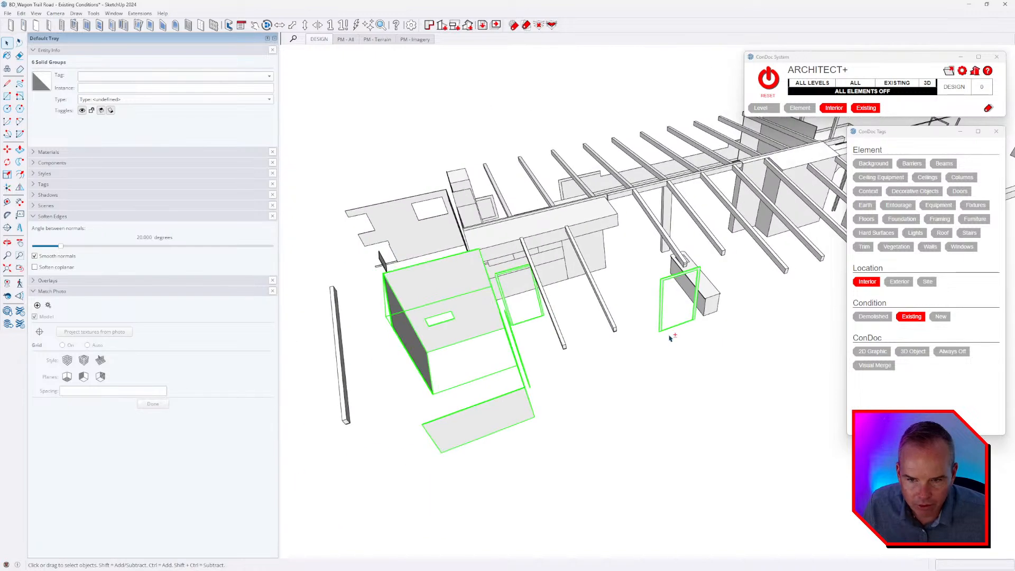
{"action": "middle_click_drag", "start_coordinate": [670, 338], "coordinate": [587, 362]}
{"action": "middle_click_drag", "start_coordinate": [668, 365], "coordinate": [555, 381]}
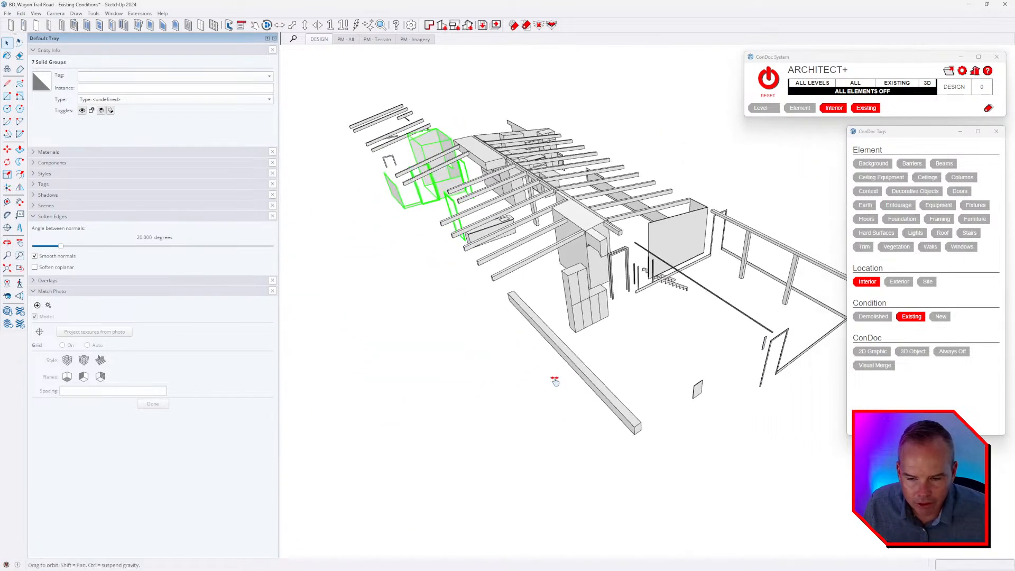
{"action": "scroll", "coordinate": [555, 381], "scroll_direction": "up", "scroll_amount": 2}
{"action": "middle_click_drag", "start_coordinate": [616, 375], "coordinate": [510, 381]}
{"action": "scroll", "coordinate": [705, 356], "scroll_direction": "up", "scroll_amount": 2}
{"action": "left_click_drag", "start_coordinate": [642, 411], "coordinate": [643, 410], "text": "shift"}
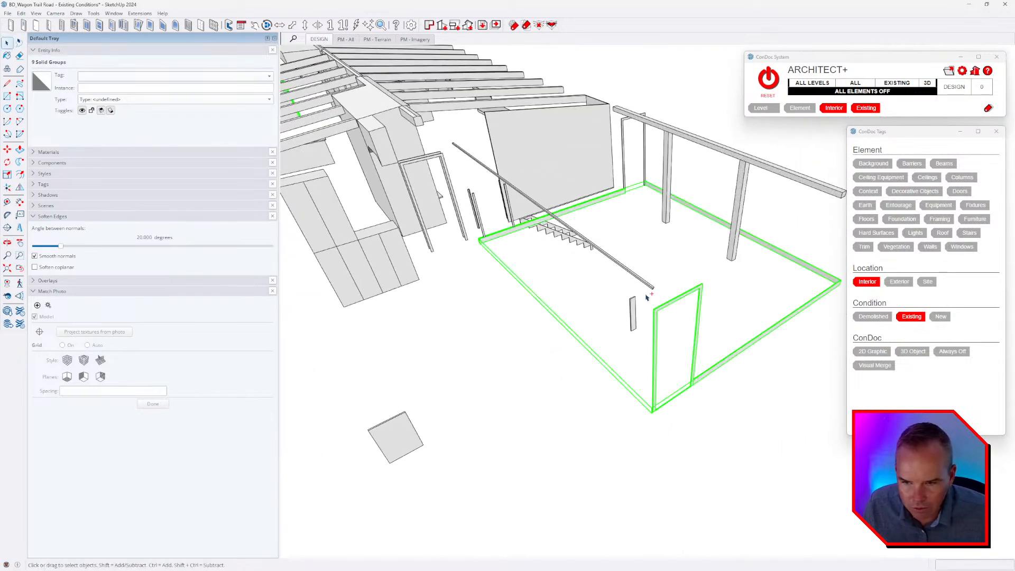
Add the long rail and the remaining casing pieces near the stair stringers to the selection, and assign them the Trim element tag.
{"action": "scroll", "coordinate": [467, 217], "scroll_direction": "up", "scroll_amount": 3}
{"action": "left_click_drag", "start_coordinate": [493, 227], "coordinate": [458, 252], "text": "shift"}
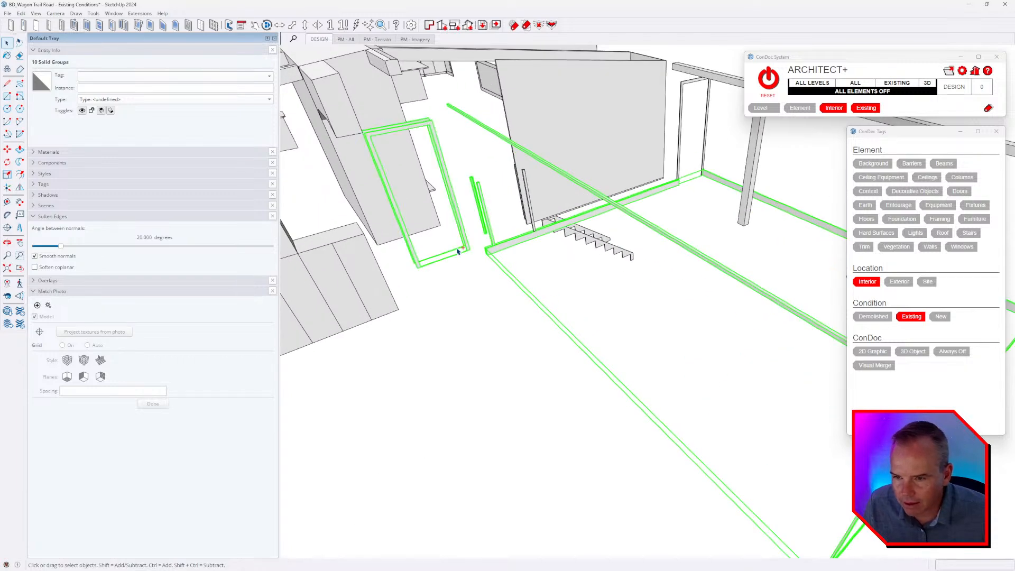
{"action": "middle_click_drag", "start_coordinate": [532, 231], "coordinate": [663, 309]}
{"action": "scroll", "coordinate": [455, 254], "scroll_direction": "up", "scroll_amount": 2}
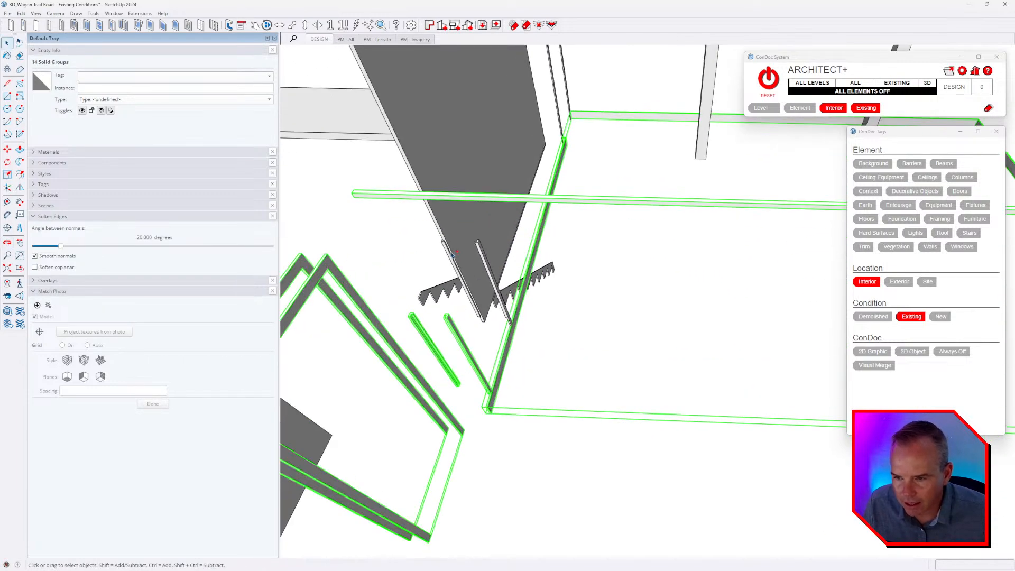
{"action": "scroll", "coordinate": [711, 332], "scroll_direction": "down", "scroll_amount": 3}
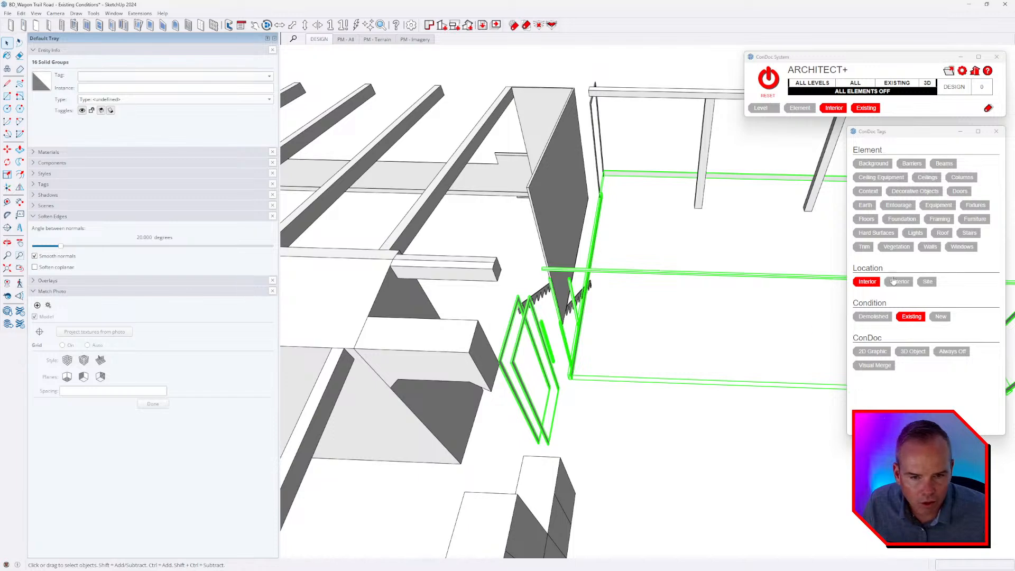
{"action": "left_click", "coordinate": [865, 250]}
{"action": "scroll", "coordinate": [695, 274], "scroll_direction": "down", "scroll_amount": 3}
{"action": "left_click", "coordinate": [696, 275]}
Select the two large wall panels meeting at the corner above the stair stringers and assign them the Trim element tag.
{"action": "scroll", "coordinate": [661, 286], "scroll_direction": "down", "scroll_amount": 2}
{"action": "middle_click_drag", "start_coordinate": [662, 286], "coordinate": [763, 302]}
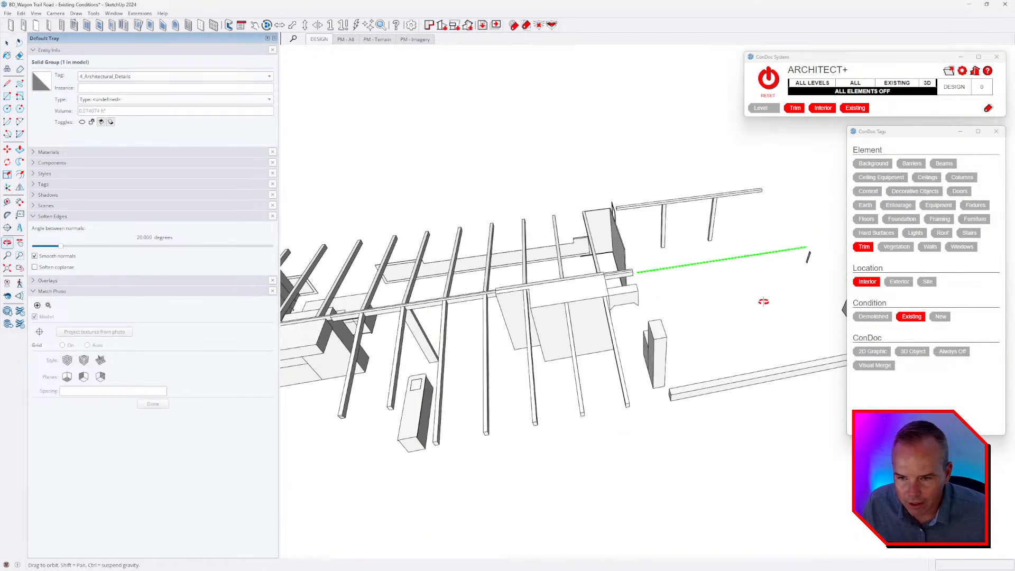
{"action": "scroll", "coordinate": [636, 231], "scroll_direction": "up", "scroll_amount": 3}
{"action": "key", "text": "space"}
{"action": "left_click", "coordinate": [566, 226]}
{"action": "scroll", "coordinate": [564, 221], "scroll_direction": "up", "scroll_amount": 2}
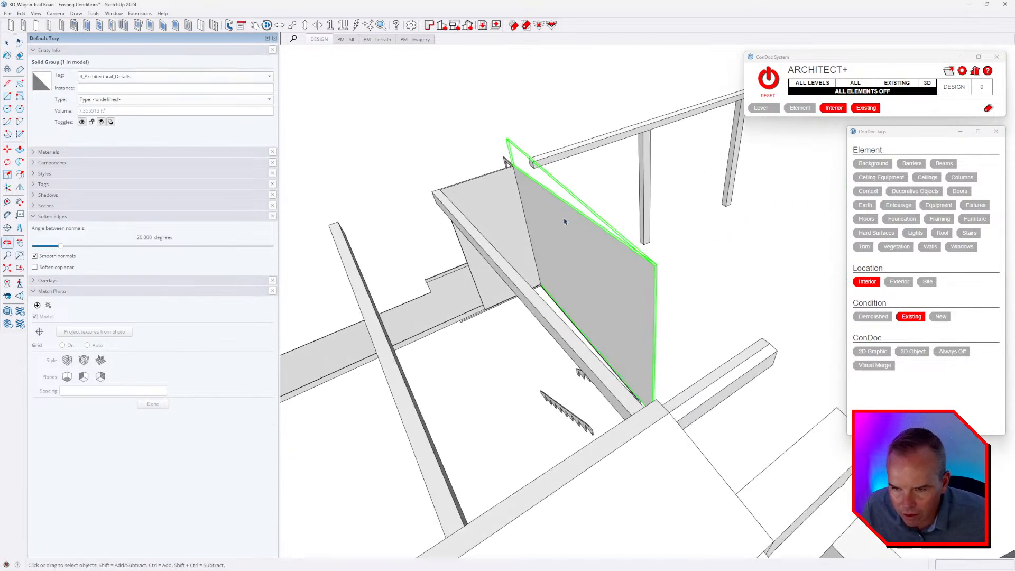
{"action": "scroll", "coordinate": [565, 221], "scroll_direction": "up", "scroll_amount": 1}
{"action": "left_click", "coordinate": [485, 199]}
{"action": "left_click", "coordinate": [573, 227], "text": "shift"}
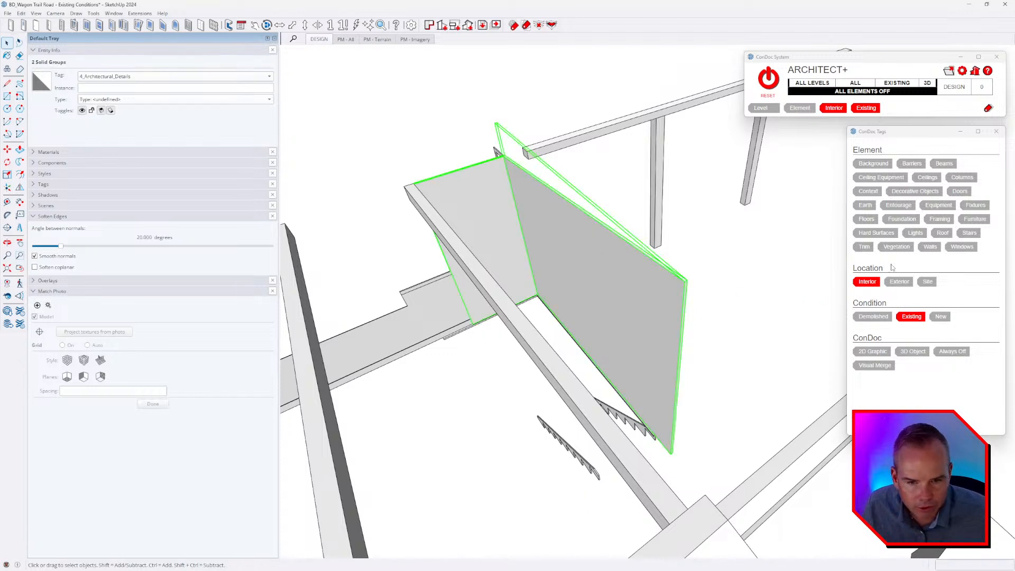
{"action": "left_click", "coordinate": [864, 250]}
{"action": "left_click", "coordinate": [731, 263]}
Select the tall narrow frame standing beyond the roof beams near the stair stringers.
{"action": "scroll", "coordinate": [580, 258], "scroll_direction": "down", "scroll_amount": 4}
{"action": "middle_click_drag", "start_coordinate": [580, 257], "coordinate": [592, 236]}
{"action": "left_click", "coordinate": [527, 241]}
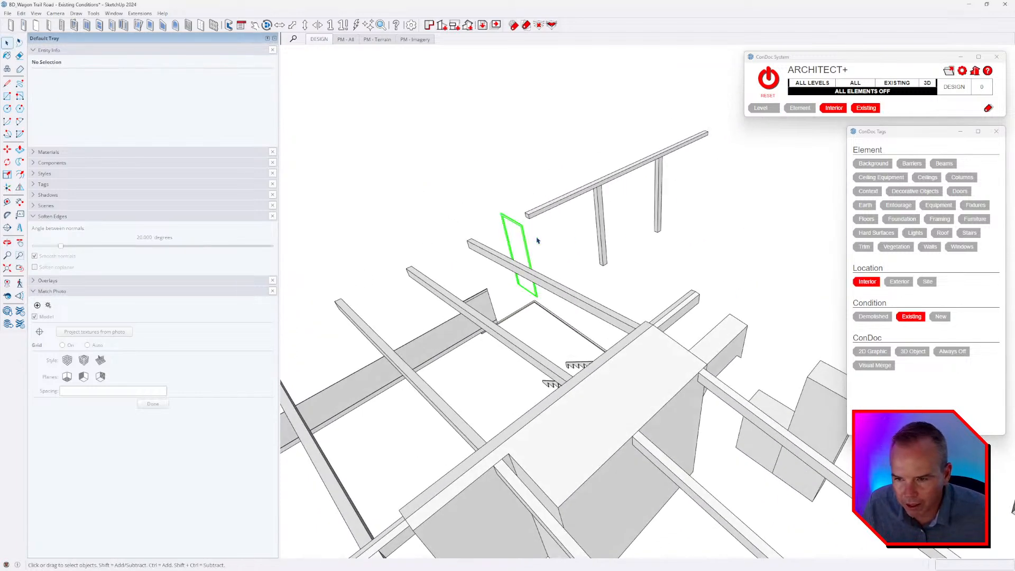
{"action": "left_click", "coordinate": [522, 290]}
{"action": "scroll", "coordinate": [507, 301], "scroll_direction": "up", "scroll_amount": 10}
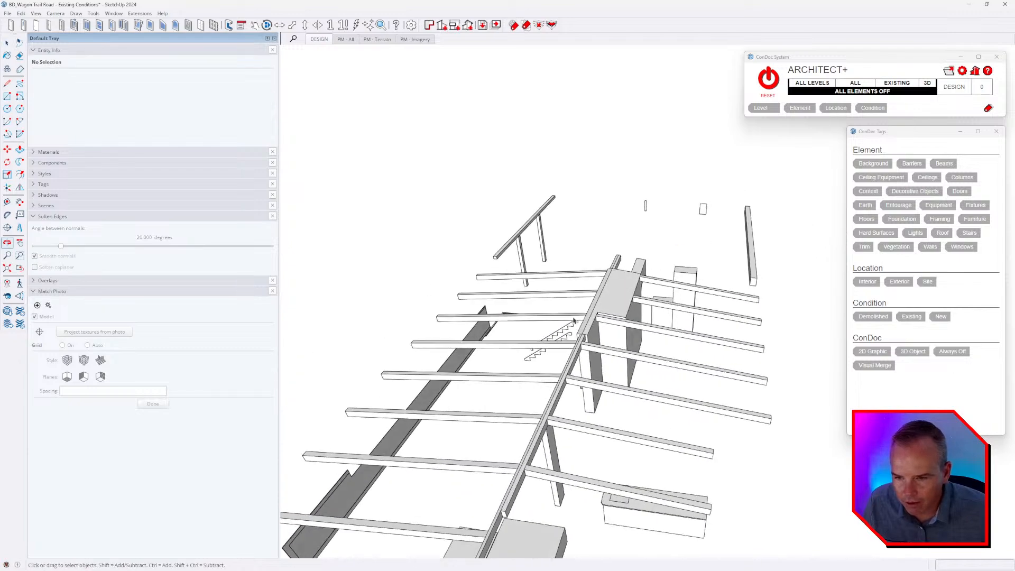
Select the long low wall panel, the trim by the stair and the small upright panel with its floor-level piece, and tag them Trim.
{"action": "left_click_drag", "start_coordinate": [477, 317], "coordinate": [475, 315], "text": "shift"}
{"action": "scroll", "coordinate": [478, 319], "scroll_direction": "down", "scroll_amount": 4}
{"action": "mouse_move", "coordinate": [496, 324]}
{"action": "middle_mouse_down"}
{"action": "mouse_move", "coordinate": [492, 335]}
{"action": "mouse_move", "coordinate": [512, 336]}
{"action": "middle_mouse_up"}
{"action": "left_click", "coordinate": [469, 344], "text": "shift"}
{"action": "scroll", "coordinate": [561, 281], "scroll_direction": "down", "scroll_amount": 5}
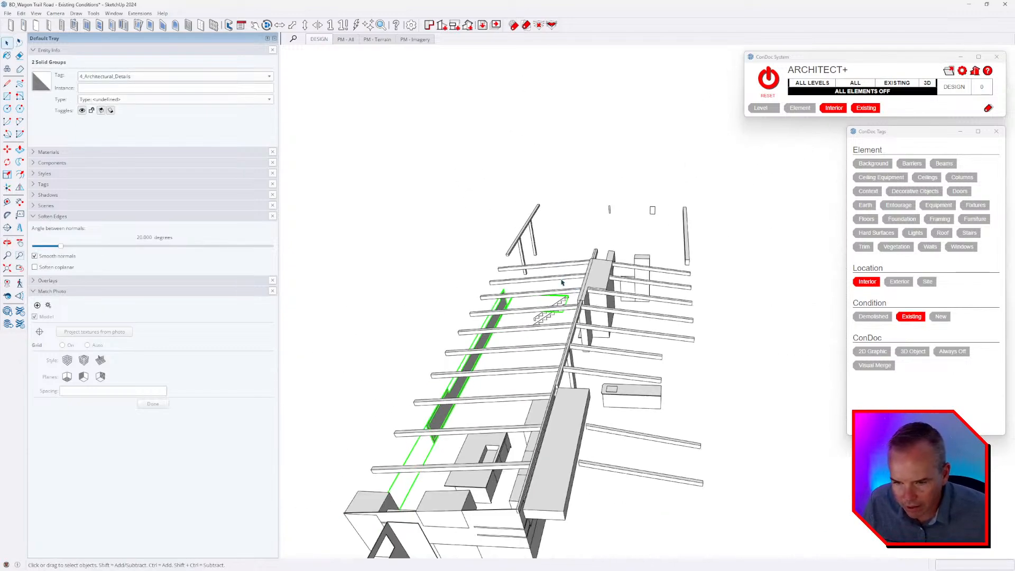
{"action": "middle_click_drag", "start_coordinate": [562, 281], "coordinate": [430, 291]}
{"action": "middle_click_drag", "start_coordinate": [550, 341], "coordinate": [683, 365]}
{"action": "scroll", "coordinate": [510, 383], "scroll_direction": "up", "scroll_amount": 3}
{"action": "scroll", "coordinate": [511, 382], "scroll_direction": "up", "scroll_amount": 2}
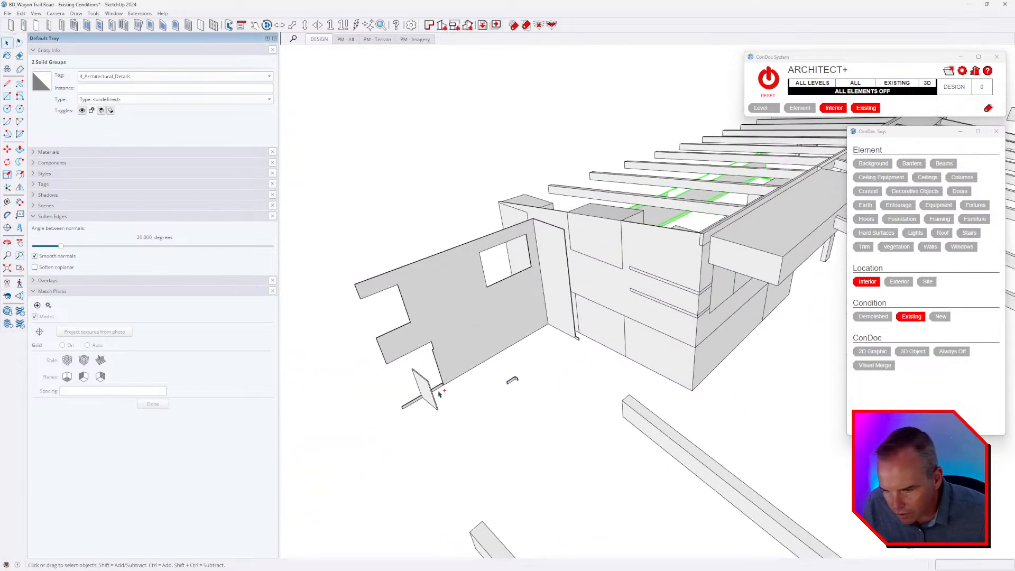
{"action": "left_click", "coordinate": [864, 246]}
Select all the kitchen cabinets, open shelves, countertops and the island, and assign them the Fixtures element tag.
{"action": "middle_click_drag", "start_coordinate": [661, 401], "coordinate": [534, 240]}
{"action": "left_click", "coordinate": [479, 363]}
{"action": "scroll", "coordinate": [470, 251], "scroll_direction": "up", "scroll_amount": 3}
{"action": "middle_click_drag", "start_coordinate": [465, 249], "coordinate": [593, 333]}
{"action": "left_click", "coordinate": [443, 250]}
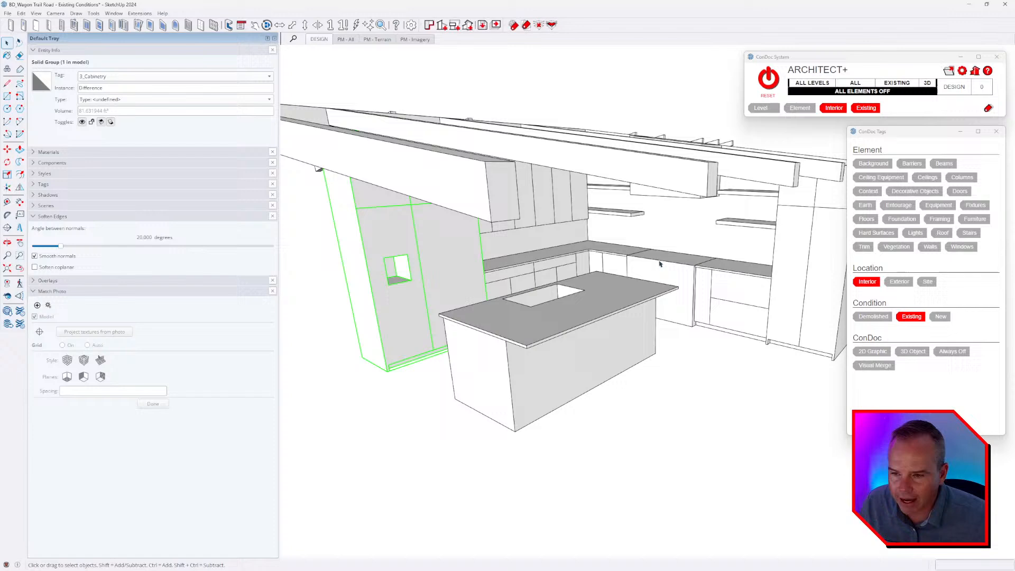
{"action": "mouse_move", "coordinate": [657, 260]}
{"action": "middle_mouse_down"}
{"action": "mouse_move", "coordinate": [503, 267]}
{"action": "mouse_move", "coordinate": [532, 270]}
{"action": "middle_mouse_up"}
{"action": "scroll", "coordinate": [527, 211], "scroll_direction": "up", "scroll_amount": 3}
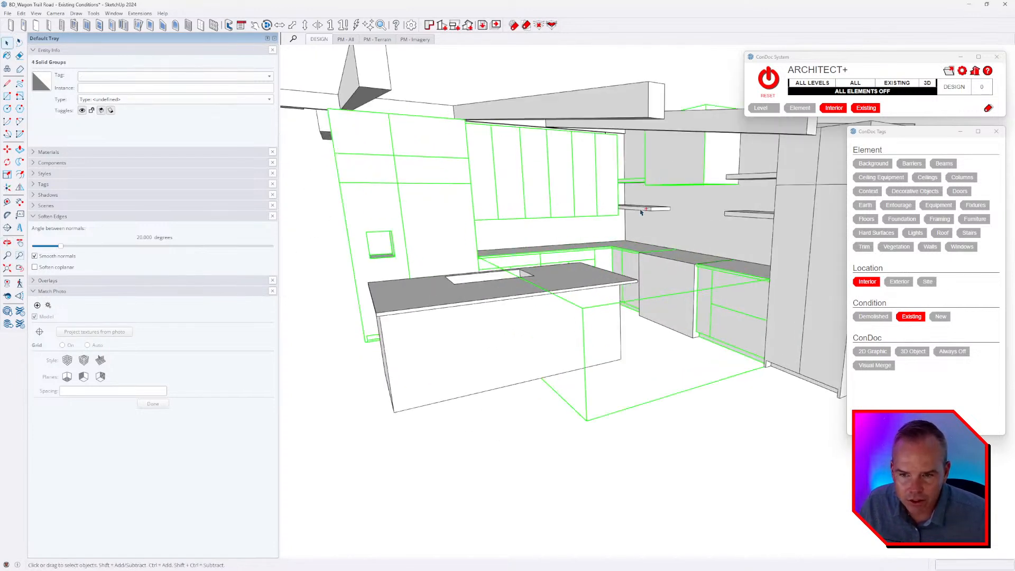
{"action": "left_click", "coordinate": [802, 231], "text": "ctrl"}
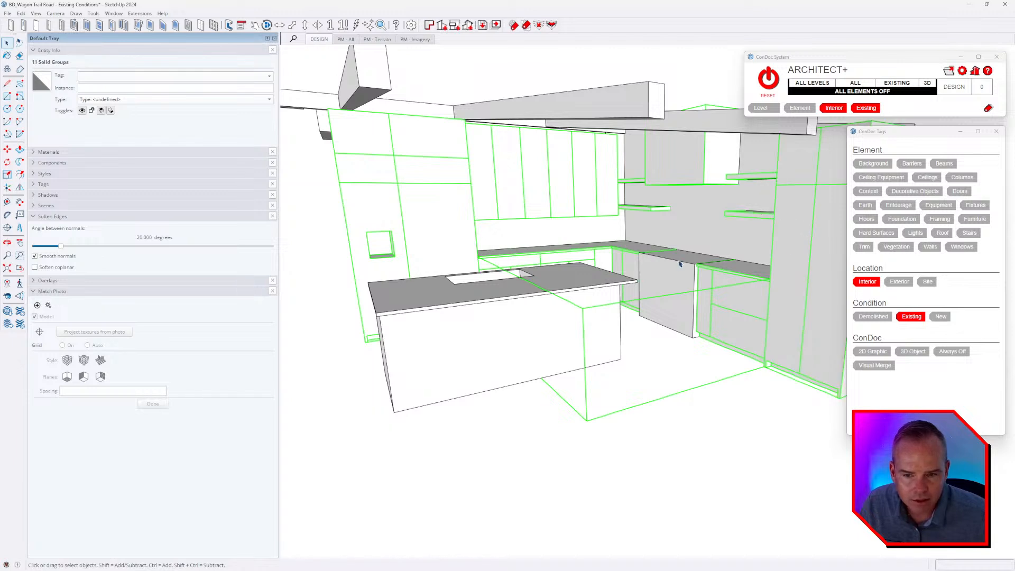
{"action": "middle_click_drag", "start_coordinate": [679, 263], "coordinate": [679, 292]}
{"action": "left_click", "coordinate": [586, 341], "text": "ctrl"}
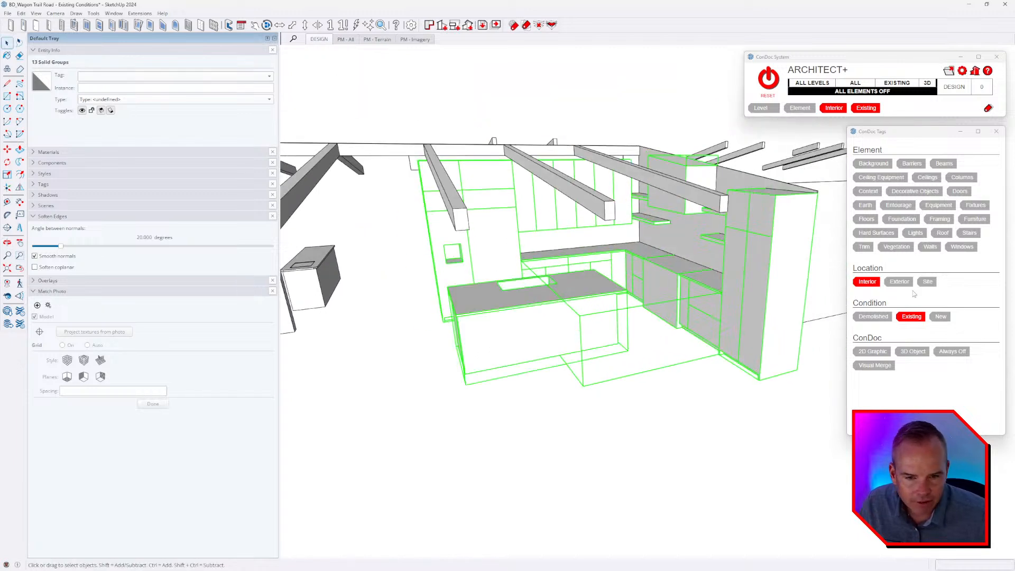
{"action": "left_click", "coordinate": [973, 206]}
{"action": "left_click", "coordinate": [612, 354]}
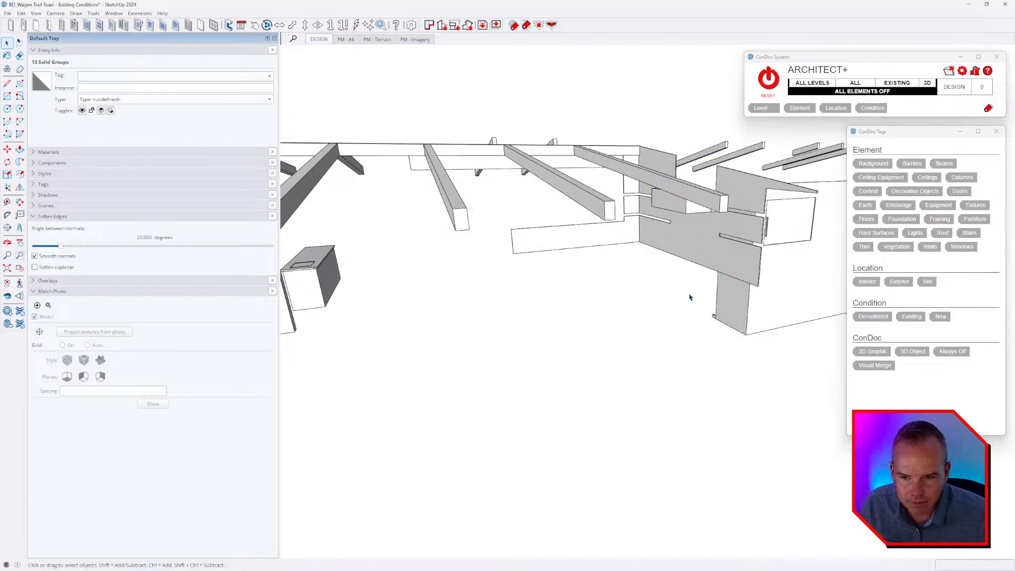
Select the notched kitchen backsplash panel and assign it the Trim element tag.
{"action": "middle_click_drag", "start_coordinate": [688, 294], "coordinate": [603, 367]}
{"action": "left_click", "coordinate": [669, 259]}
{"action": "middle_click_drag", "start_coordinate": [669, 262], "coordinate": [667, 165]}
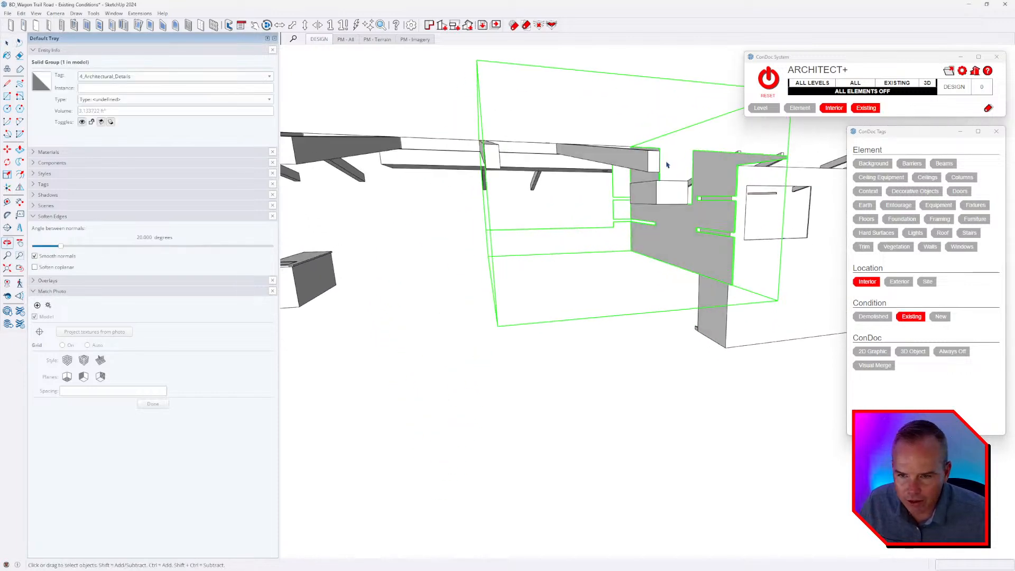
{"action": "middle_click_drag", "start_coordinate": [807, 220], "coordinate": [715, 154]}
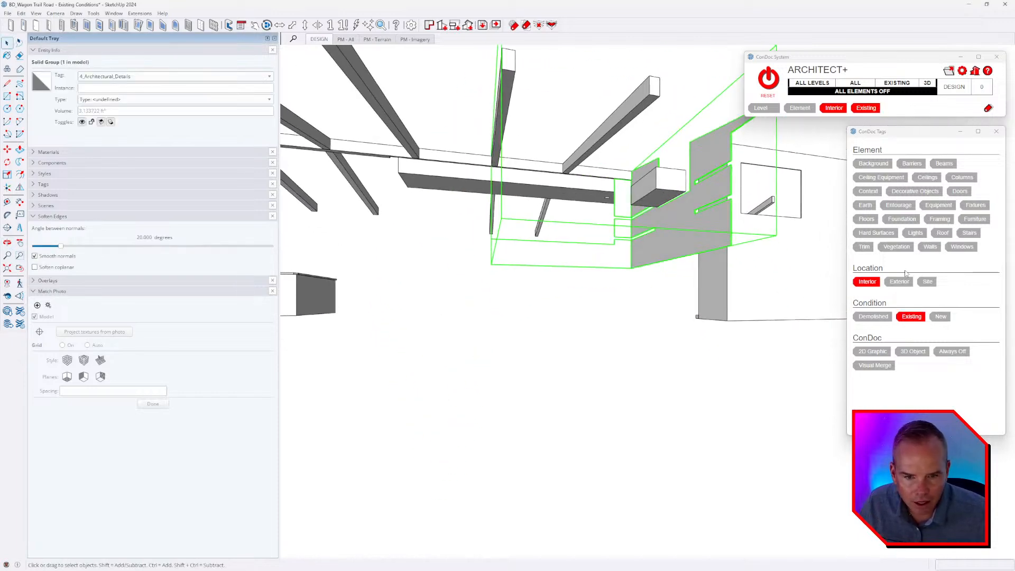
{"action": "left_click", "coordinate": [864, 248]}
Select the box-shaped kitchen appliance beneath the roof beams and assign it the Fixtures element tag.
{"action": "left_click", "coordinate": [663, 193]}
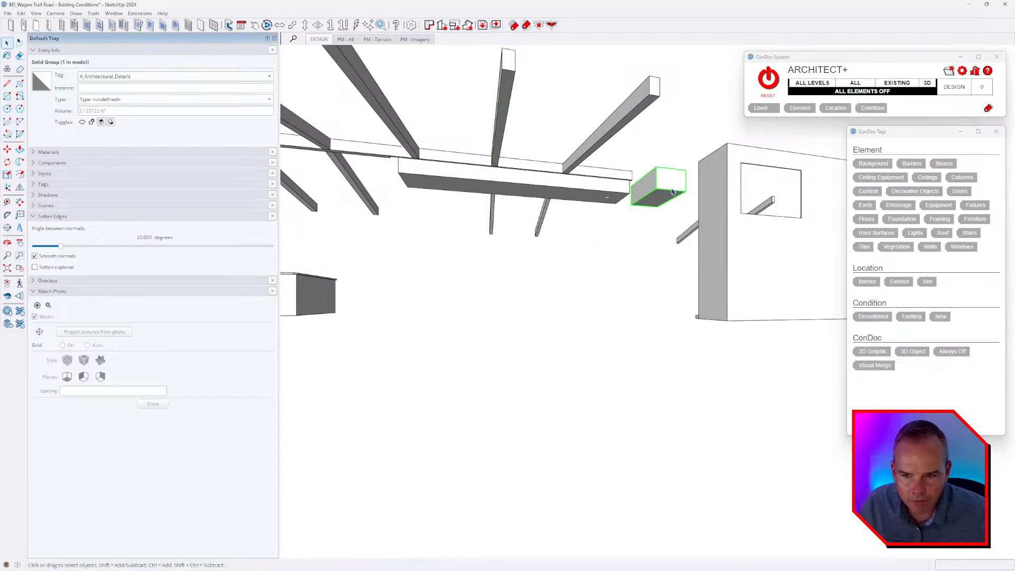
{"action": "left_click", "coordinate": [975, 206]}
{"action": "left_click", "coordinate": [602, 193]}
Select the kitchen wall panel with the cut-out openings and assign it the Trim element tag.
{"action": "middle_click_drag", "start_coordinate": [637, 238], "coordinate": [577, 288]}
{"action": "left_click", "coordinate": [529, 423]}
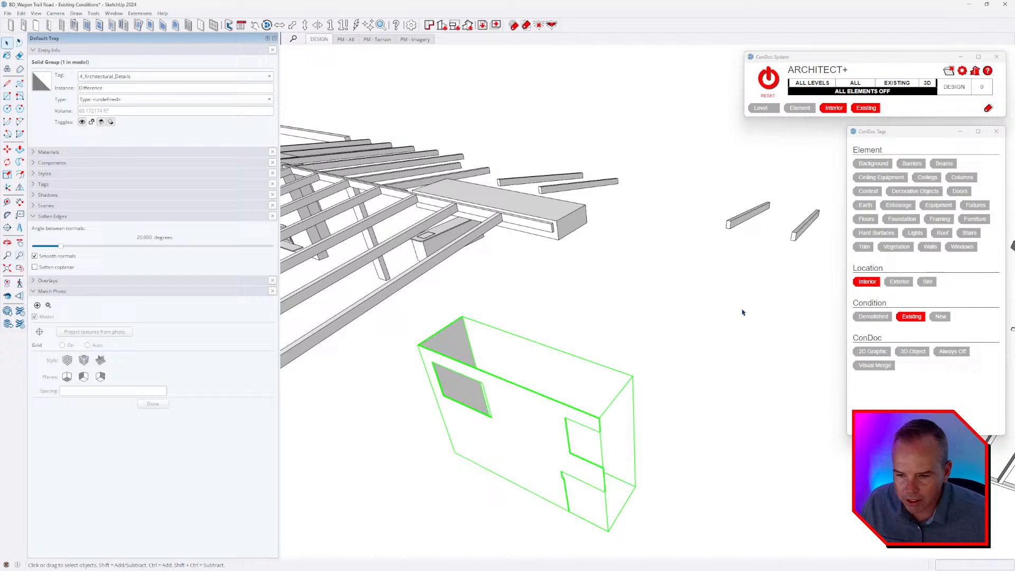
{"action": "left_click", "coordinate": [867, 249]}
Select the long dropped soffit below the ridge at the kitchen end and assign it the Ceilings element tag.
{"action": "scroll", "coordinate": [643, 280], "scroll_direction": "down", "scroll_amount": 5}
{"action": "middle_click_drag", "start_coordinate": [646, 289], "coordinate": [613, 351]}
{"action": "left_click", "coordinate": [631, 211]}
{"action": "middle_click_drag", "start_coordinate": [636, 214], "coordinate": [521, 177]}
{"action": "left_click", "coordinate": [560, 198]}
{"action": "scroll", "coordinate": [562, 200], "scroll_direction": "up", "scroll_amount": 4}
{"action": "middle_click_drag", "start_coordinate": [589, 211], "coordinate": [596, 89]}
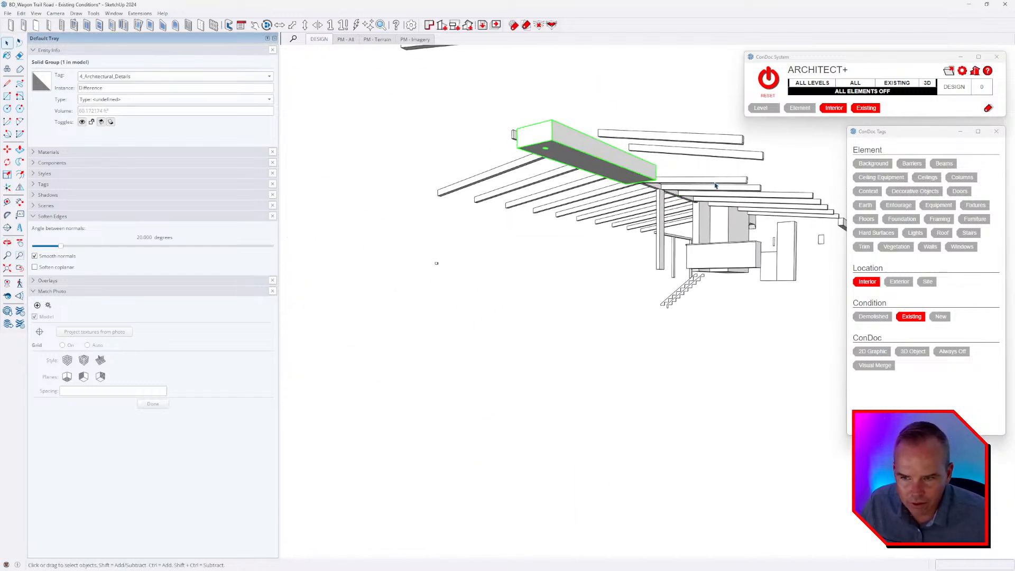
{"action": "middle_click_drag", "start_coordinate": [600, 178], "coordinate": [595, 112]}
{"action": "scroll", "coordinate": [595, 119], "scroll_direction": "up", "scroll_amount": 3}
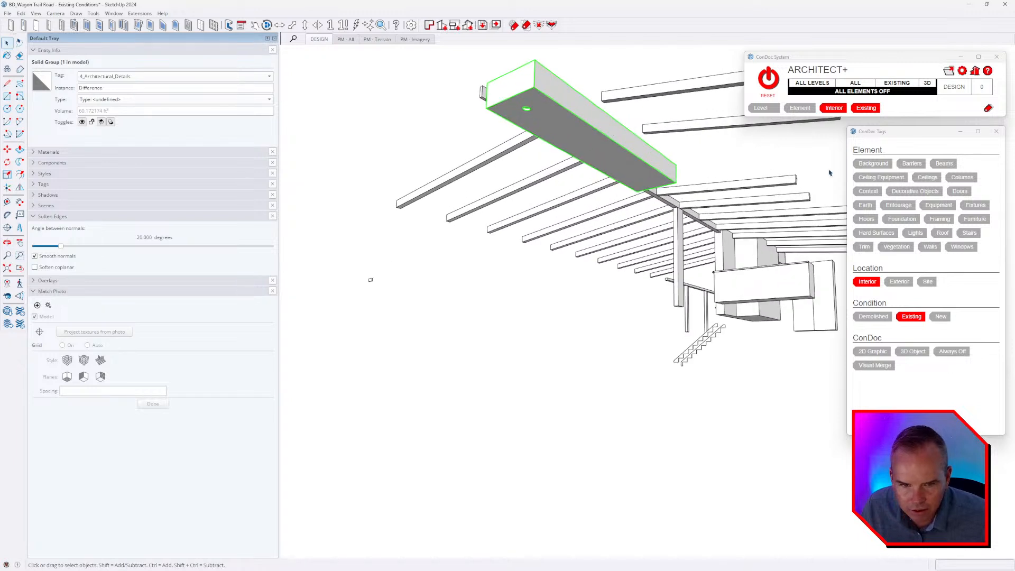
{"action": "left_click", "coordinate": [930, 182]}
{"action": "left_click", "coordinate": [580, 347]}
Select the freestanding counter box with the sink opening and assign it the Fixtures element tag.
{"action": "middle_click_drag", "start_coordinate": [580, 347], "coordinate": [608, 386]}
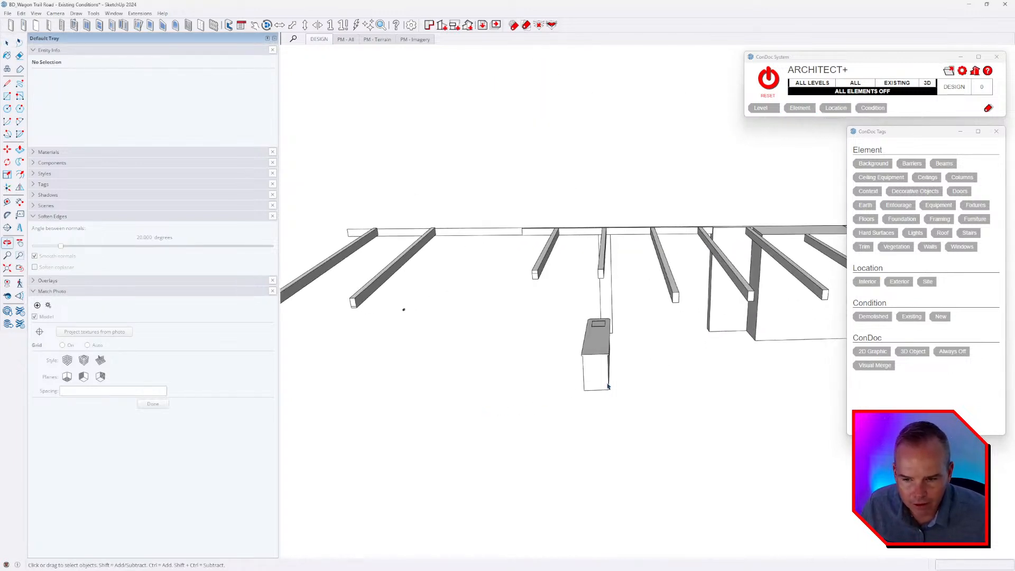
{"action": "left_click", "coordinate": [607, 383]}
{"action": "middle_click_drag", "start_coordinate": [719, 374], "coordinate": [556, 343]}
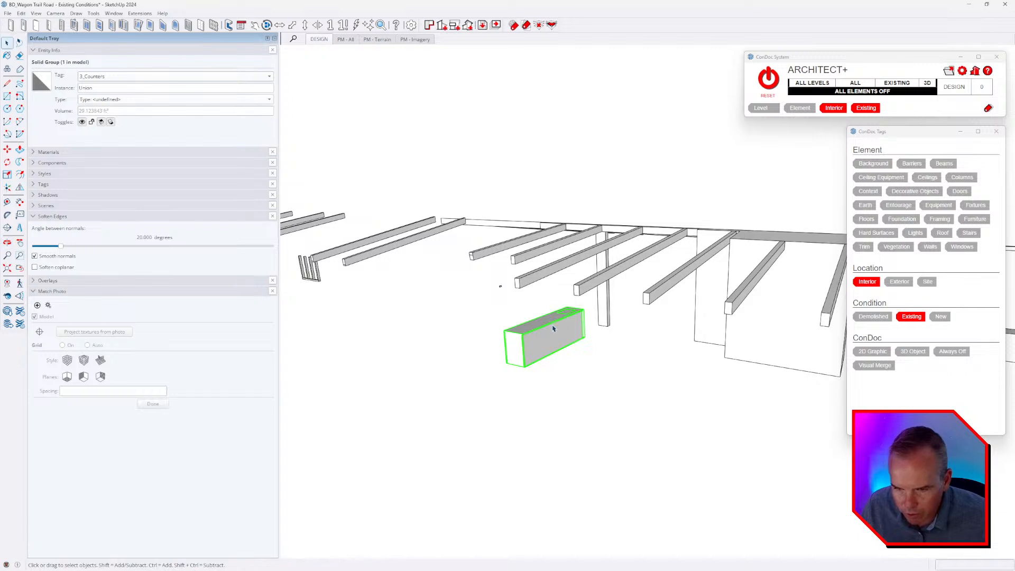
{"action": "left_click", "coordinate": [974, 205]}
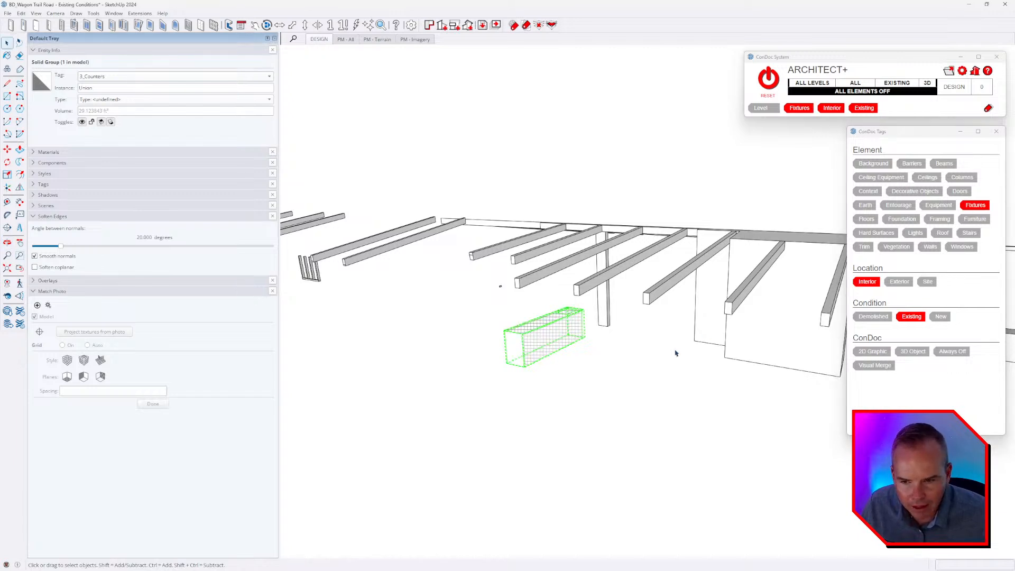
{"action": "left_click", "coordinate": [675, 354]}
{"action": "middle_click_drag", "start_coordinate": [675, 354], "coordinate": [611, 320]}
{"action": "left_click", "coordinate": [611, 320]}
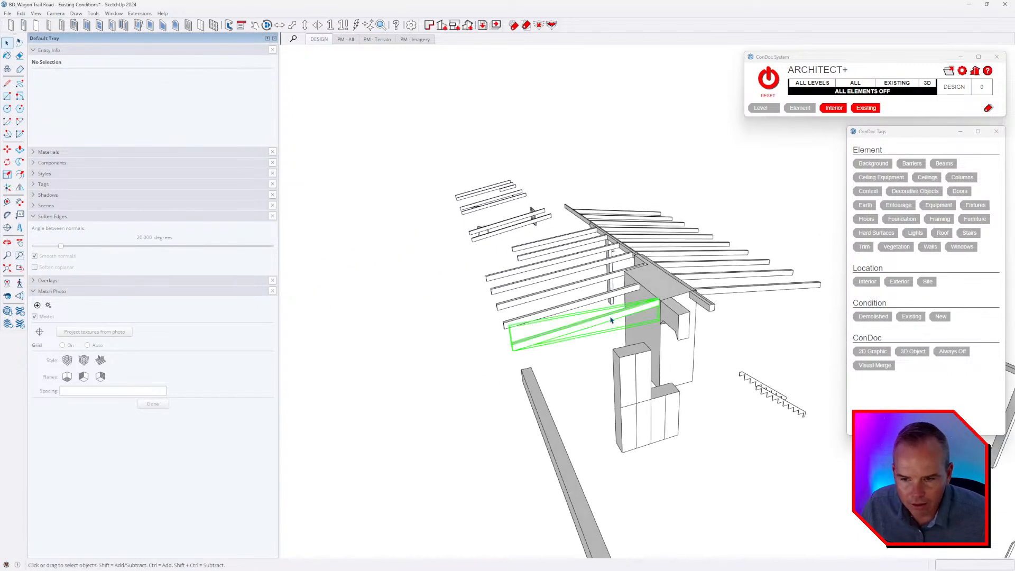
{"action": "scroll", "coordinate": [719, 301], "scroll_direction": "up", "scroll_amount": 2}
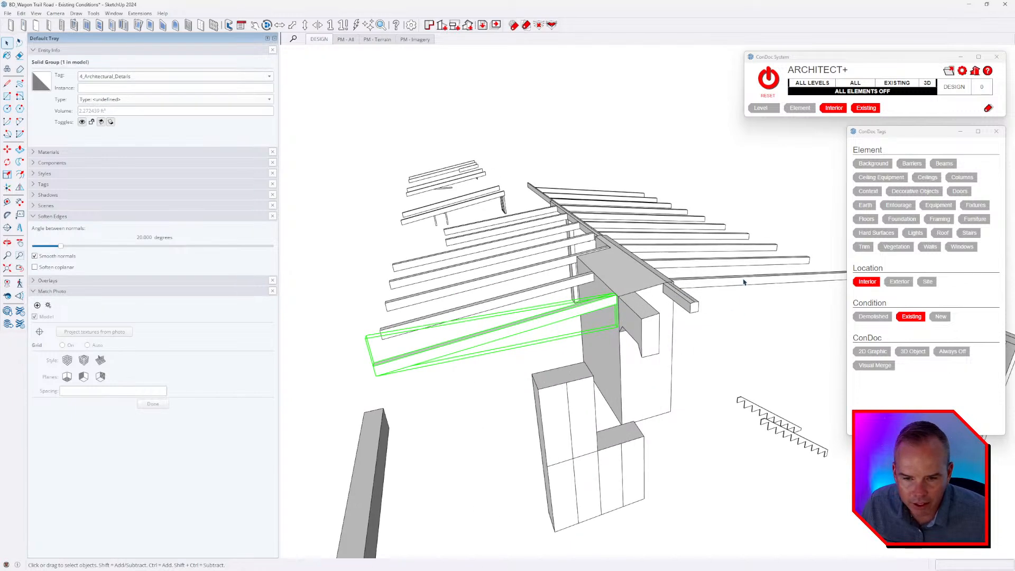
{"action": "right_click", "coordinate": [744, 280]}
{"action": "mouse_move", "coordinate": [767, 357]}
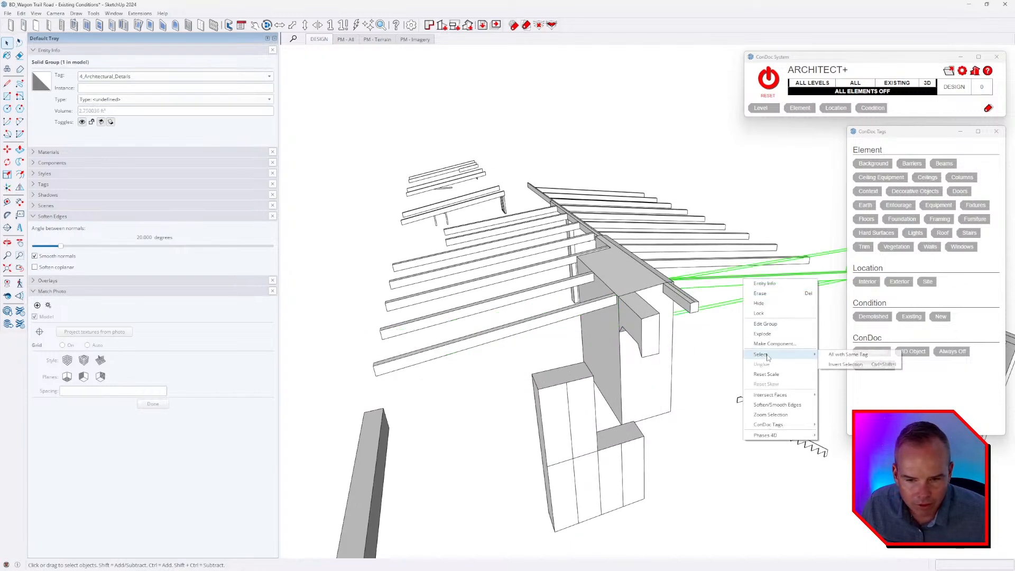
{"action": "left_click", "coordinate": [839, 357]}
{"action": "scroll", "coordinate": [623, 281], "scroll_direction": "down", "scroll_amount": 4}
Assign the Columns element tag to the two freestanding outer posts and the Stairs tag to the two sawtooth stair stringers.
{"action": "middle_click_drag", "start_coordinate": [624, 277], "coordinate": [655, 265]}
{"action": "left_click_drag", "start_coordinate": [761, 324], "coordinate": [692, 296]}
{"action": "middle_click_drag", "start_coordinate": [729, 267], "coordinate": [708, 291]}
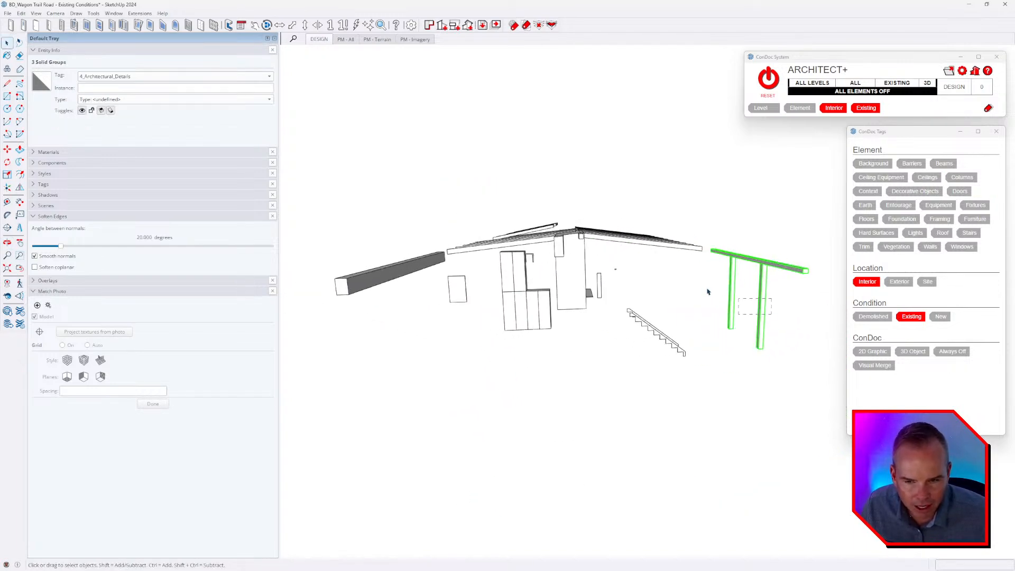
{"action": "left_click", "coordinate": [962, 178]}
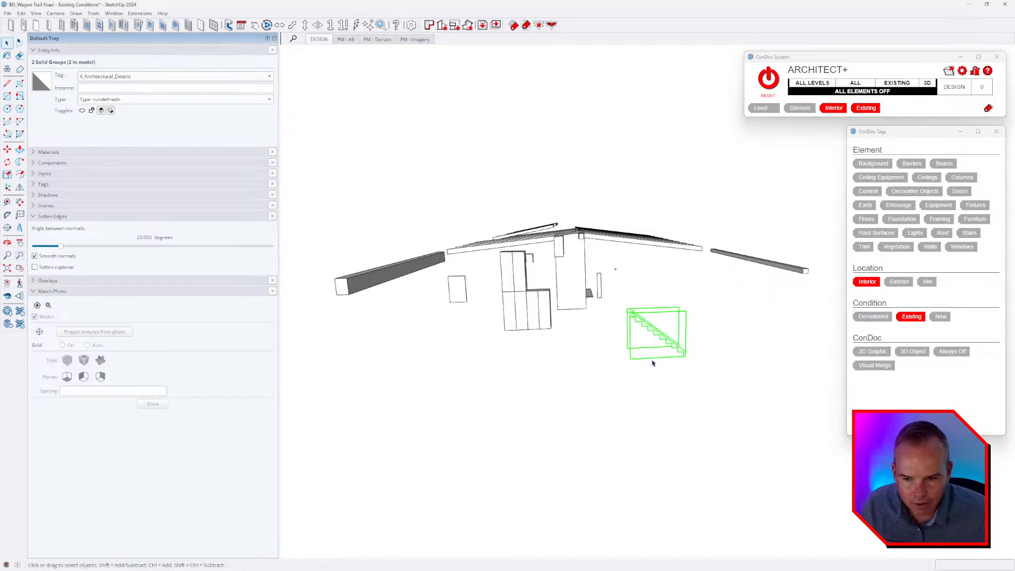
{"action": "left_click", "coordinate": [960, 233]}
{"action": "left_click", "coordinate": [707, 317]}
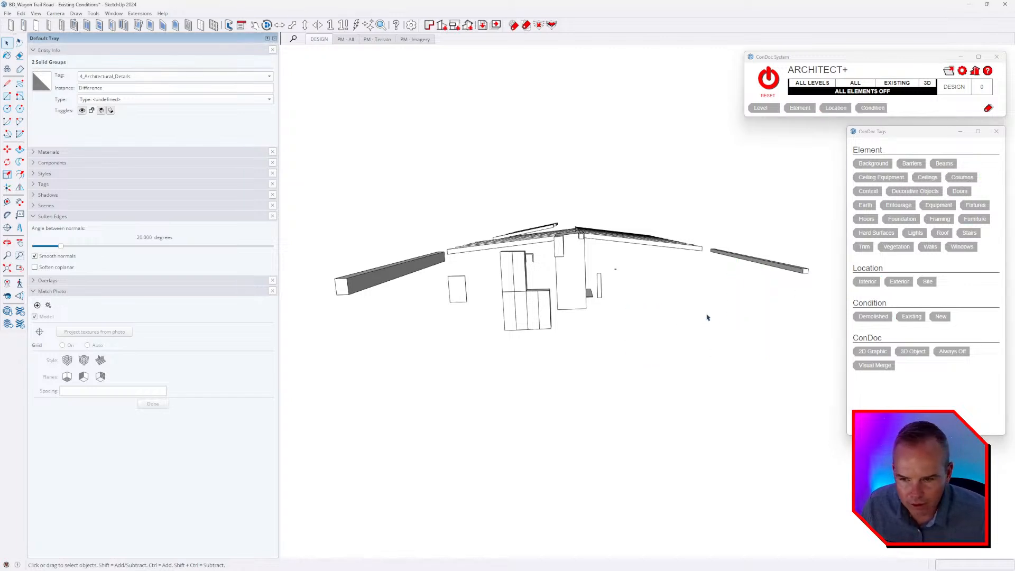
Select the tall cabinet block and its adjoining cabinet pieces and assign them the Fixtures element tag.
{"action": "middle_click_drag", "start_coordinate": [706, 317], "coordinate": [779, 294]}
{"action": "scroll", "coordinate": [617, 277], "scroll_direction": "up", "scroll_amount": 2}
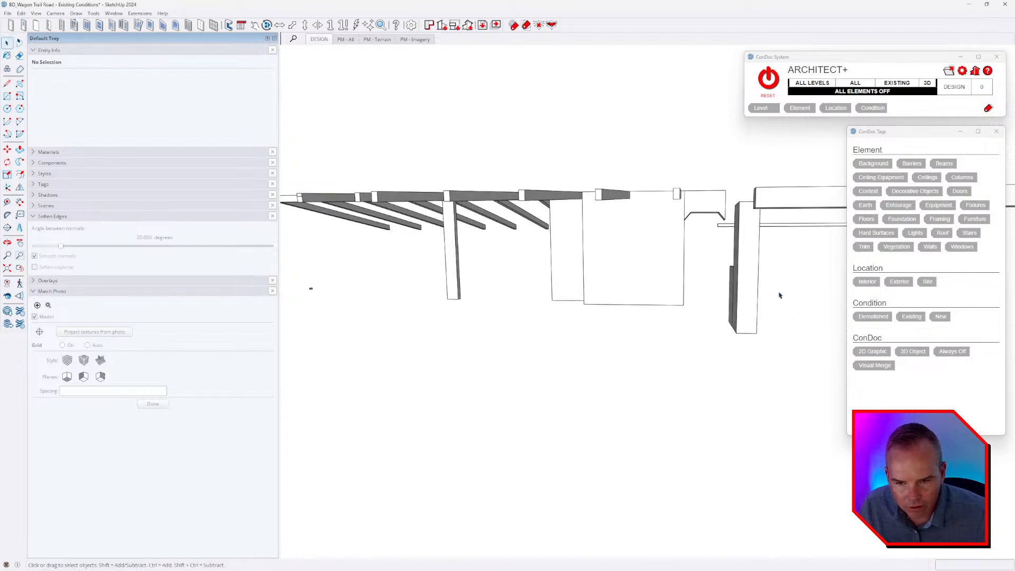
{"action": "left_click", "coordinate": [743, 296]}
{"action": "left_click", "coordinate": [962, 218]}
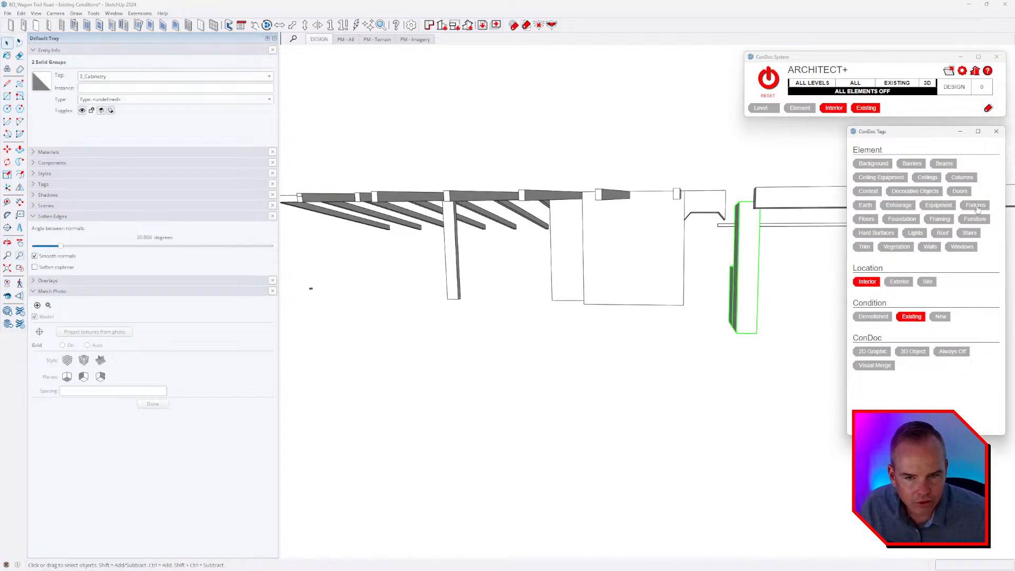
{"action": "middle_click_drag", "start_coordinate": [624, 327], "coordinate": [694, 272]}
{"action": "left_click", "coordinate": [634, 279]}
{"action": "middle_click_drag", "start_coordinate": [634, 242], "coordinate": [540, 247]}
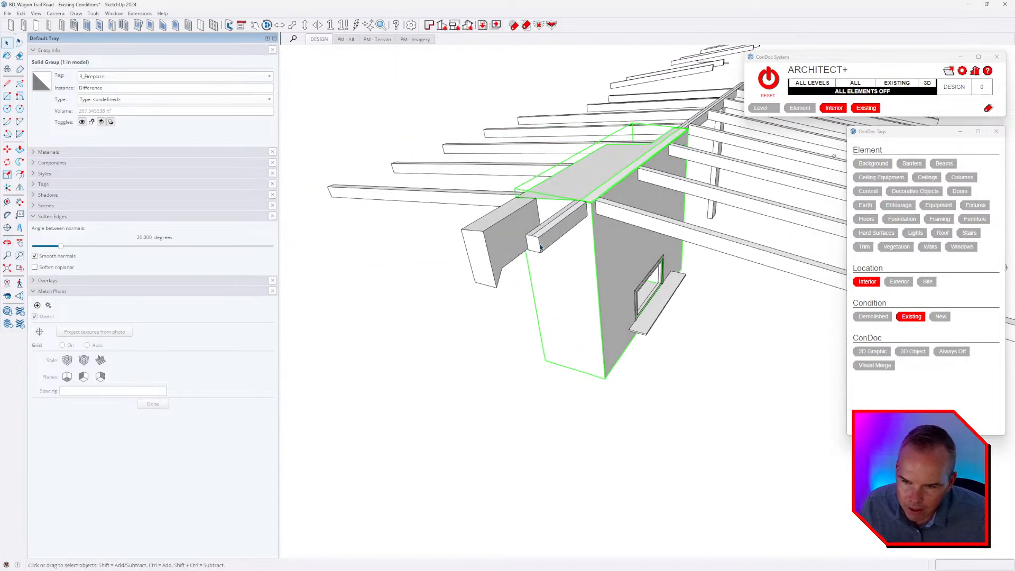
{"action": "scroll", "coordinate": [634, 280], "scroll_direction": "up", "scroll_amount": 3}
{"action": "left_click", "coordinate": [634, 280]}
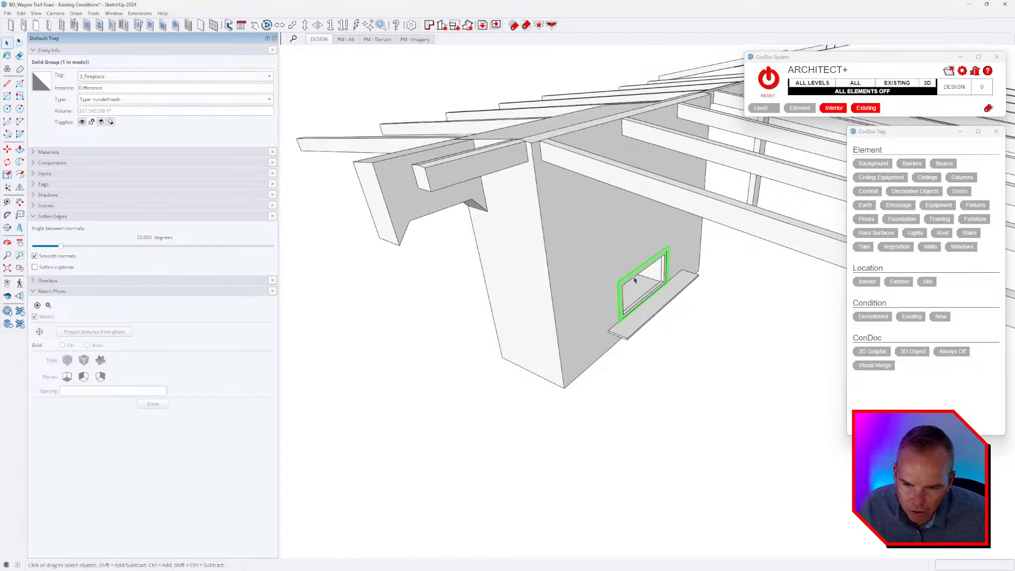
{"action": "left_click", "coordinate": [636, 308], "text": "shift"}
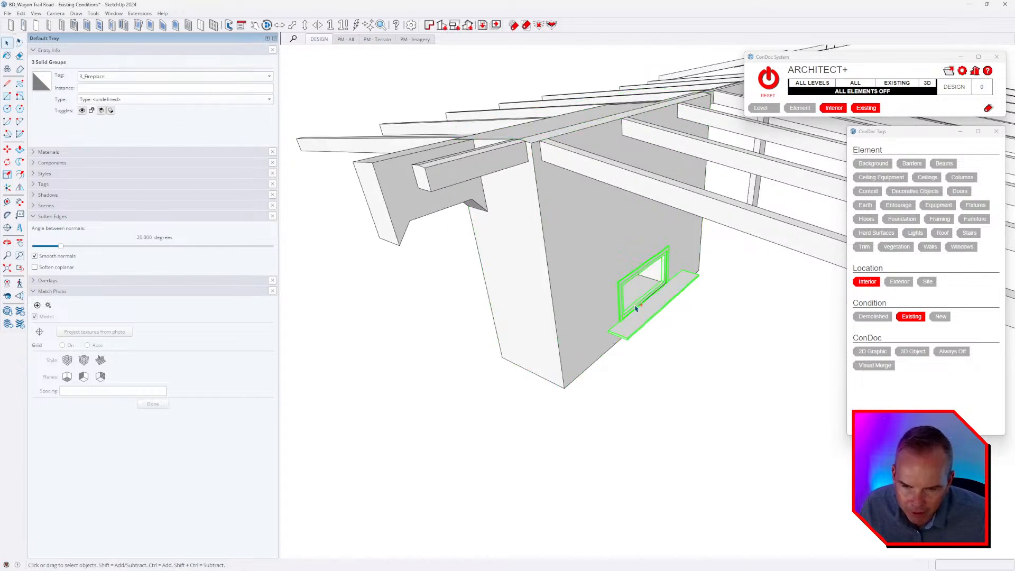
{"action": "middle_click_drag", "start_coordinate": [609, 273], "coordinate": [671, 340]}
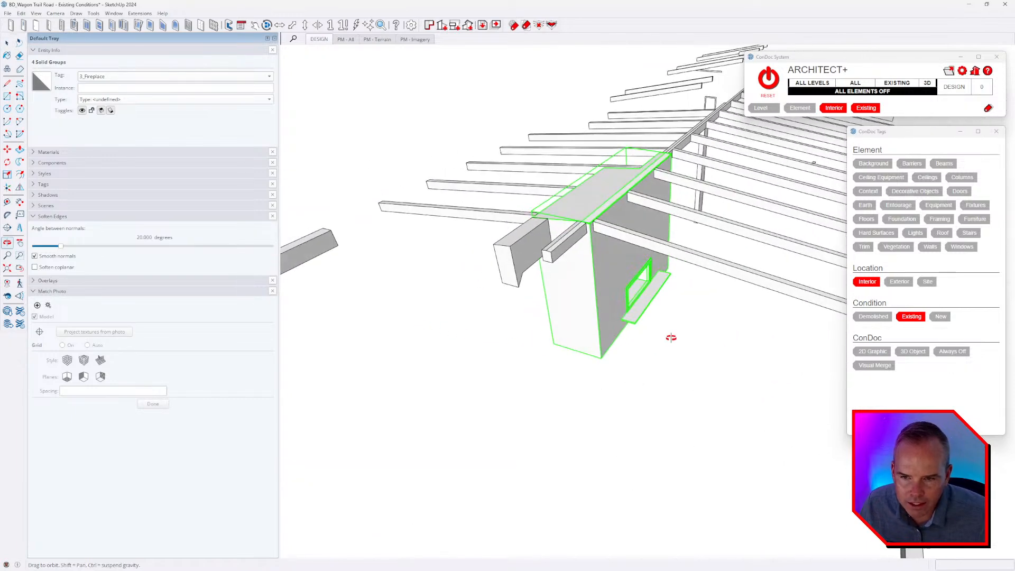
{"action": "middle_click_drag", "start_coordinate": [516, 319], "coordinate": [605, 305]}
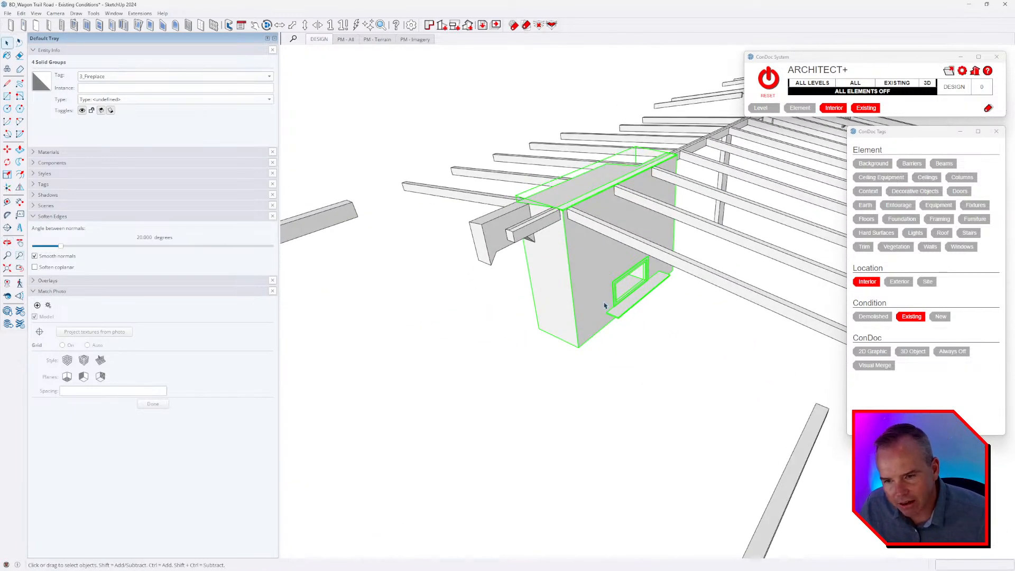
Assign the fireplace mass alone the Walls element tag, and the firebox frame and hearth slab the Equipment tag.
{"action": "left_click", "coordinate": [588, 252]}
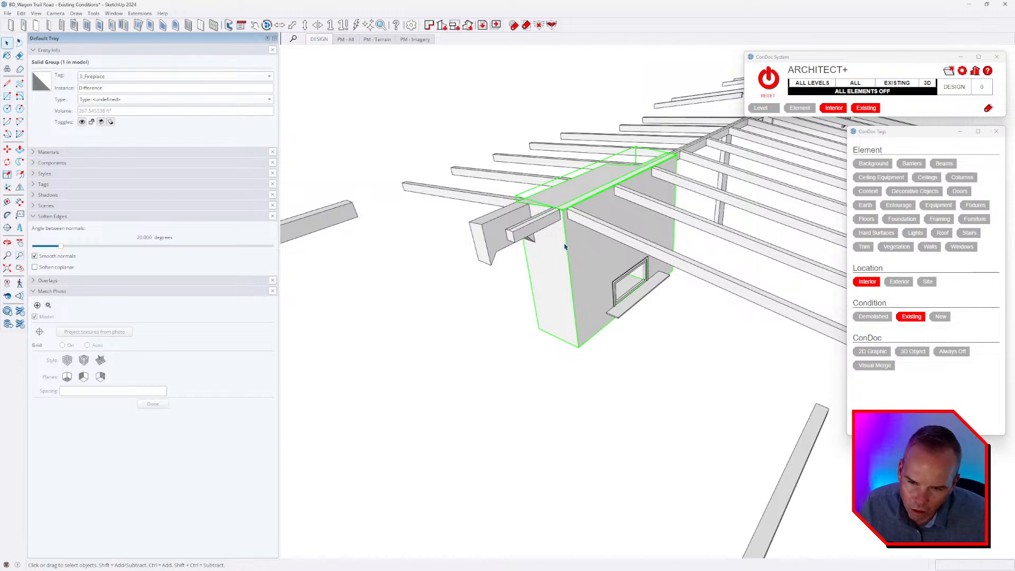
{"action": "left_click", "coordinate": [933, 253]}
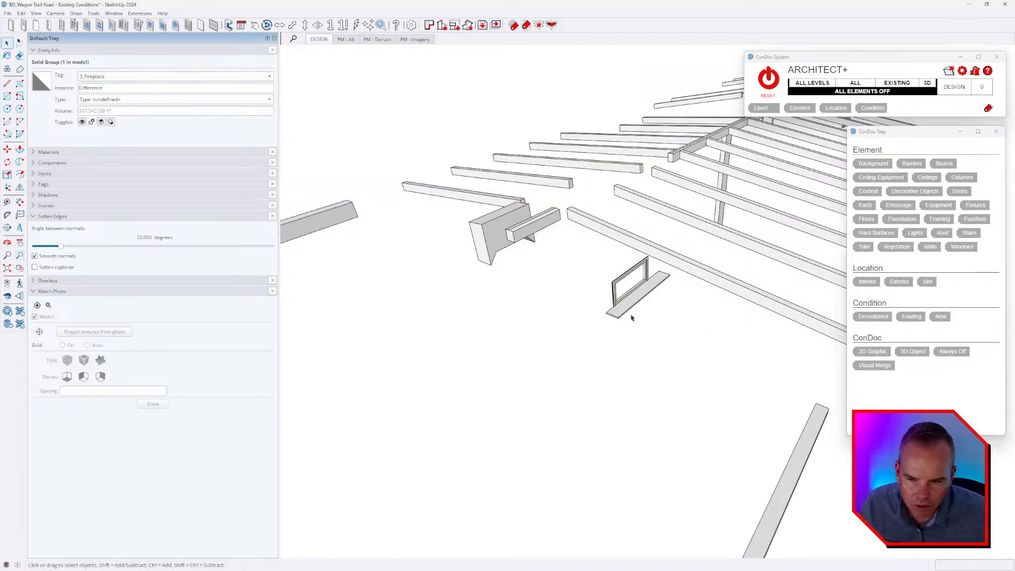
{"action": "left_click_drag", "start_coordinate": [666, 315], "coordinate": [582, 277]}
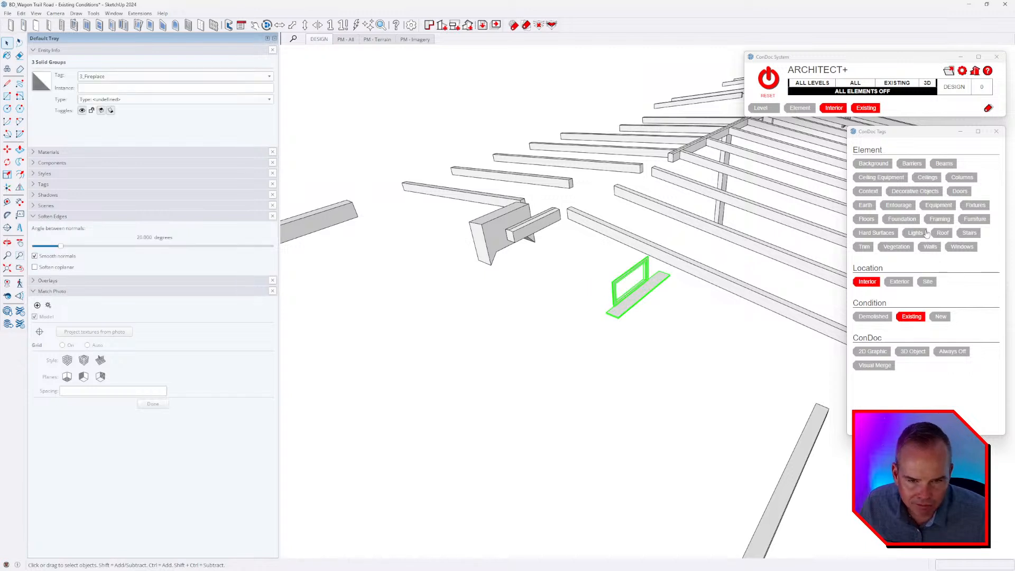
{"action": "left_click", "coordinate": [936, 207]}
Select all the sloped roof beams on both sides of the ridge, plus the long outer beams, and assign them the Beams element tag.
{"action": "scroll", "coordinate": [550, 261], "scroll_direction": "down", "scroll_amount": 4}
{"action": "middle_click_drag", "start_coordinate": [550, 261], "coordinate": [632, 326]}
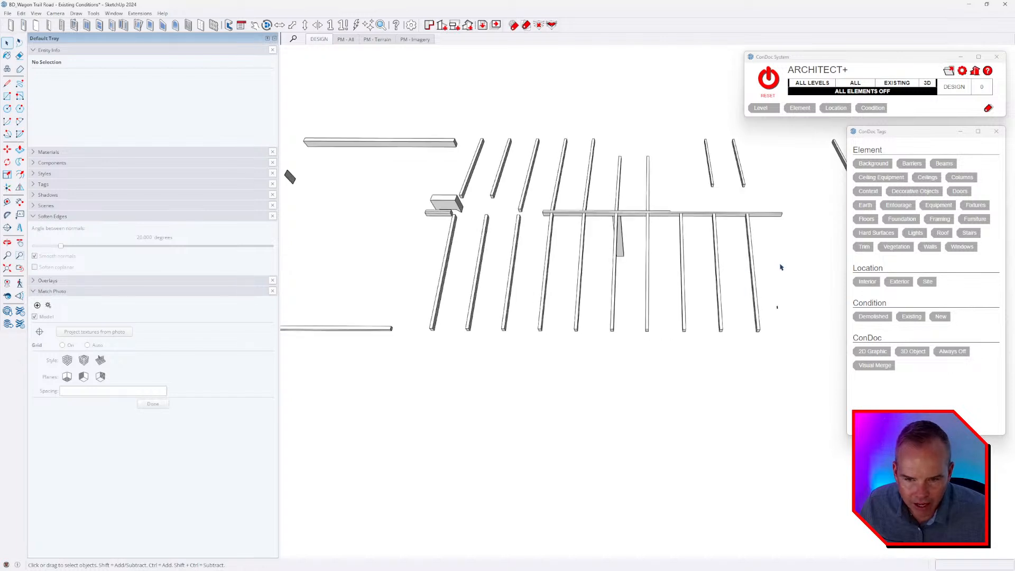
{"action": "left_click_drag", "start_coordinate": [388, 278], "coordinate": [388, 279]}
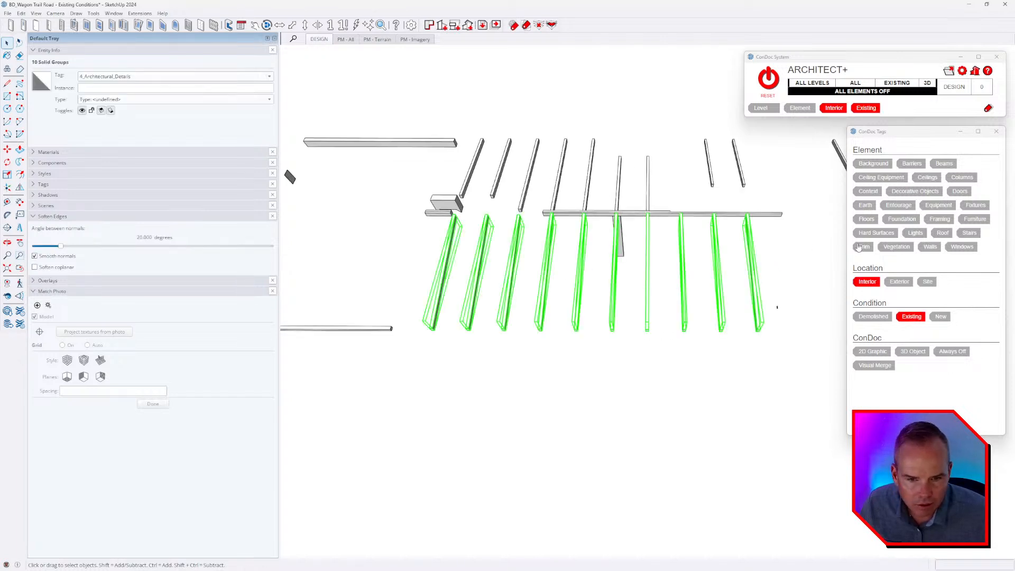
{"action": "middle_click_drag", "start_coordinate": [804, 246], "coordinate": [769, 185]}
{"action": "left_click_drag", "start_coordinate": [451, 151], "coordinate": [452, 153]}
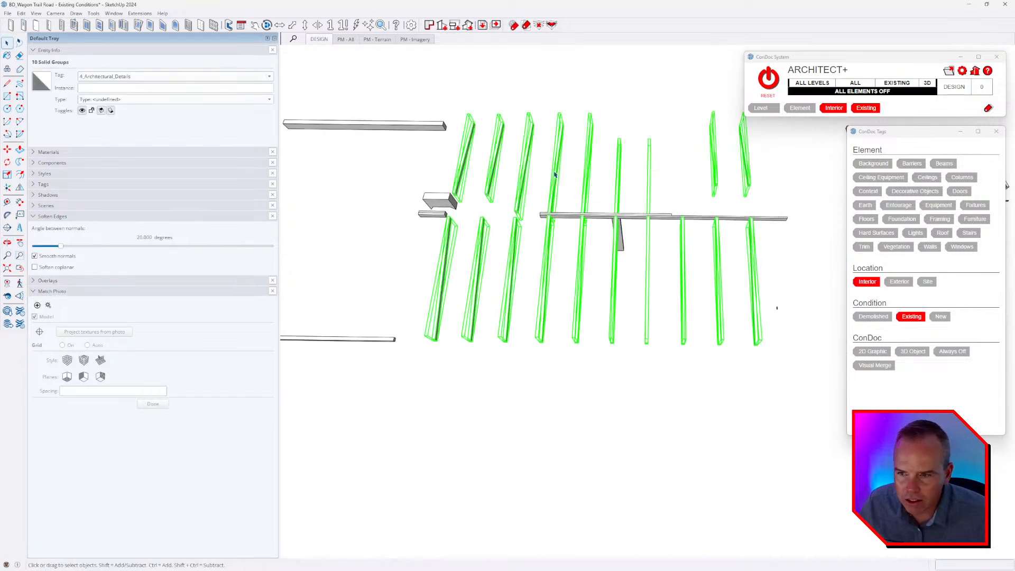
{"action": "middle_click_drag", "start_coordinate": [452, 153], "coordinate": [490, 263]}
{"action": "mouse_move", "coordinate": [632, 301]}
{"action": "middle_mouse_down"}
{"action": "mouse_move", "coordinate": [729, 219]}
{"action": "mouse_move", "coordinate": [584, 238]}
{"action": "middle_mouse_up"}
{"action": "scroll", "coordinate": [713, 222], "scroll_direction": "up", "scroll_amount": 3}
{"action": "middle_click_drag", "start_coordinate": [713, 222], "coordinate": [700, 212]}
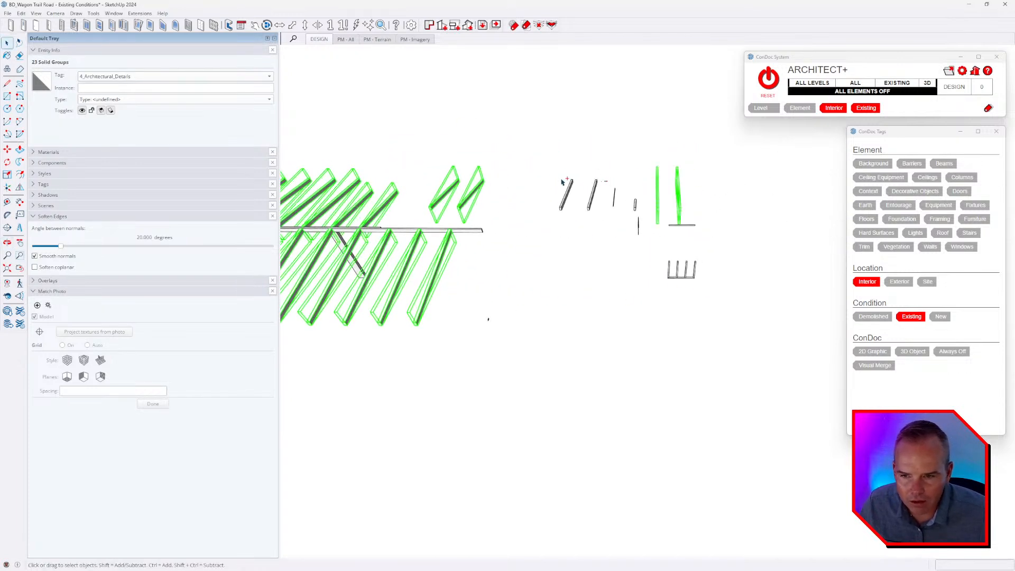
{"action": "left_click", "coordinate": [945, 164]}
Assign the long ridge beam the Beams element tag and the post beneath it the Columns tag.
{"action": "scroll", "coordinate": [788, 218], "scroll_direction": "down", "scroll_amount": 3}
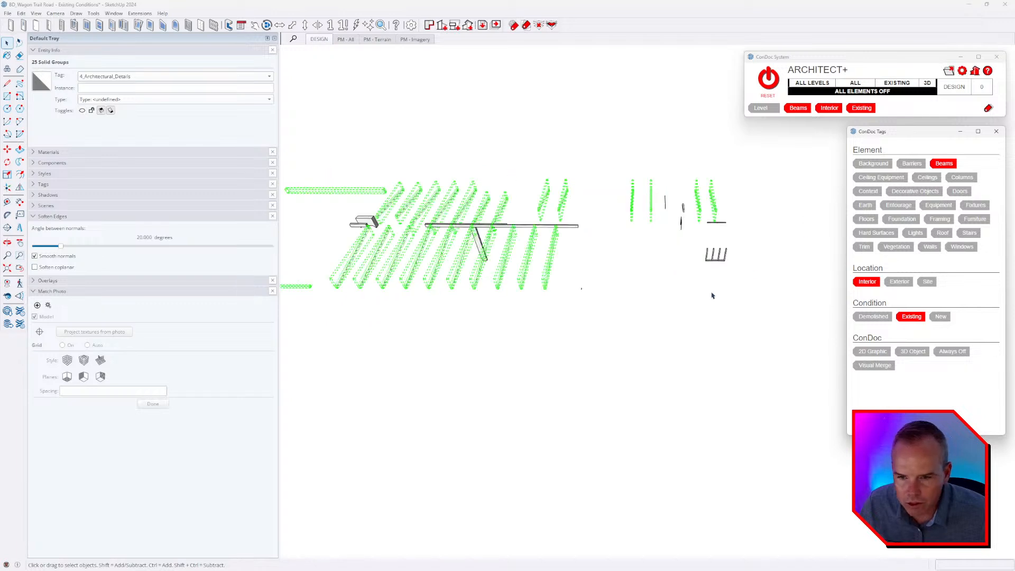
{"action": "left_click", "coordinate": [711, 293]}
{"action": "middle_click_drag", "start_coordinate": [639, 283], "coordinate": [553, 227]}
{"action": "left_click", "coordinate": [555, 222]}
{"action": "middle_click_drag", "start_coordinate": [629, 226], "coordinate": [344, 259]}
{"action": "scroll", "coordinate": [610, 229], "scroll_direction": "up", "scroll_amount": 4}
{"action": "middle_click_drag", "start_coordinate": [676, 229], "coordinate": [537, 226]}
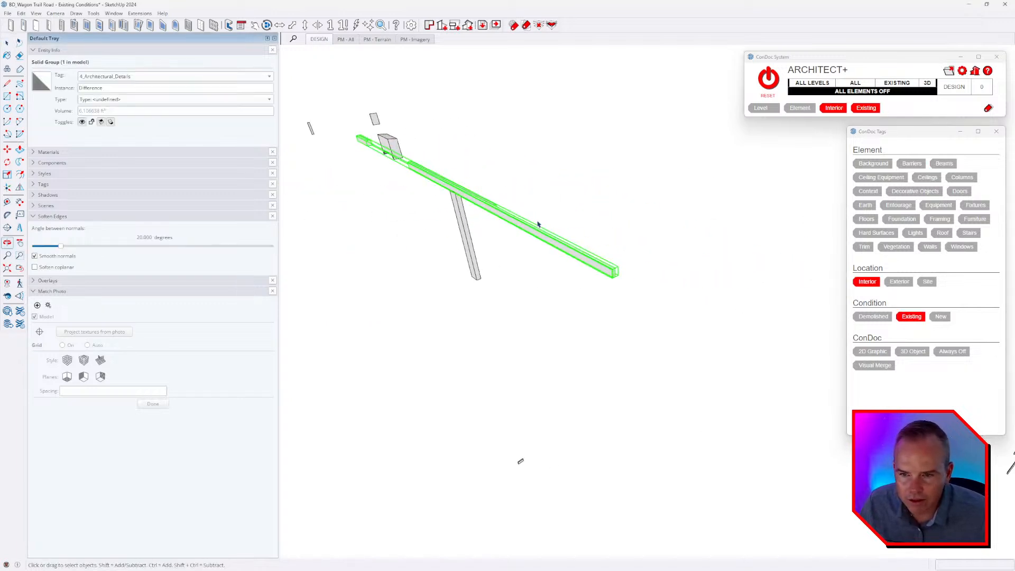
{"action": "left_click", "coordinate": [943, 164]}
{"action": "left_click", "coordinate": [463, 233]}
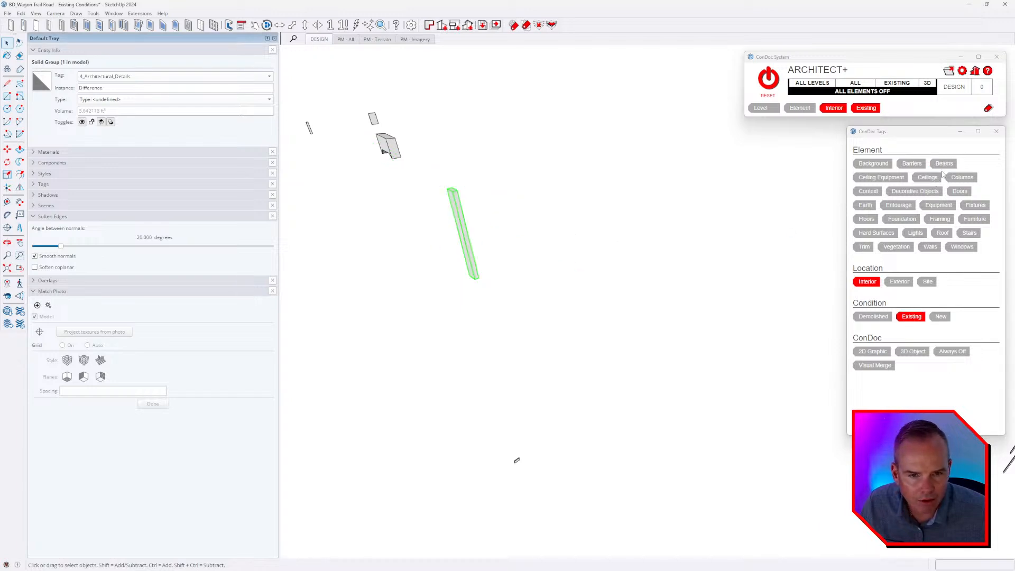
{"action": "left_click", "coordinate": [964, 180]}
Select the short, deep sloped beam remaining above the slatted screen and assign it the Beams element tag.
{"action": "scroll", "coordinate": [548, 190], "scroll_direction": "down", "scroll_amount": 3}
{"action": "left_click", "coordinate": [561, 196]}
{"action": "scroll", "coordinate": [819, 366], "scroll_direction": "up", "scroll_amount": 3}
{"action": "middle_click_drag", "start_coordinate": [820, 364], "coordinate": [359, 318]}
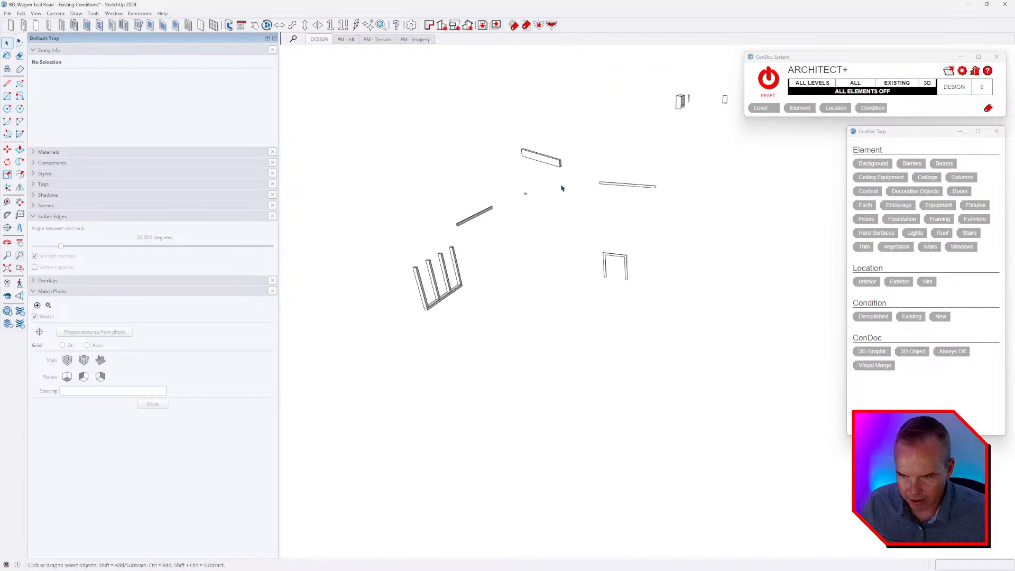
{"action": "left_click", "coordinate": [550, 160]}
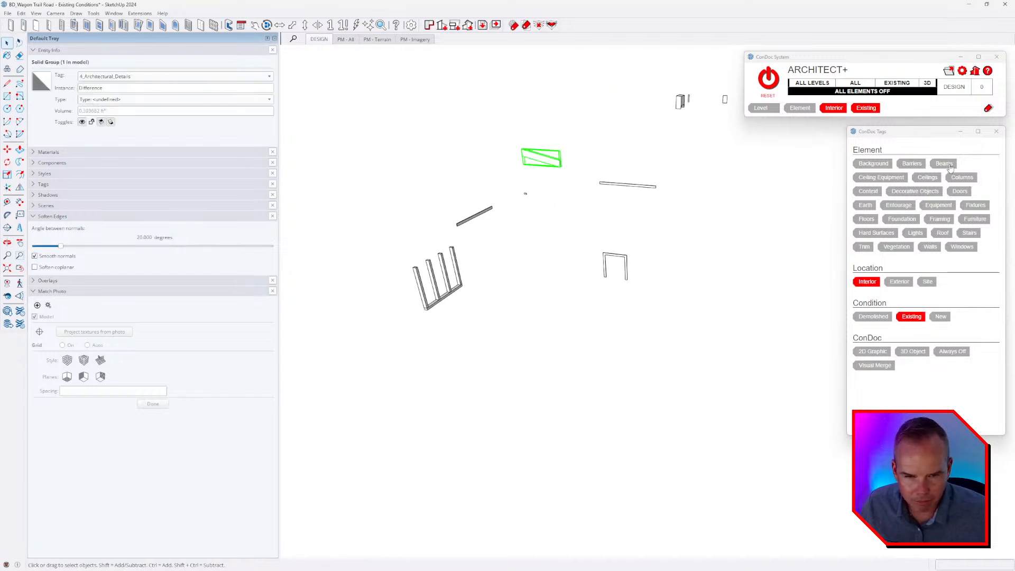
{"action": "left_click", "coordinate": [690, 258]}
Select the slatted screen, the thin horizontal strips and the small opening frame together and assign them the Trim element tag.
{"action": "middle_click_drag", "start_coordinate": [633, 249], "coordinate": [540, 295]}
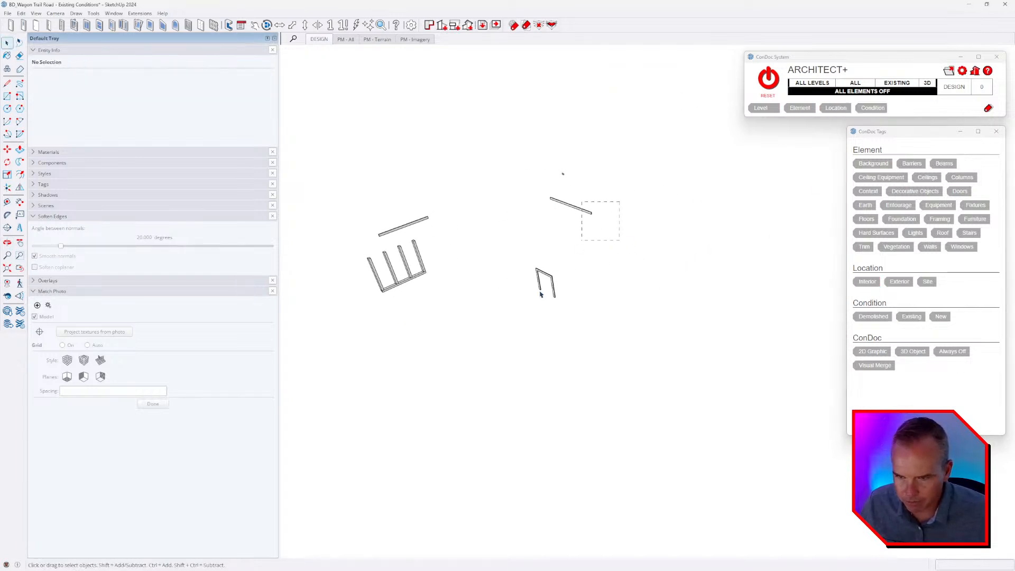
{"action": "left_click", "coordinate": [540, 295]}
{"action": "left_click", "coordinate": [417, 226], "text": "ctrl"}
{"action": "middle_click_drag", "start_coordinate": [344, 311], "coordinate": [511, 299]}
{"action": "left_click", "coordinate": [523, 279]}
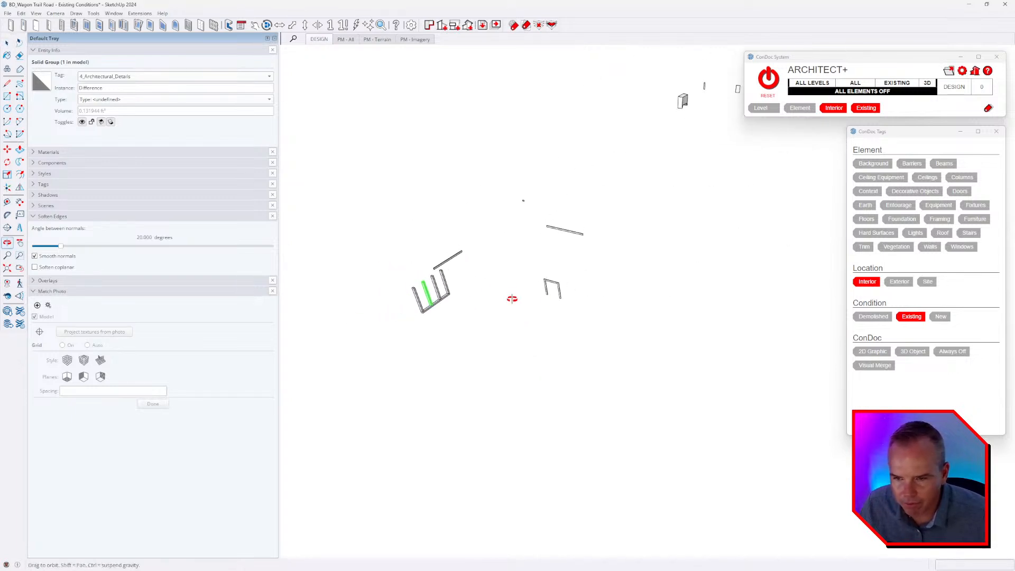
{"action": "left_click", "coordinate": [870, 247]}
Select the tiny leftover solid group and assign it the Trim element tag.
{"action": "middle_click_drag", "start_coordinate": [561, 254], "coordinate": [605, 249]}
{"action": "key", "text": "h"}
{"action": "left_click_drag", "start_coordinate": [526, 195], "coordinate": [486, 233]}
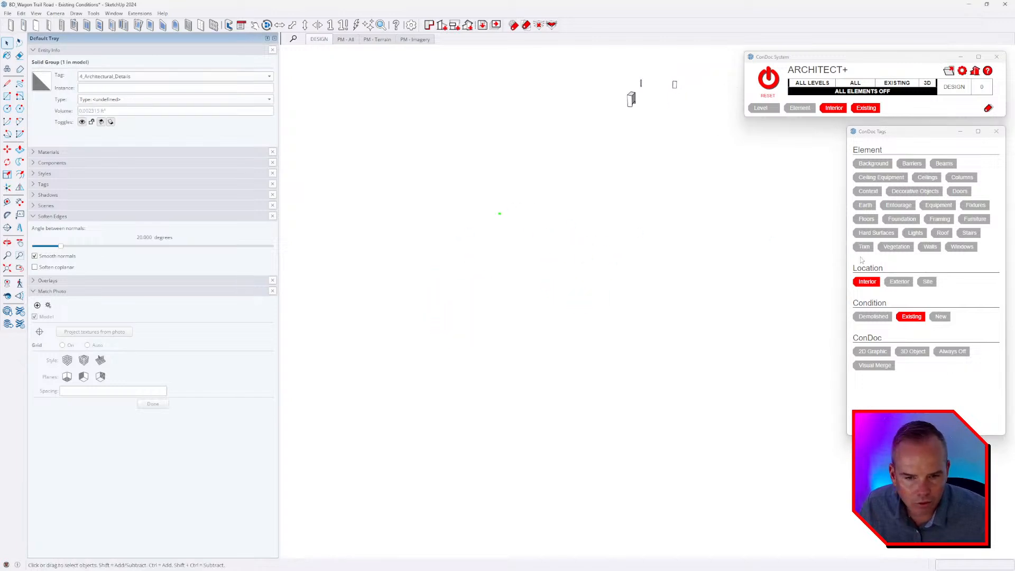
{"action": "left_click", "coordinate": [864, 247]}
Select all three remaining pieces together, assign their element tag and clear the selection.
{"action": "middle_click_drag", "start_coordinate": [682, 222], "coordinate": [534, 312]}
{"action": "scroll", "coordinate": [477, 174], "scroll_direction": "up", "scroll_amount": 3}
{"action": "scroll", "coordinate": [478, 173], "scroll_direction": "up", "scroll_amount": 2}
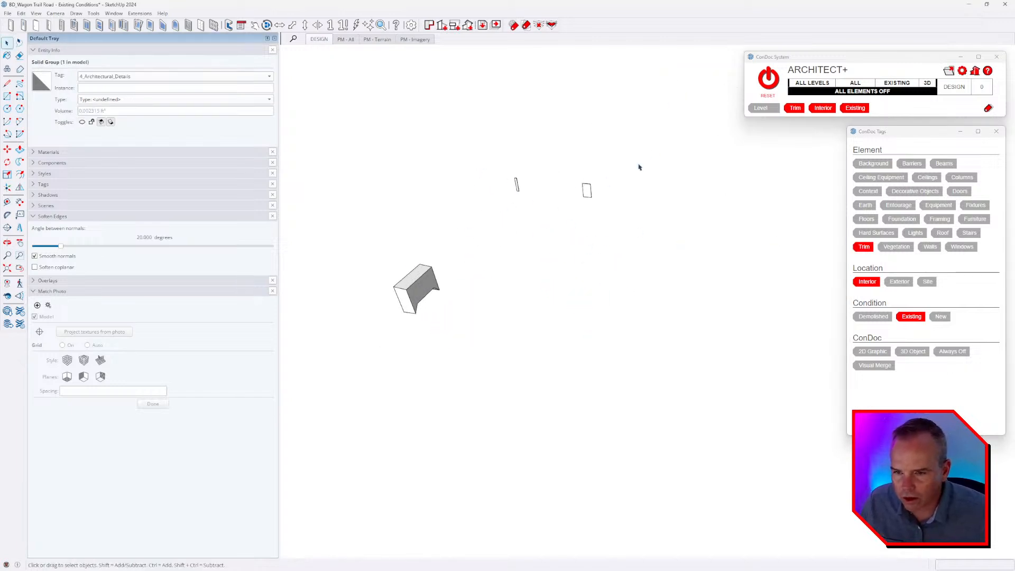
{"action": "key", "text": "ctrl+a"}
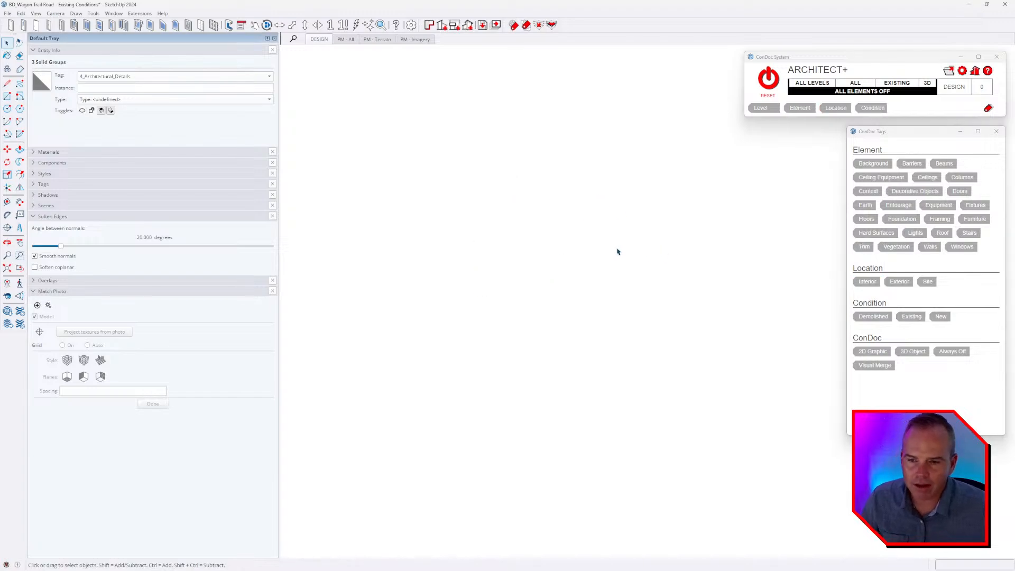
{"action": "left_click", "coordinate": [475, 224]}
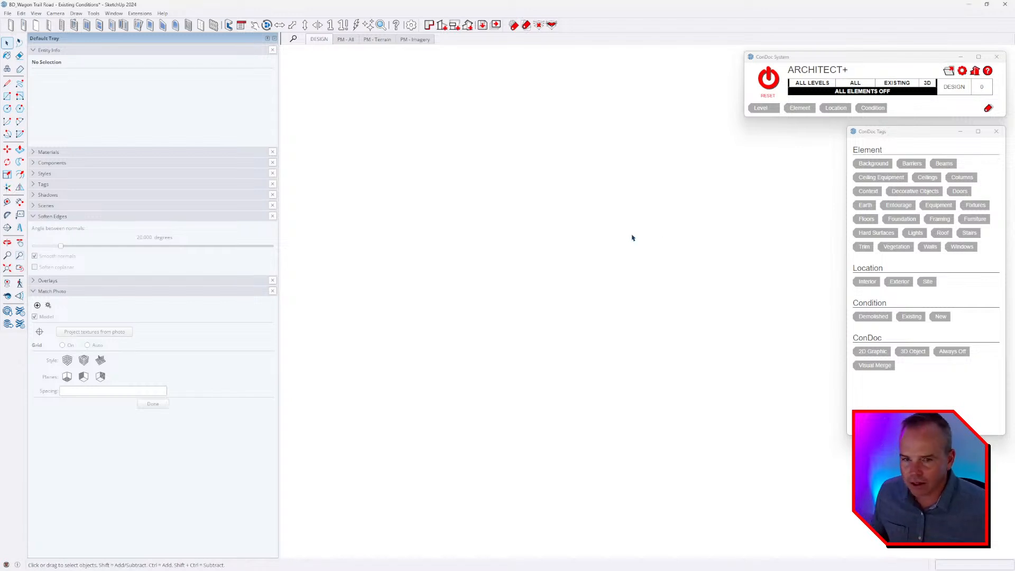
Reset the ConDoc visibility so all elements are on, and save the existing conditions model.
{"action": "left_click", "coordinate": [770, 78]}
{"action": "middle_click_drag", "start_coordinate": [730, 227], "coordinate": [471, 273]}
{"action": "left_click", "coordinate": [8, 13]}
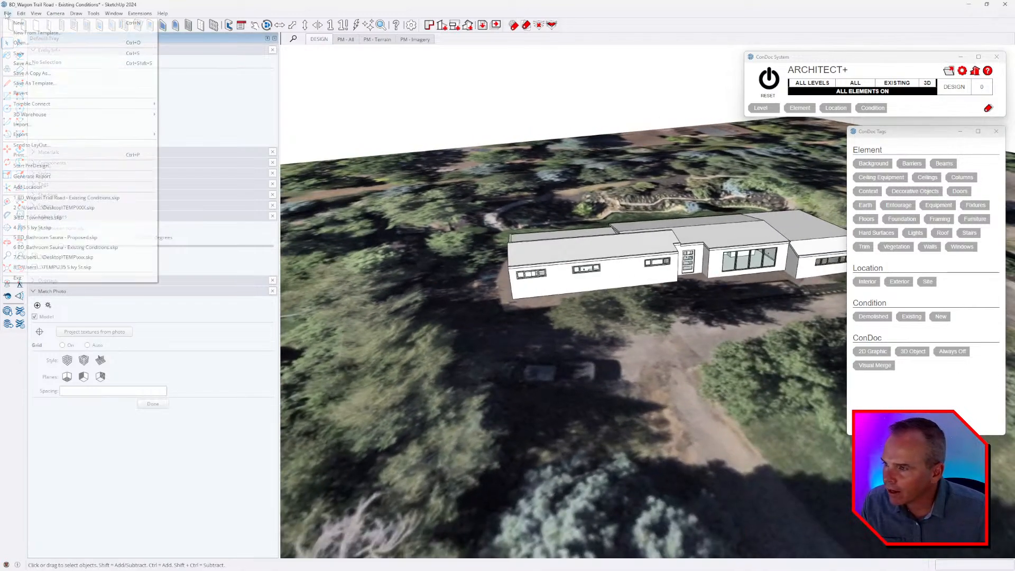
{"action": "left_click", "coordinate": [22, 54]}
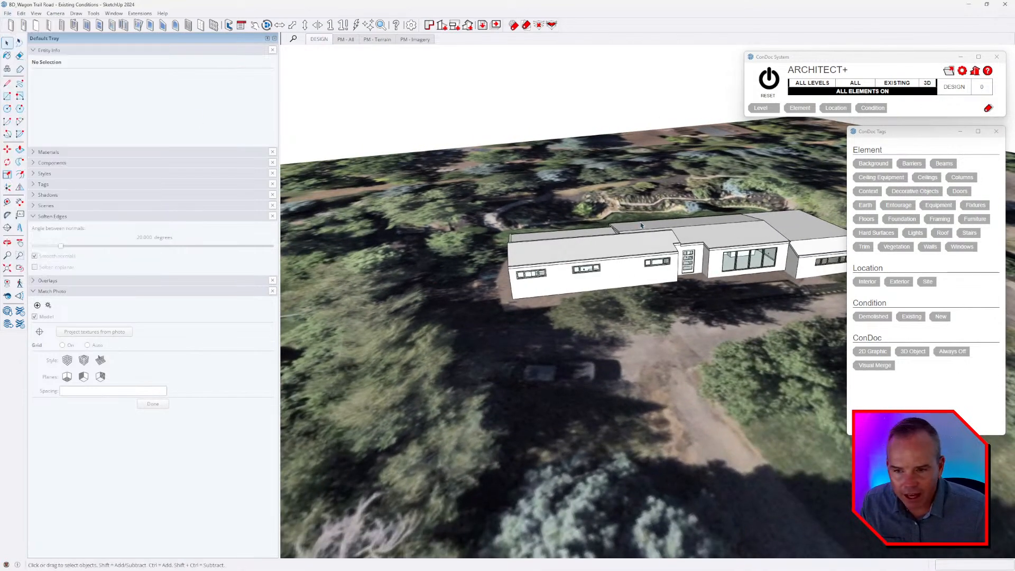
Hide the roof, wall and window elements by picking one of each with the ConDoc hide-by-tag eraser.
{"action": "middle_click_drag", "start_coordinate": [641, 226], "coordinate": [645, 159]}
{"action": "left_click", "coordinate": [514, 25]}
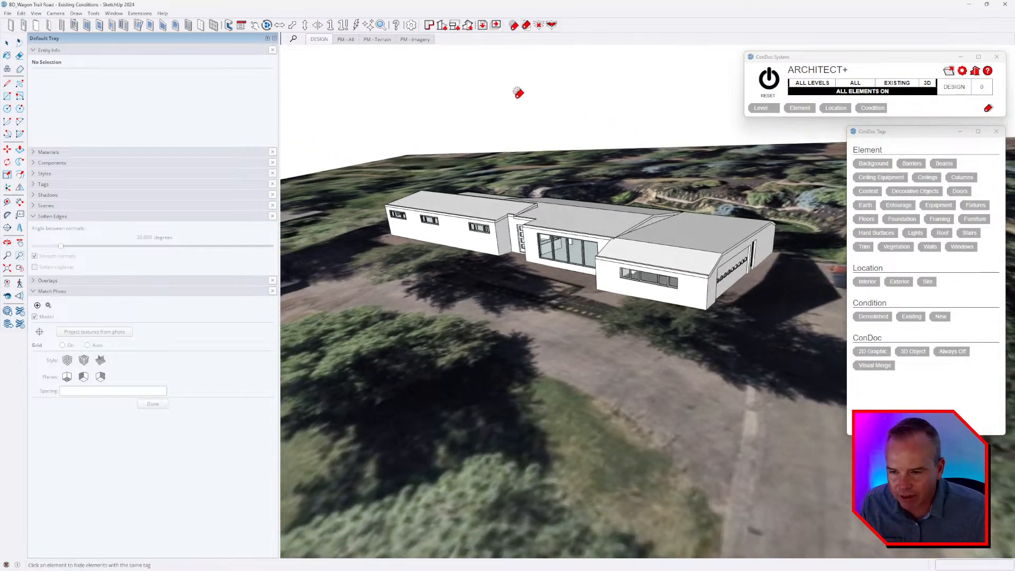
{"action": "left_click", "coordinate": [464, 204]}
{"action": "left_click", "coordinate": [474, 230]}
{"action": "left_click", "coordinate": [565, 247]}
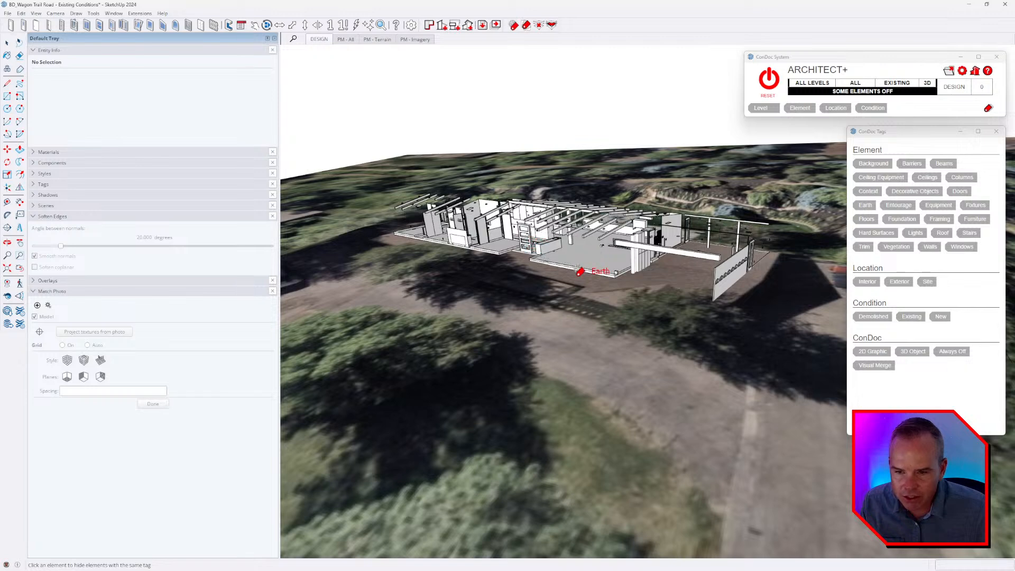
Hide the earth and other remaining elements with the ConDoc hide-by-tag eraser, and reset the visibility so all elements are on.
{"action": "left_click", "coordinate": [580, 270]}
{"action": "left_click", "coordinate": [628, 256]}
{"action": "left_click", "coordinate": [685, 252]}
{"action": "scroll", "coordinate": [582, 229], "scroll_direction": "up", "scroll_amount": 4}
{"action": "middle_click_drag", "start_coordinate": [582, 228], "coordinate": [540, 205]}
{"action": "key", "text": "space"}
{"action": "left_click", "coordinate": [771, 79]}
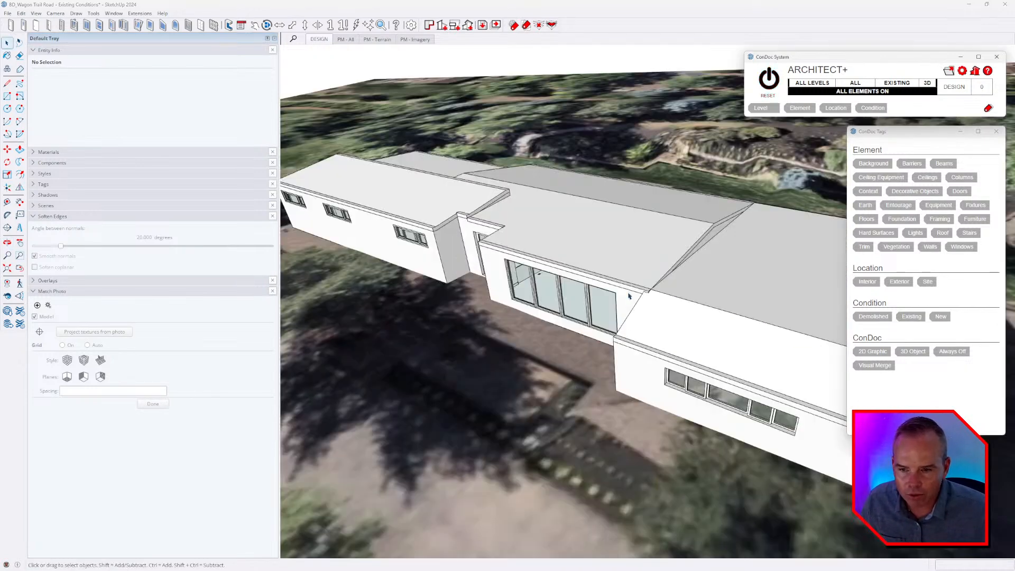
Select a wall group and a window group, isolate their element tags with Element Tag Isolate, and clear the selection.
{"action": "middle_click_drag", "start_coordinate": [619, 304], "coordinate": [612, 294]}
{"action": "left_click", "coordinate": [612, 297]}
{"action": "left_click", "coordinate": [638, 288], "text": "shift"}
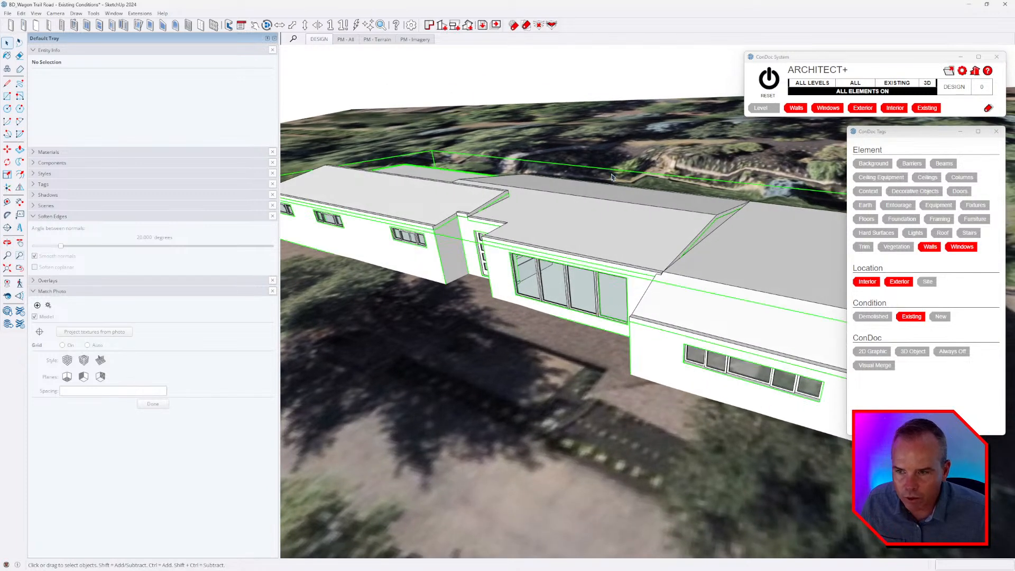
{"action": "left_click", "coordinate": [525, 27]}
{"action": "middle_click_drag", "start_coordinate": [607, 167], "coordinate": [617, 198]}
{"action": "left_click", "coordinate": [626, 144]}
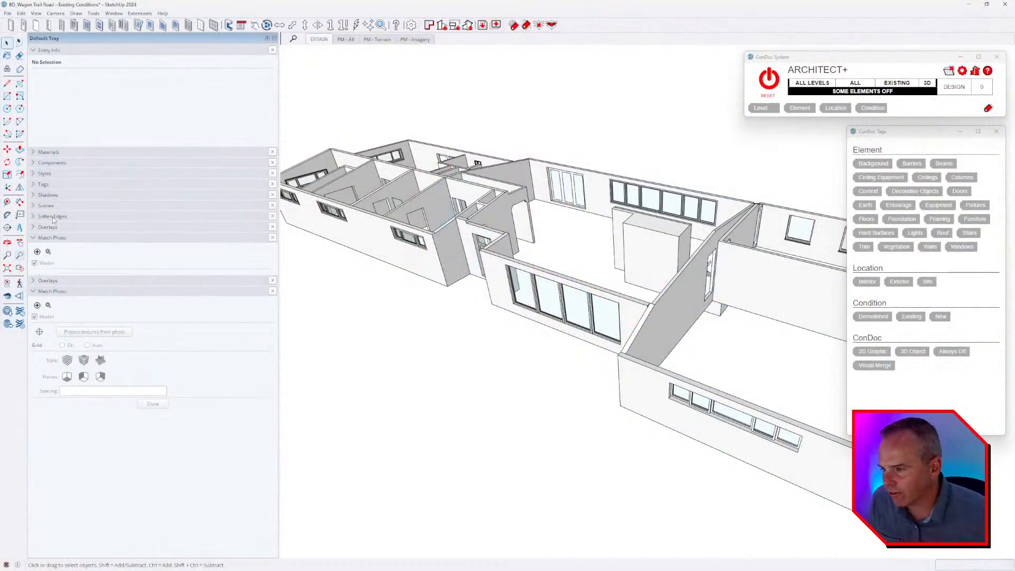
Collapse the Soften Edges and Match Photo sections, and look through the model's groups in the Outliner before removing it.
{"action": "left_click", "coordinate": [52, 217]}
{"action": "left_click", "coordinate": [57, 237]}
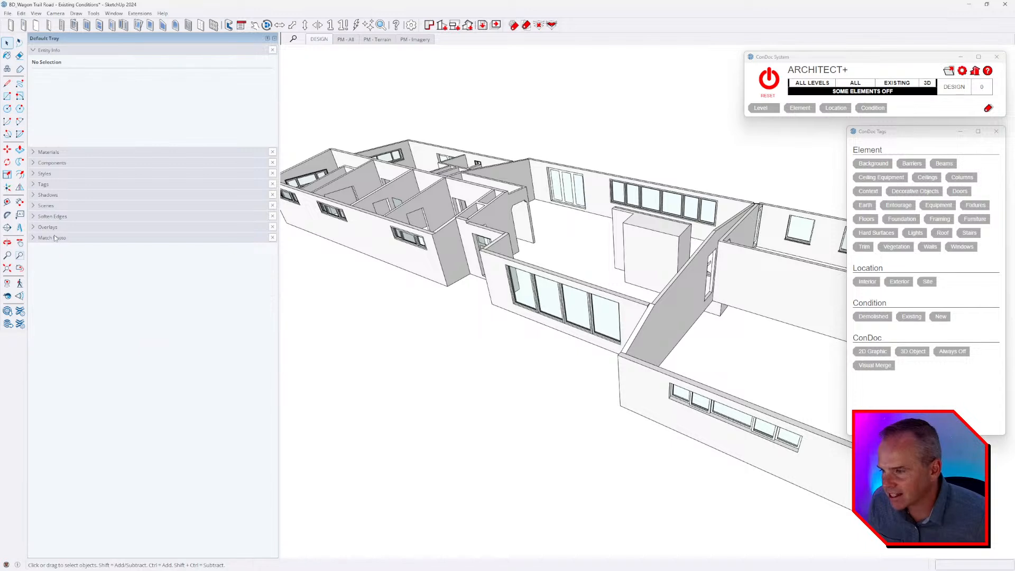
{"action": "left_click", "coordinate": [140, 13]}
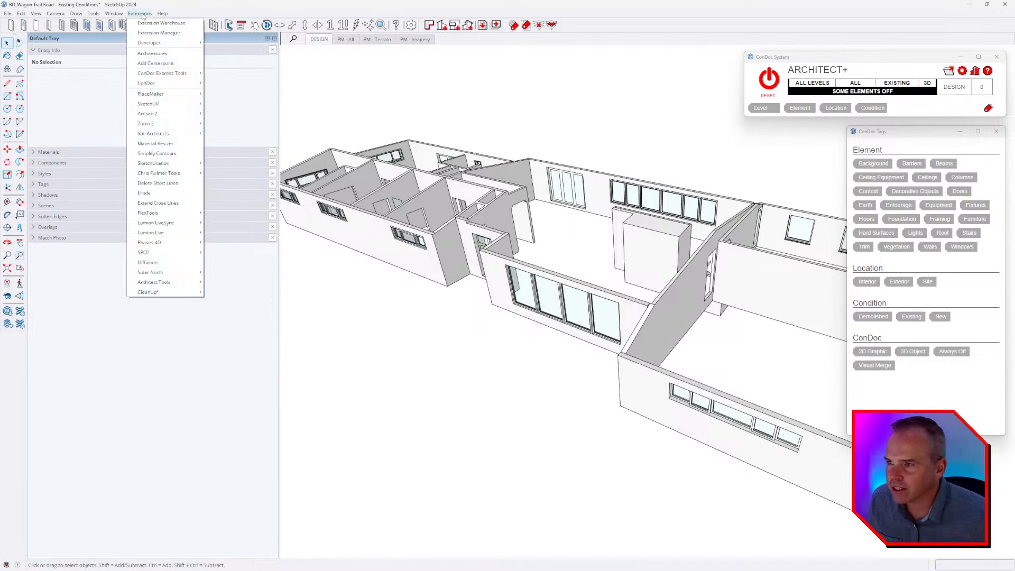
{"action": "mouse_move", "coordinate": [114, 13]}
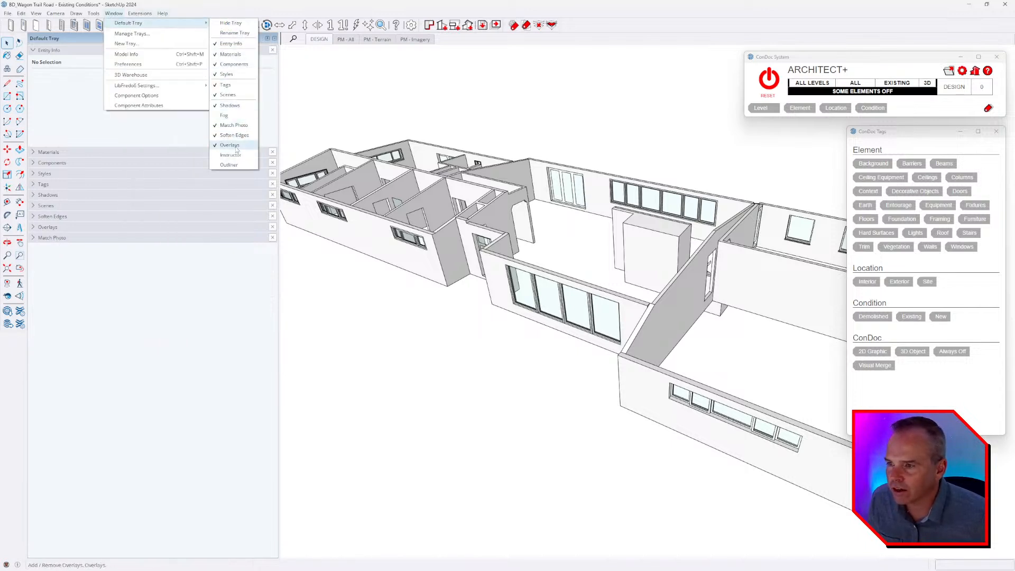
{"action": "left_click", "coordinate": [230, 160]}
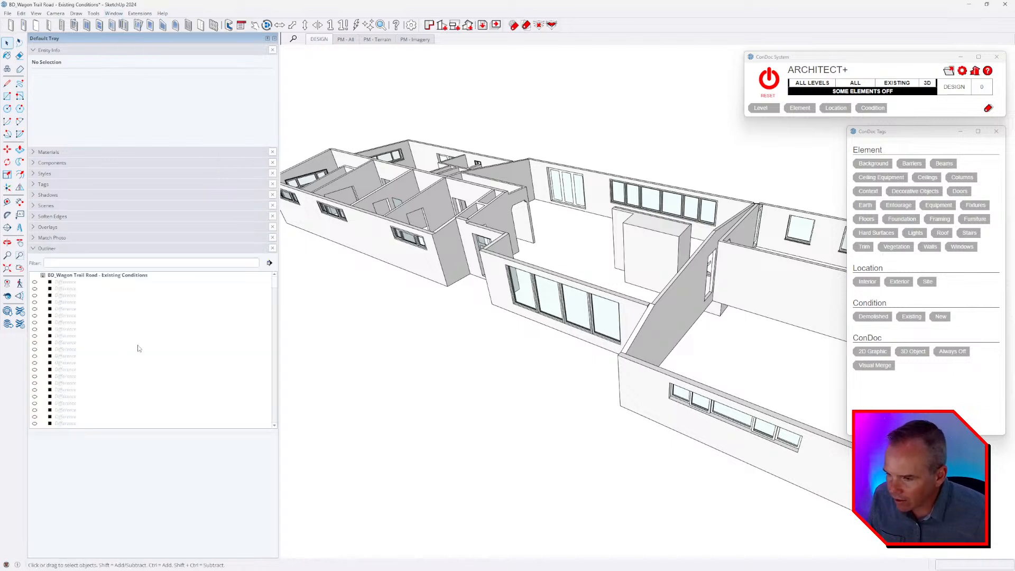
{"action": "scroll", "coordinate": [139, 350], "scroll_direction": "down", "scroll_amount": 1}
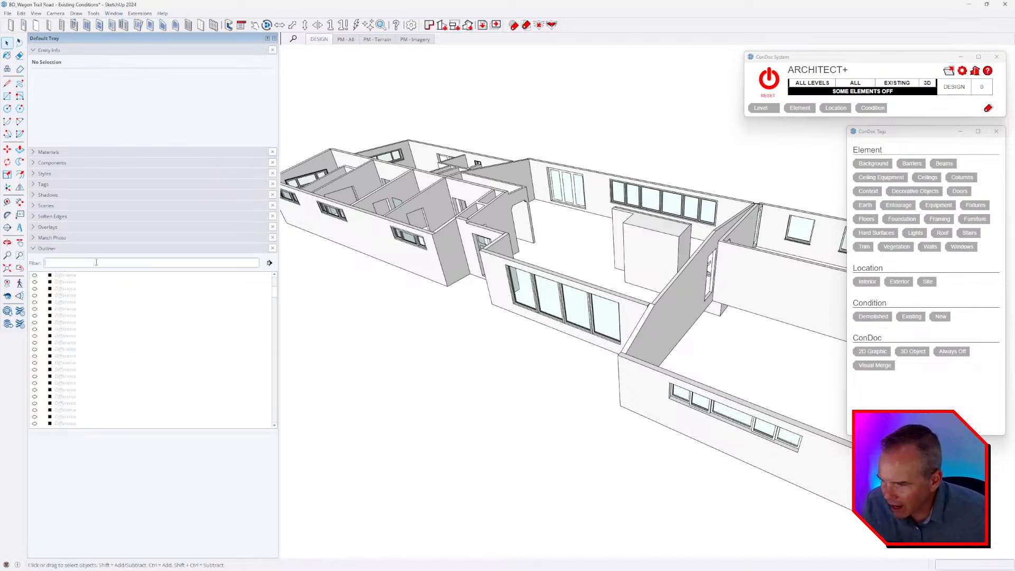
{"action": "left_click", "coordinate": [273, 249]}
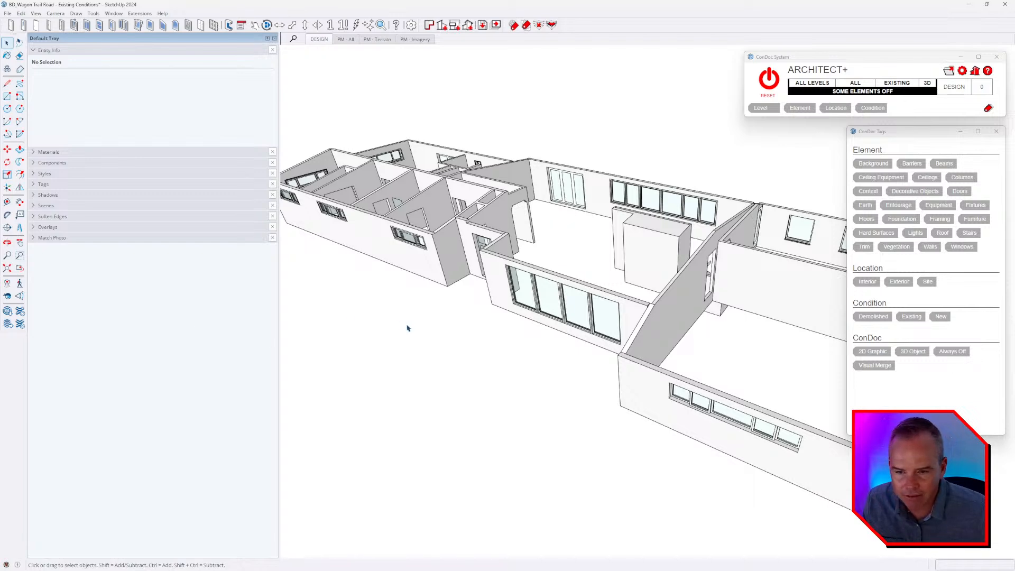
Reset the ConDoc visibility so all elements, including the terrain, are on again.
{"action": "middle_click_drag", "start_coordinate": [407, 329], "coordinate": [494, 396]}
{"action": "scroll", "coordinate": [518, 348], "scroll_direction": "down", "scroll_amount": 3}
{"action": "left_click", "coordinate": [773, 78]}
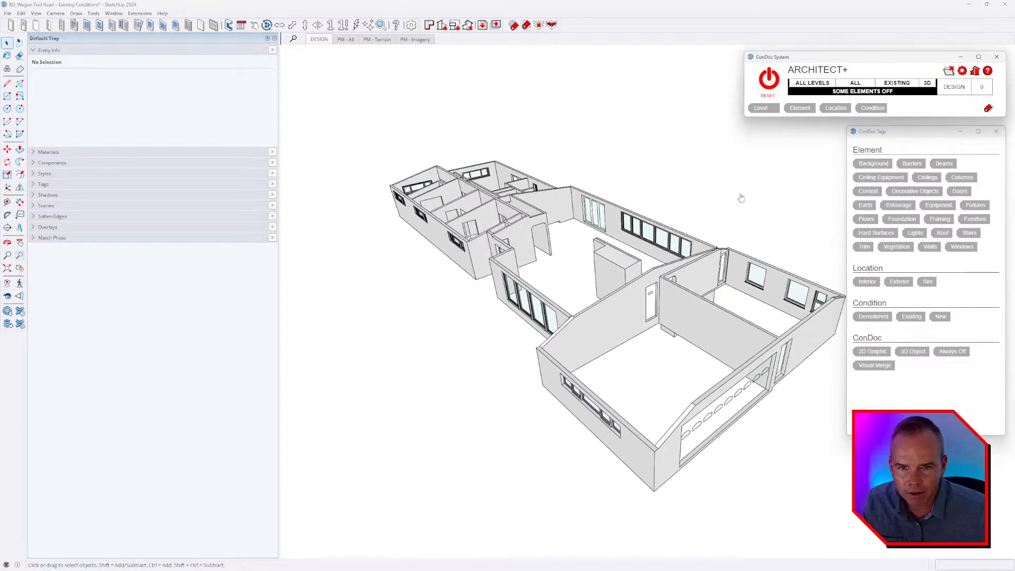
{"action": "middle_click_drag", "start_coordinate": [613, 296], "coordinate": [608, 272]}
{"action": "scroll", "coordinate": [591, 271], "scroll_direction": "down", "scroll_amount": 3}
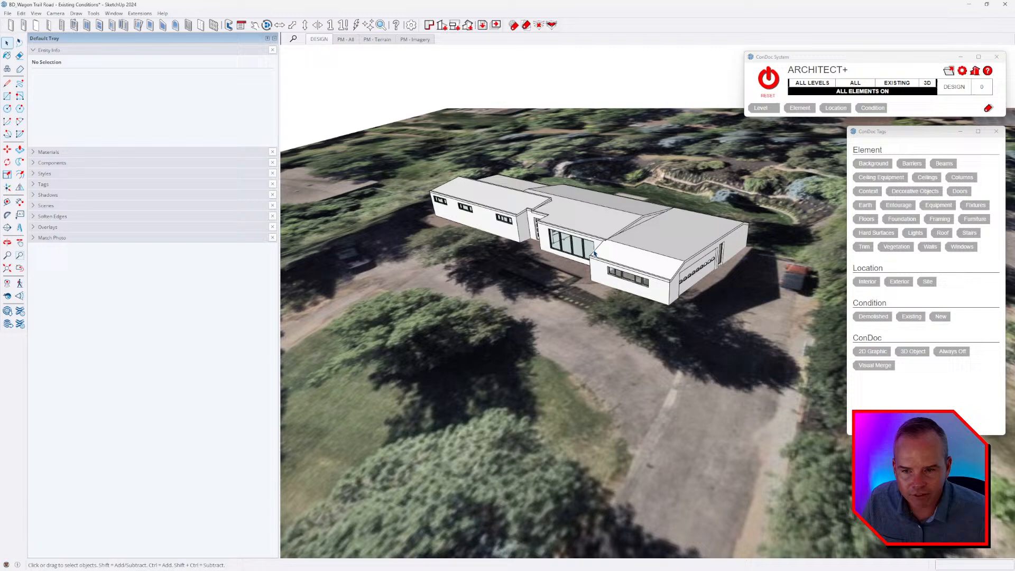
{"action": "middle_click_drag", "start_coordinate": [639, 270], "coordinate": [621, 197]}
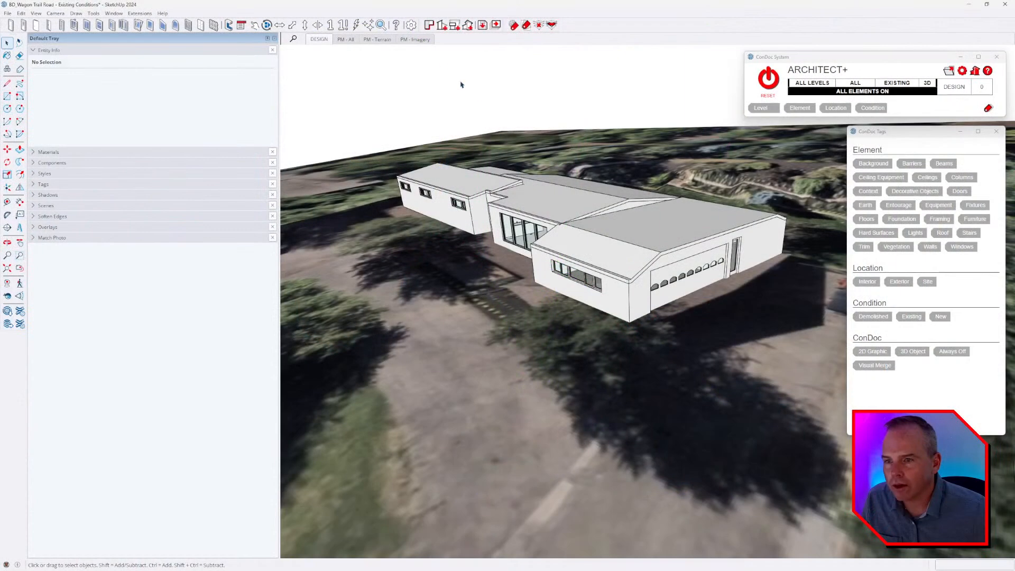
Check the ConDoc Project Setup without changing it, and reset the drawing axes to the model's default origin.
{"action": "left_click", "coordinate": [429, 26]}
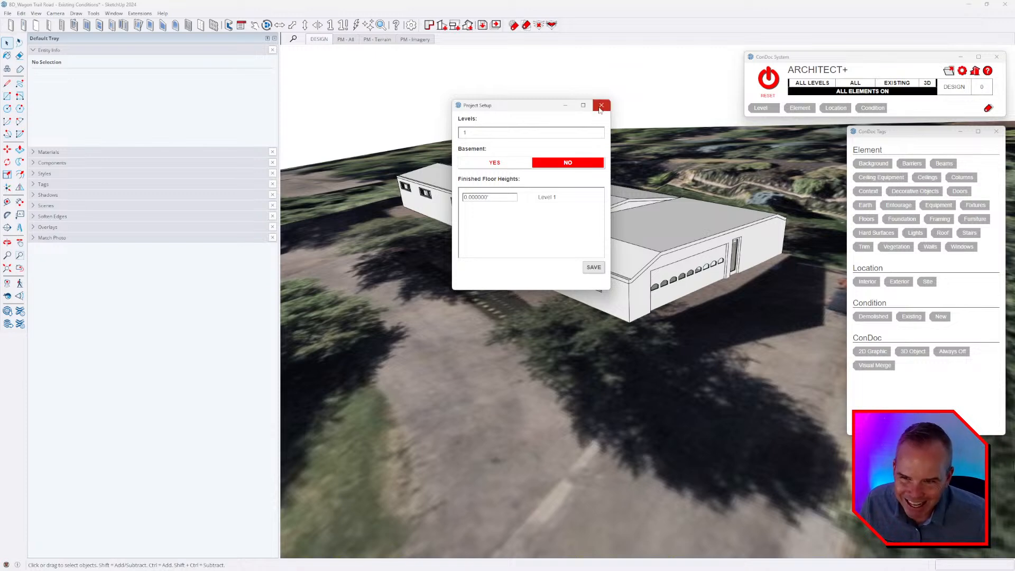
{"action": "left_click", "coordinate": [601, 105]}
{"action": "middle_click_drag", "start_coordinate": [530, 222], "coordinate": [527, 237]}
{"action": "scroll", "coordinate": [528, 235], "scroll_direction": "down", "scroll_amount": 3}
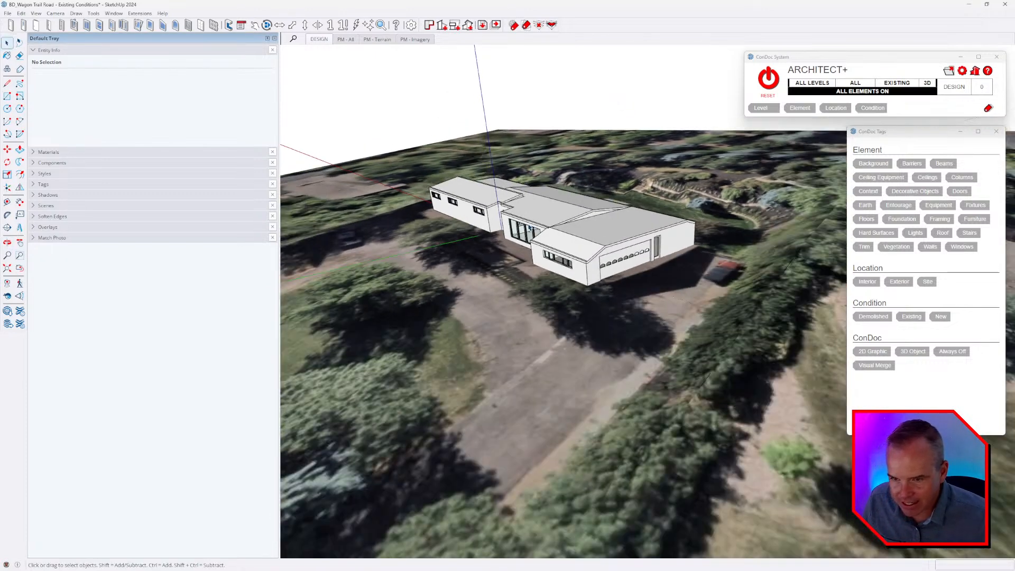
{"action": "right_click", "coordinate": [483, 99]}
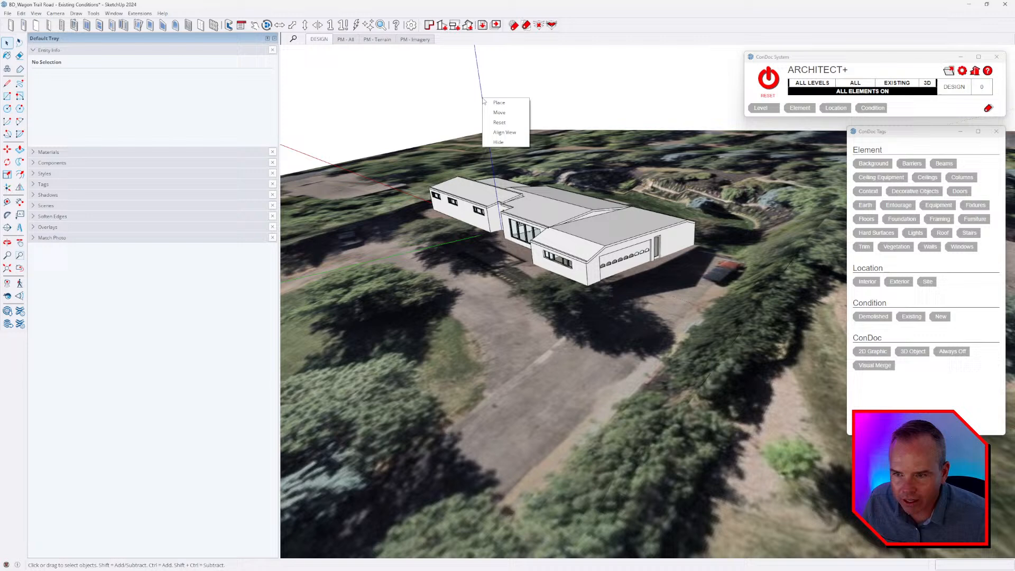
{"action": "left_click", "coordinate": [501, 123]}
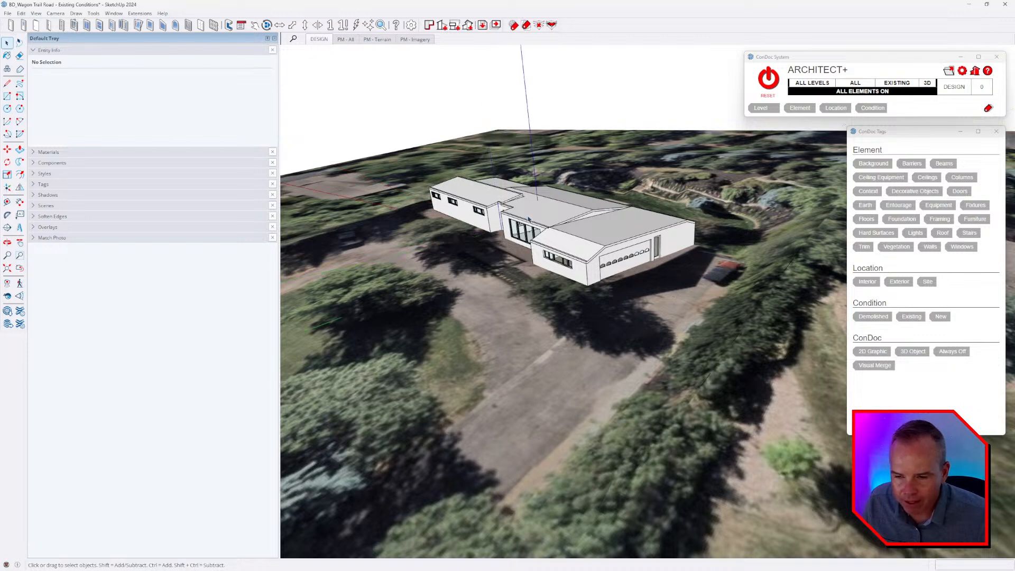
Hide the terrain with the ConDoc hide-by-tag eraser, leaving only the house and the axes.
{"action": "middle_click_drag", "start_coordinate": [527, 218], "coordinate": [585, 189]}
{"action": "key", "text": "shift+e"}
{"action": "left_click", "coordinate": [614, 170]}
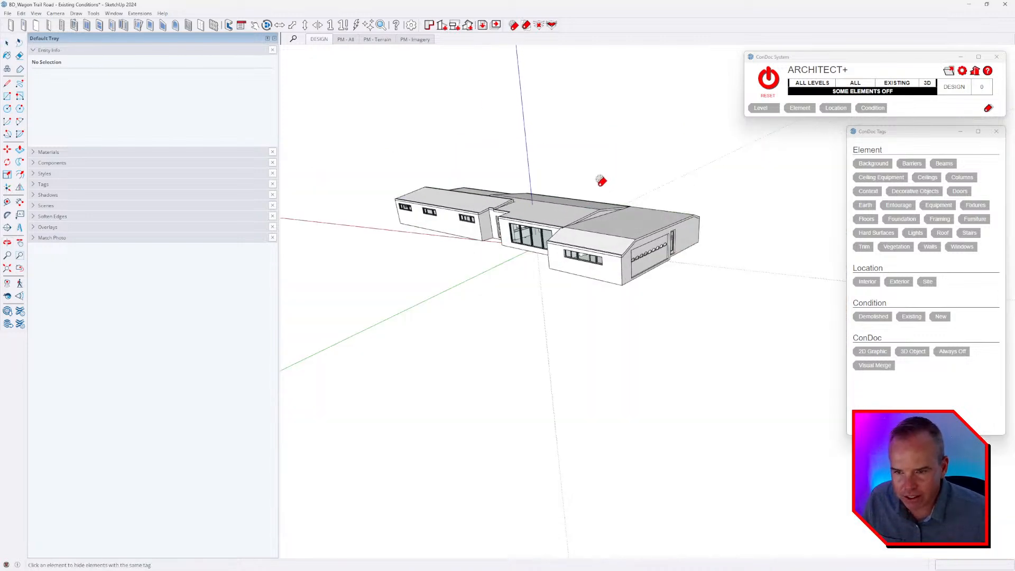
{"action": "key", "text": "space"}
Inspect the axes origin near the house's large front window with the Tape Measure, reading its coordinates.
{"action": "scroll", "coordinate": [510, 246], "scroll_direction": "up", "scroll_amount": 3}
{"action": "middle_click_drag", "start_coordinate": [516, 263], "coordinate": [548, 167]}
{"action": "scroll", "coordinate": [547, 233], "scroll_direction": "up", "scroll_amount": 7}
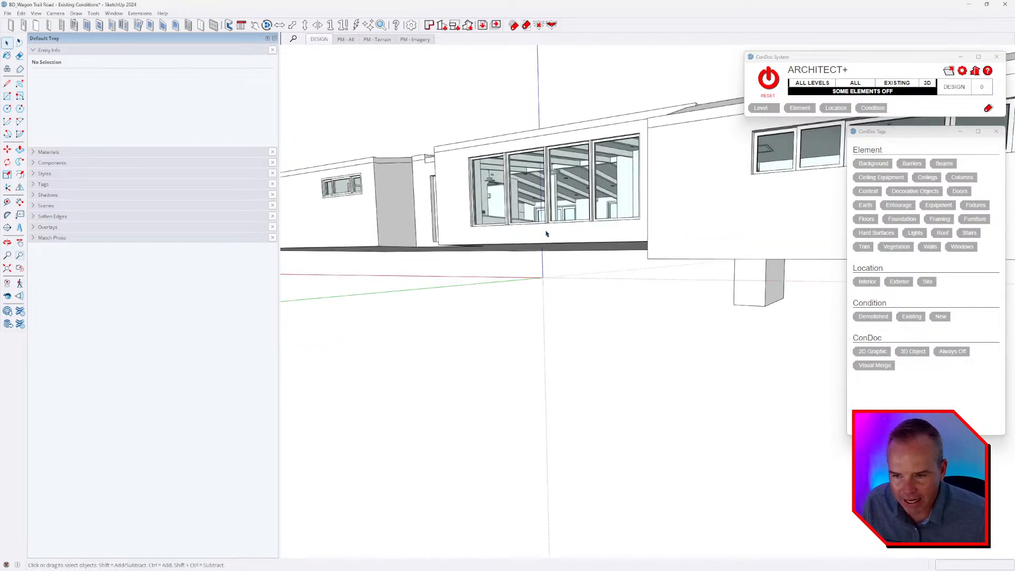
{"action": "middle_click_drag", "start_coordinate": [544, 273], "coordinate": [542, 296]}
{"action": "right_click", "coordinate": [542, 261]}
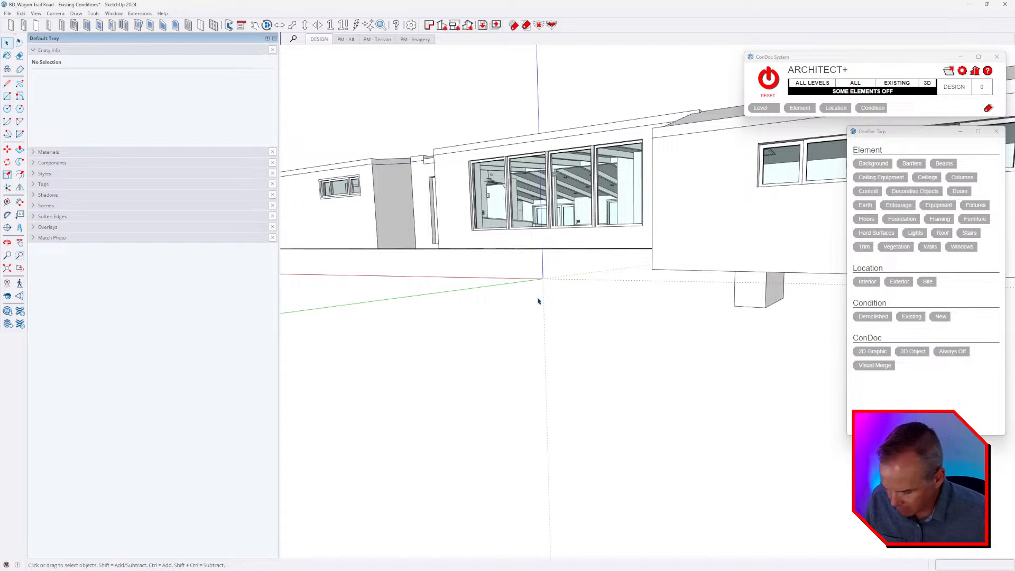
{"action": "key", "text": "t"}
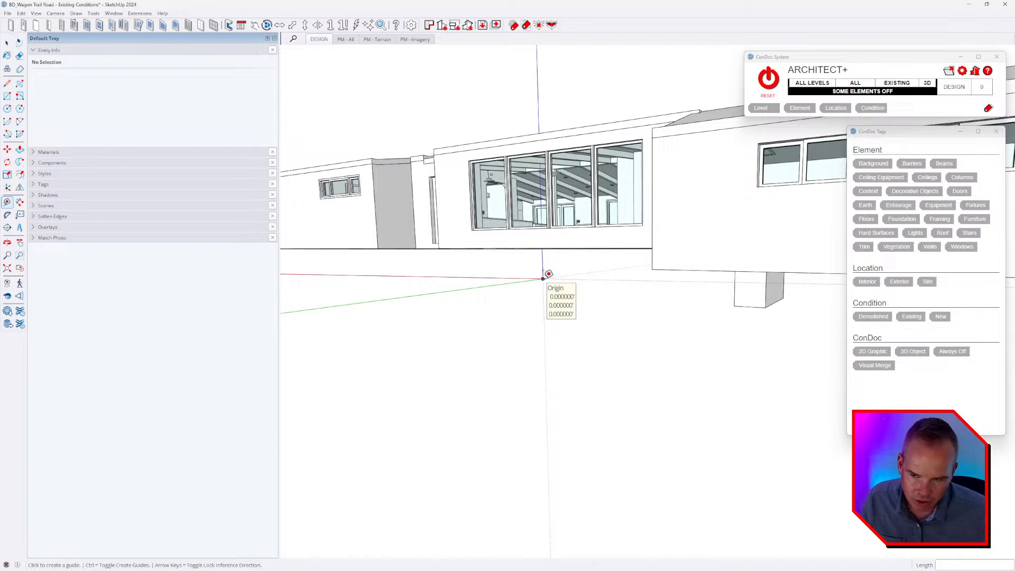
{"action": "left_click", "coordinate": [543, 277]}
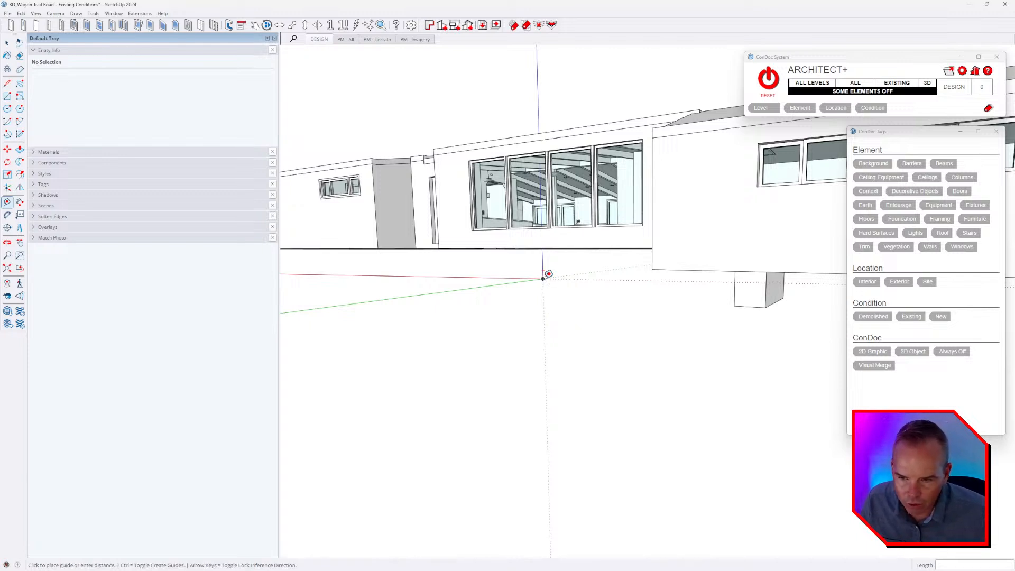
{"action": "middle_click_drag", "start_coordinate": [577, 296], "coordinate": [475, 313]}
{"action": "scroll", "coordinate": [475, 313], "scroll_direction": "up", "scroll_amount": 10}
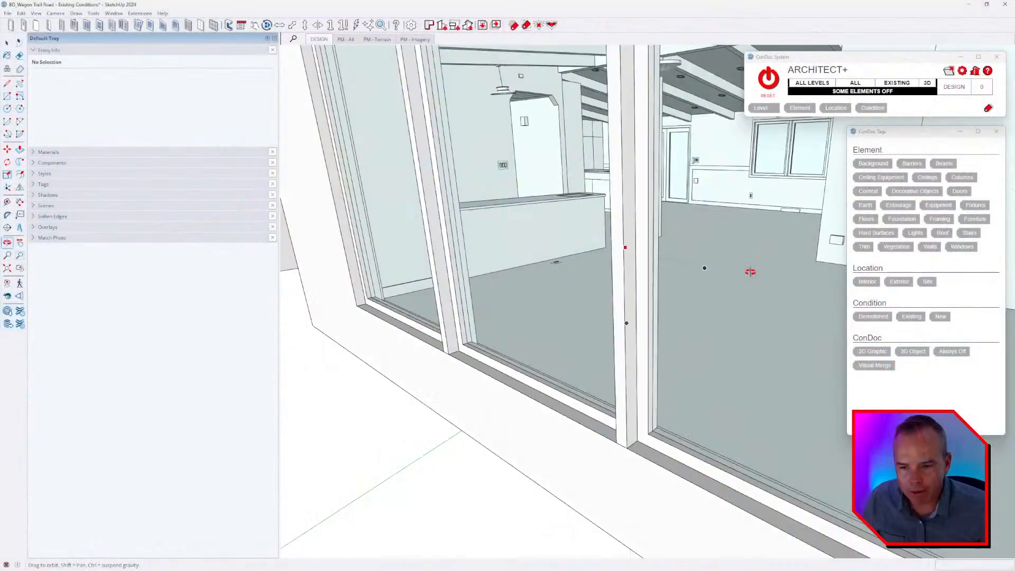
Reset the ConDoc visibility so all elements are on, and view the house on its site from above.
{"action": "scroll", "coordinate": [604, 287], "scroll_direction": "down", "scroll_amount": 5}
{"action": "middle_click_drag", "start_coordinate": [750, 272], "coordinate": [634, 323]}
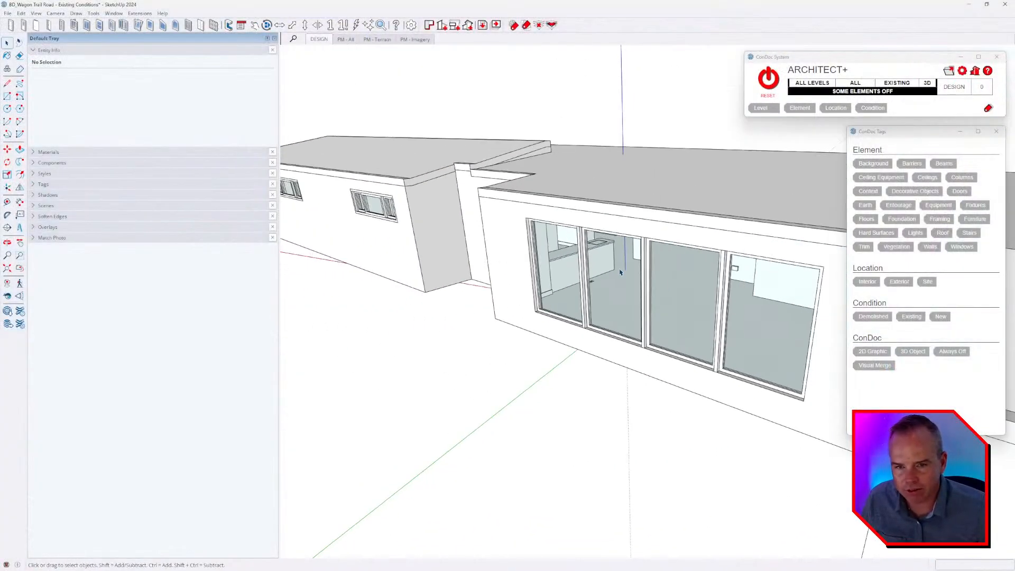
{"action": "left_click", "coordinate": [770, 80]}
{"action": "scroll", "coordinate": [605, 261], "scroll_direction": "down", "scroll_amount": 6}
{"action": "middle_click_drag", "start_coordinate": [595, 240], "coordinate": [417, 312]}
{"action": "middle_click_drag", "start_coordinate": [651, 261], "coordinate": [588, 271]}
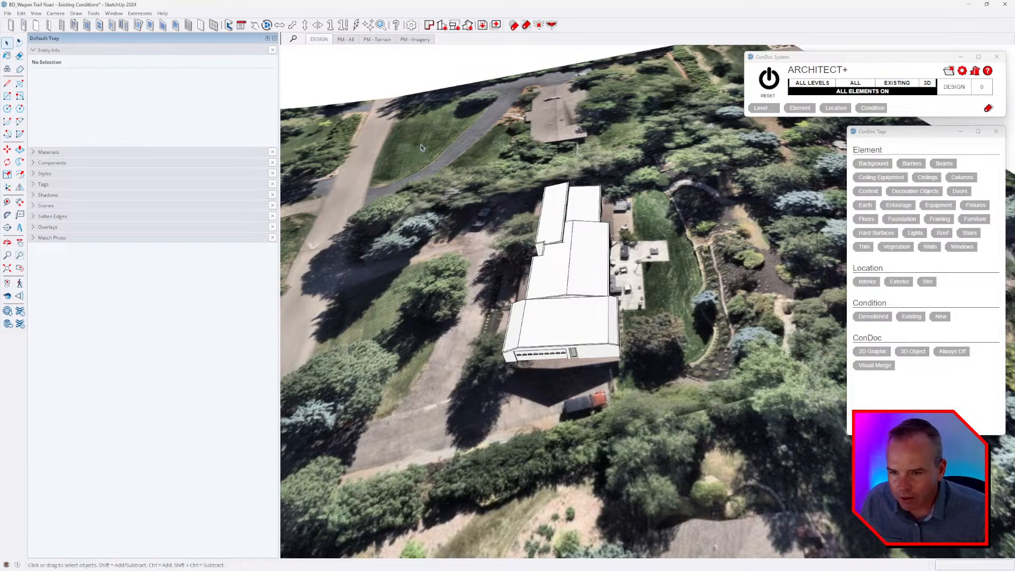
Select all the groups of the house together with a selection window.
{"action": "left_click_drag", "start_coordinate": [418, 134], "coordinate": [675, 398]}
{"action": "middle_click_drag", "start_coordinate": [446, 378], "coordinate": [532, 280]}
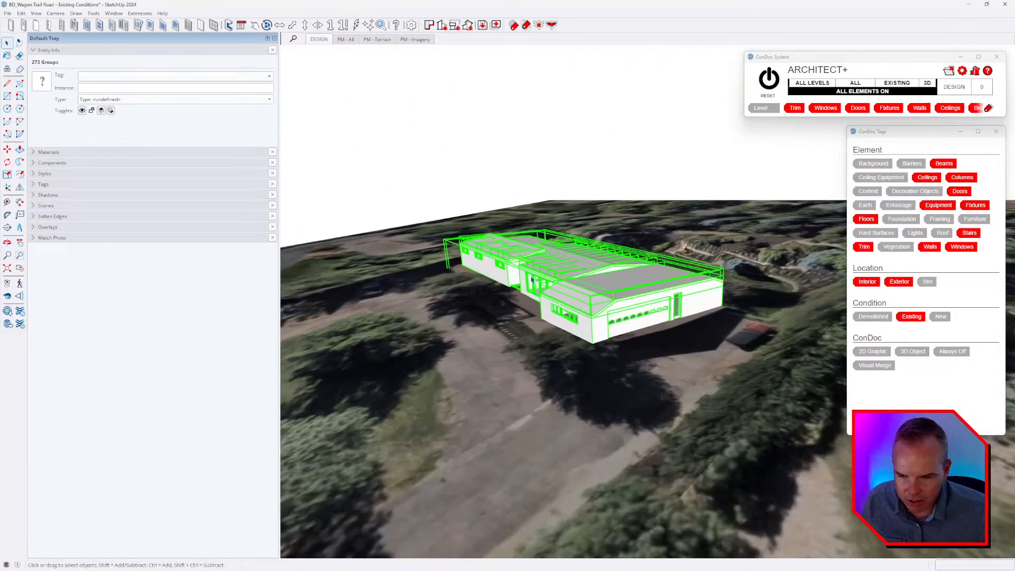
{"action": "middle_click_drag", "start_coordinate": [467, 296], "coordinate": [655, 279]}
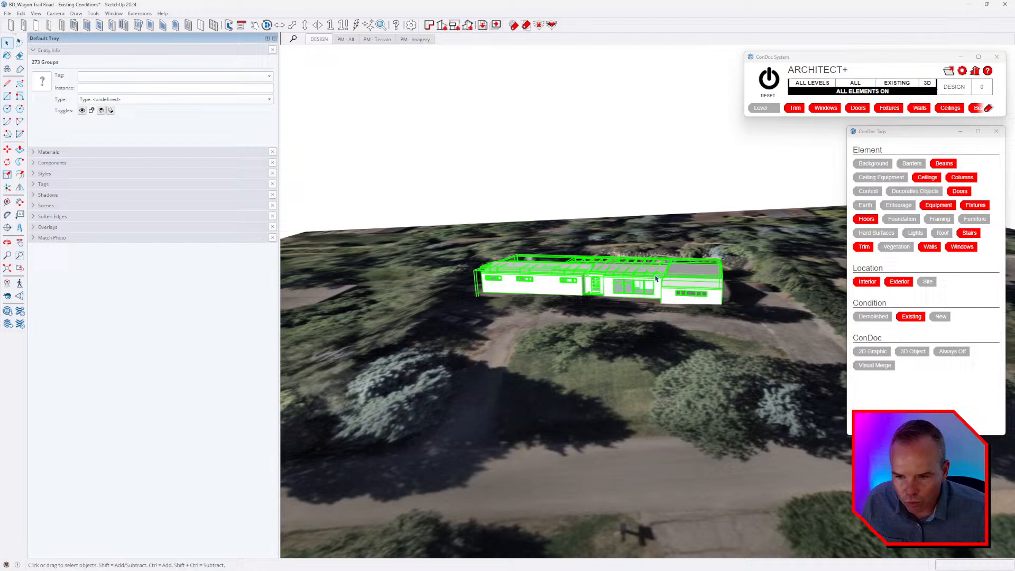
Turn on the visibility of the CONDOC_Always Off tag to show the site survey linework.
{"action": "left_click", "coordinate": [43, 184]}
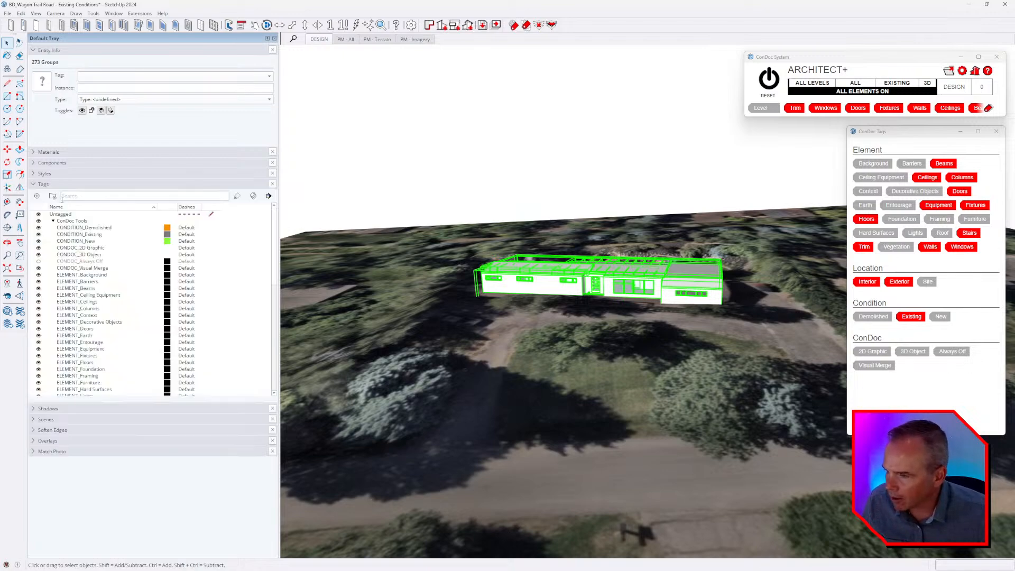
{"action": "left_click", "coordinate": [38, 261]}
{"action": "middle_click_drag", "start_coordinate": [529, 243], "coordinate": [400, 268]}
Select the site survey linework group, clear the selection to view the whole site, and select the survey group again.
{"action": "left_click", "coordinate": [566, 278]}
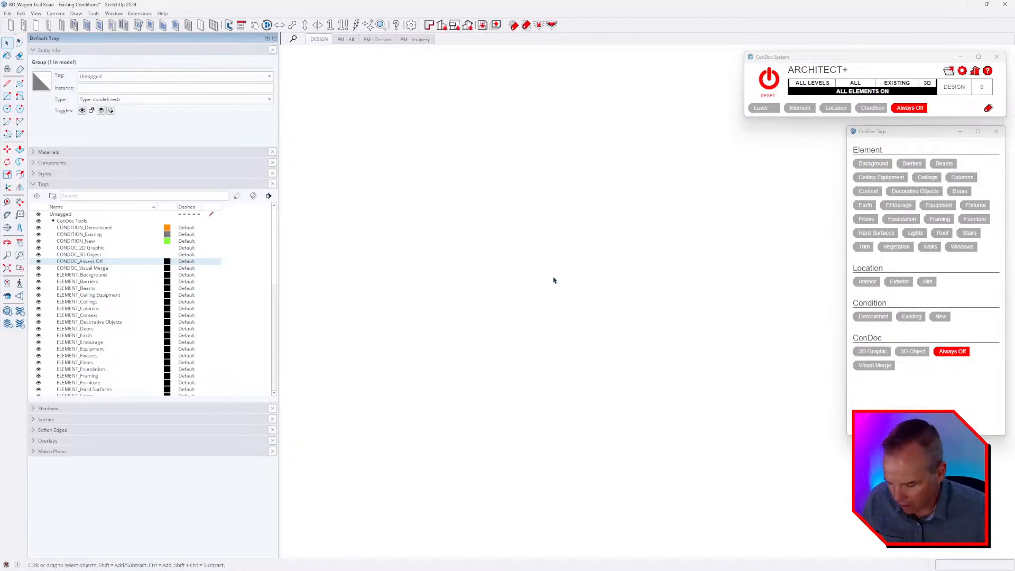
{"action": "key", "text": "shift+z"}
{"action": "middle_click_drag", "start_coordinate": [553, 280], "coordinate": [515, 245]}
{"action": "left_click", "coordinate": [636, 139]}
{"action": "middle_click_drag", "start_coordinate": [637, 299], "coordinate": [617, 153]}
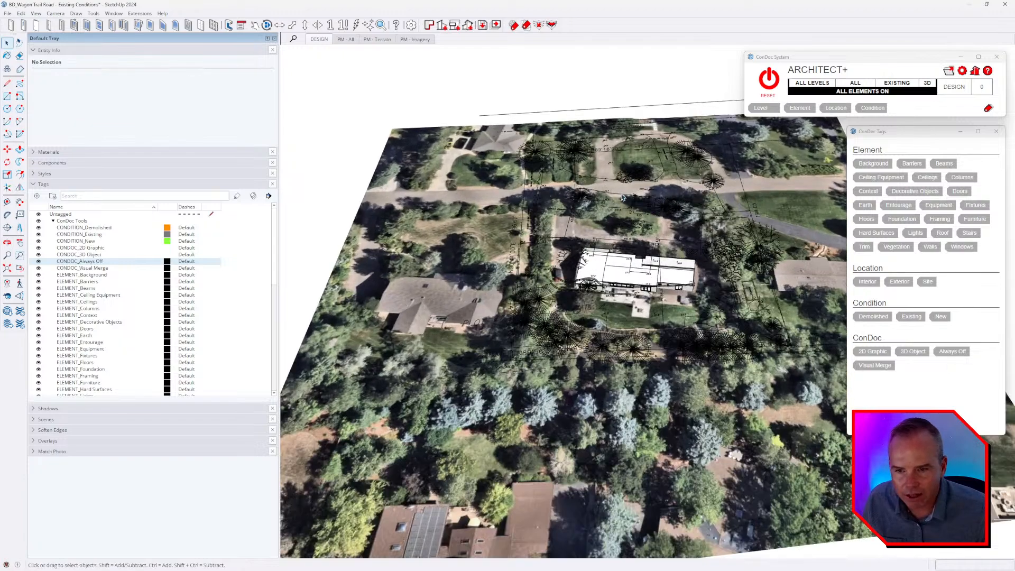
{"action": "left_click", "coordinate": [661, 210]}
Examine the survey linework around the house, including its dimensions, spot elevations and finished floor note, against the model's position.
{"action": "scroll", "coordinate": [641, 238], "scroll_direction": "up", "scroll_amount": 4}
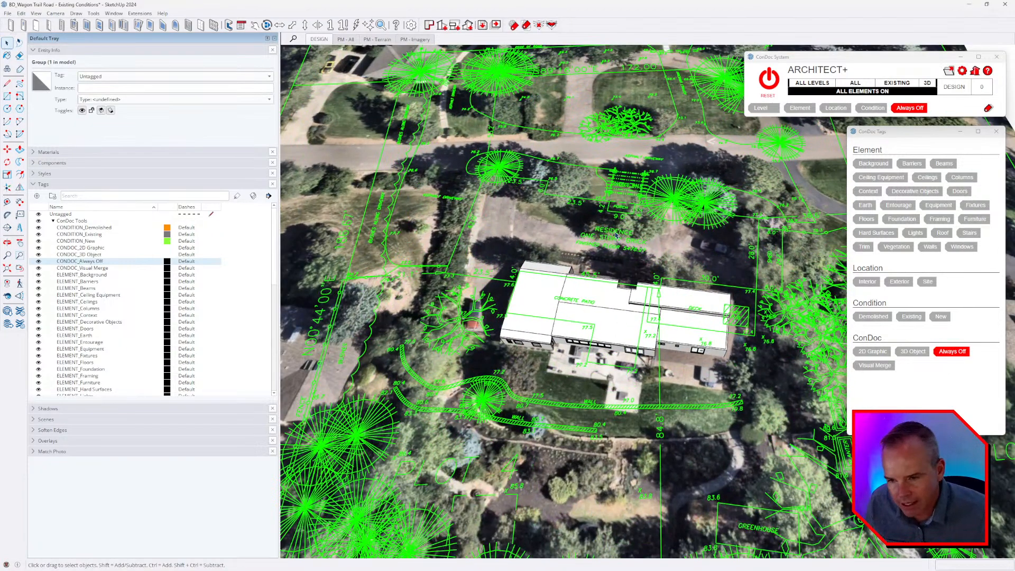
{"action": "scroll", "coordinate": [632, 258], "scroll_direction": "up", "scroll_amount": 2}
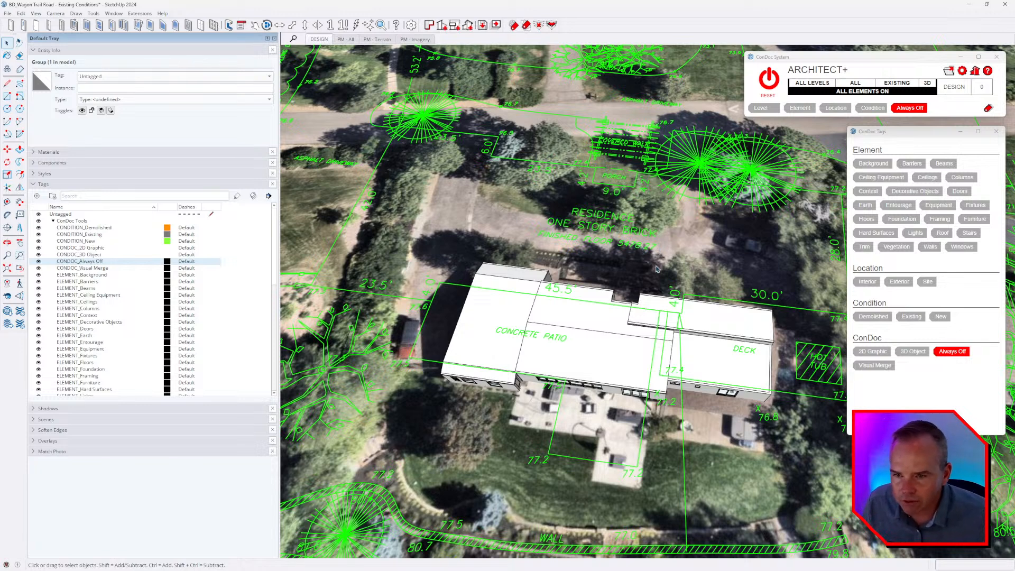
{"action": "middle_click_drag", "start_coordinate": [592, 232], "coordinate": [602, 235]}
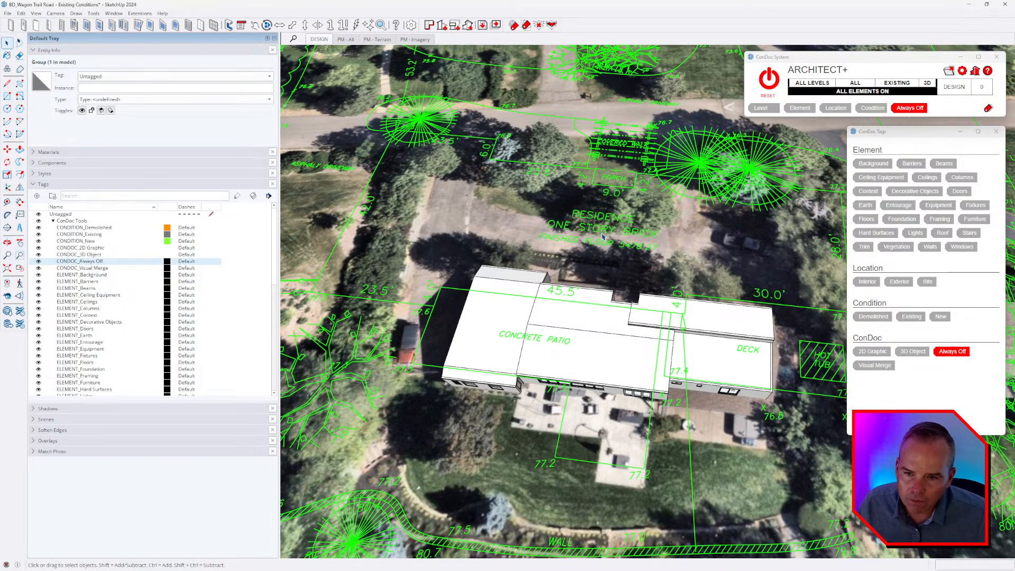
{"action": "scroll", "coordinate": [602, 234], "scroll_direction": "down", "scroll_amount": 2}
{"action": "middle_click_drag", "start_coordinate": [599, 273], "coordinate": [616, 261]}
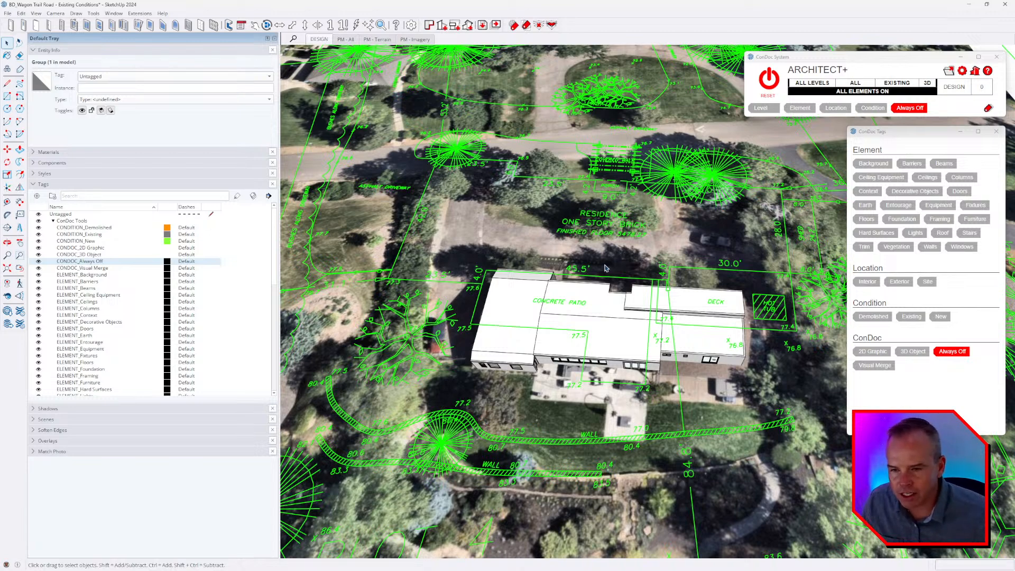
{"action": "middle_click_drag", "start_coordinate": [605, 268], "coordinate": [565, 280]}
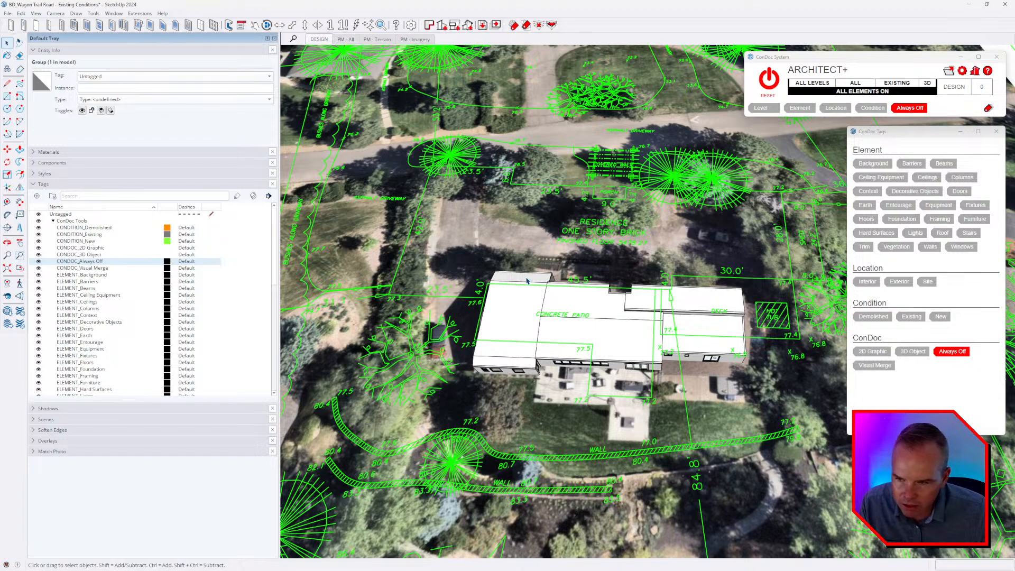
{"action": "middle_click_drag", "start_coordinate": [528, 273], "coordinate": [546, 221]}
{"action": "scroll", "coordinate": [519, 136], "scroll_direction": "up", "scroll_amount": 3}
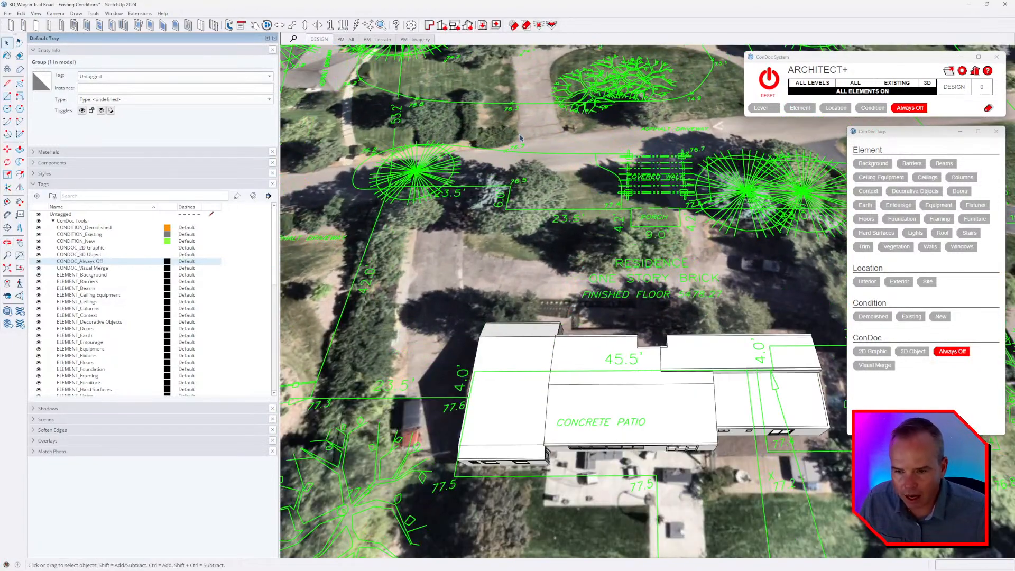
{"action": "middle_click_drag", "start_coordinate": [519, 136], "coordinate": [534, 172], "text": "shift"}
{"action": "scroll", "coordinate": [539, 176], "scroll_direction": "up", "scroll_amount": 3}
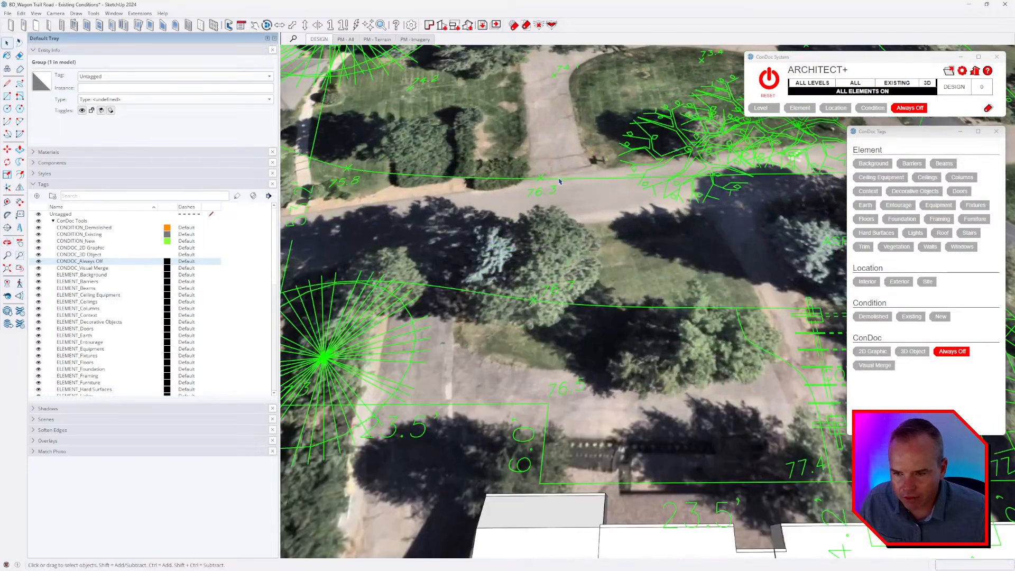
{"action": "middle_click_drag", "start_coordinate": [510, 210], "coordinate": [567, 240]}
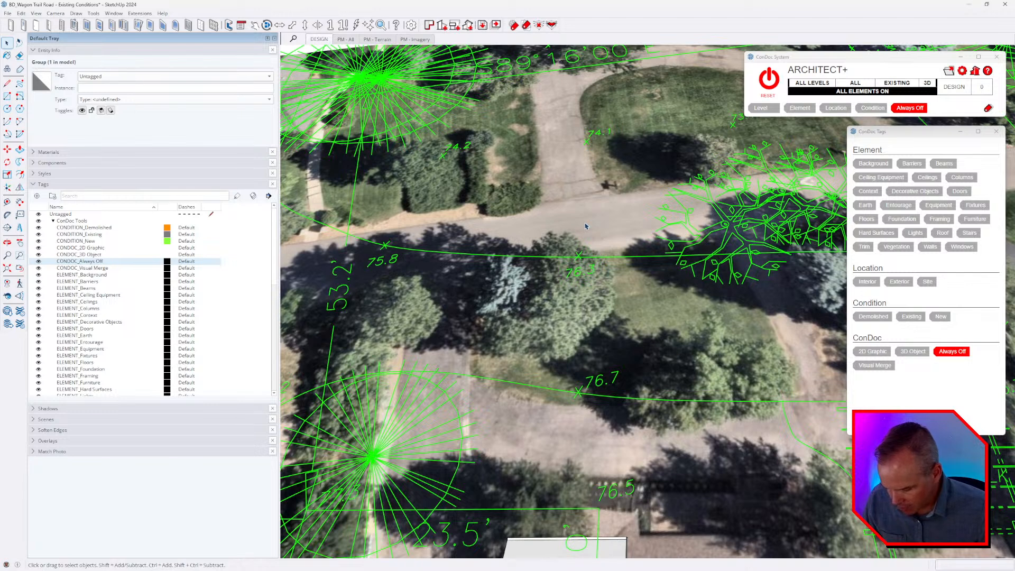
{"action": "key", "text": "t"}
{"action": "scroll", "coordinate": [588, 137], "scroll_direction": "up", "scroll_amount": 3}
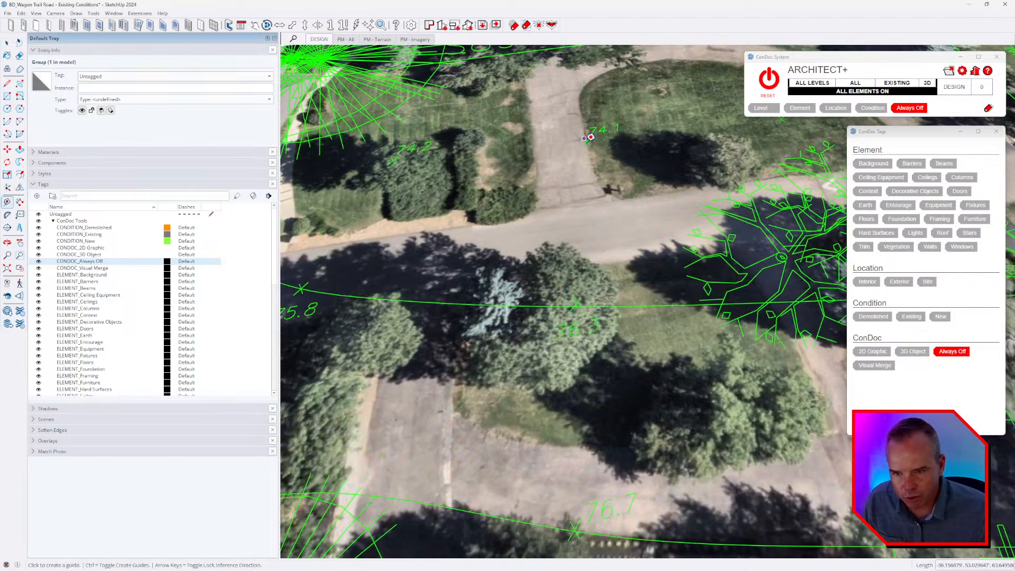
{"action": "scroll", "coordinate": [588, 140], "scroll_direction": "up", "scroll_amount": 3}
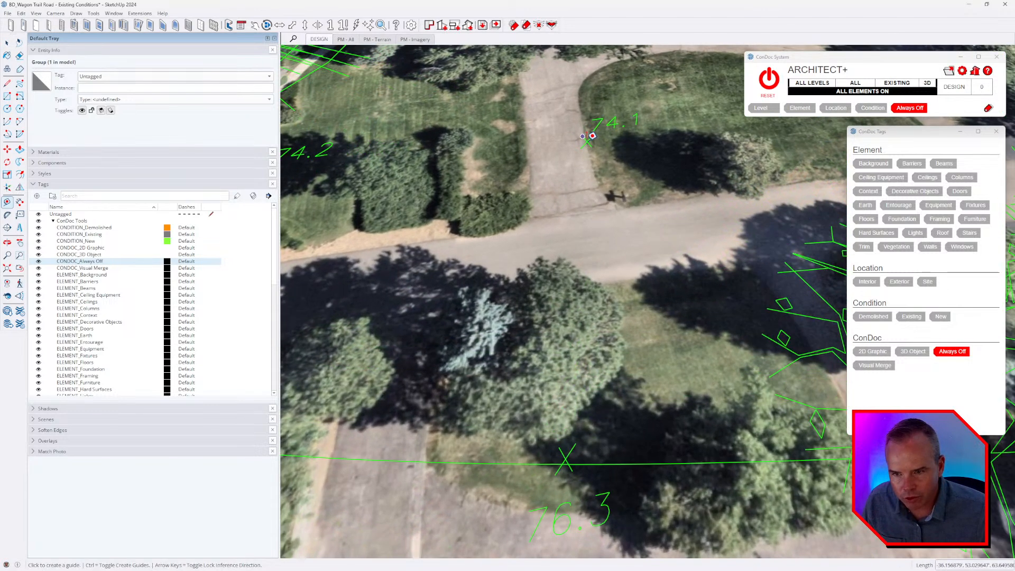
{"action": "left_click", "coordinate": [586, 141]}
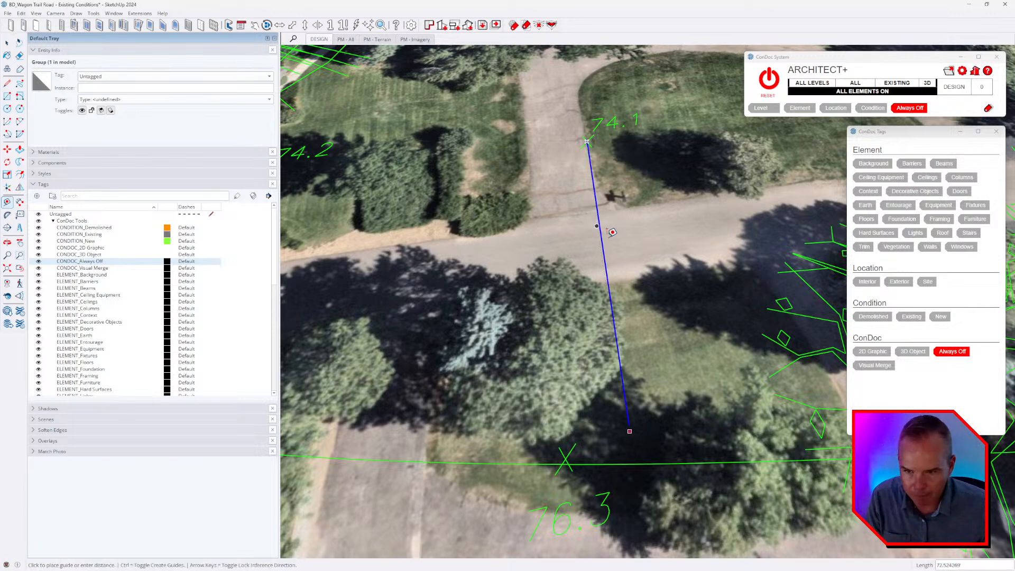
{"action": "scroll", "coordinate": [641, 425], "scroll_direction": "up", "scroll_amount": 3}
{"action": "scroll", "coordinate": [640, 426], "scroll_direction": "up", "scroll_amount": 3}
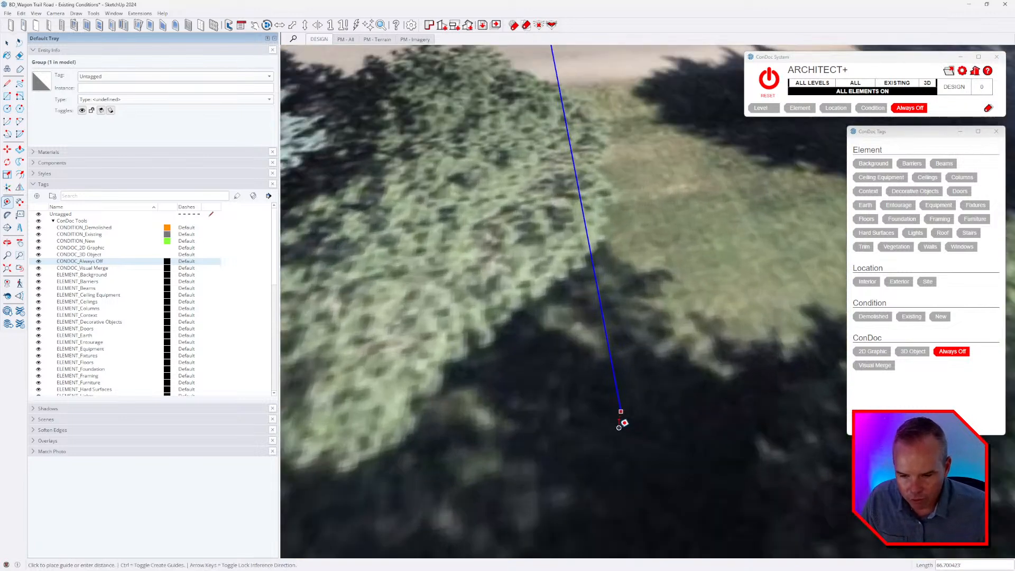
{"action": "scroll", "coordinate": [639, 416], "scroll_direction": "up", "scroll_amount": 1}
{"action": "middle_click_drag", "start_coordinate": [625, 416], "coordinate": [566, 283]}
{"action": "scroll", "coordinate": [594, 383], "scroll_direction": "up", "scroll_amount": 2}
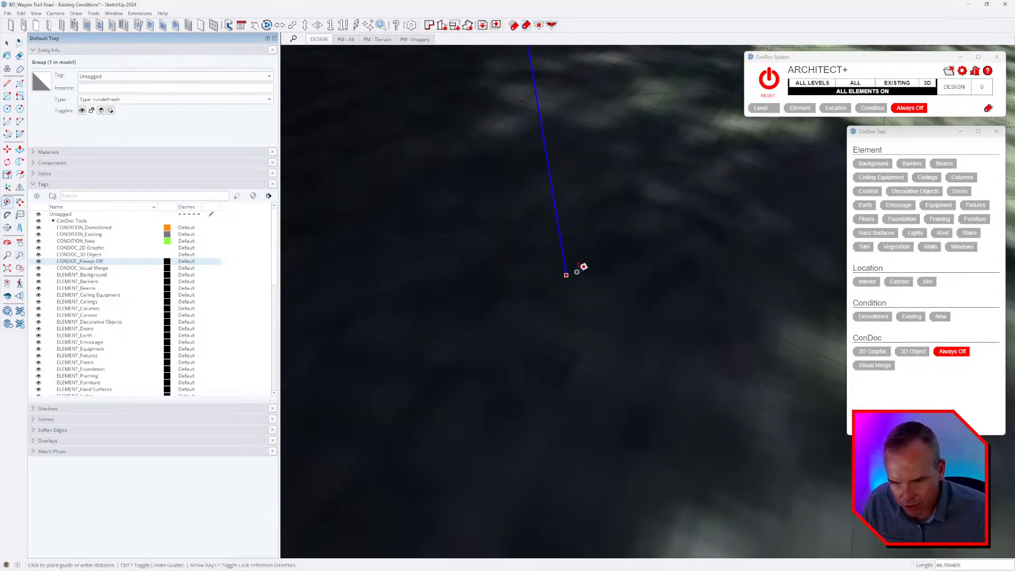
{"action": "middle_click_drag", "start_coordinate": [568, 277], "coordinate": [634, 348]}
{"action": "scroll", "coordinate": [639, 332], "scroll_direction": "down", "scroll_amount": 8}
{"action": "key", "text": "Escape"}
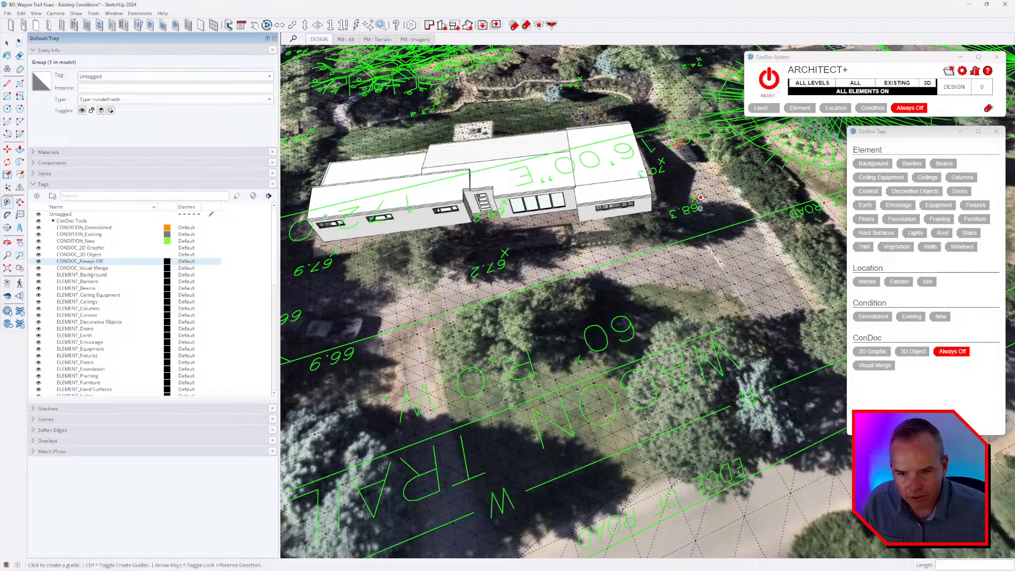
{"action": "scroll", "coordinate": [695, 200], "scroll_direction": "up", "scroll_amount": 4}
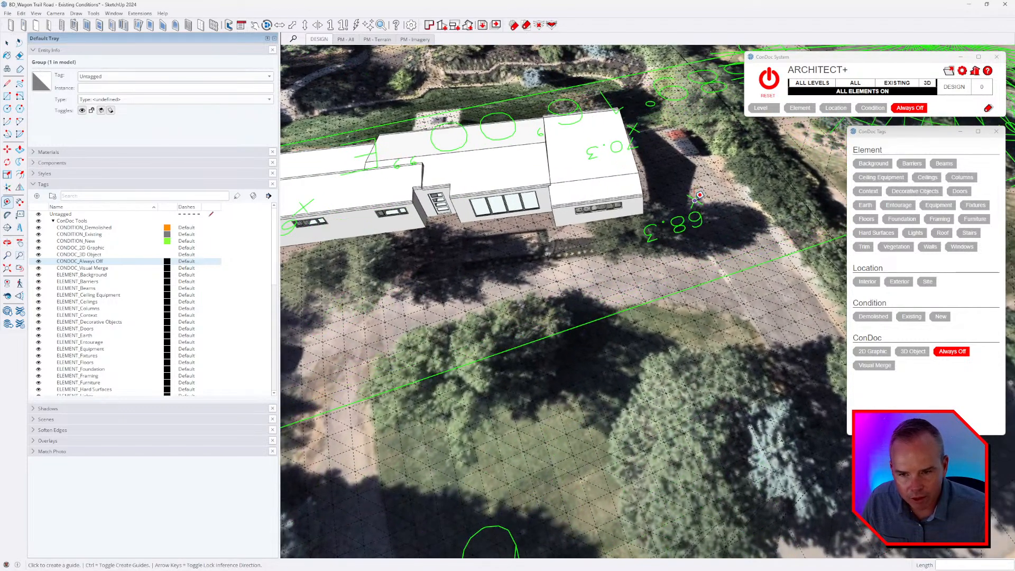
{"action": "left_click", "coordinate": [694, 201]}
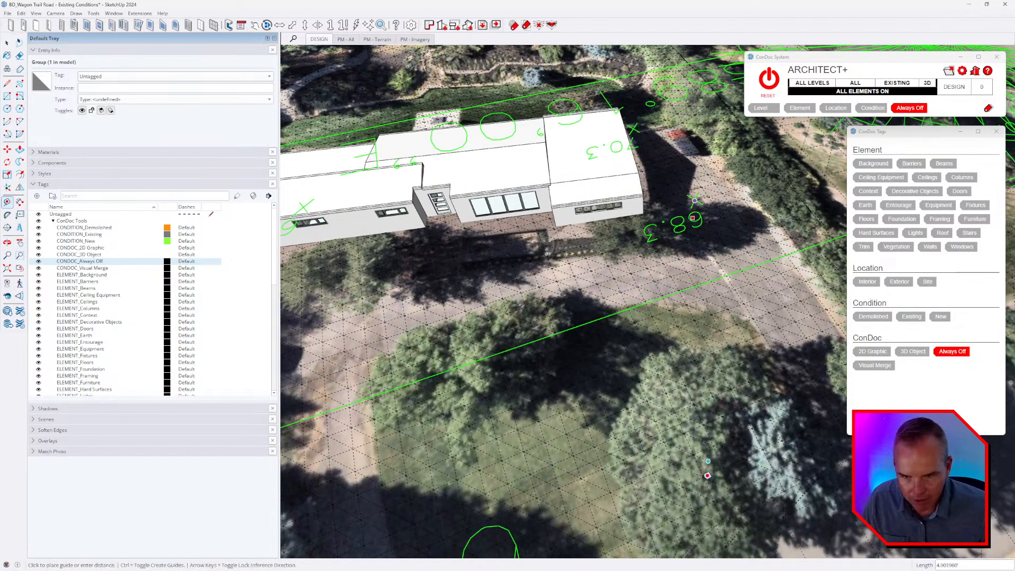
{"action": "middle_click_drag", "start_coordinate": [695, 201], "coordinate": [653, 358]}
Place a vertical guide from the survey's 68.3 spot mark down to the terrain in front of the house, and select it.
{"action": "scroll", "coordinate": [606, 296], "scroll_direction": "up", "scroll_amount": 3}
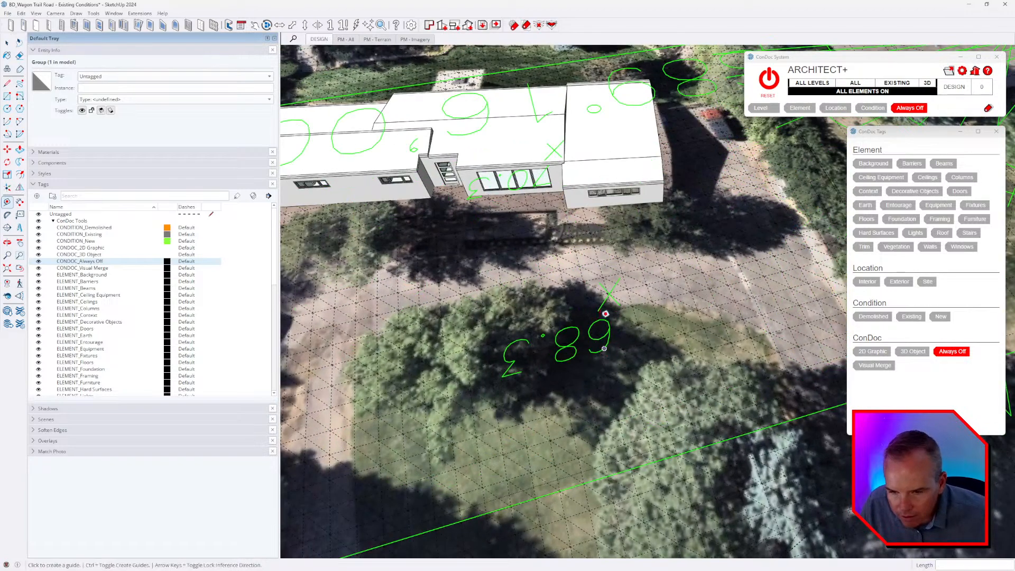
{"action": "middle_click_drag", "start_coordinate": [606, 291], "coordinate": [610, 295]}
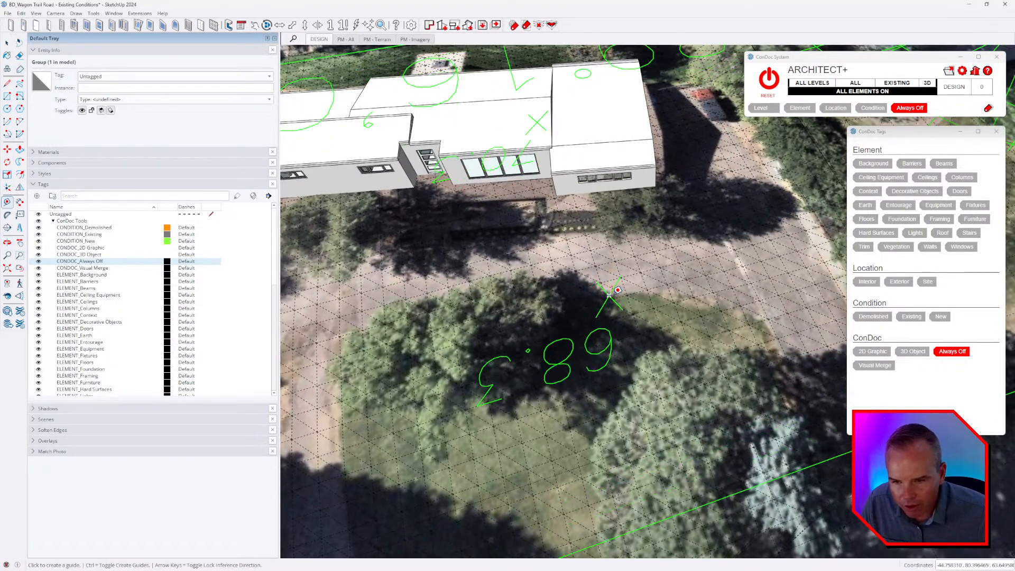
{"action": "left_click", "coordinate": [609, 295]}
{"action": "middle_click_drag", "start_coordinate": [646, 345], "coordinate": [642, 338]}
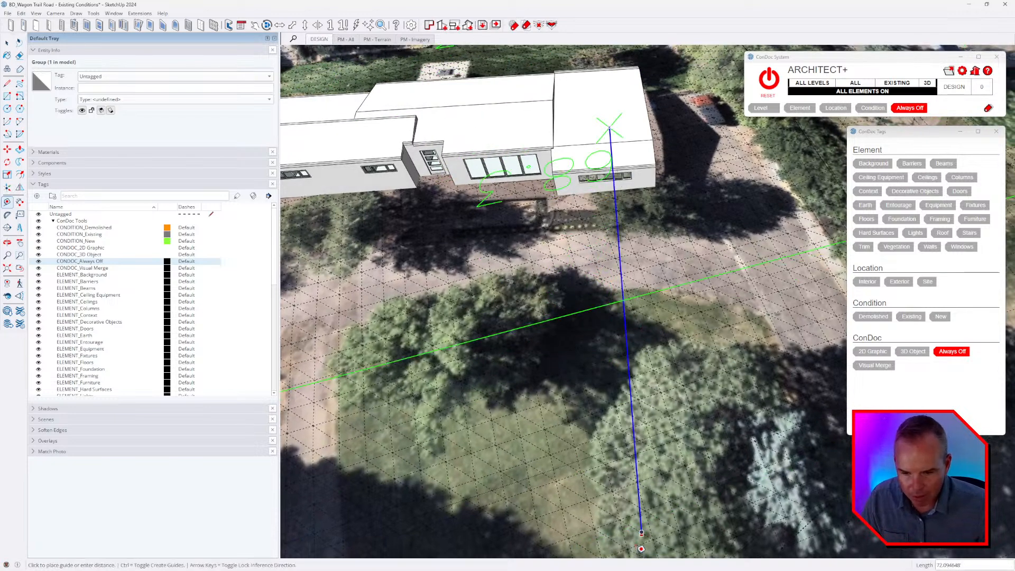
{"action": "scroll", "coordinate": [638, 539], "scroll_direction": "up", "scroll_amount": 3}
{"action": "scroll", "coordinate": [643, 526], "scroll_direction": "up", "scroll_amount": 3}
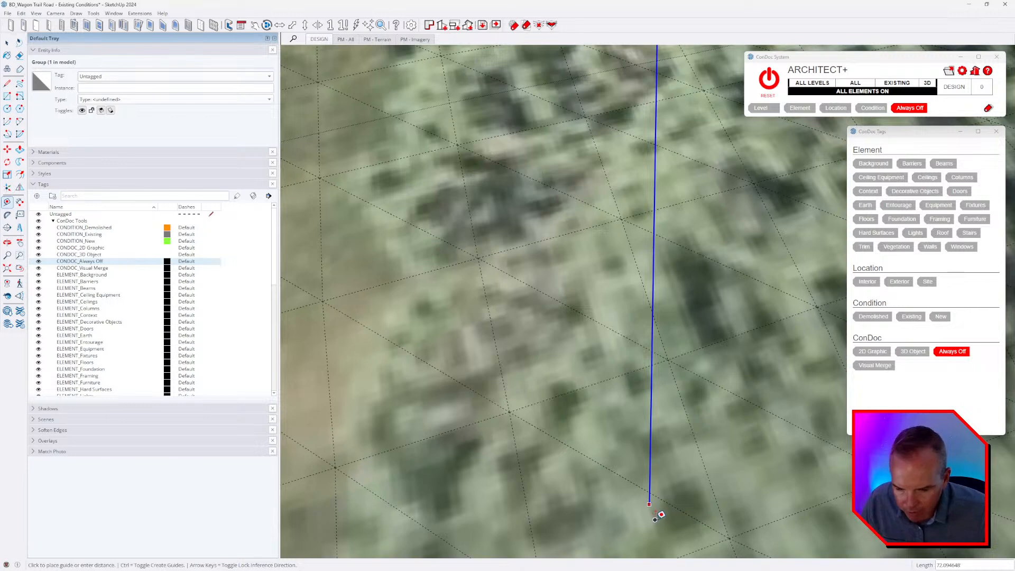
{"action": "left_click", "coordinate": [660, 514]}
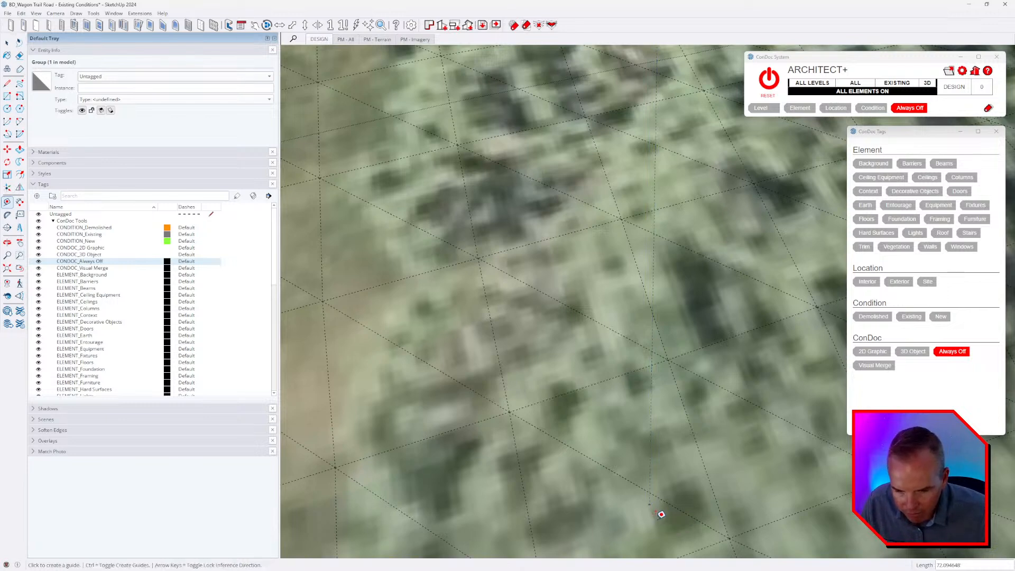
{"action": "scroll", "coordinate": [603, 429], "scroll_direction": "down", "scroll_amount": 2}
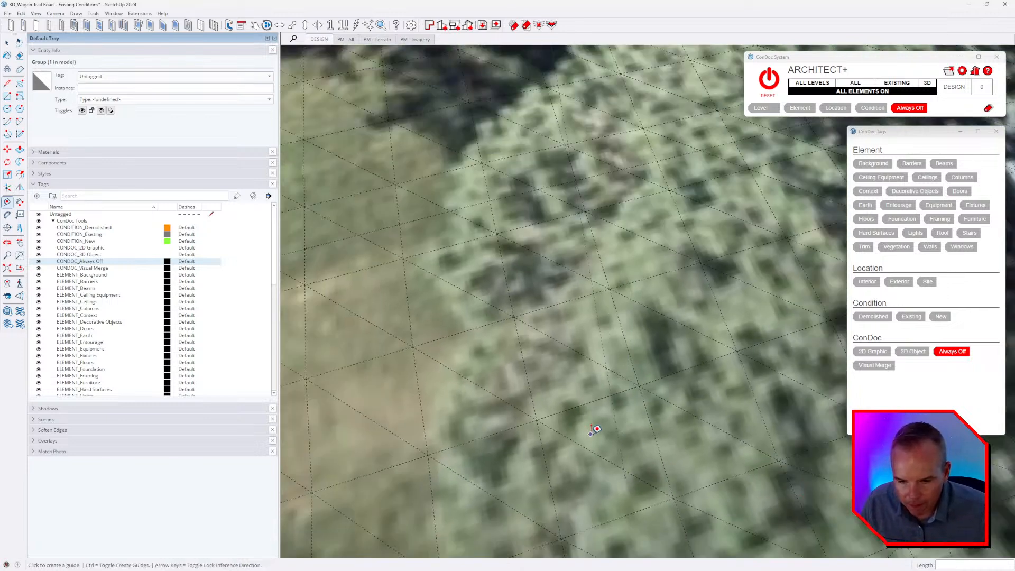
{"action": "key", "text": "space"}
{"action": "left_click", "coordinate": [612, 402]}
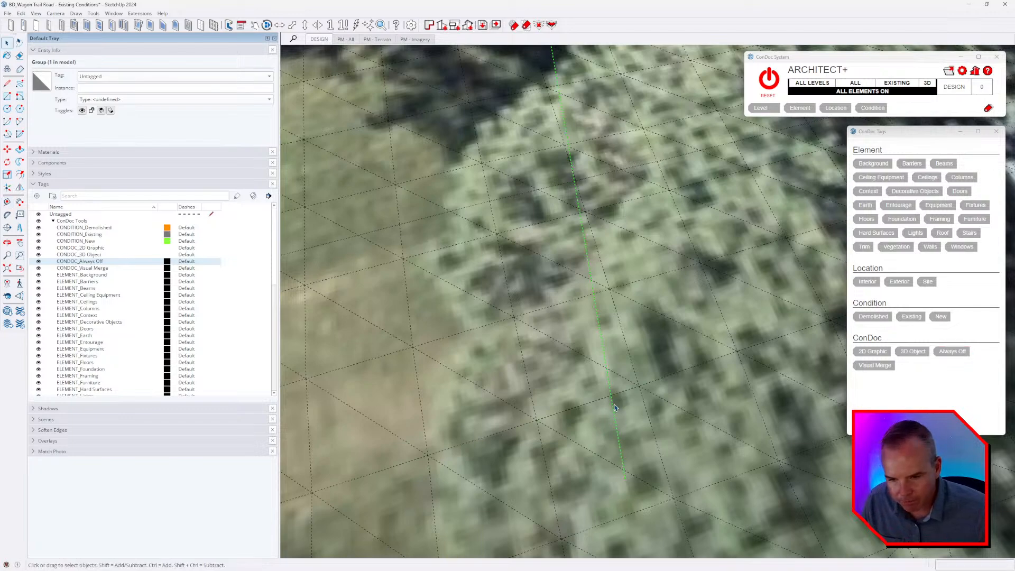
Label the guide's end point on the terrain with a leader text reading 68.3, and select the label.
{"action": "scroll", "coordinate": [660, 442], "scroll_direction": "down", "scroll_amount": 6}
{"action": "scroll", "coordinate": [664, 421], "scroll_direction": "down", "scroll_amount": 5}
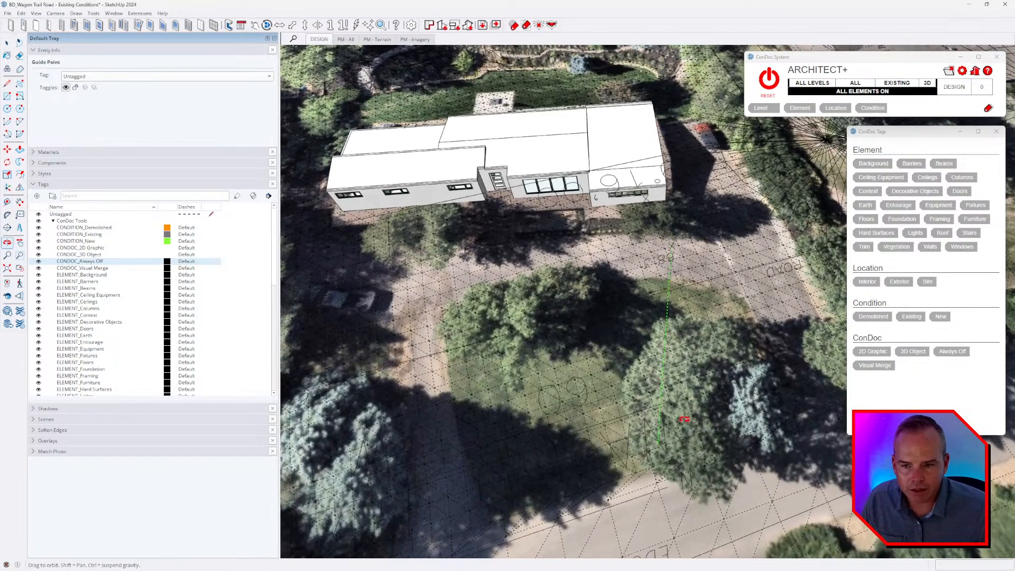
{"action": "middle_click_drag", "start_coordinate": [618, 370], "coordinate": [633, 355]}
{"action": "scroll", "coordinate": [604, 250], "scroll_direction": "down", "scroll_amount": 3}
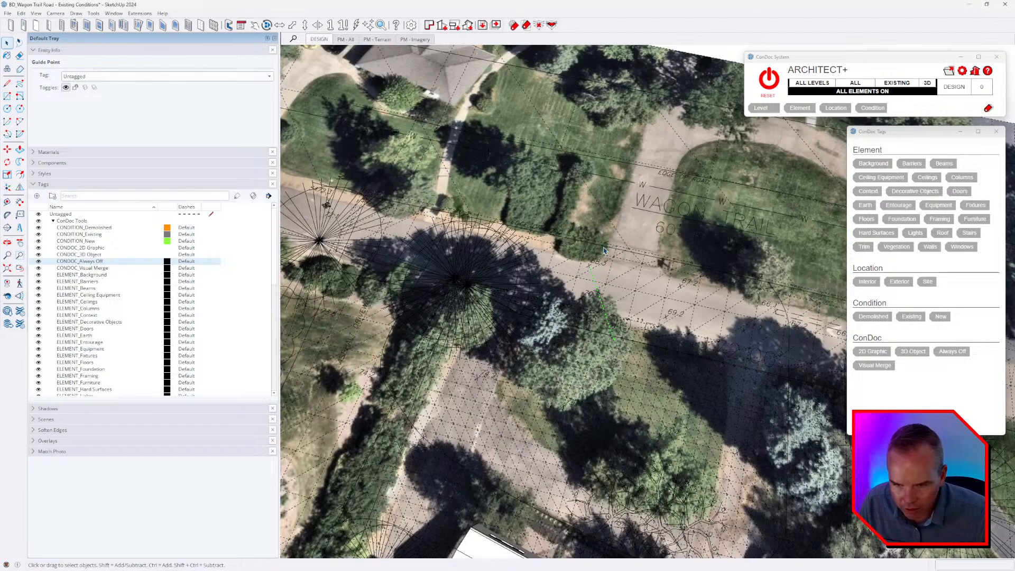
{"action": "scroll", "coordinate": [604, 250], "scroll_direction": "up", "scroll_amount": 6}
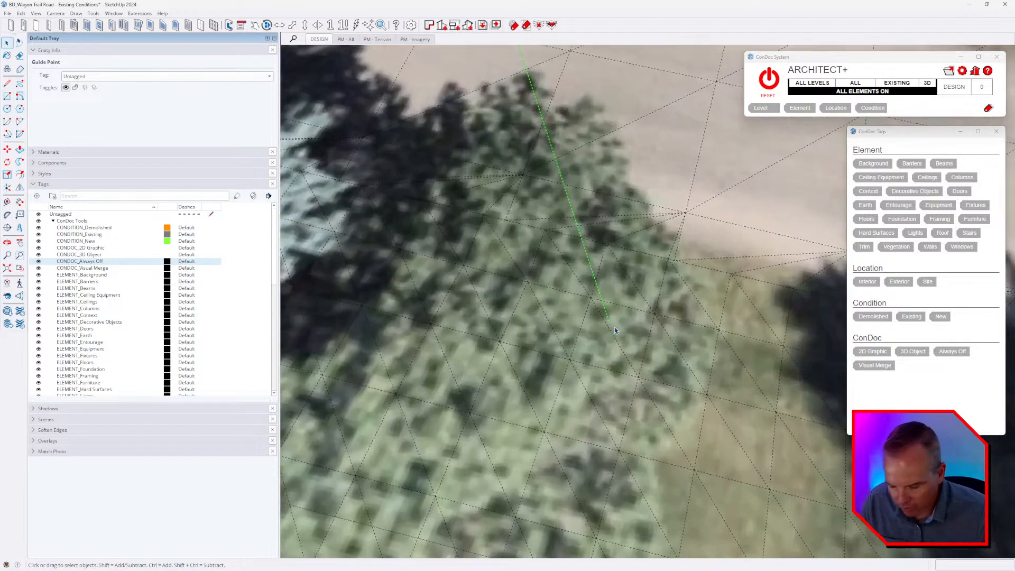
{"action": "key", "text": "t"}
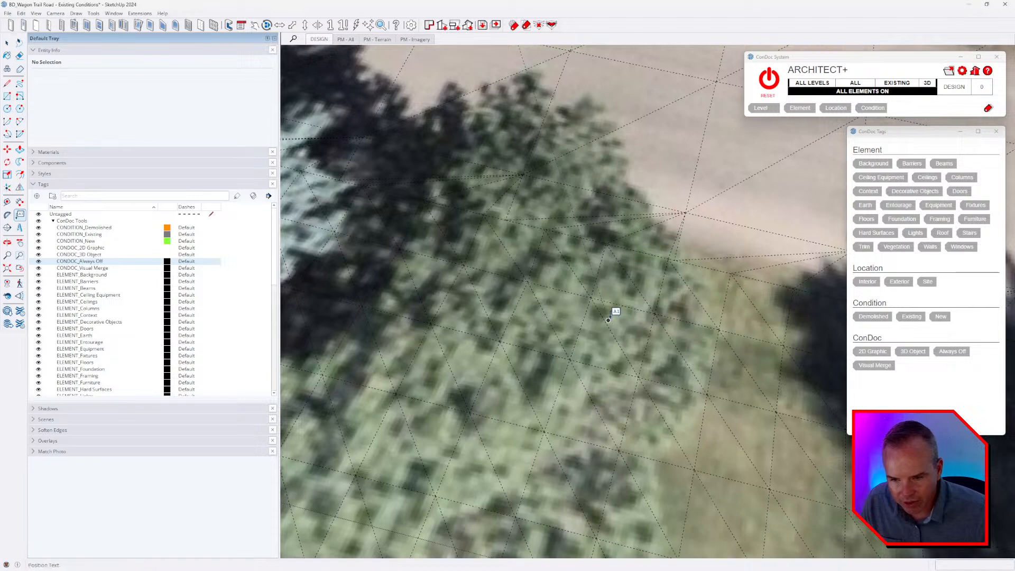
{"action": "left_click", "coordinate": [625, 286]}
{"action": "type", "text": "68.3"}
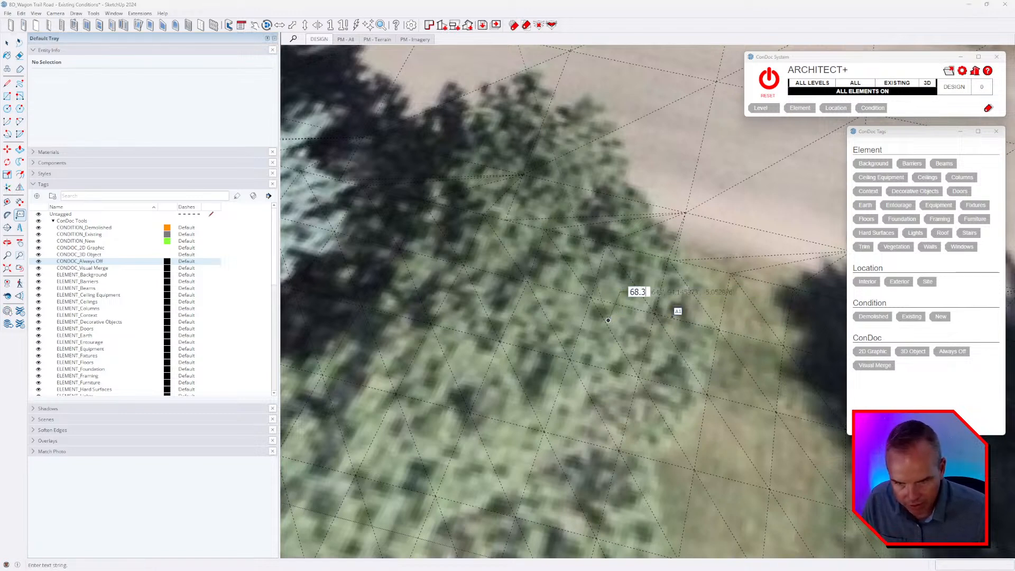
{"action": "left_click", "coordinate": [671, 316]}
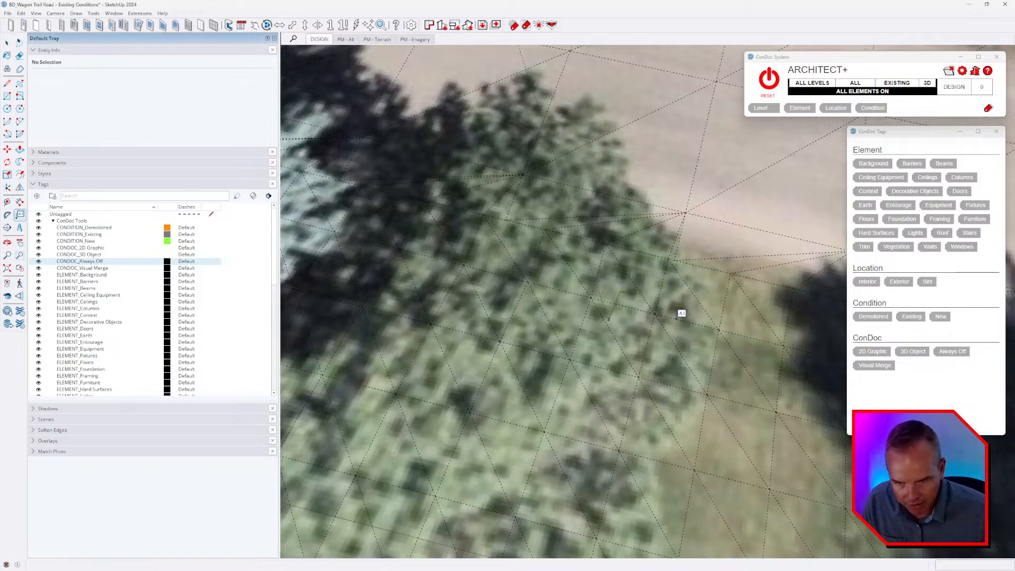
{"action": "key", "text": "space"}
{"action": "left_click", "coordinate": [633, 294]}
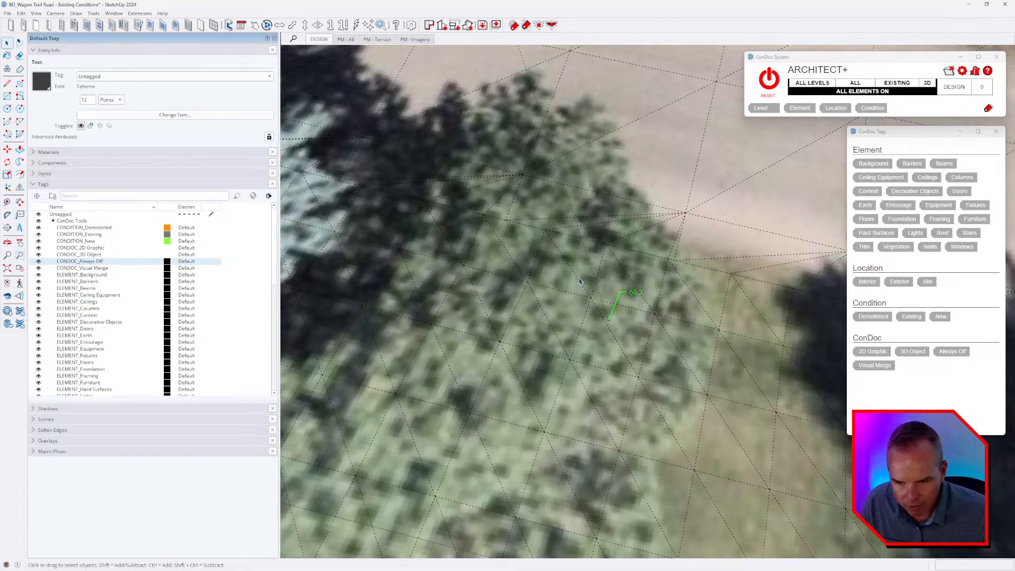
Select the site survey linework group and examine the finished floor note over the house and the terrain in front of it.
{"action": "scroll", "coordinate": [579, 255], "scroll_direction": "down", "scroll_amount": 10}
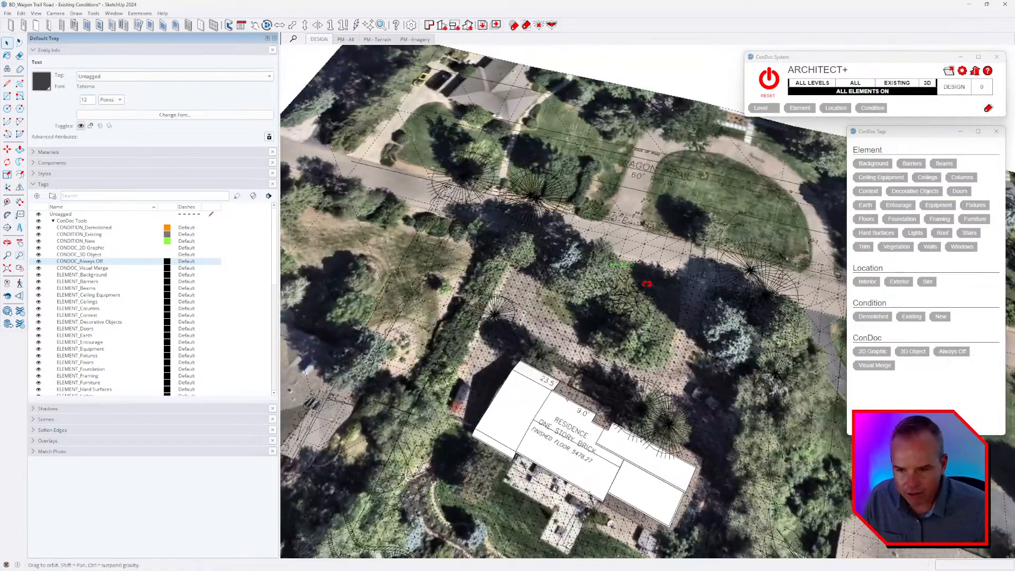
{"action": "middle_click_drag", "start_coordinate": [647, 283], "coordinate": [613, 349]}
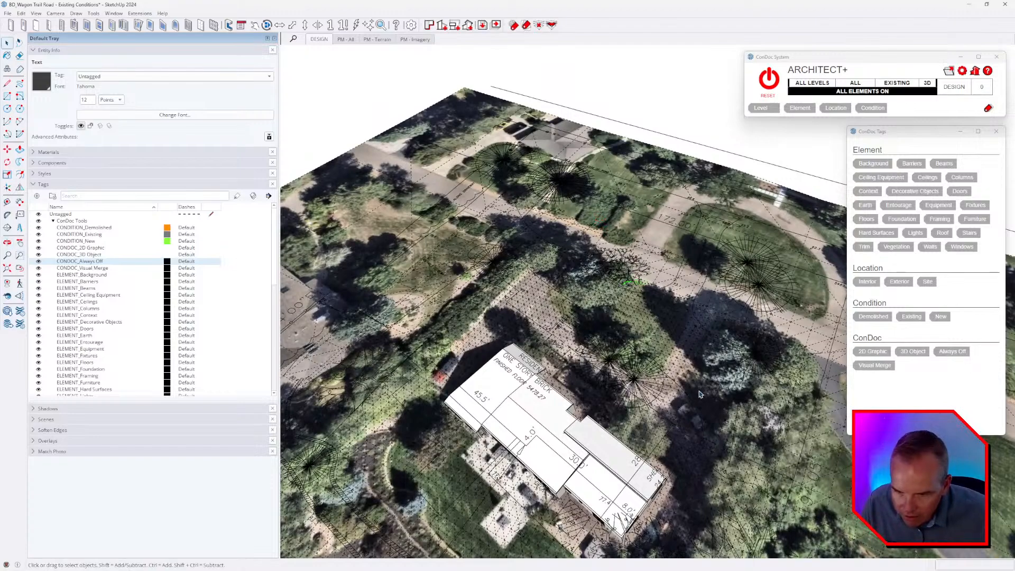
{"action": "scroll", "coordinate": [595, 436], "scroll_direction": "up", "scroll_amount": 3}
{"action": "left_click", "coordinate": [544, 416]}
{"action": "scroll", "coordinate": [572, 428], "scroll_direction": "up", "scroll_amount": 3}
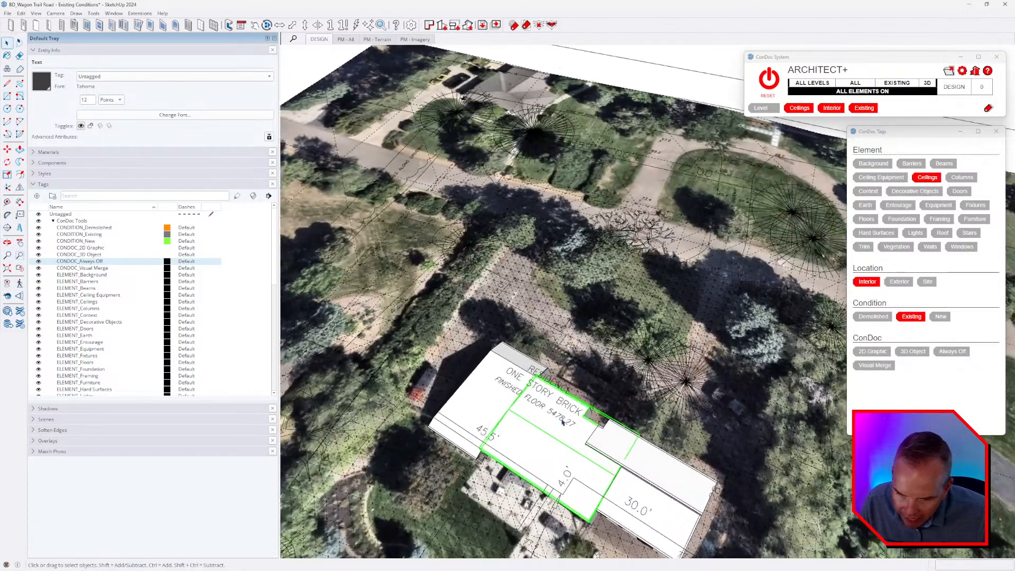
{"action": "left_click", "coordinate": [566, 421]}
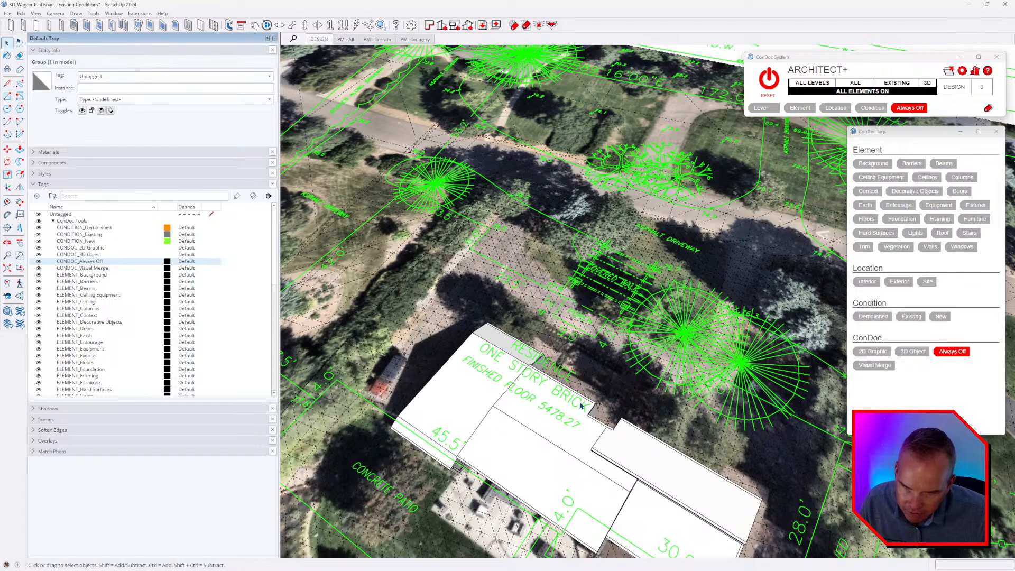
{"action": "middle_click_drag", "start_coordinate": [709, 266], "coordinate": [652, 320]}
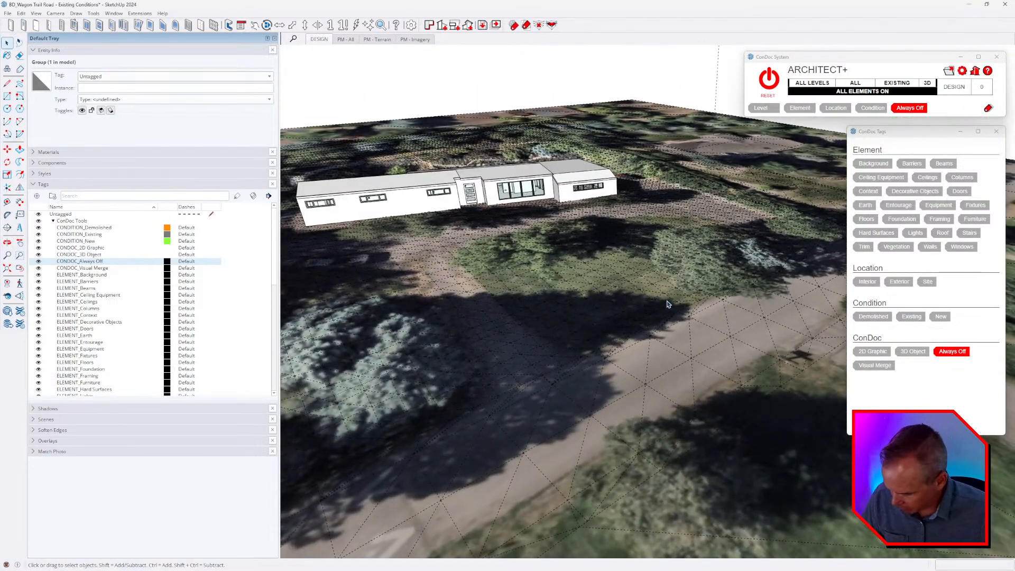
Open the Windows Calculator and place its window over the SketchUp model.
{"action": "key", "text": "super"}
{"action": "type", "text": "calc"}
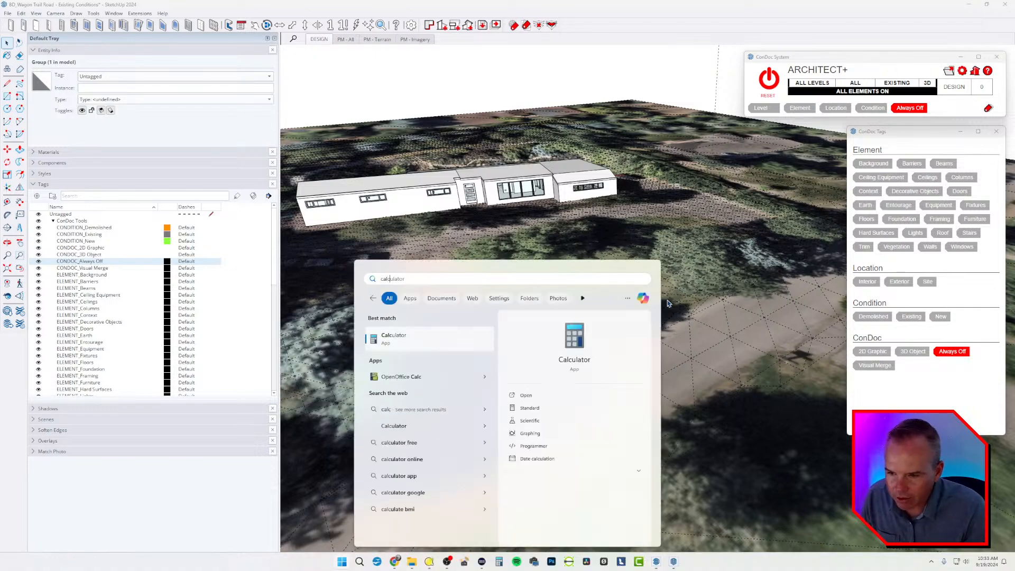
{"action": "key", "text": "Return"}
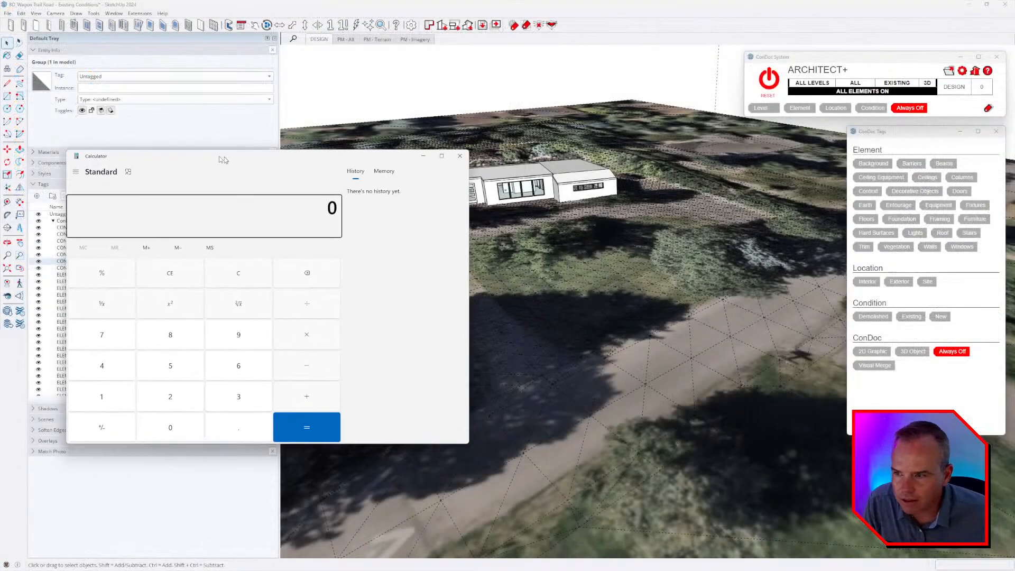
{"action": "left_click_drag", "start_coordinate": [218, 157], "coordinate": [178, 97]}
{"action": "left_click", "coordinate": [658, 273]}
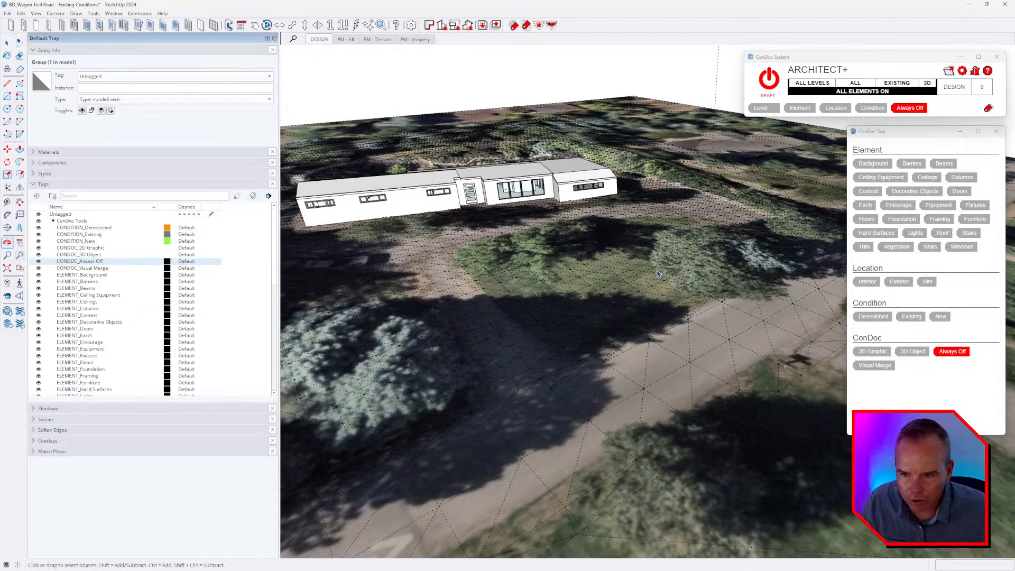
{"action": "key", "text": "alt+Tab"}
Calculate the elevation difference 78.27 − 68.3 in the Calculator.
{"action": "left_click", "coordinate": [62, 278]}
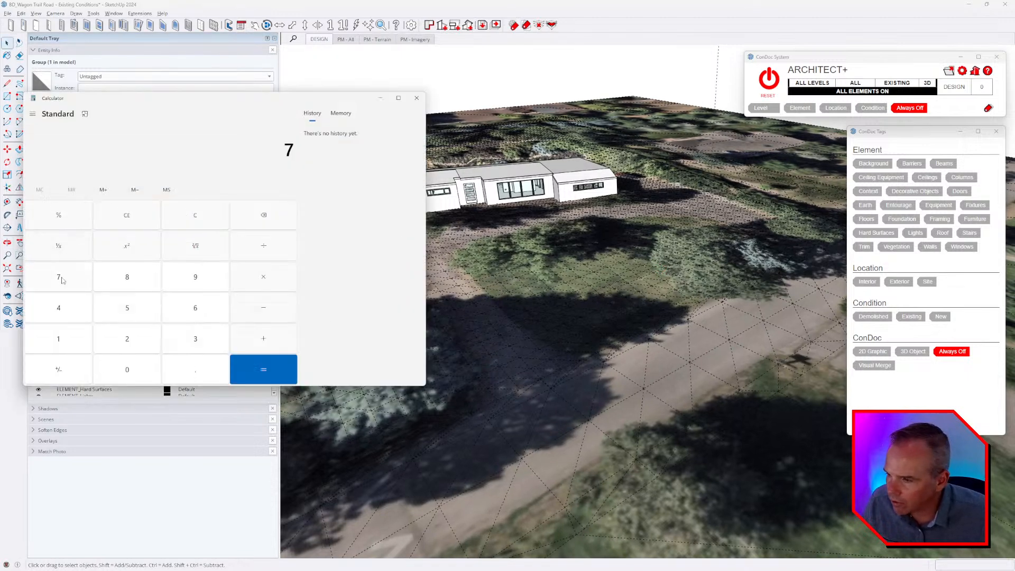
{"action": "left_click", "coordinate": [130, 279]}
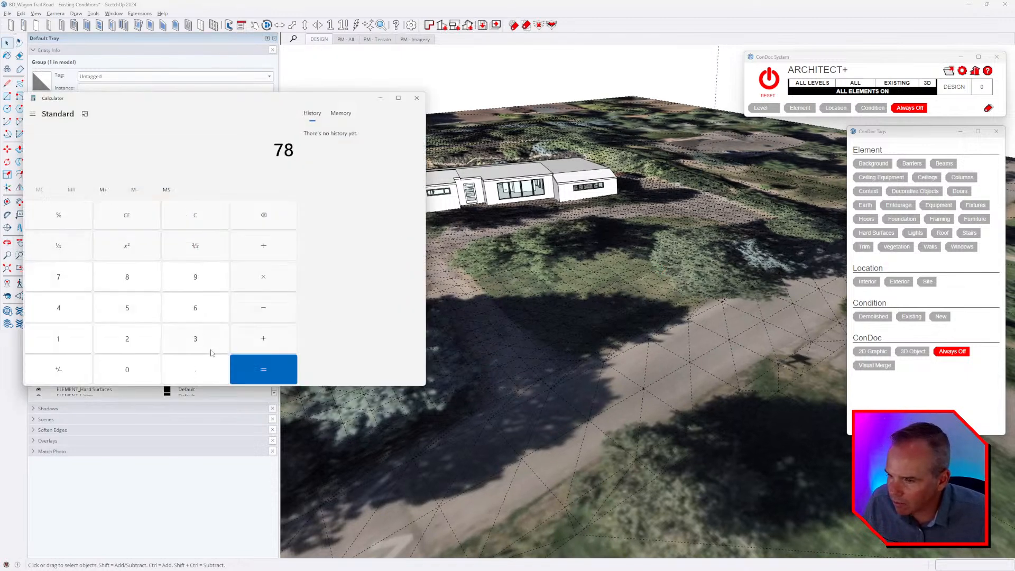
{"action": "left_click", "coordinate": [197, 371]}
{"action": "left_click", "coordinate": [132, 341]}
{"action": "left_click", "coordinate": [74, 282]}
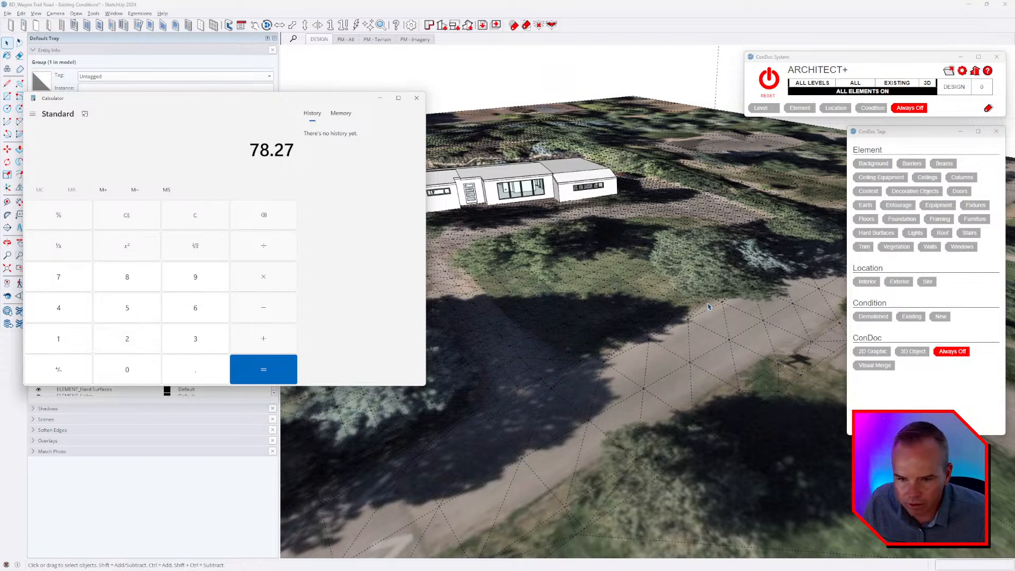
{"action": "scroll", "coordinate": [739, 305], "scroll_direction": "up", "scroll_amount": 5}
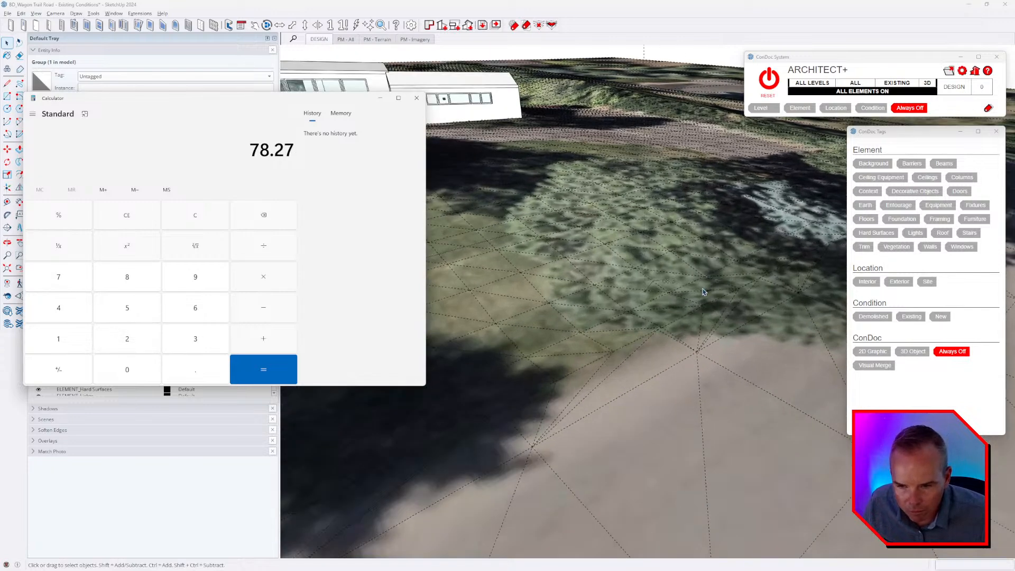
{"action": "left_click", "coordinate": [196, 316]}
{"action": "left_click", "coordinate": [139, 283]}
{"action": "left_click", "coordinate": [185, 364]}
{"action": "left_click", "coordinate": [202, 338]}
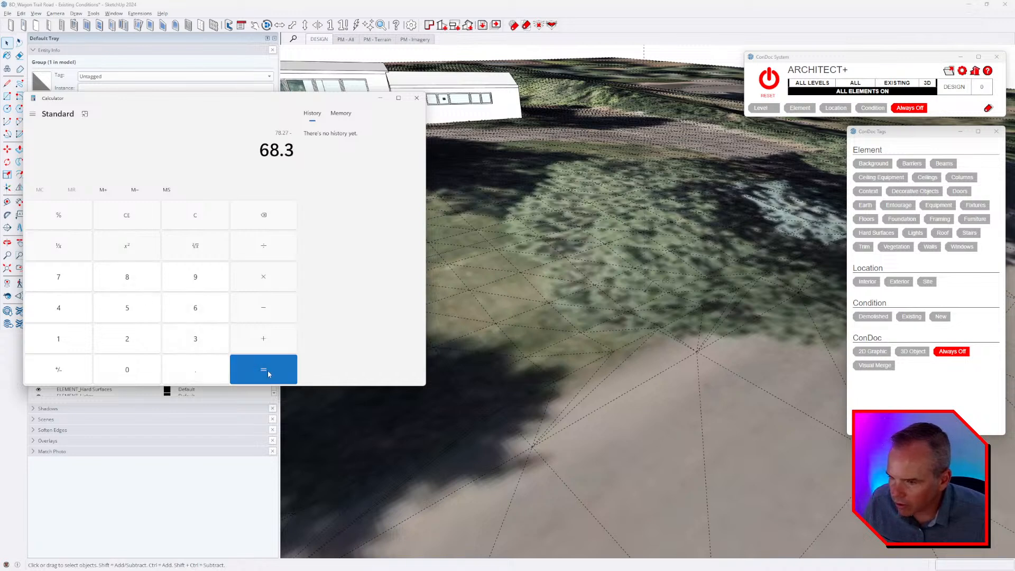
{"action": "left_click", "coordinate": [268, 374]}
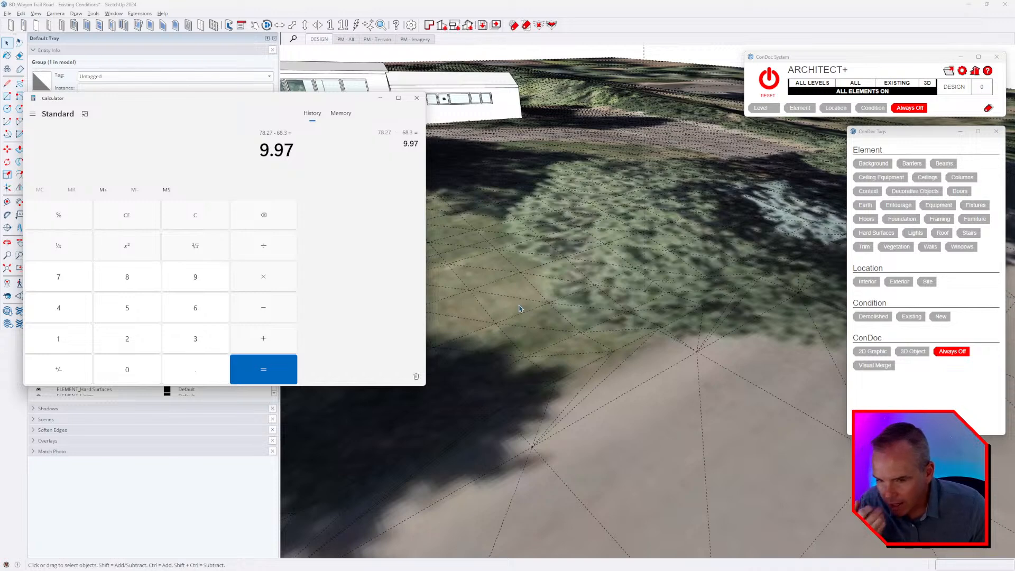
Place a guide point 9.97' vertically above the 68.3 spot on the terrain in front of the house, and select it.
{"action": "scroll", "coordinate": [644, 293], "scroll_direction": "up", "scroll_amount": 5}
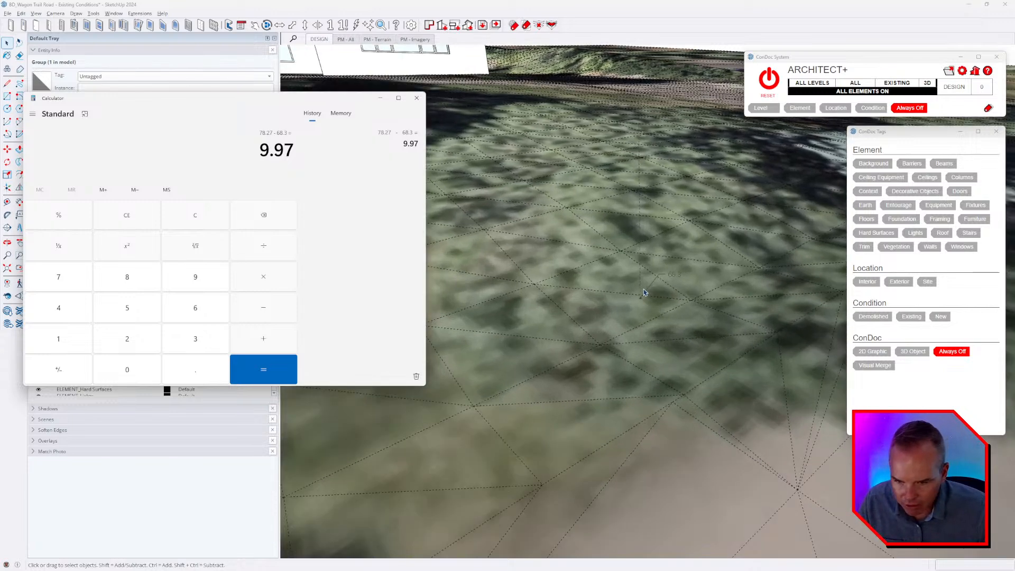
{"action": "left_click", "coordinate": [674, 302]}
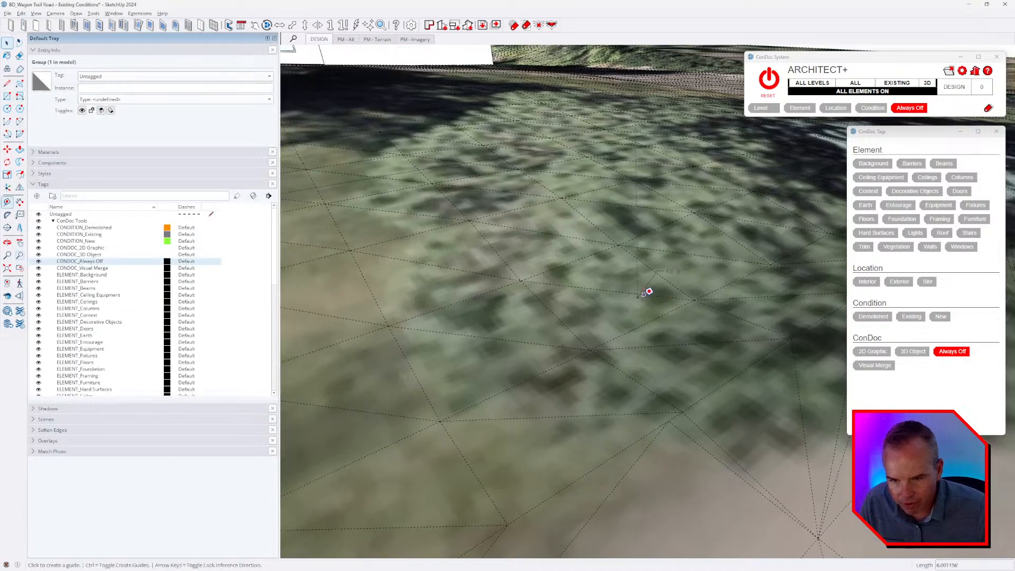
{"action": "key", "text": "t"}
{"action": "left_click", "coordinate": [637, 297]}
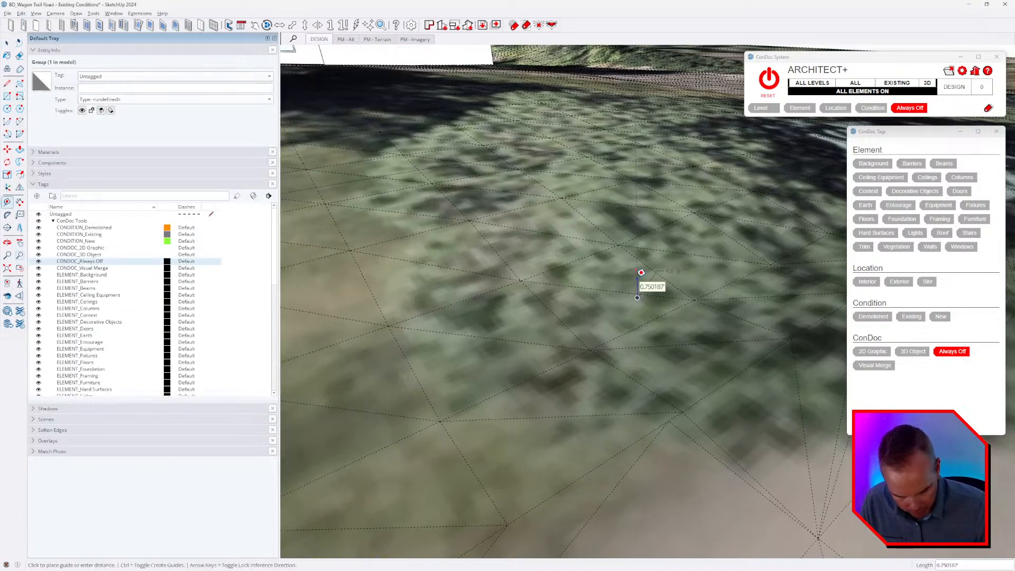
{"action": "type", "text": "9.97"}
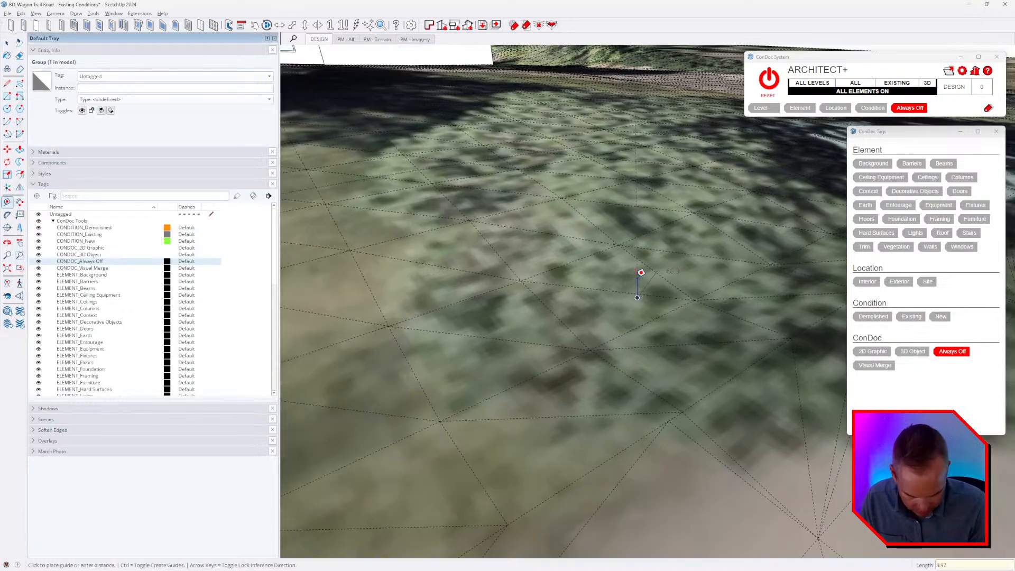
{"action": "type", "text": "'"}
{"action": "key", "text": "Return"}
{"action": "middle_click_drag", "start_coordinate": [640, 272], "coordinate": [582, 403]}
{"action": "key", "text": "space"}
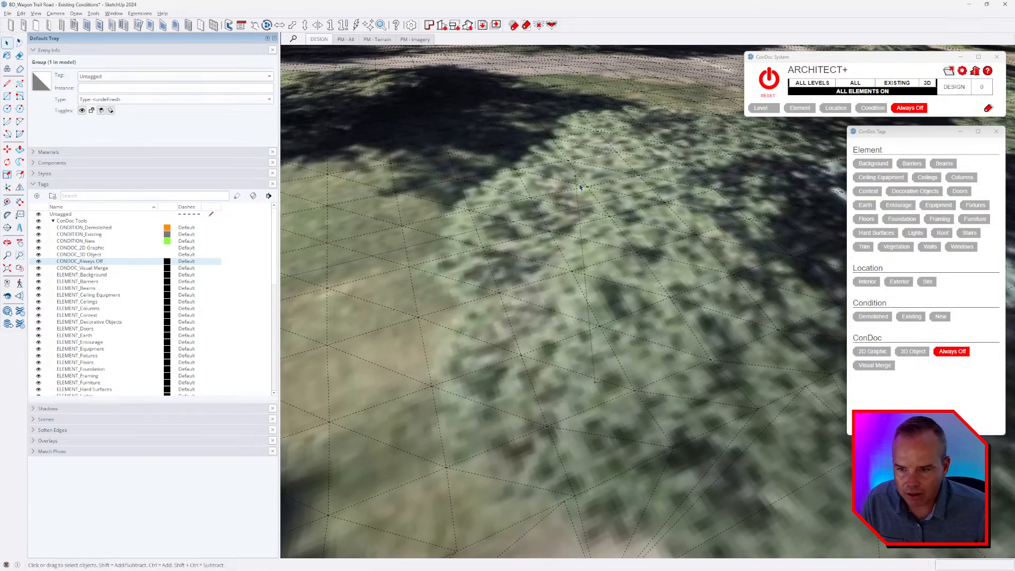
{"action": "scroll", "coordinate": [575, 180], "scroll_direction": "up", "scroll_amount": 1}
{"action": "left_click", "coordinate": [575, 180]}
{"action": "scroll", "coordinate": [655, 284], "scroll_direction": "down", "scroll_amount": 3}
{"action": "middle_click_drag", "start_coordinate": [655, 284], "coordinate": [533, 167]}
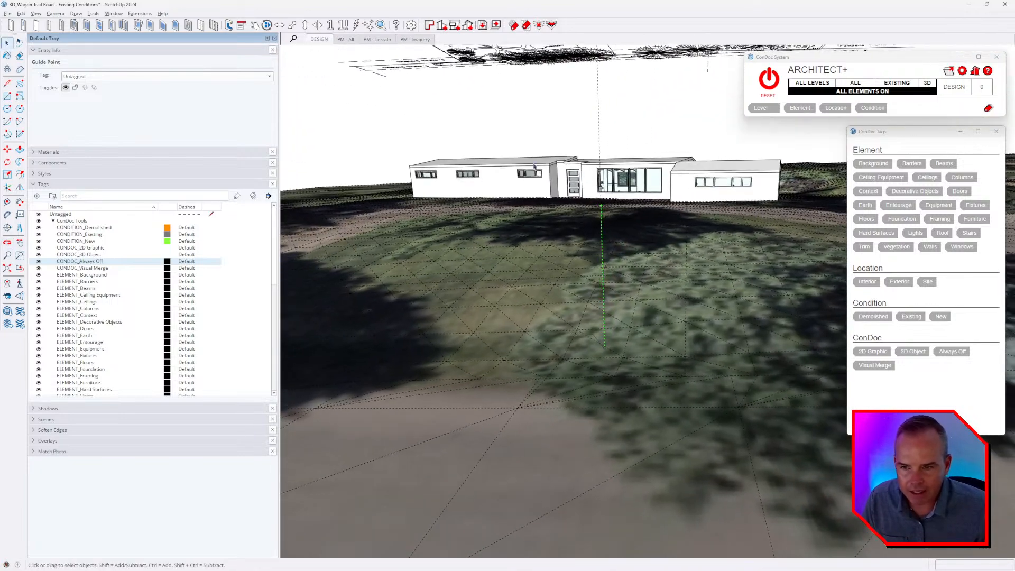
Select all the groups that make up the house, leaving the 68.3 label and its vertical guide out of the selection.
{"action": "left_click_drag", "start_coordinate": [376, 121], "coordinate": [817, 338]}
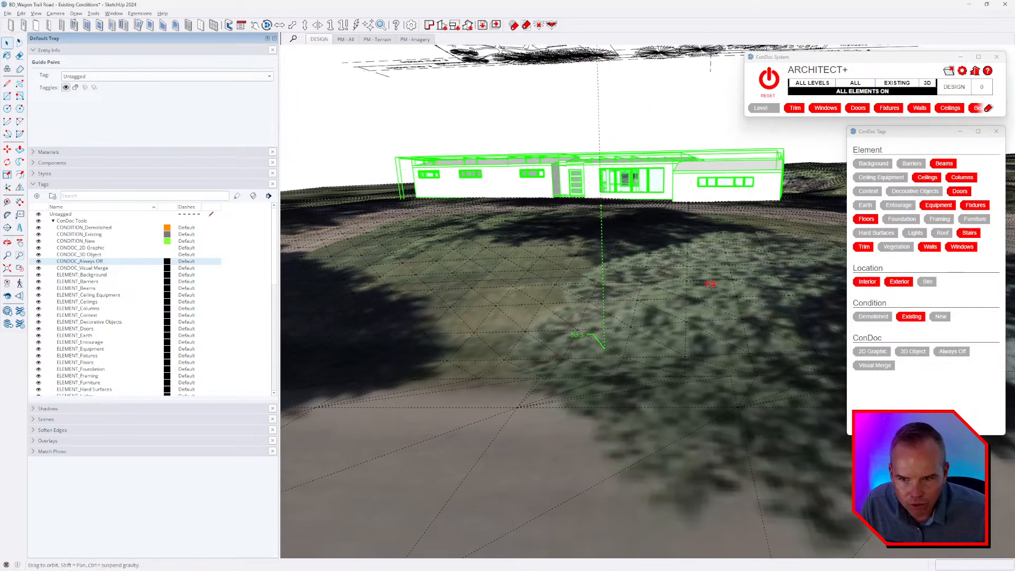
{"action": "middle_click_drag", "start_coordinate": [709, 283], "coordinate": [325, 277]}
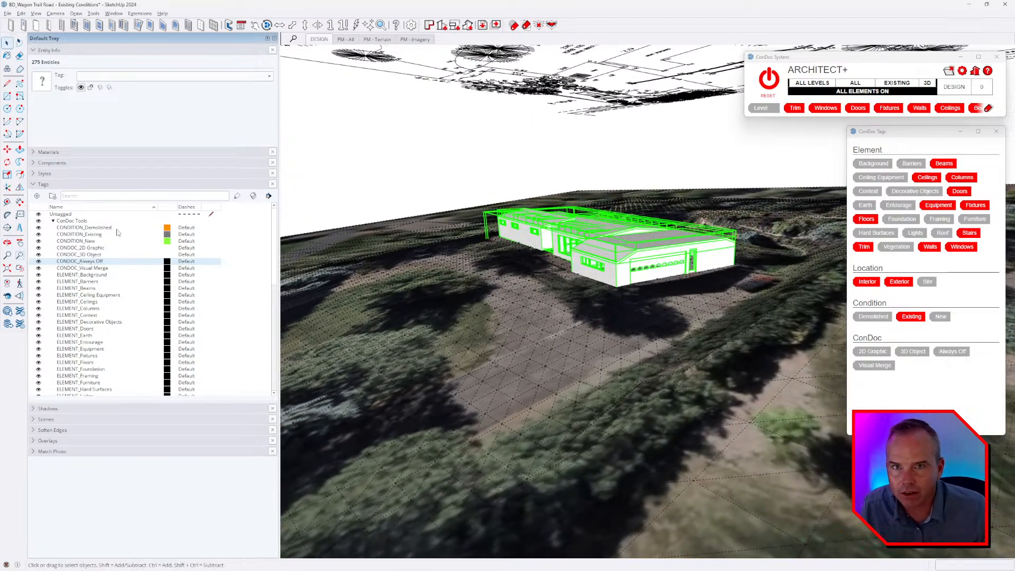
{"action": "scroll", "coordinate": [105, 256], "scroll_direction": "down", "scroll_amount": 5}
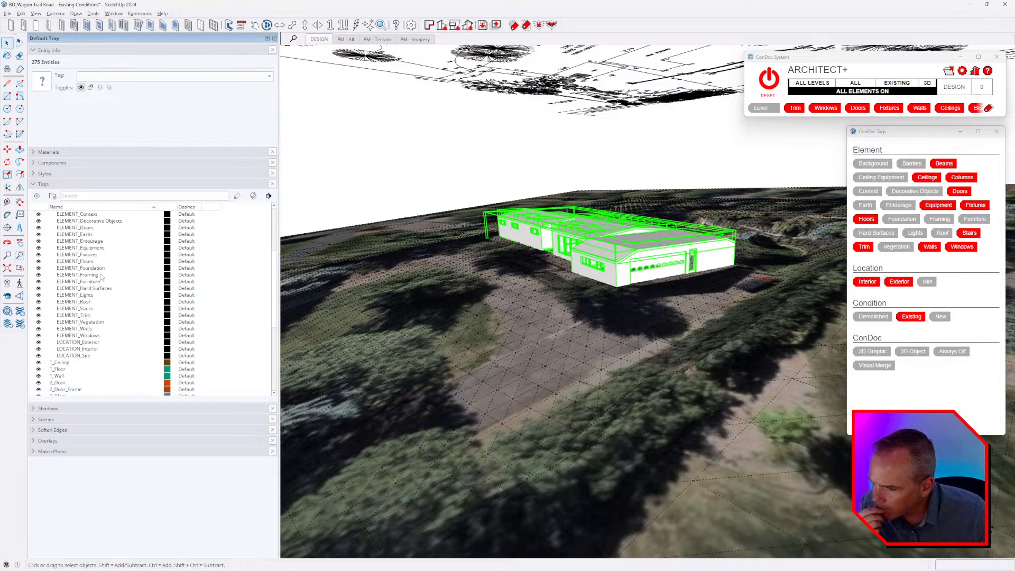
{"action": "scroll", "coordinate": [102, 276], "scroll_direction": "down", "scroll_amount": 7}
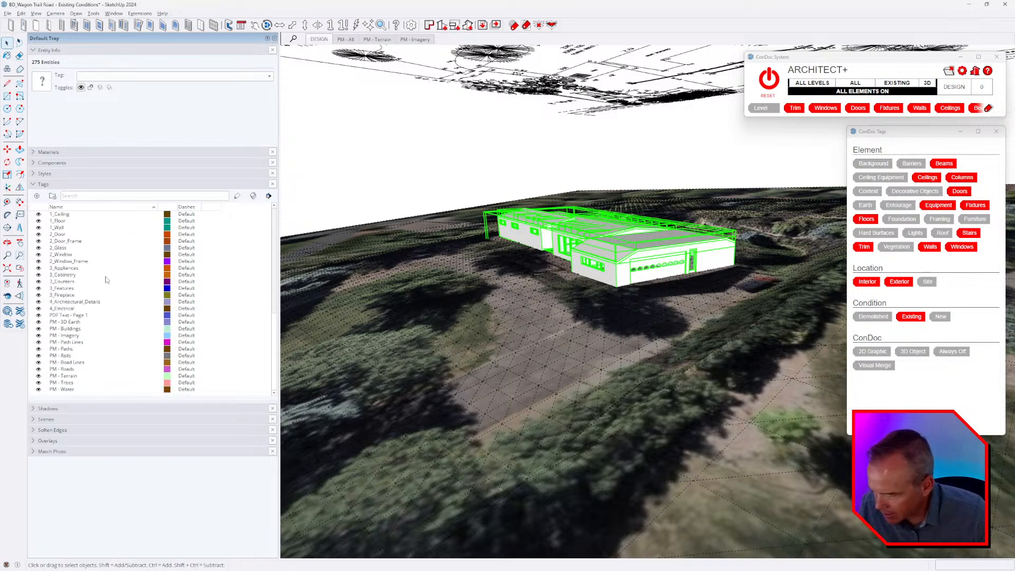
{"action": "scroll", "coordinate": [111, 285], "scroll_direction": "up", "scroll_amount": 12}
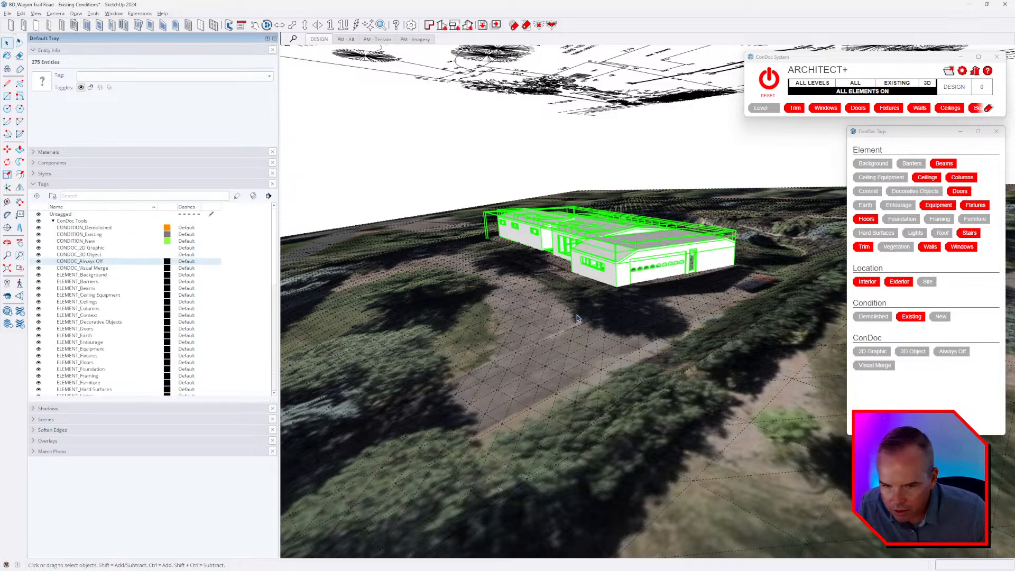
{"action": "middle_click_drag", "start_coordinate": [577, 317], "coordinate": [513, 200]}
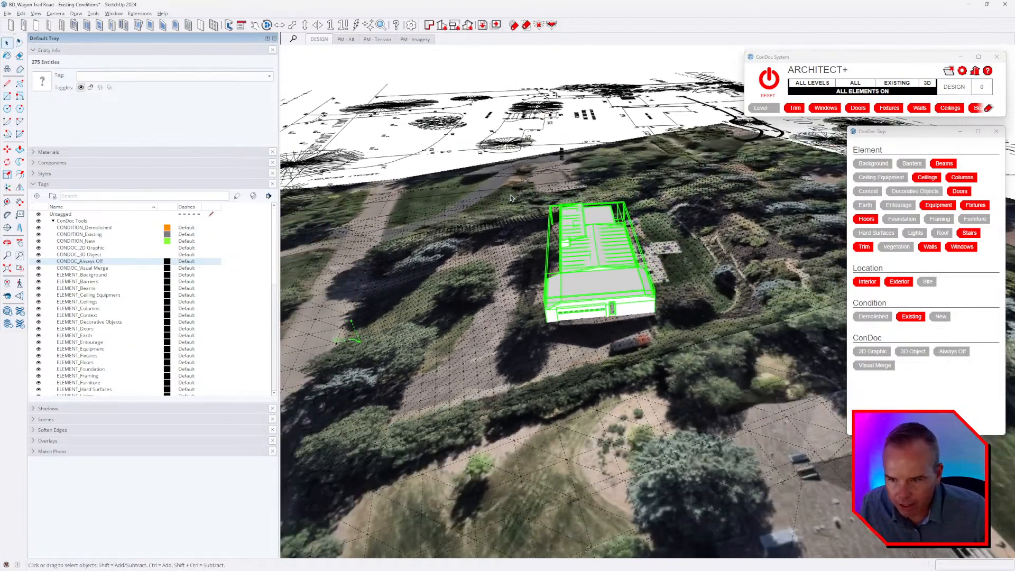
{"action": "middle_click_drag", "start_coordinate": [578, 250], "coordinate": [478, 232]}
{"action": "scroll", "coordinate": [550, 273], "scroll_direction": "up", "scroll_amount": 10}
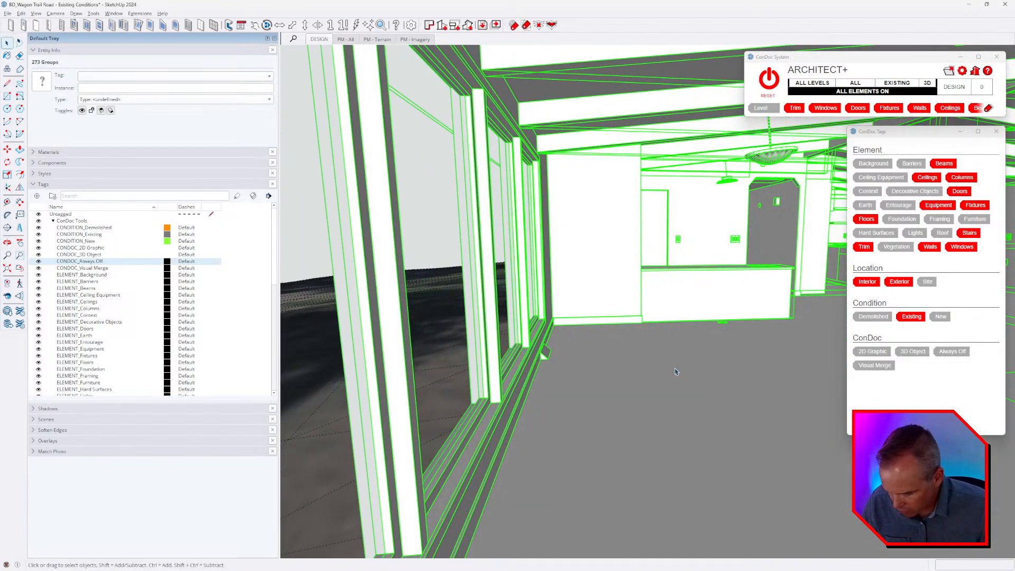
Move the selected house groups vertically from the finished floor surface to the height of the guide point above the 68.3 spot.
{"action": "key", "text": "m"}
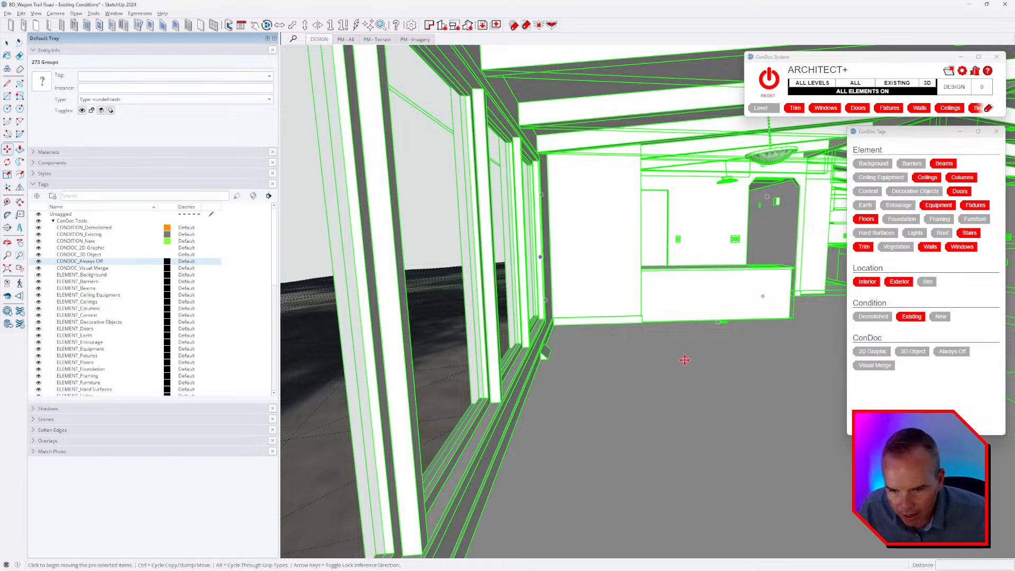
{"action": "left_click", "coordinate": [724, 353]}
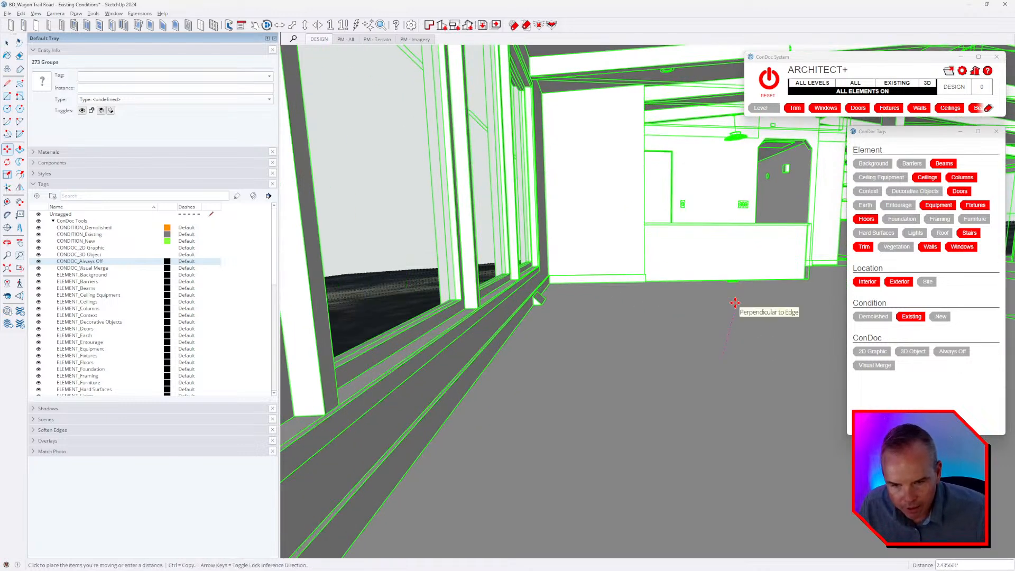
{"action": "middle_click_drag", "start_coordinate": [728, 297], "coordinate": [460, 306]}
{"action": "scroll", "coordinate": [697, 323], "scroll_direction": "down", "scroll_amount": 10}
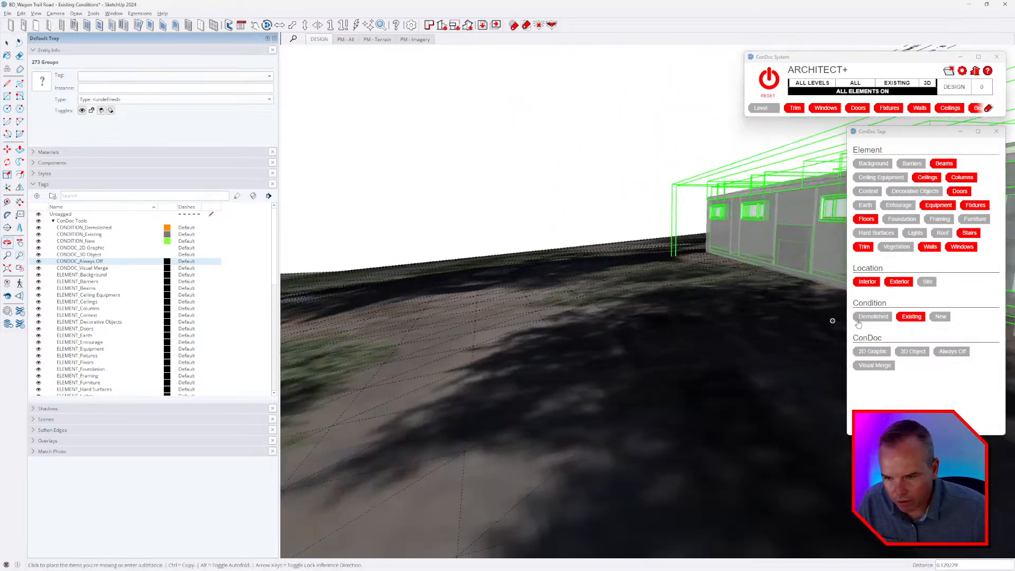
{"action": "scroll", "coordinate": [755, 296], "scroll_direction": "down", "scroll_amount": 3}
{"action": "scroll", "coordinate": [708, 311], "scroll_direction": "down", "scroll_amount": 4}
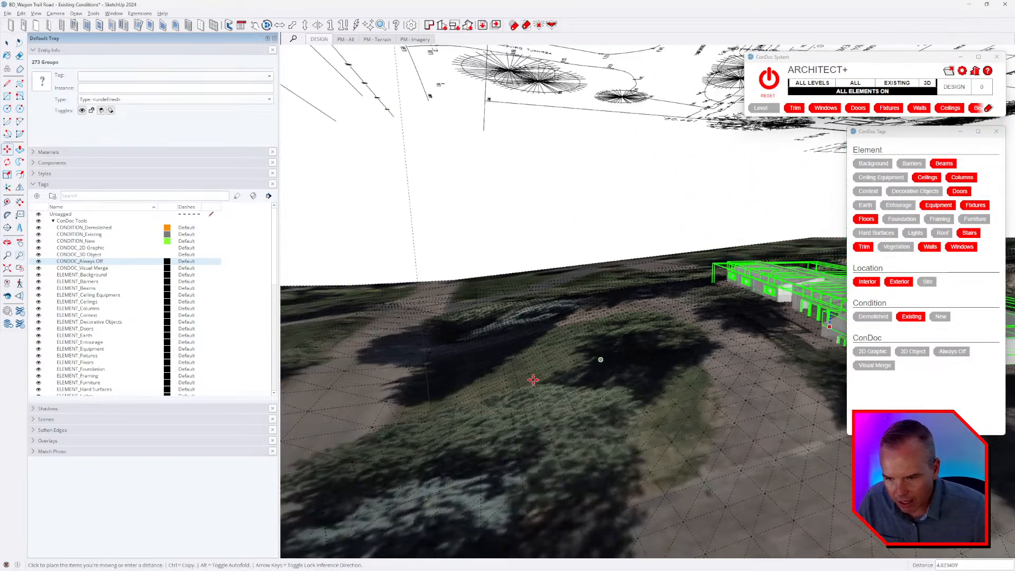
{"action": "middle_click_drag", "start_coordinate": [479, 381], "coordinate": [472, 303]}
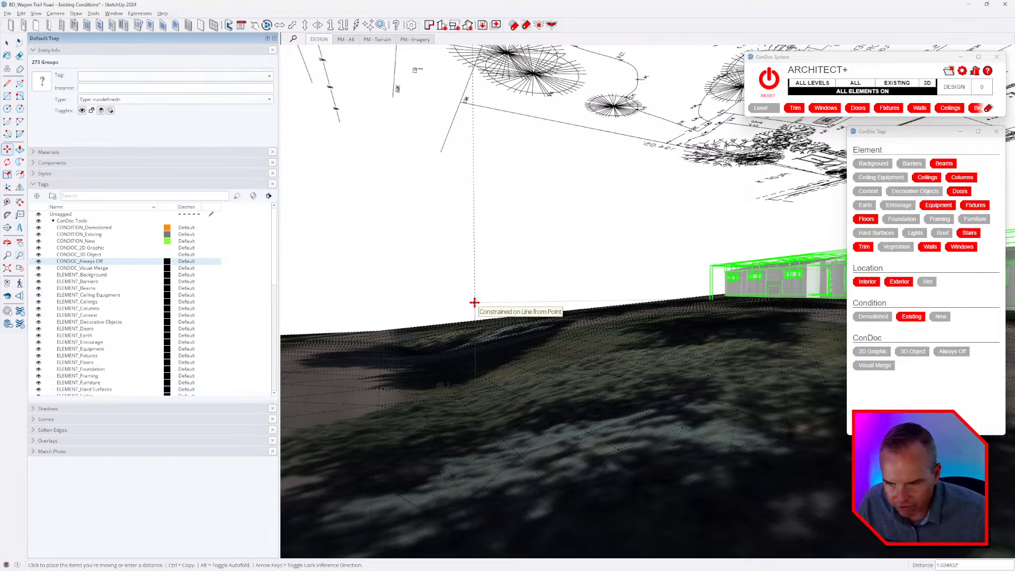
{"action": "left_click", "coordinate": [474, 302]}
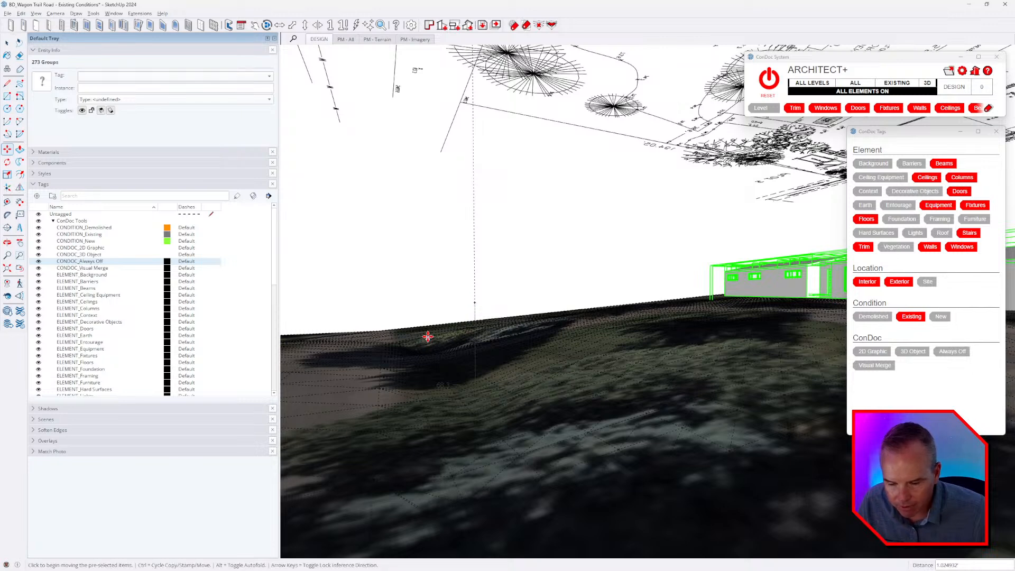
{"action": "key", "text": "space"}
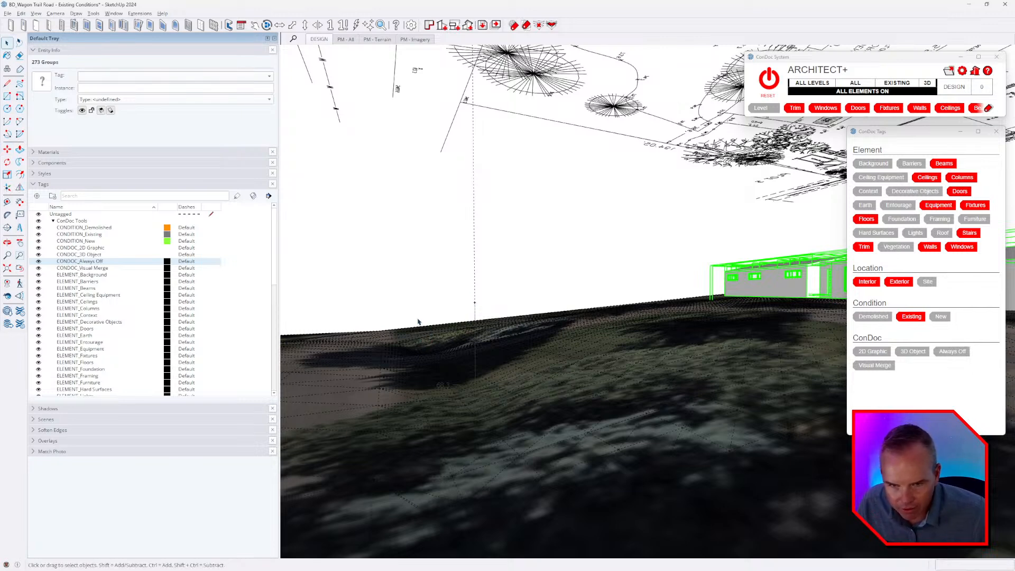
Select the site survey linework group above the terrain.
{"action": "middle_click_drag", "start_coordinate": [548, 255], "coordinate": [660, 330]}
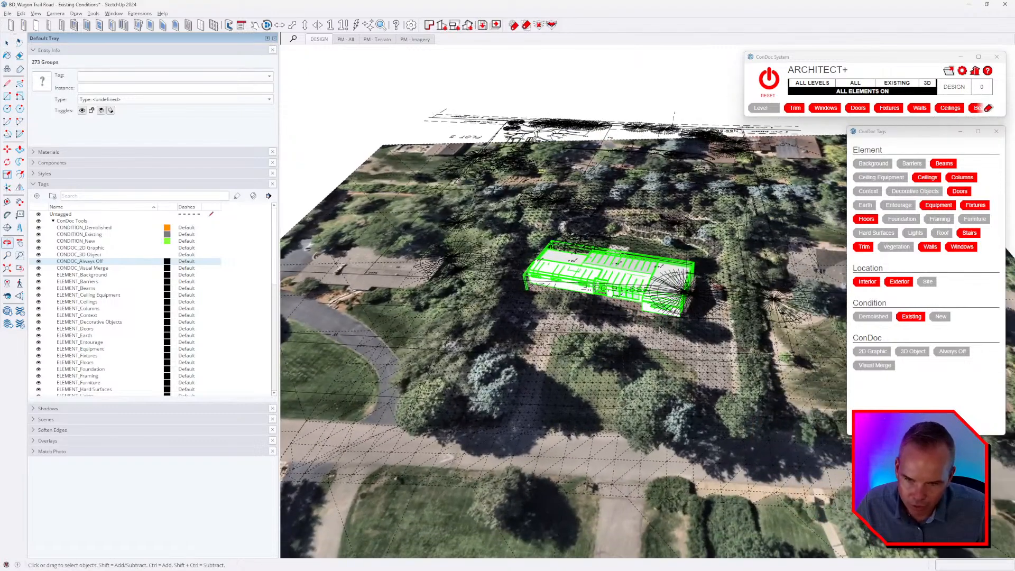
{"action": "left_click", "coordinate": [637, 130]}
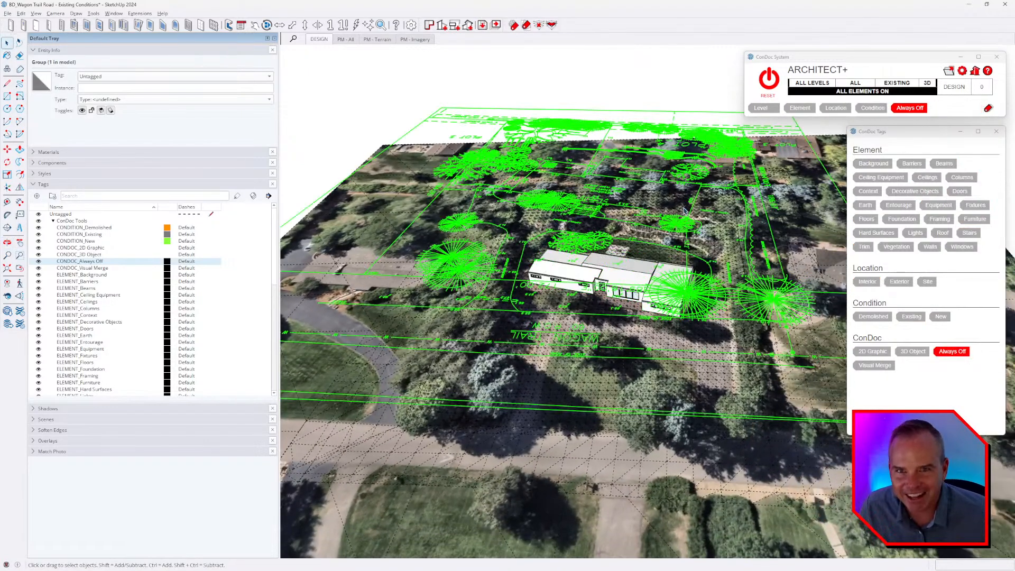
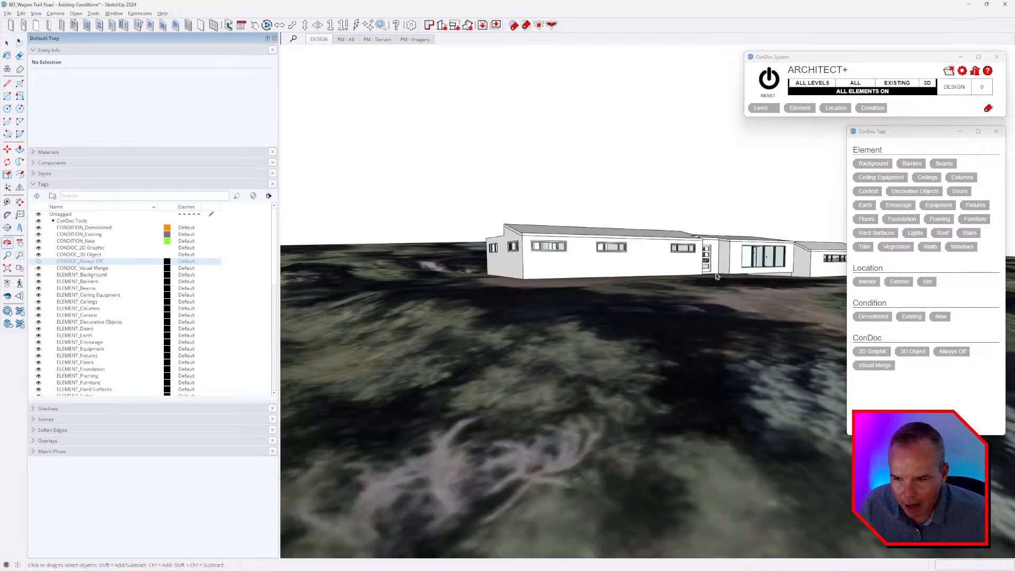
Open the house's exterior walls group for editing, select its connected geometry, and hide the rest of the model.
{"action": "scroll", "coordinate": [559, 270], "scroll_direction": "up", "scroll_amount": 1}
{"action": "double_click", "coordinate": [546, 268]}
{"action": "triple_click", "coordinate": [548, 269]}
{"action": "scroll", "coordinate": [553, 273], "scroll_direction": "up", "scroll_amount": 2}
{"action": "middle_click_drag", "start_coordinate": [553, 274], "coordinate": [595, 79]}
{"action": "key", "text": "shift+h"}
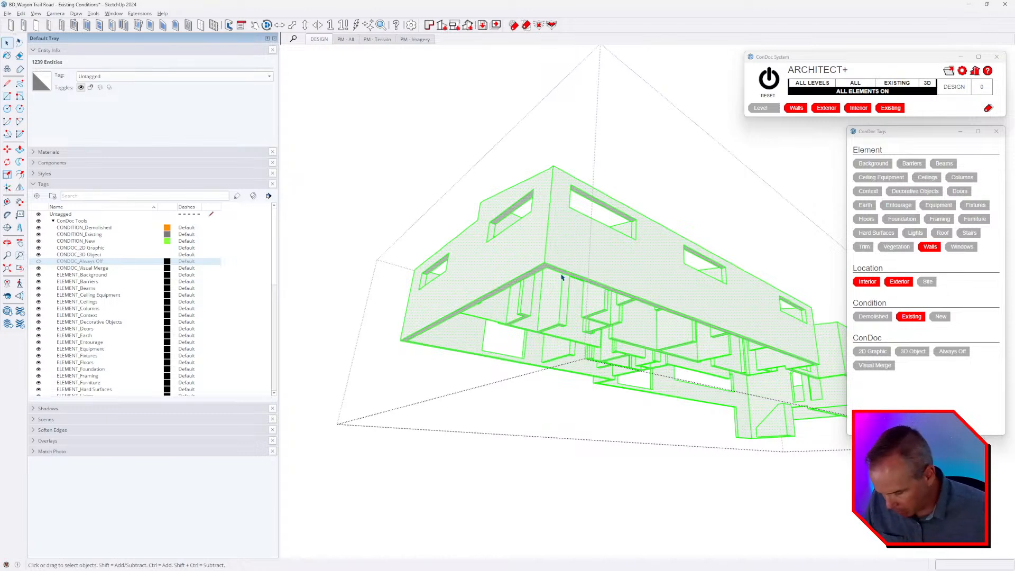
Pull the underside of the exterior walls down 1.166667' with Push/Pull.
{"action": "key", "text": "p"}
{"action": "left_click", "coordinate": [558, 275]}
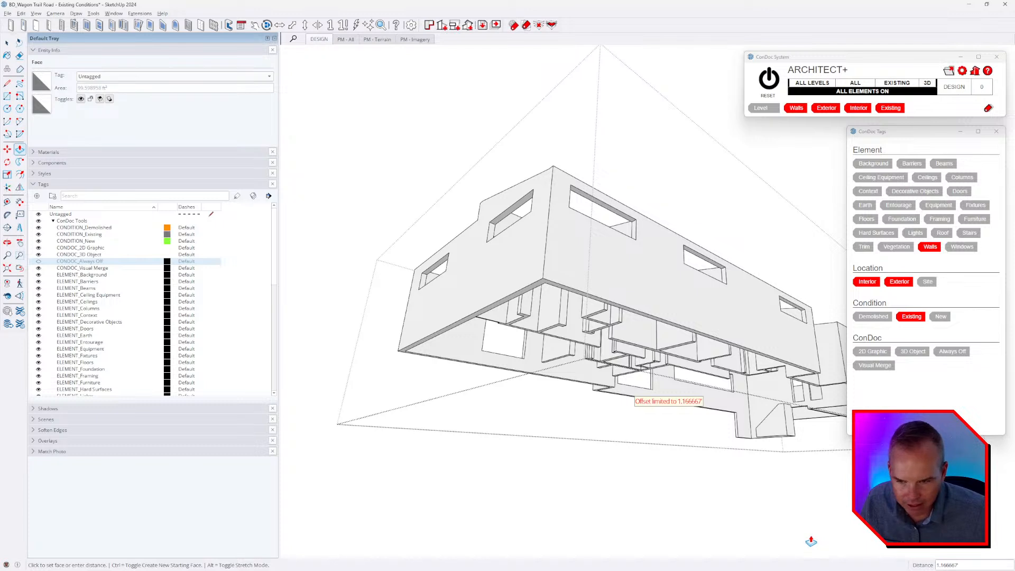
{"action": "left_click", "coordinate": [811, 540]}
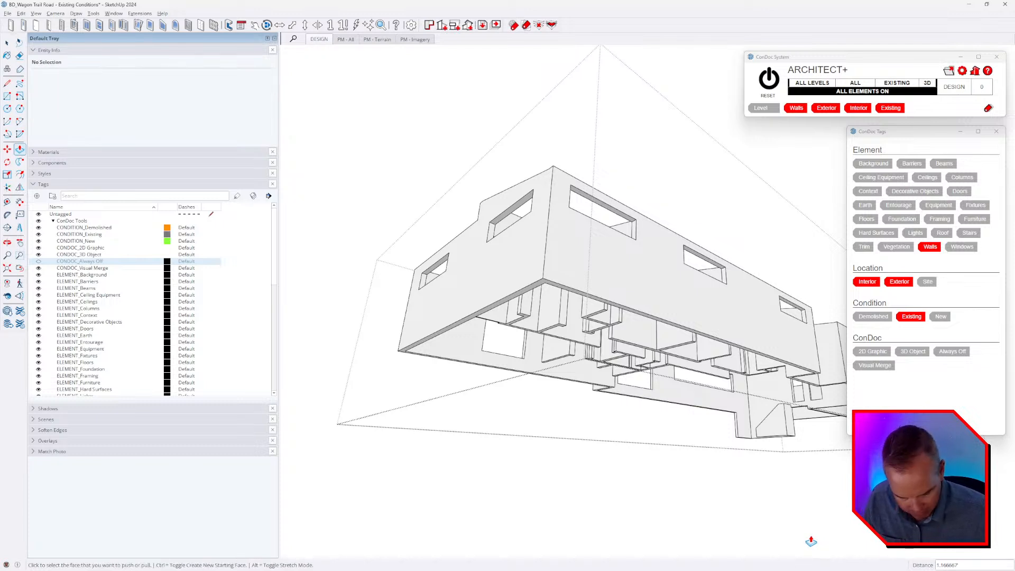
{"action": "key", "text": "Return"}
Try extending the underside of the exterior walls down by 1', and undo the change.
{"action": "middle_click_drag", "start_coordinate": [774, 471], "coordinate": [765, 482]}
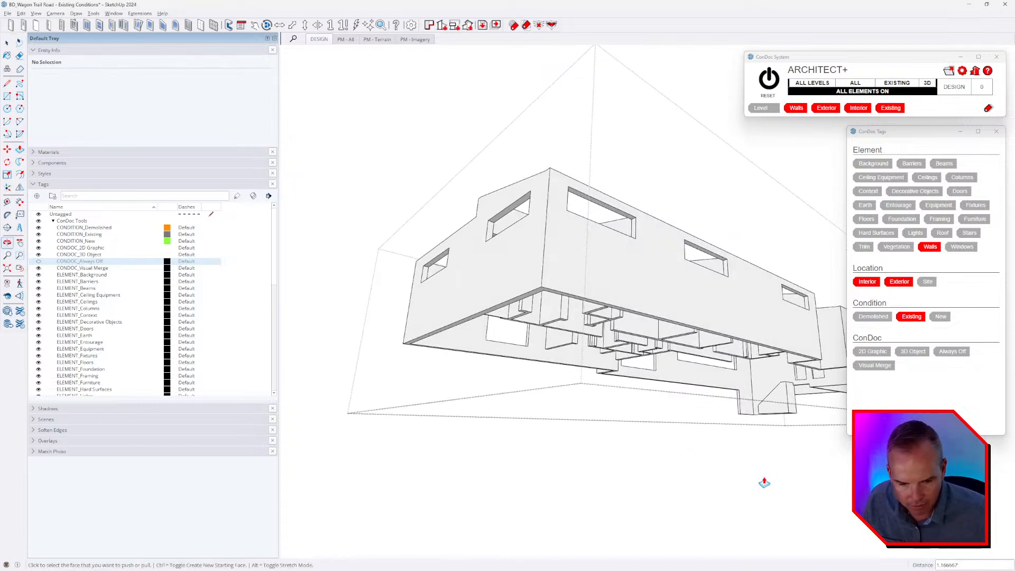
{"action": "scroll", "coordinate": [551, 275], "scroll_direction": "up", "scroll_amount": 2}
{"action": "left_click", "coordinate": [545, 292]}
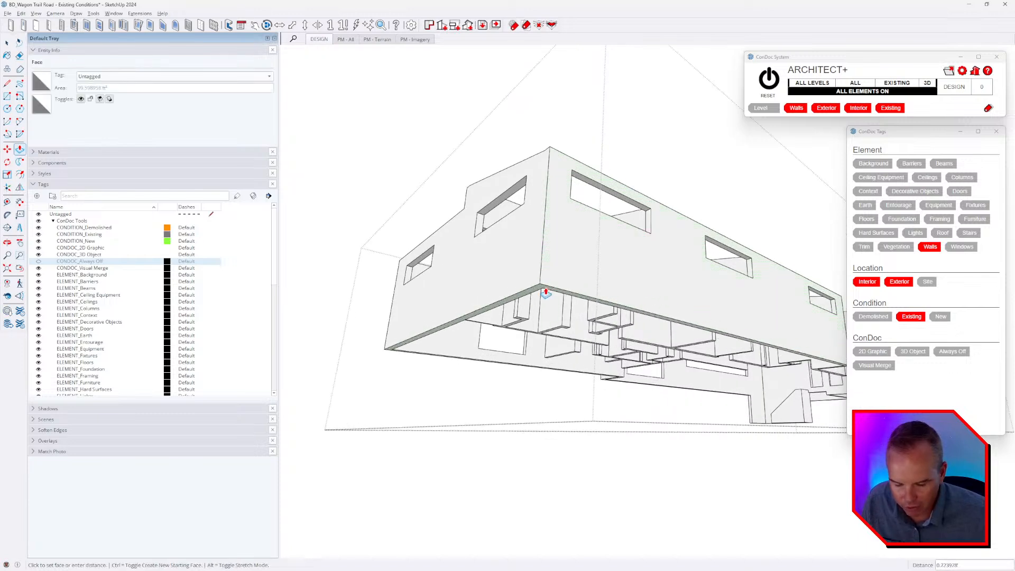
{"action": "type", "text": "1"}
{"action": "key", "text": "Return"}
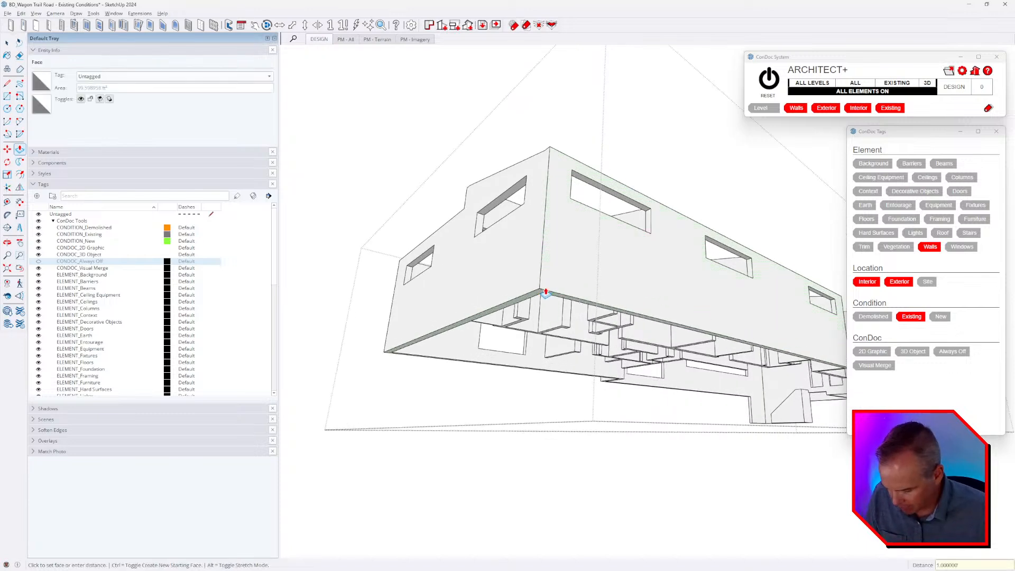
{"action": "scroll", "coordinate": [544, 290], "scroll_direction": "up", "scroll_amount": 3}
{"action": "middle_click_drag", "start_coordinate": [543, 290], "coordinate": [525, 312]}
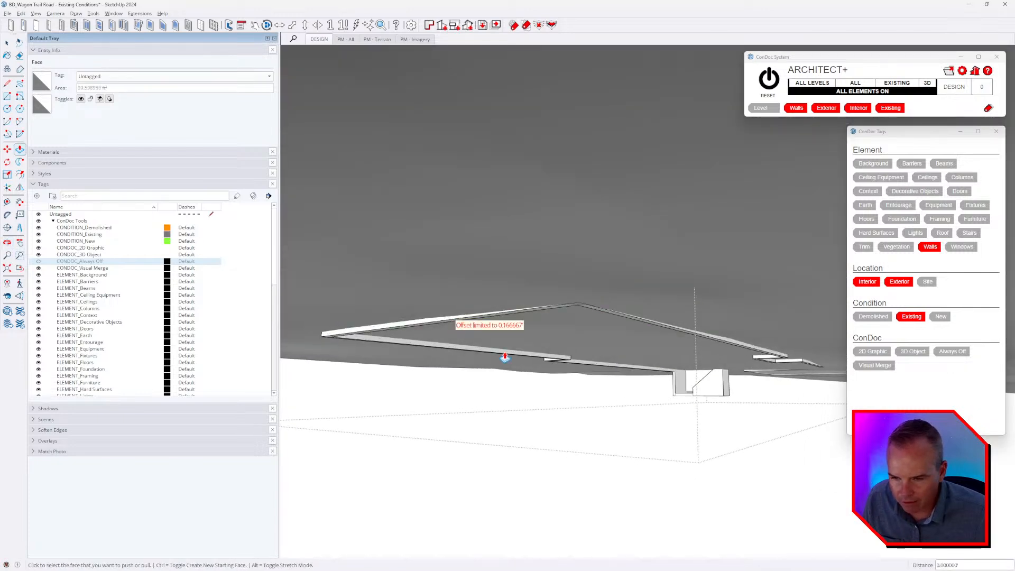
{"action": "key", "text": "ctrl+z"}
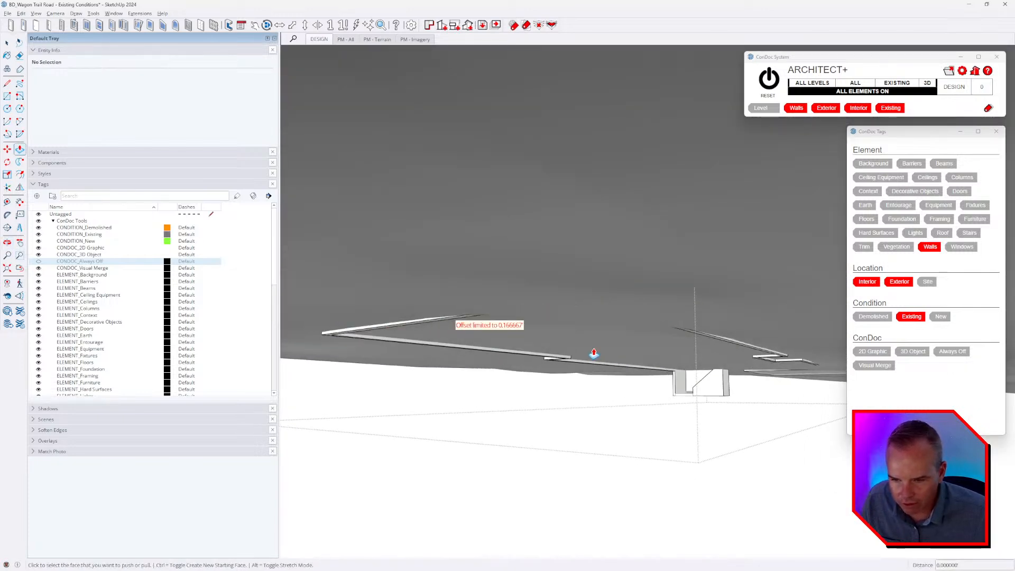
Extend the underside of the exterior walls 5' downward into the terrain and leave the walls group.
{"action": "middle_click_drag", "start_coordinate": [594, 353], "coordinate": [555, 295]}
{"action": "left_click", "coordinate": [554, 324]}
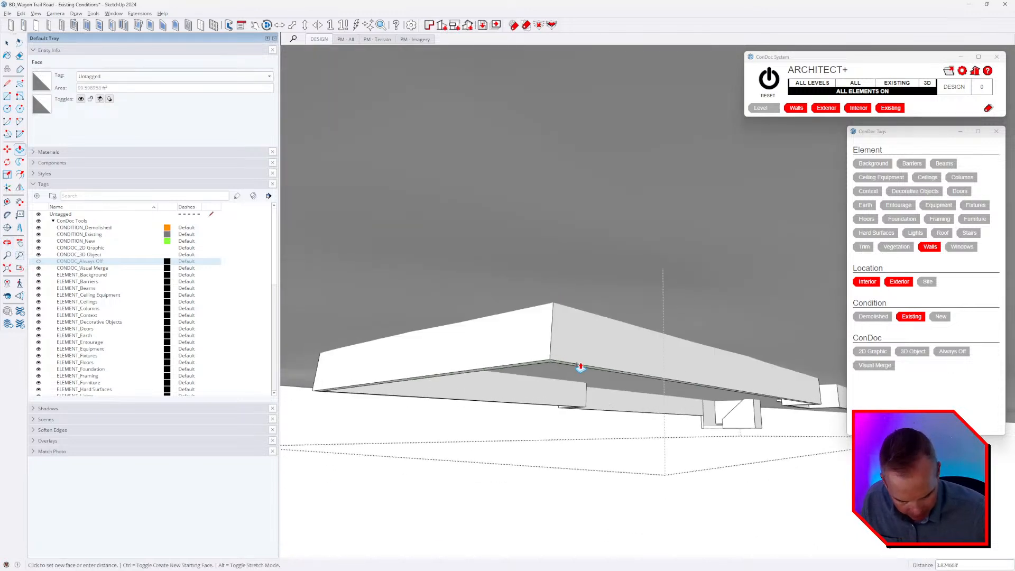
{"action": "left_click", "coordinate": [581, 365]}
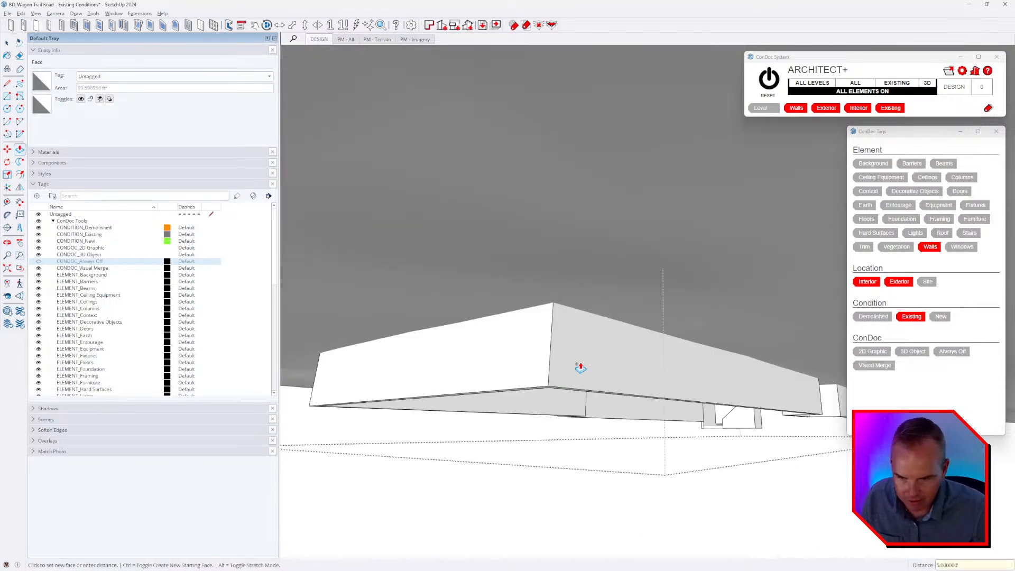
{"action": "middle_click_drag", "start_coordinate": [654, 347], "coordinate": [726, 324]}
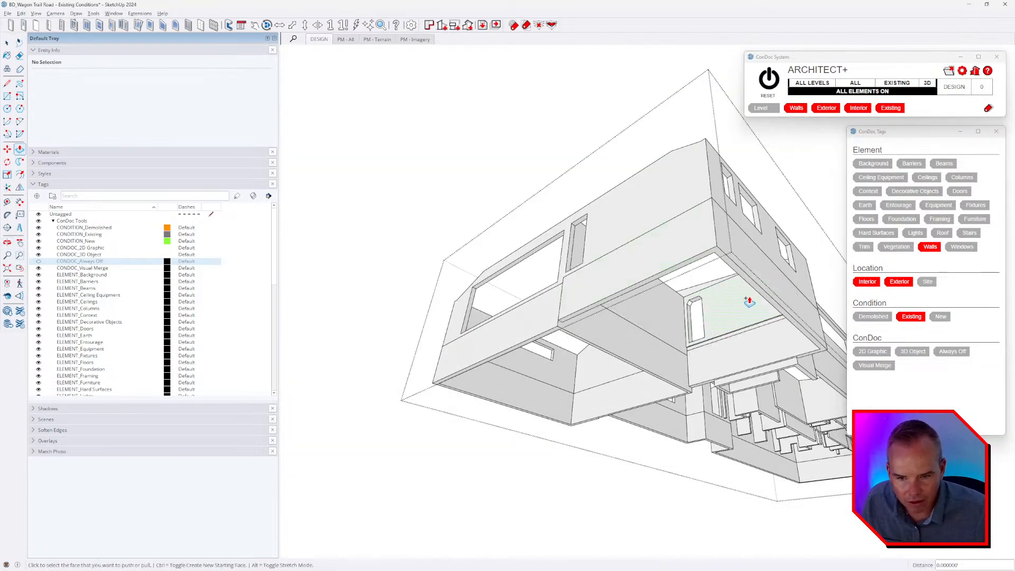
{"action": "middle_click_drag", "start_coordinate": [750, 301], "coordinate": [669, 392]}
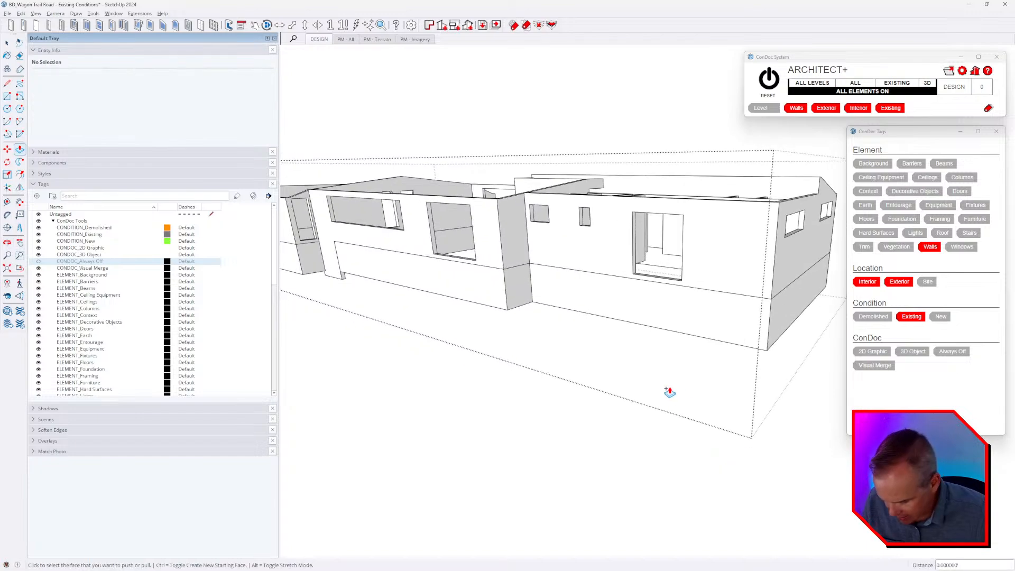
{"action": "key", "text": "space"}
{"action": "scroll", "coordinate": [729, 360], "scroll_direction": "down", "scroll_amount": 2}
{"action": "key", "text": "Escape"}
{"action": "scroll", "coordinate": [592, 351], "scroll_direction": "up", "scroll_amount": 2}
{"action": "middle_click_drag", "start_coordinate": [592, 350], "coordinate": [756, 379], "text": "shift"}
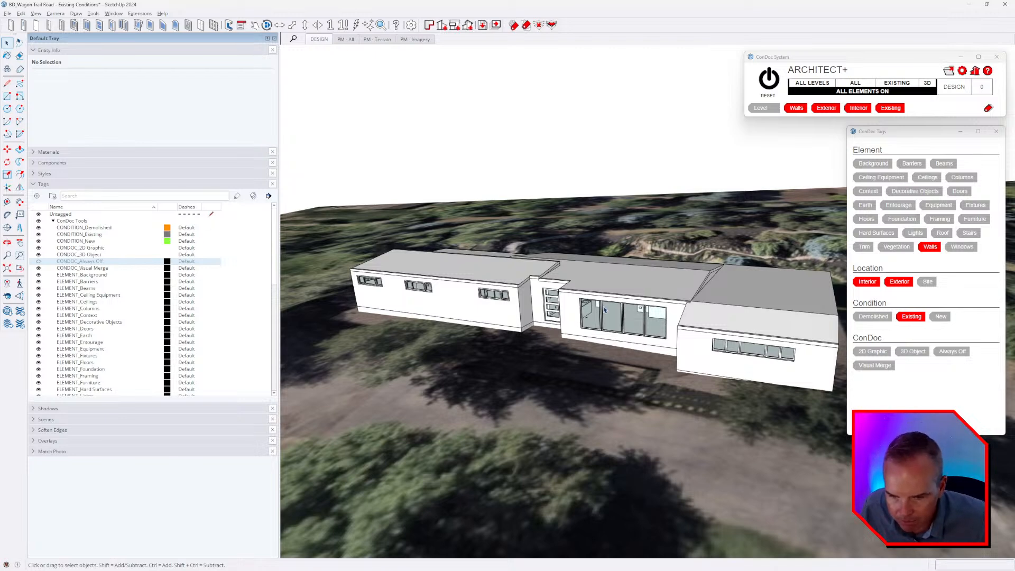
{"action": "middle_click_drag", "start_coordinate": [604, 309], "coordinate": [652, 353]}
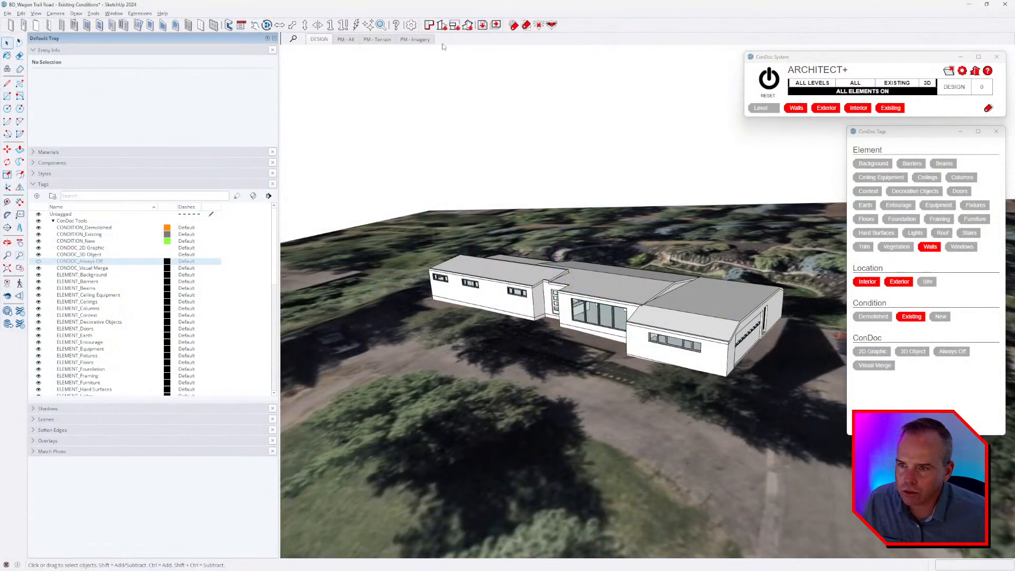
Set the model's measurement units format to Architectural.
{"action": "left_click", "coordinate": [430, 25]}
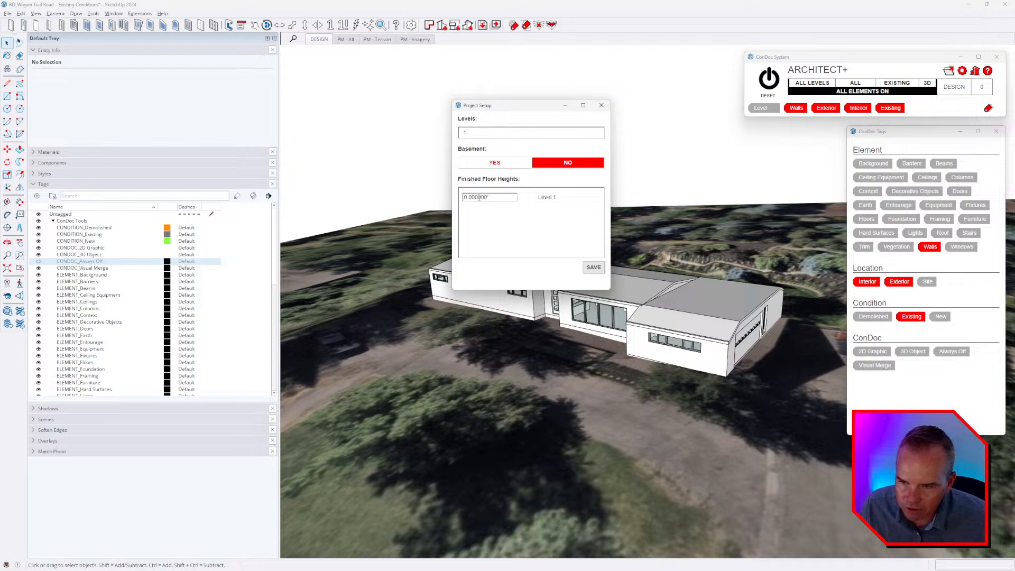
{"action": "left_click", "coordinate": [601, 105]}
{"action": "left_click", "coordinate": [114, 13]}
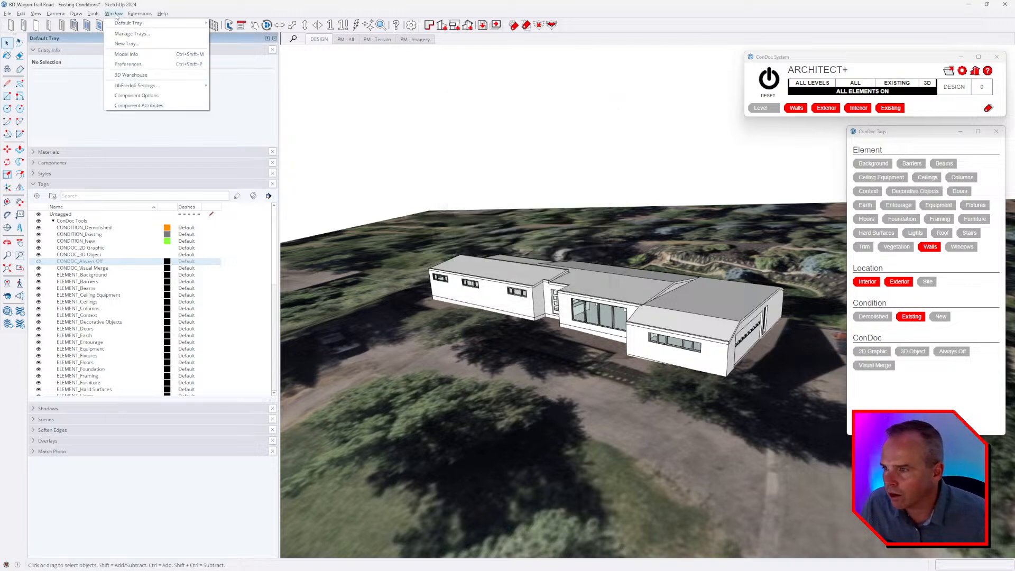
{"action": "left_click", "coordinate": [129, 54]}
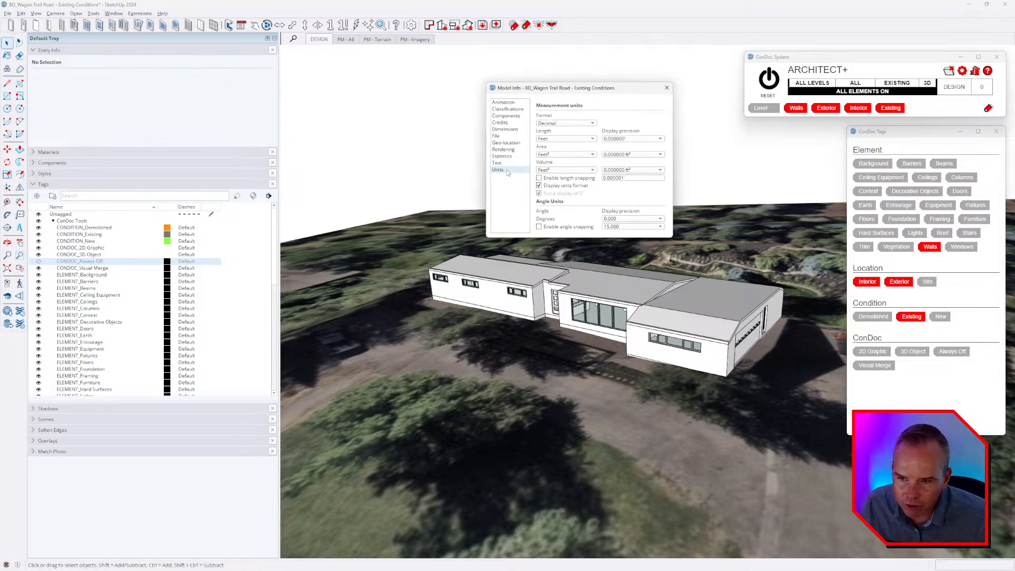
{"action": "left_click", "coordinate": [579, 124]}
{"action": "left_click", "coordinate": [574, 109]}
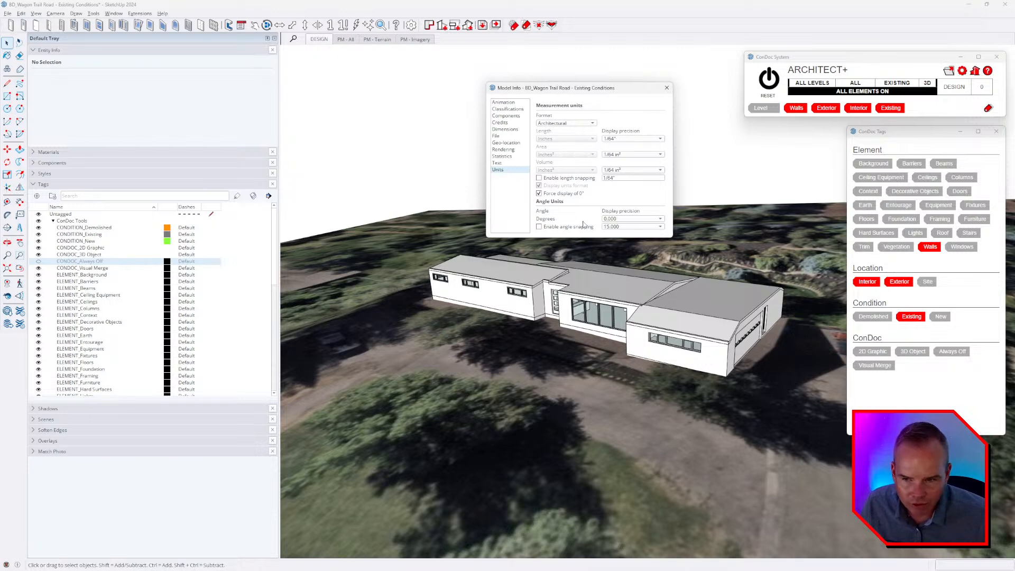
{"action": "left_click", "coordinate": [666, 88]}
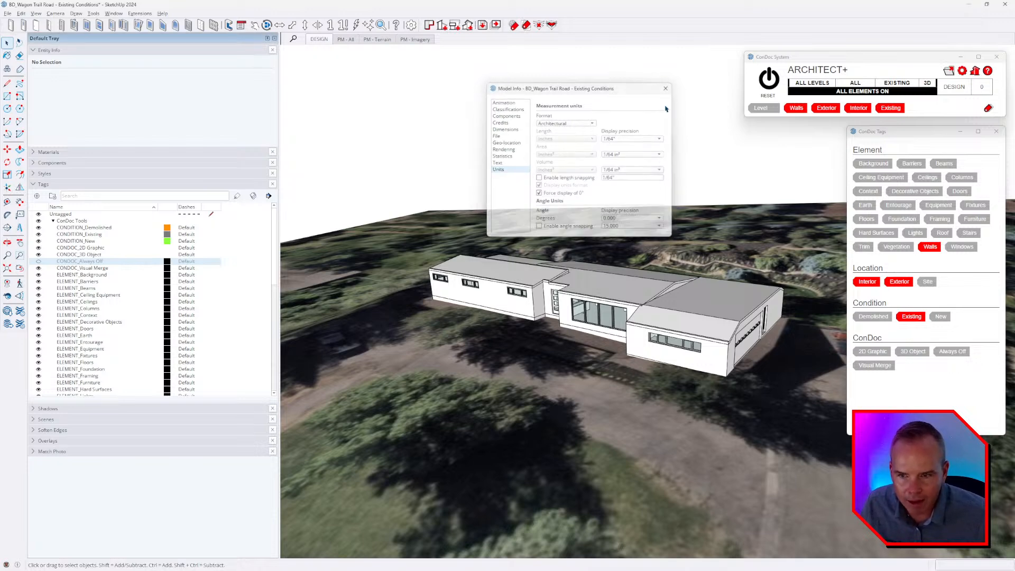
{"action": "middle_click_drag", "start_coordinate": [625, 346], "coordinate": [608, 355]}
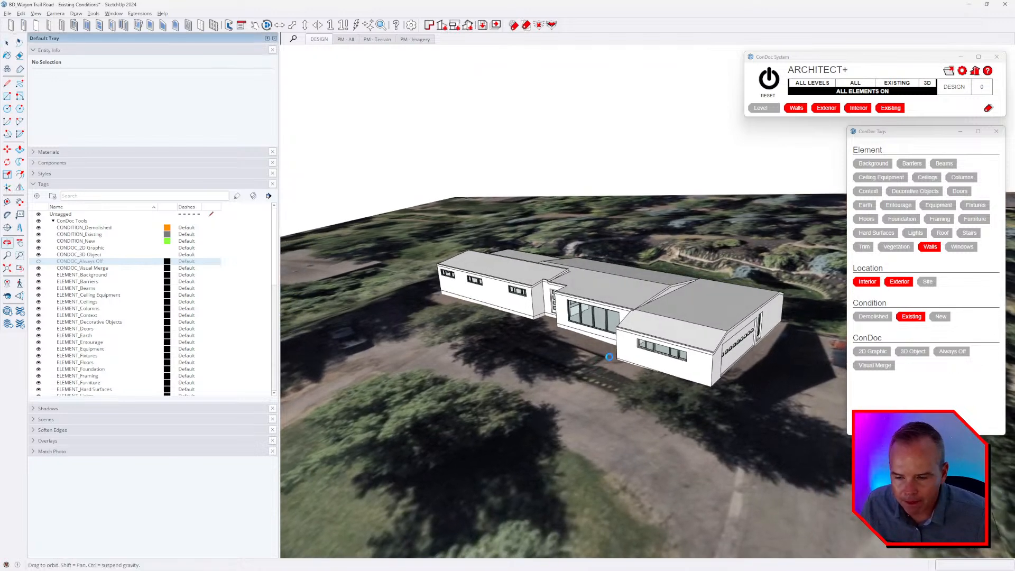
{"action": "left_click", "coordinate": [428, 26]}
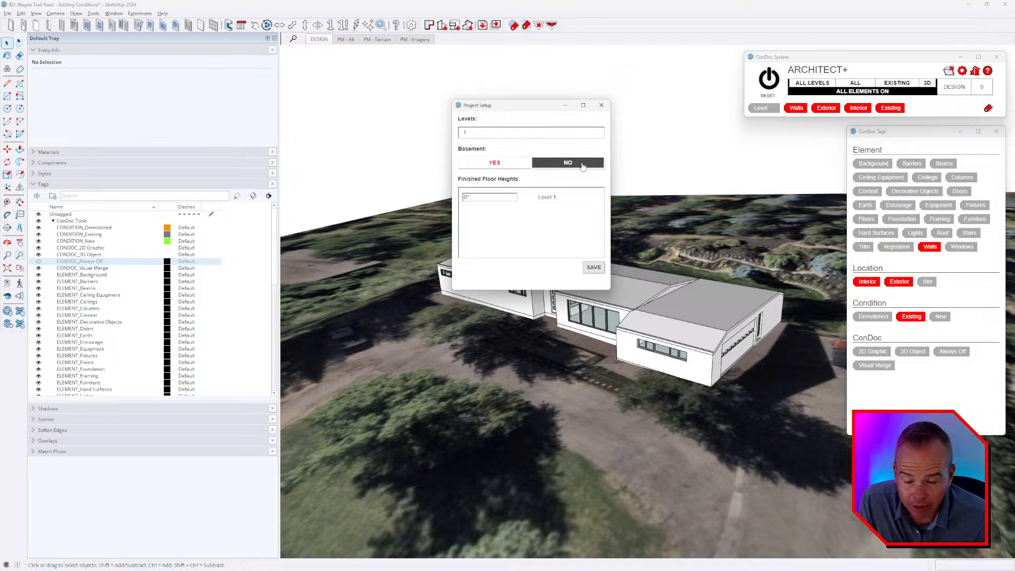
{"action": "left_click", "coordinate": [592, 267]}
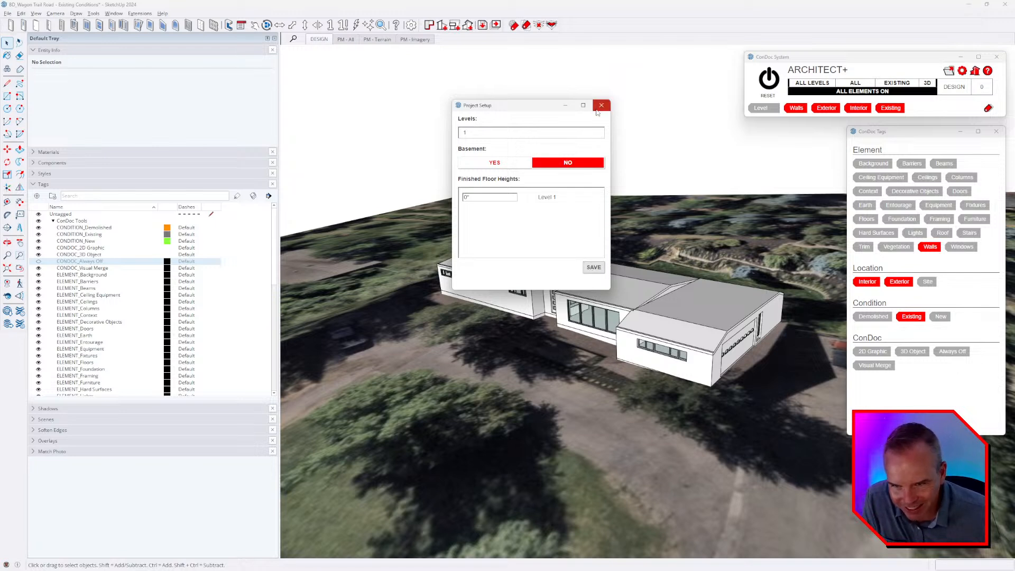
{"action": "left_click", "coordinate": [600, 105]}
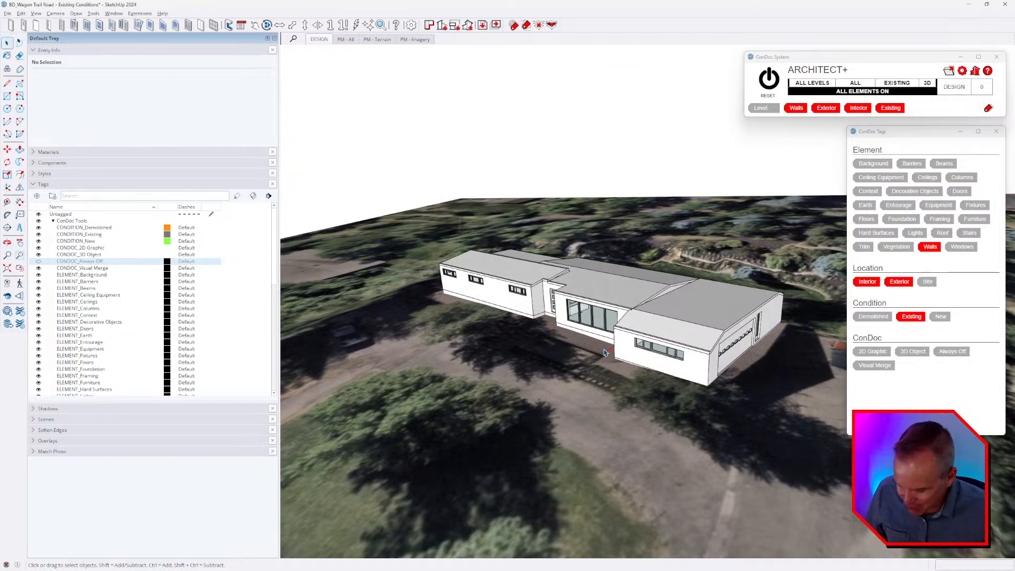
Reset the drawing axes to the model origin and hide the terrain's Earth elements to expose the house's underside.
{"action": "right_click", "coordinate": [533, 152]}
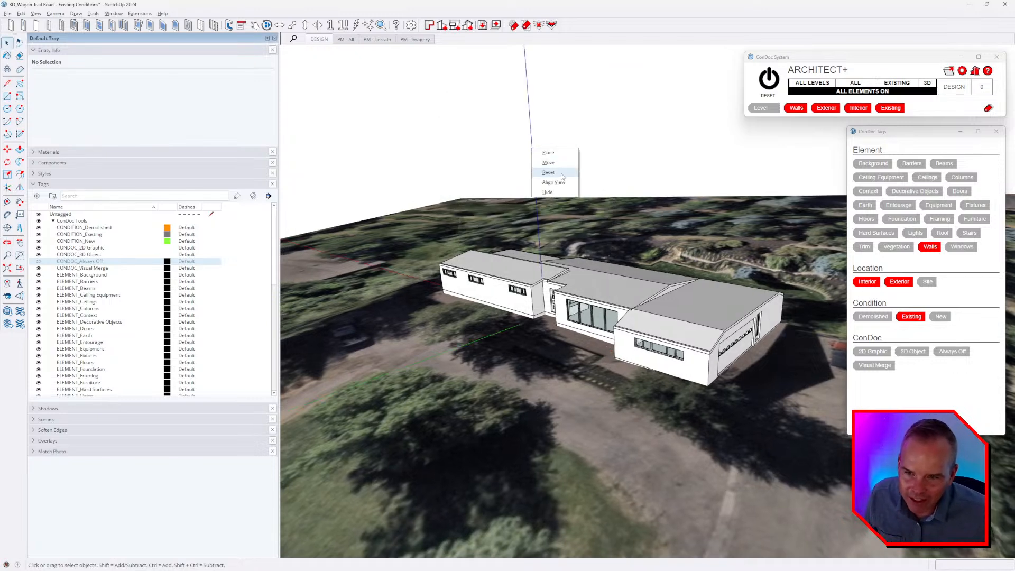
{"action": "left_click", "coordinate": [545, 175]}
{"action": "key", "text": "shift+t"}
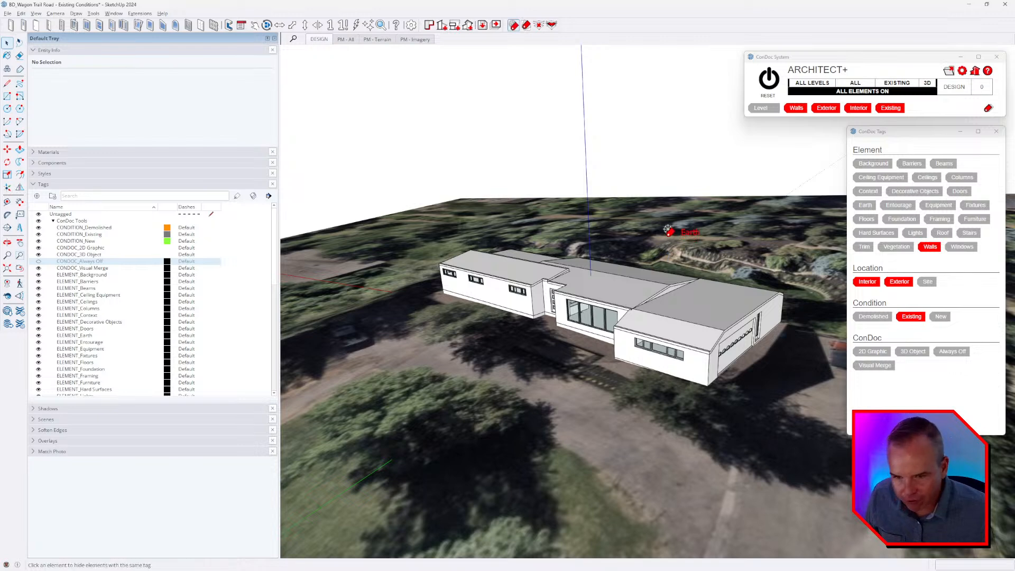
{"action": "left_click", "coordinate": [667, 229]}
{"action": "scroll", "coordinate": [667, 308], "scroll_direction": "up", "scroll_amount": 3}
{"action": "middle_click_drag", "start_coordinate": [667, 308], "coordinate": [596, 312]}
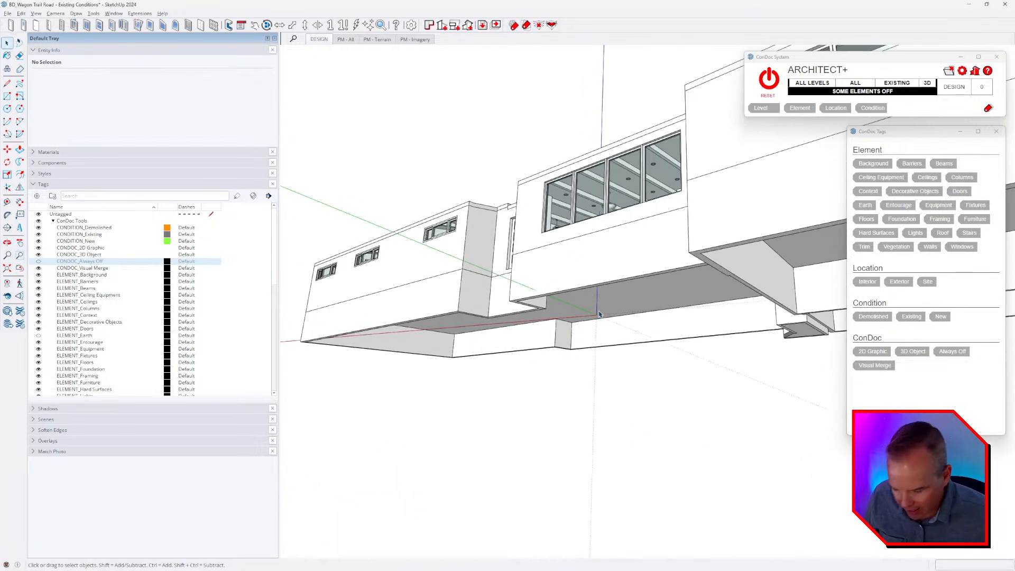
Measure the vertical distance from the model origin up to the house's finished floor.
{"action": "key", "text": "t"}
{"action": "left_click", "coordinate": [624, 316]}
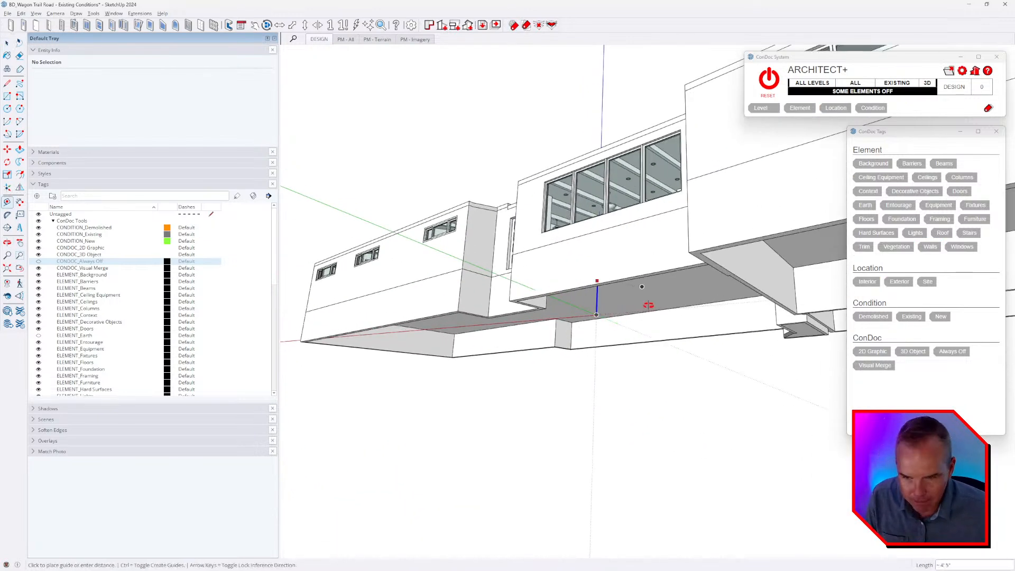
{"action": "scroll", "coordinate": [649, 305], "scroll_direction": "up", "scroll_amount": 5}
{"action": "scroll", "coordinate": [493, 296], "scroll_direction": "up", "scroll_amount": 6}
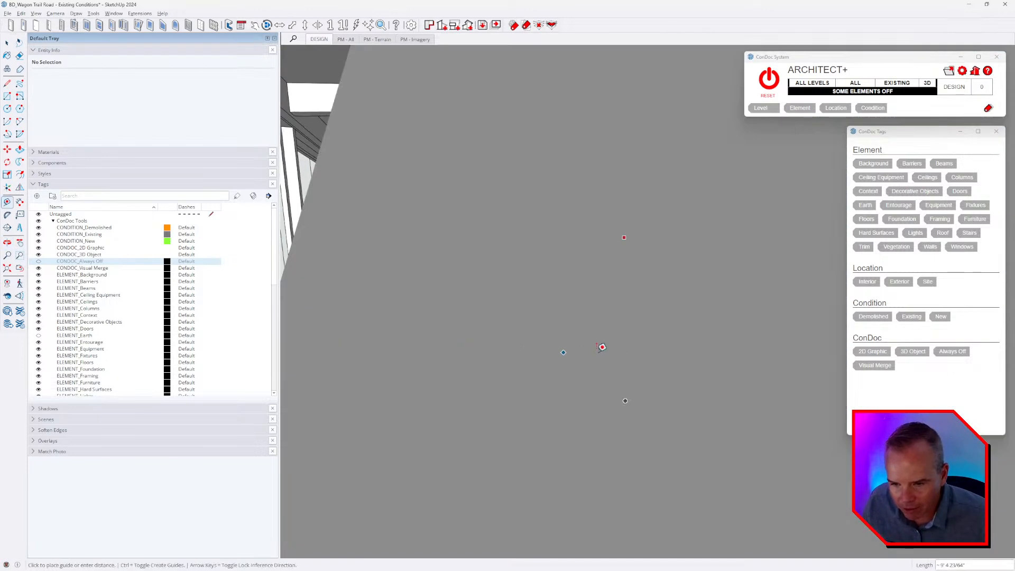
{"action": "scroll", "coordinate": [601, 347], "scroll_direction": "down", "scroll_amount": 2}
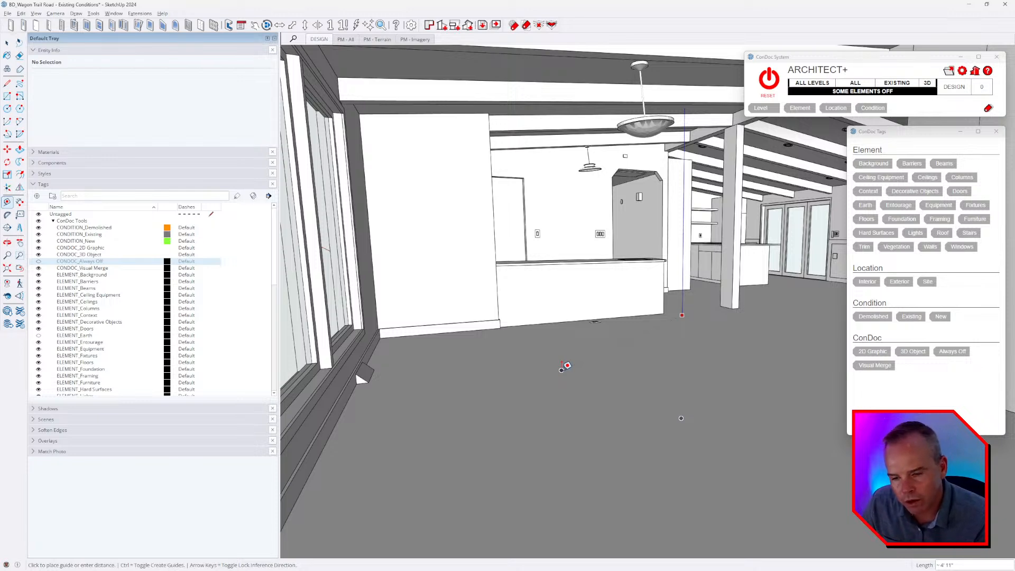
{"action": "middle_click_drag", "start_coordinate": [616, 390], "coordinate": [675, 283]}
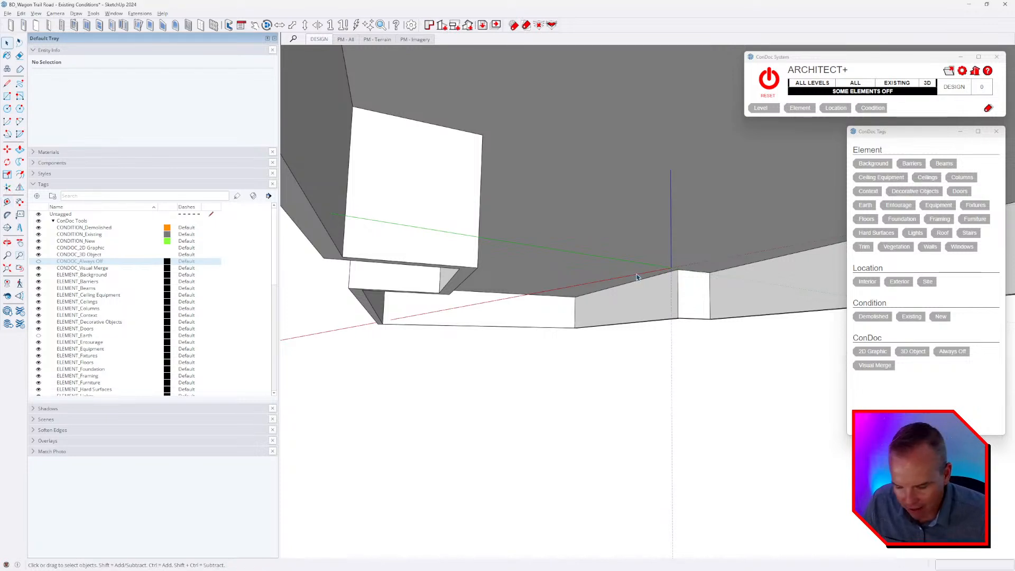
{"action": "key", "text": "t"}
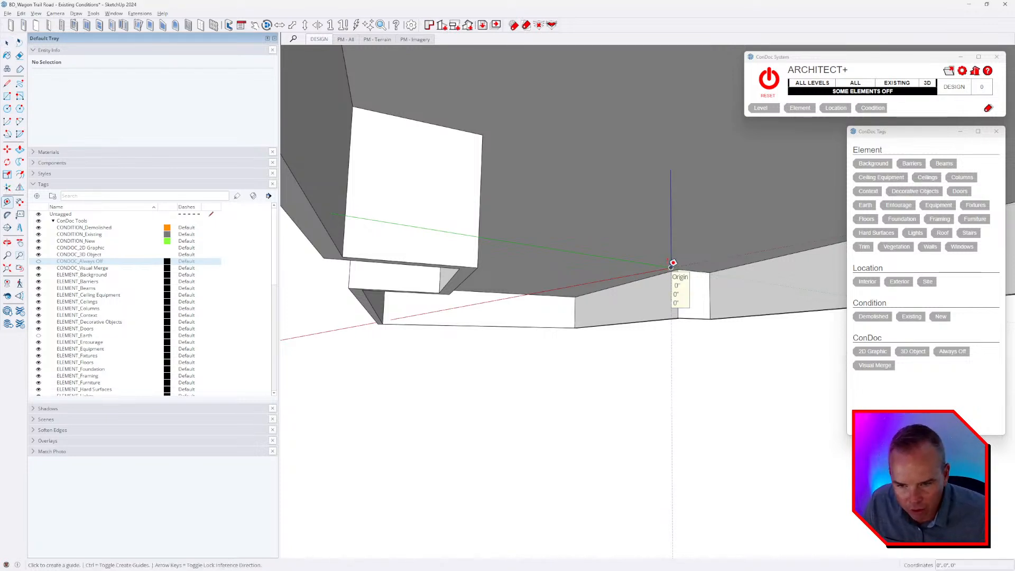
{"action": "middle_click_drag", "start_coordinate": [673, 262], "coordinate": [616, 309]}
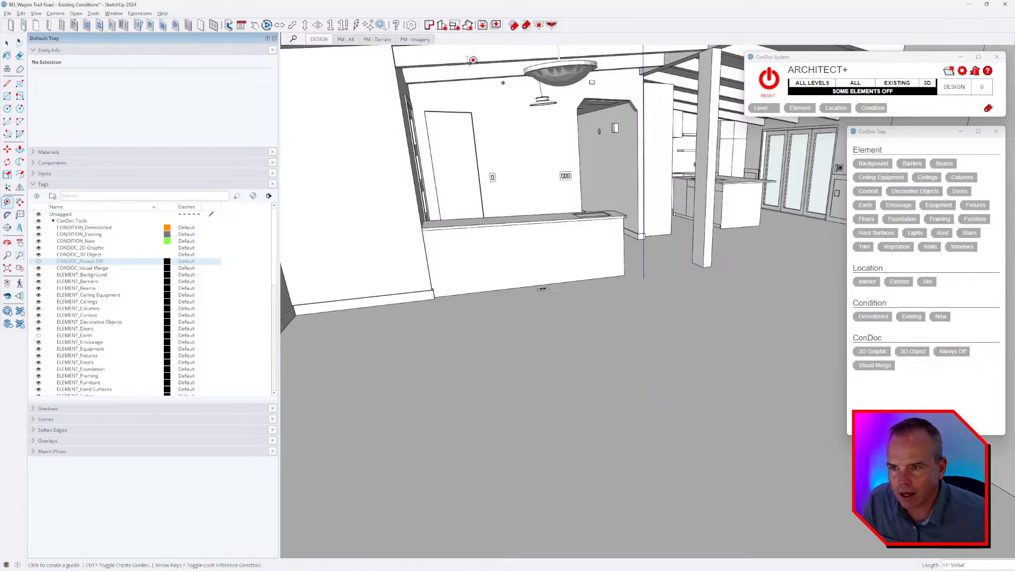
Set the Level 1 finished floor height to 5' in the ConDoc project setup and save it.
{"action": "left_click", "coordinate": [430, 25]}
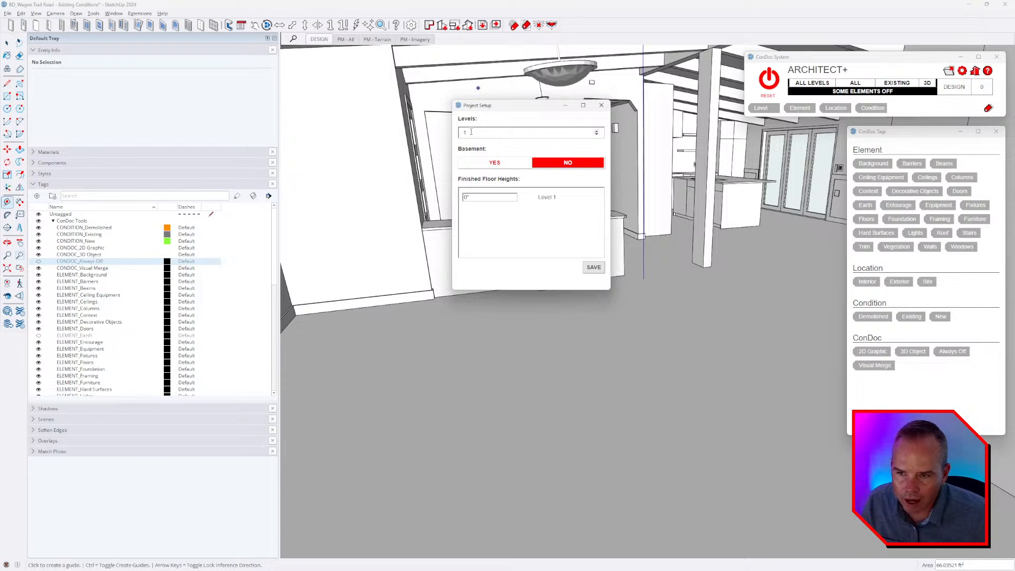
{"action": "left_click_drag", "start_coordinate": [497, 198], "coordinate": [427, 200]}
{"action": "type", "text": "5"}
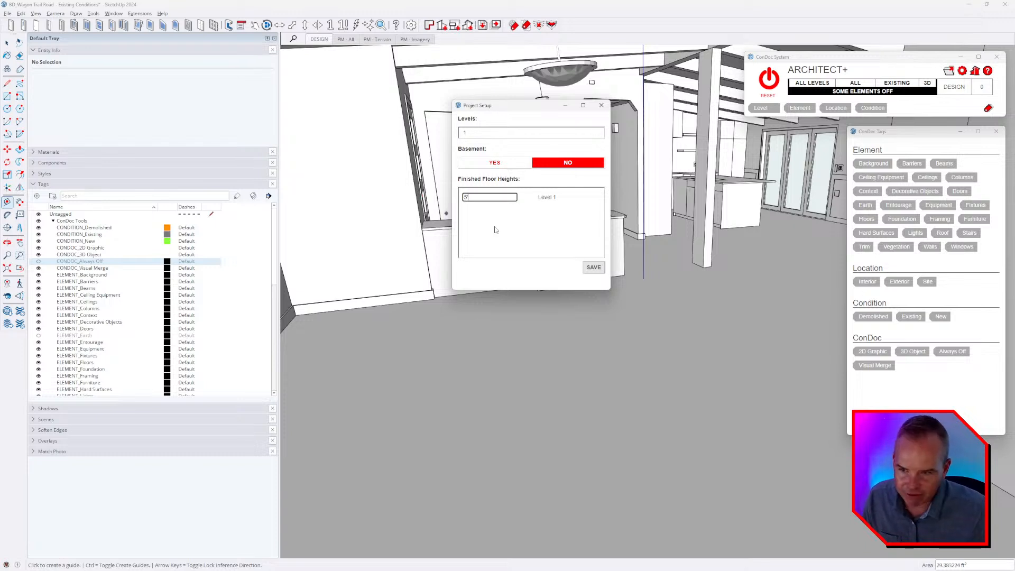
{"action": "left_click", "coordinate": [593, 268]}
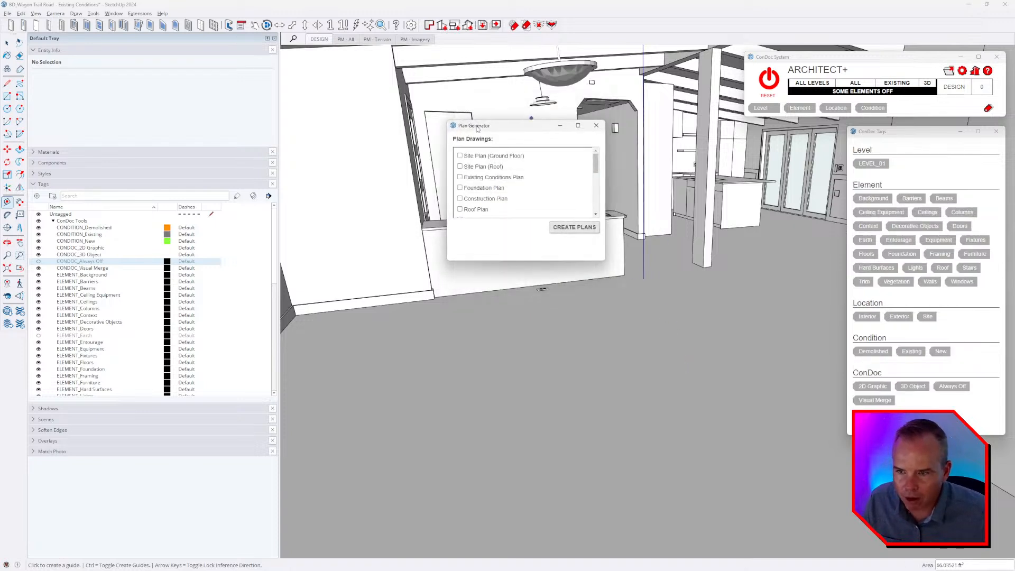
Generate the Existing Conditions Plan with the plan generator.
{"action": "left_click_drag", "start_coordinate": [477, 128], "coordinate": [515, 129]}
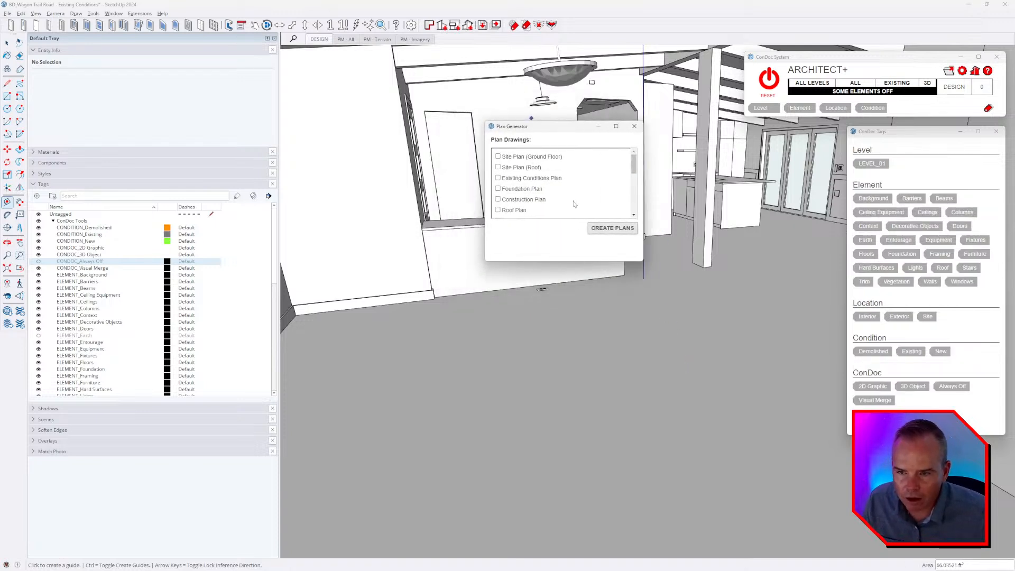
{"action": "left_click", "coordinate": [538, 179]}
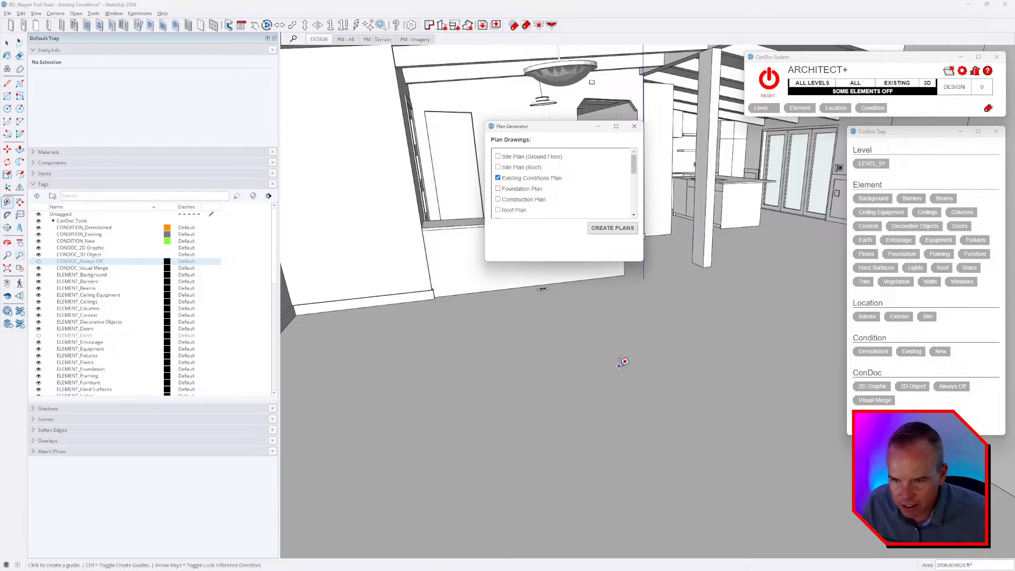
{"action": "left_click", "coordinate": [618, 228]}
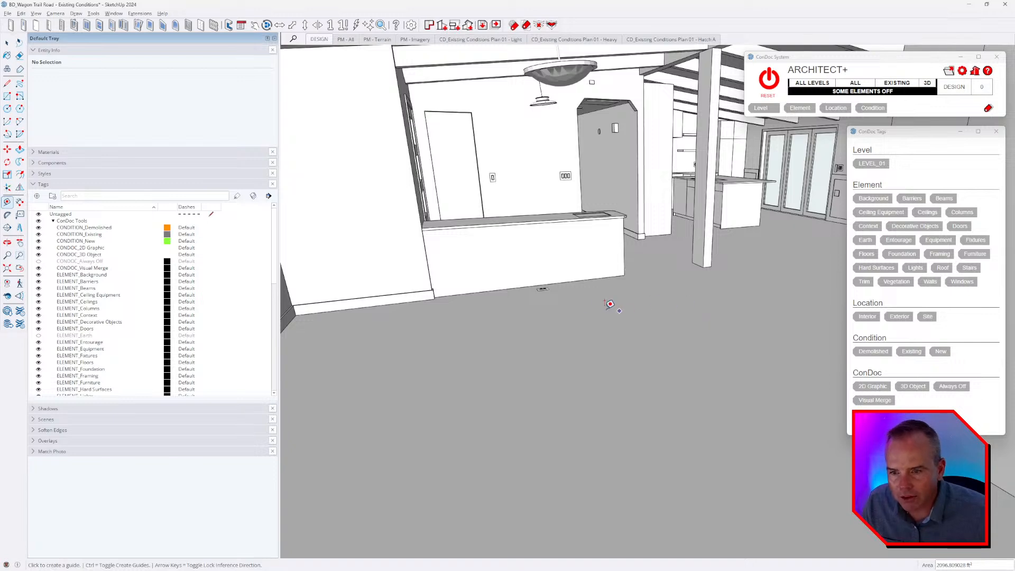
Turn on the display of section planes and select the horizontal section plane around the house.
{"action": "middle_click_drag", "start_coordinate": [547, 306], "coordinate": [702, 294]}
{"action": "scroll", "coordinate": [592, 280], "scroll_direction": "down", "scroll_amount": 10}
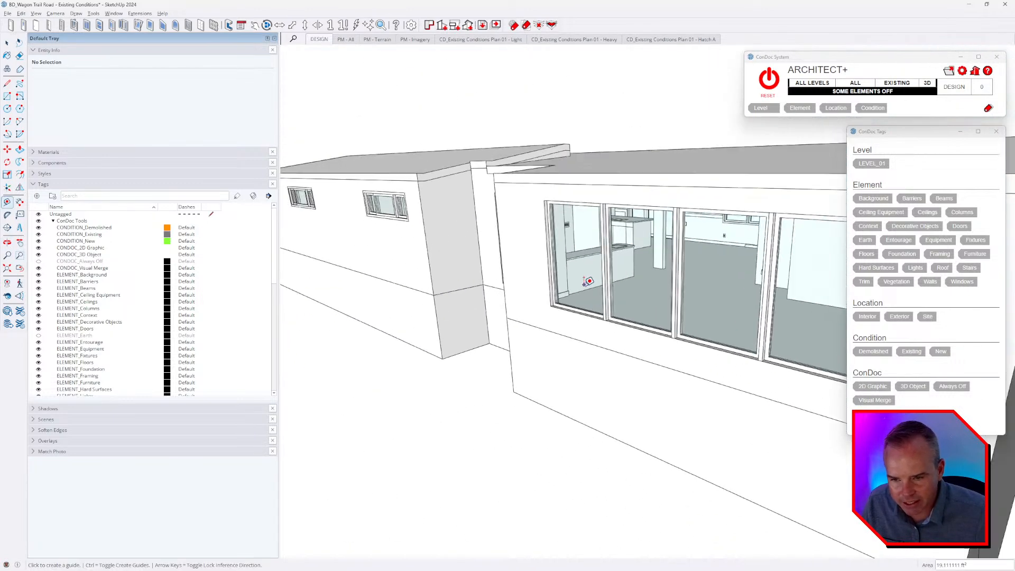
{"action": "left_click", "coordinate": [36, 13]}
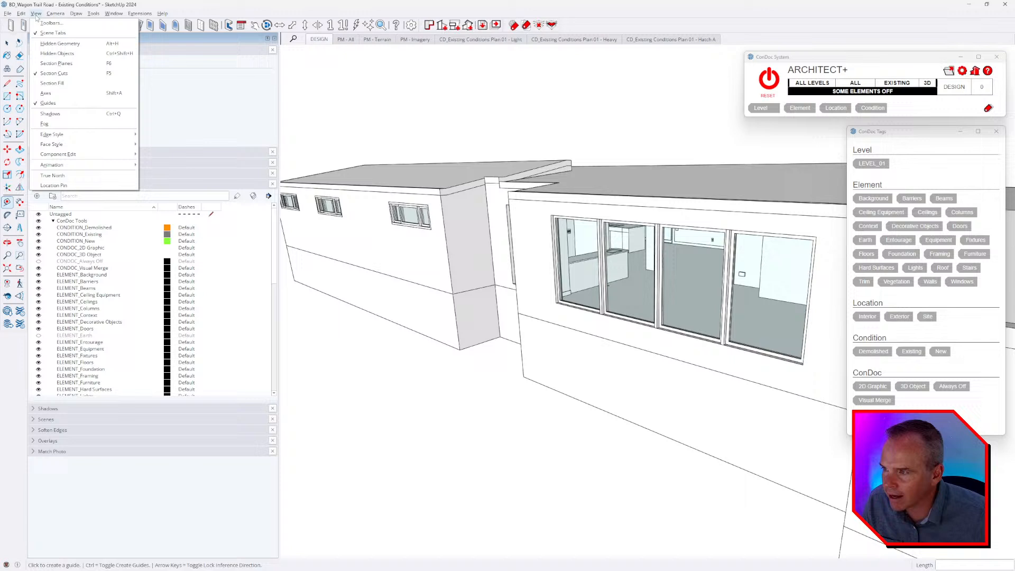
{"action": "left_click", "coordinate": [65, 64]}
{"action": "scroll", "coordinate": [511, 234], "scroll_direction": "down", "scroll_amount": 6}
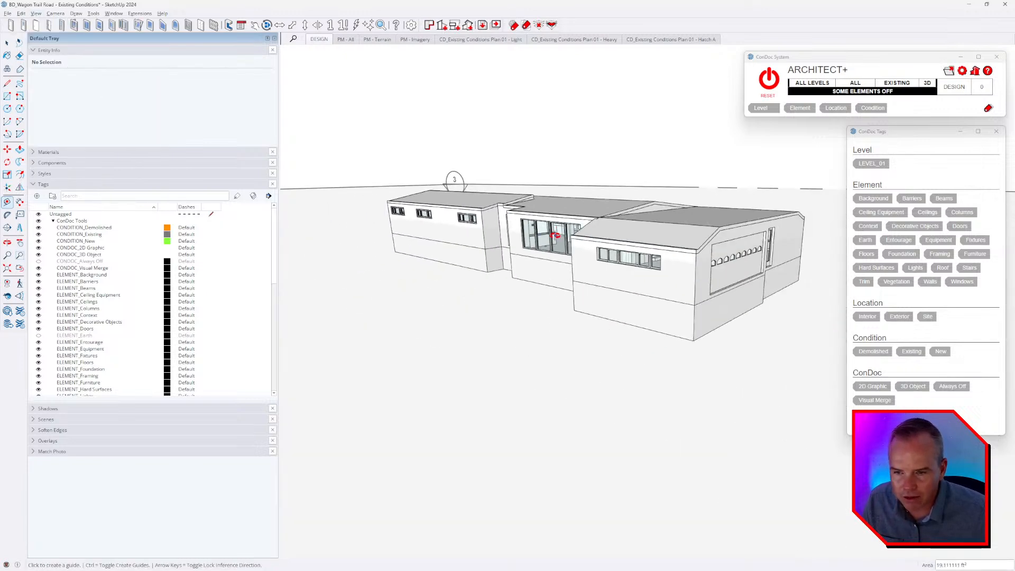
{"action": "middle_click_drag", "start_coordinate": [559, 233], "coordinate": [455, 187]}
{"action": "key", "text": "space"}
{"action": "left_click", "coordinate": [391, 196]}
Measure vertically from the section plane down to the house's finished floor.
{"action": "scroll", "coordinate": [534, 246], "scroll_direction": "up", "scroll_amount": 9}
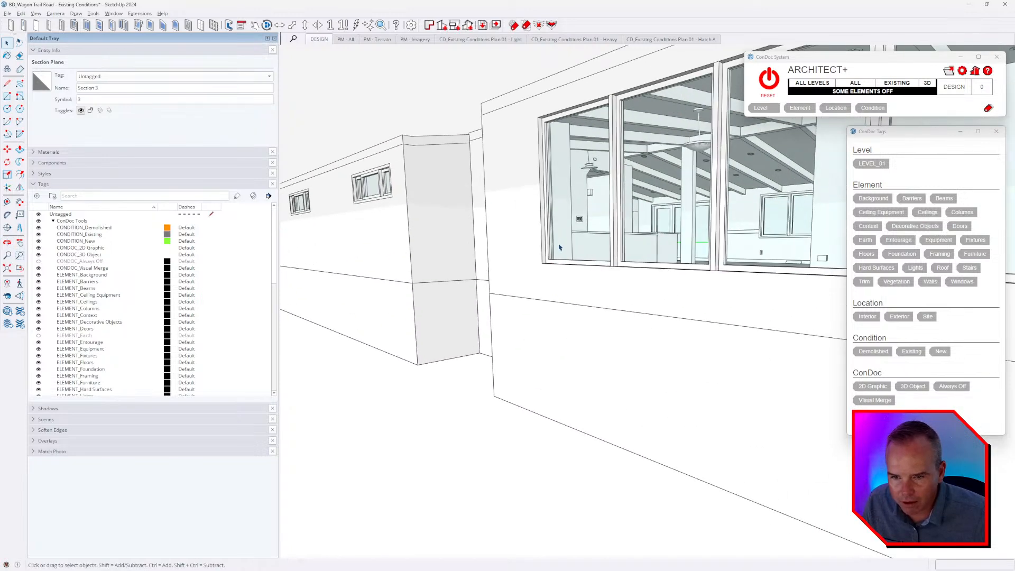
{"action": "scroll", "coordinate": [559, 247], "scroll_direction": "up", "scroll_amount": 8}
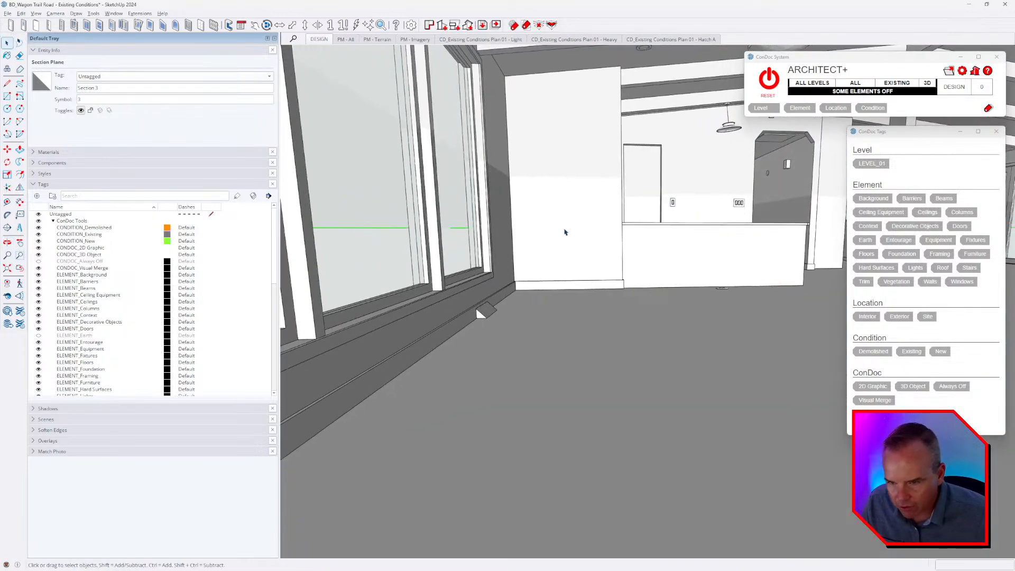
{"action": "key", "text": "t"}
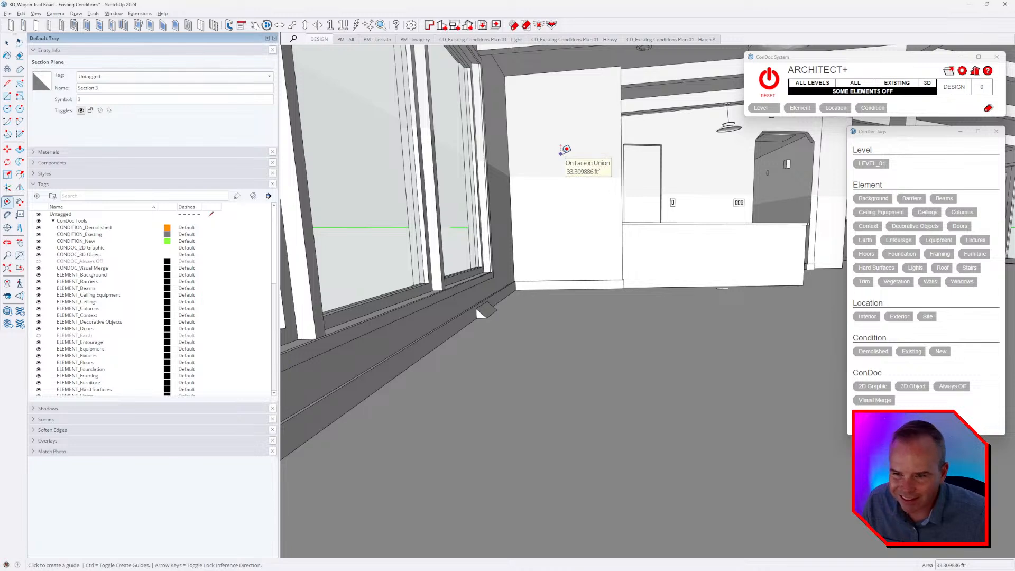
{"action": "scroll", "coordinate": [564, 150], "scroll_direction": "down", "scroll_amount": 6}
{"action": "left_click", "coordinate": [544, 177]}
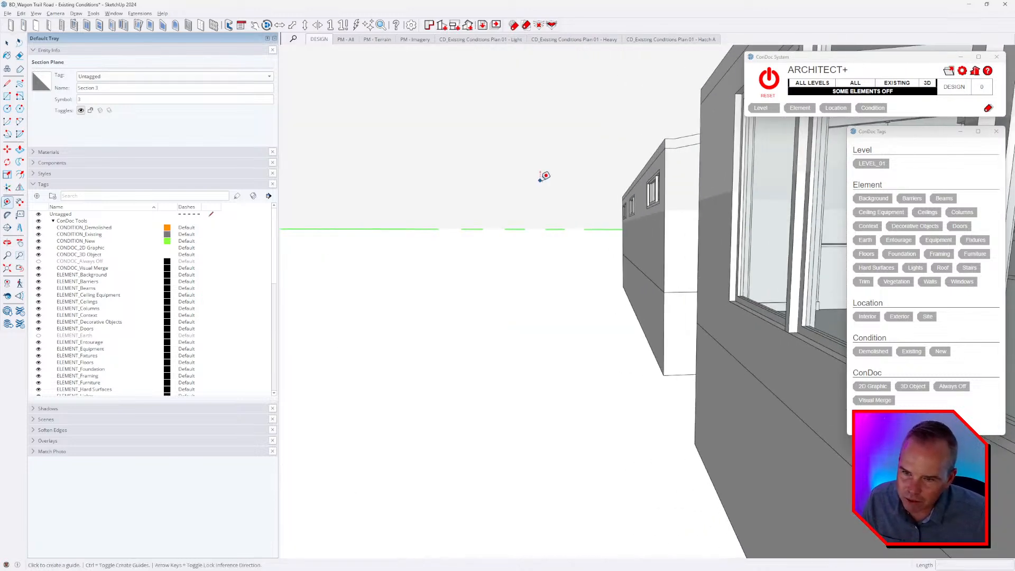
{"action": "middle_click_drag", "start_coordinate": [541, 227], "coordinate": [631, 256], "text": "shift"}
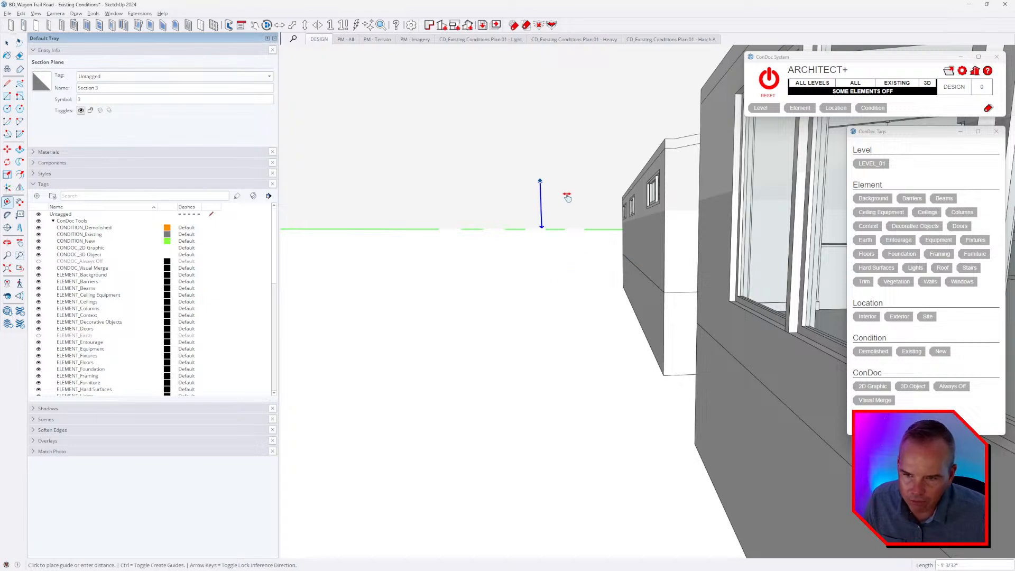
{"action": "key", "text": "Escape"}
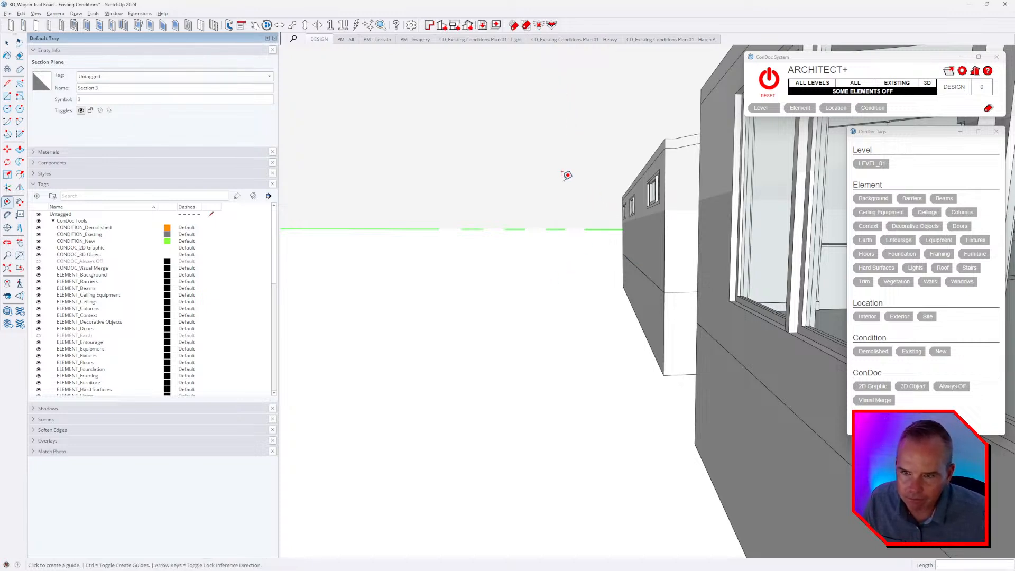
{"action": "left_click", "coordinate": [556, 178]}
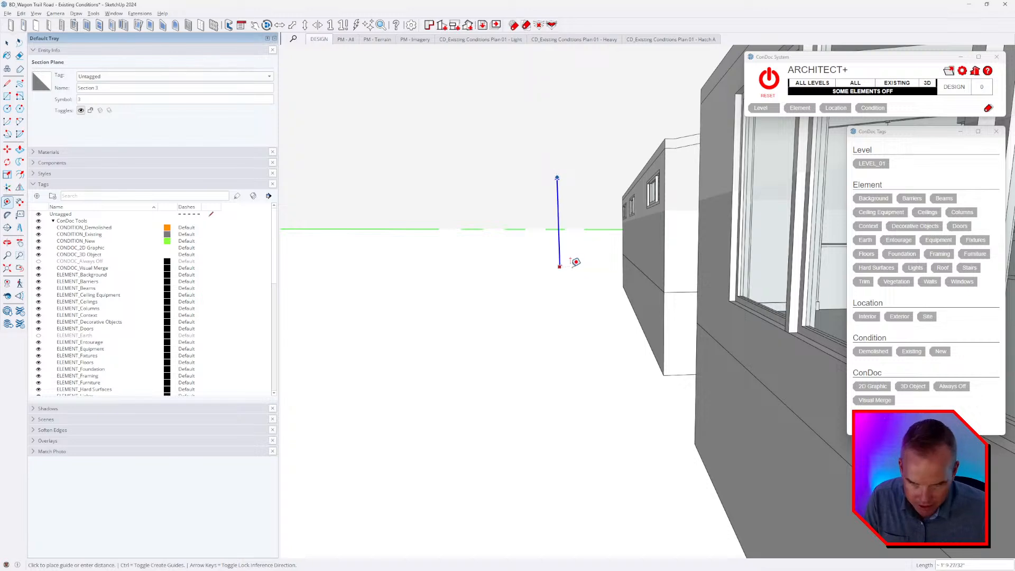
{"action": "scroll", "coordinate": [586, 290], "scroll_direction": "up", "scroll_amount": 10}
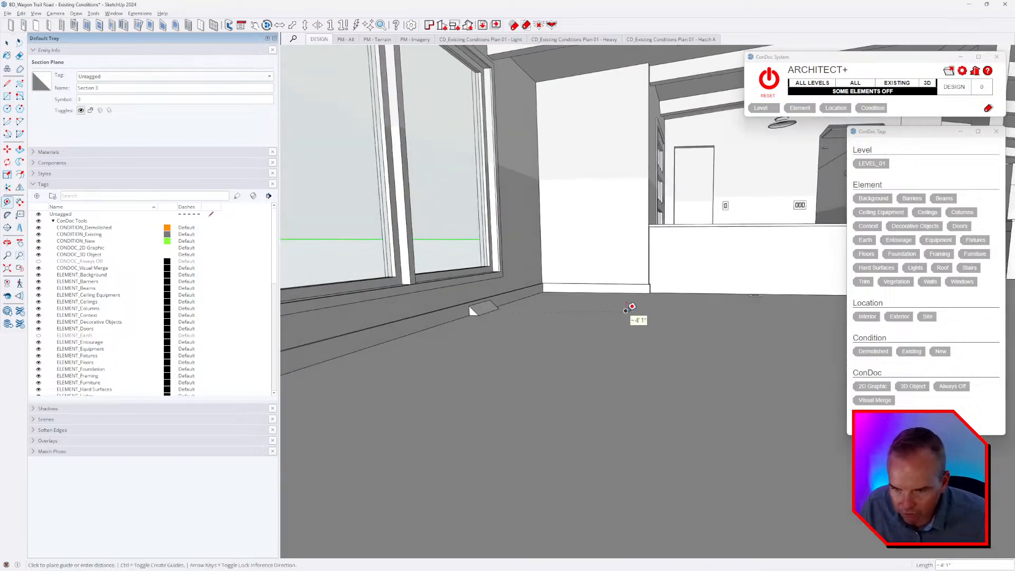
{"action": "middle_click_drag", "start_coordinate": [623, 306], "coordinate": [625, 261]}
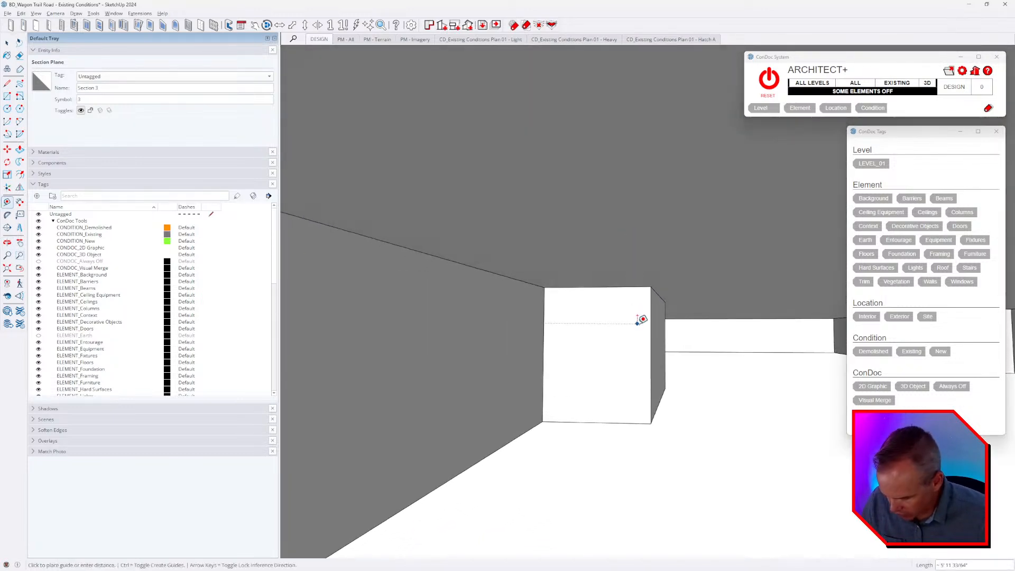
{"action": "middle_click_drag", "start_coordinate": [664, 331], "coordinate": [646, 263]}
{"action": "scroll", "coordinate": [667, 274], "scroll_direction": "down", "scroll_amount": 3}
{"action": "key", "text": "Escape"}
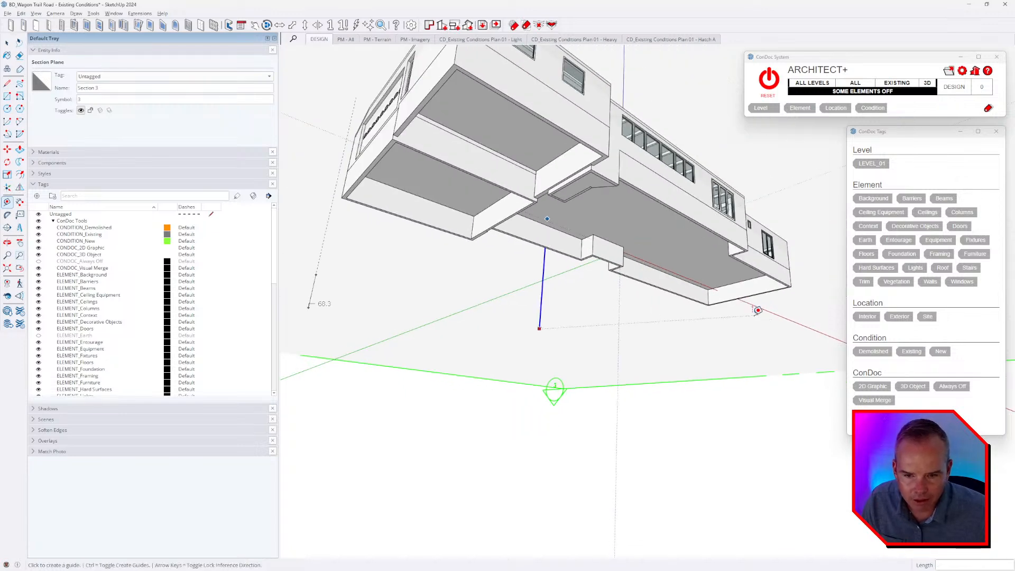
Reset the drawing axes to the model origin.
{"action": "key", "text": "space"}
{"action": "middle_click_drag", "start_coordinate": [632, 255], "coordinate": [627, 137]}
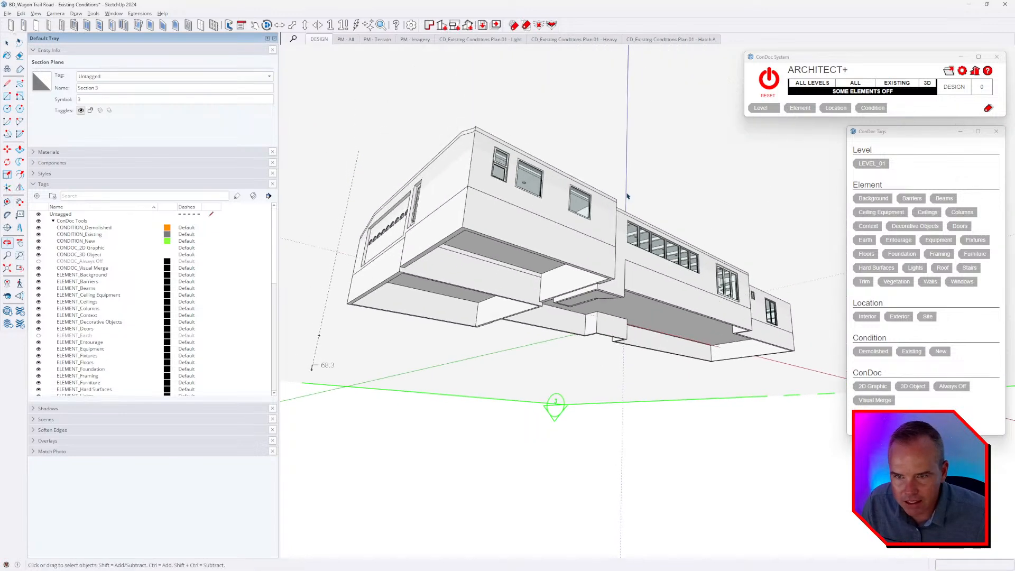
{"action": "right_click", "coordinate": [627, 110]}
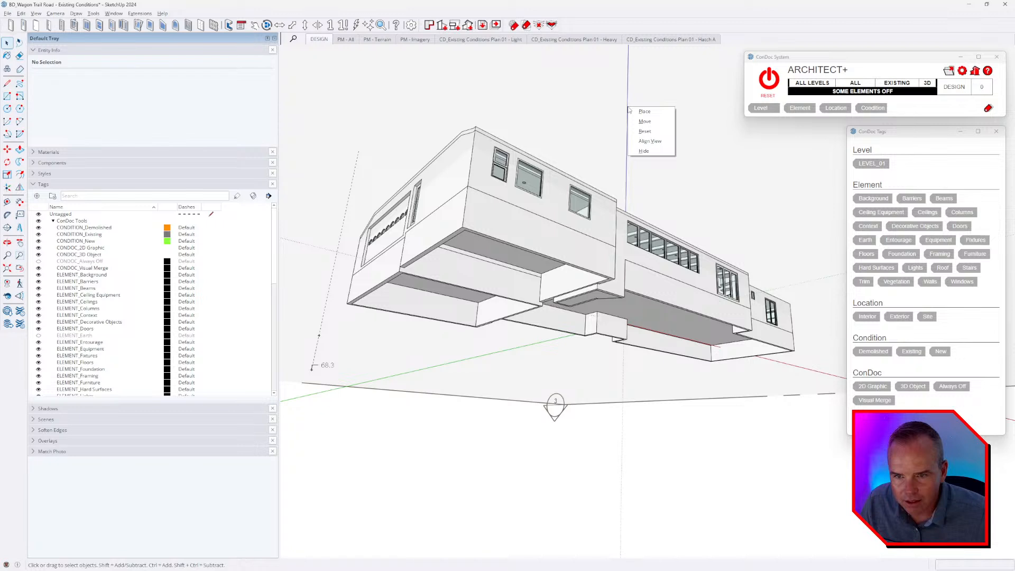
{"action": "left_click", "coordinate": [646, 131]}
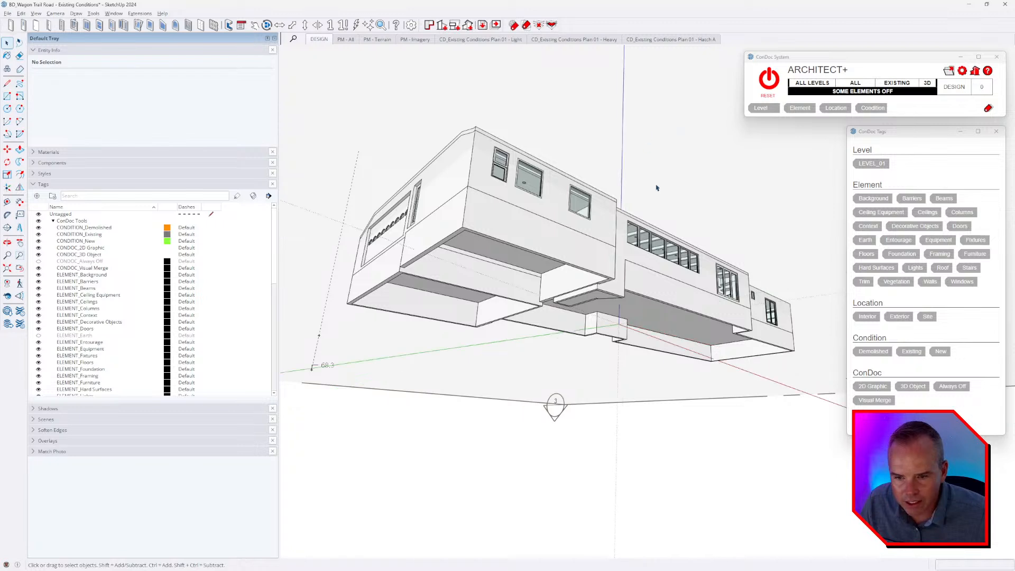
Measure the vertical distance between the section plane and the model origin from beneath the house.
{"action": "key", "text": "t"}
{"action": "left_click", "coordinate": [605, 372]}
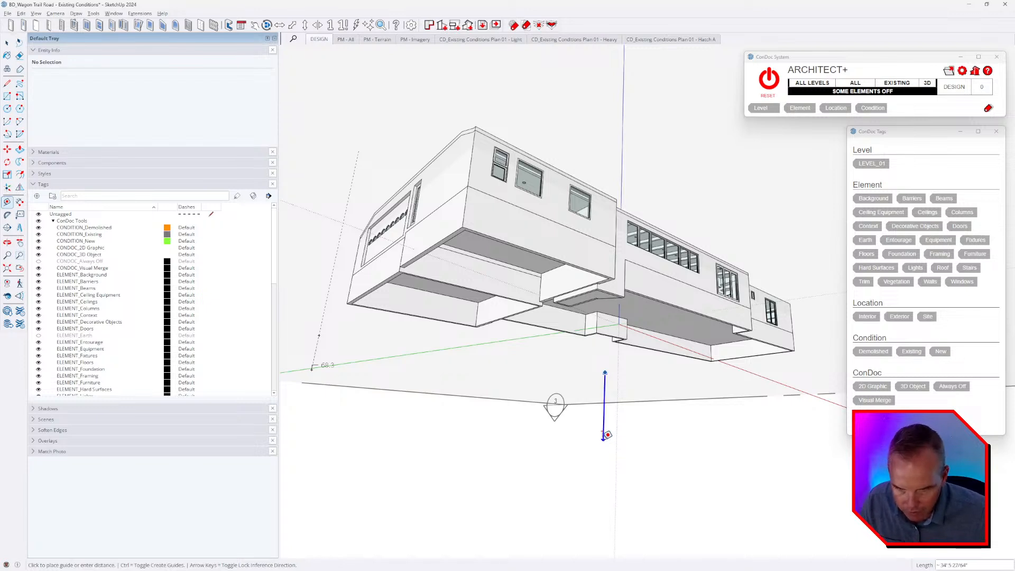
{"action": "scroll", "coordinate": [606, 436], "scroll_direction": "up", "scroll_amount": 3}
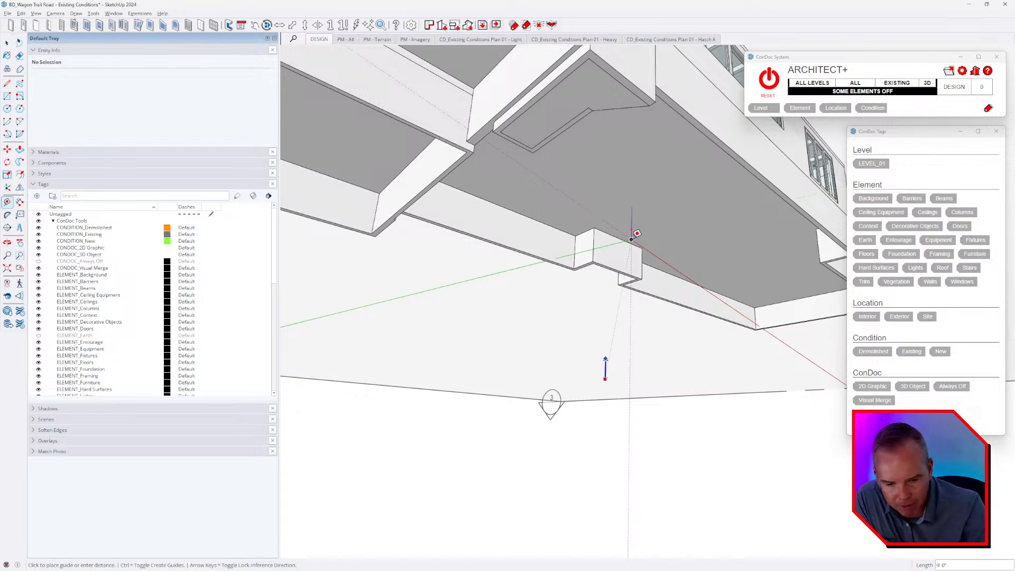
Compare the section plane settings of the Existing Conditions plan's Light, Heavy and Hatch A viewports in the ConDoc configurator.
{"action": "left_click", "coordinate": [962, 71]}
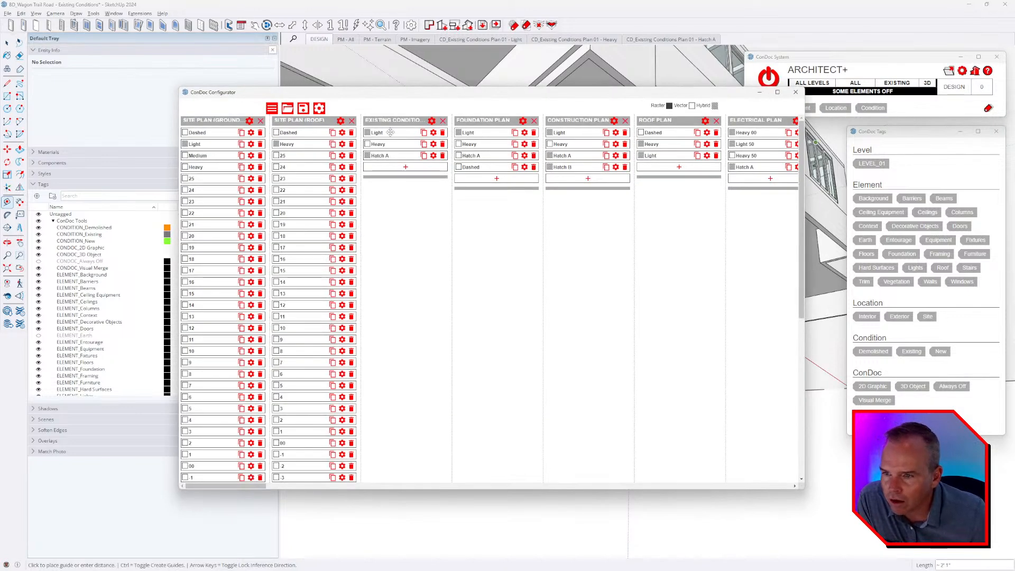
{"action": "left_click", "coordinate": [433, 133]}
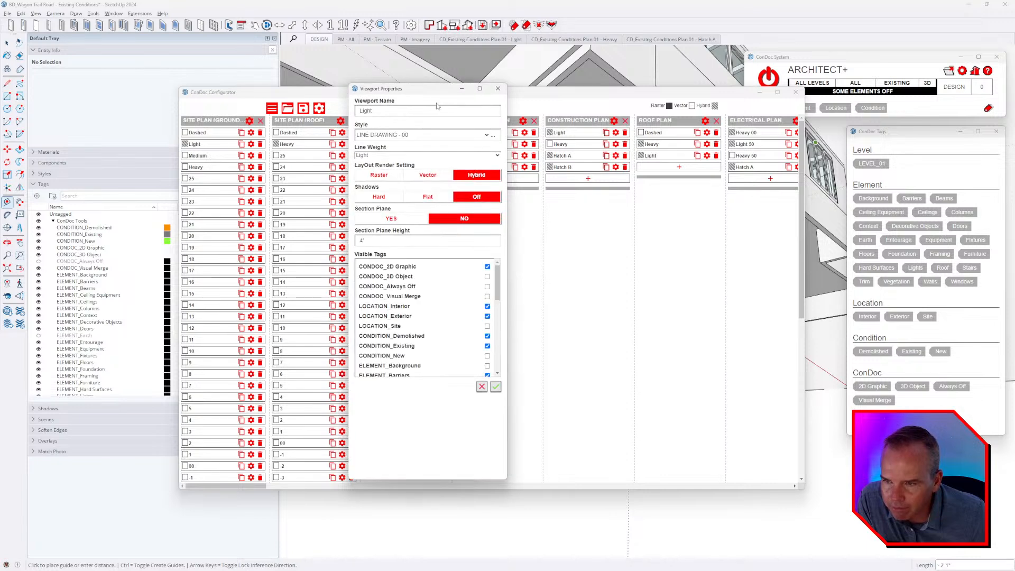
{"action": "mouse_move", "coordinate": [434, 95]}
{"action": "left_mouse_down"}
{"action": "mouse_move", "coordinate": [269, 79]}
{"action": "mouse_move", "coordinate": [332, 158]}
{"action": "left_mouse_up"}
{"action": "left_click", "coordinate": [433, 143]}
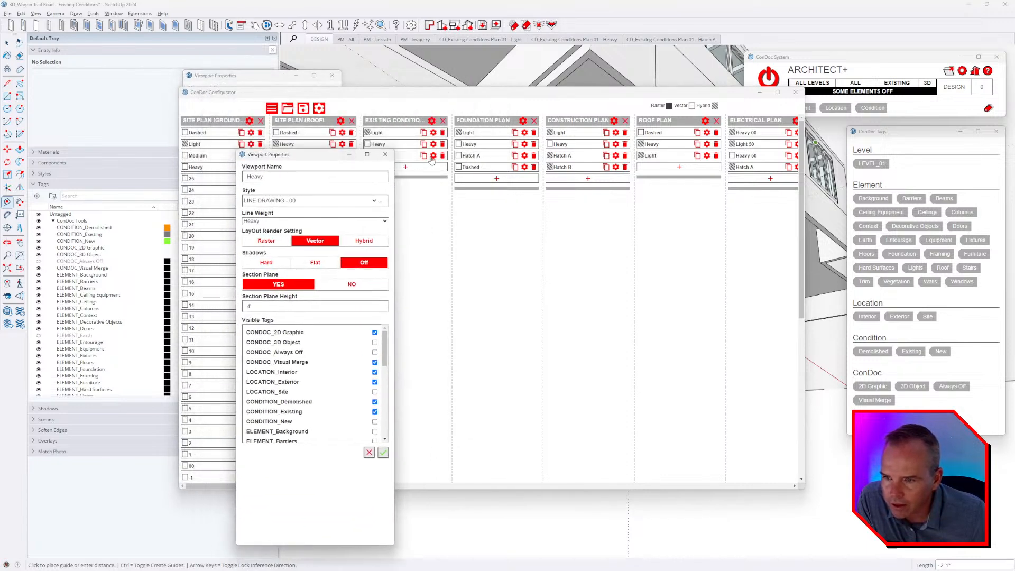
{"action": "left_click", "coordinate": [433, 155]}
{"action": "left_click_drag", "start_coordinate": [384, 97], "coordinate": [840, 170]}
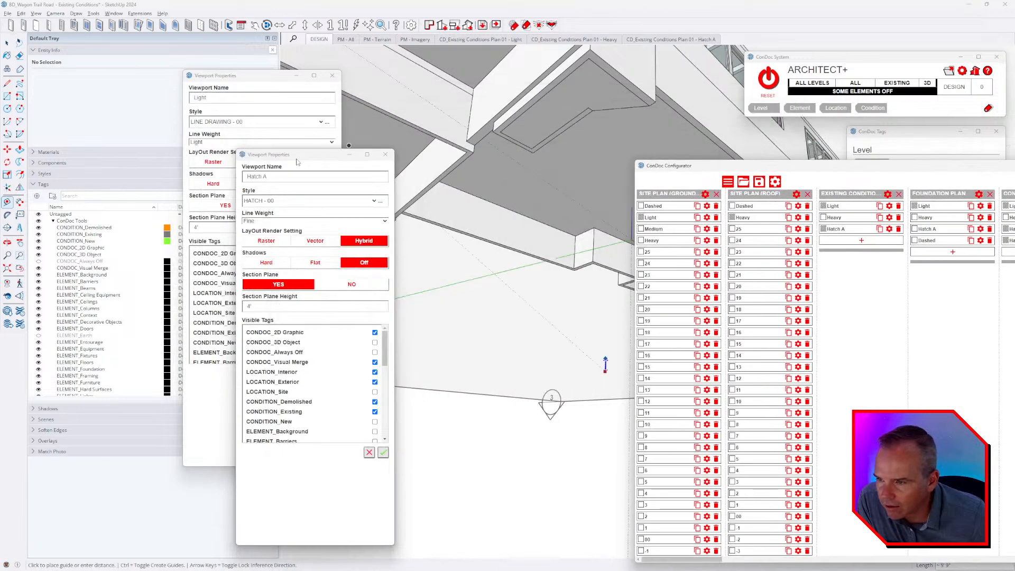
{"action": "mouse_move", "coordinate": [317, 154]}
{"action": "left_mouse_down"}
{"action": "mouse_move", "coordinate": [614, 92]}
{"action": "mouse_move", "coordinate": [418, 88]}
{"action": "mouse_move", "coordinate": [410, 78]}
{"action": "left_mouse_up"}
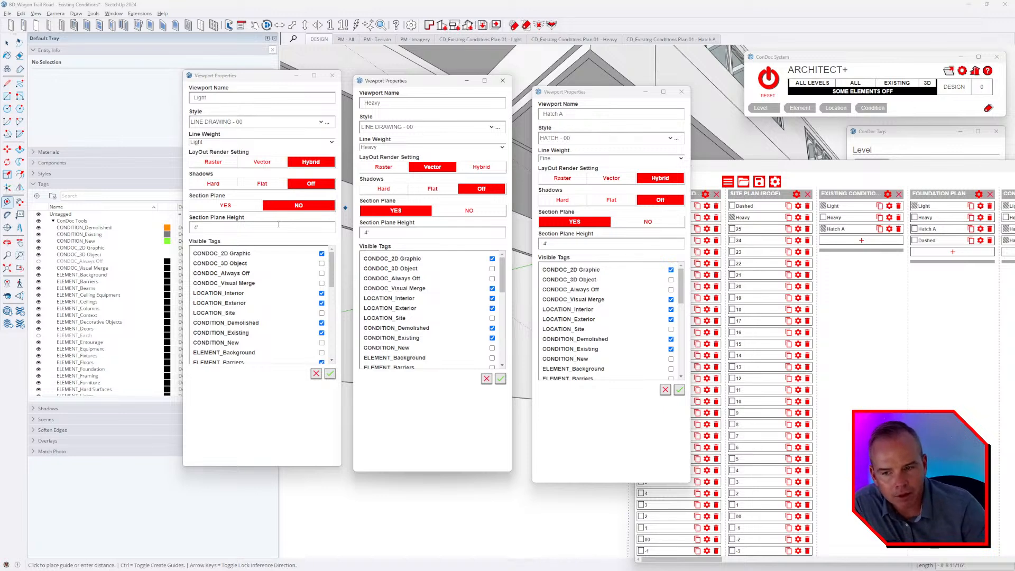
{"action": "left_click", "coordinate": [332, 75]}
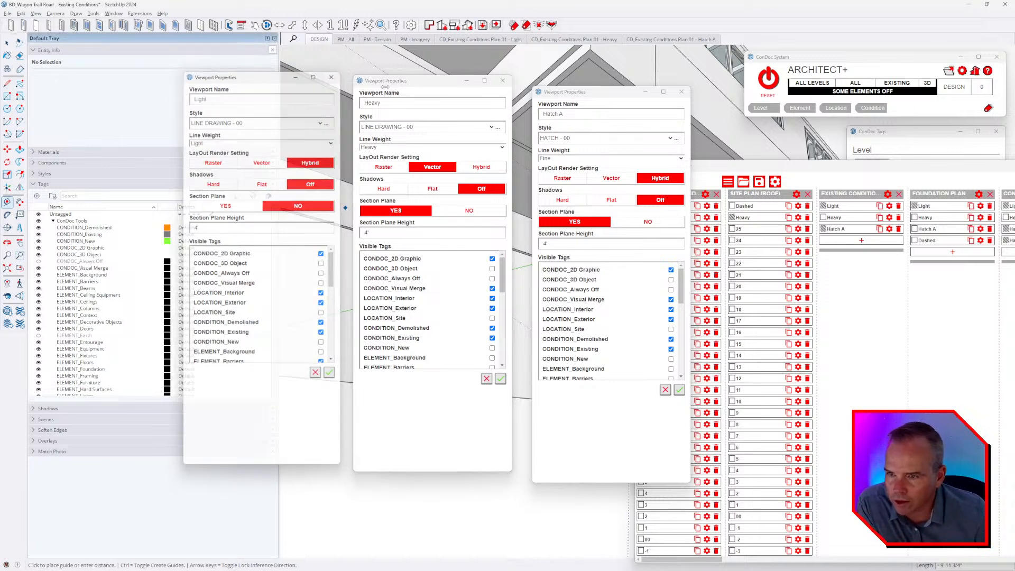
{"action": "left_click", "coordinate": [503, 81]}
{"action": "left_click", "coordinate": [682, 92]}
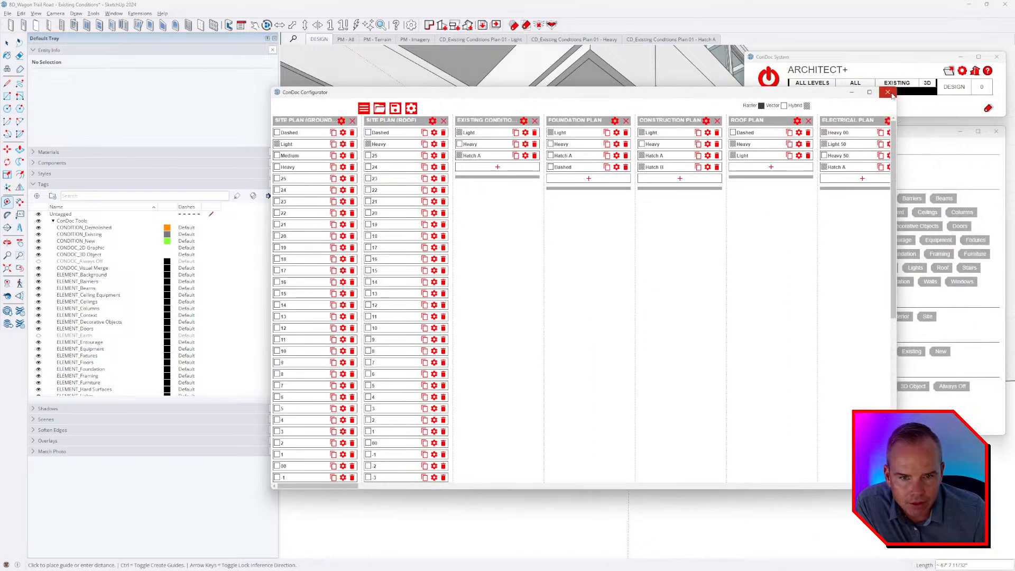
{"action": "left_click", "coordinate": [892, 95]}
Reset the ConDoc display to all elements on and select the elevation text note beside the house.
{"action": "scroll", "coordinate": [613, 259], "scroll_direction": "down", "scroll_amount": 5}
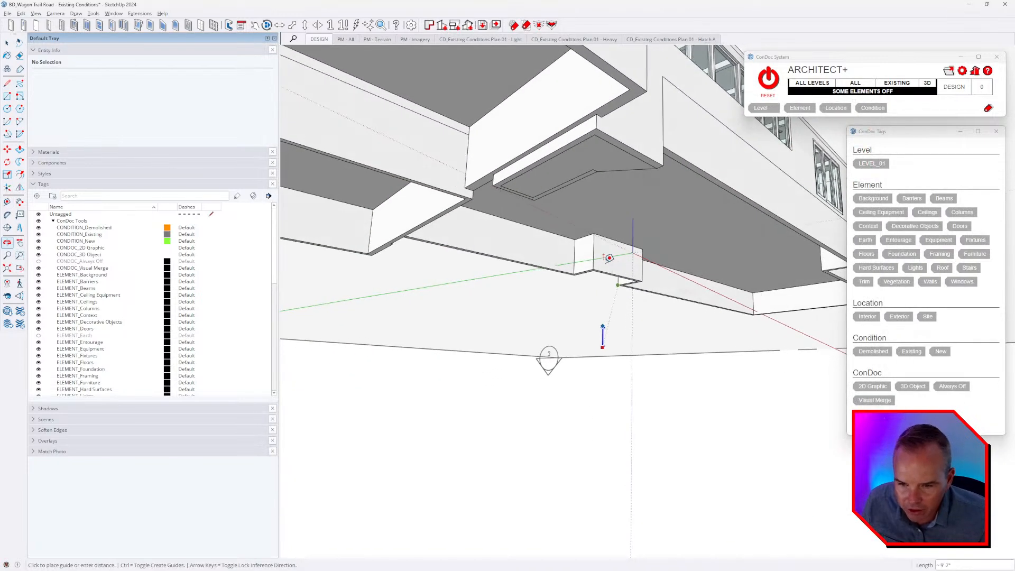
{"action": "middle_click_drag", "start_coordinate": [607, 259], "coordinate": [583, 442]}
{"action": "scroll", "coordinate": [640, 214], "scroll_direction": "down", "scroll_amount": 5}
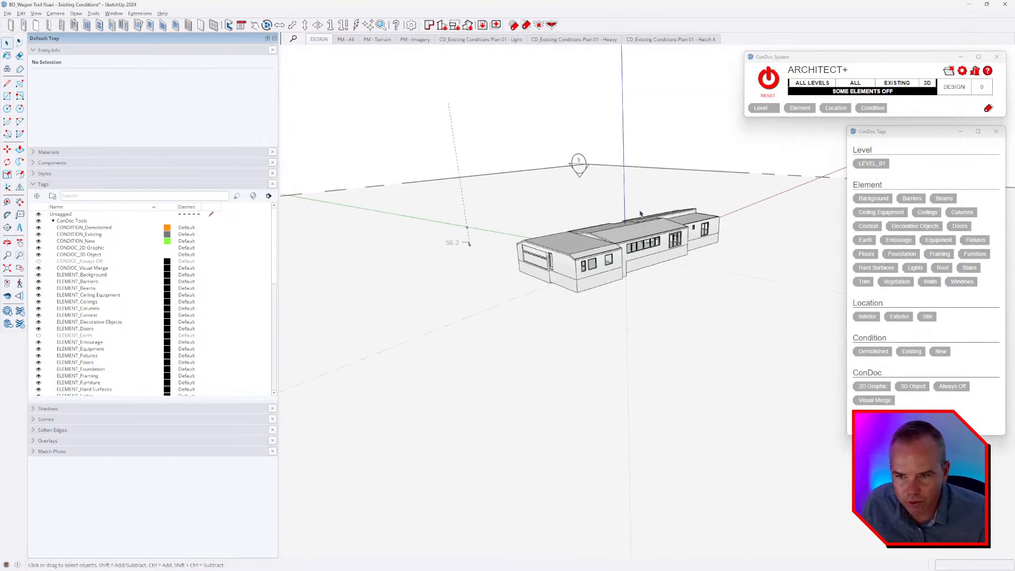
{"action": "left_click", "coordinate": [768, 79]}
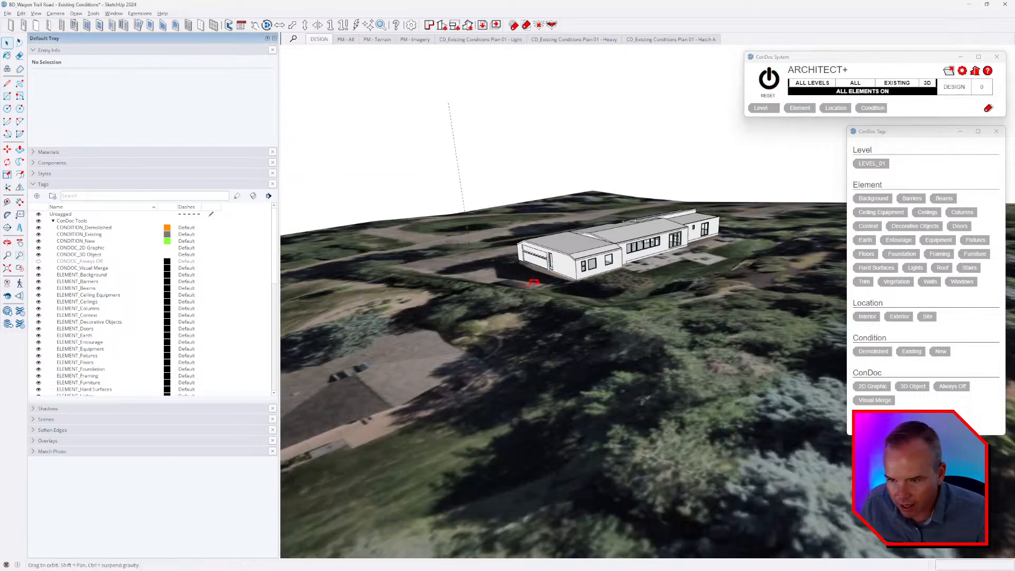
{"action": "middle_click_drag", "start_coordinate": [550, 297], "coordinate": [585, 291]}
{"action": "left_click", "coordinate": [429, 249]}
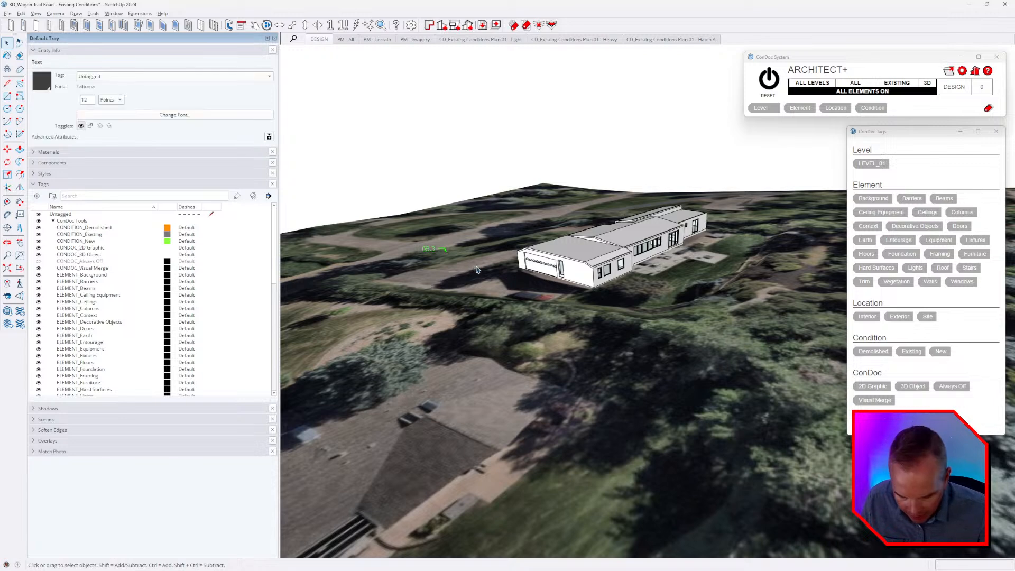
{"action": "middle_click_drag", "start_coordinate": [477, 270], "coordinate": [624, 151]}
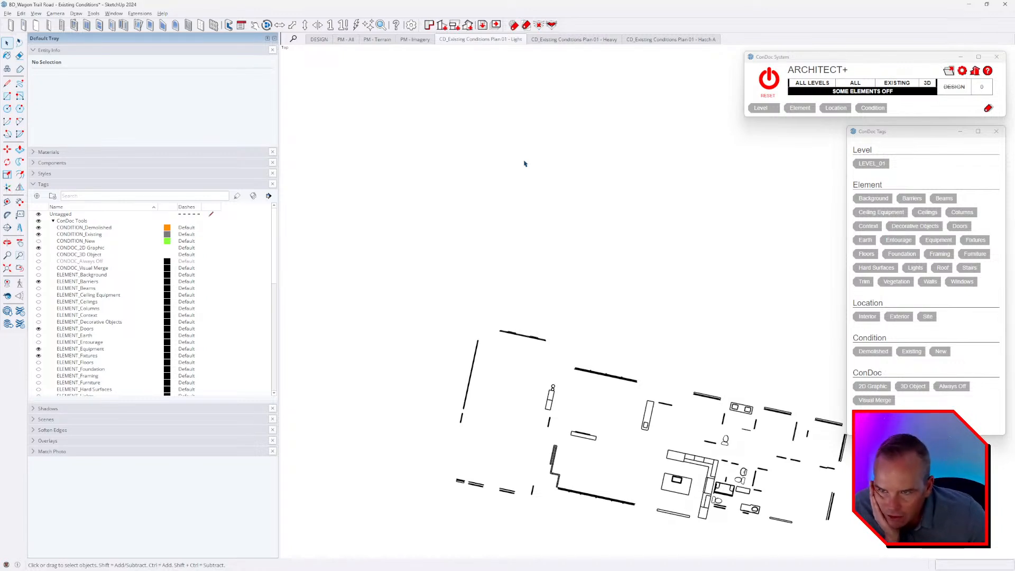
Review the Heavy and Hatch A scenes of Existing Conditions Plan 01.
{"action": "left_click", "coordinate": [608, 40]}
{"action": "left_click", "coordinate": [678, 41]}
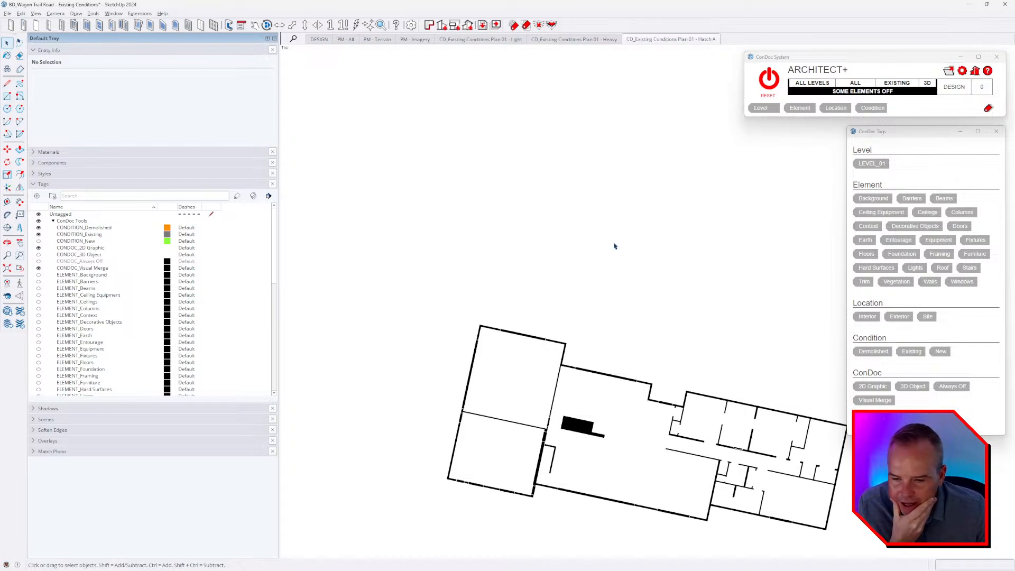
{"action": "left_click", "coordinate": [584, 41]}
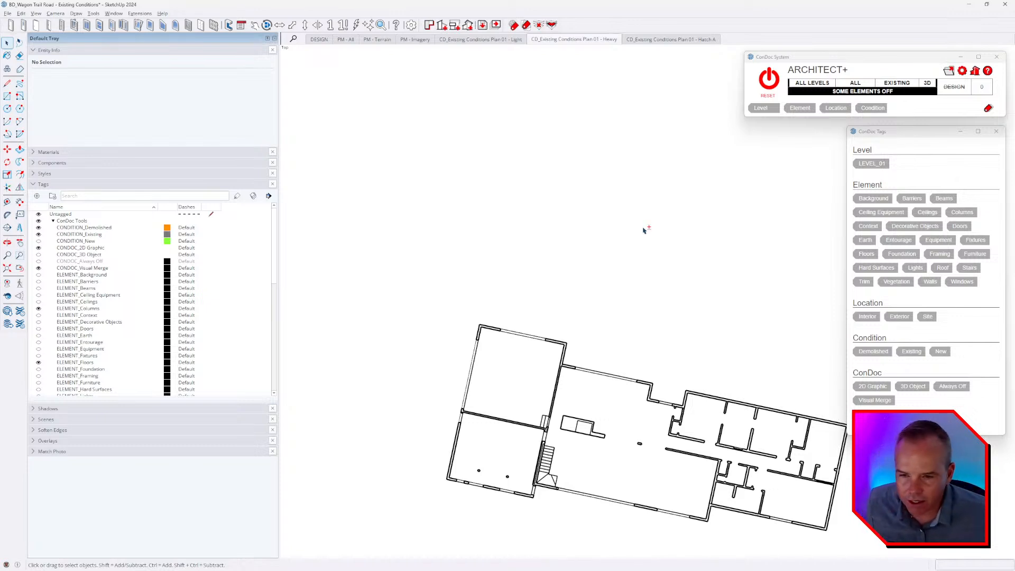
Return to the DESIGN scene with the axes shown and select the three Existing Conditions Plan 01 scenes in the scene list.
{"action": "key", "text": "alt+a"}
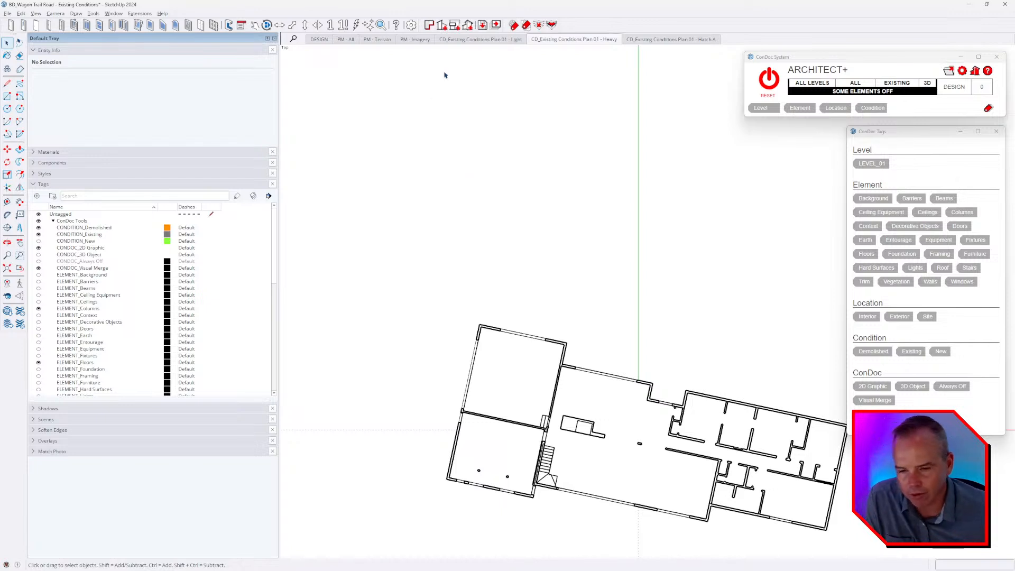
{"action": "left_click", "coordinate": [318, 39]}
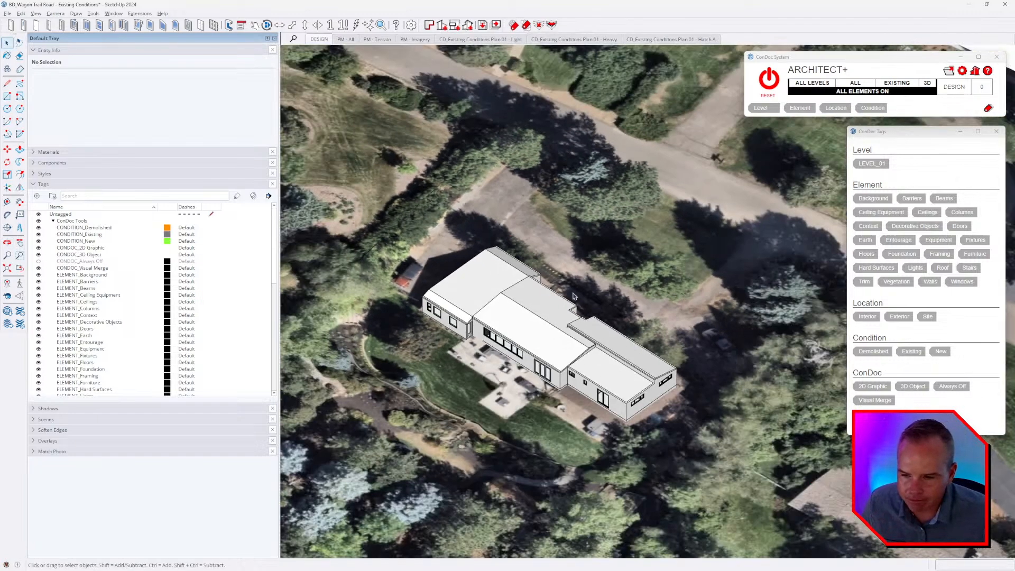
{"action": "scroll", "coordinate": [576, 291], "scroll_direction": "down", "scroll_amount": 3}
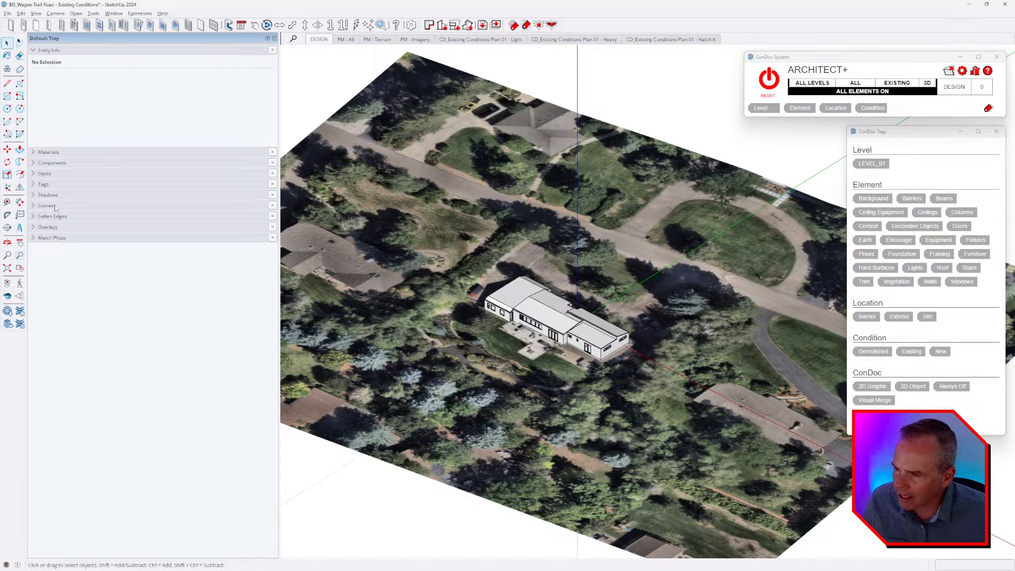
{"action": "left_click", "coordinate": [55, 206]}
{"action": "left_click_drag", "start_coordinate": [98, 302], "coordinate": [80, 270]}
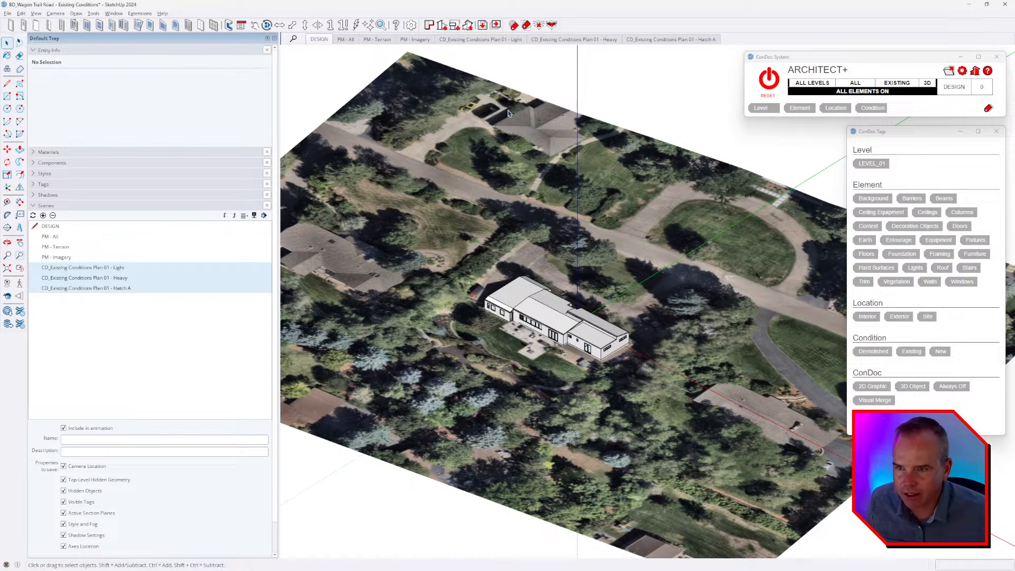
In the Existing Conditions Plan 01 Heavy scene, set the axes to the building's orientation and align the view to them.
{"action": "left_click", "coordinate": [574, 40]}
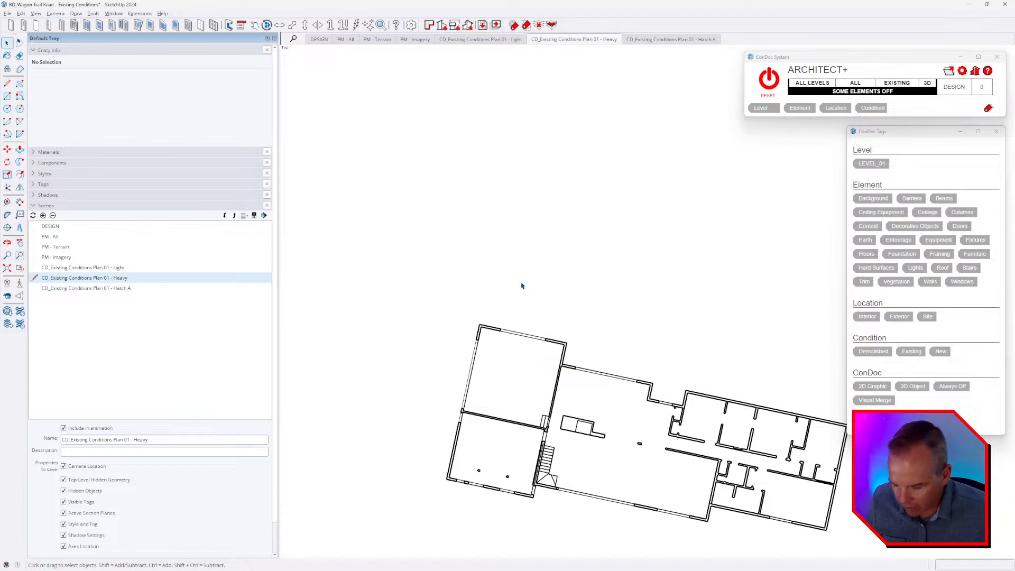
{"action": "key", "text": "shift+a"}
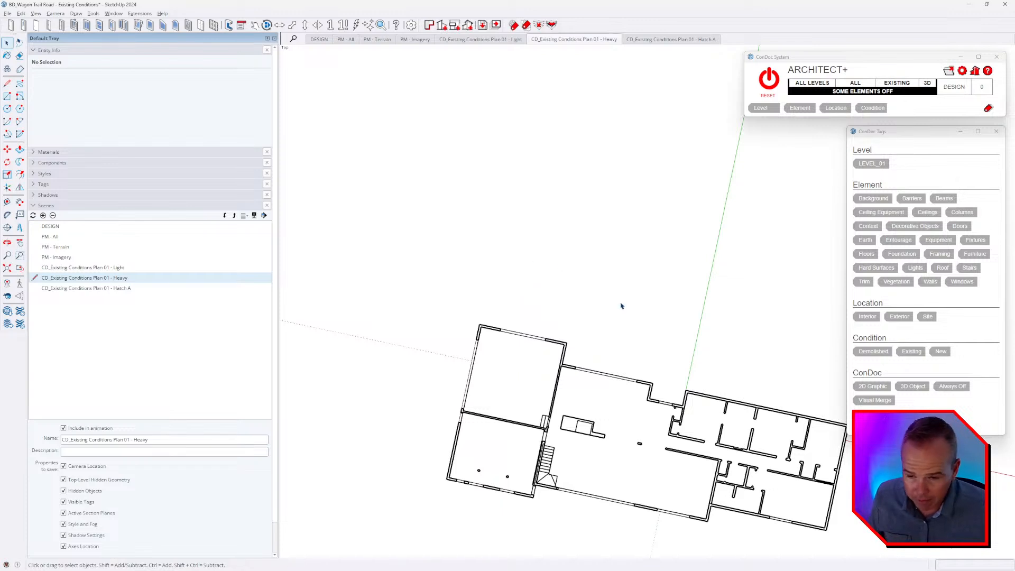
{"action": "right_click", "coordinate": [706, 304]}
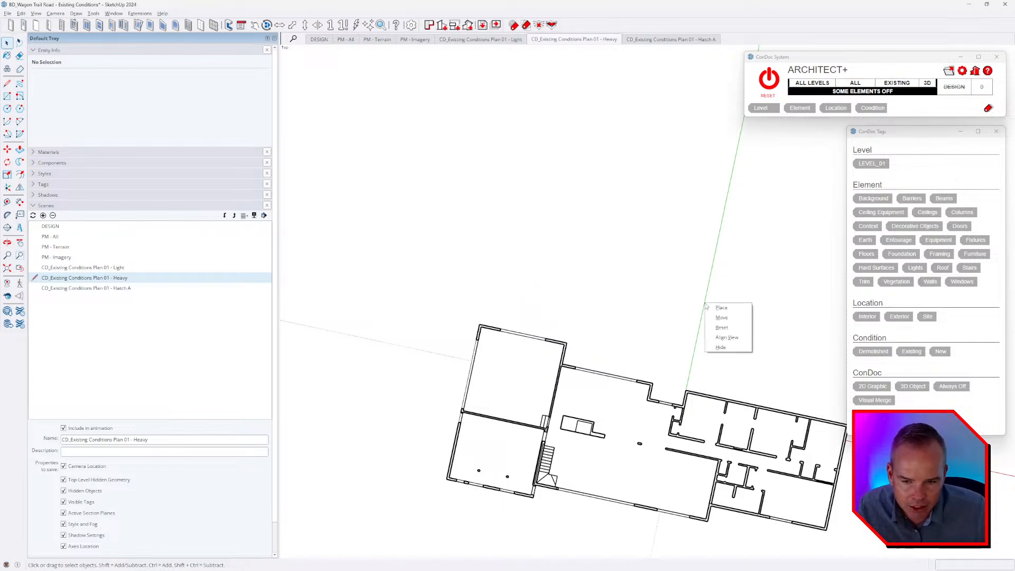
{"action": "left_click", "coordinate": [731, 340]}
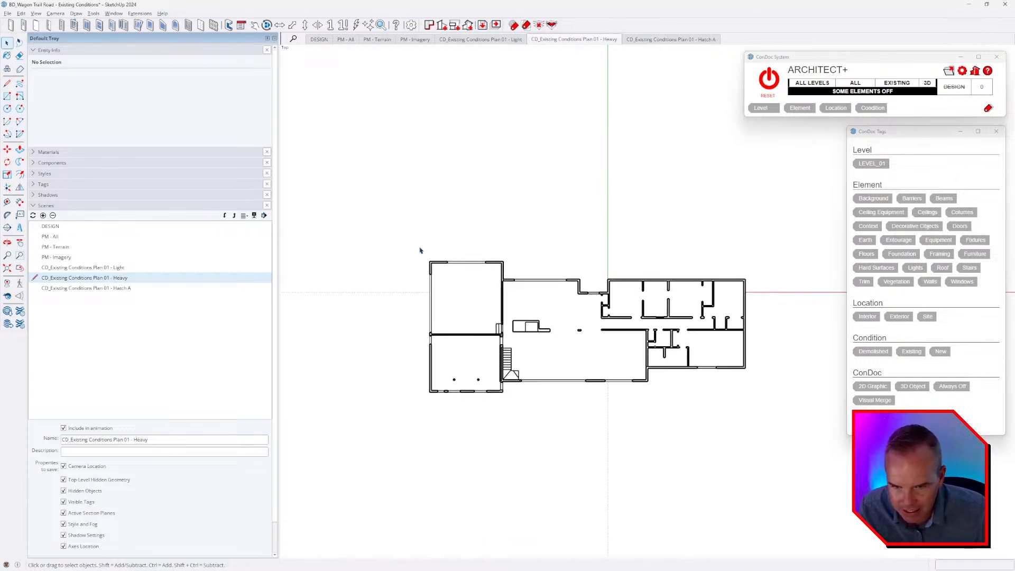
{"action": "scroll", "coordinate": [453, 317], "scroll_direction": "up", "scroll_amount": 3}
Update the saved camera location of the Existing Conditions Plan 01 Light, Heavy and Hatch A scenes together.
{"action": "left_click", "coordinate": [85, 288], "text": "ctrl"}
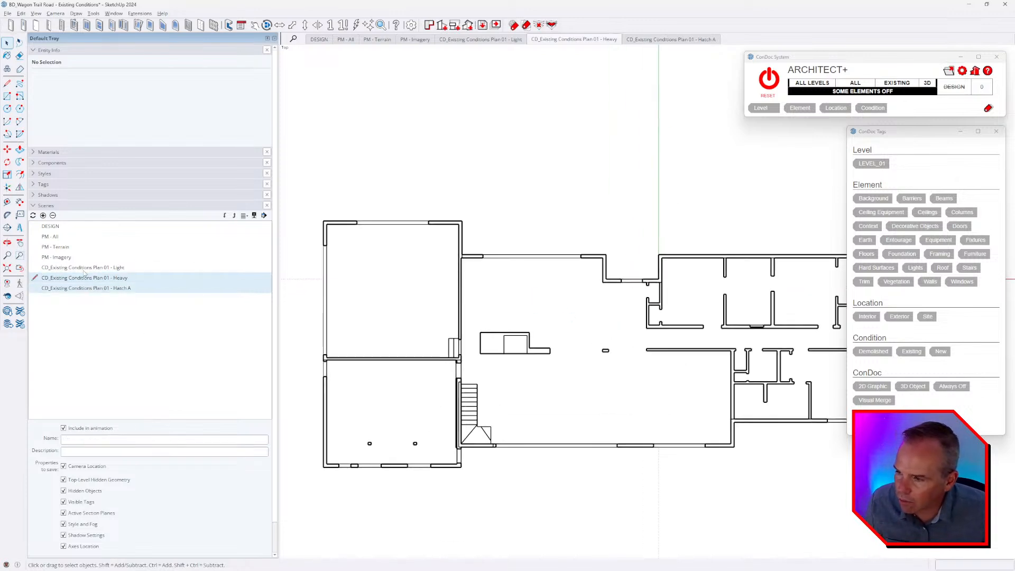
{"action": "left_click", "coordinate": [82, 267], "text": "ctrl"}
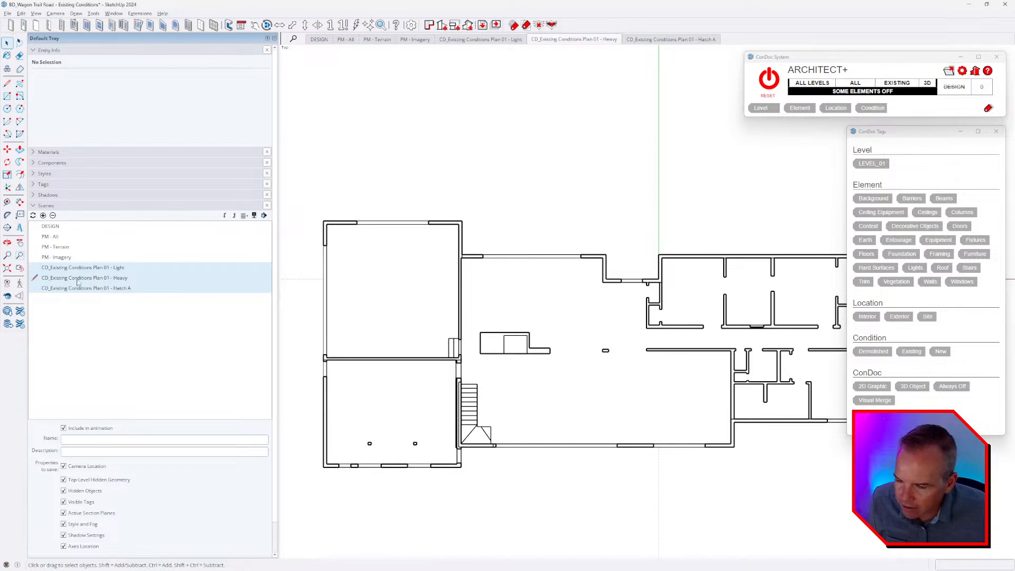
{"action": "left_click", "coordinate": [83, 468]}
{"action": "left_click", "coordinate": [83, 469]}
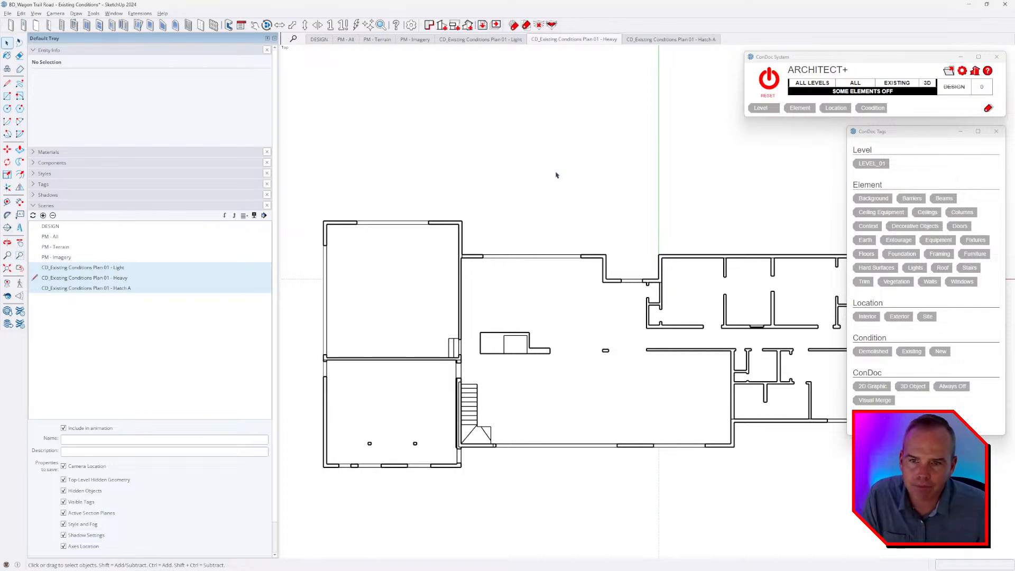
Compare the alignment of the Light, Heavy and Hatch A scenes and examine the Light scene's windows, doors and fixtures in 3D.
{"action": "left_click", "coordinate": [512, 40]}
{"action": "left_click", "coordinate": [544, 41]}
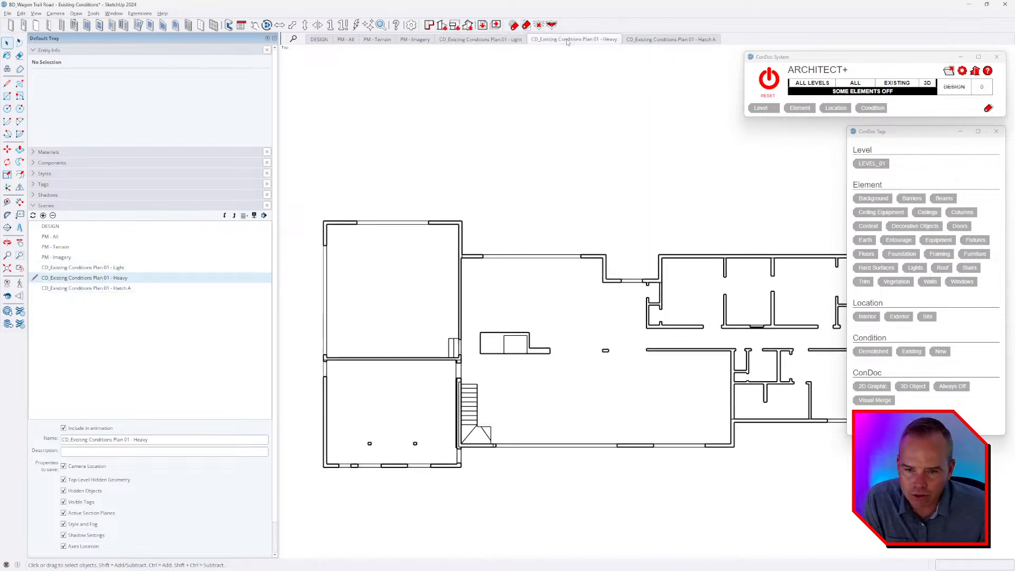
{"action": "left_click", "coordinate": [653, 40]}
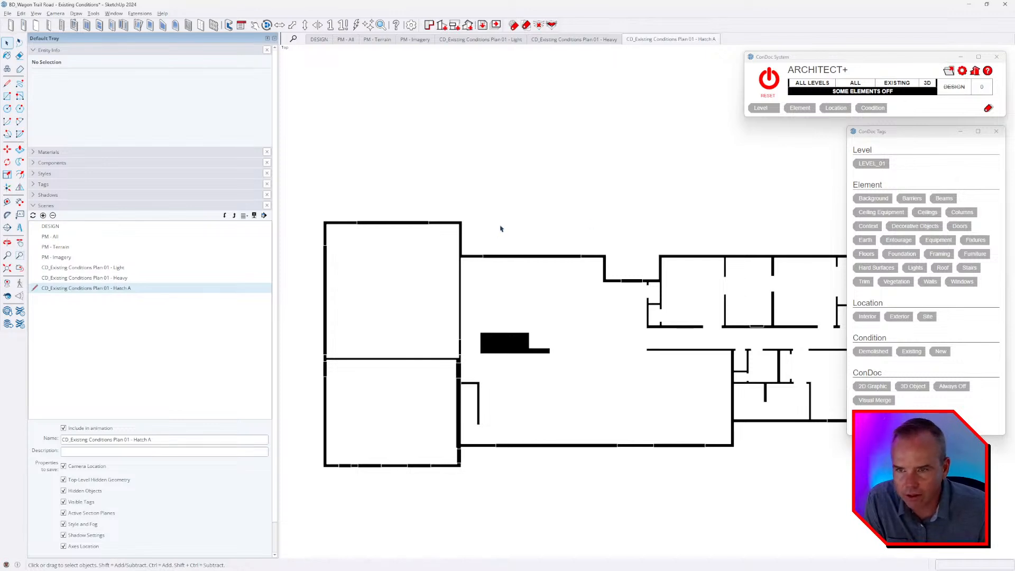
{"action": "left_click", "coordinate": [576, 40]}
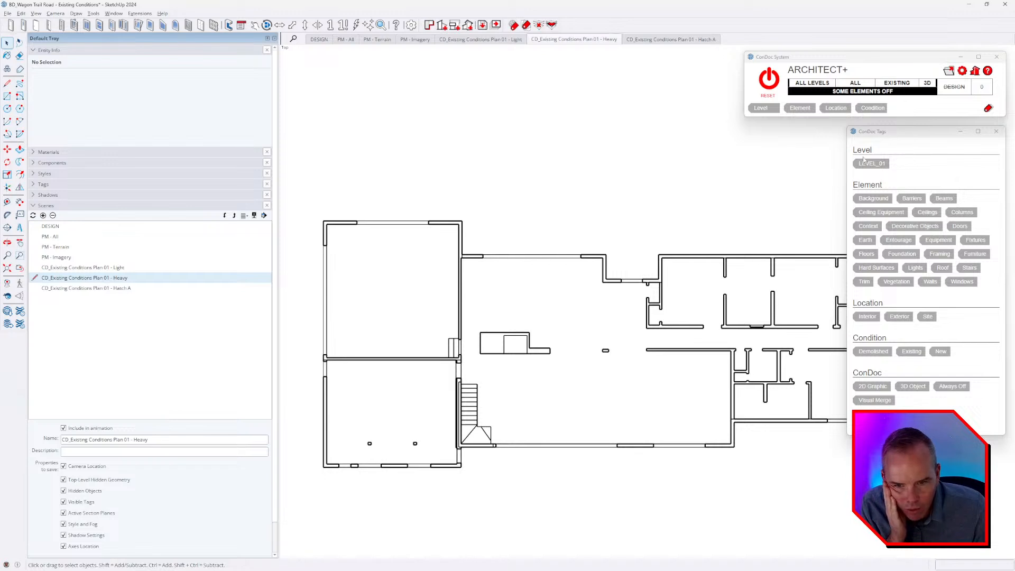
{"action": "scroll", "coordinate": [435, 249], "scroll_direction": "down", "scroll_amount": 2}
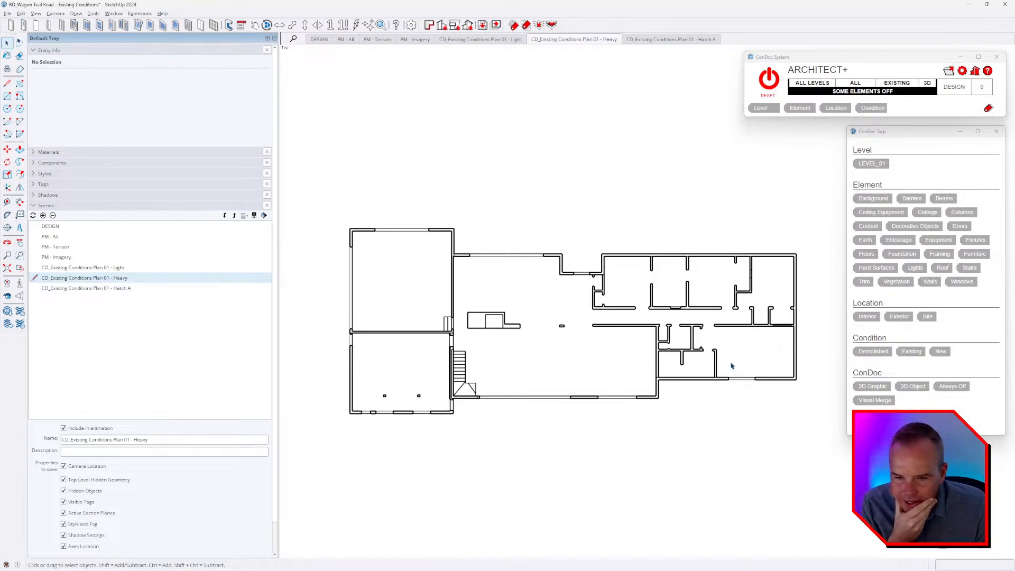
{"action": "left_click", "coordinate": [491, 40]}
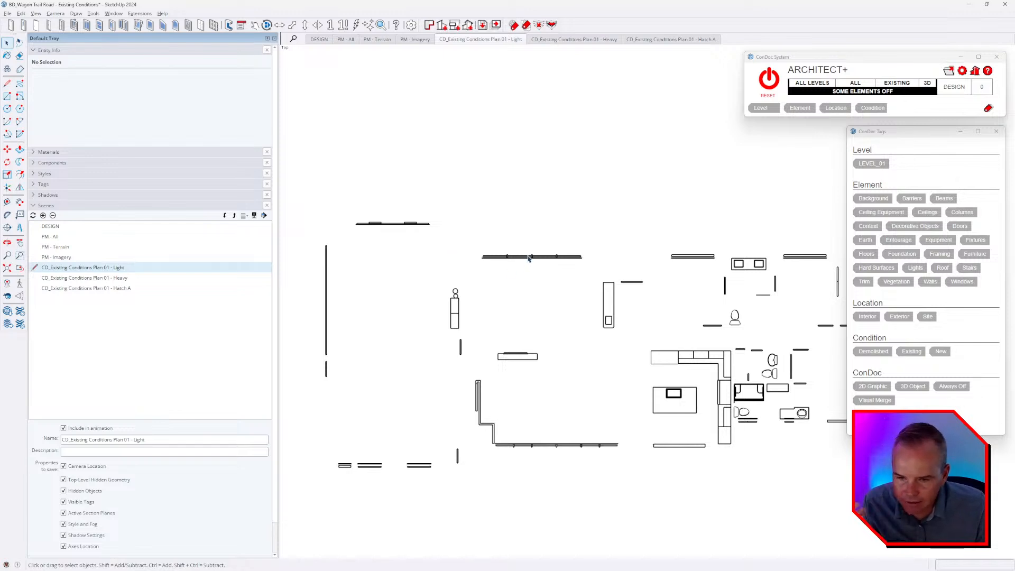
{"action": "scroll", "coordinate": [549, 259], "scroll_direction": "up", "scroll_amount": 5}
{"action": "middle_click_drag", "start_coordinate": [548, 260], "coordinate": [542, 168]}
{"action": "scroll", "coordinate": [499, 221], "scroll_direction": "down", "scroll_amount": 2}
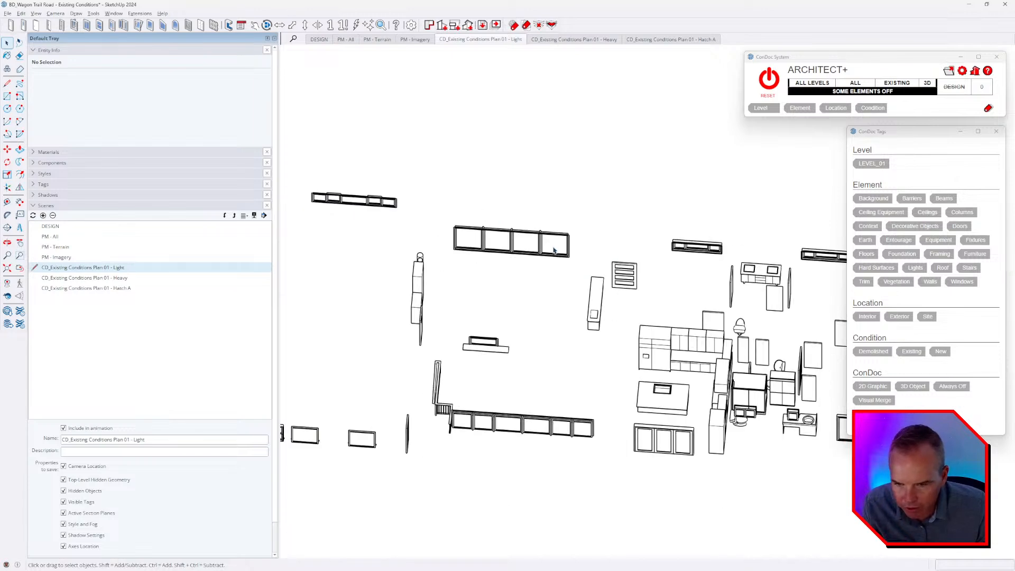
{"action": "scroll", "coordinate": [704, 337], "scroll_direction": "up", "scroll_amount": 4}
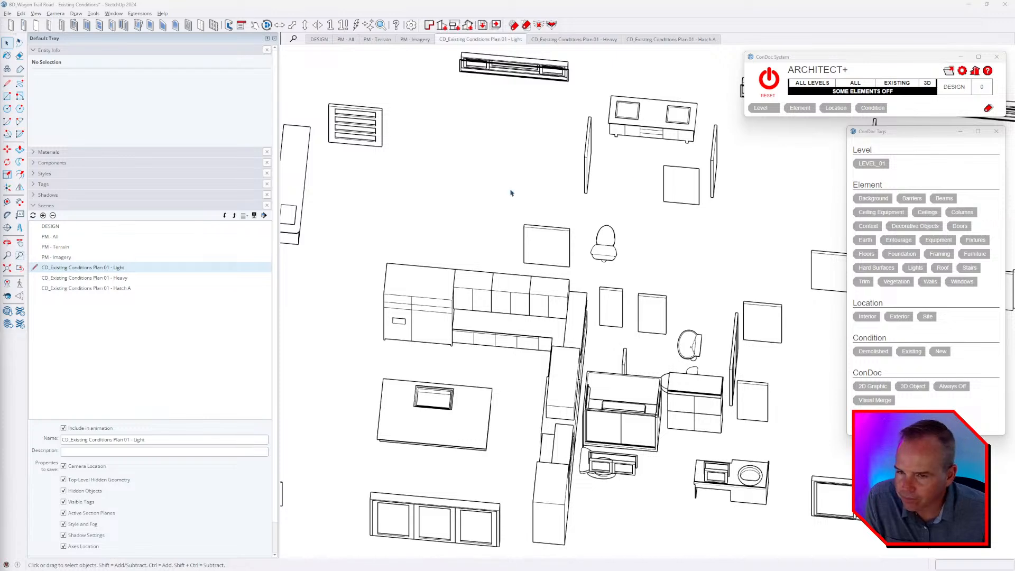
Reset the ConDoc display to all elements on and save the model.
{"action": "left_click", "coordinate": [767, 78]}
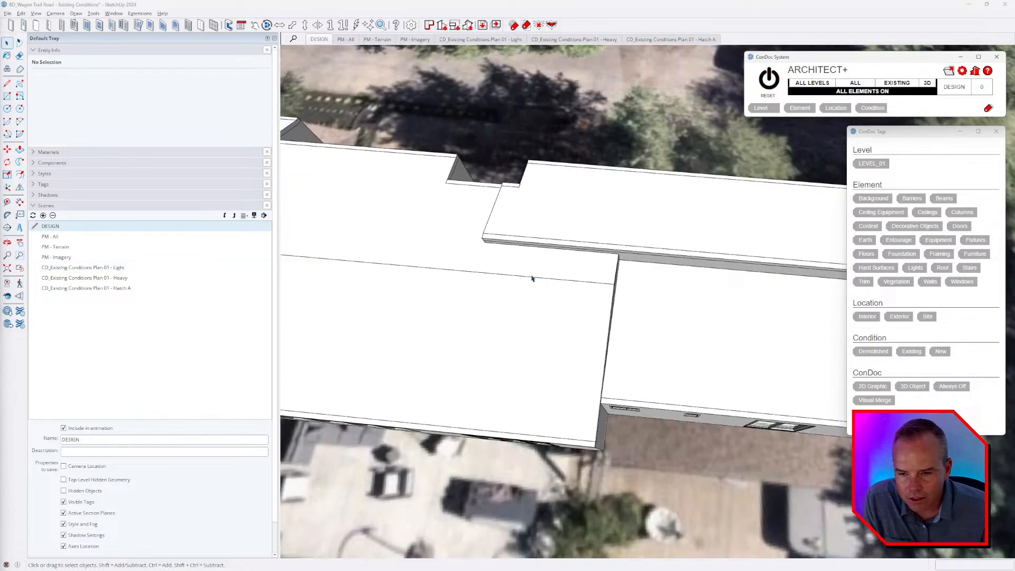
{"action": "middle_click_drag", "start_coordinate": [537, 277], "coordinate": [532, 193]}
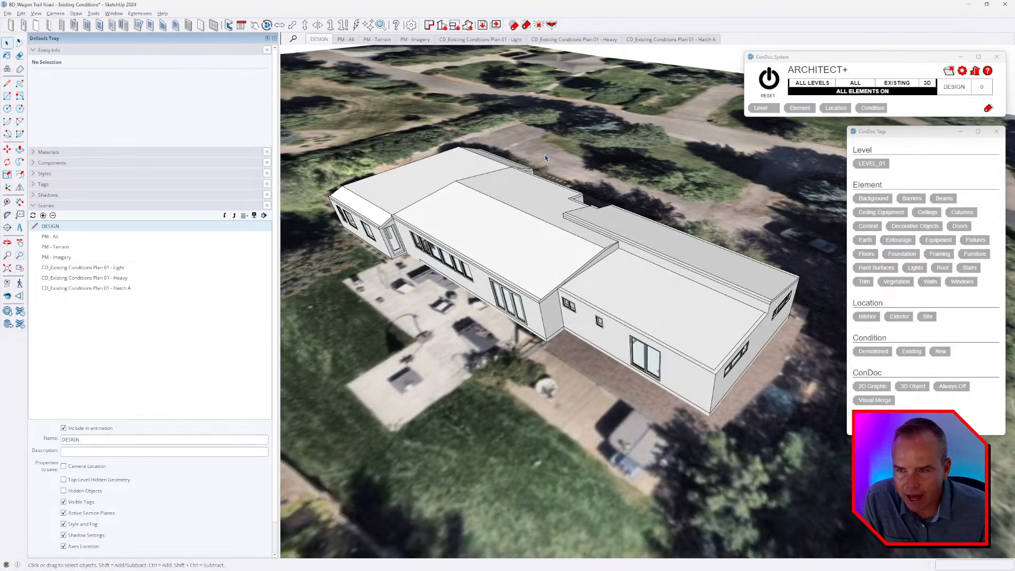
{"action": "left_click", "coordinate": [8, 13]}
{"action": "left_click", "coordinate": [31, 53]}
Compile the Existing Conditions Plan 01 scenes into a ConDoc drawing for use in LayOut.
{"action": "left_click", "coordinate": [499, 26]}
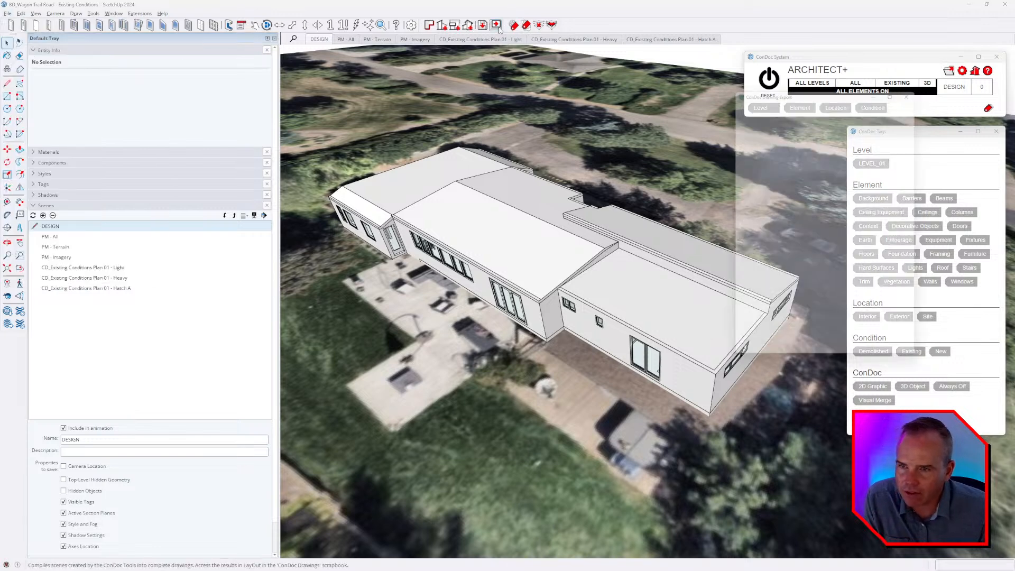
{"action": "left_click", "coordinate": [752, 116]}
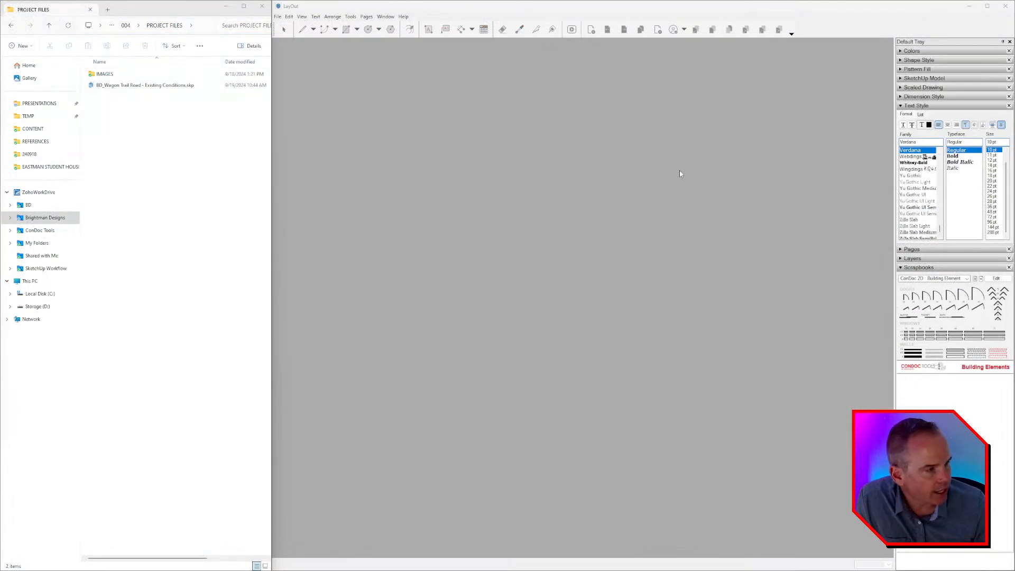
Switch to LayOut and set up its workspace with a maximized window, a wider tray and the text style settings collapsed.
{"action": "left_click_drag", "start_coordinate": [894, 161], "coordinate": [788, 161]}
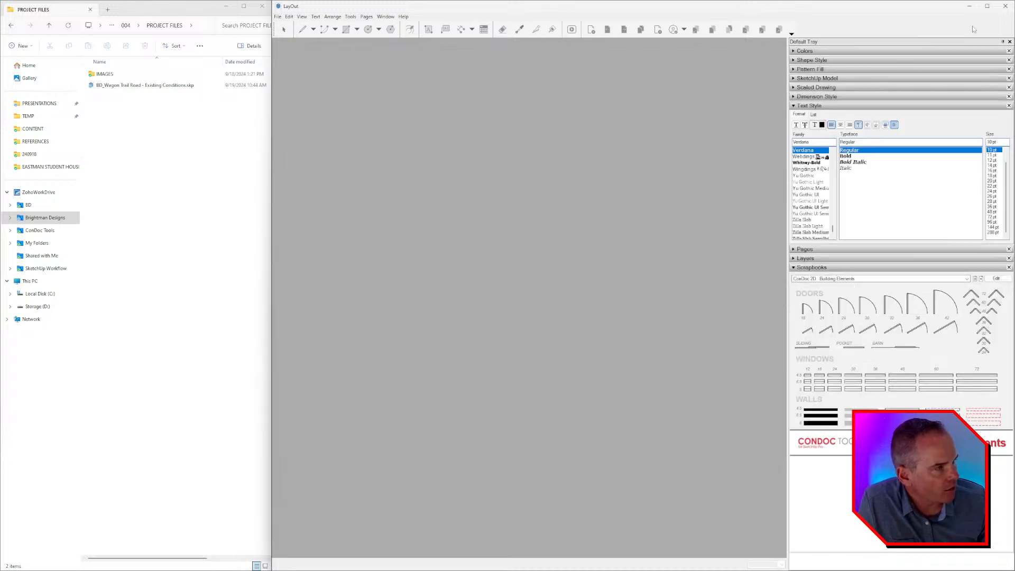
{"action": "left_click", "coordinate": [987, 6]}
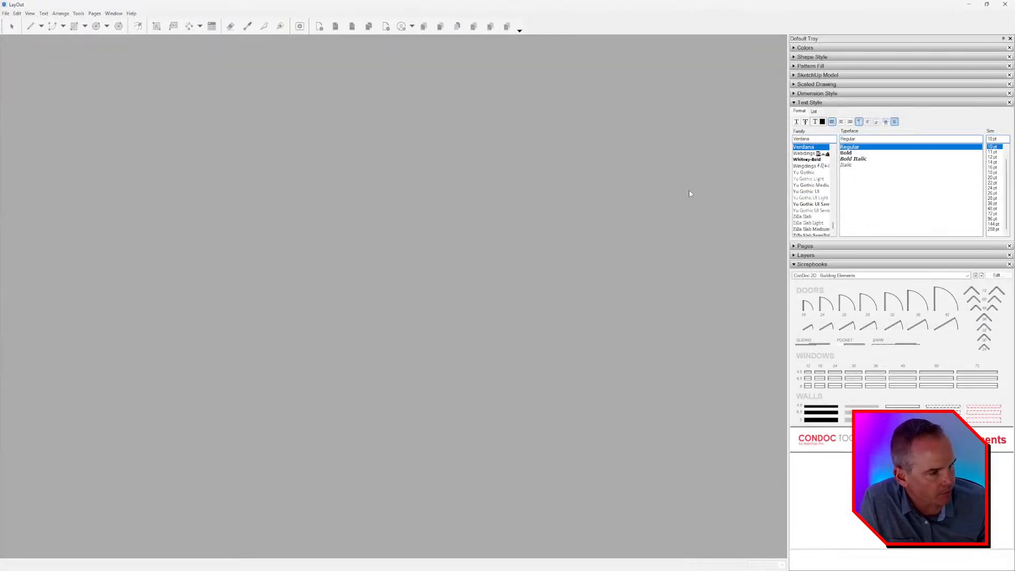
{"action": "left_click", "coordinate": [823, 103]}
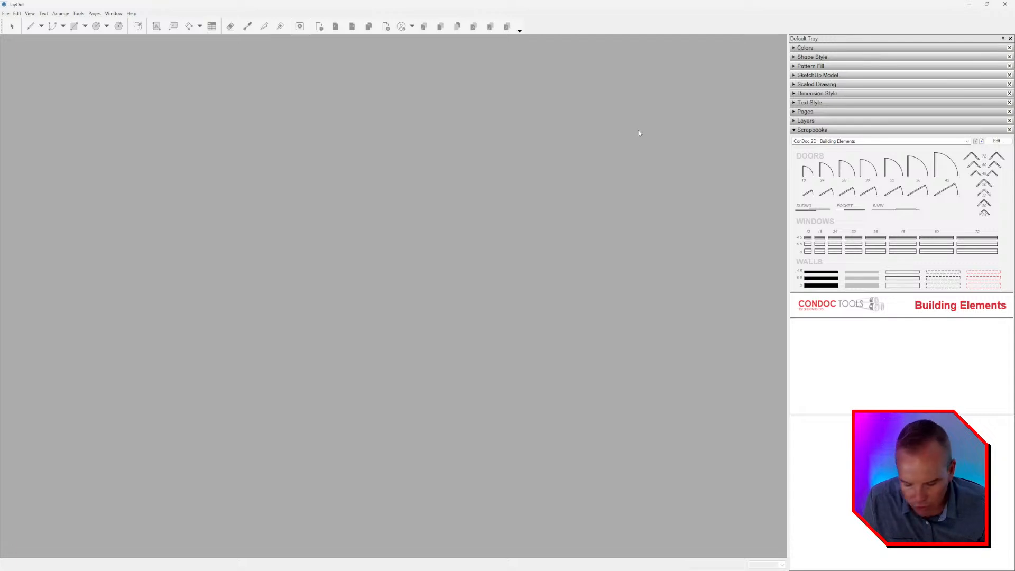
Create a new document from the BD_Presentation - 11 x 17 Landscape template.
{"action": "key", "text": "ctrl+n"}
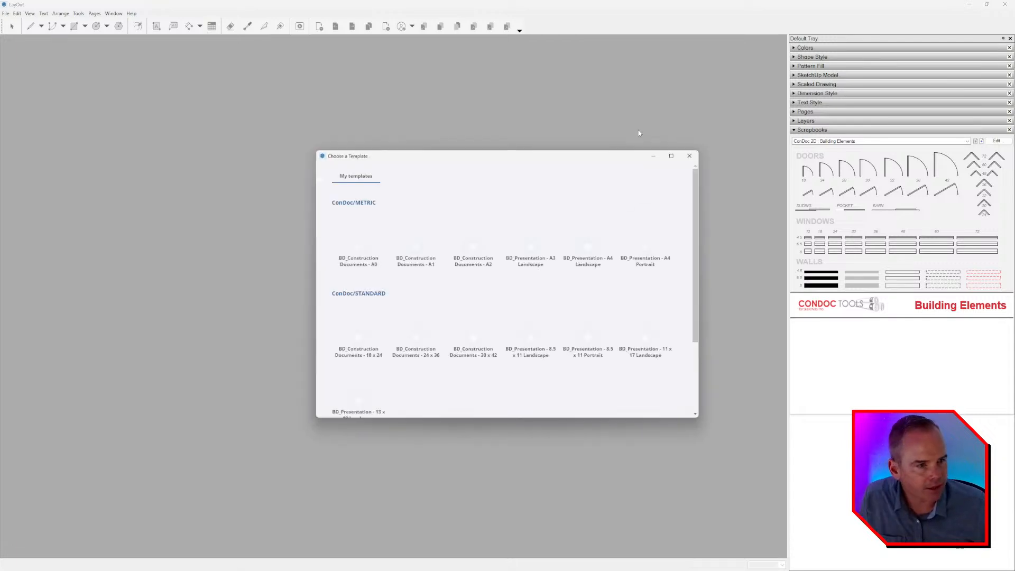
{"action": "scroll", "coordinate": [457, 256], "scroll_direction": "down", "scroll_amount": 1}
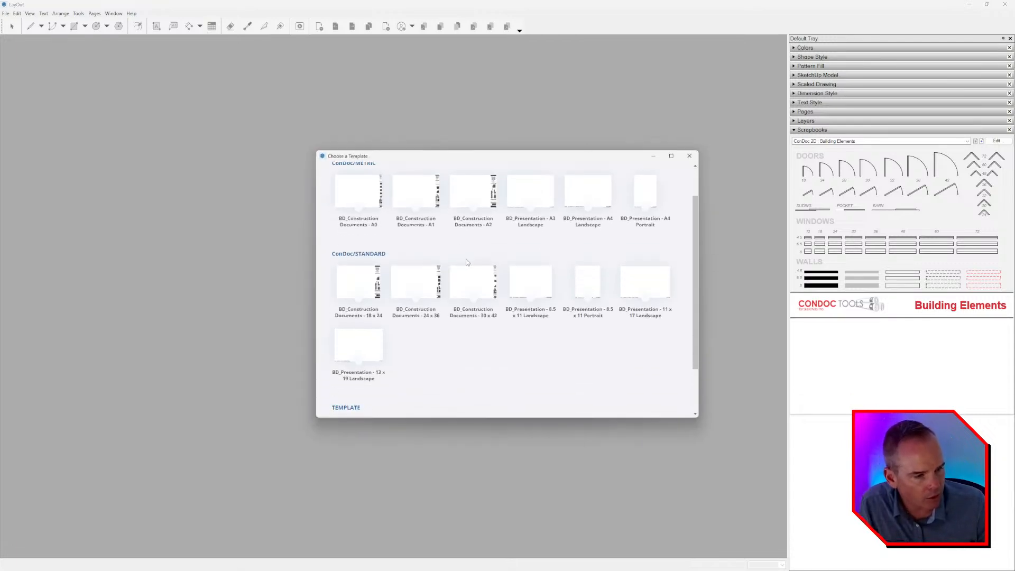
{"action": "scroll", "coordinate": [423, 283], "scroll_direction": "up", "scroll_amount": 1}
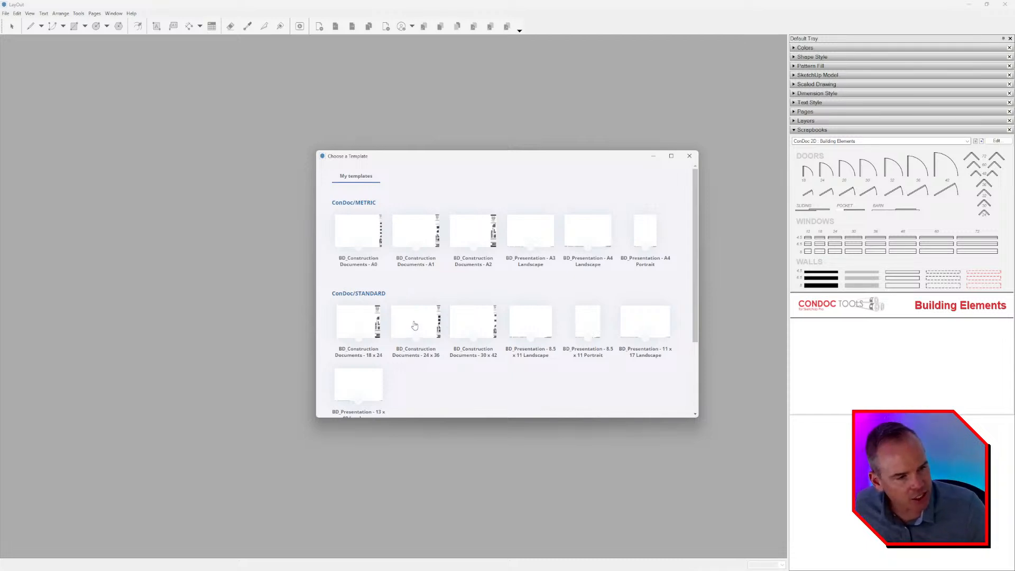
{"action": "scroll", "coordinate": [434, 320], "scroll_direction": "down", "scroll_amount": 3}
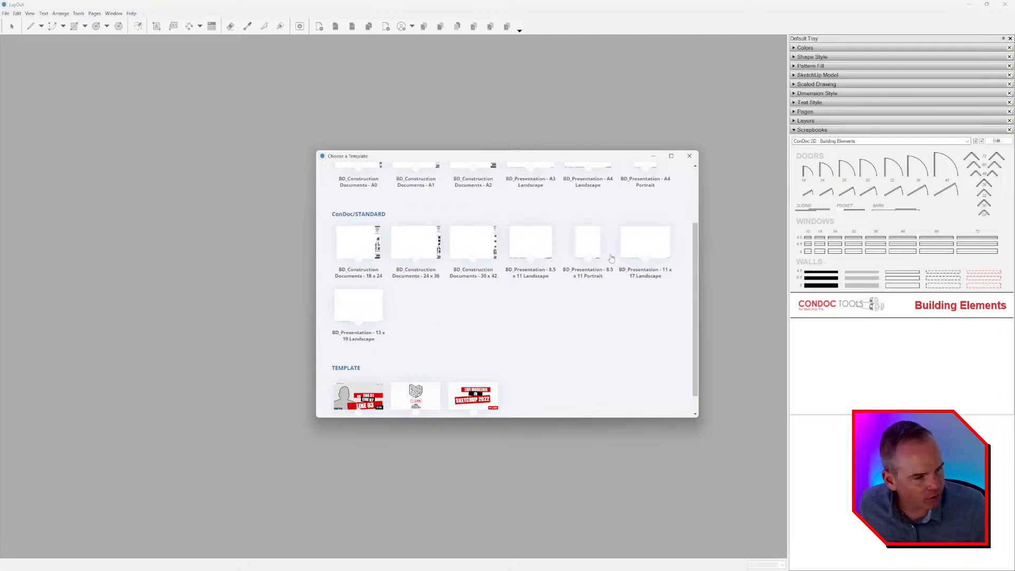
{"action": "left_click", "coordinate": [644, 245]}
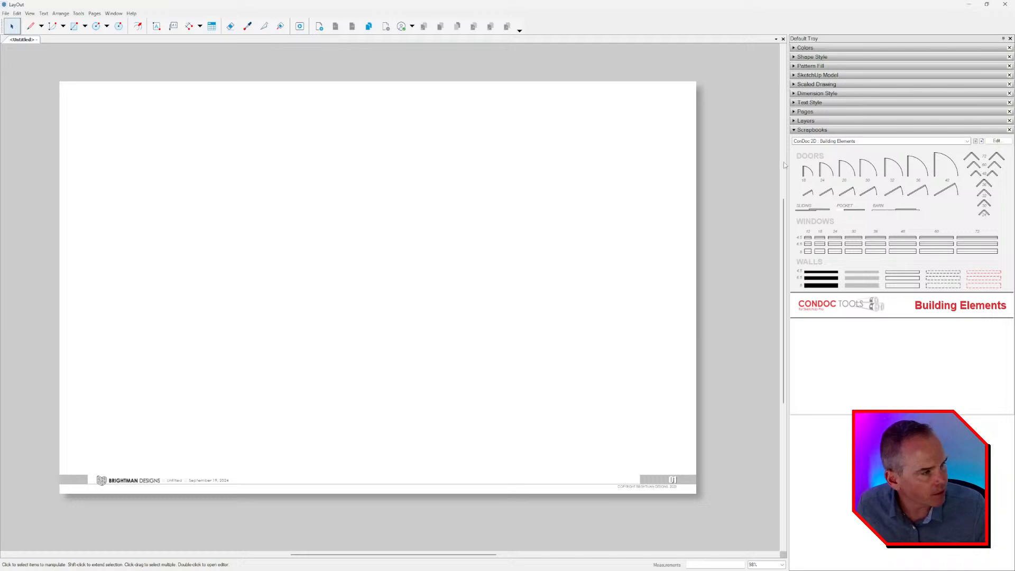
Place the Existing Conditions Plan 01 drawing from the ConDoc Drawings scrapbook on the page.
{"action": "left_click", "coordinate": [841, 142]}
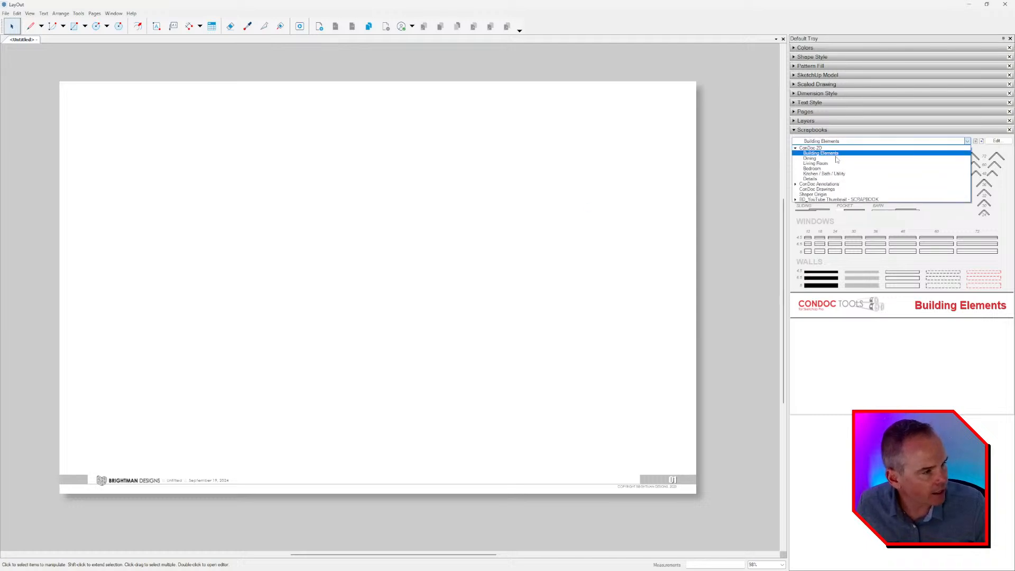
{"action": "left_click", "coordinate": [817, 189]}
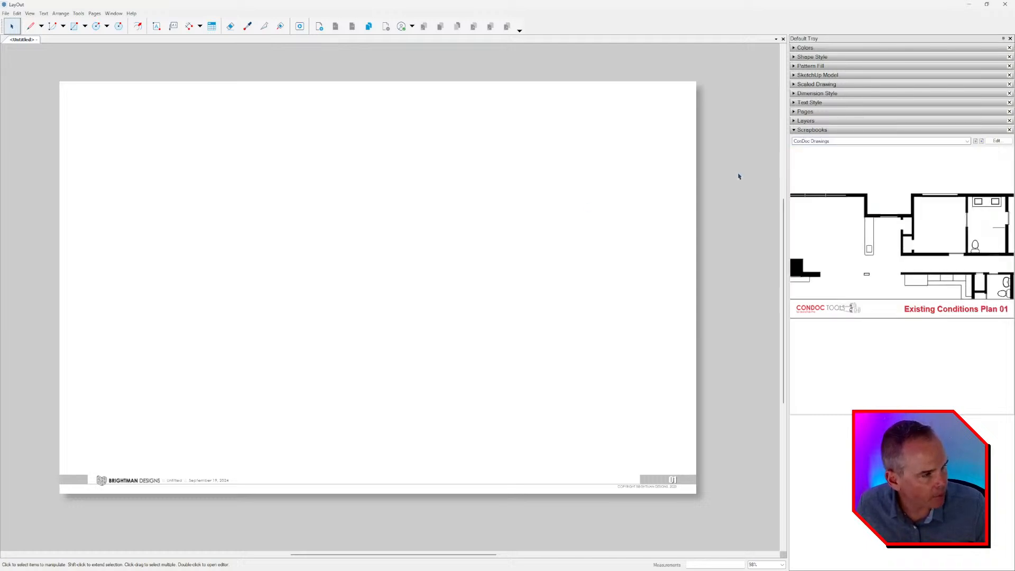
{"action": "left_click", "coordinate": [371, 240]}
{"action": "scroll", "coordinate": [329, 226], "scroll_direction": "down", "scroll_amount": 5}
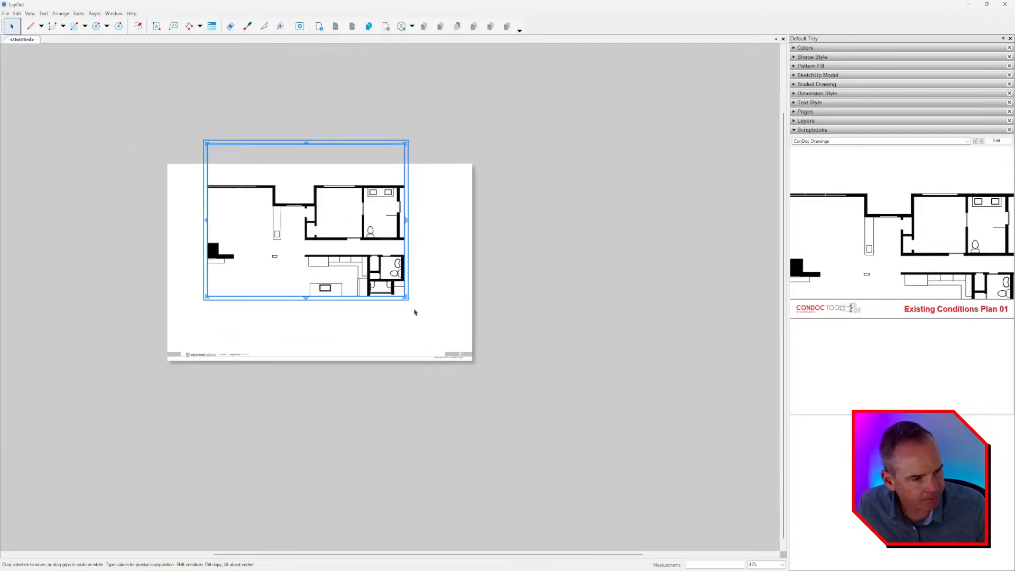
Resize the plan viewport to frame the bedroom wing and reposition it on the page.
{"action": "left_click_drag", "start_coordinate": [489, 354], "coordinate": [526, 375], "text": "alt"}
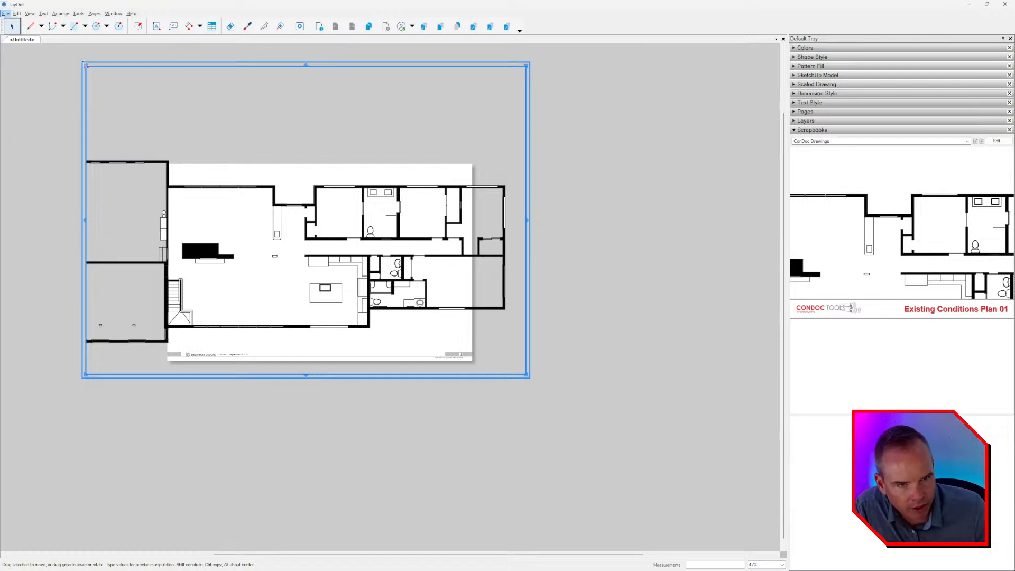
{"action": "left_click_drag", "start_coordinate": [84, 64], "coordinate": [333, 173]}
{"action": "left_click_drag", "start_coordinate": [419, 235], "coordinate": [328, 228]}
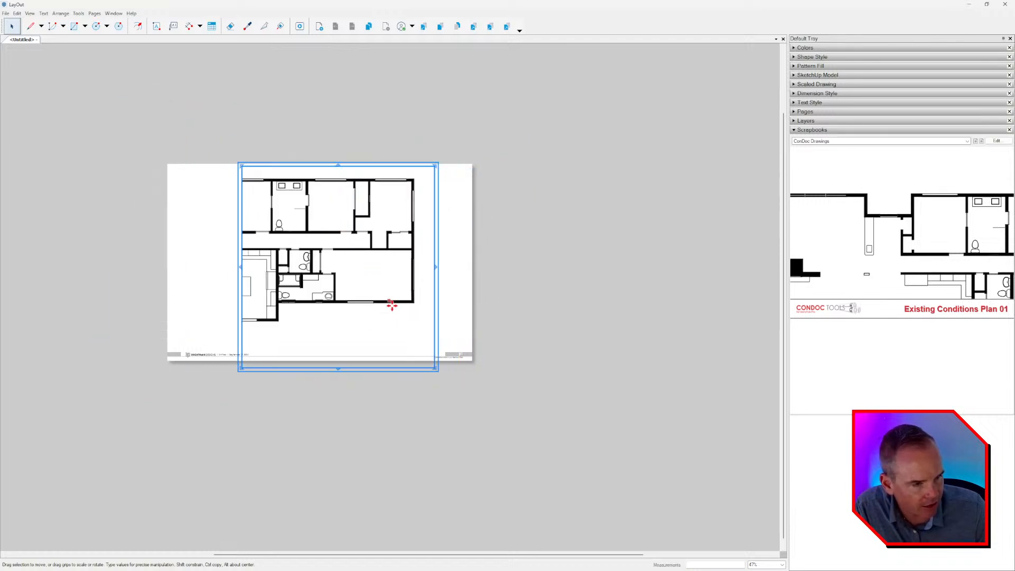
Tighten the plan viewport's bottom, right and top edges around the bedroom wing and reposition it on the page.
{"action": "left_click_drag", "start_coordinate": [343, 372], "coordinate": [342, 334]}
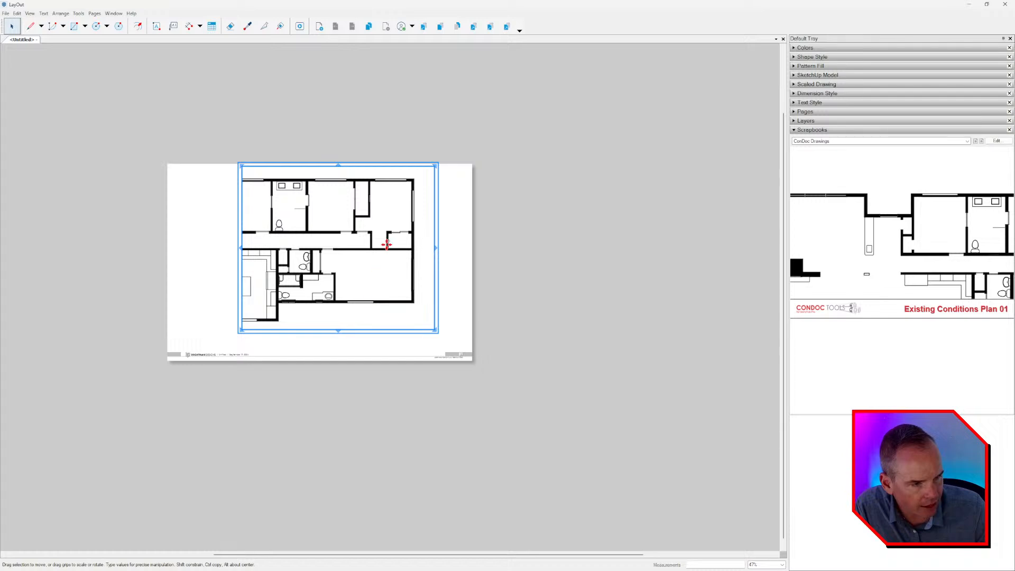
{"action": "left_click_drag", "start_coordinate": [387, 241], "coordinate": [369, 257]}
{"action": "scroll", "coordinate": [351, 271], "scroll_direction": "up", "scroll_amount": 2}
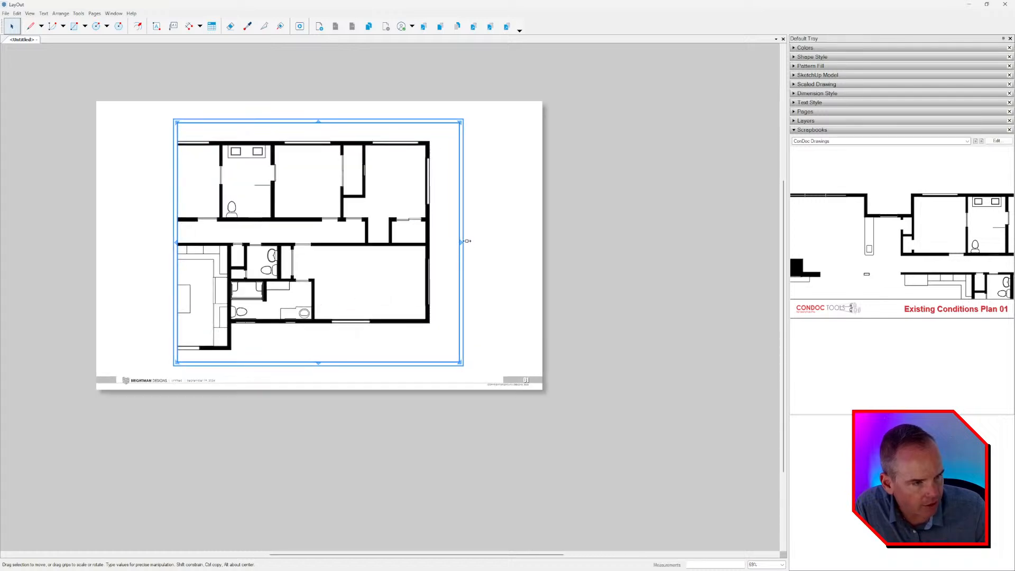
{"action": "mouse_move", "coordinate": [446, 240]}
{"action": "left_mouse_down"}
{"action": "mouse_move", "coordinate": [453, 236]}
{"action": "mouse_move", "coordinate": [447, 242]}
{"action": "left_mouse_up"}
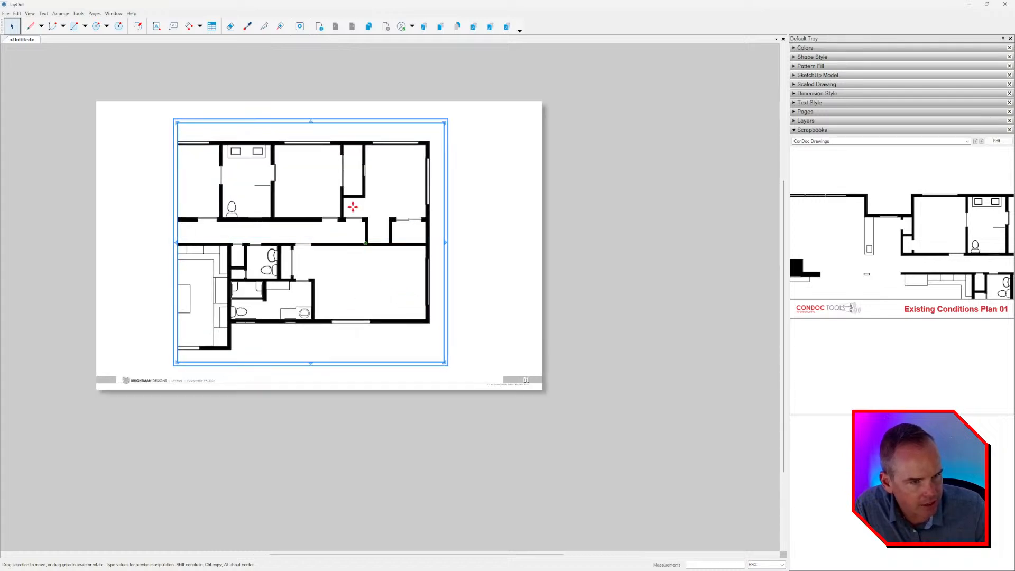
{"action": "left_click_drag", "start_coordinate": [311, 120], "coordinate": [311, 131]}
Turn off grid snap and center the plan viewport vertically and horizontally on the page.
{"action": "right_click", "coordinate": [486, 150]}
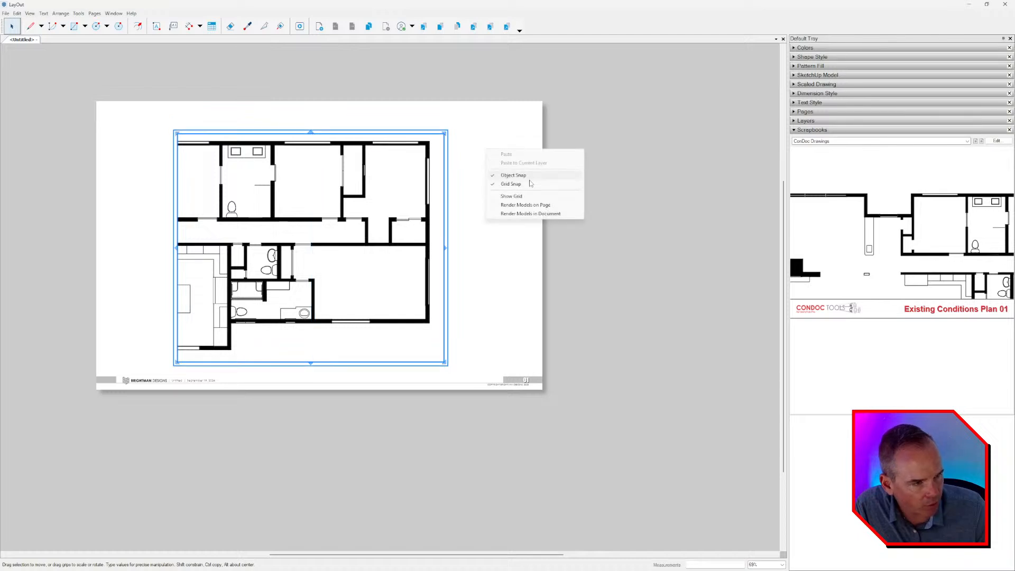
{"action": "left_click", "coordinate": [480, 215]}
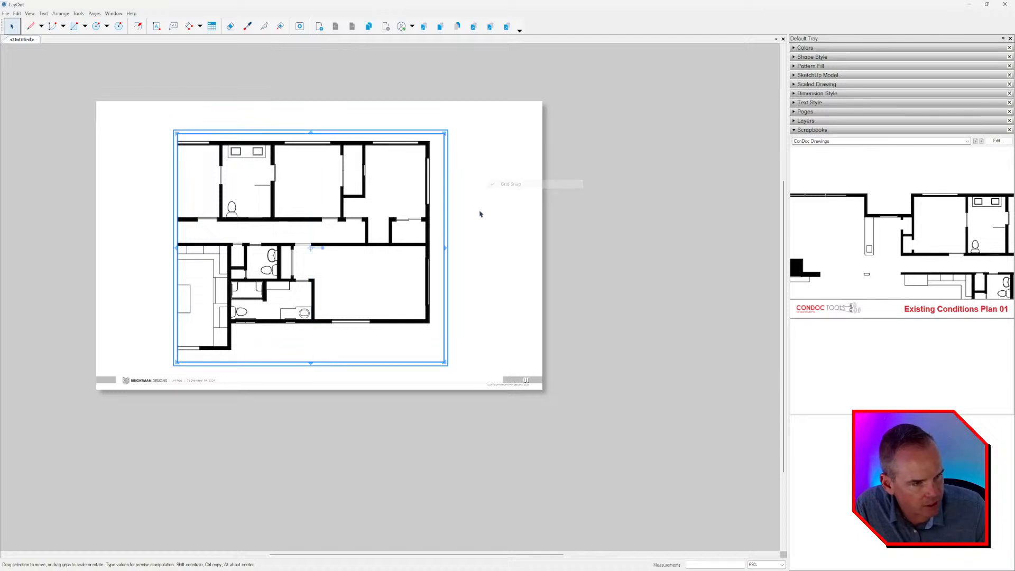
{"action": "right_click", "coordinate": [283, 239]}
{"action": "mouse_move", "coordinate": [317, 329]}
{"action": "left_click", "coordinate": [410, 337]}
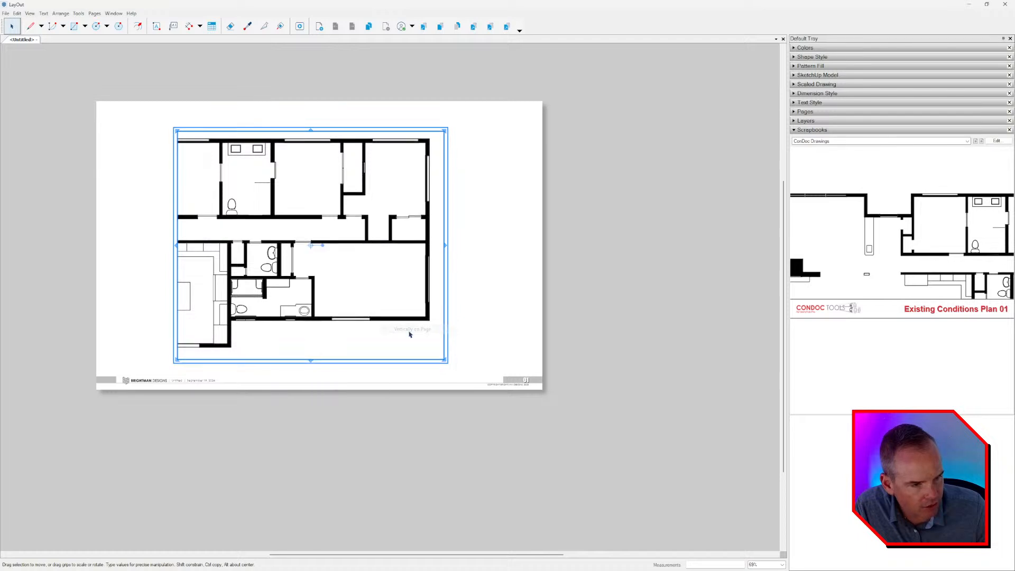
{"action": "right_click", "coordinate": [350, 217]}
{"action": "mouse_move", "coordinate": [412, 311]}
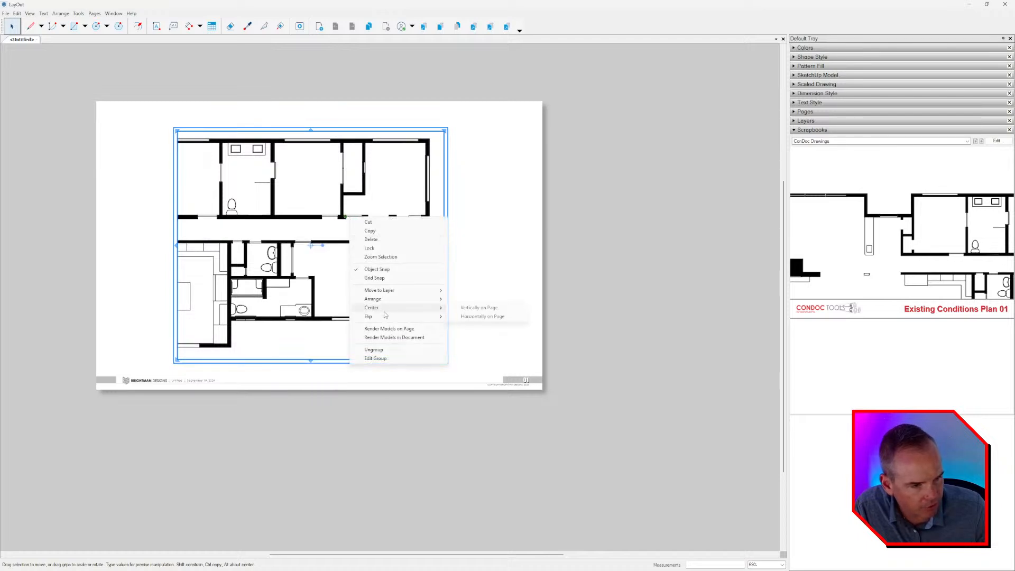
{"action": "left_click", "coordinate": [475, 320]}
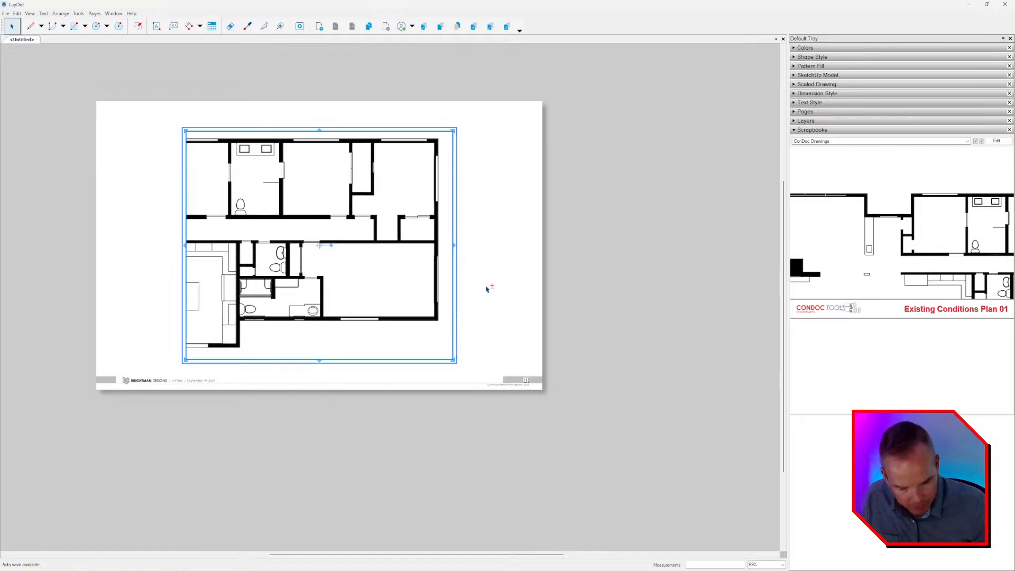
Nudge the centered plan viewport up the page, away from the title block, and deselect it.
{"action": "key", "text": "Up"}
{"action": "key", "text": "Up"}
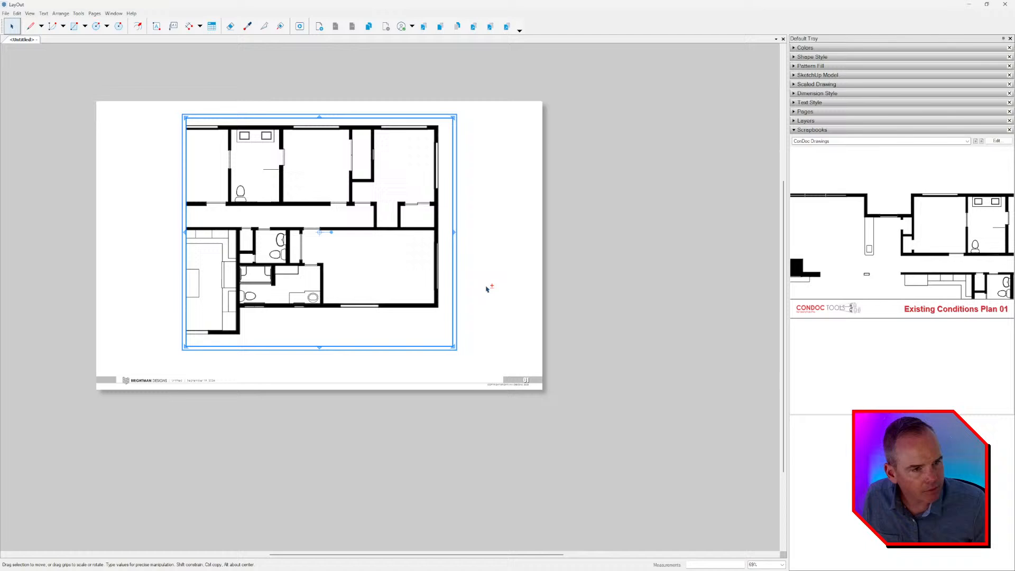
{"action": "left_click", "coordinate": [496, 241]}
{"action": "scroll", "coordinate": [464, 166], "scroll_direction": "up", "scroll_amount": 3}
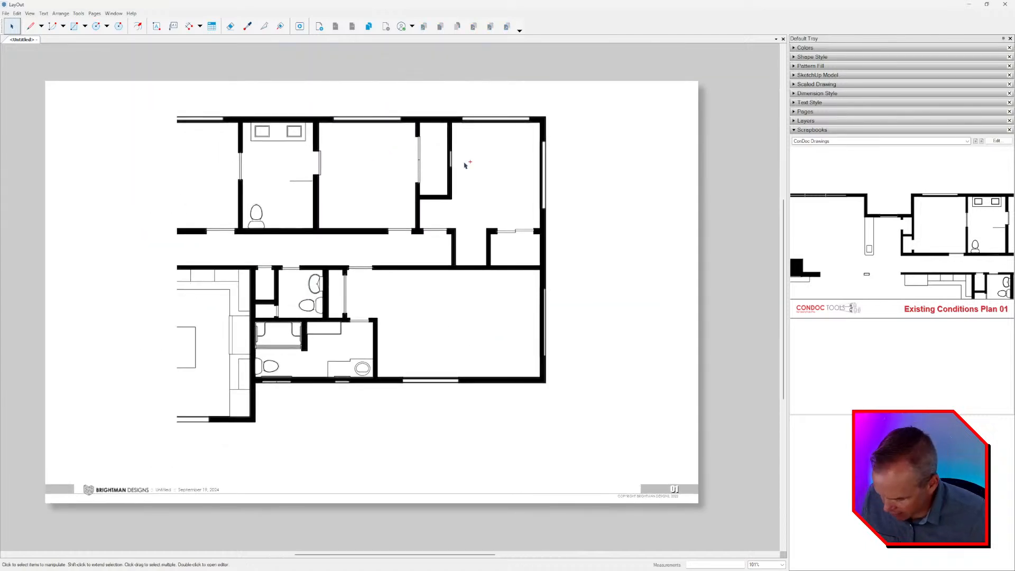
Start saving the document and browse to Brightman Designs > CONTENT > BD LIVE! > 004 > PROJECT FILES.
{"action": "key", "text": "ctrl+s"}
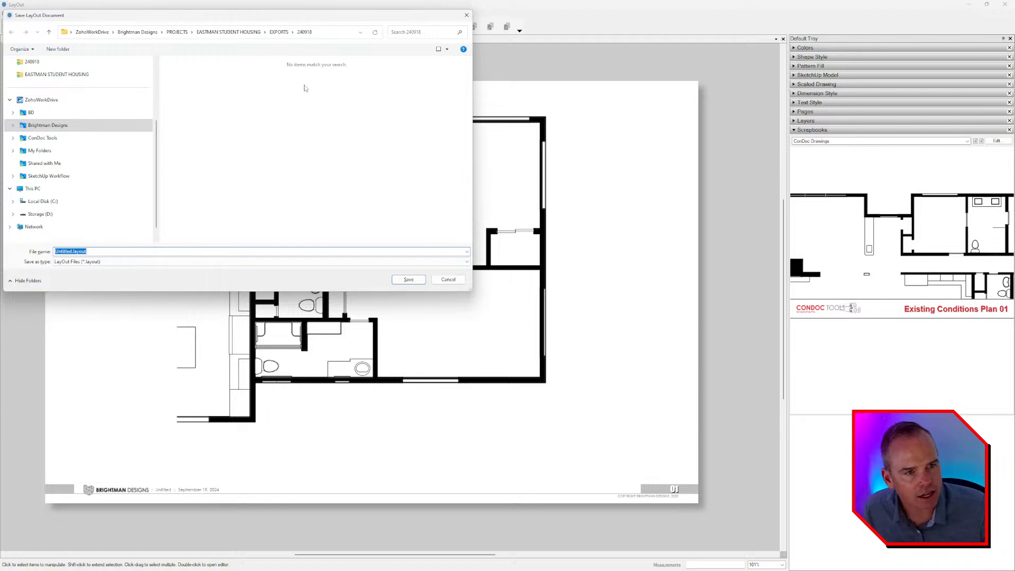
{"action": "left_click", "coordinate": [176, 32]}
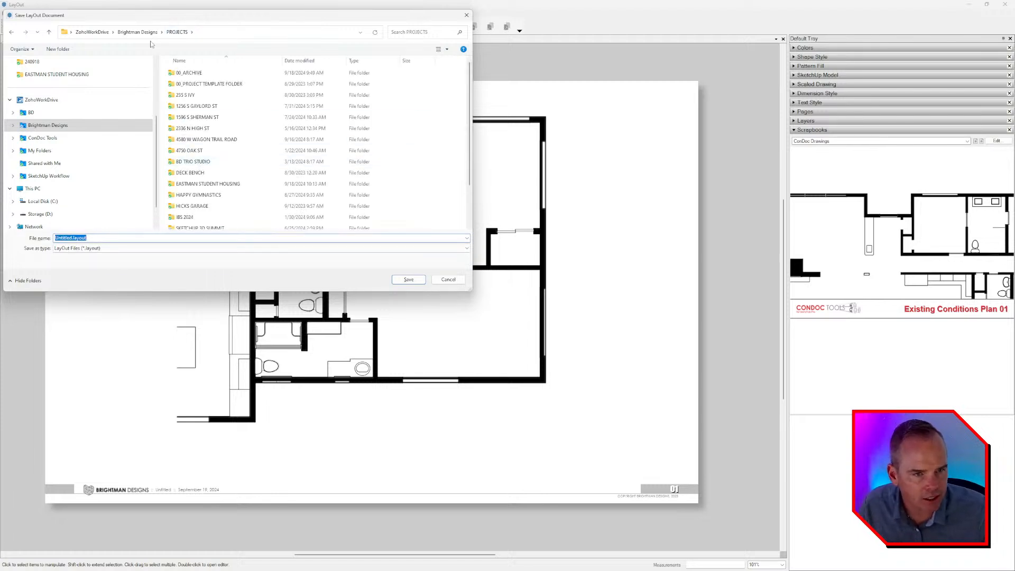
{"action": "left_click", "coordinate": [137, 32]}
{"action": "double_click", "coordinate": [190, 106]}
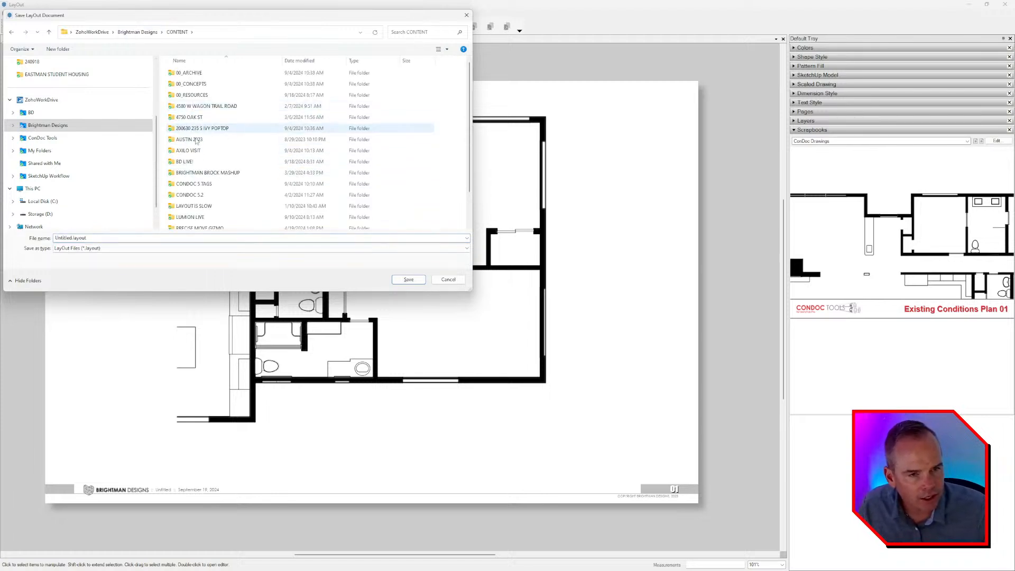
{"action": "double_click", "coordinate": [188, 161]}
{"action": "double_click", "coordinate": [190, 128]}
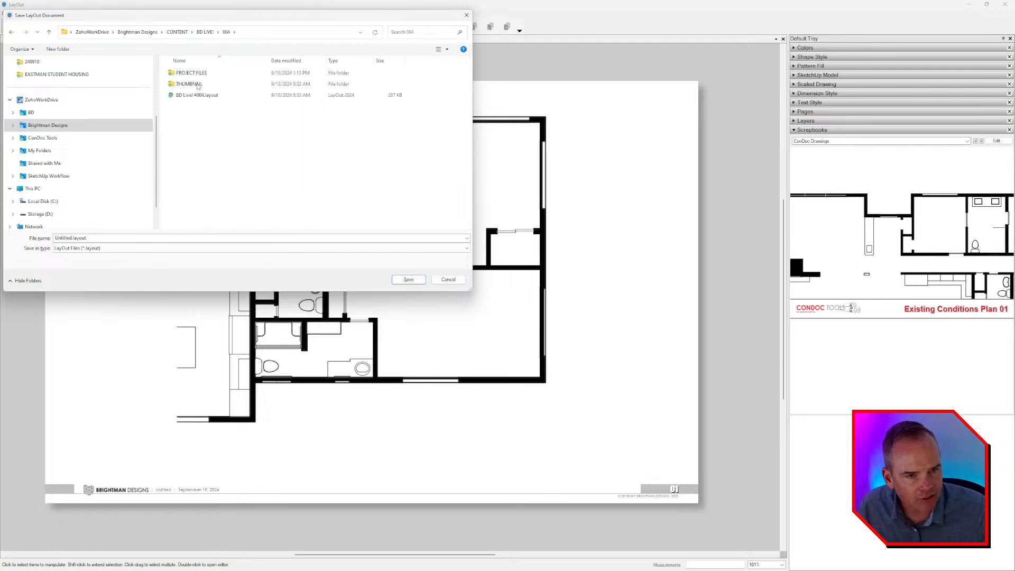
{"action": "double_click", "coordinate": [191, 73]}
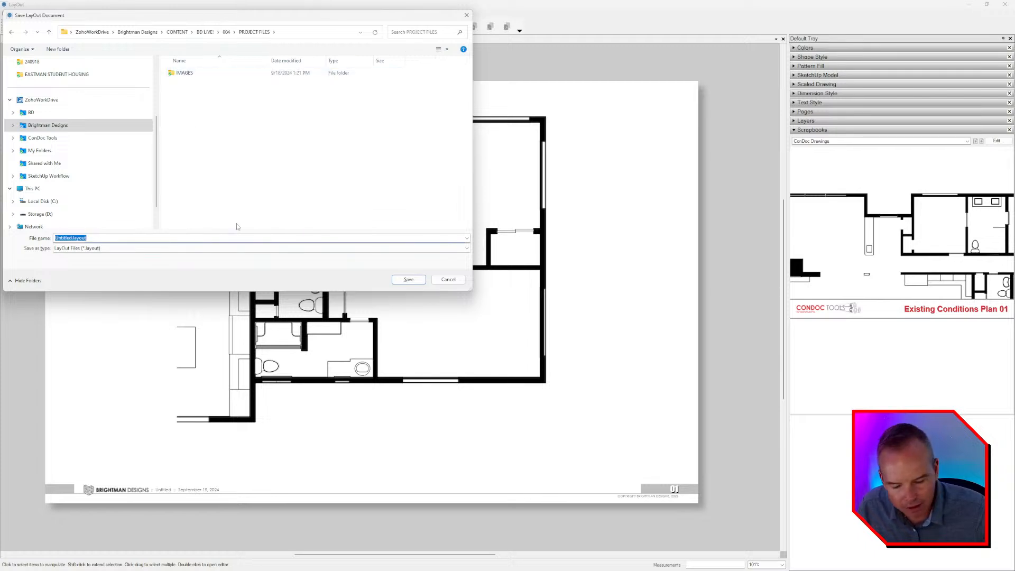
Save the LayOut document as BD_Wagon Trail Road - Existing Conditions.
{"action": "type", "text": "B"}
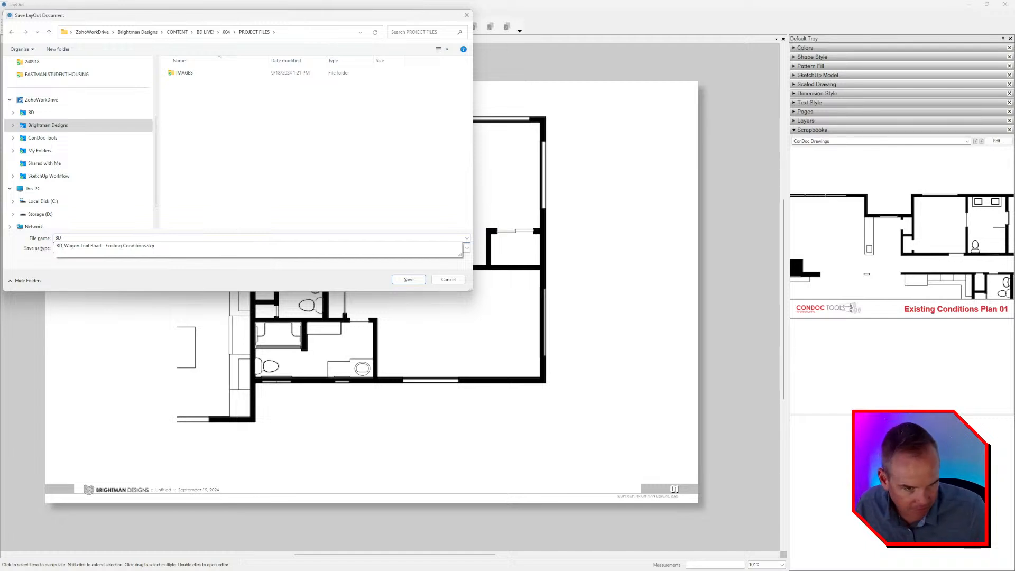
{"action": "type", "text": "D"}
{"action": "key", "text": "Down"}
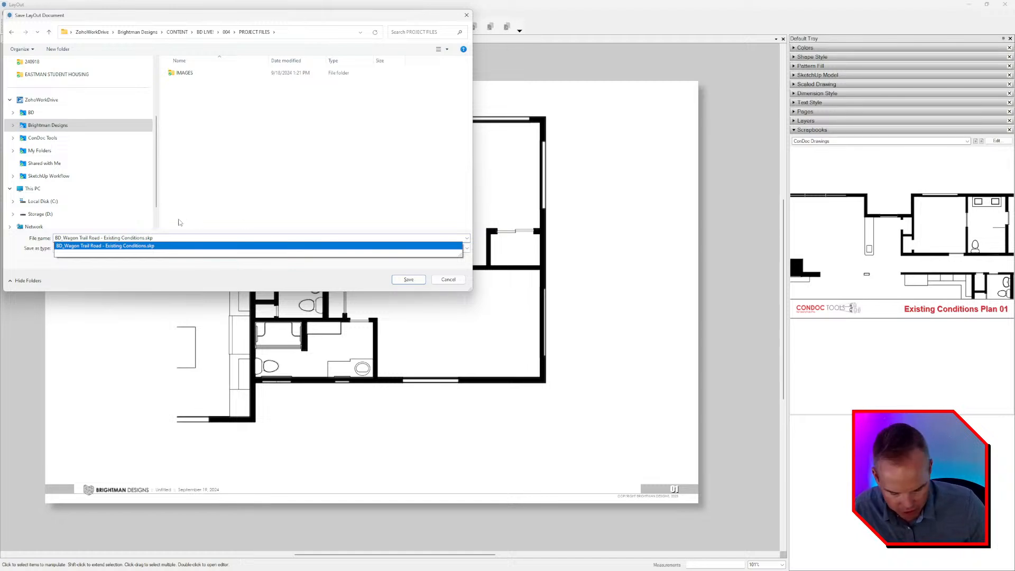
{"action": "key", "text": "BackSpace"}
{"action": "key", "text": "BackSpace"}
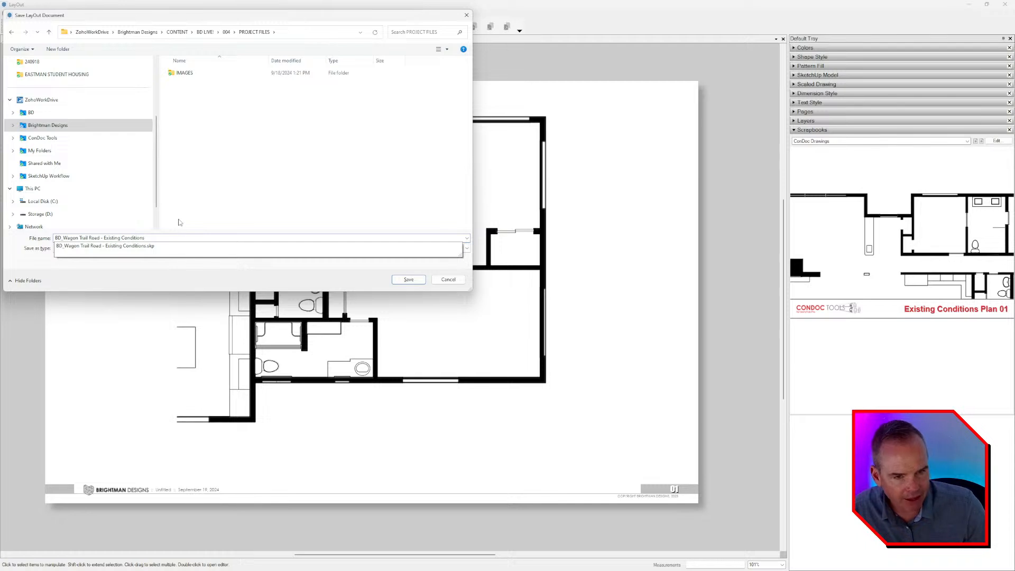
{"action": "left_click", "coordinate": [179, 222]}
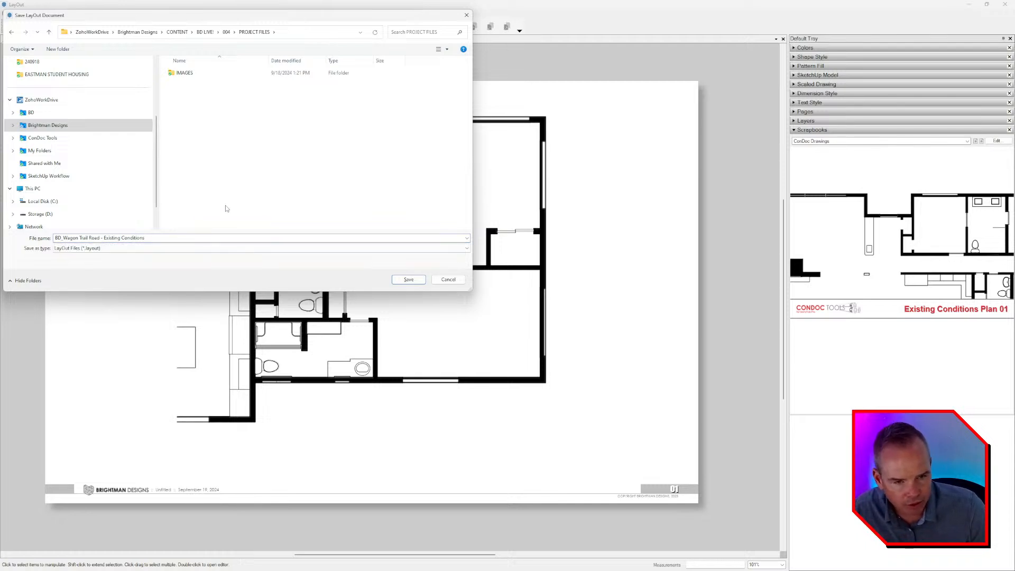
{"action": "left_click", "coordinate": [414, 280]}
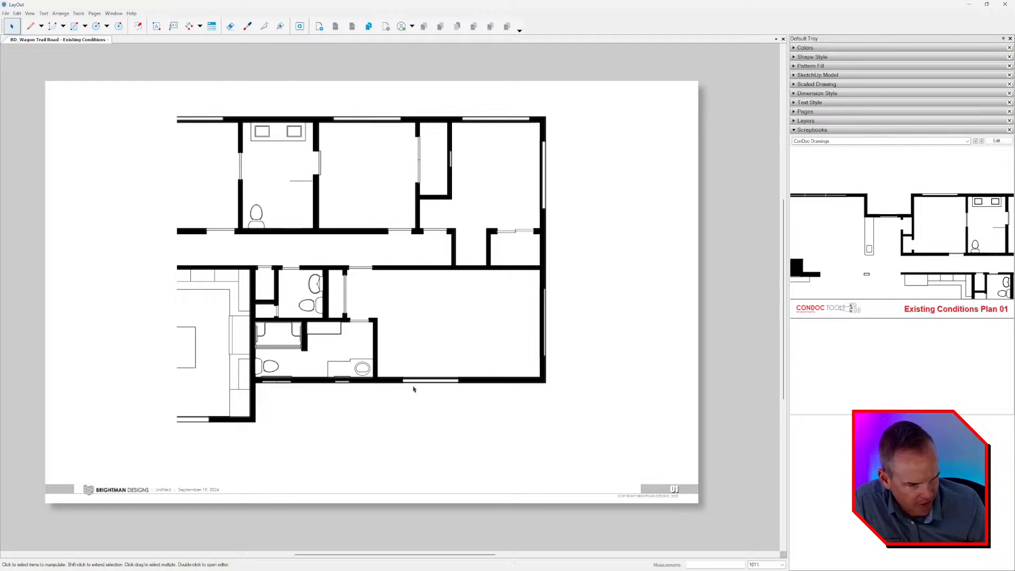
Examine the placed plan's walls, windows, doors and bathroom fixtures up close for linework quality.
{"action": "scroll", "coordinate": [417, 390], "scroll_direction": "up", "scroll_amount": 2}
{"action": "scroll", "coordinate": [444, 392], "scroll_direction": "up", "scroll_amount": 2}
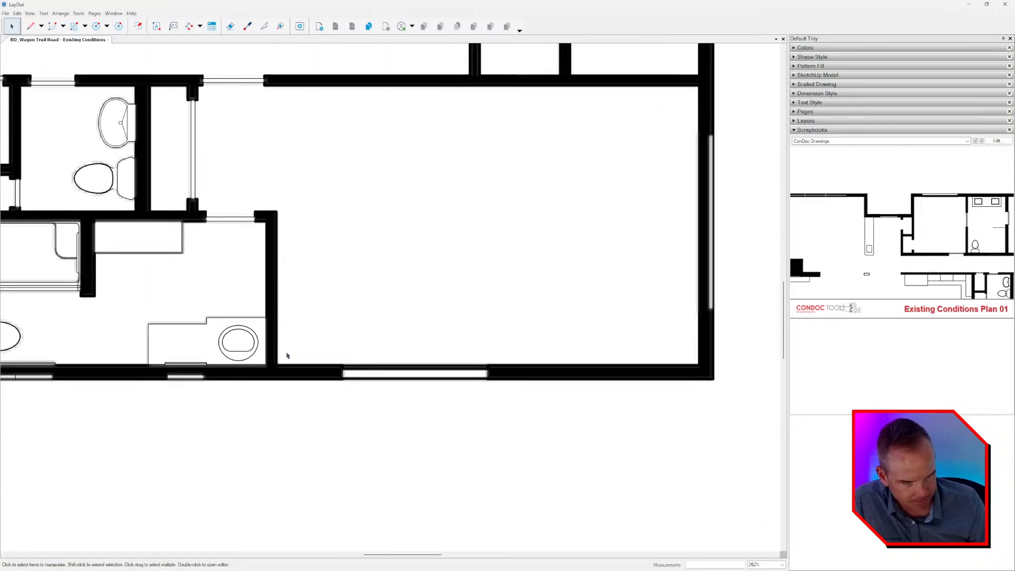
{"action": "scroll", "coordinate": [389, 239], "scroll_direction": "up", "scroll_amount": 1}
{"action": "middle_click_drag", "start_coordinate": [333, 276], "coordinate": [425, 340]}
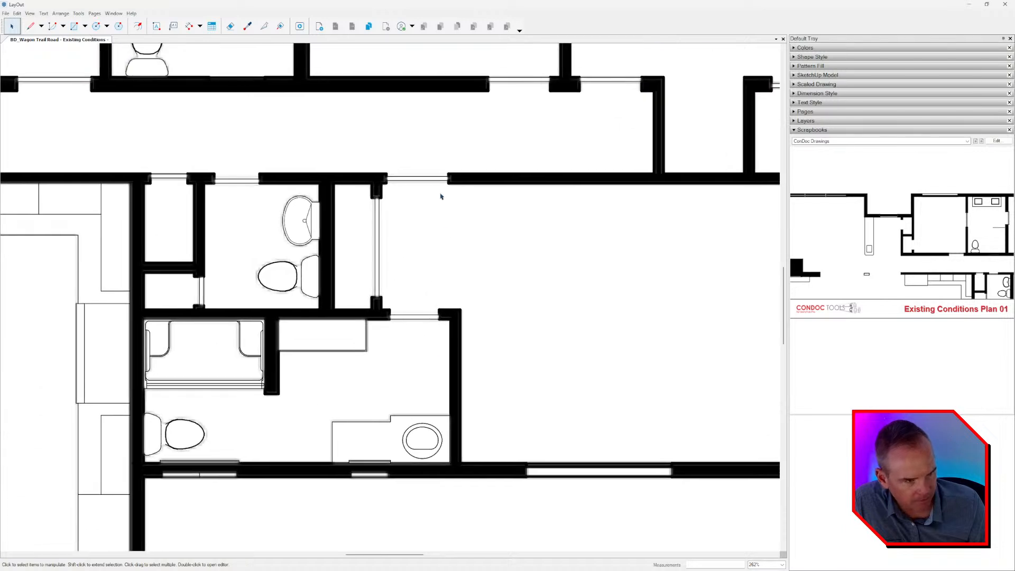
{"action": "scroll", "coordinate": [433, 209], "scroll_direction": "down", "scroll_amount": 2}
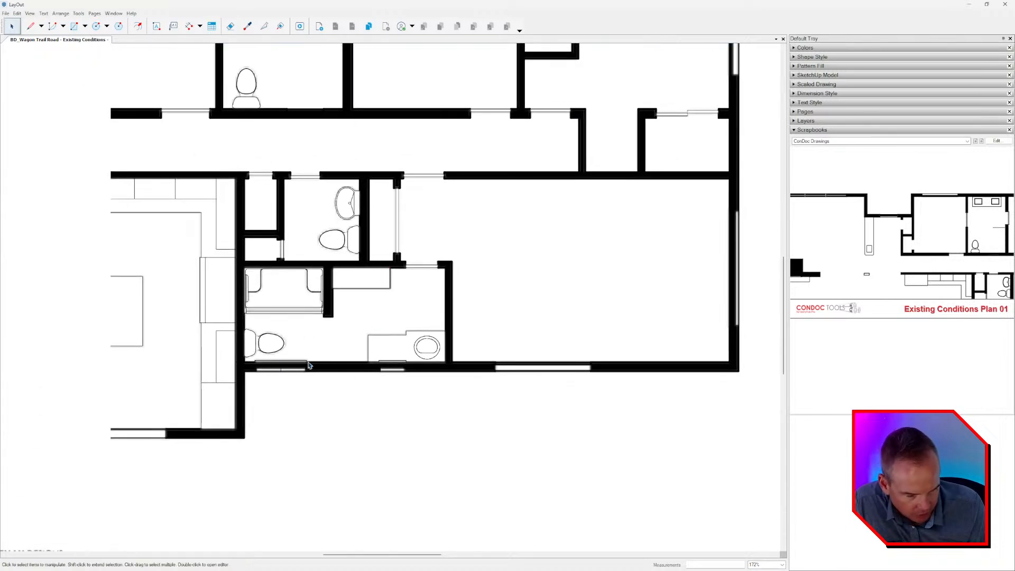
{"action": "middle_click_drag", "start_coordinate": [413, 391], "coordinate": [370, 394]}
{"action": "scroll", "coordinate": [515, 378], "scroll_direction": "down", "scroll_amount": 1}
{"action": "middle_click_drag", "start_coordinate": [515, 377], "coordinate": [490, 395]}
{"action": "mouse_move", "coordinate": [487, 294]}
{"action": "middle_mouse_down"}
{"action": "mouse_move", "coordinate": [477, 380]}
{"action": "mouse_move", "coordinate": [448, 305]}
{"action": "mouse_move", "coordinate": [497, 302]}
{"action": "middle_mouse_up"}
{"action": "scroll", "coordinate": [475, 349], "scroll_direction": "down", "scroll_amount": 1}
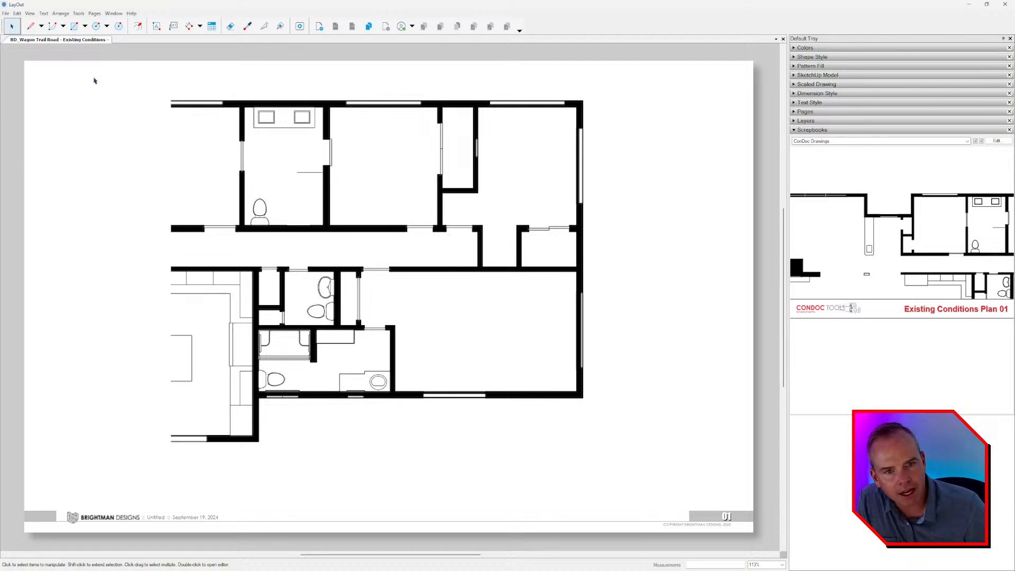
{"action": "left_click", "coordinate": [5, 13]}
{"action": "mouse_move", "coordinate": [43, 143]}
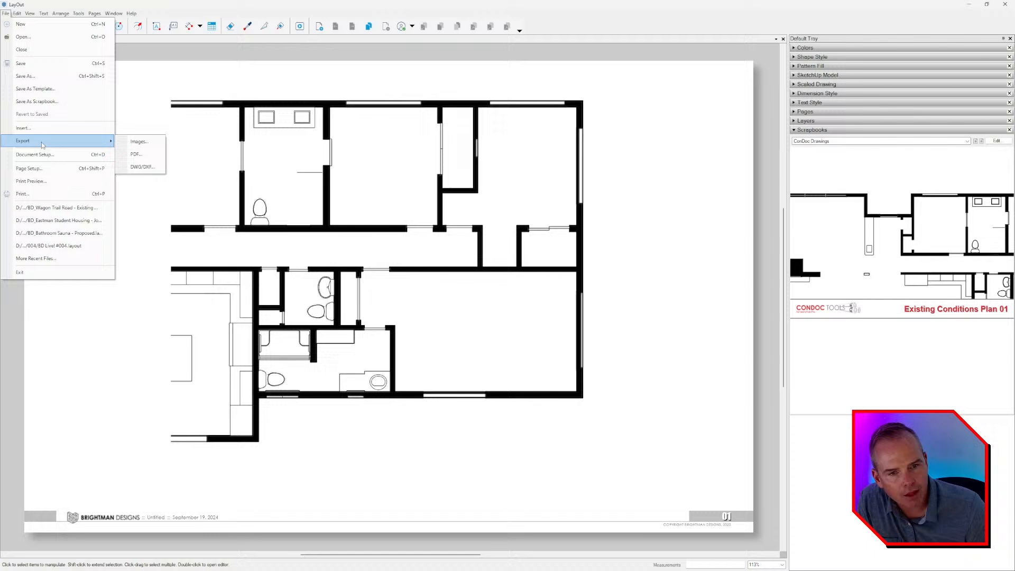
{"action": "left_click", "coordinate": [141, 154]}
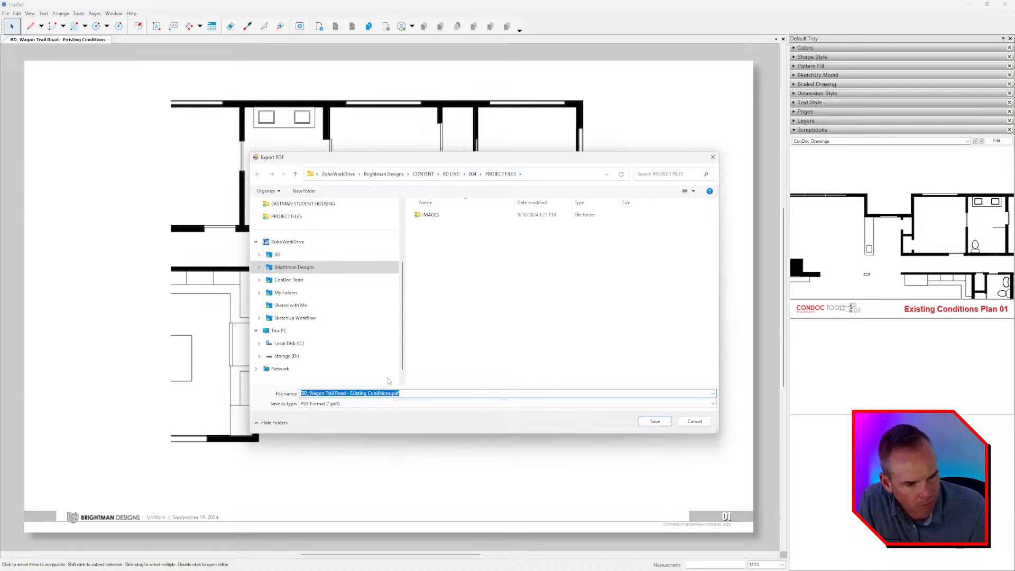
{"action": "left_click", "coordinate": [655, 422]}
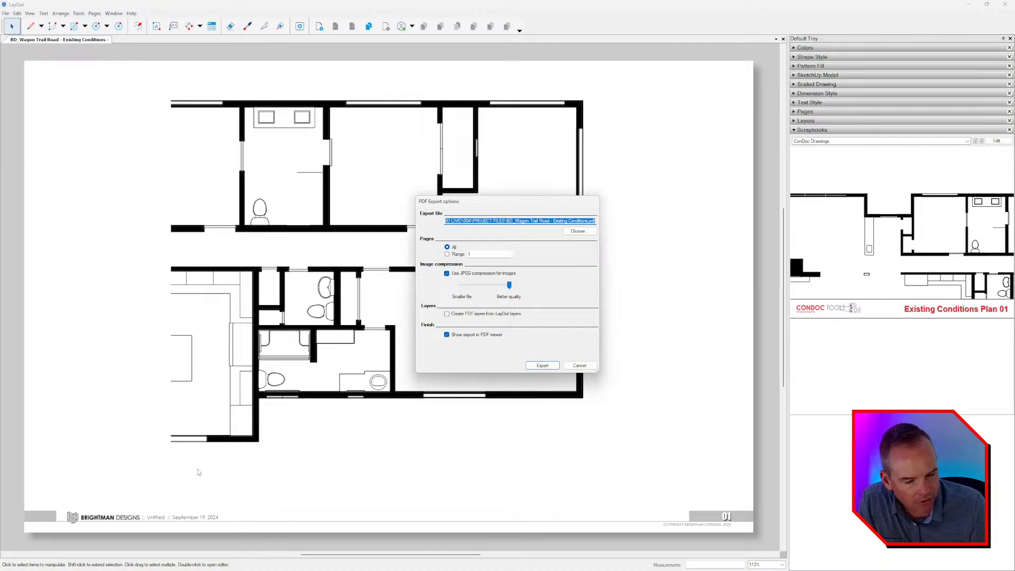
{"action": "left_click", "coordinate": [582, 365]}
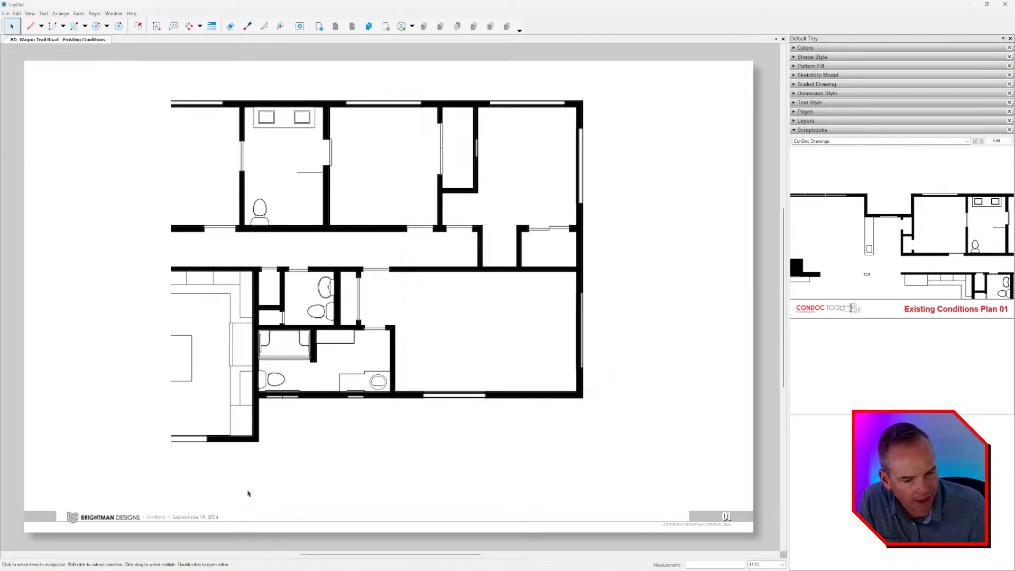
Refresh the file name text in the title block by adding a temporary page and deleting it.
{"action": "scroll", "coordinate": [248, 493], "scroll_direction": "up", "scroll_amount": 6}
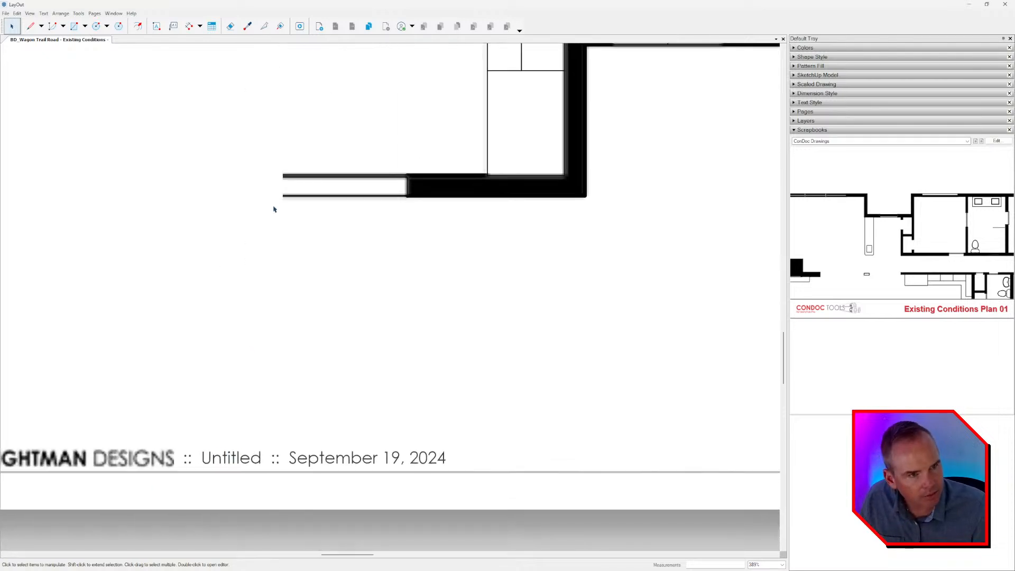
{"action": "left_click", "coordinate": [318, 28]}
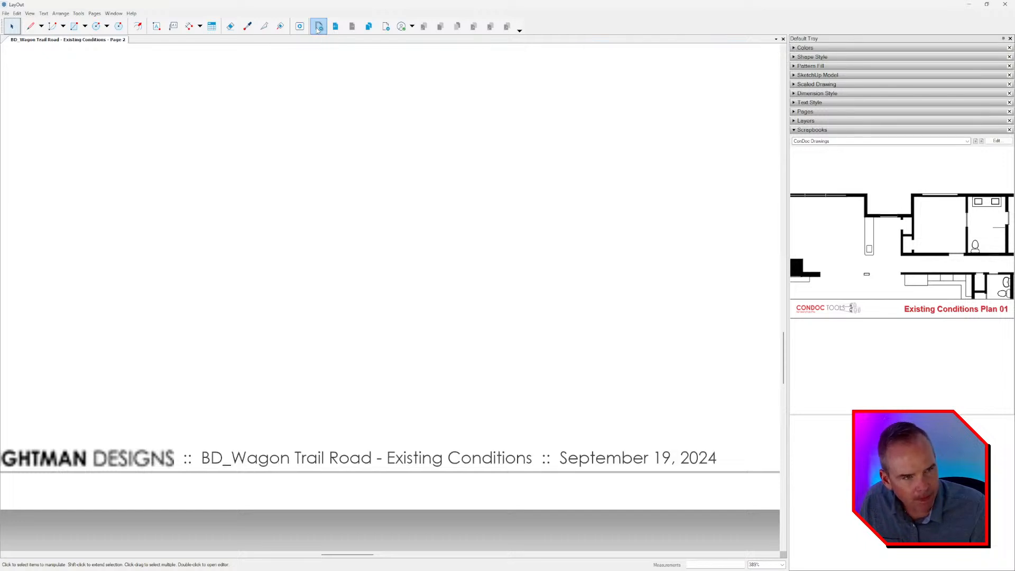
{"action": "scroll", "coordinate": [252, 460], "scroll_direction": "down", "scroll_amount": 7}
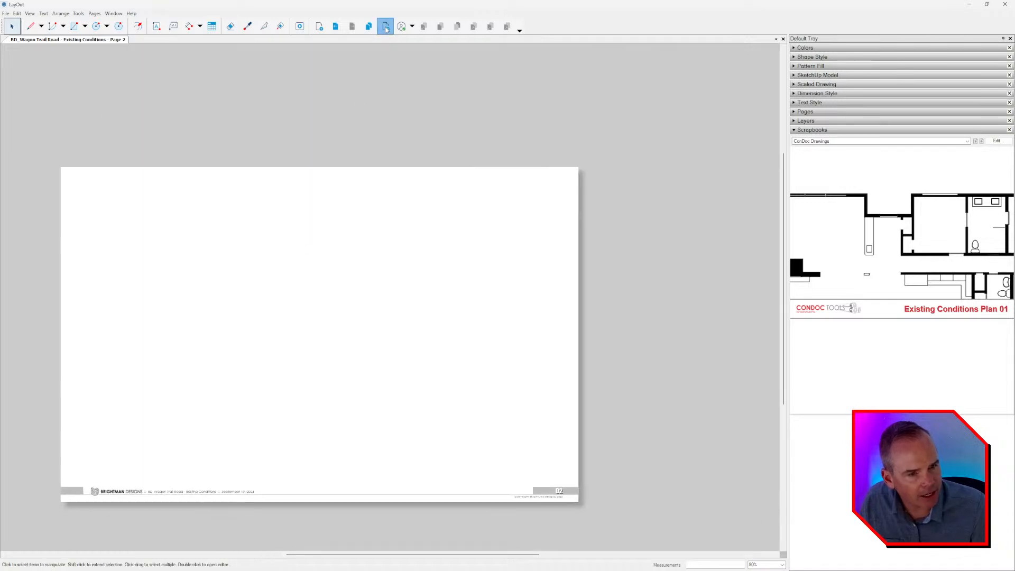
{"action": "left_click", "coordinate": [385, 26]}
{"action": "scroll", "coordinate": [251, 443], "scroll_direction": "up", "scroll_amount": 2}
{"action": "scroll", "coordinate": [215, 445], "scroll_direction": "up", "scroll_amount": 1}
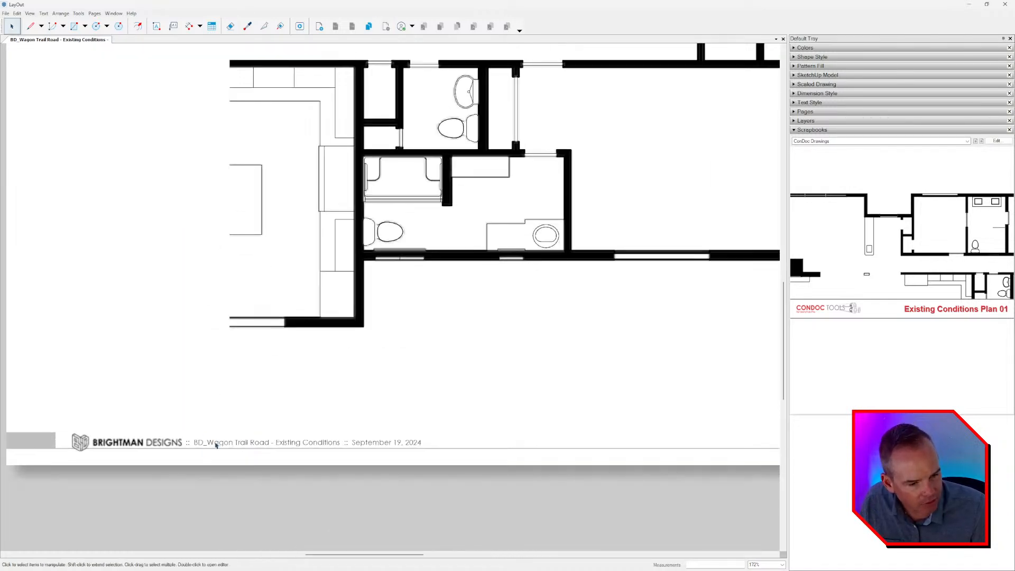
Unlock the TITLE BLOCK layer and inspect the auto-text tags behind the title block's file name and date.
{"action": "scroll", "coordinate": [247, 447], "scroll_direction": "down", "scroll_amount": 2}
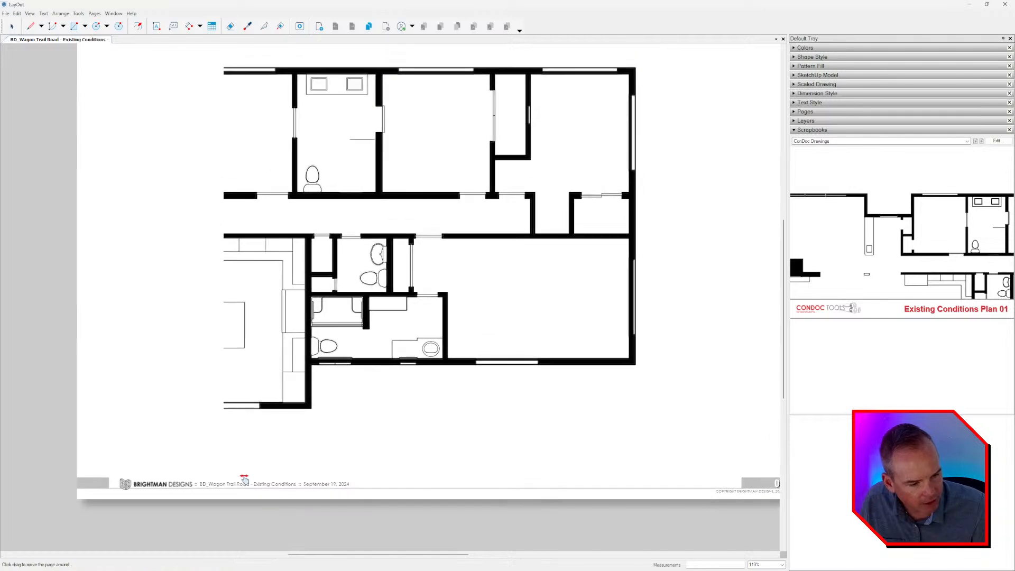
{"action": "scroll", "coordinate": [207, 487], "scroll_direction": "up", "scroll_amount": 4}
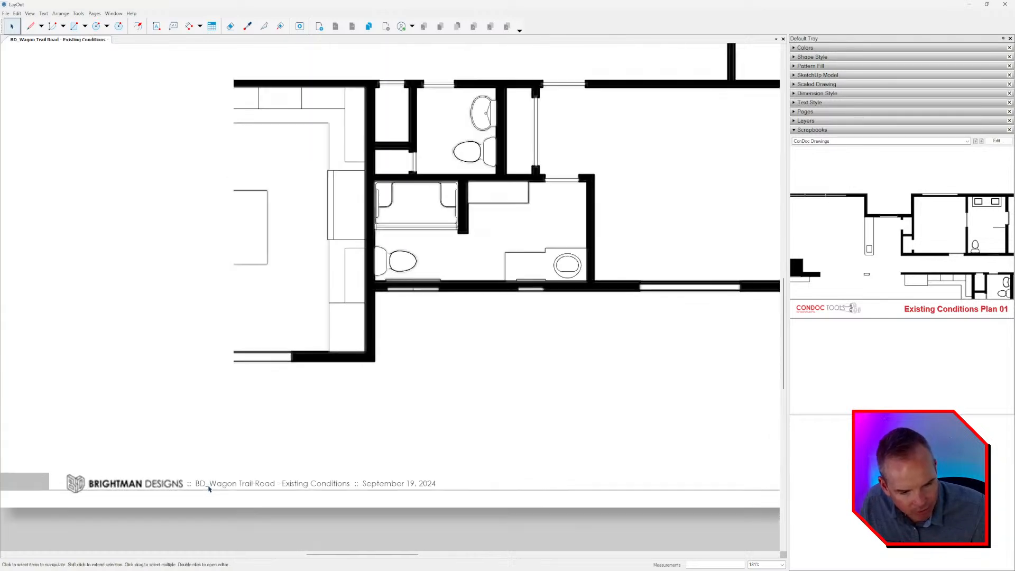
{"action": "left_click", "coordinate": [808, 120]}
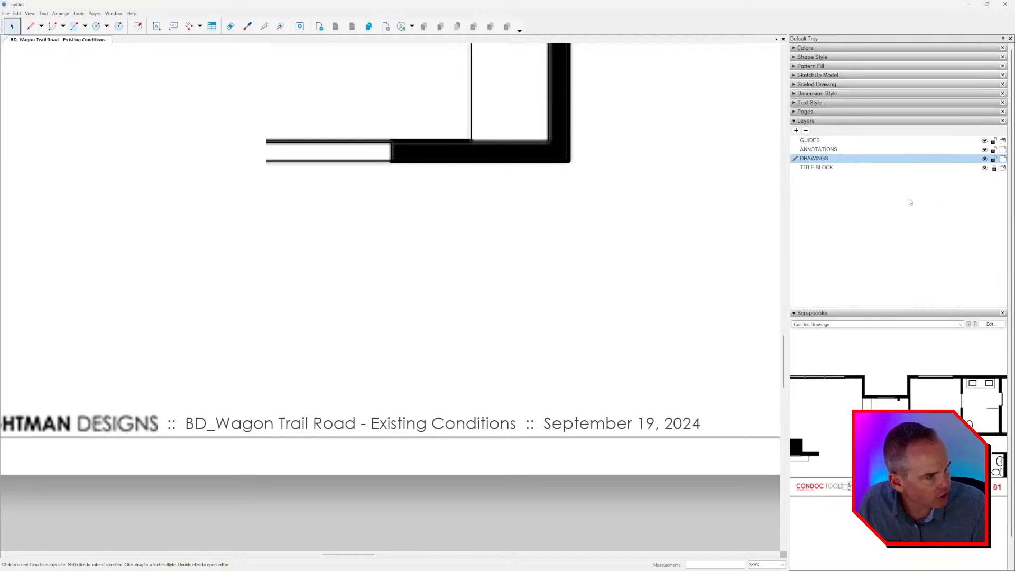
{"action": "left_click", "coordinate": [994, 168]}
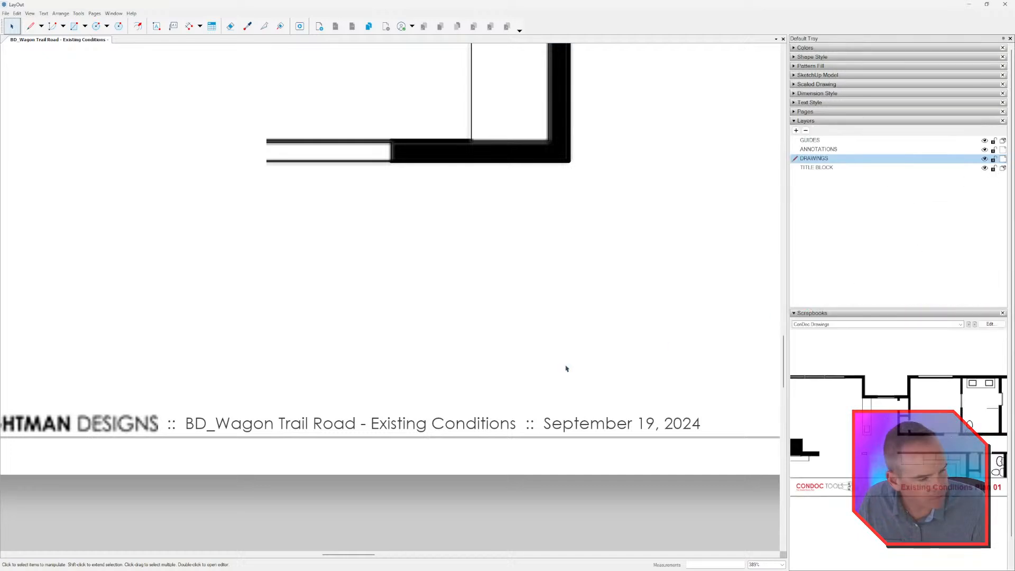
{"action": "left_click", "coordinate": [246, 424]}
{"action": "double_click", "coordinate": [246, 425]}
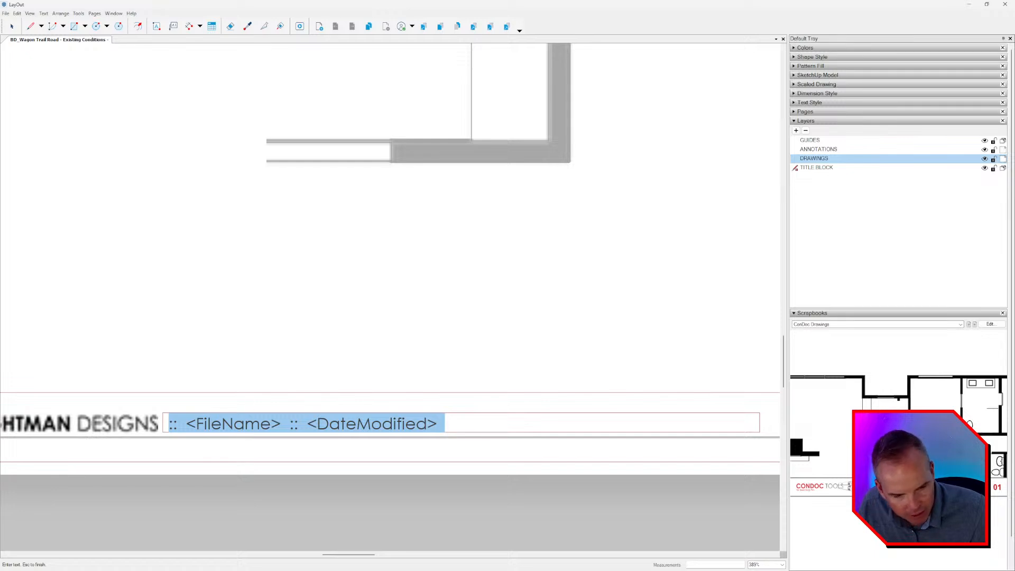
{"action": "key", "text": "Escape"}
{"action": "scroll", "coordinate": [365, 412], "scroll_direction": "down", "scroll_amount": 3}
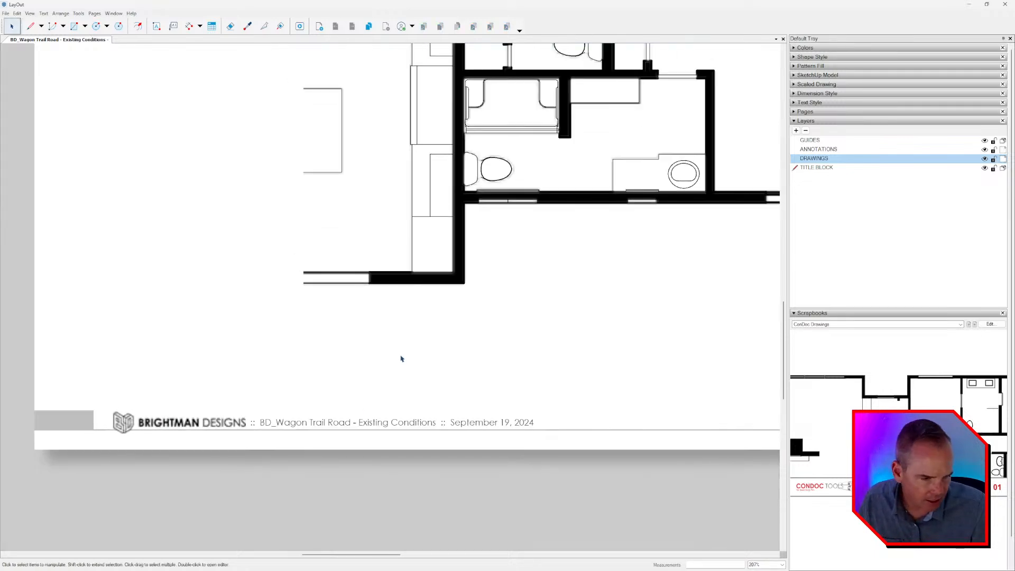
{"action": "scroll", "coordinate": [401, 358], "scroll_direction": "down", "scroll_amount": 4}
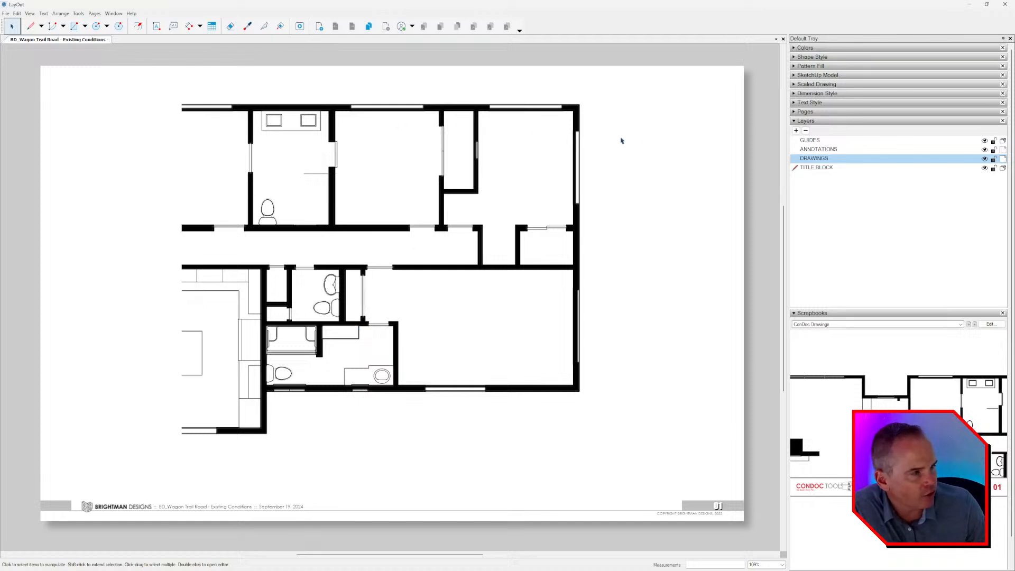
Draw a filled triangle with the Line tool, overlapping the upper-right room and the blank sheet area beside it.
{"action": "middle_click_drag", "start_coordinate": [467, 170], "coordinate": [454, 177]}
{"action": "key", "text": "l"}
{"action": "left_click", "coordinate": [501, 183]}
{"action": "left_click", "coordinate": [640, 117]}
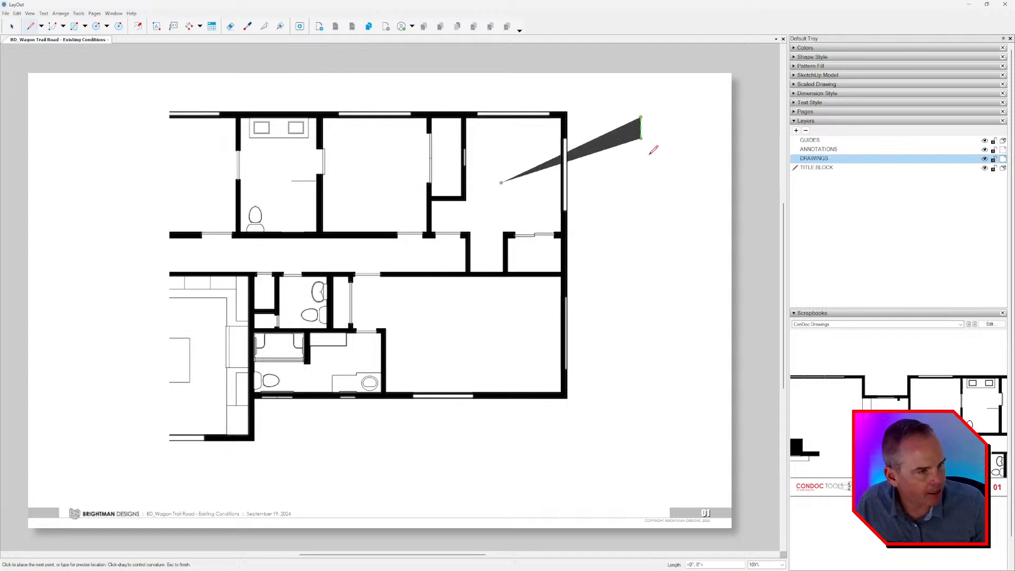
{"action": "left_click", "coordinate": [658, 257]}
{"action": "key", "text": "space"}
Move the filled triangle to the GUIDES layer.
{"action": "right_click", "coordinate": [622, 173]}
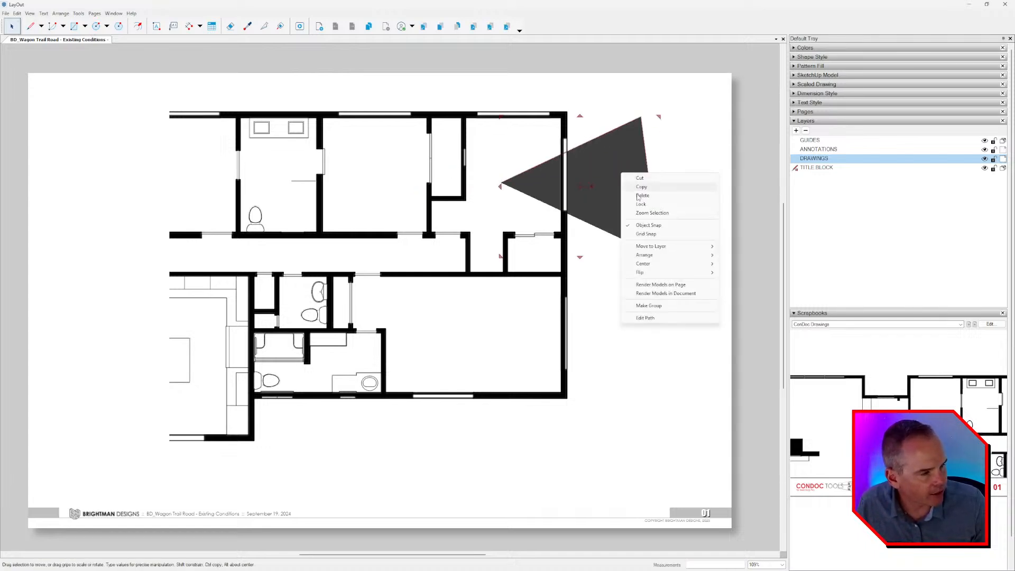
{"action": "mouse_move", "coordinate": [656, 266]}
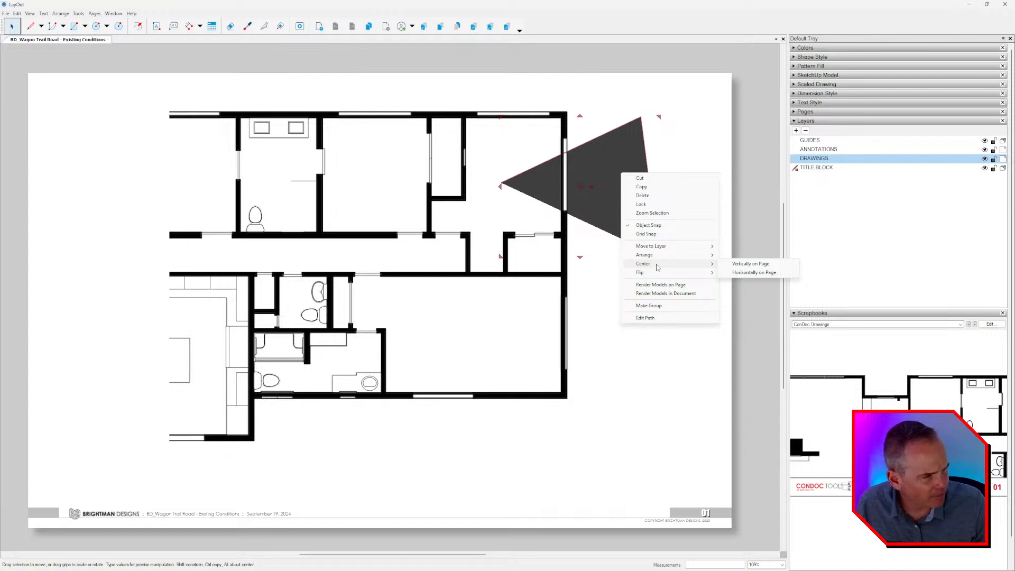
{"action": "mouse_move", "coordinate": [661, 246]}
{"action": "left_click", "coordinate": [739, 247]}
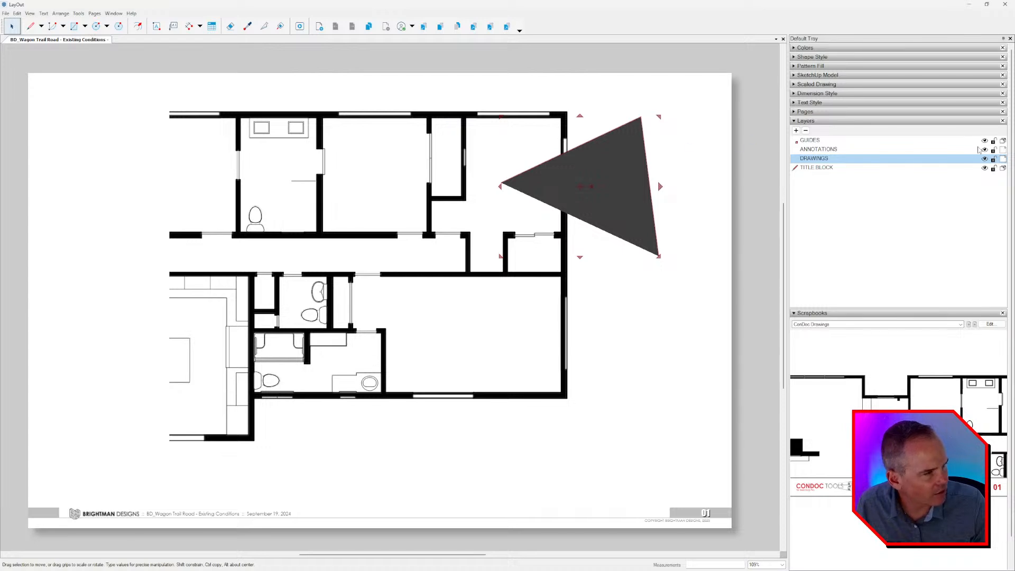
Add a second page and hide the GUIDES layer on both it and the plan page.
{"action": "left_click", "coordinate": [319, 26]}
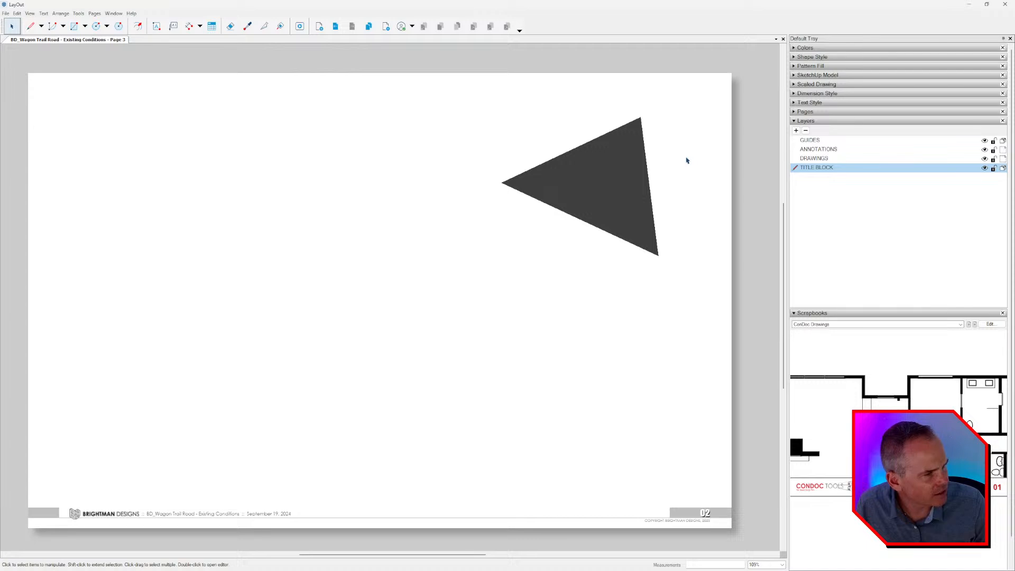
{"action": "left_click", "coordinate": [985, 140]}
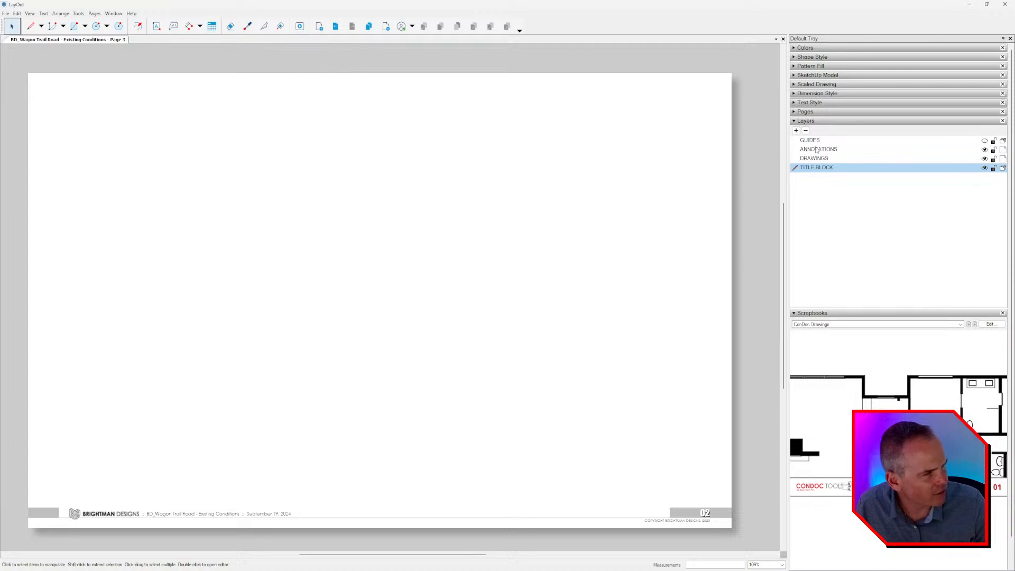
{"action": "left_click", "coordinate": [335, 26]}
{"action": "left_click", "coordinate": [629, 181]}
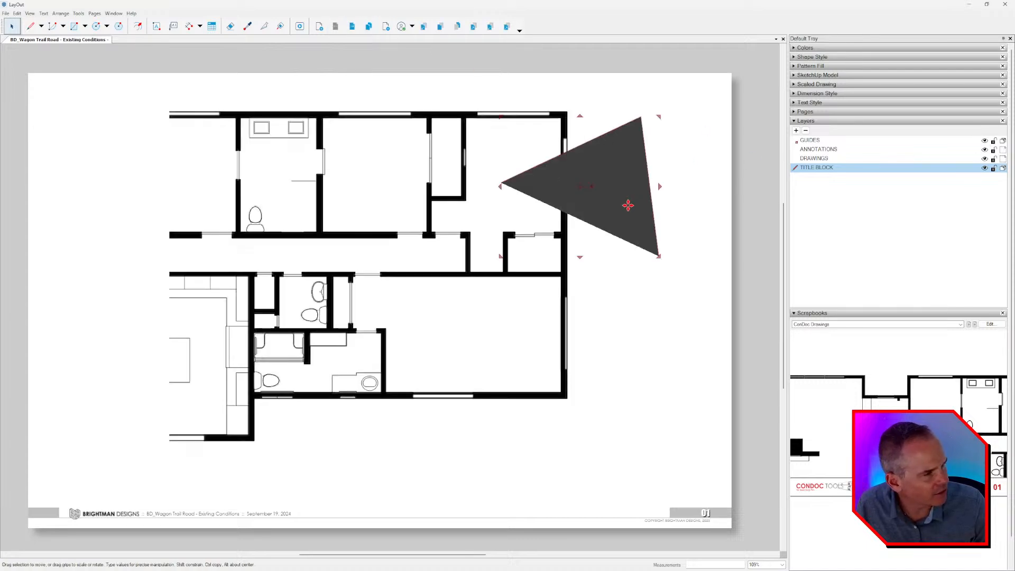
{"action": "left_click", "coordinate": [984, 141]}
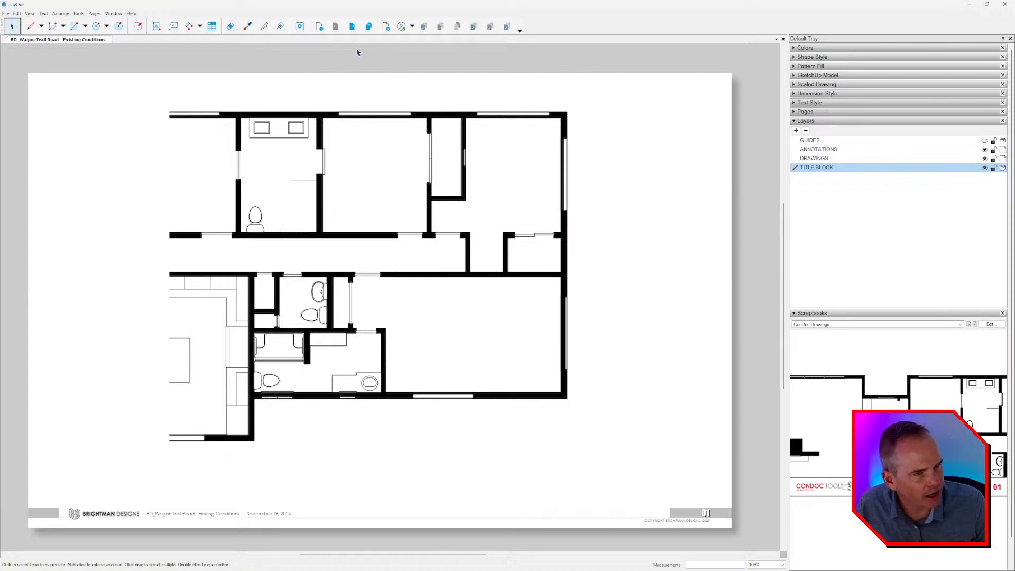
Clean up the page list by deleting the extra blank pages, keeping only the page with the floor plan.
{"action": "left_click", "coordinate": [385, 26]}
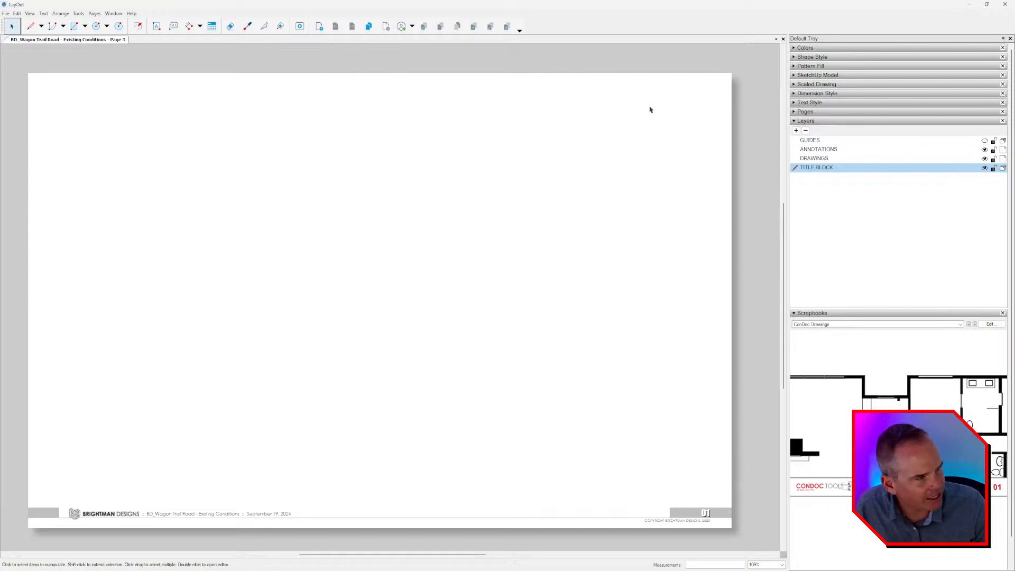
{"action": "left_click", "coordinate": [805, 111]}
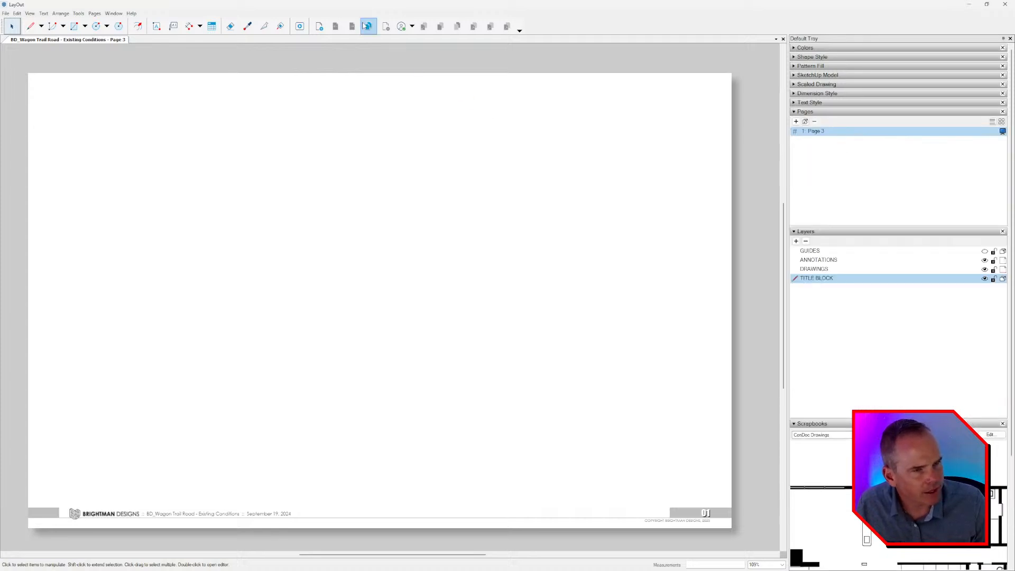
{"action": "left_click", "coordinate": [319, 26]}
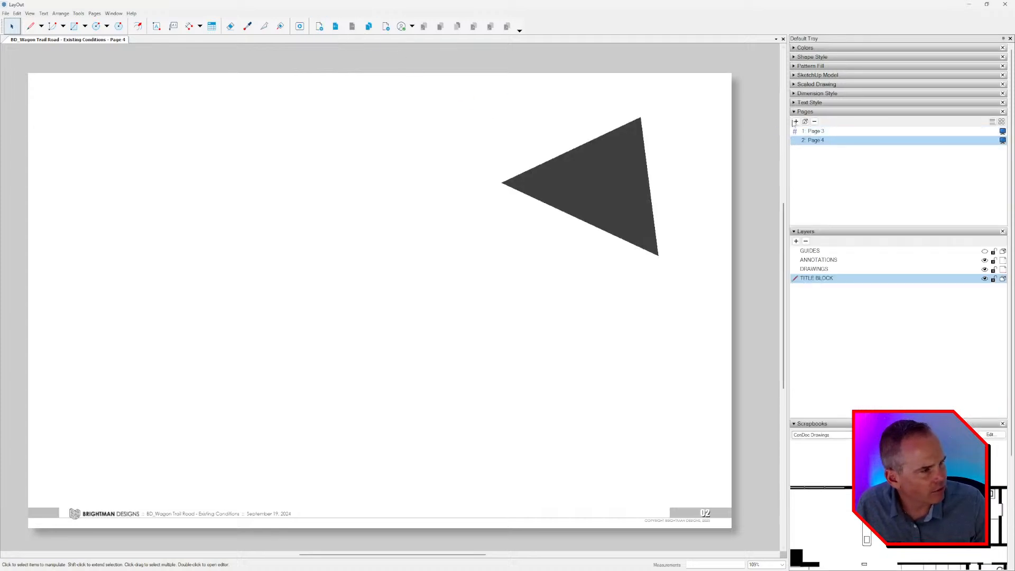
{"action": "left_click", "coordinate": [830, 133]}
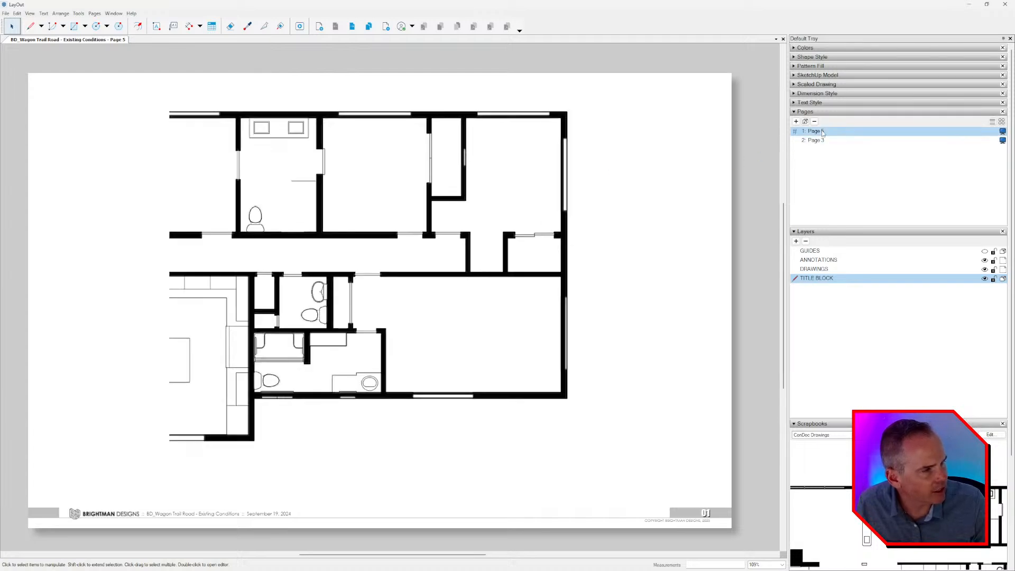
{"action": "left_click", "coordinate": [818, 141]}
{"action": "left_click", "coordinate": [815, 121]}
Rename the remaining plan page as Existing Conditions.
{"action": "double_click", "coordinate": [816, 132]}
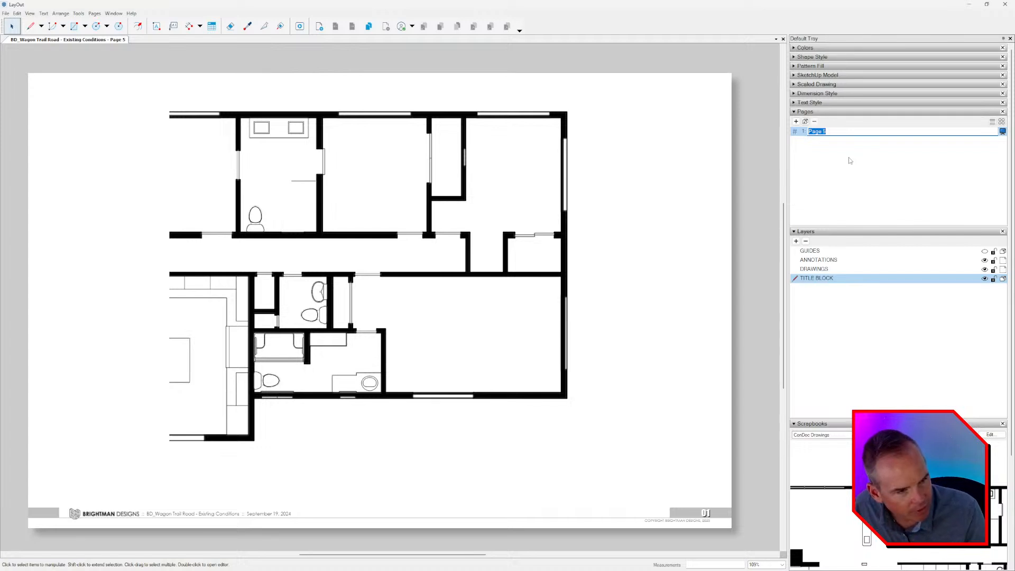
{"action": "type", "text": "Existing Condition"}
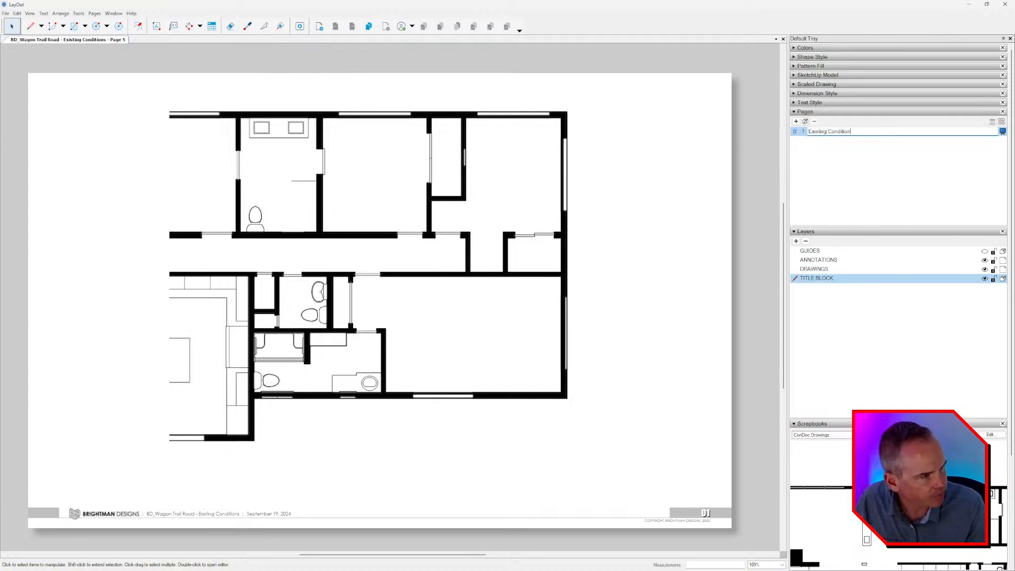
{"action": "type", "text": "s"}
{"action": "key", "text": "Return"}
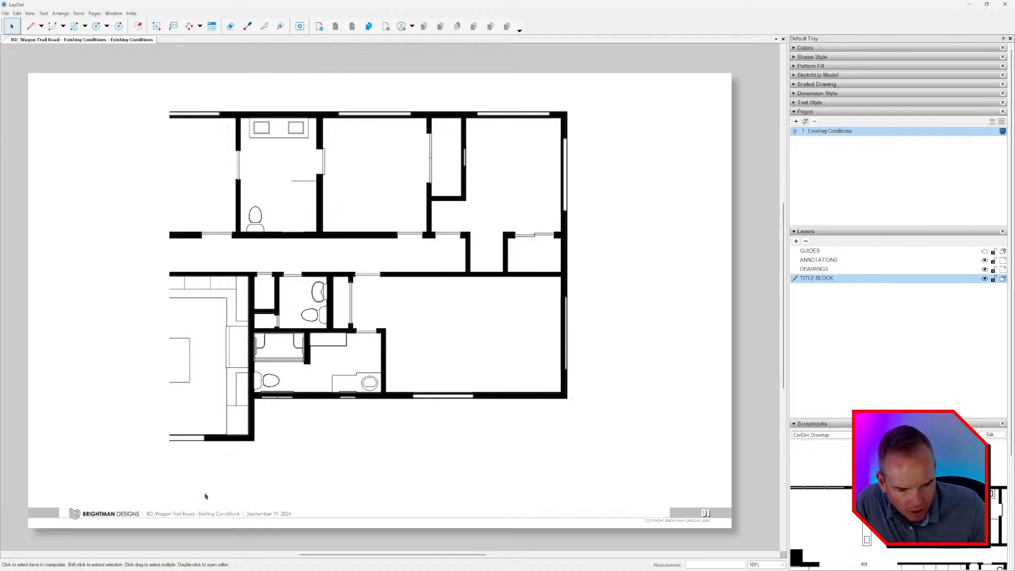
Save the document and export all pages as BD_Wagon Trail Road - Existing Conditions.pdf in the PROJECT FILES folder.
{"action": "scroll", "coordinate": [205, 257], "scroll_direction": "down", "scroll_amount": 1}
{"action": "left_click", "coordinate": [6, 14]}
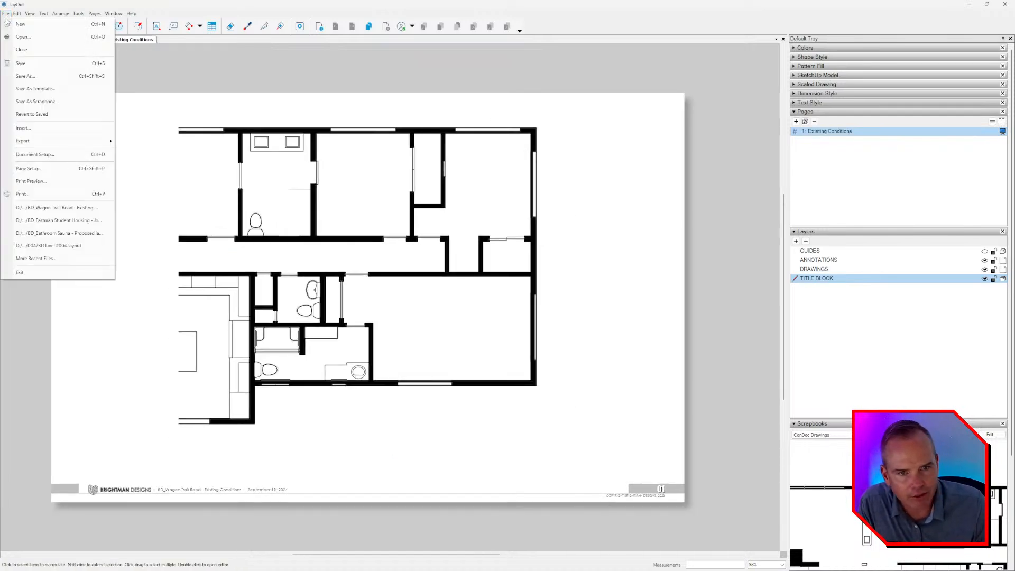
{"action": "left_click", "coordinate": [6, 13]}
{"action": "left_click", "coordinate": [6, 13]}
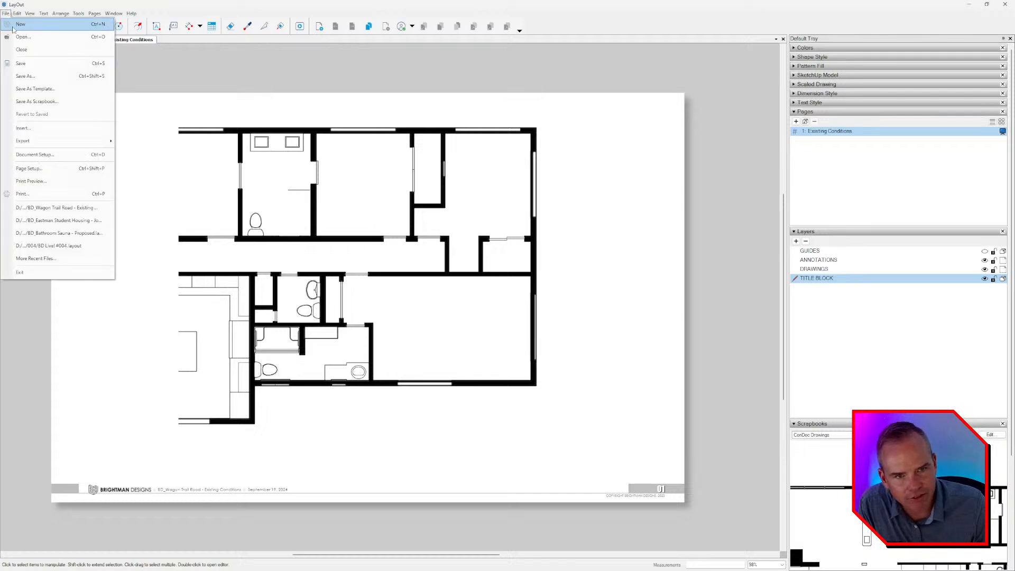
{"action": "mouse_move", "coordinate": [38, 141]}
{"action": "left_click", "coordinate": [136, 154]}
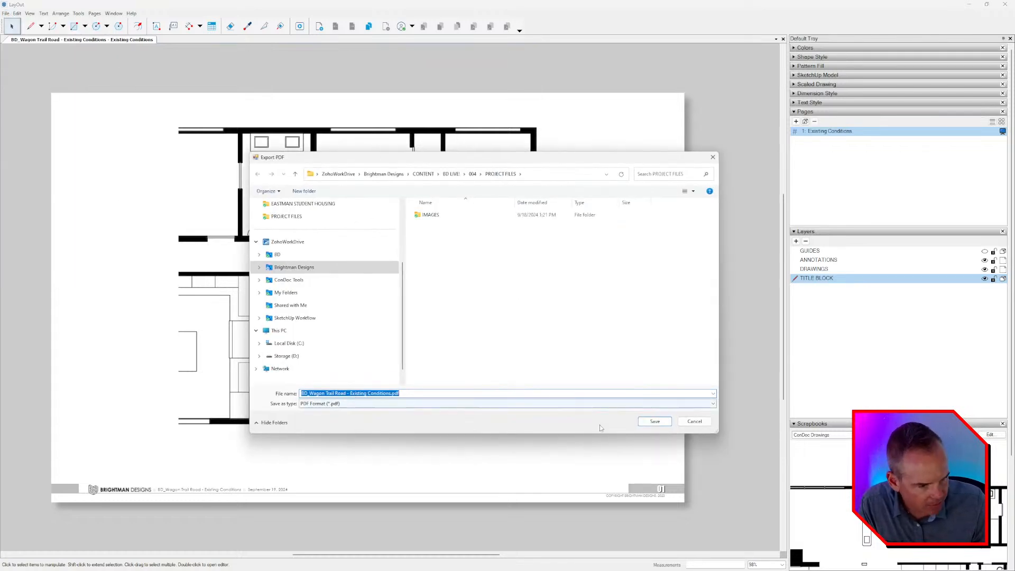
{"action": "left_click", "coordinate": [655, 421]}
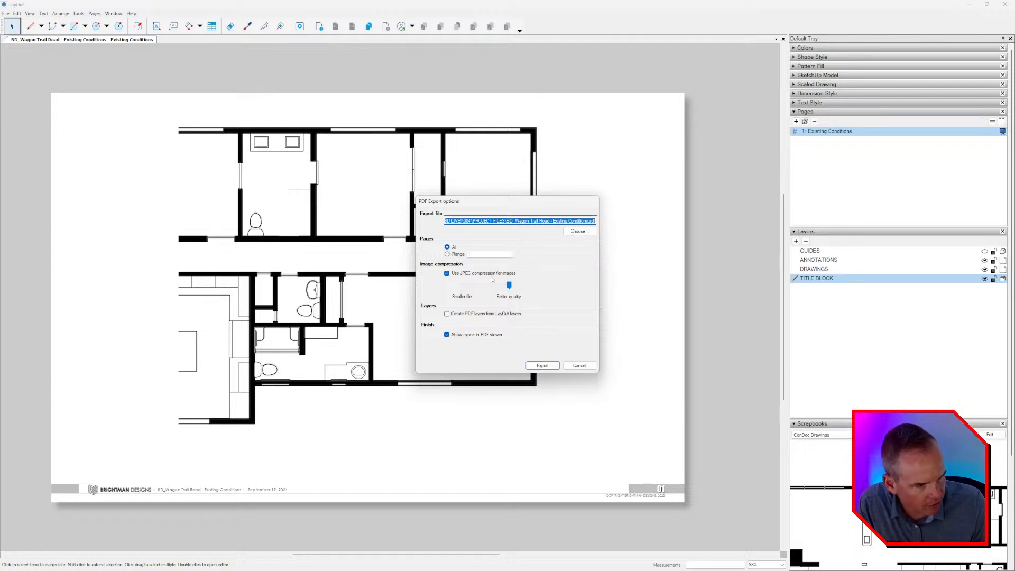
{"action": "left_click", "coordinate": [543, 366]}
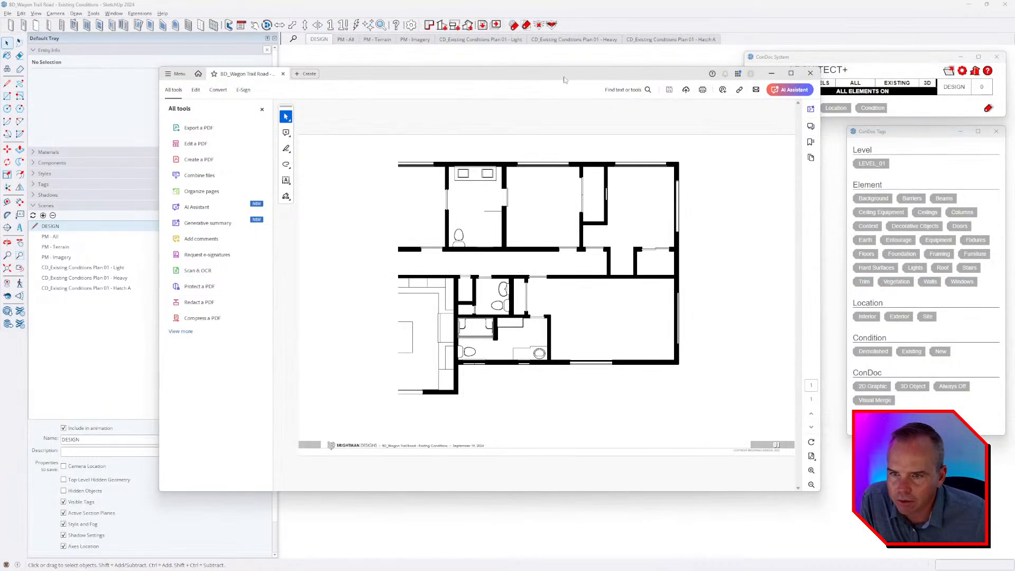
Switch to SketchUp to examine the house model's exterior on its site imagery, and return to the LayOut sheet.
{"action": "double_click", "coordinate": [563, 80]}
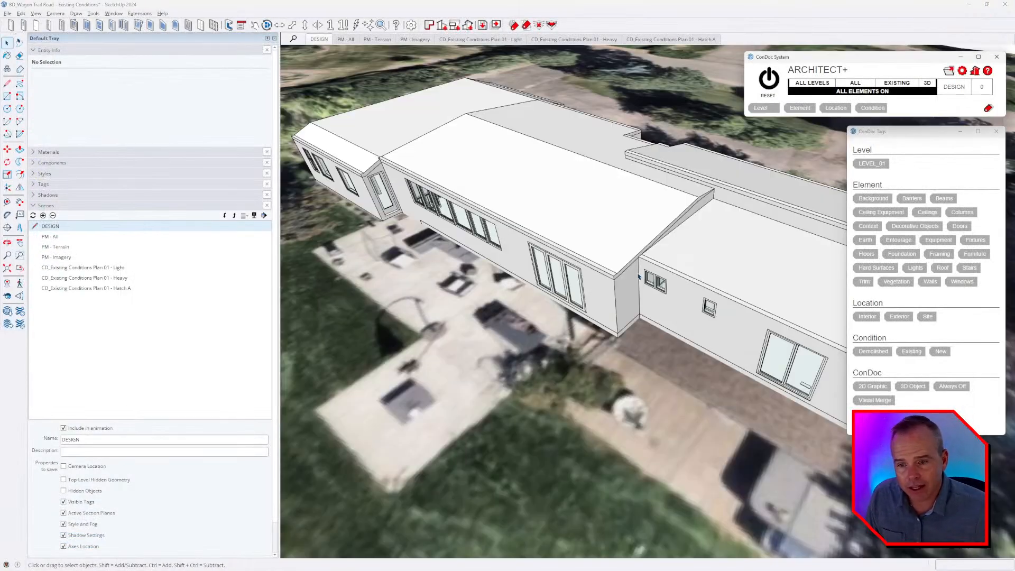
{"action": "scroll", "coordinate": [638, 276], "scroll_direction": "down", "scroll_amount": 8}
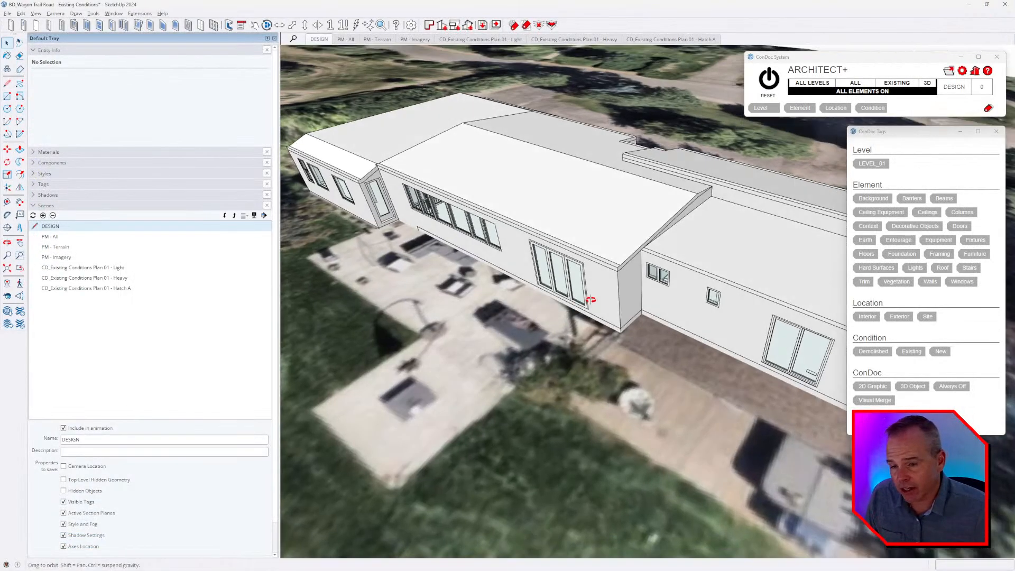
{"action": "middle_click_drag", "start_coordinate": [613, 273], "coordinate": [578, 270]}
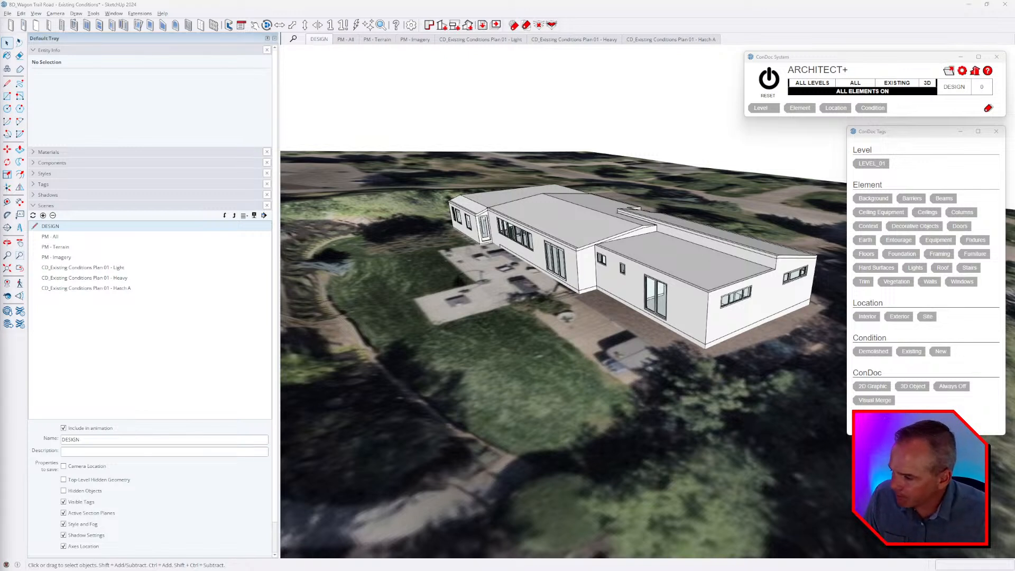
{"action": "middle_click_drag", "start_coordinate": [519, 240], "coordinate": [540, 270]}
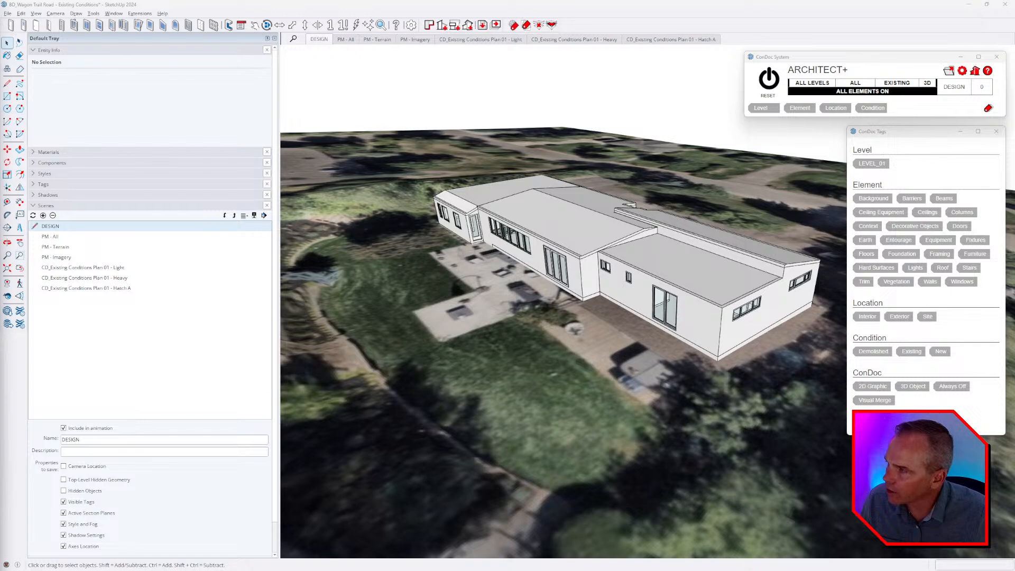
{"action": "middle_click_drag", "start_coordinate": [490, 198], "coordinate": [560, 212]}
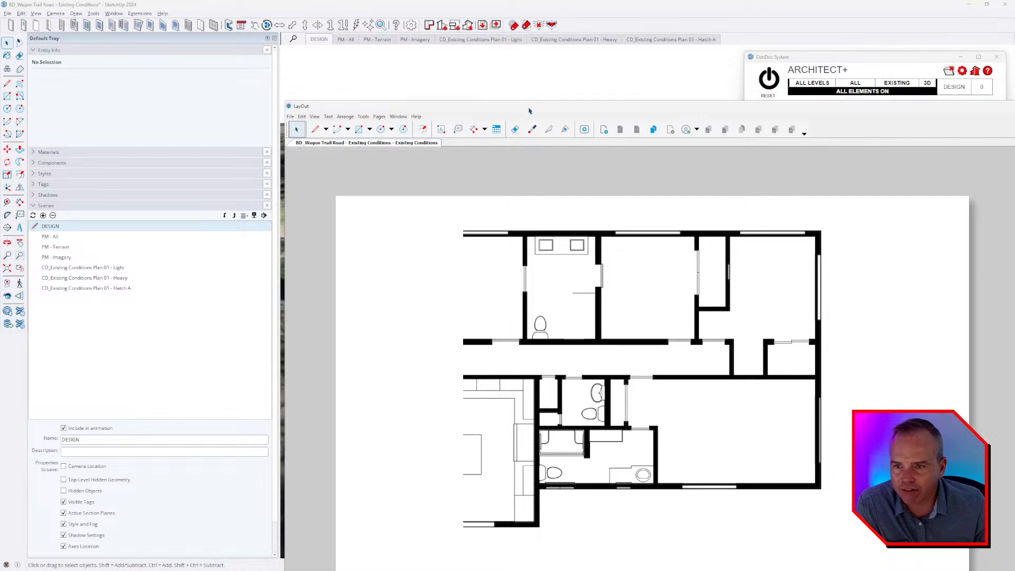
{"action": "double_click", "coordinate": [528, 110]}
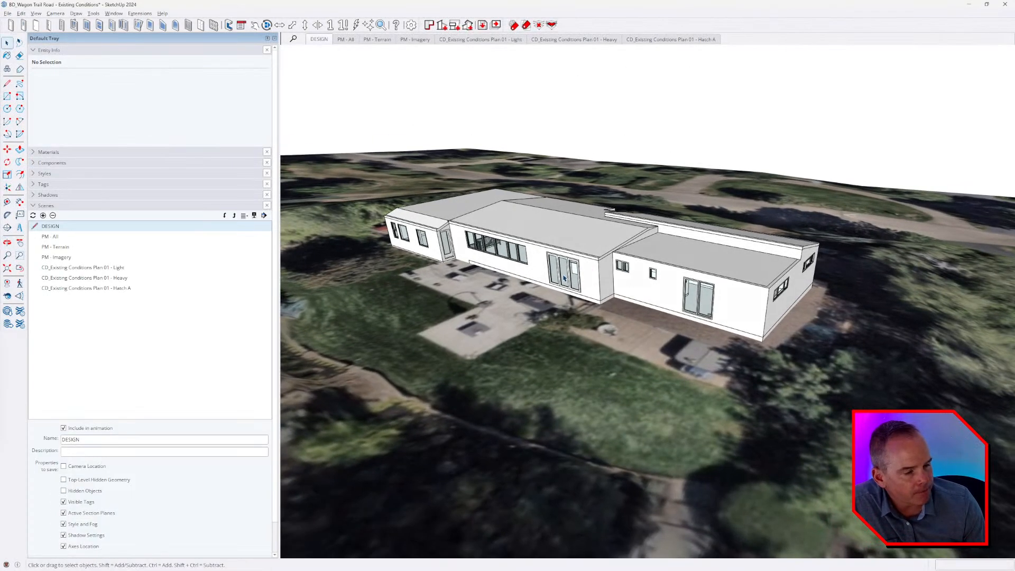
Go inside the SketchUp house model to examine the wall with the outlet and low framed opening beside the window.
{"action": "middle_click_drag", "start_coordinate": [565, 278], "coordinate": [439, 265]}
{"action": "scroll", "coordinate": [696, 284], "scroll_direction": "up", "scroll_amount": 8}
{"action": "middle_click_drag", "start_coordinate": [632, 322], "coordinate": [756, 317]}
{"action": "key", "text": "space"}
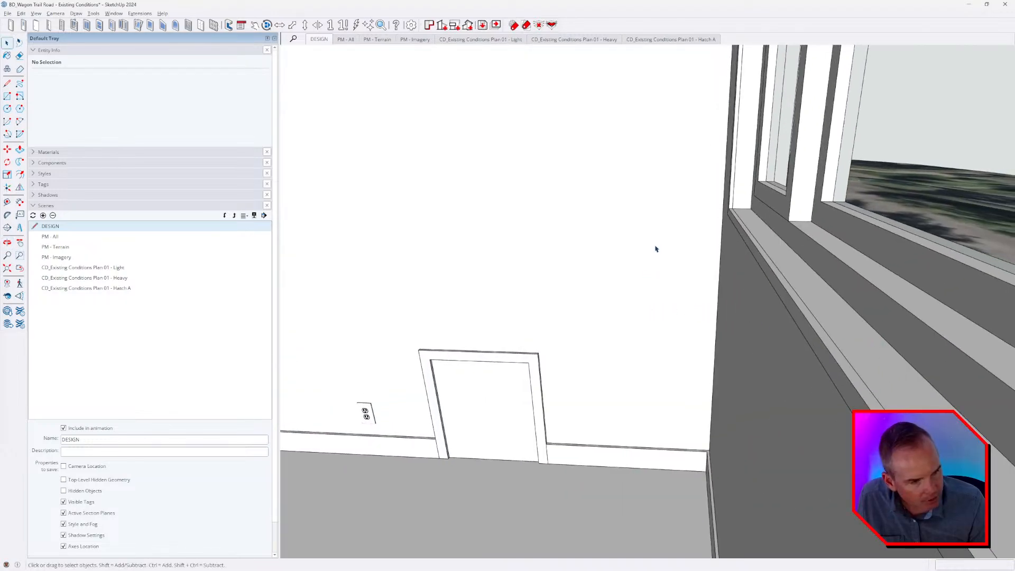
Draw a small rectangle on the floor near the room's corner and push it up into a box.
{"action": "middle_click_drag", "start_coordinate": [509, 275], "coordinate": [707, 268]}
{"action": "middle_click_drag", "start_coordinate": [693, 412], "coordinate": [615, 413]}
{"action": "key", "text": "r"}
{"action": "left_click", "coordinate": [580, 413]}
{"action": "left_click", "coordinate": [683, 423]}
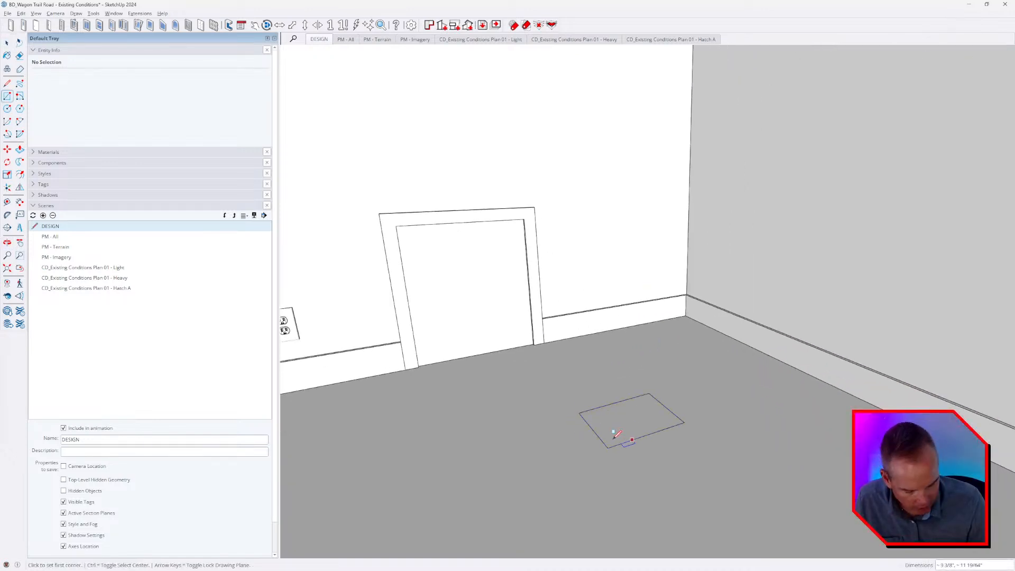
{"action": "key", "text": "p"}
{"action": "left_click_drag", "start_coordinate": [612, 417], "coordinate": [612, 364]}
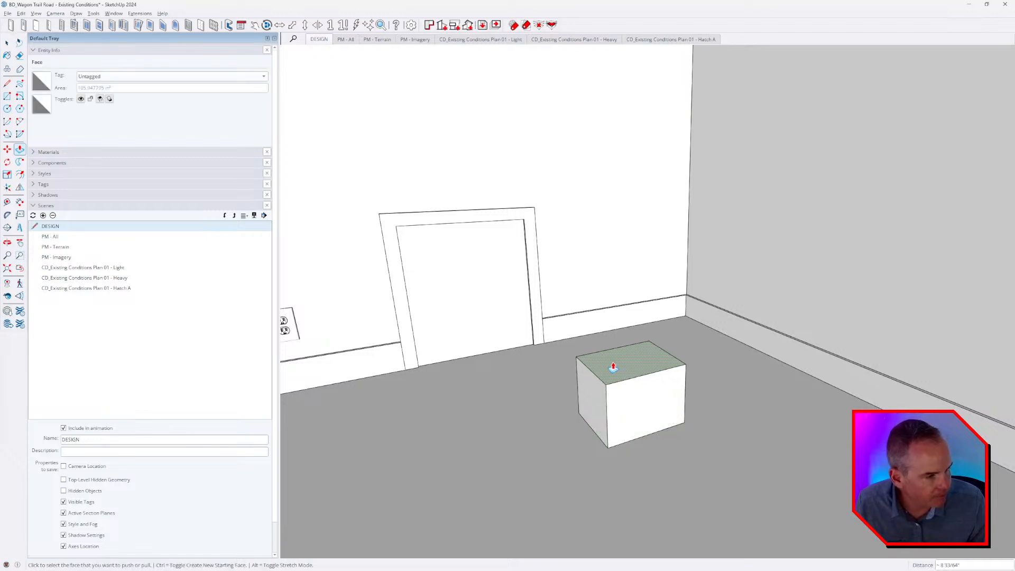
Group the box and paint all its faces with Translucent Resin Crush Gray from the Glass and Mirrors materials.
{"action": "key", "text": "space"}
{"action": "triple_click", "coordinate": [617, 406]}
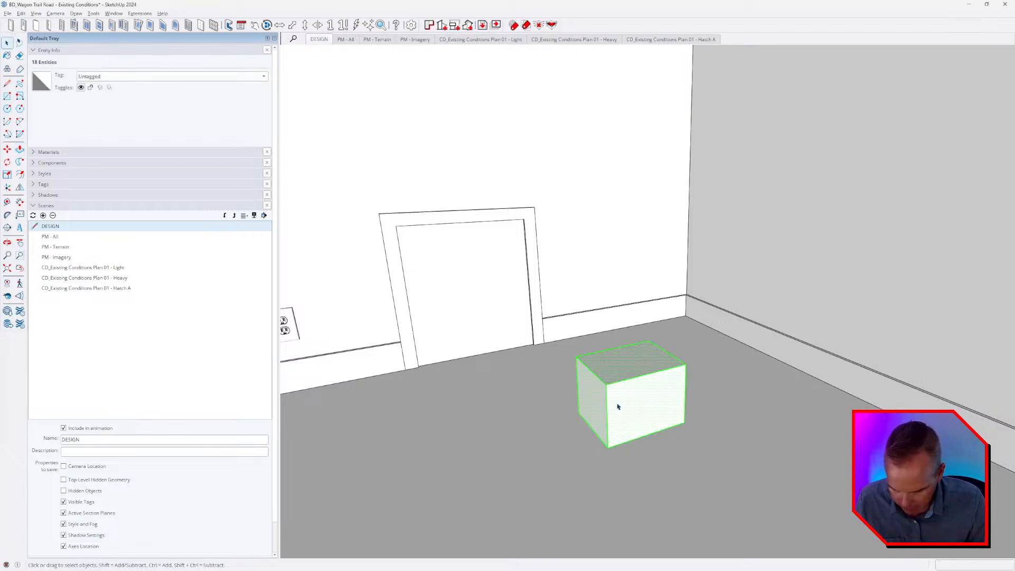
{"action": "key", "text": "ctrl+g"}
{"action": "double_click", "coordinate": [617, 407]}
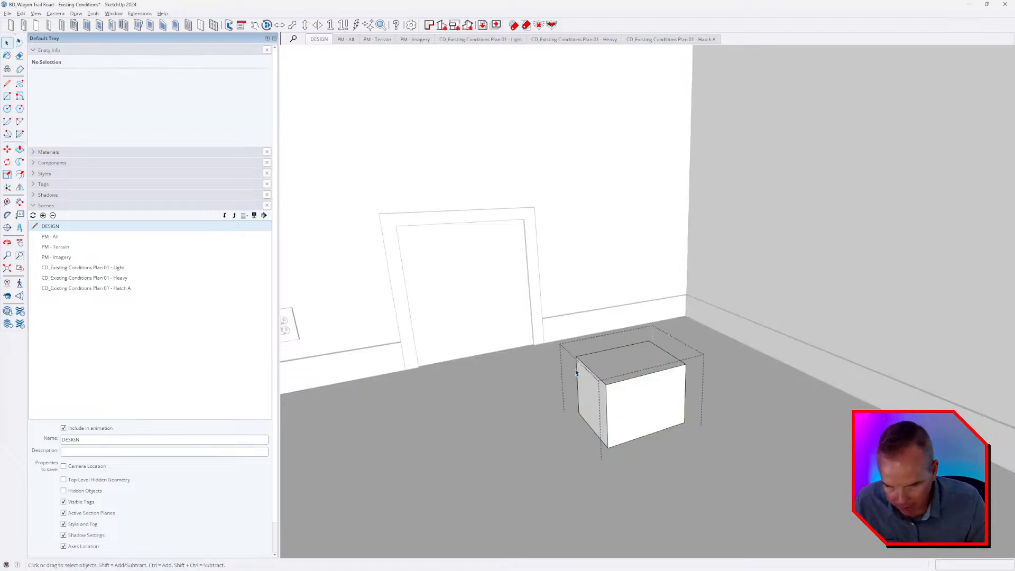
{"action": "key", "text": "b"}
{"action": "left_click", "coordinate": [129, 258]}
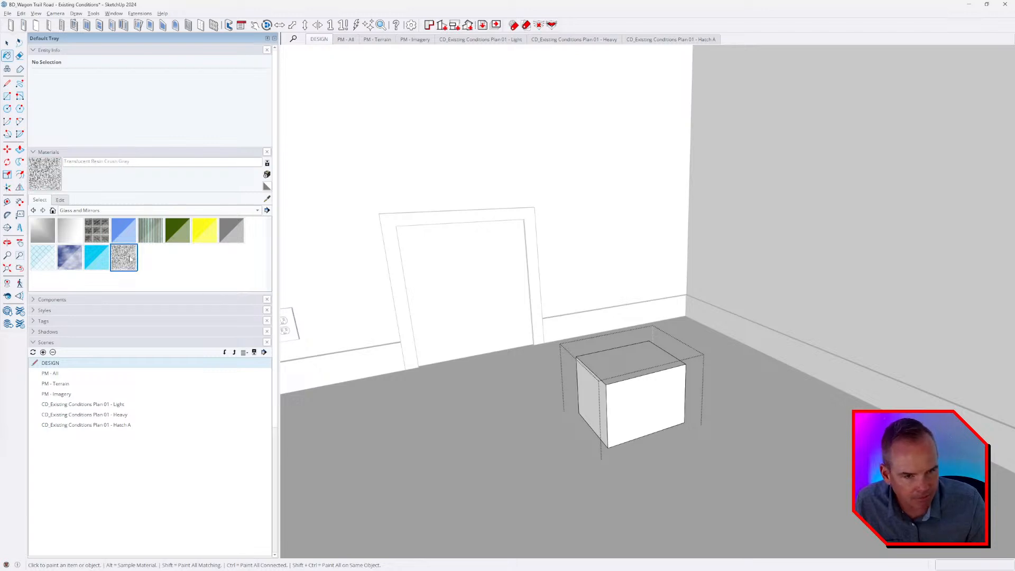
{"action": "left_click", "coordinate": [629, 378]}
{"action": "scroll", "coordinate": [640, 409], "scroll_direction": "up", "scroll_amount": 2}
{"action": "scroll", "coordinate": [639, 410], "scroll_direction": "up", "scroll_amount": 2}
{"action": "mouse_move", "coordinate": [639, 410]}
{"action": "middle_mouse_down"}
{"action": "mouse_move", "coordinate": [655, 388]}
{"action": "mouse_move", "coordinate": [640, 375]}
{"action": "mouse_move", "coordinate": [621, 381]}
{"action": "mouse_move", "coordinate": [638, 373]}
{"action": "middle_mouse_up"}
{"action": "key", "text": "space"}
{"action": "key", "text": "Escape"}
Scale the speckled box group down from its corner to a small fraction of its size.
{"action": "left_click", "coordinate": [639, 373]}
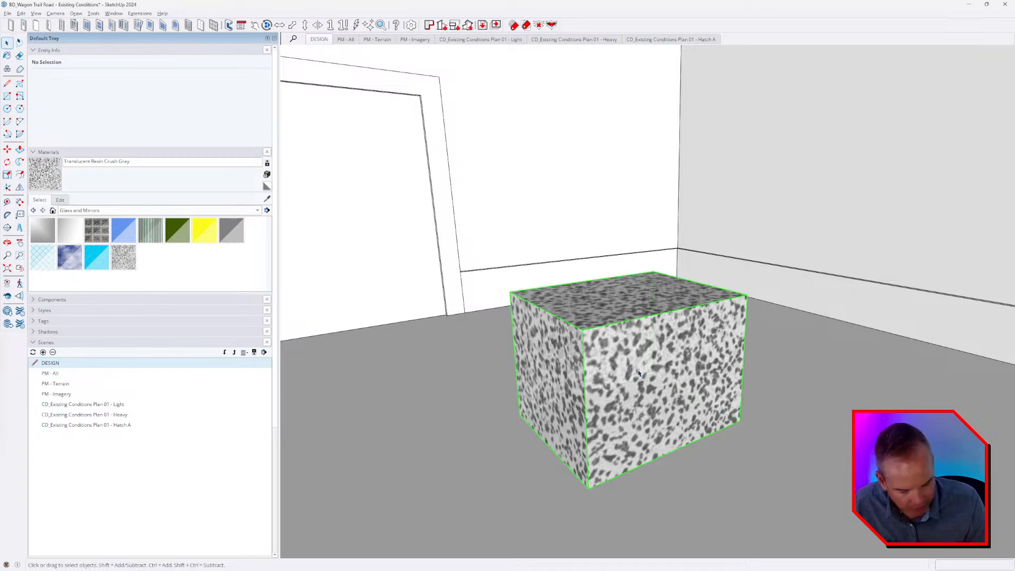
{"action": "key", "text": "s"}
{"action": "left_click_drag", "start_coordinate": [748, 295], "coordinate": [639, 351], "text": "ctrl"}
{"action": "scroll", "coordinate": [630, 358], "scroll_direction": "up", "scroll_amount": 6}
{"action": "scroll", "coordinate": [630, 359], "scroll_direction": "up", "scroll_amount": 5}
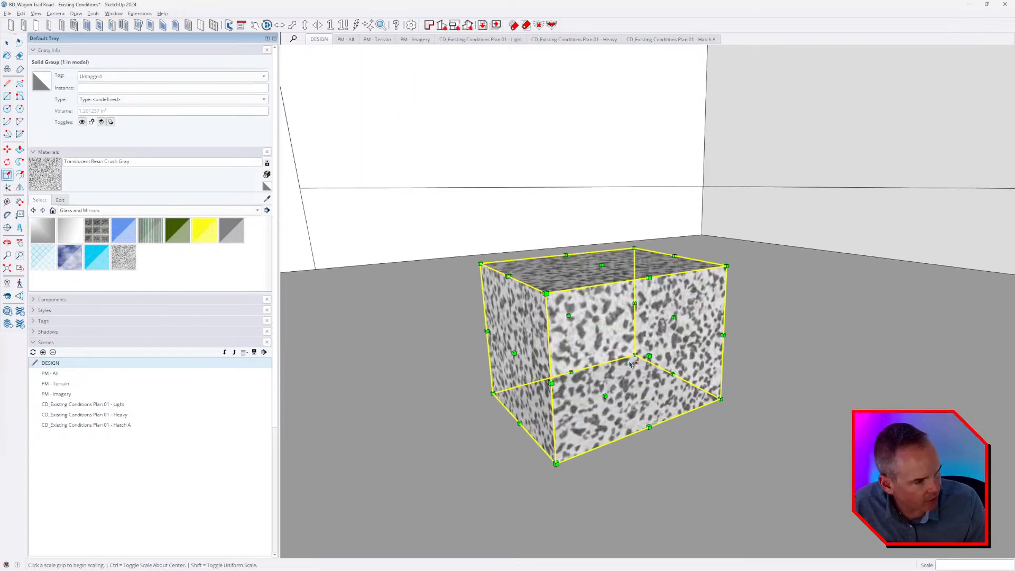
{"action": "middle_click_drag", "start_coordinate": [630, 359], "coordinate": [650, 360]}
{"action": "left_click_drag", "start_coordinate": [727, 269], "coordinate": [620, 332], "text": "ctrl"}
{"action": "scroll", "coordinate": [612, 339], "scroll_direction": "up", "scroll_amount": 6}
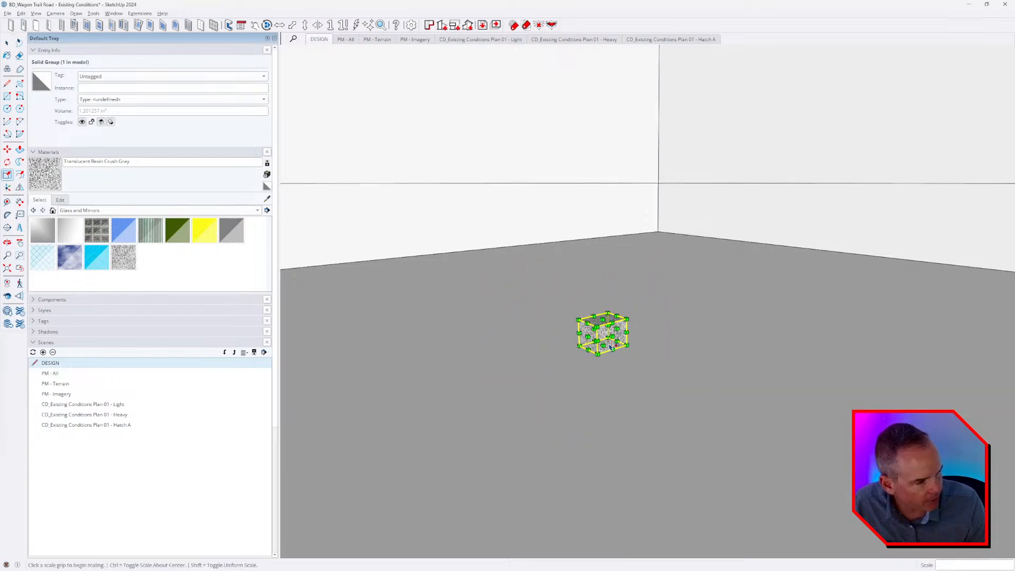
Delete the scaled-down box group from the floor.
{"action": "scroll", "coordinate": [611, 339], "scroll_direction": "down", "scroll_amount": 3}
{"action": "mouse_move", "coordinate": [609, 338]}
{"action": "middle_mouse_down"}
{"action": "mouse_move", "coordinate": [501, 373]}
{"action": "mouse_move", "coordinate": [512, 307]}
{"action": "mouse_move", "coordinate": [601, 354]}
{"action": "middle_mouse_up"}
{"action": "key", "text": "Delete"}
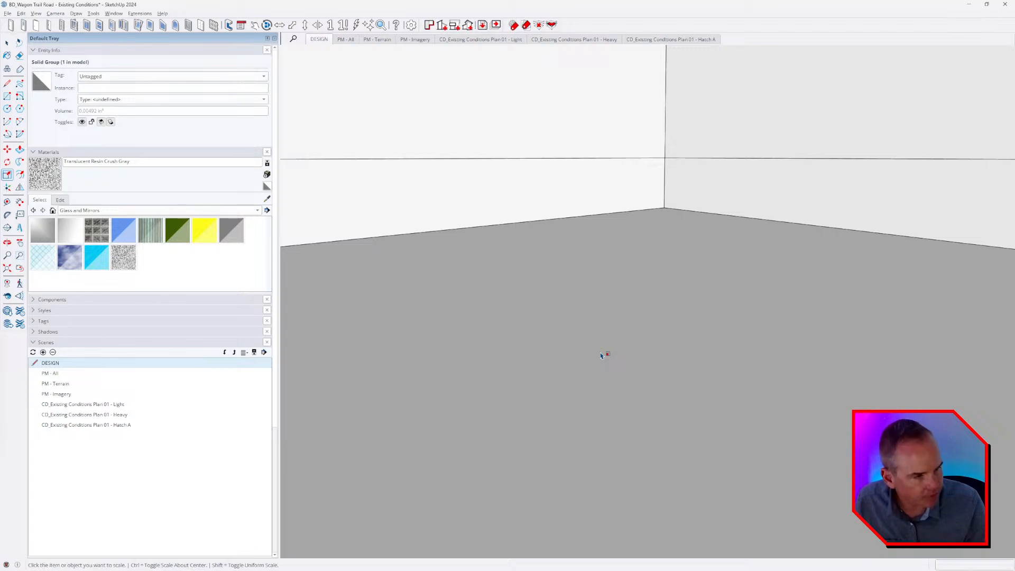
Arrange the ConDoc System window above the ConDoc Tags window and reset the model with ConDoc System.
{"action": "middle_click_drag", "start_coordinate": [591, 277], "coordinate": [430, 315]}
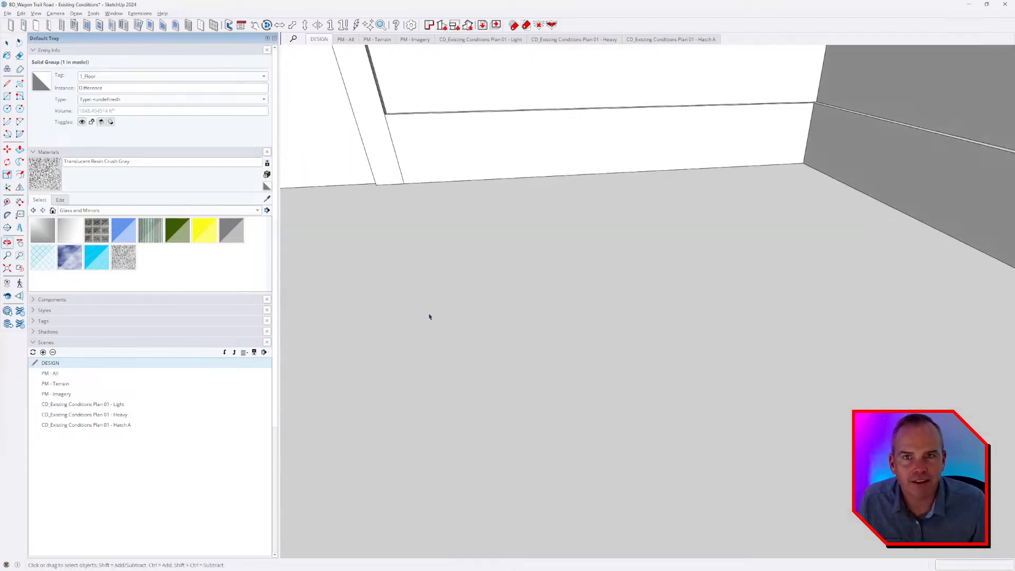
{"action": "middle_click_drag", "start_coordinate": [471, 254], "coordinate": [348, 115]}
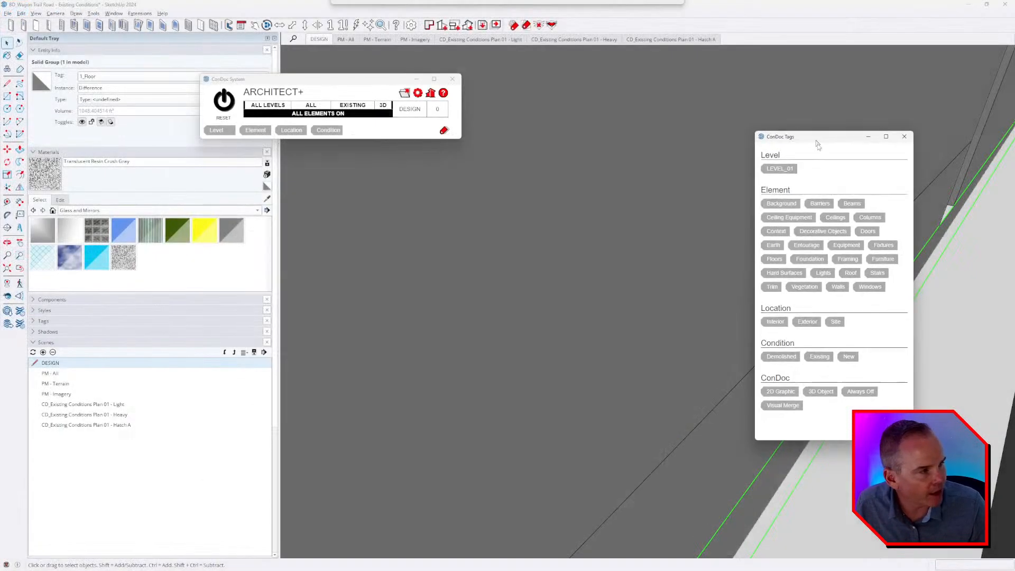
{"action": "left_click_drag", "start_coordinate": [818, 145], "coordinate": [901, 174]}
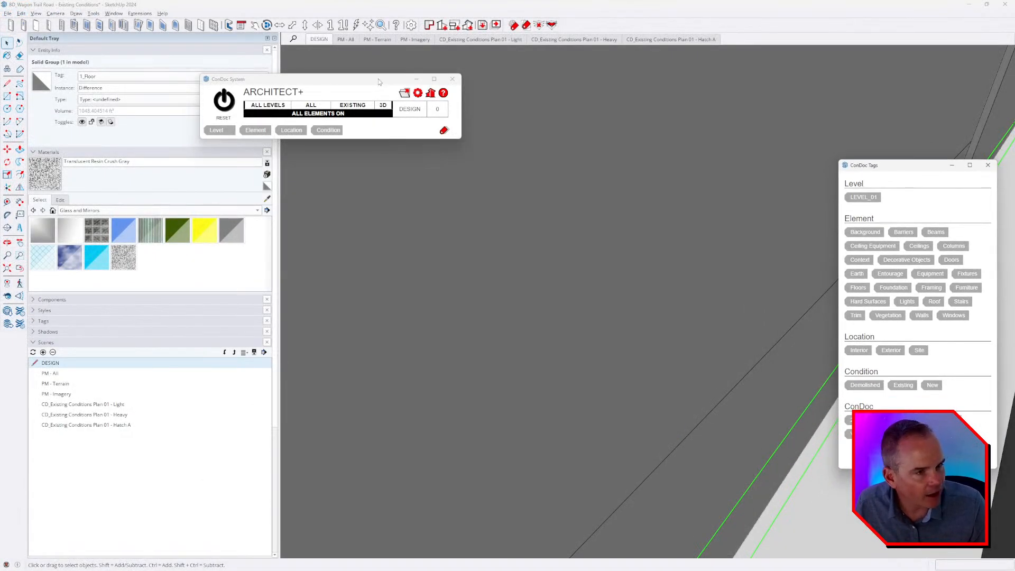
{"action": "left_click_drag", "start_coordinate": [379, 82], "coordinate": [924, 59]}
{"action": "left_click_drag", "start_coordinate": [914, 168], "coordinate": [917, 133]}
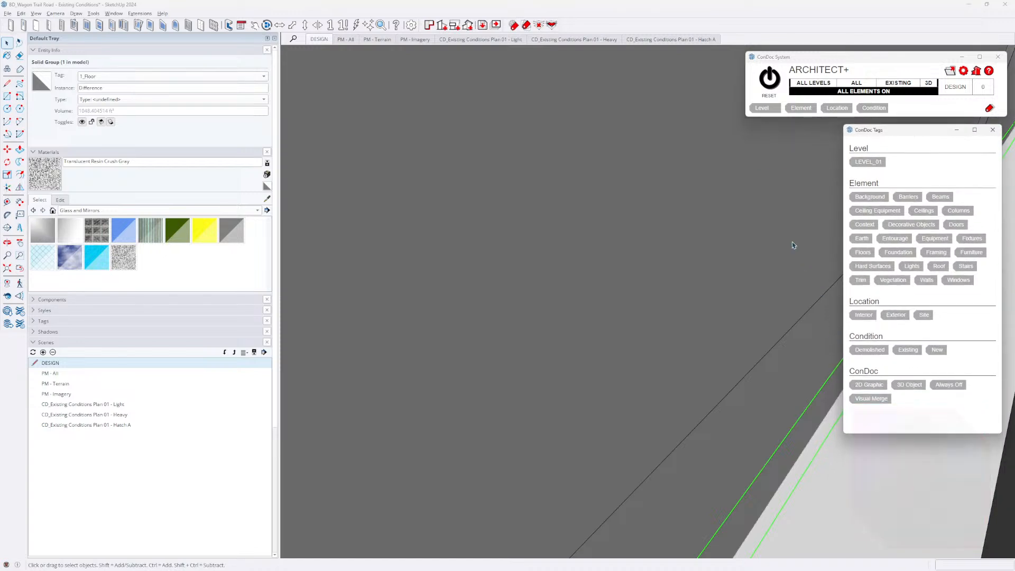
{"action": "left_click", "coordinate": [769, 77]}
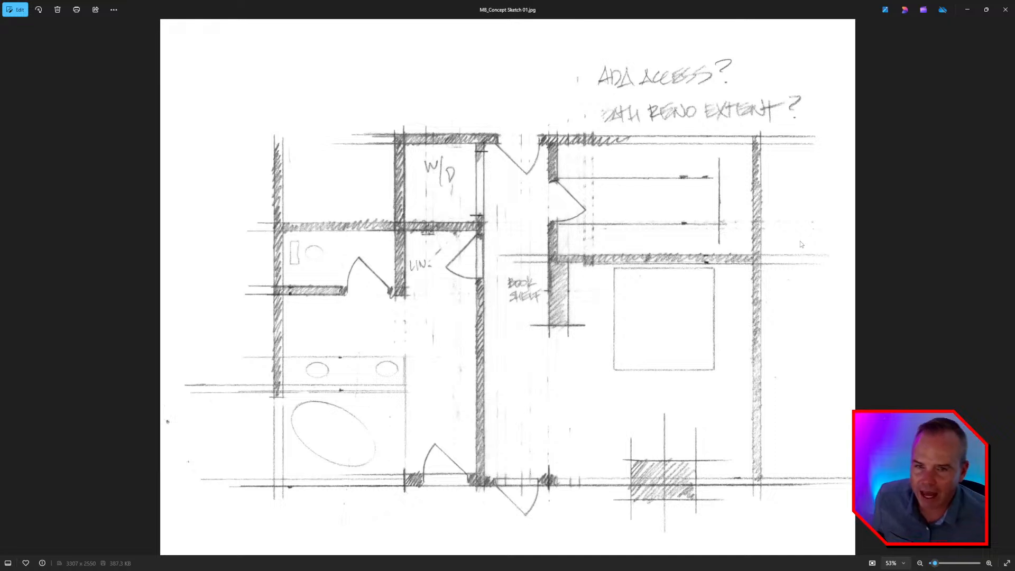
Close the sketch viewer, insert MB_Concept Sketch 01.jpg from the IMAGES folder into the LayOut page, and place it below and right of the plan.
{"action": "key", "text": "alt+Tab"}
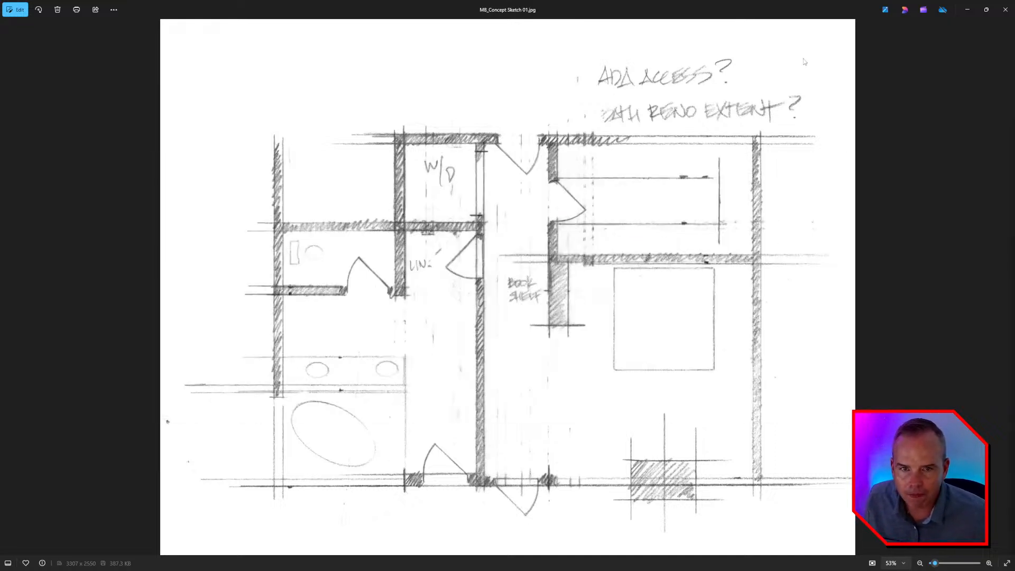
{"action": "left_click", "coordinate": [1004, 9]}
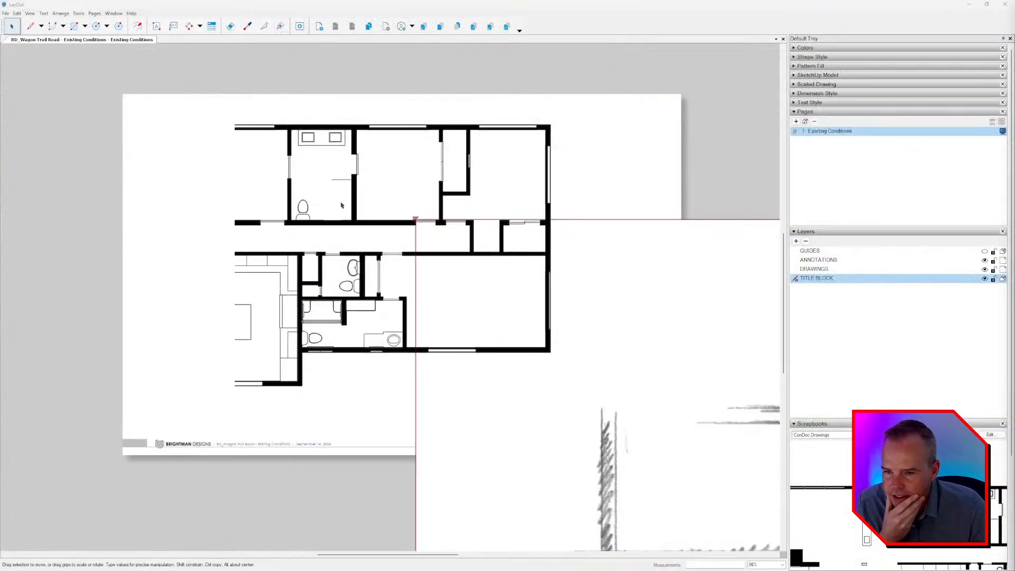
{"action": "scroll", "coordinate": [341, 205], "scroll_direction": "down", "scroll_amount": 5}
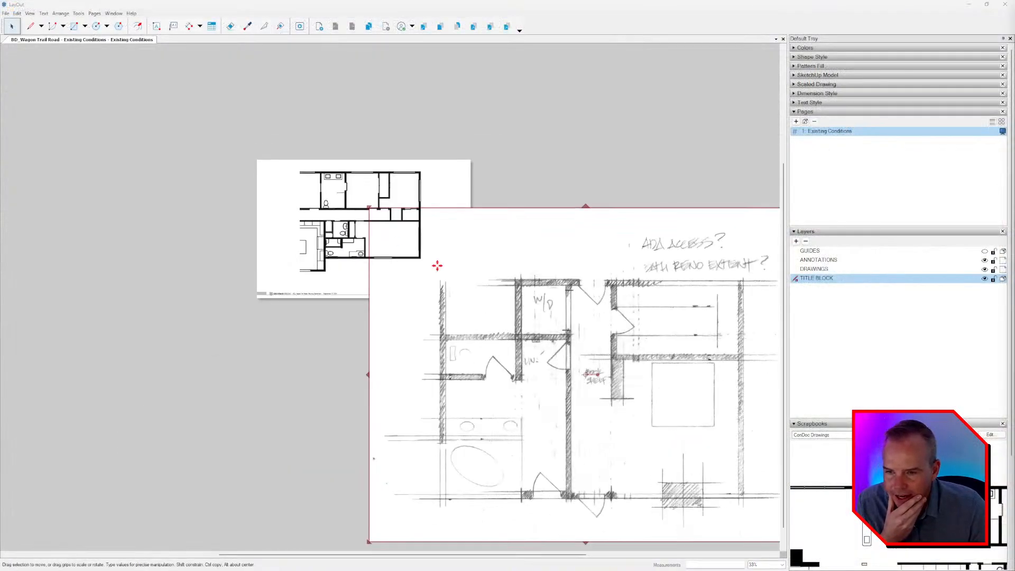
{"action": "left_click_drag", "start_coordinate": [595, 323], "coordinate": [467, 220]}
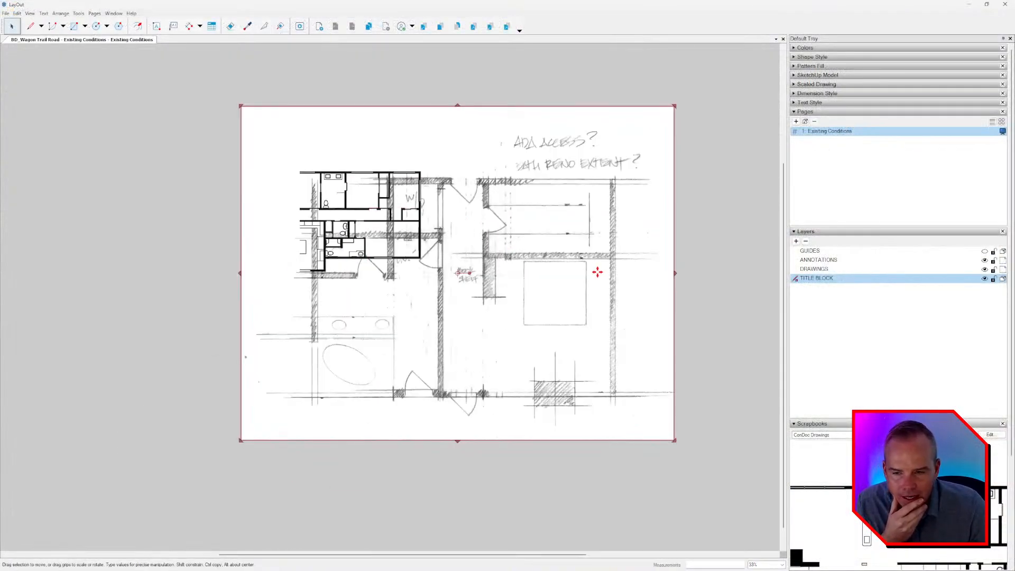
{"action": "left_click_drag", "start_coordinate": [525, 247], "coordinate": [605, 335]}
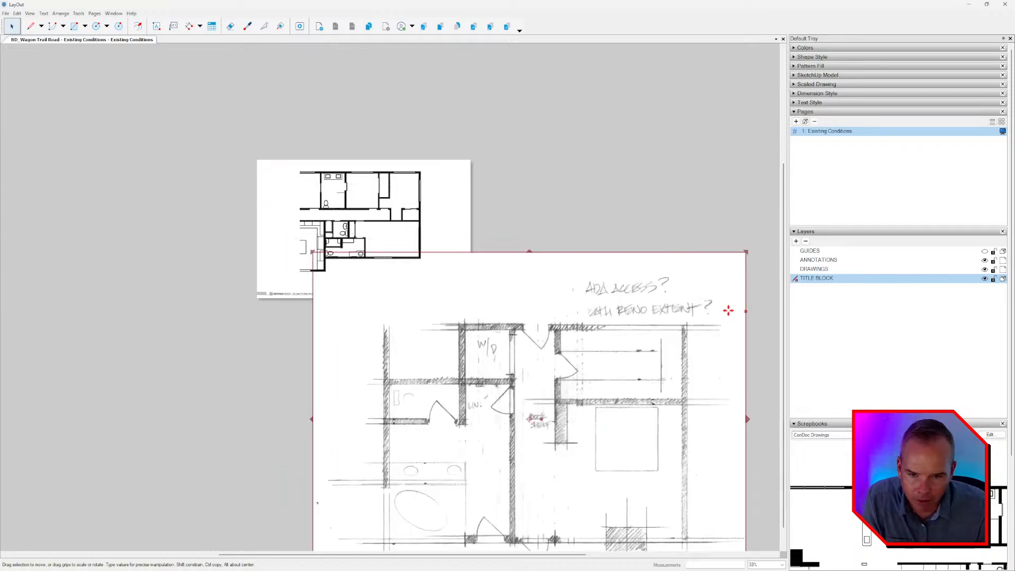
Move the concept sketch image to the DRAWINGS layer and lock the TITLE BLOCK layer.
{"action": "right_click", "coordinate": [664, 283]}
{"action": "mouse_move", "coordinate": [751, 357]}
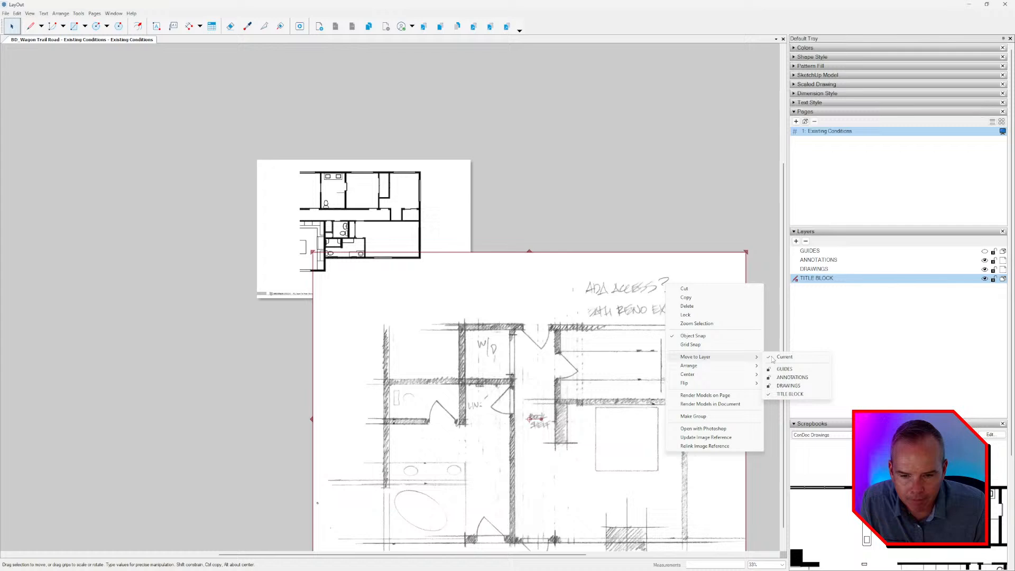
{"action": "left_click", "coordinate": [790, 385]}
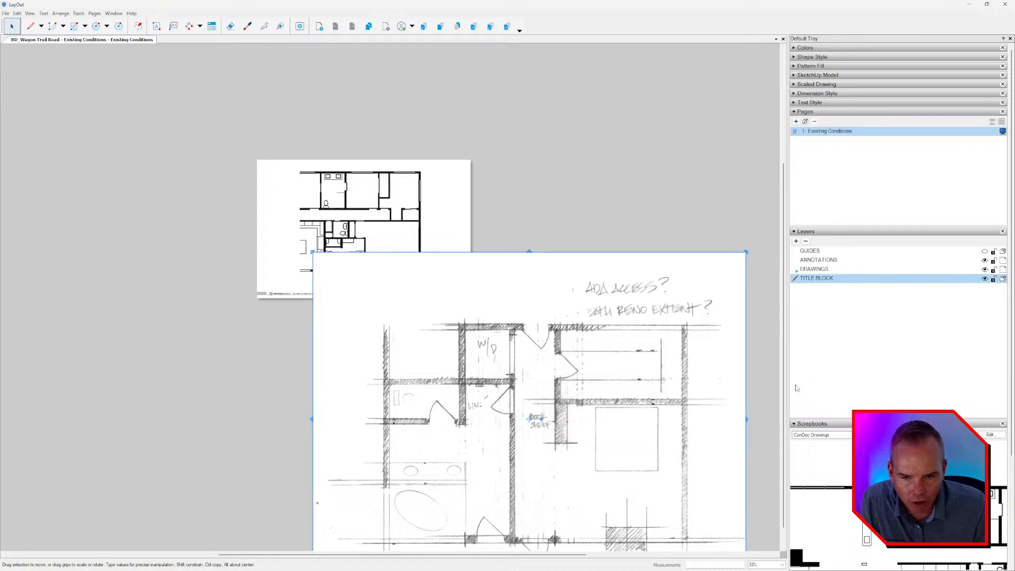
{"action": "left_click", "coordinate": [993, 279]}
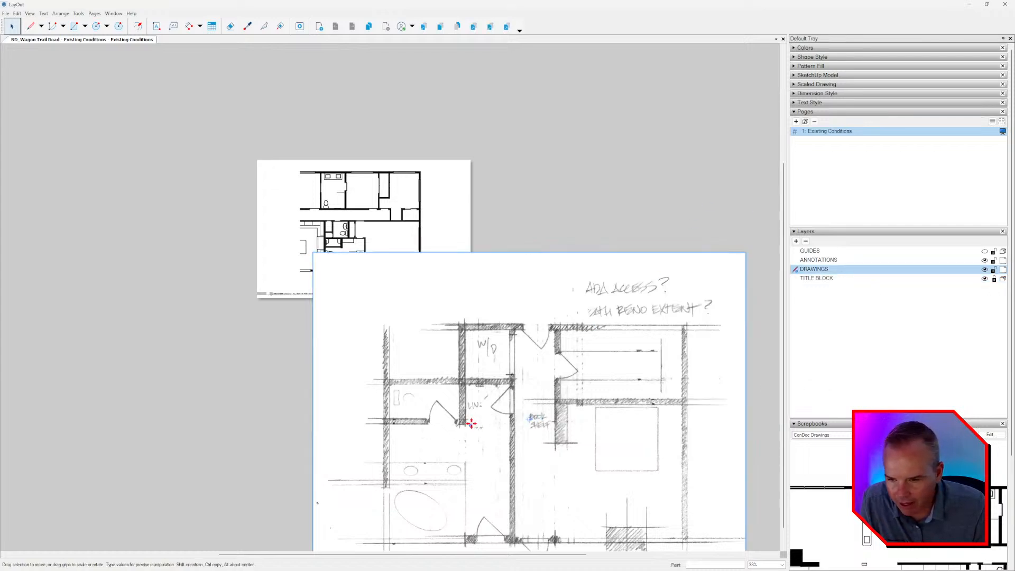
Move the concept sketch clear of the plan page into the empty space to its right.
{"action": "mouse_move", "coordinate": [476, 419]}
{"action": "left_mouse_down"}
{"action": "mouse_move", "coordinate": [550, 204]}
{"action": "mouse_move", "coordinate": [558, 210]}
{"action": "left_mouse_up"}
{"action": "middle_click_drag", "start_coordinate": [567, 246], "coordinate": [429, 294]}
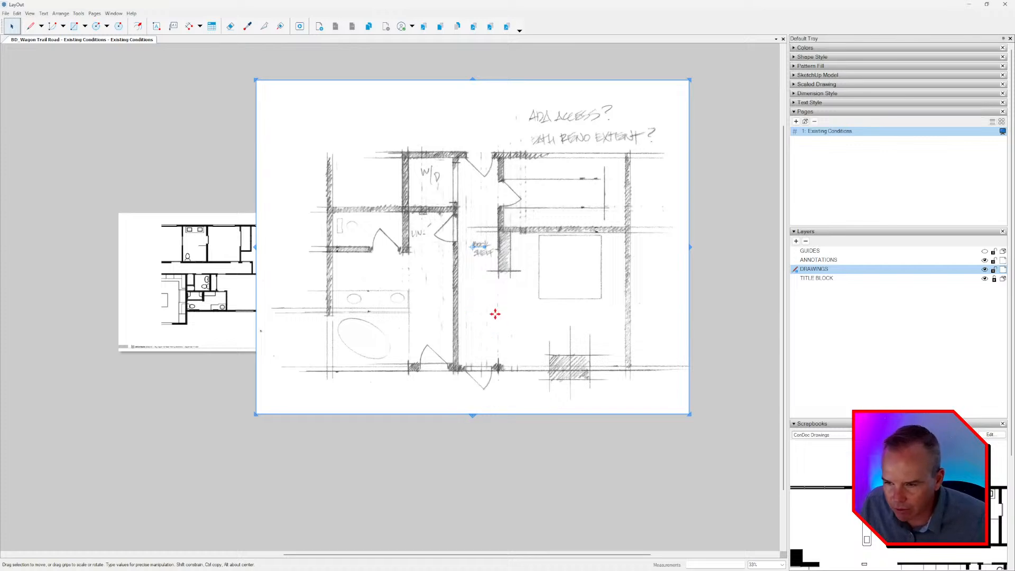
{"action": "left_click_drag", "start_coordinate": [442, 329], "coordinate": [591, 343]}
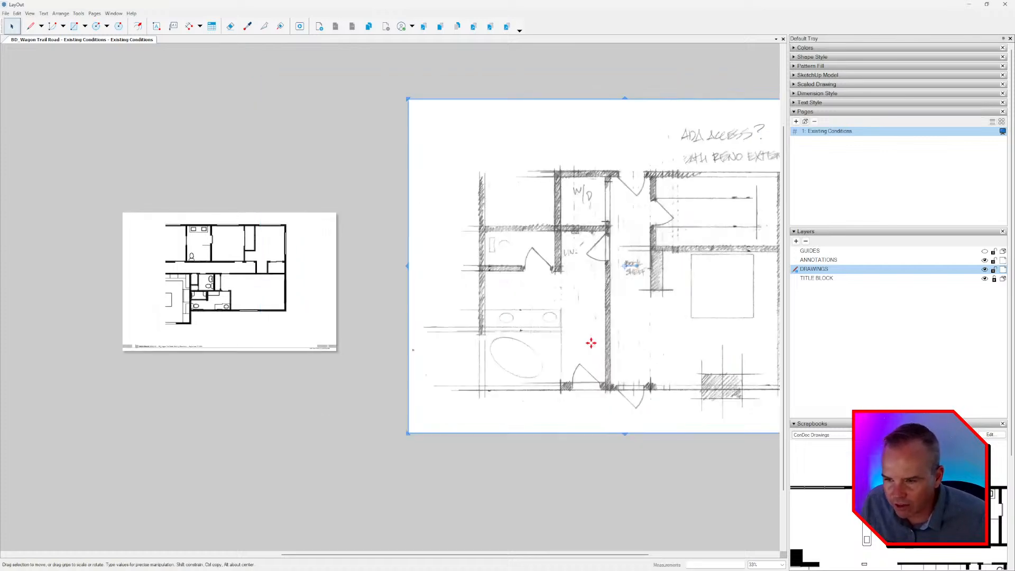
{"action": "scroll", "coordinate": [590, 342], "scroll_direction": "right", "scroll_amount": 3}
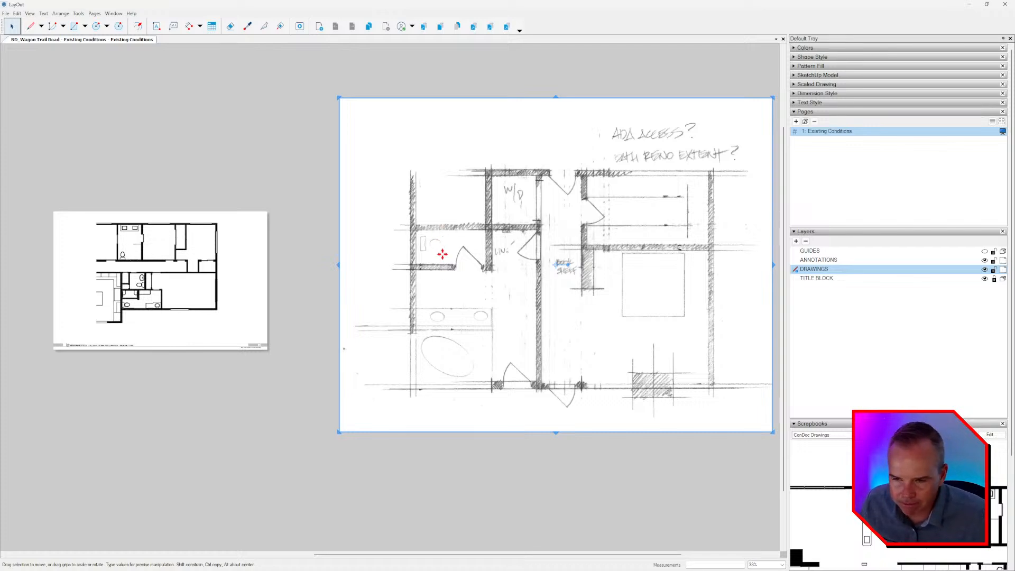
{"action": "scroll", "coordinate": [443, 255], "scroll_direction": "up", "scroll_amount": 2}
{"action": "scroll", "coordinate": [442, 243], "scroll_direction": "down", "scroll_amount": 3}
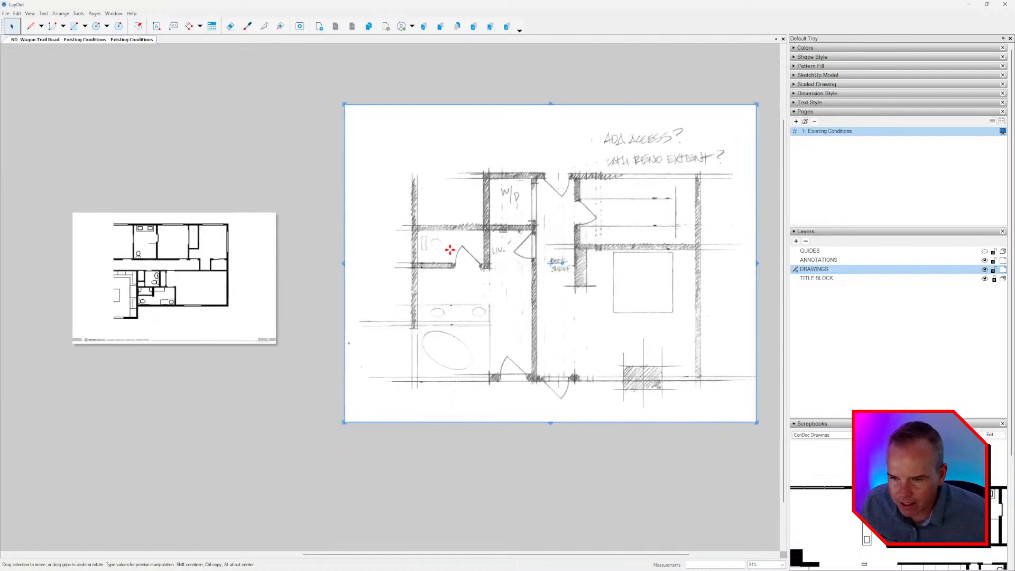
{"action": "right_click", "coordinate": [474, 233]}
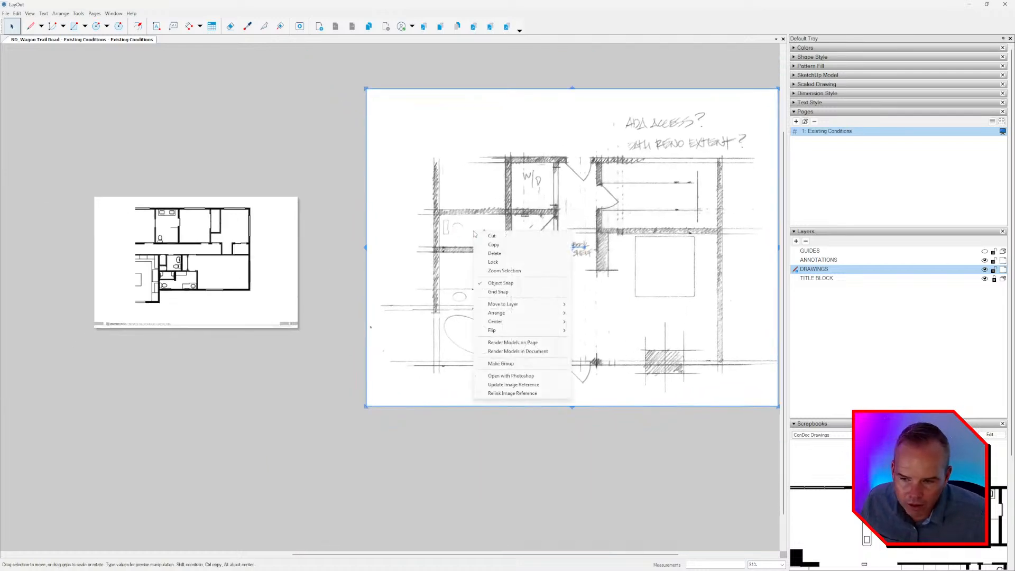
{"action": "left_click", "coordinate": [520, 219]}
Shrink the concept sketch proportionally to about the width of the plan page and place it over the page.
{"action": "middle_click_drag", "start_coordinate": [688, 158], "coordinate": [636, 170]}
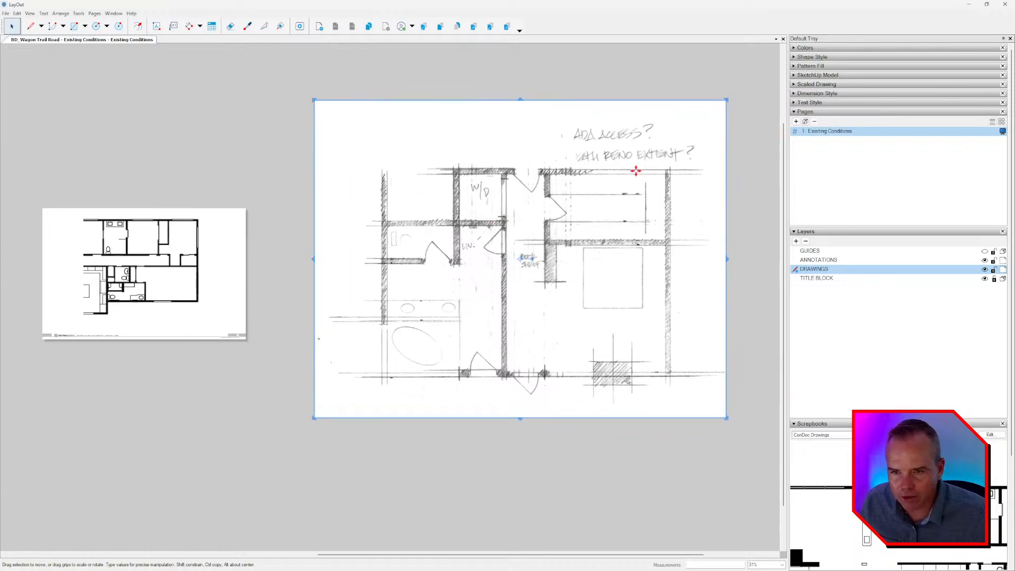
{"action": "mouse_move", "coordinate": [726, 101]}
{"action": "left_mouse_down", "text": "shift"}
{"action": "mouse_move", "coordinate": [647, 183]}
{"action": "mouse_move", "coordinate": [508, 270]}
{"action": "left_mouse_up", "text": "shift"}
{"action": "middle_click_drag", "start_coordinate": [499, 277], "coordinate": [646, 246]}
{"action": "left_click_drag", "start_coordinate": [570, 311], "coordinate": [315, 253]}
{"action": "key", "text": "Escape"}
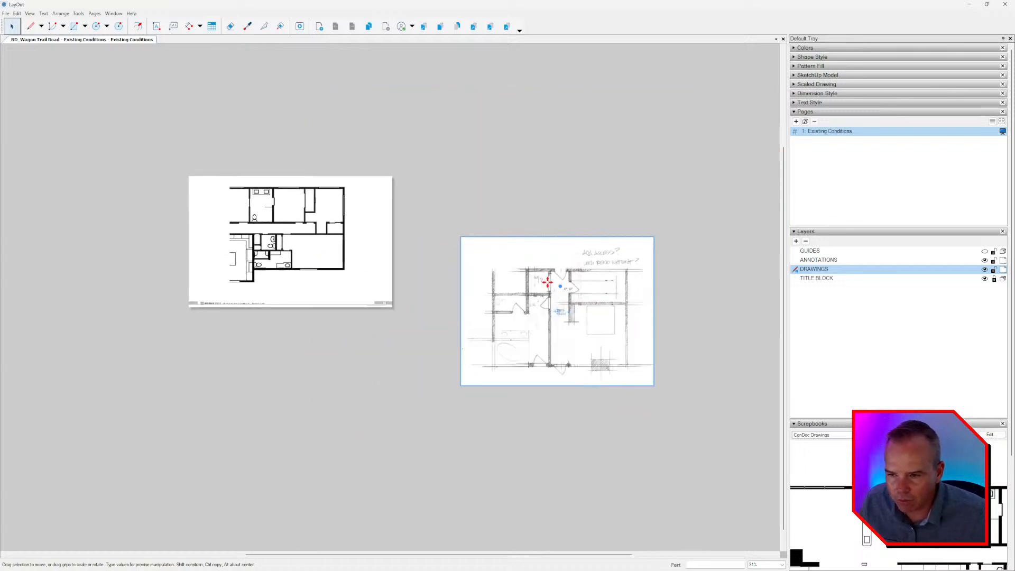
{"action": "mouse_move", "coordinate": [560, 289]}
{"action": "left_mouse_down"}
{"action": "mouse_move", "coordinate": [293, 227]}
{"action": "mouse_move", "coordinate": [426, 217]}
{"action": "mouse_move", "coordinate": [288, 214]}
{"action": "mouse_move", "coordinate": [296, 211]}
{"action": "left_mouse_up"}
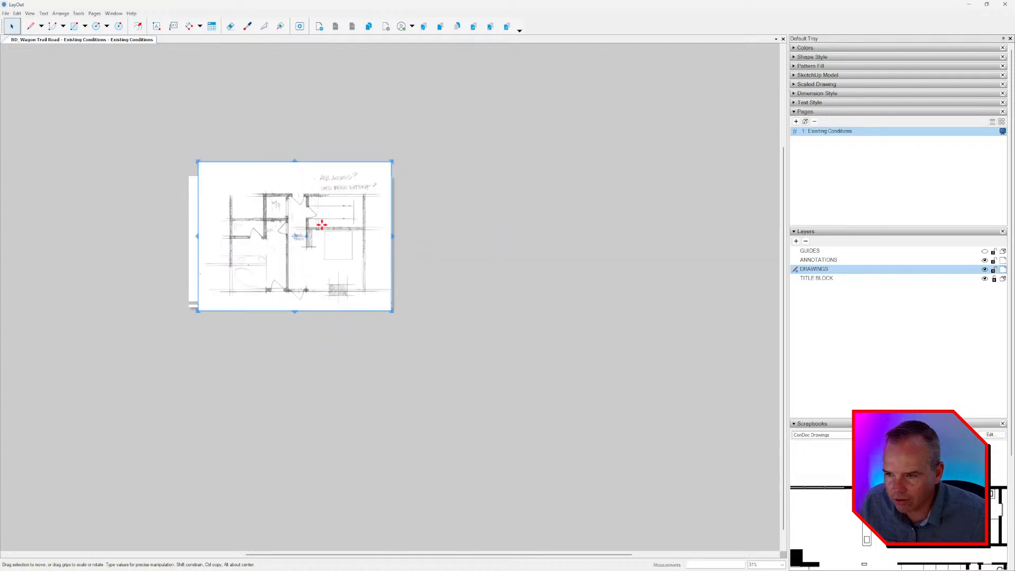
Group the sketch image, make the group a scaled drawing at 1/4" = 1'-0", and enter it for editing.
{"action": "scroll", "coordinate": [466, 264], "scroll_direction": "up", "scroll_amount": 3}
{"action": "scroll", "coordinate": [466, 264], "scroll_direction": "up", "scroll_amount": 2}
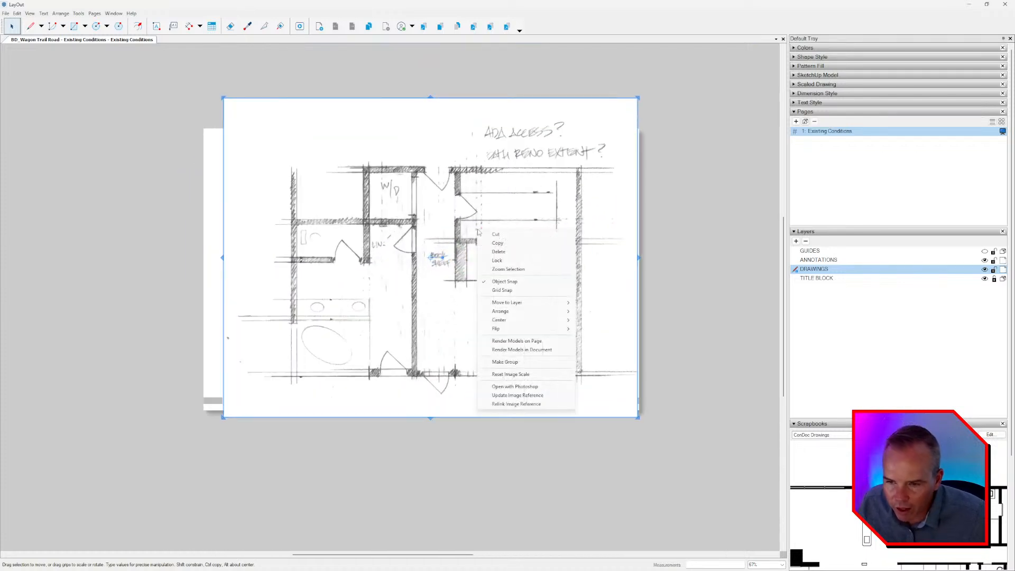
{"action": "right_click", "coordinate": [476, 228]}
{"action": "mouse_move", "coordinate": [540, 330]}
{"action": "left_click", "coordinate": [521, 362]}
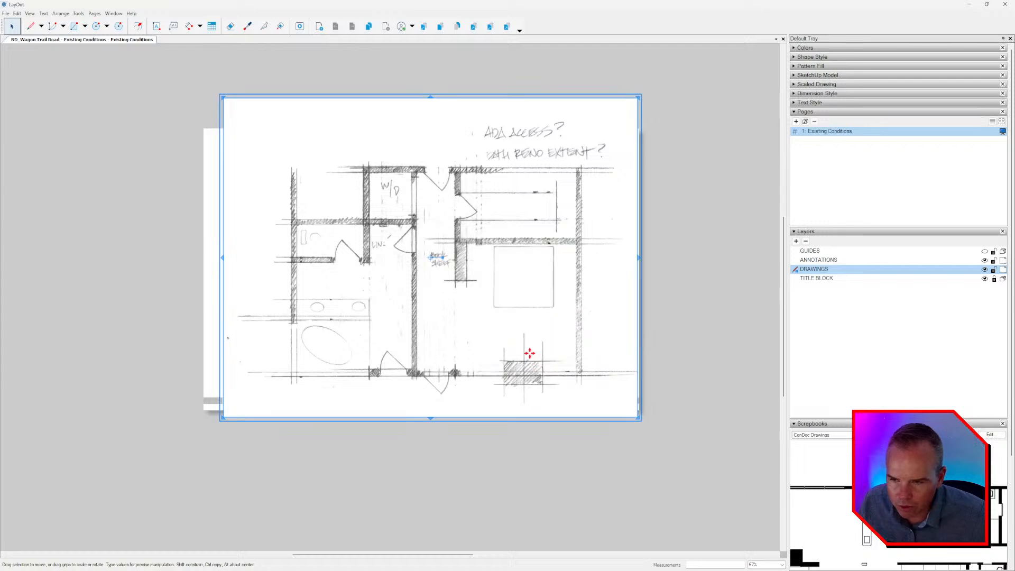
{"action": "right_click", "coordinate": [510, 245]}
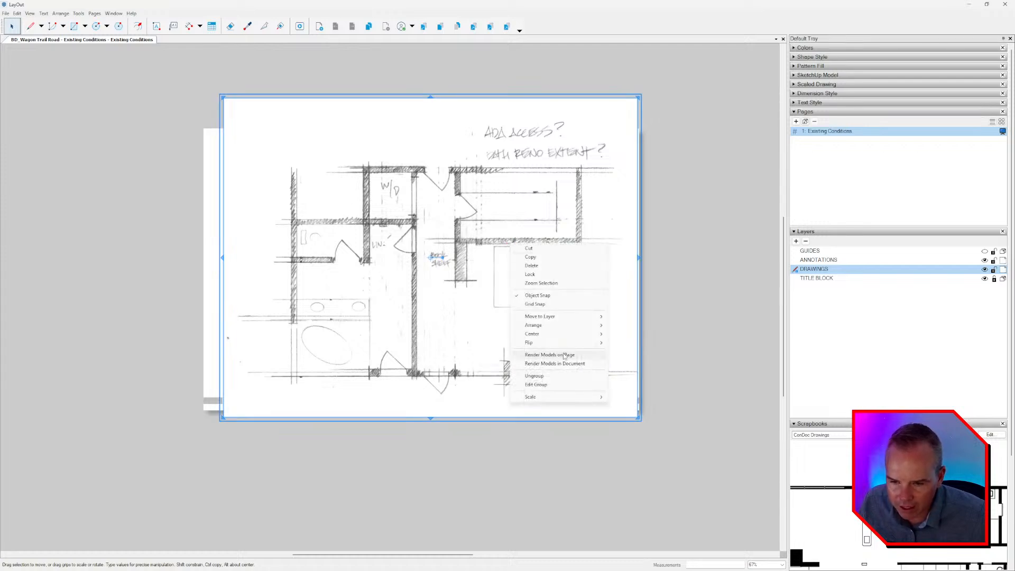
{"action": "mouse_move", "coordinate": [565, 396]}
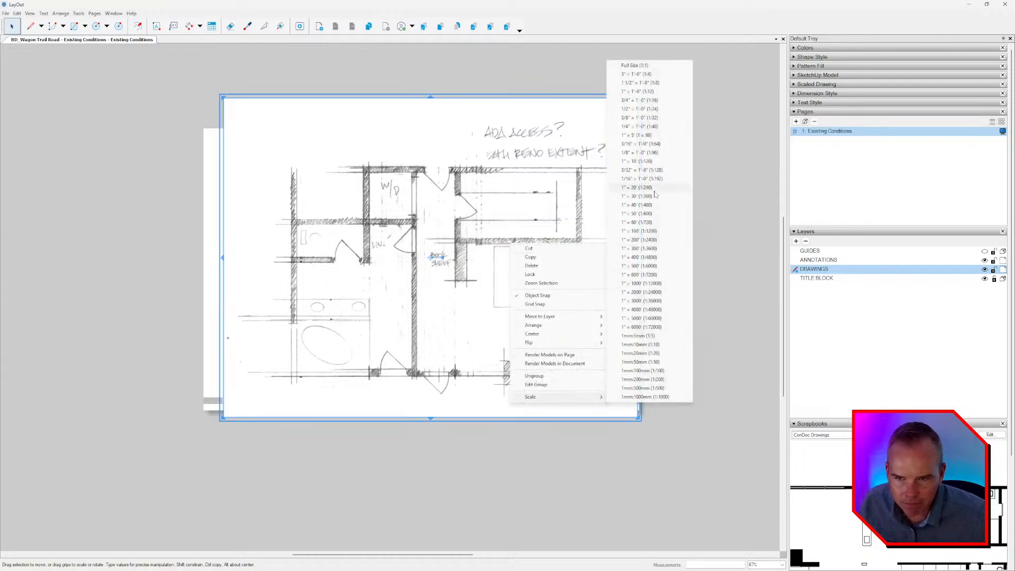
{"action": "left_click", "coordinate": [647, 129]}
{"action": "scroll", "coordinate": [383, 253], "scroll_direction": "up", "scroll_amount": 1}
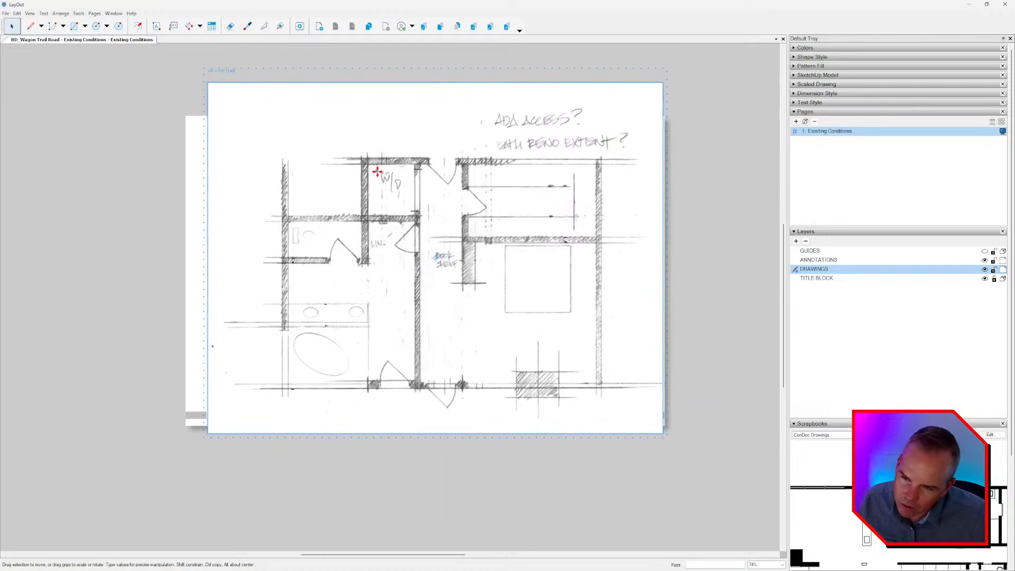
Start a line on the upper face of the wall below the toilet room in the sketch.
{"action": "key", "text": "Escape"}
{"action": "scroll", "coordinate": [311, 255], "scroll_direction": "up", "scroll_amount": 3}
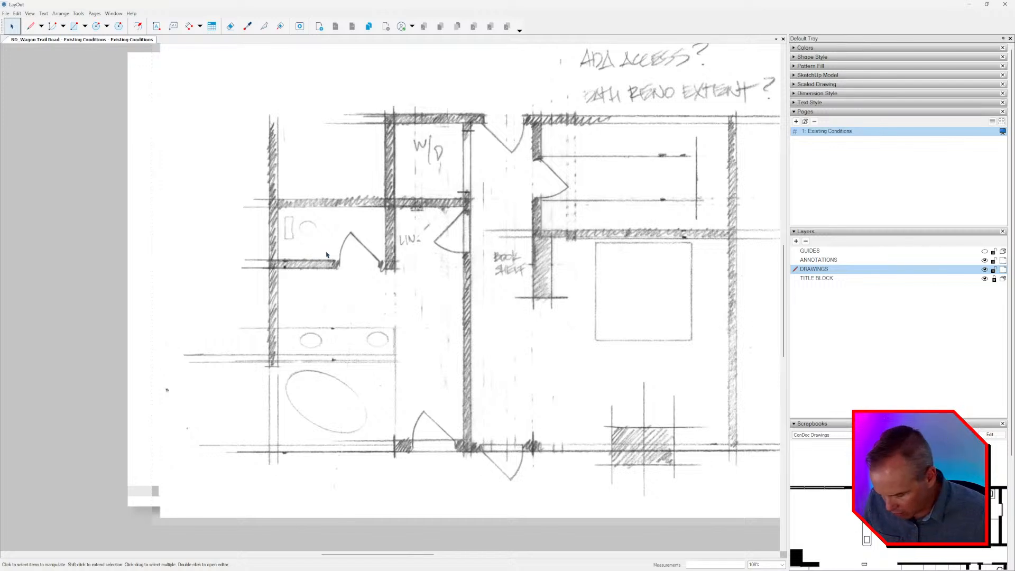
{"action": "key", "text": "l"}
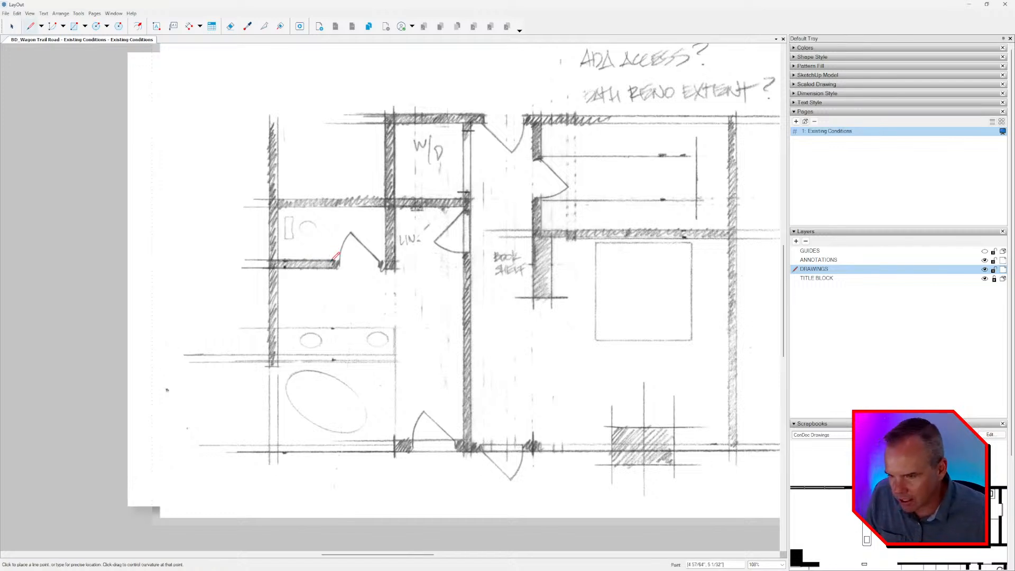
{"action": "scroll", "coordinate": [334, 261], "scroll_direction": "up", "scroll_amount": 3}
{"action": "left_click", "coordinate": [339, 256]}
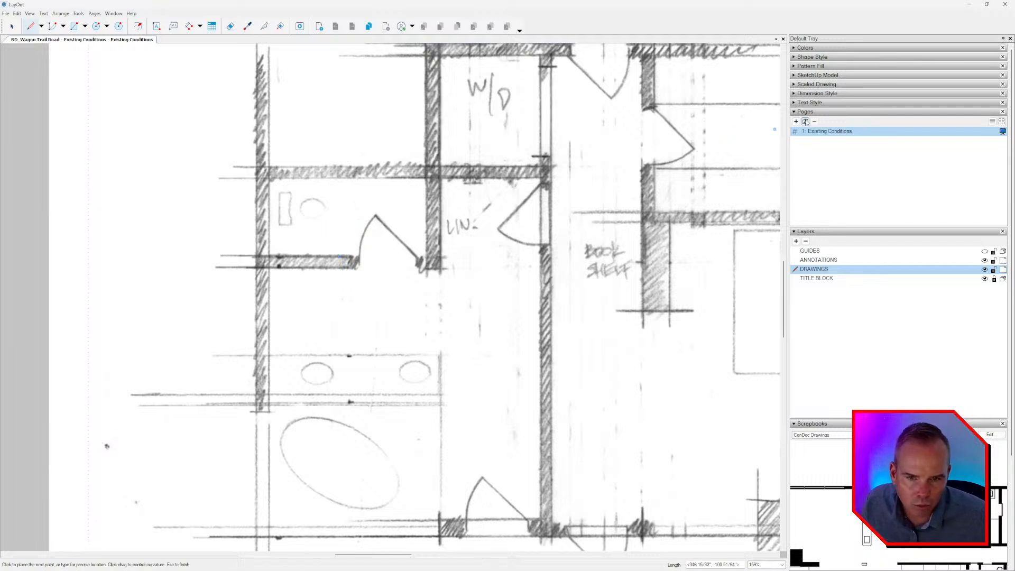
Sample the red 3 pt stroke from the ConDoc Annotations Palette scrapbook and finish the line straight up at a length of 3'.
{"action": "left_click", "coordinate": [813, 57]}
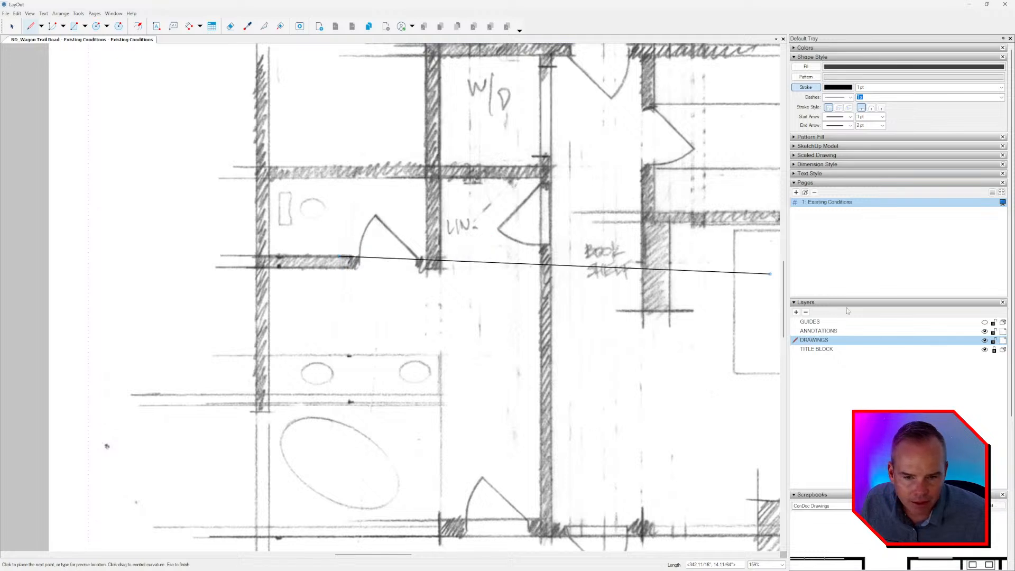
{"action": "left_click", "coordinate": [833, 183]}
{"action": "left_click", "coordinate": [834, 191]}
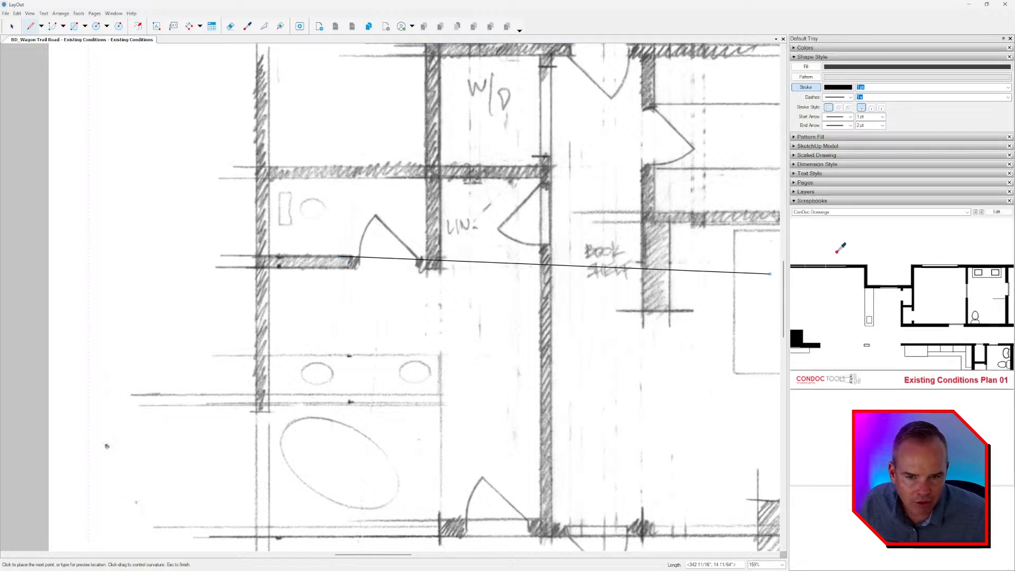
{"action": "left_click", "coordinate": [866, 212]}
{"action": "left_click", "coordinate": [843, 229]}
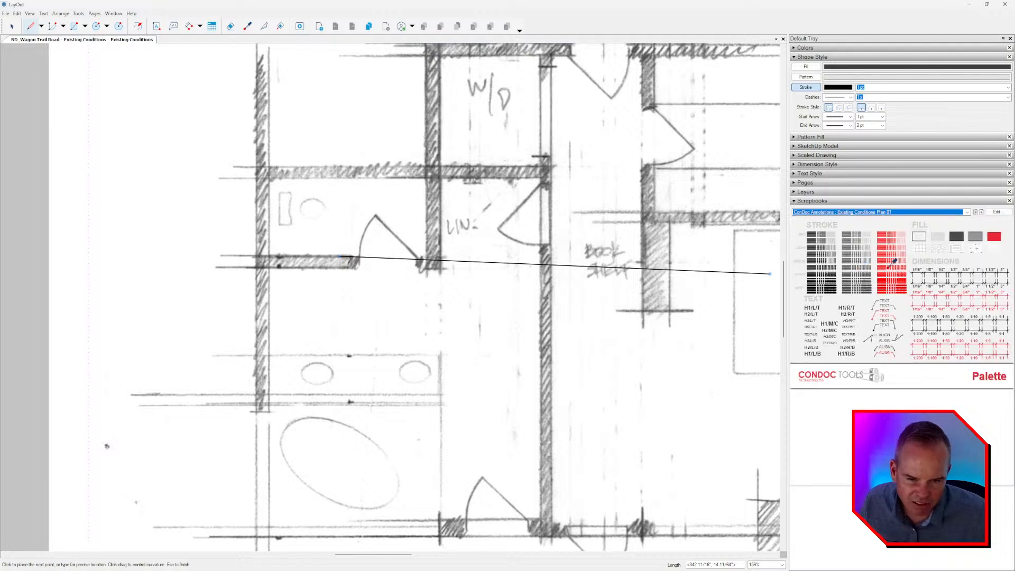
{"action": "left_click", "coordinate": [889, 229]}
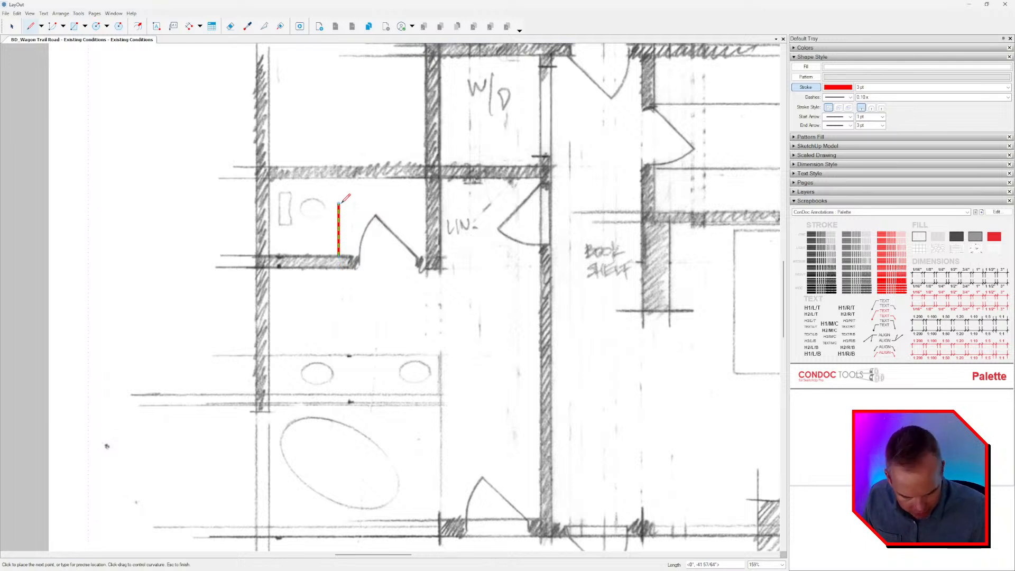
{"action": "type", "text": "3"}
{"action": "key", "text": "space"}
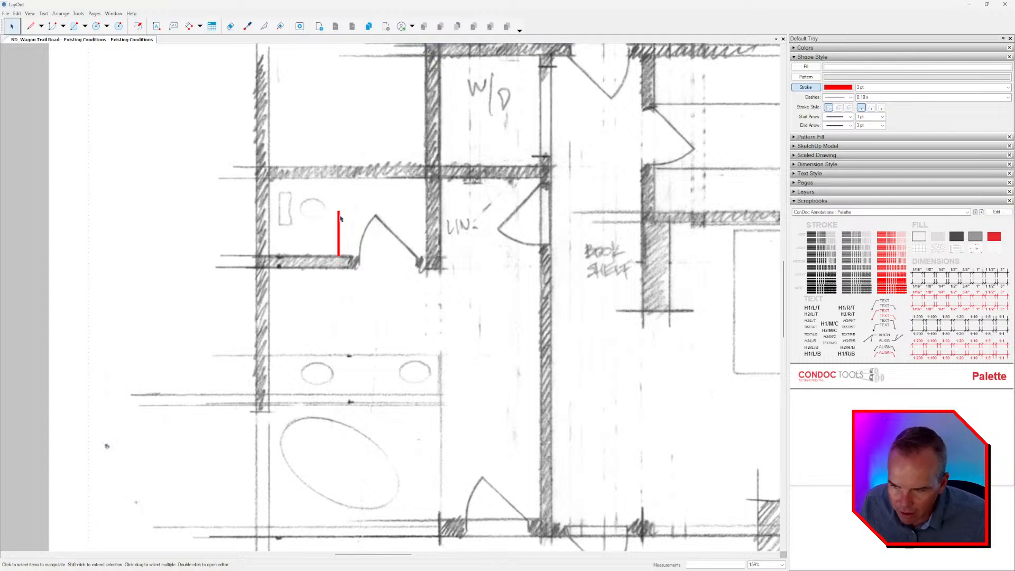
Draw a rectangle about 126" by 61" between the inner wall faces of the sketched toilet room.
{"action": "scroll", "coordinate": [332, 223], "scroll_direction": "down", "scroll_amount": 6}
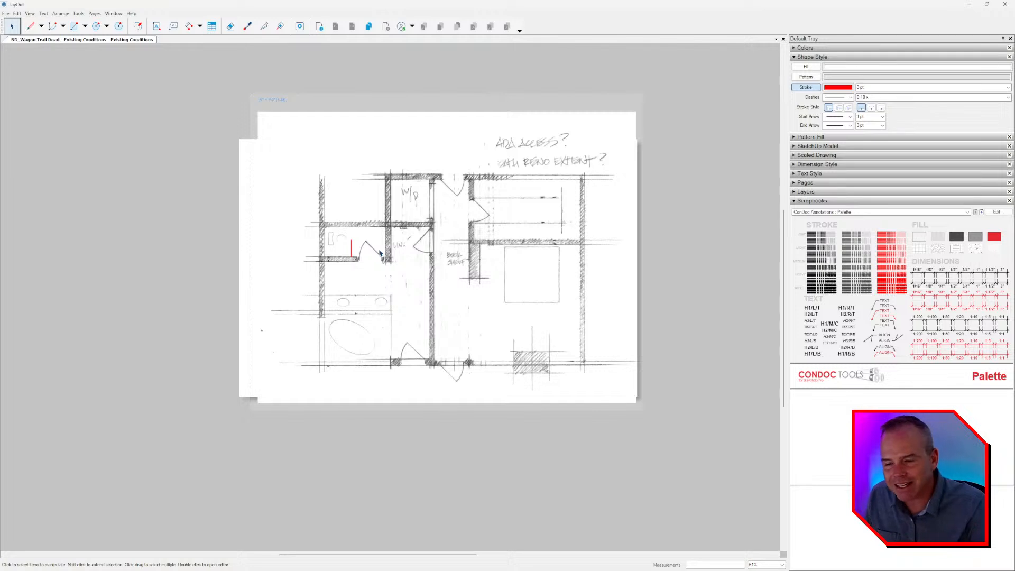
{"action": "scroll", "coordinate": [354, 247], "scroll_direction": "up", "scroll_amount": 3}
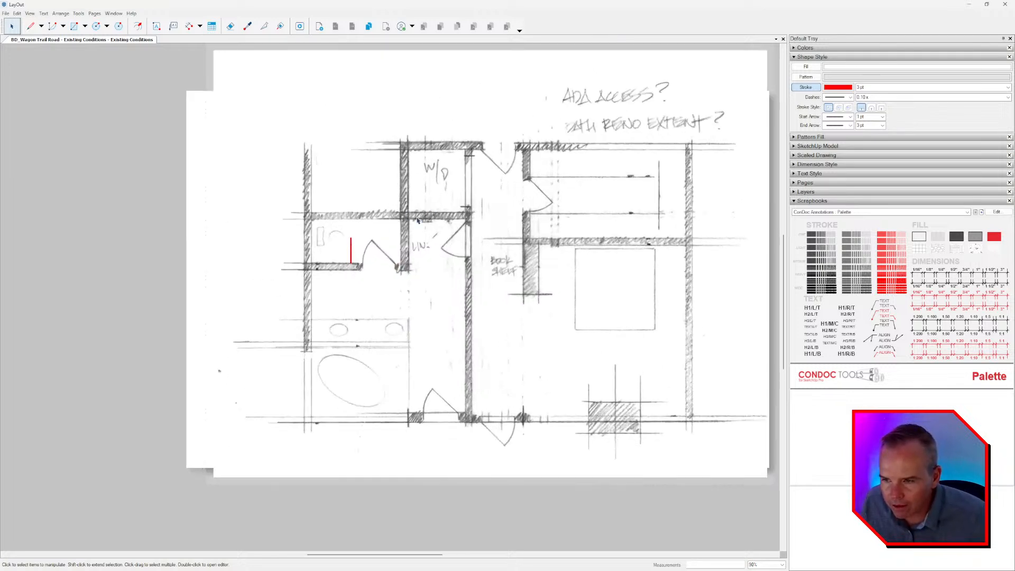
{"action": "scroll", "coordinate": [343, 239], "scroll_direction": "up", "scroll_amount": 2}
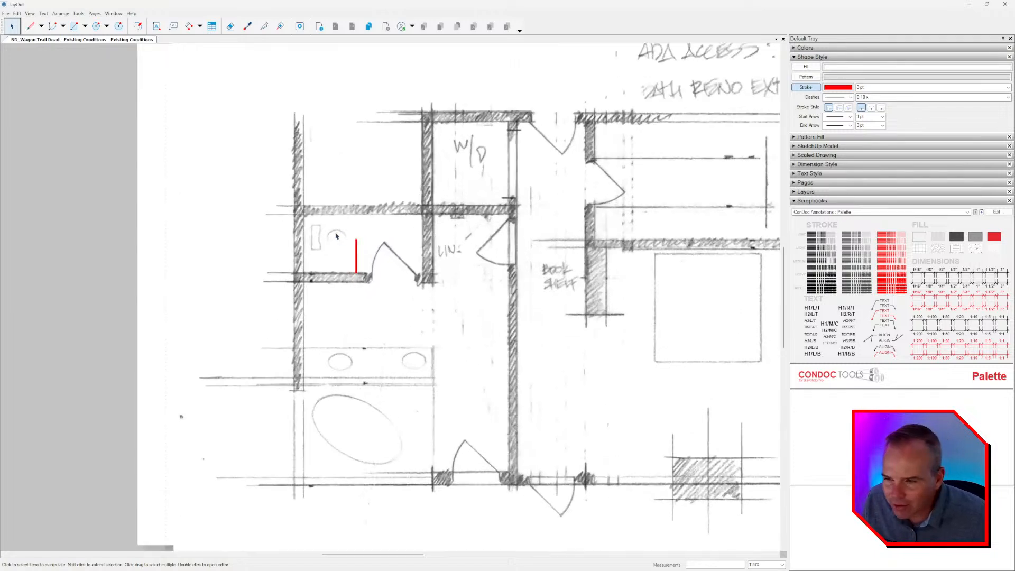
{"action": "key", "text": "r"}
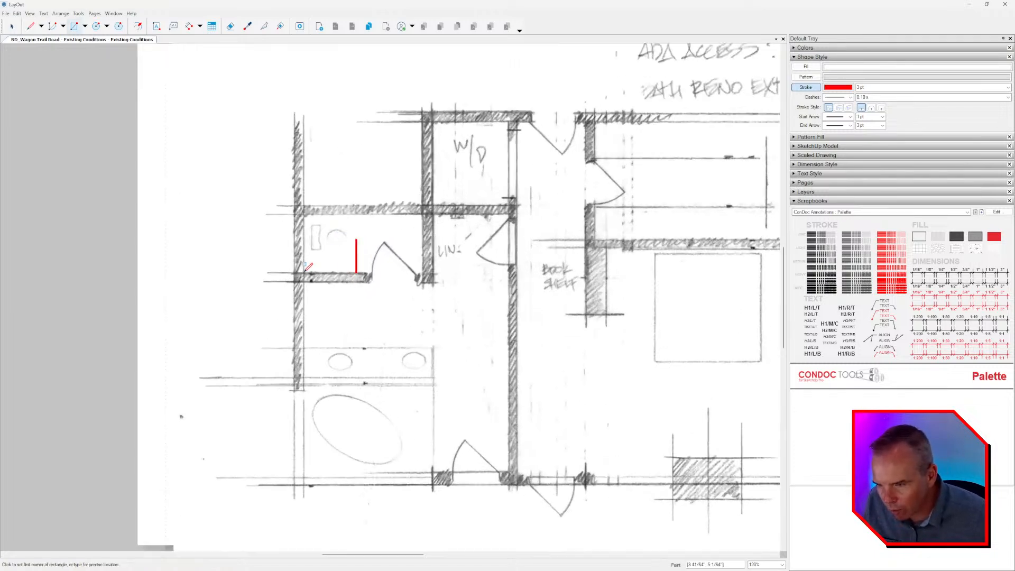
{"action": "left_click", "coordinate": [303, 272]}
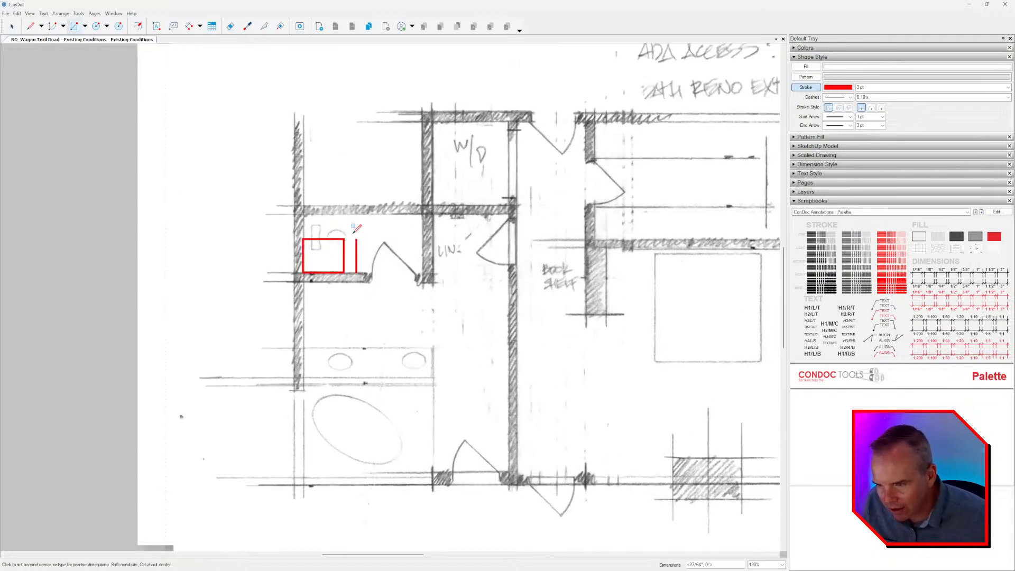
{"action": "left_click", "coordinate": [423, 214]}
{"action": "key", "text": "space"}
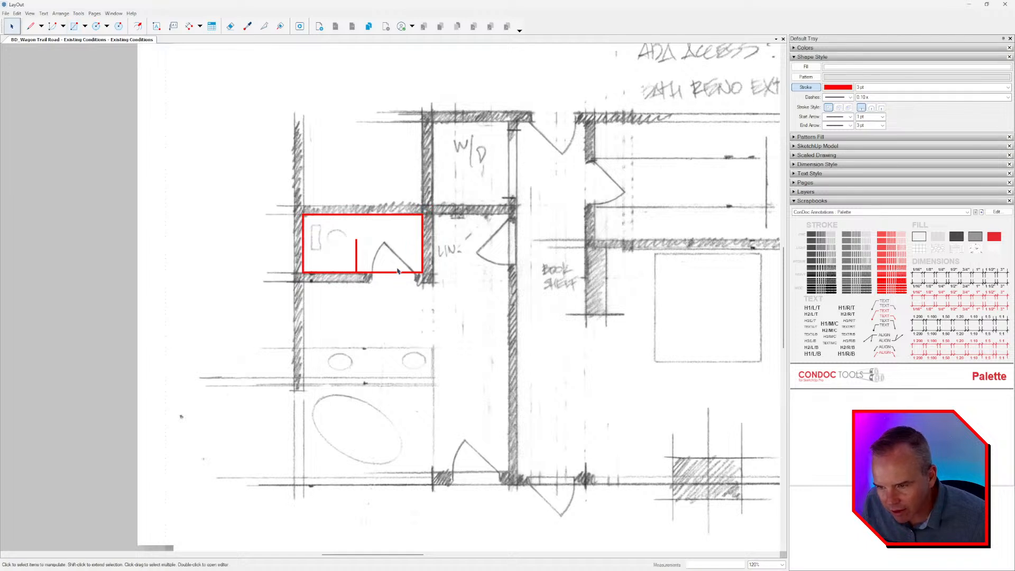
Restyle the toilet room rectangle with the dashed red 1 pt stroke from the ConDoc palette.
{"action": "left_click", "coordinate": [422, 223]}
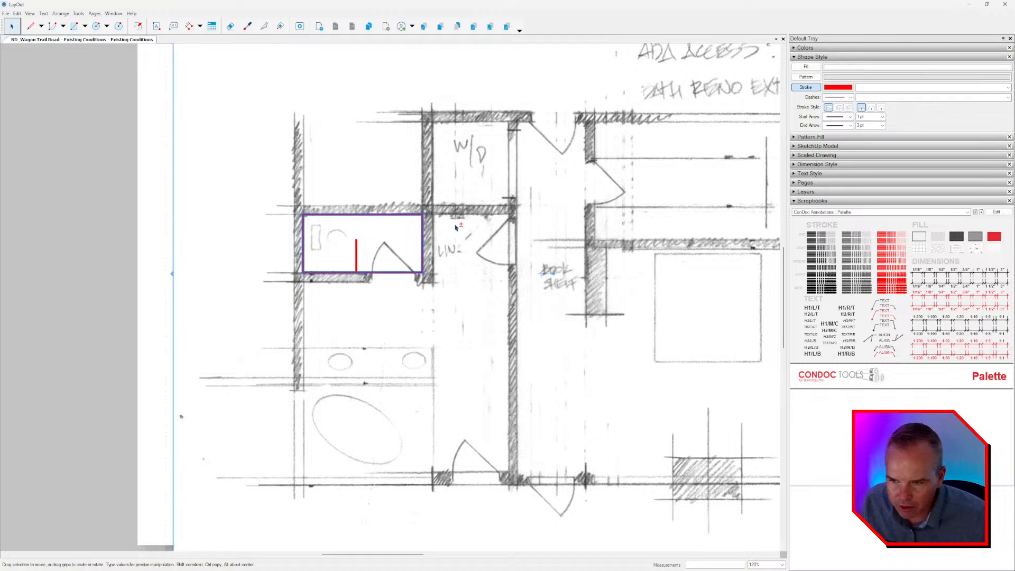
{"action": "scroll", "coordinate": [438, 231], "scroll_direction": "down", "scroll_amount": 2}
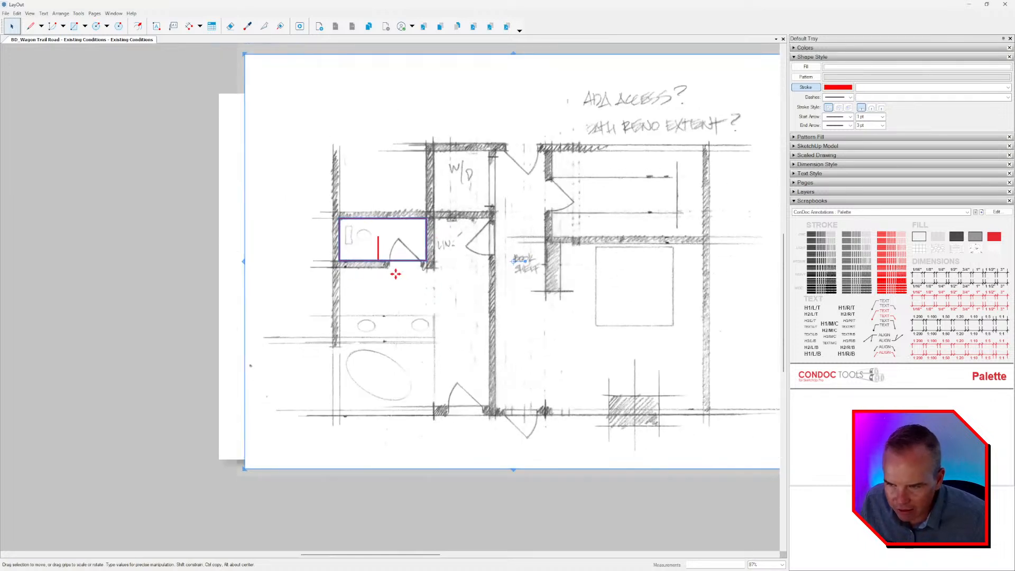
{"action": "key", "text": "space"}
{"action": "left_click", "coordinate": [427, 238]}
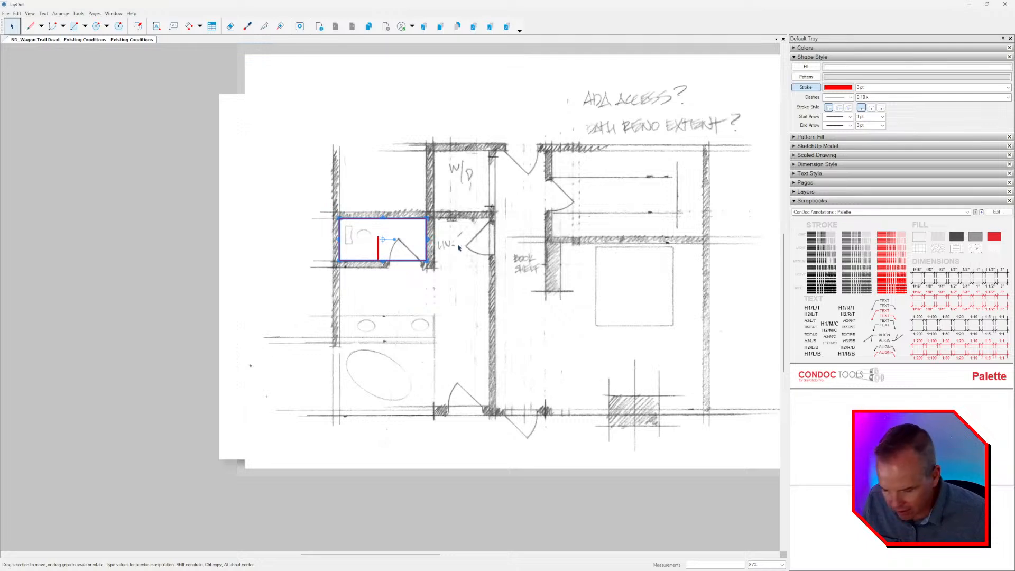
{"action": "left_click", "coordinate": [902, 255]}
{"action": "scroll", "coordinate": [559, 251], "scroll_direction": "up", "scroll_amount": 1}
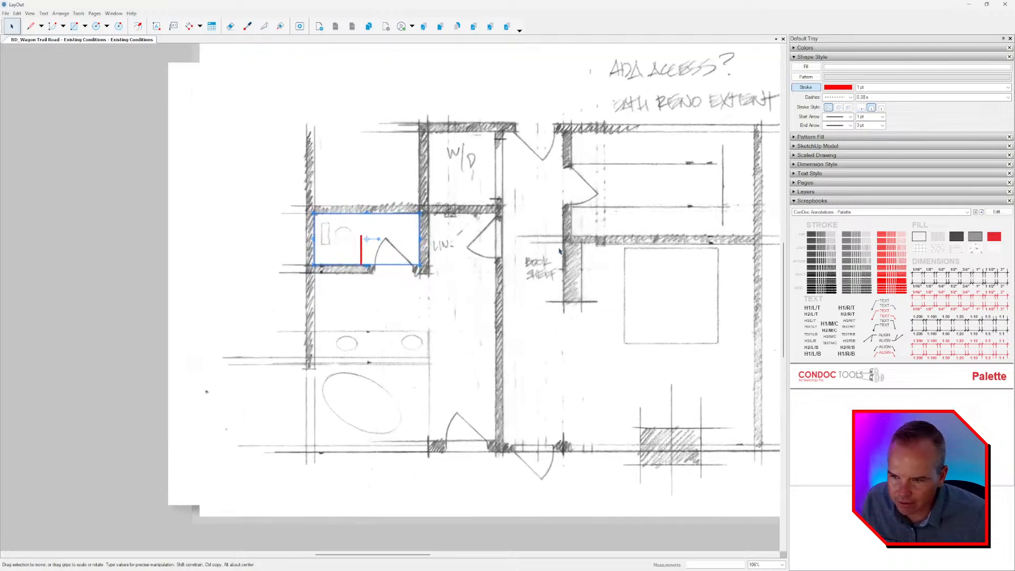
{"action": "left_click", "coordinate": [904, 264]}
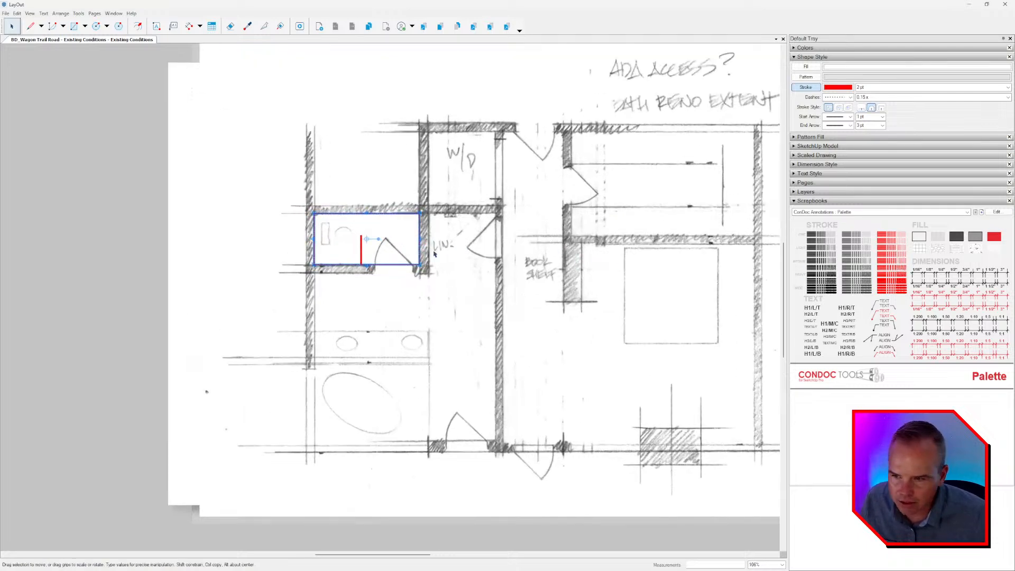
{"action": "scroll", "coordinate": [431, 249], "scroll_direction": "up", "scroll_amount": 2}
{"action": "left_click", "coordinate": [902, 255]}
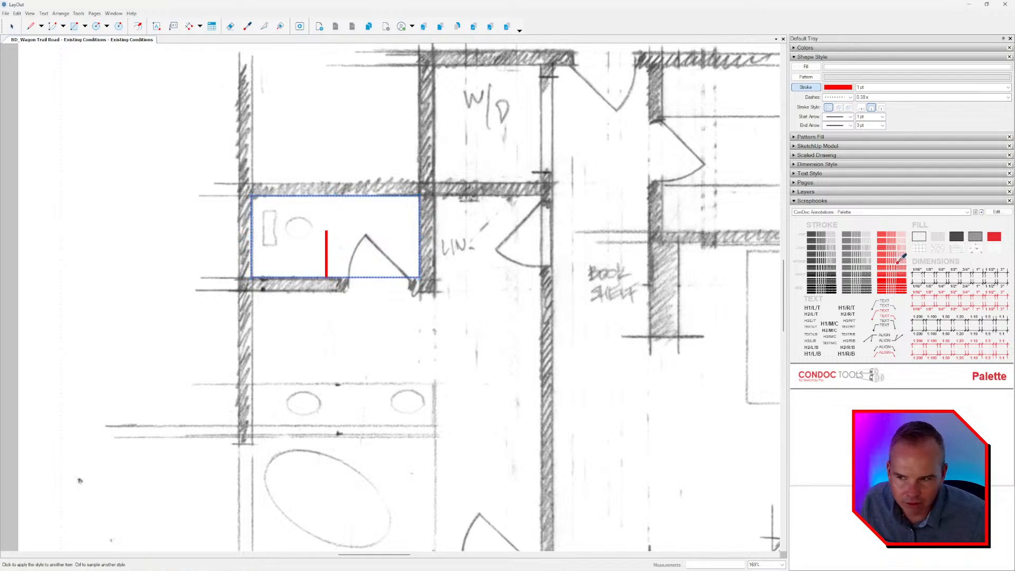
{"action": "middle_click_drag", "start_coordinate": [488, 274], "coordinate": [543, 257]}
{"action": "left_click", "coordinate": [526, 257]}
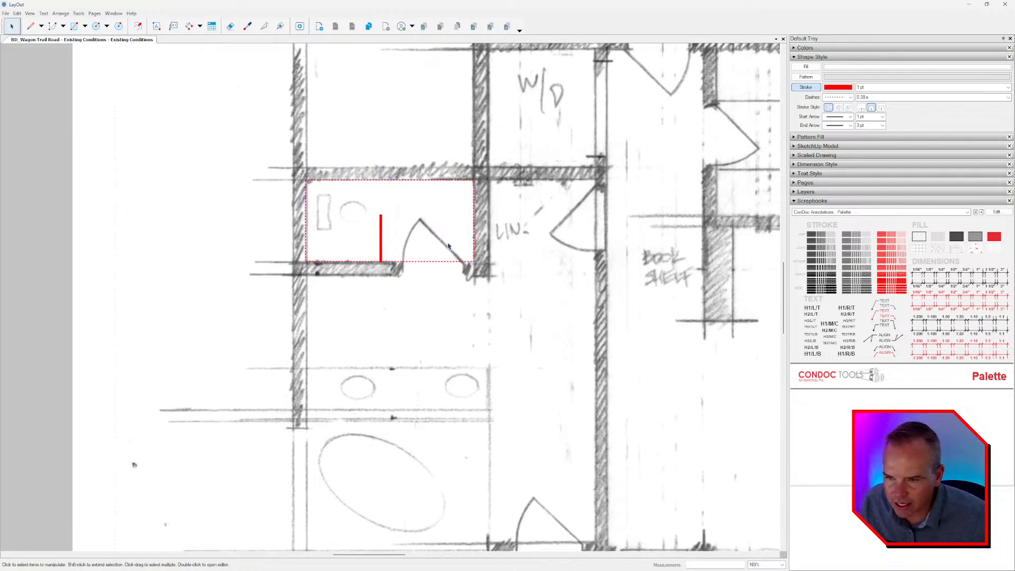
Scale the sketch image and the dashed rectangle down together proportionally until the rectangle's height matches the 3' red line.
{"action": "scroll", "coordinate": [449, 245], "scroll_direction": "down", "scroll_amount": 1}
{"action": "scroll", "coordinate": [449, 230], "scroll_direction": "down", "scroll_amount": 1}
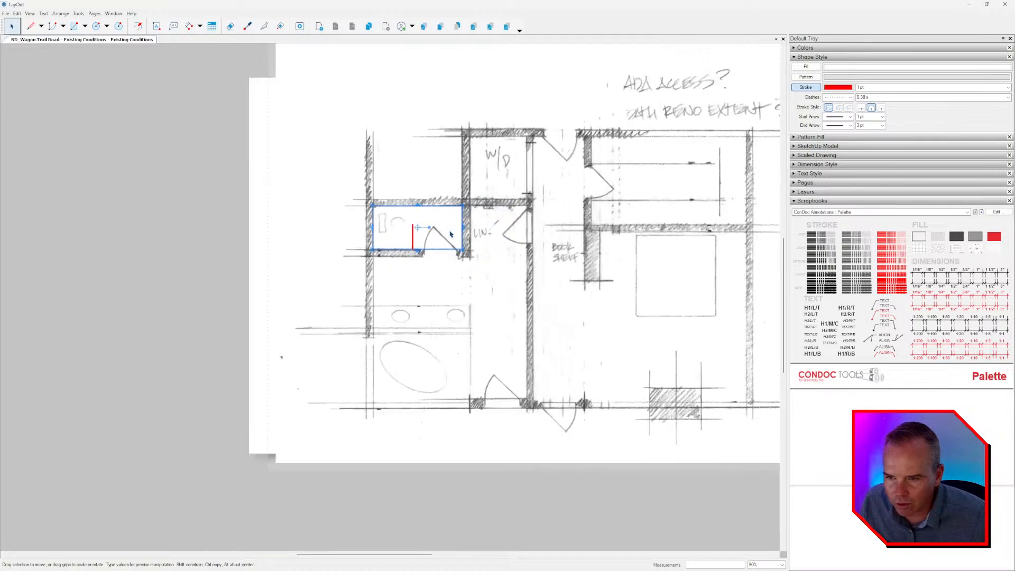
{"action": "left_click", "coordinate": [482, 146]}
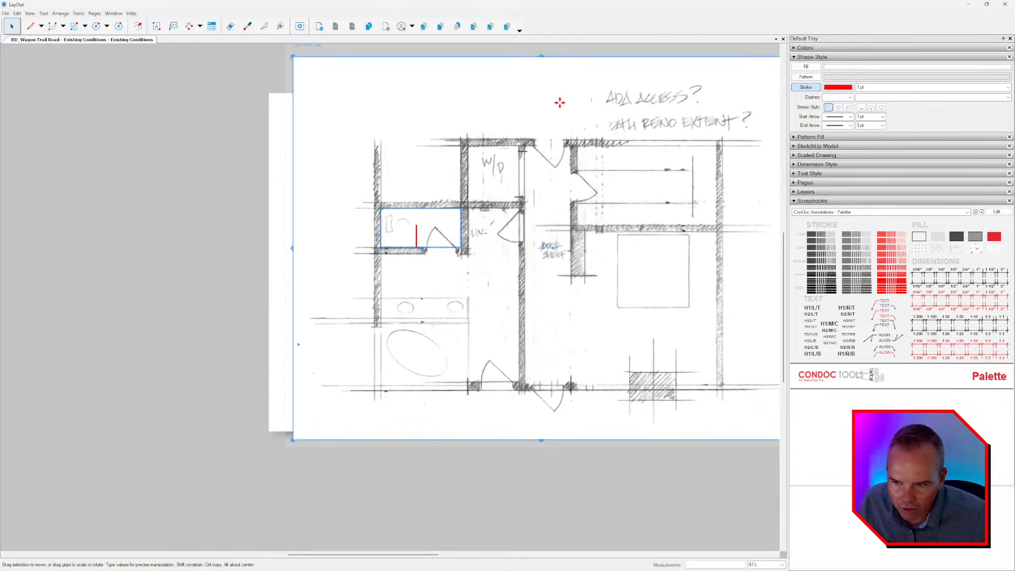
{"action": "scroll", "coordinate": [481, 230], "scroll_direction": "up", "scroll_amount": 1}
{"action": "scroll", "coordinate": [420, 224], "scroll_direction": "up", "scroll_amount": 1}
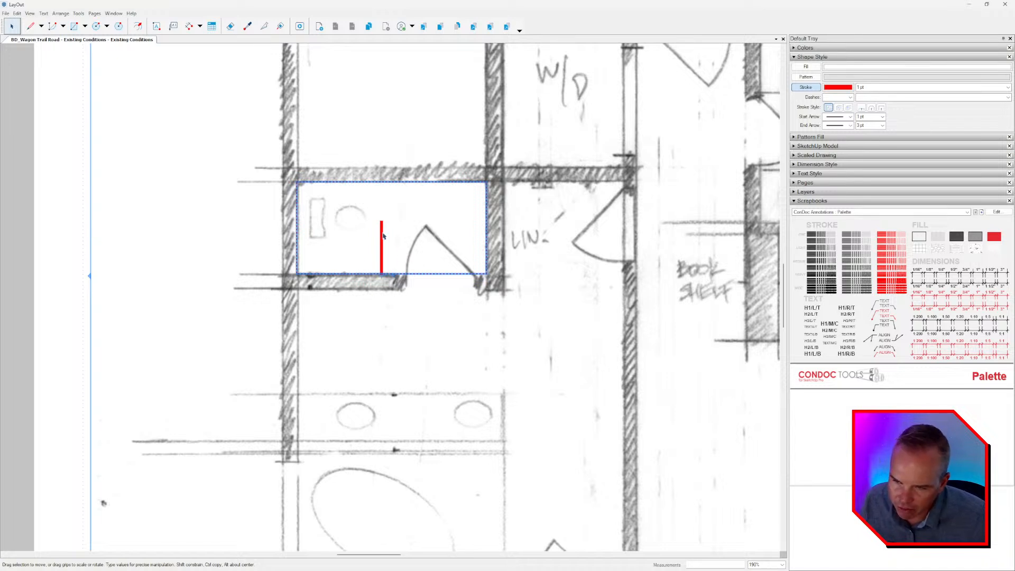
{"action": "scroll", "coordinate": [380, 243], "scroll_direction": "down", "scroll_amount": 5}
{"action": "scroll", "coordinate": [296, 219], "scroll_direction": "up", "scroll_amount": 3}
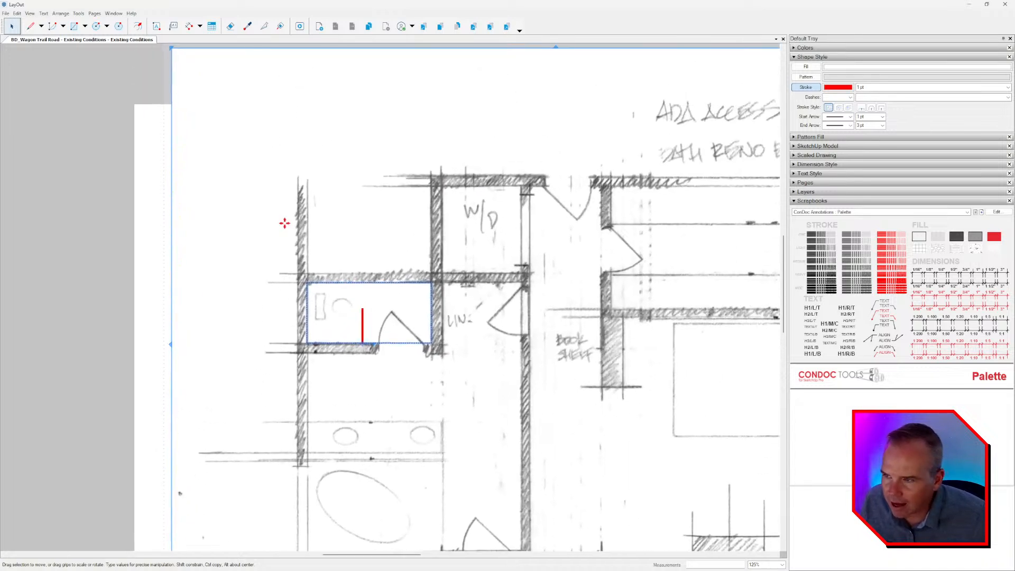
{"action": "scroll", "coordinate": [313, 261], "scroll_direction": "up", "scroll_amount": 1}
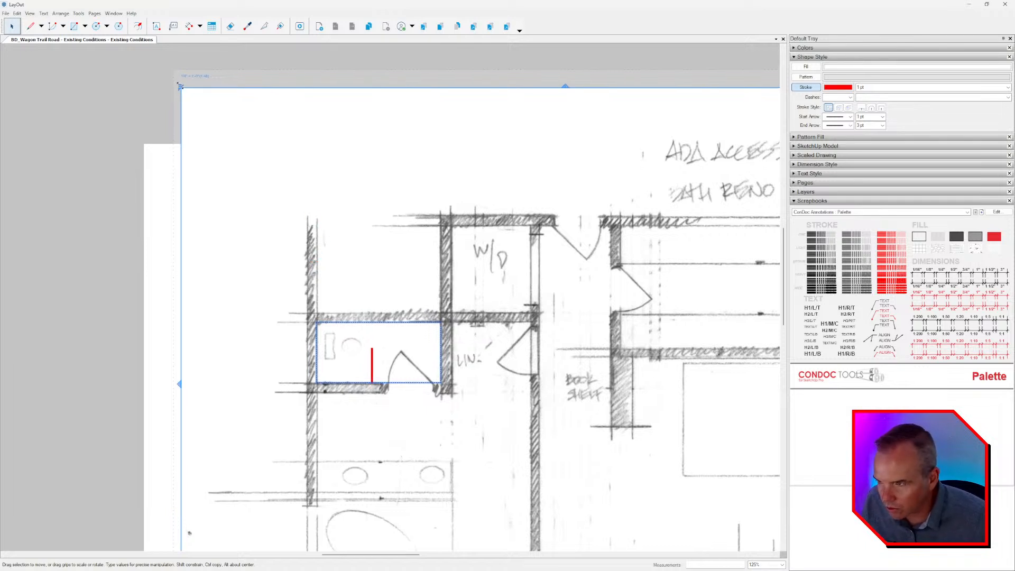
{"action": "left_click_drag", "start_coordinate": [180, 86], "coordinate": [262, 213]}
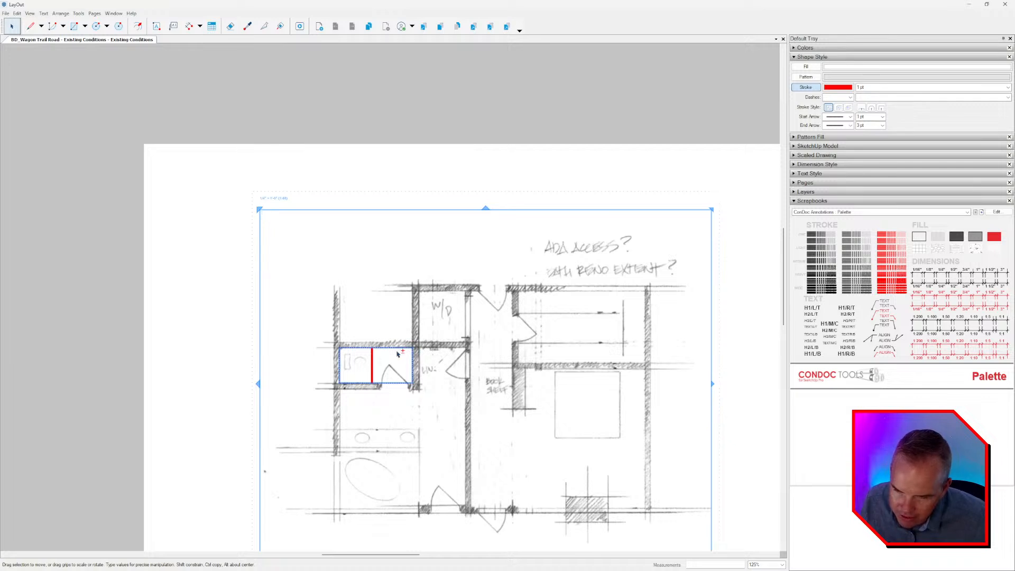
{"action": "scroll", "coordinate": [417, 386], "scroll_direction": "up", "scroll_amount": 3}
{"action": "scroll", "coordinate": [417, 302], "scroll_direction": "up", "scroll_amount": 3}
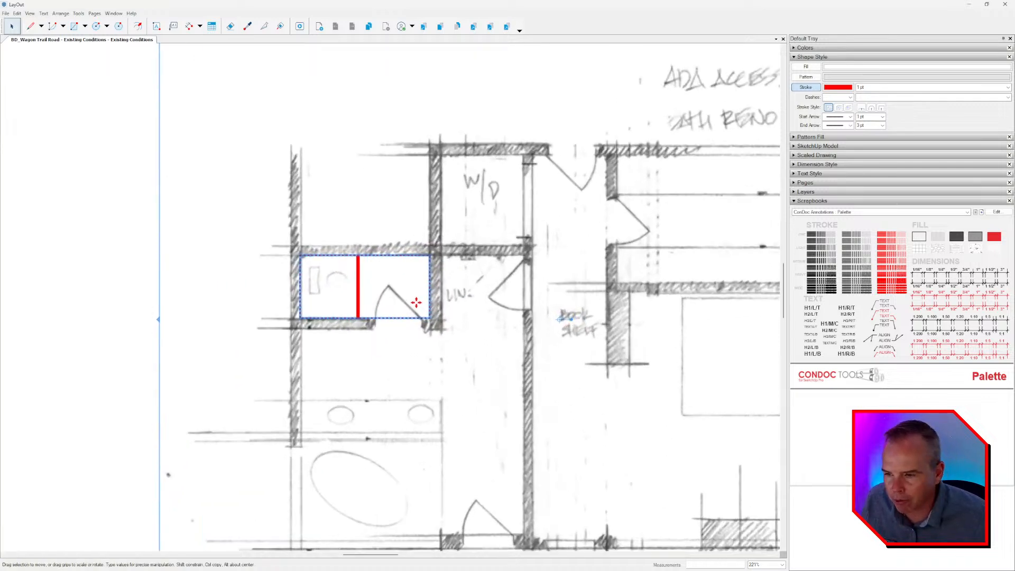
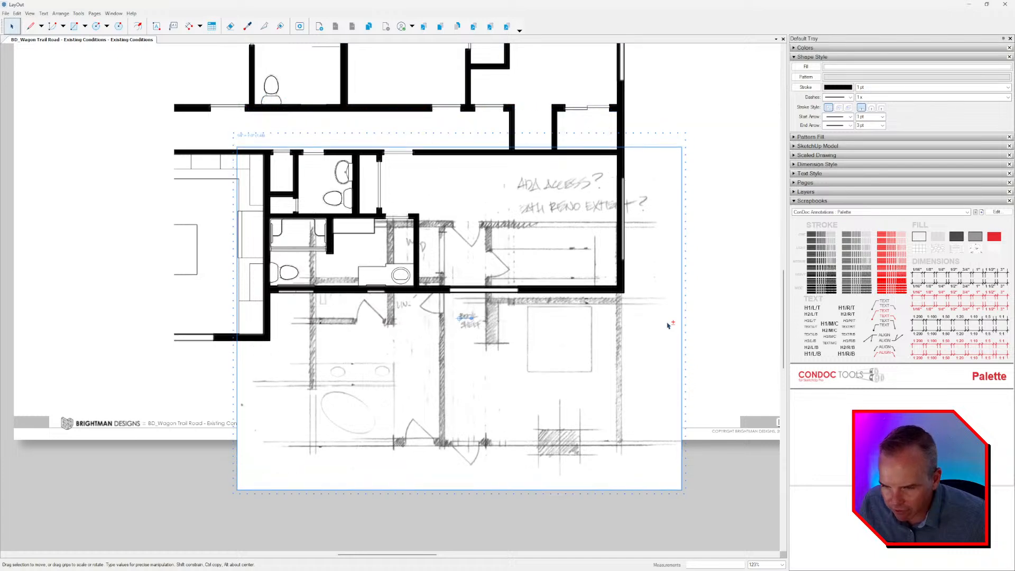
Measure the door opening beside the linen closet and the hallway width in the sketch using the Line tool.
{"action": "scroll", "coordinate": [382, 313], "scroll_direction": "up", "scroll_amount": 2}
{"action": "scroll", "coordinate": [382, 313], "scroll_direction": "up", "scroll_amount": 5}
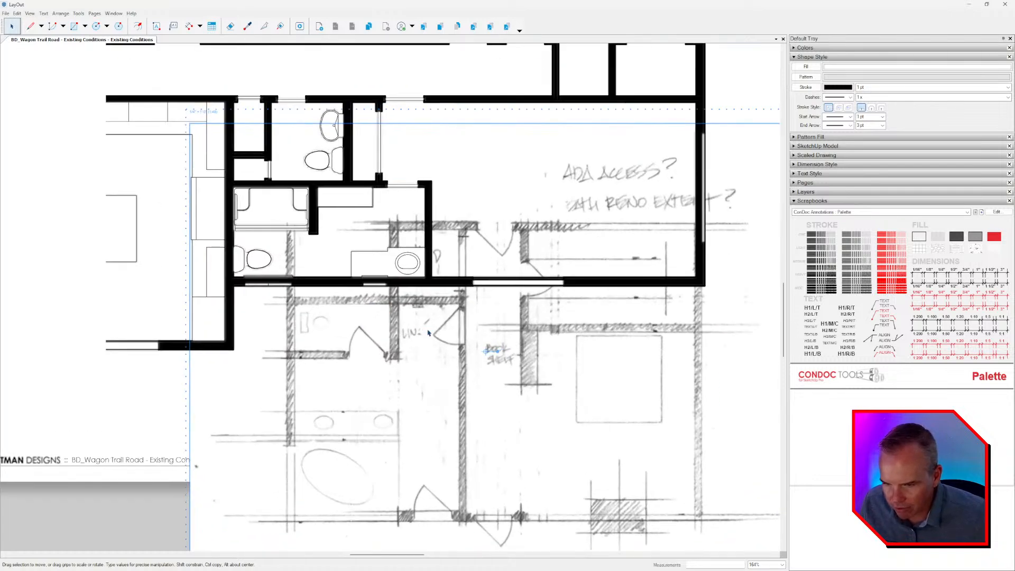
{"action": "key", "text": "l"}
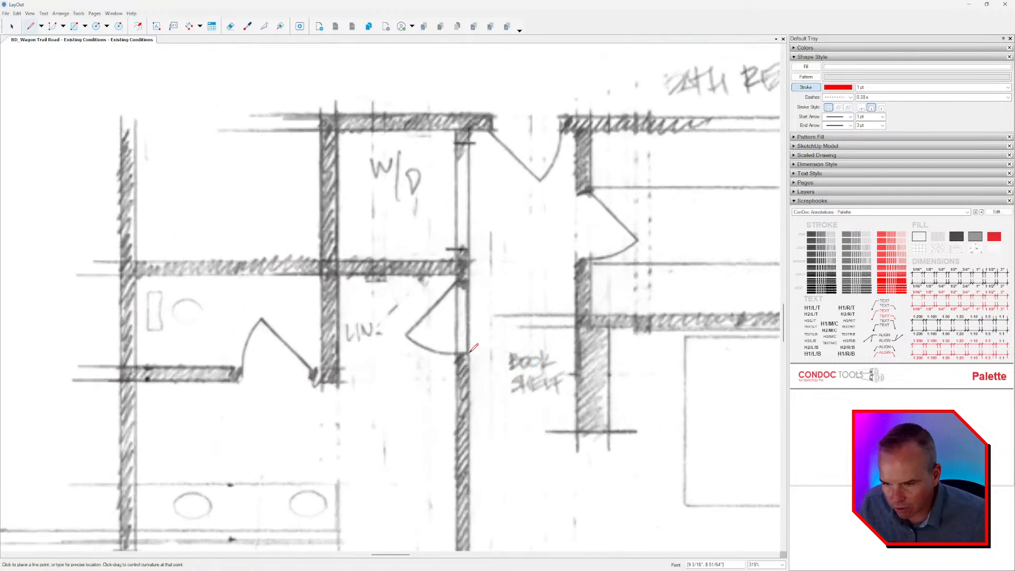
{"action": "left_click", "coordinate": [468, 353]}
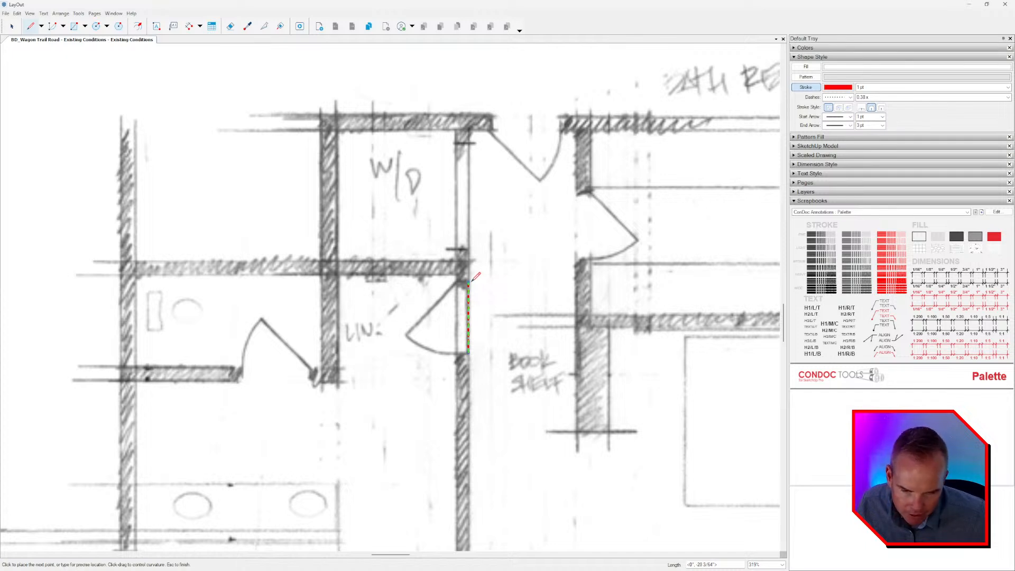
{"action": "left_click", "coordinate": [469, 279]}
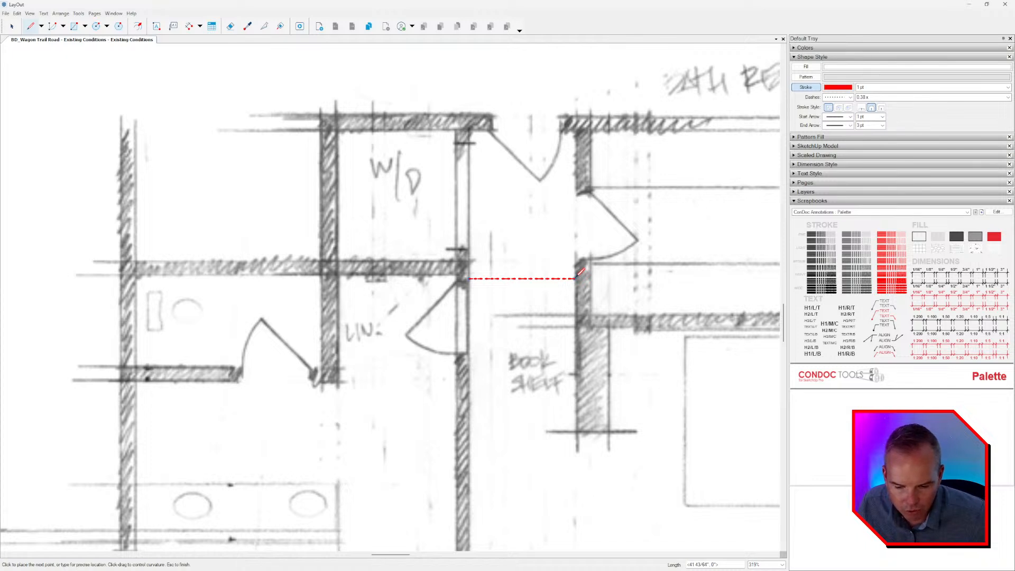
{"action": "key", "text": "Escape"}
{"action": "scroll", "coordinate": [494, 305], "scroll_direction": "down", "scroll_amount": 3}
{"action": "key", "text": "space"}
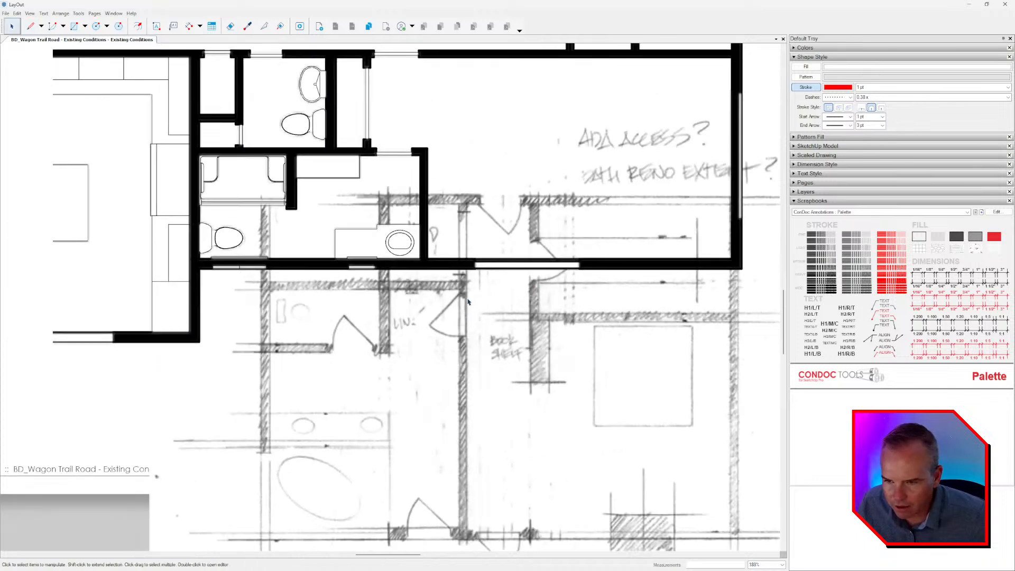
Move the sketch group so its outer wall aligns with the plan's exterior wall and its uppermost wall meets the corridor wall.
{"action": "scroll", "coordinate": [476, 307], "scroll_direction": "down", "scroll_amount": 2}
{"action": "middle_click_drag", "start_coordinate": [536, 340], "coordinate": [505, 340]}
{"action": "left_click", "coordinate": [506, 341]}
{"action": "middle_click_drag", "start_coordinate": [582, 377], "coordinate": [580, 383]}
{"action": "scroll", "coordinate": [580, 383], "scroll_direction": "down", "scroll_amount": 2}
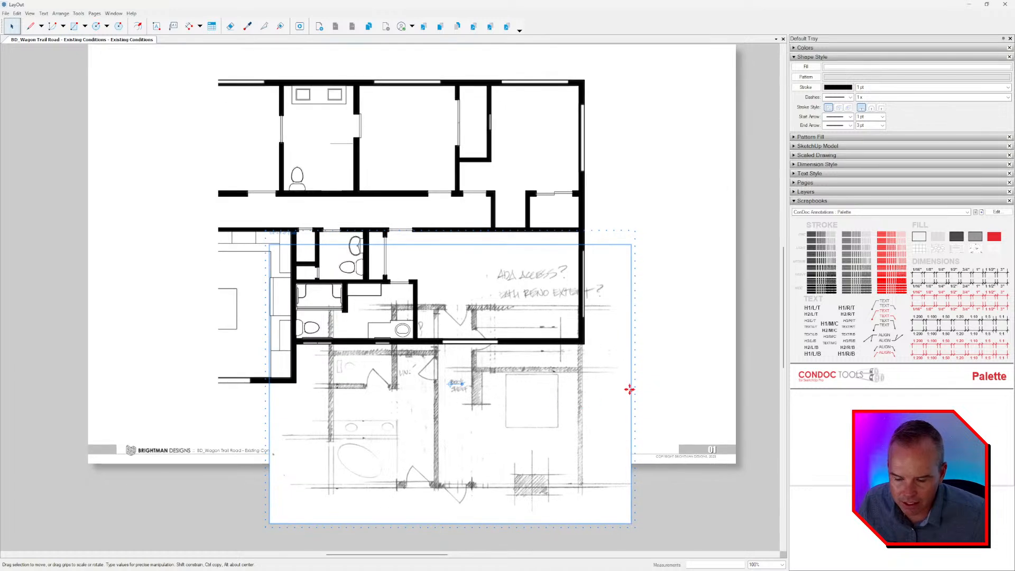
{"action": "key", "text": "Up"}
{"action": "key", "text": "Up"}
{"action": "key", "text": "Up"}
{"action": "key", "text": "Up"}
{"action": "key", "text": "Up"}
{"action": "key", "text": "Up"}
{"action": "key", "text": "Up"}
{"action": "key", "text": "Up"}
{"action": "key", "text": "Up"}
{"action": "key", "text": "Up"}
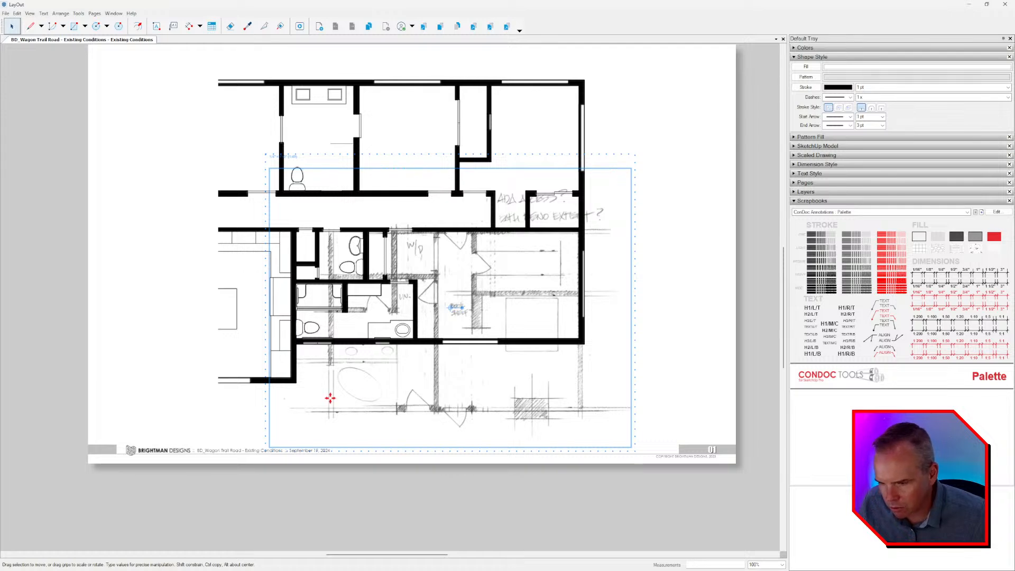
Open the sketch group and resize the image by its corners until the sketched walls fit the existing floor plan.
{"action": "double_click", "coordinate": [369, 391]}
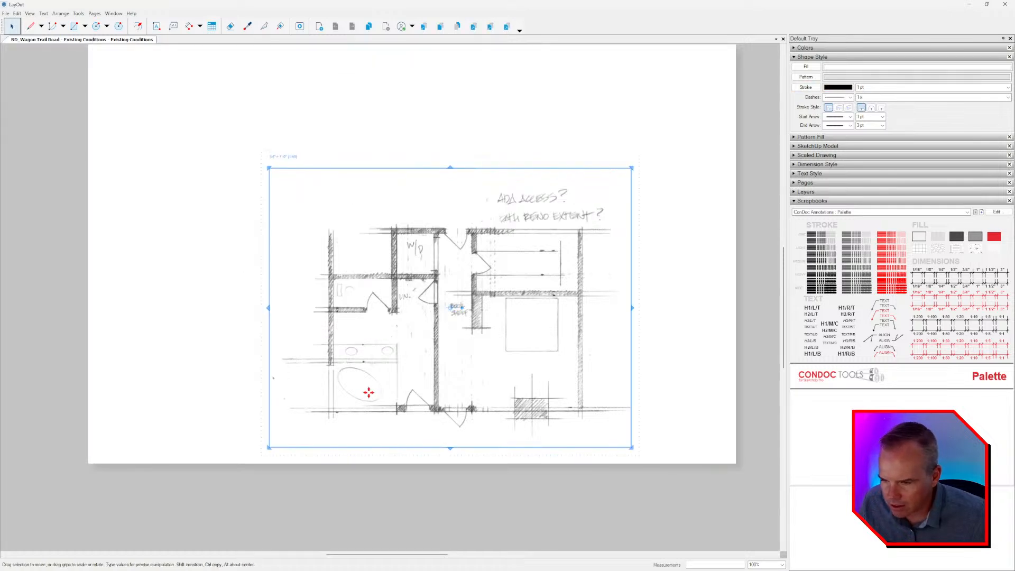
{"action": "scroll", "coordinate": [344, 402], "scroll_direction": "up", "scroll_amount": 2}
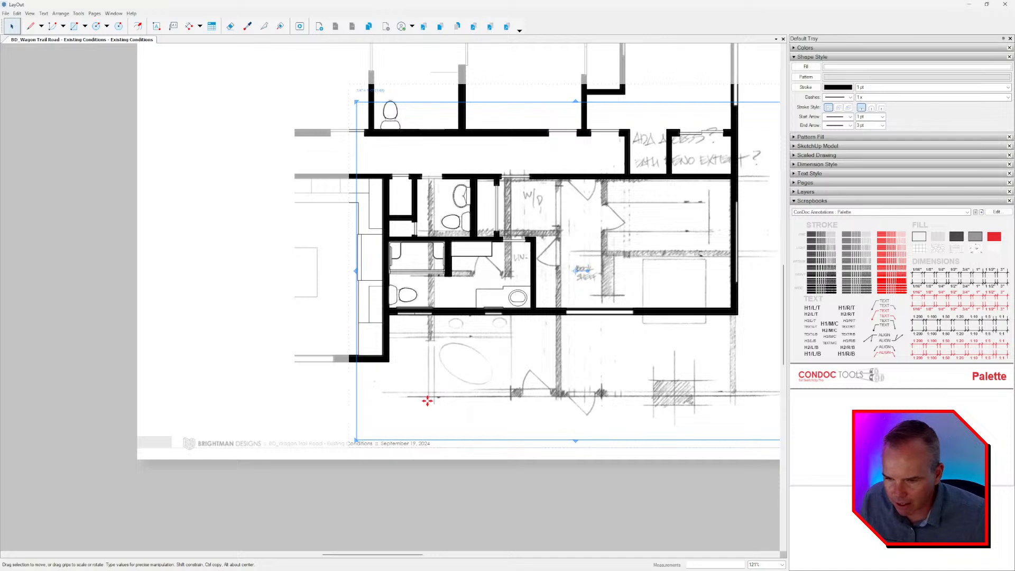
{"action": "left_click_drag", "start_coordinate": [355, 442], "coordinate": [306, 484]}
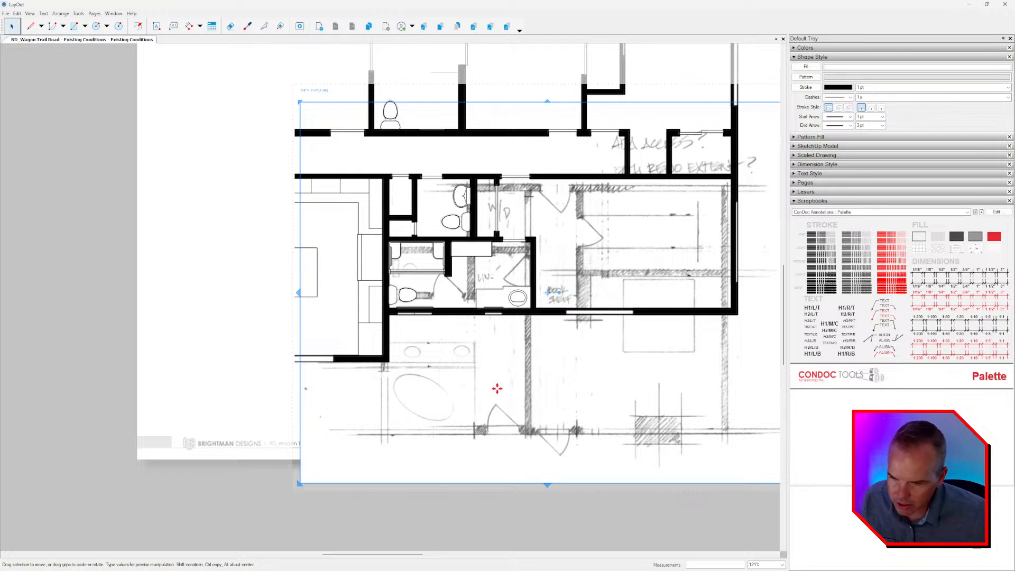
{"action": "key", "text": "Right"}
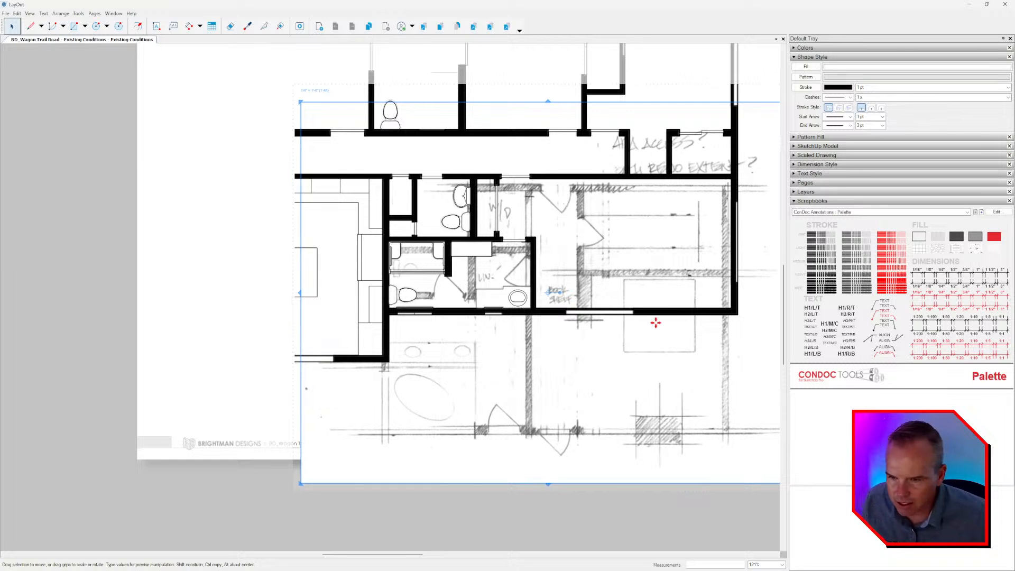
{"action": "middle_click_drag", "start_coordinate": [655, 319], "coordinate": [531, 300]}
{"action": "left_click_drag", "start_coordinate": [676, 464], "coordinate": [685, 469], "text": "alt"}
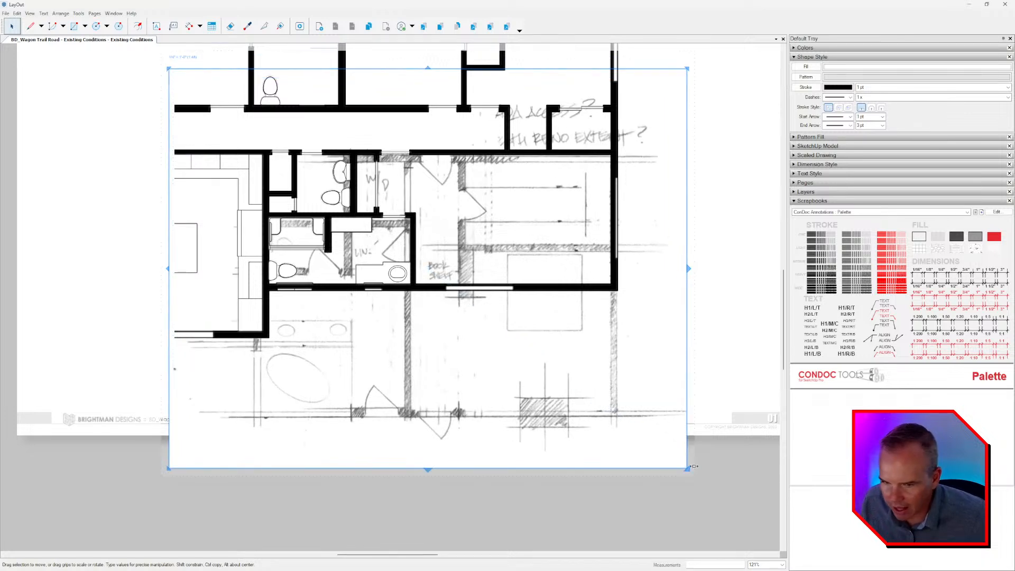
{"action": "left_click_drag", "start_coordinate": [167, 470], "coordinate": [184, 463]}
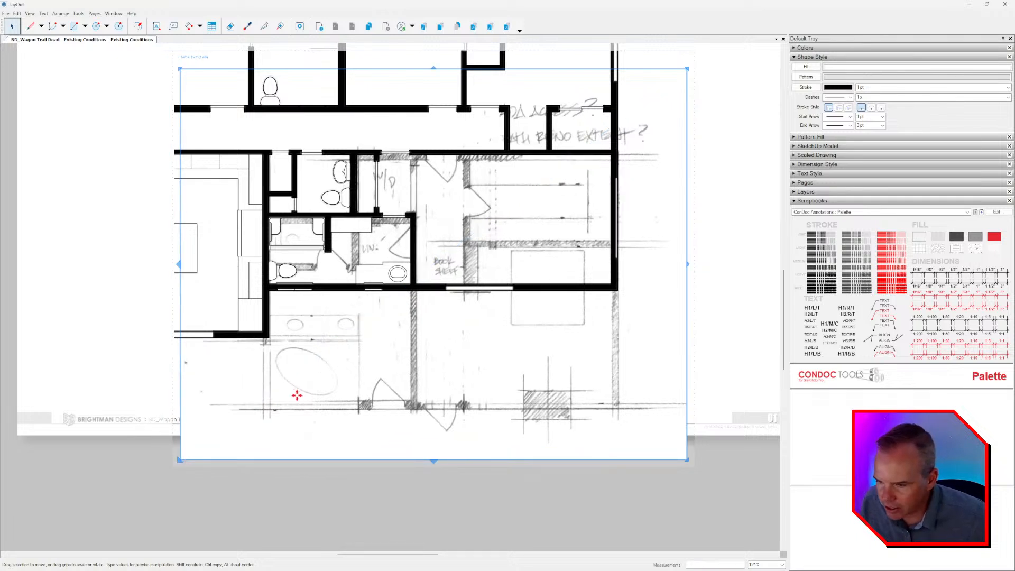
Nudge the sketch image up until its uppermost wall overlaps the plan's corridor wall, and close the group.
{"action": "key", "text": "Up"}
{"action": "key", "text": "Up"}
{"action": "key", "text": "Up"}
{"action": "key", "text": "Up"}
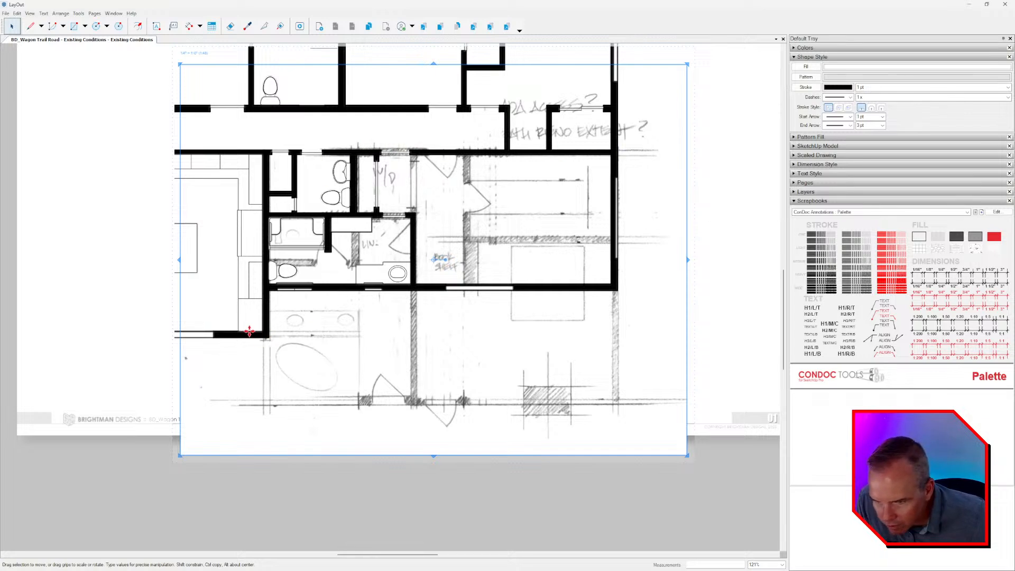
{"action": "middle_click_drag", "start_coordinate": [527, 379], "coordinate": [543, 402]}
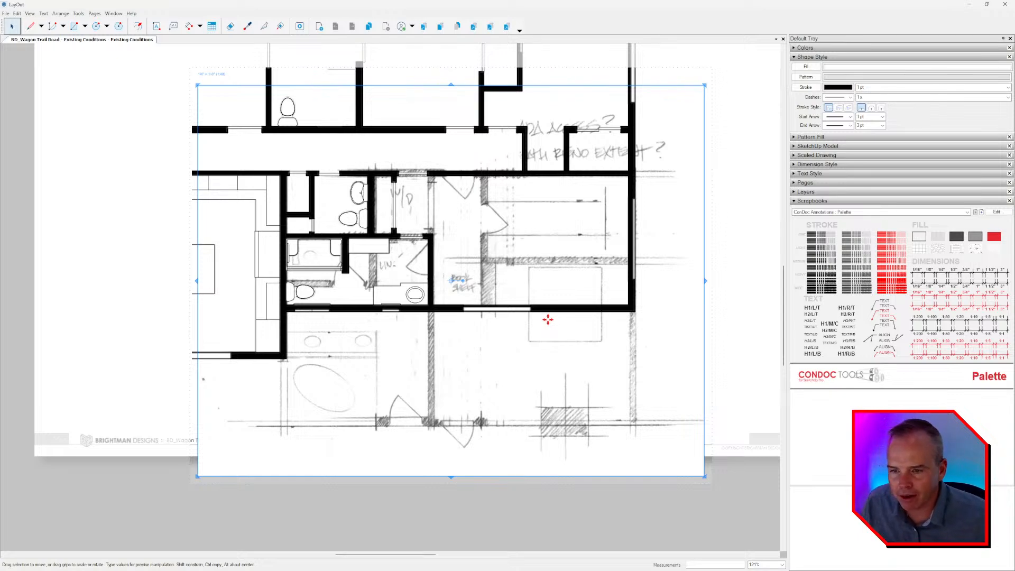
{"action": "scroll", "coordinate": [550, 318], "scroll_direction": "down", "scroll_amount": 3}
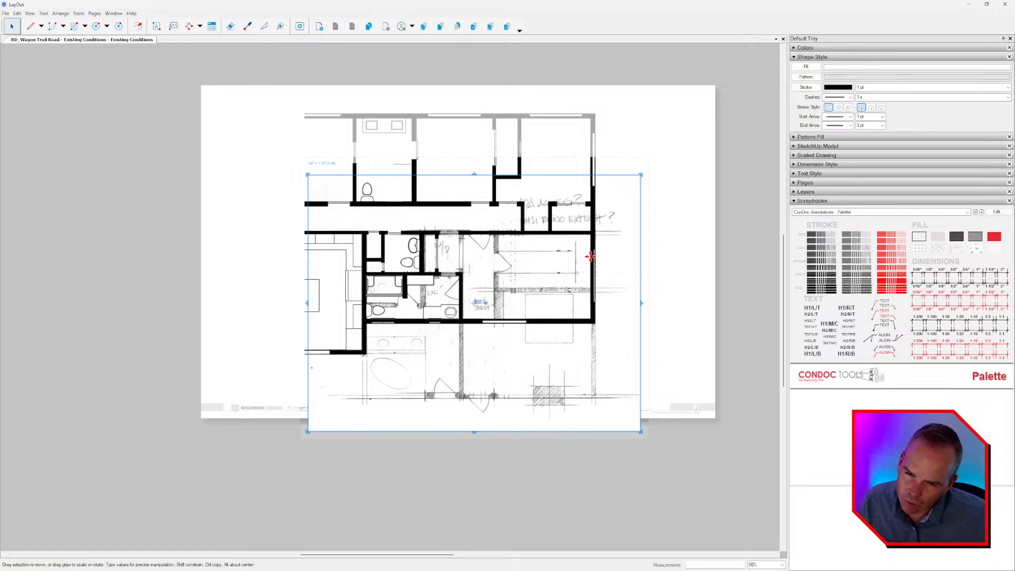
{"action": "key", "text": "Escape"}
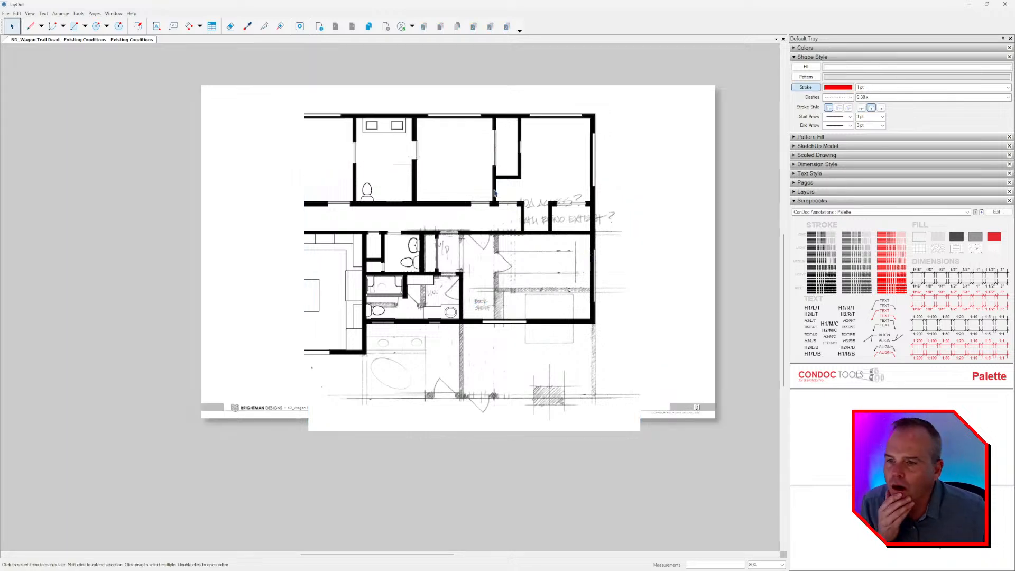
Crop the plan viewport's upper edge down to just above the corridor, and move the plan and sketch up together onto the page.
{"action": "left_click", "coordinate": [495, 153]}
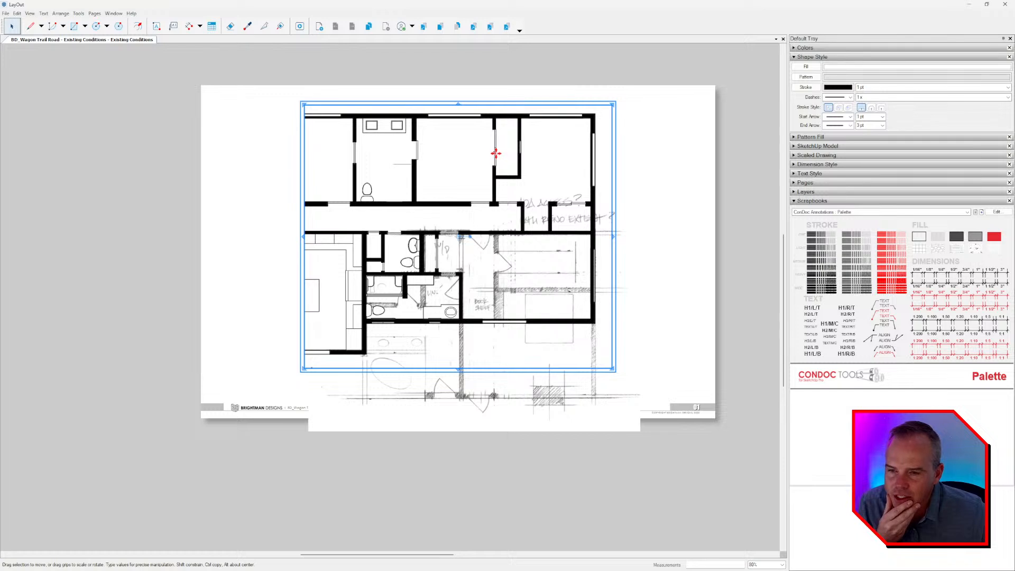
{"action": "left_click_drag", "start_coordinate": [458, 103], "coordinate": [474, 186]}
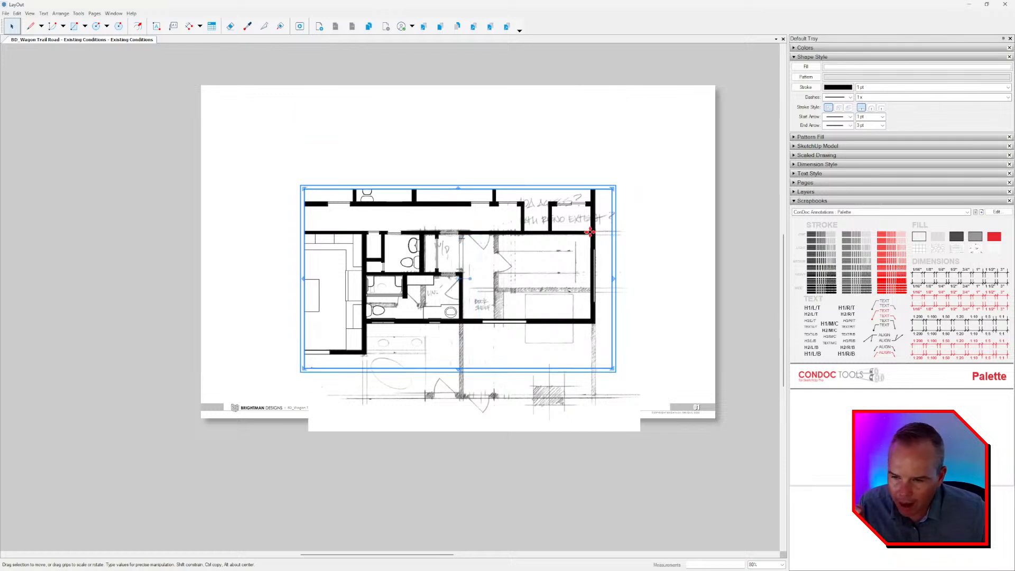
{"action": "left_click_drag", "start_coordinate": [686, 147], "coordinate": [259, 344]}
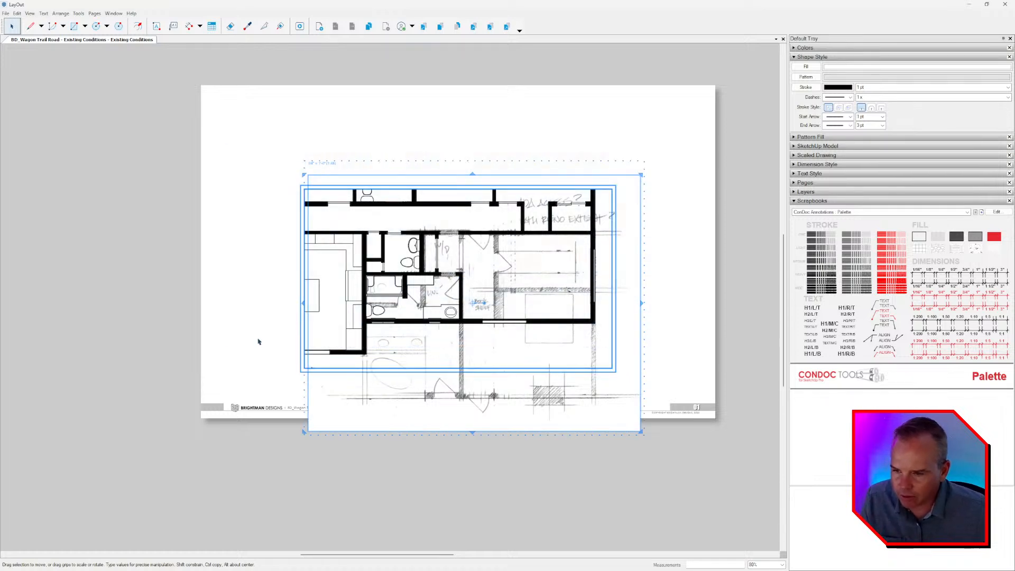
{"action": "key", "text": "Up"}
{"action": "key", "text": "Up"}
{"action": "key", "text": "Up"}
{"action": "key", "text": "Up"}
{"action": "key", "text": "Up"}
{"action": "key", "text": "Up"}
{"action": "key", "text": "Up"}
{"action": "key", "text": "Up"}
{"action": "key", "text": "Up"}
{"action": "key", "text": "Up"}
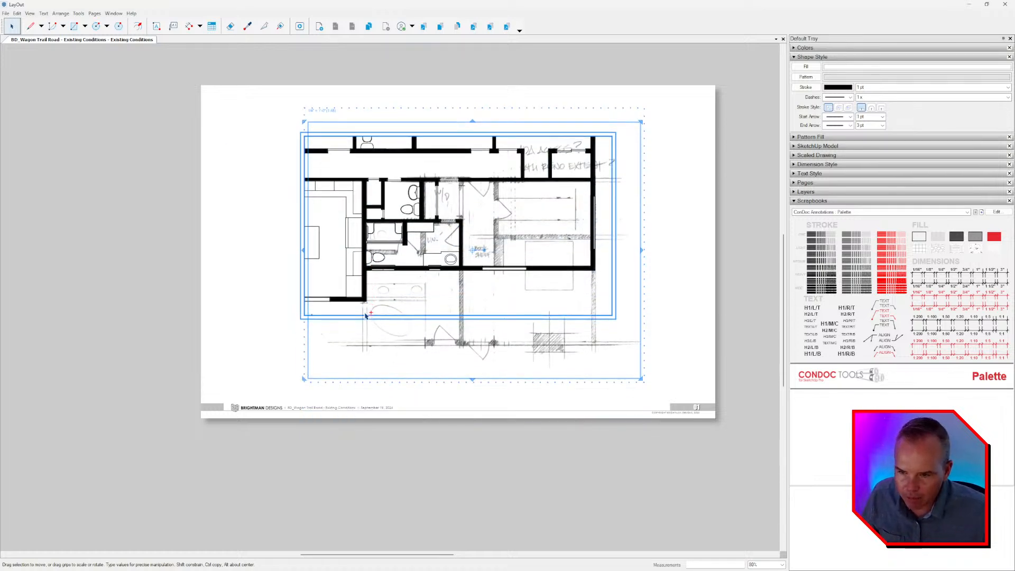
{"action": "key", "text": "Escape"}
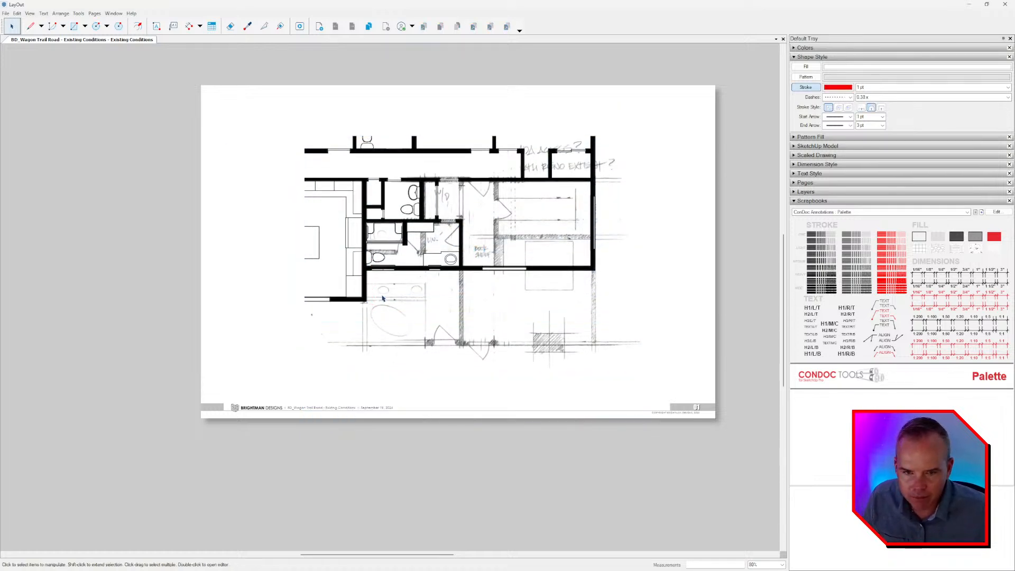
Create a layer named BACKGROUNDS and place it between DRAWINGS and TITLE BLOCK.
{"action": "left_click", "coordinate": [816, 192]}
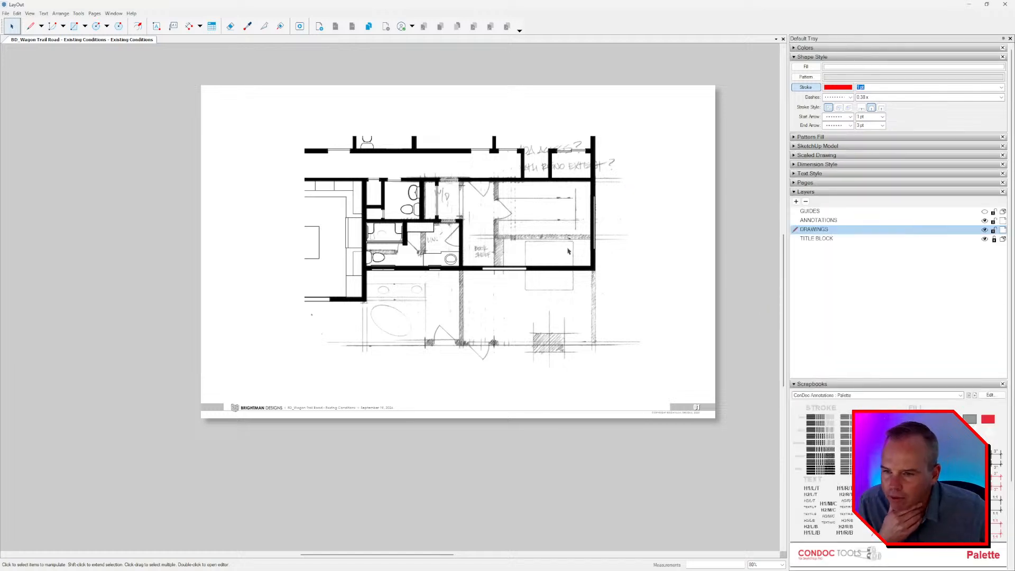
{"action": "left_click", "coordinate": [796, 201]}
{"action": "double_click", "coordinate": [820, 231]}
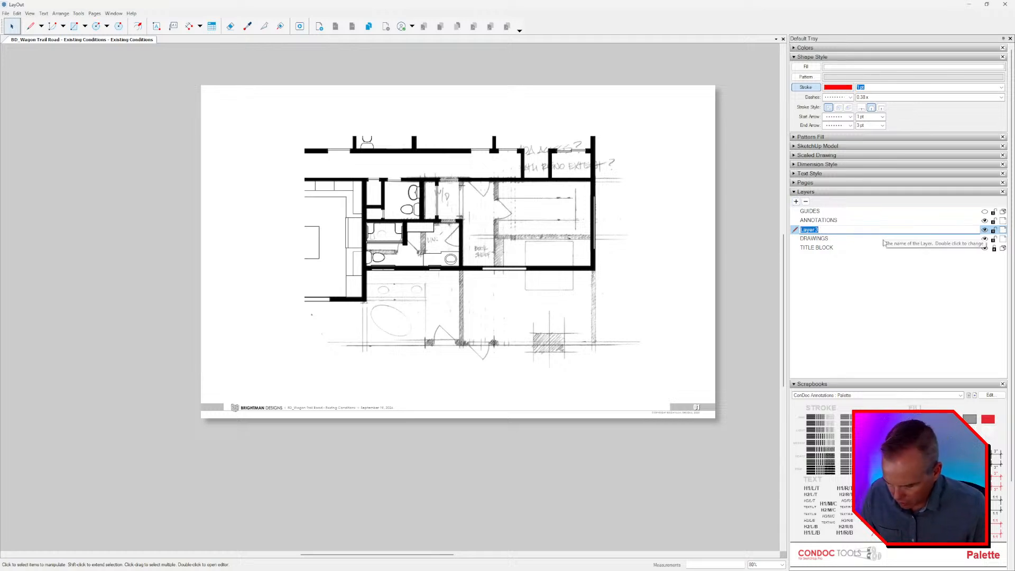
{"action": "type", "text": "BACKGROUNDS"}
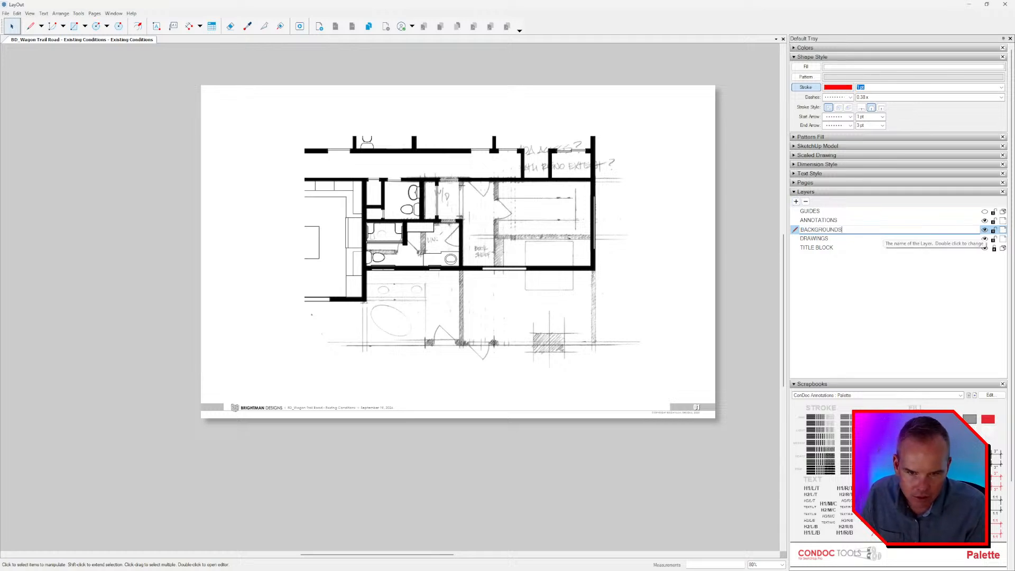
{"action": "key", "text": "Return"}
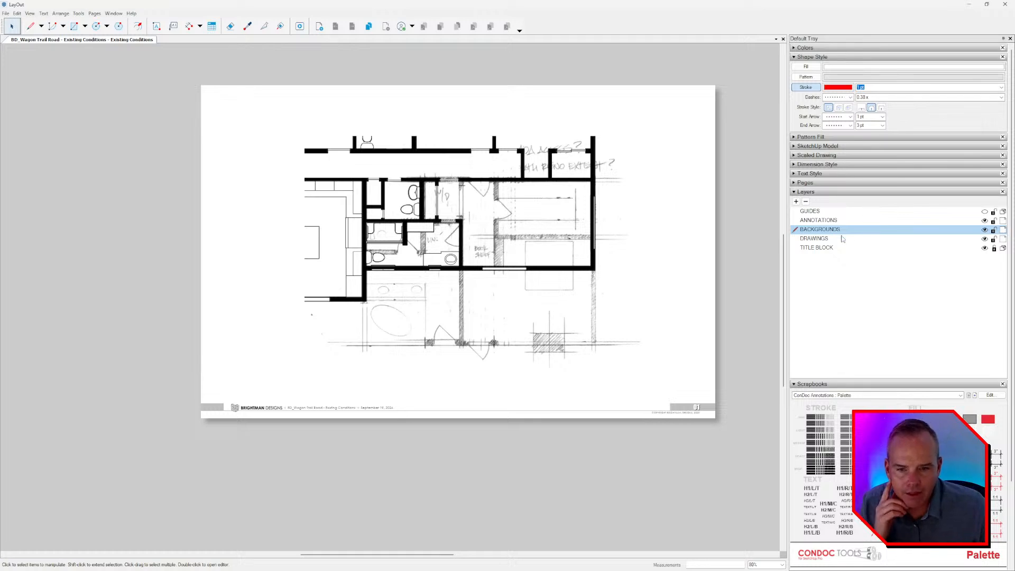
{"action": "left_click_drag", "start_coordinate": [828, 241], "coordinate": [830, 243]}
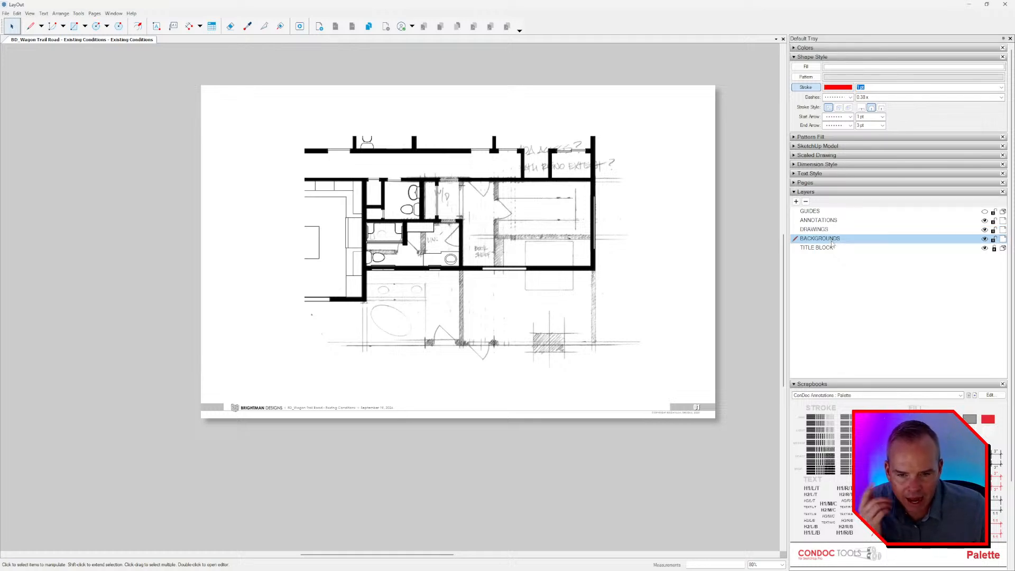
Move the sketch group to the BACKGROUNDS layer and hide that layer.
{"action": "left_click", "coordinate": [574, 303]}
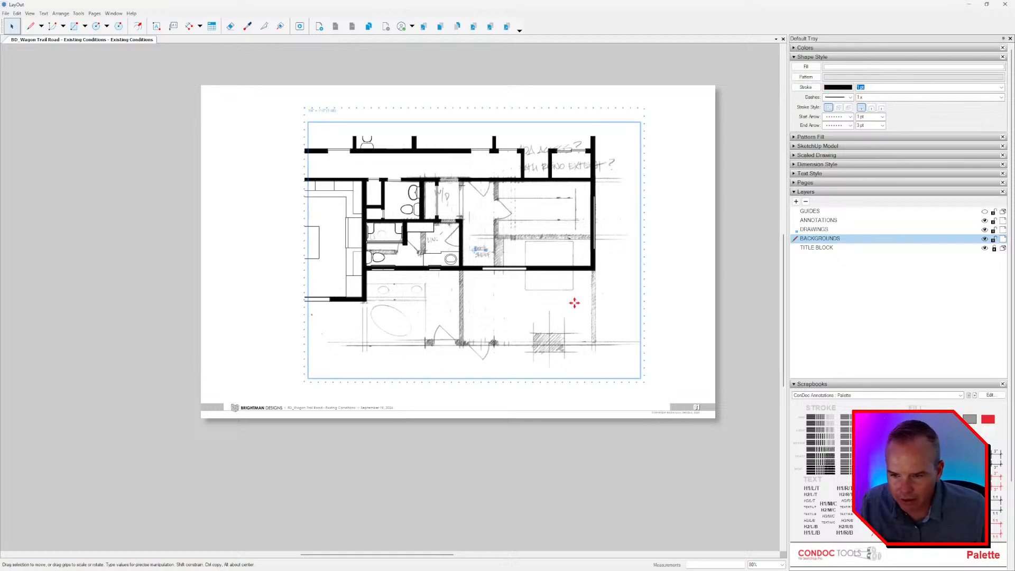
{"action": "right_click", "coordinate": [574, 303]}
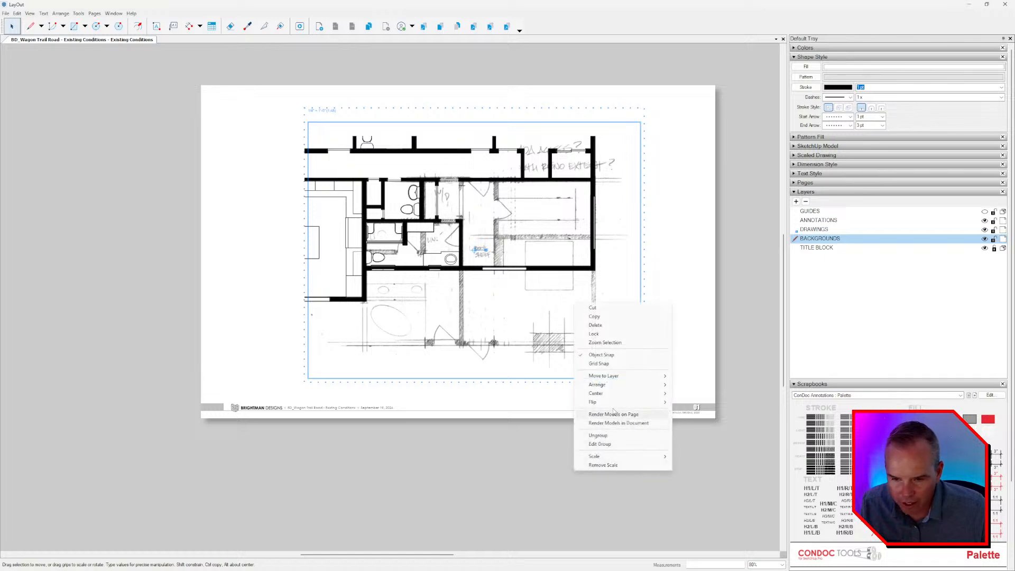
{"action": "mouse_move", "coordinate": [619, 376]}
{"action": "left_click", "coordinate": [728, 413]}
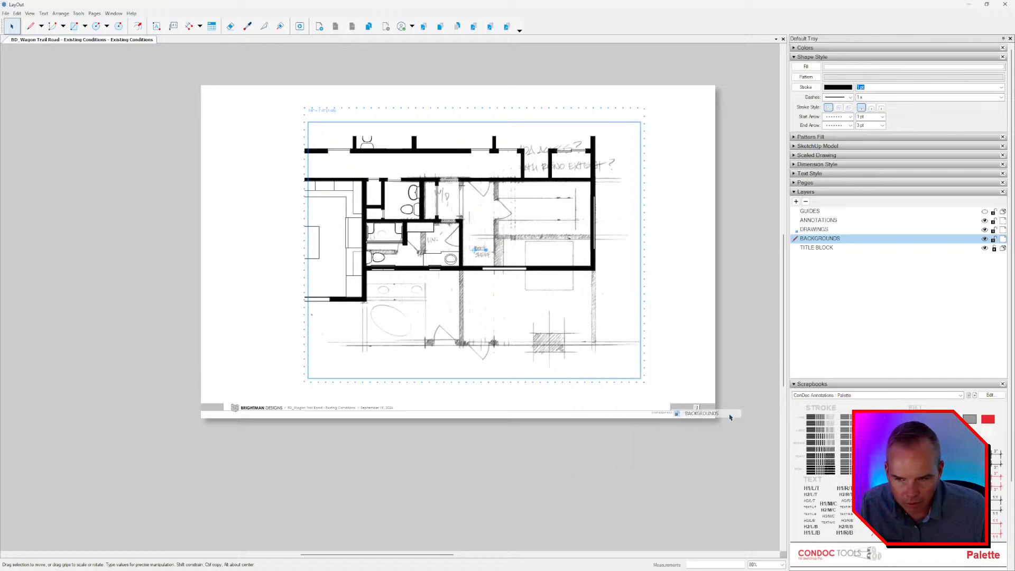
{"action": "left_click", "coordinate": [621, 438]}
{"action": "left_click", "coordinate": [551, 268]}
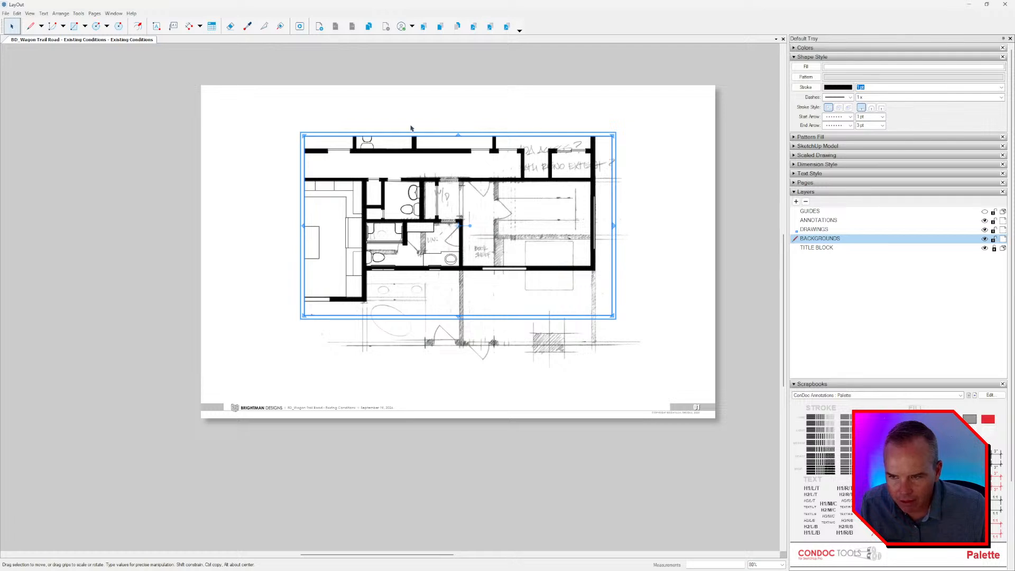
{"action": "left_click", "coordinate": [592, 330]}
{"action": "left_click", "coordinate": [678, 290]}
{"action": "scroll", "coordinate": [463, 222], "scroll_direction": "up", "scroll_amount": 2}
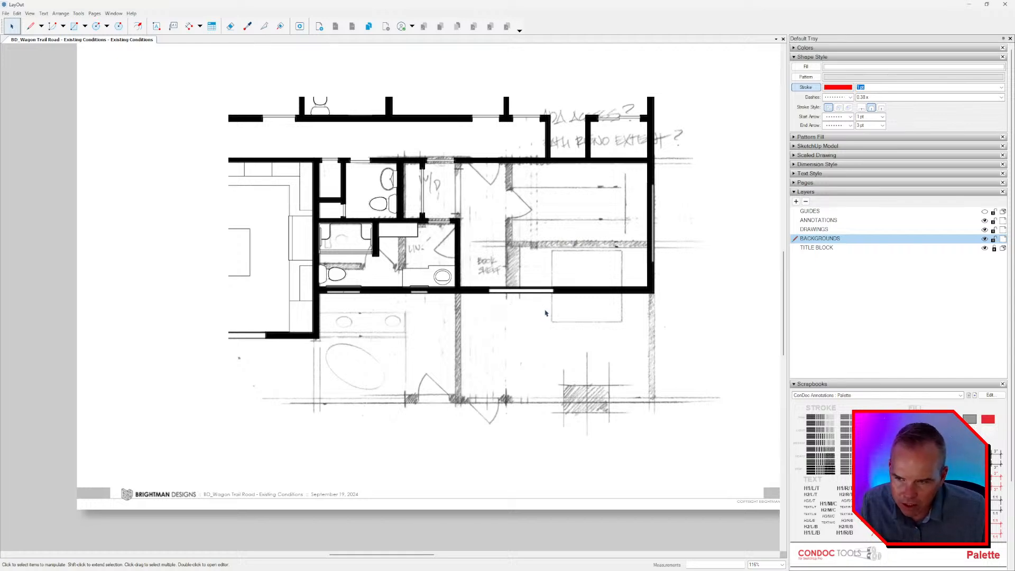
{"action": "left_click", "coordinate": [984, 239]}
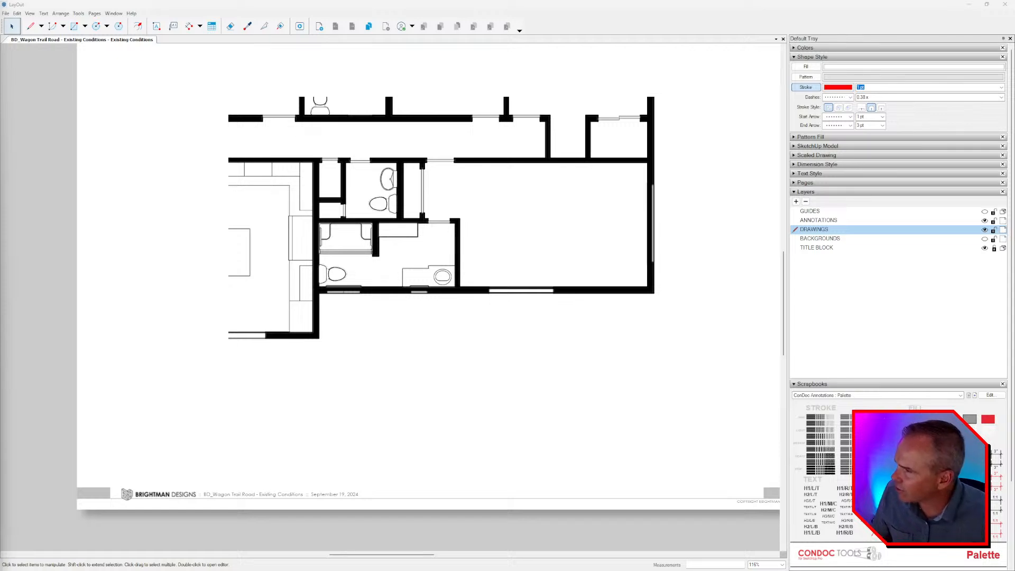
Switch to the browser, maximized, on the Sticker Mule article "Convert any image to vector with Redraw.".
{"action": "left_click_drag", "start_coordinate": [0, 54], "coordinate": [585, 51]}
{"action": "double_click", "coordinate": [585, 52]}
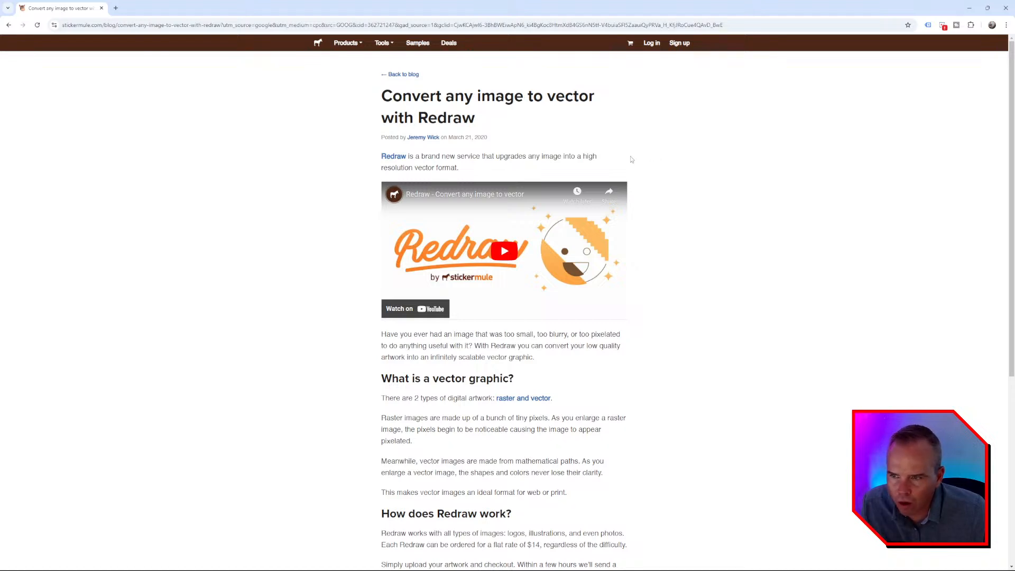
{"action": "mouse_move", "coordinate": [346, 43]}
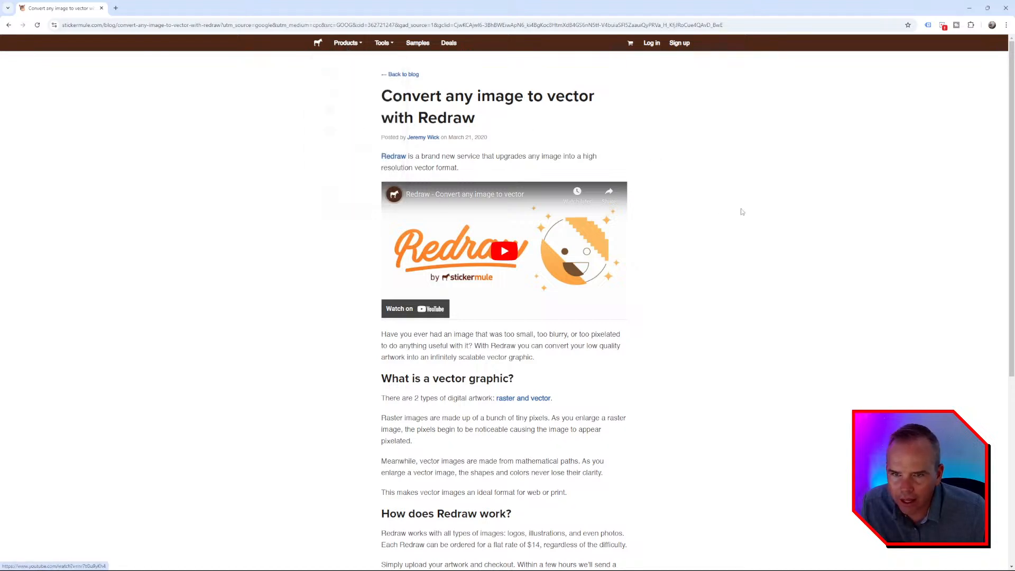
Read through the Redraw article, follow its link to order a Redraw, and examine the Vectorize images page with its before-and-after samples.
{"action": "scroll", "coordinate": [713, 224], "scroll_direction": "down", "scroll_amount": 3}
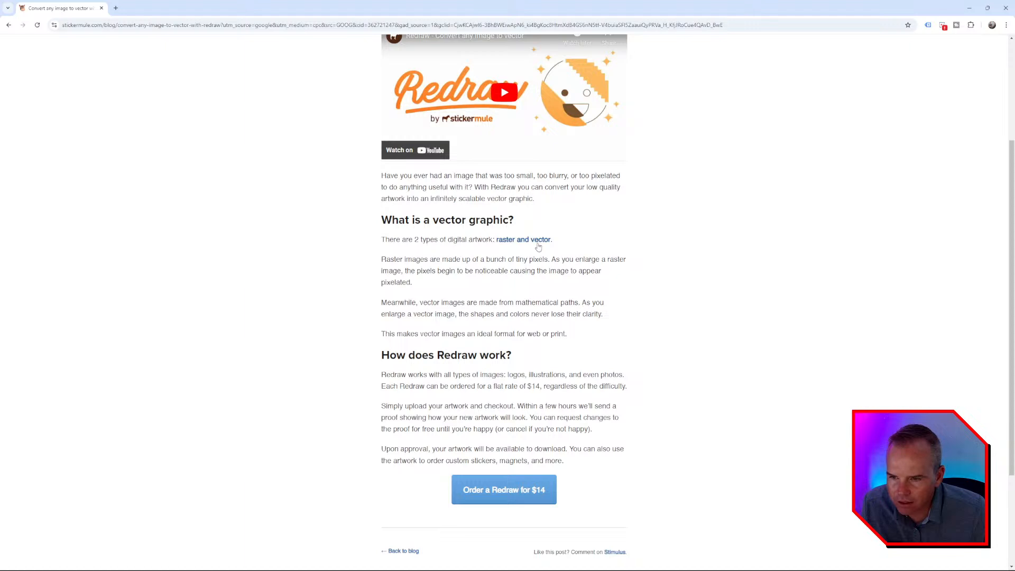
{"action": "scroll", "coordinate": [538, 246], "scroll_direction": "down", "scroll_amount": 3}
{"action": "left_click", "coordinate": [518, 359]}
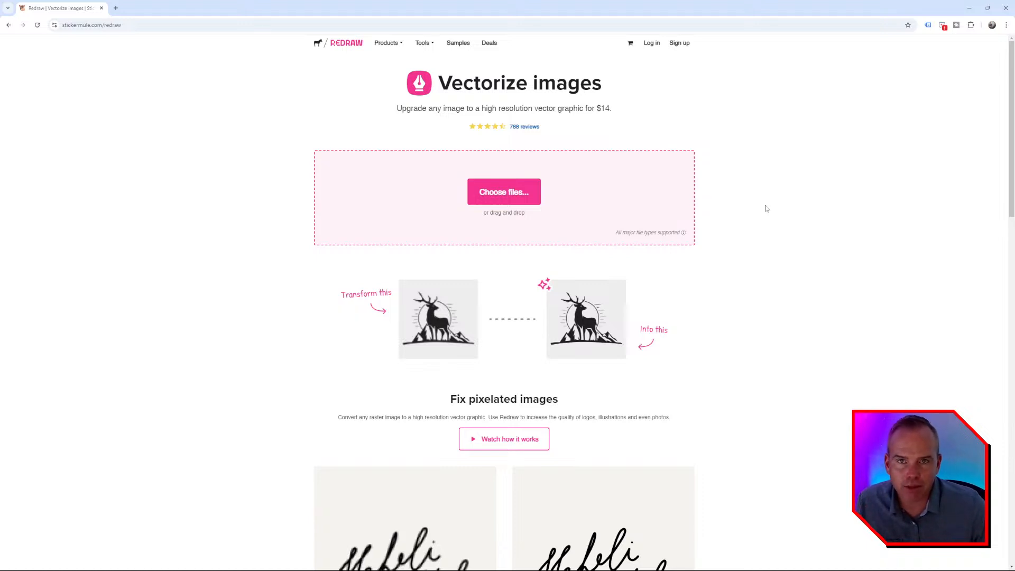
{"action": "scroll", "coordinate": [736, 233], "scroll_direction": "down", "scroll_amount": 4}
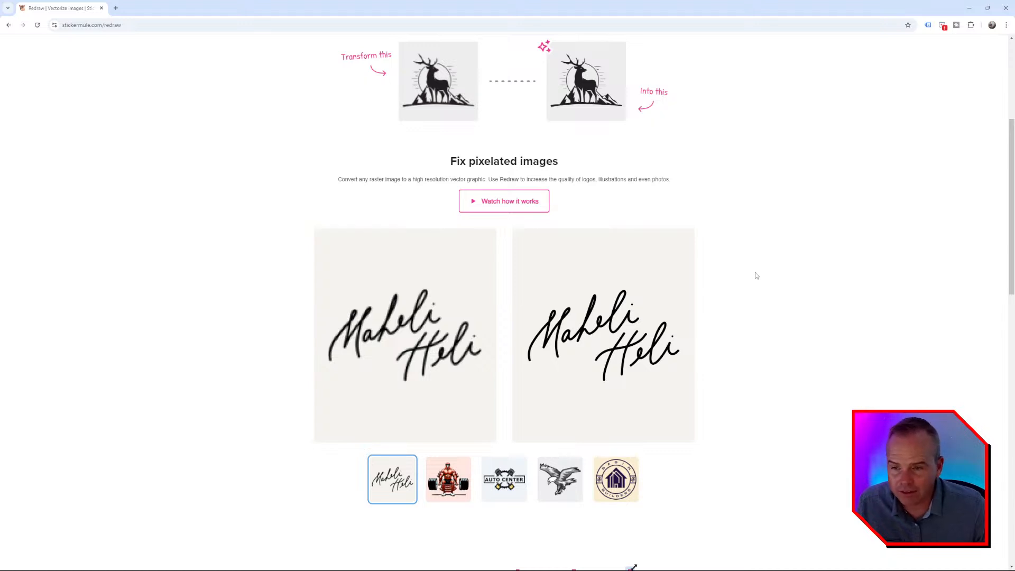
{"action": "scroll", "coordinate": [753, 286], "scroll_direction": "up", "scroll_amount": 5}
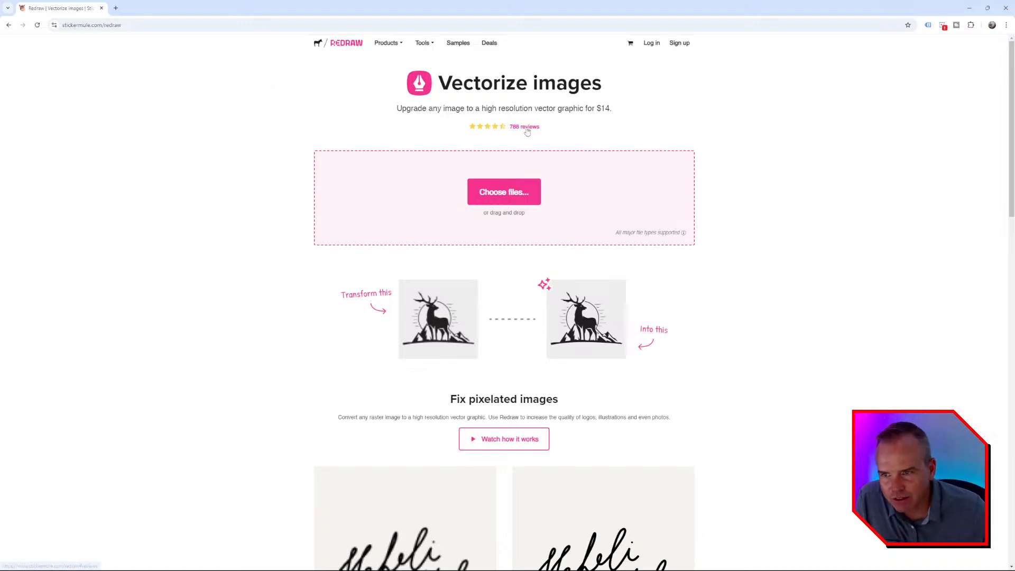
Move the browser window out of the way and return to the existing conditions plan in LayOut.
{"action": "left_click_drag", "start_coordinate": [519, 11], "coordinate": [0, 106]}
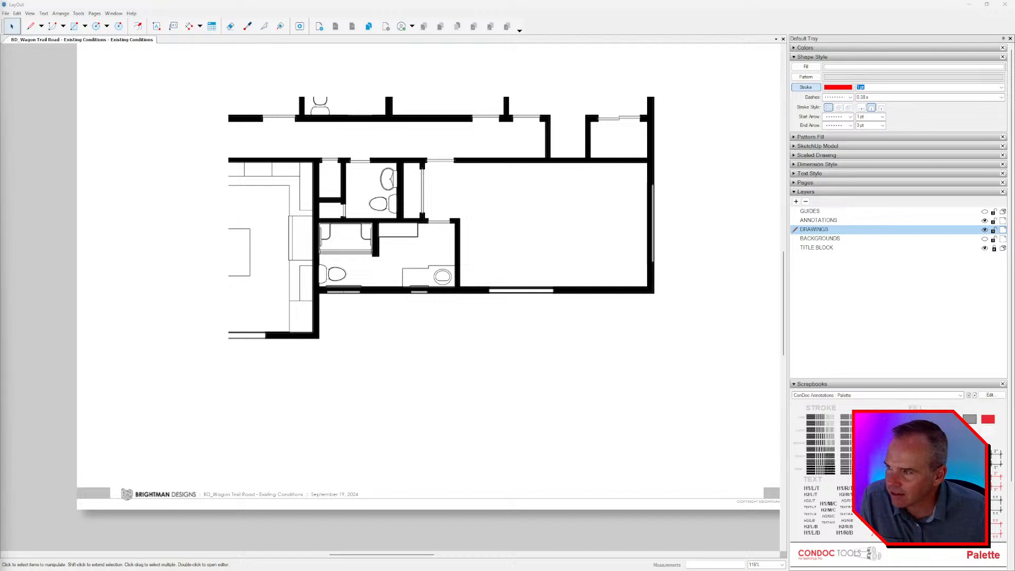
{"action": "middle_click_drag", "start_coordinate": [458, 259], "coordinate": [437, 286]}
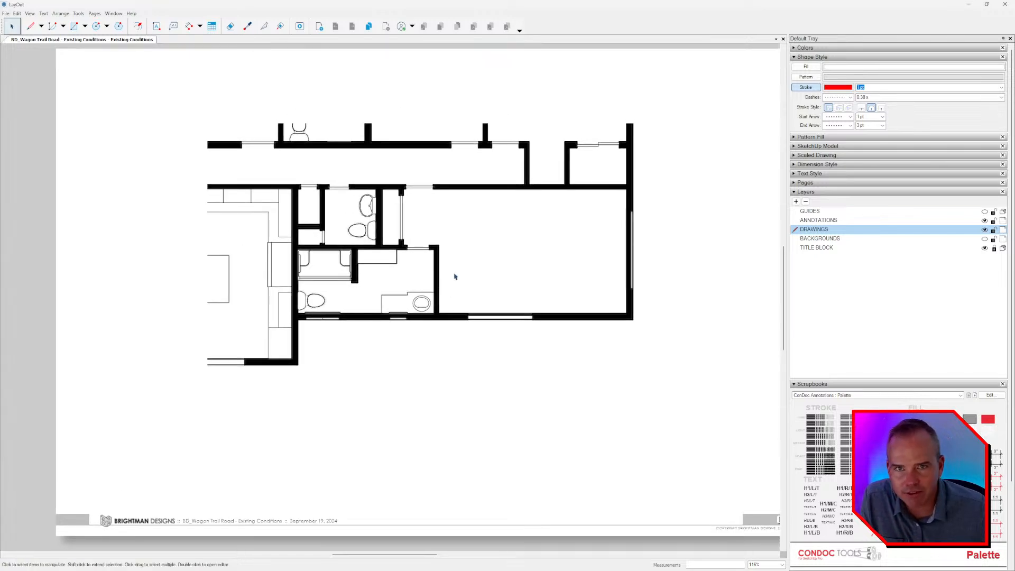
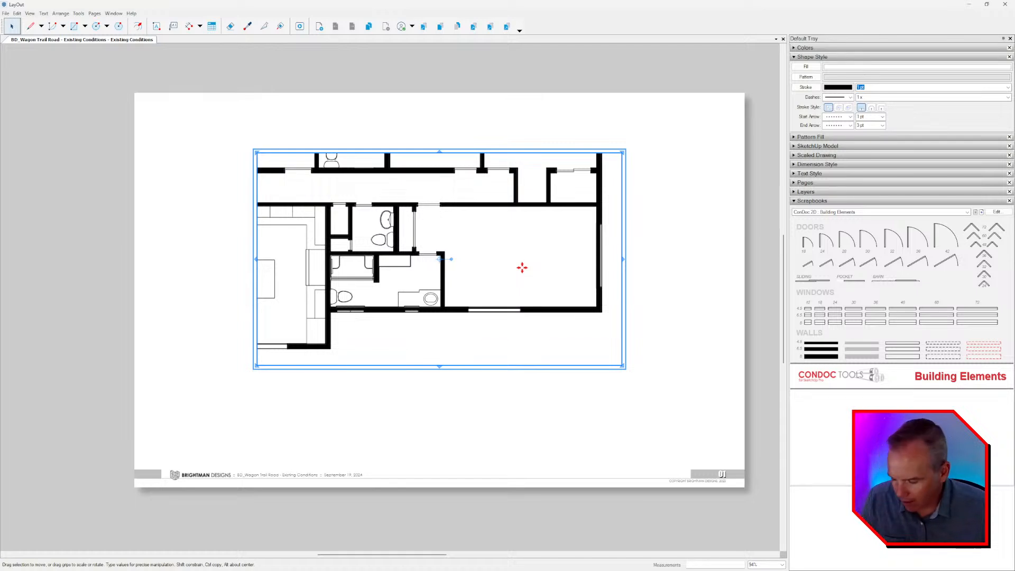
Draw a rectangle covering the whole existing conditions plan viewport, from its lower-left to its upper-right corner.
{"action": "key", "text": "r"}
{"action": "left_click", "coordinate": [257, 365]}
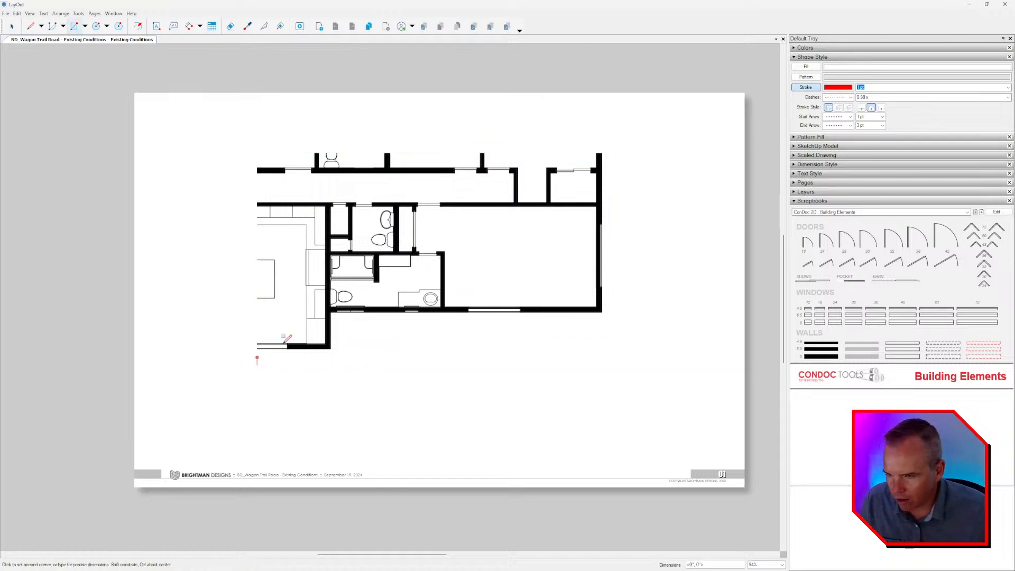
{"action": "left_click", "coordinate": [623, 153]}
{"action": "key", "text": "space"}
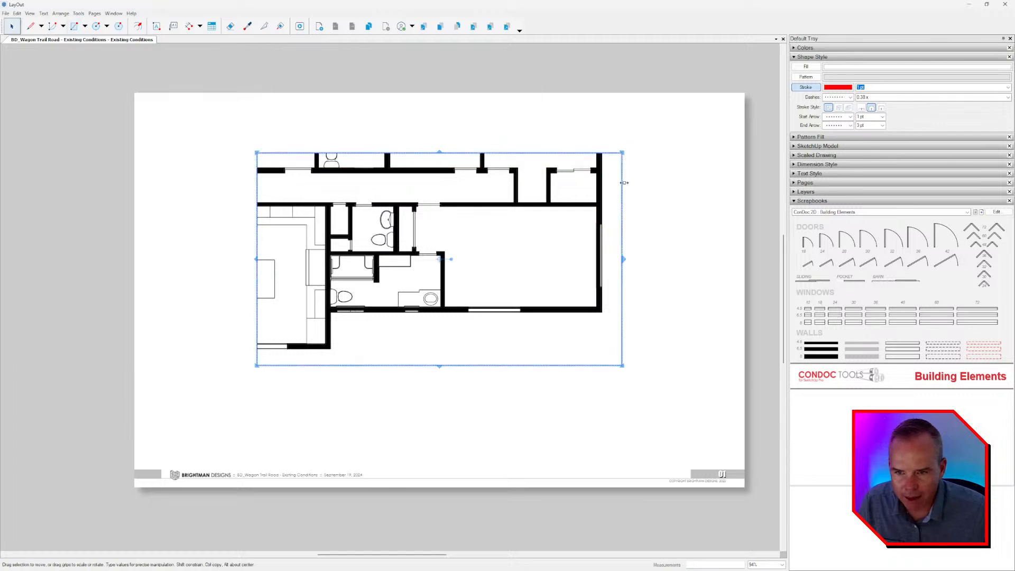
Give the rectangle over the plan a white fill at 79% opacity to fade the linework.
{"action": "left_click", "coordinate": [806, 66]}
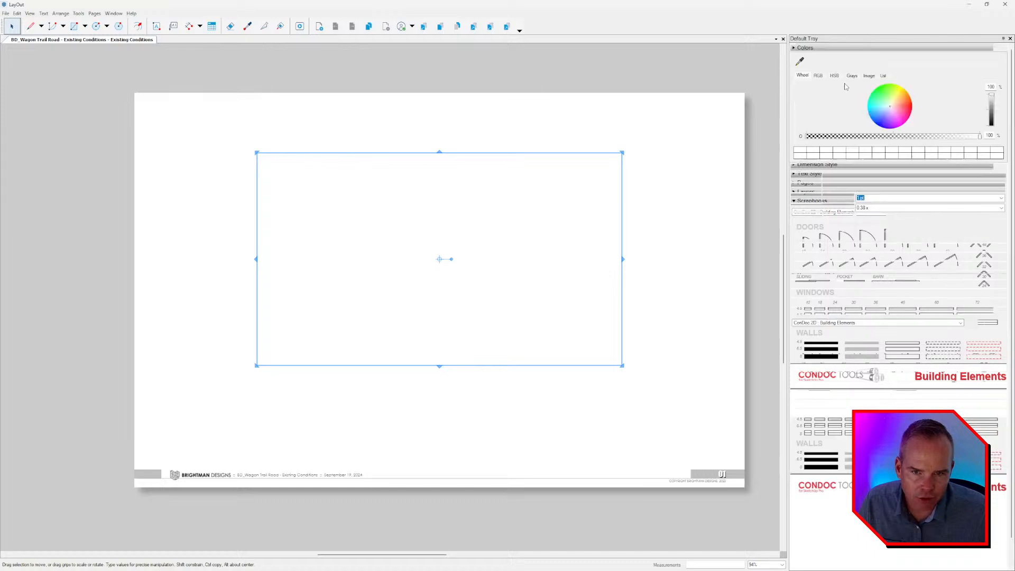
{"action": "left_click", "coordinate": [844, 67]}
{"action": "left_click", "coordinate": [891, 137]}
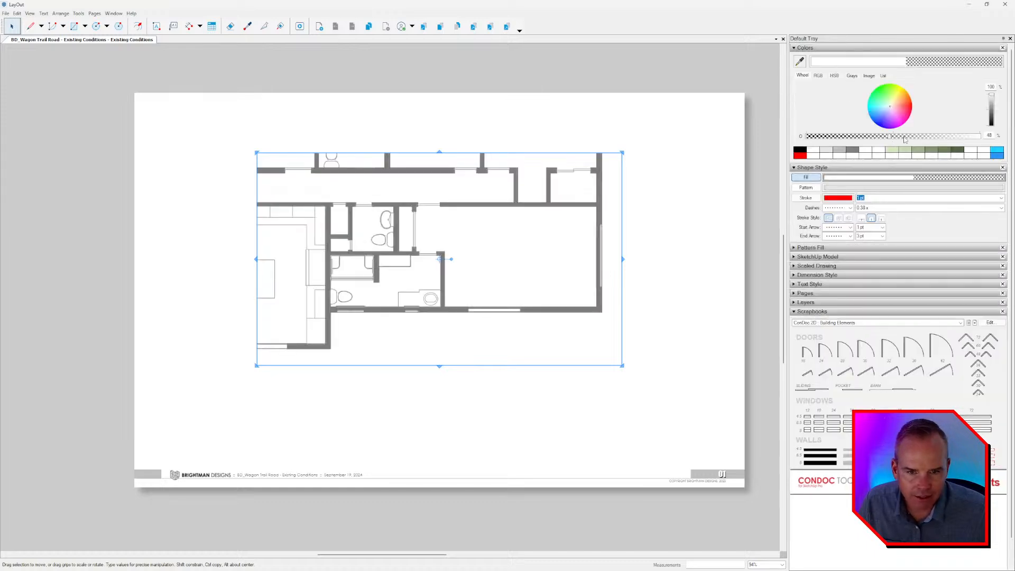
{"action": "left_click", "coordinate": [926, 137]}
{"action": "left_click", "coordinate": [944, 136]}
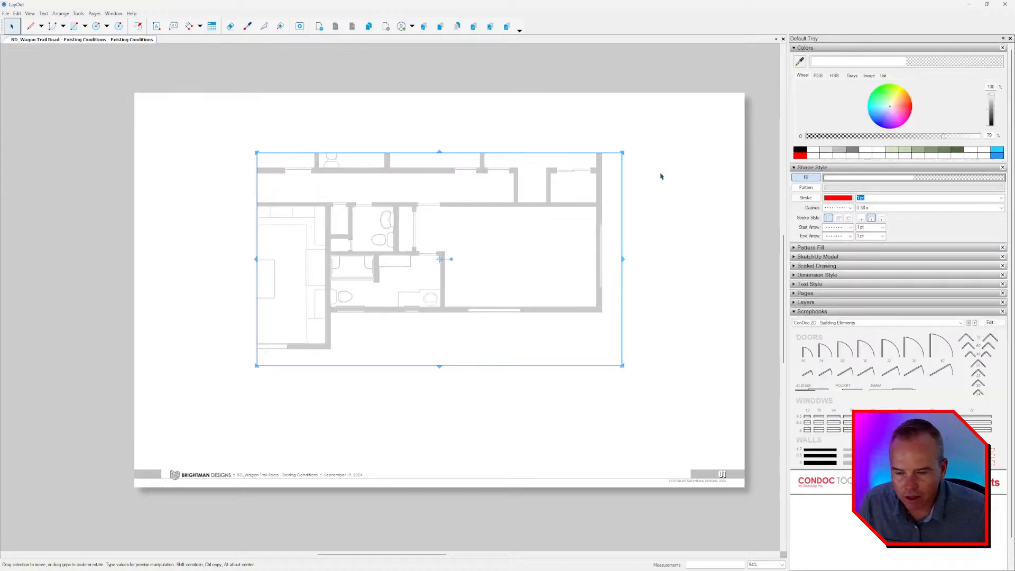
Group the semi-transparent rectangle with the plan viewport beneath it.
{"action": "left_click", "coordinate": [661, 176]}
{"action": "left_click_drag", "start_coordinate": [677, 108], "coordinate": [608, 161]}
{"action": "right_click", "coordinate": [456, 230]}
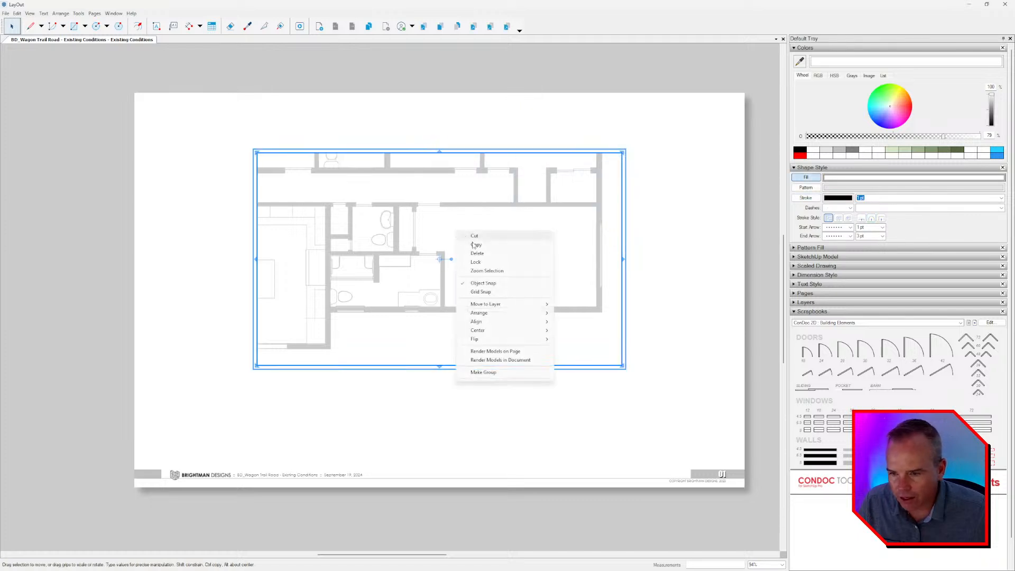
{"action": "left_click", "coordinate": [483, 371]}
{"action": "left_click", "coordinate": [674, 263]}
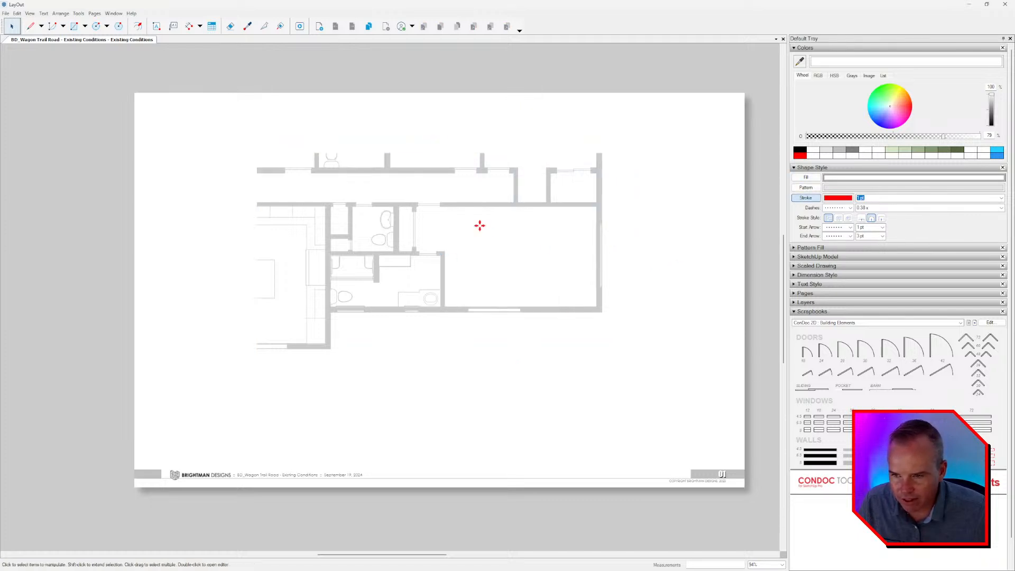
Lock the group holding the plan and its white overlay.
{"action": "left_click", "coordinate": [479, 226]}
{"action": "right_click", "coordinate": [482, 222]}
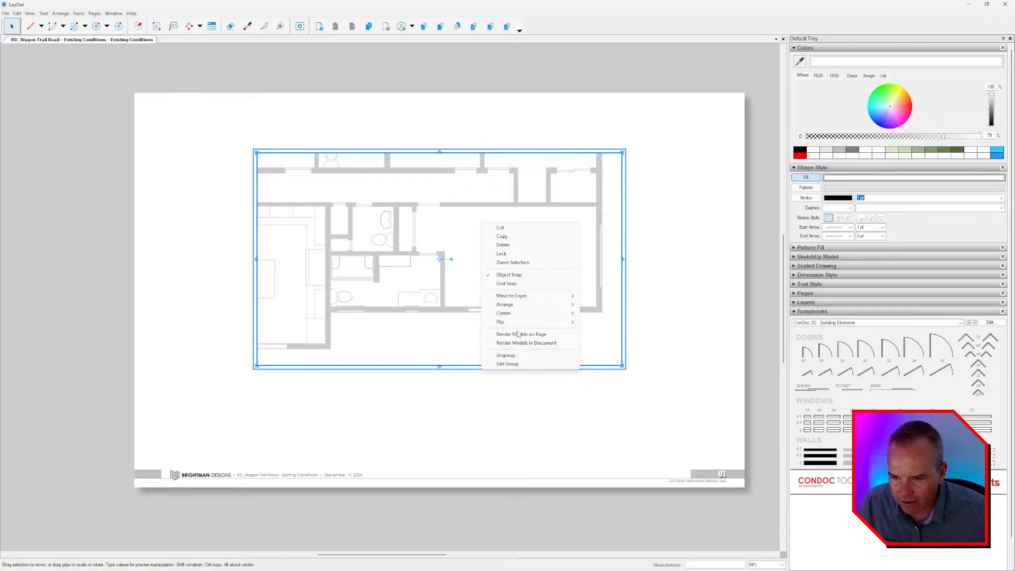
{"action": "left_click", "coordinate": [514, 254]}
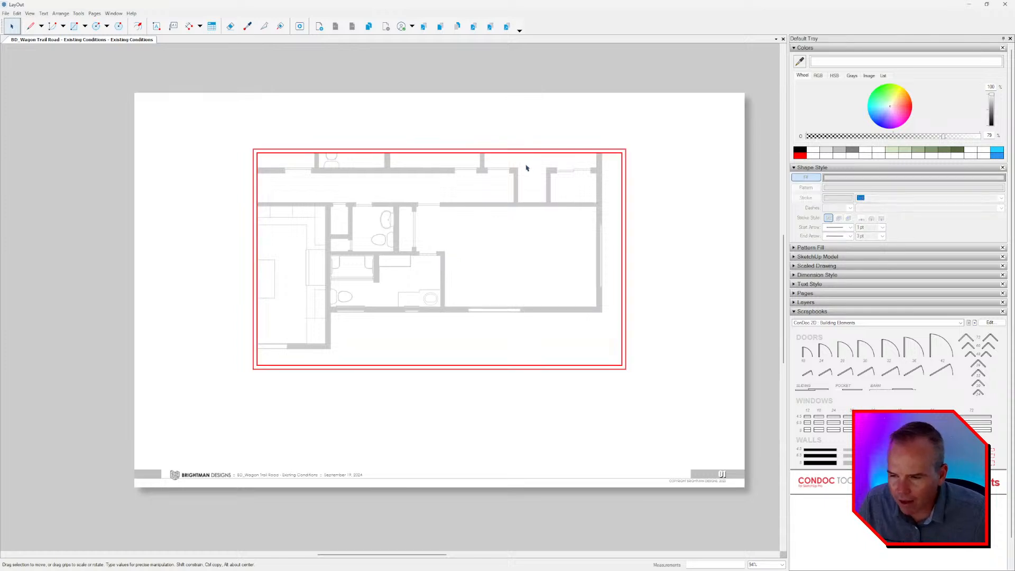
{"action": "left_click", "coordinate": [749, 211]}
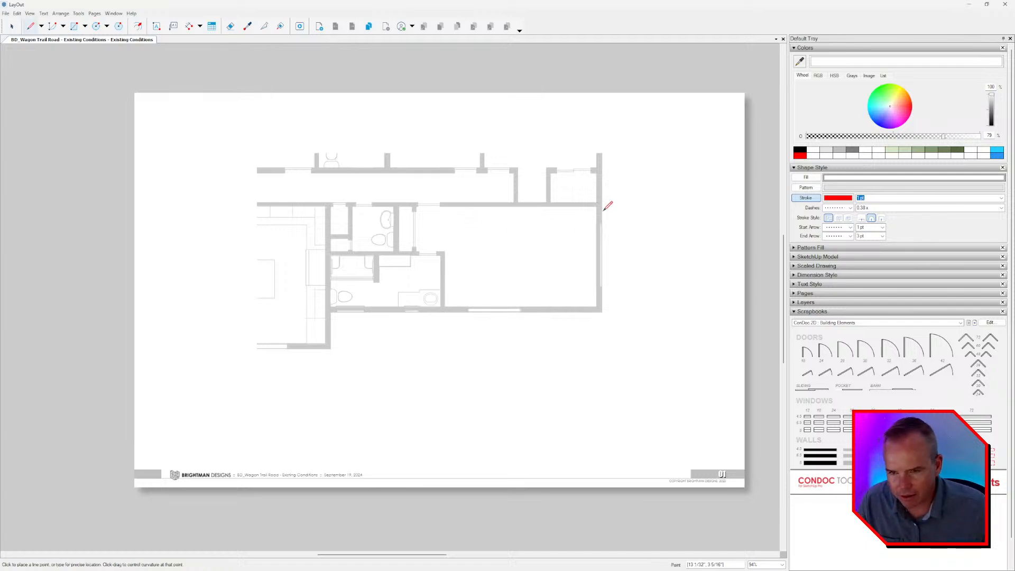
Unlock the plan group and open it for editing with the white overlay rectangle selected.
{"action": "left_click", "coordinate": [586, 248]}
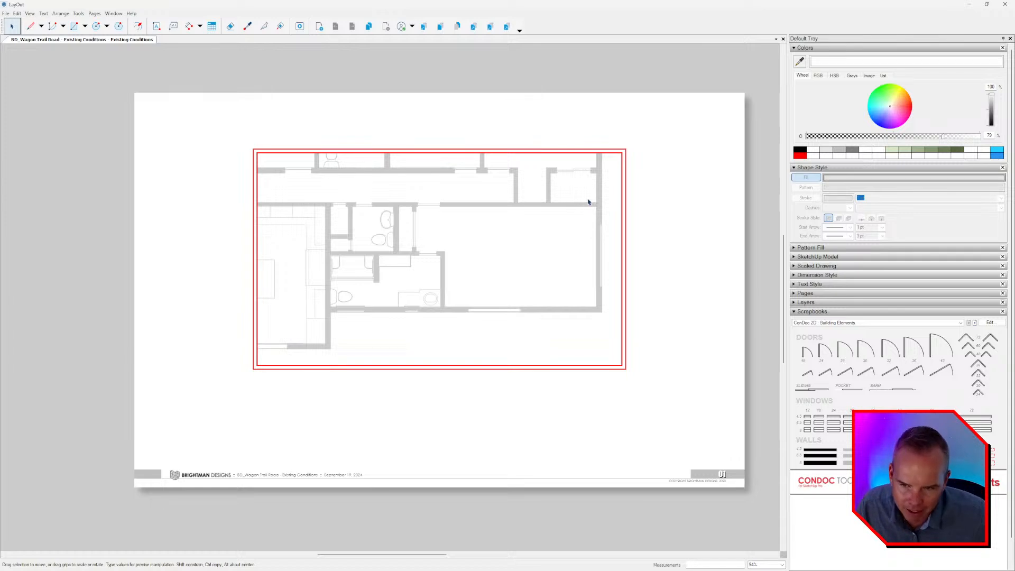
{"action": "right_click", "coordinate": [589, 202]}
{"action": "left_click", "coordinate": [609, 206]}
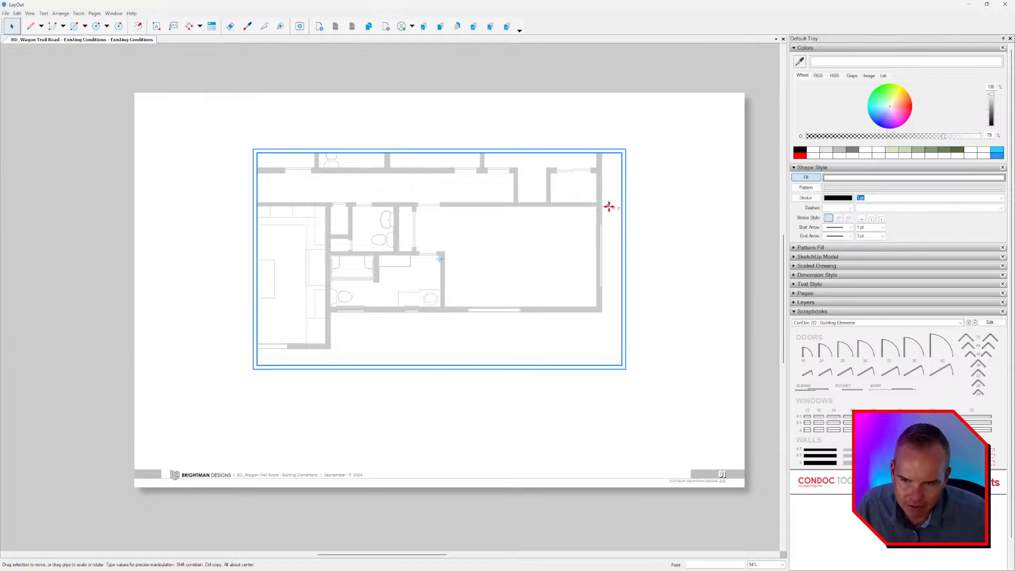
{"action": "double_click", "coordinate": [606, 210]}
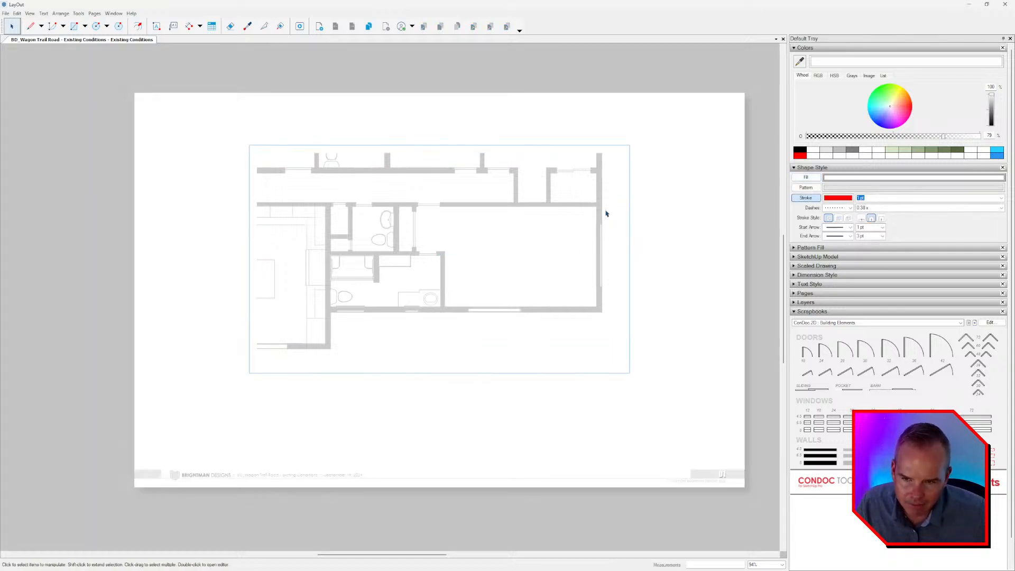
{"action": "left_click", "coordinate": [605, 211]}
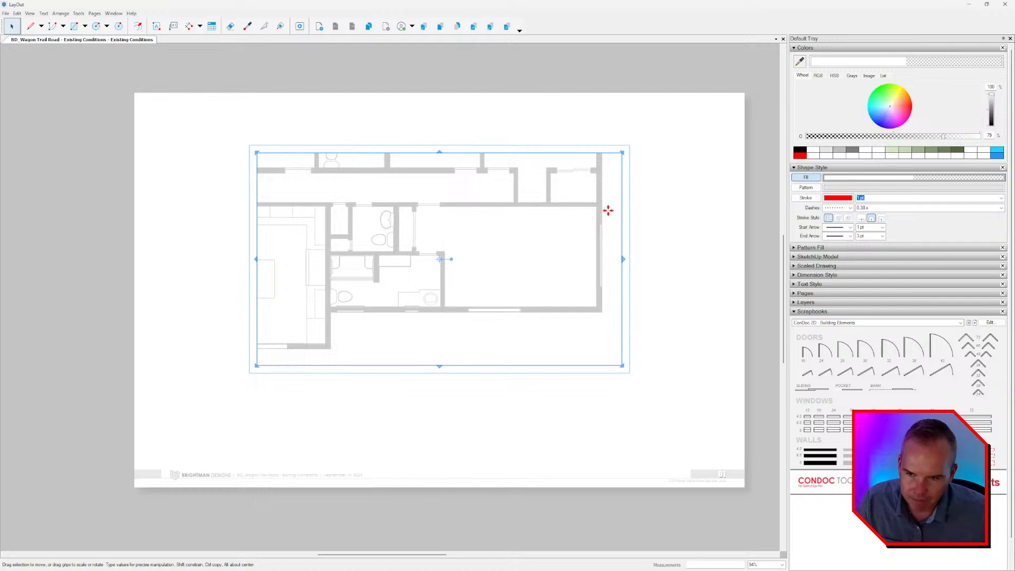
Ungroup the plan and remove the white overlay rectangle.
{"action": "key", "text": "Escape"}
{"action": "key", "text": "Escape"}
{"action": "right_click", "coordinate": [606, 206]}
{"action": "right_click", "coordinate": [592, 207]}
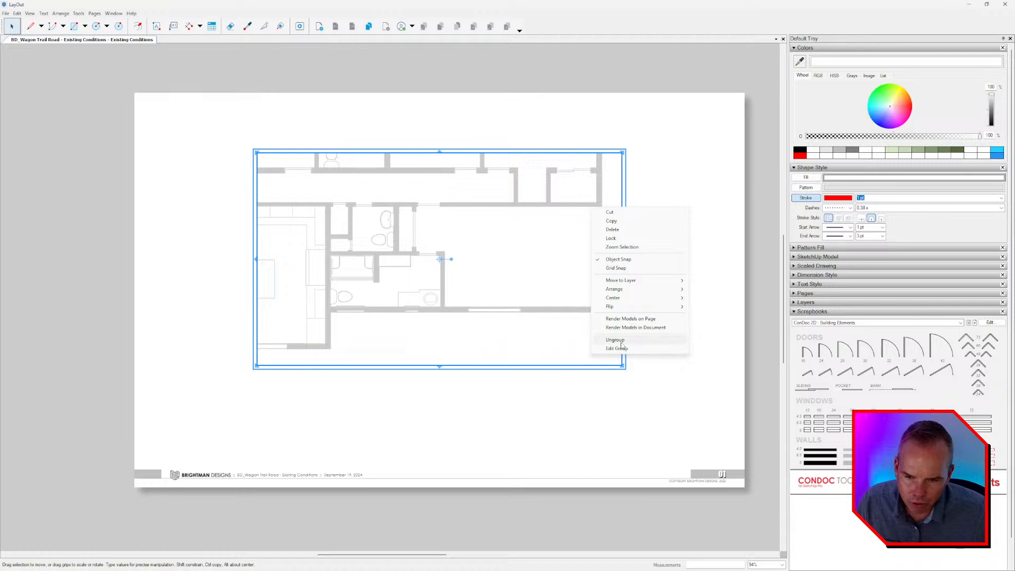
{"action": "left_click", "coordinate": [621, 341]}
{"action": "left_click", "coordinate": [695, 211]}
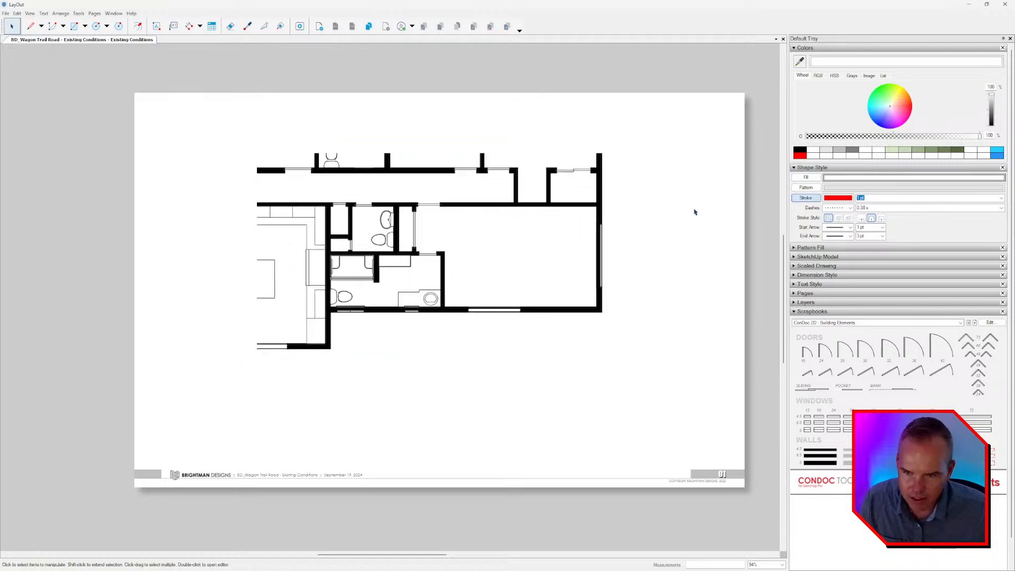
Switch to the SketchUp model BD_Wagon Trail Road - Existing Conditions.
{"action": "scroll", "coordinate": [486, 217], "scroll_direction": "up", "scroll_amount": 3}
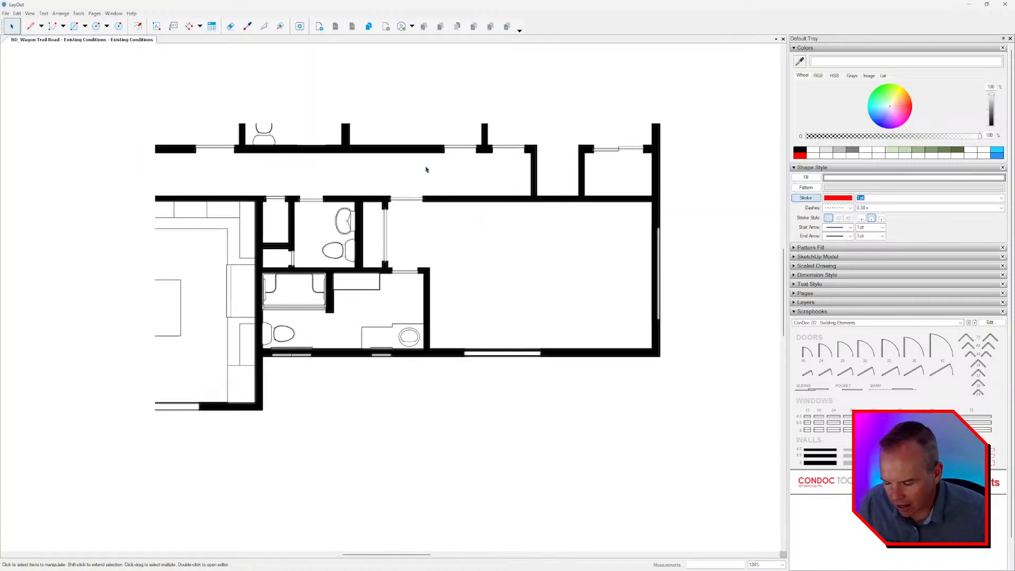
{"action": "key", "text": "alt+Tab"}
{"action": "key", "text": "alt+Tab"}
{"action": "key", "text": "alt+Tab"}
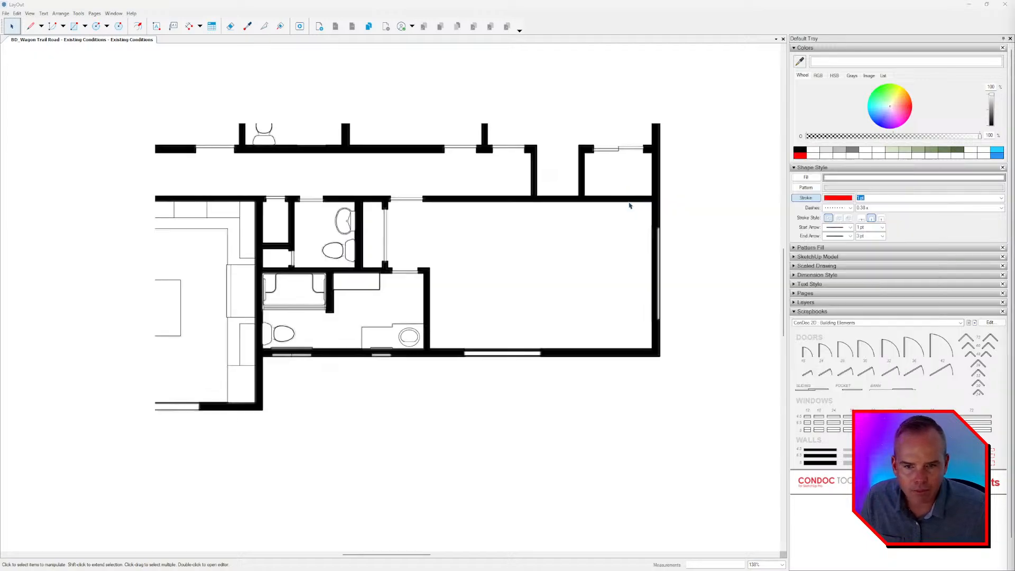
{"action": "key", "text": "alt+Tab"}
{"action": "key", "text": "alt+Tab"}
{"action": "key", "text": "alt+Tab"}
{"action": "left_click", "coordinate": [774, 194]}
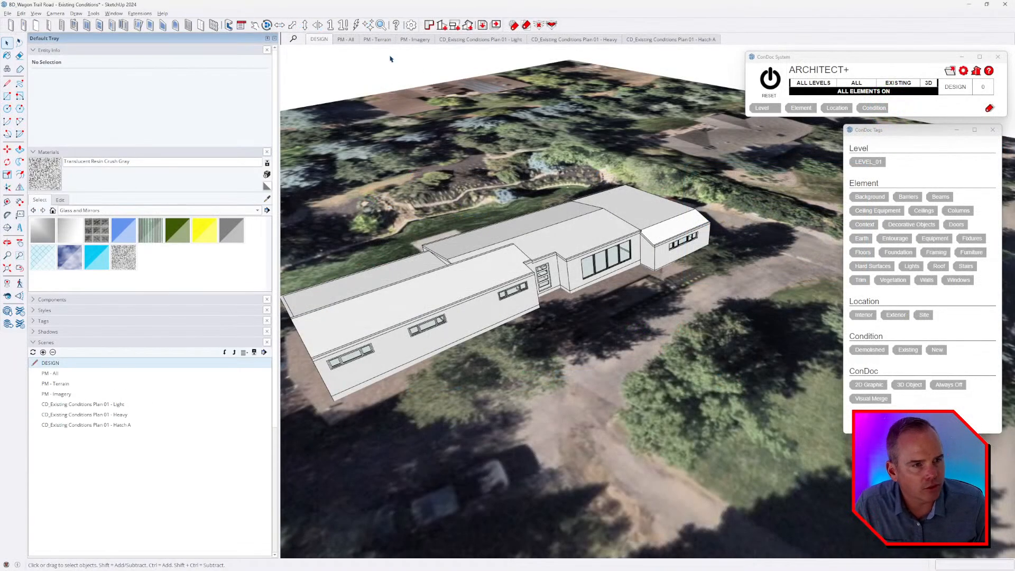
Activate the scene CD_Existing Conditions Plan 01 - Light and browse the in-model styles to the LINE DRAWING variants.
{"action": "left_click", "coordinate": [486, 39]}
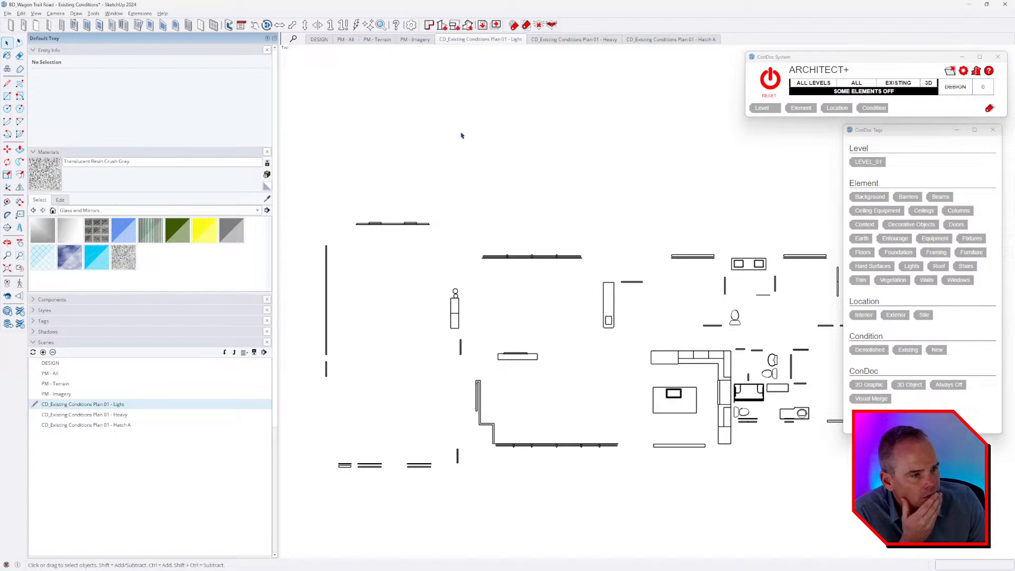
{"action": "left_click", "coordinate": [57, 51]}
{"action": "left_click", "coordinate": [63, 61]}
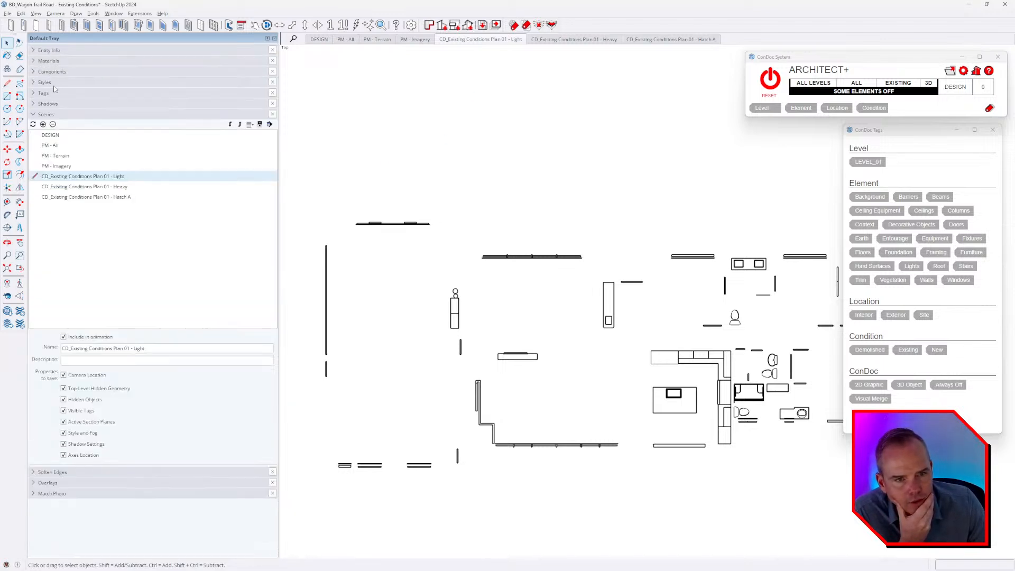
{"action": "left_click", "coordinate": [46, 83]}
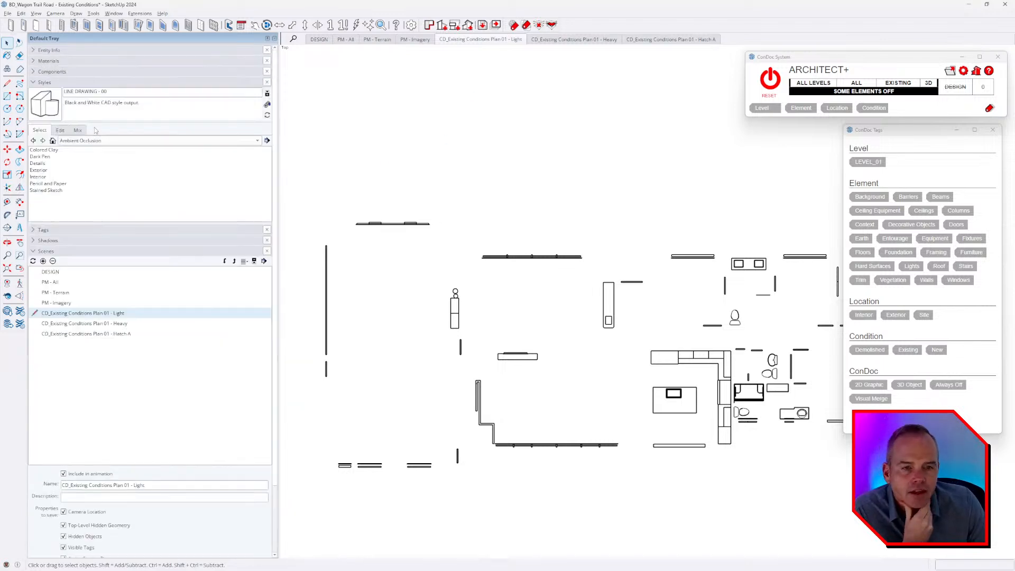
{"action": "left_click", "coordinate": [52, 140]}
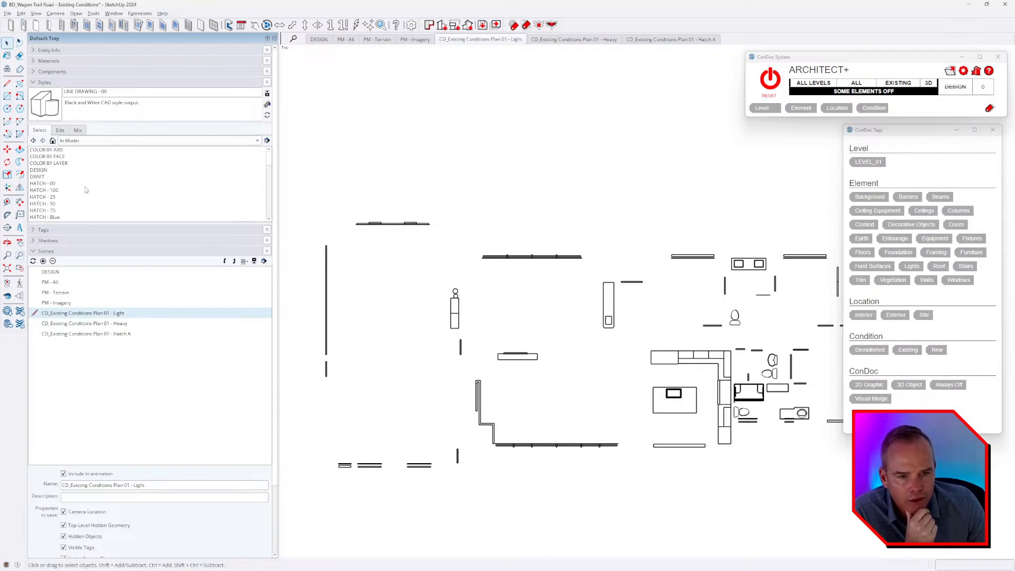
{"action": "scroll", "coordinate": [89, 184], "scroll_direction": "down", "scroll_amount": 3}
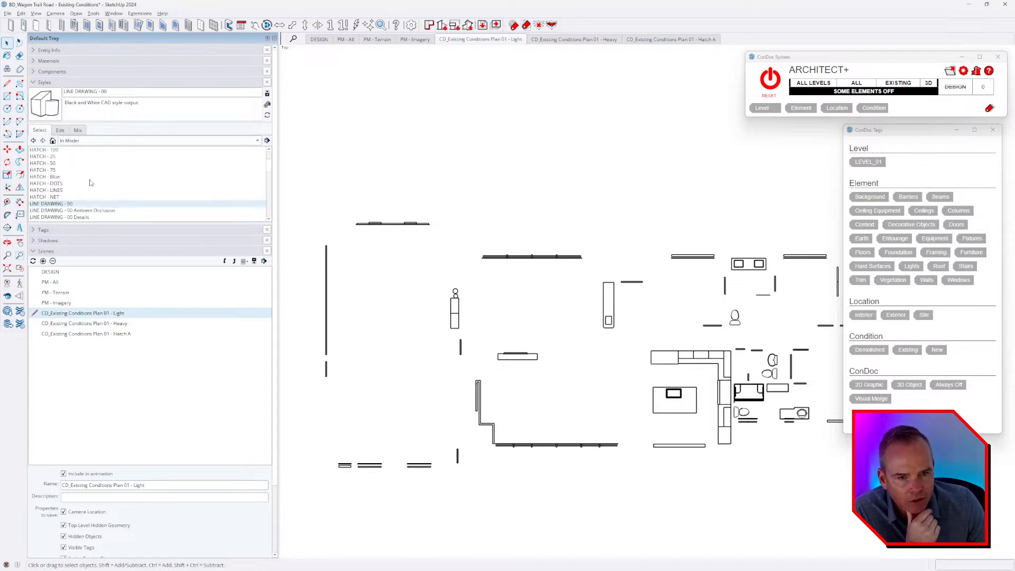
{"action": "scroll", "coordinate": [90, 182], "scroll_direction": "down", "scroll_amount": 4}
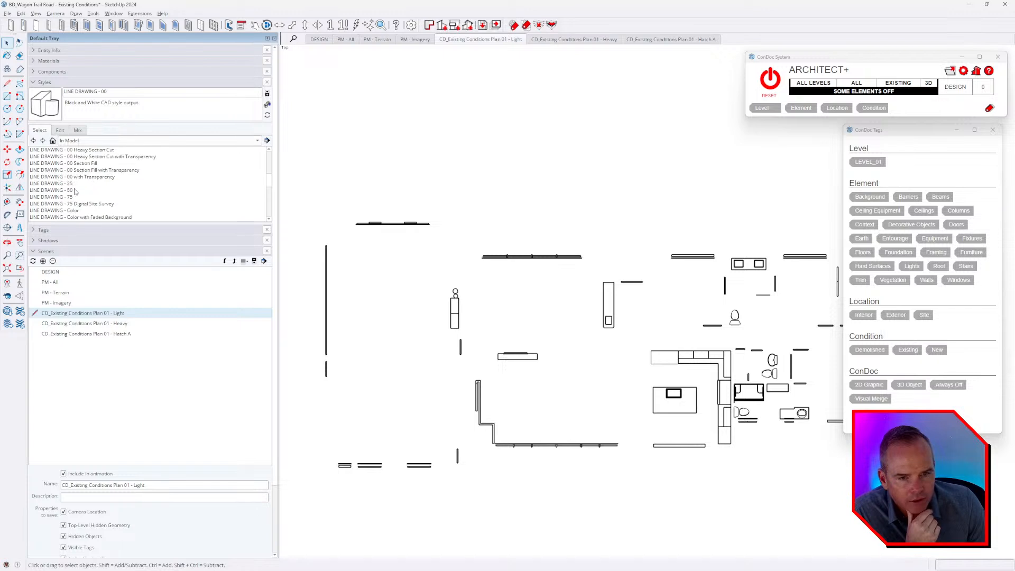
Compare the lighter line drawing styles, apply LINE DRAWING - 75, and update the Light plan scene with it.
{"action": "left_click", "coordinate": [66, 191]}
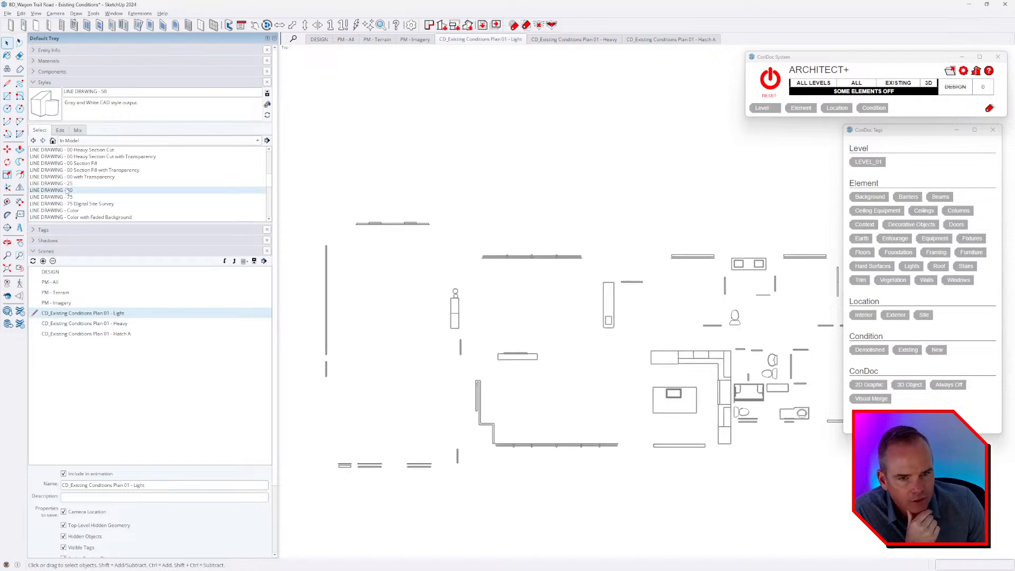
{"action": "left_click", "coordinate": [68, 184]}
{"action": "left_click", "coordinate": [71, 197]}
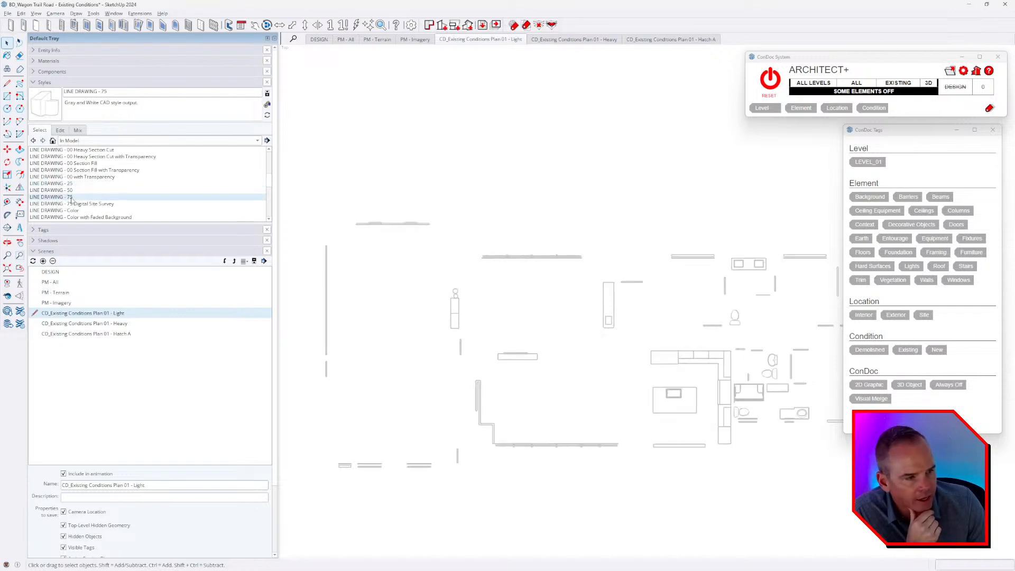
{"action": "right_click", "coordinate": [498, 41]}
{"action": "left_click", "coordinate": [520, 77]}
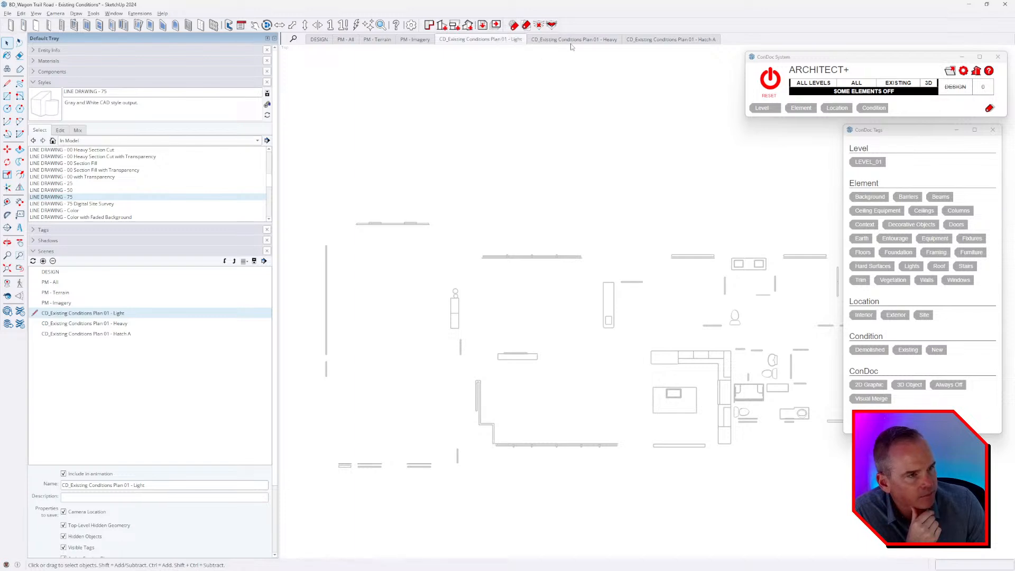
Apply the LINE DRAWING - 75 style to the scene CD_Existing Conditions Plan 01 - Heavy and update the scene.
{"action": "left_click", "coordinate": [574, 41]}
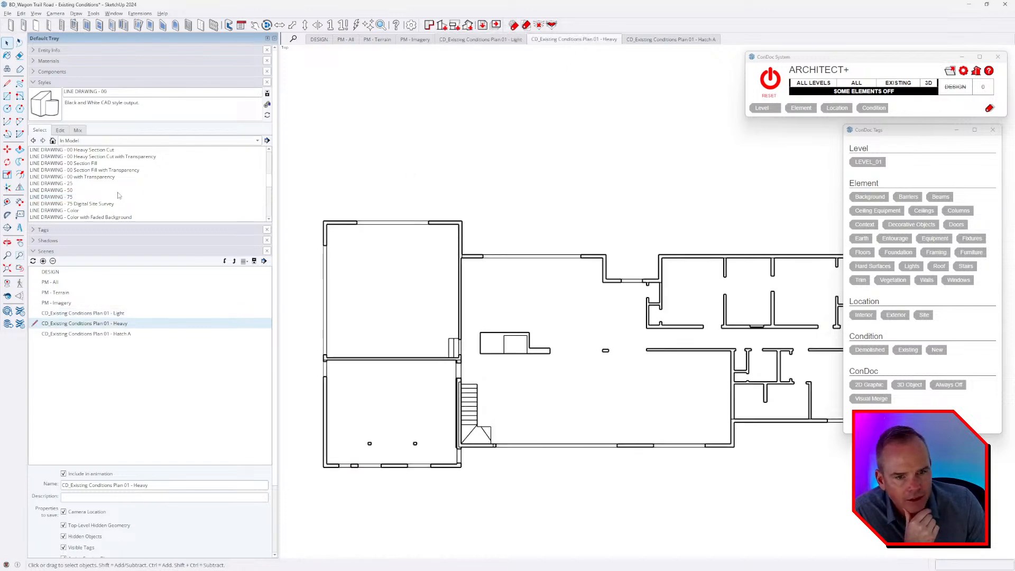
{"action": "left_click", "coordinate": [119, 196]}
{"action": "right_click", "coordinate": [586, 43]}
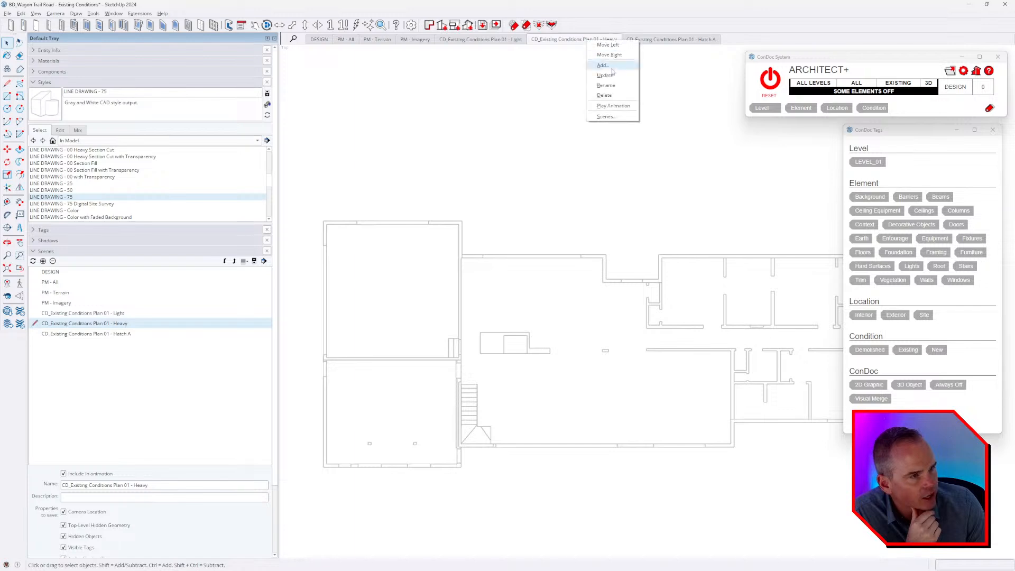
{"action": "left_click", "coordinate": [608, 65]}
Update the scene CD_Existing Conditions Plan 01 - Hatch A with the HATCH - 75 style and save the model.
{"action": "left_click", "coordinate": [661, 42]}
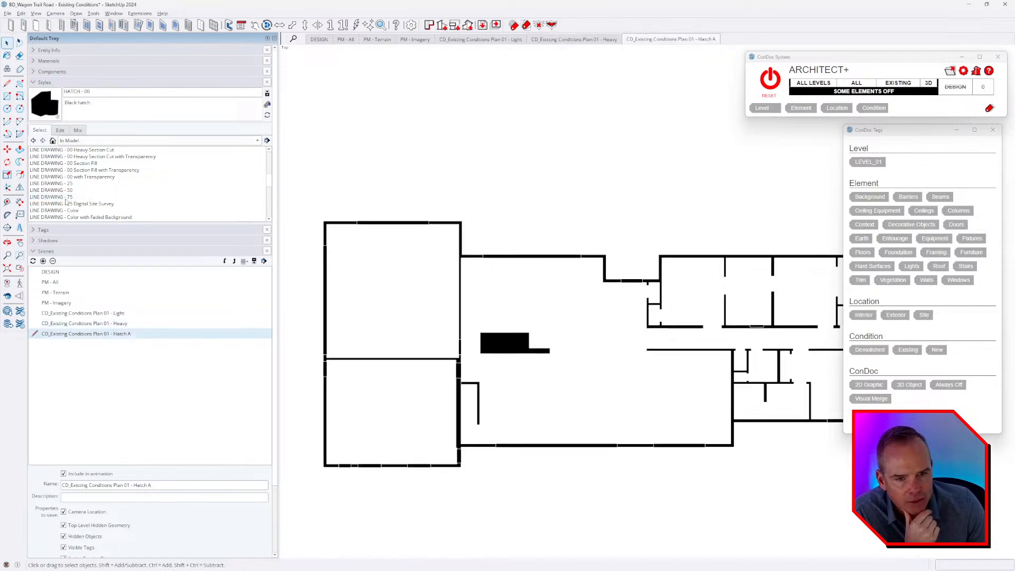
{"action": "scroll", "coordinate": [79, 201], "scroll_direction": "down", "scroll_amount": 1}
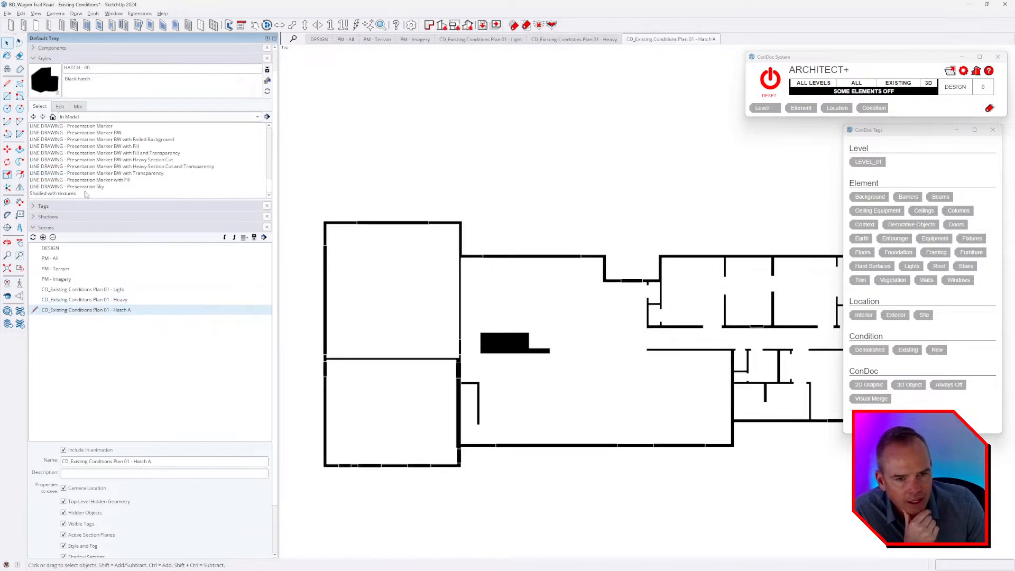
{"action": "scroll", "coordinate": [104, 175], "scroll_direction": "up", "scroll_amount": 4}
{"action": "left_click", "coordinate": [60, 146]}
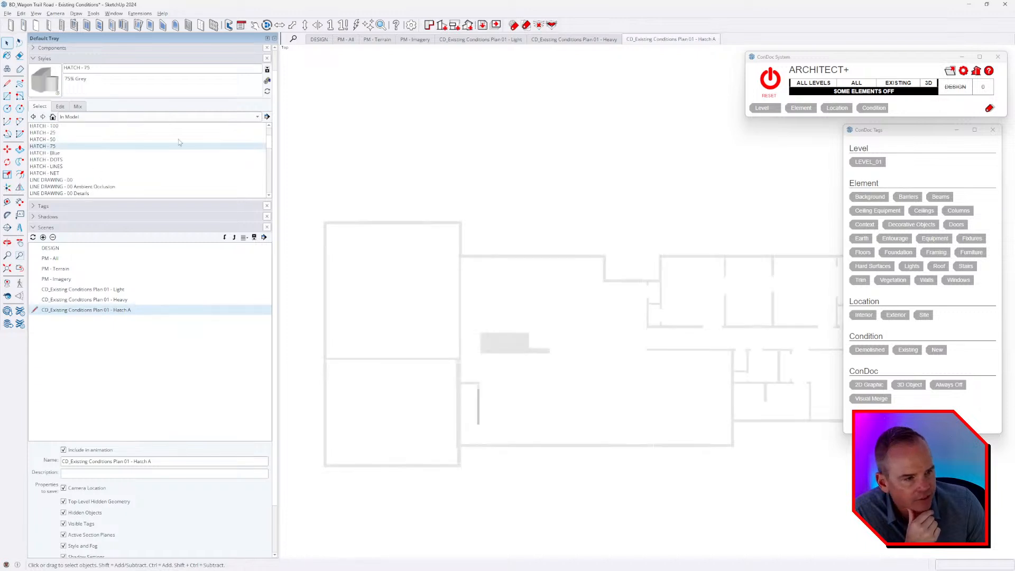
{"action": "right_click", "coordinate": [670, 40]}
{"action": "left_click", "coordinate": [696, 76]}
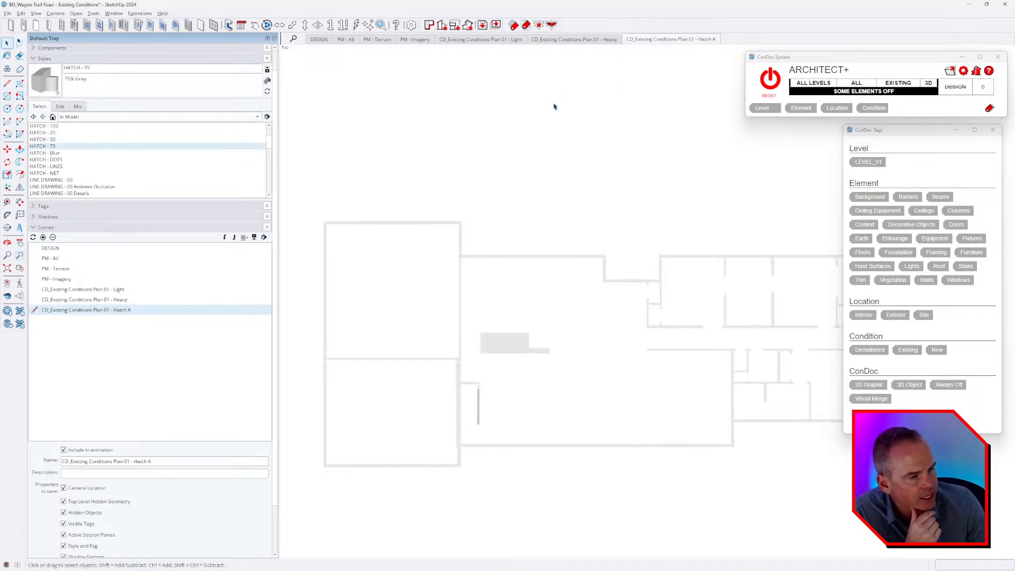
{"action": "left_click", "coordinate": [9, 14]}
{"action": "left_click", "coordinate": [27, 54]}
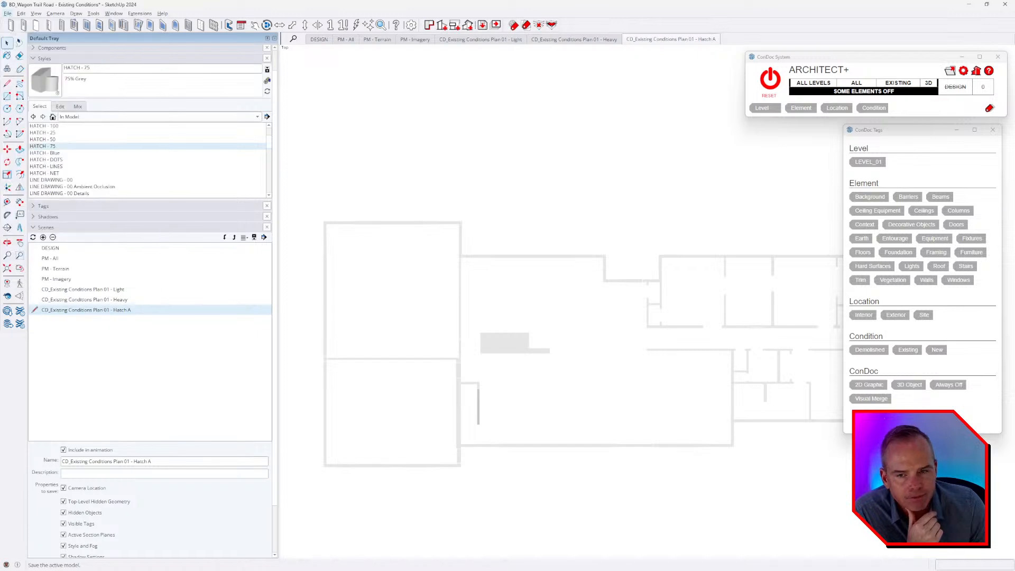
Switch to LayOut and update the linked SketchUp model in the document's references so the plan viewport uses the restyled scenes.
{"action": "key", "text": "alt+Tab"}
{"action": "middle_click_drag", "start_coordinate": [410, 111], "coordinate": [419, 122]}
{"action": "key", "text": "shift+d"}
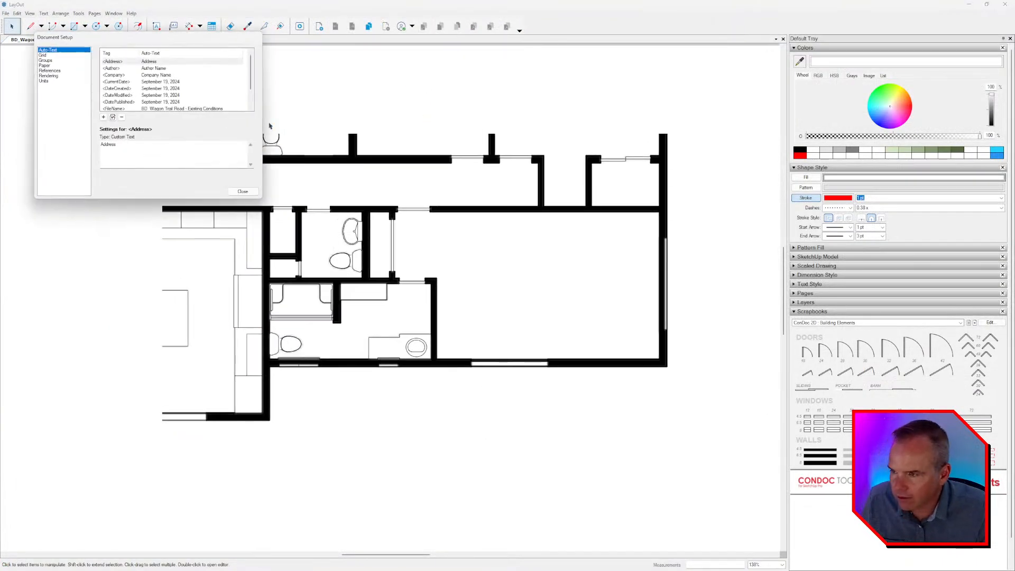
{"action": "left_click", "coordinate": [49, 71]}
{"action": "left_click", "coordinate": [127, 76]}
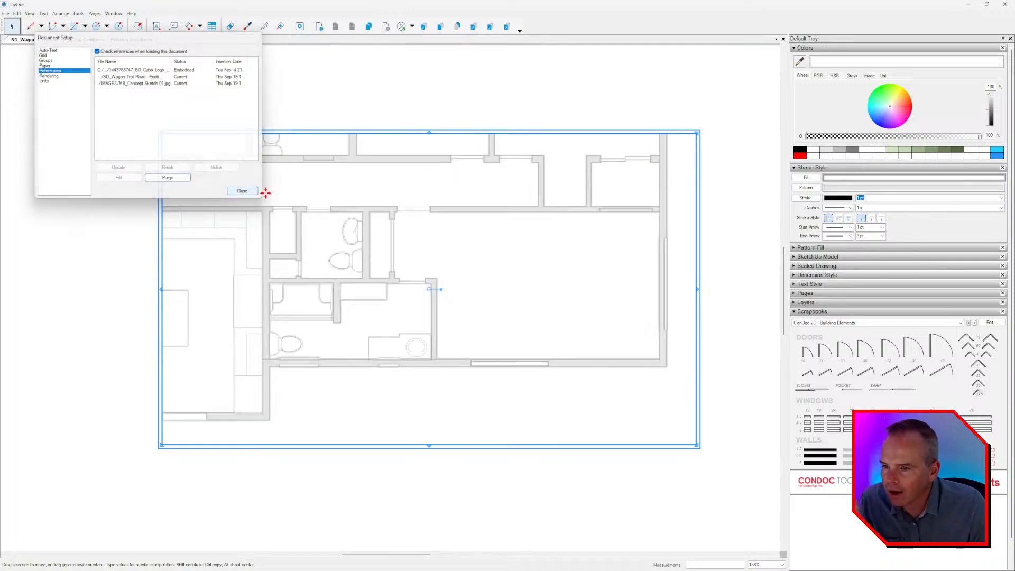
{"action": "left_click", "coordinate": [243, 192]}
{"action": "scroll", "coordinate": [501, 280], "scroll_direction": "down", "scroll_amount": 3}
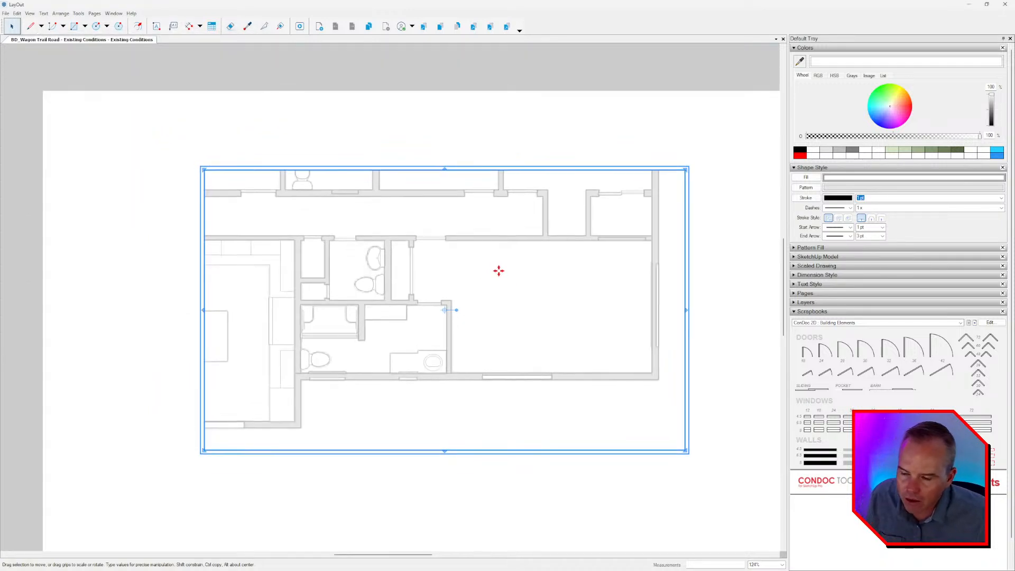
{"action": "key", "text": "Escape"}
{"action": "middle_click_drag", "start_coordinate": [509, 281], "coordinate": [518, 276]}
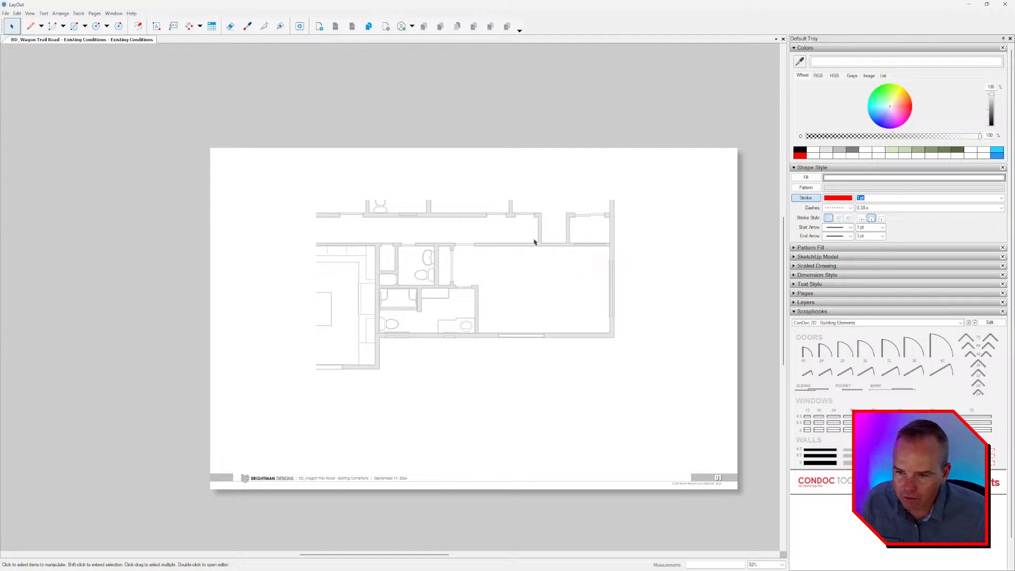
Place a solid black wall from the ConDoc 2D - Building Elements scrapbook over the plan wall above the bathroom.
{"action": "scroll", "coordinate": [474, 258], "scroll_direction": "up", "scroll_amount": 2}
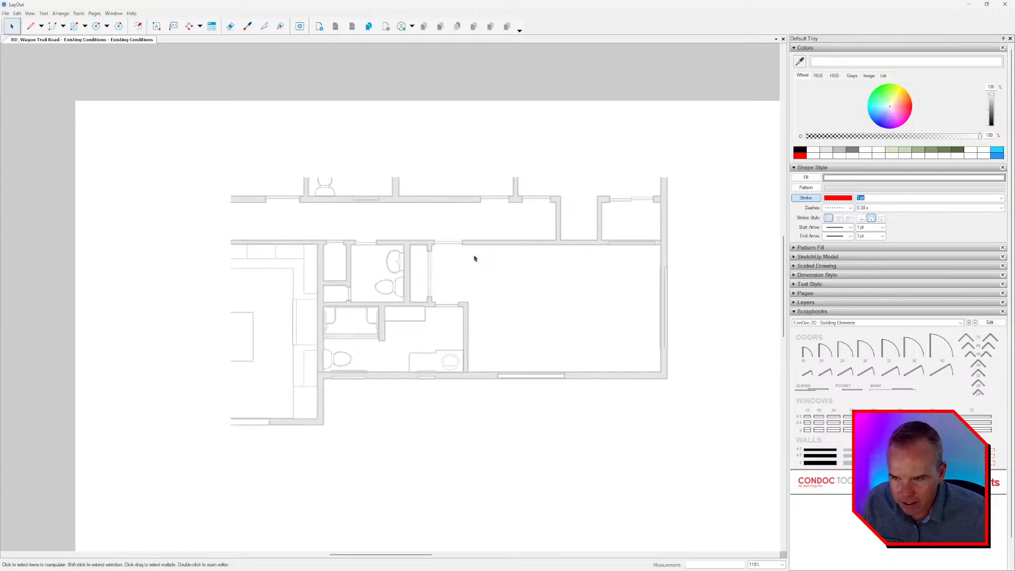
{"action": "left_click", "coordinate": [834, 167]}
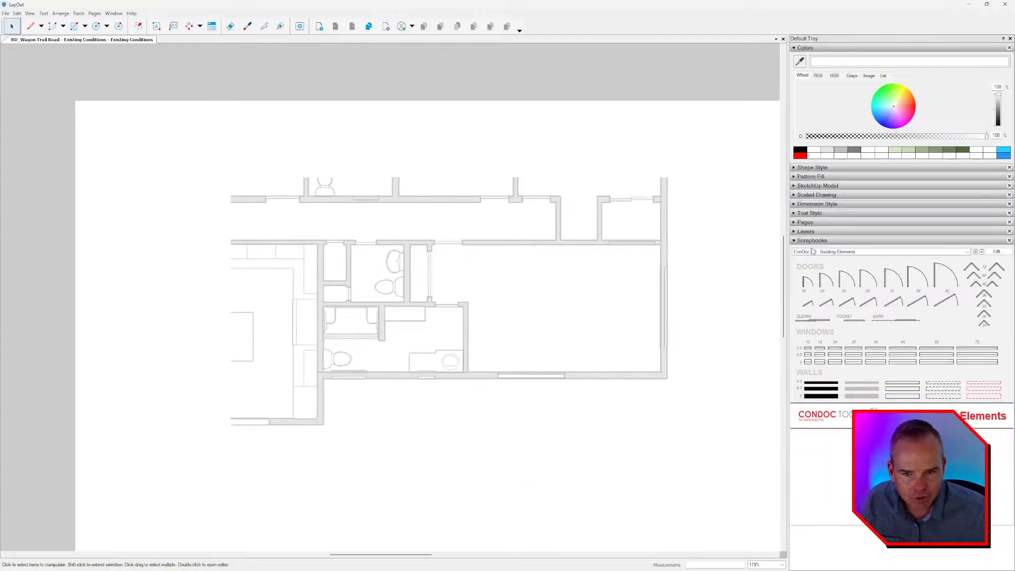
{"action": "left_click_drag", "start_coordinate": [813, 385], "coordinate": [401, 244]}
{"action": "scroll", "coordinate": [329, 233], "scroll_direction": "up", "scroll_amount": 1}
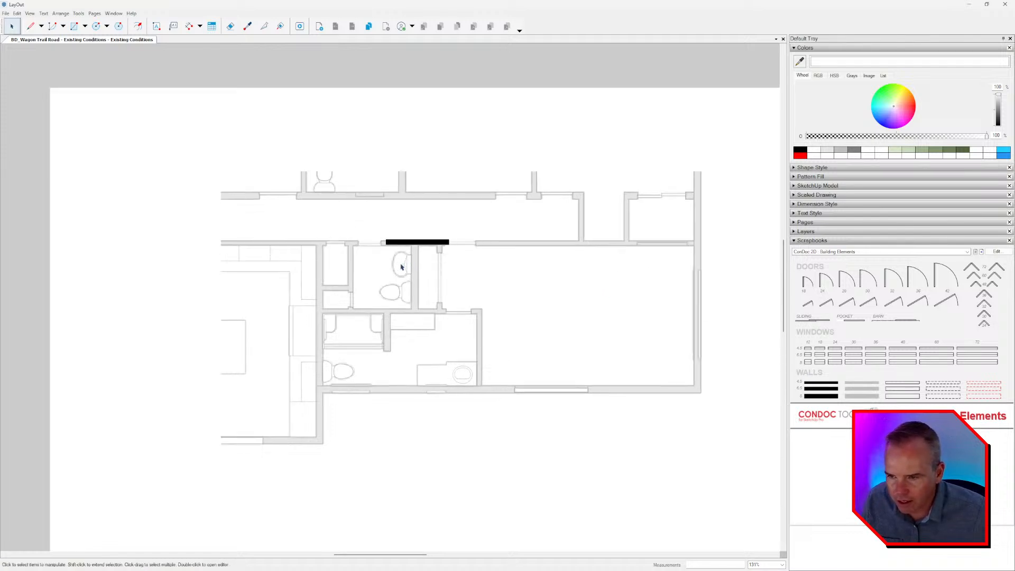
{"action": "middle_click_drag", "start_coordinate": [426, 264], "coordinate": [445, 262]}
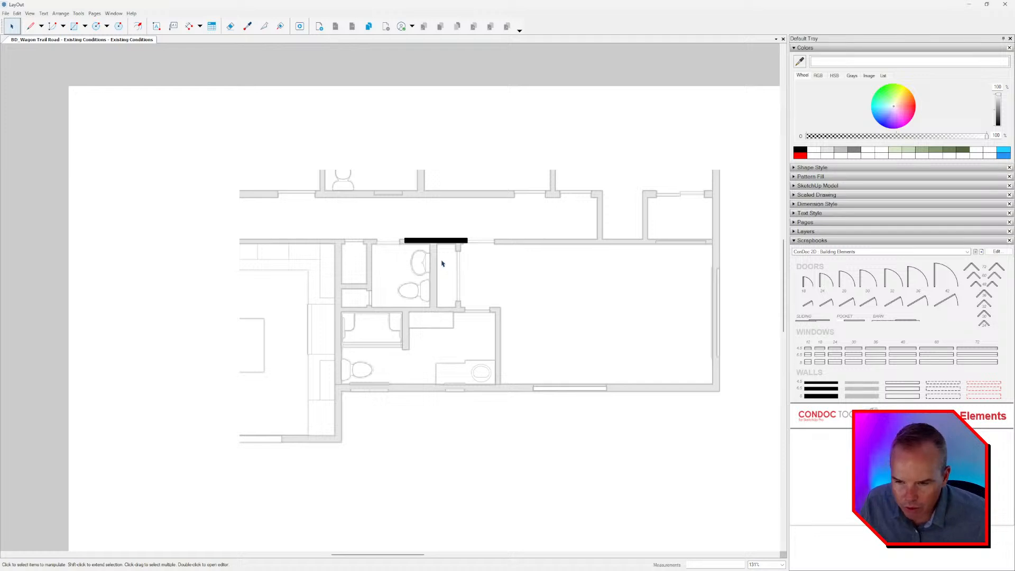
{"action": "scroll", "coordinate": [449, 245], "scroll_direction": "up", "scroll_amount": 3}
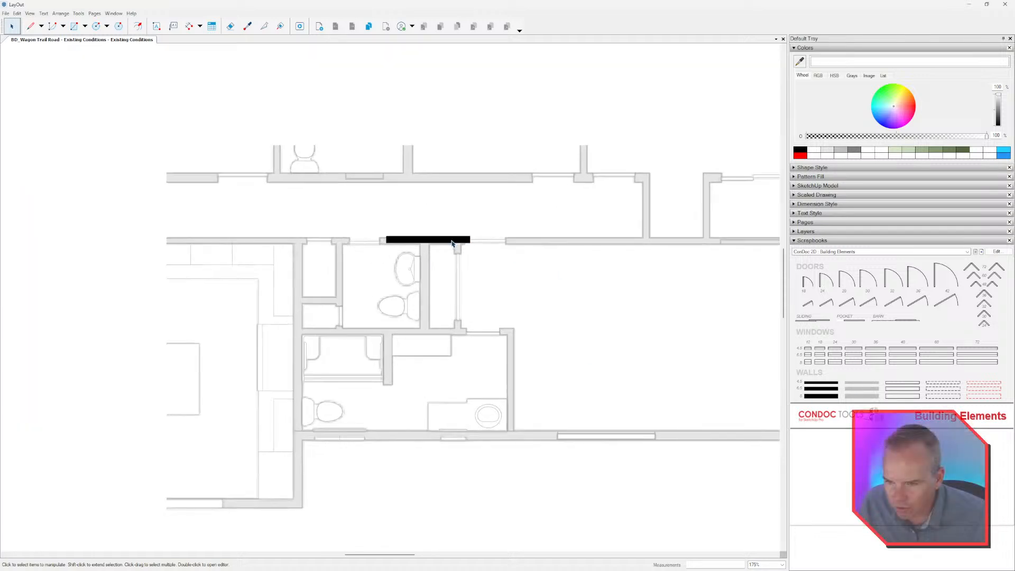
Check the drawing scale assigned to the placed black wall among its available scales.
{"action": "left_click", "coordinate": [406, 236]}
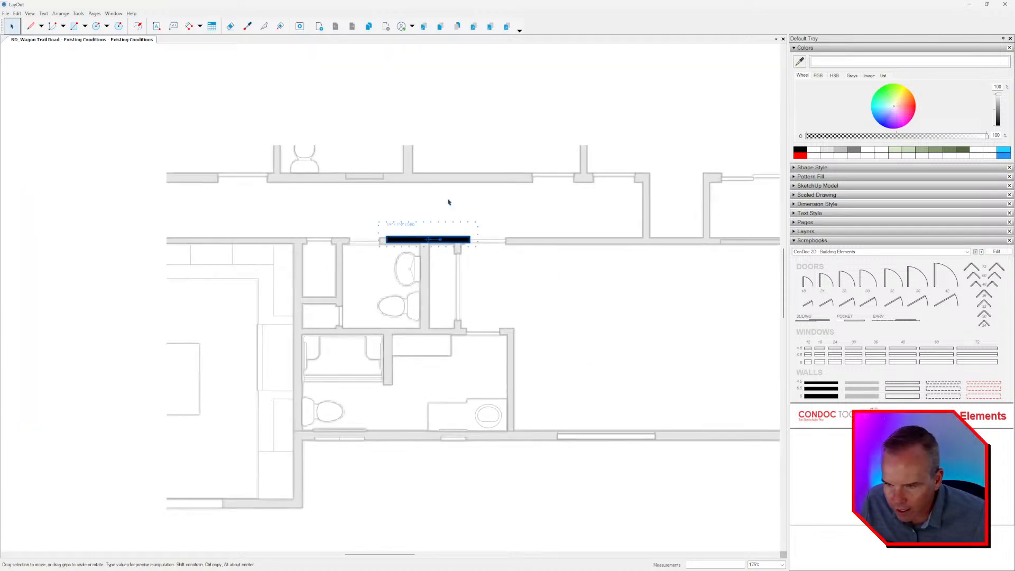
{"action": "right_click", "coordinate": [400, 238]}
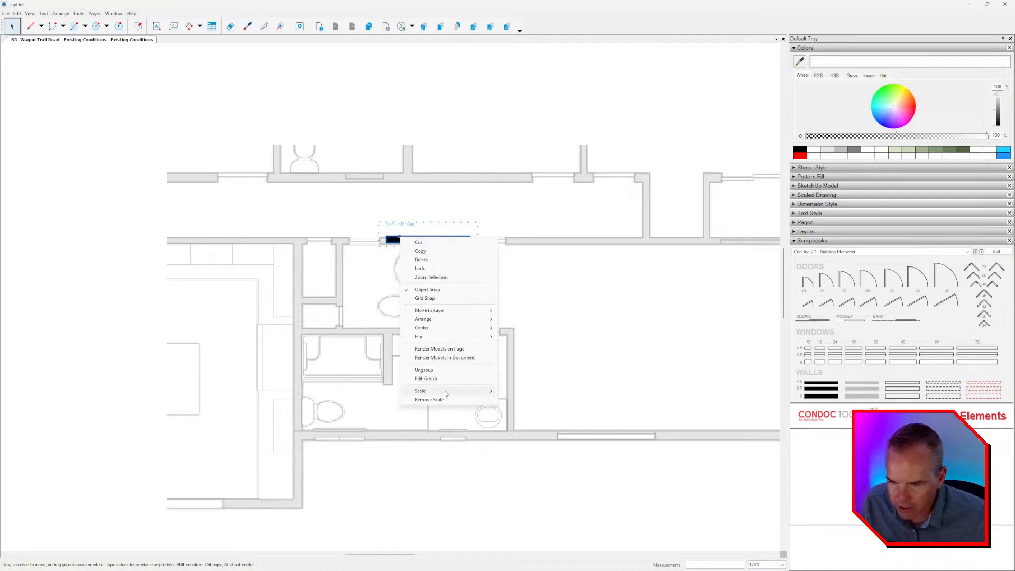
{"action": "mouse_move", "coordinate": [455, 391]}
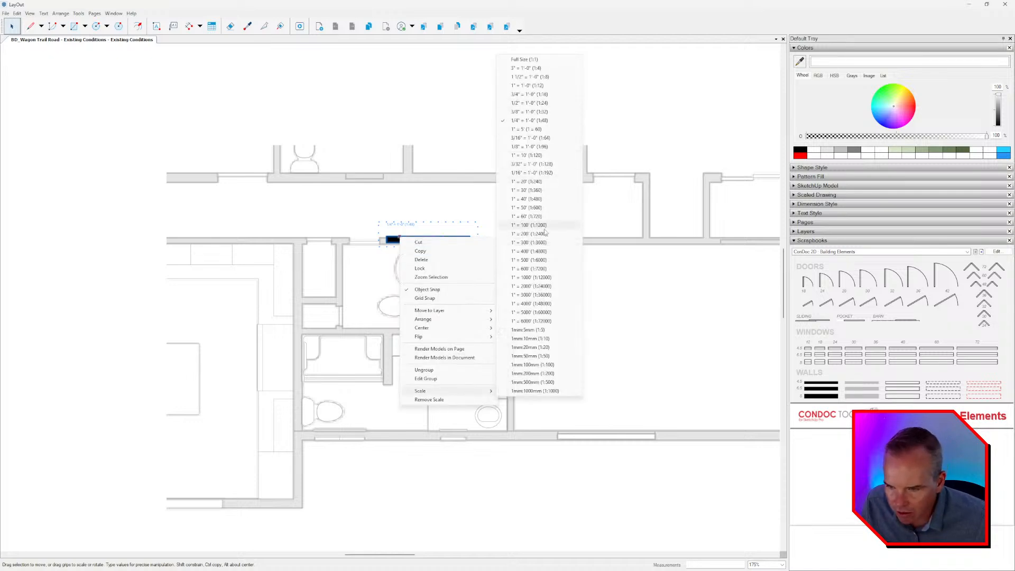
{"action": "left_click", "coordinate": [414, 268]}
{"action": "scroll", "coordinate": [413, 267], "scroll_direction": "up", "scroll_amount": 2}
{"action": "left_click", "coordinate": [405, 236]}
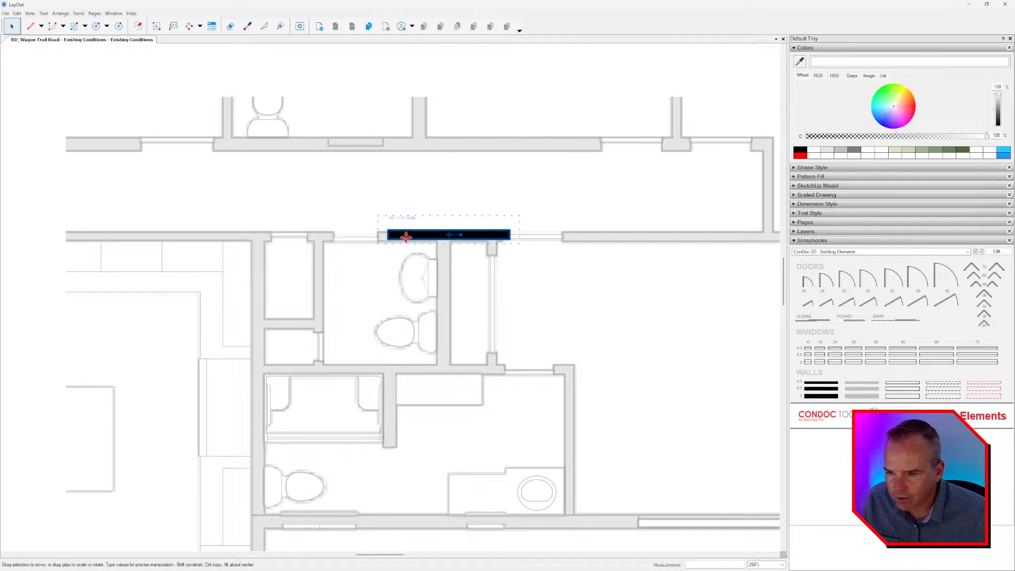
Move the black wall down over the bathroom sink and check the plan viewport for scale options.
{"action": "scroll", "coordinate": [405, 241], "scroll_direction": "up", "scroll_amount": 2}
{"action": "left_click_drag", "start_coordinate": [396, 233], "coordinate": [389, 294]}
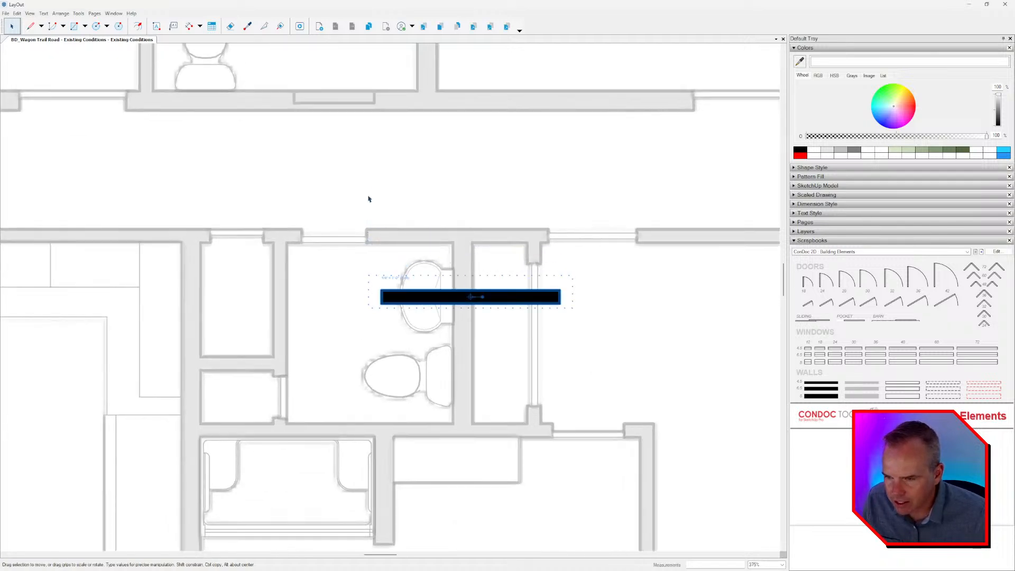
{"action": "right_click", "coordinate": [368, 182]}
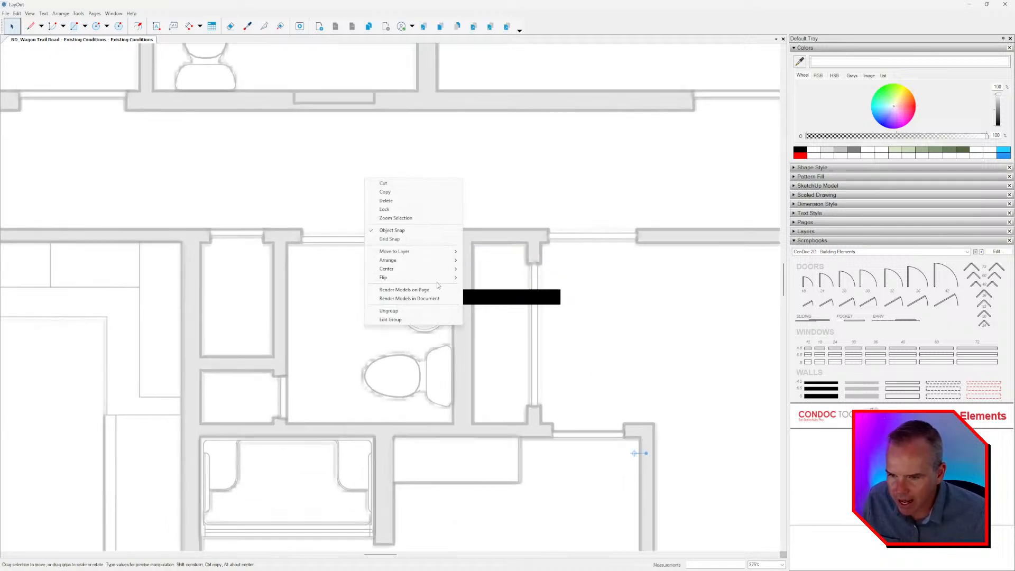
{"action": "key", "text": "Escape"}
{"action": "scroll", "coordinate": [437, 285], "scroll_direction": "down", "scroll_amount": 5}
{"action": "right_click", "coordinate": [181, 222]}
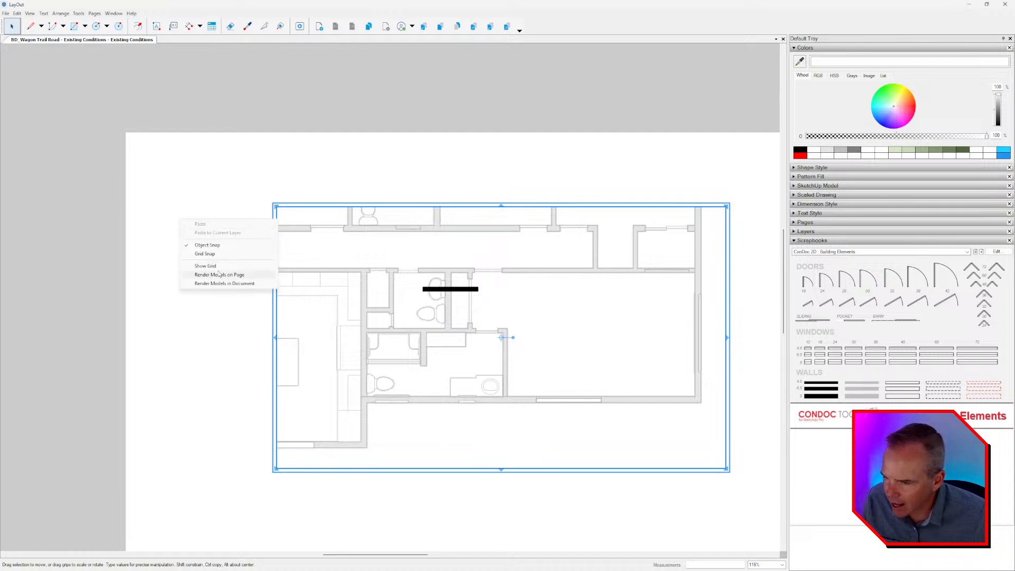
{"action": "key", "text": "Escape"}
{"action": "scroll", "coordinate": [419, 266], "scroll_direction": "up", "scroll_amount": 2}
{"action": "key", "text": "Escape"}
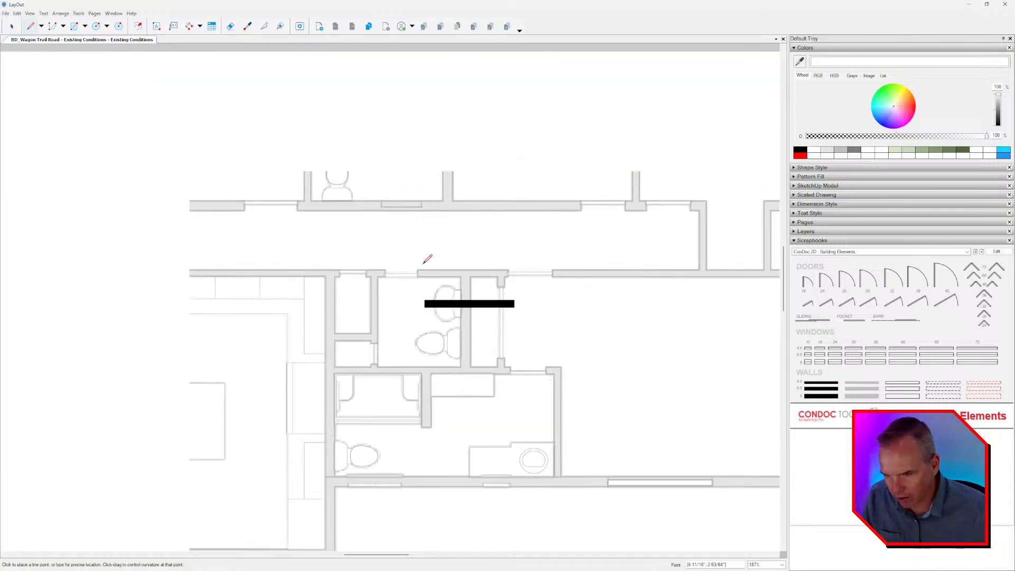
Move the black wall so its upper corner snaps to the plan wall's end beside the bathroom doorway.
{"action": "scroll", "coordinate": [423, 262], "scroll_direction": "up", "scroll_amount": 3}
{"action": "left_click", "coordinate": [437, 310]}
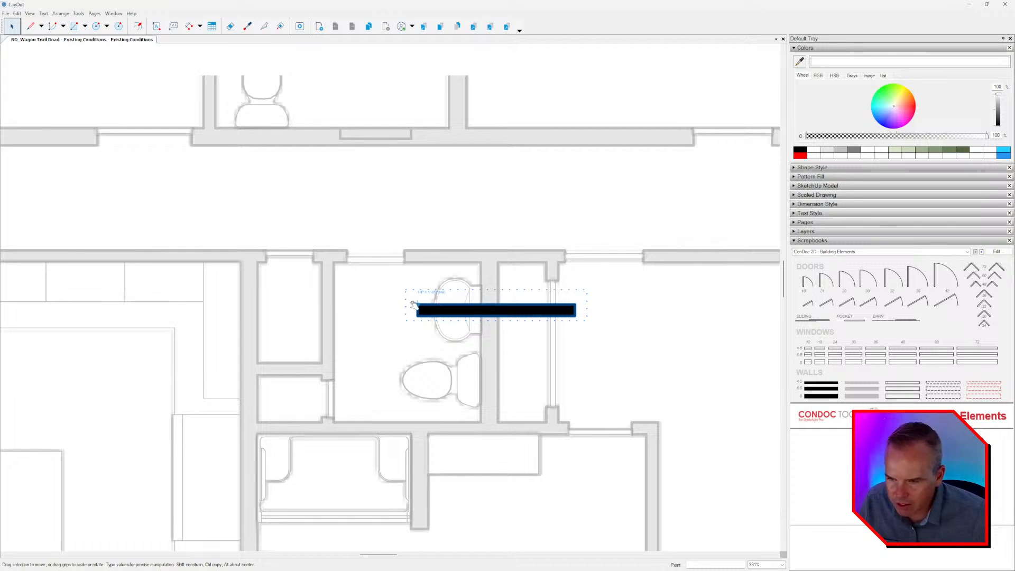
{"action": "left_click_drag", "start_coordinate": [442, 312], "coordinate": [403, 250]}
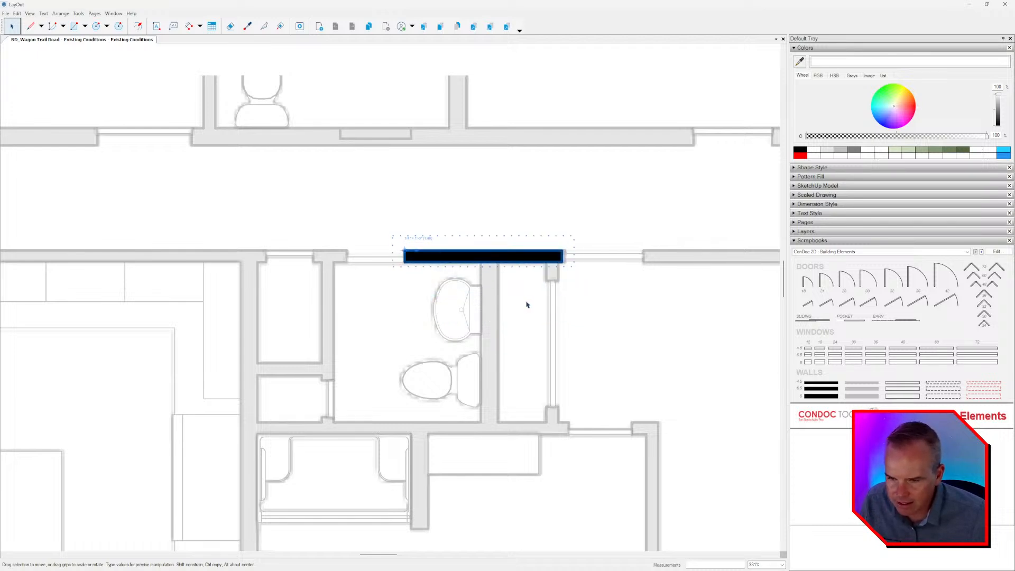
Stretch the black wall from its lower edge and set its thickness to 4.5.
{"action": "middle_click_drag", "start_coordinate": [525, 302], "coordinate": [488, 295]}
{"action": "scroll", "coordinate": [445, 250], "scroll_direction": "up", "scroll_amount": 1}
{"action": "scroll", "coordinate": [444, 252], "scroll_direction": "up", "scroll_amount": 1}
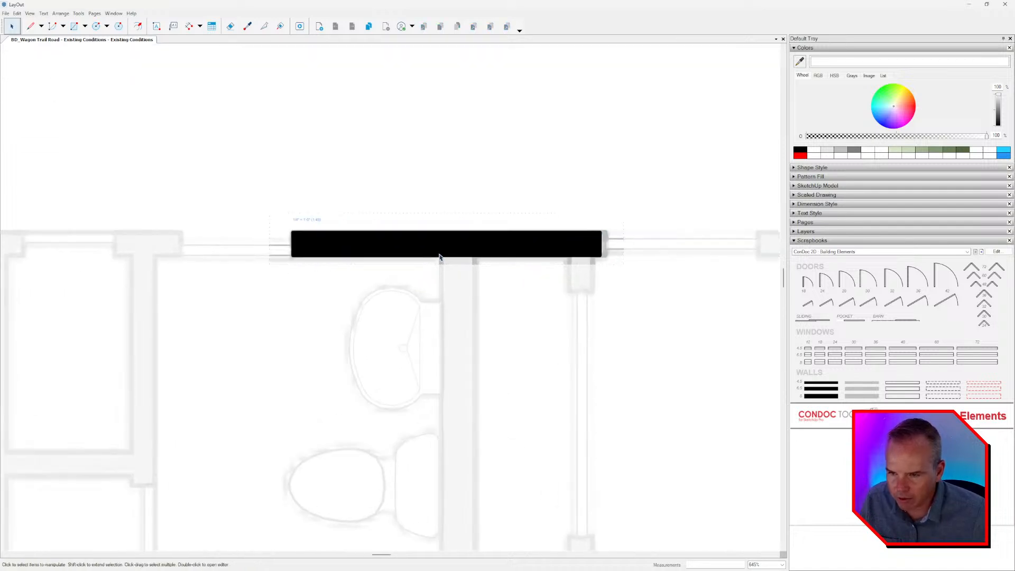
{"action": "scroll", "coordinate": [446, 258], "scroll_direction": "up", "scroll_amount": 1}
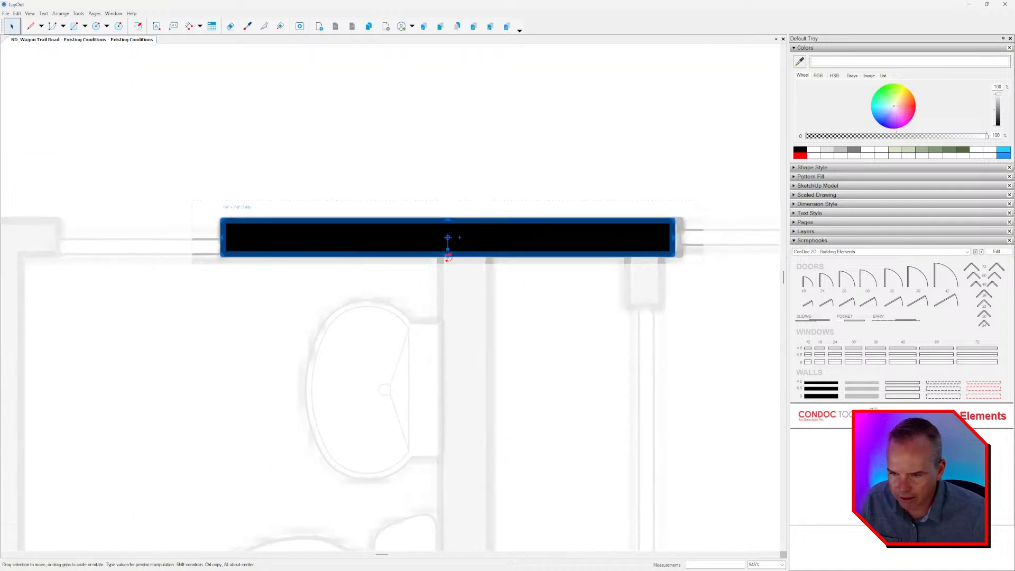
{"action": "left_click_drag", "start_coordinate": [447, 262], "coordinate": [447, 475]}
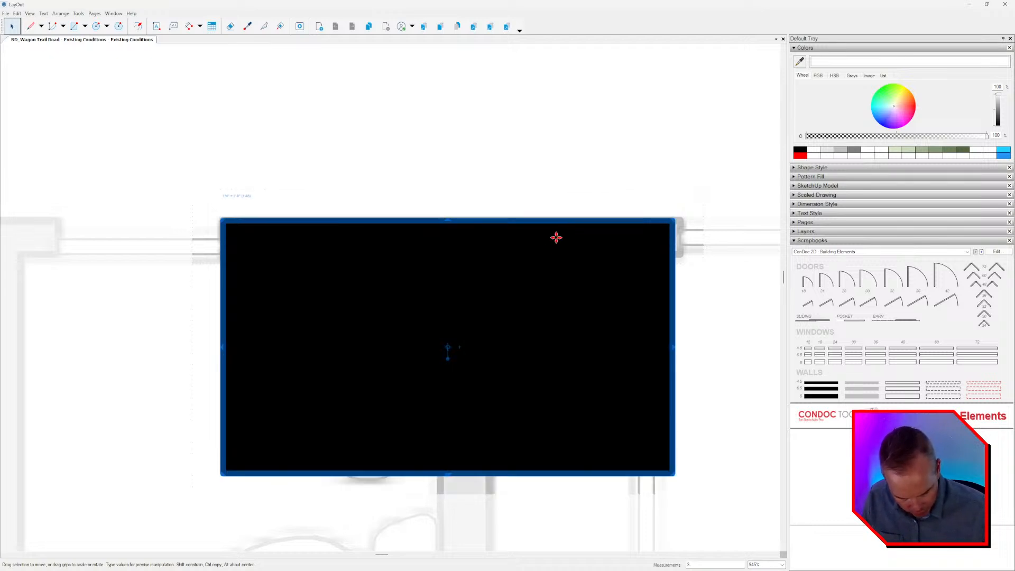
{"action": "key", "text": "ctrl+z"}
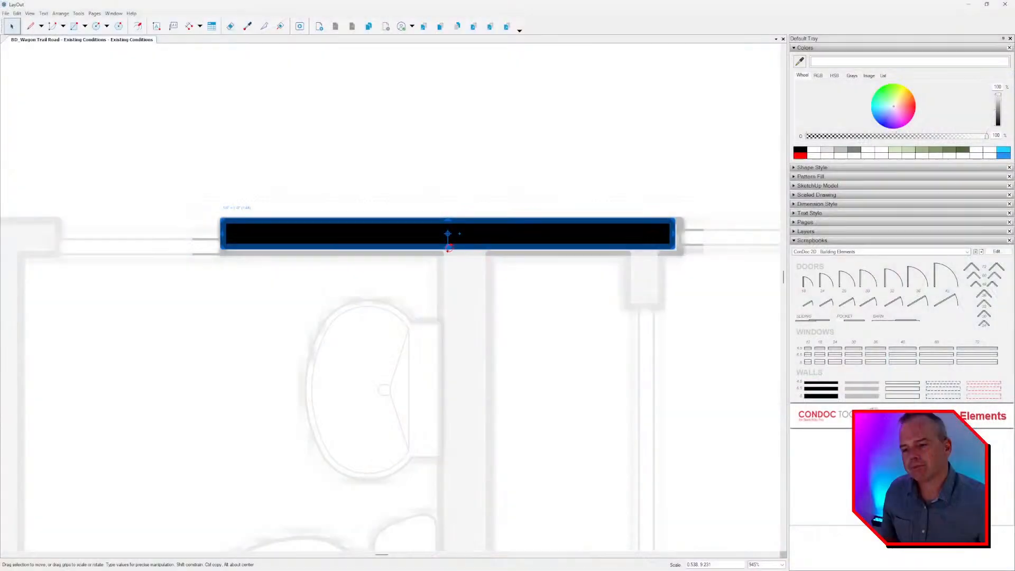
{"action": "left_click_drag", "start_coordinate": [449, 247], "coordinate": [448, 399]}
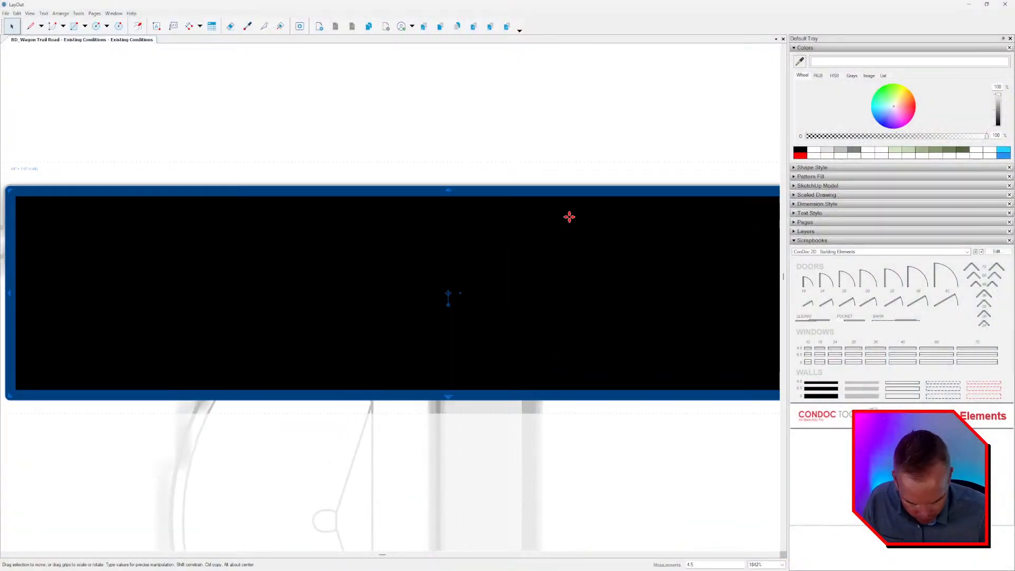
{"action": "key", "text": "Return"}
{"action": "scroll", "coordinate": [463, 267], "scroll_direction": "down", "scroll_amount": 3}
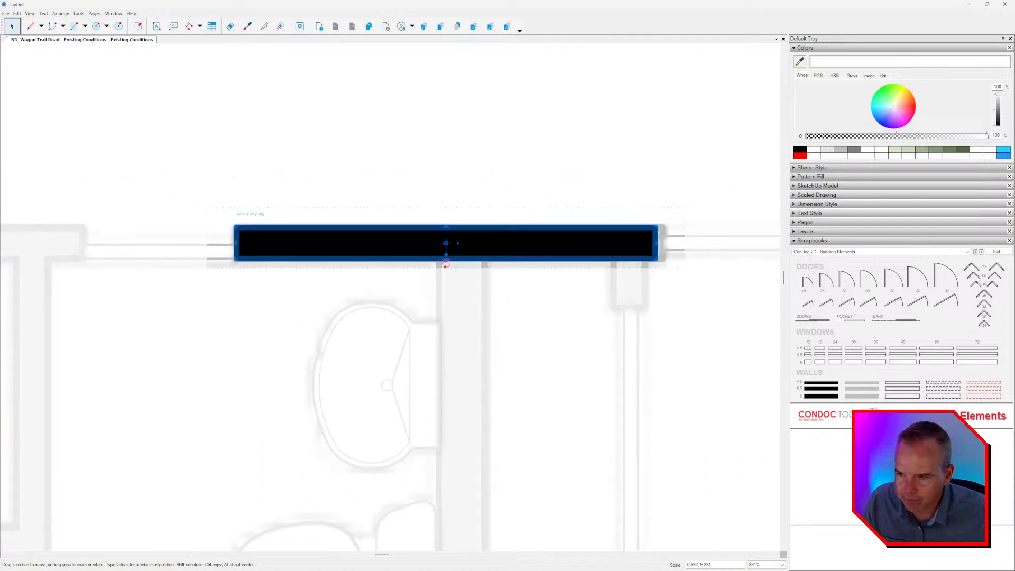
Extend the black wall's right end to the jamb of the adjacent door opening.
{"action": "scroll", "coordinate": [531, 243], "scroll_direction": "up", "scroll_amount": 2}
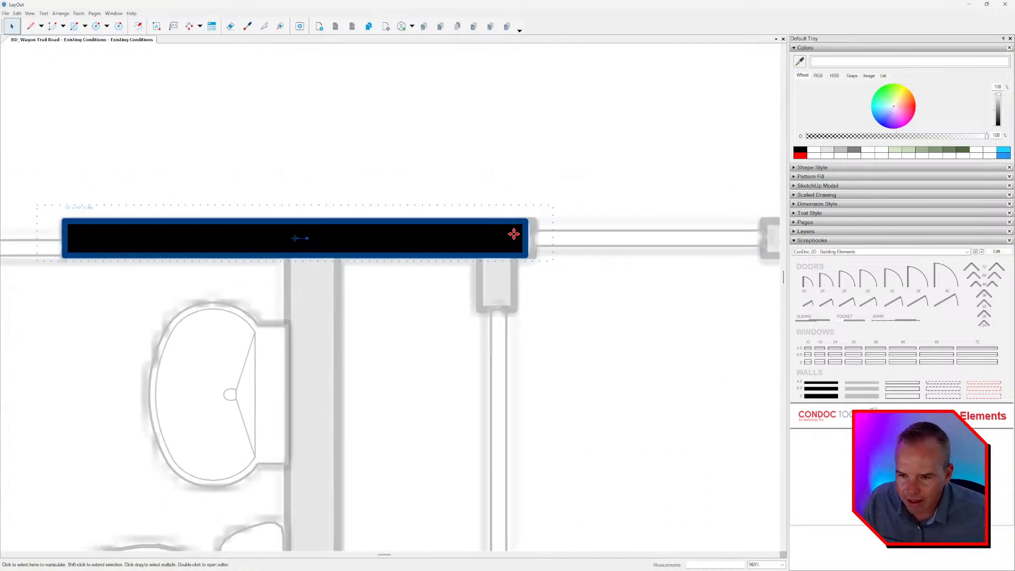
{"action": "left_click", "coordinate": [497, 249]}
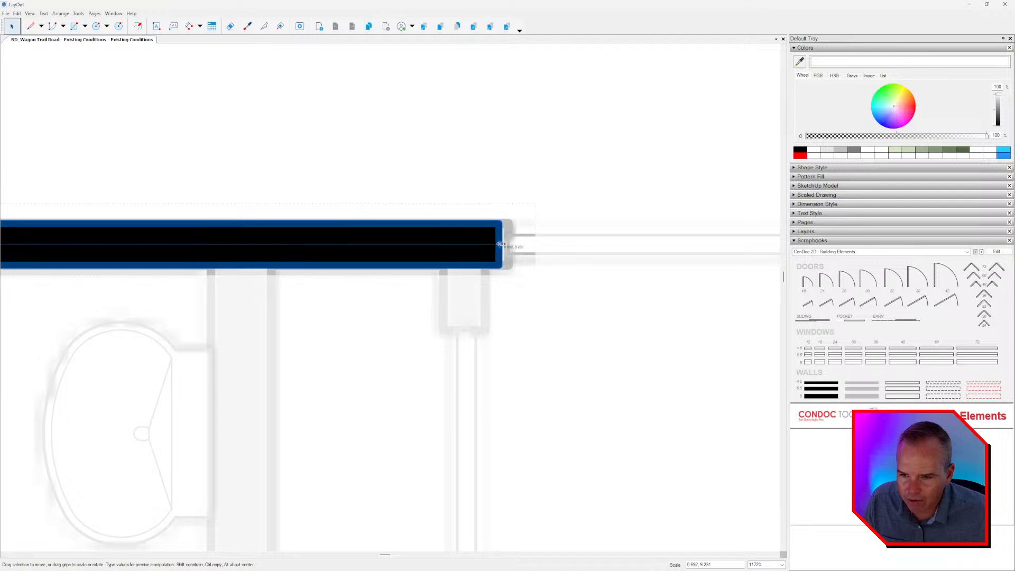
{"action": "scroll", "coordinate": [499, 236], "scroll_direction": "down", "scroll_amount": 2}
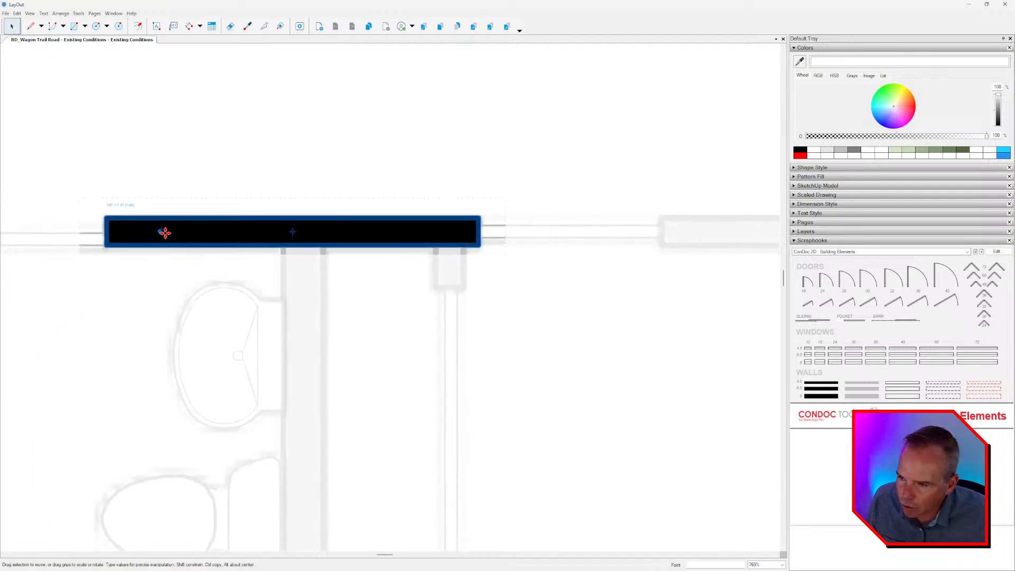
Copy the black wall to the right along the same wall line, starting at the first piece's end.
{"action": "left_click_drag", "start_coordinate": [160, 231], "coordinate": [549, 244]}
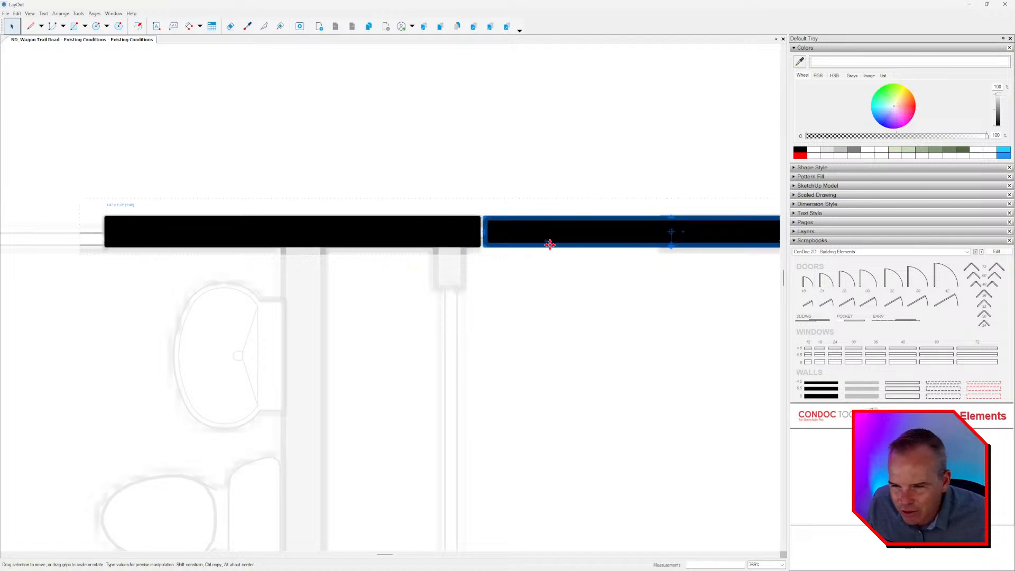
{"action": "key", "text": "Delete"}
{"action": "left_click", "coordinate": [317, 234]}
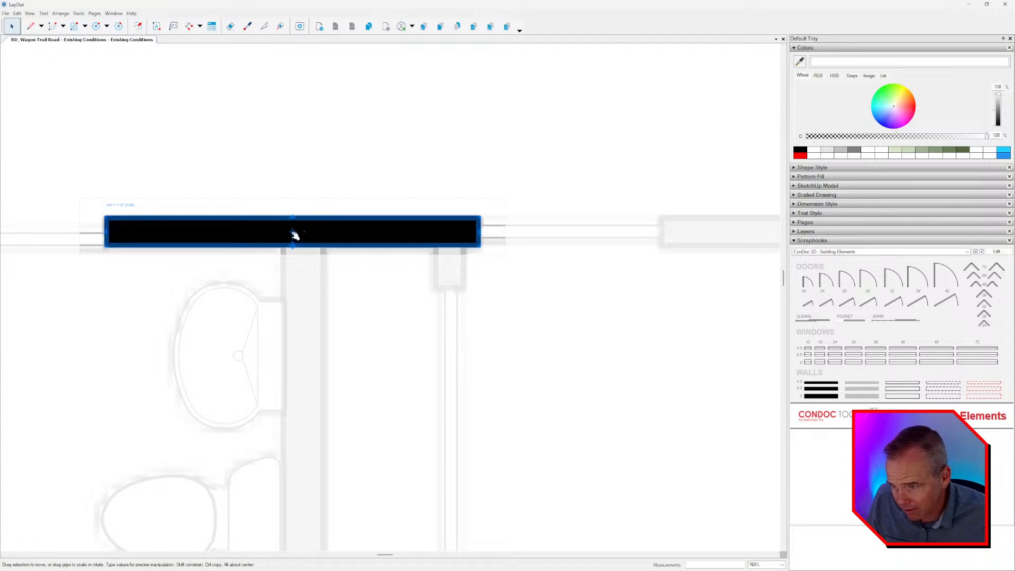
{"action": "left_click_drag", "start_coordinate": [110, 220], "coordinate": [474, 228]}
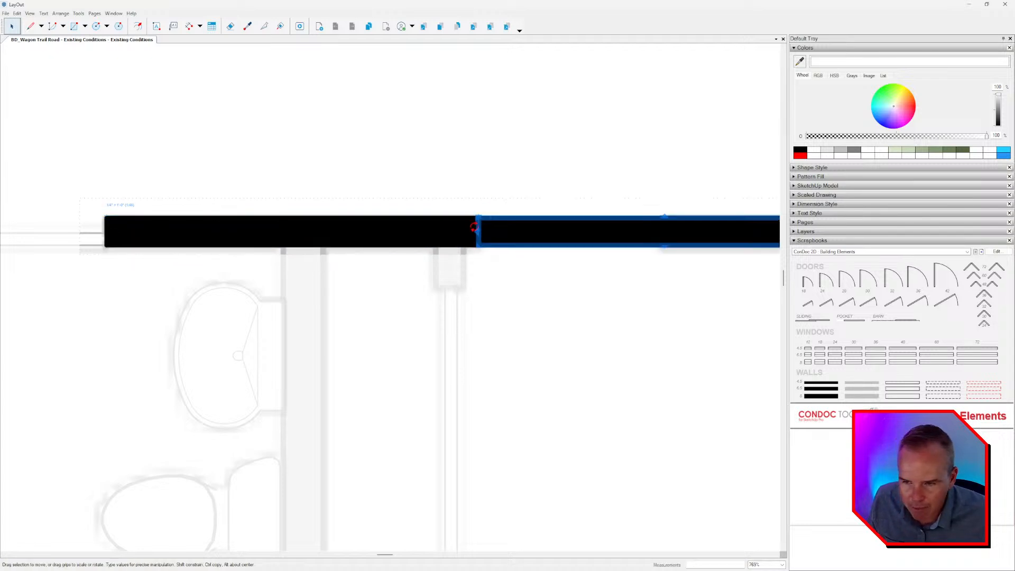
{"action": "middle_click_drag", "start_coordinate": [562, 264], "coordinate": [446, 252]}
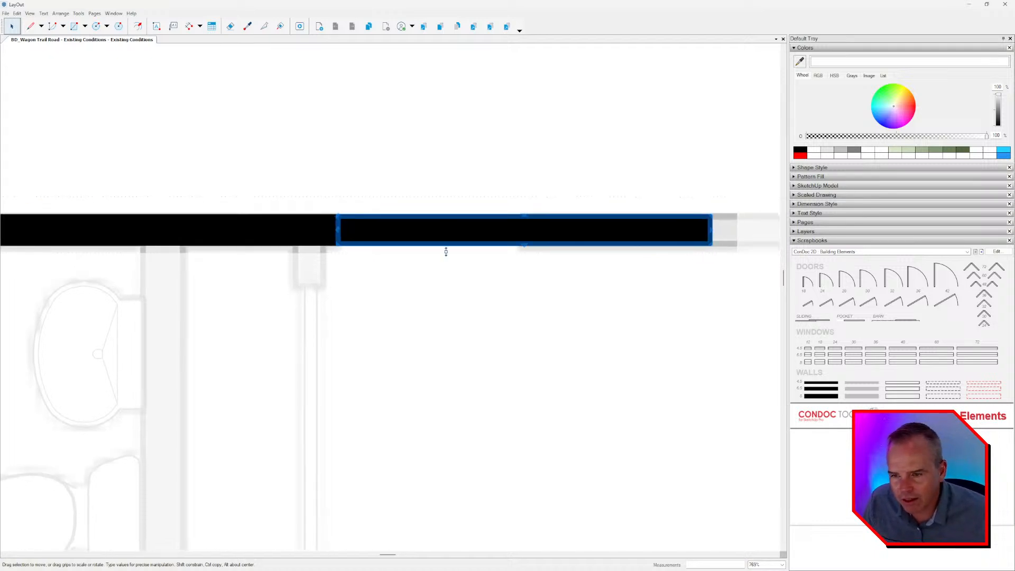
Move the copied wall along the wall line so its left end meets the far jamb of the door opening.
{"action": "scroll", "coordinate": [357, 230], "scroll_direction": "up", "scroll_amount": 1}
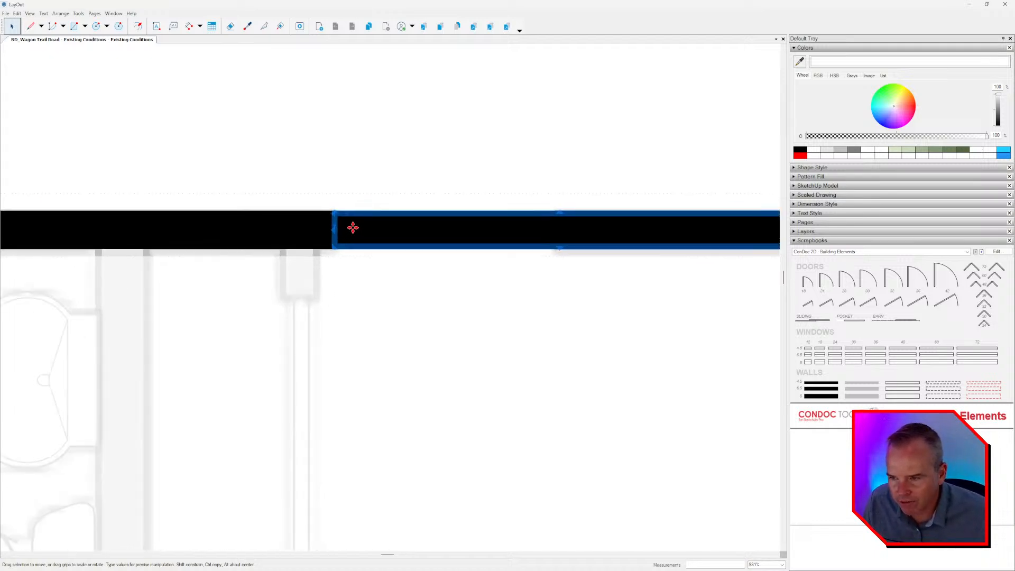
{"action": "left_click_drag", "start_coordinate": [352, 228], "coordinate": [455, 220]}
{"action": "left_click_drag", "start_coordinate": [477, 218], "coordinate": [557, 213]}
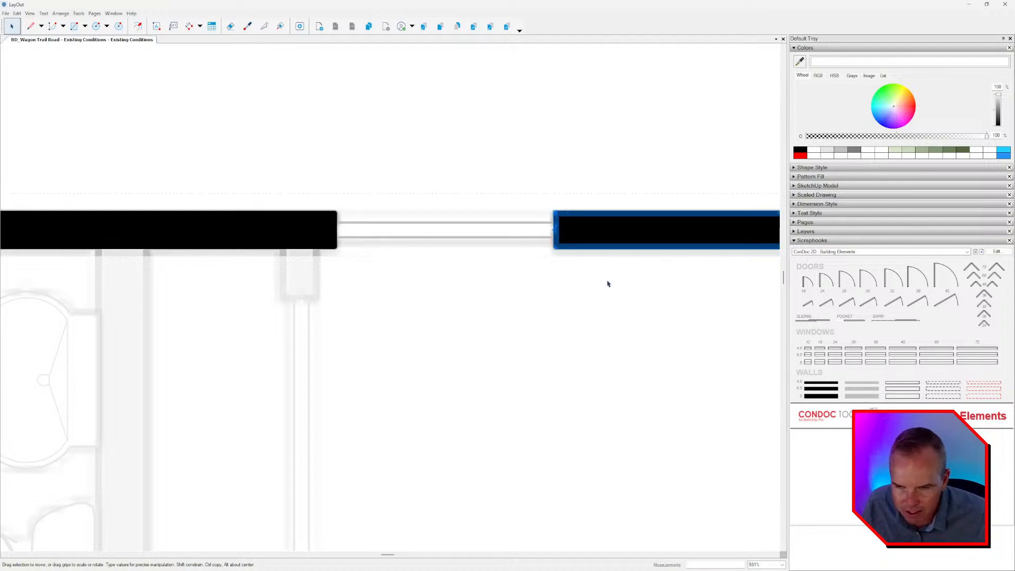
{"action": "scroll", "coordinate": [544, 276], "scroll_direction": "down", "scroll_amount": 4}
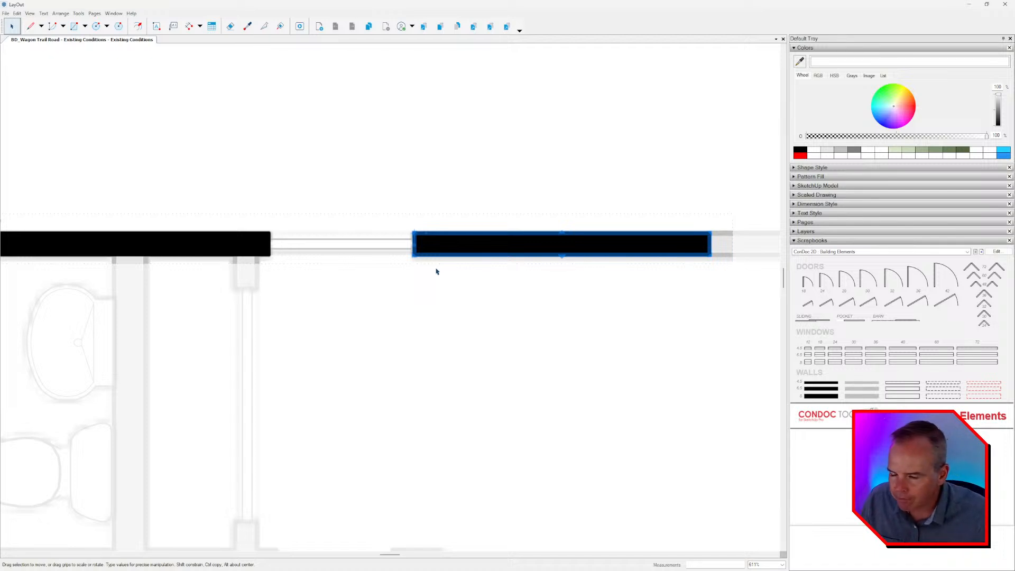
Extend the right end of the copied black wall along the wall line until it meets the exterior wall.
{"action": "scroll", "coordinate": [384, 259], "scroll_direction": "down", "scroll_amount": 8}
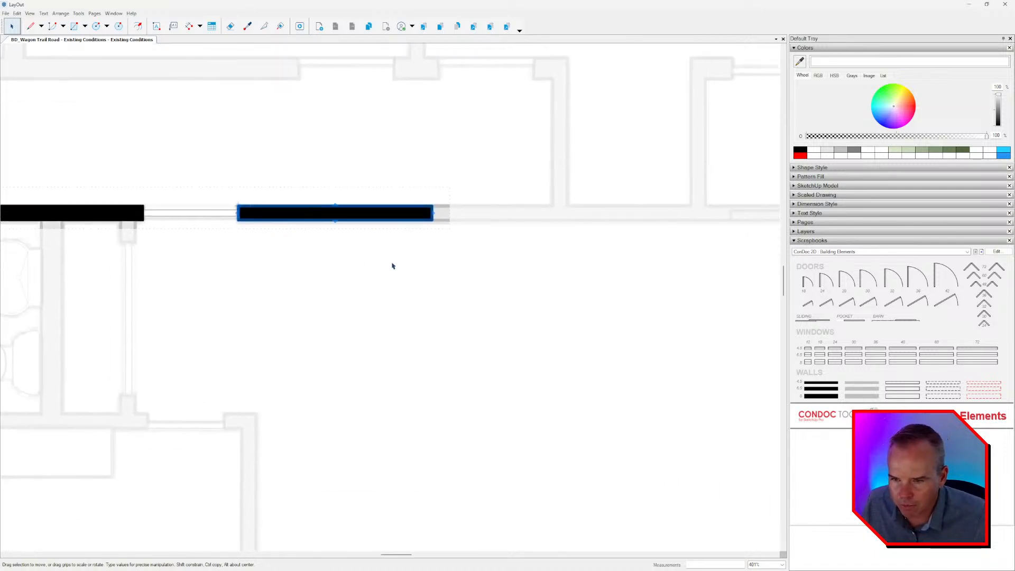
{"action": "middle_click_drag", "start_coordinate": [412, 280], "coordinate": [503, 266]}
{"action": "left_click", "coordinate": [529, 213]}
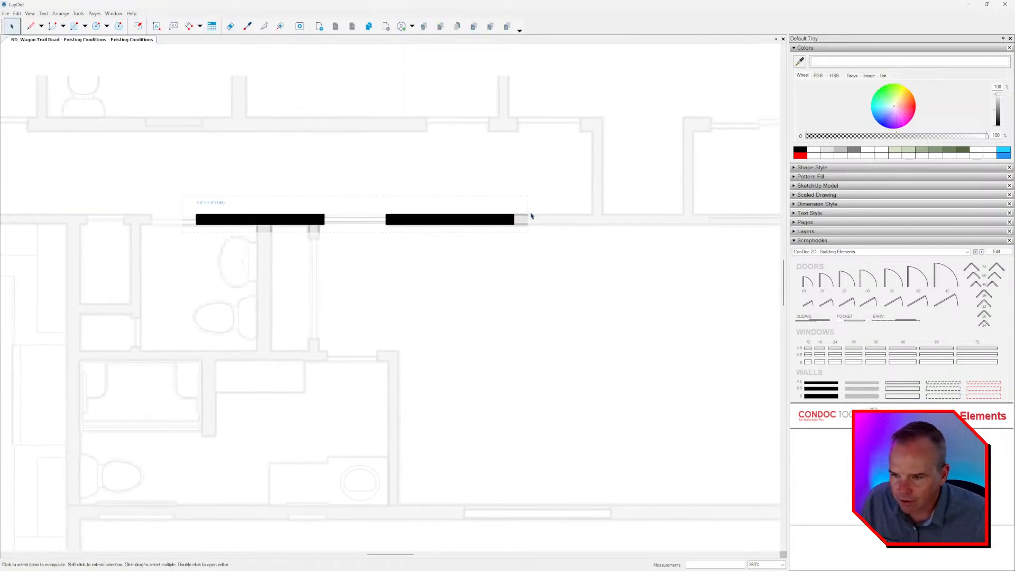
{"action": "scroll", "coordinate": [530, 212], "scroll_direction": "up", "scroll_amount": 3}
{"action": "left_click", "coordinate": [488, 215]}
{"action": "middle_click_drag", "start_coordinate": [547, 229], "coordinate": [443, 233]}
{"action": "scroll", "coordinate": [443, 233], "scroll_direction": "up", "scroll_amount": 1}
{"action": "left_click_drag", "start_coordinate": [399, 215], "coordinate": [465, 230]}
{"action": "key", "text": "ctrl+z"}
{"action": "left_click_drag", "start_coordinate": [399, 223], "coordinate": [692, 224]}
{"action": "middle_click_drag", "start_coordinate": [676, 245], "coordinate": [382, 257]}
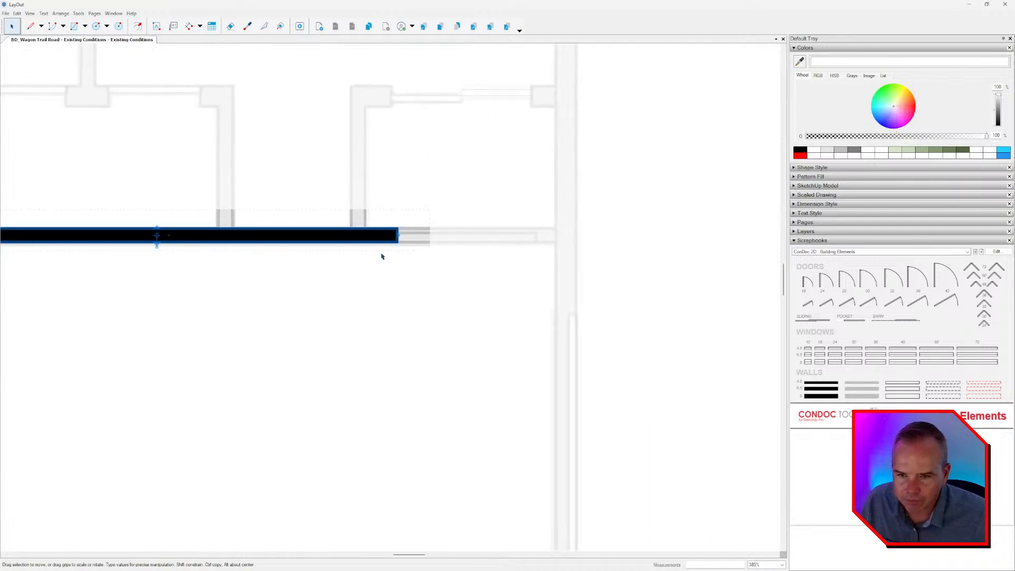
{"action": "left_click_drag", "start_coordinate": [402, 231], "coordinate": [566, 234]}
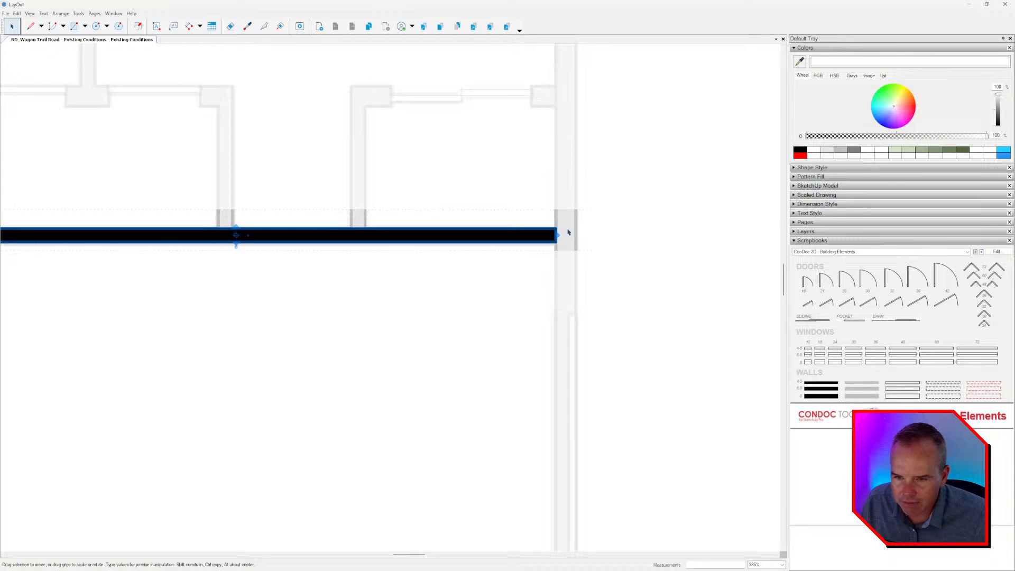
Copy the first black wall leftward against its left end and shorten the copy to span the adjacent door opening.
{"action": "scroll", "coordinate": [644, 226], "scroll_direction": "down", "scroll_amount": 3}
{"action": "scroll", "coordinate": [644, 226], "scroll_direction": "down", "scroll_amount": 3}
{"action": "middle_click_drag", "start_coordinate": [597, 301], "coordinate": [613, 288]}
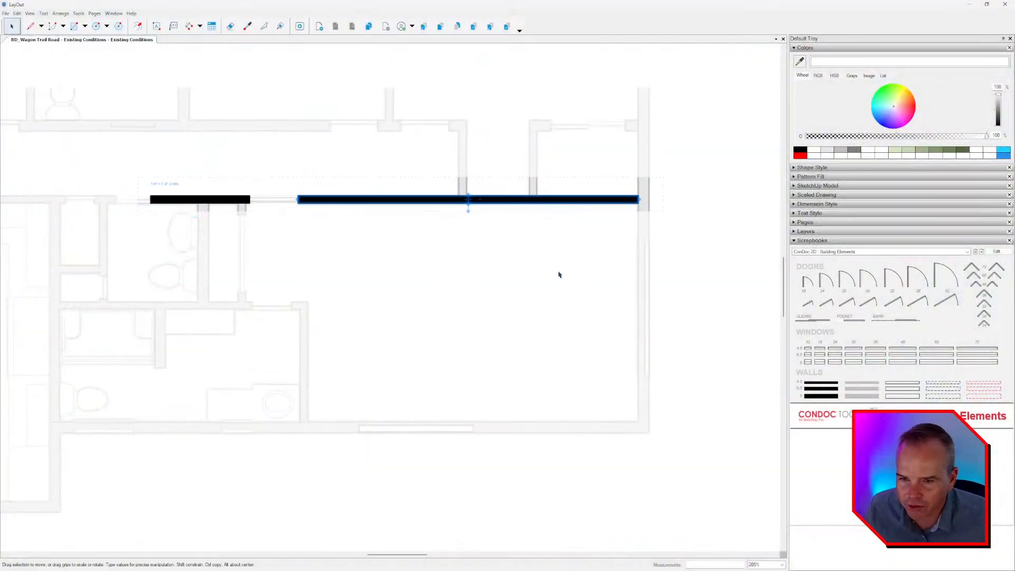
{"action": "scroll", "coordinate": [482, 242], "scroll_direction": "left", "scroll_amount": 5}
{"action": "scroll", "coordinate": [486, 220], "scroll_direction": "up", "scroll_amount": 3}
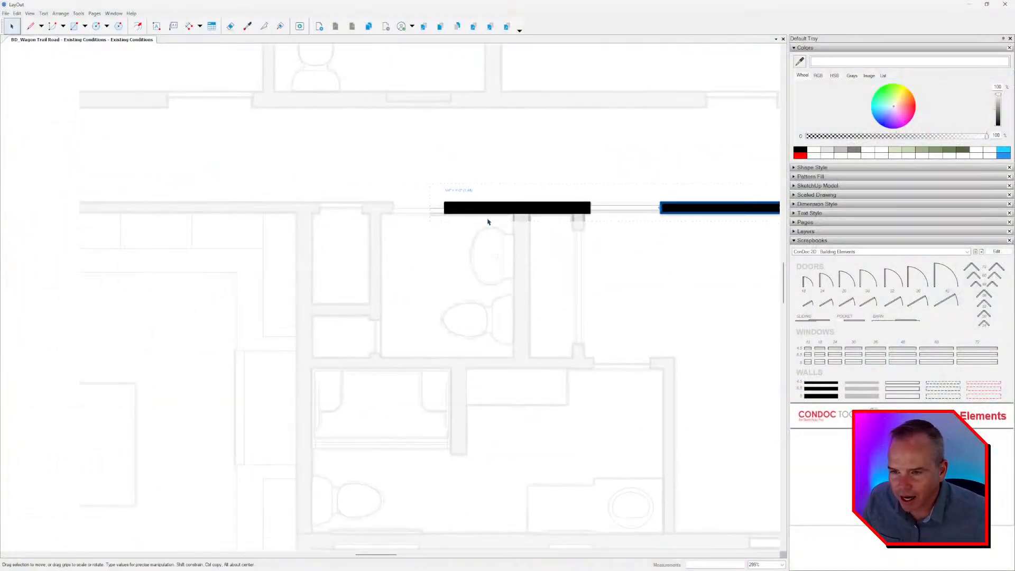
{"action": "left_click", "coordinate": [451, 208]}
{"action": "scroll", "coordinate": [450, 208], "scroll_direction": "up", "scroll_amount": 3}
{"action": "left_click_drag", "start_coordinate": [447, 210], "coordinate": [494, 219]}
{"action": "key", "text": "ctrl+z"}
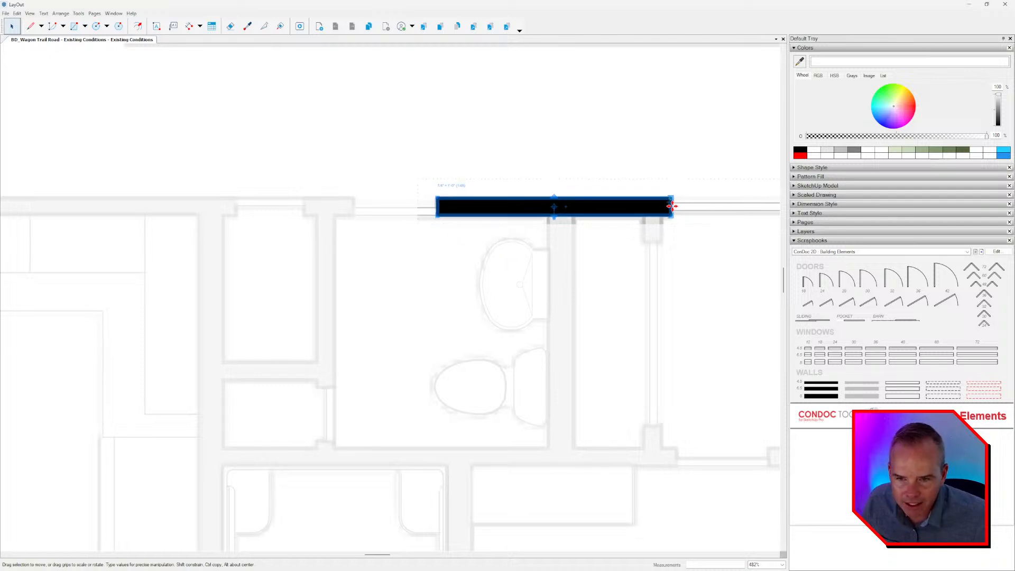
{"action": "scroll", "coordinate": [670, 206], "scroll_direction": "up", "scroll_amount": 2}
{"action": "middle_click_drag", "start_coordinate": [674, 206], "coordinate": [725, 202]}
{"action": "scroll", "coordinate": [718, 202], "scroll_direction": "up", "scroll_amount": 2}
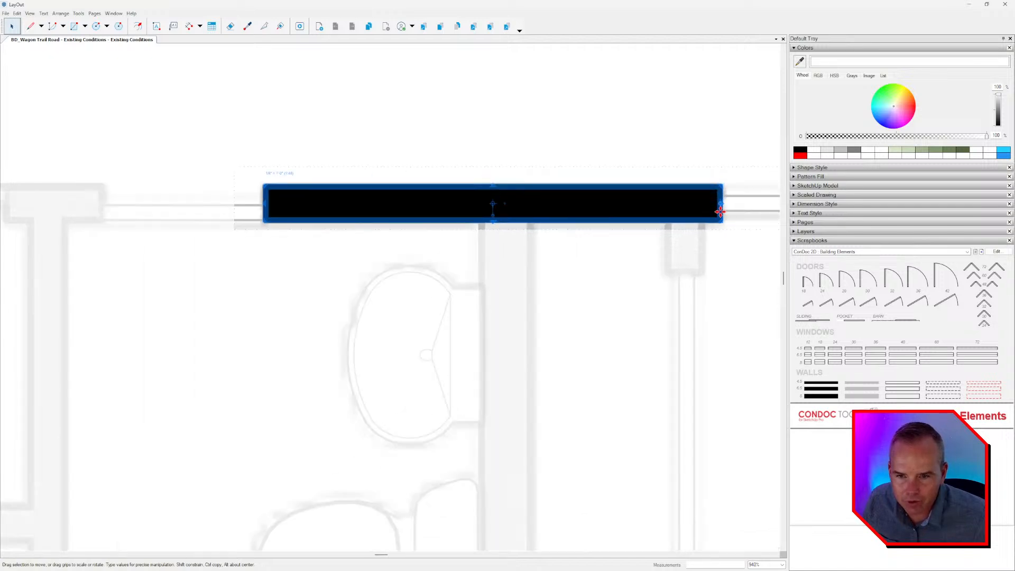
{"action": "left_click_drag", "start_coordinate": [719, 211], "coordinate": [98, 211]}
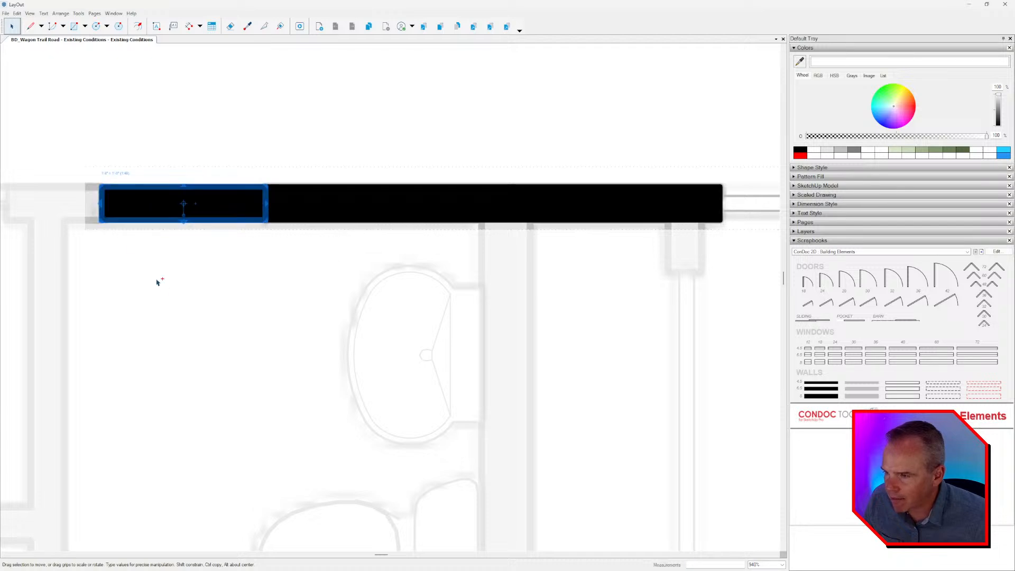
Resize the short wall piece from its left end to a length of 24".
{"action": "middle_click_drag", "start_coordinate": [199, 291], "coordinate": [343, 290]}
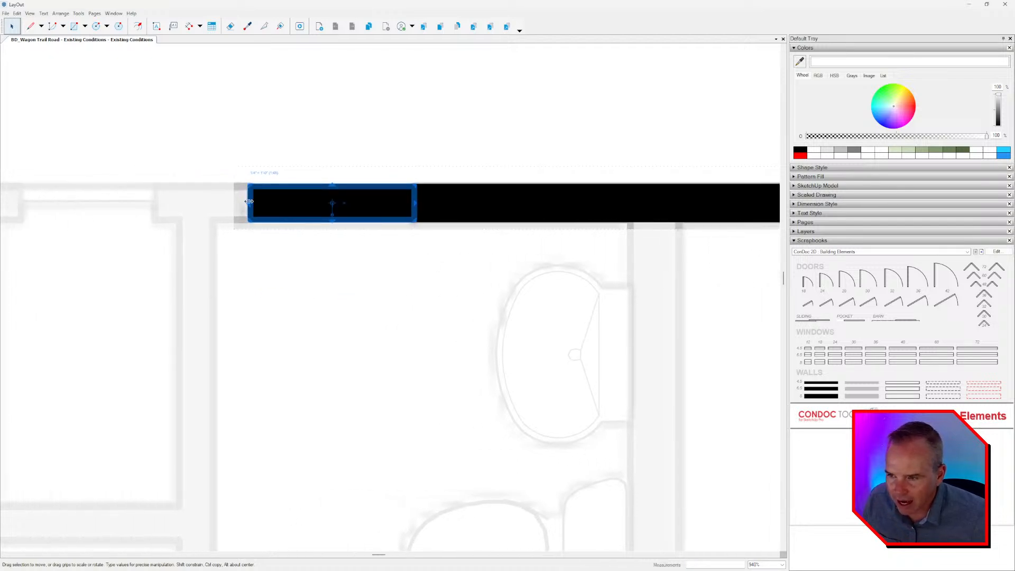
{"action": "left_click_drag", "start_coordinate": [248, 201], "coordinate": [274, 208]}
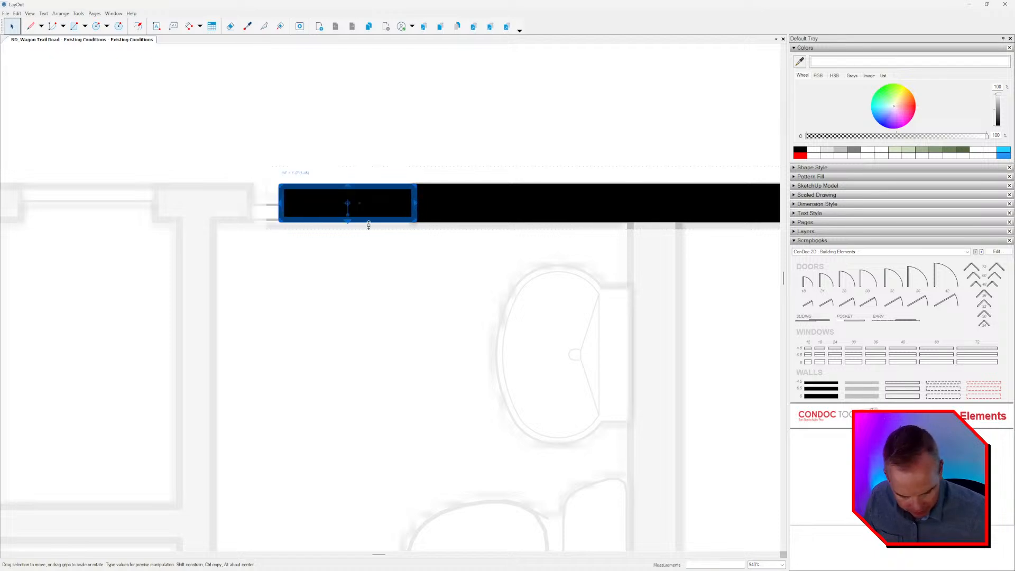
{"action": "key", "text": "Return"}
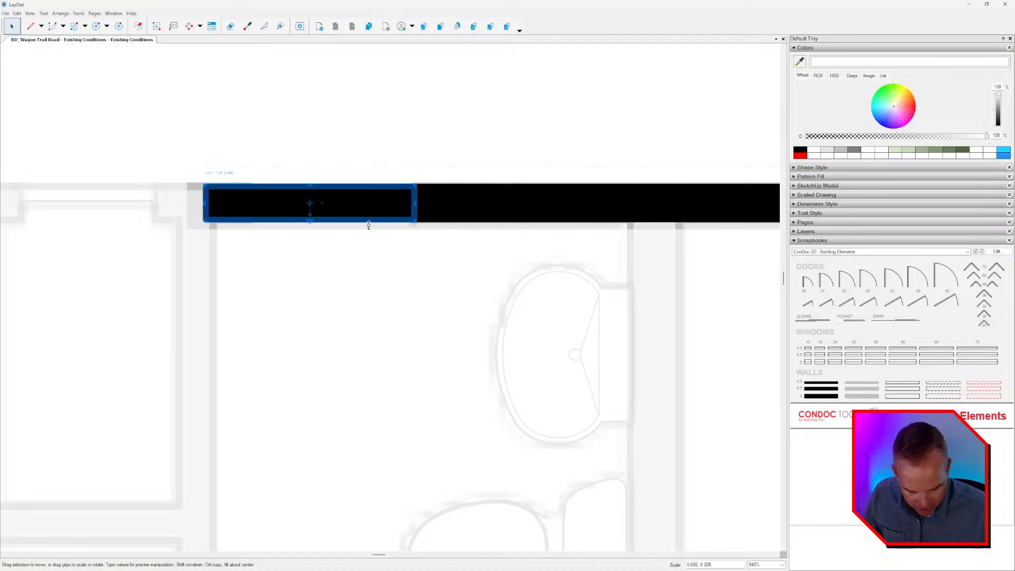
{"action": "type", "text": "24\""}
{"action": "key", "text": "Return"}
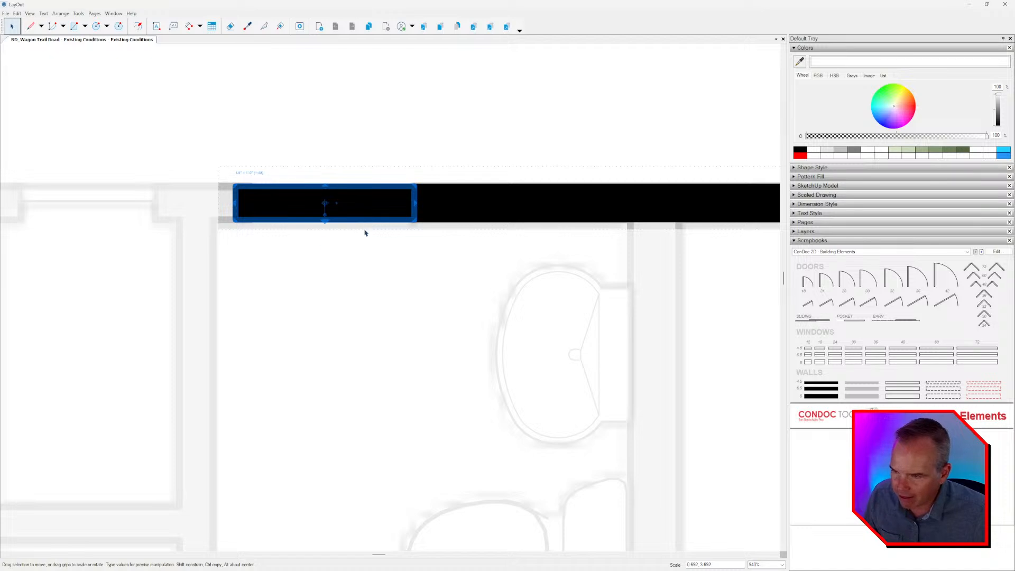
Move the short wall piece left across the door opening, shorten it, and align its right end with the opening's left jamb.
{"action": "left_click_drag", "start_coordinate": [418, 204], "coordinate": [153, 204]}
{"action": "middle_click_drag", "start_coordinate": [297, 264], "coordinate": [351, 265]}
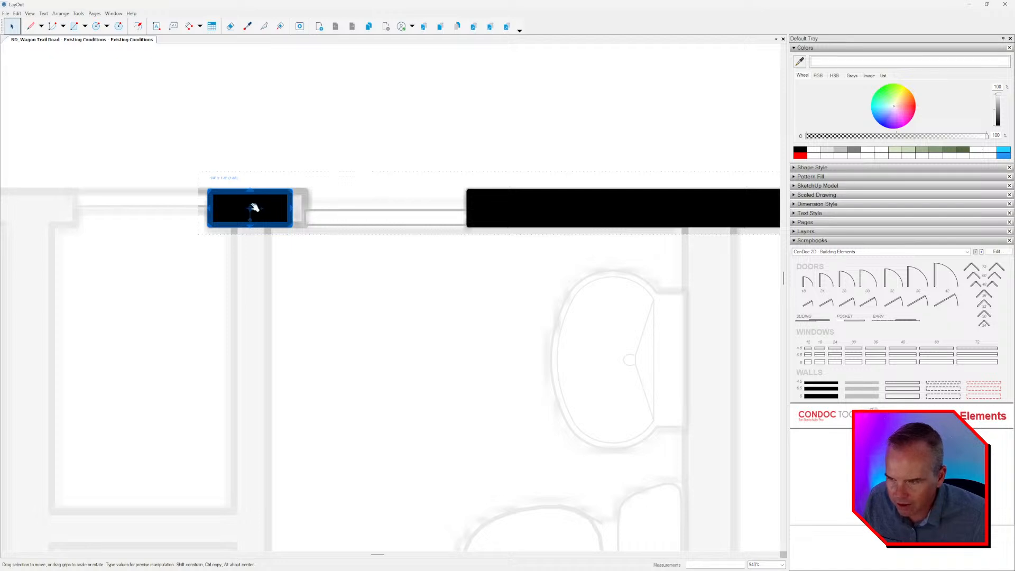
{"action": "left_click_drag", "start_coordinate": [276, 206], "coordinate": [455, 205]}
{"action": "key", "text": "ctrl+z"}
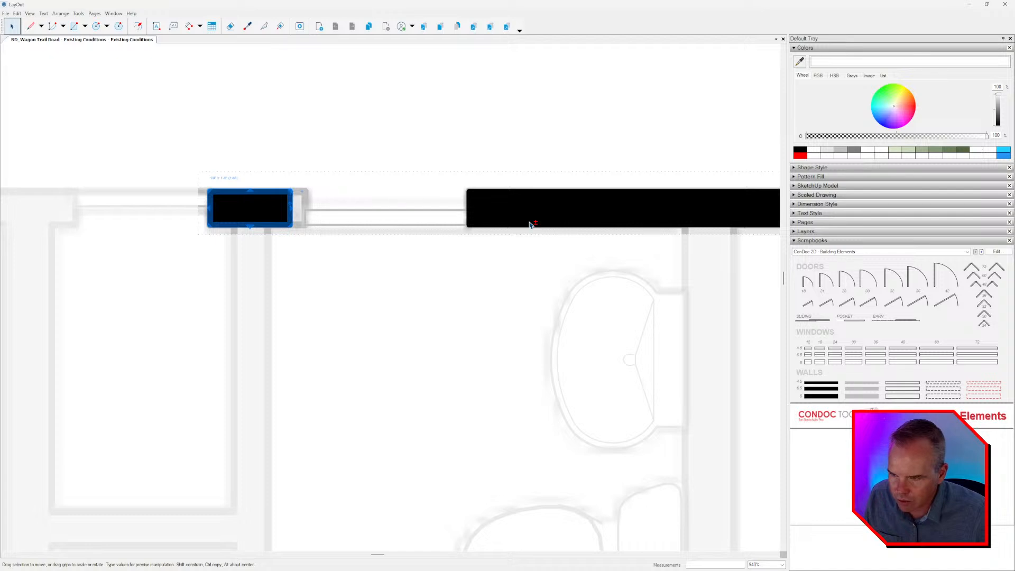
{"action": "scroll", "coordinate": [332, 206], "scroll_direction": "up", "scroll_amount": 3}
{"action": "left_click_drag", "start_coordinate": [276, 186], "coordinate": [297, 188]}
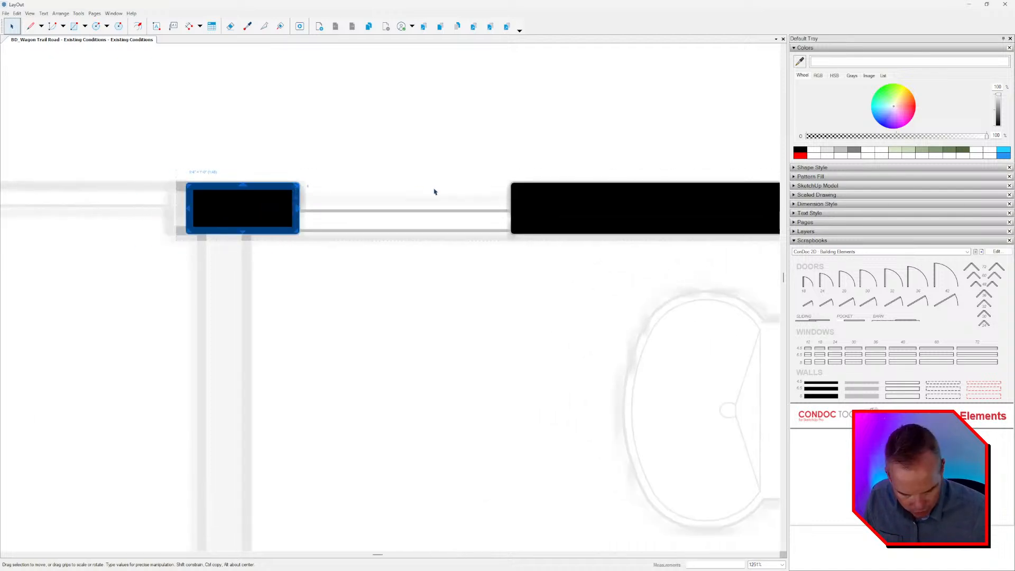
Stretch the short wall piece's left end to the jamb of the closet opening.
{"action": "scroll", "coordinate": [415, 211], "scroll_direction": "down", "scroll_amount": 4}
{"action": "scroll", "coordinate": [281, 212], "scroll_direction": "up", "scroll_amount": 4}
{"action": "middle_click_drag", "start_coordinate": [281, 213], "coordinate": [414, 197]}
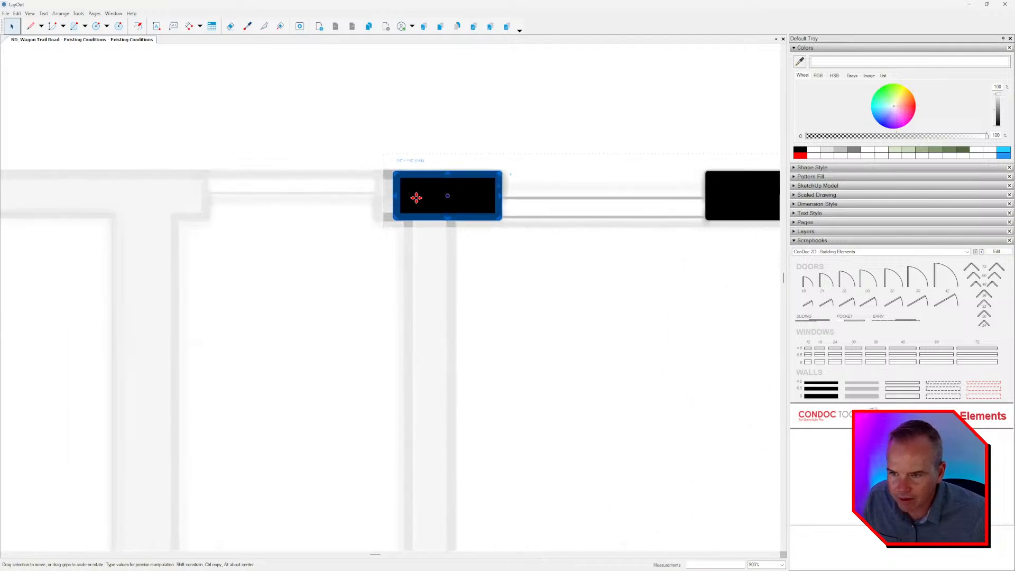
{"action": "left_click_drag", "start_coordinate": [396, 197], "coordinate": [374, 197]}
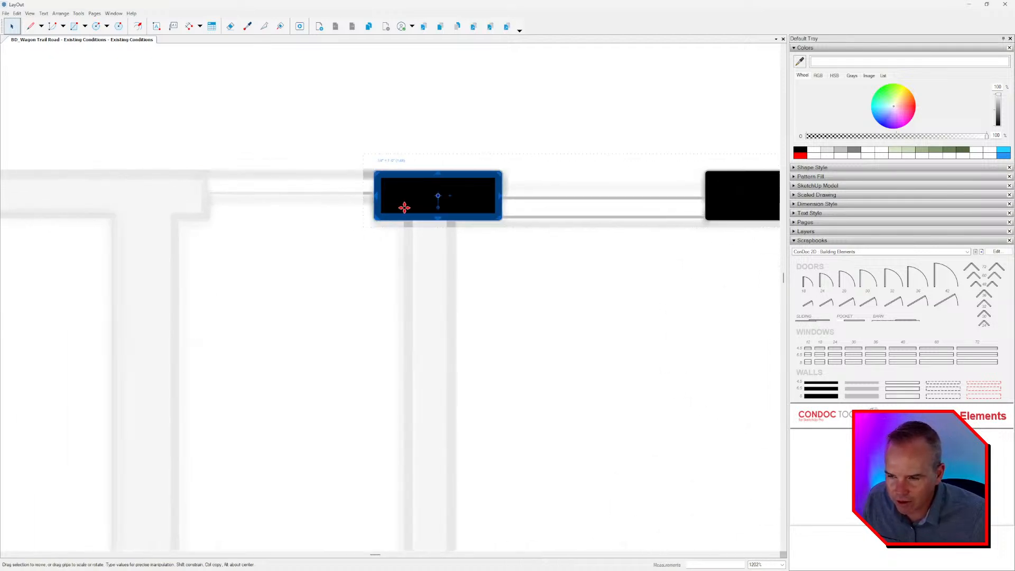
{"action": "scroll", "coordinate": [403, 206], "scroll_direction": "down", "scroll_amount": 3}
{"action": "middle_click_drag", "start_coordinate": [402, 223], "coordinate": [481, 238]}
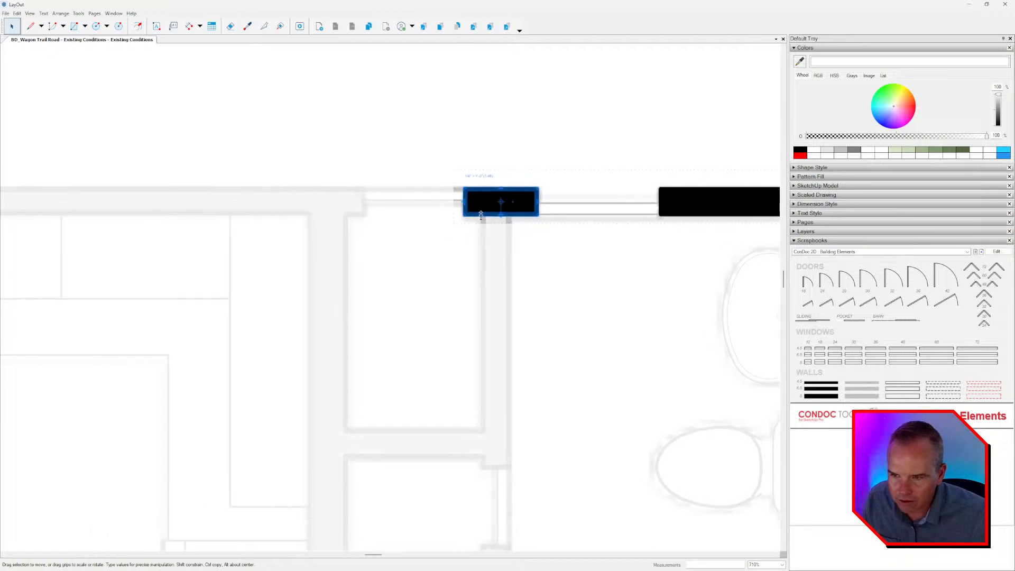
Measure the closet opening between the short wall piece and the opposite jamb with a temporary line.
{"action": "scroll", "coordinate": [481, 207], "scroll_direction": "up", "scroll_amount": 4}
{"action": "key", "text": "l"}
{"action": "left_click", "coordinate": [458, 181]}
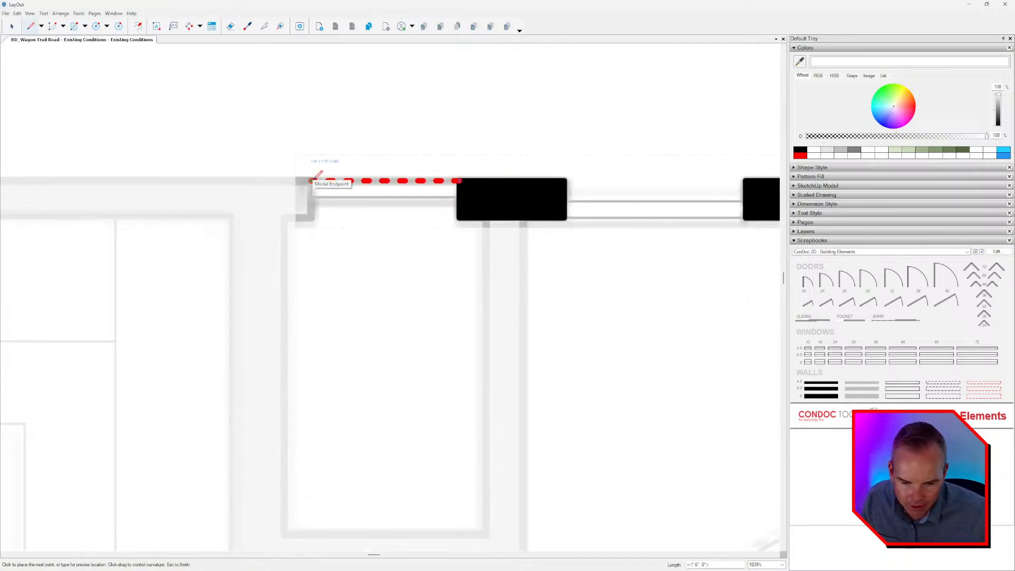
{"action": "key", "text": "Escape"}
{"action": "key", "text": "space"}
Copy the short wall piece to the far side of the closet opening and stretch it left along the cabinet wall.
{"action": "middle_click_drag", "start_coordinate": [471, 214], "coordinate": [482, 222]}
{"action": "left_click", "coordinate": [485, 217]}
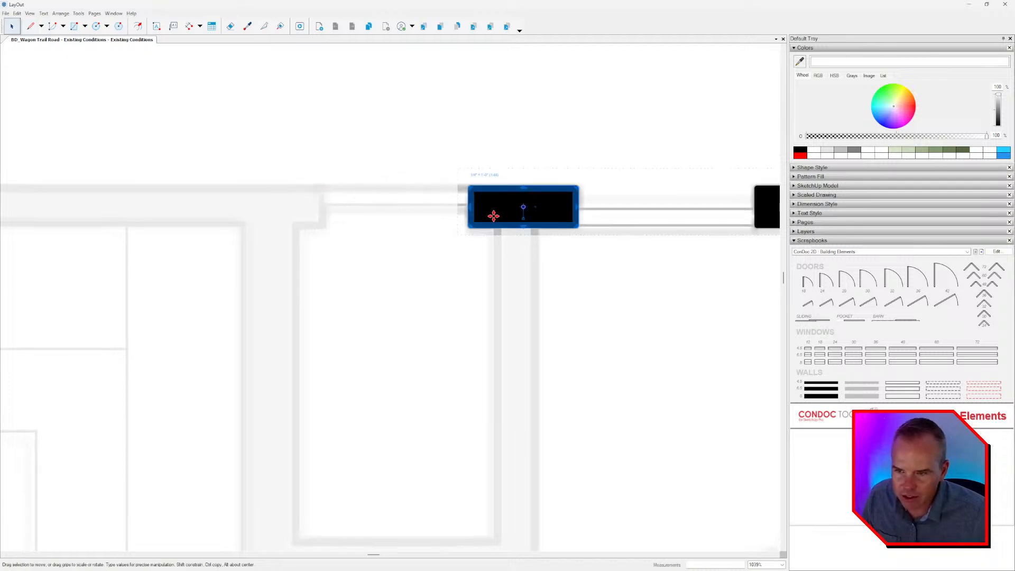
{"action": "left_click_drag", "start_coordinate": [498, 212], "coordinate": [324, 212], "text": "ctrl"}
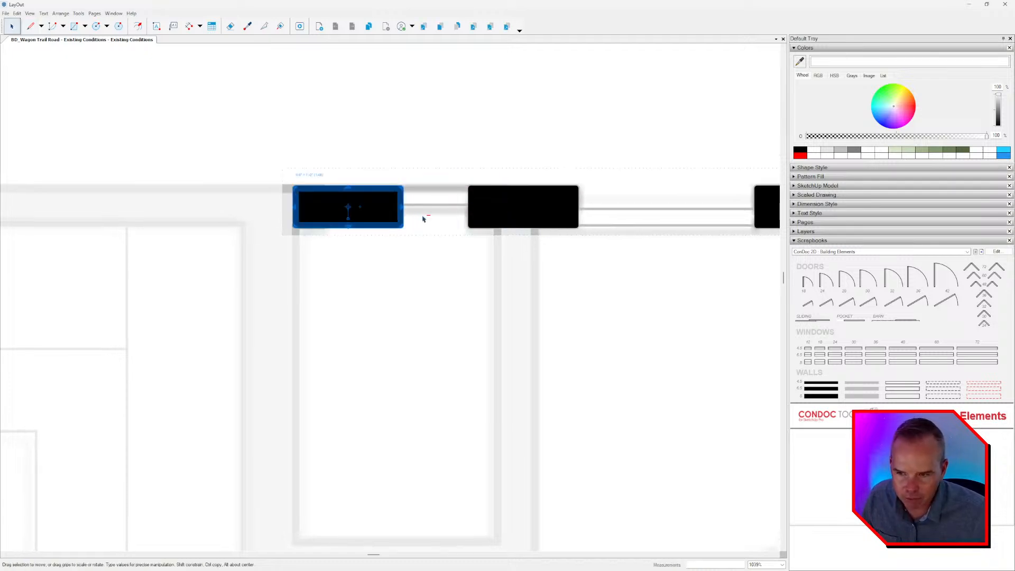
{"action": "left_click_drag", "start_coordinate": [393, 215], "coordinate": [69, 210]}
{"action": "scroll", "coordinate": [426, 265], "scroll_direction": "down", "scroll_amount": 5}
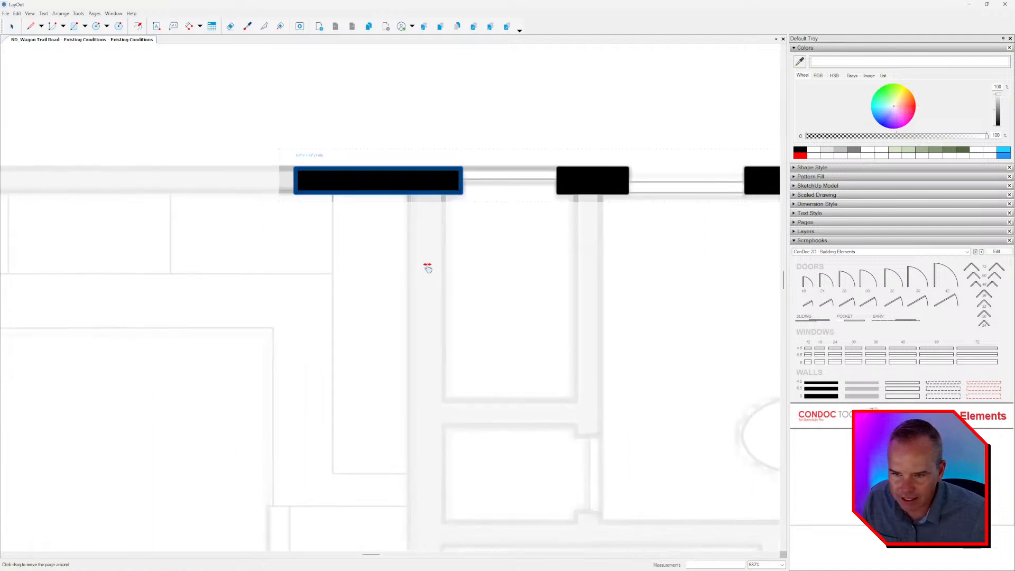
{"action": "left_click_drag", "start_coordinate": [307, 197], "coordinate": [120, 196]}
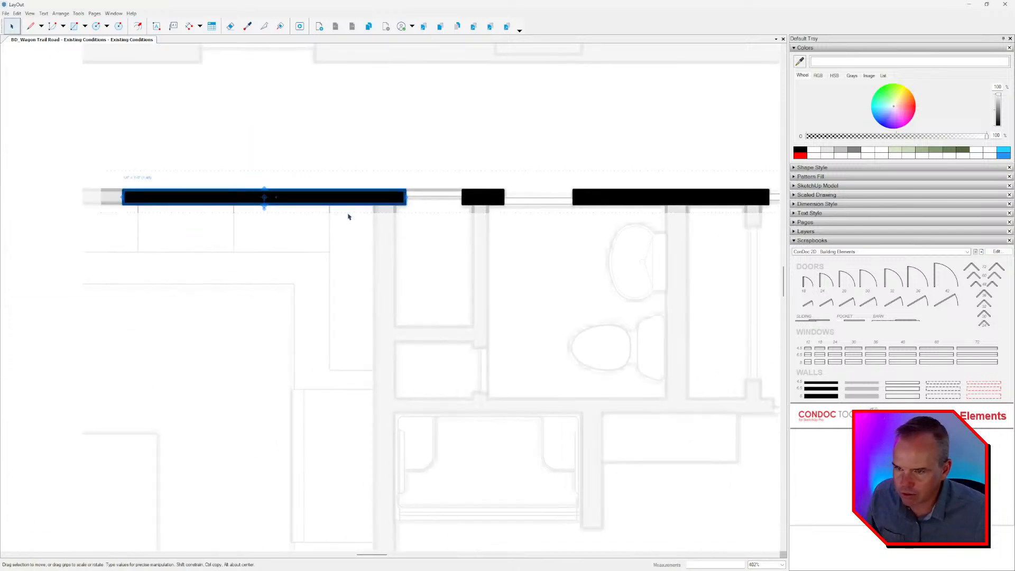
{"action": "scroll", "coordinate": [400, 207], "scroll_direction": "down", "scroll_amount": 2}
{"action": "scroll", "coordinate": [400, 208], "scroll_direction": "down", "scroll_amount": 3}
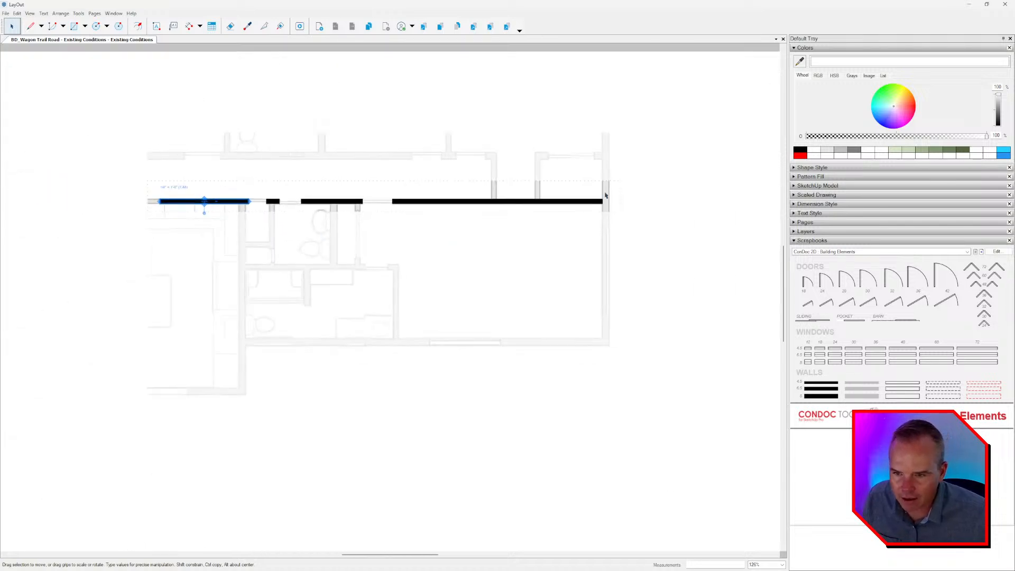
Draw a 6 1/2" by 6 1/2" black square over the exterior wall's lower right corner.
{"action": "key", "text": "h"}
{"action": "key", "text": "space"}
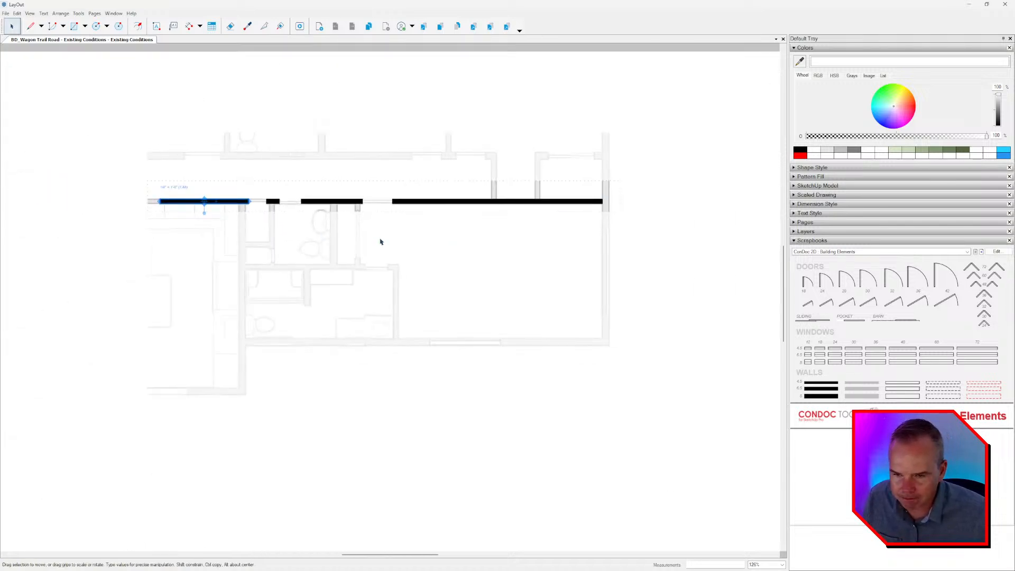
{"action": "scroll", "coordinate": [596, 254], "scroll_direction": "up", "scroll_amount": 2}
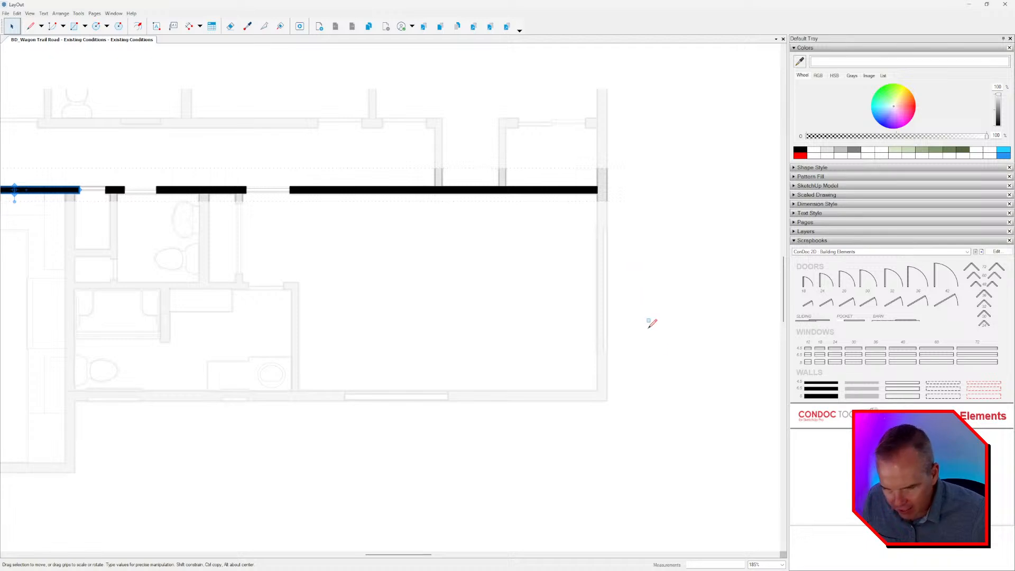
{"action": "key", "text": "r"}
{"action": "scroll", "coordinate": [600, 386], "scroll_direction": "up", "scroll_amount": 3}
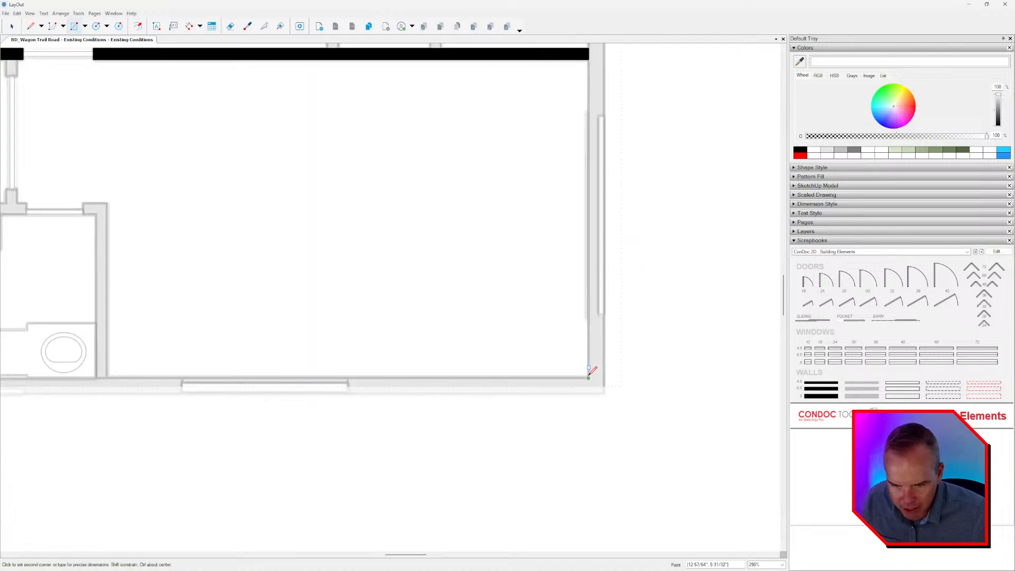
{"action": "left_click", "coordinate": [588, 378]}
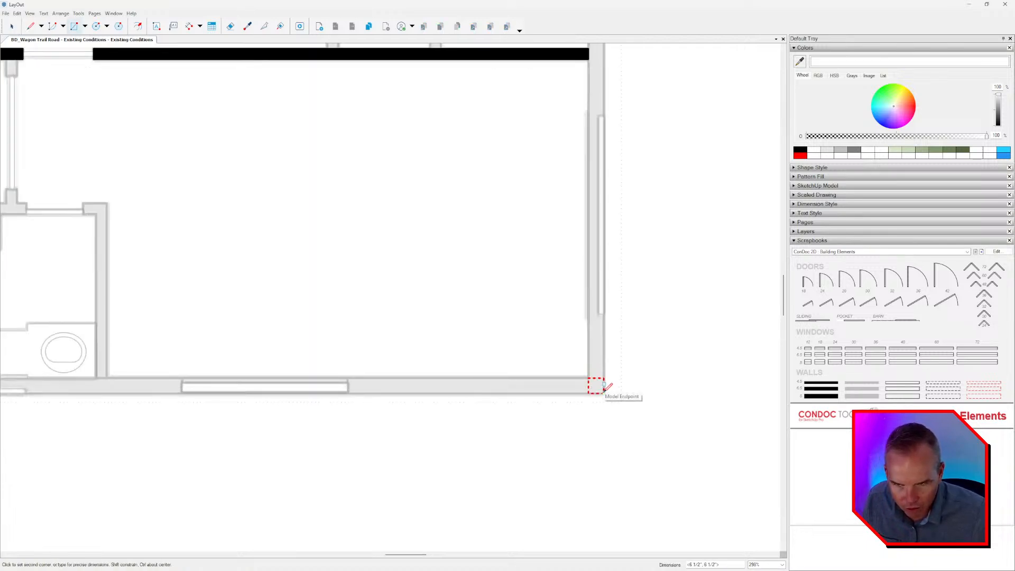
{"action": "scroll", "coordinate": [579, 363], "scroll_direction": "down", "scroll_amount": 2}
{"action": "scroll", "coordinate": [591, 309], "scroll_direction": "up", "scroll_amount": 2}
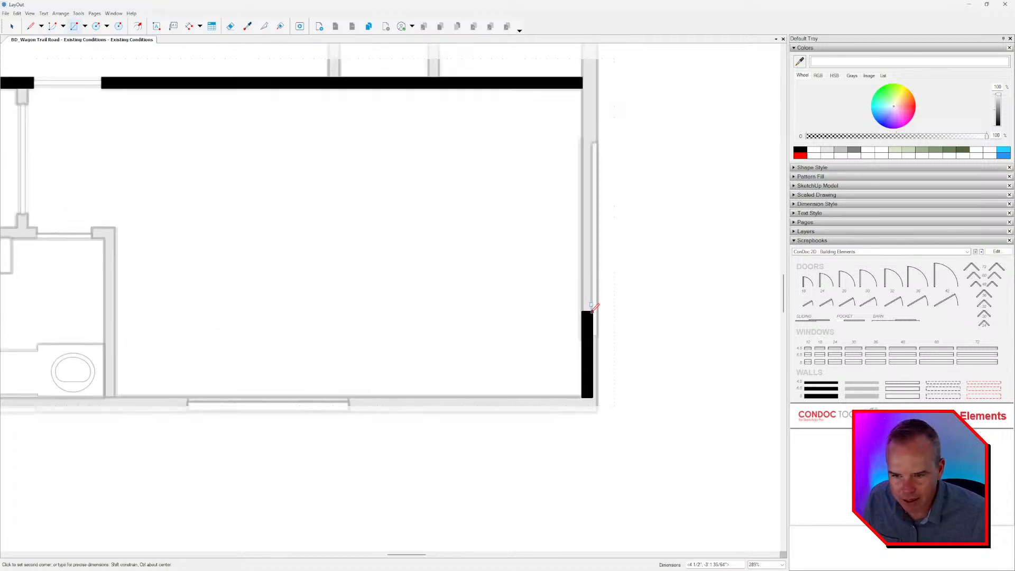
{"action": "scroll", "coordinate": [593, 310], "scroll_direction": "up", "scroll_amount": 1}
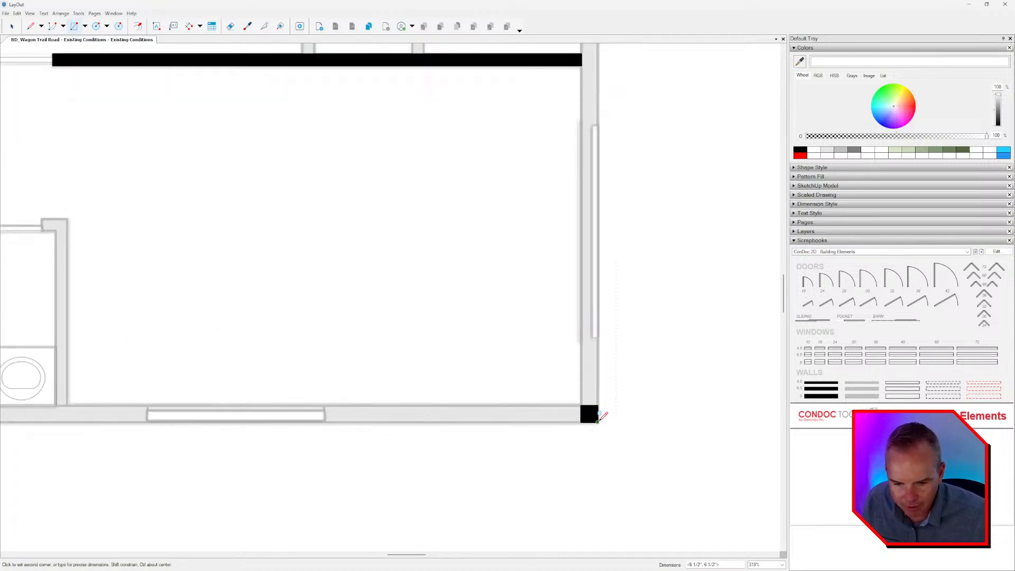
{"action": "left_click", "coordinate": [597, 422]}
{"action": "key", "text": "space"}
Stretch the corner square up to the window's lower jamb, and copy it directly above to span the window opening.
{"action": "scroll", "coordinate": [588, 411], "scroll_direction": "up", "scroll_amount": 4}
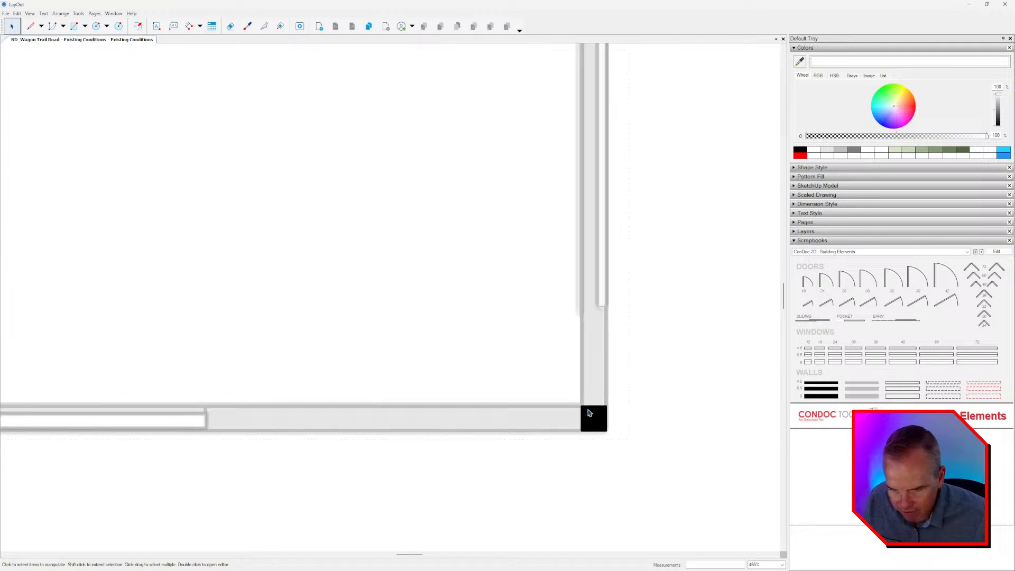
{"action": "left_click", "coordinate": [589, 414]}
{"action": "middle_click_drag", "start_coordinate": [599, 427], "coordinate": [570, 491]}
{"action": "scroll", "coordinate": [570, 491], "scroll_direction": "down", "scroll_amount": 2}
{"action": "scroll", "coordinate": [567, 455], "scroll_direction": "up", "scroll_amount": 5}
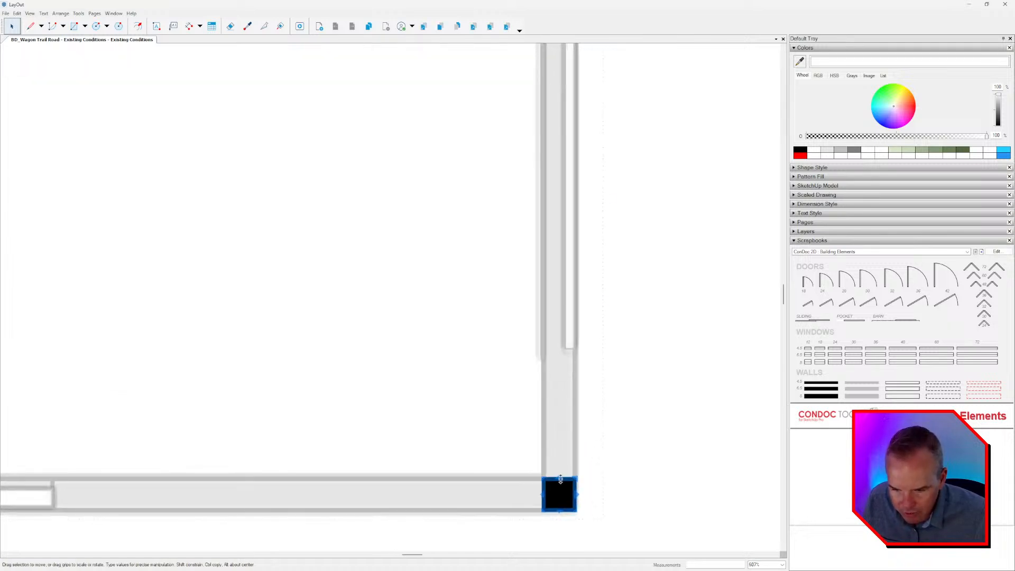
{"action": "left_click_drag", "start_coordinate": [560, 478], "coordinate": [592, 326]}
{"action": "scroll", "coordinate": [582, 378], "scroll_direction": "down", "scroll_amount": 7}
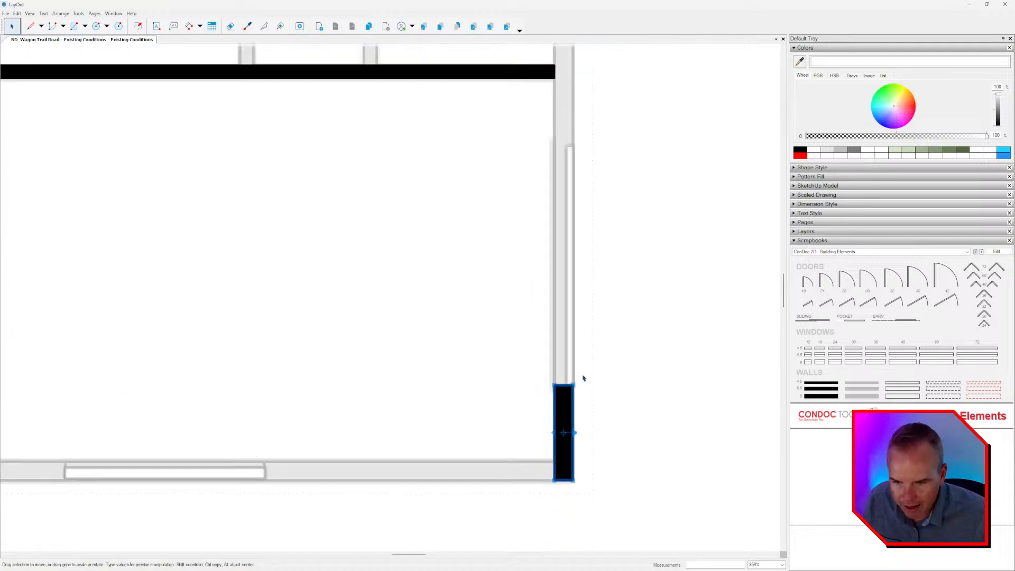
{"action": "left_click_drag", "start_coordinate": [533, 453], "coordinate": [544, 186], "text": "ctrl"}
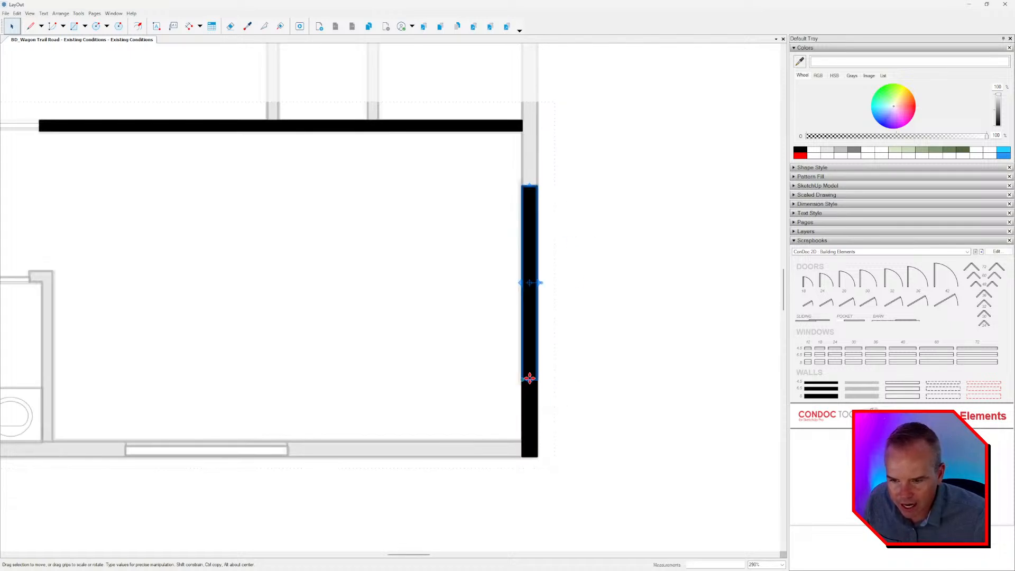
Shrink the wall copy on the right exterior wall to above the window opening and extend it up to the plan's upper end.
{"action": "left_click_drag", "start_coordinate": [529, 380], "coordinate": [573, 70]}
{"action": "middle_click_drag", "start_coordinate": [571, 104], "coordinate": [575, 322]}
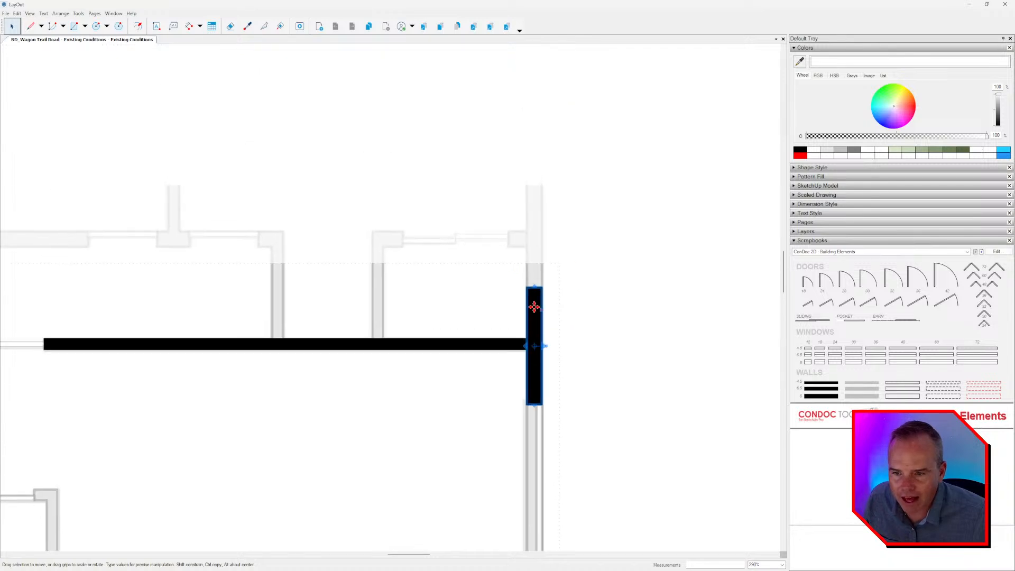
{"action": "mouse_move", "coordinate": [534, 285]}
{"action": "left_mouse_down"}
{"action": "mouse_move", "coordinate": [534, 127]}
{"action": "mouse_move", "coordinate": [537, 220]}
{"action": "mouse_move", "coordinate": [522, 216]}
{"action": "mouse_move", "coordinate": [544, 185]}
{"action": "left_mouse_up"}
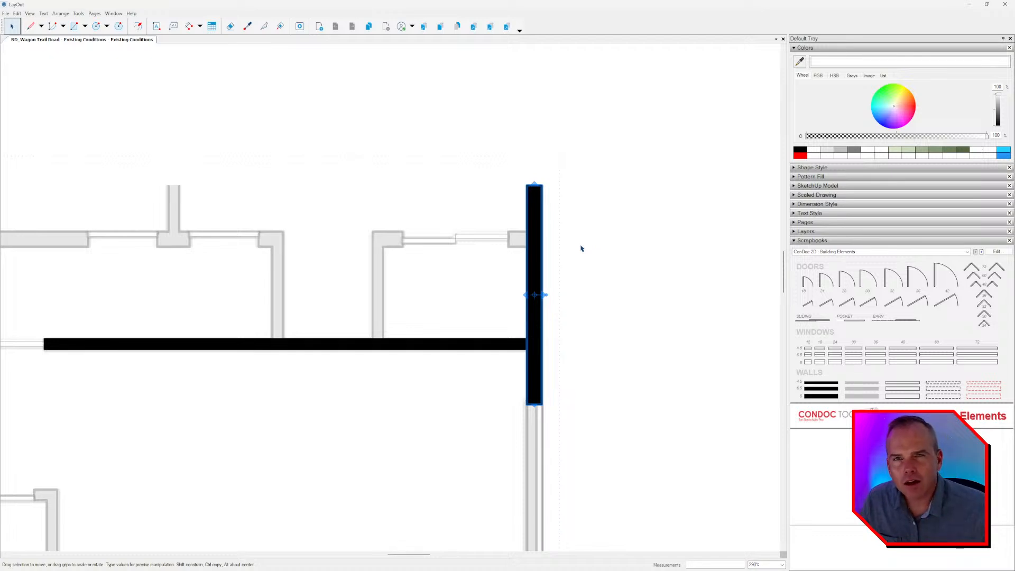
{"action": "scroll", "coordinate": [529, 254], "scroll_direction": "down", "scroll_amount": 3}
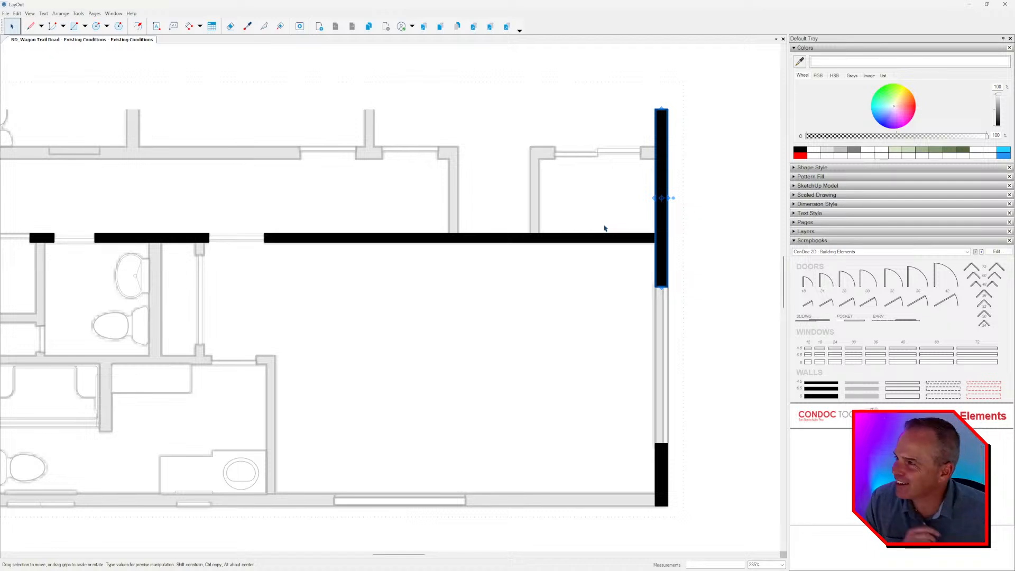
{"action": "key", "text": "alt+Tab"}
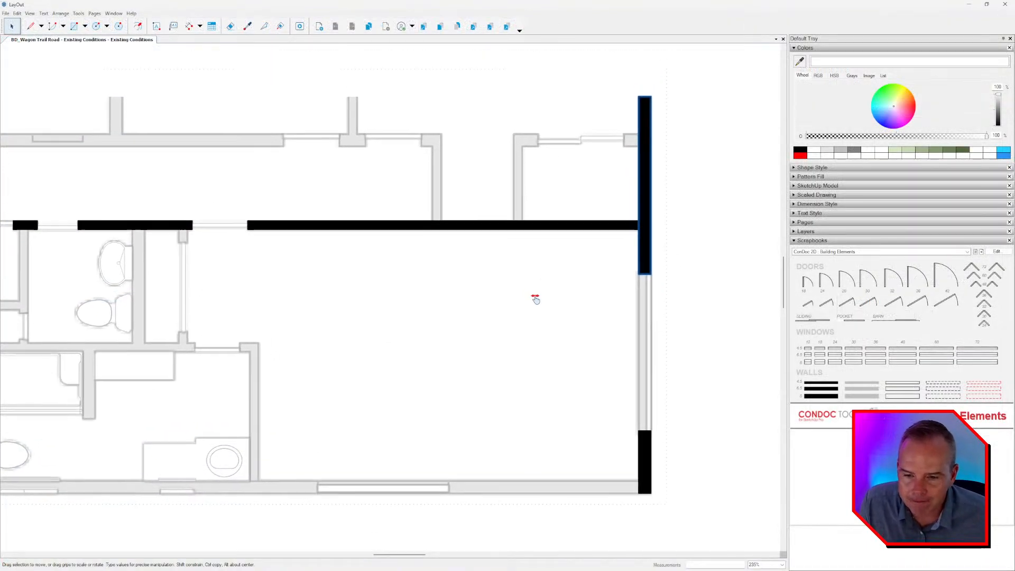
Copy the lower right corner wall piece onto the bottom exterior wall and stretch it left to the wide window's right jamb.
{"action": "scroll", "coordinate": [555, 344], "scroll_direction": "down", "scroll_amount": 2}
{"action": "middle_click_drag", "start_coordinate": [535, 299], "coordinate": [644, 217]}
{"action": "scroll", "coordinate": [693, 368], "scroll_direction": "up", "scroll_amount": 3}
{"action": "left_click", "coordinate": [734, 372]}
{"action": "scroll", "coordinate": [735, 376], "scroll_direction": "up", "scroll_amount": 4}
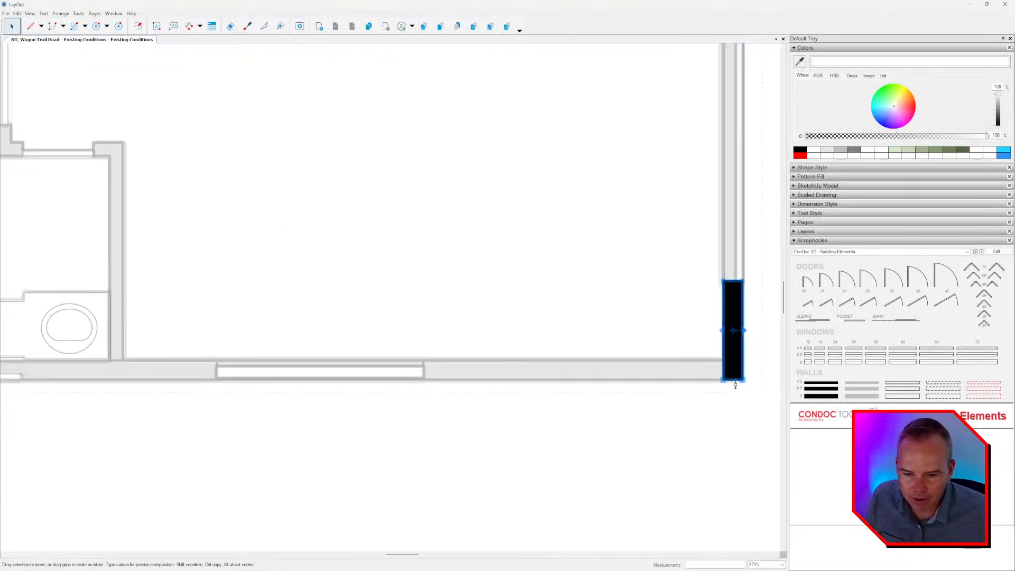
{"action": "scroll", "coordinate": [729, 376], "scroll_direction": "up", "scroll_amount": 2}
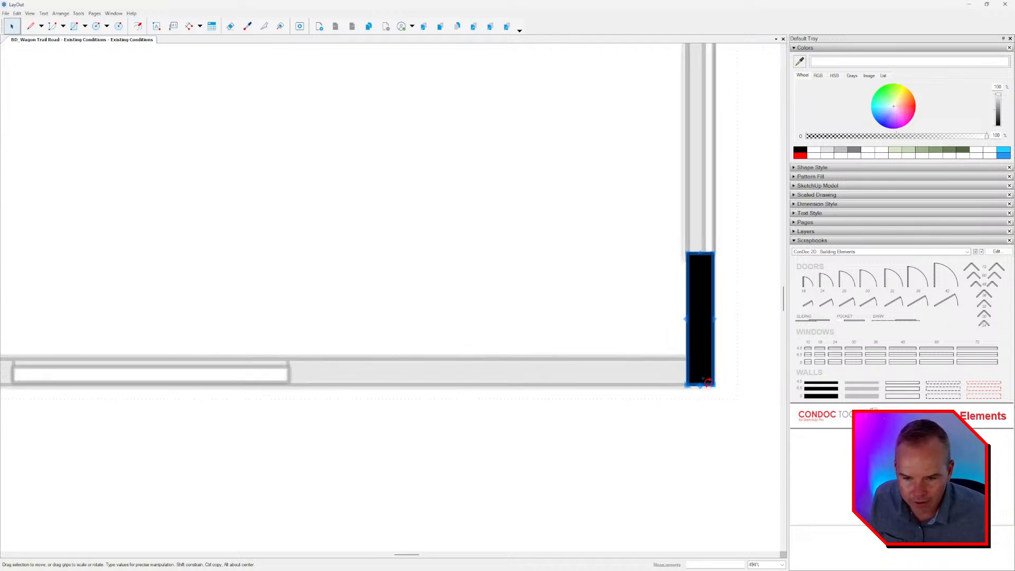
{"action": "left_click_drag", "start_coordinate": [711, 385], "coordinate": [685, 360]}
{"action": "middle_click_drag", "start_coordinate": [606, 389], "coordinate": [680, 383]}
{"action": "left_click_drag", "start_coordinate": [634, 369], "coordinate": [367, 374]}
{"action": "middle_click_drag", "start_coordinate": [425, 367], "coordinate": [584, 365]}
{"action": "scroll", "coordinate": [537, 365], "scroll_direction": "up", "scroll_amount": 2}
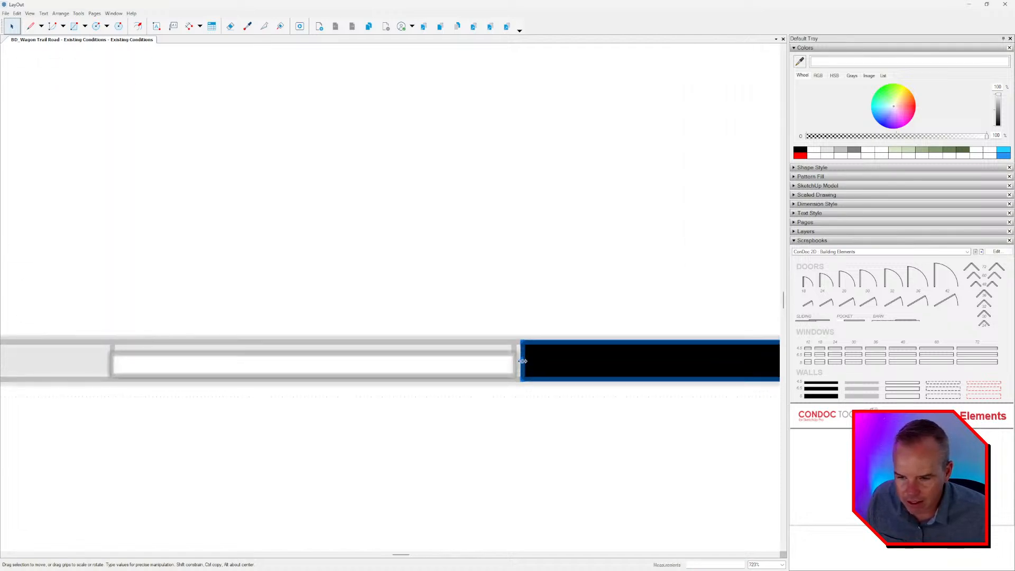
{"action": "left_click_drag", "start_coordinate": [523, 361], "coordinate": [515, 370]}
{"action": "scroll", "coordinate": [465, 318], "scroll_direction": "down", "scroll_amount": 5}
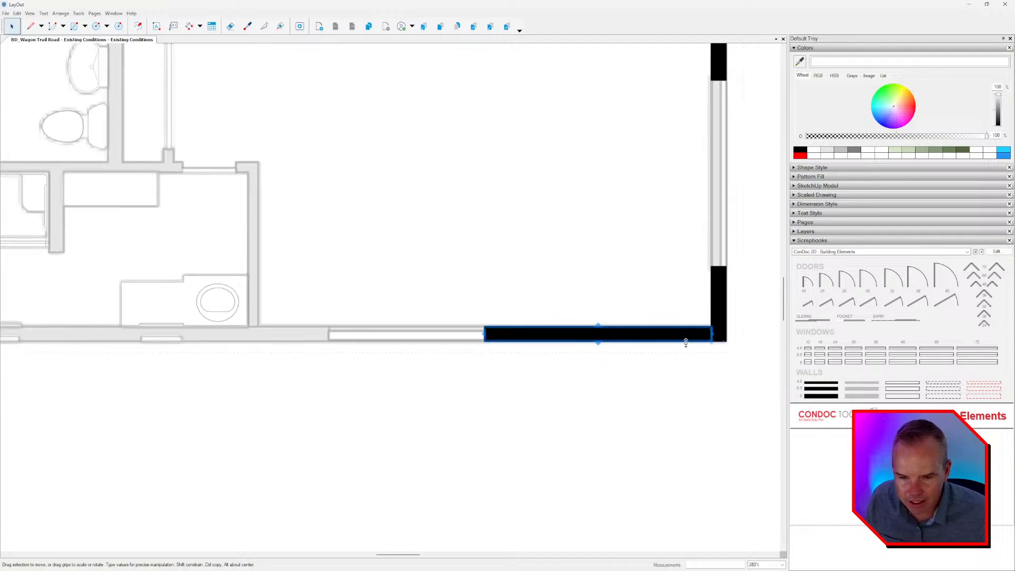
Make a stretched copy of the bottom wall piece that spans the wide window opening from jamb to jamb.
{"action": "scroll", "coordinate": [713, 334], "scroll_direction": "up", "scroll_amount": 3}
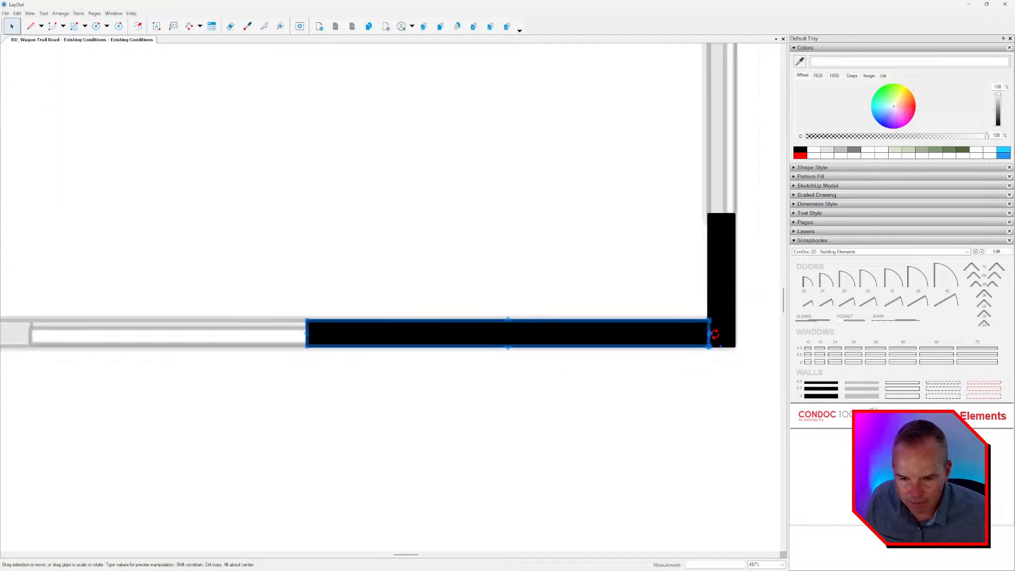
{"action": "key", "text": "Escape"}
{"action": "left_click", "coordinate": [713, 336]}
{"action": "left_click_drag", "start_coordinate": [712, 334], "coordinate": [31, 322]}
{"action": "middle_click_drag", "start_coordinate": [152, 337], "coordinate": [460, 342]}
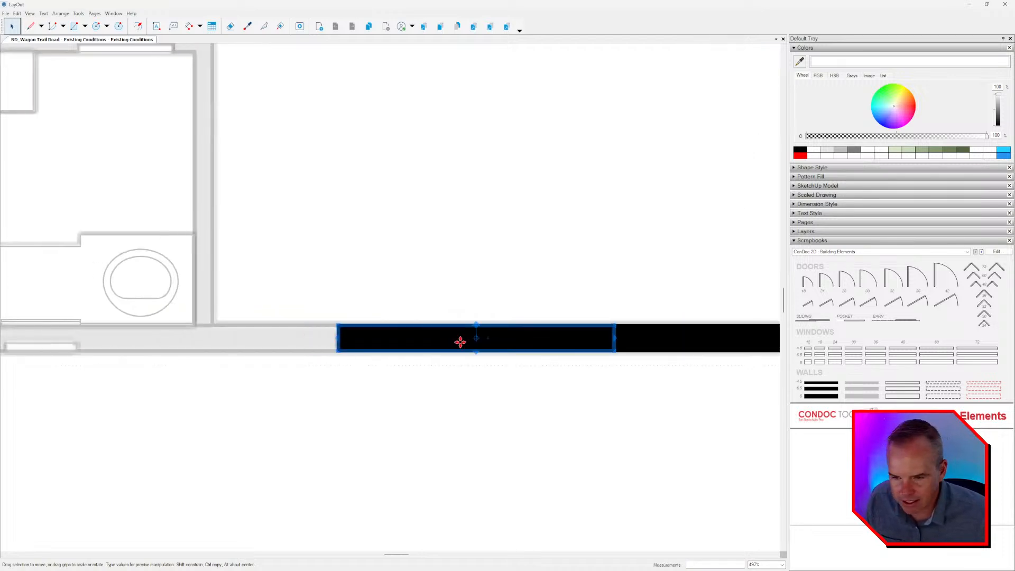
Reshape the wide window's filler piece into the wall segment between that window and the small vanity window, clearing the wide opening.
{"action": "left_click_drag", "start_coordinate": [617, 339], "coordinate": [154, 340]}
{"action": "middle_click_drag", "start_coordinate": [239, 336], "coordinate": [641, 344]}
{"action": "scroll", "coordinate": [609, 347], "scroll_direction": "up", "scroll_amount": 1}
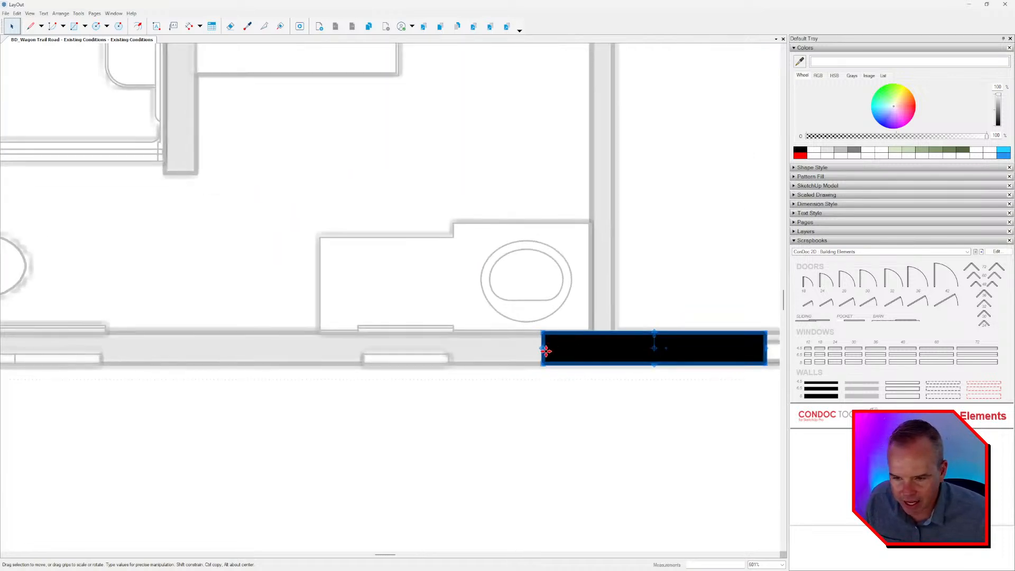
{"action": "left_click_drag", "start_coordinate": [543, 348], "coordinate": [446, 348]}
{"action": "scroll", "coordinate": [448, 351], "scroll_direction": "down", "scroll_amount": 1}
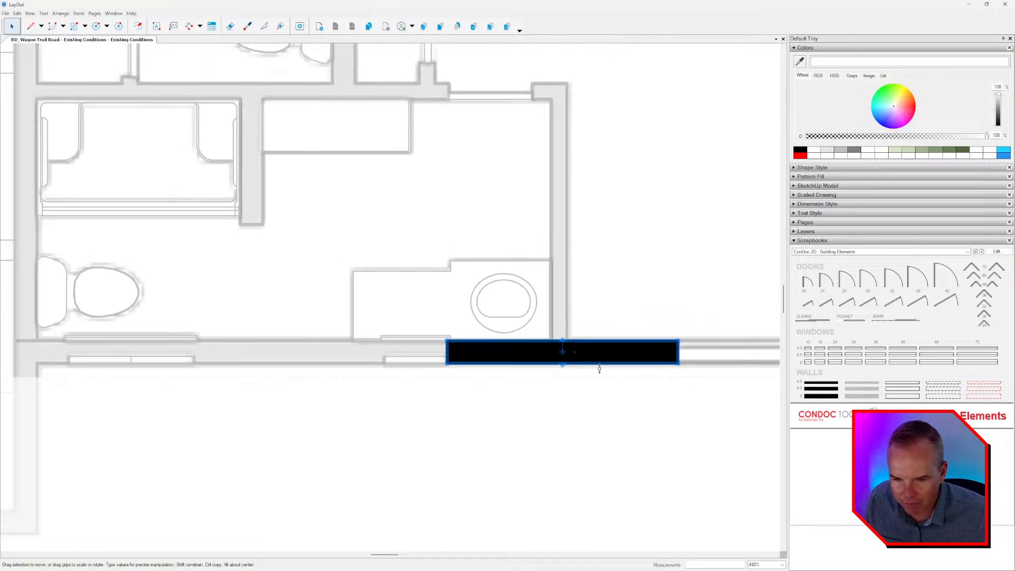
Span the small vanity window with a wall copy, then stretch that copy past it to the toilet window's right jamb.
{"action": "scroll", "coordinate": [677, 352], "scroll_direction": "up", "scroll_amount": 1}
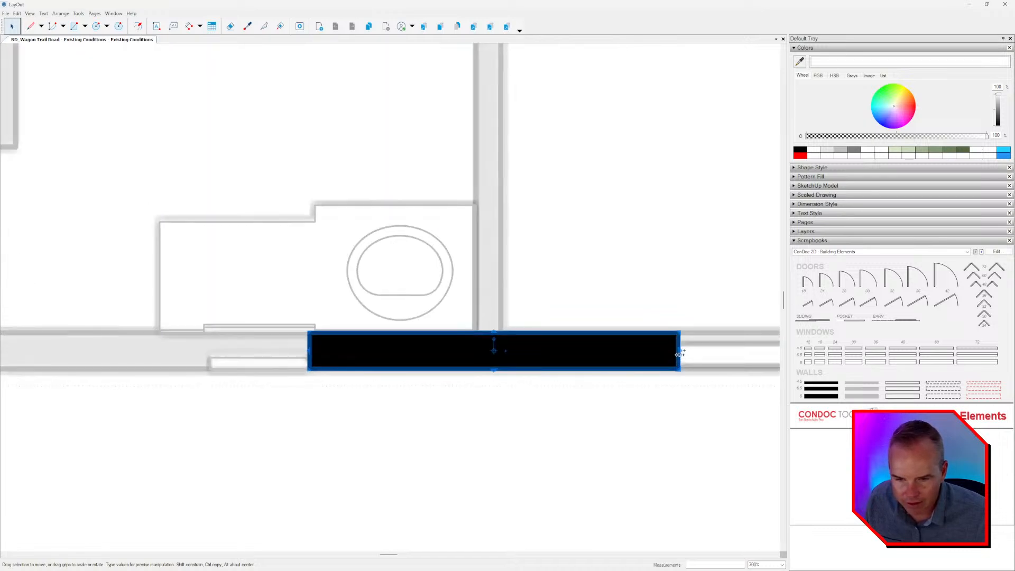
{"action": "left_click_drag", "start_coordinate": [676, 352], "coordinate": [218, 368]}
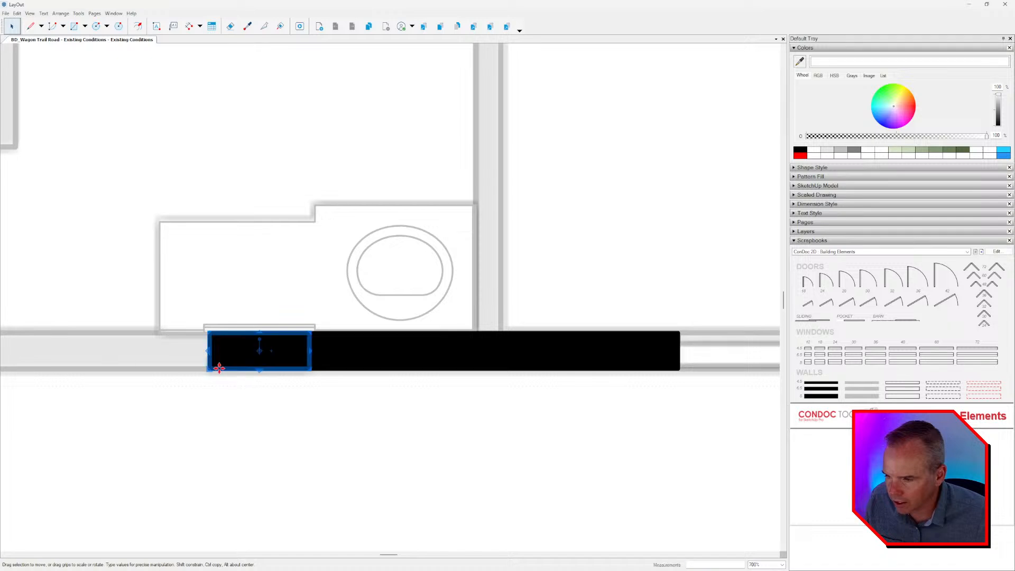
{"action": "middle_click_drag", "start_coordinate": [243, 362], "coordinate": [600, 373]}
{"action": "left_click_drag", "start_coordinate": [666, 362], "coordinate": [274, 381]}
{"action": "middle_click_drag", "start_coordinate": [354, 379], "coordinate": [562, 358]}
{"action": "scroll", "coordinate": [601, 372], "scroll_direction": "down", "scroll_amount": 1}
{"action": "scroll", "coordinate": [554, 358], "scroll_direction": "down", "scroll_amount": 1}
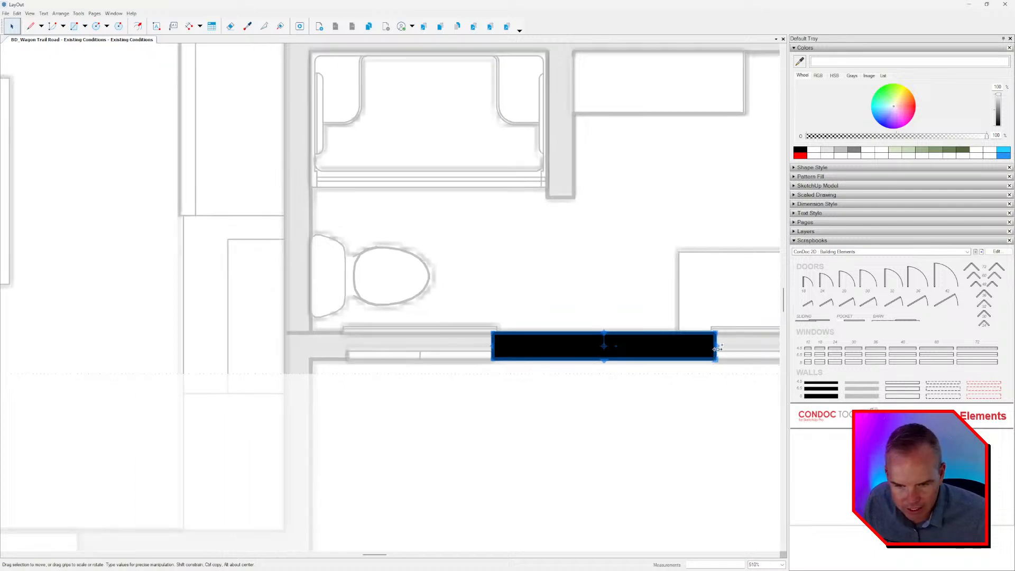
Span the toilet window with a wall copy, then reshape it into the short wall segment left of that window.
{"action": "left_click_drag", "start_coordinate": [716, 346], "coordinate": [355, 358]}
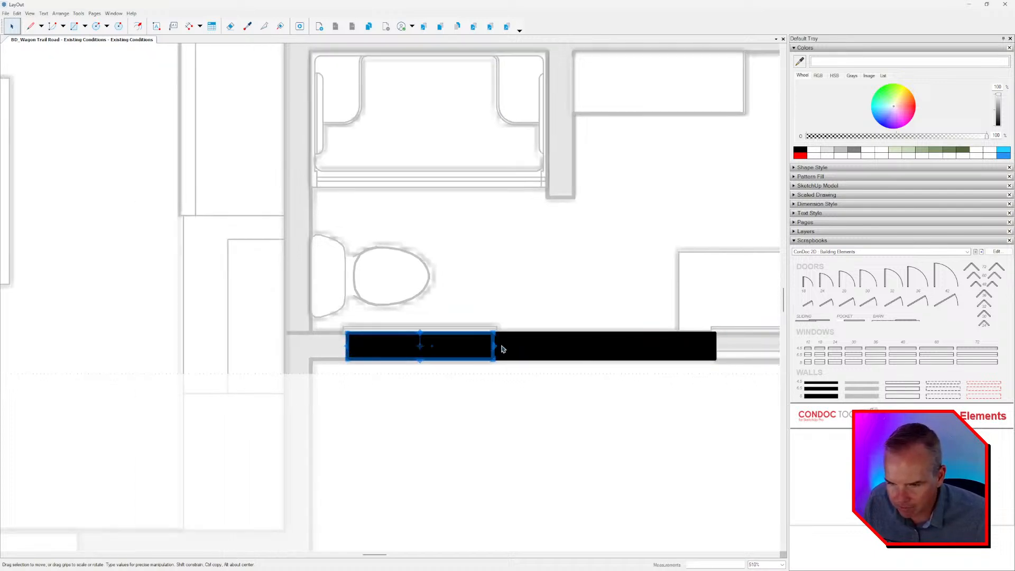
{"action": "left_click_drag", "start_coordinate": [494, 345], "coordinate": [316, 355]}
{"action": "scroll", "coordinate": [532, 357], "scroll_direction": "down", "scroll_amount": 5}
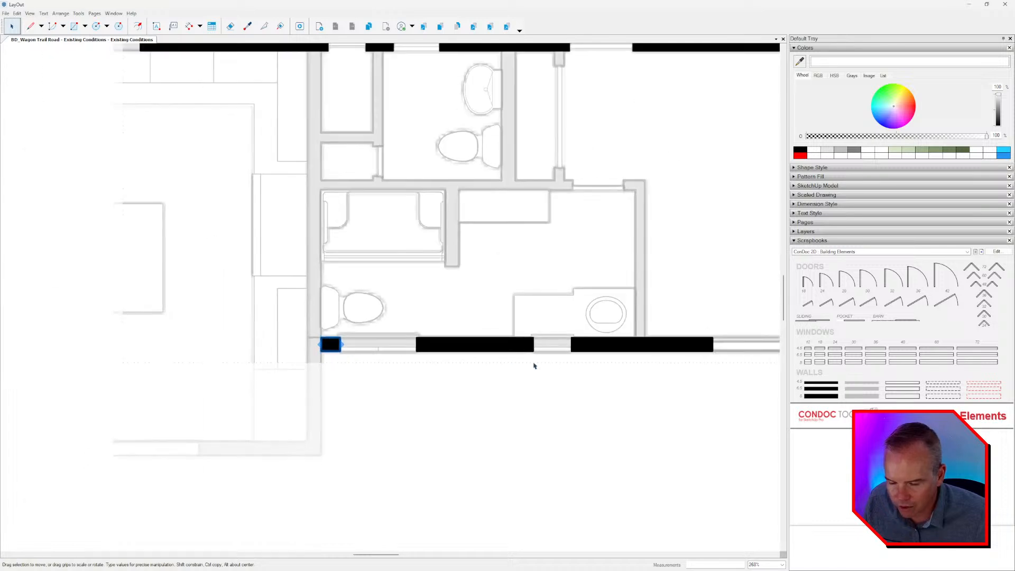
{"action": "middle_click_drag", "start_coordinate": [553, 351], "coordinate": [532, 393]}
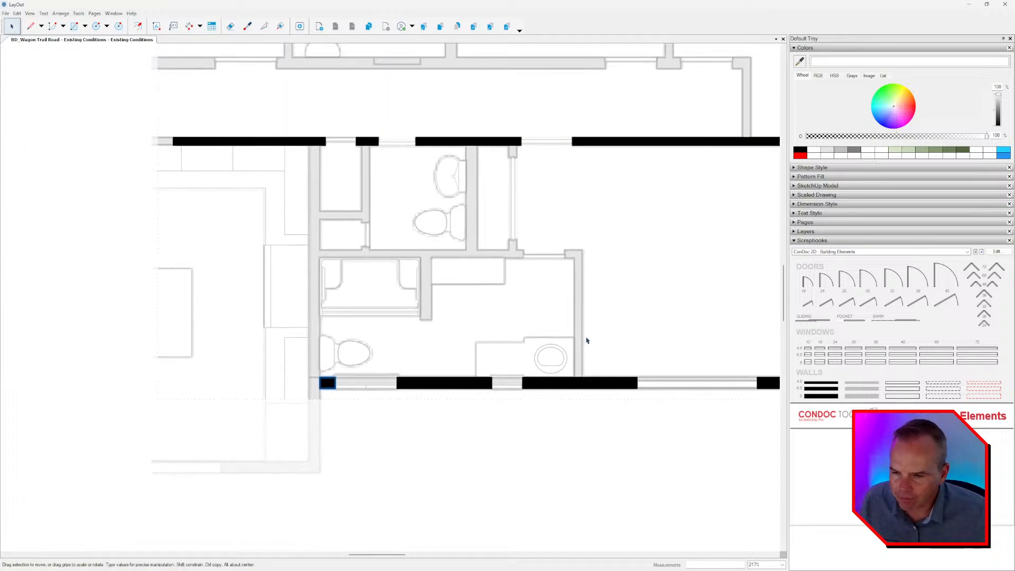
{"action": "middle_click_drag", "start_coordinate": [560, 392], "coordinate": [538, 400]}
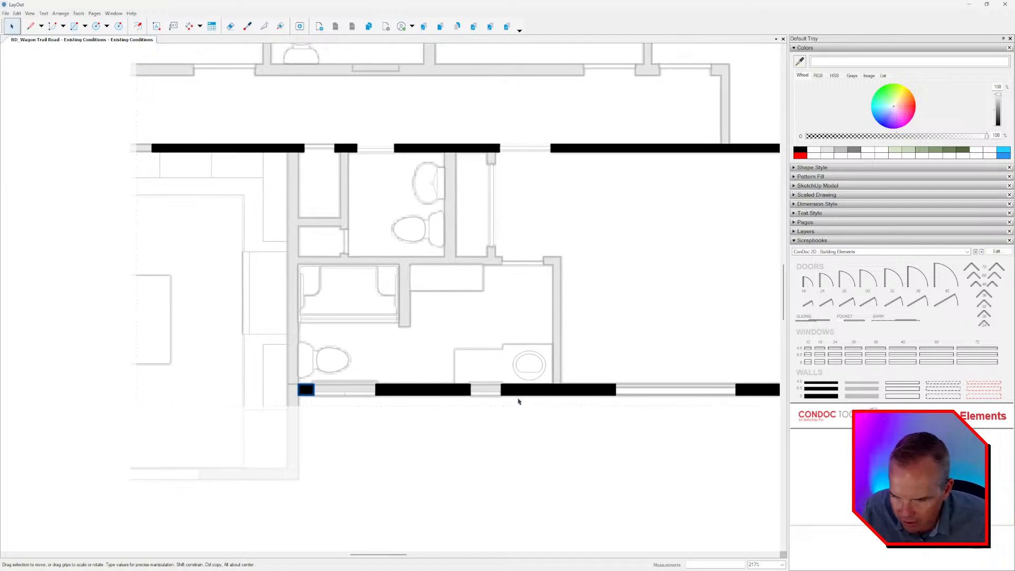
Measure the vanity and toilet window openings in the bottom exterior wall with temporary lines.
{"action": "scroll", "coordinate": [502, 398], "scroll_direction": "up", "scroll_amount": 5}
{"action": "key", "text": "l"}
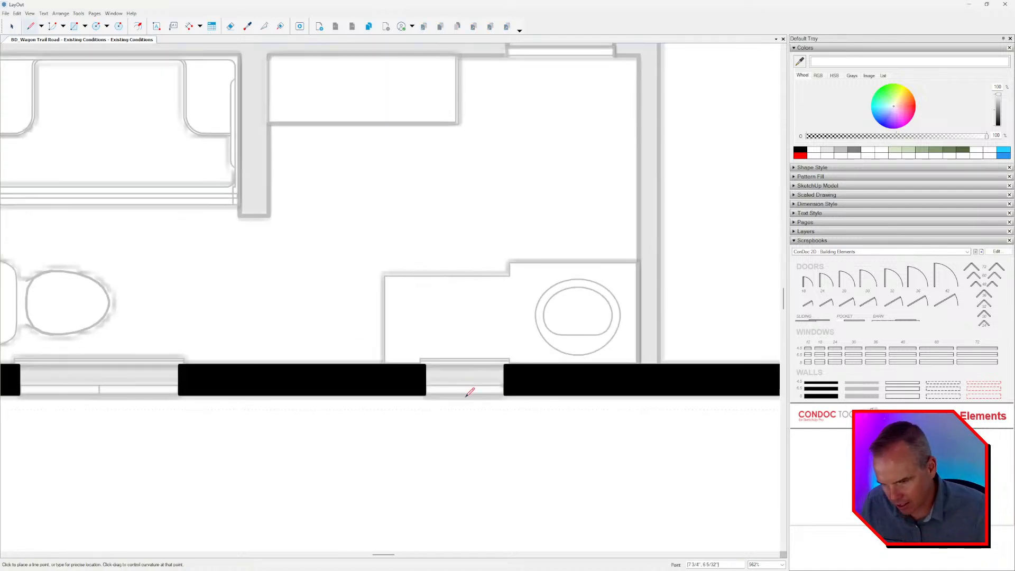
{"action": "left_click", "coordinate": [425, 364]}
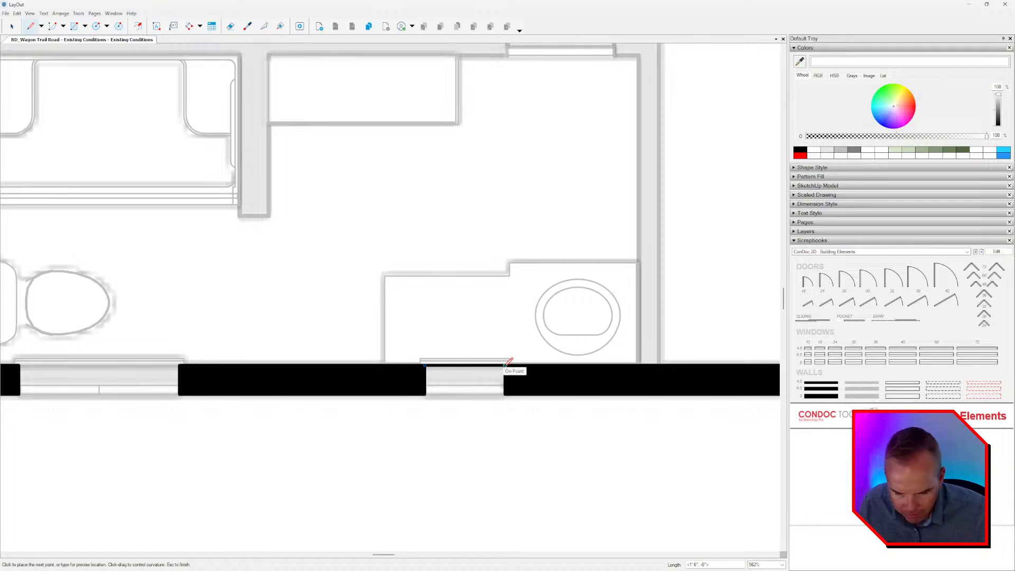
{"action": "key", "text": "Escape"}
{"action": "middle_click_drag", "start_coordinate": [335, 412], "coordinate": [602, 414]}
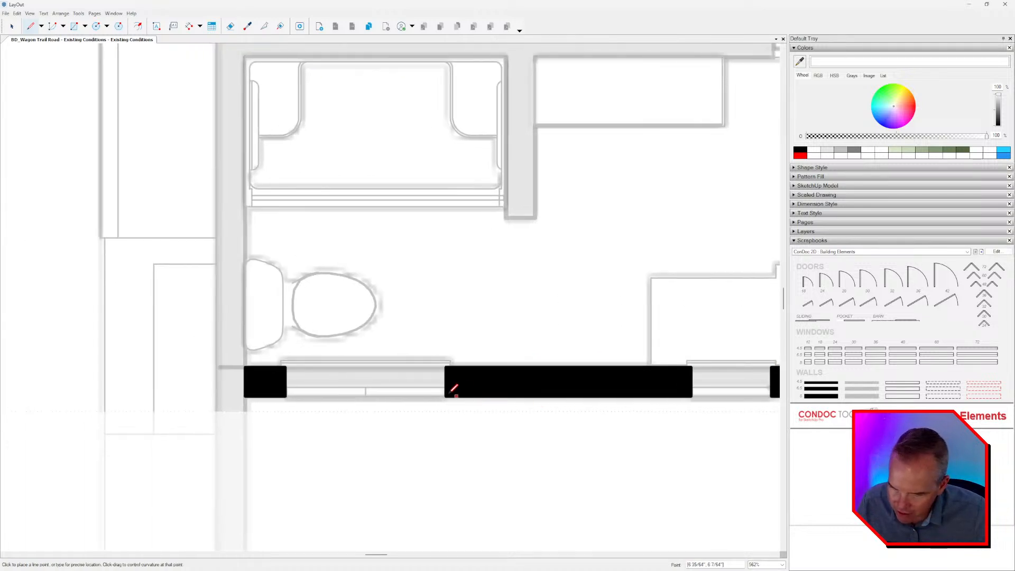
{"action": "left_click", "coordinate": [446, 396]}
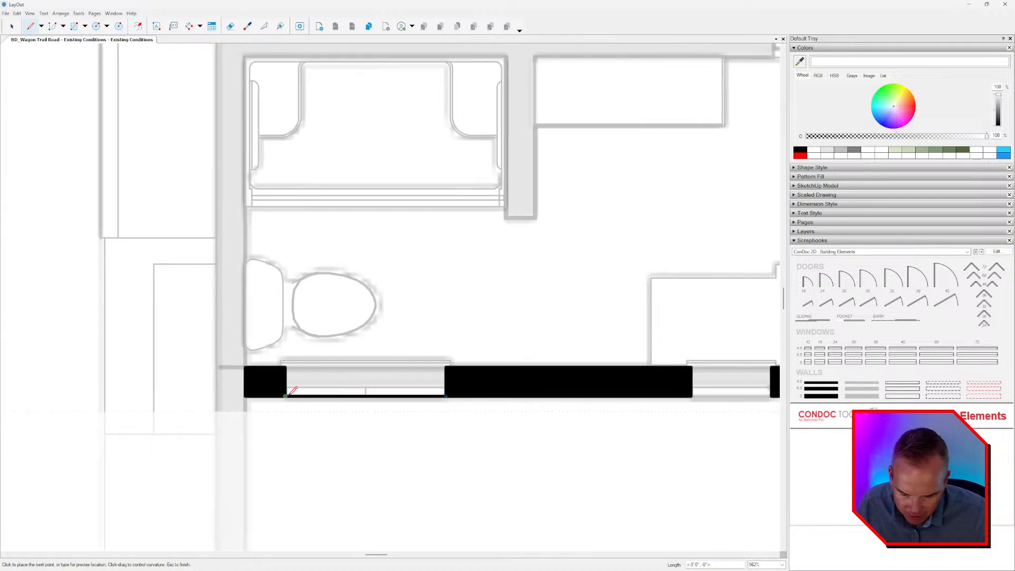
{"action": "key", "text": "Escape"}
Look over the traced bottom and right exterior walls and the untraced gray walls around the bathrooms.
{"action": "scroll", "coordinate": [286, 395], "scroll_direction": "down", "scroll_amount": 2}
{"action": "mouse_move", "coordinate": [453, 417]}
{"action": "middle_mouse_down"}
{"action": "mouse_move", "coordinate": [401, 416]}
{"action": "mouse_move", "coordinate": [273, 364]}
{"action": "middle_mouse_up"}
{"action": "scroll", "coordinate": [422, 408], "scroll_direction": "down", "scroll_amount": 2}
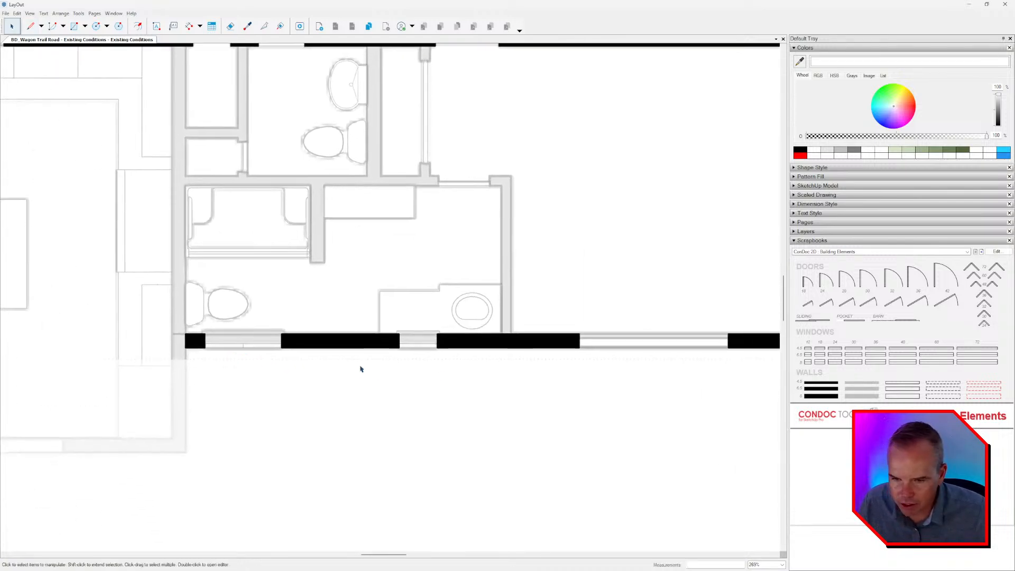
{"action": "mouse_move", "coordinate": [706, 374]}
{"action": "middle_mouse_down"}
{"action": "mouse_move", "coordinate": [500, 401]}
{"action": "mouse_move", "coordinate": [428, 432]}
{"action": "middle_mouse_up"}
{"action": "scroll", "coordinate": [614, 338], "scroll_direction": "down", "scroll_amount": 3}
{"action": "mouse_move", "coordinate": [616, 336]}
{"action": "middle_mouse_down"}
{"action": "mouse_move", "coordinate": [623, 407]}
{"action": "mouse_move", "coordinate": [637, 409]}
{"action": "middle_mouse_up"}
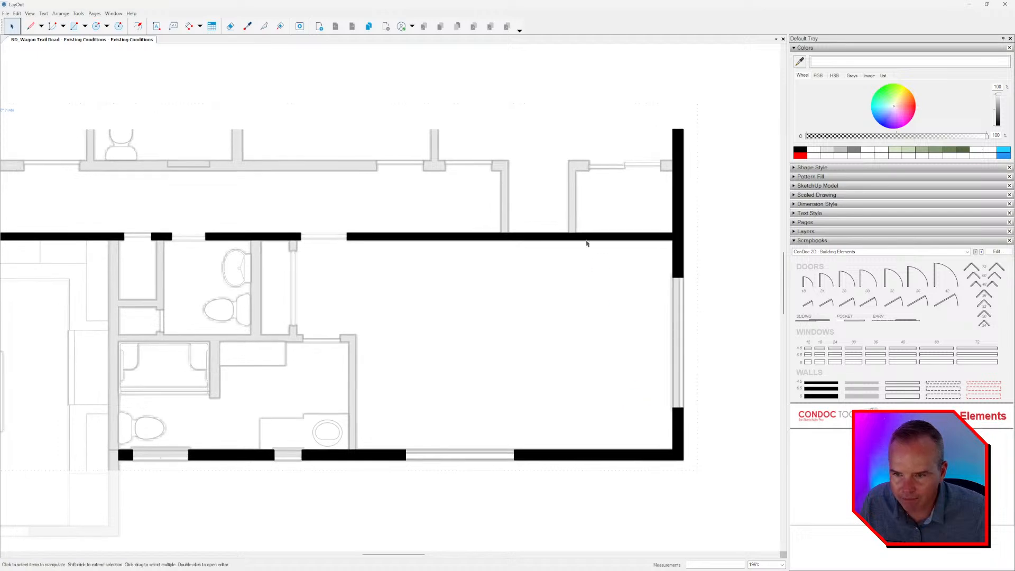
{"action": "middle_click_drag", "start_coordinate": [351, 414], "coordinate": [563, 348]}
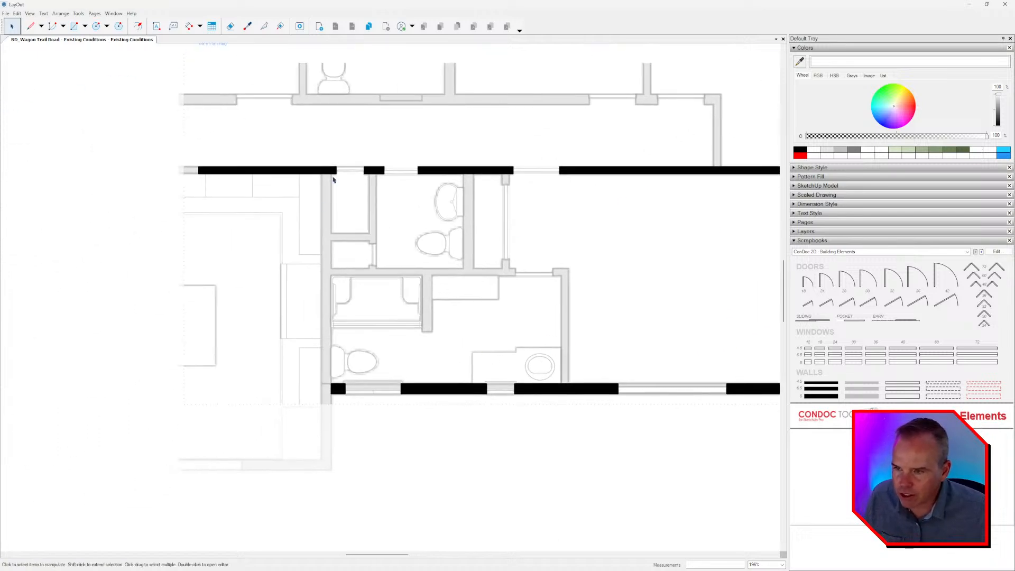
{"action": "middle_click_drag", "start_coordinate": [406, 324], "coordinate": [366, 332]}
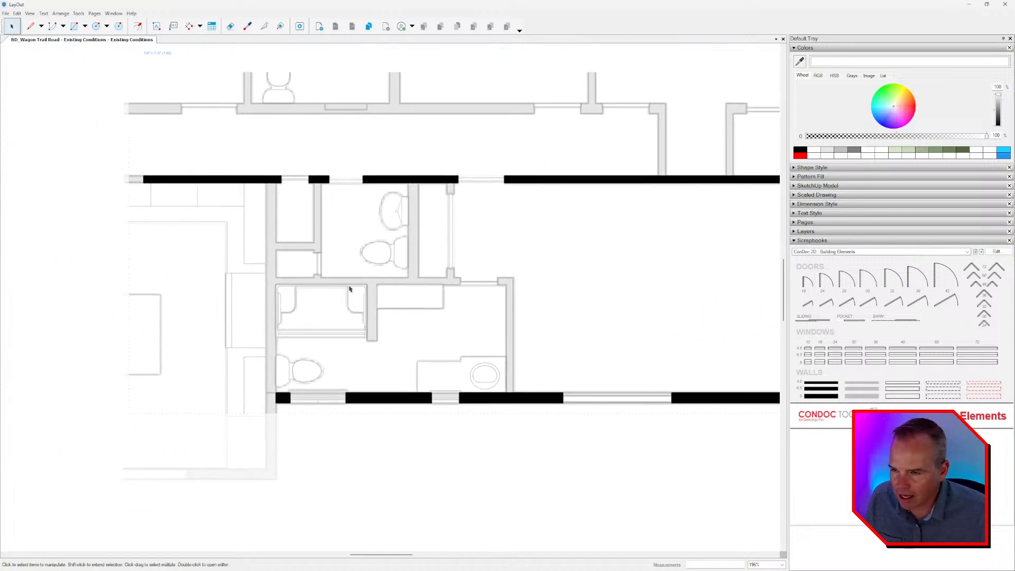
Copy the short wall piece between the closet and bathroom doors, rotate it 90 degrees, and place it atop the closet's right wall.
{"action": "scroll", "coordinate": [320, 180], "scroll_direction": "up", "scroll_amount": 5}
{"action": "left_click", "coordinate": [323, 180]}
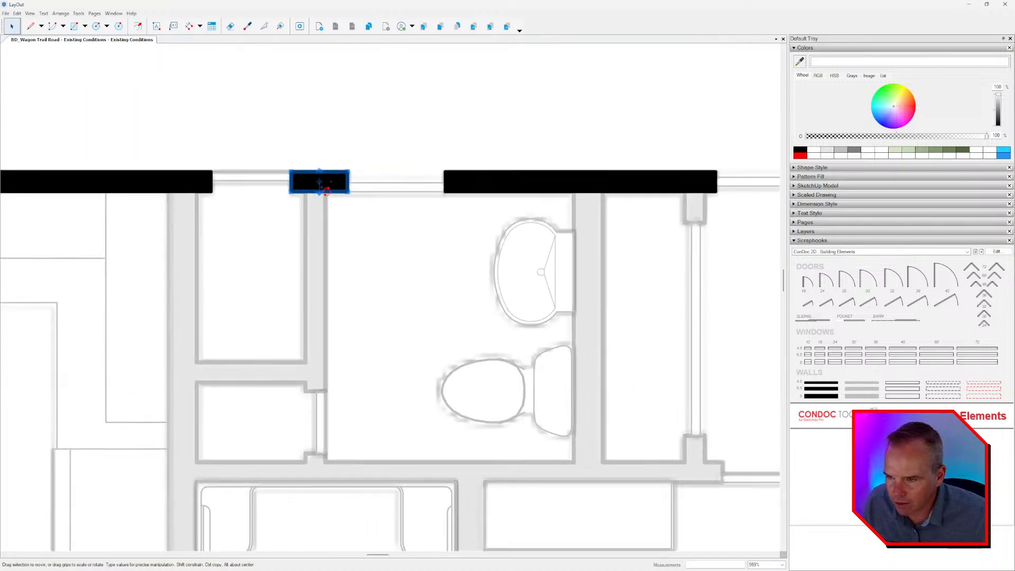
{"action": "left_click_drag", "start_coordinate": [332, 187], "coordinate": [377, 227], "text": "ctrl"}
{"action": "scroll", "coordinate": [377, 252], "scroll_direction": "up", "scroll_amount": 1}
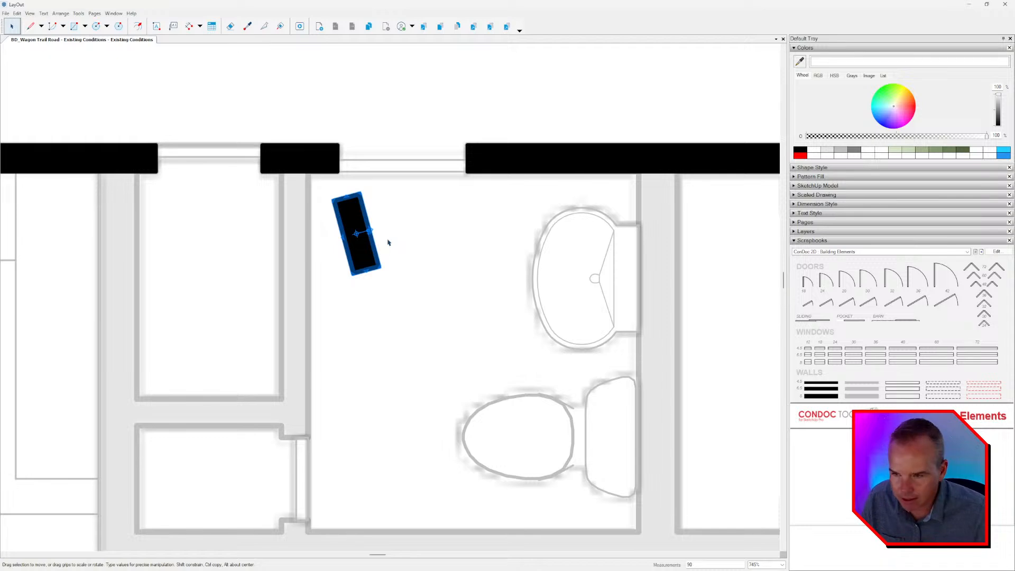
{"action": "key", "text": "Return"}
{"action": "scroll", "coordinate": [387, 241], "scroll_direction": "up", "scroll_amount": 1}
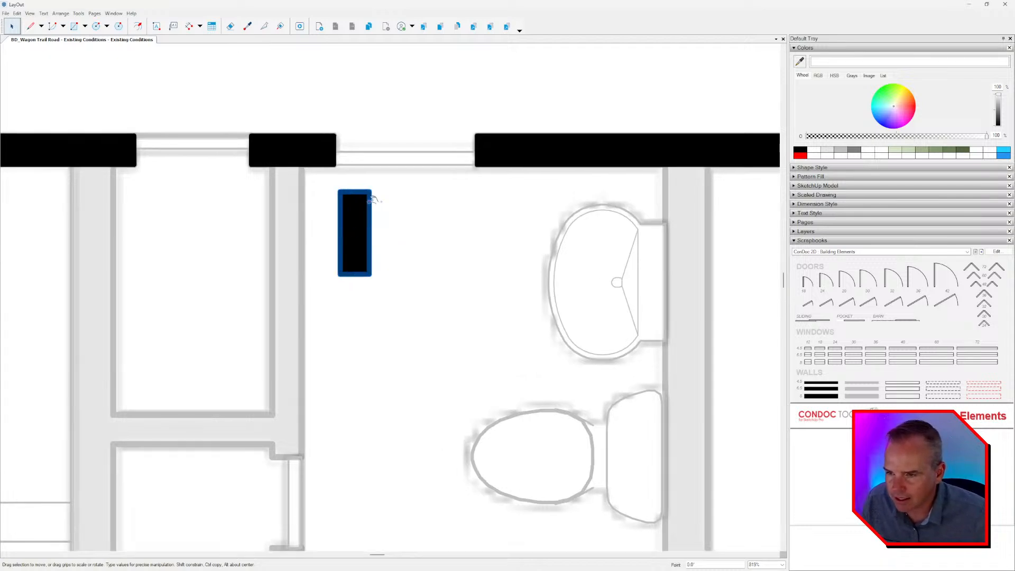
{"action": "left_click_drag", "start_coordinate": [371, 191], "coordinate": [300, 167]}
{"action": "scroll", "coordinate": [309, 240], "scroll_direction": "down", "scroll_amount": 2}
{"action": "scroll", "coordinate": [294, 221], "scroll_direction": "up", "scroll_amount": 1}
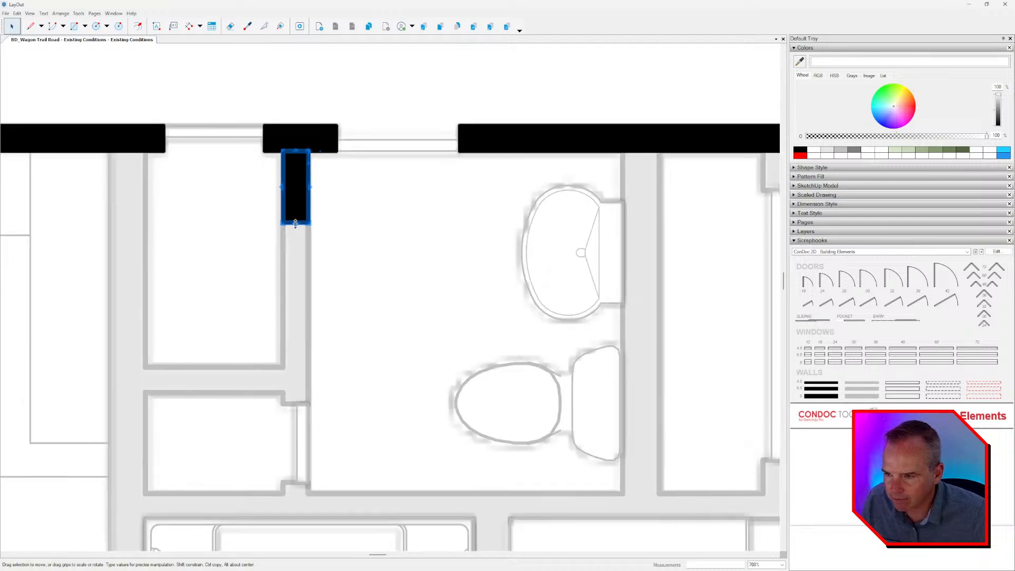
Stretch the rotated wall piece down the closet's right wall to the upper jamb of the lower closet opening.
{"action": "left_click_drag", "start_coordinate": [295, 223], "coordinate": [294, 368]}
{"action": "scroll", "coordinate": [368, 306], "scroll_direction": "up", "scroll_amount": 3}
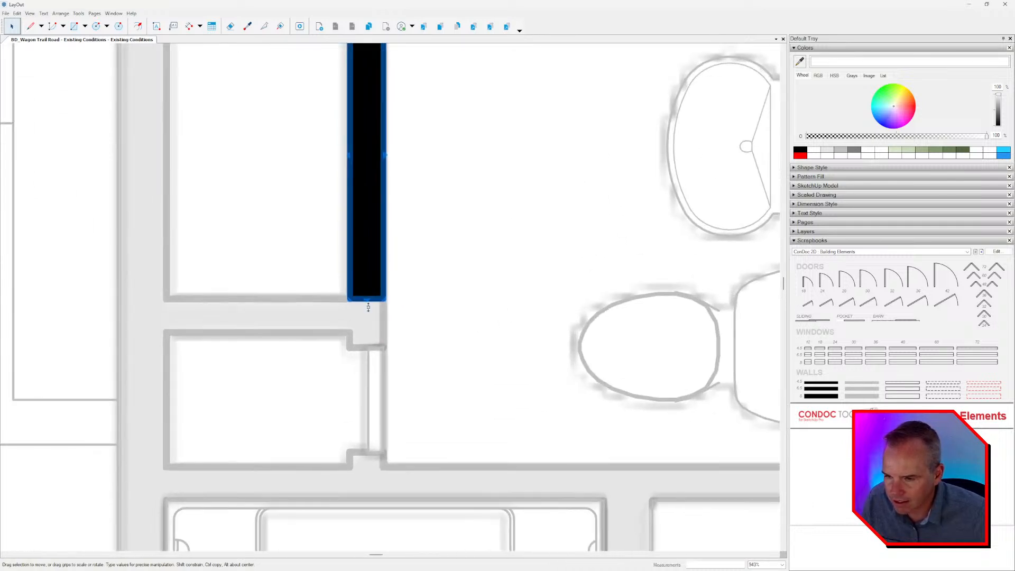
{"action": "left_click_drag", "start_coordinate": [369, 306], "coordinate": [386, 347]}
{"action": "scroll", "coordinate": [375, 376], "scroll_direction": "down", "scroll_amount": 5}
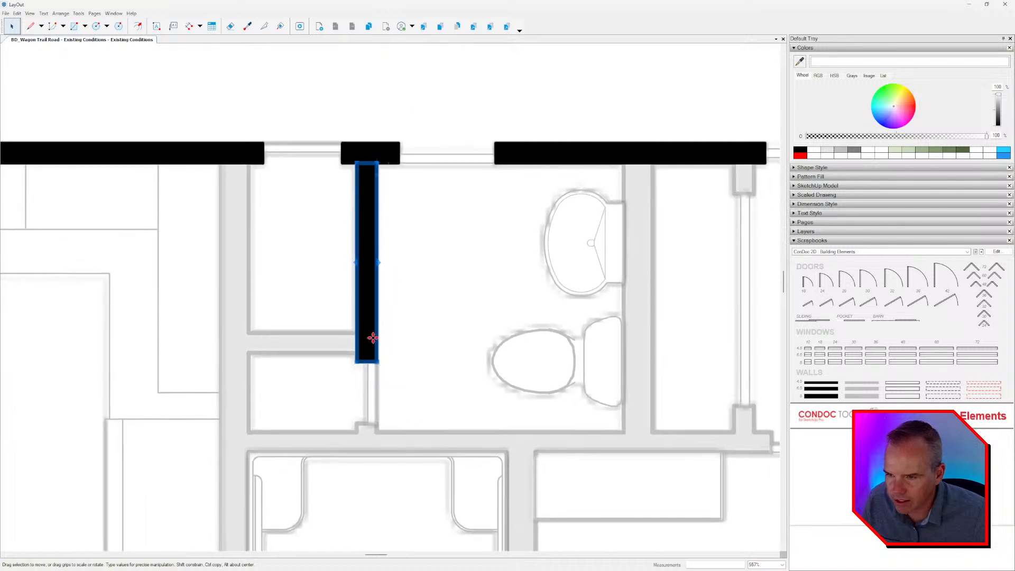
Copy the closet wall piece across the lower closet opening and reshape the copy into the short stub below it.
{"action": "scroll", "coordinate": [364, 164], "scroll_direction": "up", "scroll_amount": 3}
{"action": "left_click_drag", "start_coordinate": [366, 165], "coordinate": [378, 514]}
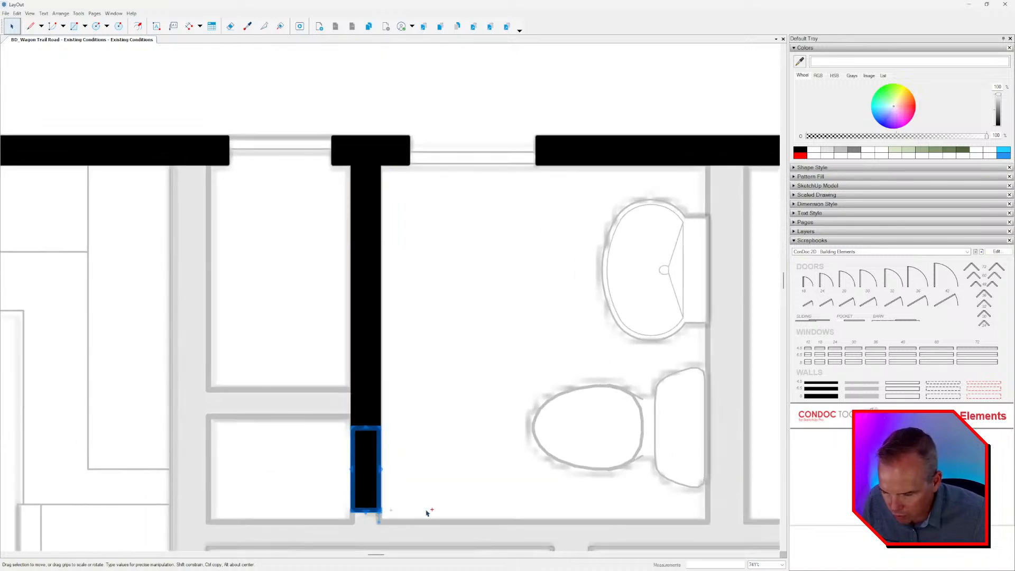
{"action": "middle_click_drag", "start_coordinate": [431, 503], "coordinate": [474, 388]}
{"action": "scroll", "coordinate": [415, 333], "scroll_direction": "up", "scroll_amount": 1}
{"action": "left_click_drag", "start_coordinate": [407, 316], "coordinate": [428, 420]}
{"action": "scroll", "coordinate": [438, 415], "scroll_direction": "down", "scroll_amount": 3}
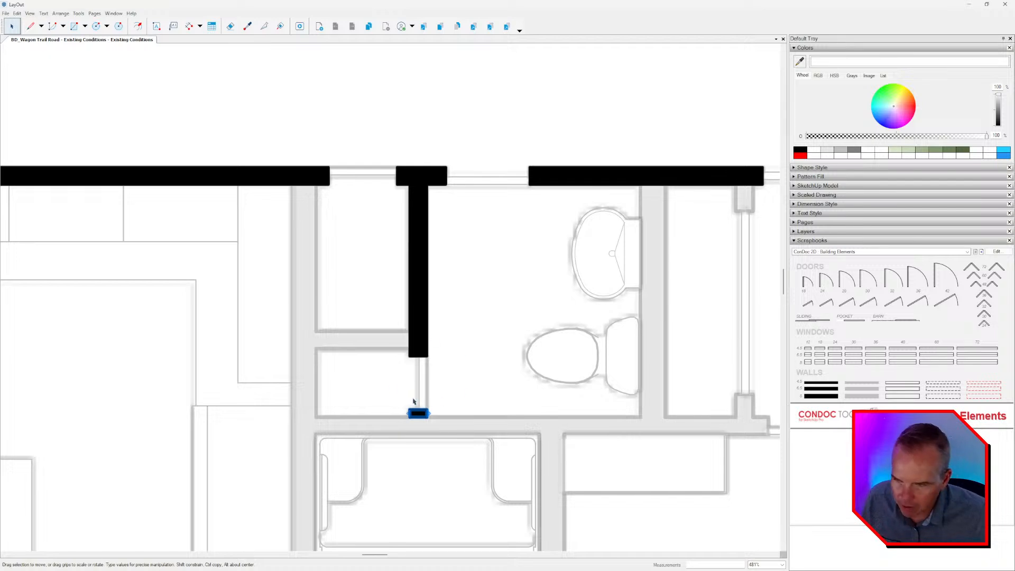
Copy the short wall piece between the closet and bathroom doors onto the wall below the closet and stretch it to the closet's left side.
{"action": "scroll", "coordinate": [413, 401], "scroll_direction": "up", "scroll_amount": 3}
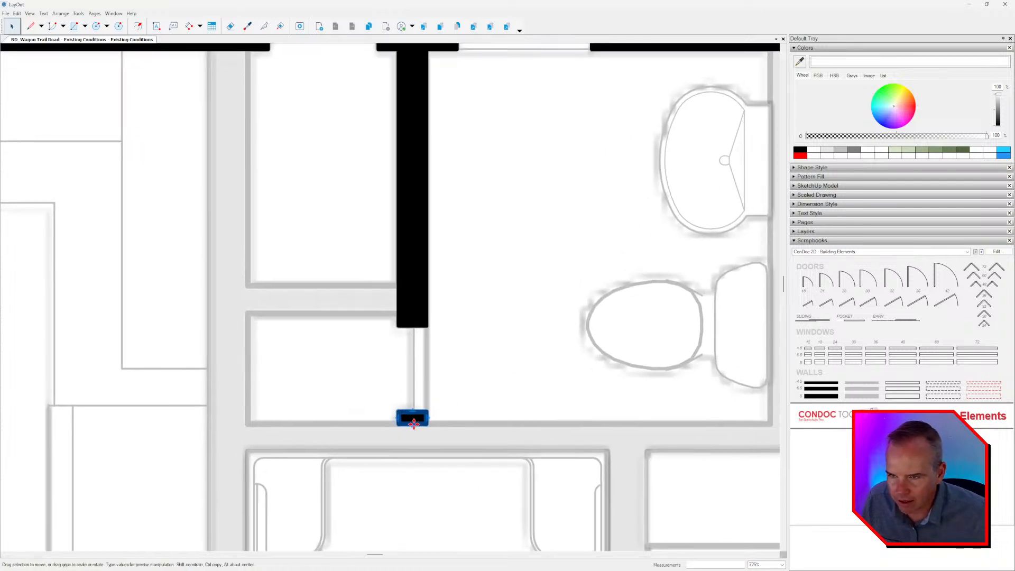
{"action": "scroll", "coordinate": [413, 423], "scroll_direction": "down", "scroll_amount": 2}
{"action": "left_click", "coordinate": [415, 139]}
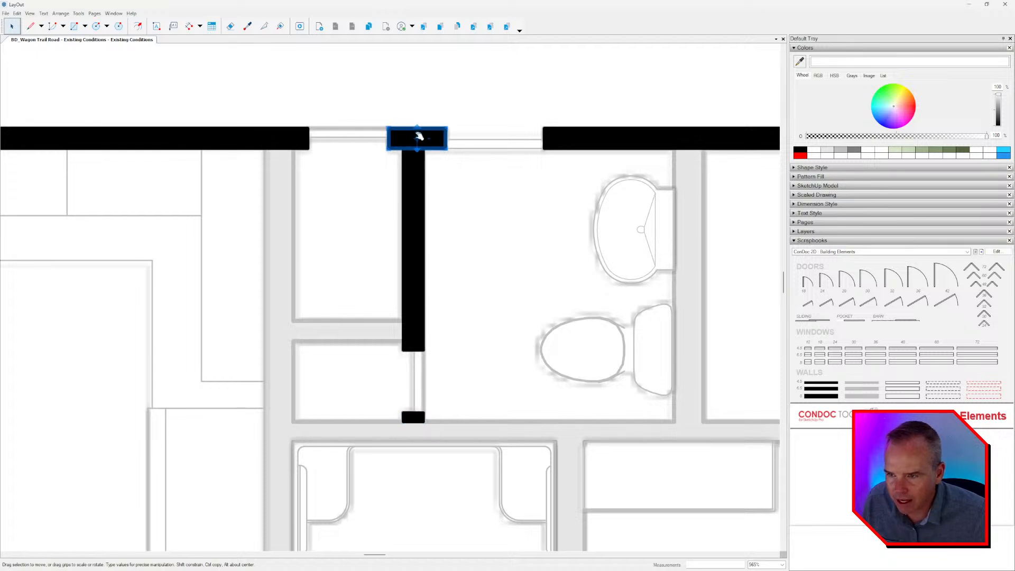
{"action": "left_click_drag", "start_coordinate": [391, 129], "coordinate": [423, 421]}
{"action": "scroll", "coordinate": [423, 435], "scroll_direction": "up", "scroll_amount": 1}
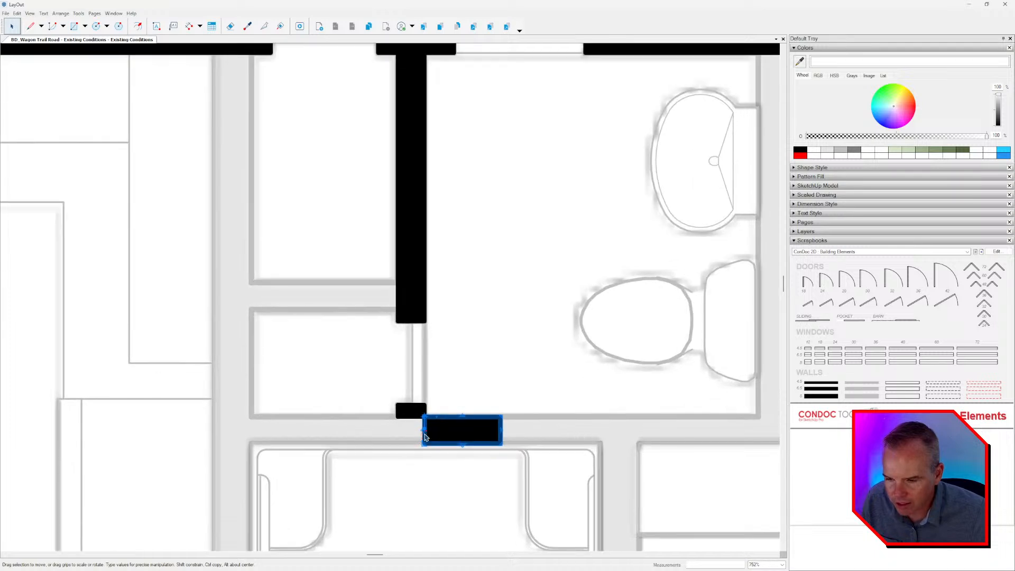
{"action": "left_click_drag", "start_coordinate": [412, 433], "coordinate": [251, 417]}
{"action": "middle_click_drag", "start_coordinate": [460, 414], "coordinate": [250, 369]}
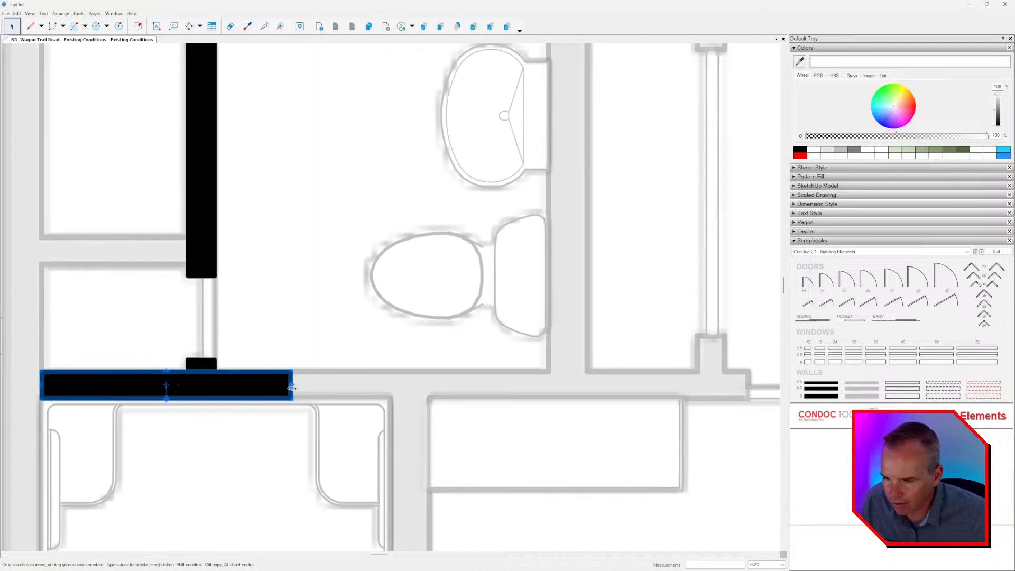
Stretch the wall between the two bathrooms rightward to the near jamb of the lower bathroom's door opening.
{"action": "left_click_drag", "start_coordinate": [292, 385], "coordinate": [544, 373]}
{"action": "scroll", "coordinate": [544, 374], "scroll_direction": "down", "scroll_amount": 2}
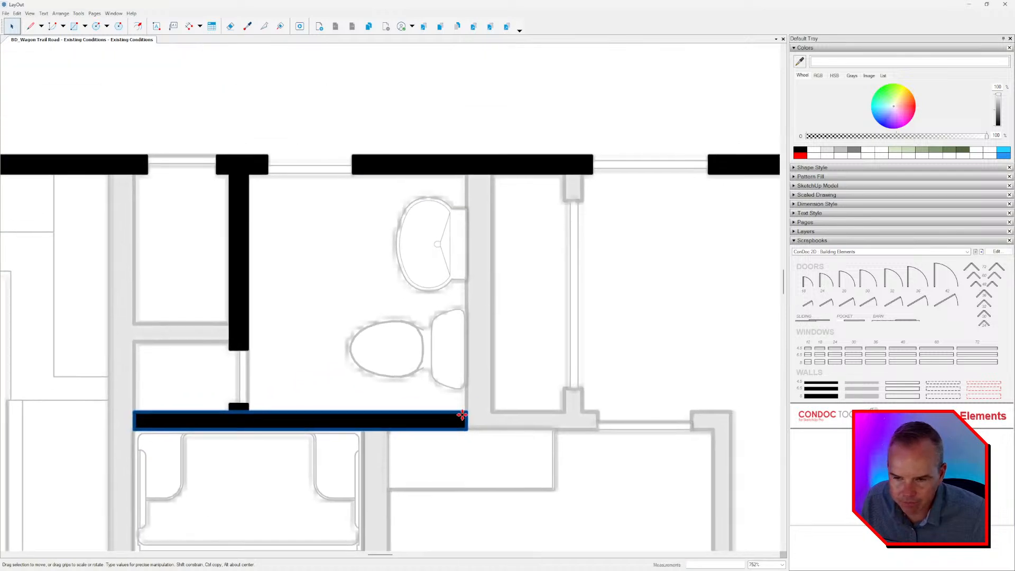
{"action": "scroll", "coordinate": [395, 373], "scroll_direction": "up", "scroll_amount": 1}
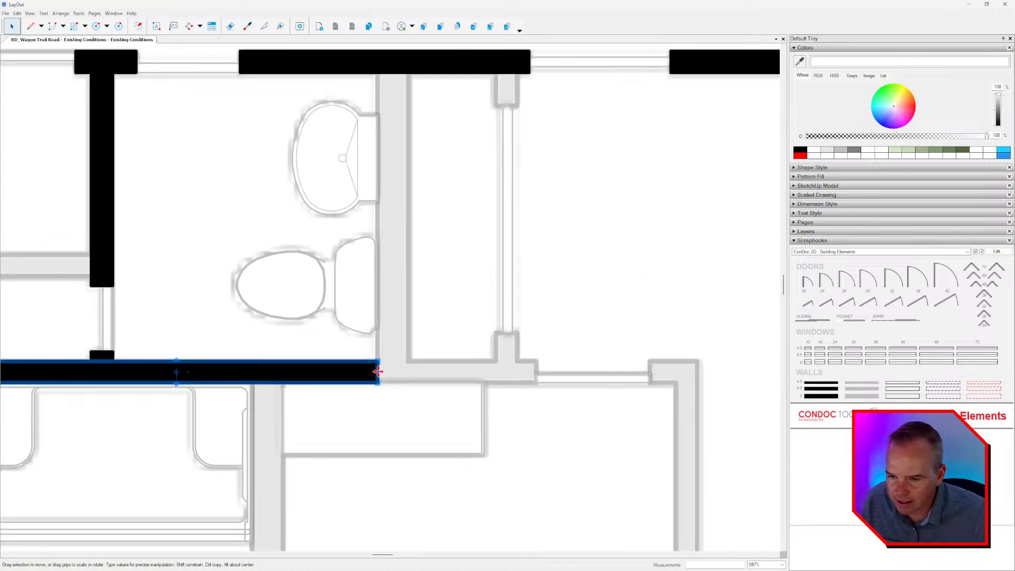
{"action": "scroll", "coordinate": [378, 372], "scroll_direction": "up", "scroll_amount": 2}
{"action": "left_click_drag", "start_coordinate": [380, 374], "coordinate": [612, 373]}
{"action": "middle_click_drag", "start_coordinate": [642, 372], "coordinate": [379, 363]}
{"action": "scroll", "coordinate": [379, 363], "scroll_direction": "down", "scroll_amount": 4}
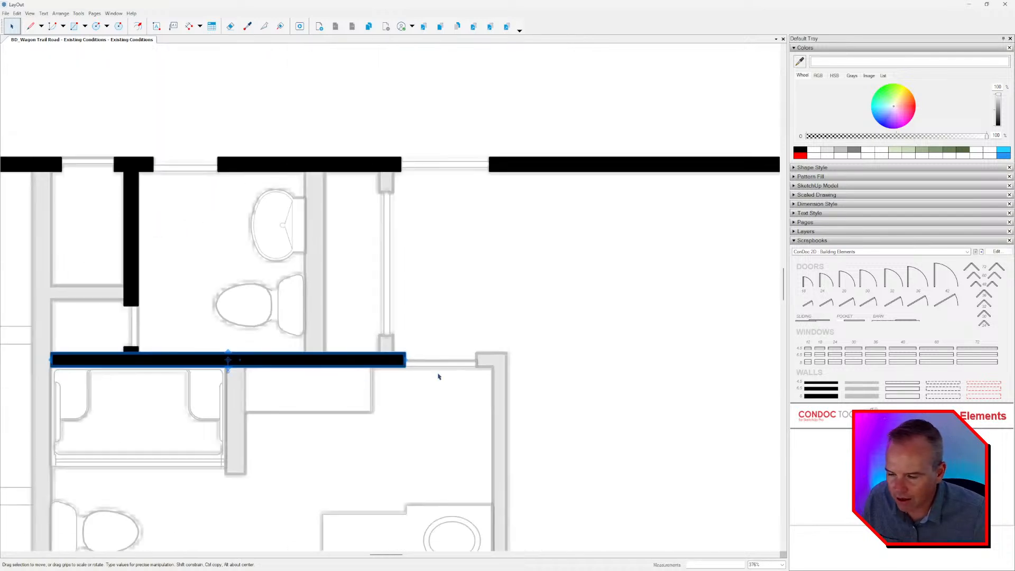
Copy the wall between the bathrooms across the door opening and shorten the copy into the corner stub.
{"action": "scroll", "coordinate": [411, 368], "scroll_direction": "down", "scroll_amount": 1}
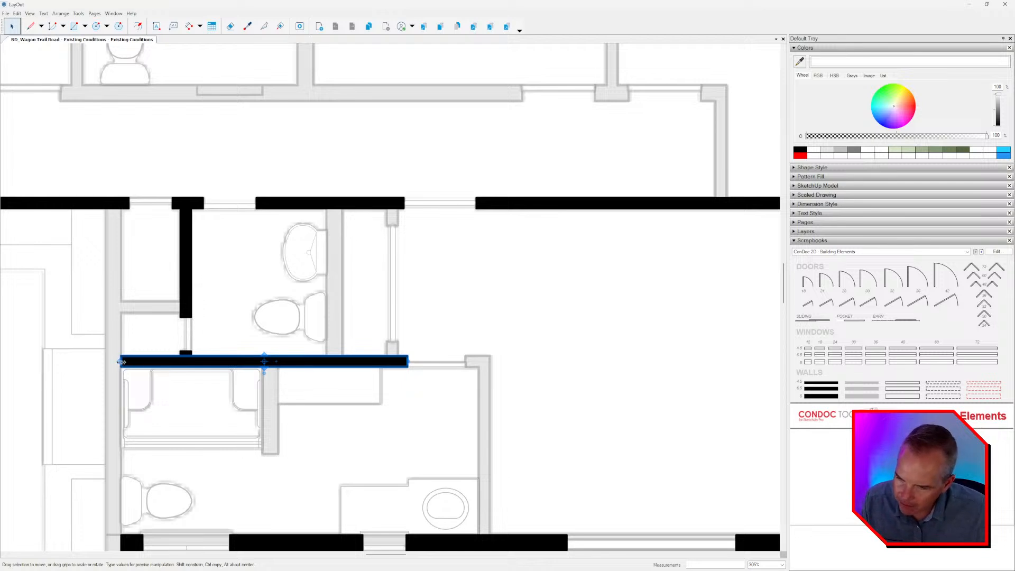
{"action": "scroll", "coordinate": [116, 363], "scroll_direction": "up", "scroll_amount": 4}
{"action": "scroll", "coordinate": [115, 364], "scroll_direction": "up", "scroll_amount": 1}
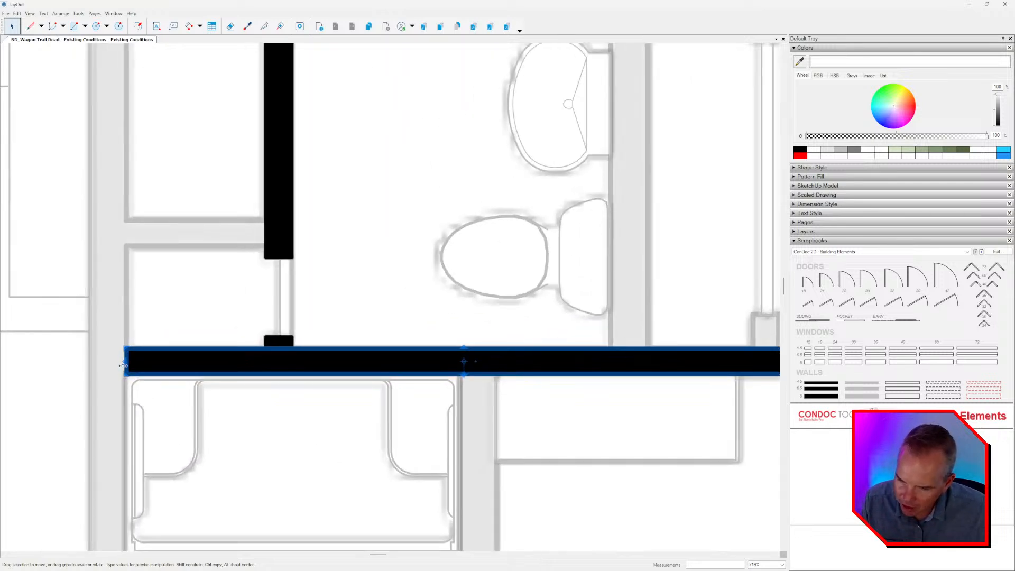
{"action": "scroll", "coordinate": [124, 360], "scroll_direction": "down", "scroll_amount": 5}
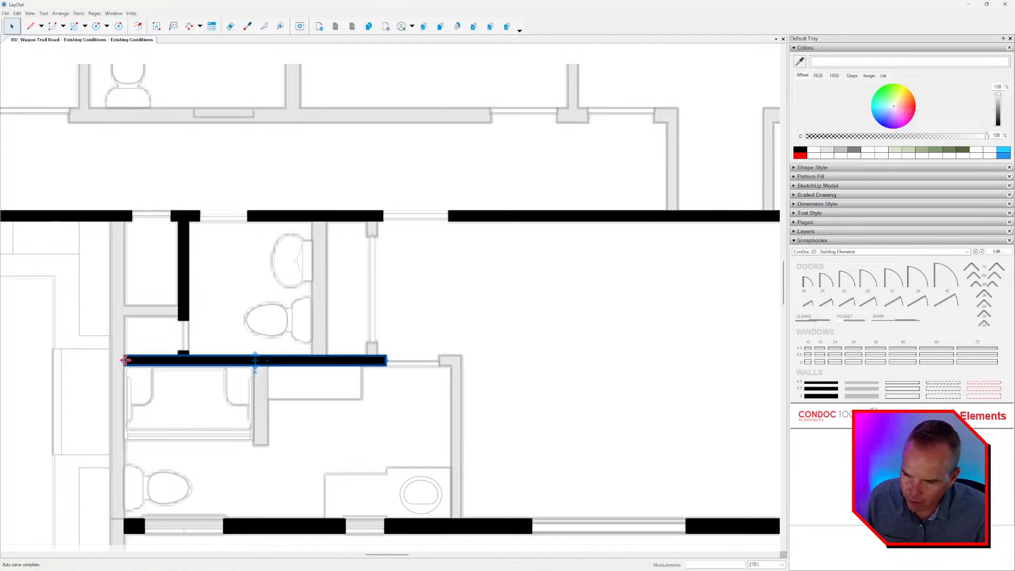
{"action": "left_click_drag", "start_coordinate": [126, 361], "coordinate": [462, 357]}
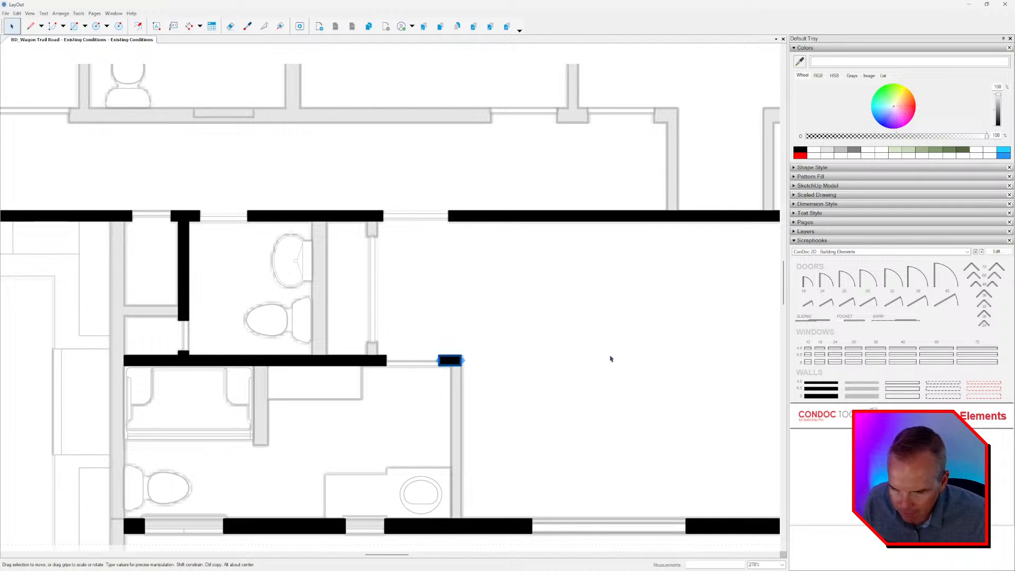
Copy the corner stub, rotate the copy 90 degrees, and snap it beneath the stub on the lower bathroom's right wall.
{"action": "scroll", "coordinate": [464, 376], "scroll_direction": "up", "scroll_amount": 4}
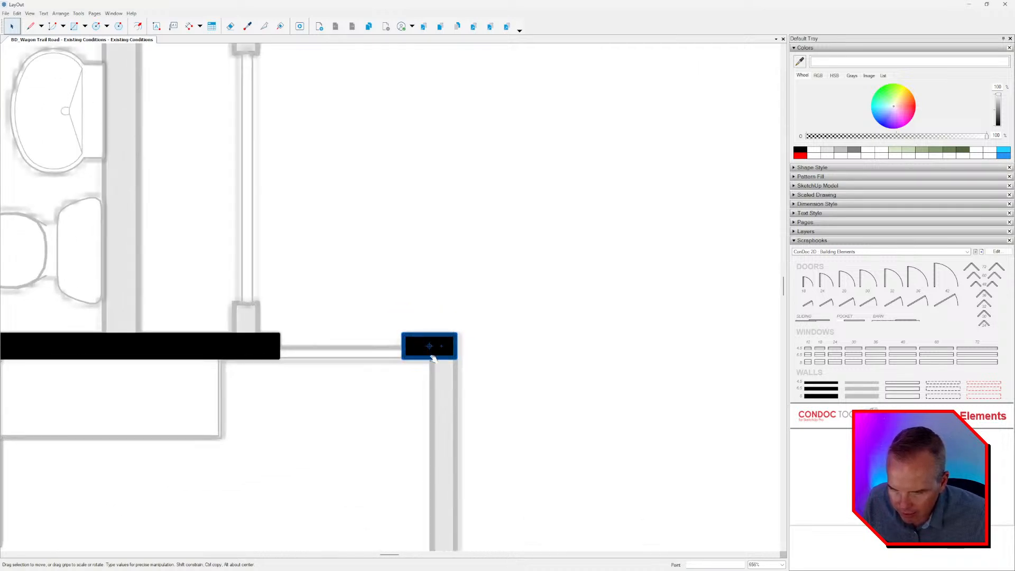
{"action": "left_click_drag", "start_coordinate": [439, 370], "coordinate": [406, 374]}
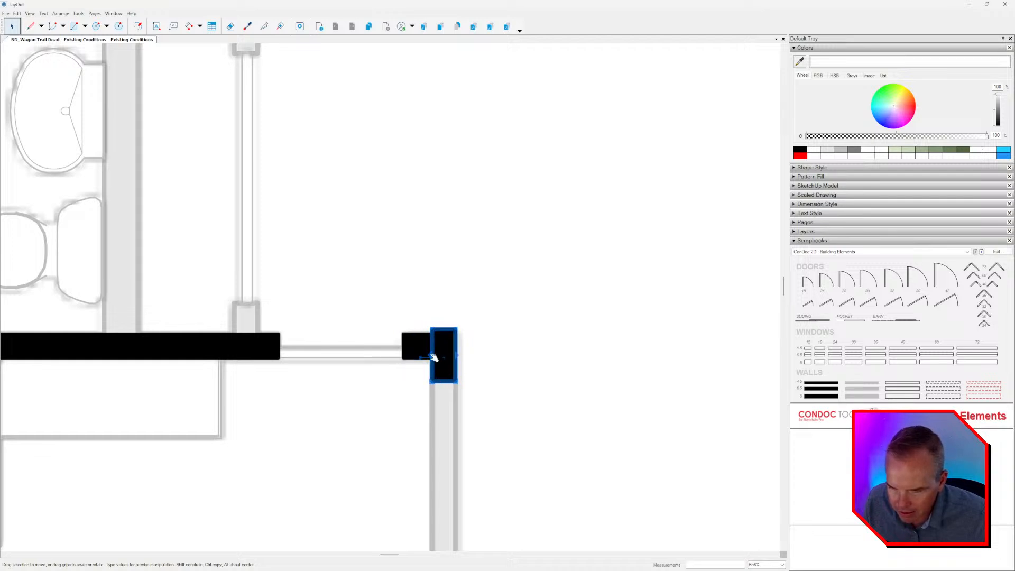
{"action": "scroll", "coordinate": [440, 370], "scroll_direction": "up", "scroll_amount": 4}
{"action": "left_click_drag", "start_coordinate": [443, 366], "coordinate": [436, 435]}
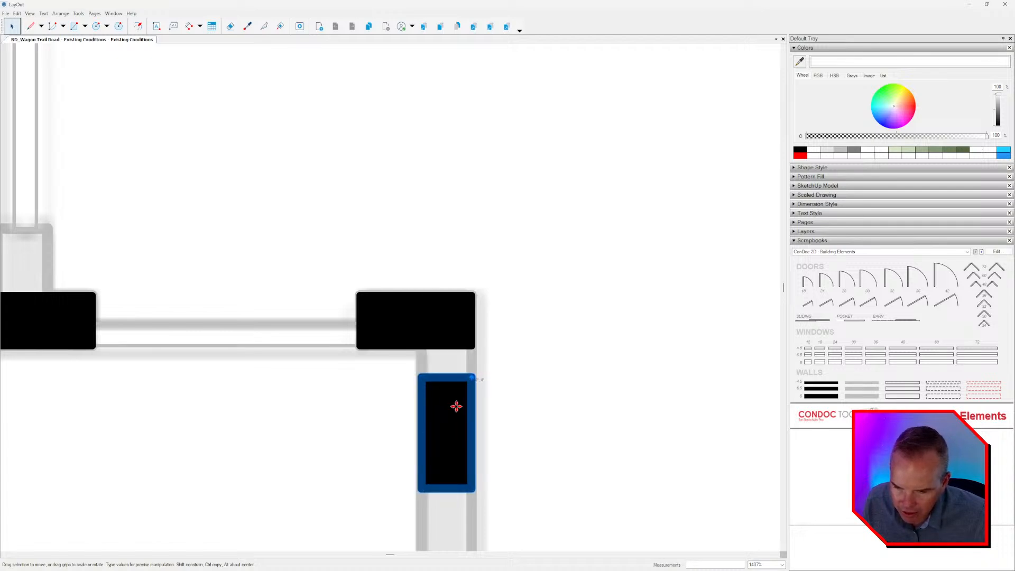
{"action": "left_click_drag", "start_coordinate": [472, 377], "coordinate": [475, 348]}
Stretch the rotated piece down the lower bathroom's right wall to the exterior wall.
{"action": "scroll", "coordinate": [475, 351], "scroll_direction": "down", "scroll_amount": 3}
{"action": "scroll", "coordinate": [475, 370], "scroll_direction": "down", "scroll_amount": 3}
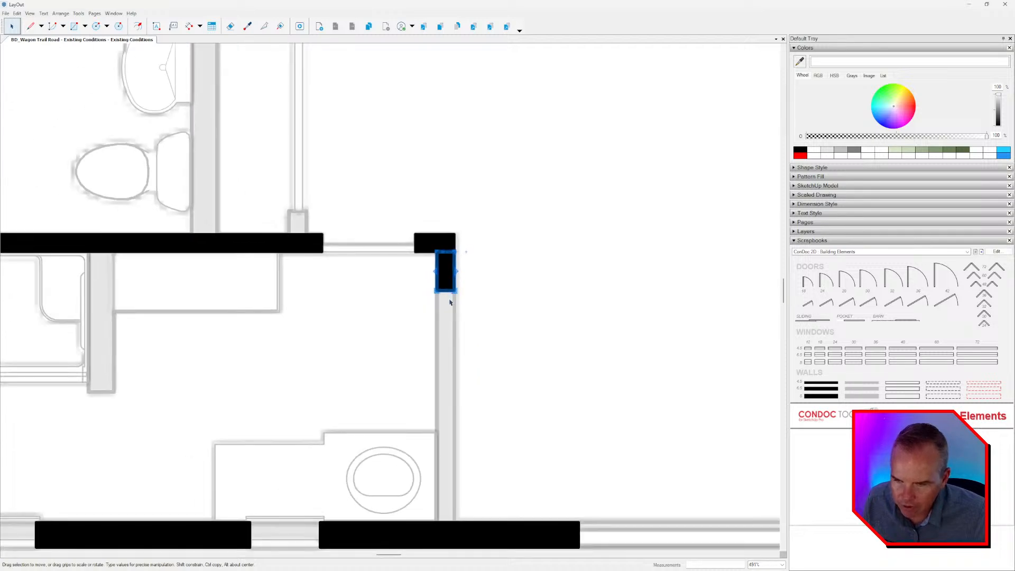
{"action": "left_click_drag", "start_coordinate": [453, 294], "coordinate": [464, 480]}
{"action": "scroll", "coordinate": [516, 363], "scroll_direction": "down", "scroll_amount": 2}
{"action": "middle_click_drag", "start_coordinate": [484, 402], "coordinate": [531, 388]}
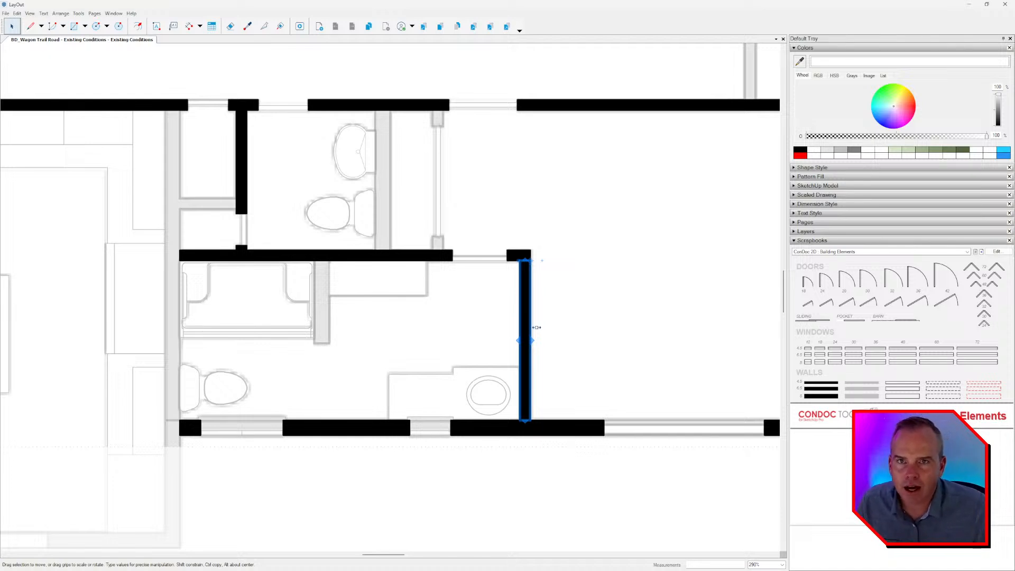
{"action": "middle_click_drag", "start_coordinate": [566, 301], "coordinate": [521, 301]}
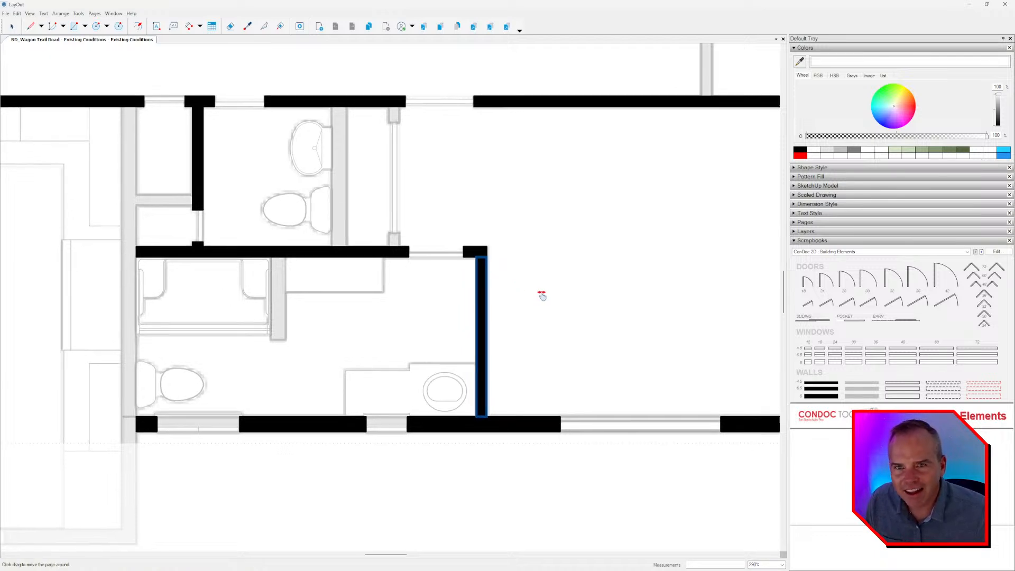
{"action": "middle_click_drag", "start_coordinate": [540, 284], "coordinate": [579, 305]}
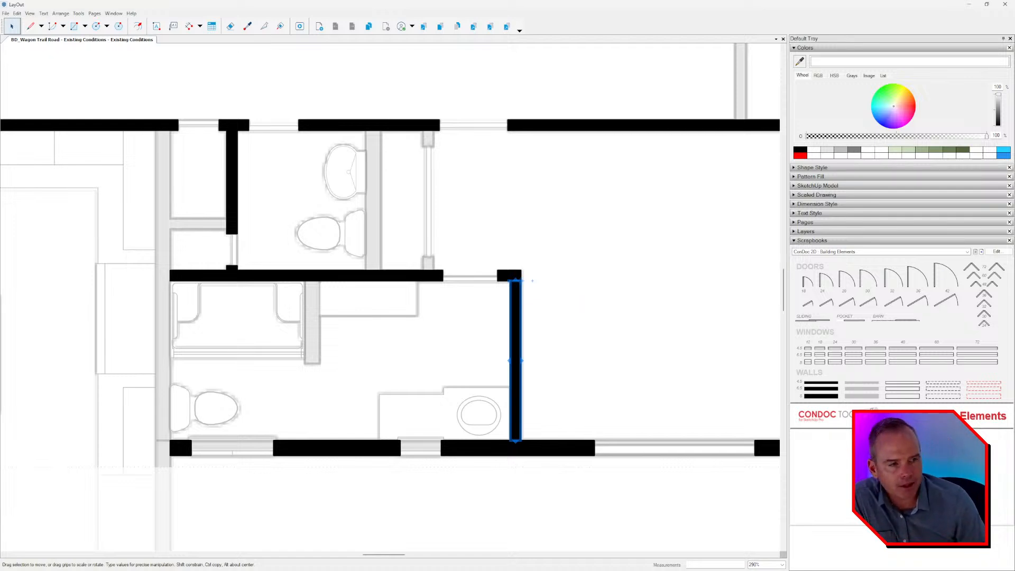
{"action": "key", "text": "alt+Tab"}
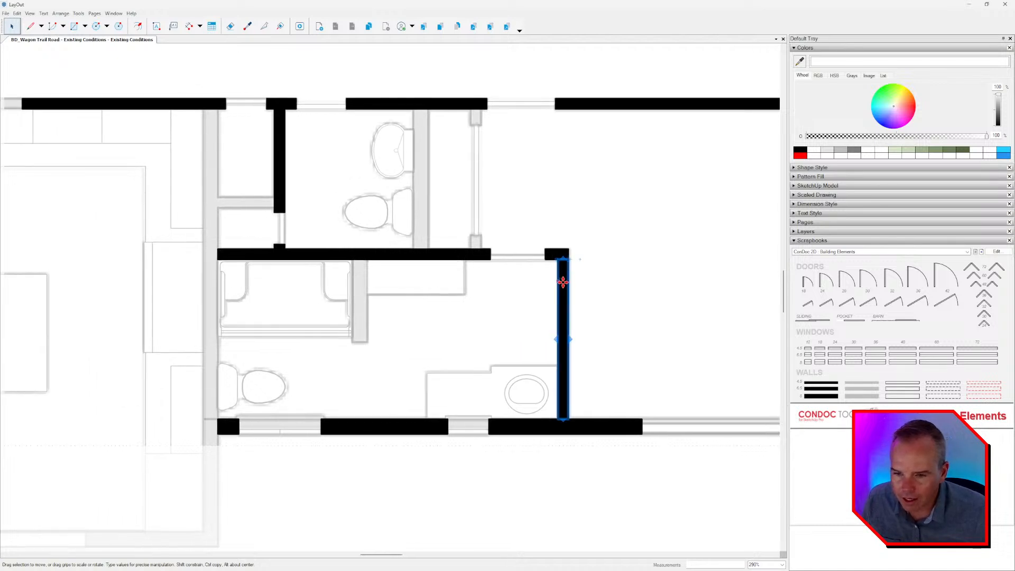
Copy the lower bathroom's right wall to its left side and widen the copy to match the thicker gray wall.
{"action": "left_click_drag", "start_coordinate": [563, 282], "coordinate": [268, 271]}
{"action": "scroll", "coordinate": [185, 268], "scroll_direction": "up", "scroll_amount": 3}
{"action": "scroll", "coordinate": [157, 257], "scroll_direction": "up", "scroll_amount": 3}
{"action": "scroll", "coordinate": [378, 338], "scroll_direction": "down", "scroll_amount": 3}
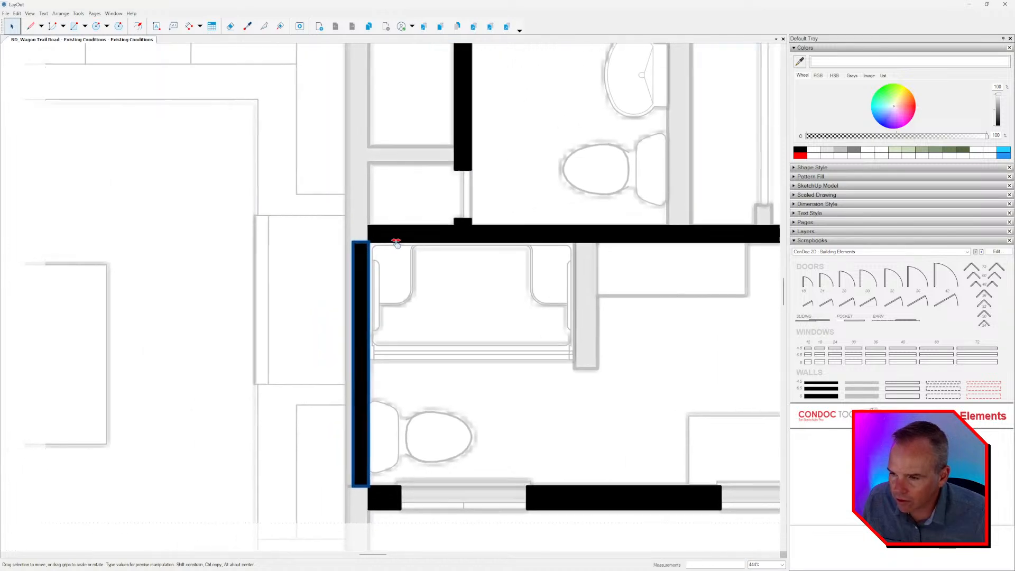
{"action": "scroll", "coordinate": [382, 341], "scroll_direction": "down", "scroll_amount": 2}
{"action": "scroll", "coordinate": [408, 325], "scroll_direction": "up", "scroll_amount": 2}
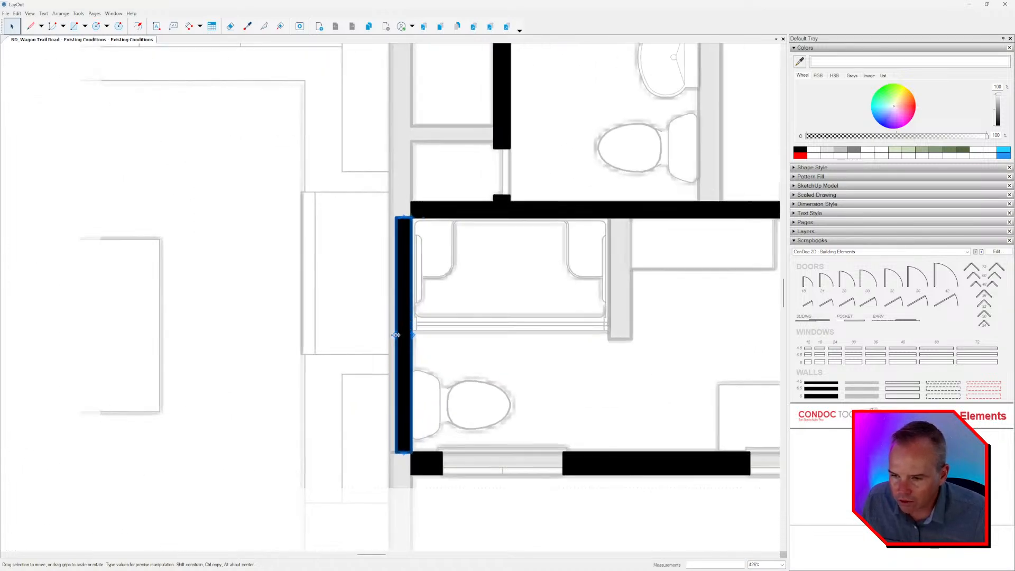
{"action": "left_click_drag", "start_coordinate": [391, 336], "coordinate": [385, 336]}
{"action": "middle_click_drag", "start_coordinate": [397, 221], "coordinate": [387, 286]}
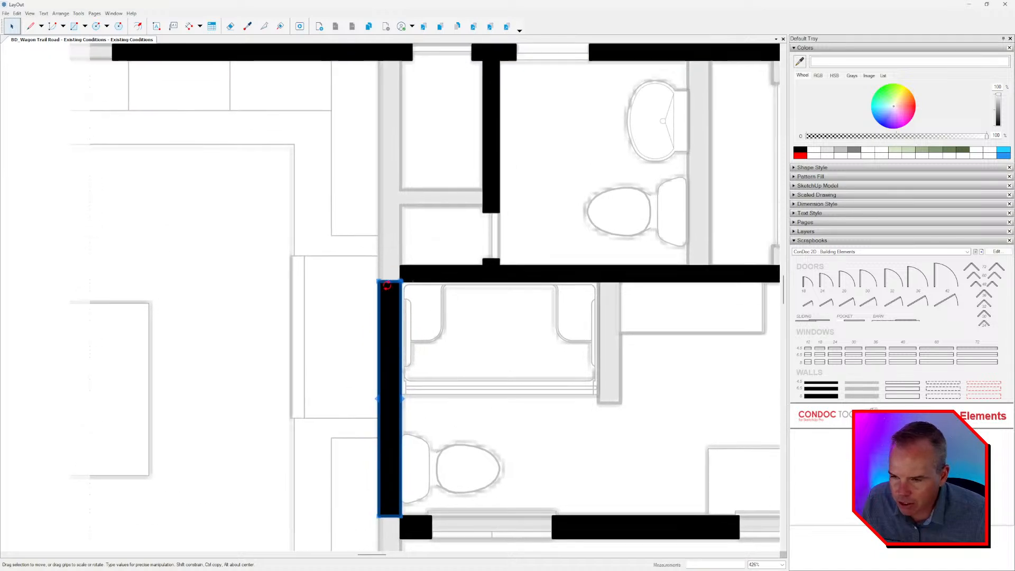
Stretch the lower bathroom's left wall up past the closets to the long horizontal wall above.
{"action": "scroll", "coordinate": [388, 282], "scroll_direction": "up", "scroll_amount": 2}
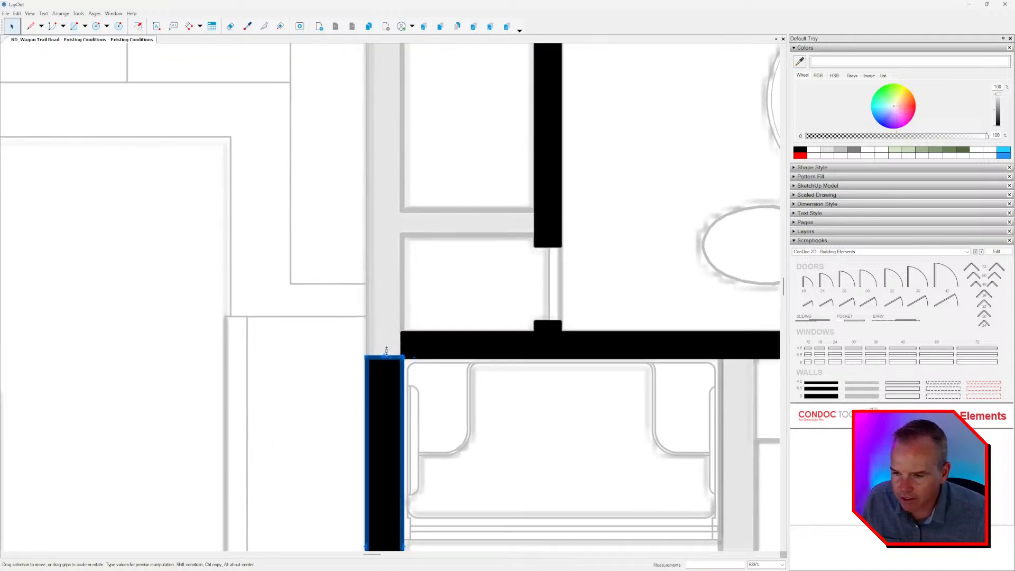
{"action": "left_click_drag", "start_coordinate": [382, 355], "coordinate": [406, 80]}
{"action": "scroll", "coordinate": [389, 274], "scroll_direction": "down", "scroll_amount": 1}
{"action": "scroll", "coordinate": [406, 80], "scroll_direction": "down", "scroll_amount": 3}
Stretch the same left wall down past the bathroom windows to the lower exterior wall of the kitchen.
{"action": "scroll", "coordinate": [408, 427], "scroll_direction": "up", "scroll_amount": 3}
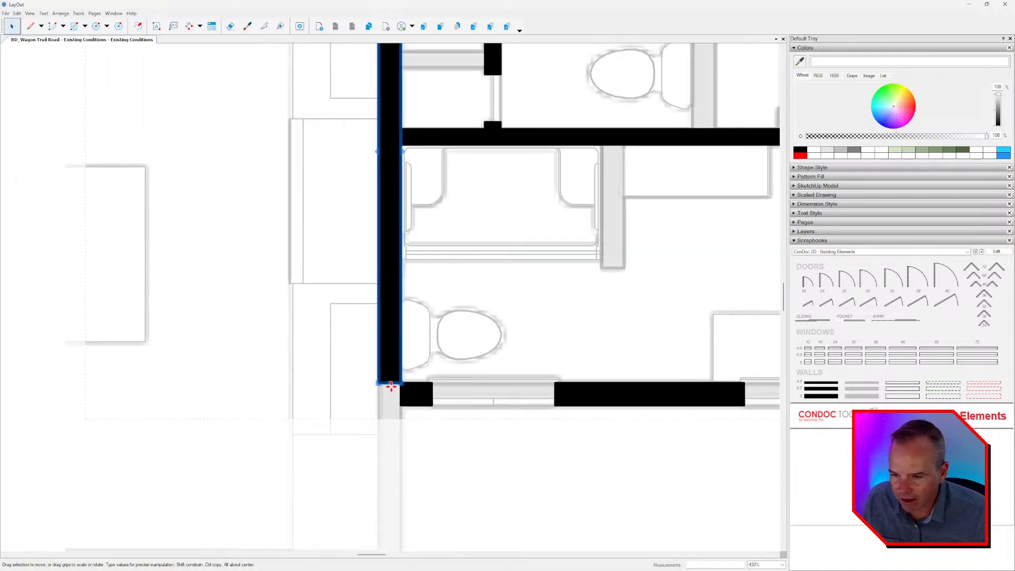
{"action": "scroll", "coordinate": [386, 389], "scroll_direction": "up", "scroll_amount": 1}
{"action": "middle_click_drag", "start_coordinate": [386, 388], "coordinate": [432, 208]}
{"action": "left_click_drag", "start_coordinate": [435, 201], "coordinate": [435, 385]}
{"action": "scroll", "coordinate": [434, 383], "scroll_direction": "down", "scroll_amount": 3}
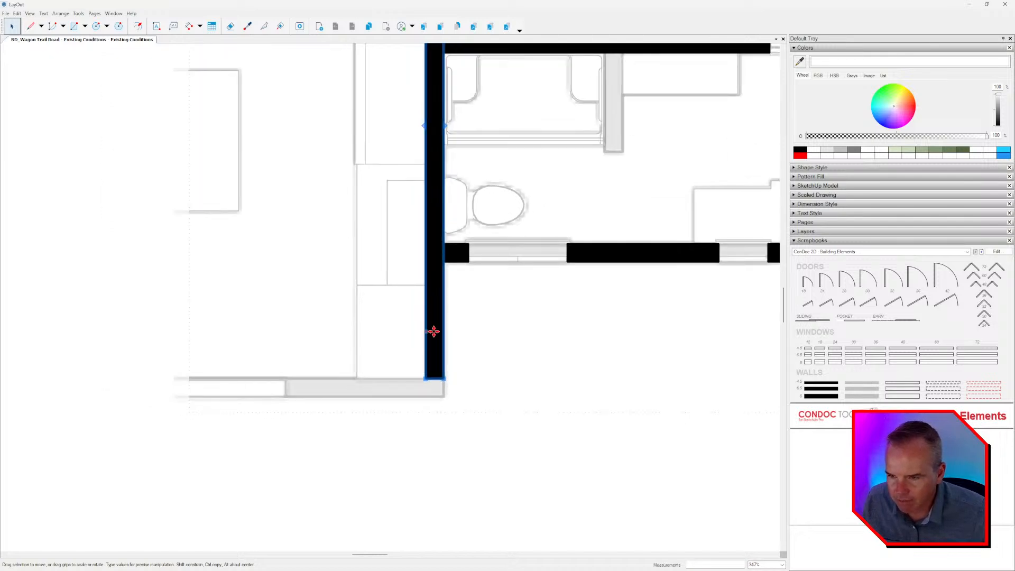
Copy the long vertical wall, rotate the copy 90 degrees, and align it with the kitchen's lower exterior corner.
{"action": "left_click_drag", "start_coordinate": [436, 315], "coordinate": [312, 411], "text": "ctrl"}
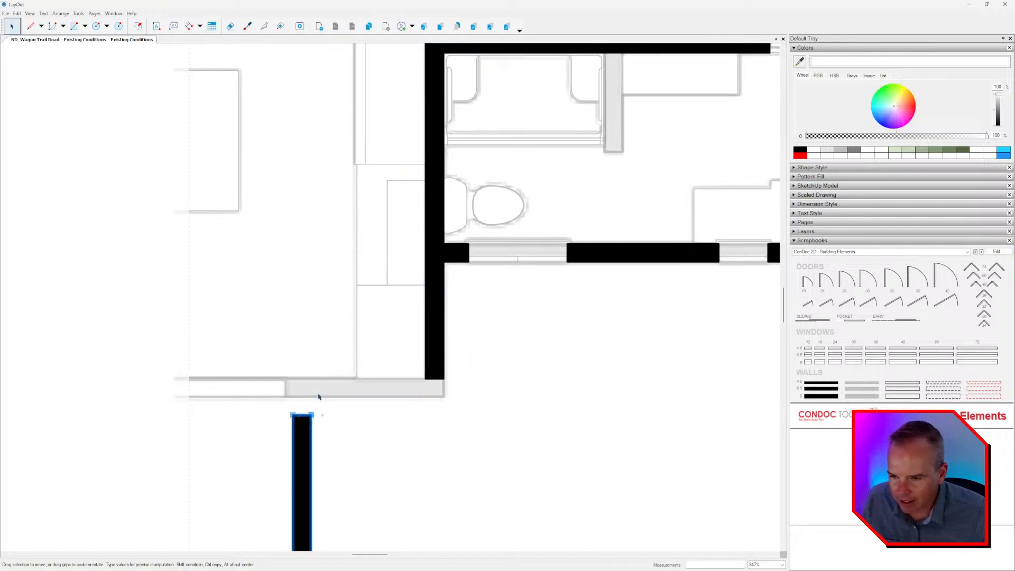
{"action": "scroll", "coordinate": [319, 397], "scroll_direction": "down", "scroll_amount": 3}
{"action": "middle_click_drag", "start_coordinate": [320, 397], "coordinate": [368, 274]}
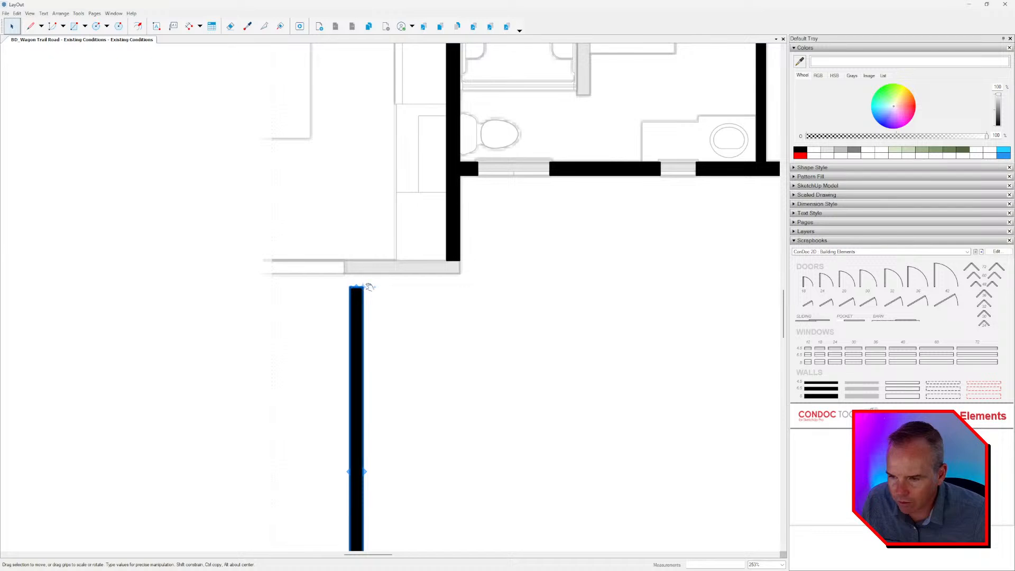
{"action": "scroll", "coordinate": [365, 288], "scroll_direction": "up", "scroll_amount": 8}
{"action": "left_click_drag", "start_coordinate": [373, 286], "coordinate": [564, 252]}
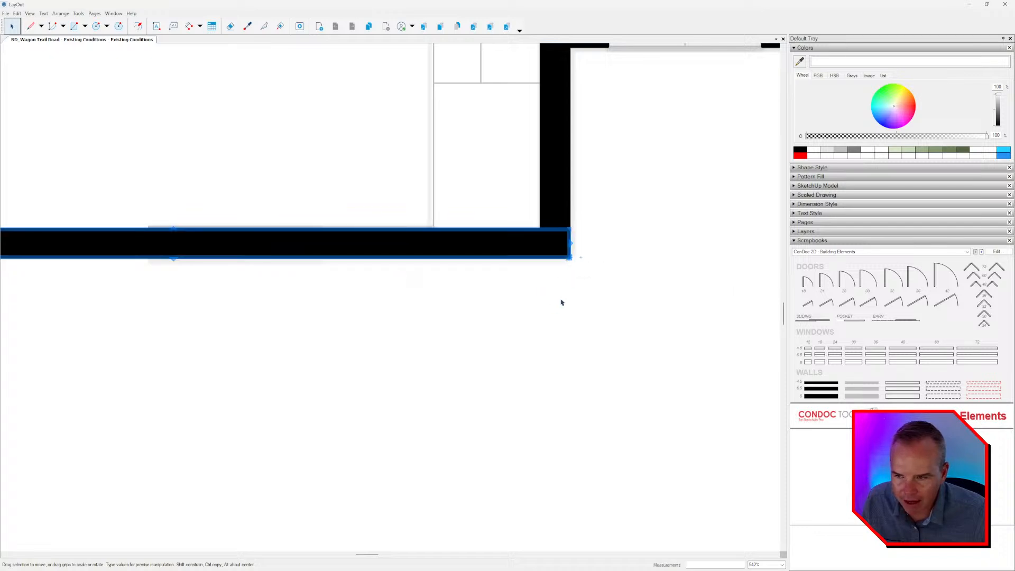
Shorten the kitchen's lower exterior wall to the right jamb of its window opening.
{"action": "scroll", "coordinate": [547, 312], "scroll_direction": "down", "scroll_amount": 5}
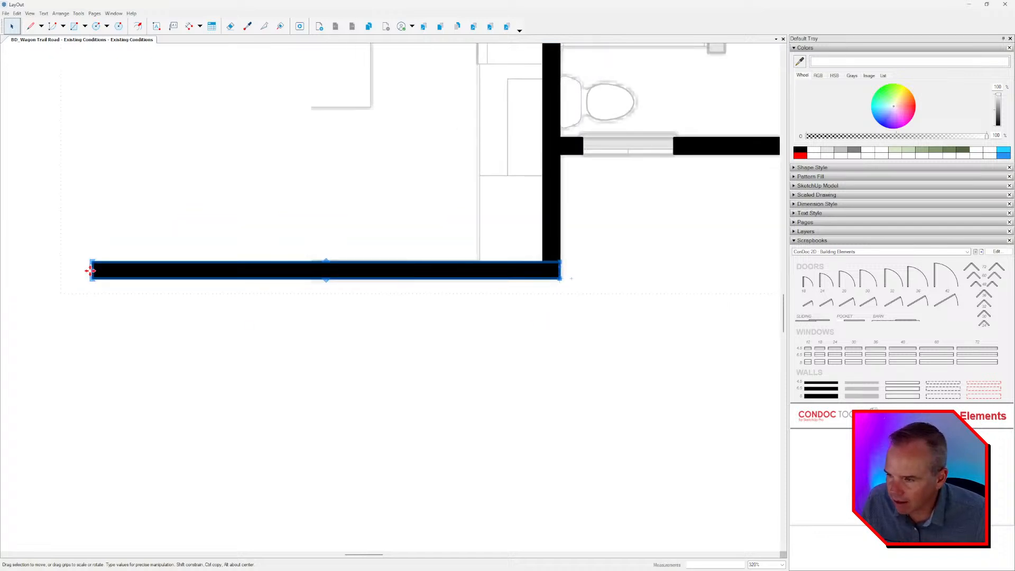
{"action": "scroll", "coordinate": [90, 270], "scroll_direction": "down", "scroll_amount": 1}
{"action": "left_click_drag", "start_coordinate": [91, 271], "coordinate": [311, 272]}
{"action": "scroll", "coordinate": [475, 291], "scroll_direction": "up", "scroll_amount": 5}
{"action": "scroll", "coordinate": [417, 291], "scroll_direction": "down", "scroll_amount": 8}
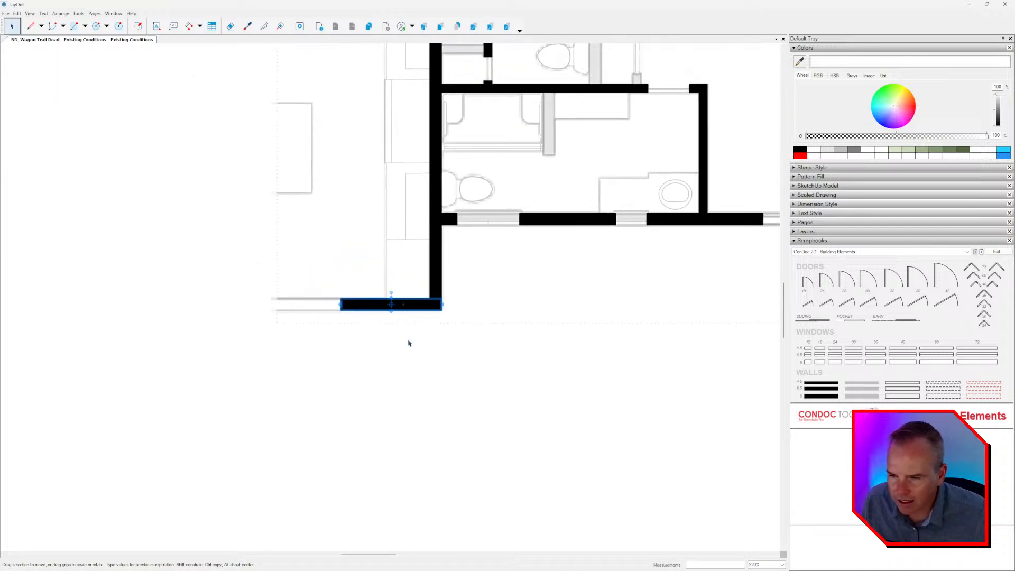
Copy the closet's right wall up to the hallway's right end wall, snapping its base to the long horizontal wall.
{"action": "scroll", "coordinate": [408, 343], "scroll_direction": "down", "scroll_amount": 3}
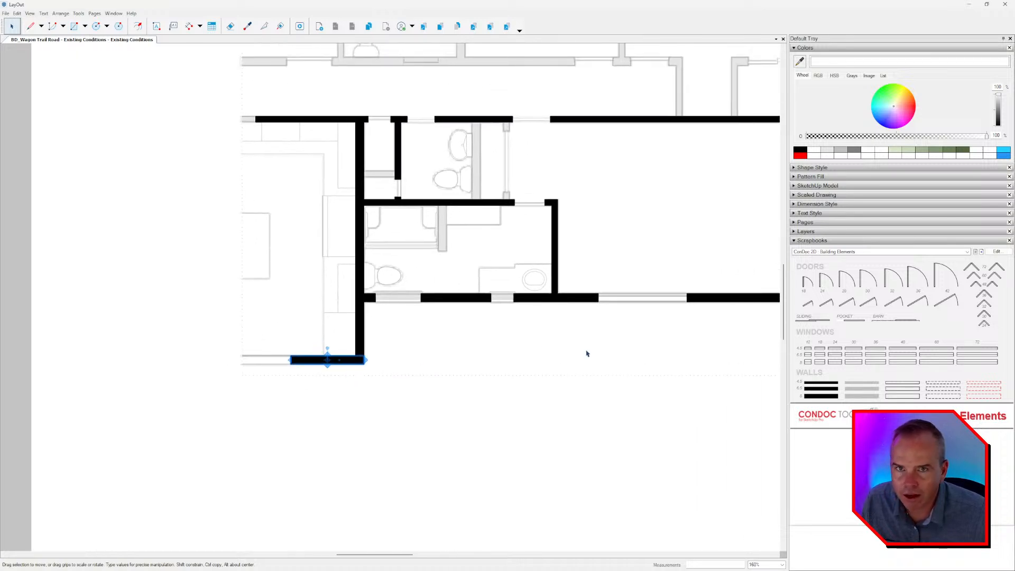
{"action": "middle_click_drag", "start_coordinate": [586, 353], "coordinate": [438, 462]}
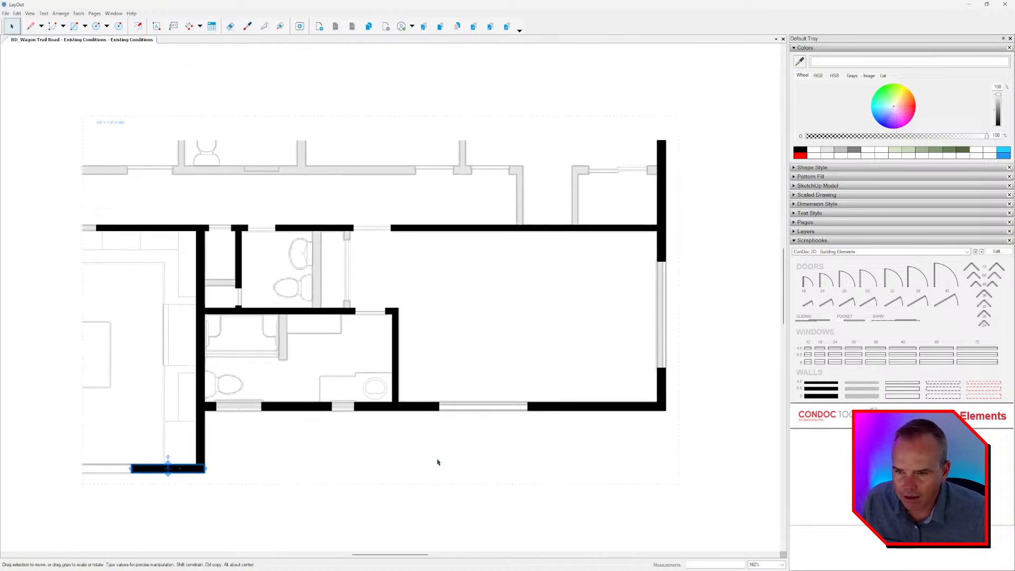
{"action": "middle_click_drag", "start_coordinate": [385, 308], "coordinate": [480, 349]}
{"action": "left_click", "coordinate": [661, 247]}
{"action": "middle_click_drag", "start_coordinate": [663, 243], "coordinate": [654, 250]}
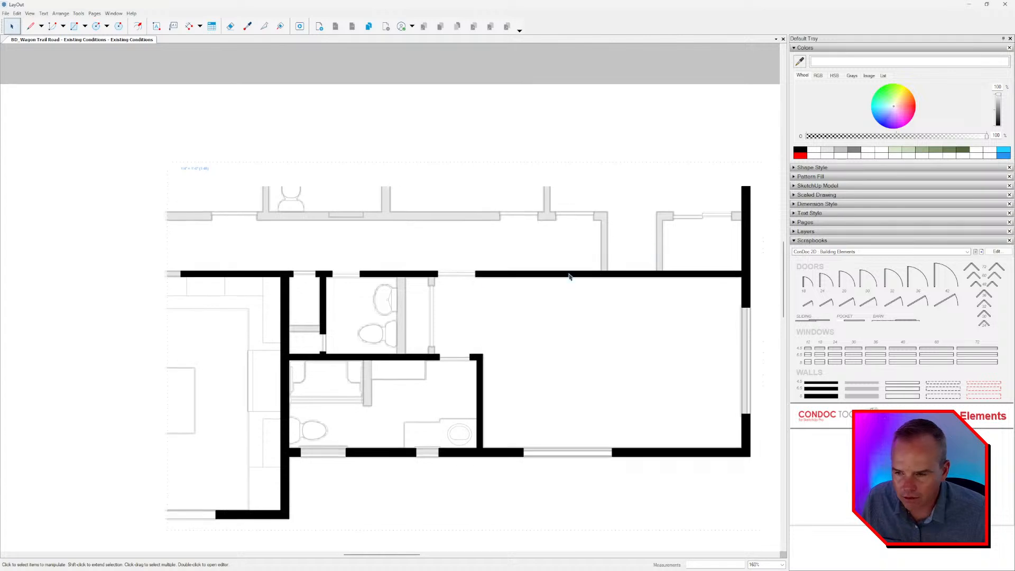
{"action": "left_click", "coordinate": [324, 296]}
{"action": "scroll", "coordinate": [317, 299], "scroll_direction": "up", "scroll_amount": 2}
{"action": "left_click_drag", "start_coordinate": [311, 307], "coordinate": [677, 225]}
{"action": "scroll", "coordinate": [676, 225], "scroll_direction": "up", "scroll_amount": 3}
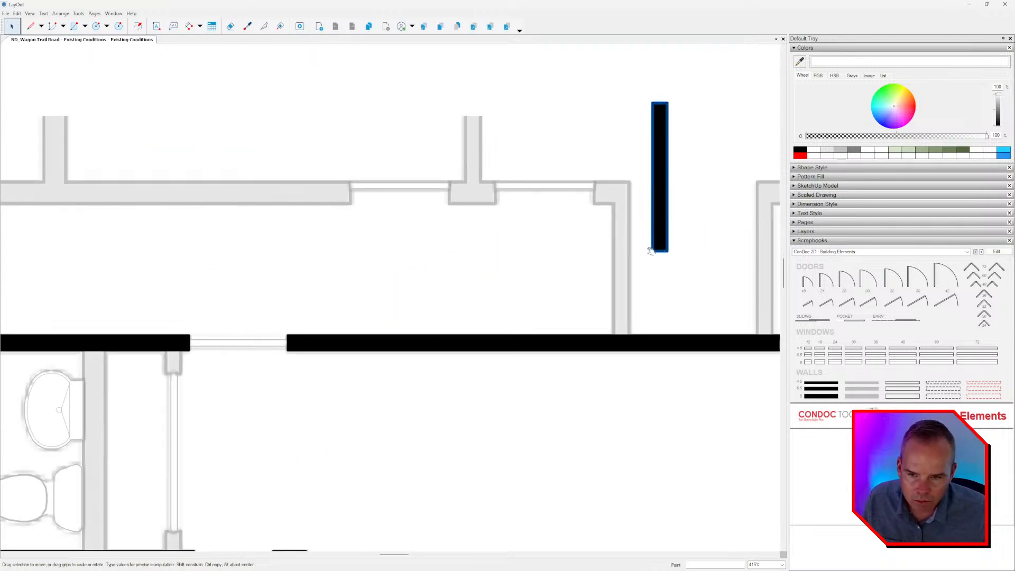
{"action": "left_click_drag", "start_coordinate": [653, 252], "coordinate": [612, 335]}
{"action": "scroll", "coordinate": [656, 296], "scroll_direction": "up", "scroll_amount": 2}
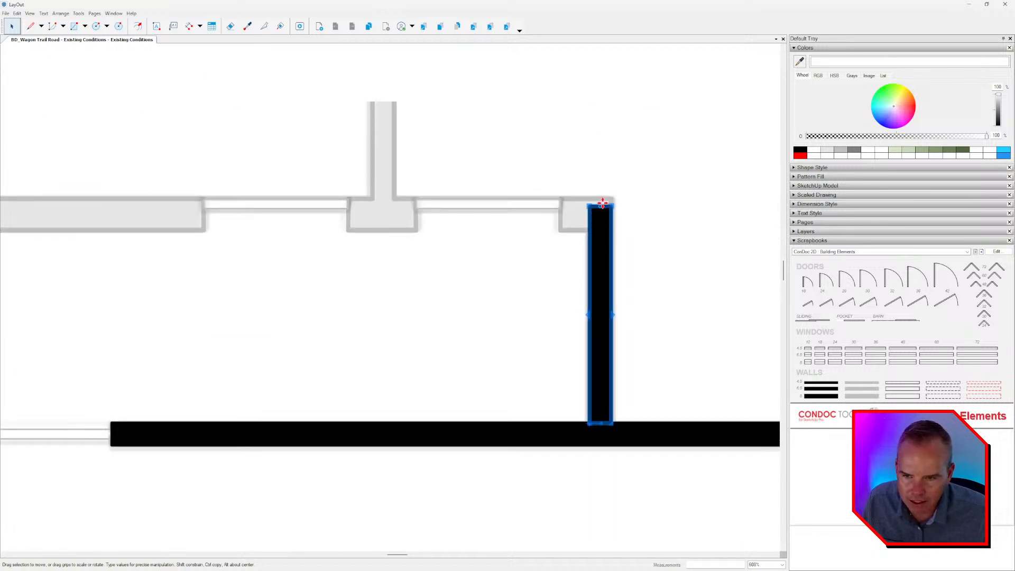
Shorten the hallway's right end wall to the underside of the upper hallway wall.
{"action": "scroll", "coordinate": [602, 204], "scroll_direction": "up", "scroll_amount": 2}
{"action": "left_click_drag", "start_coordinate": [601, 204], "coordinate": [583, 243]}
{"action": "scroll", "coordinate": [585, 244], "scroll_direction": "down", "scroll_amount": 3}
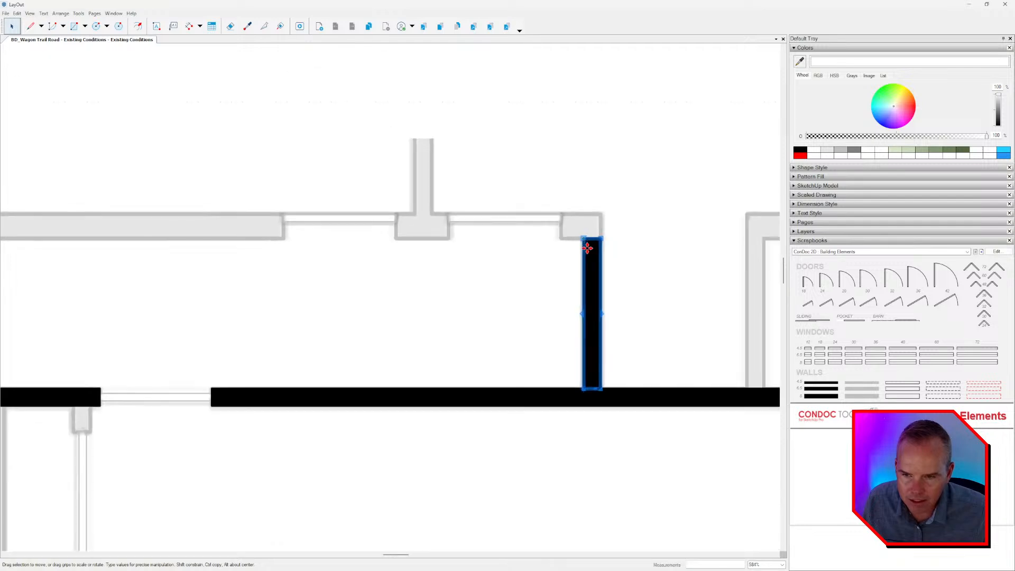
{"action": "middle_click_drag", "start_coordinate": [629, 299], "coordinate": [603, 299]}
Copy the hallway's right end wall, rotate the copy 90 degrees, place it at the upper corner, and thicken it to match the faded wall.
{"action": "left_click_drag", "start_coordinate": [563, 305], "coordinate": [498, 118], "text": "ctrl"}
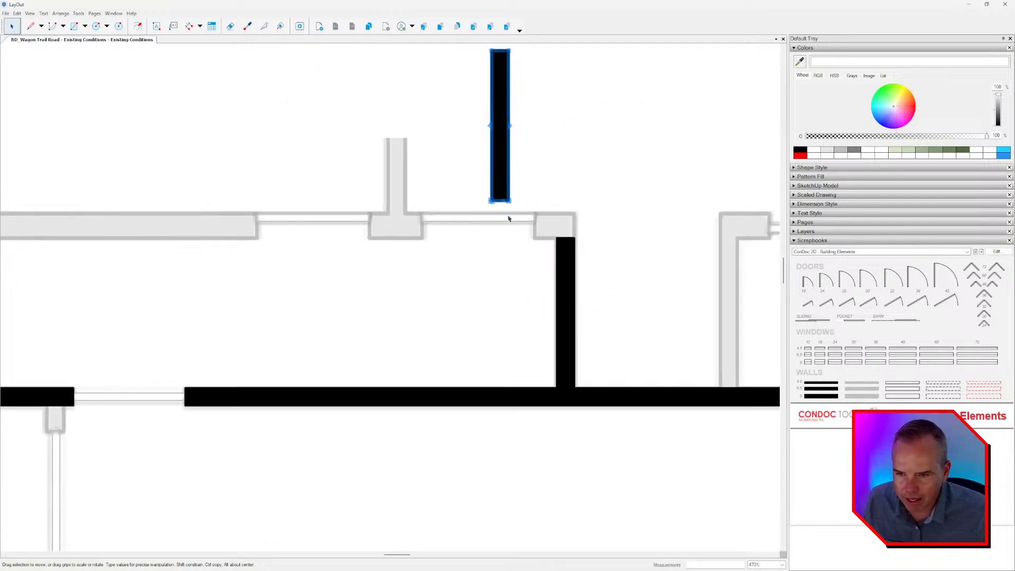
{"action": "scroll", "coordinate": [500, 203], "scroll_direction": "up", "scroll_amount": 1}
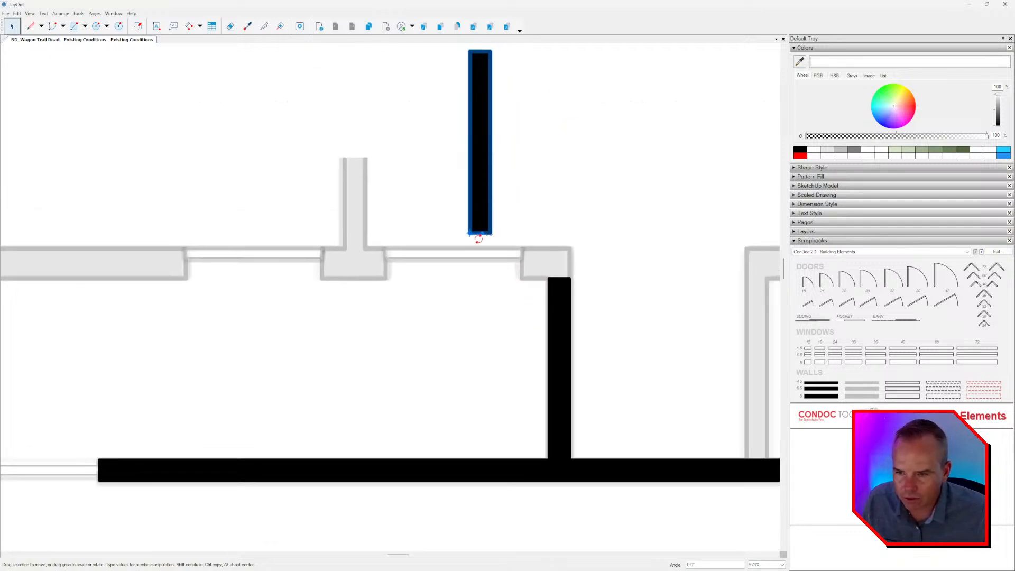
{"action": "left_click_drag", "start_coordinate": [478, 238], "coordinate": [480, 284]}
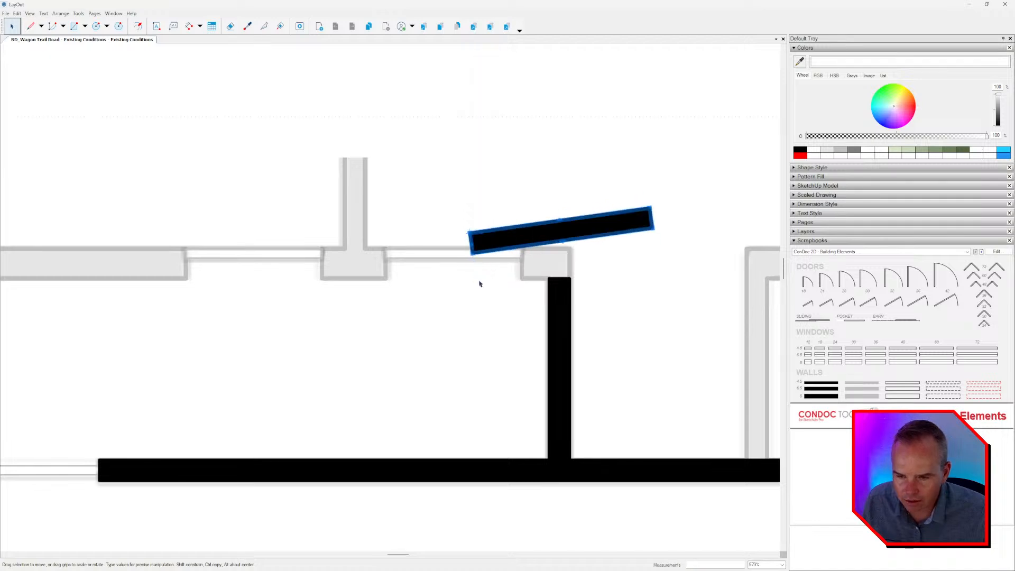
{"action": "type", "text": "90"}
{"action": "key", "text": "Return"}
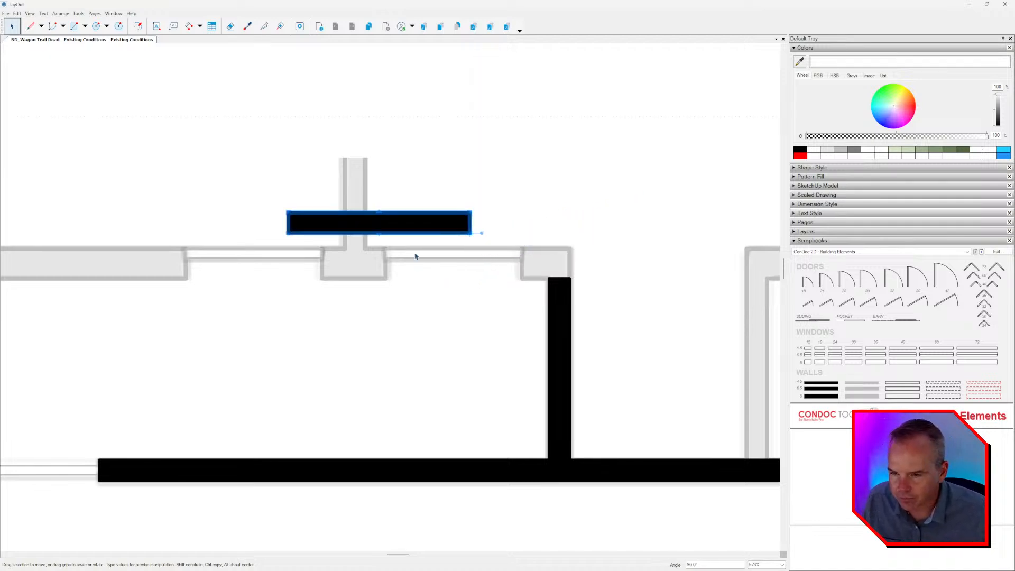
{"action": "left_click_drag", "start_coordinate": [450, 223], "coordinate": [551, 238]}
{"action": "scroll", "coordinate": [552, 259], "scroll_direction": "up", "scroll_amount": 1}
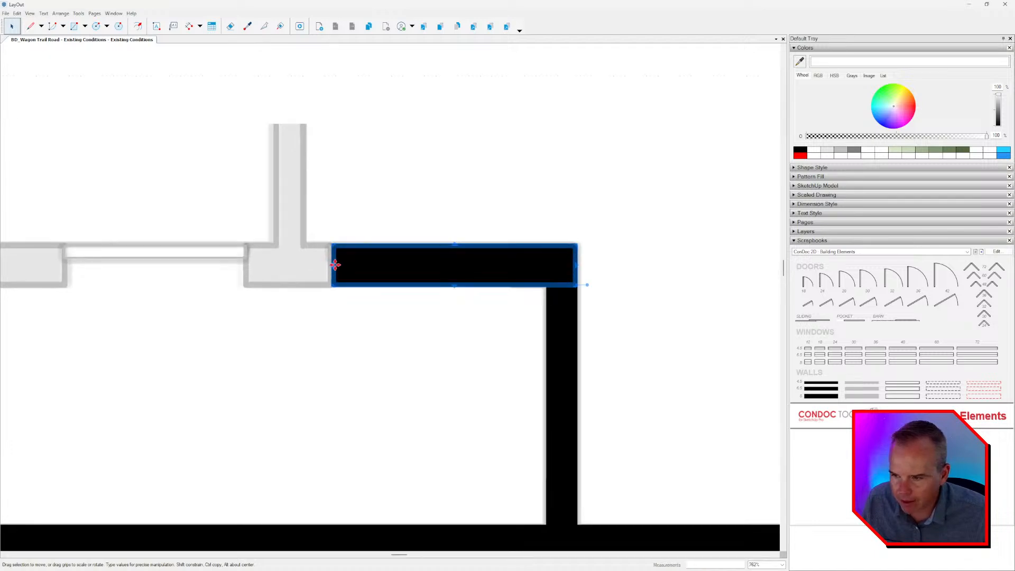
Shorten the rotated wall at the hallway's upper right corner to the right jamb of the adjacent opening.
{"action": "left_click_drag", "start_coordinate": [335, 264], "coordinate": [511, 272]}
{"action": "middle_click_drag", "start_coordinate": [495, 284], "coordinate": [505, 277]}
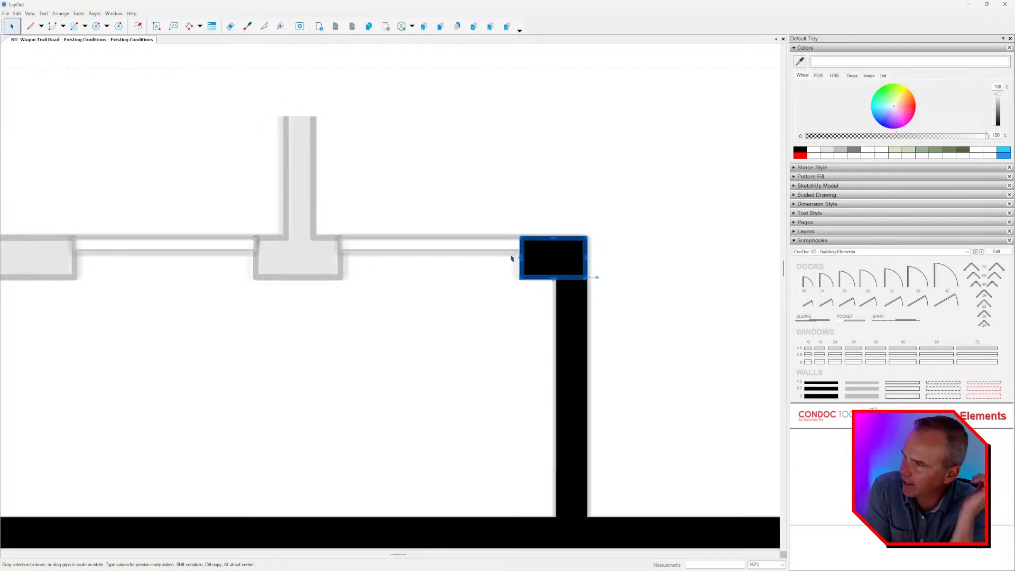
{"action": "scroll", "coordinate": [512, 259], "scroll_direction": "down", "scroll_amount": 6}
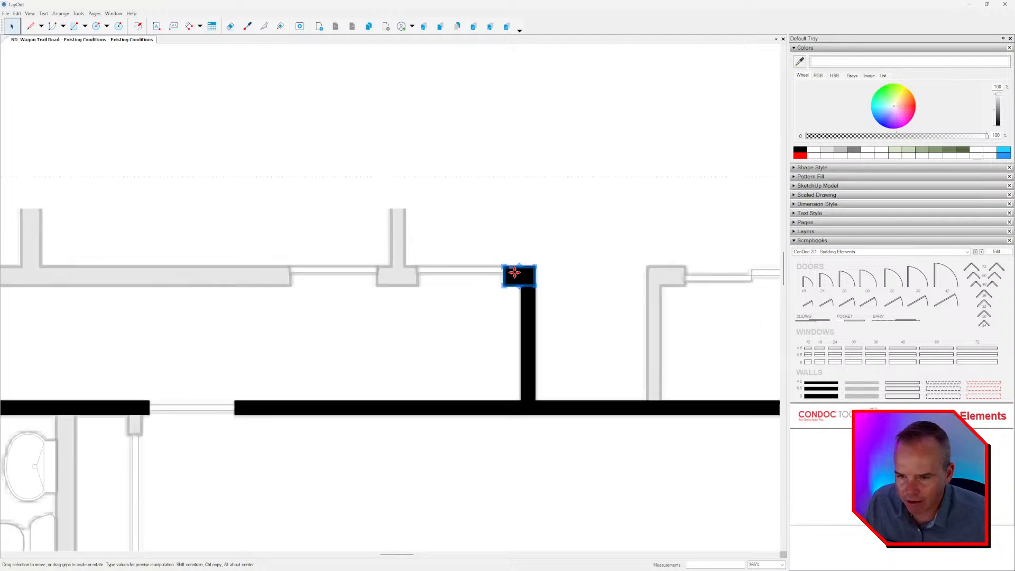
Select all wall shapes and turn off their fill, leaving only the black outlines.
{"action": "key", "text": "ctrl+a"}
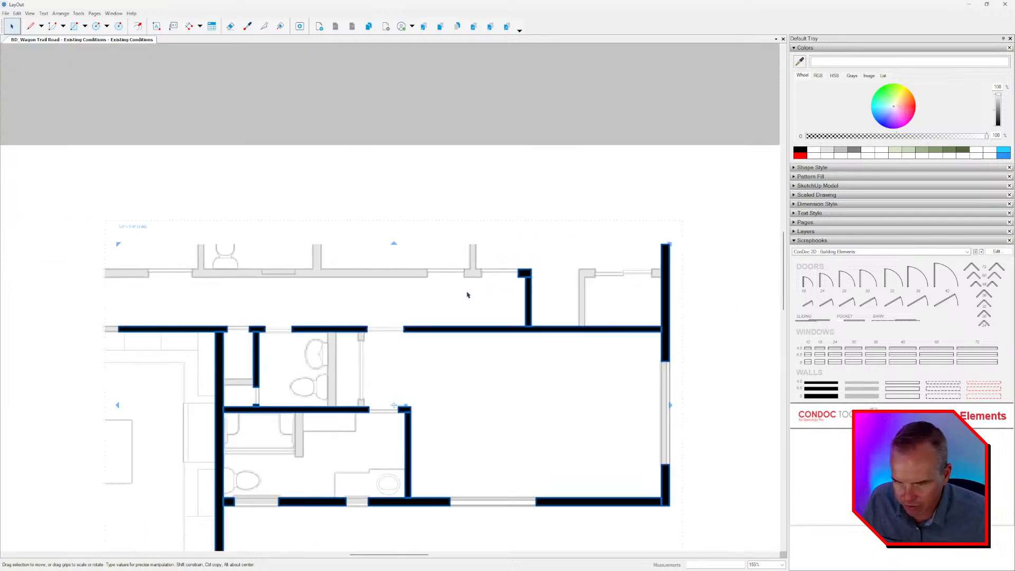
{"action": "left_click", "coordinate": [811, 167]}
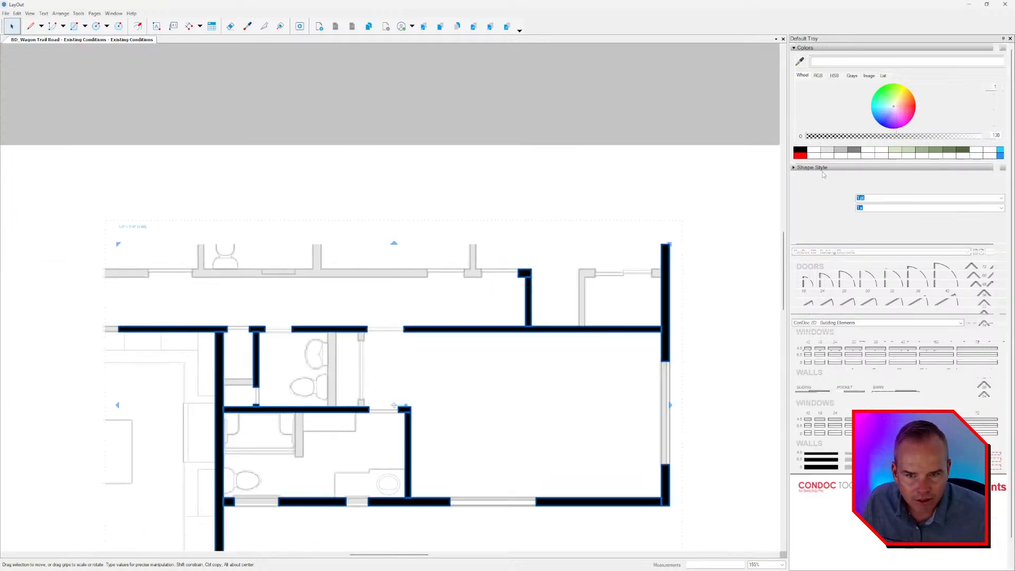
{"action": "left_click", "coordinate": [806, 177]}
{"action": "scroll", "coordinate": [547, 263], "scroll_direction": "up", "scroll_amount": 3}
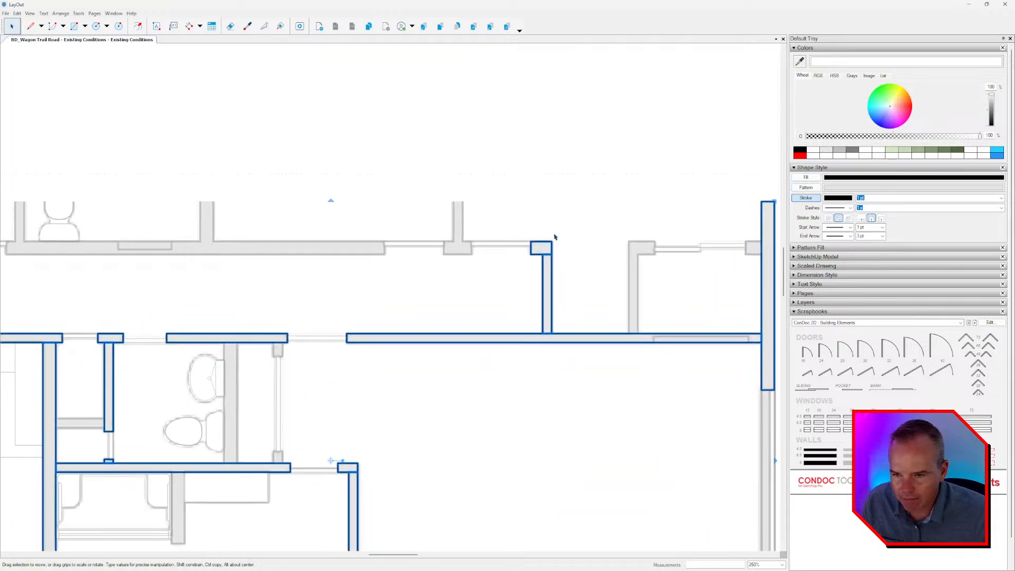
Copy the upper right corner piece across the adjacent opening and fit the copy to the short pier between the two openings.
{"action": "left_click", "coordinate": [555, 237]}
{"action": "scroll", "coordinate": [540, 246], "scroll_direction": "up", "scroll_amount": 2}
{"action": "left_click", "coordinate": [528, 245]}
{"action": "scroll", "coordinate": [522, 246], "scroll_direction": "up", "scroll_amount": 2}
{"action": "scroll", "coordinate": [522, 246], "scroll_direction": "up", "scroll_amount": 1}
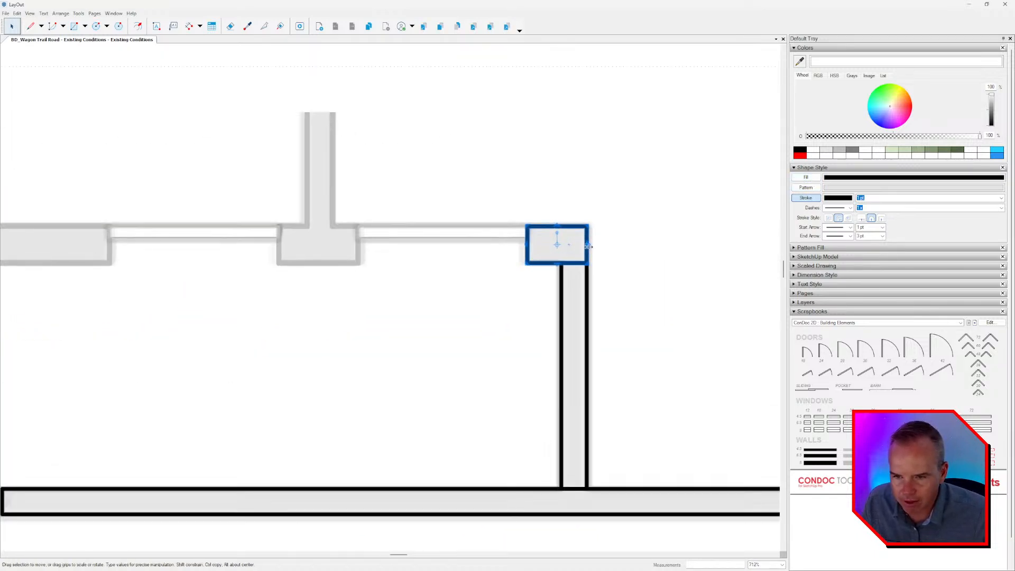
{"action": "left_click_drag", "start_coordinate": [587, 245], "coordinate": [355, 264]}
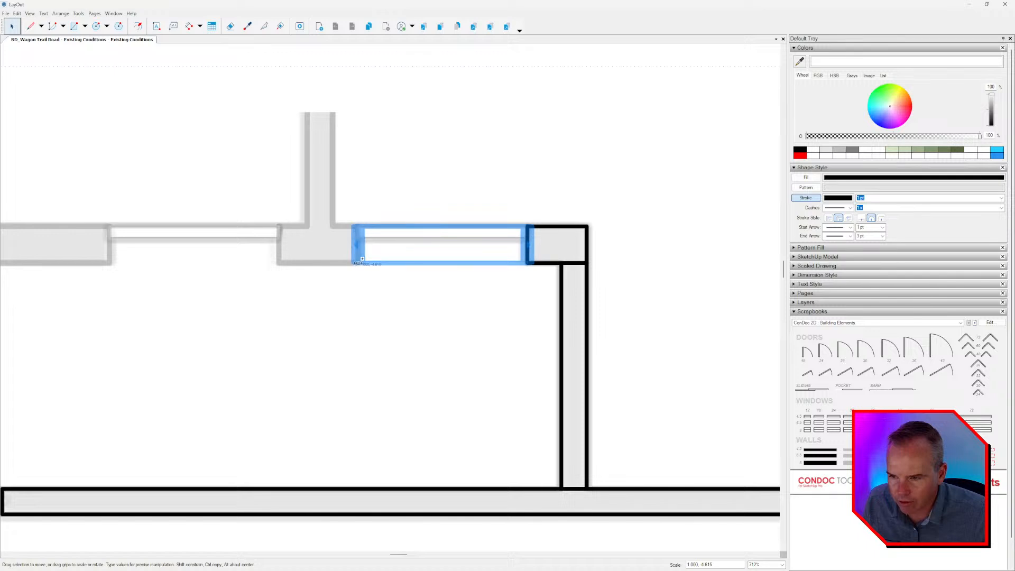
{"action": "middle_click_drag", "start_coordinate": [356, 264], "coordinate": [615, 265]}
{"action": "left_click_drag", "start_coordinate": [745, 243], "coordinate": [494, 245]}
{"action": "middle_click_drag", "start_coordinate": [503, 260], "coordinate": [570, 267]}
Copy the pier across the next opening and stretch the copy left along the upper hallway wall to the leftmost opening's right jamb.
{"action": "left_click_drag", "start_coordinate": [643, 249], "coordinate": [392, 249], "text": "ctrl"}
{"action": "left_click_drag", "start_coordinate": [567, 252], "coordinate": [233, 256]}
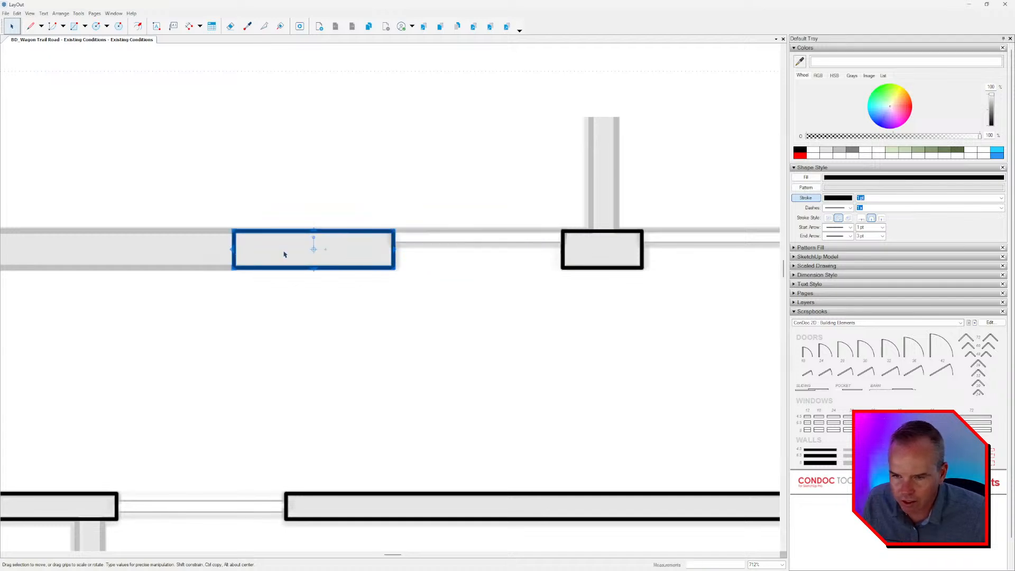
{"action": "scroll", "coordinate": [283, 254], "scroll_direction": "down", "scroll_amount": 2}
{"action": "middle_click_drag", "start_coordinate": [283, 254], "coordinate": [619, 244]}
{"action": "scroll", "coordinate": [614, 260], "scroll_direction": "down", "scroll_amount": 3}
{"action": "scroll", "coordinate": [601, 254], "scroll_direction": "up", "scroll_amount": 1}
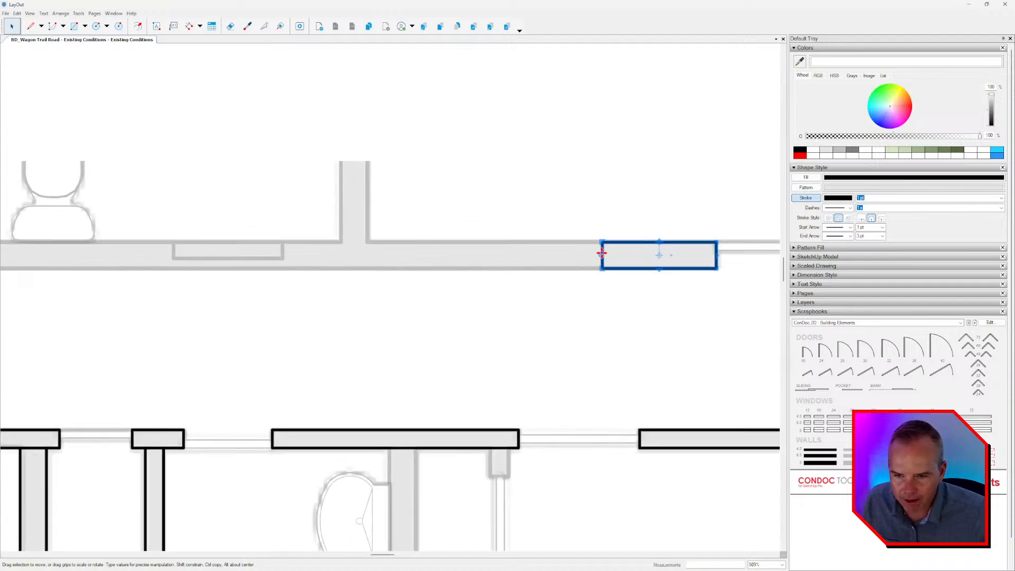
{"action": "left_click_drag", "start_coordinate": [600, 254], "coordinate": [205, 251]}
{"action": "middle_click_drag", "start_coordinate": [295, 245], "coordinate": [640, 259]}
{"action": "scroll", "coordinate": [637, 260], "scroll_direction": "down", "scroll_amount": 1}
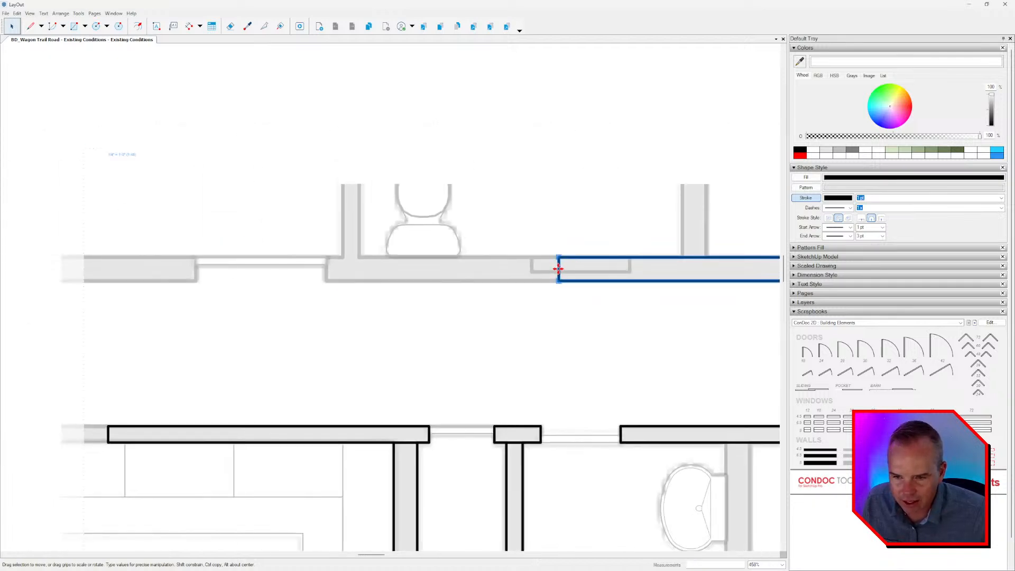
{"action": "scroll", "coordinate": [558, 268], "scroll_direction": "down", "scroll_amount": 5}
{"action": "left_click_drag", "start_coordinate": [558, 268], "coordinate": [438, 271]}
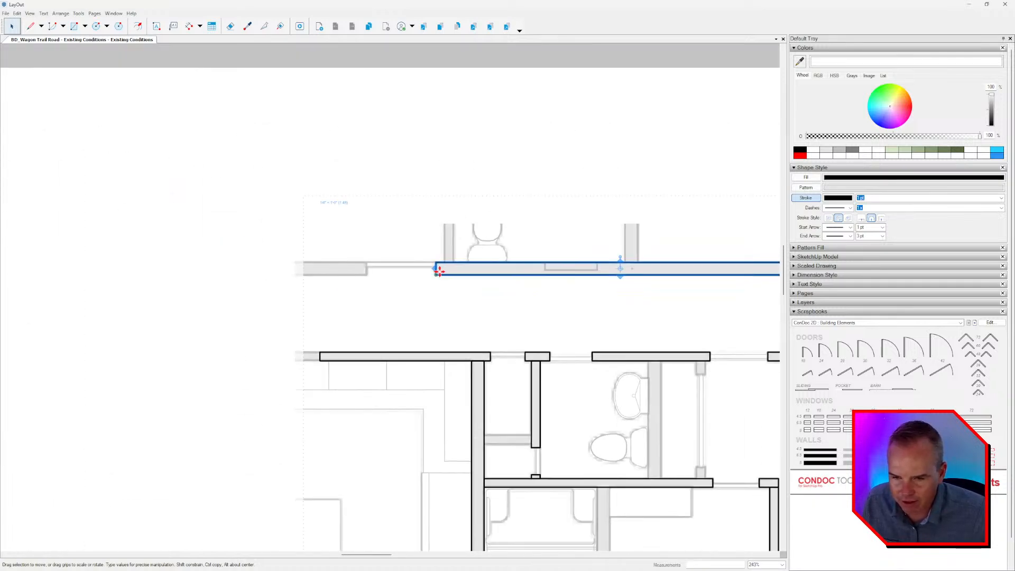
Copy the long upper hallway wall across the leftmost opening and end the new segment in line with the lower wall's left end.
{"action": "scroll", "coordinate": [470, 271], "scroll_direction": "down", "scroll_amount": 2}
{"action": "left_click_drag", "start_coordinate": [716, 268], "coordinate": [394, 270]}
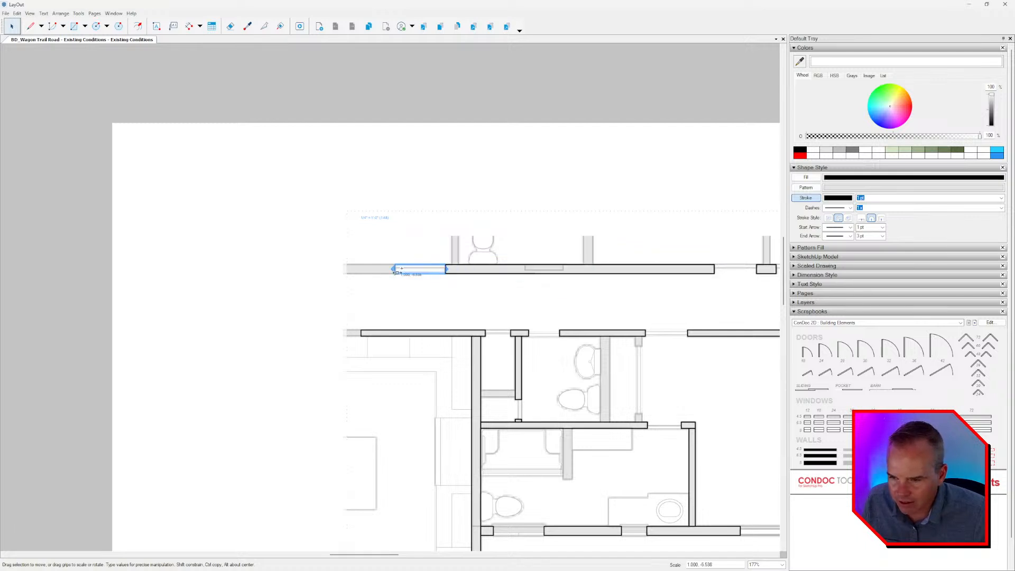
{"action": "scroll", "coordinate": [425, 269], "scroll_direction": "up", "scroll_amount": 4}
{"action": "scroll", "coordinate": [461, 267], "scroll_direction": "up", "scroll_amount": 3}
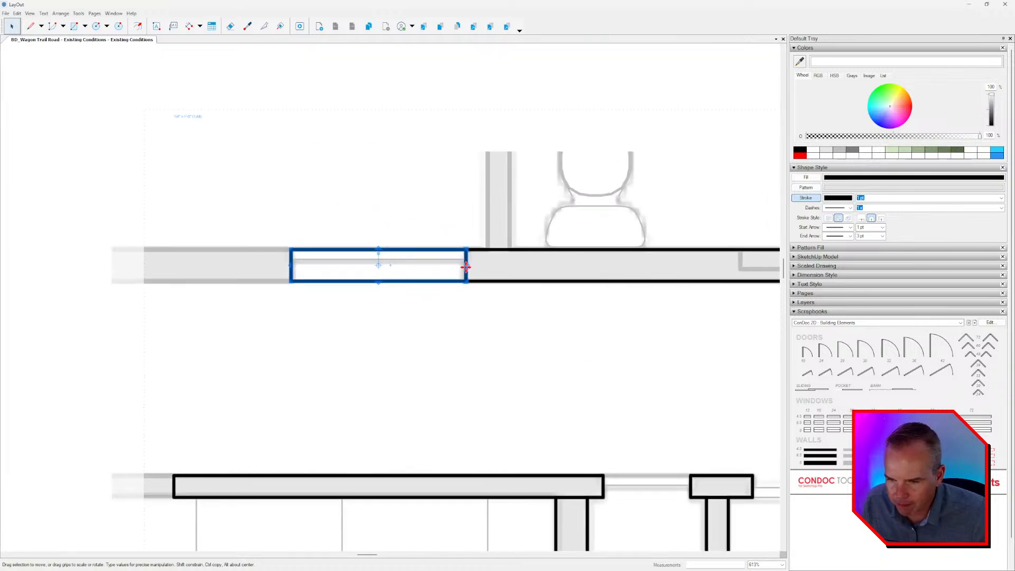
{"action": "left_click_drag", "start_coordinate": [467, 270], "coordinate": [173, 480]}
{"action": "scroll", "coordinate": [335, 304], "scroll_direction": "down", "scroll_amount": 9}
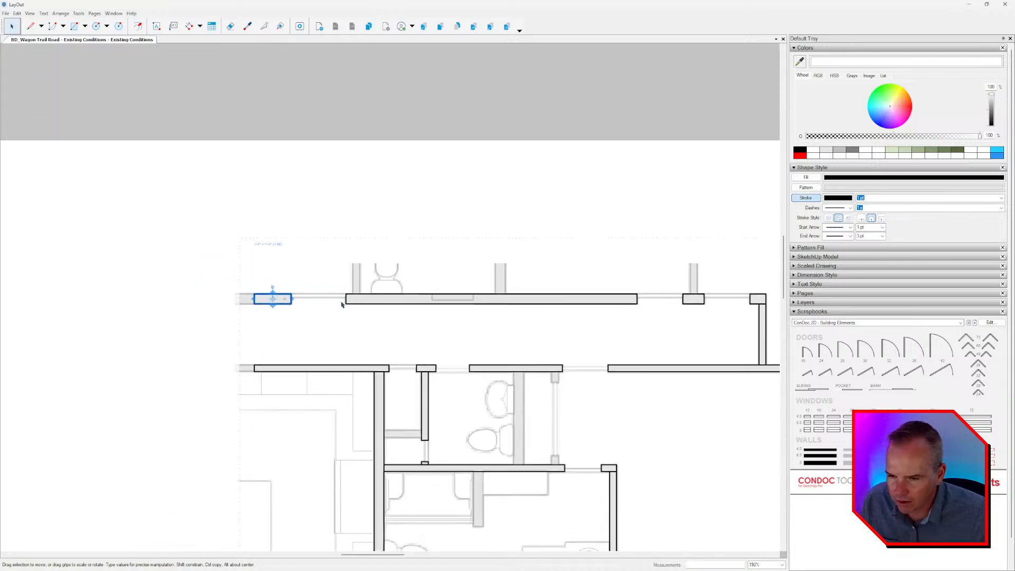
Copy the closet's right wall onto the upper hallway wall left of the upper toilet, trimmed to the faded wall stub.
{"action": "middle_click_drag", "start_coordinate": [527, 321], "coordinate": [478, 318]}
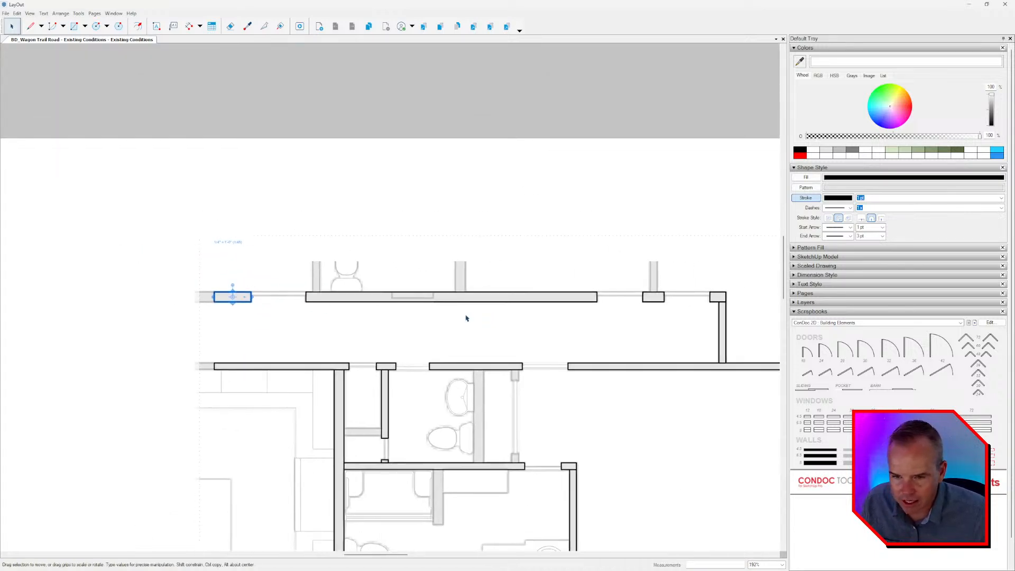
{"action": "middle_click_drag", "start_coordinate": [511, 355], "coordinate": [510, 354]}
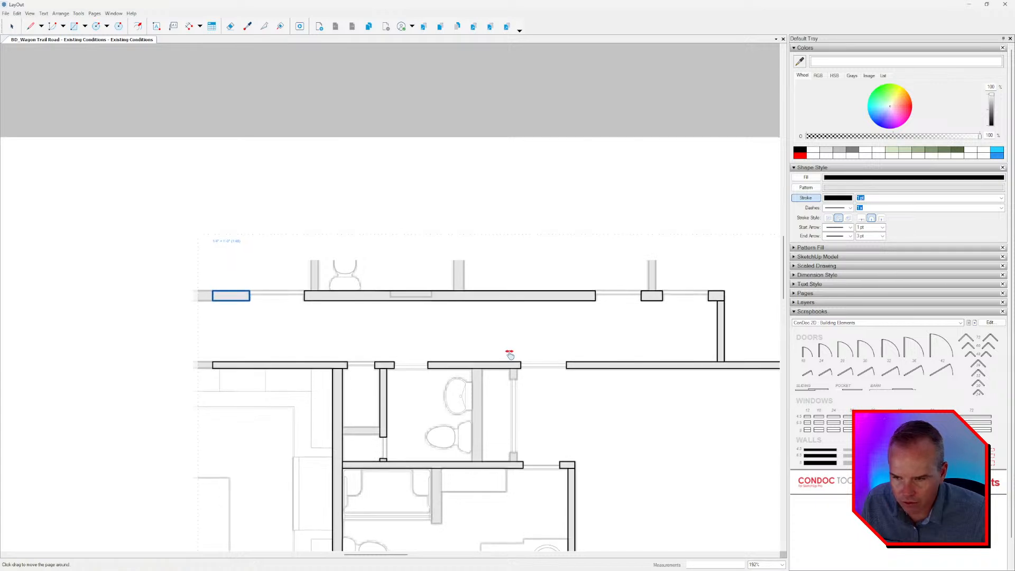
{"action": "left_click", "coordinate": [385, 388]}
{"action": "scroll", "coordinate": [386, 394], "scroll_direction": "up", "scroll_amount": 2}
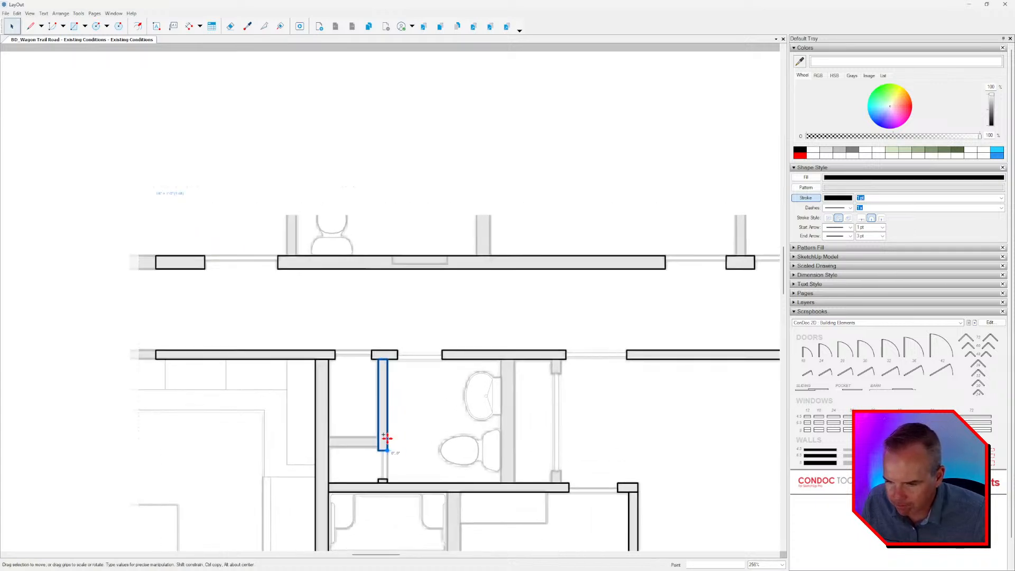
{"action": "left_click_drag", "start_coordinate": [387, 438], "coordinate": [302, 221]}
{"action": "middle_click_drag", "start_coordinate": [302, 231], "coordinate": [246, 256]}
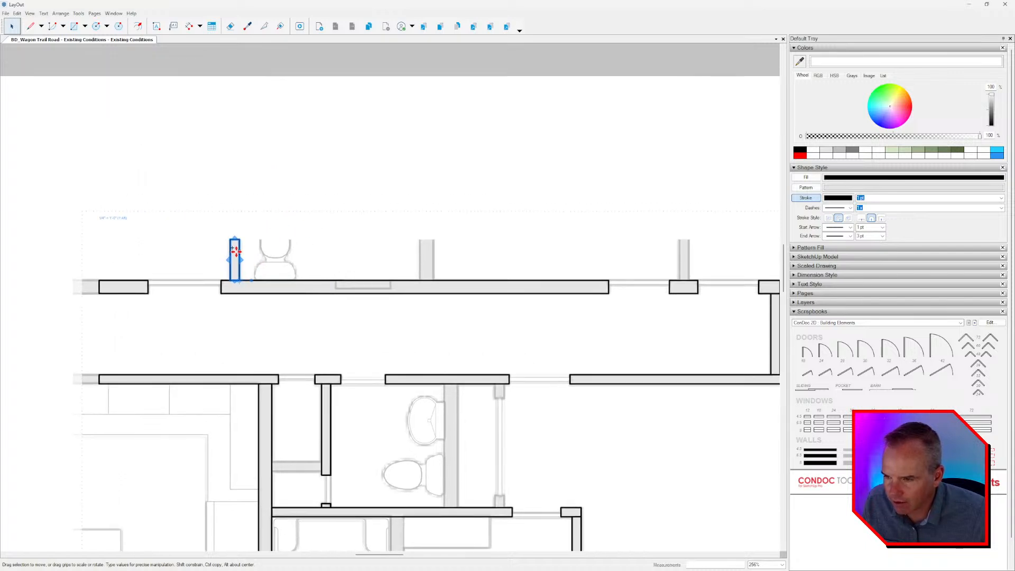
Copy the wall stub to the right of the upper toilet and widen the copy to match the thicker faded wall.
{"action": "left_click_drag", "start_coordinate": [236, 251], "coordinate": [431, 279], "text": "ctrl"}
{"action": "scroll", "coordinate": [425, 260], "scroll_direction": "up", "scroll_amount": 2}
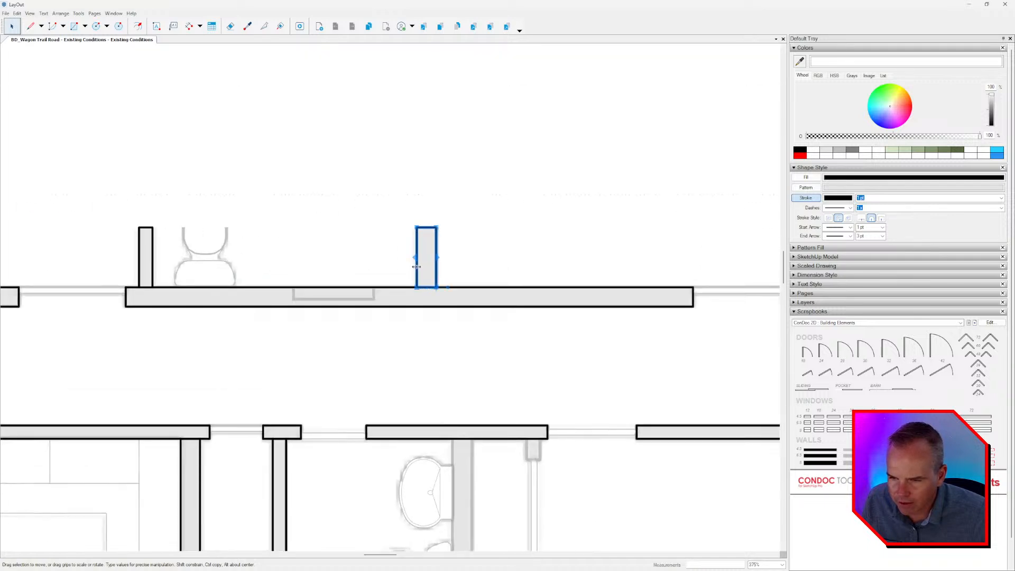
{"action": "scroll", "coordinate": [356, 272], "scroll_direction": "down", "scroll_amount": 2}
Copy the thin wall stub onto the pier between the two openings near the hallway's right end.
{"action": "left_click_drag", "start_coordinate": [306, 242], "coordinate": [556, 254], "text": "ctrl"}
{"action": "scroll", "coordinate": [587, 267], "scroll_direction": "up", "scroll_amount": 4}
{"action": "scroll", "coordinate": [515, 250], "scroll_direction": "down", "scroll_amount": 1}
{"action": "scroll", "coordinate": [514, 250], "scroll_direction": "down", "scroll_amount": 3}
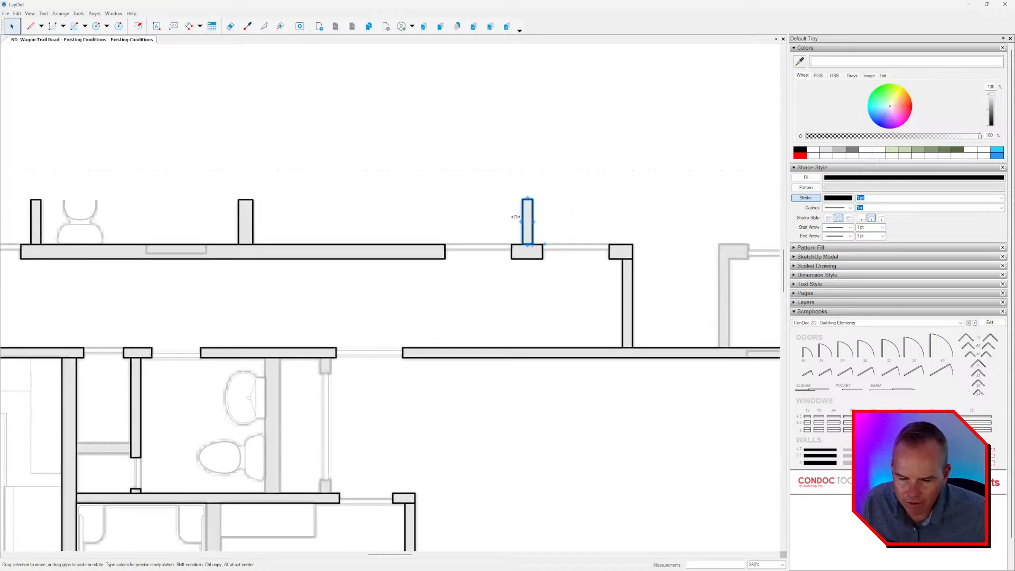
Copy the pier's wall stub to the faded vertical wall right of the hallway and stretch it up to the faded corner piece's underside.
{"action": "scroll", "coordinate": [568, 267], "scroll_direction": "up", "scroll_amount": 3}
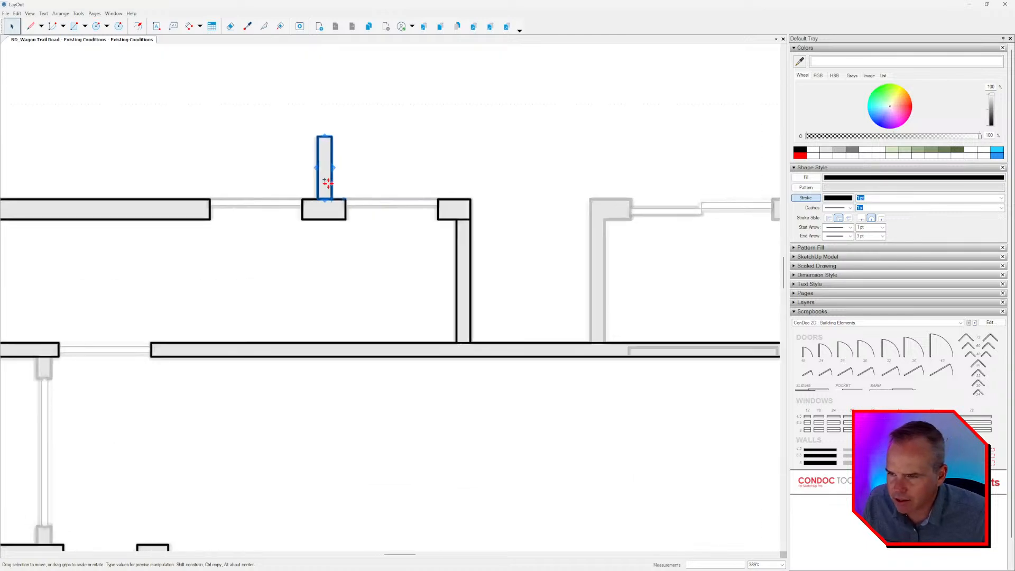
{"action": "left_click_drag", "start_coordinate": [328, 183], "coordinate": [601, 327], "text": "ctrl"}
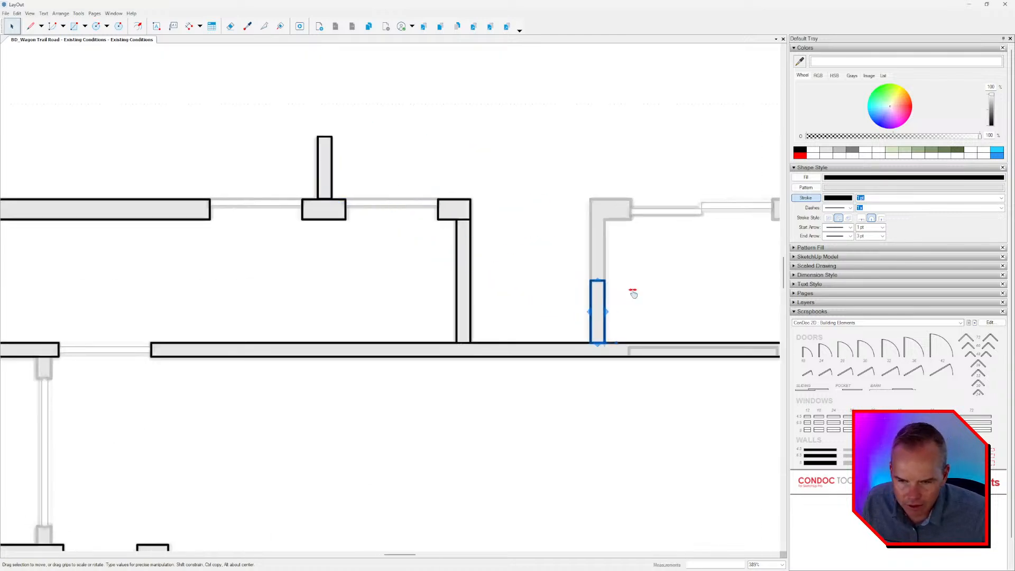
{"action": "scroll", "coordinate": [633, 294], "scroll_direction": "up", "scroll_amount": 2}
{"action": "scroll", "coordinate": [500, 315], "scroll_direction": "up", "scroll_amount": 2}
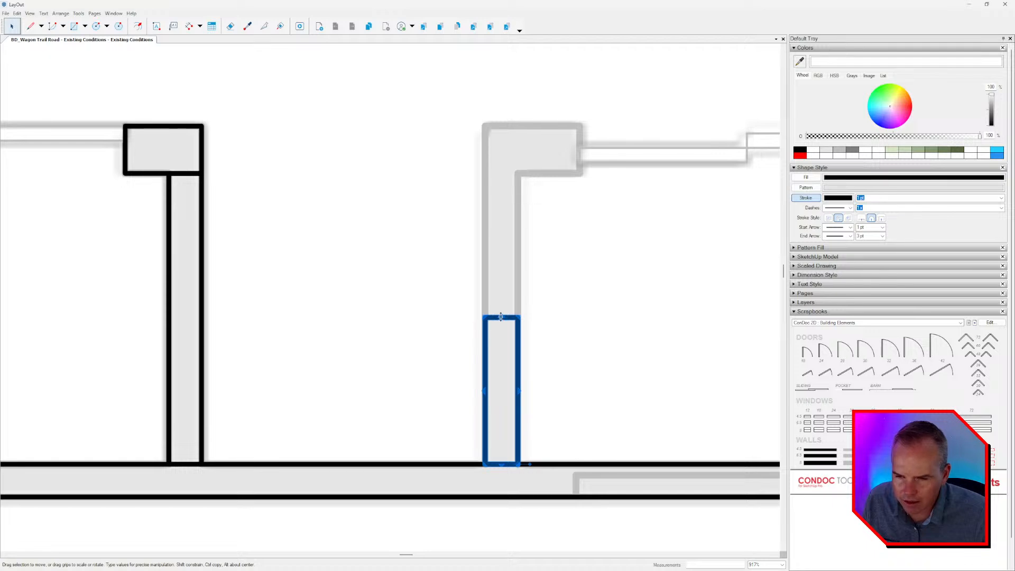
{"action": "left_click_drag", "start_coordinate": [501, 316], "coordinate": [500, 171]}
{"action": "scroll", "coordinate": [395, 246], "scroll_direction": "down", "scroll_amount": 2}
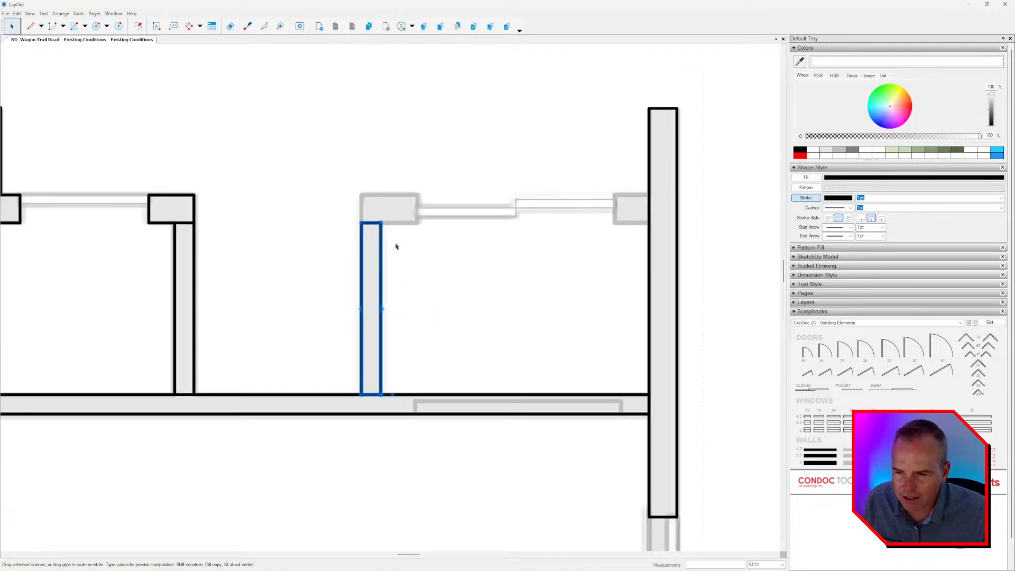
Copy this vertical wall, rotate the copy 90 degrees, and fit it over the faded corner piece at the wall's upper end.
{"action": "scroll", "coordinate": [377, 300], "scroll_direction": "up", "scroll_amount": 1}
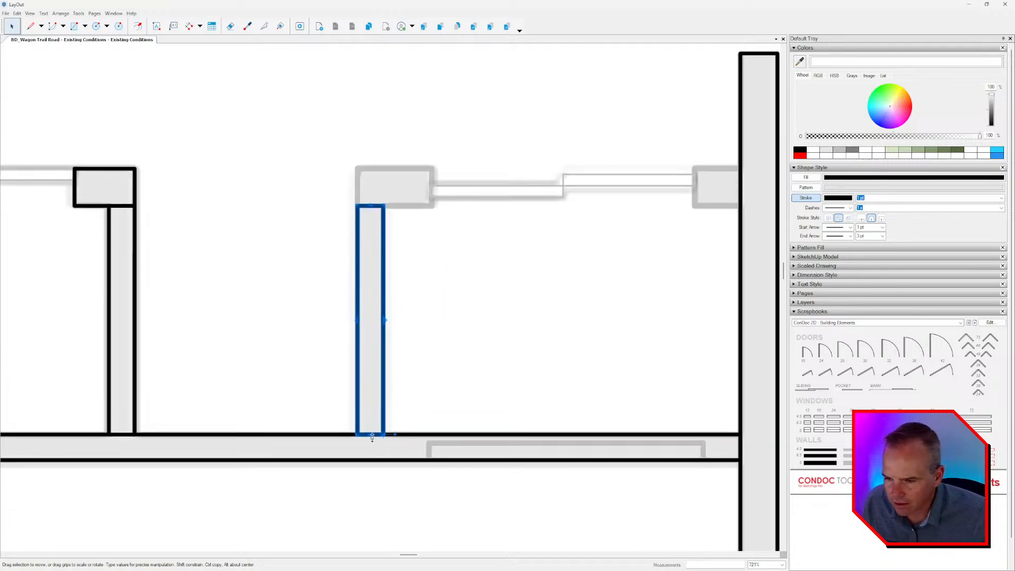
{"action": "left_click_drag", "start_coordinate": [394, 436], "coordinate": [385, 494]}
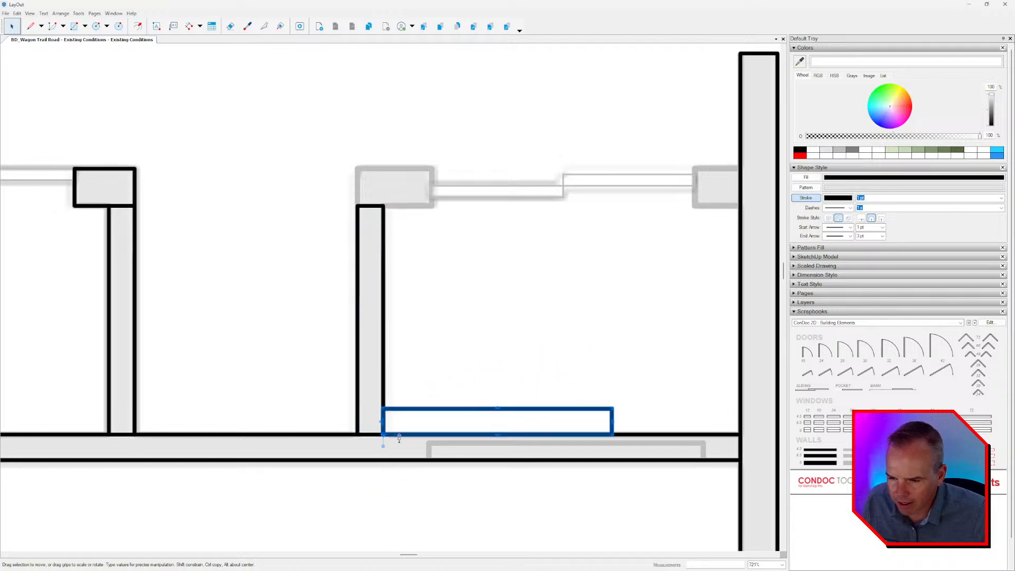
{"action": "left_click_drag", "start_coordinate": [401, 416], "coordinate": [416, 164]}
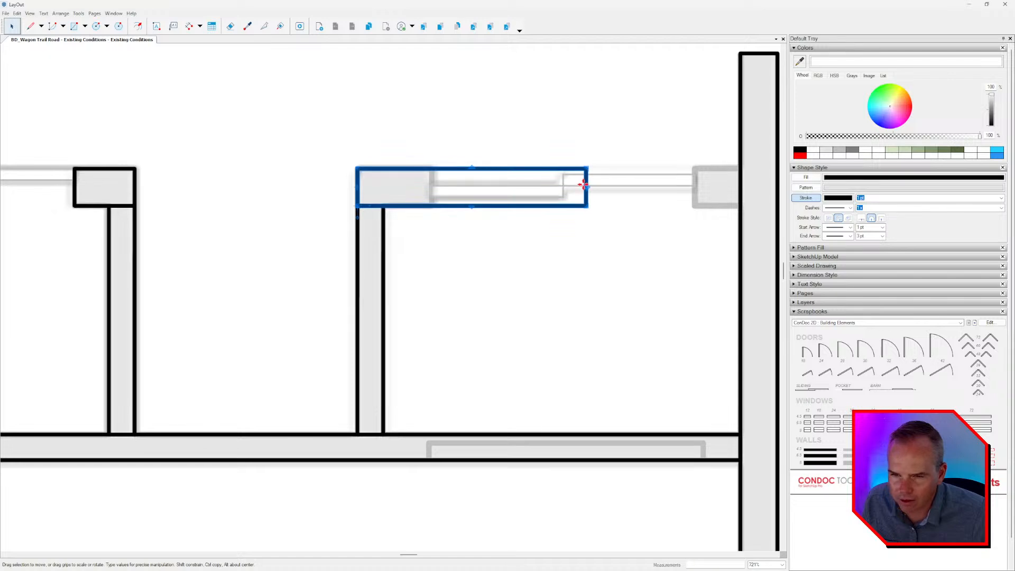
Shorten the rotated corner wall to the left jamb of the sliding door opening.
{"action": "left_click_drag", "start_coordinate": [587, 186], "coordinate": [496, 196]}
{"action": "key", "text": "ctrl+z"}
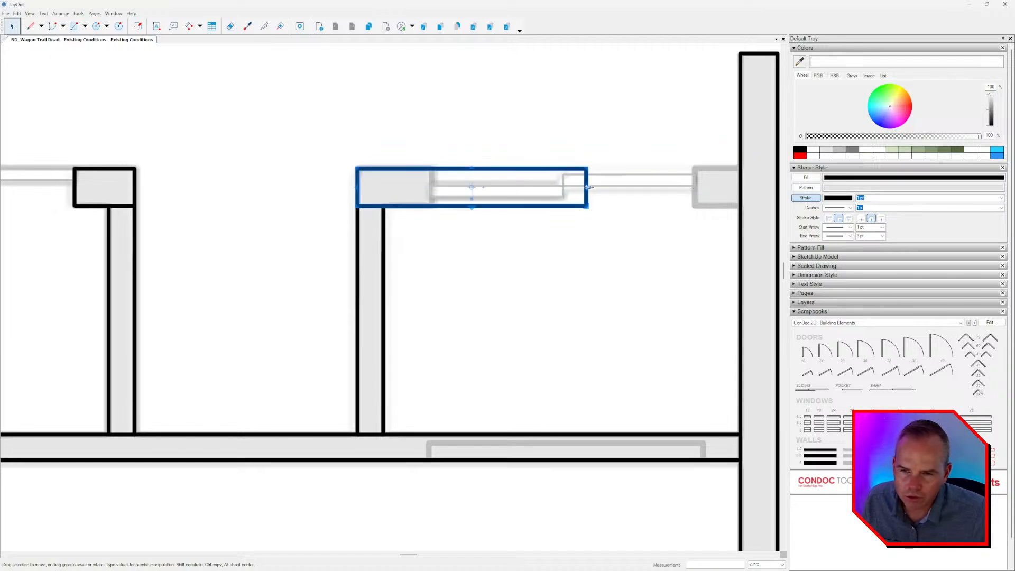
{"action": "left_click_drag", "start_coordinate": [588, 188], "coordinate": [429, 194]}
{"action": "left_click_drag", "start_coordinate": [359, 189], "coordinate": [646, 206]}
{"action": "key", "text": "Delete"}
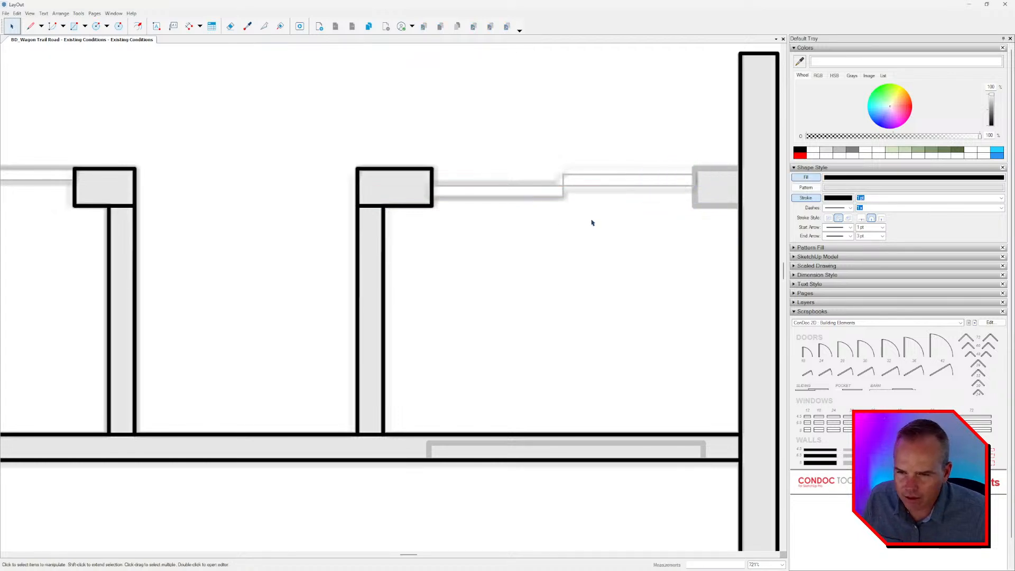
Copy the corner wall to the sliding door opening's right jamb and trim it at the exterior wall's inner face.
{"action": "left_click", "coordinate": [384, 173]}
{"action": "left_click_drag", "start_coordinate": [357, 188], "coordinate": [695, 202]}
{"action": "left_click_drag", "start_coordinate": [433, 190], "coordinate": [739, 208]}
{"action": "scroll", "coordinate": [734, 213], "scroll_direction": "down", "scroll_amount": 7}
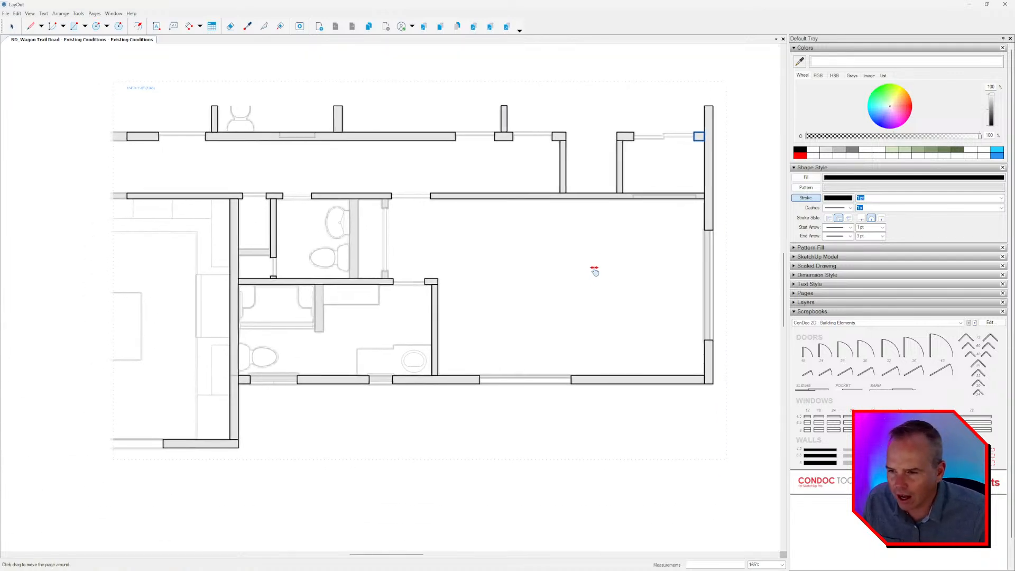
Copy the closet's vertical wall onto the faded wall behind the toilet, widen it to match, and stretch it down to the horizontal wall.
{"action": "scroll", "coordinate": [336, 297], "scroll_direction": "up", "scroll_amount": 2}
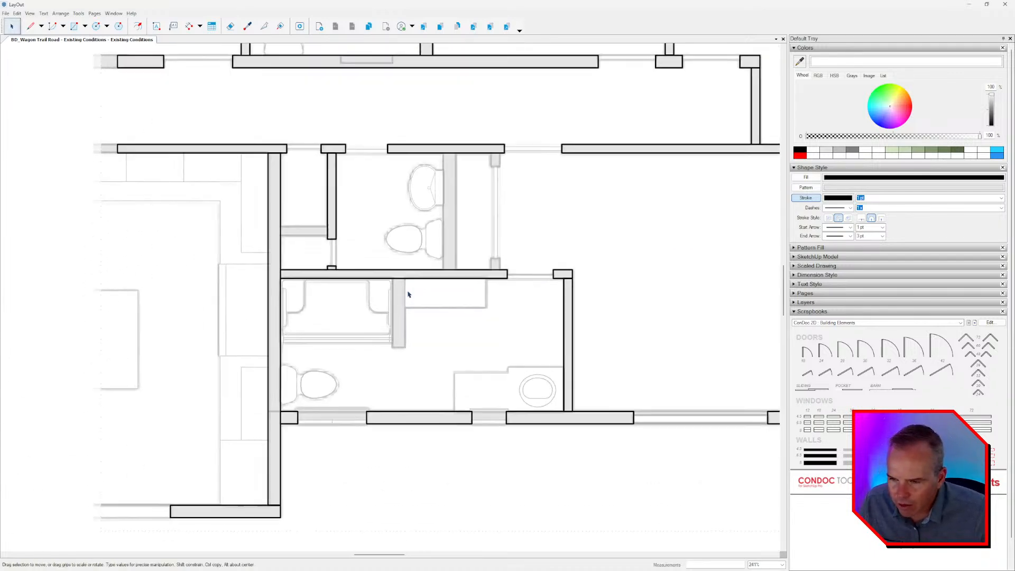
{"action": "left_click", "coordinate": [335, 185]}
{"action": "scroll", "coordinate": [336, 182], "scroll_direction": "up", "scroll_amount": 2}
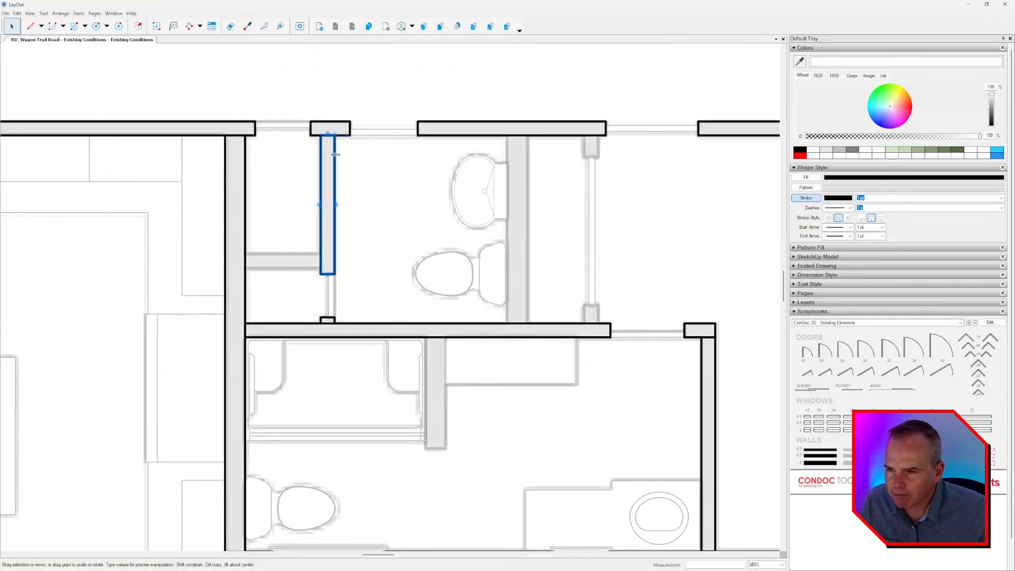
{"action": "left_click_drag", "start_coordinate": [332, 157], "coordinate": [525, 157]}
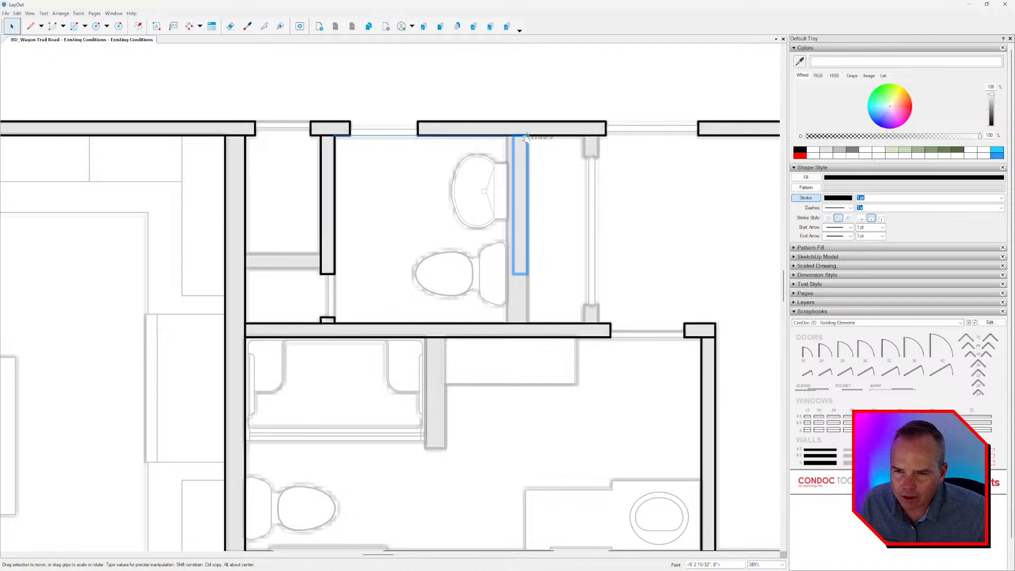
{"action": "scroll", "coordinate": [515, 196], "scroll_direction": "up", "scroll_amount": 2}
{"action": "left_click_drag", "start_coordinate": [511, 217], "coordinate": [503, 217]}
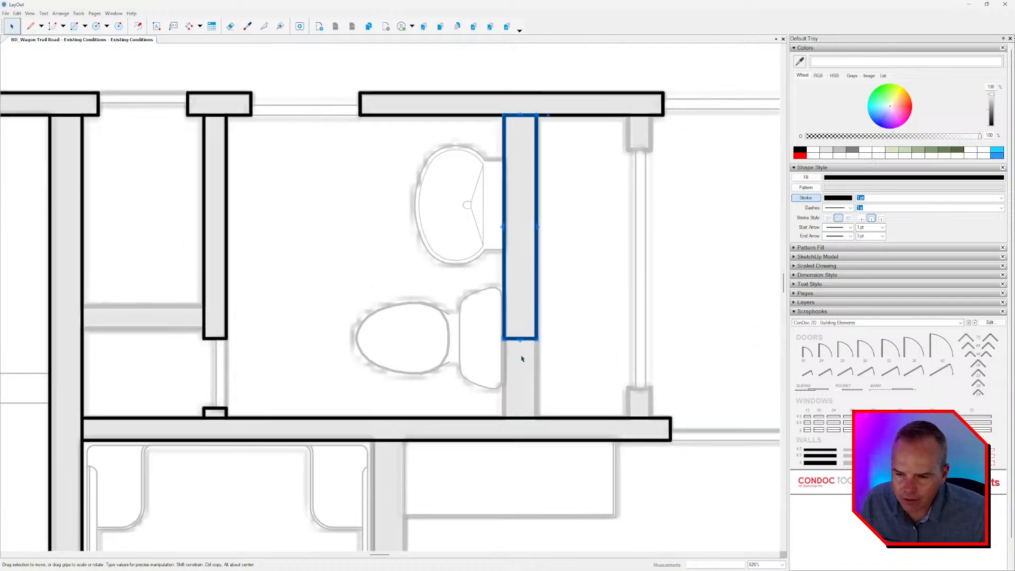
{"action": "left_click_drag", "start_coordinate": [522, 360], "coordinate": [522, 418]}
Copy the wide toilet wall onto the faded stub wall beside the bathtub and shorten it to the stub's lower end.
{"action": "scroll", "coordinate": [522, 418], "scroll_direction": "down", "scroll_amount": 2}
{"action": "middle_click_drag", "start_coordinate": [496, 367], "coordinate": [578, 206]}
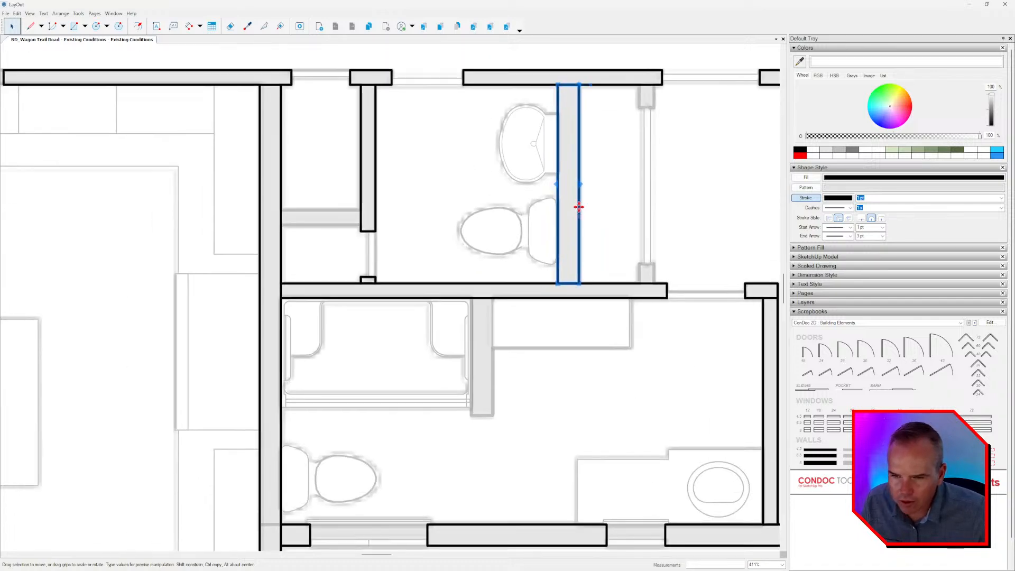
{"action": "left_click_drag", "start_coordinate": [577, 198], "coordinate": [496, 275]}
{"action": "scroll", "coordinate": [476, 370], "scroll_direction": "up", "scroll_amount": 1}
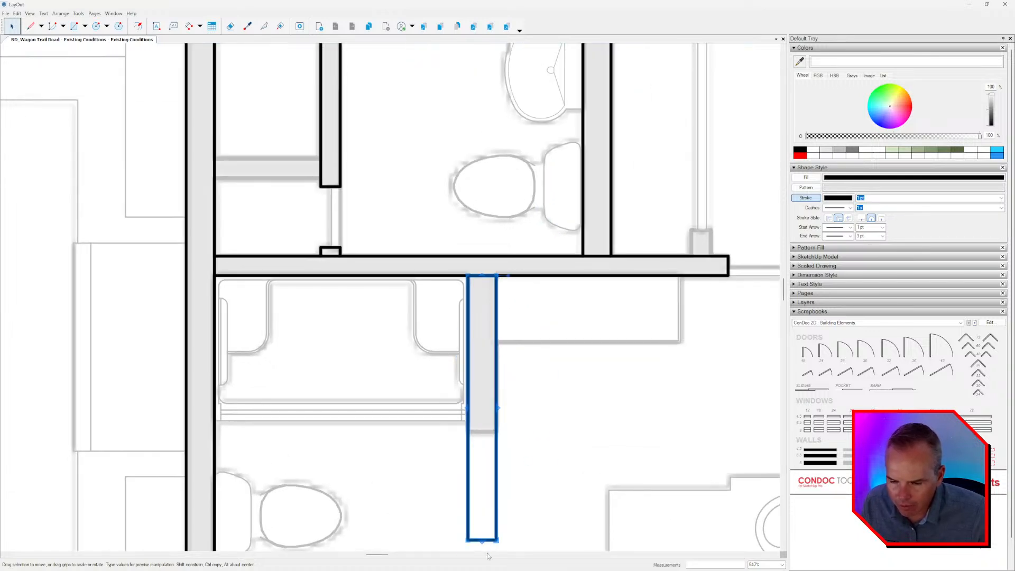
{"action": "left_click_drag", "start_coordinate": [481, 539], "coordinate": [481, 430]}
{"action": "scroll", "coordinate": [467, 360], "scroll_direction": "down", "scroll_amount": 3}
{"action": "middle_click_drag", "start_coordinate": [468, 348], "coordinate": [457, 261]}
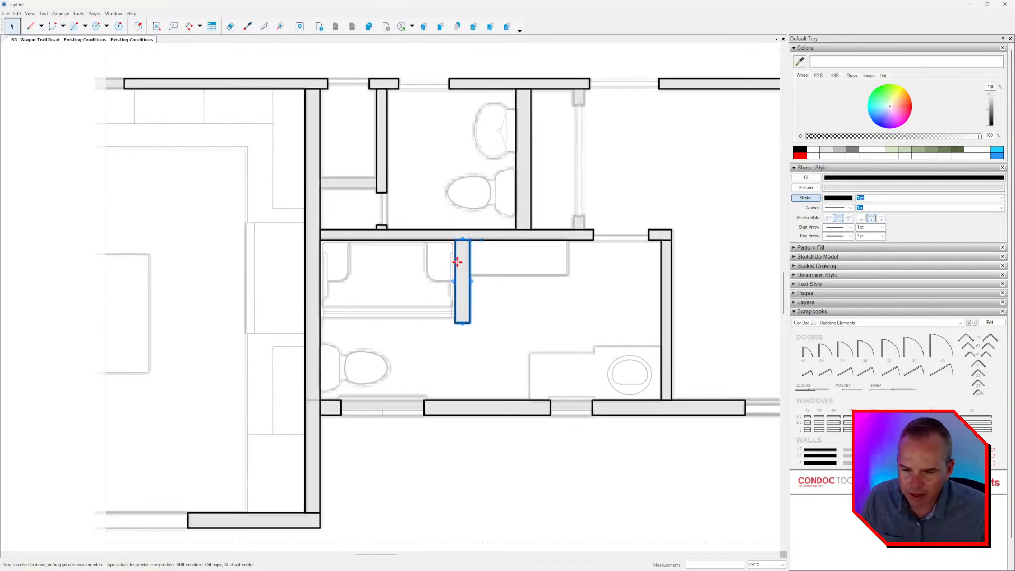
{"action": "key", "text": "Escape"}
Fill all the drawn wall shapes with solid black.
{"action": "scroll", "coordinate": [446, 281], "scroll_direction": "down", "scroll_amount": 5}
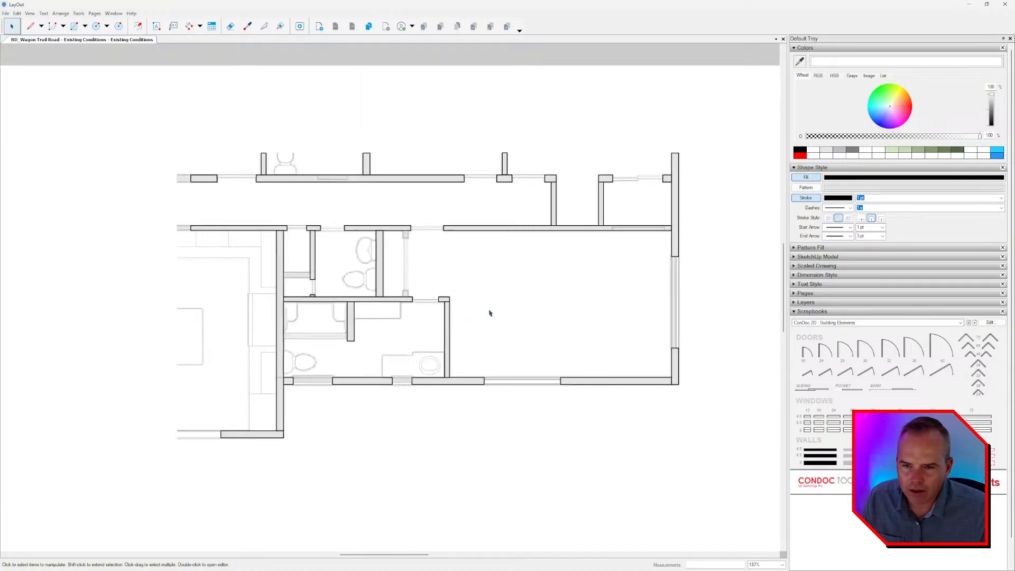
{"action": "left_click", "coordinate": [575, 201]}
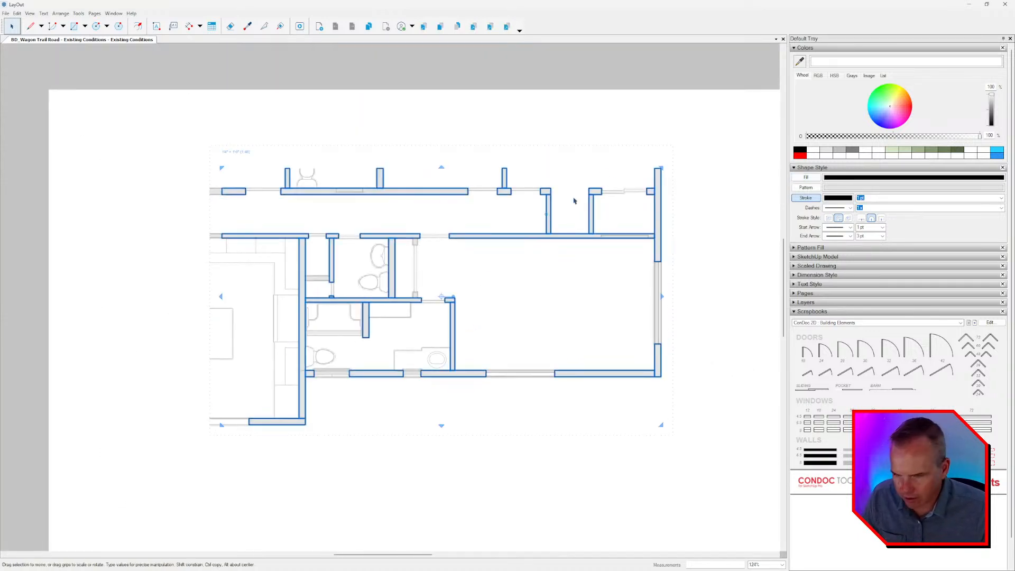
{"action": "left_click", "coordinate": [806, 177]}
{"action": "middle_click_drag", "start_coordinate": [664, 269], "coordinate": [651, 269]}
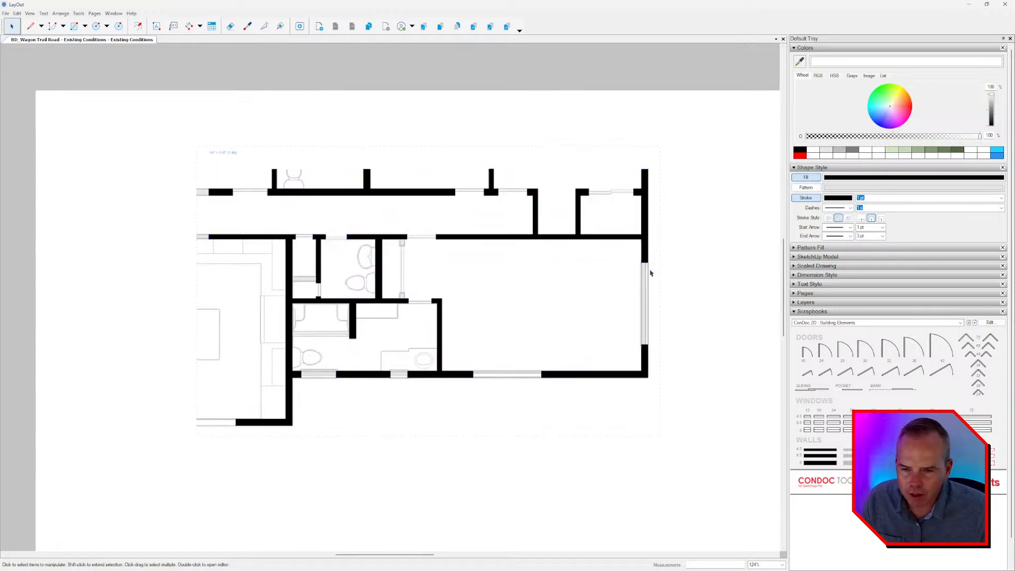
{"action": "key", "text": "Escape"}
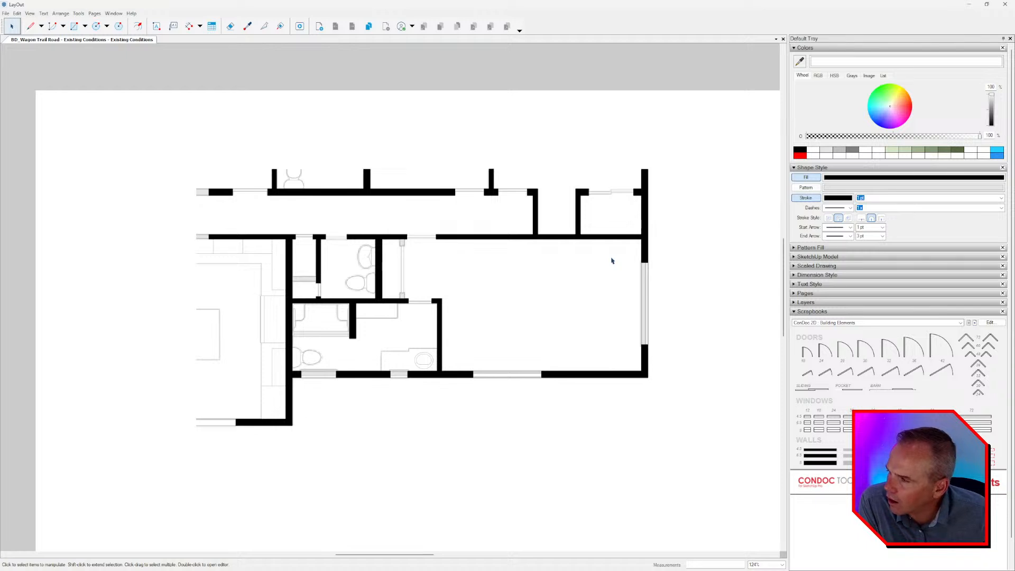
Copy the wall behind the toilet onto the faded line right of it and shorten the copy to the opening's upper jamb.
{"action": "middle_click_drag", "start_coordinate": [669, 357], "coordinate": [663, 362]}
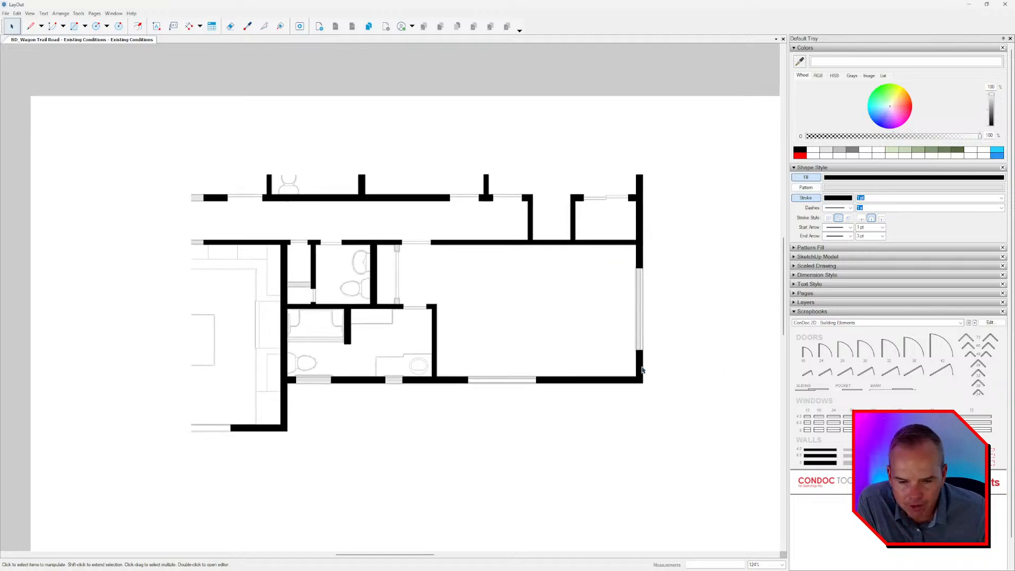
{"action": "scroll", "coordinate": [391, 299], "scroll_direction": "up", "scroll_amount": 6}
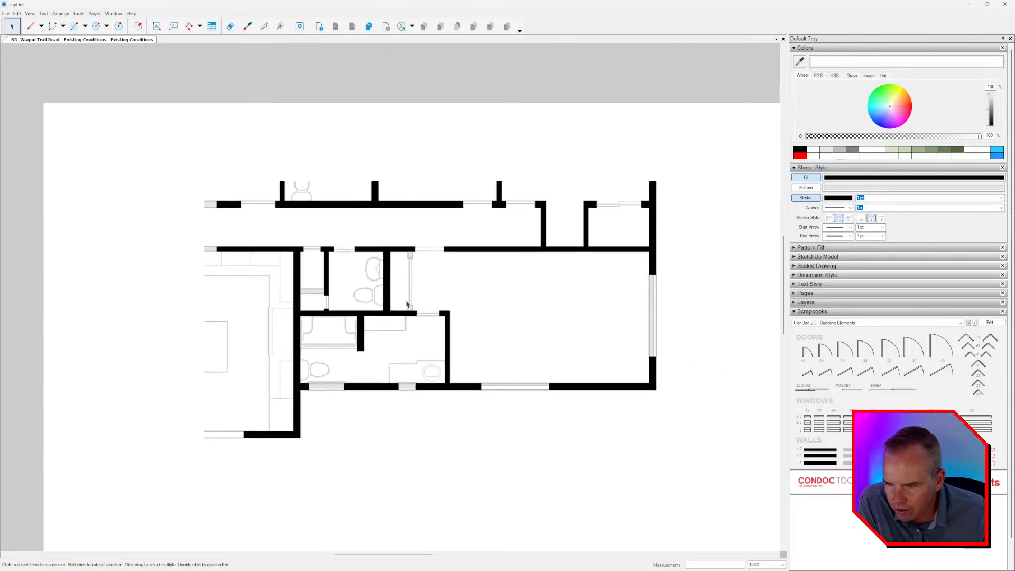
{"action": "left_click", "coordinate": [357, 260]}
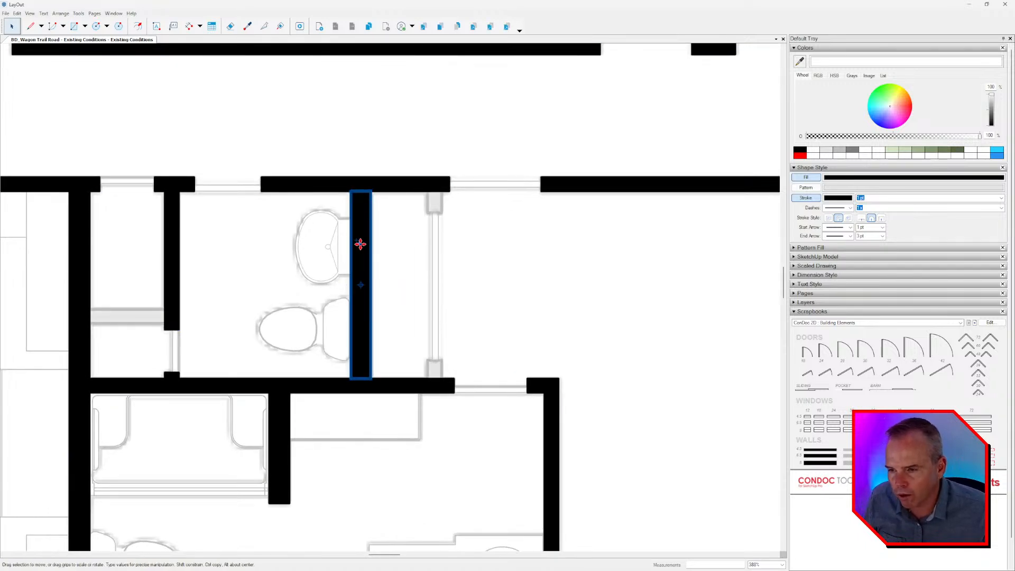
{"action": "left_click_drag", "start_coordinate": [360, 243], "coordinate": [425, 250]}
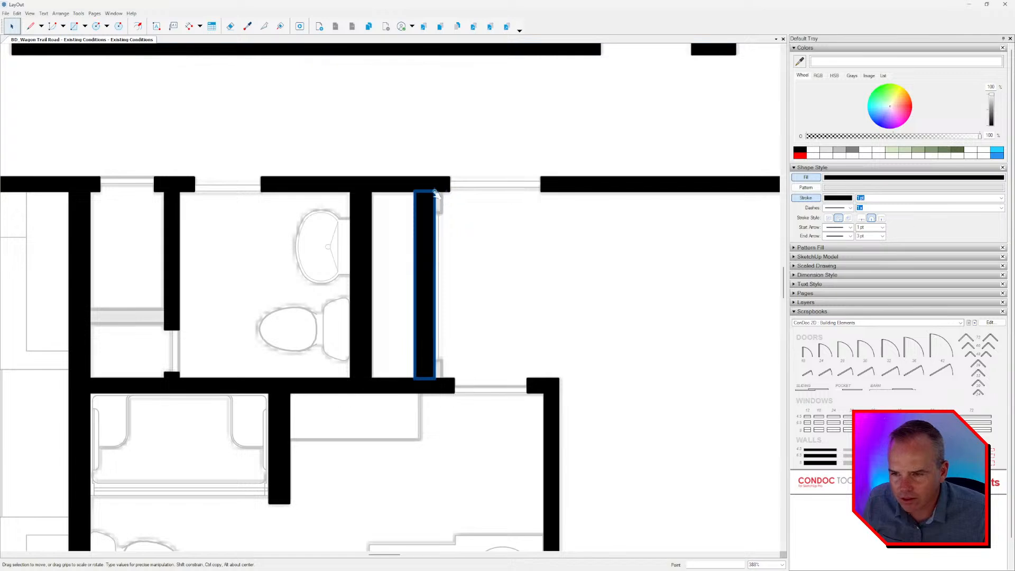
{"action": "left_click_drag", "start_coordinate": [427, 204], "coordinate": [439, 194]}
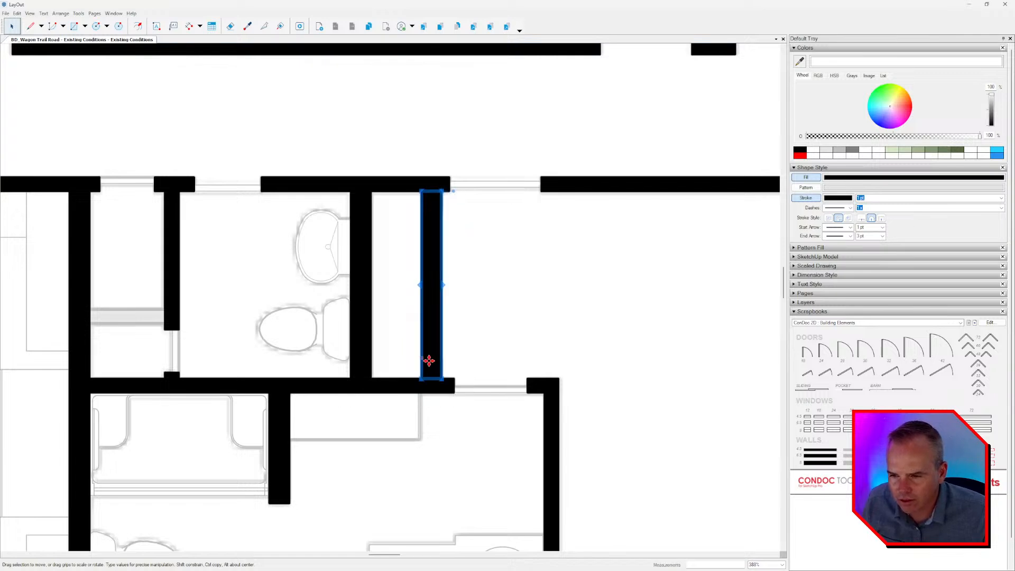
{"action": "scroll", "coordinate": [432, 380], "scroll_direction": "up", "scroll_amount": 2}
{"action": "left_click_drag", "start_coordinate": [431, 378], "coordinate": [437, 136]}
Copy the short jamb stub down to the lower end of the same opening, resting on the horizontal wall.
{"action": "left_click_drag", "start_coordinate": [429, 102], "coordinate": [447, 351], "text": "ctrl"}
{"action": "left_click_drag", "start_coordinate": [430, 135], "coordinate": [463, 376]}
{"action": "scroll", "coordinate": [441, 308], "scroll_direction": "down", "scroll_amount": 6}
{"action": "middle_click_drag", "start_coordinate": [399, 325], "coordinate": [388, 260]}
Copy the long horizontal wall up onto the small closet's faded back wall and shorten it to the closet's right wall.
{"action": "scroll", "coordinate": [272, 220], "scroll_direction": "up", "scroll_amount": 5}
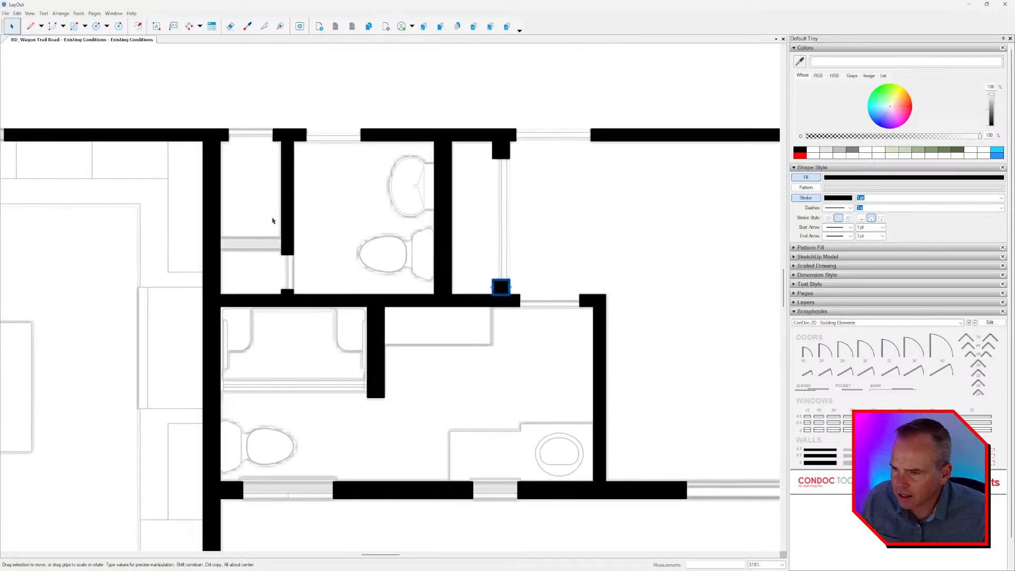
{"action": "left_click", "coordinate": [261, 272]}
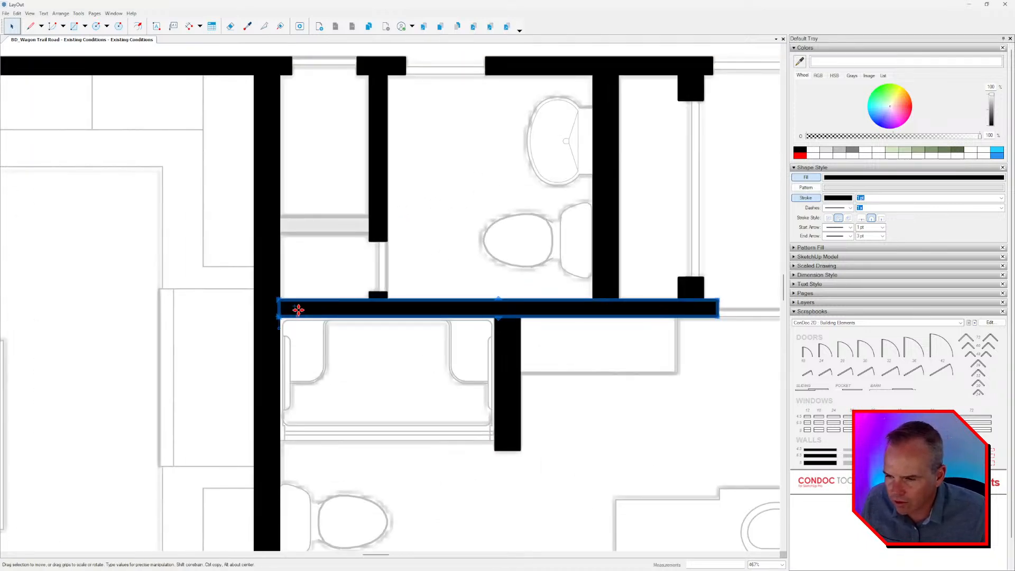
{"action": "left_click_drag", "start_coordinate": [294, 306], "coordinate": [283, 226]}
{"action": "scroll", "coordinate": [545, 256], "scroll_direction": "down", "scroll_amount": 2}
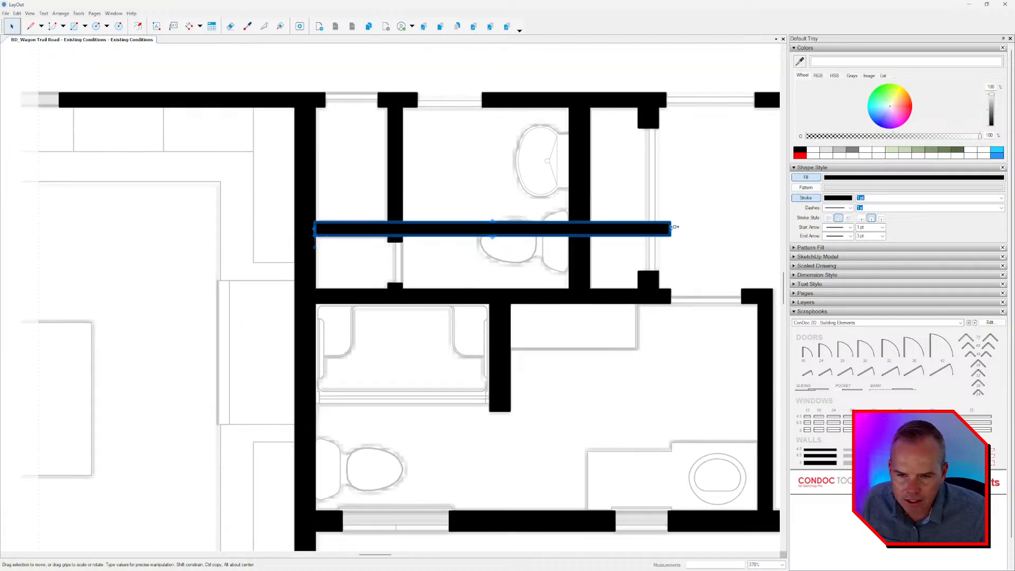
{"action": "left_click_drag", "start_coordinate": [670, 229], "coordinate": [390, 231]}
{"action": "scroll", "coordinate": [391, 232], "scroll_direction": "down", "scroll_amount": 3}
{"action": "left_click", "coordinate": [458, 243]}
{"action": "scroll", "coordinate": [458, 243], "scroll_direction": "down", "scroll_amount": 3}
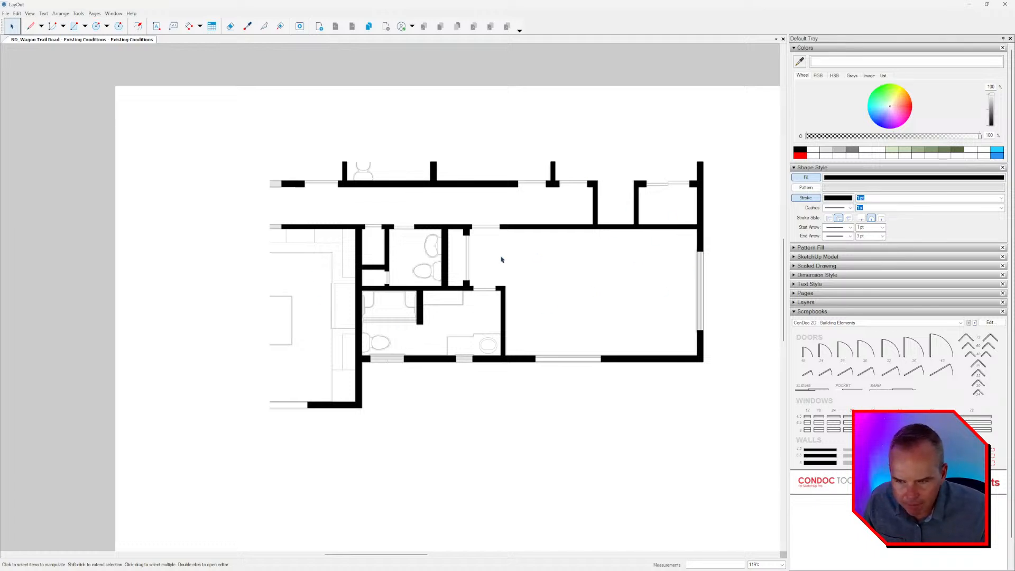
Try moving the faded plan group to the BACKGROUNDS layer and showing that layer behind the black walls.
{"action": "scroll", "coordinate": [502, 260], "scroll_direction": "down", "scroll_amount": 2}
{"action": "scroll", "coordinate": [429, 332], "scroll_direction": "up", "scroll_amount": 1}
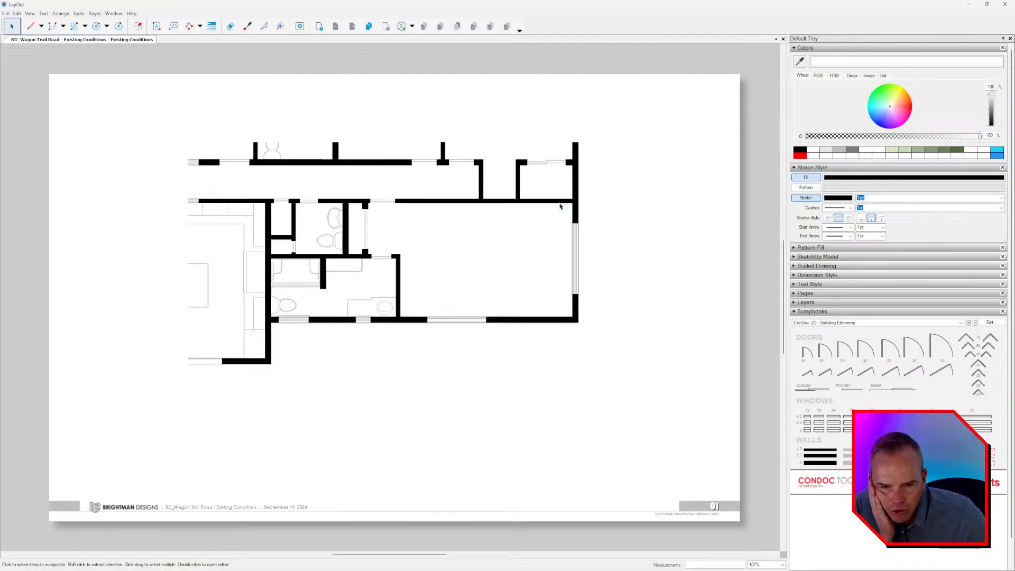
{"action": "left_click", "coordinate": [806, 303]}
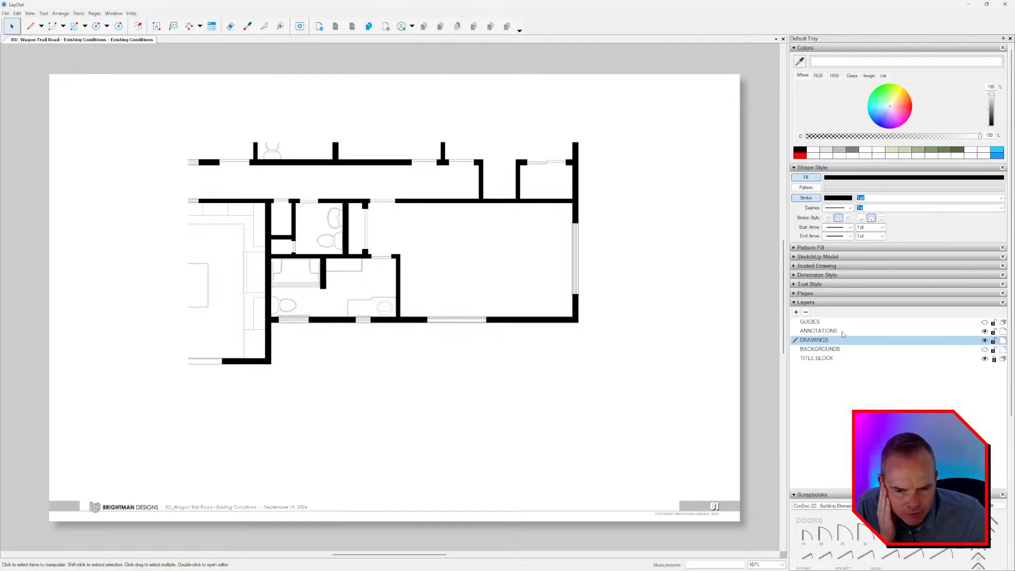
{"action": "left_click", "coordinate": [985, 358]}
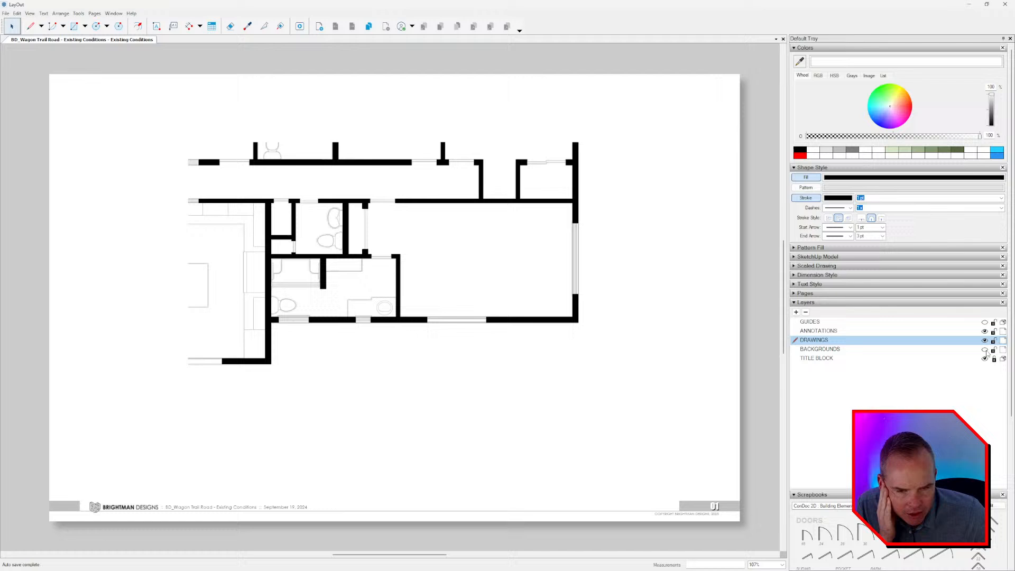
{"action": "left_click", "coordinate": [269, 236]}
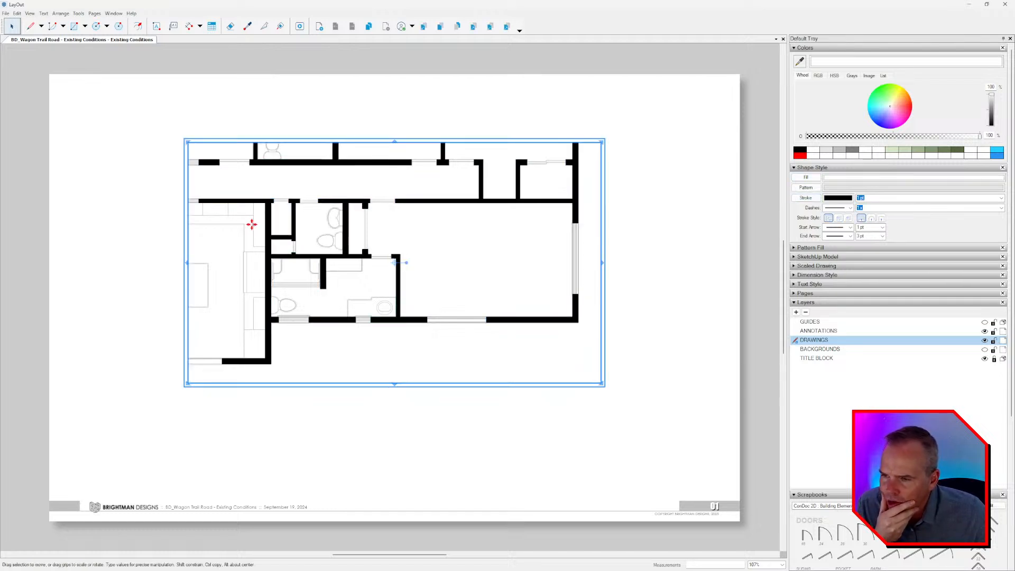
{"action": "right_click", "coordinate": [249, 222]}
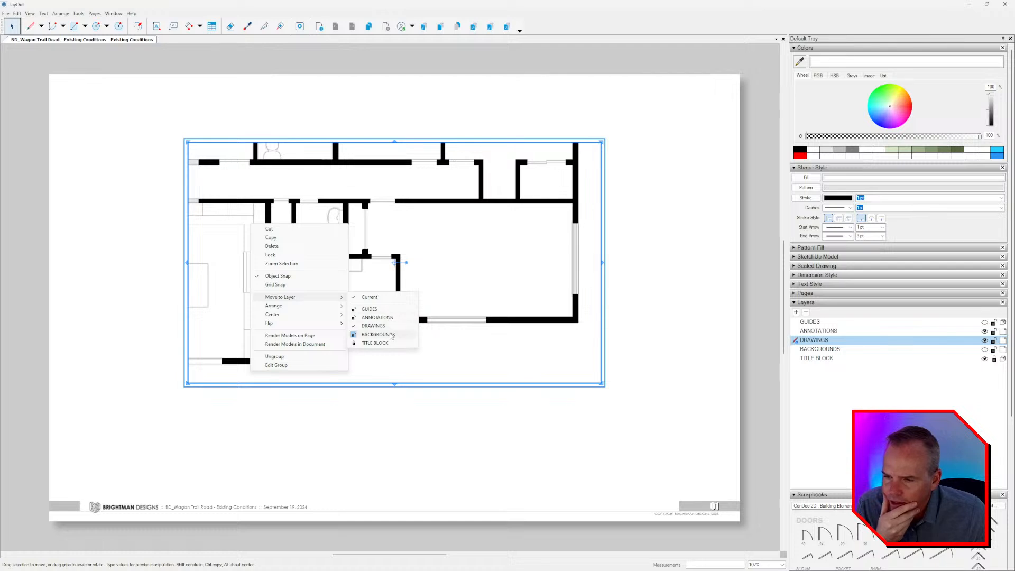
{"action": "left_click", "coordinate": [378, 334]}
{"action": "left_click", "coordinate": [675, 347]}
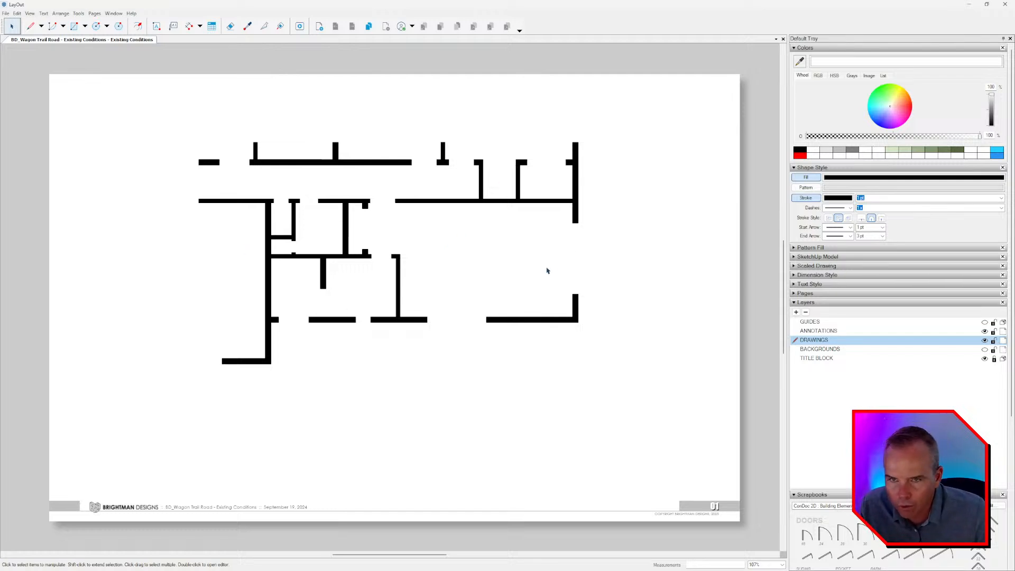
{"action": "left_click", "coordinate": [984, 349]}
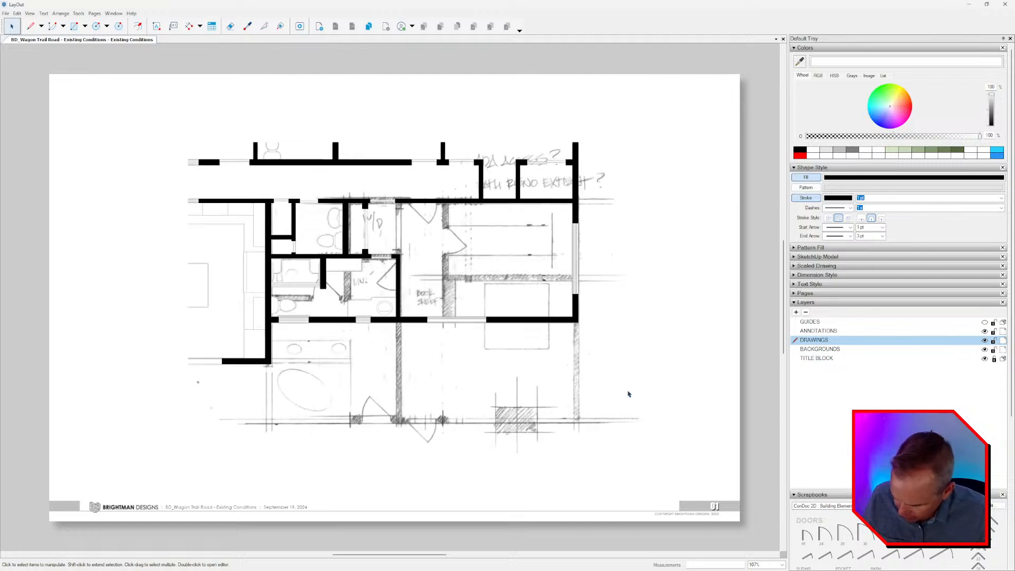
{"action": "key", "text": "ctrl+z"}
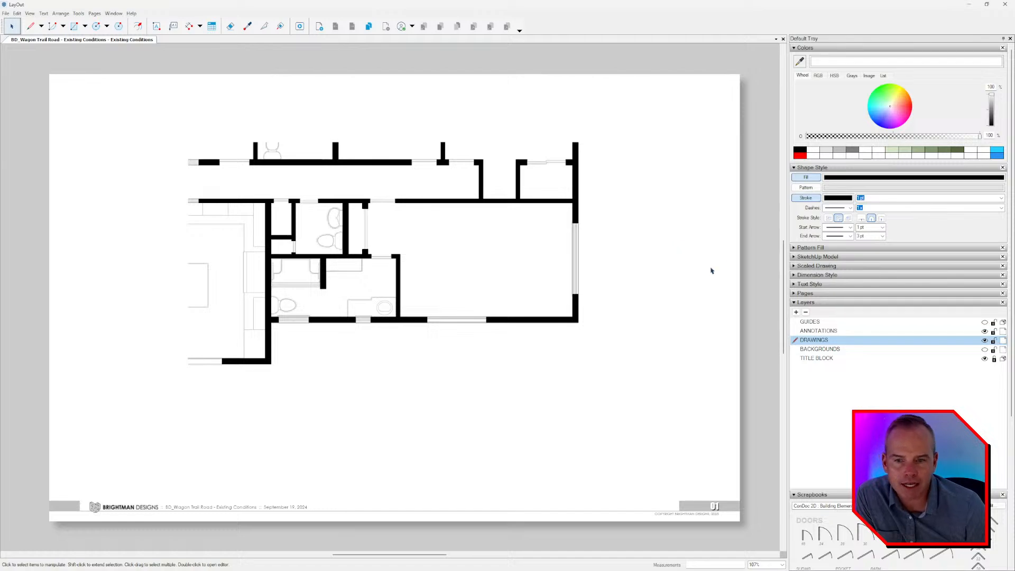
Switch to the SketchUp model, activate the DESIGN scene, and examine the existing exterior windows and sliding door.
{"action": "key", "text": "alt+Tab"}
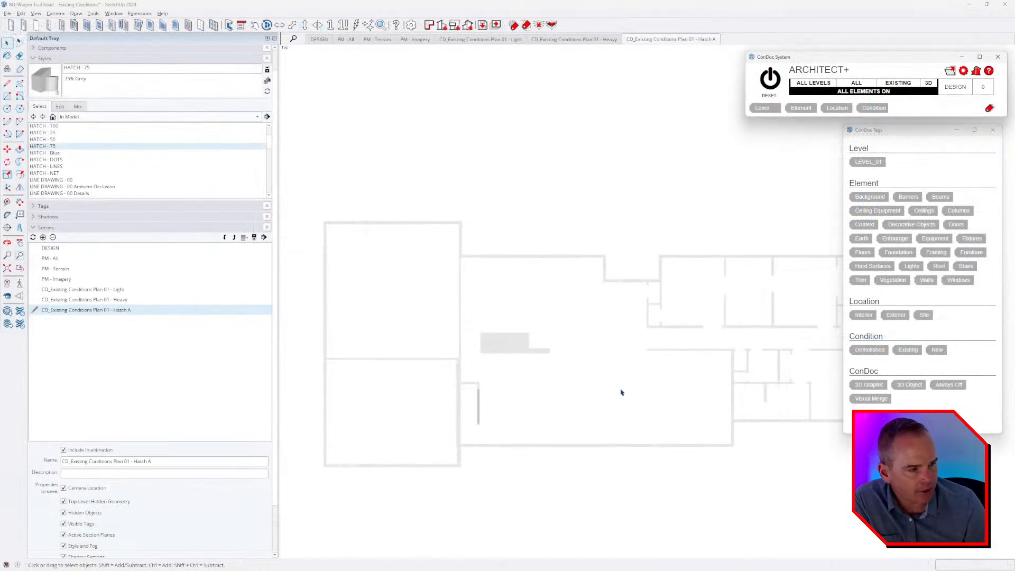
{"action": "key", "text": "Page_Down"}
{"action": "scroll", "coordinate": [655, 343], "scroll_direction": "up", "scroll_amount": 6}
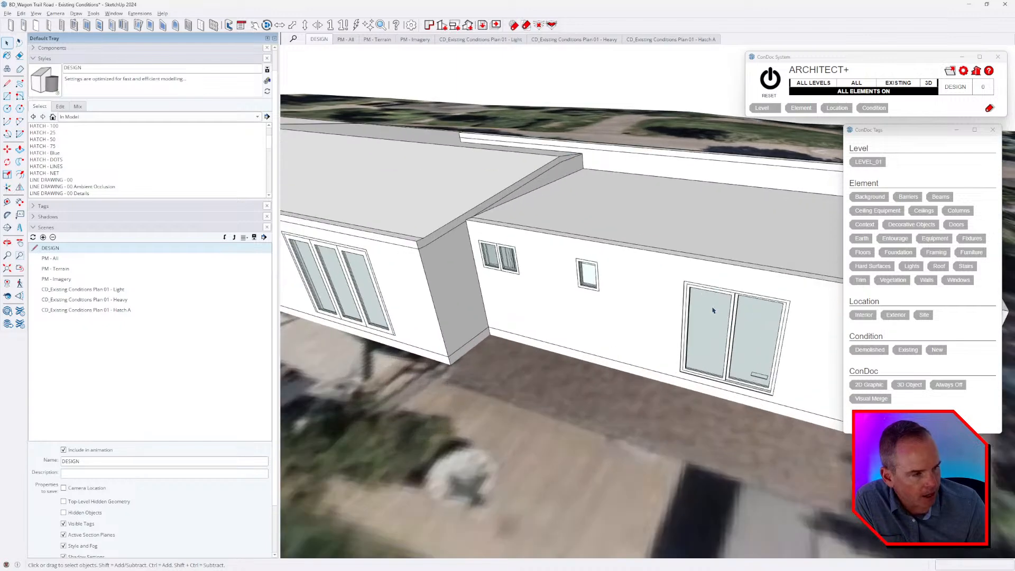
{"action": "left_click", "coordinate": [702, 380]}
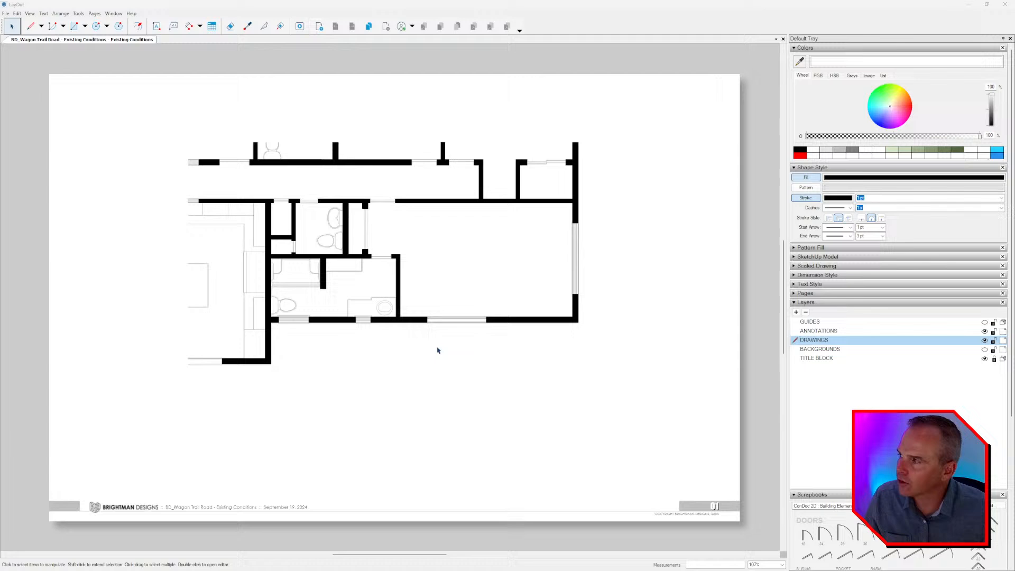
{"action": "mouse_move", "coordinate": [437, 349]}
{"action": "middle_mouse_down"}
{"action": "mouse_move", "coordinate": [410, 328]}
{"action": "mouse_move", "coordinate": [453, 336]}
{"action": "middle_mouse_up"}
{"action": "middle_click_drag", "start_coordinate": [595, 345], "coordinate": [582, 343]}
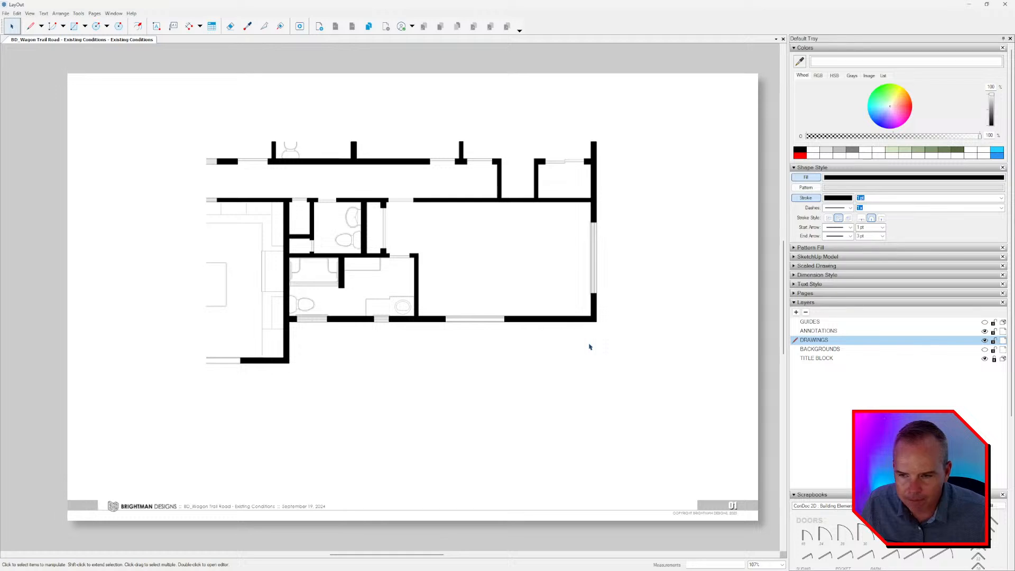
Place a window symbol from the ConDoc 2D Building Elements scrapbook vertically at the upper end of the right exterior wall's opening.
{"action": "left_click", "coordinate": [833, 304]}
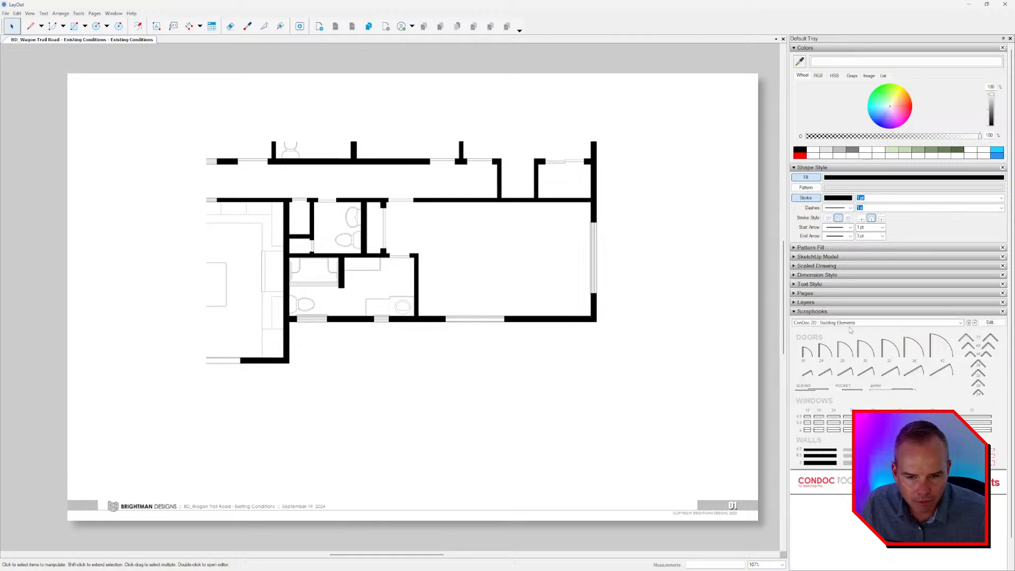
{"action": "middle_click_drag", "start_coordinate": [470, 321], "coordinate": [471, 324]}
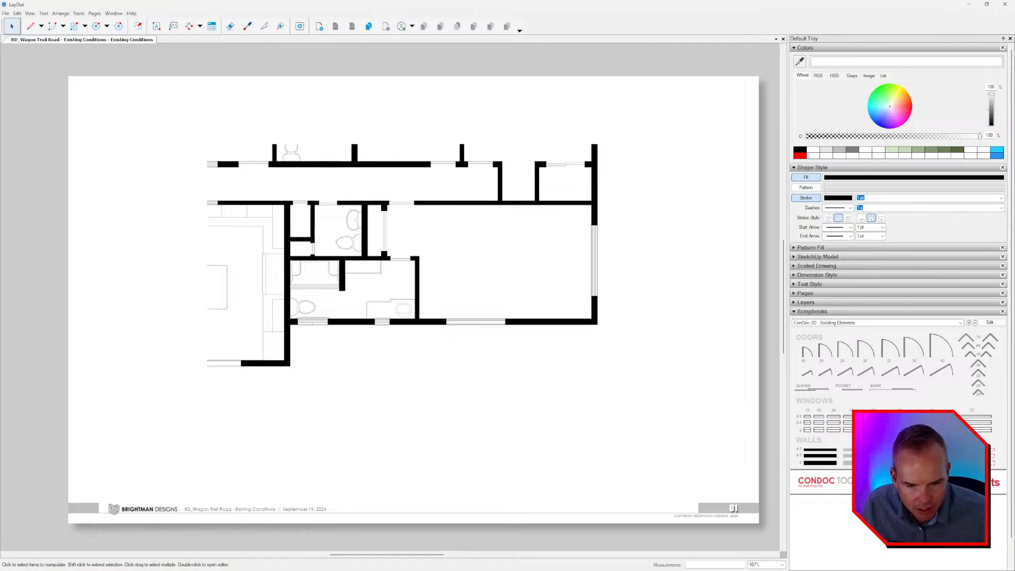
{"action": "left_click_drag", "start_coordinate": [897, 435], "coordinate": [527, 213]}
{"action": "scroll", "coordinate": [630, 241], "scroll_direction": "up", "scroll_amount": 3}
{"action": "scroll", "coordinate": [614, 241], "scroll_direction": "up", "scroll_amount": 2}
{"action": "left_click", "coordinate": [606, 255]}
{"action": "key", "text": "space"}
{"action": "scroll", "coordinate": [604, 256], "scroll_direction": "up", "scroll_amount": 5}
{"action": "left_click", "coordinate": [606, 248]}
{"action": "scroll", "coordinate": [535, 227], "scroll_direction": "up", "scroll_amount": 5}
{"action": "double_click", "coordinate": [545, 230]}
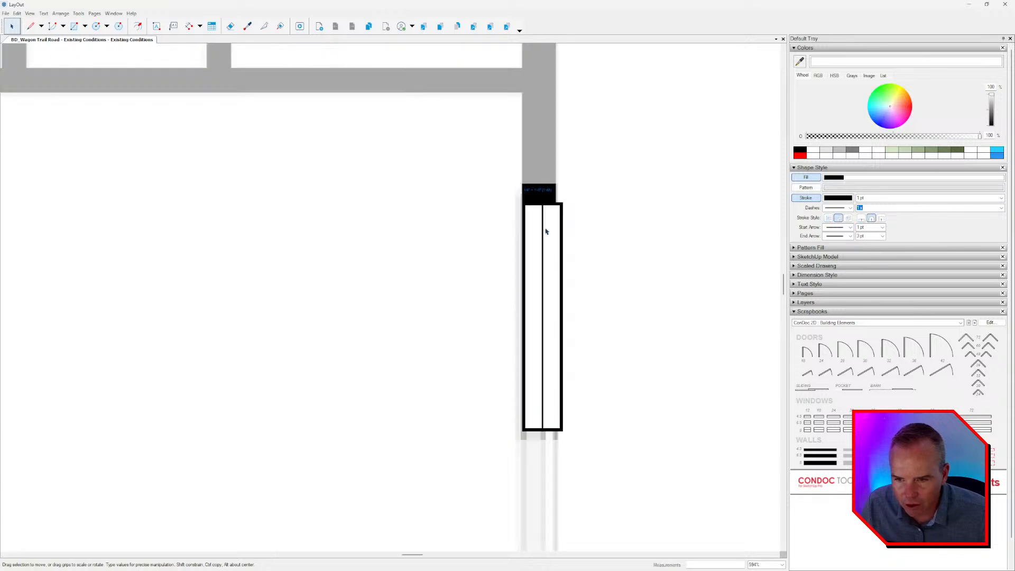
Narrow the window symbol to the wall thickness and stretch it down to the lower end of the opening.
{"action": "left_click_drag", "start_coordinate": [605, 176], "coordinate": [454, 511]}
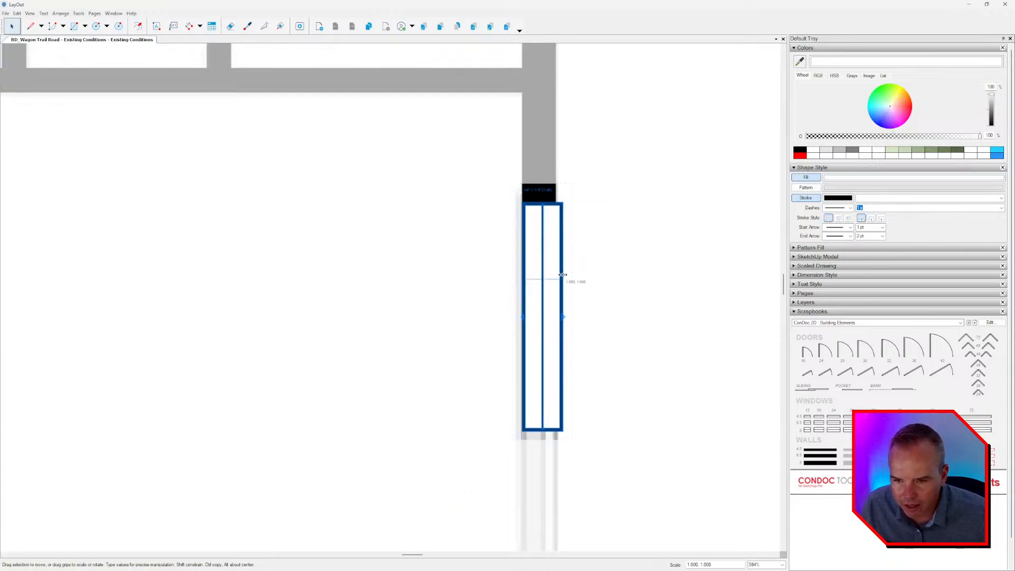
{"action": "scroll", "coordinate": [559, 257], "scroll_direction": "down", "scroll_amount": 3}
{"action": "middle_click_drag", "start_coordinate": [548, 355], "coordinate": [544, 223]}
{"action": "scroll", "coordinate": [543, 221], "scroll_direction": "up", "scroll_amount": 3}
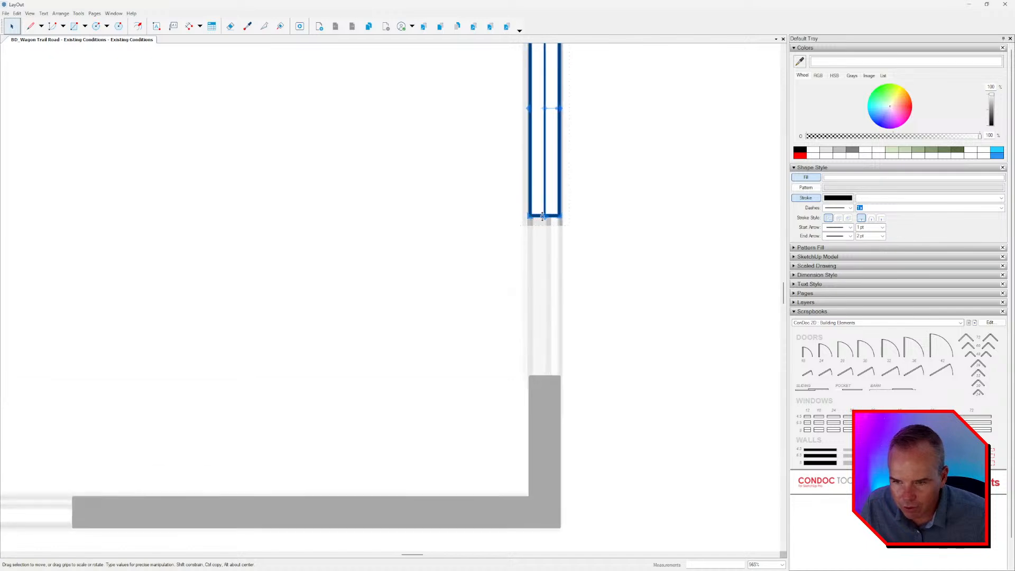
{"action": "left_click_drag", "start_coordinate": [545, 218], "coordinate": [550, 374]}
{"action": "scroll", "coordinate": [604, 334], "scroll_direction": "down", "scroll_amount": 4}
{"action": "middle_click_drag", "start_coordinate": [616, 333], "coordinate": [657, 324]}
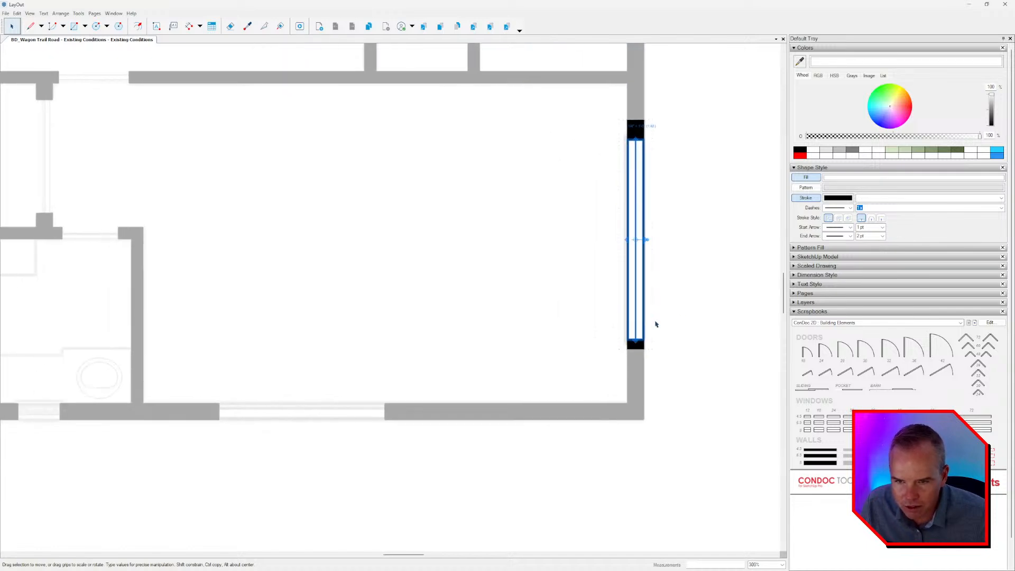
{"action": "double_click", "coordinate": [656, 324]}
{"action": "scroll", "coordinate": [654, 327], "scroll_direction": "down", "scroll_amount": 3}
{"action": "middle_click_drag", "start_coordinate": [667, 446], "coordinate": [666, 444]}
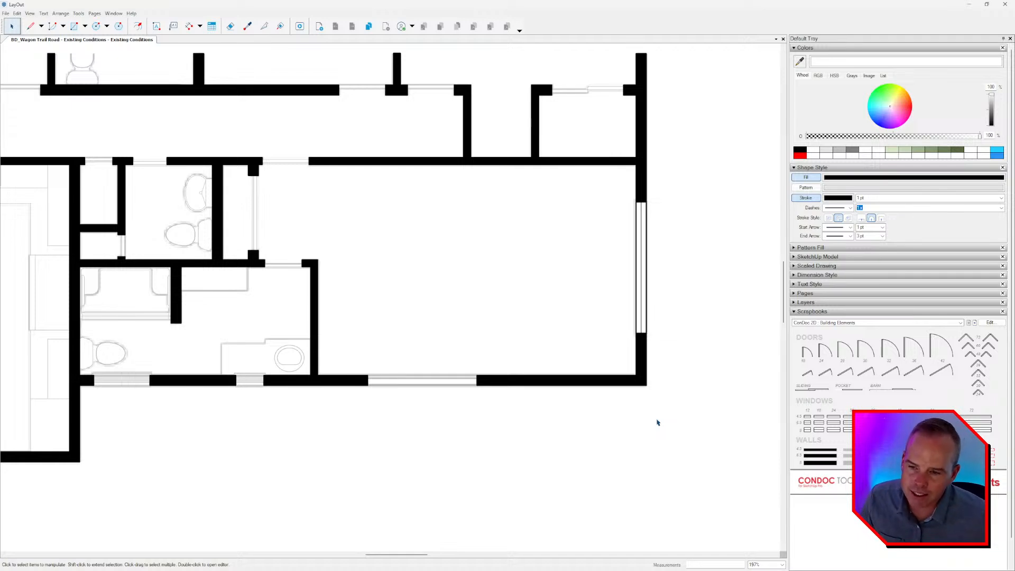
Copy the window symbol, rotate it horizontal, and snap it to the left end of the large room's bottom wall opening.
{"action": "middle_click_drag", "start_coordinate": [615, 403], "coordinate": [621, 397]}
{"action": "left_click", "coordinate": [651, 264]}
{"action": "left_click_drag", "start_coordinate": [648, 249], "coordinate": [459, 461], "text": "ctrl"}
{"action": "scroll", "coordinate": [457, 405], "scroll_direction": "up", "scroll_amount": 5}
{"action": "scroll", "coordinate": [428, 445], "scroll_direction": "up", "scroll_amount": 5}
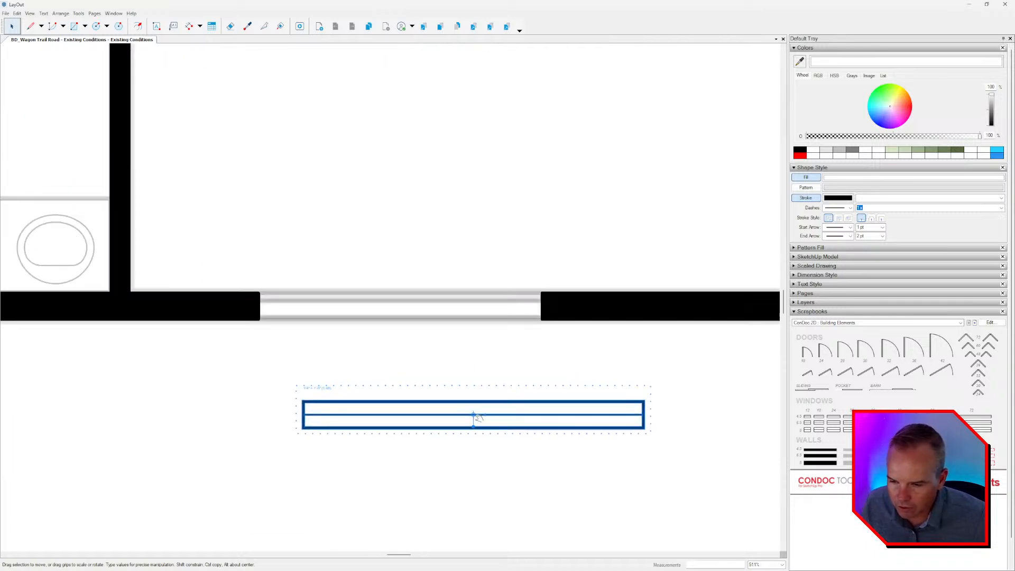
{"action": "mouse_move", "coordinate": [473, 417]}
{"action": "left_mouse_down"}
{"action": "mouse_move", "coordinate": [304, 430]}
{"action": "mouse_move", "coordinate": [303, 439]}
{"action": "mouse_move", "coordinate": [255, 324]}
{"action": "left_mouse_up"}
Shorten the copied window inside its group to end at the right edge of the bottom wall opening.
{"action": "double_click", "coordinate": [464, 317]}
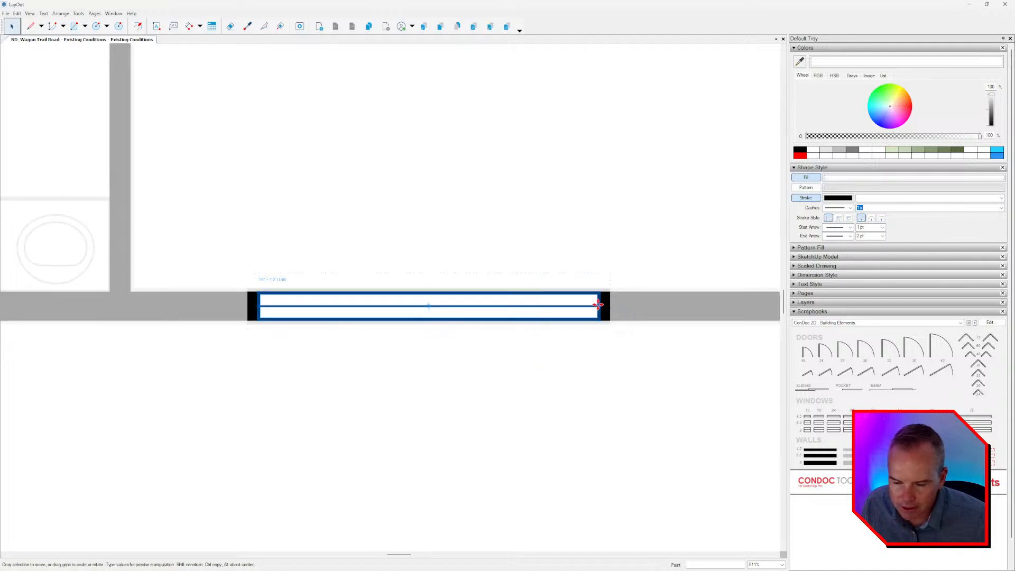
{"action": "left_click_drag", "start_coordinate": [599, 306], "coordinate": [542, 306]}
{"action": "scroll", "coordinate": [520, 354], "scroll_direction": "down", "scroll_amount": 3}
{"action": "left_click", "coordinate": [482, 413]}
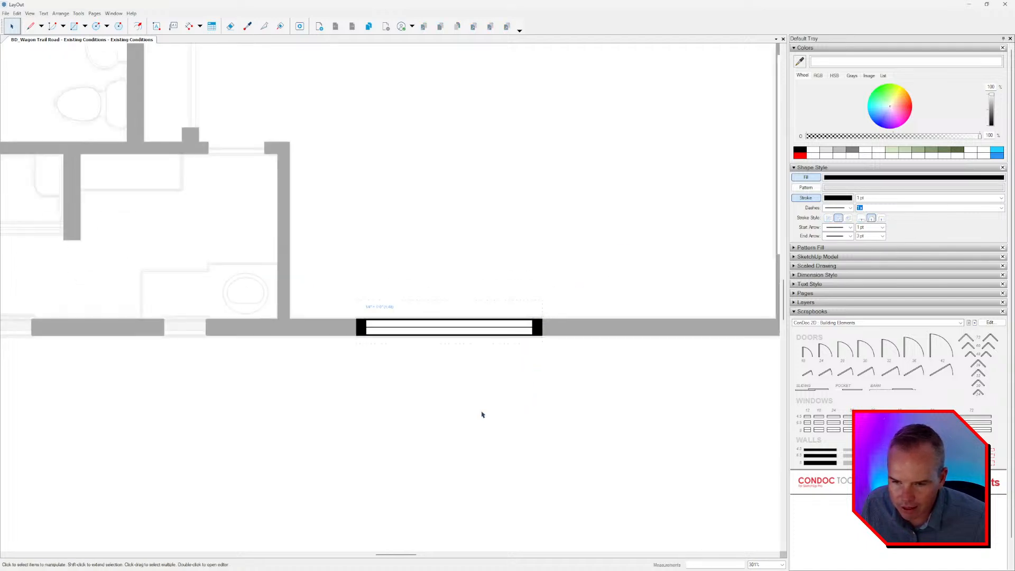
{"action": "middle_click_drag", "start_coordinate": [465, 404], "coordinate": [649, 374]}
{"action": "left_click", "coordinate": [649, 375]}
Copy the horizontal window along the bottom wall so its right end meets the small opening beside the vanity.
{"action": "left_click", "coordinate": [604, 302]}
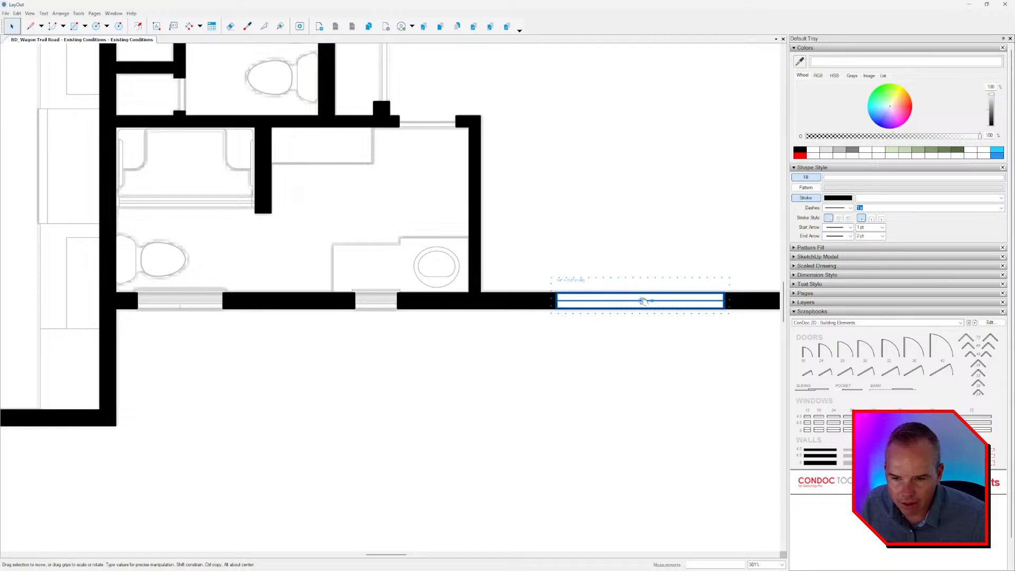
{"action": "left_click_drag", "start_coordinate": [711, 305], "coordinate": [398, 306]}
{"action": "left_click", "coordinate": [363, 311]}
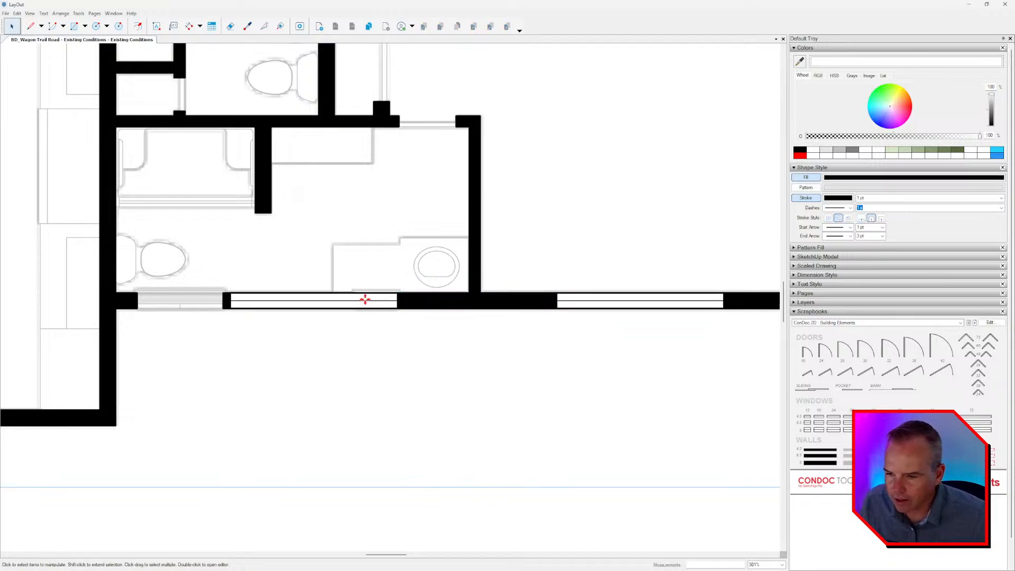
{"action": "left_click", "coordinate": [365, 298]}
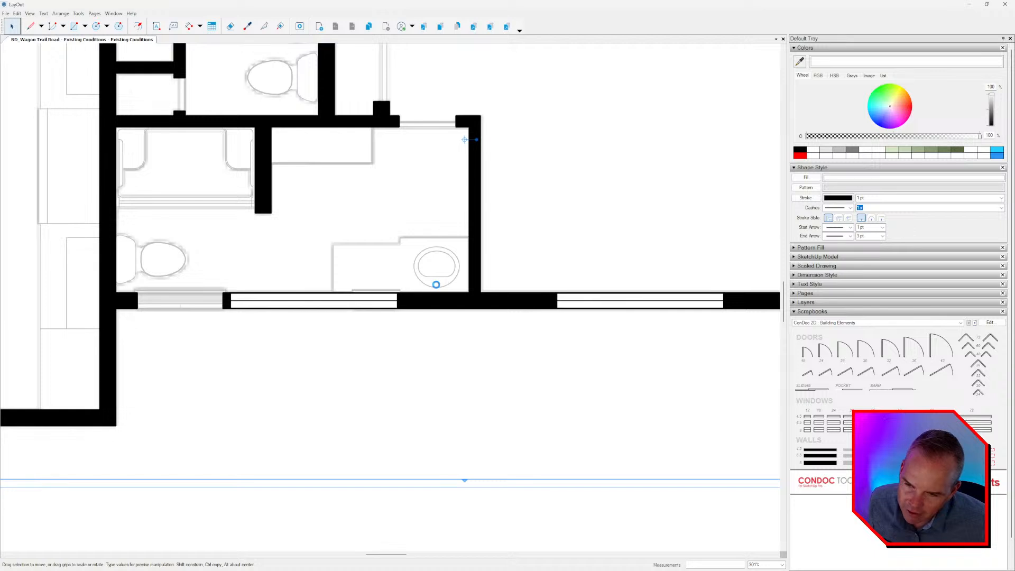
Review the General settings in the LayOut preferences, including auto render, and close them.
{"action": "scroll", "coordinate": [435, 320], "scroll_direction": "down", "scroll_amount": 3}
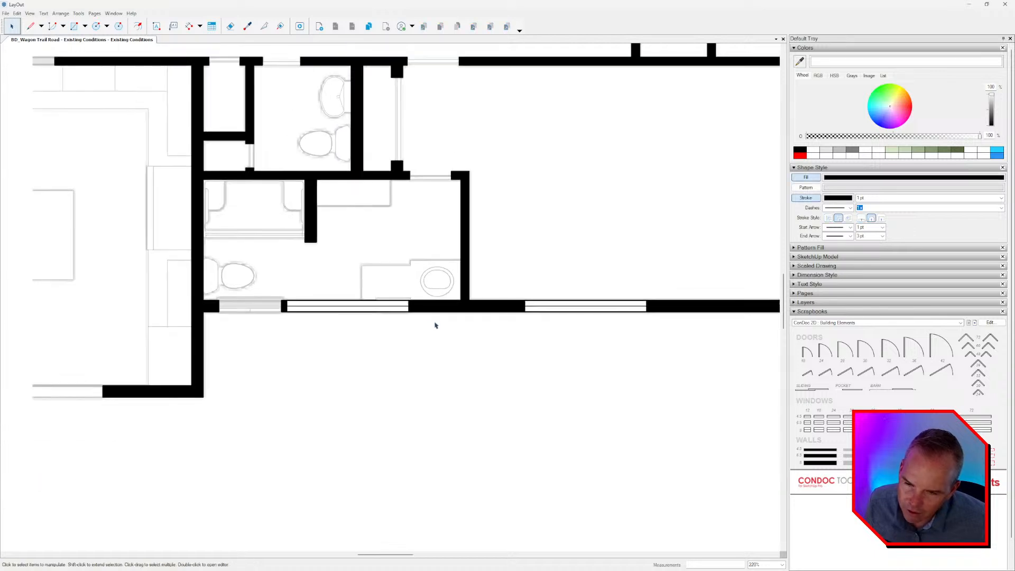
{"action": "scroll", "coordinate": [389, 312], "scroll_direction": "down", "scroll_amount": 2}
{"action": "left_click", "coordinate": [18, 13]}
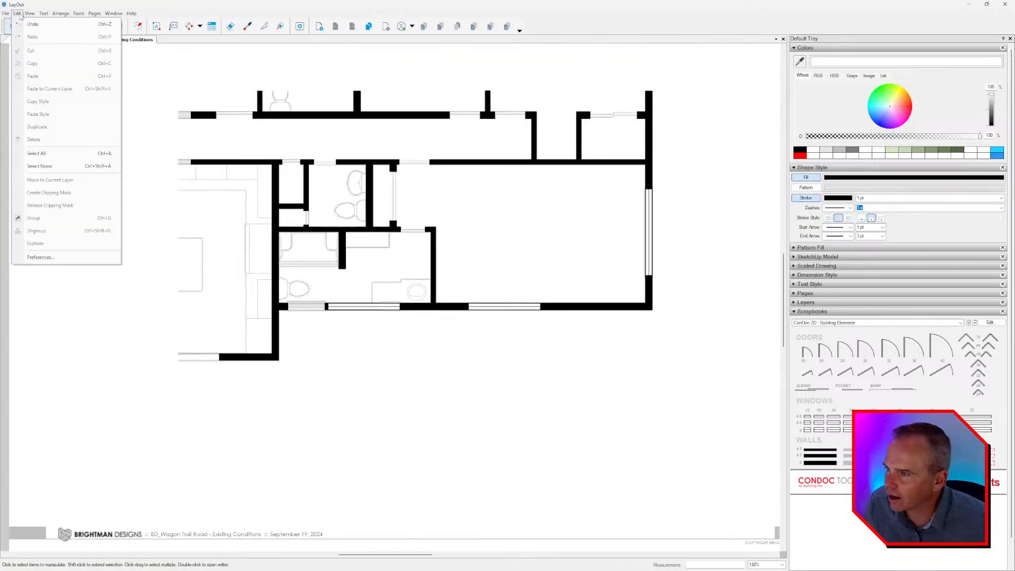
{"action": "left_click", "coordinate": [43, 257]}
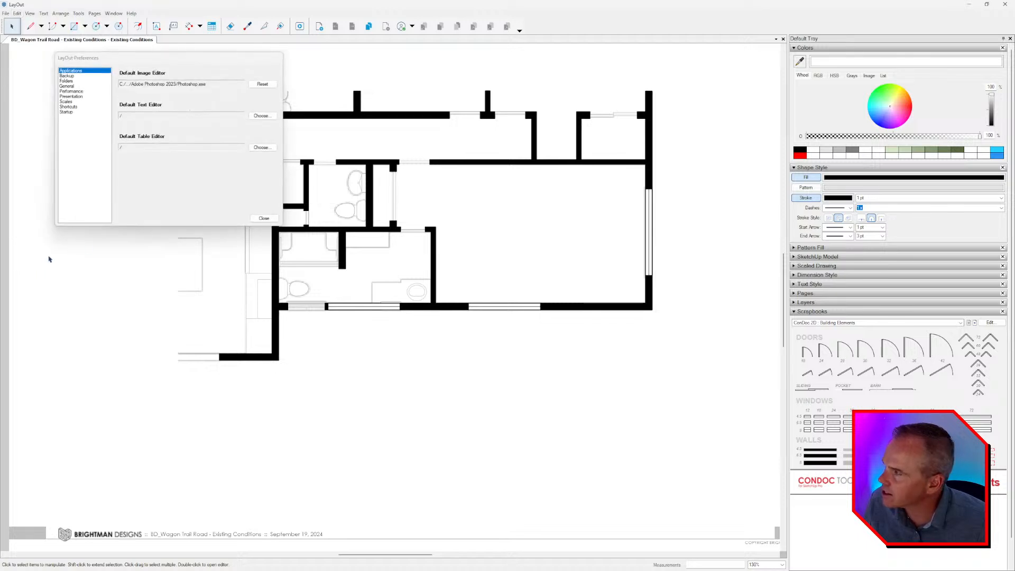
{"action": "left_click", "coordinate": [73, 86]}
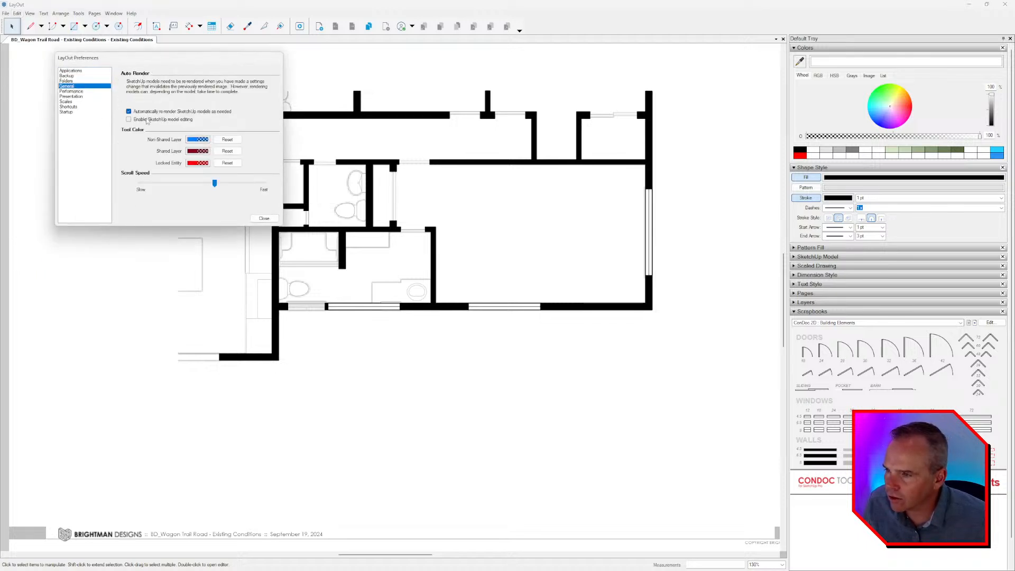
{"action": "left_click", "coordinate": [264, 218]}
Make the copied window's white fill semi-transparent inside its group by setting the opacity to 47%.
{"action": "middle_click_drag", "start_coordinate": [521, 289], "coordinate": [532, 337]}
{"action": "scroll", "coordinate": [536, 331], "scroll_direction": "up", "scroll_amount": 1}
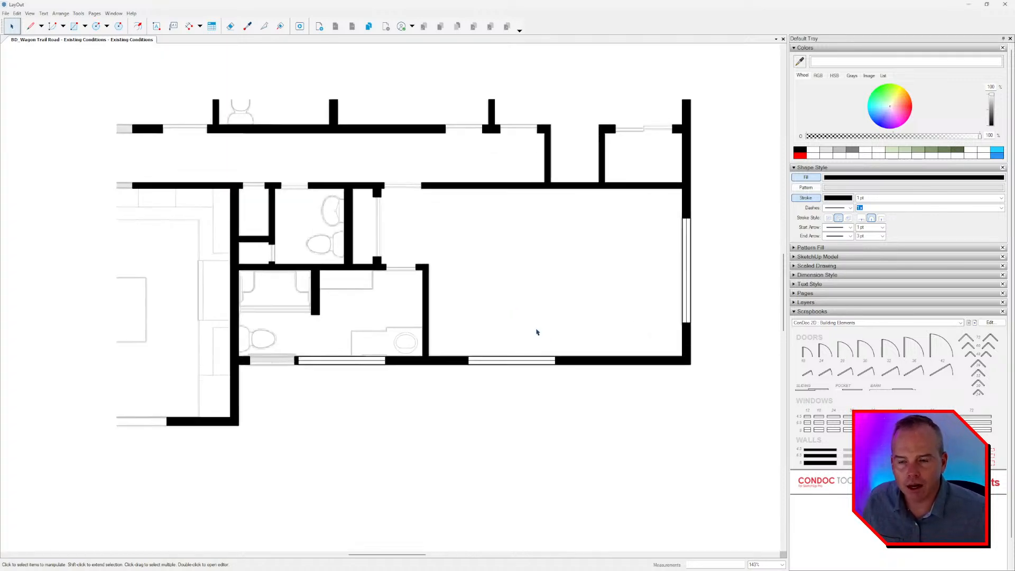
{"action": "left_click", "coordinate": [331, 366]}
{"action": "scroll", "coordinate": [349, 361], "scroll_direction": "up", "scroll_amount": 3}
{"action": "middle_click_drag", "start_coordinate": [359, 356], "coordinate": [413, 342]}
{"action": "double_click", "coordinate": [403, 353]}
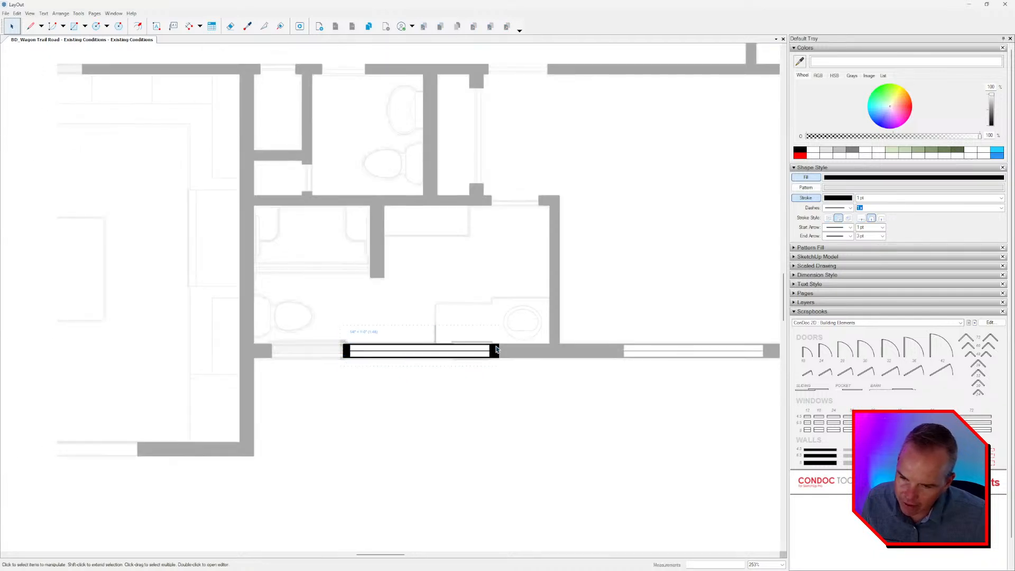
{"action": "left_click", "coordinate": [422, 355]}
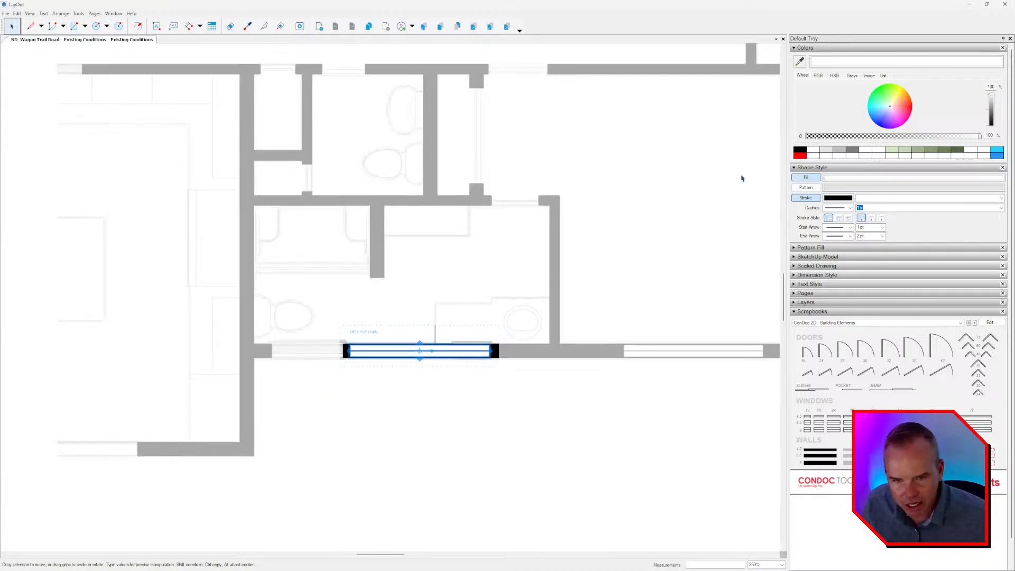
{"action": "left_click", "coordinate": [841, 179]}
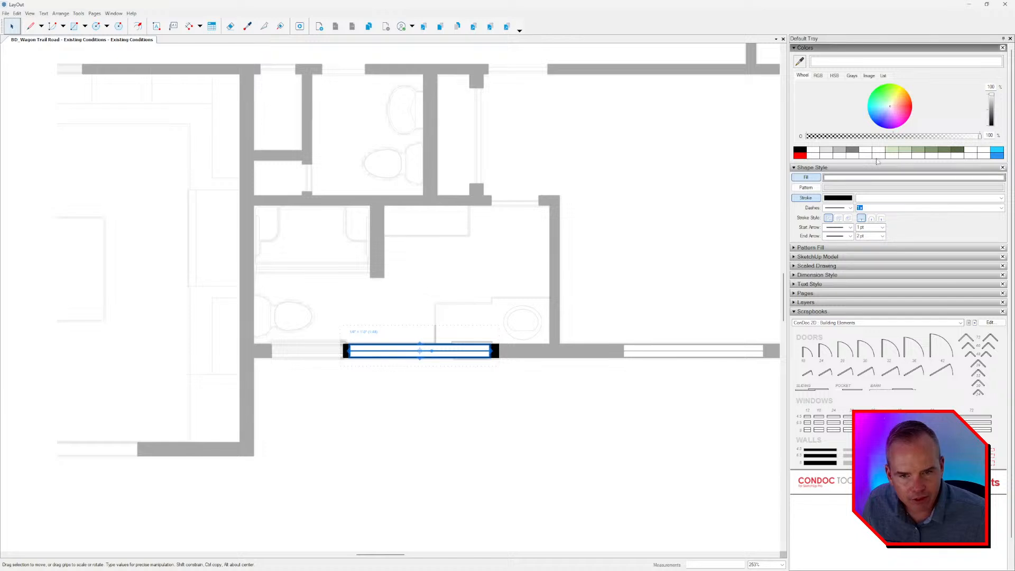
{"action": "left_click", "coordinate": [890, 137]}
Shorten the semi-transparent window from its left end to fit the small opening beside the vanity.
{"action": "scroll", "coordinate": [423, 319], "scroll_direction": "up", "scroll_amount": 3}
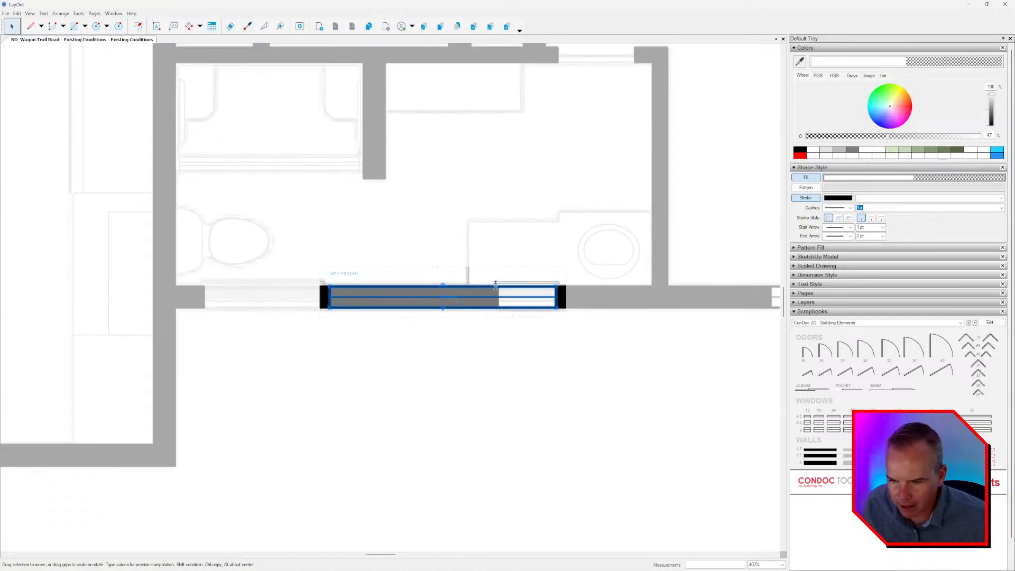
{"action": "scroll", "coordinate": [331, 297], "scroll_direction": "up", "scroll_amount": 2}
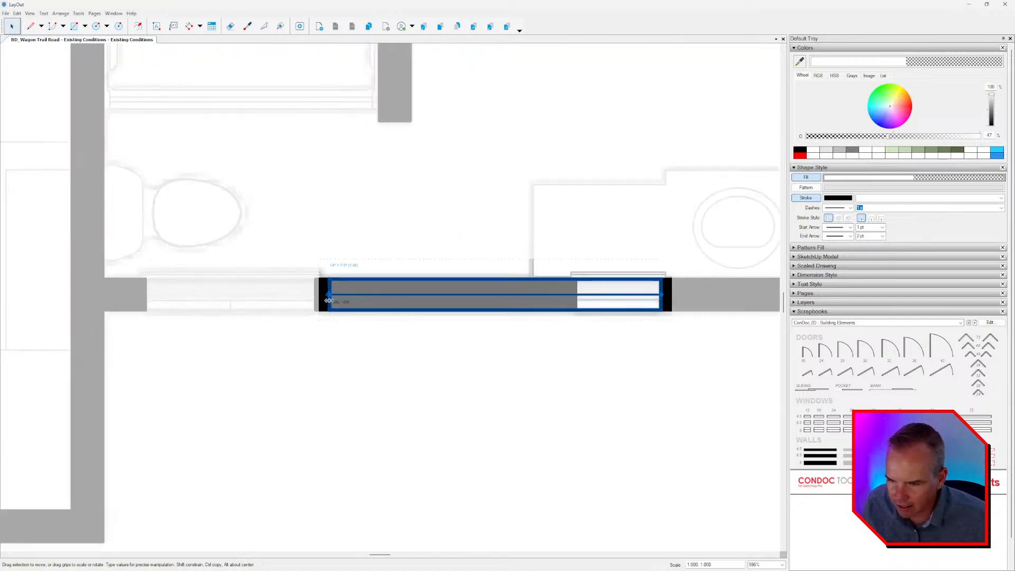
{"action": "left_click_drag", "start_coordinate": [329, 297], "coordinate": [567, 298]}
{"action": "scroll", "coordinate": [587, 288], "scroll_direction": "down", "scroll_amount": 4}
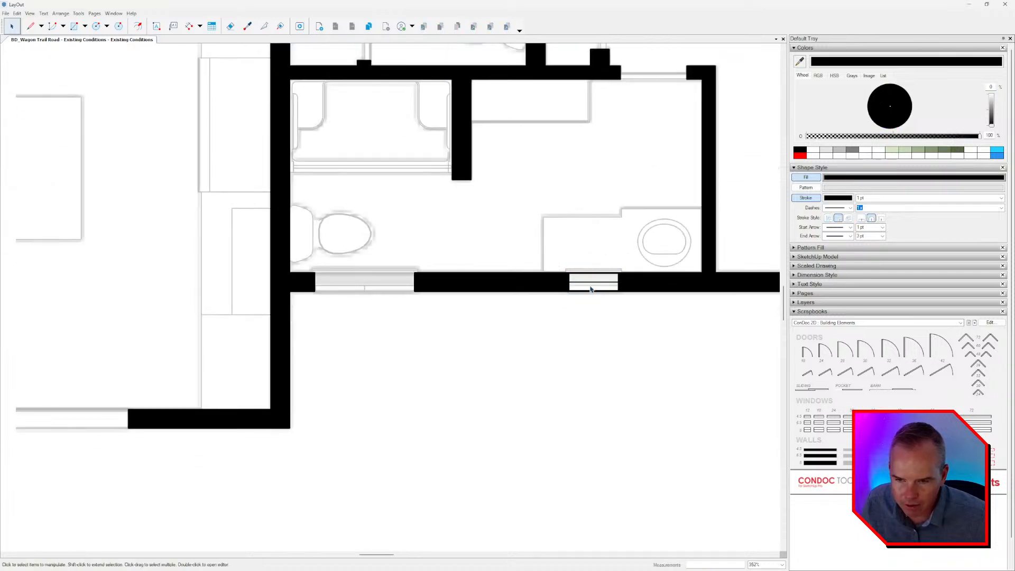
Copy the small window to the opening beside the toilet and stretch it to that opening's left end.
{"action": "scroll", "coordinate": [595, 283], "scroll_direction": "up", "scroll_amount": 4}
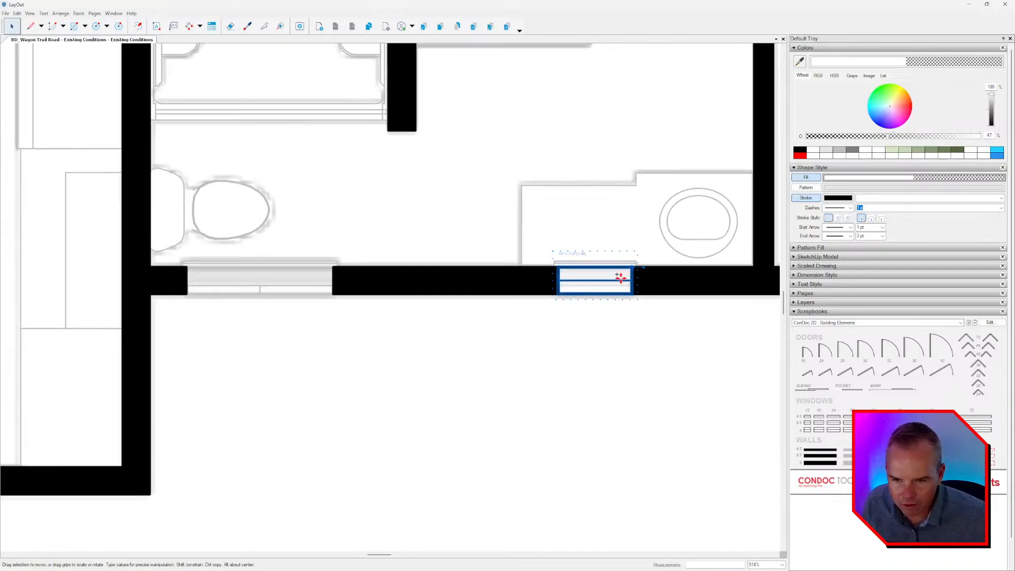
{"action": "left_click_drag", "start_coordinate": [631, 267], "coordinate": [334, 269]}
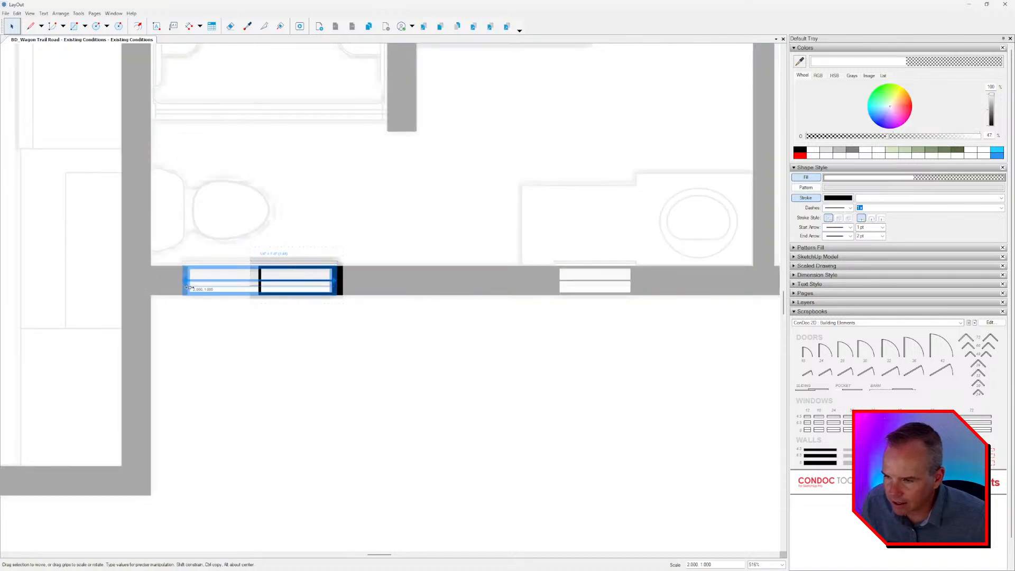
{"action": "scroll", "coordinate": [331, 306], "scroll_direction": "down", "scroll_amount": 5}
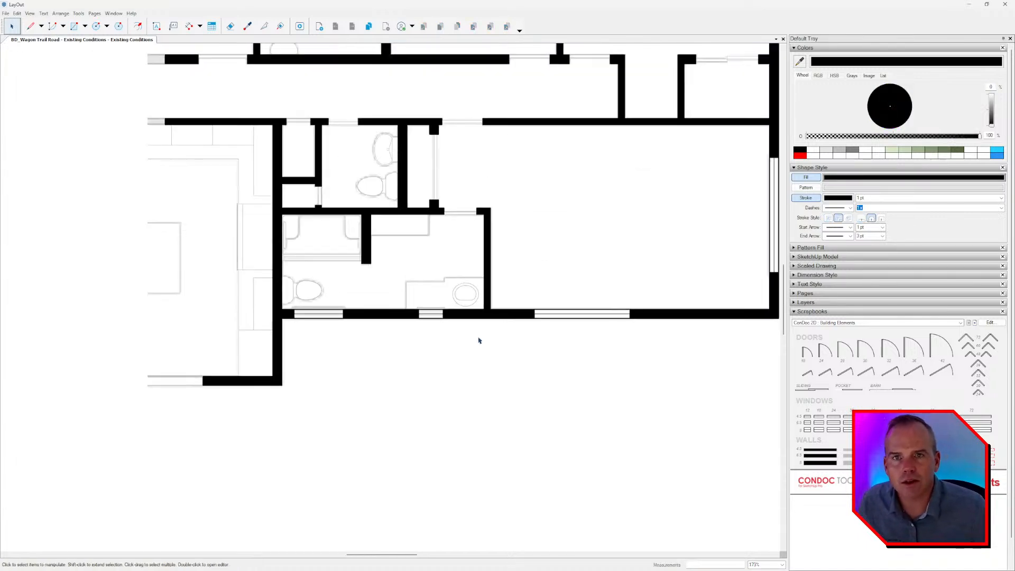
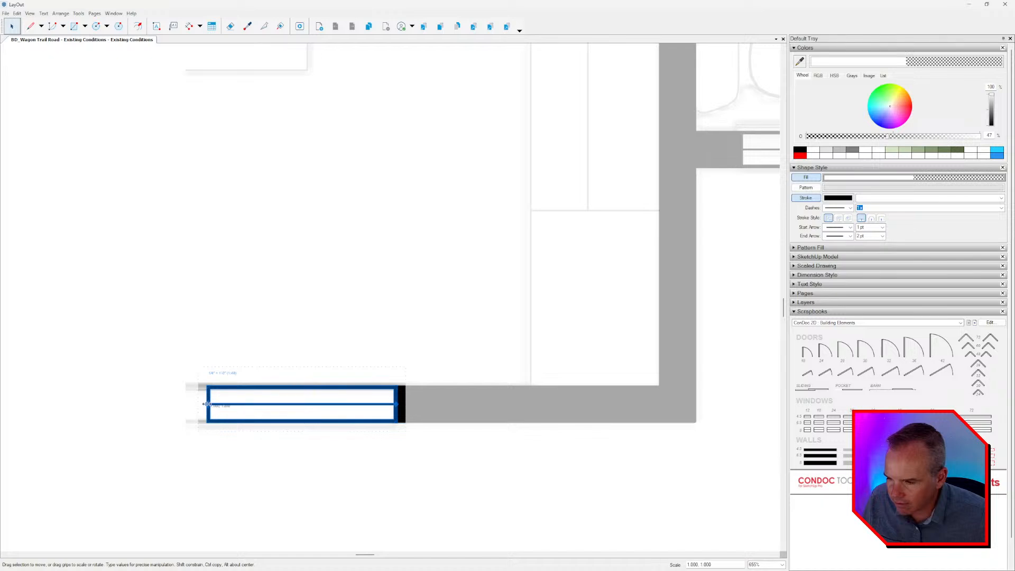
Stretch the window symbol in the kitchen's lower exterior wall farther to the left and finish editing its group.
{"action": "left_click_drag", "start_coordinate": [209, 404], "coordinate": [100, 403]}
{"action": "scroll", "coordinate": [247, 406], "scroll_direction": "down", "scroll_amount": 3}
{"action": "left_click", "coordinate": [440, 368]}
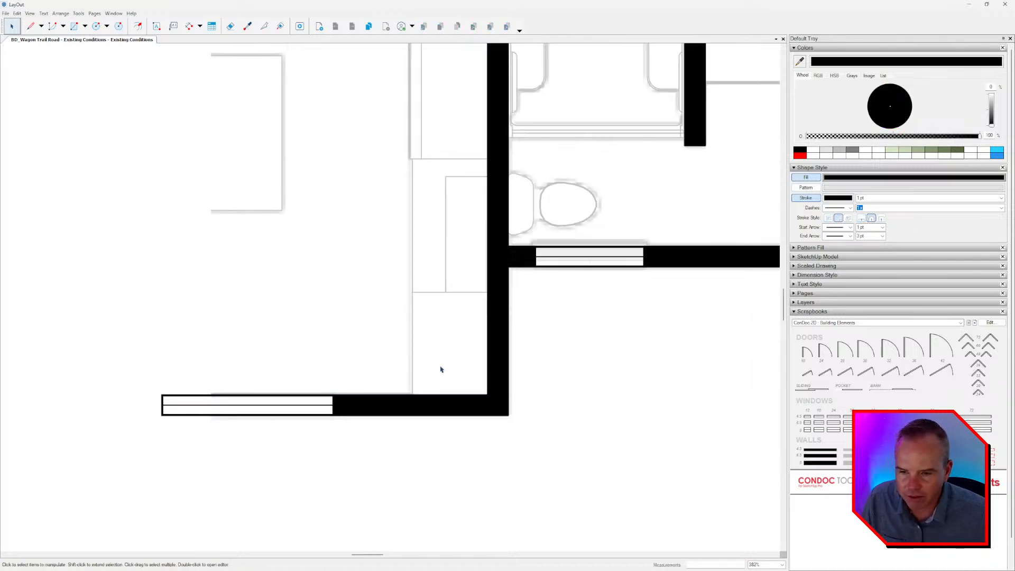
Place a swing door symbol from the scrapbook at the opening in the upper corridor wall, choosing the size that matches the opening.
{"action": "scroll", "coordinate": [473, 349], "scroll_direction": "down", "scroll_amount": 1}
{"action": "middle_click_drag", "start_coordinate": [473, 349], "coordinate": [329, 405]}
{"action": "scroll", "coordinate": [382, 396], "scroll_direction": "down", "scroll_amount": 3}
{"action": "middle_click_drag", "start_coordinate": [574, 357], "coordinate": [465, 412]}
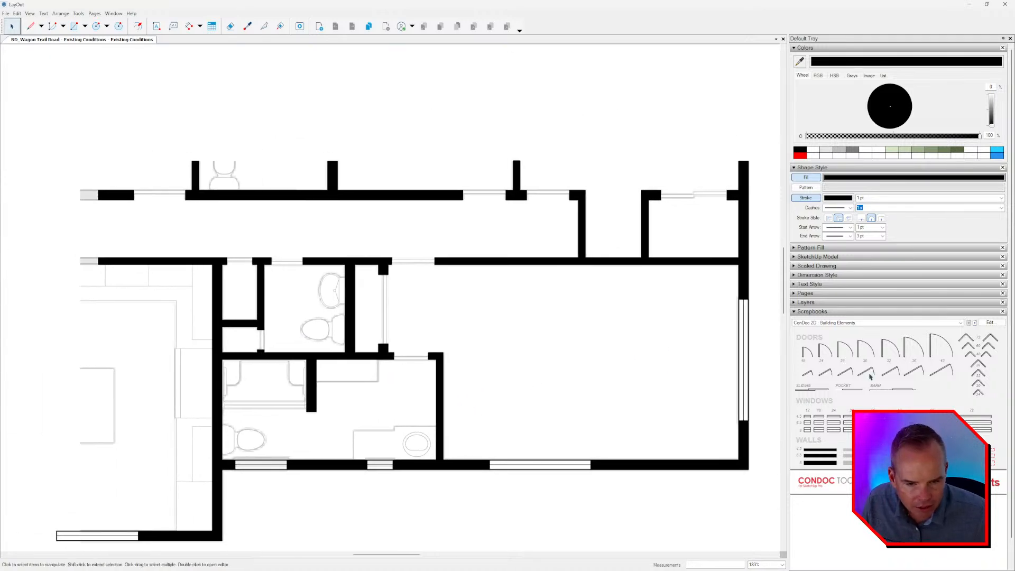
{"action": "left_click", "coordinate": [884, 349]}
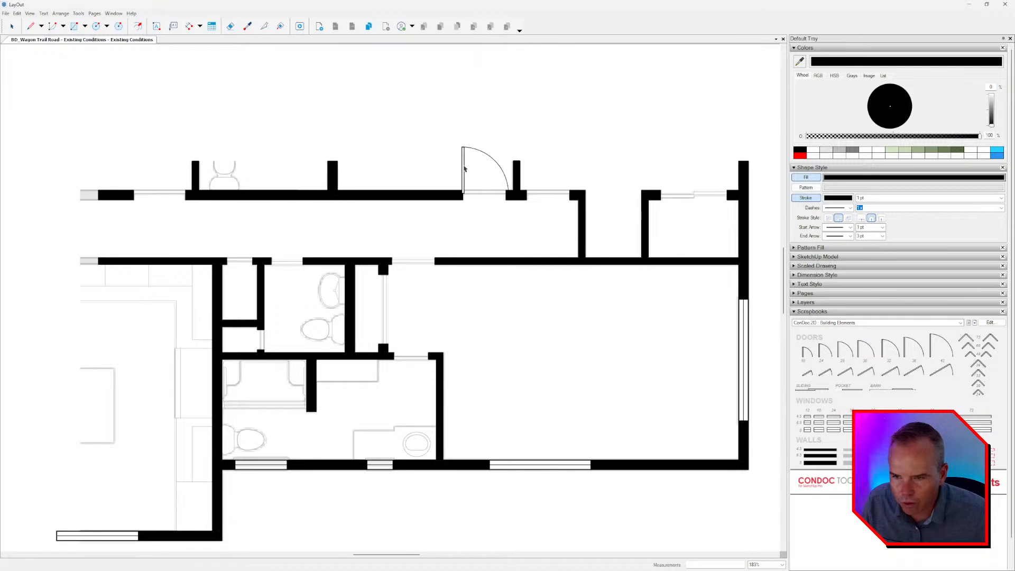
{"action": "left_click", "coordinate": [848, 350]}
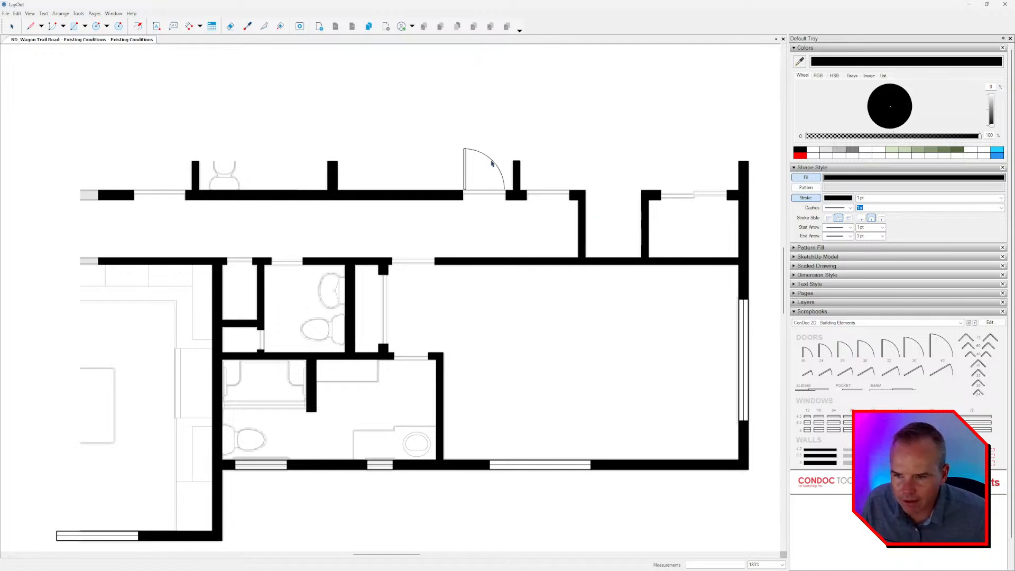
{"action": "scroll", "coordinate": [492, 164], "scroll_direction": "up", "scroll_amount": 4}
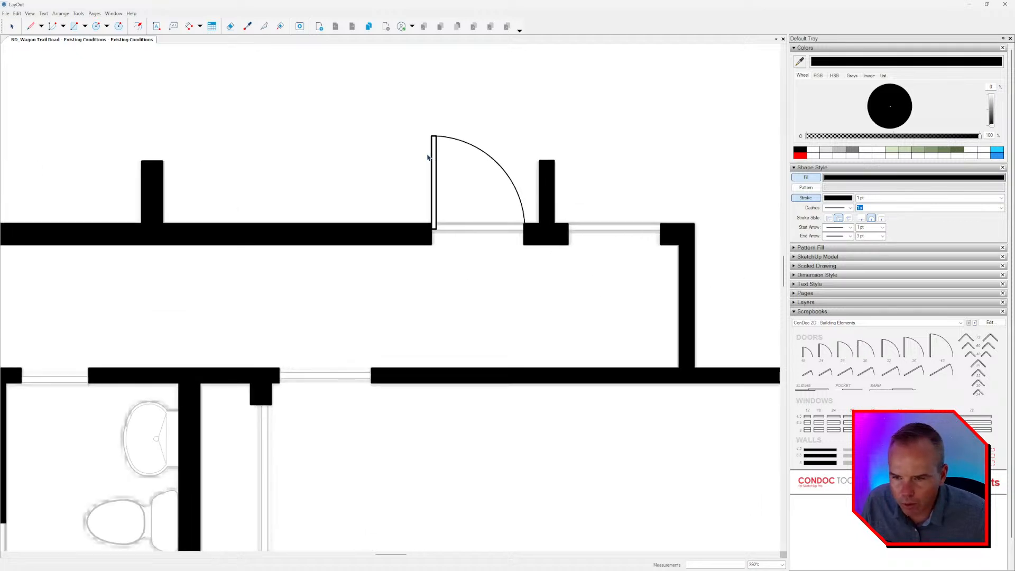
{"action": "left_click", "coordinate": [436, 169]}
{"action": "left_click", "coordinate": [436, 168]}
{"action": "scroll", "coordinate": [441, 183], "scroll_direction": "up", "scroll_amount": 2}
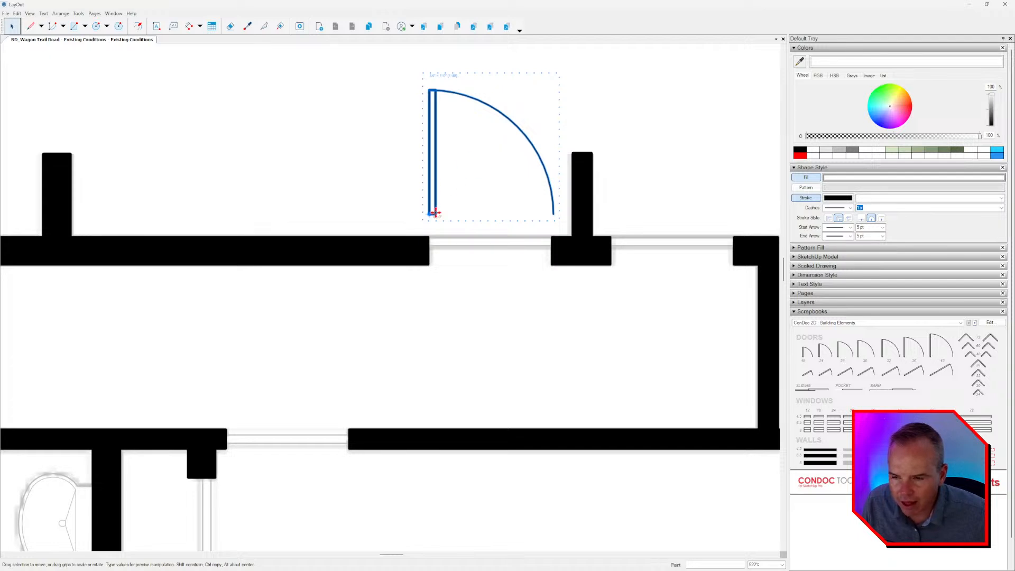
Copy the swing door into the neighbouring opening on the right and flip the original door left to right.
{"action": "left_click_drag", "start_coordinate": [432, 215], "coordinate": [543, 219]}
{"action": "scroll", "coordinate": [496, 236], "scroll_direction": "down", "scroll_amount": 1}
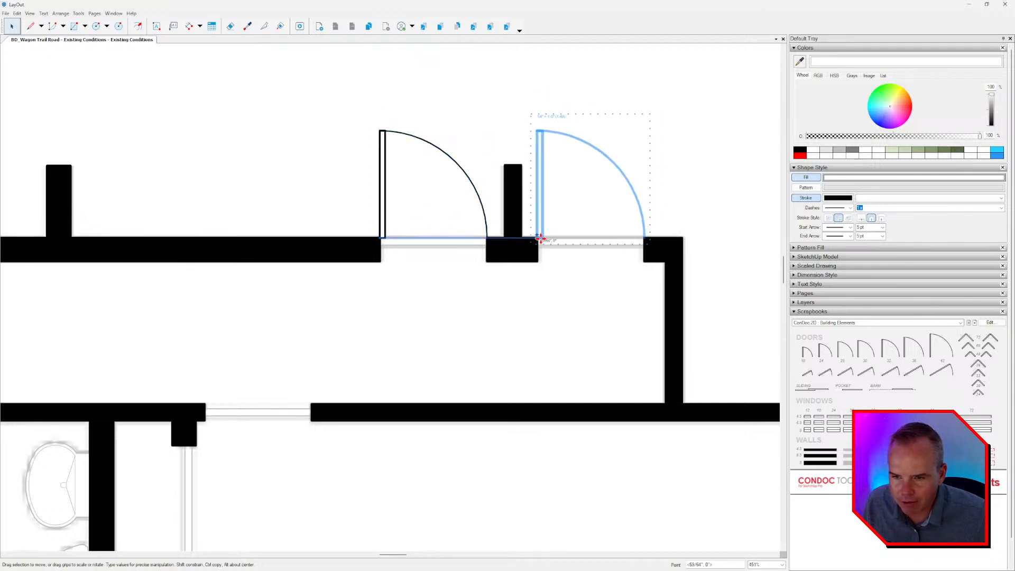
{"action": "right_click", "coordinate": [459, 164]}
{"action": "mouse_move", "coordinate": [481, 264]}
{"action": "left_click", "coordinate": [577, 263]}
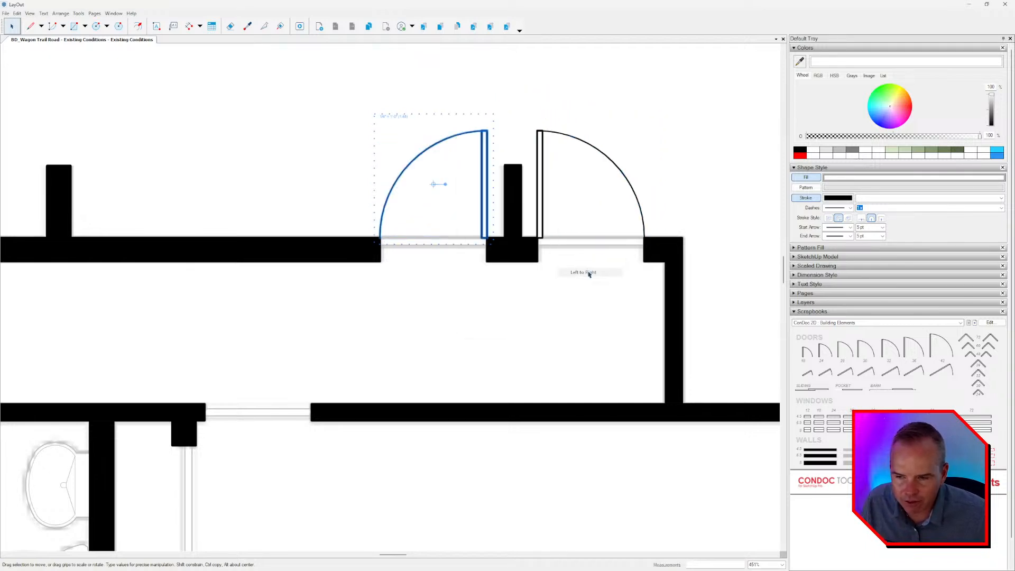
Copy the flipped door along the upper corridor wall to the far-left opening beside the toilet.
{"action": "scroll", "coordinate": [552, 270], "scroll_direction": "down", "scroll_amount": 3}
{"action": "scroll", "coordinate": [546, 294], "scroll_direction": "down", "scroll_amount": 1}
{"action": "scroll", "coordinate": [550, 267], "scroll_direction": "down", "scroll_amount": 1}
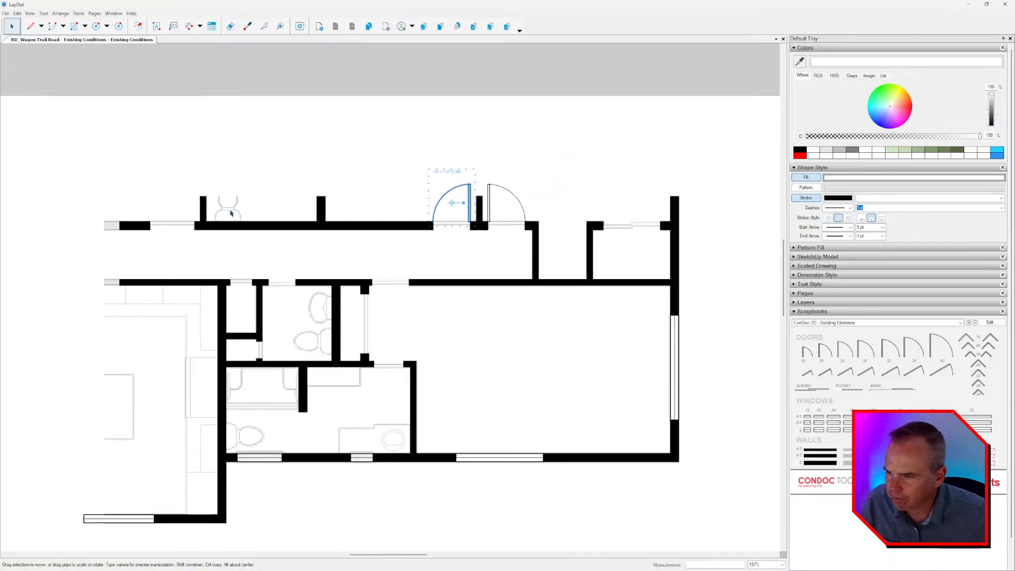
{"action": "scroll", "coordinate": [230, 213], "scroll_direction": "down", "scroll_amount": 1}
{"action": "middle_click_drag", "start_coordinate": [230, 213], "coordinate": [407, 204]}
{"action": "scroll", "coordinate": [520, 211], "scroll_direction": "up", "scroll_amount": 3}
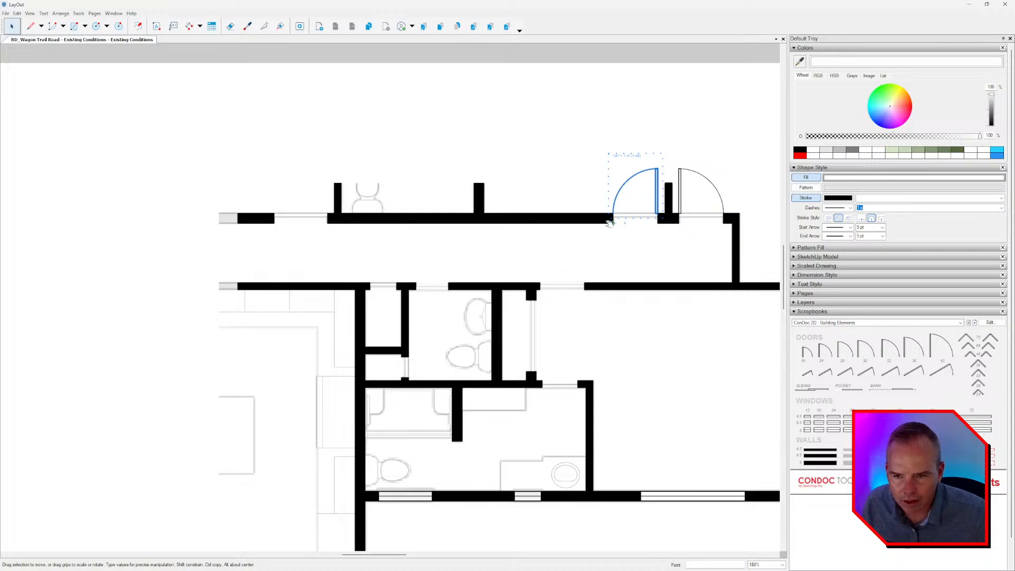
{"action": "left_click_drag", "start_coordinate": [615, 217], "coordinate": [277, 223]}
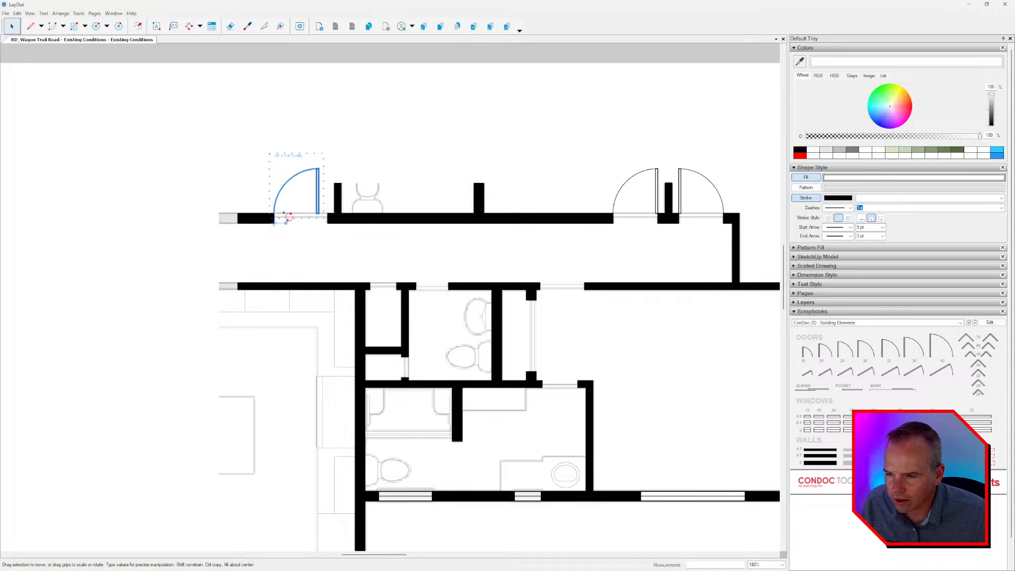
Try to stretch the geometry inside the copied door's group to span the full width of the far-left opening.
{"action": "scroll", "coordinate": [362, 222], "scroll_direction": "up", "scroll_amount": 5}
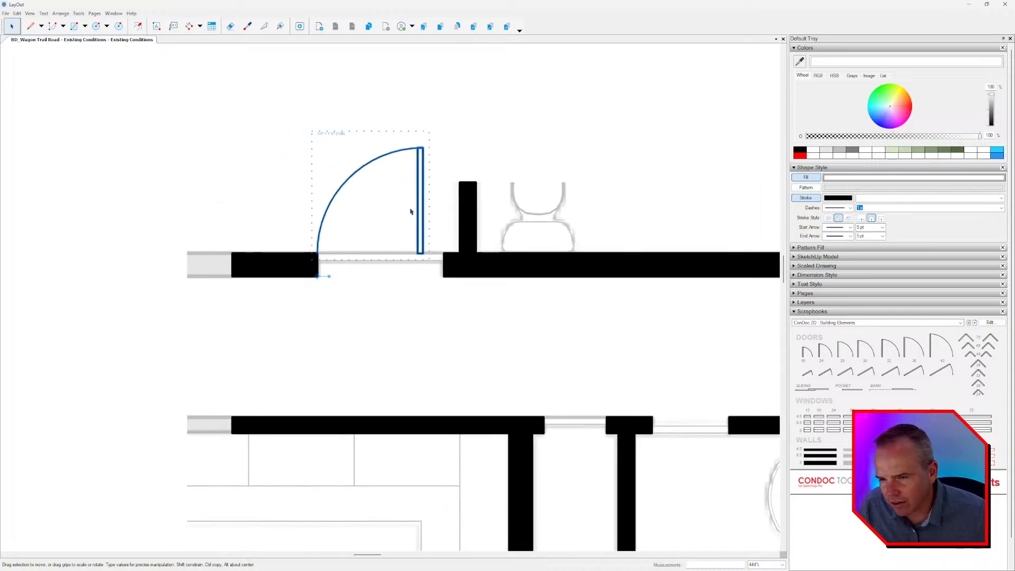
{"action": "double_click", "coordinate": [421, 178]}
{"action": "left_click_drag", "start_coordinate": [455, 118], "coordinate": [252, 284]}
{"action": "scroll", "coordinate": [398, 253], "scroll_direction": "up", "scroll_amount": 5}
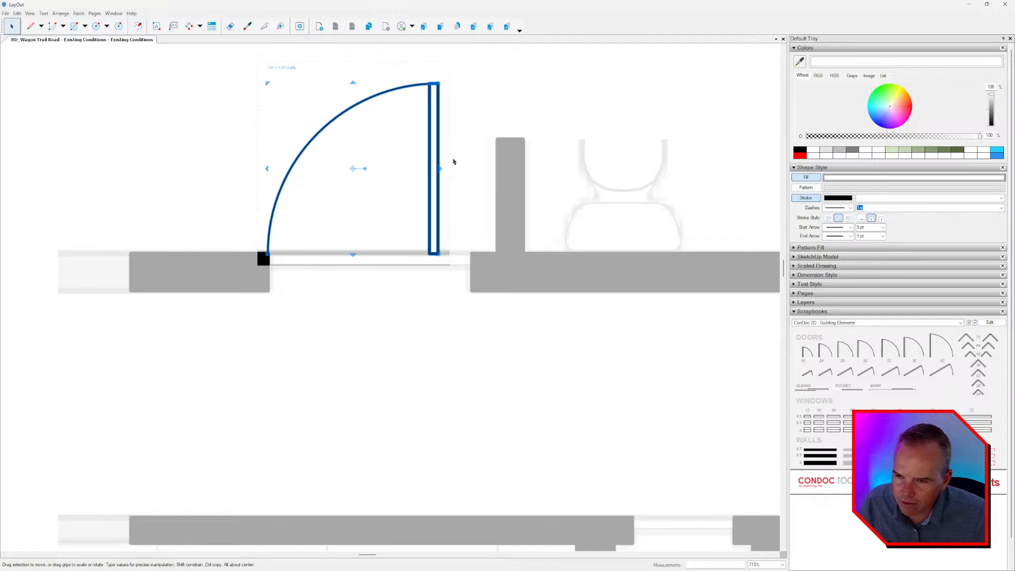
{"action": "left_click_drag", "start_coordinate": [440, 81], "coordinate": [468, 256]}
{"action": "scroll", "coordinate": [480, 278], "scroll_direction": "down", "scroll_amount": 3}
{"action": "scroll", "coordinate": [468, 176], "scroll_direction": "up", "scroll_amount": 3}
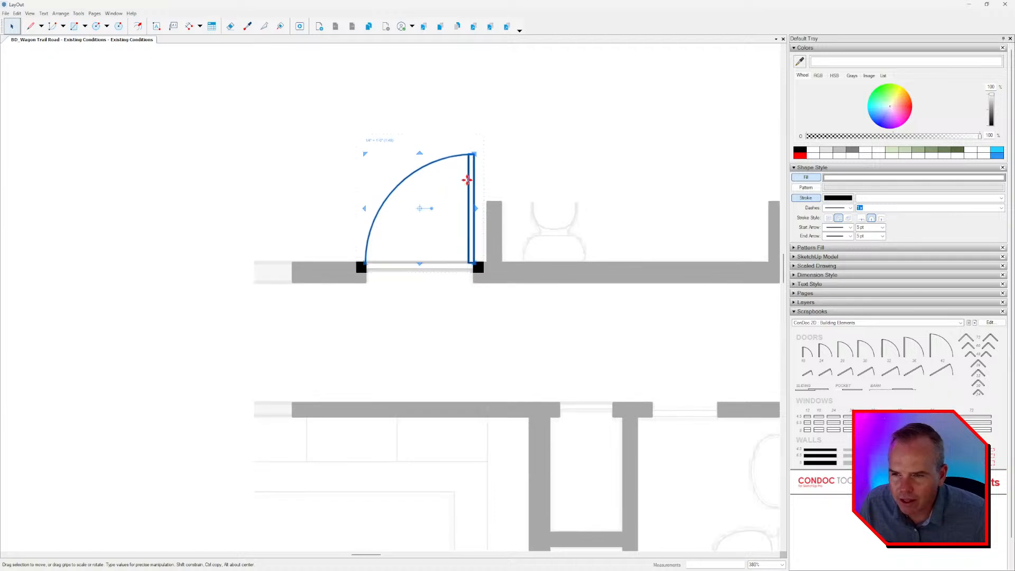
{"action": "middle_click_drag", "start_coordinate": [462, 200], "coordinate": [437, 201]}
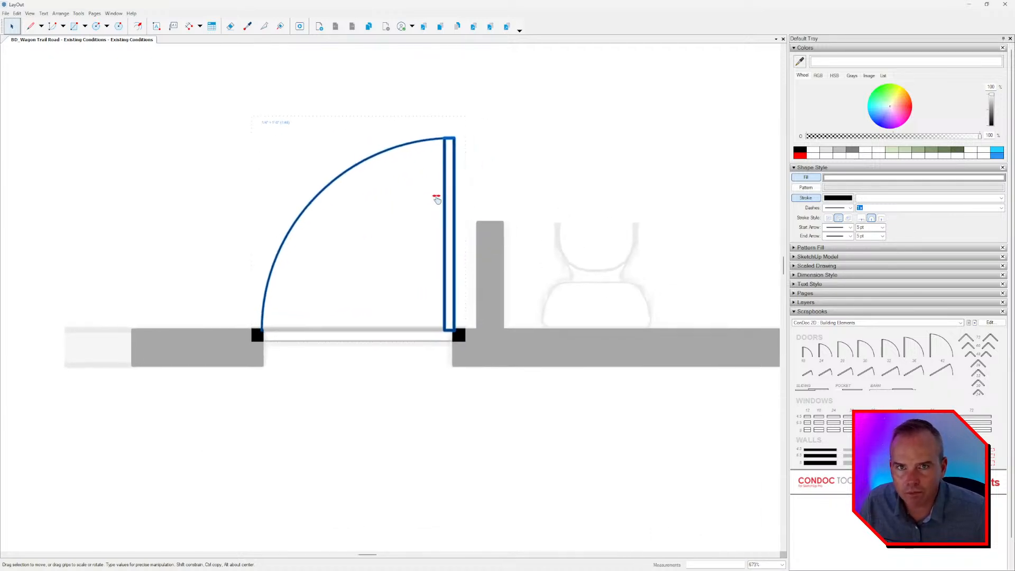
{"action": "key", "text": "Escape"}
Delete the stretched door at the far-left opening of the upper corridor wall.
{"action": "left_click", "coordinate": [442, 202]}
{"action": "scroll", "coordinate": [456, 236], "scroll_direction": "down", "scroll_amount": 2}
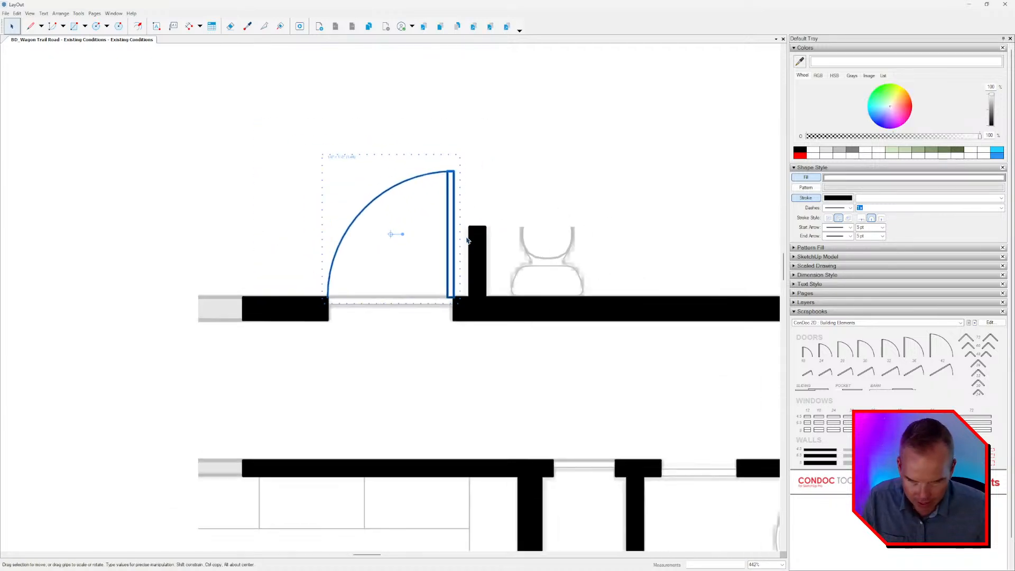
{"action": "key", "text": "Delete"}
Fit a wider scrapbook swing door, flipped left to right, into the far-left opening with its leaf at the right jamb.
{"action": "left_click", "coordinate": [891, 356]}
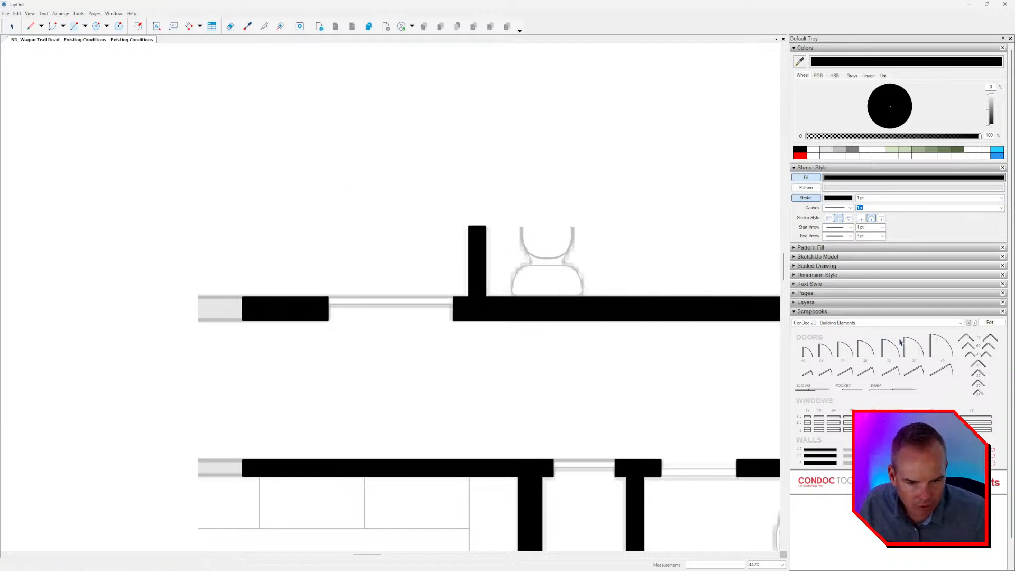
{"action": "scroll", "coordinate": [329, 222], "scroll_direction": "up", "scroll_amount": 1}
{"action": "left_click", "coordinate": [329, 224]}
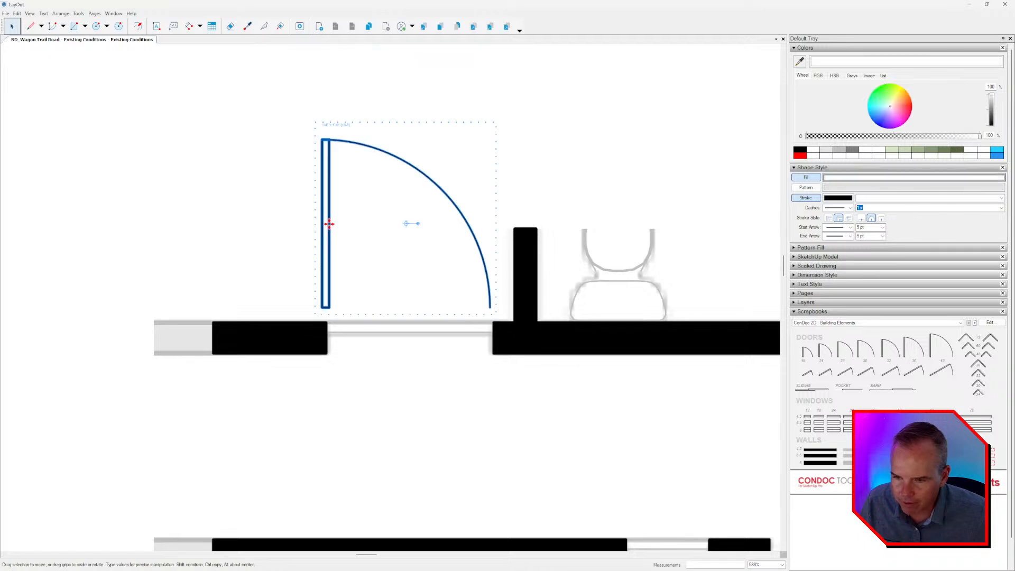
{"action": "right_click", "coordinate": [329, 224]}
{"action": "mouse_move", "coordinate": [380, 323]}
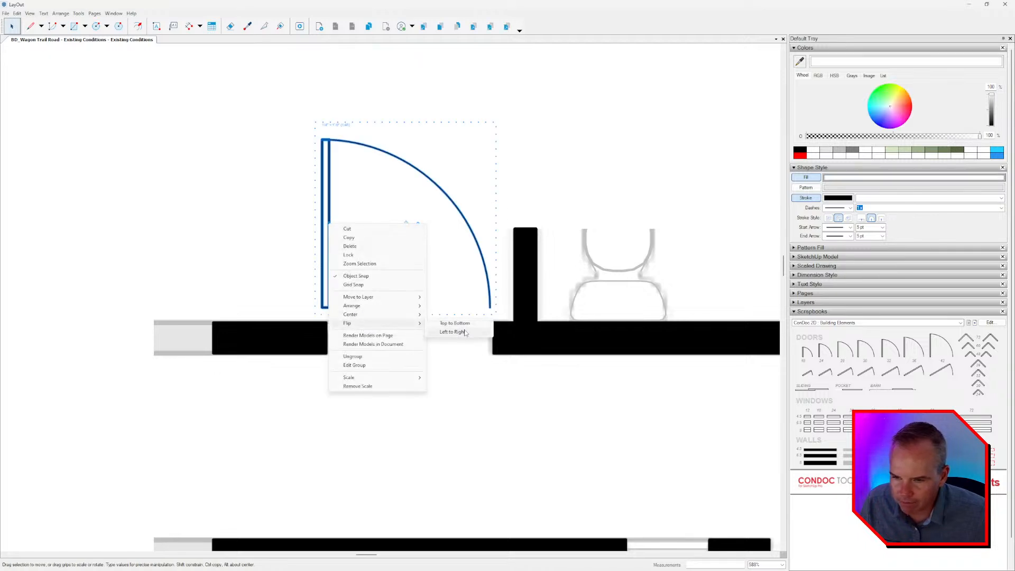
{"action": "left_click", "coordinate": [453, 332]}
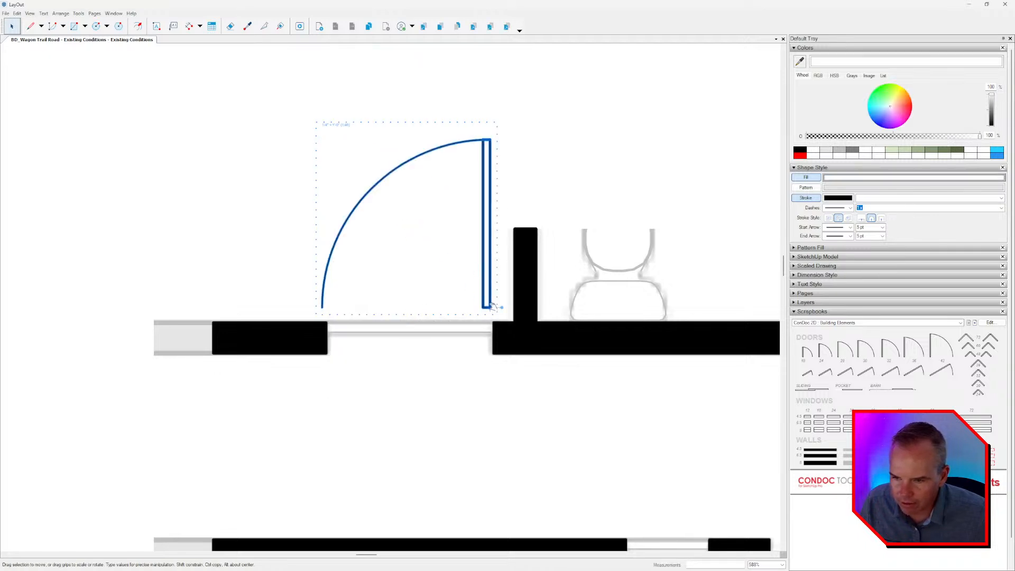
{"action": "left_click_drag", "start_coordinate": [482, 280], "coordinate": [484, 295]}
Place the 48 double bifold door symbol from the scrapbook near the closet opening beside the bathroom.
{"action": "scroll", "coordinate": [485, 294], "scroll_direction": "down", "scroll_amount": 2}
{"action": "middle_click_drag", "start_coordinate": [481, 288], "coordinate": [368, 219]}
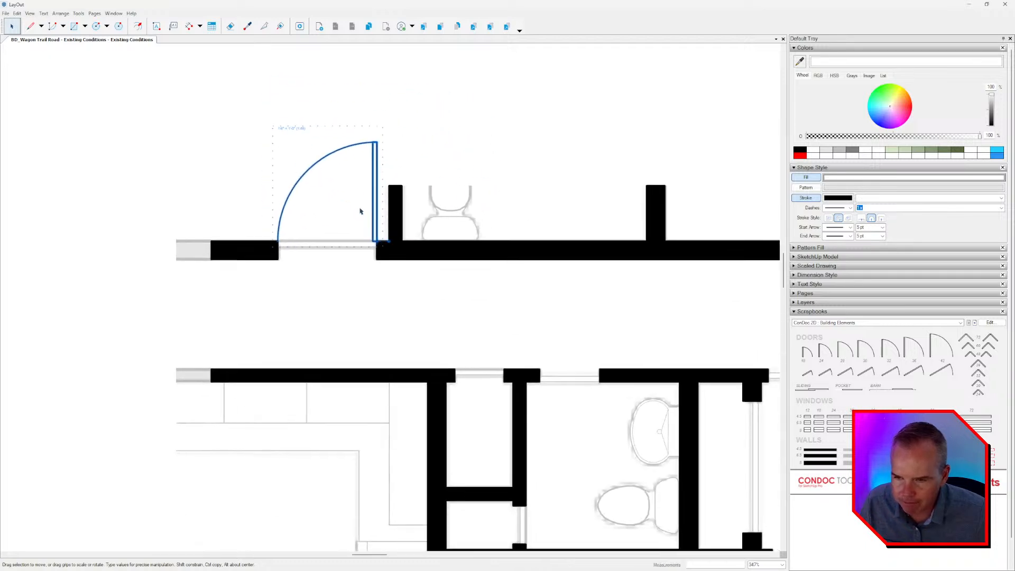
{"action": "scroll", "coordinate": [431, 222], "scroll_direction": "down", "scroll_amount": 4}
{"action": "scroll", "coordinate": [434, 227], "scroll_direction": "up", "scroll_amount": 1}
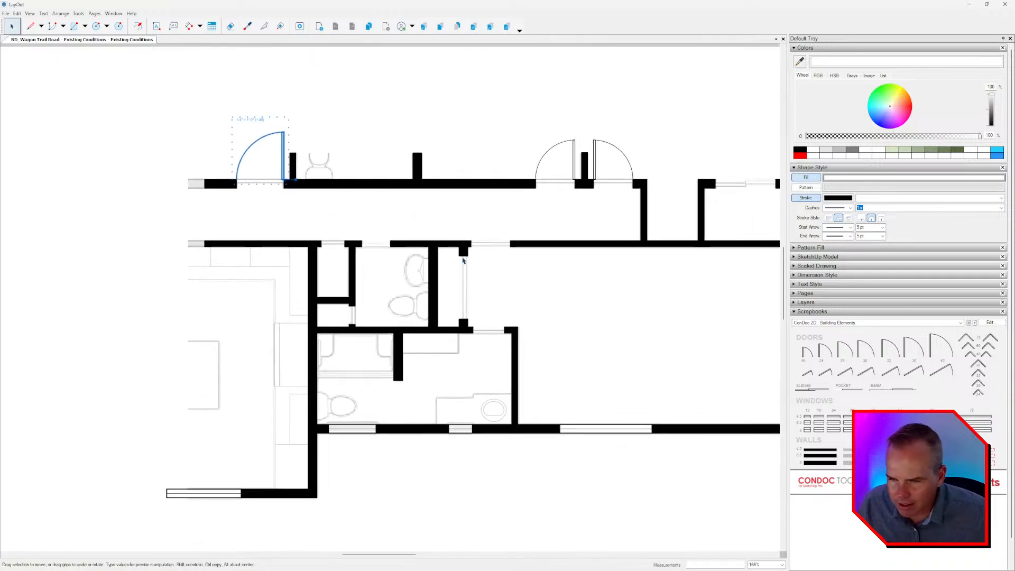
{"action": "middle_click_drag", "start_coordinate": [595, 262], "coordinate": [572, 263]}
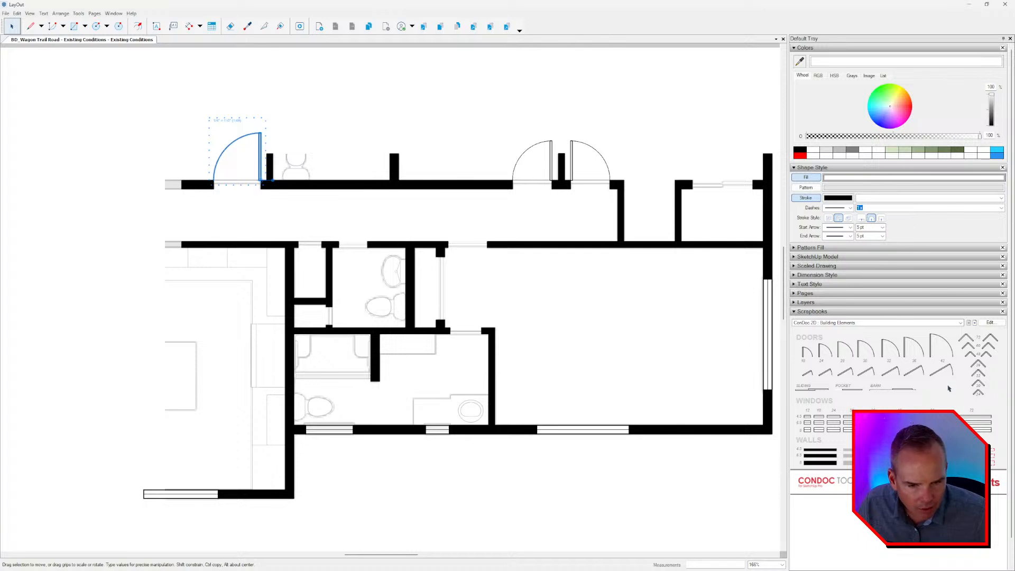
{"action": "scroll", "coordinate": [489, 288], "scroll_direction": "up", "scroll_amount": 1}
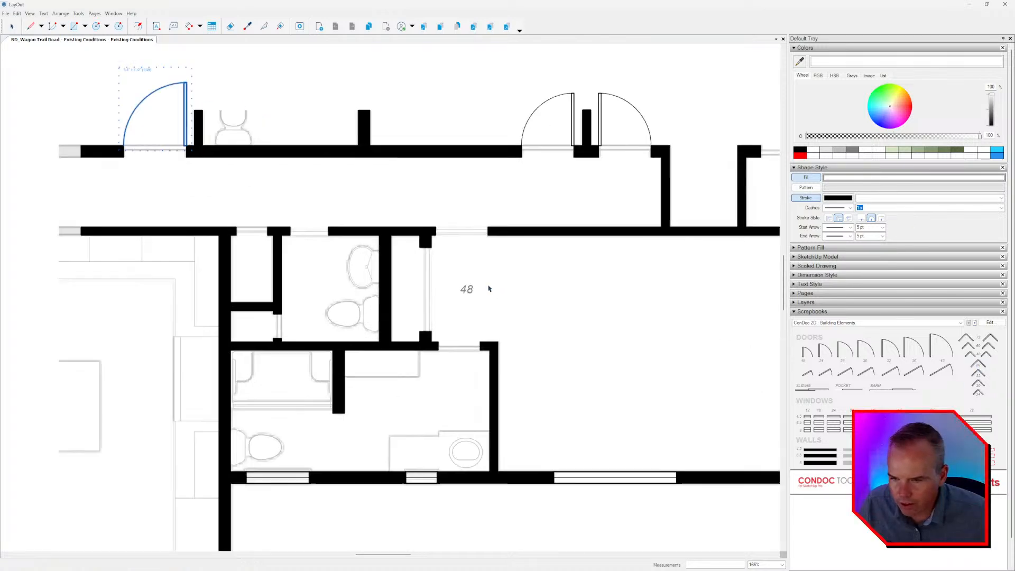
{"action": "scroll", "coordinate": [489, 289], "scroll_direction": "up", "scroll_amount": 1}
{"action": "left_click_drag", "start_coordinate": [990, 357], "coordinate": [459, 307]}
{"action": "scroll", "coordinate": [460, 307], "scroll_direction": "up", "scroll_amount": 1}
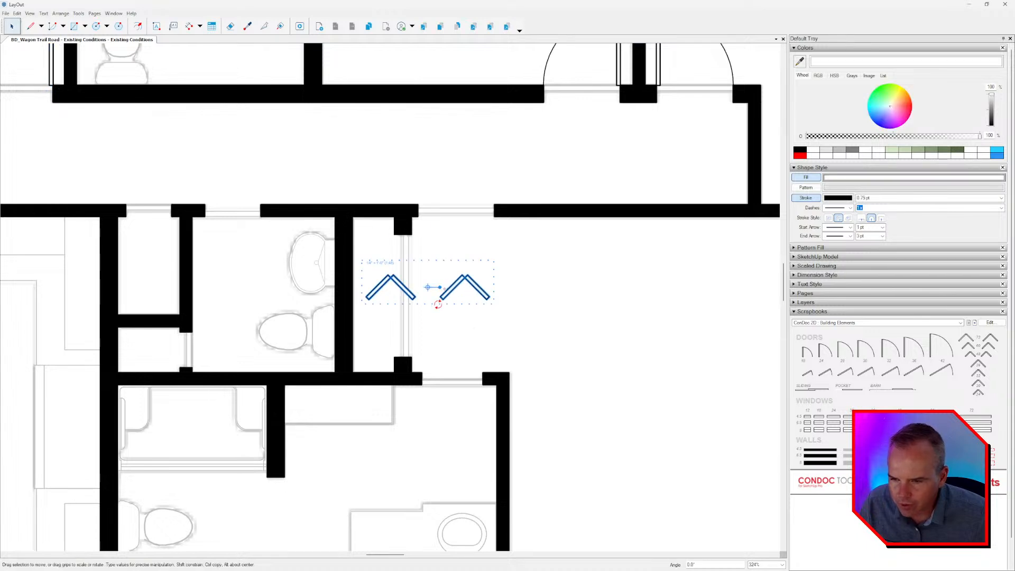
Rotate the bifold door a quarter turn clockwise and fit it into the closet opening with its panels folding into the room.
{"action": "left_click_drag", "start_coordinate": [445, 285], "coordinate": [430, 253]}
{"action": "scroll", "coordinate": [426, 242], "scroll_direction": "up", "scroll_amount": 2}
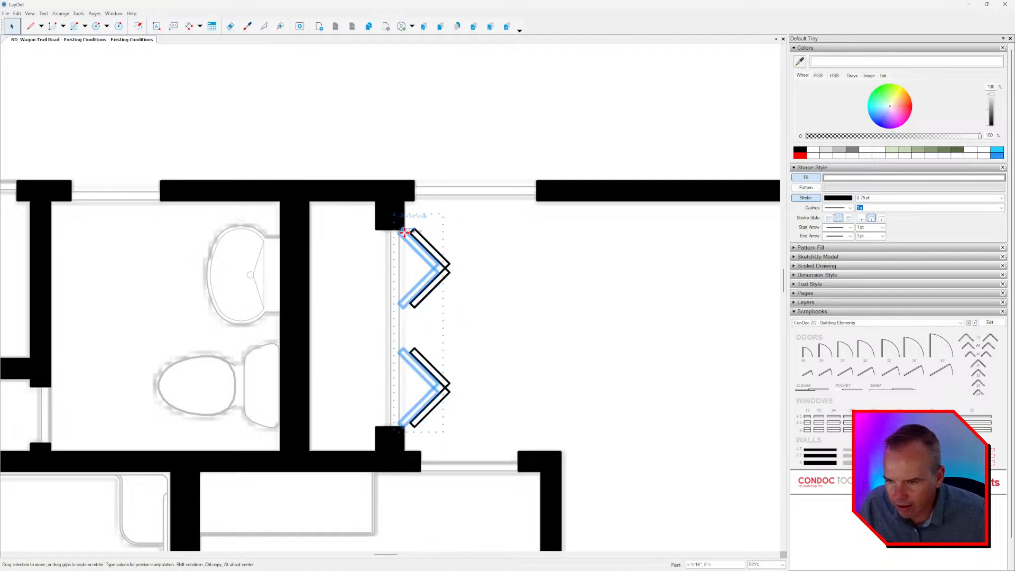
{"action": "scroll", "coordinate": [480, 285], "scroll_direction": "down", "scroll_amount": 3}
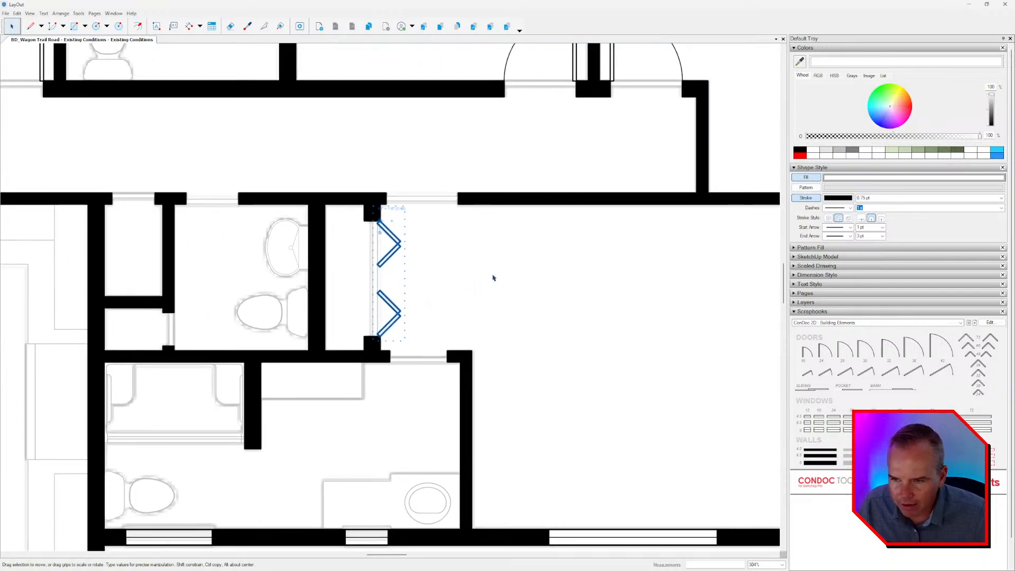
Copy the flipped swing door from the upper corridor wall to the large room's doorway next to the closet.
{"action": "middle_click_drag", "start_coordinate": [492, 277], "coordinate": [490, 324]}
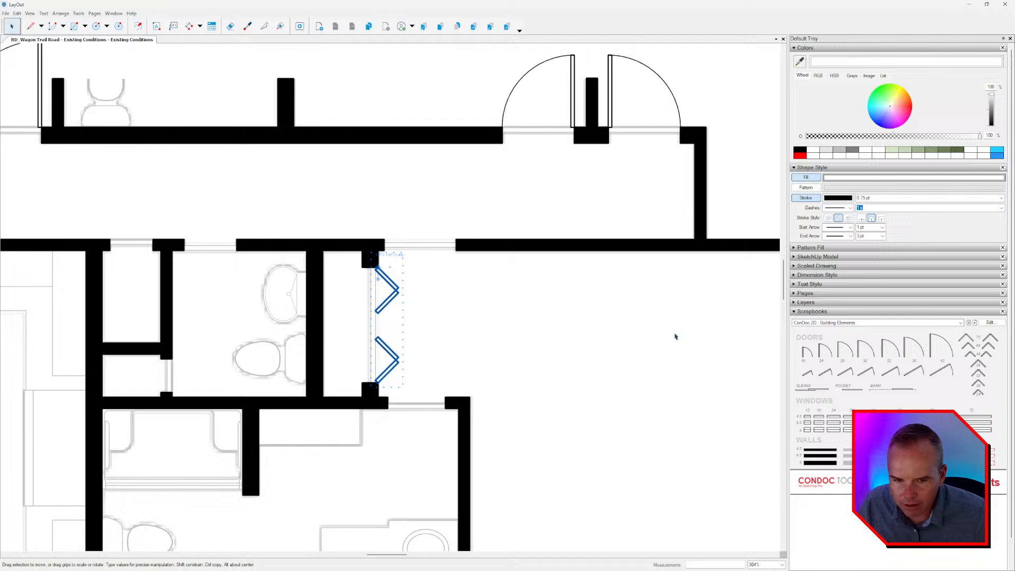
{"action": "left_click", "coordinate": [572, 112]}
{"action": "left_click_drag", "start_coordinate": [576, 120], "coordinate": [455, 238], "text": "ctrl"}
{"action": "scroll", "coordinate": [450, 254], "scroll_direction": "up", "scroll_amount": 3}
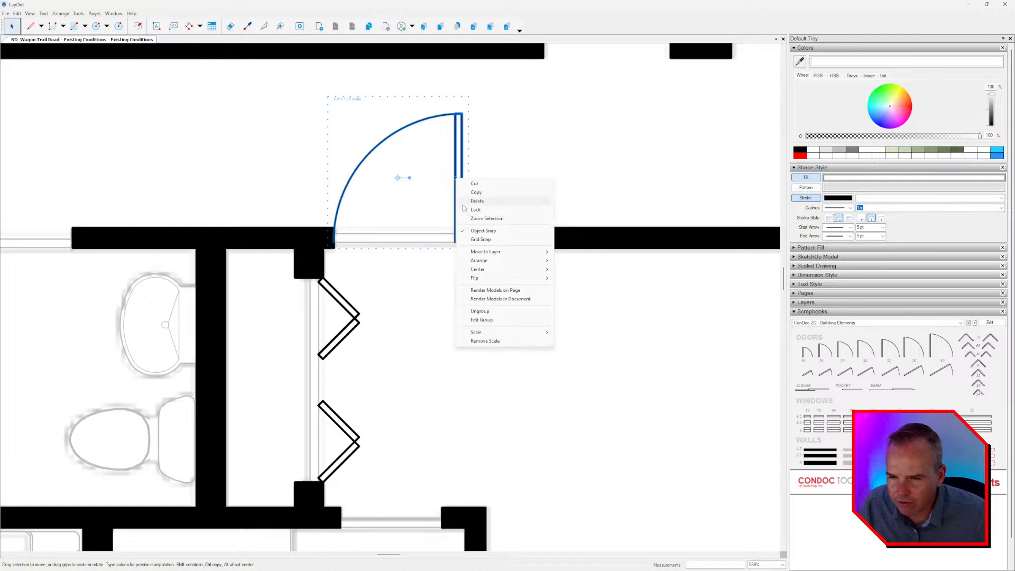
{"action": "right_click", "coordinate": [455, 178]}
{"action": "mouse_move", "coordinate": [491, 273]}
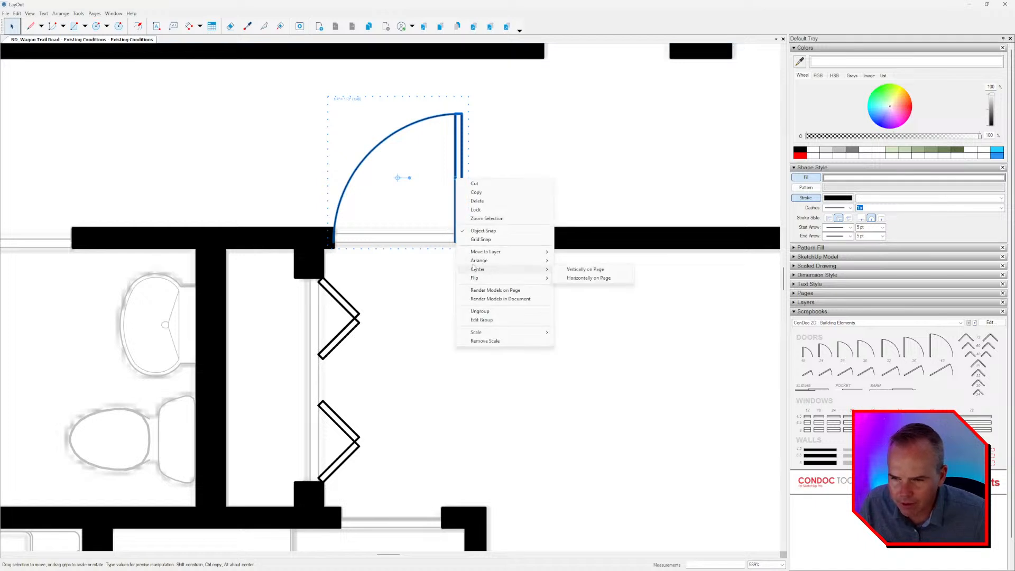
{"action": "left_click", "coordinate": [410, 179]}
{"action": "left_click", "coordinate": [444, 177]}
{"action": "left_click", "coordinate": [461, 178]}
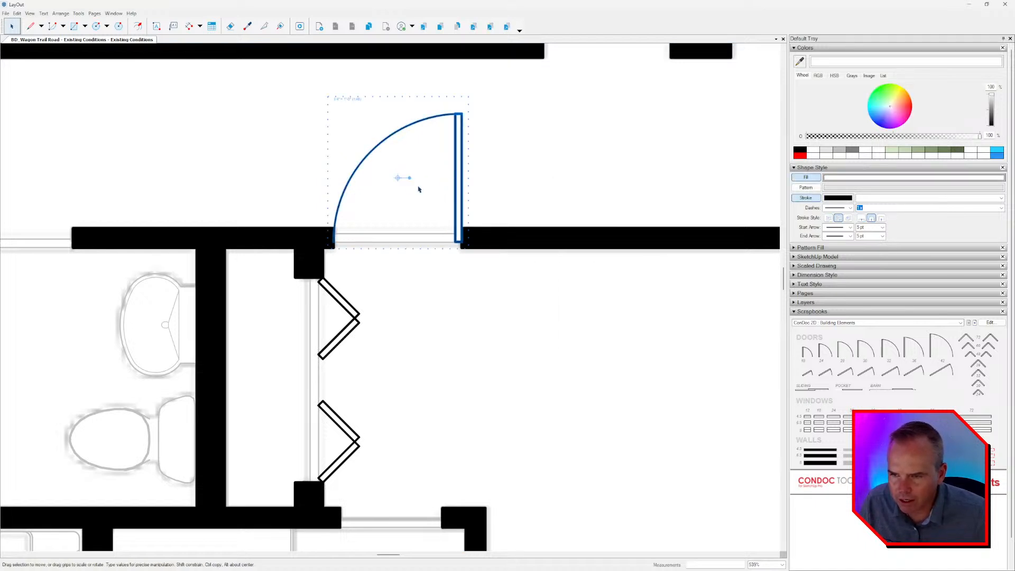
Rotate the copied door 180 degrees and align it with the doorway so that it swings into the large room.
{"action": "left_click_drag", "start_coordinate": [410, 178], "coordinate": [385, 177]}
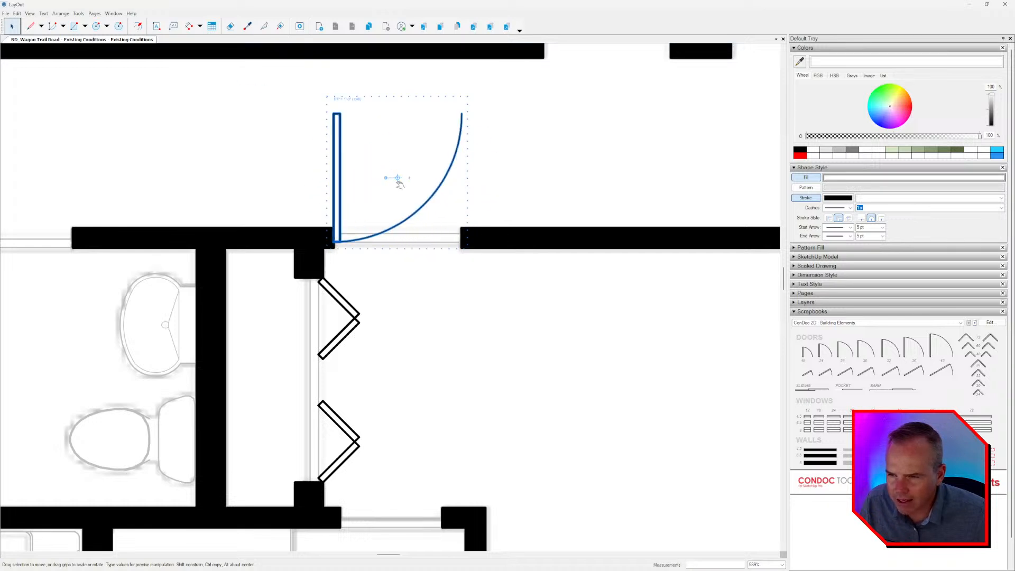
{"action": "left_click_drag", "start_coordinate": [336, 137], "coordinate": [336, 270]}
{"action": "middle_click_drag", "start_coordinate": [491, 290], "coordinate": [594, 249]}
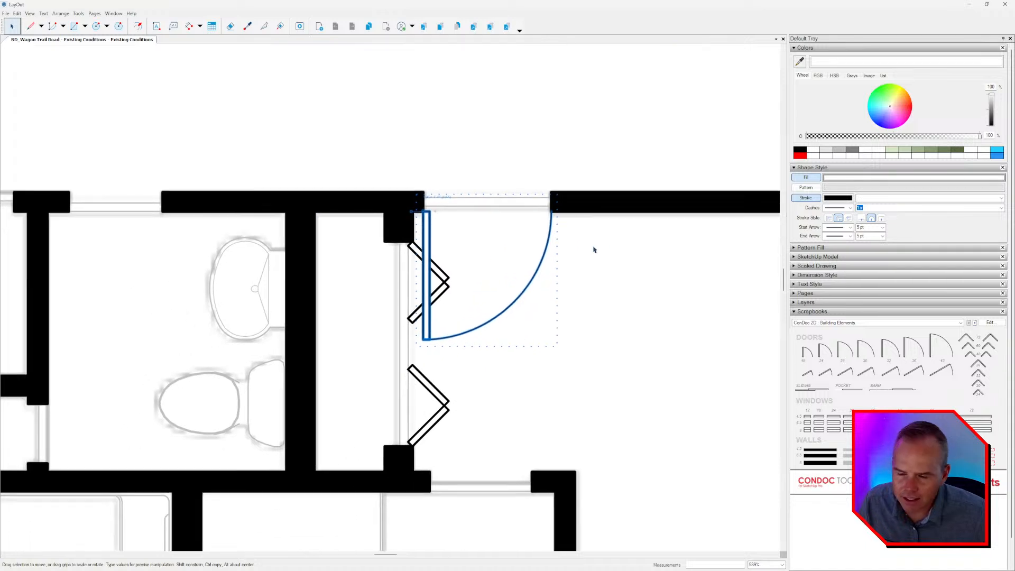
{"action": "scroll", "coordinate": [536, 256], "scroll_direction": "down", "scroll_amount": 2}
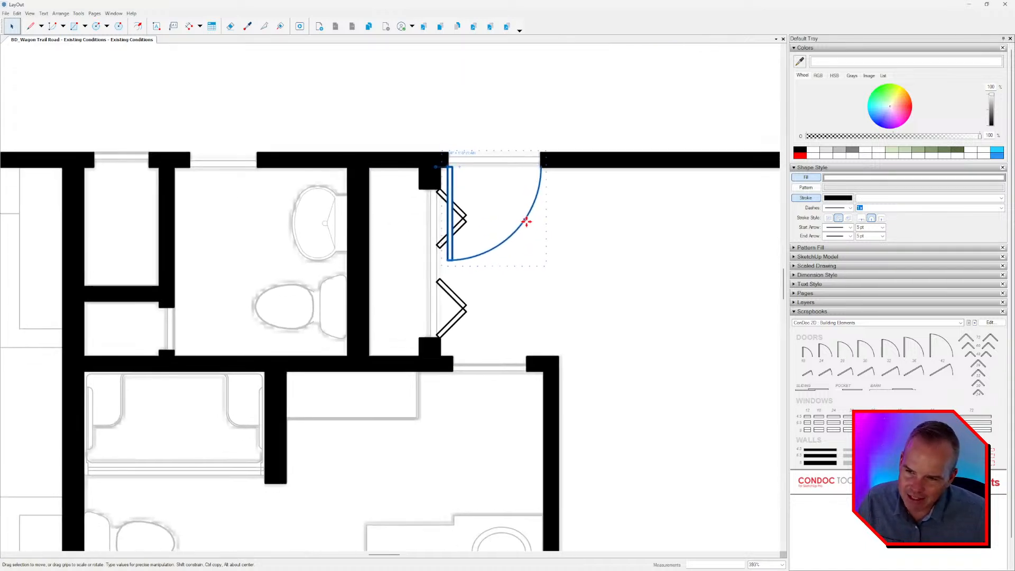
{"action": "scroll", "coordinate": [524, 224], "scroll_direction": "up", "scroll_amount": 2}
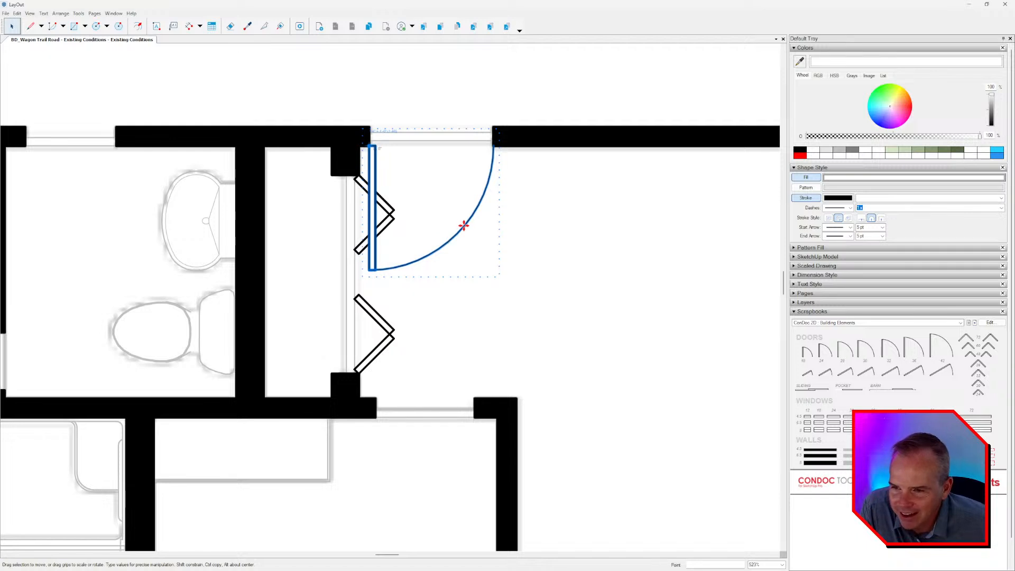
Open the large room's swing door group for editing and rotate its leaf 45 degrees about the hinge.
{"action": "double_click", "coordinate": [459, 226]}
{"action": "left_click", "coordinate": [371, 237]}
{"action": "scroll", "coordinate": [373, 239], "scroll_direction": "up", "scroll_amount": 3}
{"action": "left_click_drag", "start_coordinate": [374, 239], "coordinate": [476, 91]}
{"action": "key", "text": "Return"}
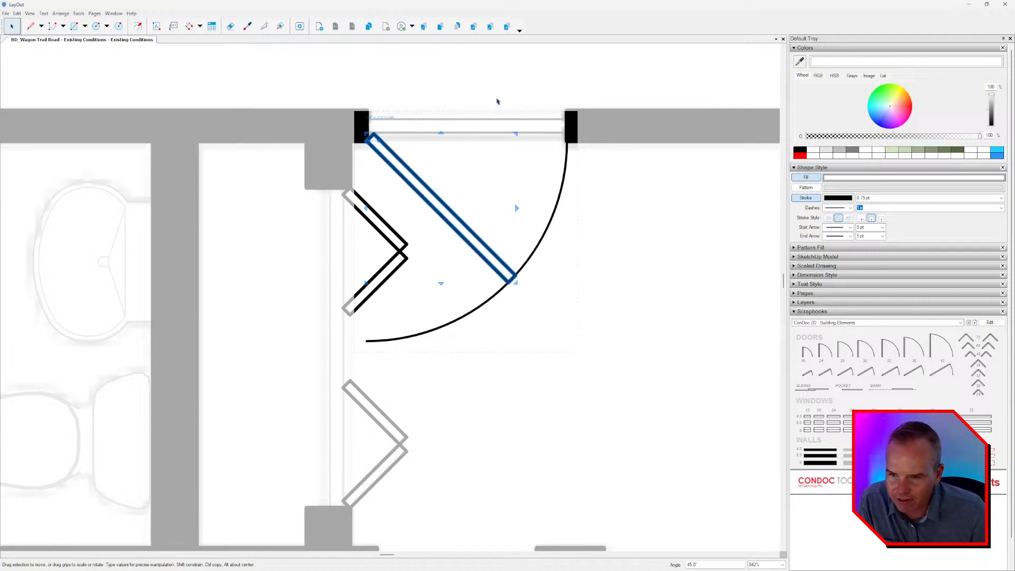
Try to split the door's swing arc where it meets the outer corner of the rotated leaf.
{"action": "left_click", "coordinate": [263, 26]}
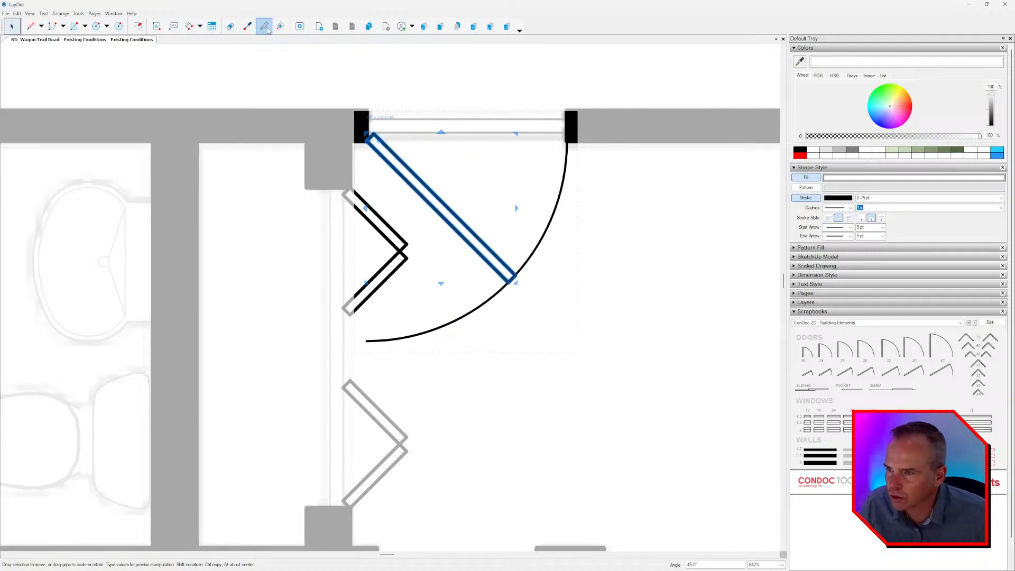
{"action": "key", "text": "space"}
{"action": "left_click", "coordinate": [527, 265]}
{"action": "scroll", "coordinate": [527, 267], "scroll_direction": "up", "scroll_amount": 4}
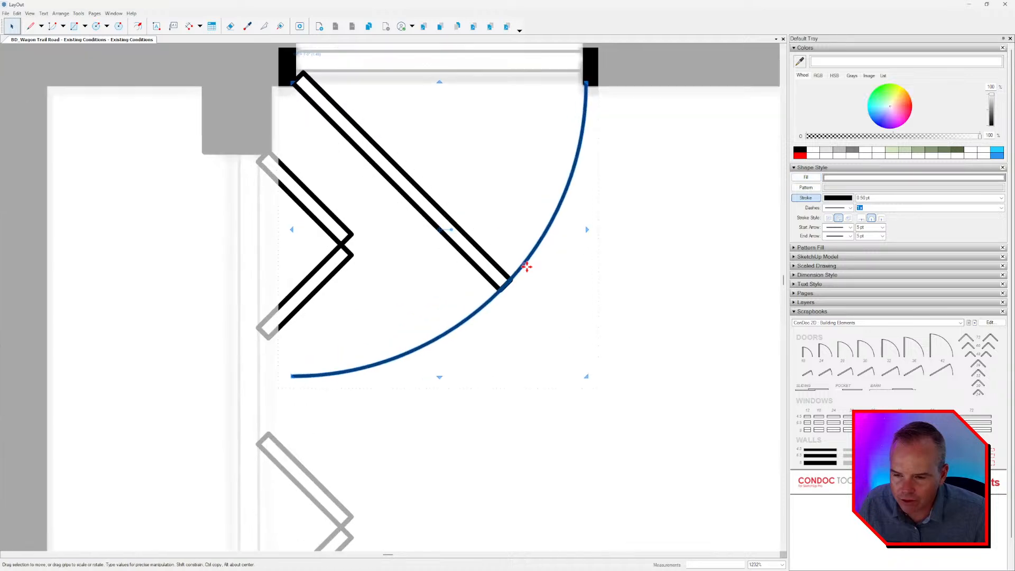
{"action": "left_click", "coordinate": [264, 26]}
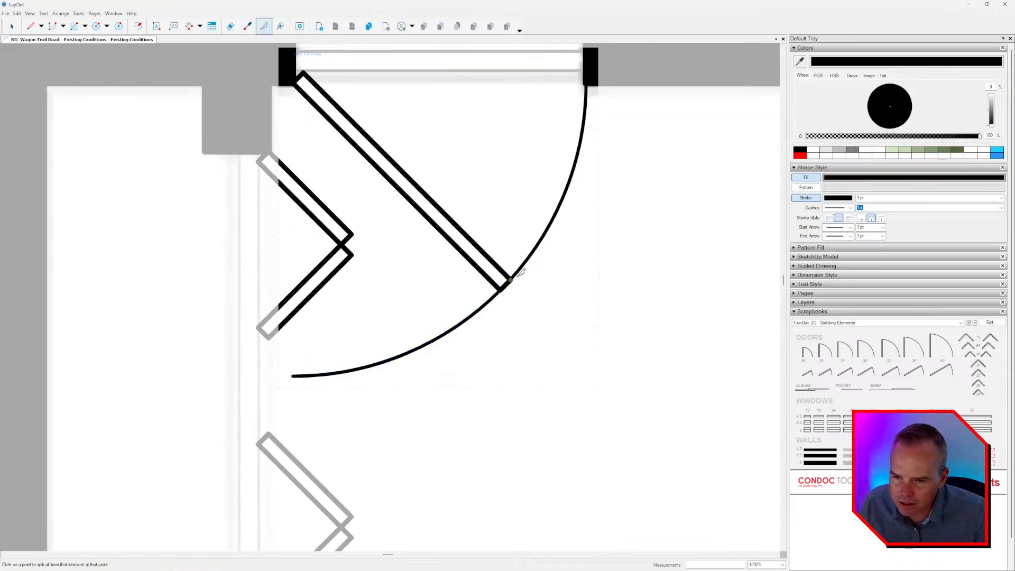
{"action": "left_click", "coordinate": [515, 274]}
{"action": "key", "text": "space"}
{"action": "double_click", "coordinate": [515, 274]}
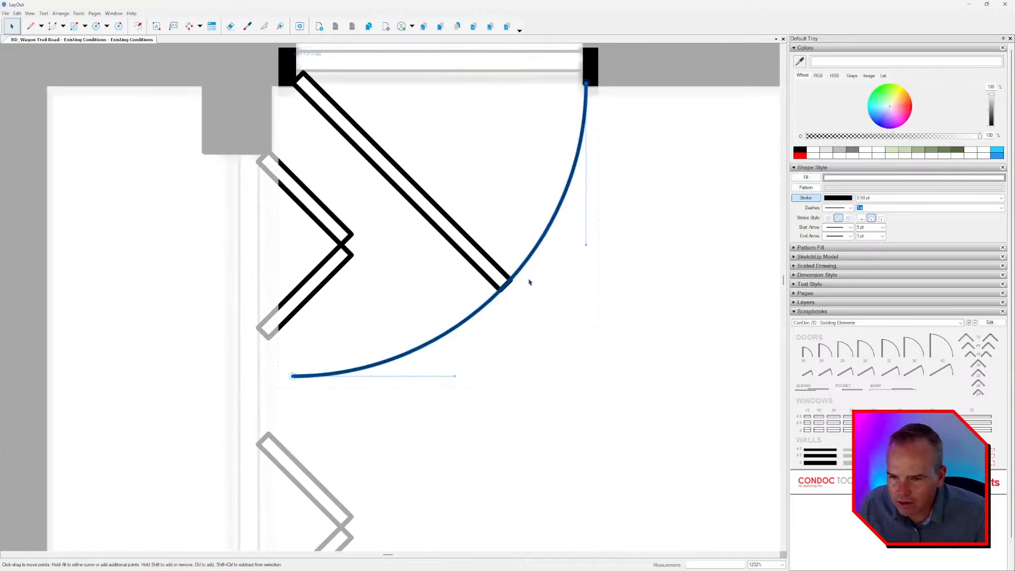
{"action": "scroll", "coordinate": [529, 281], "scroll_direction": "up", "scroll_amount": 3}
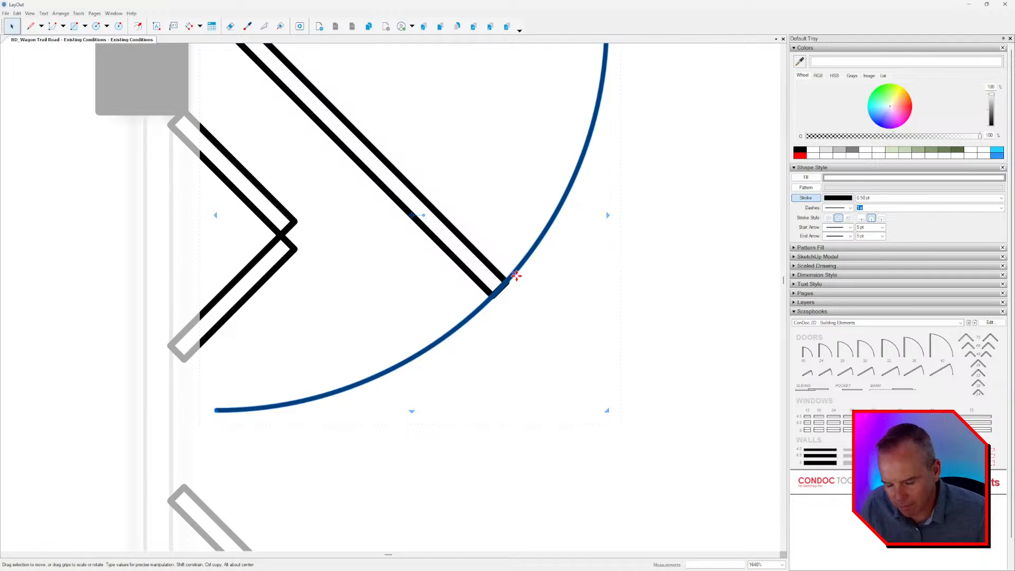
Draw a short helper line along the leaf's outer edge so that it crosses the swing arc.
{"action": "key", "text": "l"}
{"action": "left_click", "coordinate": [478, 254]}
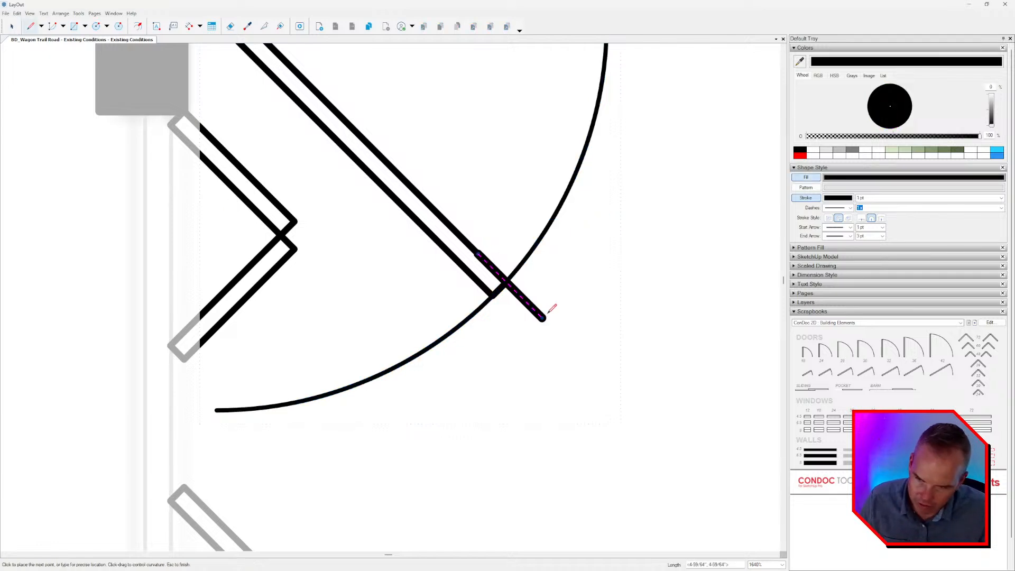
{"action": "double_click", "coordinate": [542, 317]}
{"action": "key", "text": "space"}
Try to split the swing arc at its intersection with the helper line.
{"action": "left_click", "coordinate": [264, 26]}
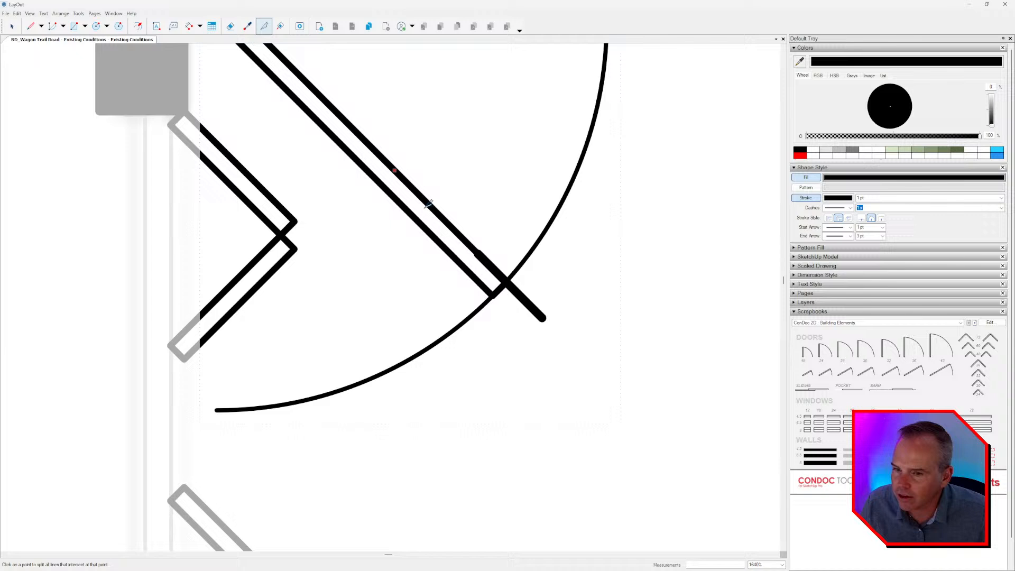
{"action": "left_click", "coordinate": [506, 281]}
{"action": "key", "text": "space"}
{"action": "right_click", "coordinate": [519, 262]}
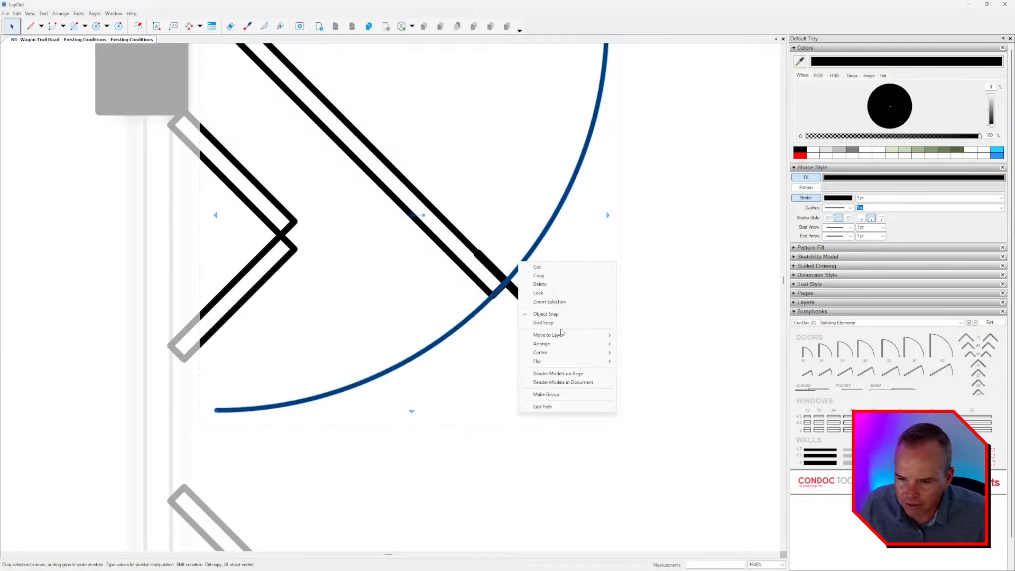
{"action": "mouse_move", "coordinate": [561, 344]}
{"action": "left_click", "coordinate": [640, 344]}
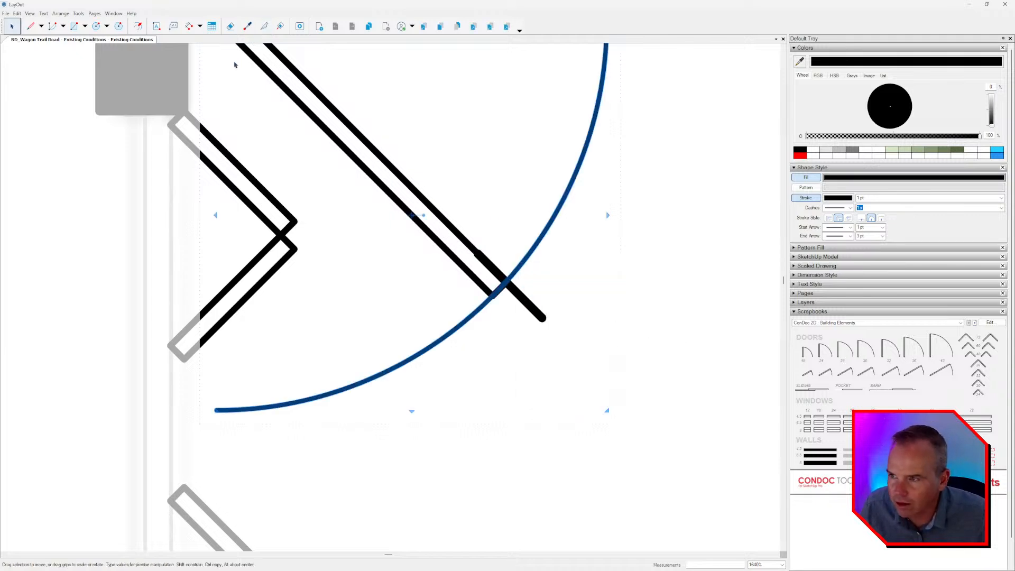
{"action": "left_click", "coordinate": [265, 26]}
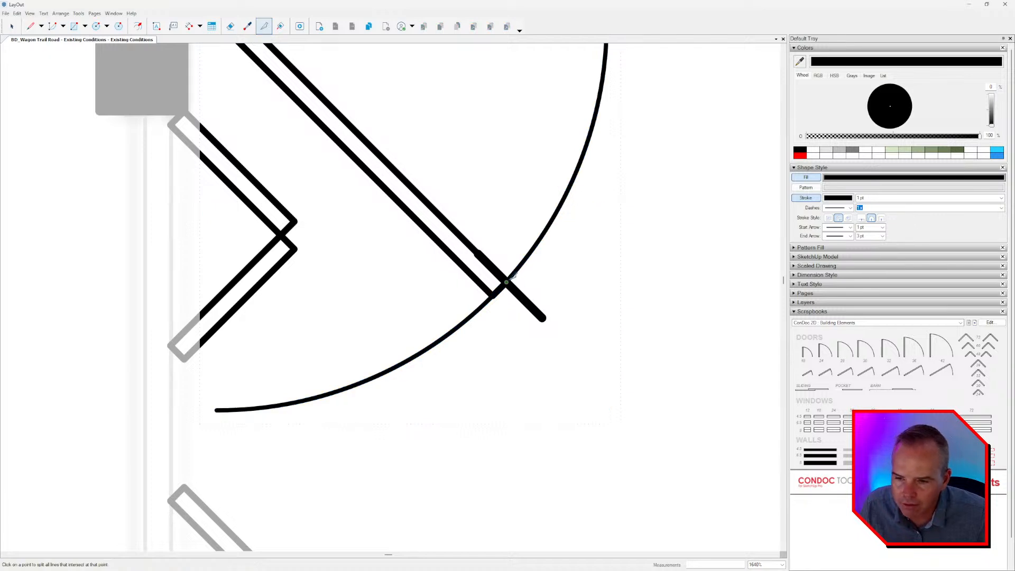
{"action": "key", "text": "space"}
{"action": "left_click", "coordinate": [512, 274]}
{"action": "scroll", "coordinate": [518, 290], "scroll_direction": "down", "scroll_amount": 2}
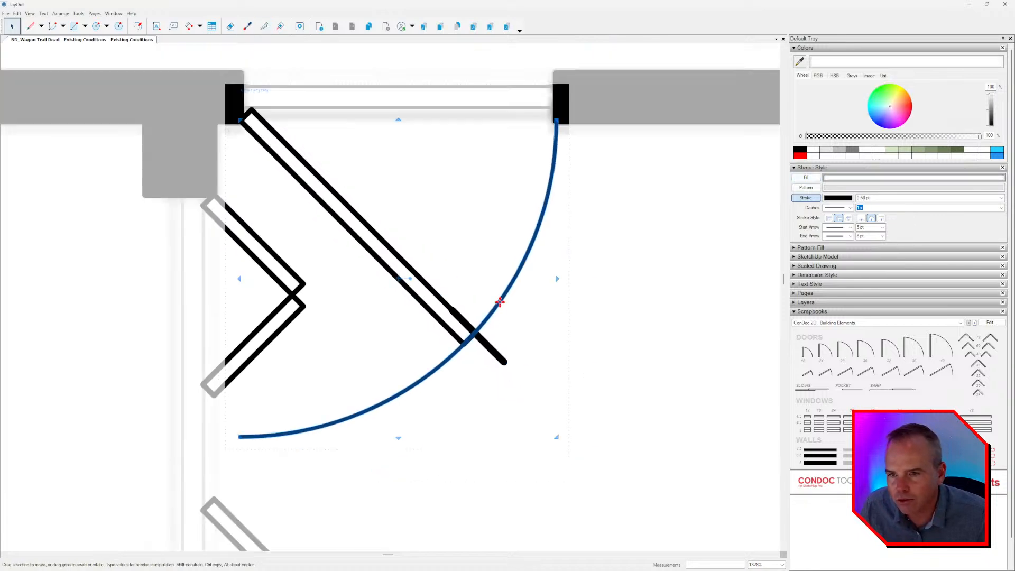
{"action": "scroll", "coordinate": [507, 328], "scroll_direction": "up", "scroll_amount": 3}
Delete the helper line at the end of the door leaf.
{"action": "left_click", "coordinate": [491, 343]}
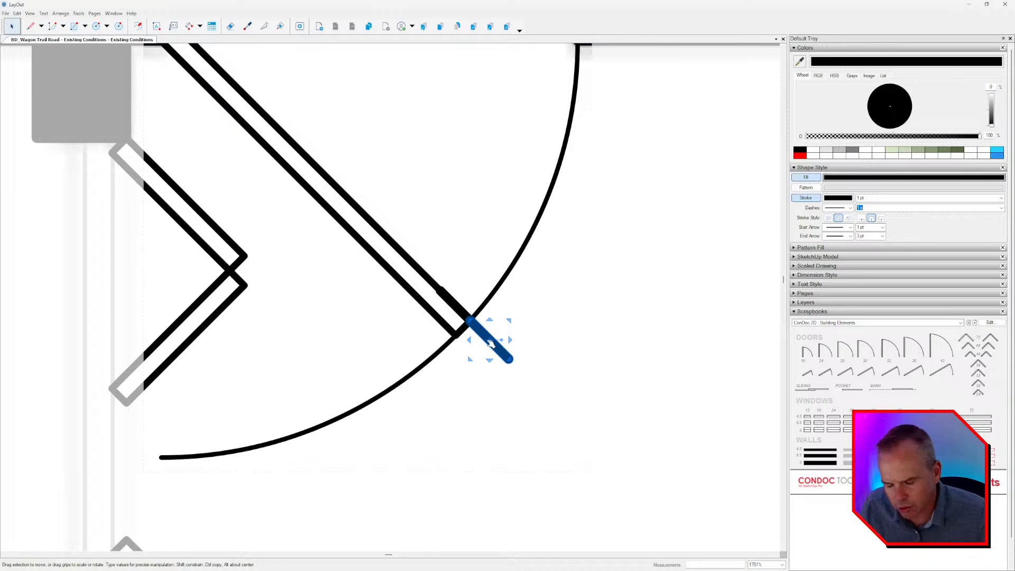
{"action": "key", "text": "Delete"}
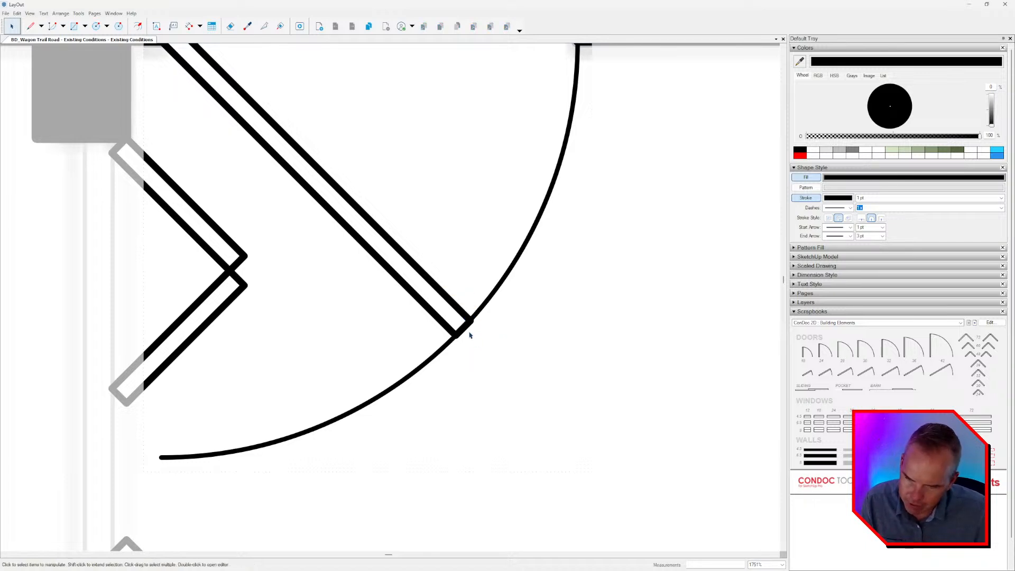
{"action": "left_click", "coordinate": [468, 337]}
{"action": "left_click", "coordinate": [459, 311]}
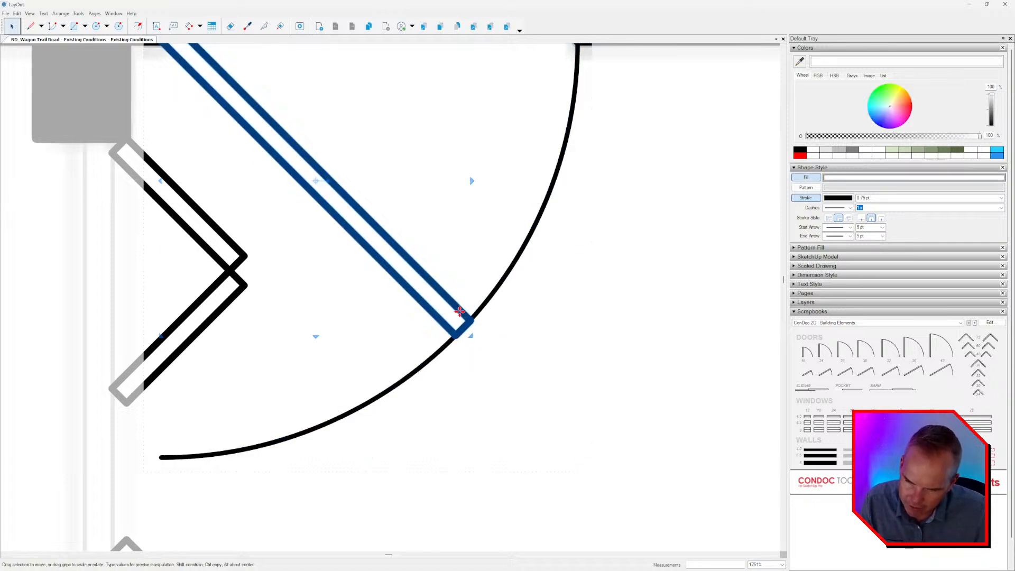
{"action": "left_click", "coordinate": [439, 352]}
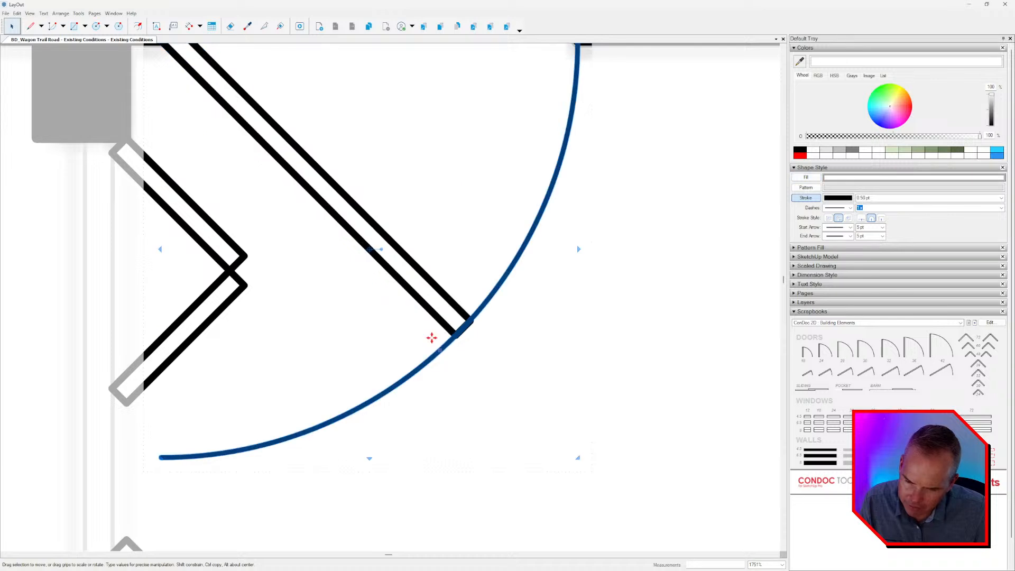
Split the swing arc at the leaf's outer corner and delete the portion beyond the leaf.
{"action": "left_click", "coordinate": [264, 26]}
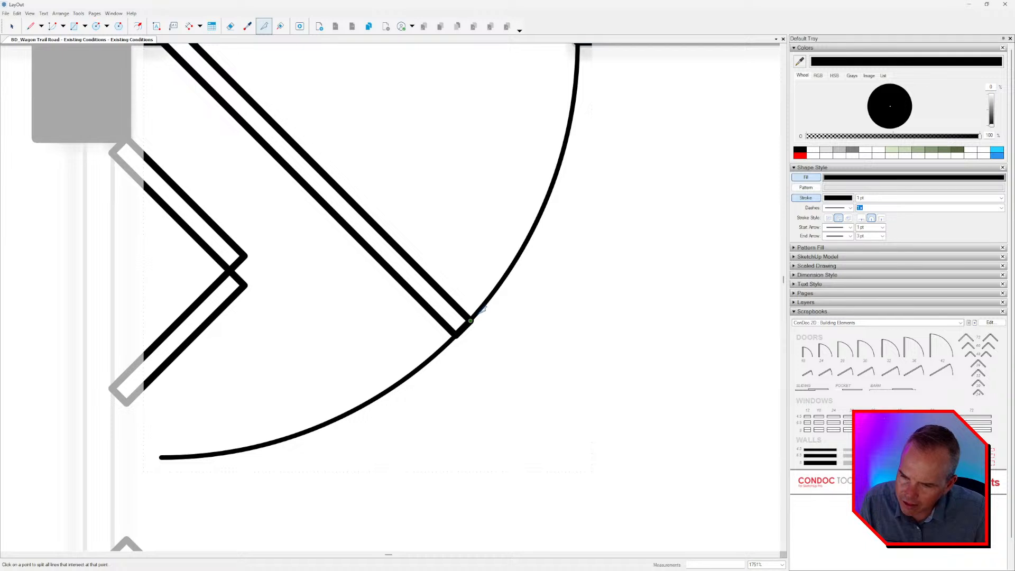
{"action": "scroll", "coordinate": [479, 312], "scroll_direction": "up", "scroll_amount": 5}
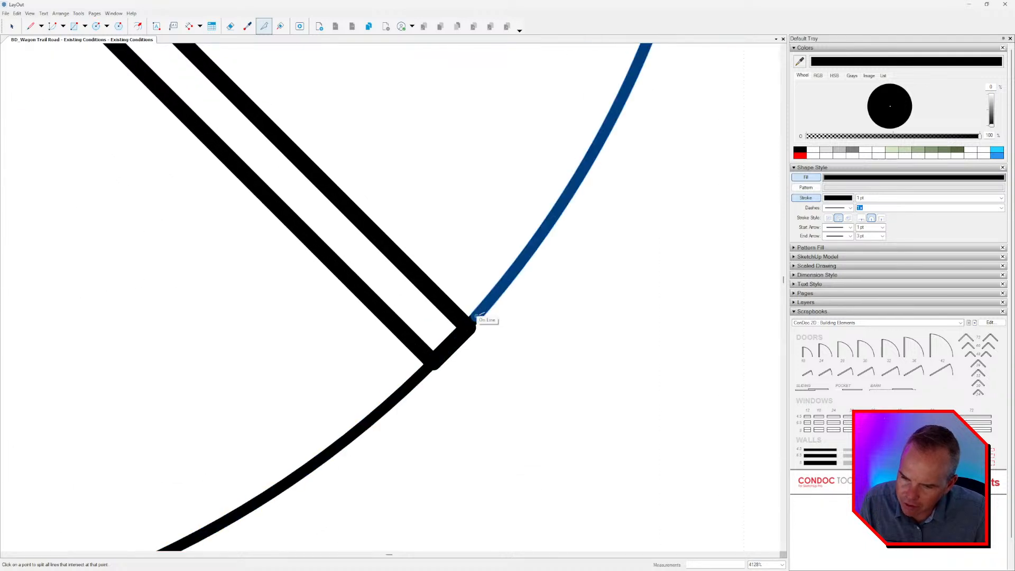
{"action": "scroll", "coordinate": [476, 316], "scroll_direction": "down", "scroll_amount": 5}
{"action": "key", "text": "space"}
{"action": "left_click", "coordinate": [483, 312]}
{"action": "left_click", "coordinate": [434, 353]}
{"action": "scroll", "coordinate": [434, 352], "scroll_direction": "down", "scroll_amount": 6}
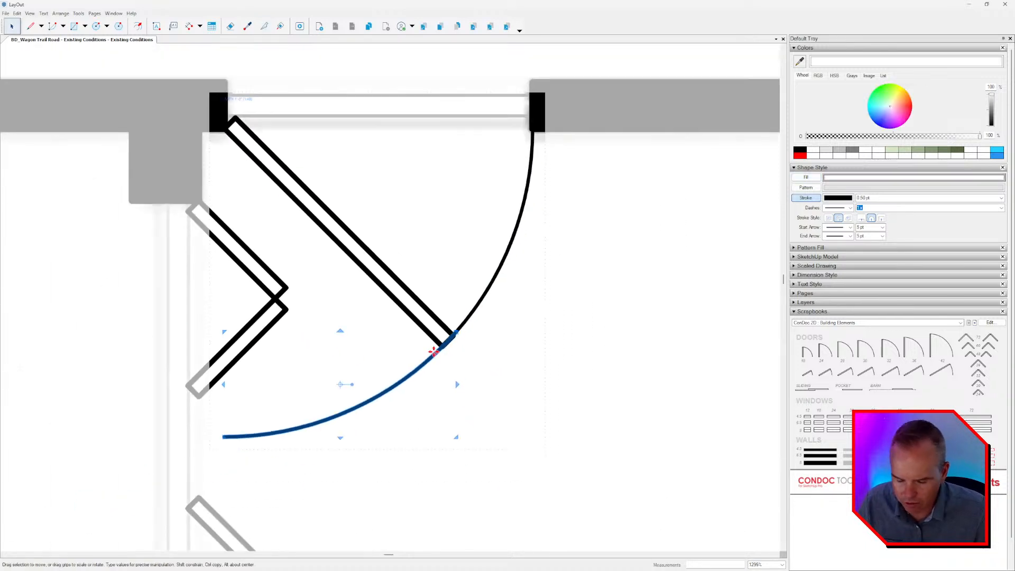
Move the remaining arc's loose endpoint onto the leaf's outer corner and close the door group.
{"action": "double_click", "coordinate": [434, 352]}
{"action": "scroll", "coordinate": [434, 352], "scroll_direction": "up", "scroll_amount": 5}
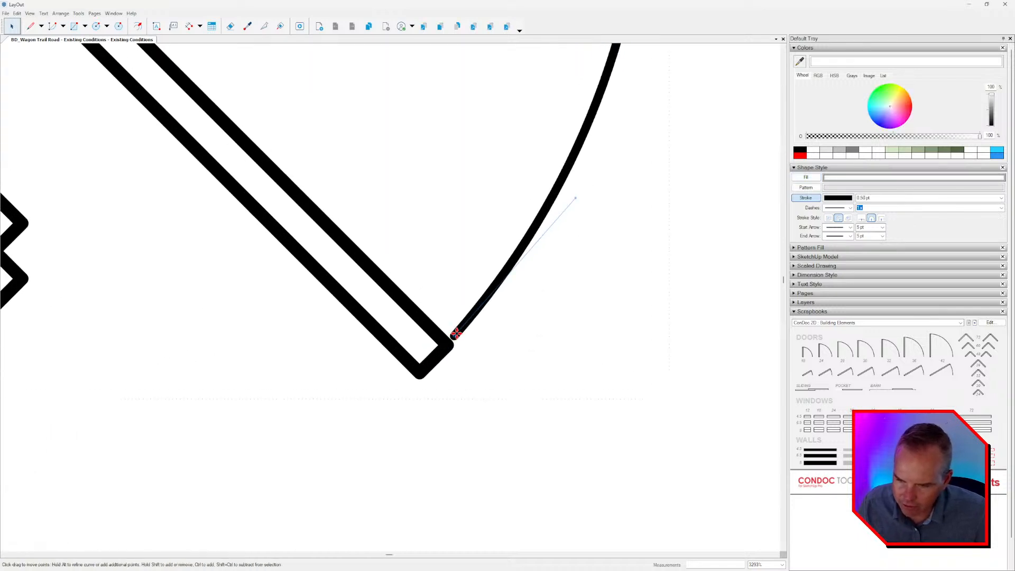
{"action": "left_click_drag", "start_coordinate": [456, 333], "coordinate": [448, 344]}
{"action": "scroll", "coordinate": [450, 343], "scroll_direction": "down", "scroll_amount": 7}
{"action": "left_click", "coordinate": [455, 347]}
{"action": "scroll", "coordinate": [458, 341], "scroll_direction": "down", "scroll_amount": 2}
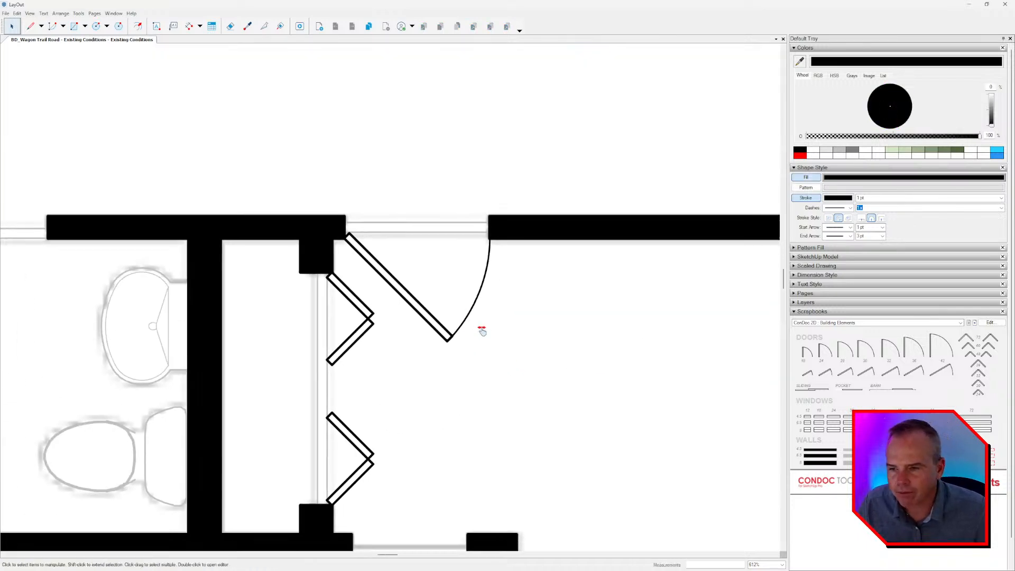
Copy the swing door beside the wall stub on the upper corridor wall to the bathroom doorway below the bifold closet.
{"action": "mouse_move", "coordinate": [481, 331]}
{"action": "middle_mouse_down"}
{"action": "mouse_move", "coordinate": [457, 233]}
{"action": "mouse_move", "coordinate": [438, 209]}
{"action": "middle_mouse_up"}
{"action": "scroll", "coordinate": [474, 284], "scroll_direction": "down", "scroll_amount": 2}
{"action": "scroll", "coordinate": [476, 290], "scroll_direction": "down", "scroll_amount": 5}
{"action": "middle_click_drag", "start_coordinate": [472, 298], "coordinate": [437, 256]}
{"action": "scroll", "coordinate": [471, 326], "scroll_direction": "down", "scroll_amount": 1}
{"action": "middle_click_drag", "start_coordinate": [471, 326], "coordinate": [473, 305]}
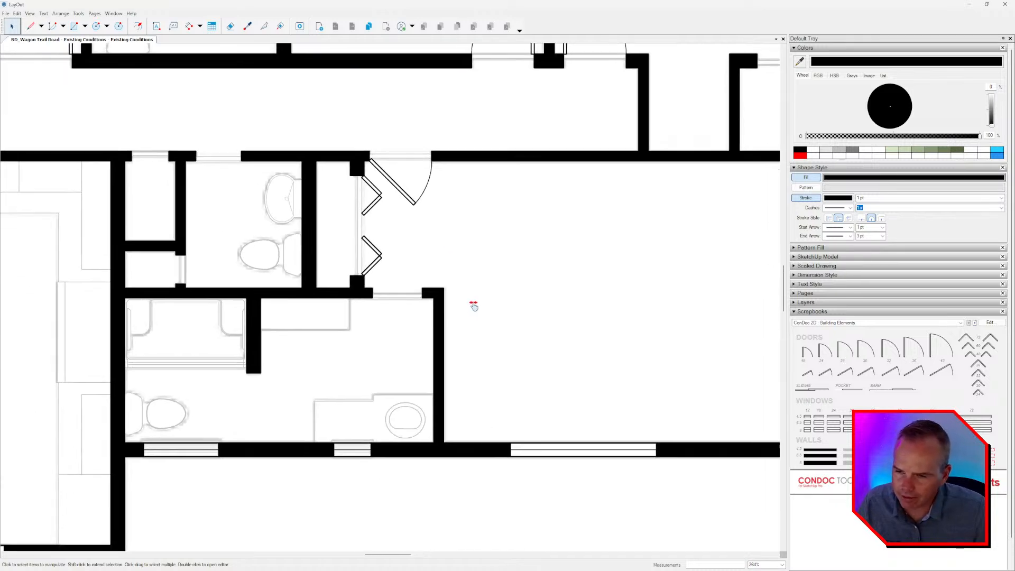
{"action": "middle_click_drag", "start_coordinate": [529, 266], "coordinate": [515, 317]}
{"action": "left_click", "coordinate": [527, 86]}
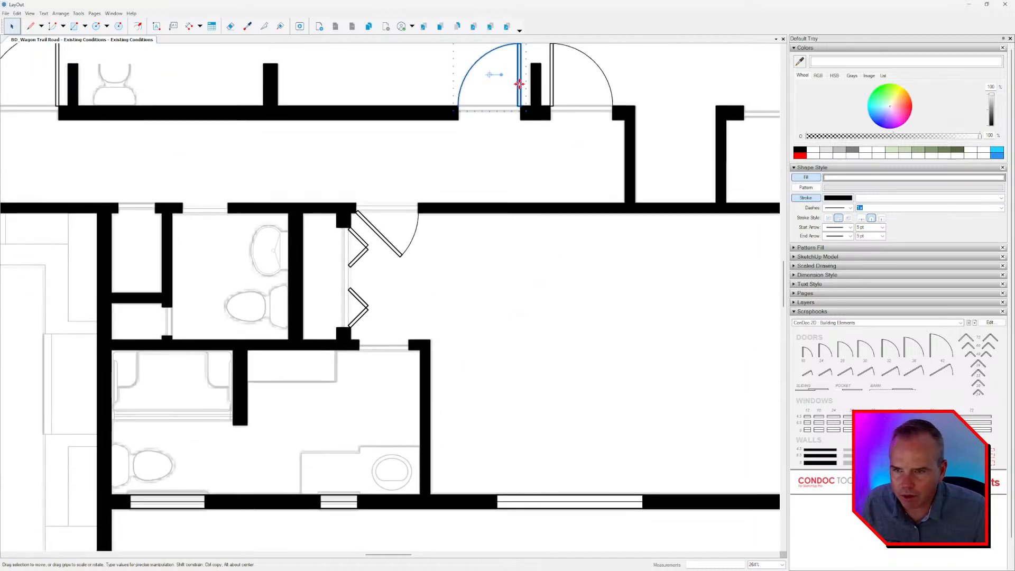
{"action": "left_click_drag", "start_coordinate": [526, 89], "coordinate": [398, 366]}
{"action": "scroll", "coordinate": [398, 365], "scroll_direction": "up", "scroll_amount": 3}
Try the copied door in the bathroom doorway, flipped top to bottom and aligned with the jamb, and delete it.
{"action": "right_click", "coordinate": [402, 349]}
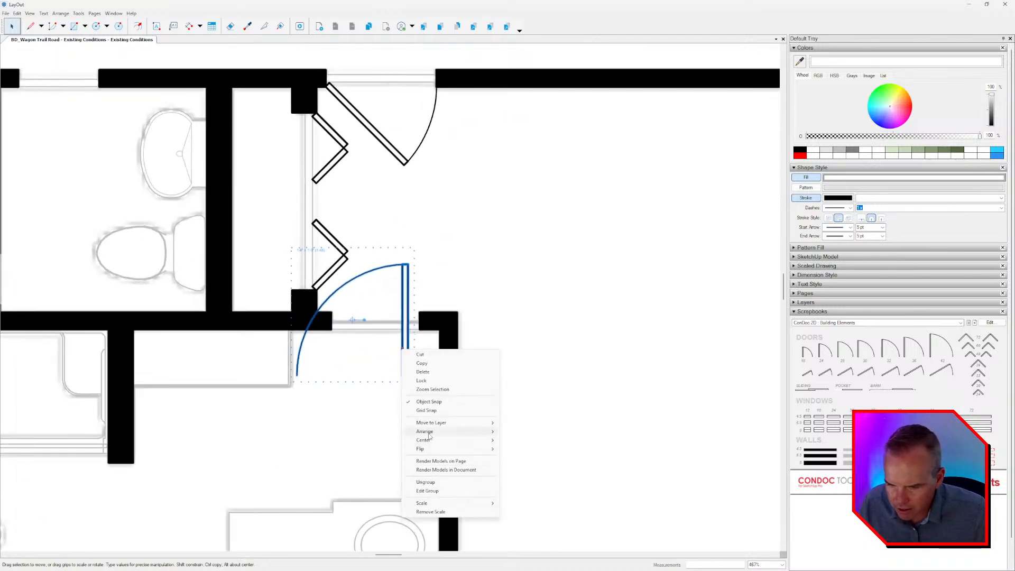
{"action": "mouse_move", "coordinate": [425, 449]}
{"action": "left_click", "coordinate": [520, 459]}
{"action": "scroll", "coordinate": [402, 361], "scroll_direction": "up", "scroll_amount": 1}
{"action": "scroll", "coordinate": [402, 361], "scroll_direction": "up", "scroll_amount": 1}
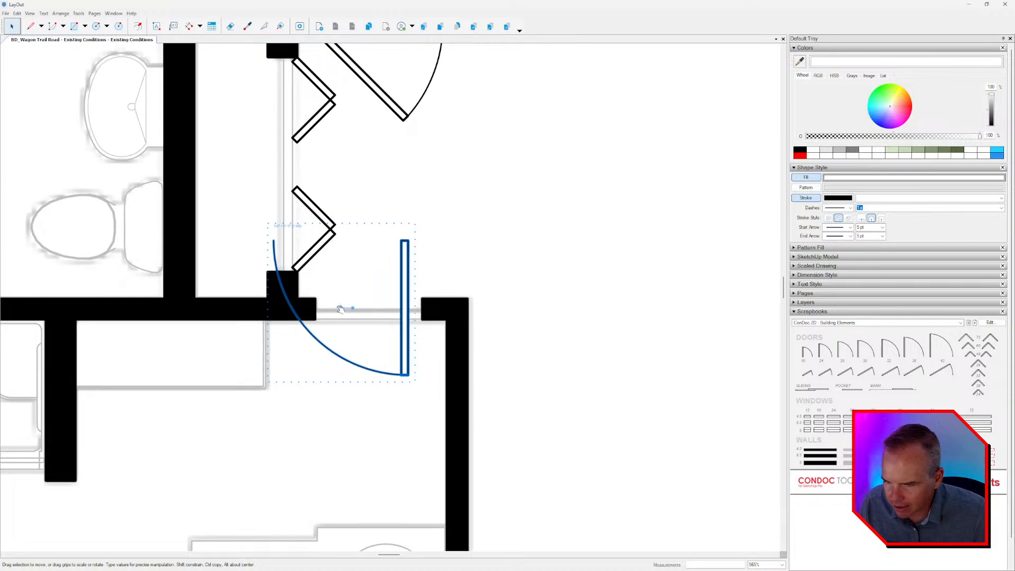
{"action": "left_click_drag", "start_coordinate": [402, 244], "coordinate": [422, 318]}
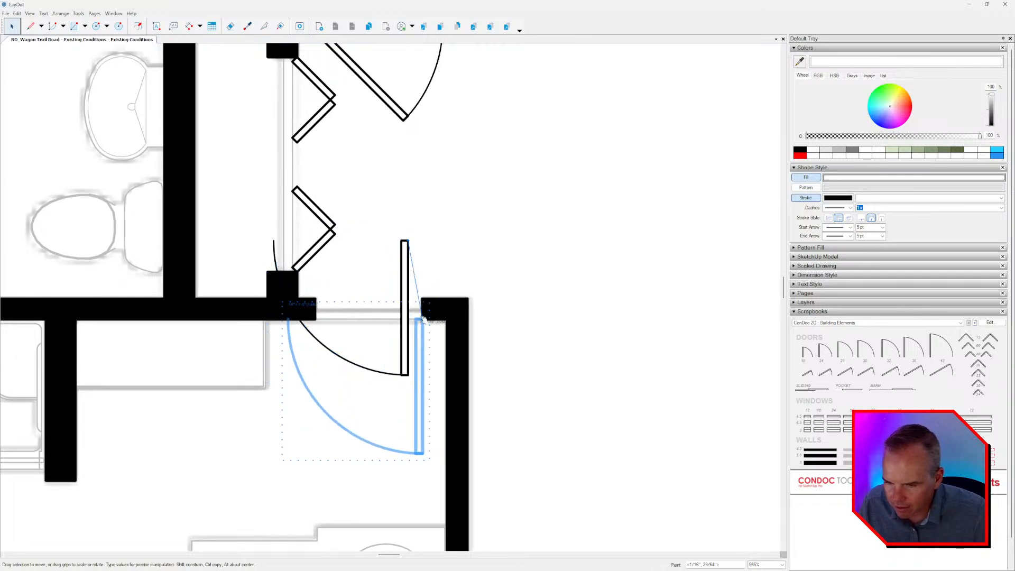
{"action": "scroll", "coordinate": [421, 318], "scroll_direction": "down", "scroll_amount": 2}
{"action": "scroll", "coordinate": [424, 331], "scroll_direction": "up", "scroll_amount": 3}
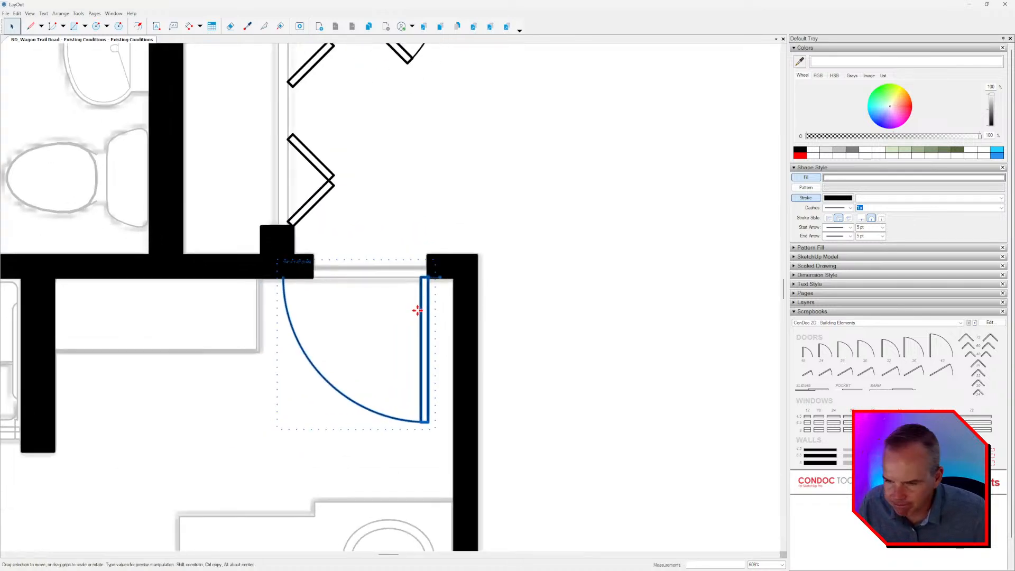
{"action": "key", "text": "Delete"}
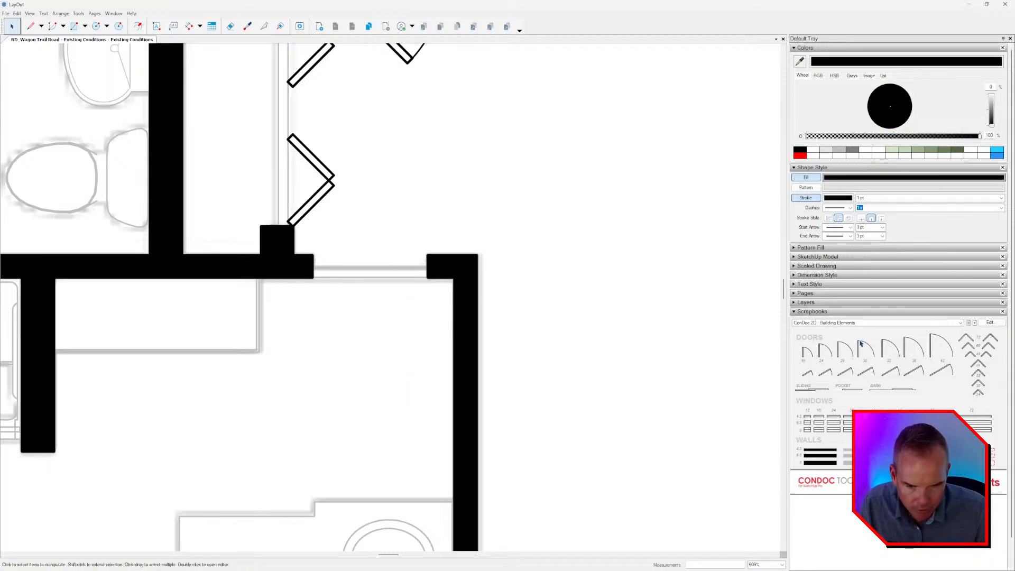
Compare the scrapbook's swing door sizes against the bathroom doorway below the closet and pick the 24 door symbol.
{"action": "left_click", "coordinate": [859, 341]}
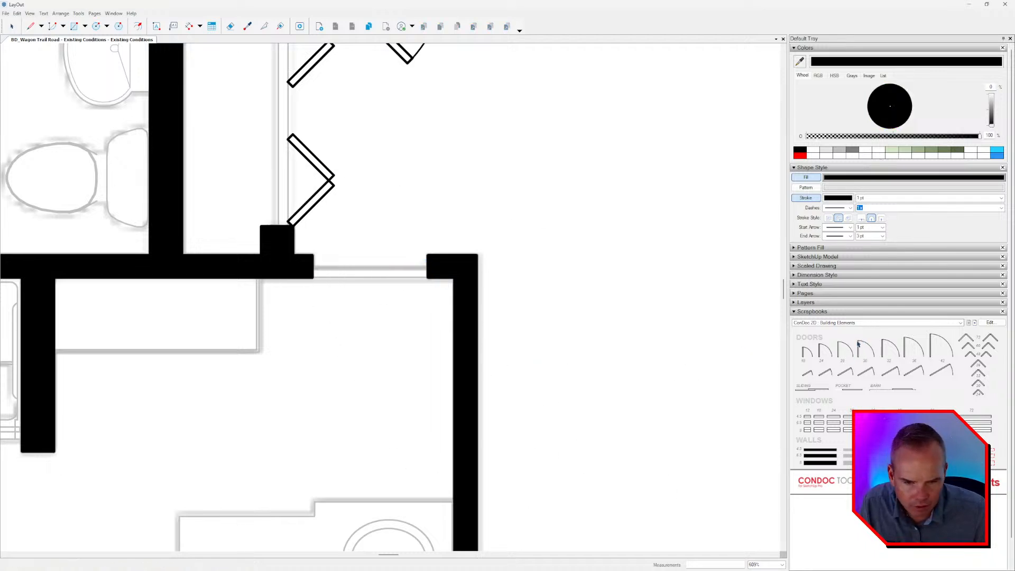
{"action": "left_click", "coordinate": [839, 347]}
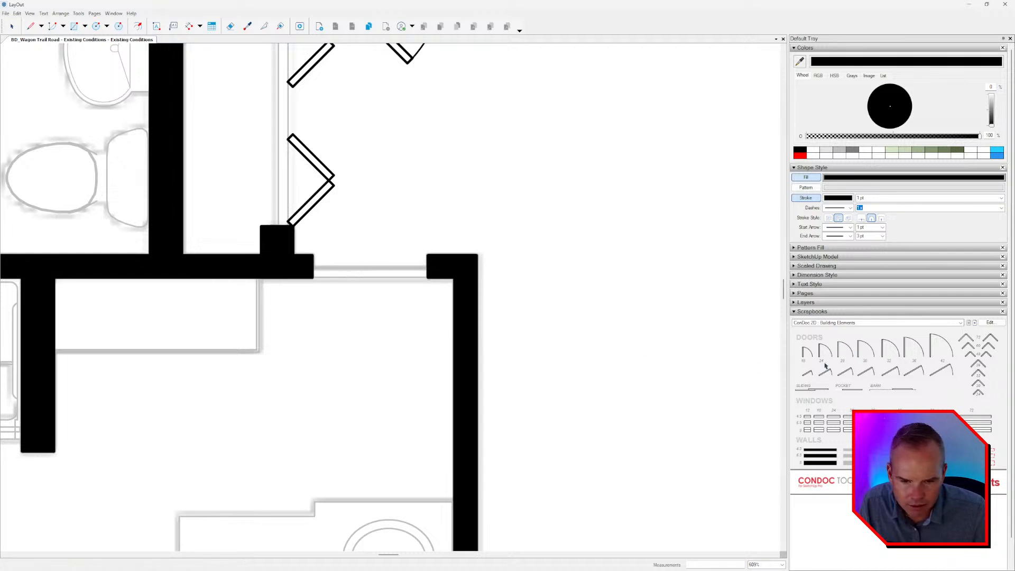
{"action": "left_click", "coordinate": [838, 354]}
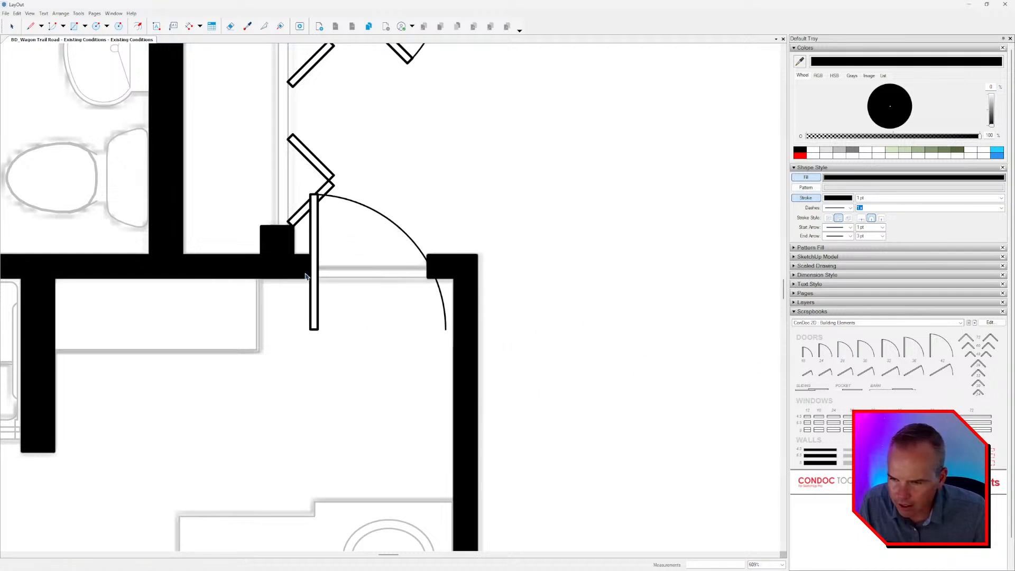
{"action": "left_click", "coordinate": [821, 357]}
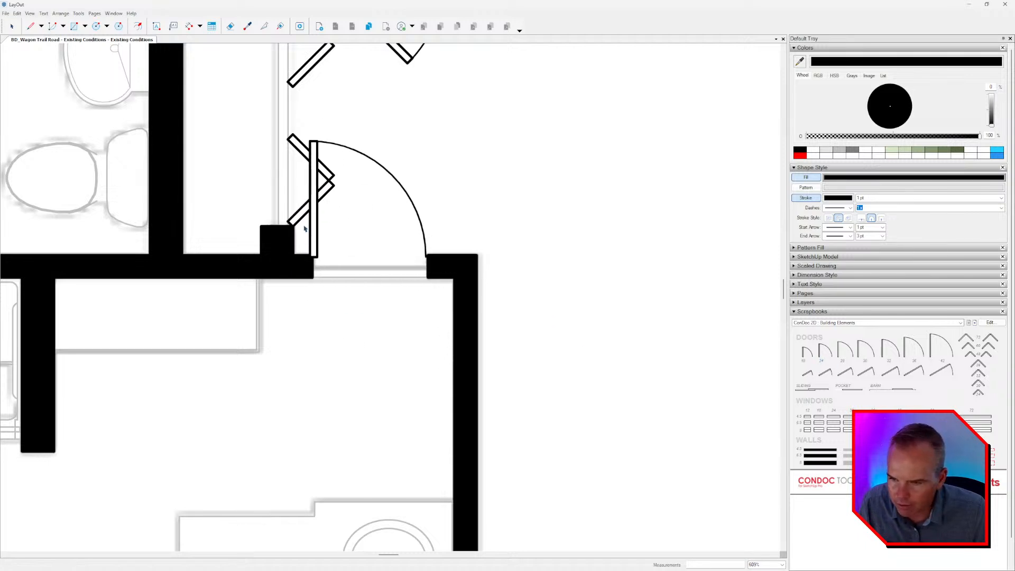
Place the door symbol, rotate it 180 degrees and align it with the doorway so that it swings into the bathroom.
{"action": "scroll", "coordinate": [385, 354], "scroll_direction": "up", "scroll_amount": 2}
{"action": "left_click", "coordinate": [386, 354]}
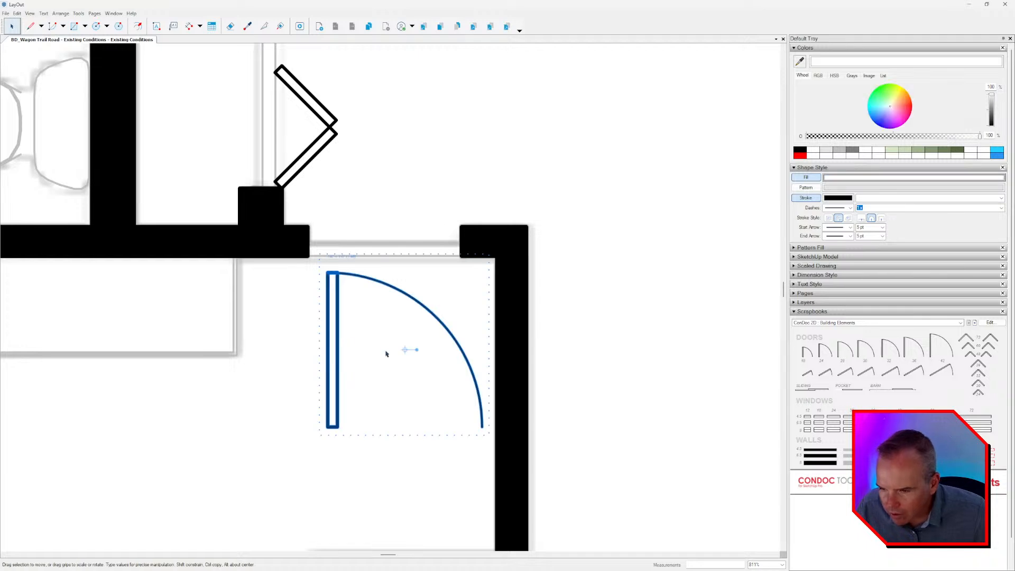
{"action": "mouse_move", "coordinate": [417, 349]}
{"action": "left_mouse_down"}
{"action": "mouse_move", "coordinate": [397, 354]}
{"action": "mouse_move", "coordinate": [473, 293]}
{"action": "mouse_move", "coordinate": [460, 273]}
{"action": "left_mouse_up"}
{"action": "scroll", "coordinate": [540, 301], "scroll_direction": "down", "scroll_amount": 5}
{"action": "scroll", "coordinate": [539, 301], "scroll_direction": "down", "scroll_amount": 3}
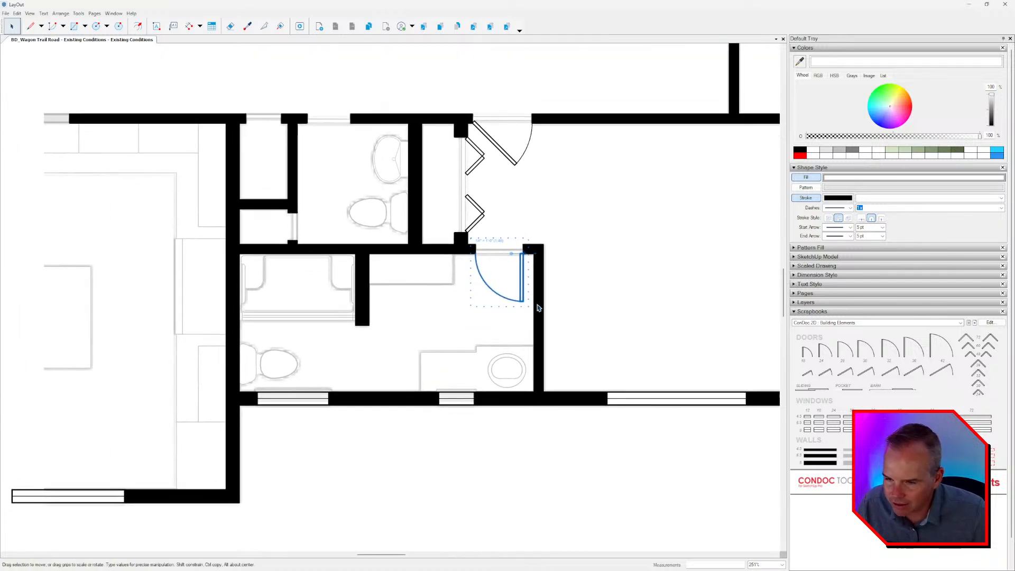
{"action": "scroll", "coordinate": [478, 297], "scroll_direction": "up", "scroll_amount": 3}
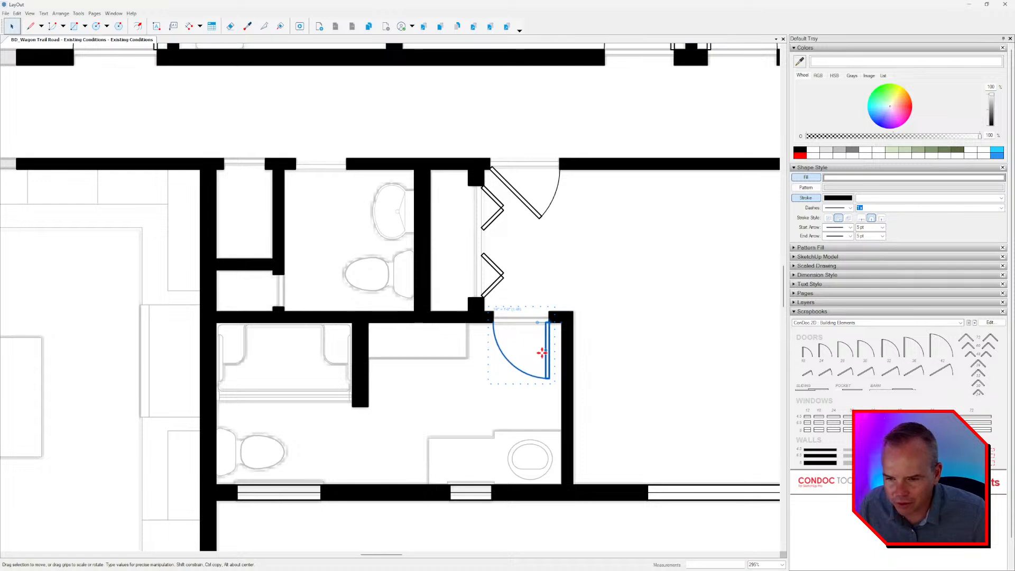
Copy the bathroom swing door to the powder room doorway, flip it left to right and align it with the left jamb.
{"action": "left_click_drag", "start_coordinate": [542, 353], "coordinate": [338, 214]}
{"action": "scroll", "coordinate": [338, 214], "scroll_direction": "up", "scroll_amount": 3}
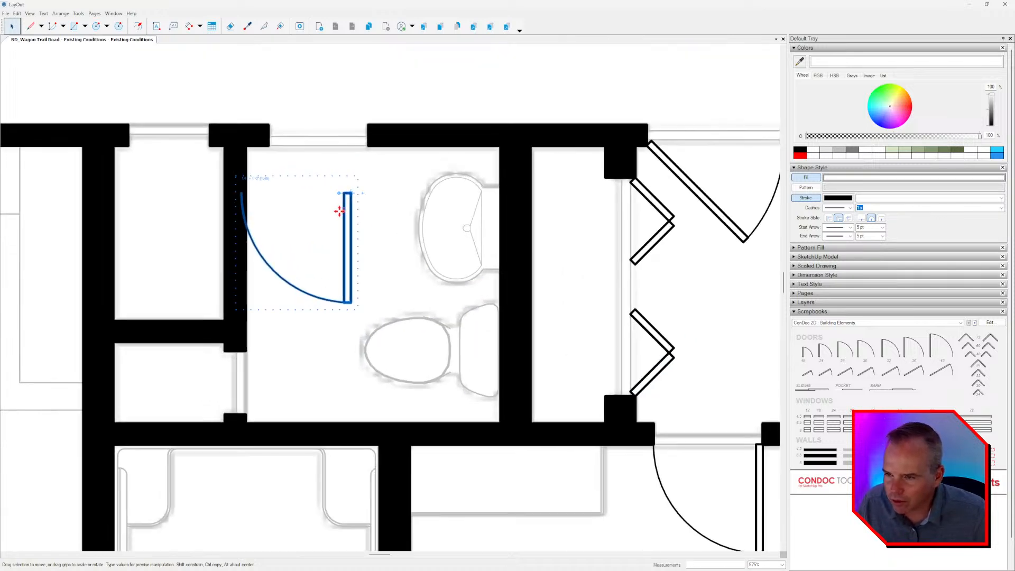
{"action": "right_click", "coordinate": [339, 211]}
{"action": "mouse_move", "coordinate": [373, 317]}
{"action": "left_click", "coordinate": [465, 319]}
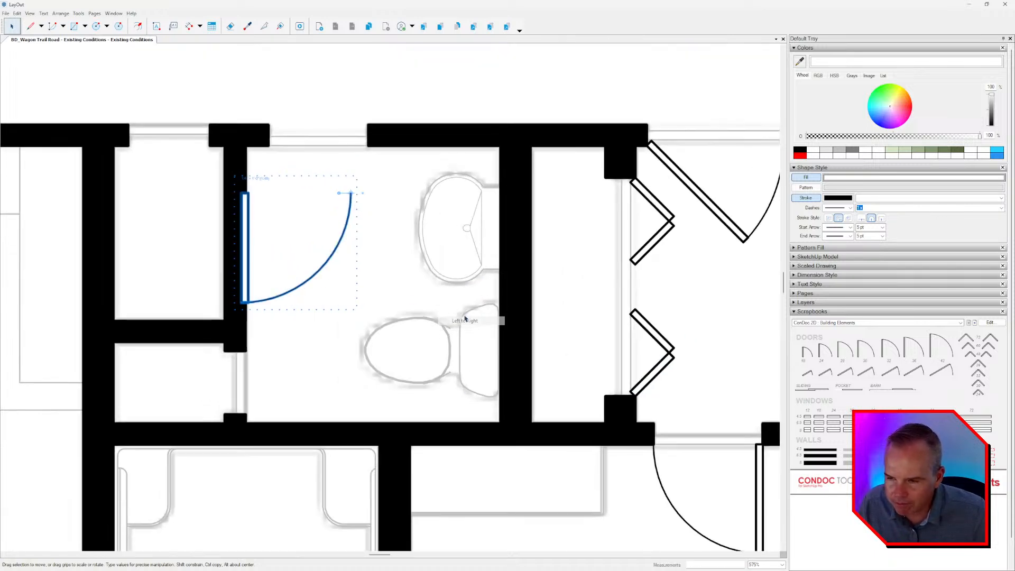
{"action": "scroll", "coordinate": [278, 211], "scroll_direction": "up", "scroll_amount": 2}
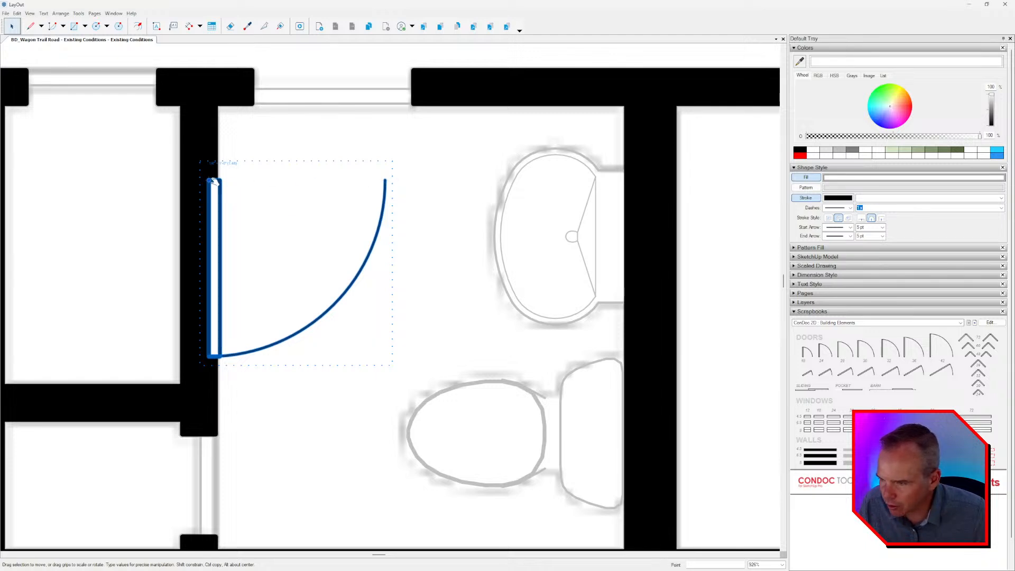
{"action": "left_click_drag", "start_coordinate": [210, 180], "coordinate": [252, 104]}
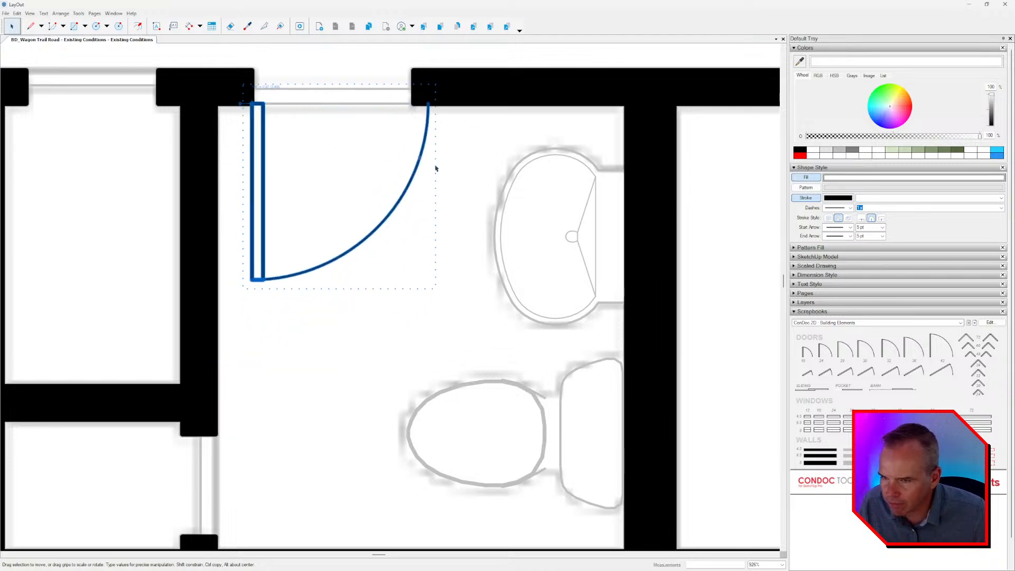
{"action": "middle_click_drag", "start_coordinate": [415, 158], "coordinate": [475, 218]}
Edit the powder room door group and scale the door down so that its swing ends at the opposite jamb.
{"action": "left_click", "coordinate": [482, 296]}
{"action": "scroll", "coordinate": [498, 319], "scroll_direction": "up", "scroll_amount": 2}
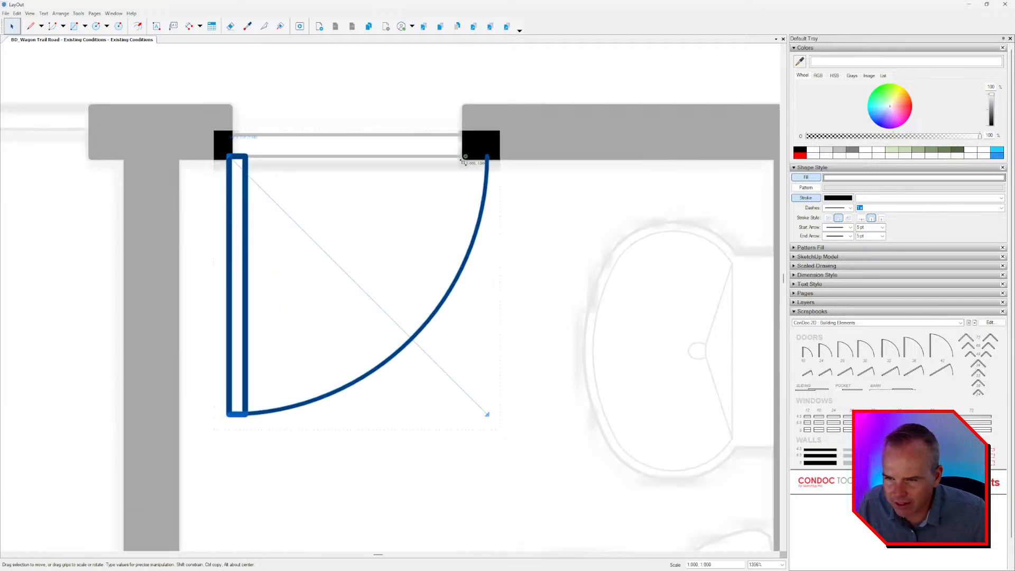
{"action": "left_click_drag", "start_coordinate": [464, 162], "coordinate": [469, 225], "text": "shift"}
{"action": "scroll", "coordinate": [486, 228], "scroll_direction": "down", "scroll_amount": 4}
{"action": "middle_click_drag", "start_coordinate": [495, 245], "coordinate": [545, 215]}
{"action": "left_click", "coordinate": [530, 227]}
{"action": "left_click", "coordinate": [530, 227]}
{"action": "scroll", "coordinate": [528, 228], "scroll_direction": "down", "scroll_amount": 1}
{"action": "middle_click_drag", "start_coordinate": [427, 212], "coordinate": [456, 239]}
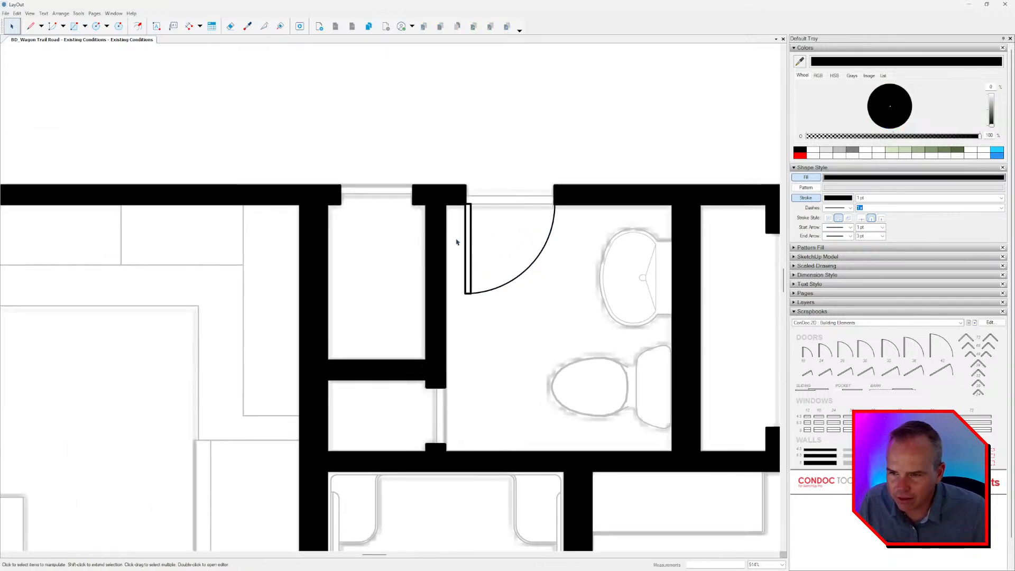
Copy the powder room door rotated 90 degrees and align it with the lower jamb of the small closet opening.
{"action": "left_click", "coordinate": [494, 290]}
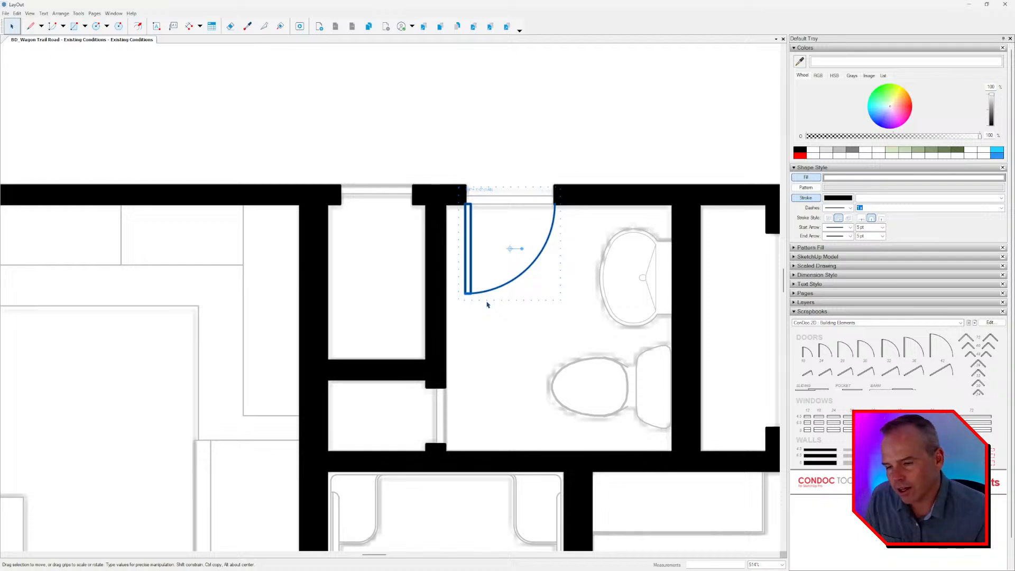
{"action": "scroll", "coordinate": [505, 277], "scroll_direction": "down", "scroll_amount": 5}
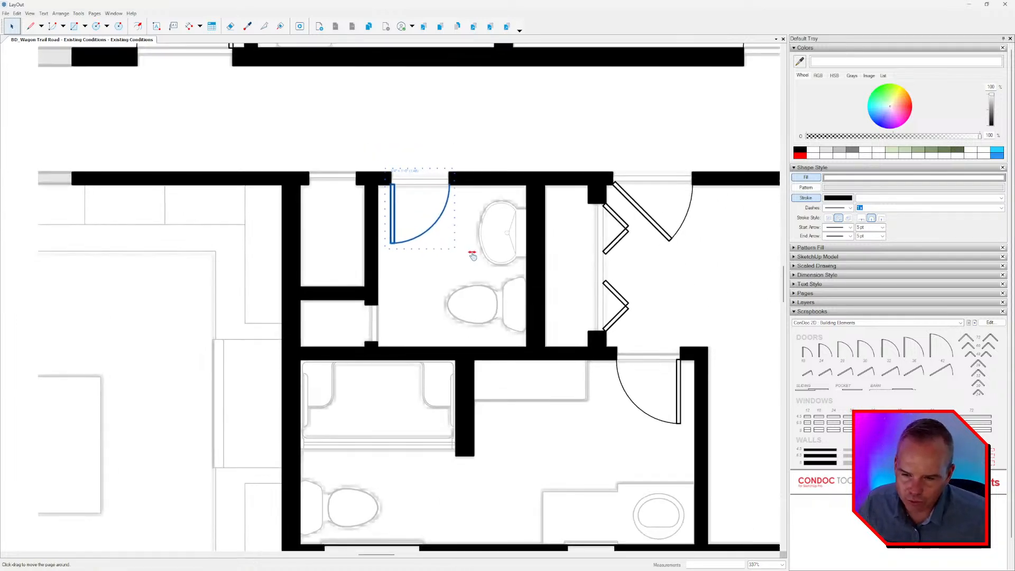
{"action": "scroll", "coordinate": [471, 254], "scroll_direction": "up", "scroll_amount": 2}
{"action": "middle_click_drag", "start_coordinate": [399, 259], "coordinate": [401, 252]}
{"action": "scroll", "coordinate": [386, 222], "scroll_direction": "up", "scroll_amount": 1}
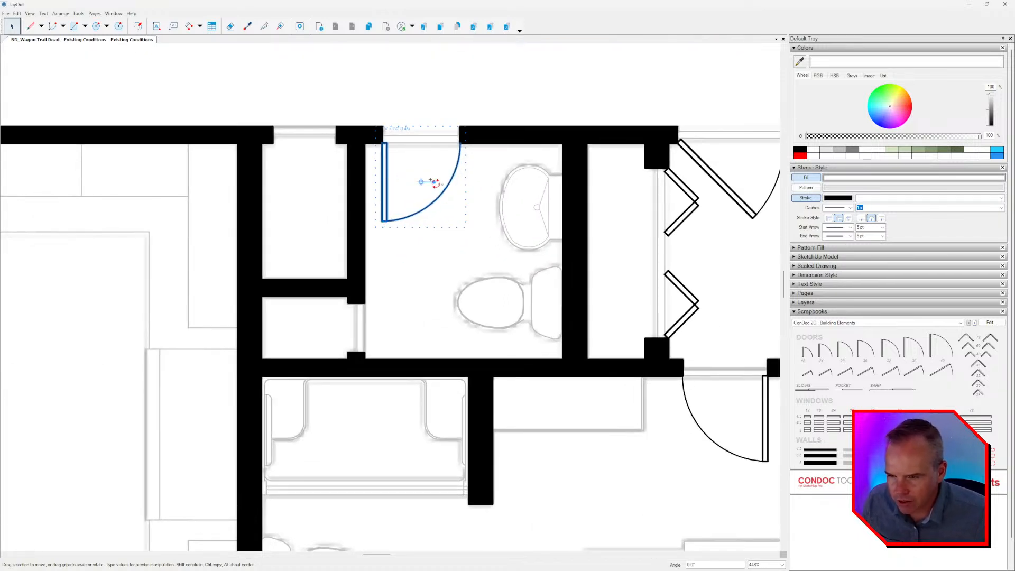
{"action": "left_click_drag", "start_coordinate": [433, 182], "coordinate": [422, 159]}
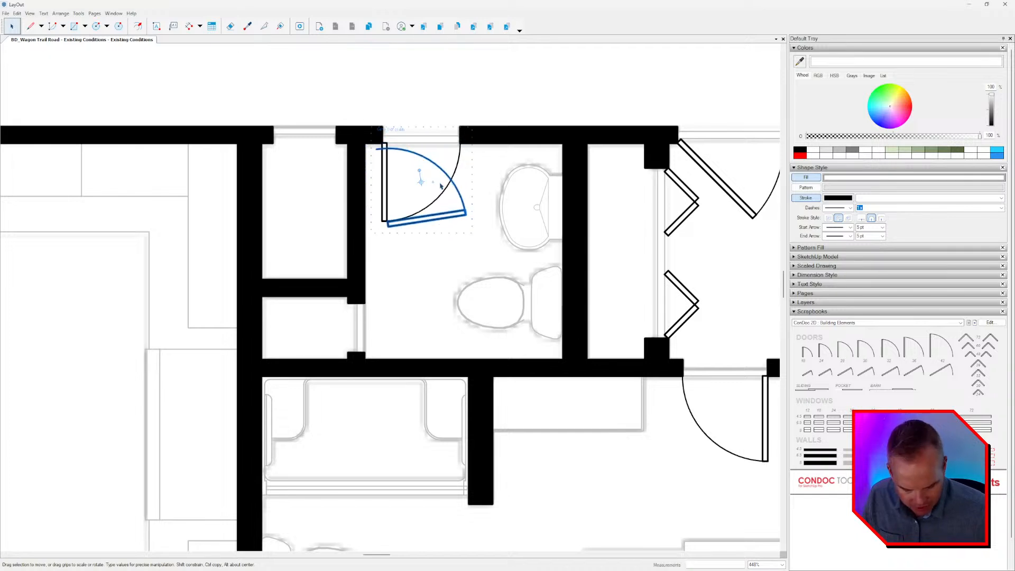
{"action": "scroll", "coordinate": [396, 211], "scroll_direction": "up", "scroll_amount": 1}
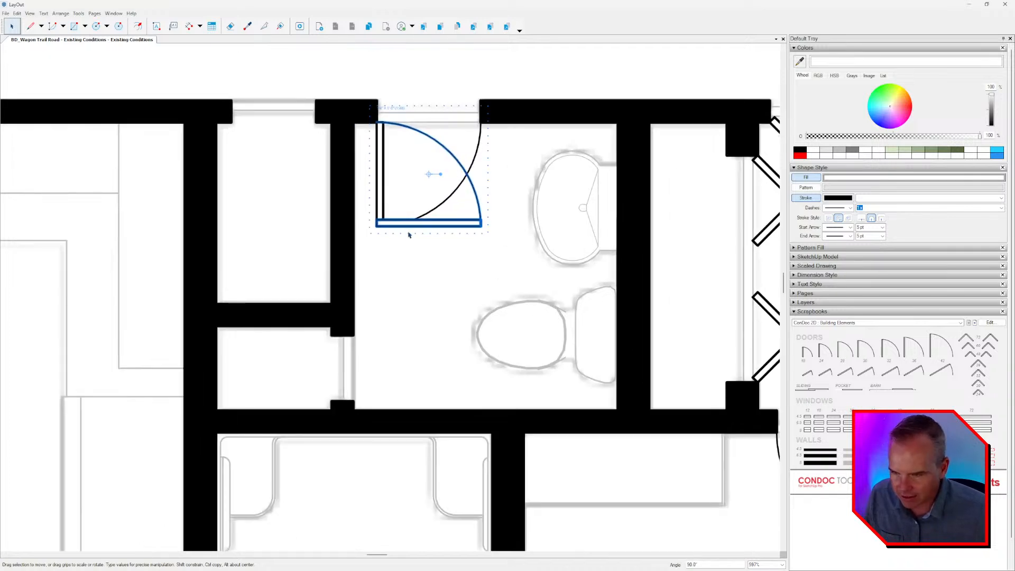
{"action": "left_click_drag", "start_coordinate": [409, 234], "coordinate": [368, 398]}
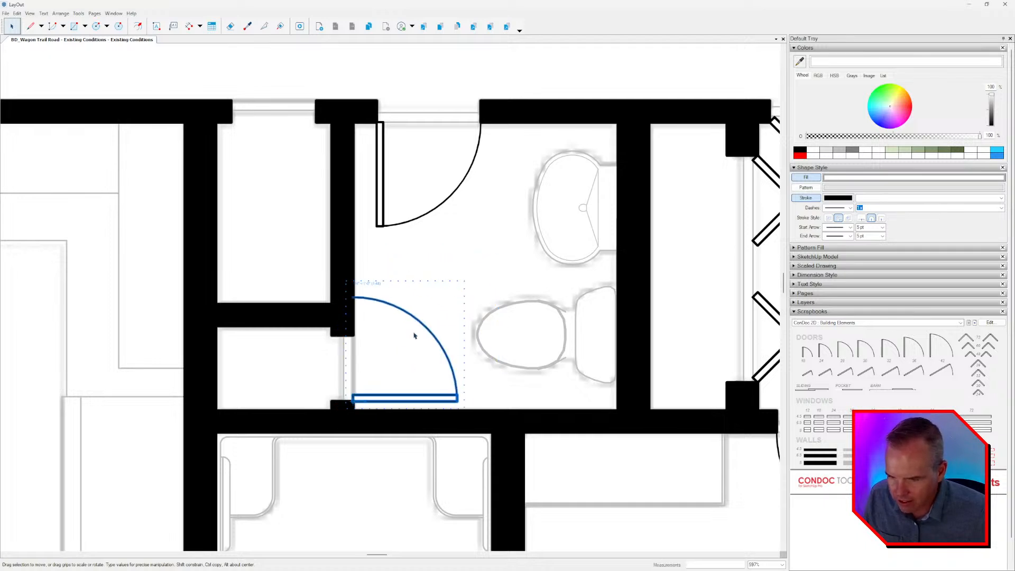
Edit the closet door group, scaling the swing arc to the closet opening and shortening the door panel to match.
{"action": "scroll", "coordinate": [413, 332], "scroll_direction": "up", "scroll_amount": 4}
{"action": "double_click", "coordinate": [420, 319]}
{"action": "middle_click_drag", "start_coordinate": [420, 318], "coordinate": [430, 293]}
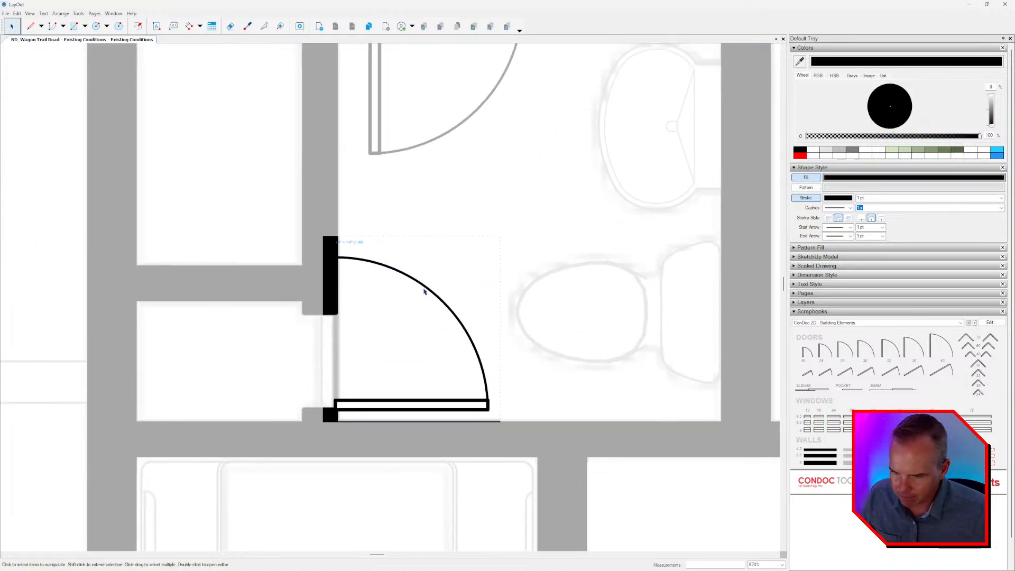
{"action": "left_click", "coordinate": [424, 291]}
{"action": "scroll", "coordinate": [450, 238], "scroll_direction": "up", "scroll_amount": 1}
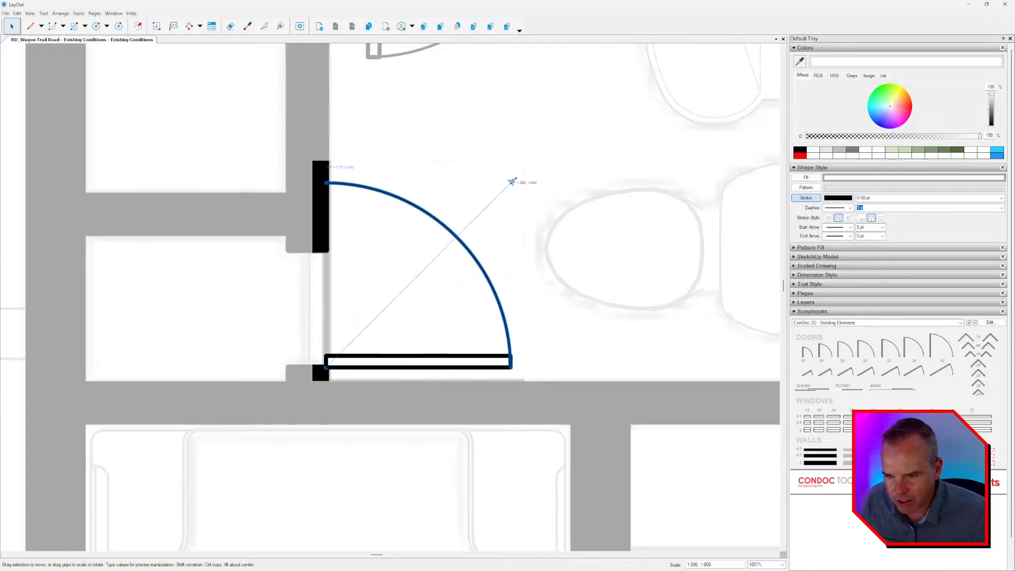
{"action": "left_click_drag", "start_coordinate": [511, 182], "coordinate": [334, 249]}
{"action": "left_click", "coordinate": [512, 363]}
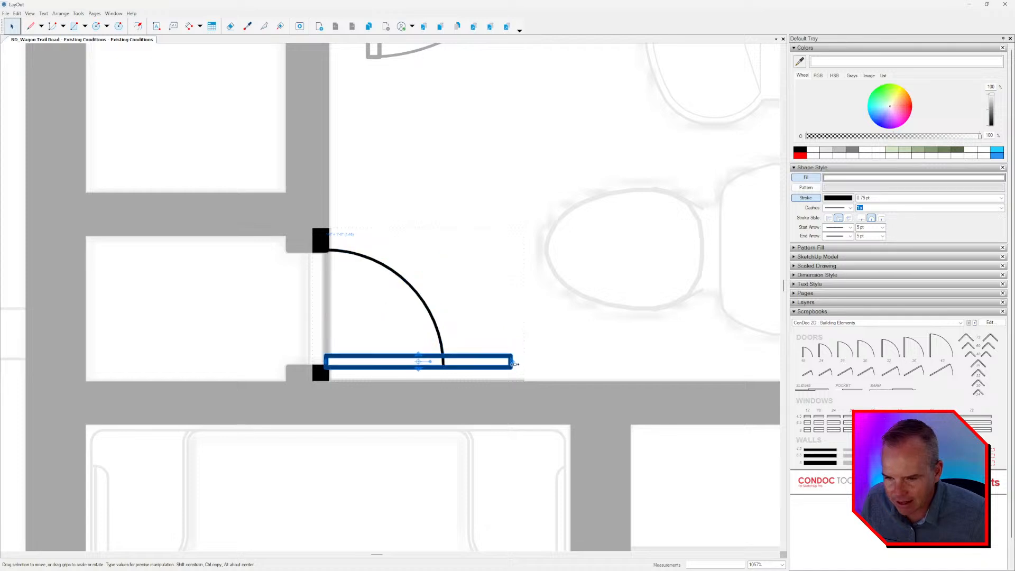
{"action": "left_click_drag", "start_coordinate": [514, 363], "coordinate": [447, 366]}
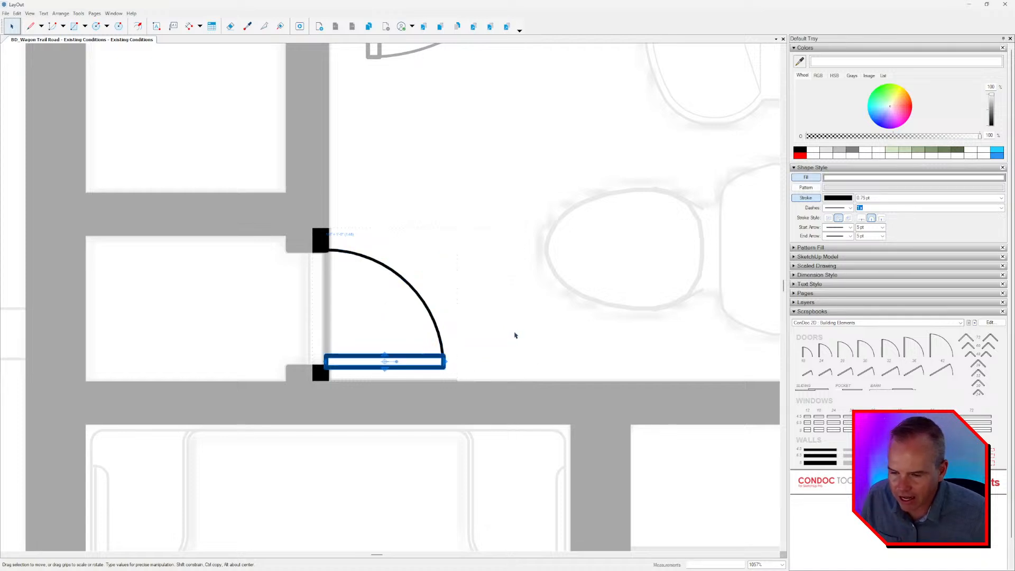
{"action": "left_click", "coordinate": [512, 328]}
Check the placed doors around the powder room, bathroom and bedroom for fit and remaining openings.
{"action": "scroll", "coordinate": [504, 306], "scroll_direction": "down", "scroll_amount": 2}
{"action": "scroll", "coordinate": [599, 328], "scroll_direction": "down", "scroll_amount": 3}
{"action": "middle_click_drag", "start_coordinate": [600, 328], "coordinate": [418, 239]}
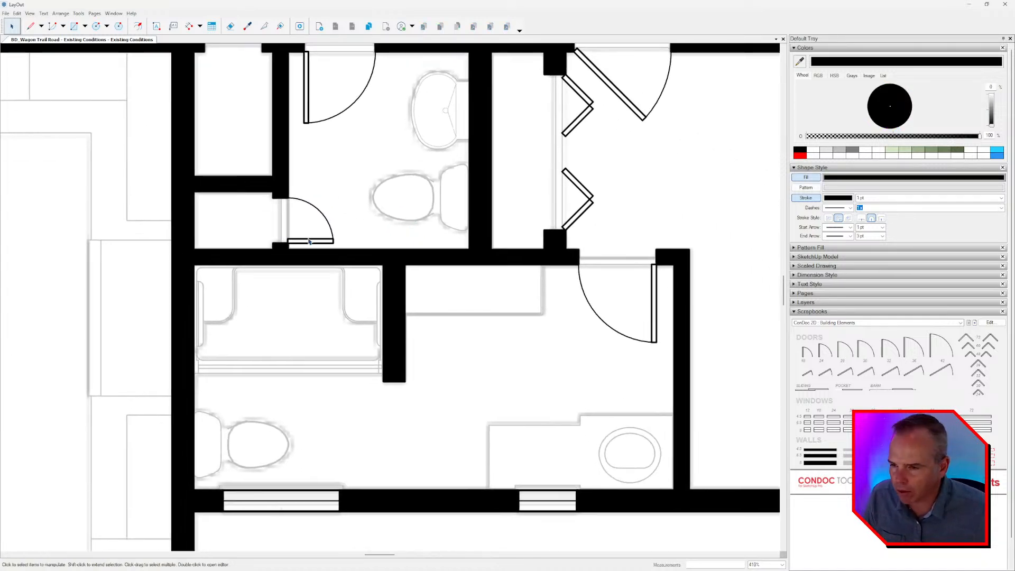
{"action": "scroll", "coordinate": [309, 241], "scroll_direction": "up", "scroll_amount": 2}
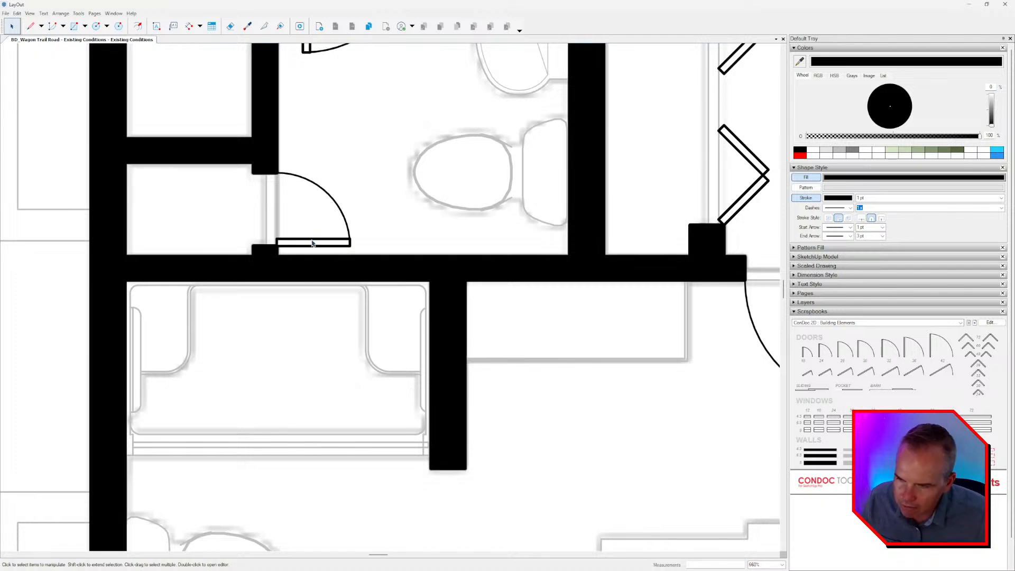
{"action": "scroll", "coordinate": [312, 243], "scroll_direction": "down", "scroll_amount": 3}
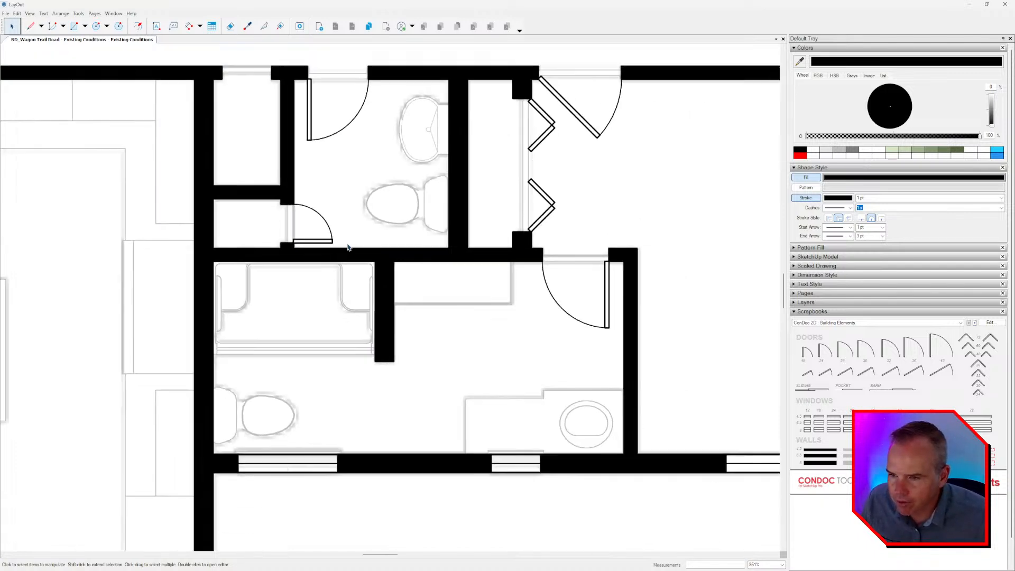
{"action": "middle_click_drag", "start_coordinate": [442, 268], "coordinate": [413, 263]}
{"action": "scroll", "coordinate": [412, 263], "scroll_direction": "down", "scroll_amount": 2}
{"action": "scroll", "coordinate": [412, 263], "scroll_direction": "down", "scroll_amount": 2}
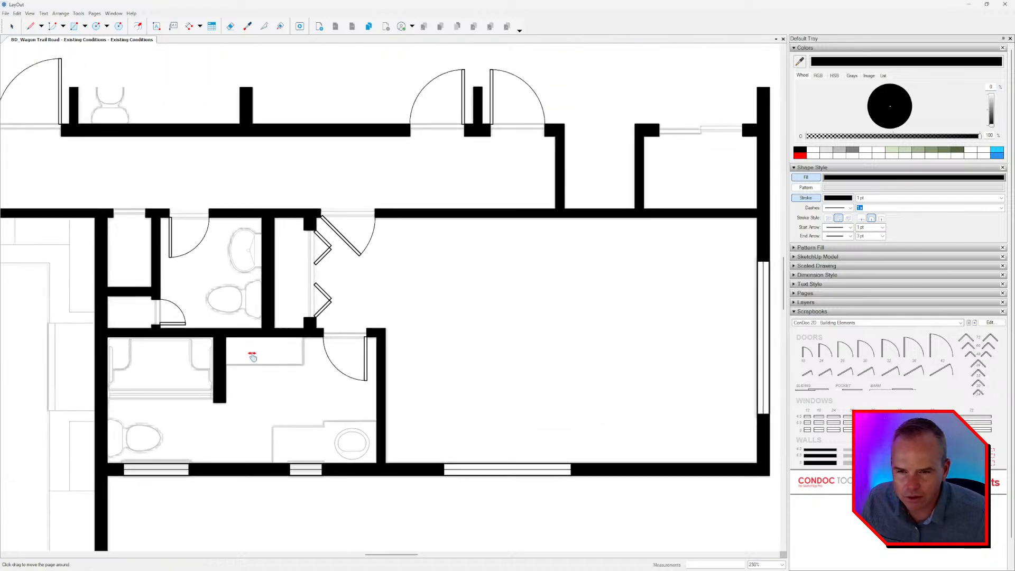
{"action": "middle_click_drag", "start_coordinate": [340, 295], "coordinate": [335, 312]}
{"action": "scroll", "coordinate": [335, 312], "scroll_direction": "up", "scroll_amount": 2}
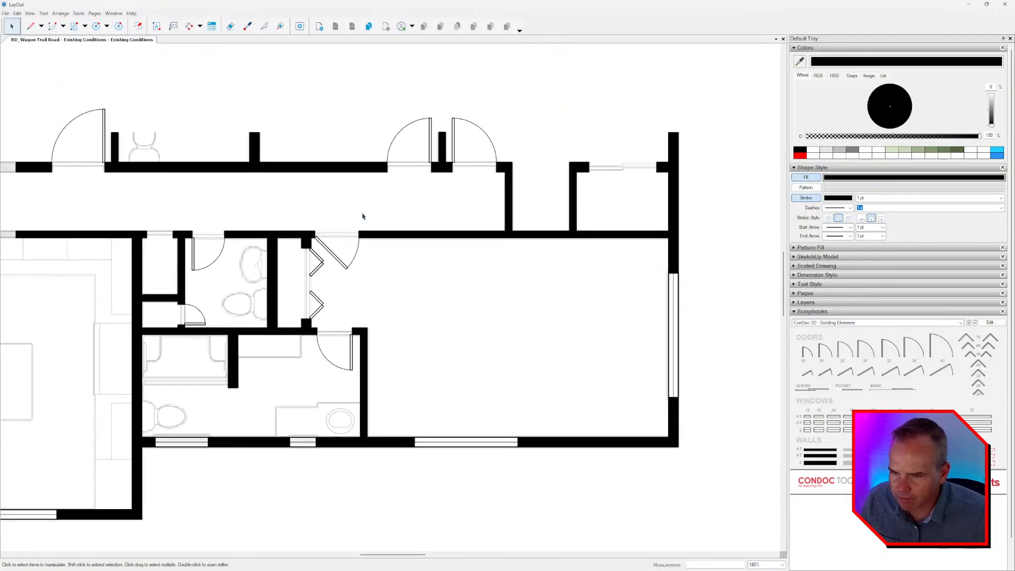
{"action": "scroll", "coordinate": [363, 217], "scroll_direction": "down", "scroll_amount": 2}
{"action": "middle_click_drag", "start_coordinate": [371, 213], "coordinate": [387, 191]}
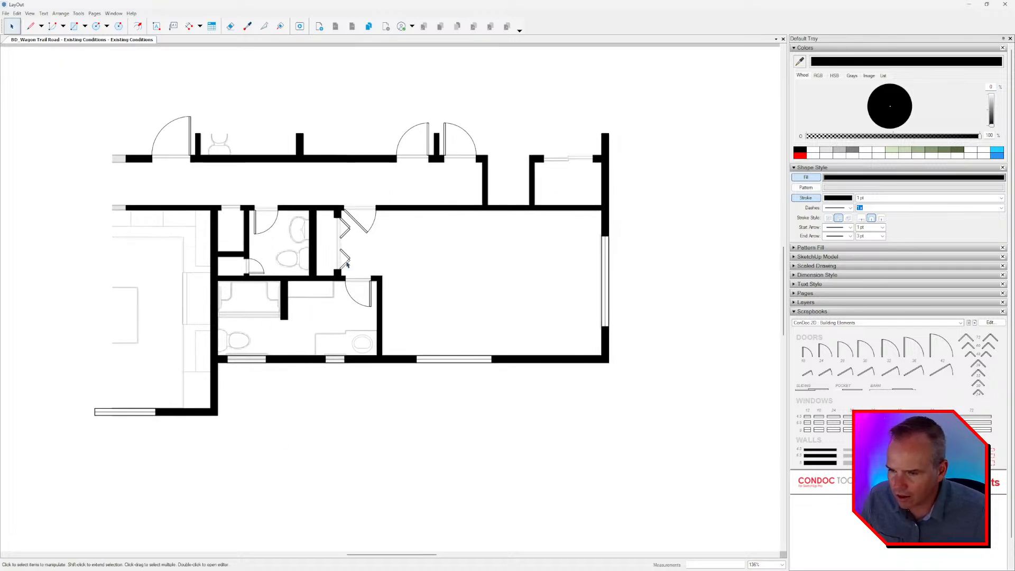
Switch the scrapbook to ConDoc 2D Kitchen / Bath / Utility and place a toilet symbol in the powder room.
{"action": "left_click", "coordinate": [974, 323]}
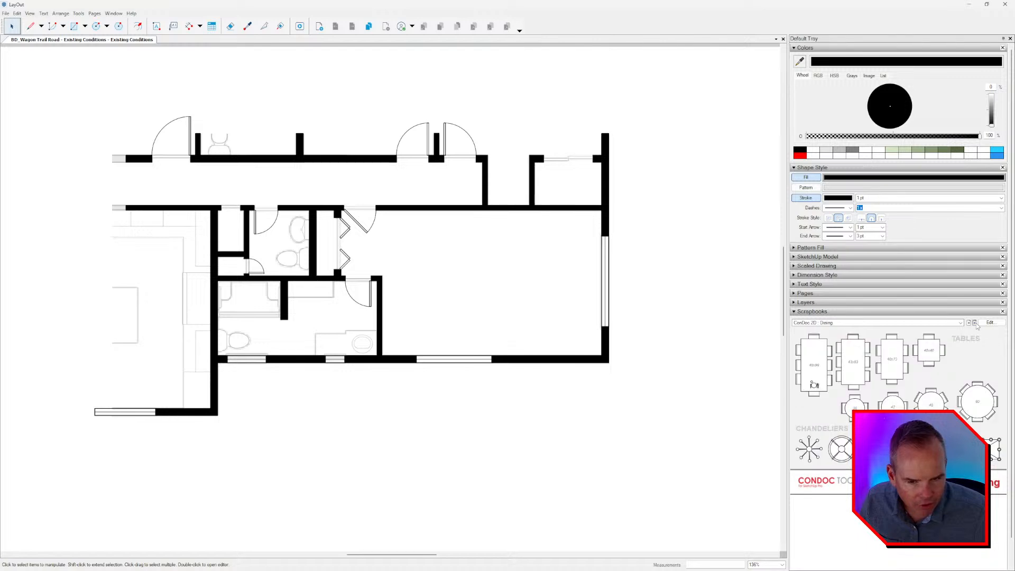
{"action": "left_click", "coordinate": [974, 322]}
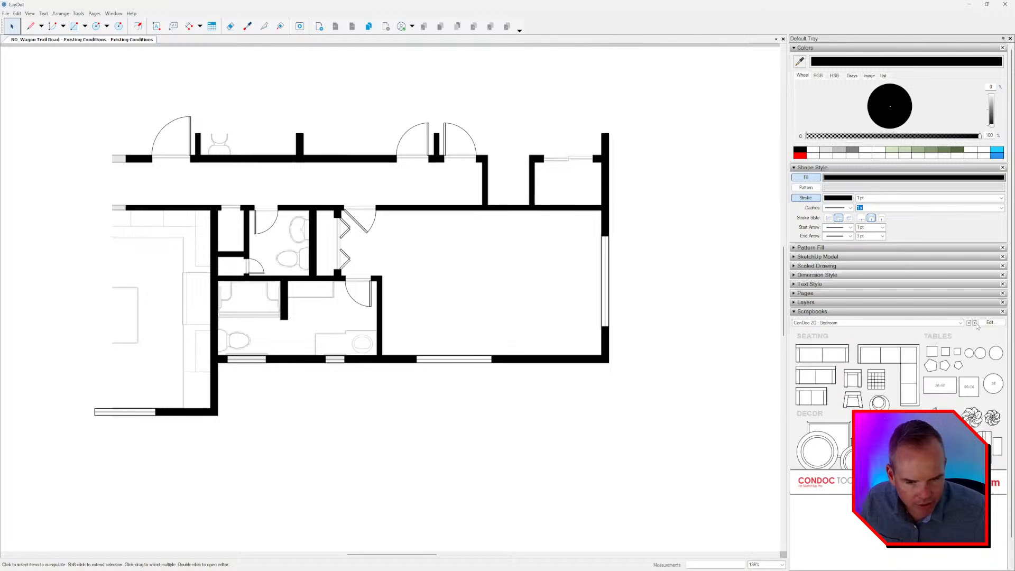
{"action": "left_click", "coordinate": [974, 323]}
{"action": "left_click", "coordinate": [974, 323]}
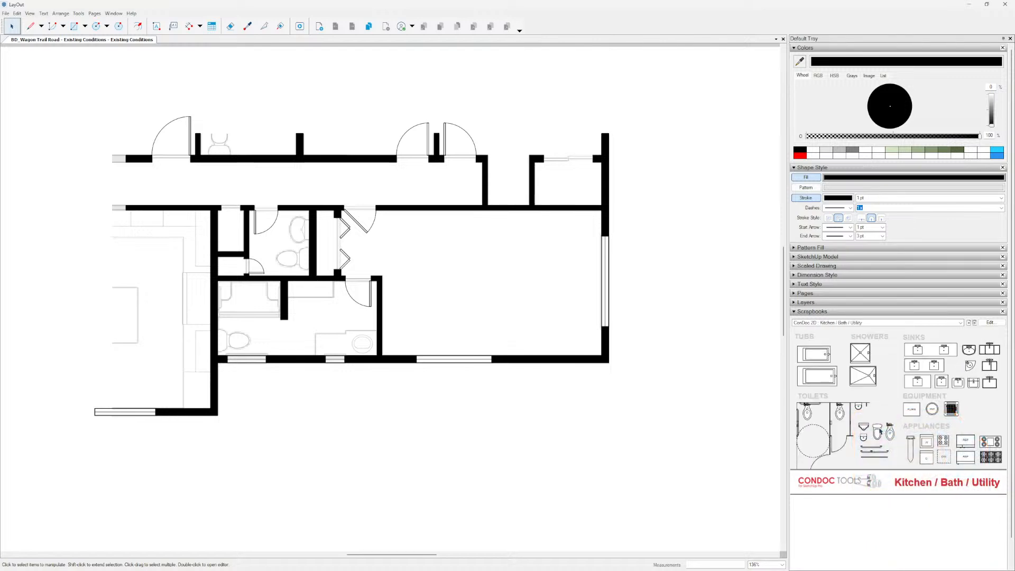
{"action": "left_click", "coordinate": [879, 431]}
{"action": "scroll", "coordinate": [273, 248], "scroll_direction": "up", "scroll_amount": 5}
{"action": "left_click", "coordinate": [309, 261]}
{"action": "key", "text": "space"}
{"action": "left_click", "coordinate": [301, 259]}
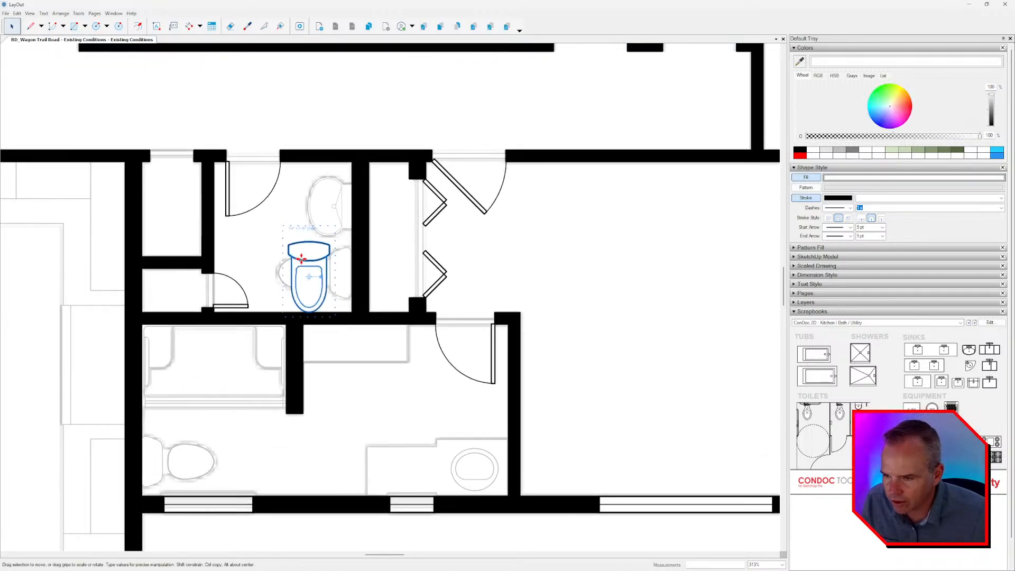
Rotate the toilet so its tank faces the powder room's right wall and position it over the underlying toilet outline.
{"action": "scroll", "coordinate": [302, 259], "scroll_direction": "up", "scroll_amount": 3}
{"action": "left_click_drag", "start_coordinate": [301, 259], "coordinate": [267, 287]}
{"action": "key", "text": "ctrl+z"}
{"action": "scroll", "coordinate": [313, 286], "scroll_direction": "up", "scroll_amount": 2}
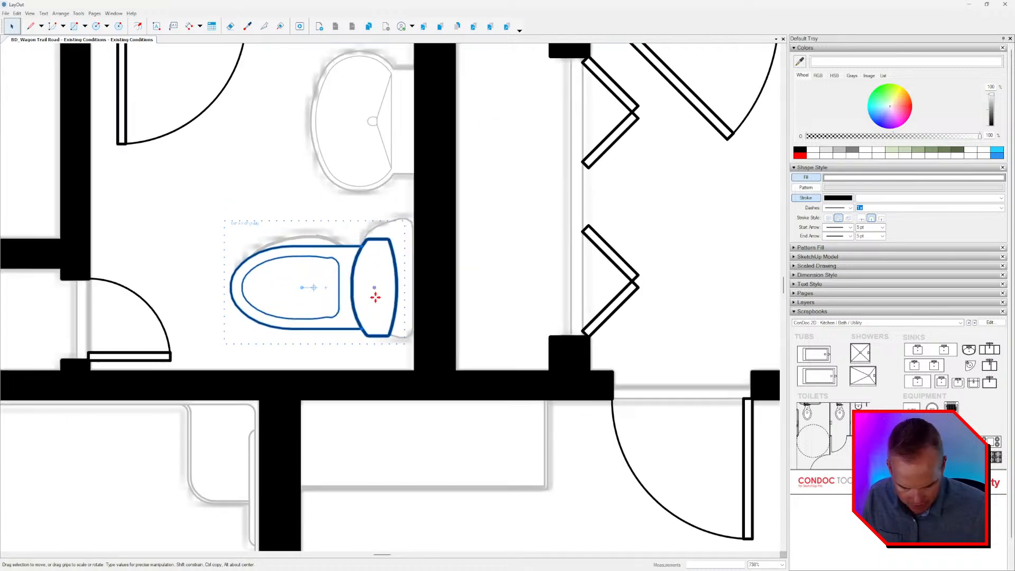
{"action": "key", "text": "Up"}
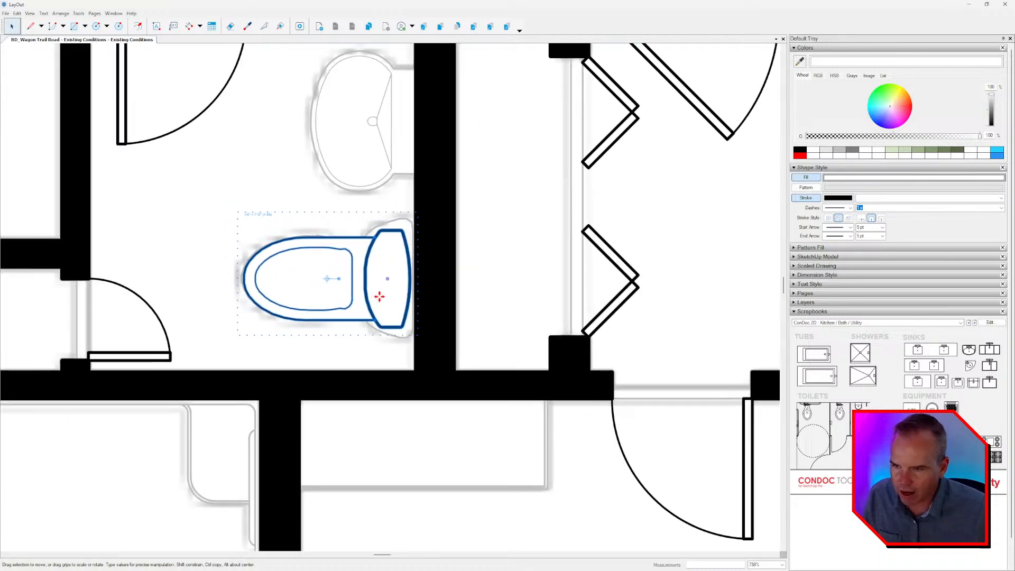
{"action": "scroll", "coordinate": [450, 285], "scroll_direction": "down", "scroll_amount": 2}
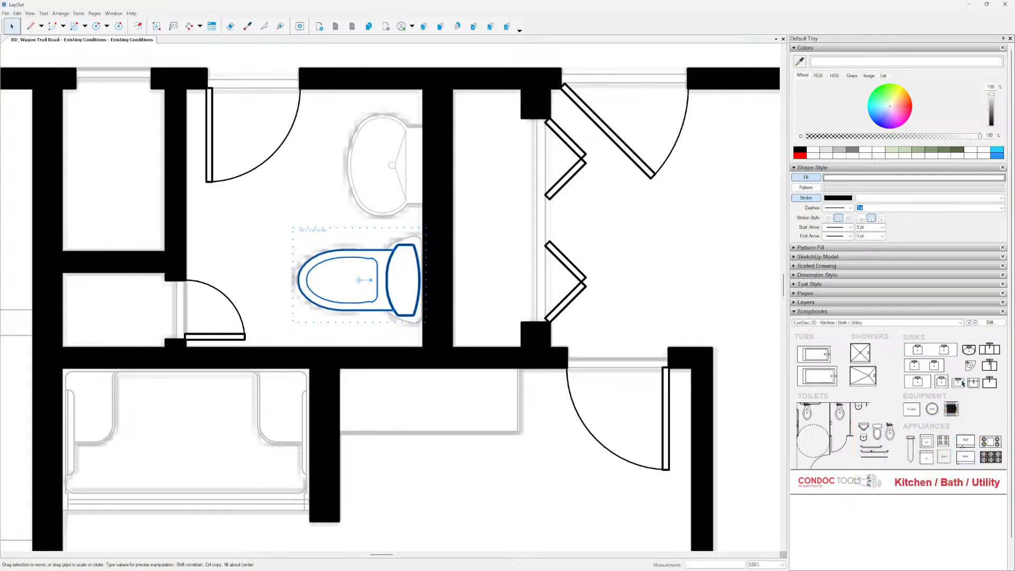
Place a small rectangular sink over the powder room's sink outline, with the faucet facing the right wall, and nudge it against that wall.
{"action": "left_click_drag", "start_coordinate": [958, 383], "coordinate": [351, 186]}
{"action": "scroll", "coordinate": [350, 161], "scroll_direction": "up", "scroll_amount": 2}
{"action": "scroll", "coordinate": [517, 241], "scroll_direction": "down", "scroll_amount": 2}
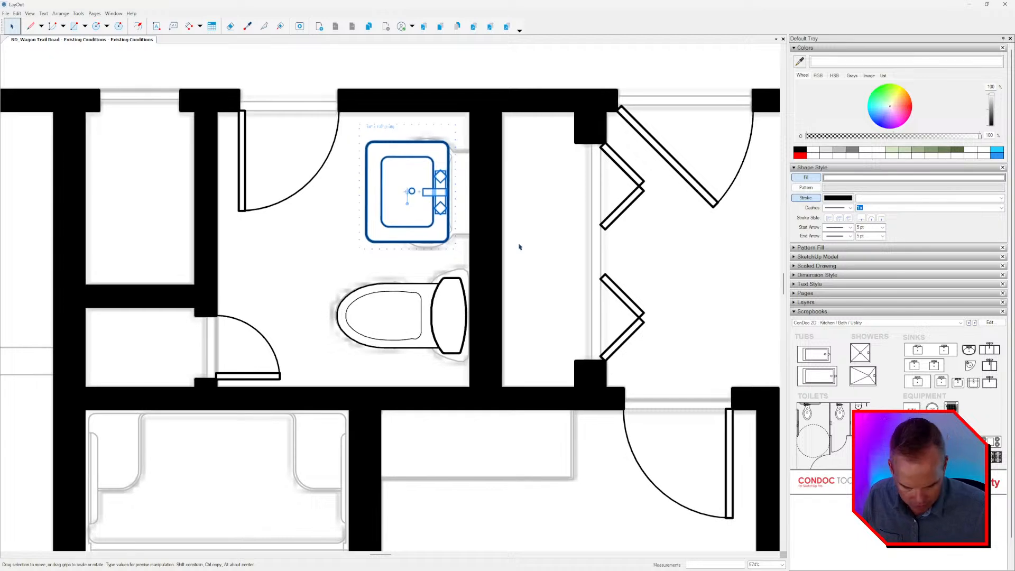
{"action": "key", "text": "Right"}
{"action": "key", "text": "Right"}
{"action": "key", "text": "Right"}
{"action": "key", "text": "Right"}
{"action": "key", "text": "Right"}
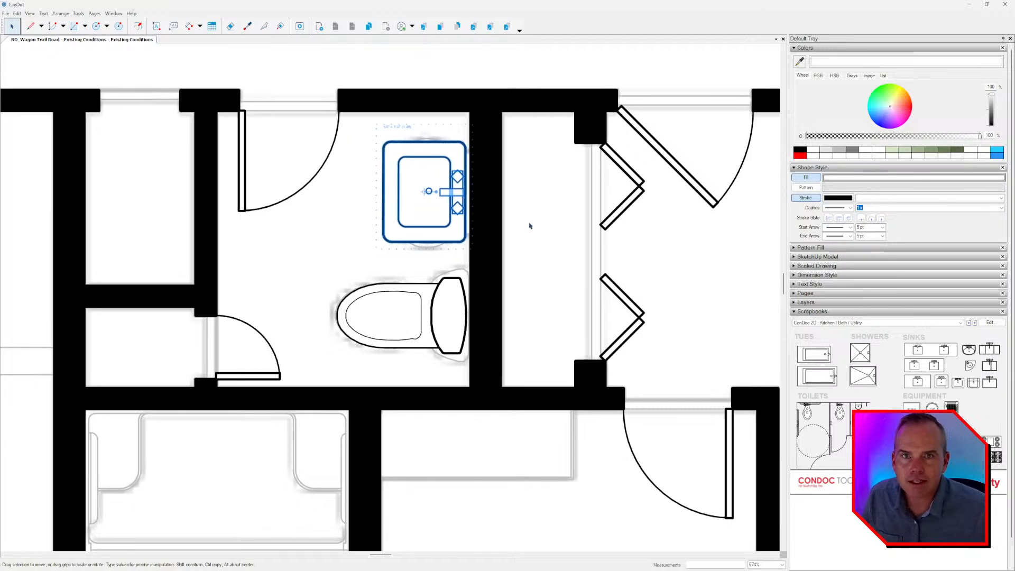
{"action": "scroll", "coordinate": [479, 208], "scroll_direction": "down", "scroll_amount": 3}
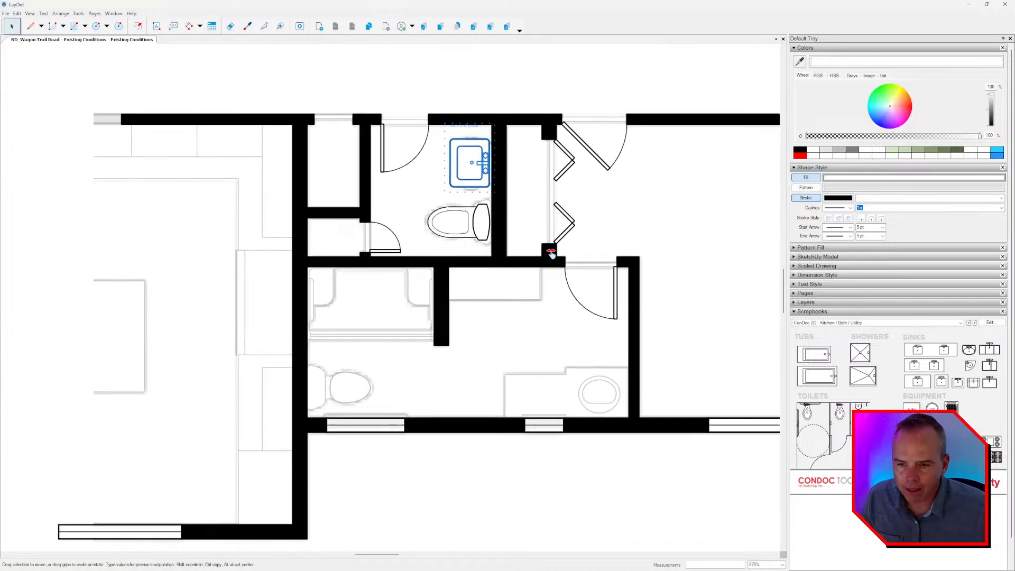
Copy the powder room toilet into the bathroom below, beside the underlying toilet outline.
{"action": "middle_click_drag", "start_coordinate": [535, 330], "coordinate": [535, 309]}
{"action": "left_click", "coordinate": [461, 208]}
{"action": "scroll", "coordinate": [470, 221], "scroll_direction": "up", "scroll_amount": 1}
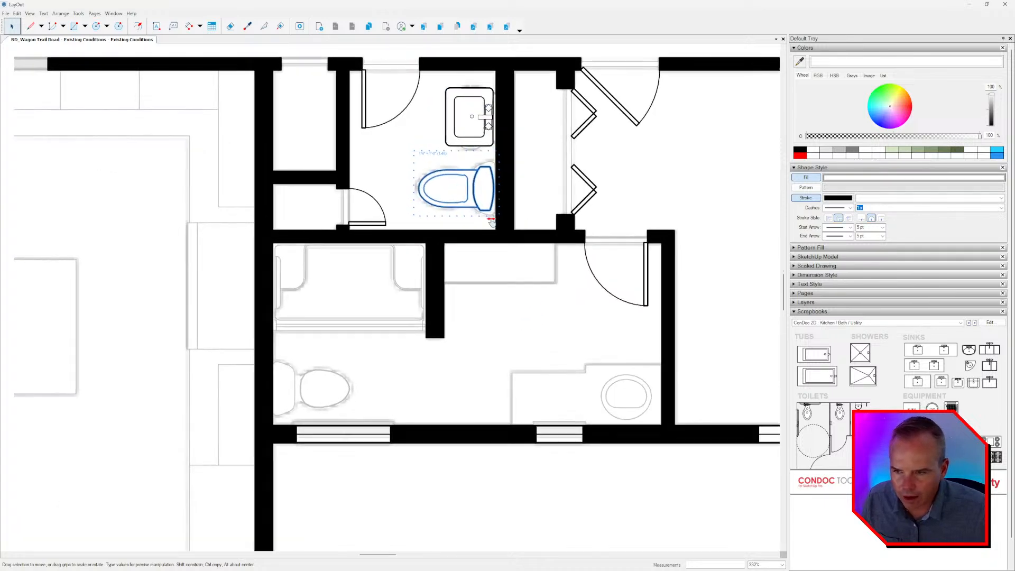
{"action": "middle_click_drag", "start_coordinate": [452, 204], "coordinate": [526, 186]}
{"action": "left_click_drag", "start_coordinate": [526, 185], "coordinate": [427, 359]}
{"action": "scroll", "coordinate": [427, 359], "scroll_direction": "up", "scroll_amount": 2}
Flip the copied toilet left to right so its tank faces the bathroom's left wall.
{"action": "right_click", "coordinate": [428, 360]}
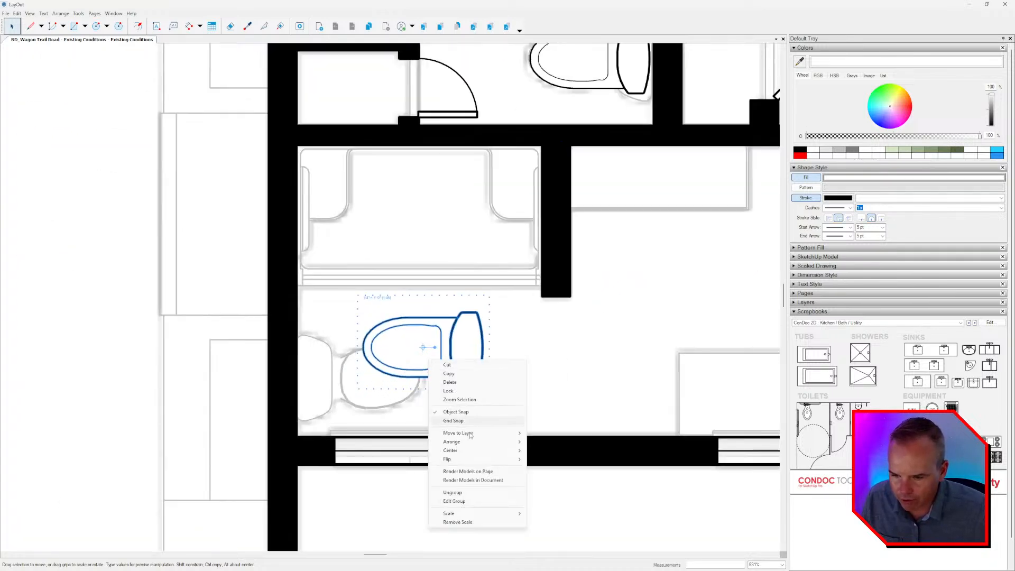
{"action": "mouse_move", "coordinate": [472, 460]}
{"action": "left_click", "coordinate": [547, 459]}
{"action": "scroll", "coordinate": [540, 349], "scroll_direction": "up", "scroll_amount": 2}
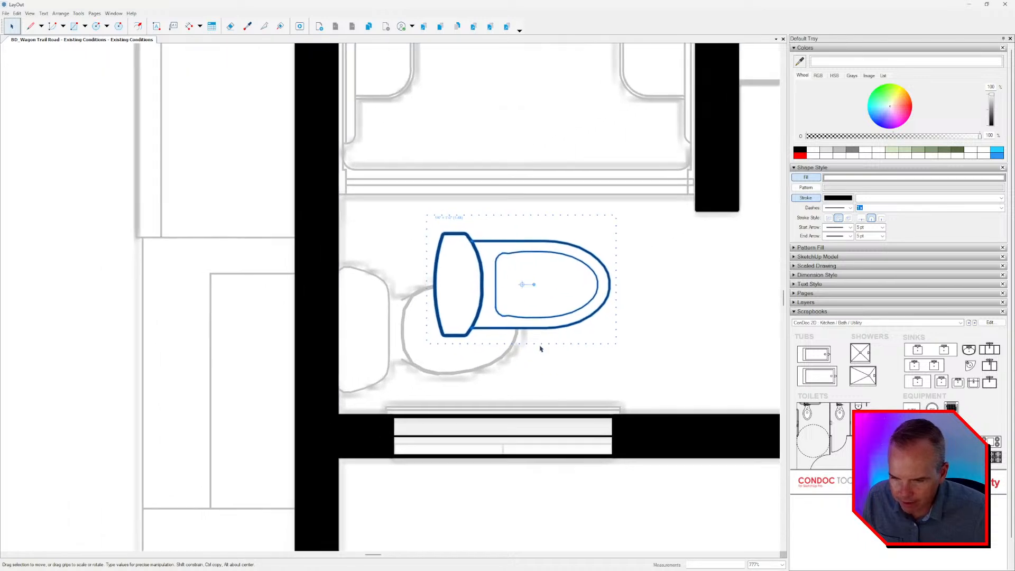
Nudge the flipped toilet left and down until it sits over the bathroom's underlying toilet outline.
{"action": "key", "text": "Left"}
{"action": "key", "text": "Left"}
{"action": "key", "text": "Left"}
{"action": "key", "text": "Left"}
{"action": "key", "text": "Left"}
{"action": "key", "text": "Left"}
{"action": "key", "text": "Left"}
{"action": "key", "text": "Left"}
{"action": "key", "text": "Left"}
{"action": "key", "text": "Down"}
{"action": "key", "text": "Down"}
{"action": "key", "text": "Down"}
{"action": "key", "text": "Down"}
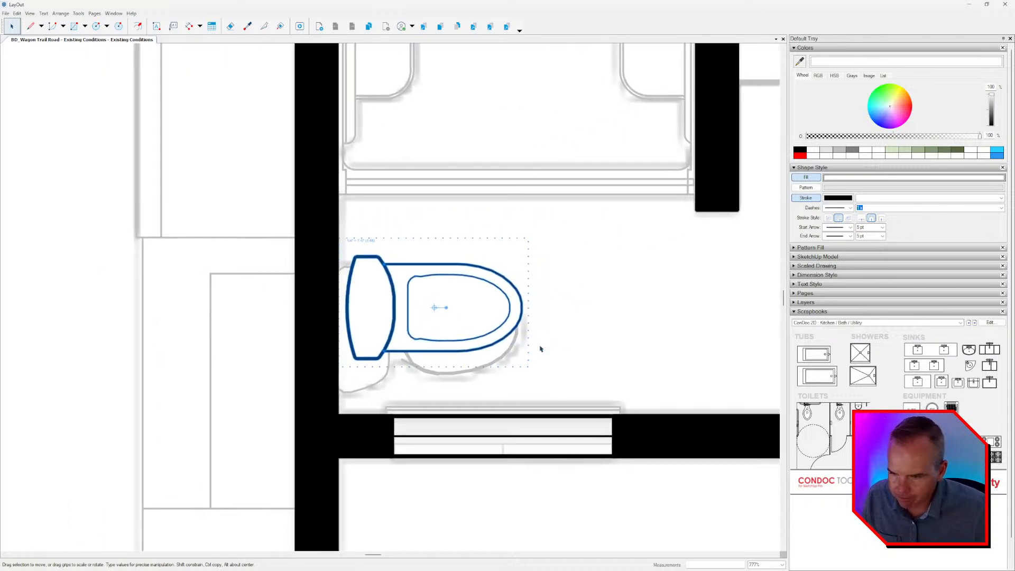
{"action": "key", "text": "Left"}
{"action": "key", "text": "Left"}
{"action": "key", "text": "Left"}
{"action": "key", "text": "Down"}
{"action": "key", "text": "Down"}
{"action": "key", "text": "Down"}
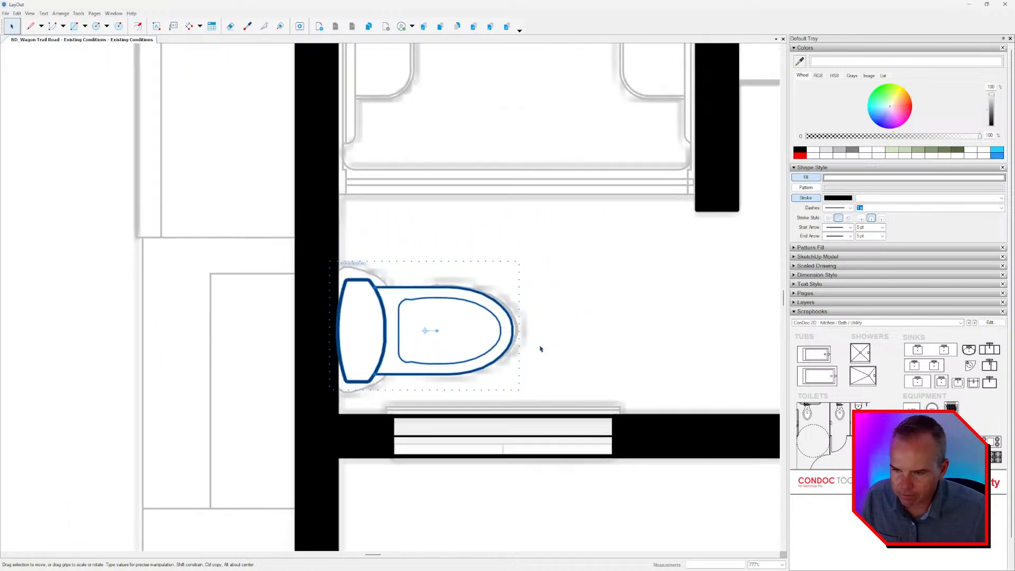
Fine-tune the bathroom toilet's horizontal position, leaving a small gap between its tank and the left wall, and deselect it.
{"action": "key", "text": "Right"}
{"action": "key", "text": "Right"}
{"action": "key", "text": "Right"}
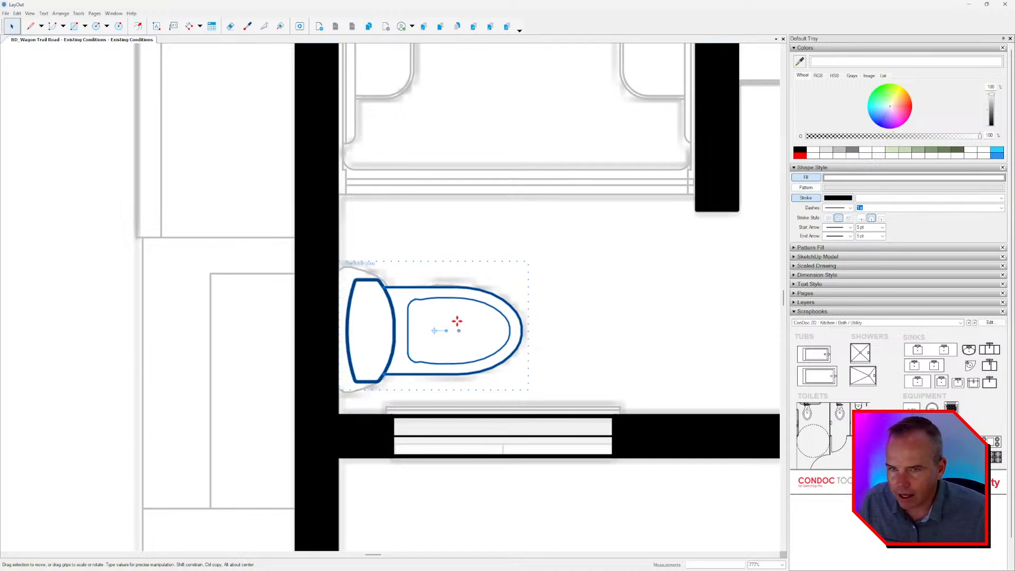
{"action": "scroll", "coordinate": [457, 321], "scroll_direction": "down", "scroll_amount": 1}
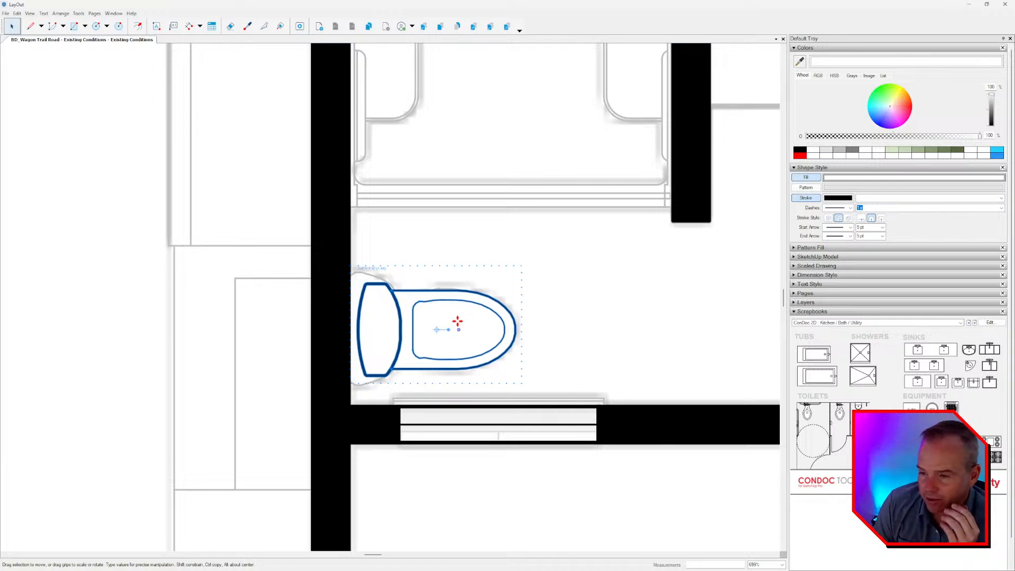
{"action": "key", "text": "Left"}
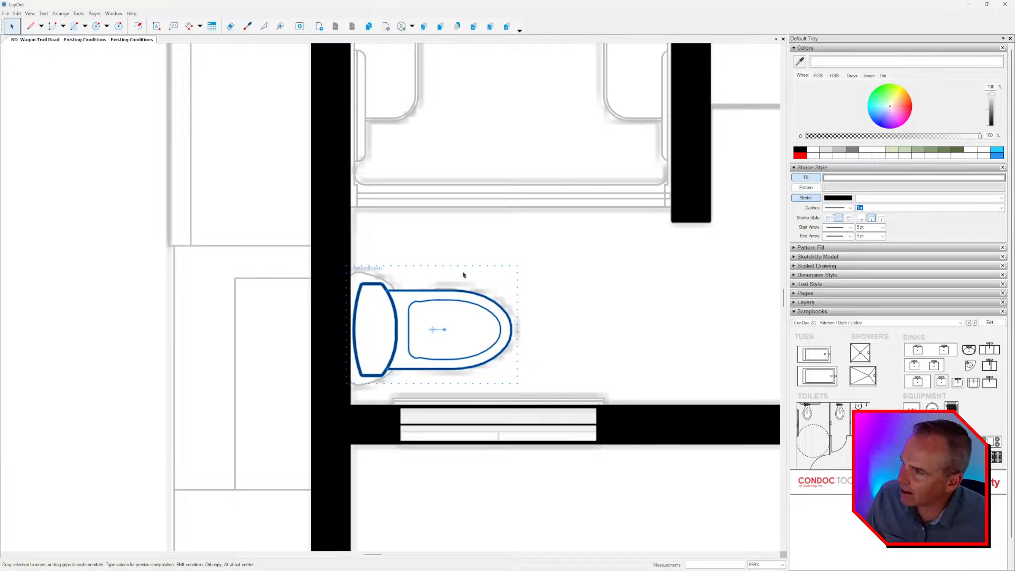
{"action": "scroll", "coordinate": [518, 306], "scroll_direction": "down", "scroll_amount": 5}
{"action": "middle_click_drag", "start_coordinate": [518, 306], "coordinate": [378, 302]}
{"action": "left_click", "coordinate": [416, 302]}
Examine the powder room and bathroom for fixture placement and any fixture outlines still without symbols.
{"action": "scroll", "coordinate": [468, 316], "scroll_direction": "down", "scroll_amount": 1}
{"action": "middle_click_drag", "start_coordinate": [468, 316], "coordinate": [406, 298]}
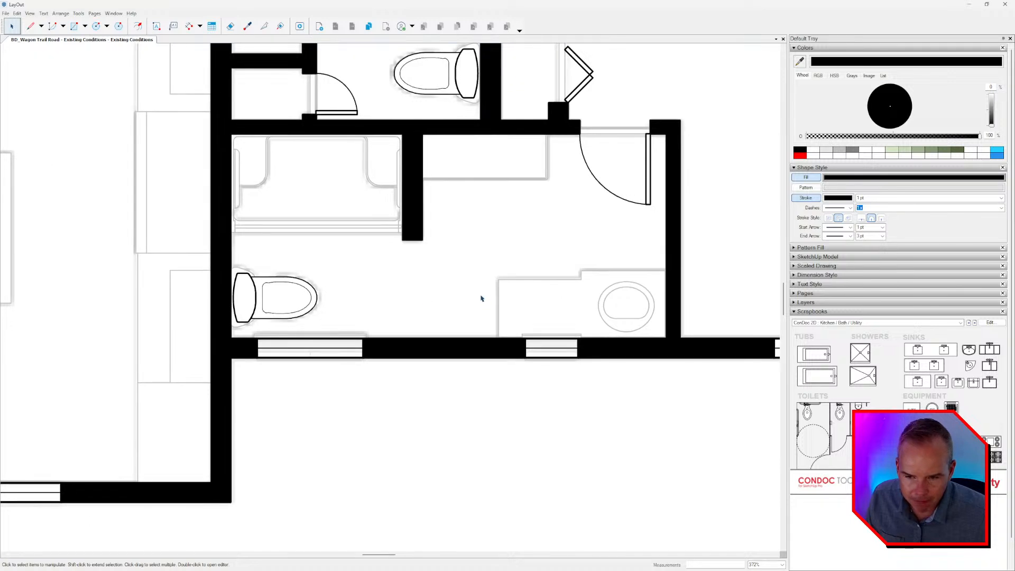
{"action": "middle_click_drag", "start_coordinate": [569, 335], "coordinate": [501, 429]}
{"action": "scroll", "coordinate": [546, 393], "scroll_direction": "down", "scroll_amount": 2}
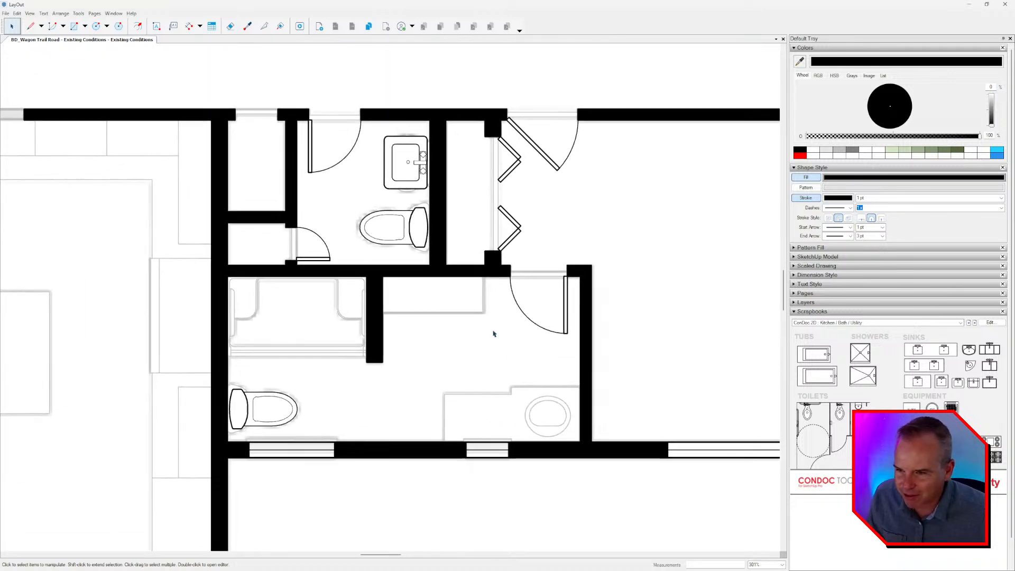
{"action": "scroll", "coordinate": [493, 331], "scroll_direction": "down", "scroll_amount": 3}
{"action": "middle_click_drag", "start_coordinate": [491, 328], "coordinate": [487, 299]}
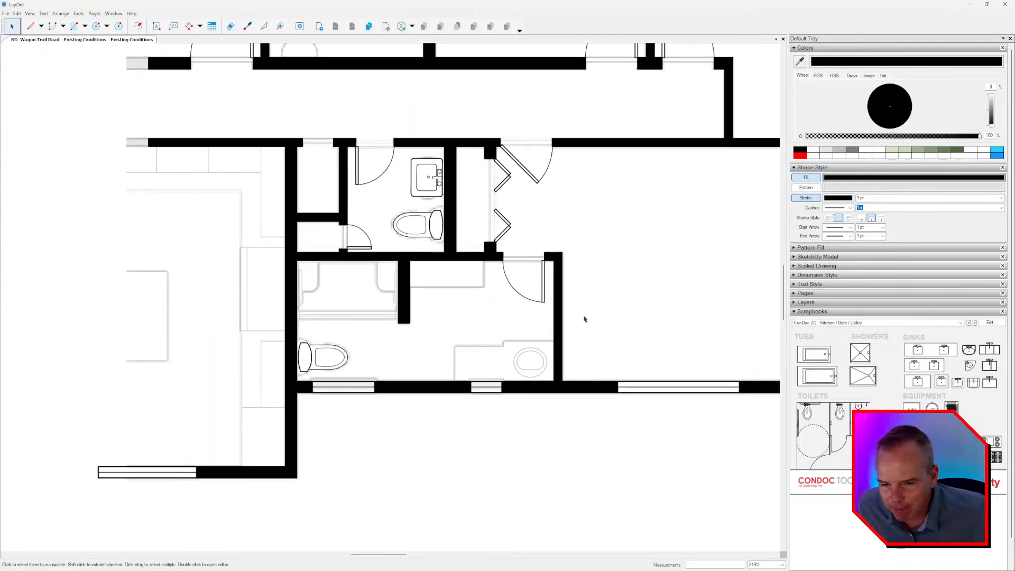
{"action": "scroll", "coordinate": [631, 299], "scroll_direction": "down", "scroll_amount": 3}
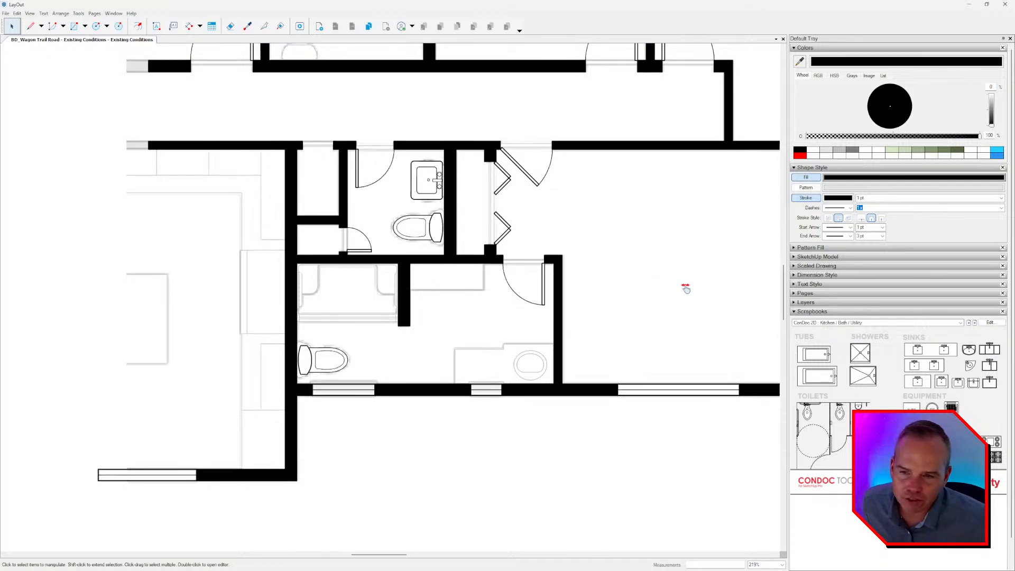
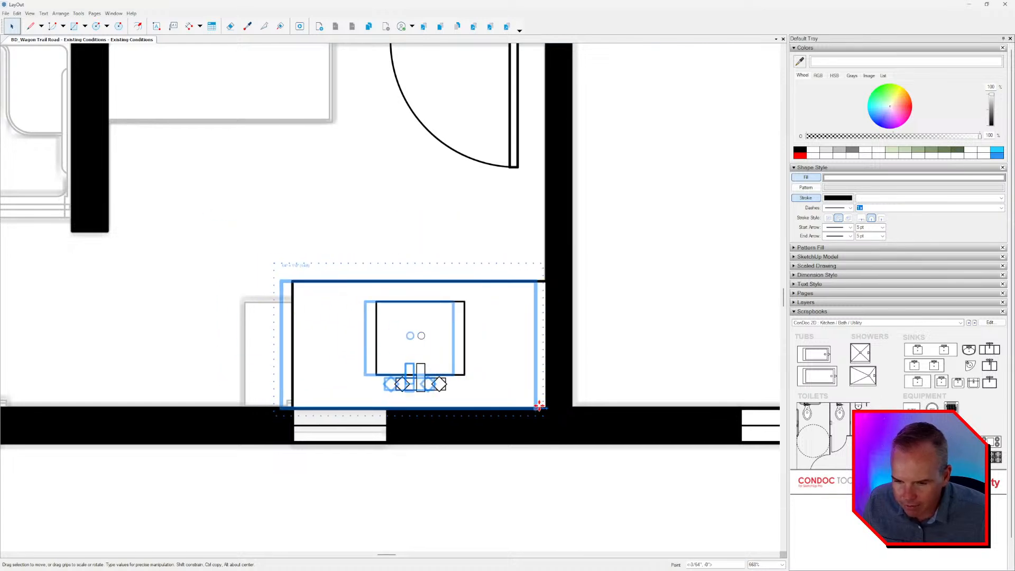
Inside the bathroom vanity group, pull the counter's front edge back to the underlying outline and nudge the sink closer to the back wall.
{"action": "double_click", "coordinate": [335, 320]}
{"action": "left_click_drag", "start_coordinate": [344, 281], "coordinate": [344, 301]}
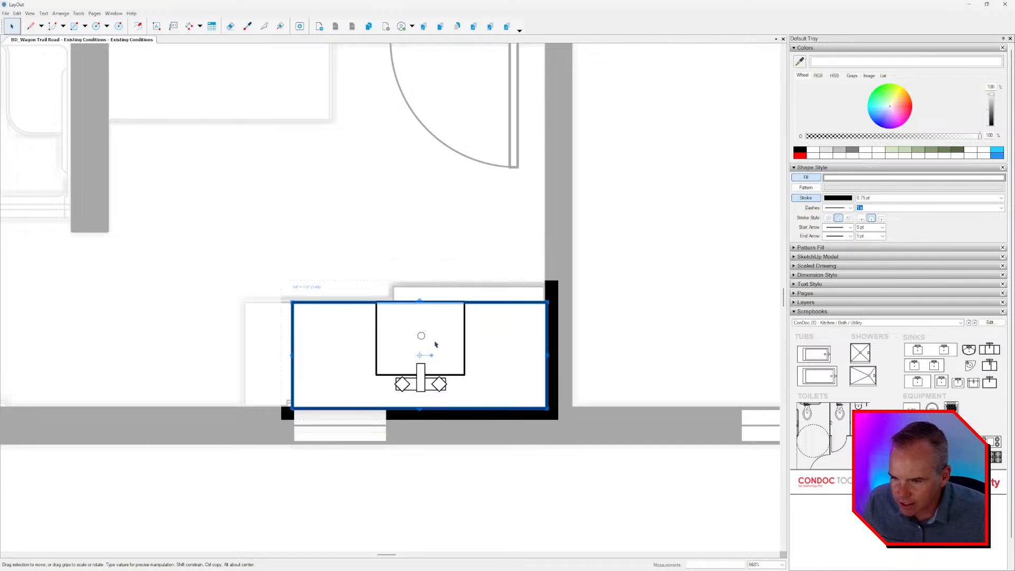
{"action": "left_click_drag", "start_coordinate": [335, 252], "coordinate": [487, 421]}
{"action": "key", "text": "Down"}
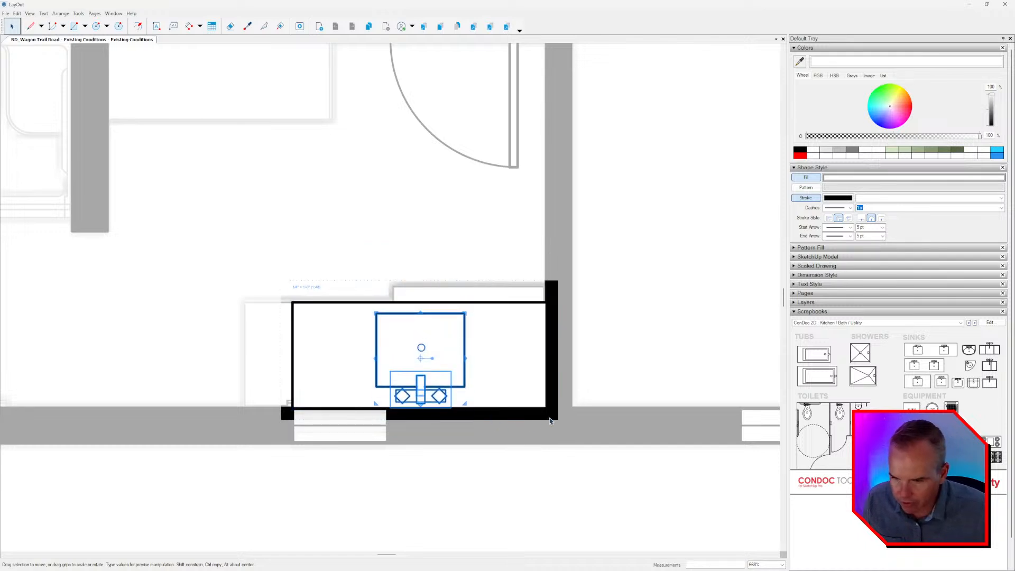
Extend the vanity counter's left edge to the end of the underlying outline and close the group.
{"action": "left_click", "coordinate": [293, 330]}
{"action": "left_click_drag", "start_coordinate": [291, 337], "coordinate": [244, 345]}
{"action": "scroll", "coordinate": [294, 312], "scroll_direction": "down", "scroll_amount": 3}
{"action": "left_click", "coordinate": [454, 330]}
{"action": "scroll", "coordinate": [447, 312], "scroll_direction": "down", "scroll_amount": 3}
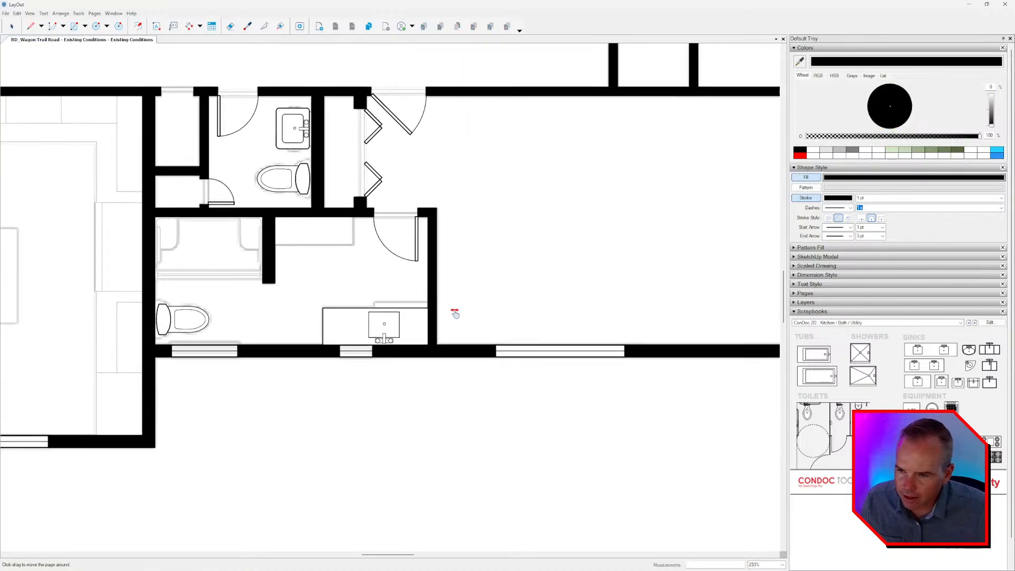
Inside the vanity group, draw a rectangle over the deeper part of the counter outline in front of the existing counter.
{"action": "scroll", "coordinate": [407, 315], "scroll_direction": "up", "scroll_amount": 4}
{"action": "double_click", "coordinate": [362, 309]}
{"action": "scroll", "coordinate": [365, 306], "scroll_direction": "up", "scroll_amount": 4}
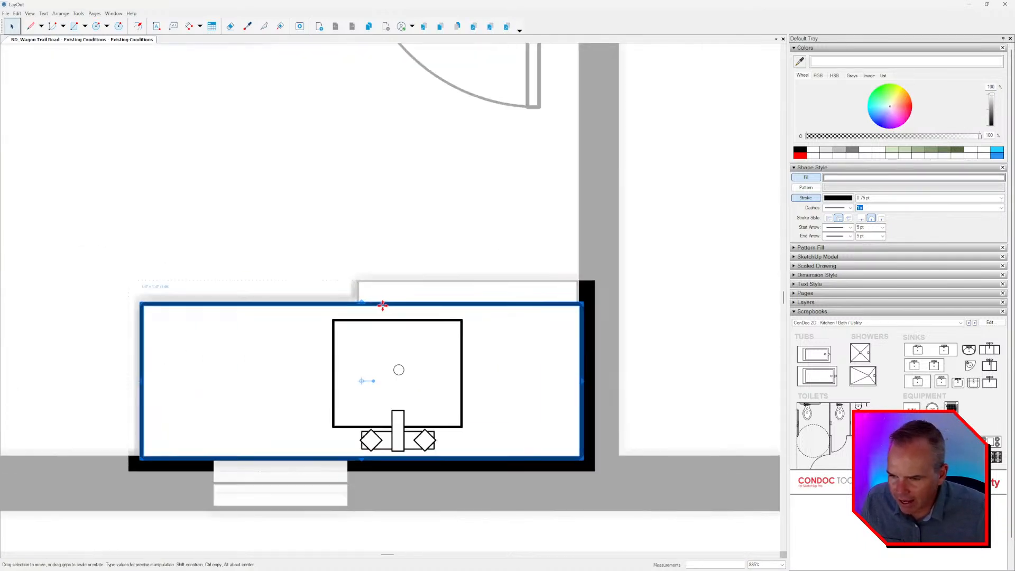
{"action": "key", "text": "r"}
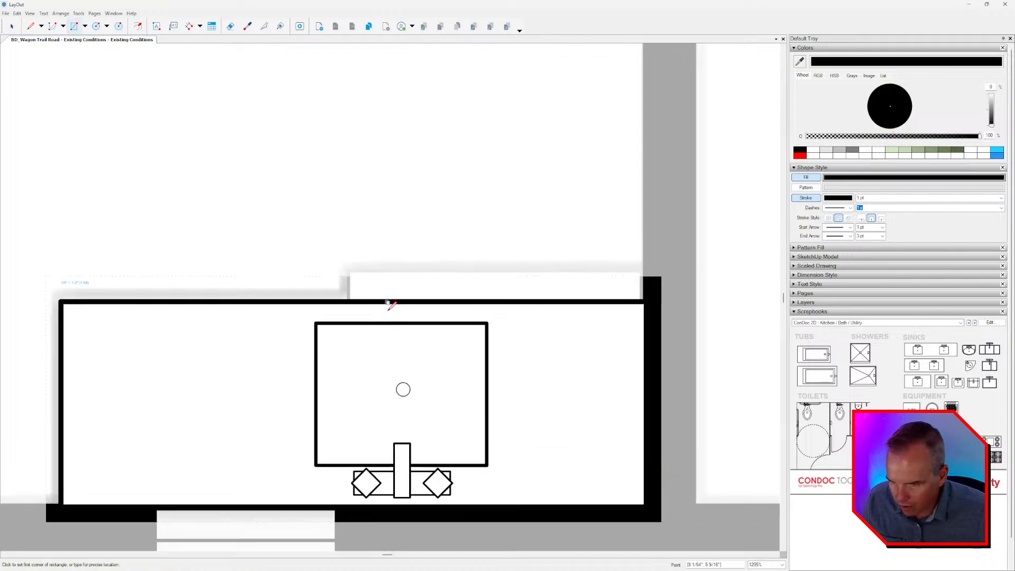
{"action": "scroll", "coordinate": [389, 301], "scroll_direction": "up", "scroll_amount": 2}
{"action": "left_click", "coordinate": [351, 301]}
{"action": "left_click", "coordinate": [639, 271]}
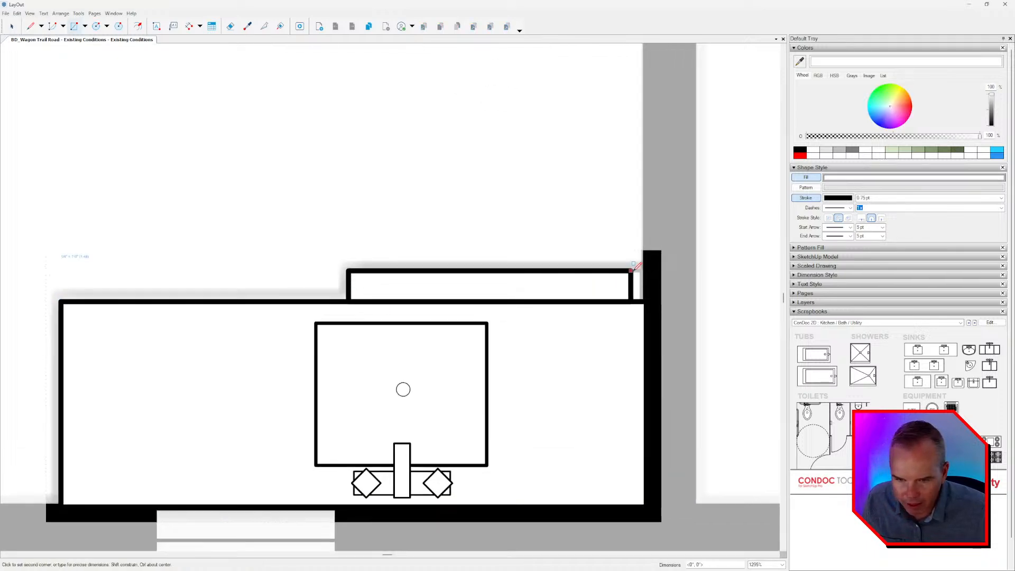
{"action": "key", "text": "space"}
{"action": "scroll", "coordinate": [642, 269], "scroll_direction": "down", "scroll_amount": 5}
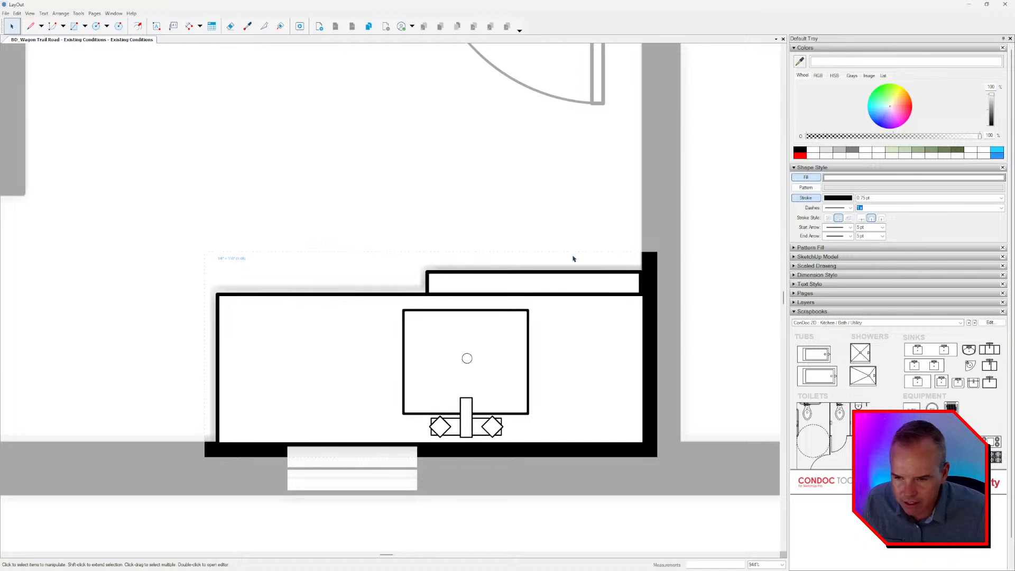
Pull the counter's right edge in to line up with the right end of the added rectangle.
{"action": "key", "text": "h"}
{"action": "middle_click_drag", "start_coordinate": [616, 317], "coordinate": [607, 308]}
{"action": "scroll", "coordinate": [624, 288], "scroll_direction": "up", "scroll_amount": 4}
{"action": "left_click", "coordinate": [627, 265]}
{"action": "scroll", "coordinate": [635, 289], "scroll_direction": "up", "scroll_amount": 1}
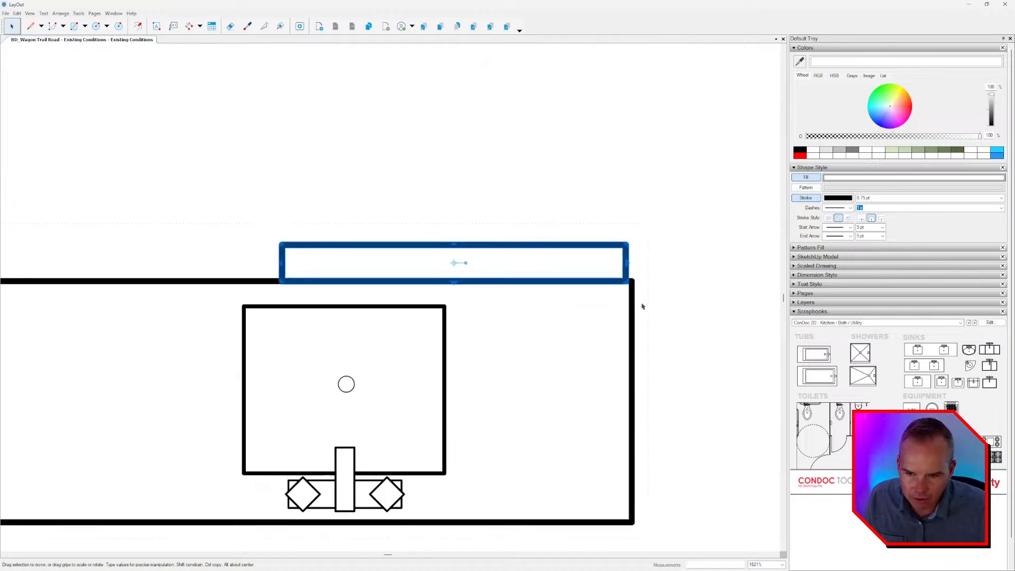
{"action": "left_click", "coordinate": [632, 309]}
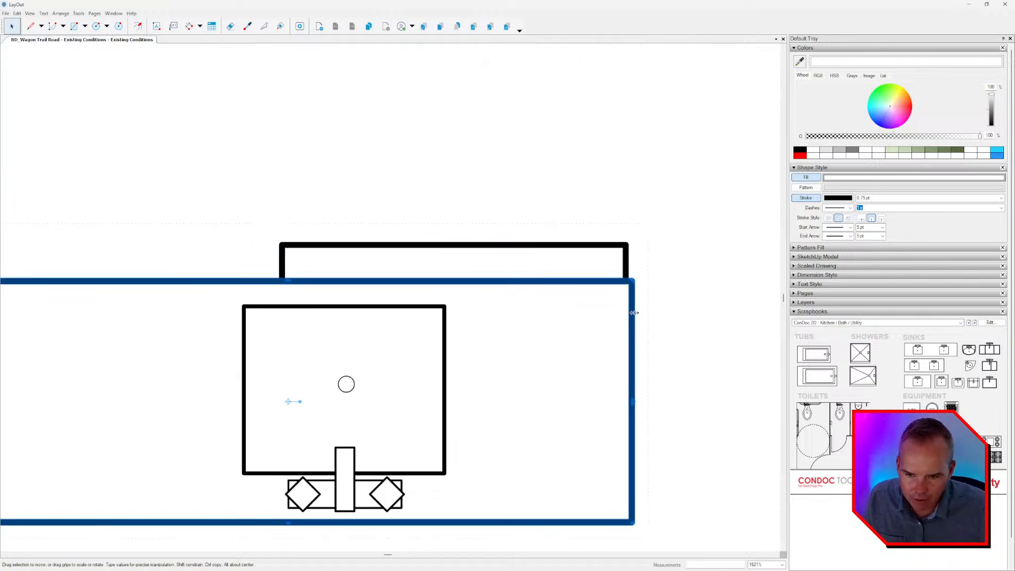
Split the counter outline at both points where the rectangle meets it and erase the shared edge between the two shapes.
{"action": "left_click", "coordinate": [264, 26]}
{"action": "left_click", "coordinate": [282, 280]}
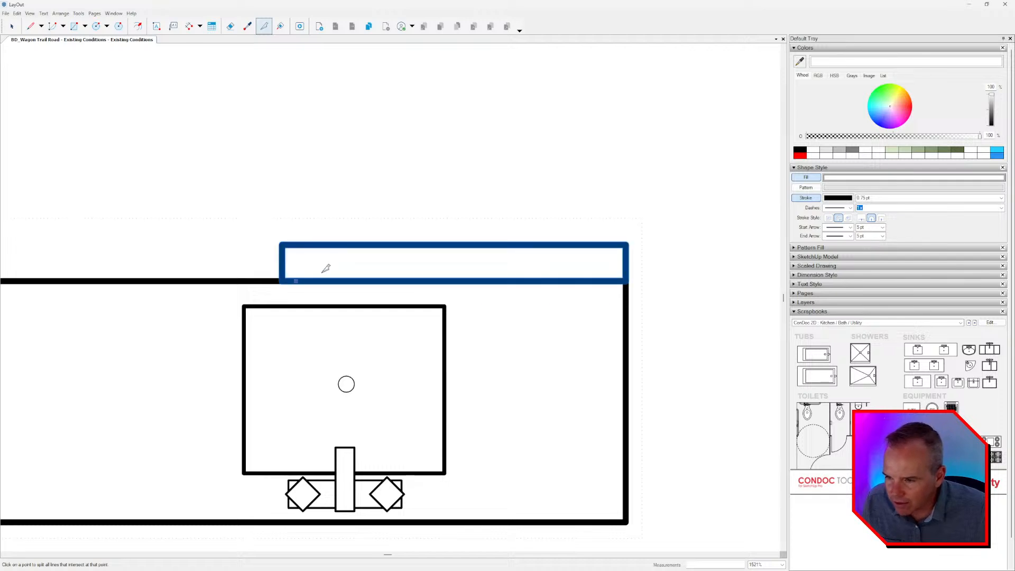
{"action": "left_click", "coordinate": [626, 281]}
{"action": "key", "text": "space"}
{"action": "key", "text": "e"}
{"action": "left_click", "coordinate": [568, 277]}
{"action": "key", "text": "ctrl+z"}
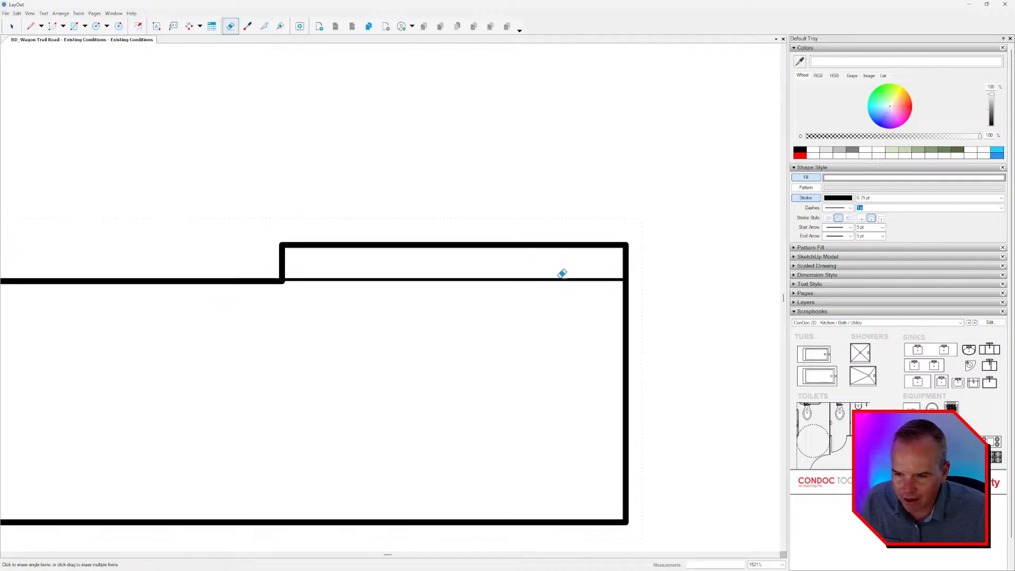
{"action": "left_click", "coordinate": [562, 277]}
{"action": "key", "text": "space"}
{"action": "left_click", "coordinate": [560, 279]}
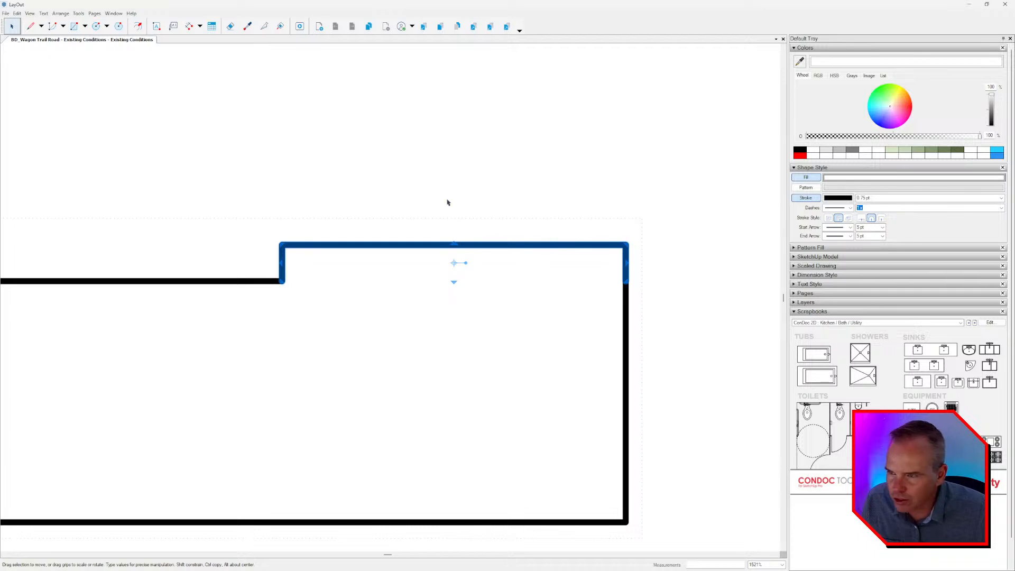
Join the counter outline and the open rectangle outline into one stepped counter shape.
{"action": "left_click", "coordinate": [279, 27]}
{"action": "left_click", "coordinate": [272, 281]}
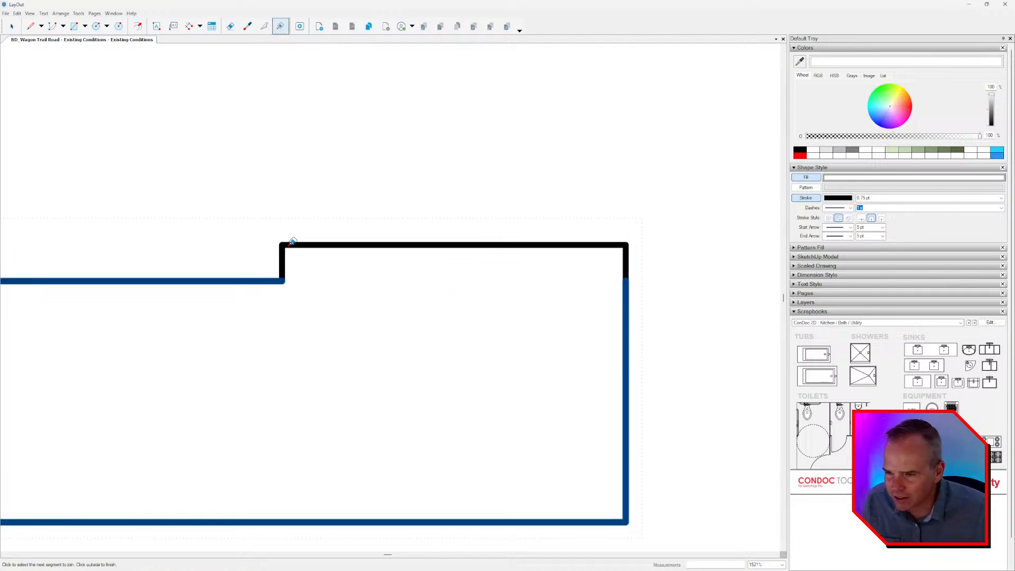
{"action": "left_click", "coordinate": [292, 242]}
{"action": "scroll", "coordinate": [530, 260], "scroll_direction": "down", "scroll_amount": 3}
Turn off the stepped counter's fill and delete the leftover line across its deeper part.
{"action": "key", "text": "space"}
{"action": "left_click", "coordinate": [502, 250]}
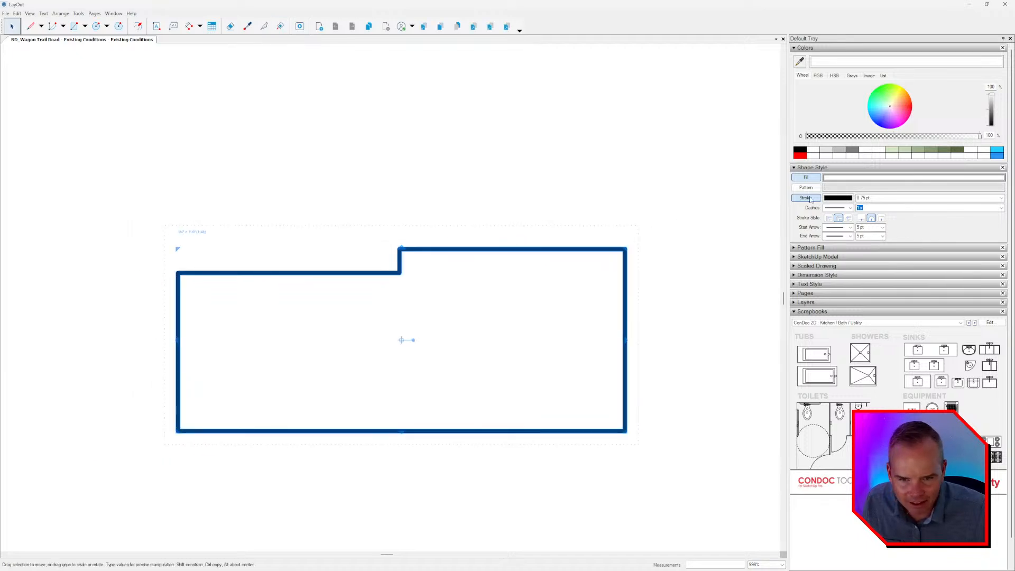
{"action": "left_click", "coordinate": [816, 178]}
{"action": "left_click", "coordinate": [553, 274]}
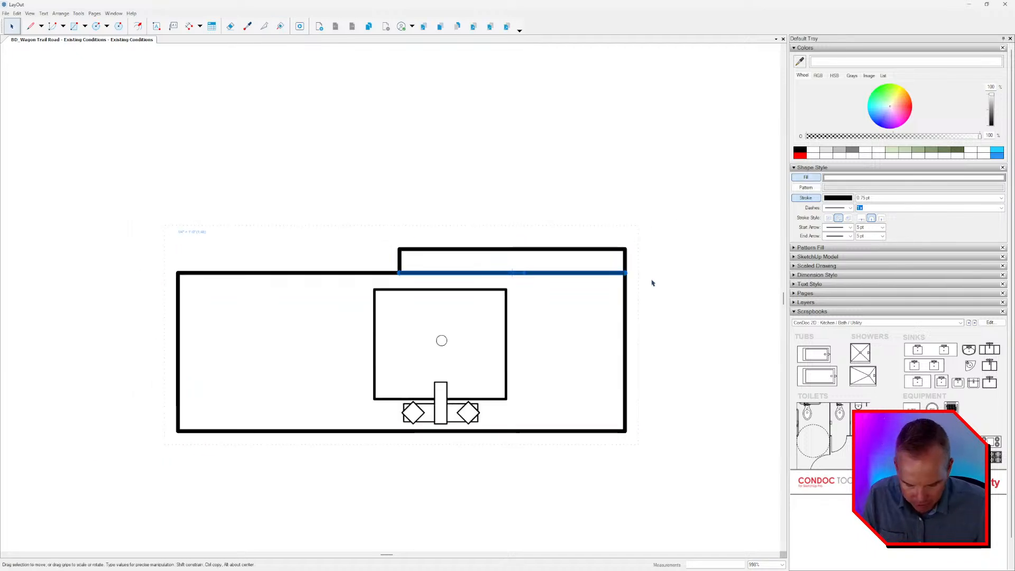
{"action": "key", "text": "Delete"}
{"action": "scroll", "coordinate": [531, 290], "scroll_direction": "down", "scroll_amount": 3}
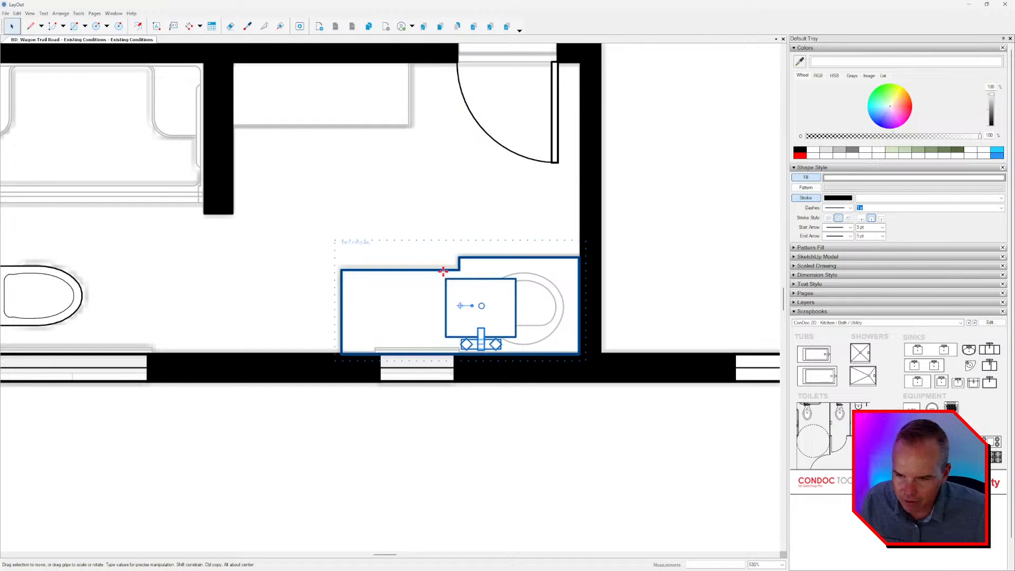
Move the vanity's sink and faucet right and slightly up until they sit centred over the underlying basin outline.
{"action": "left_click_drag", "start_coordinate": [423, 248], "coordinate": [558, 381]}
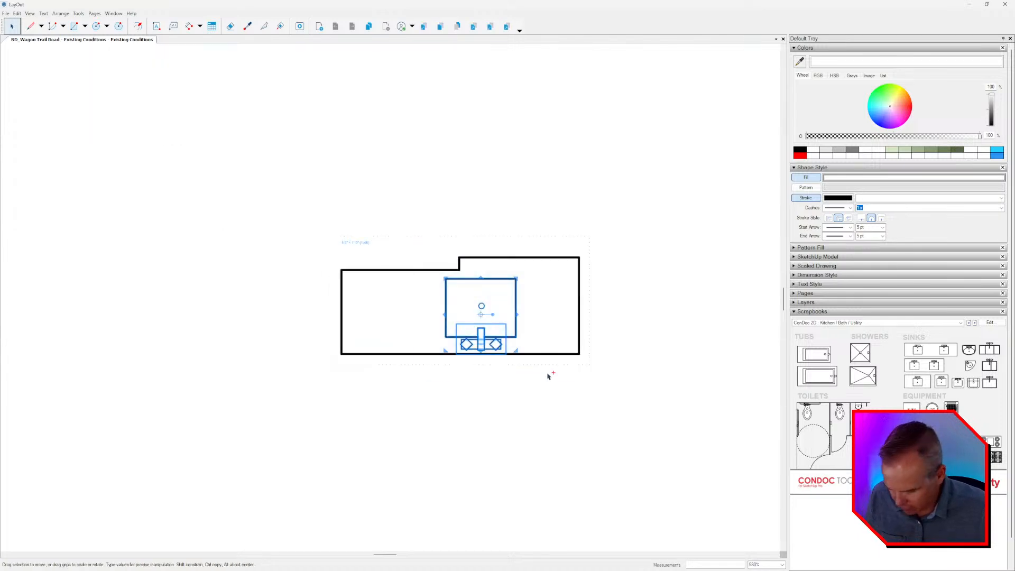
{"action": "key", "text": "Right"}
{"action": "key", "text": "Right"}
{"action": "key", "text": "Right"}
{"action": "key", "text": "Right"}
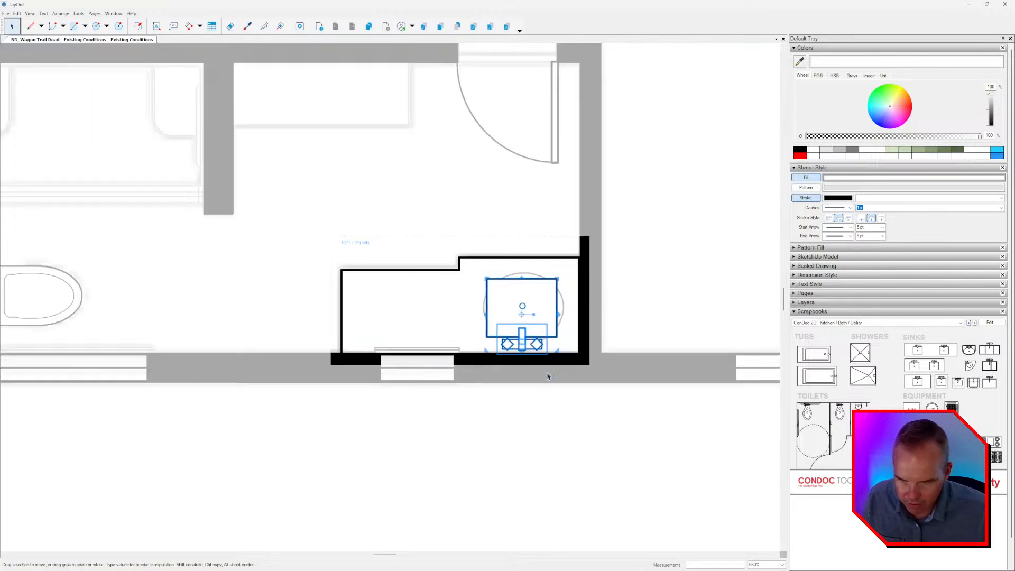
{"action": "key", "text": "Up"}
{"action": "left_click", "coordinate": [548, 377]}
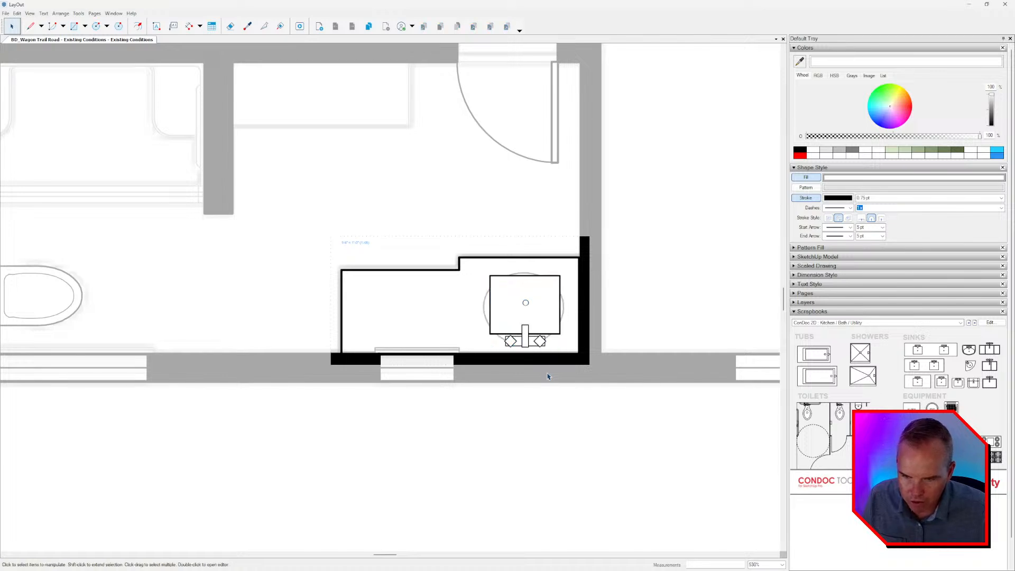
{"action": "scroll", "coordinate": [547, 376], "scroll_direction": "down", "scroll_amount": 3}
Draw a rectangle over the cabinet outline along the bathroom's upper wall, beside the shower partition.
{"action": "scroll", "coordinate": [384, 228], "scroll_direction": "up", "scroll_amount": 2}
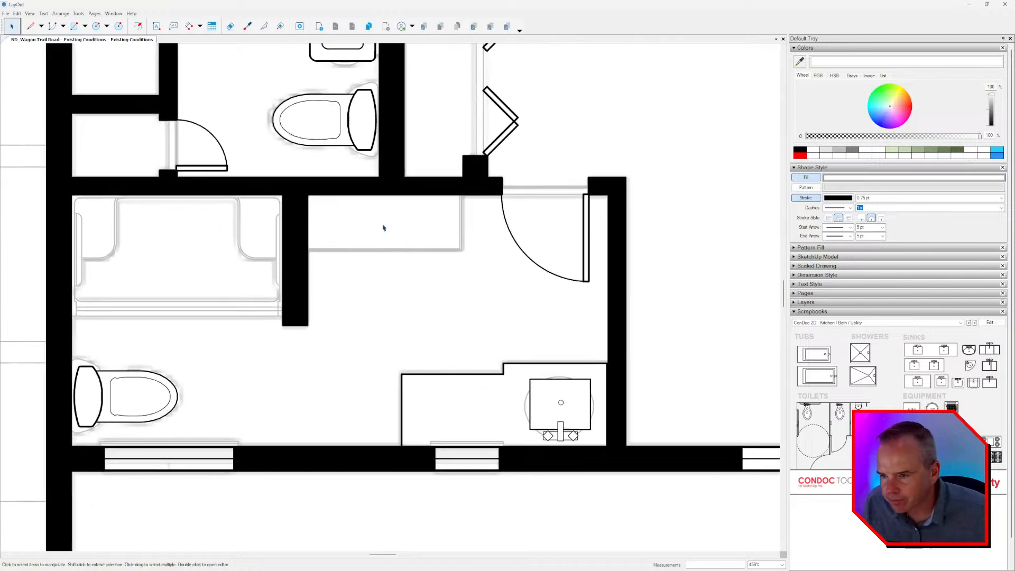
{"action": "key", "text": "r"}
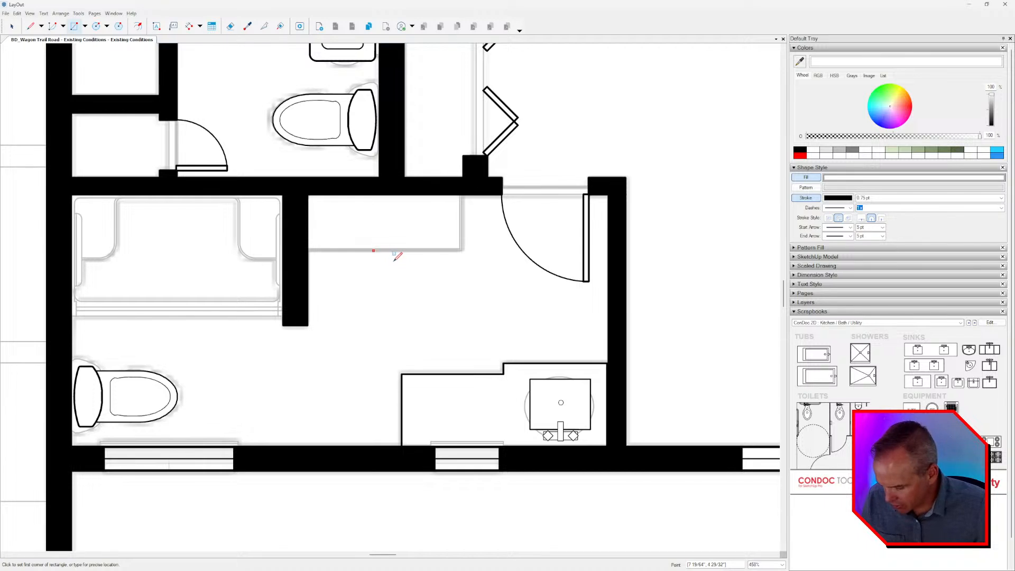
{"action": "left_click", "coordinate": [309, 196]}
{"action": "left_click", "coordinate": [461, 250]}
{"action": "key", "text": "space"}
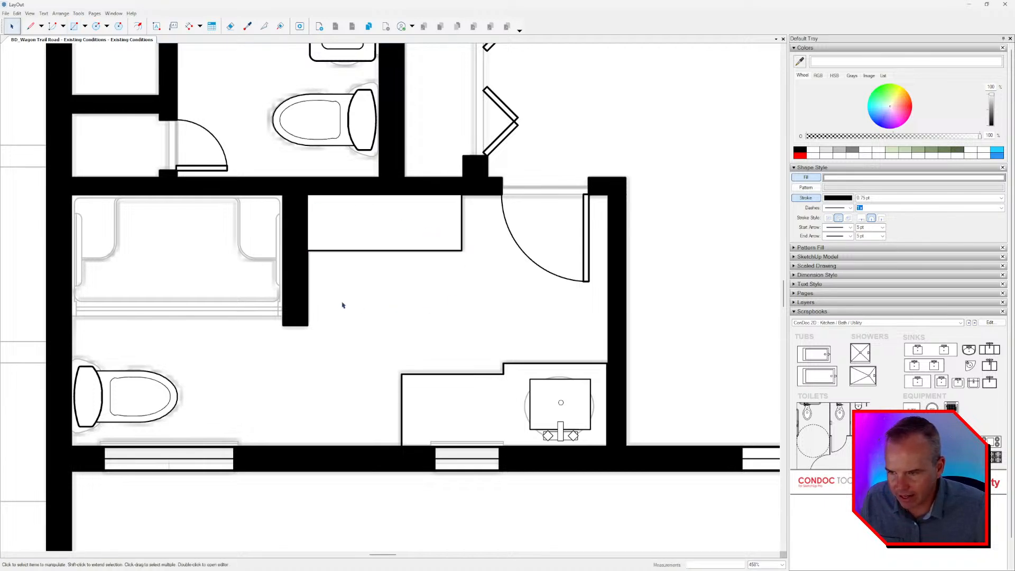
Place the rectangular shower symbol from the scrapbook and snap its upper right corner into the bathroom's shower alcove.
{"action": "middle_click_drag", "start_coordinate": [342, 305], "coordinate": [513, 309]}
{"action": "left_click_drag", "start_coordinate": [869, 358], "coordinate": [365, 293]}
{"action": "scroll", "coordinate": [370, 293], "scroll_direction": "up", "scroll_amount": 2}
{"action": "left_click", "coordinate": [384, 291]}
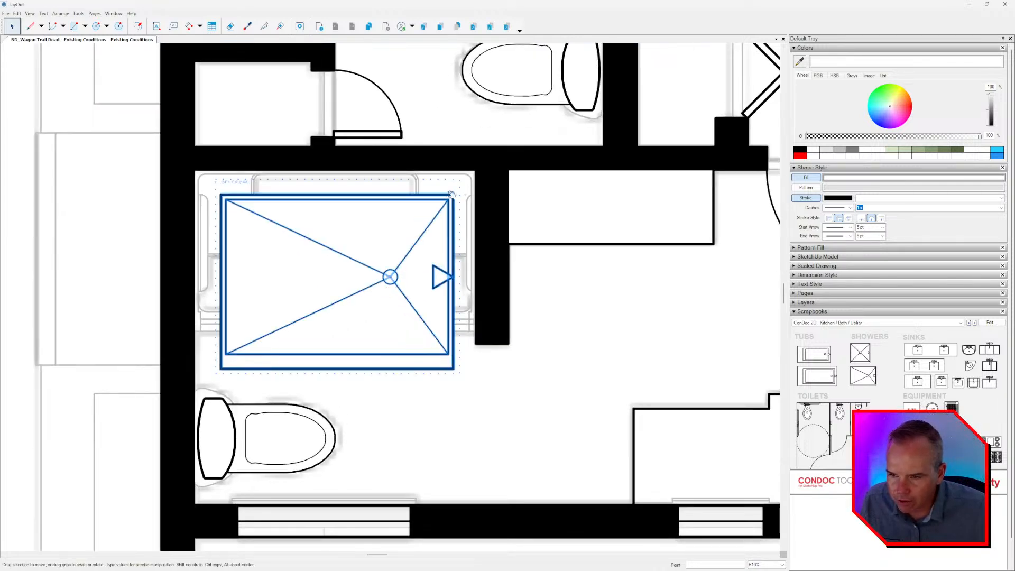
{"action": "left_click_drag", "start_coordinate": [453, 195], "coordinate": [475, 170]}
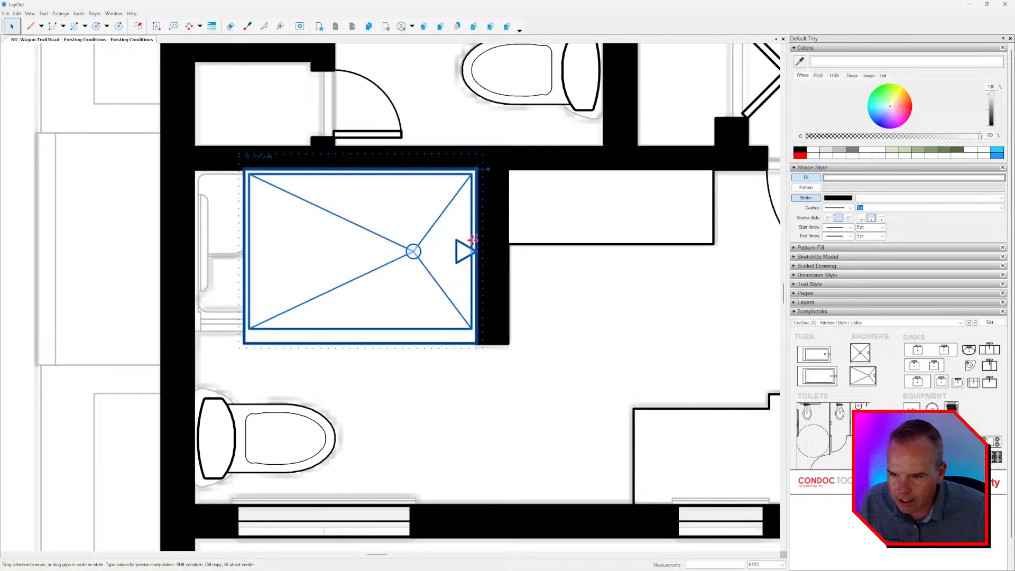
Try to scale the shower's tray linework down to the outline depth inside the symbol's group, leaving out the shower head.
{"action": "double_click", "coordinate": [436, 286]}
{"action": "middle_click_drag", "start_coordinate": [437, 285], "coordinate": [521, 284]}
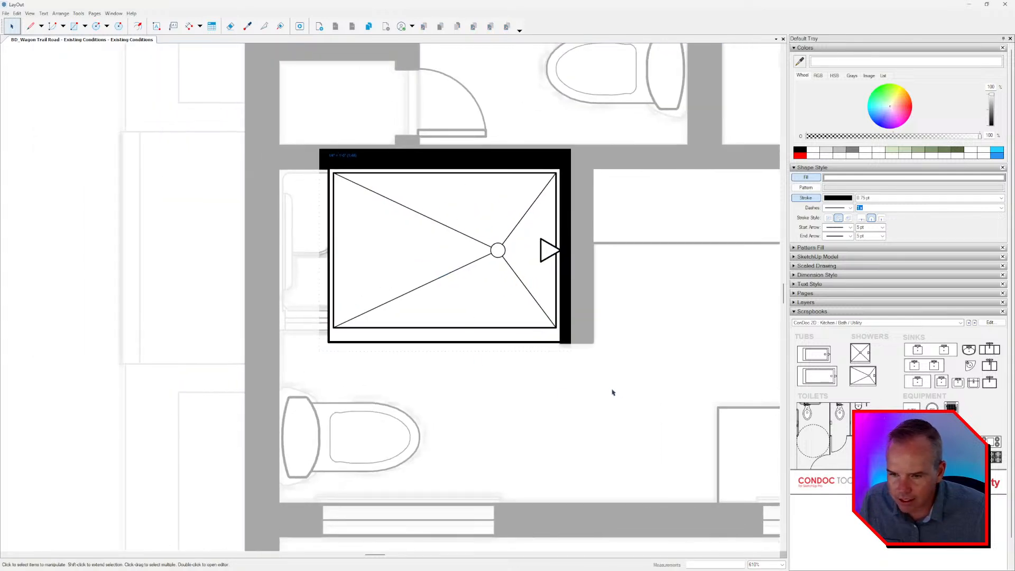
{"action": "left_click_drag", "start_coordinate": [567, 363], "coordinate": [289, 168]}
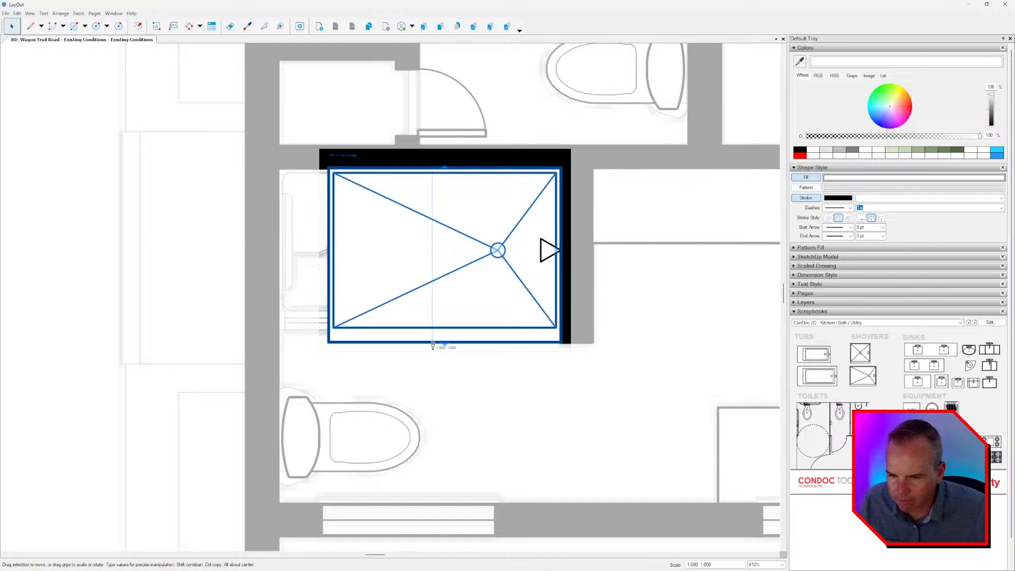
{"action": "left_click_drag", "start_coordinate": [433, 346], "coordinate": [428, 331]}
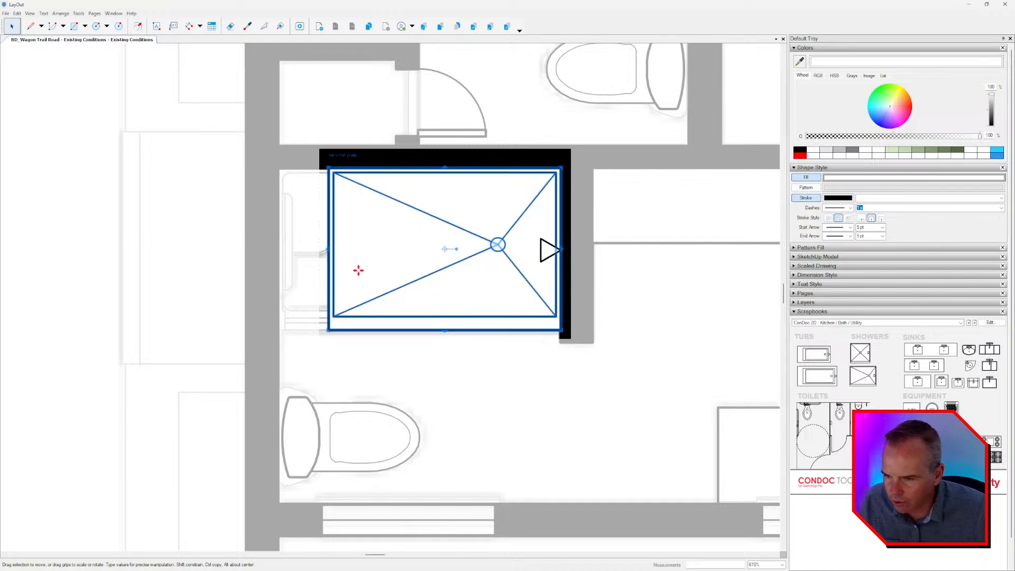
{"action": "scroll", "coordinate": [495, 280], "scroll_direction": "up", "scroll_amount": 3}
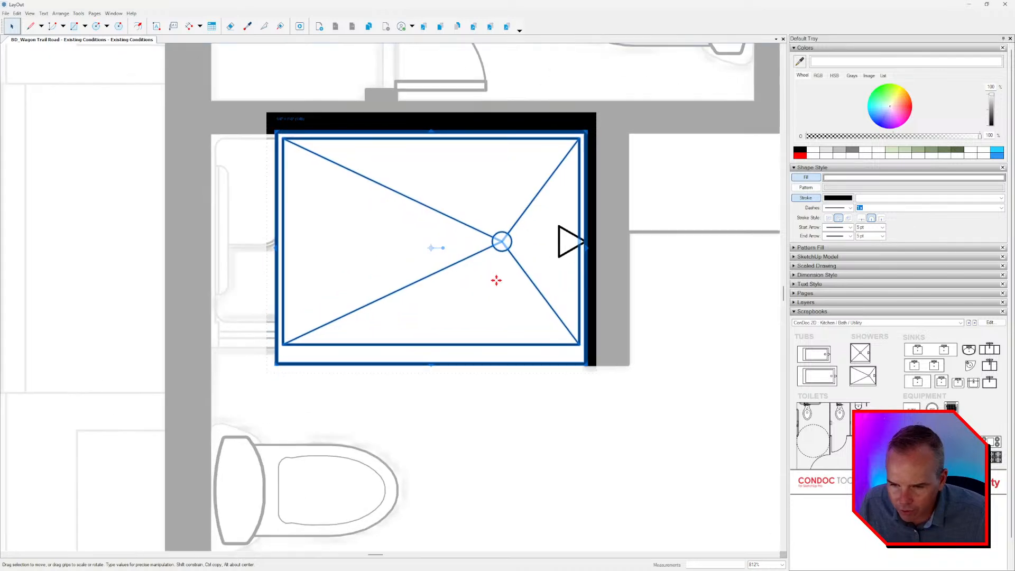
{"action": "middle_click_drag", "start_coordinate": [496, 281], "coordinate": [632, 285]}
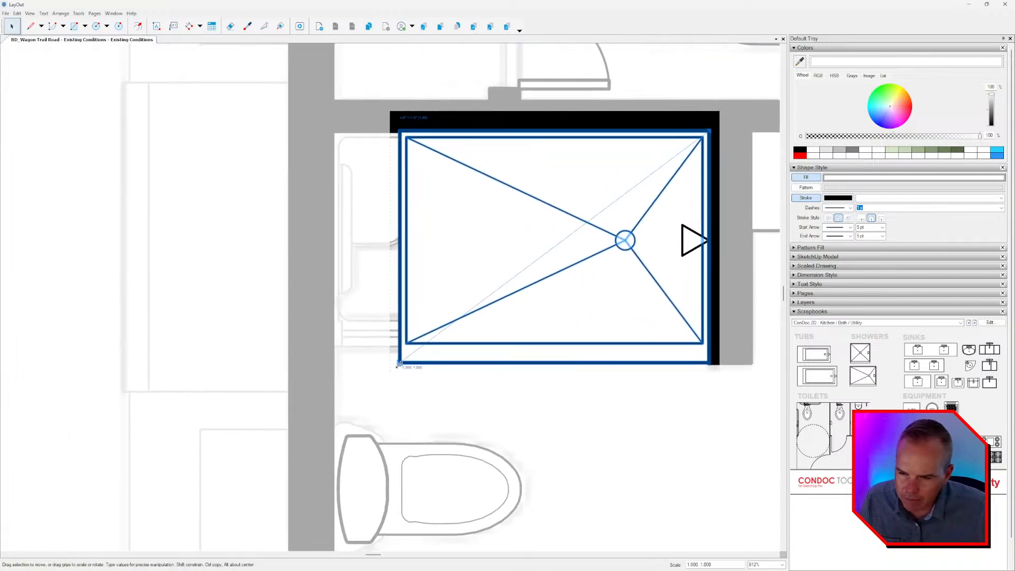
{"action": "left_click_drag", "start_coordinate": [398, 366], "coordinate": [426, 349]}
{"action": "key", "text": "ctrl+z"}
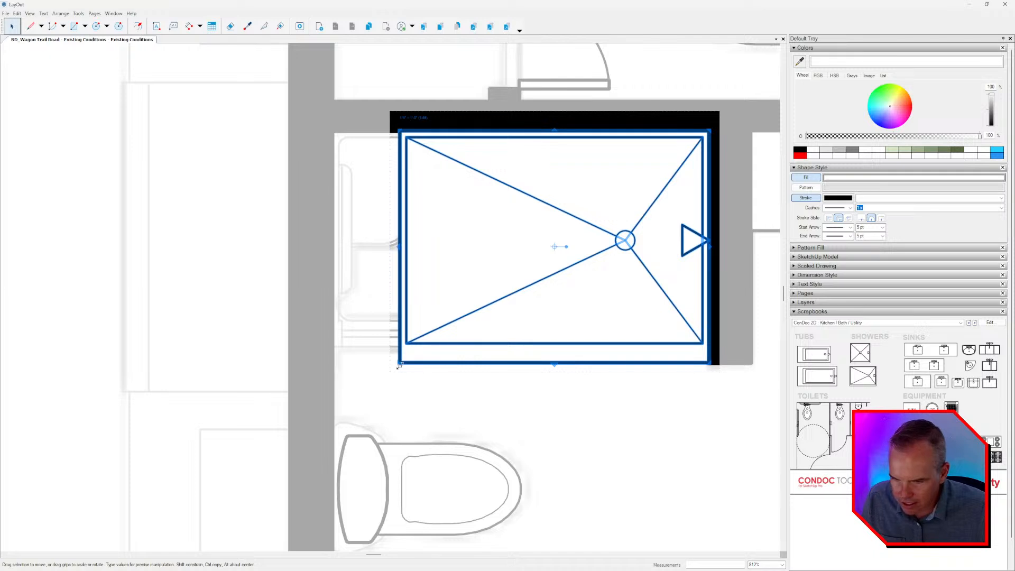
Scale the shower with its head down to the outline depth, and stretch its tray and left drain lines to the alcove's left wall.
{"action": "left_click_drag", "start_coordinate": [399, 365], "coordinate": [434, 346]}
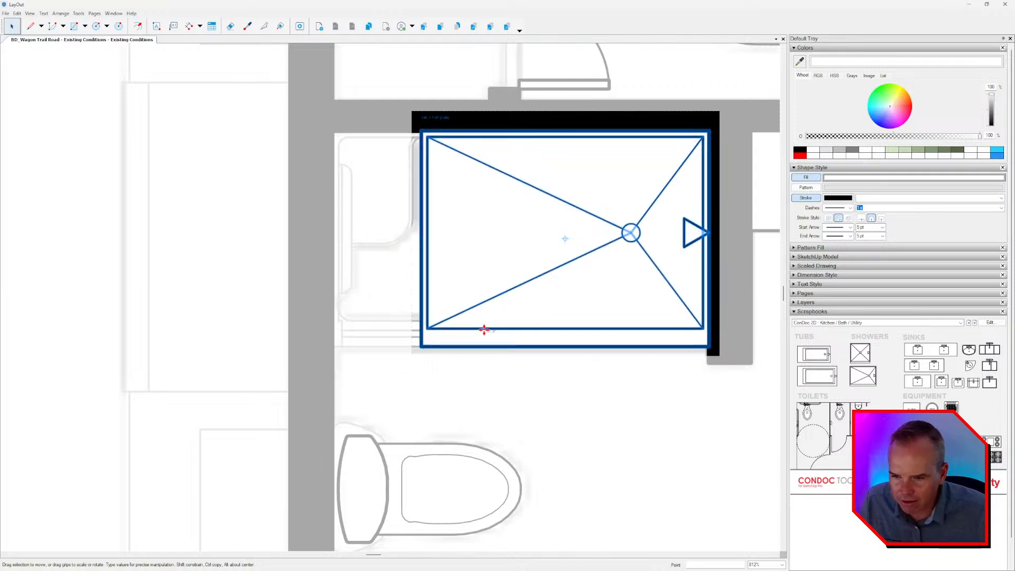
{"action": "double_click", "coordinate": [661, 269]}
{"action": "left_click", "coordinate": [662, 269]}
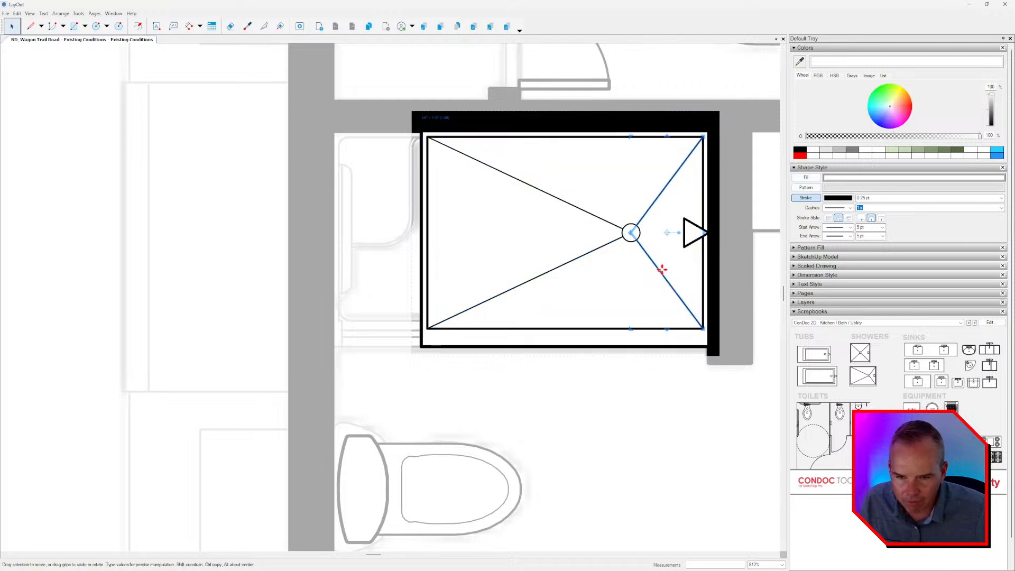
{"action": "left_click", "coordinate": [608, 243]}
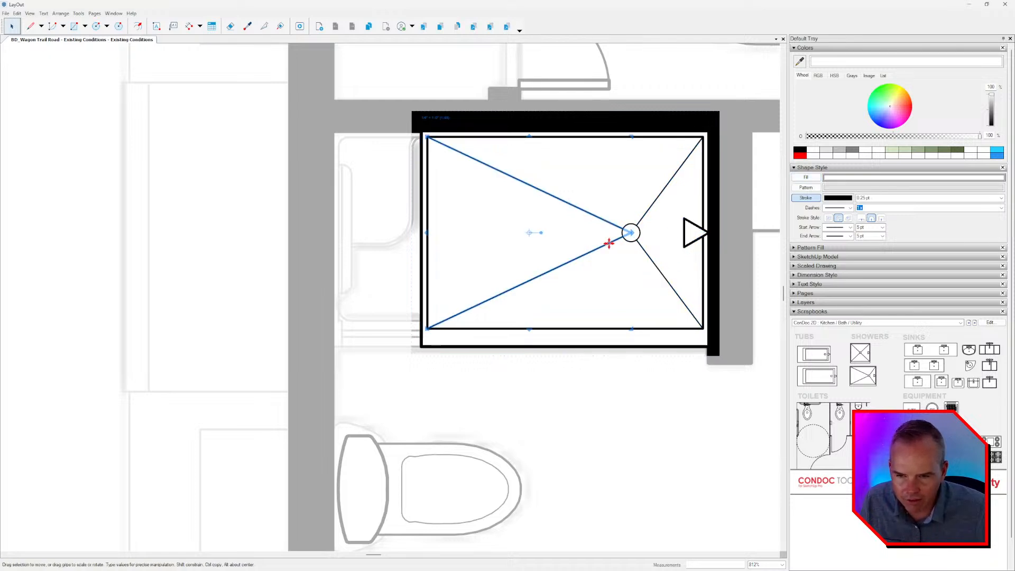
{"action": "left_click", "coordinate": [463, 344], "text": "shift"}
{"action": "left_click", "coordinate": [463, 331], "text": "shift"}
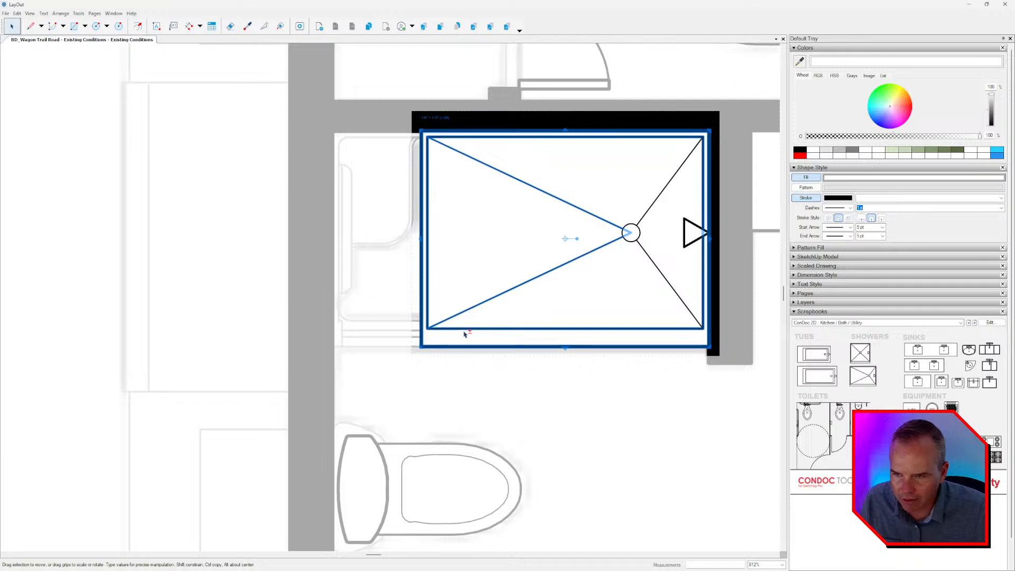
{"action": "left_click_drag", "start_coordinate": [421, 240], "coordinate": [332, 244]}
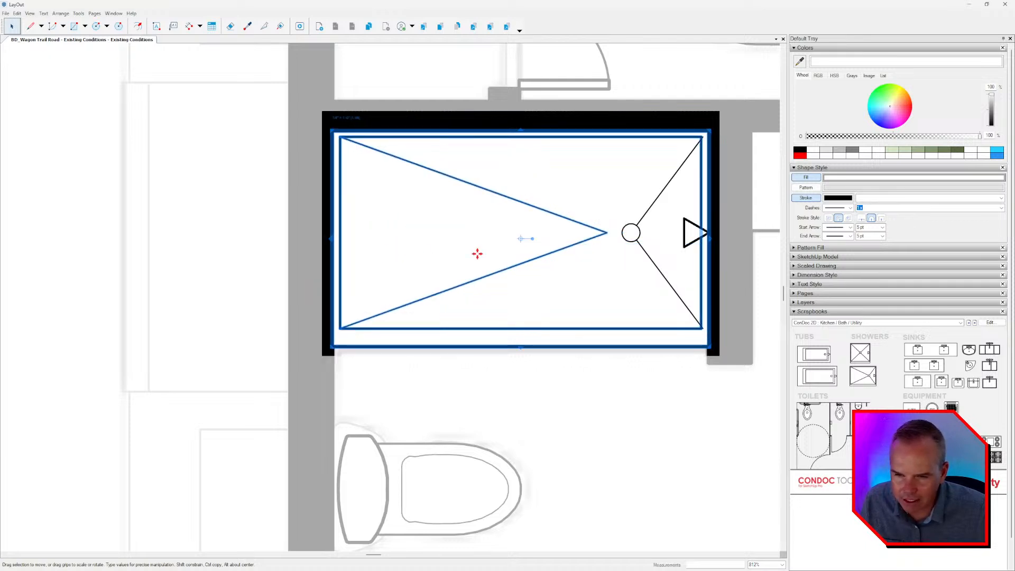
Stretch the tip of the shower's left drain lines to the drain circle, completing the shower symbol inside its group.
{"action": "left_click", "coordinate": [602, 234]}
{"action": "left_click_drag", "start_coordinate": [607, 232], "coordinate": [630, 232]}
{"action": "left_click", "coordinate": [637, 270]}
{"action": "scroll", "coordinate": [518, 254], "scroll_direction": "down", "scroll_amount": 2}
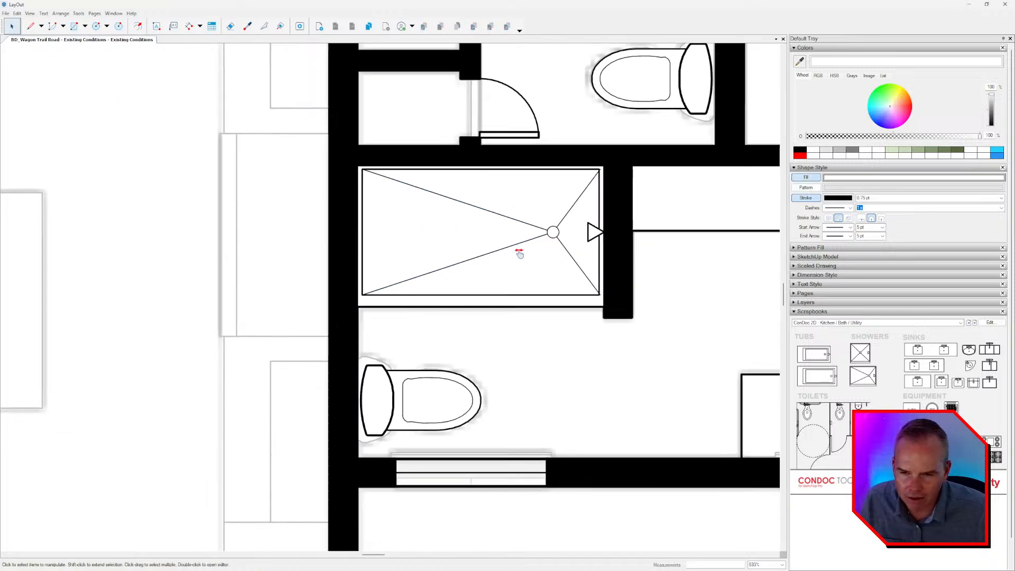
{"action": "scroll", "coordinate": [559, 232], "scroll_direction": "up", "scroll_amount": 1}
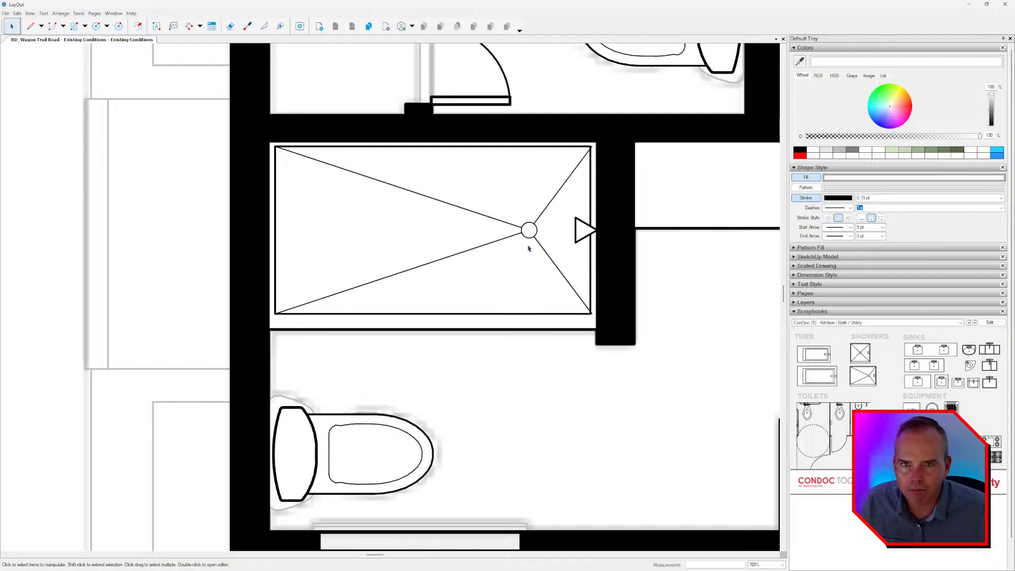
{"action": "scroll", "coordinate": [529, 249], "scroll_direction": "down", "scroll_amount": 1}
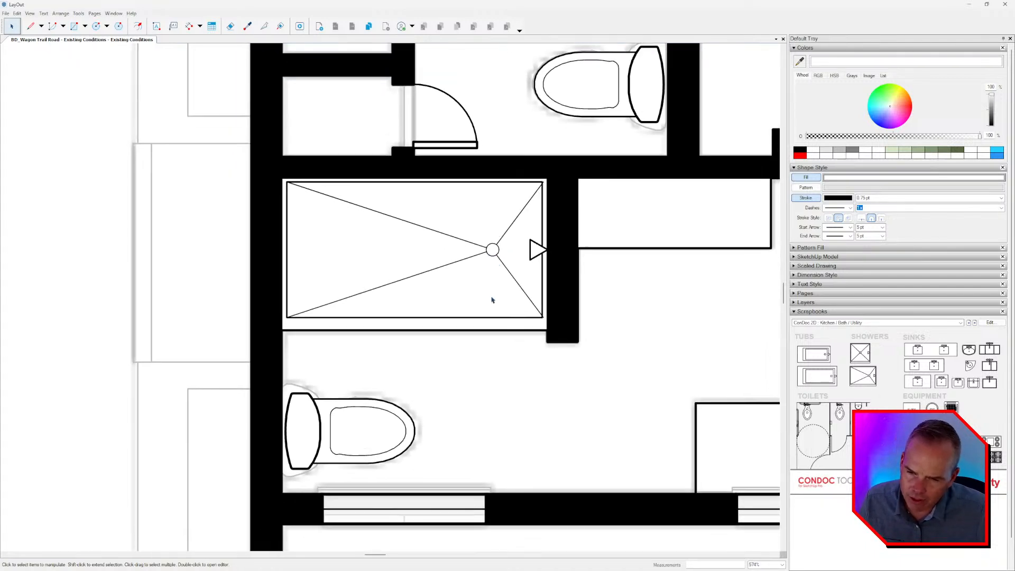
{"action": "scroll", "coordinate": [492, 300], "scroll_direction": "down", "scroll_amount": 2}
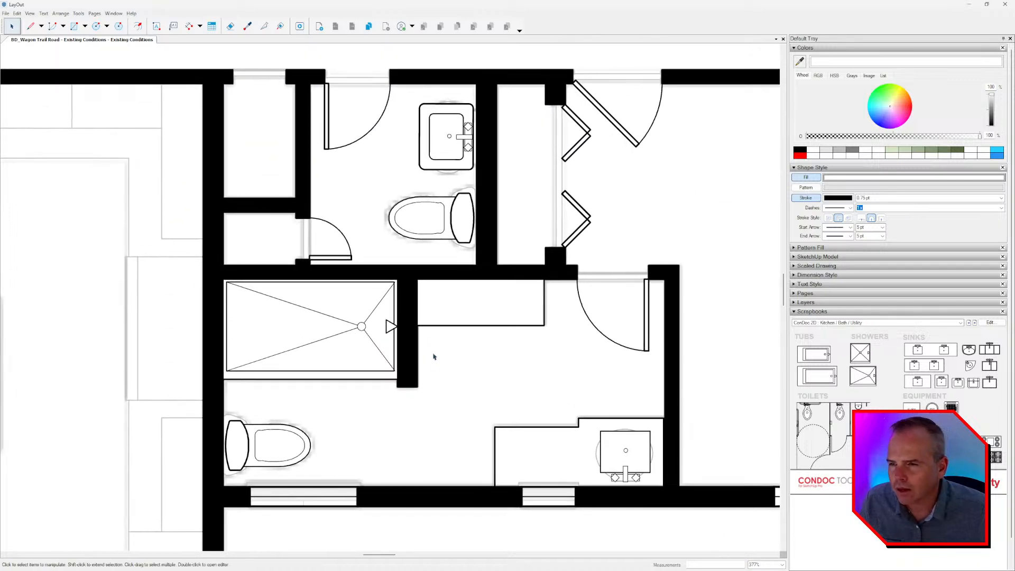
Copy the small bathroom's entry door to the hallway side of the adjacent closet opening.
{"action": "scroll", "coordinate": [431, 350], "scroll_direction": "down", "scroll_amount": 1}
{"action": "middle_click_drag", "start_coordinate": [429, 344], "coordinate": [408, 308]}
{"action": "middle_click_drag", "start_coordinate": [322, 172], "coordinate": [464, 281]}
{"action": "scroll", "coordinate": [463, 276], "scroll_direction": "up", "scroll_amount": 2}
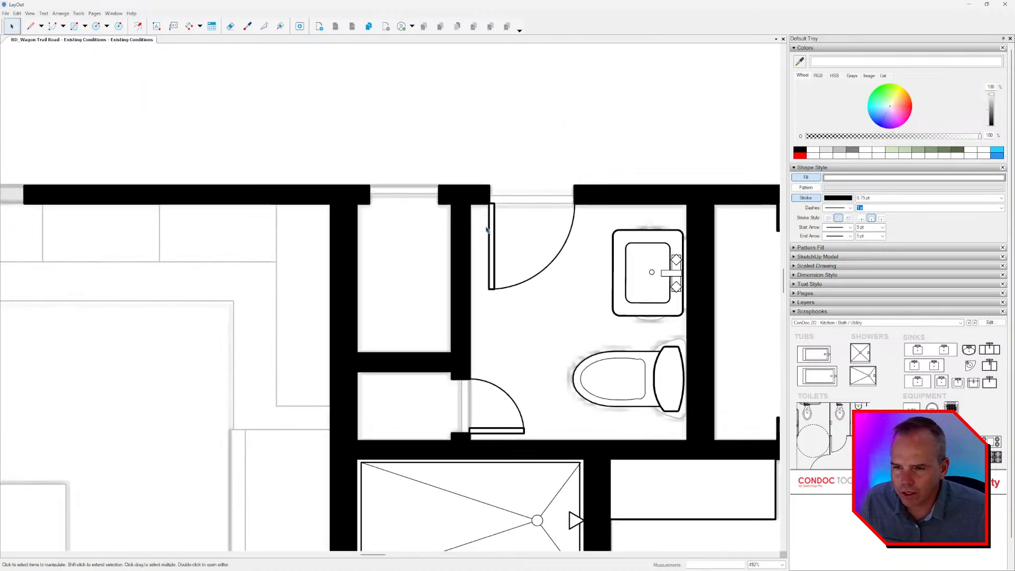
{"action": "left_click", "coordinate": [487, 229]}
{"action": "middle_click_drag", "start_coordinate": [486, 229], "coordinate": [533, 285]}
{"action": "left_click_drag", "start_coordinate": [534, 285], "coordinate": [396, 163], "text": "ctrl"}
{"action": "scroll", "coordinate": [391, 164], "scroll_direction": "up", "scroll_amount": 2}
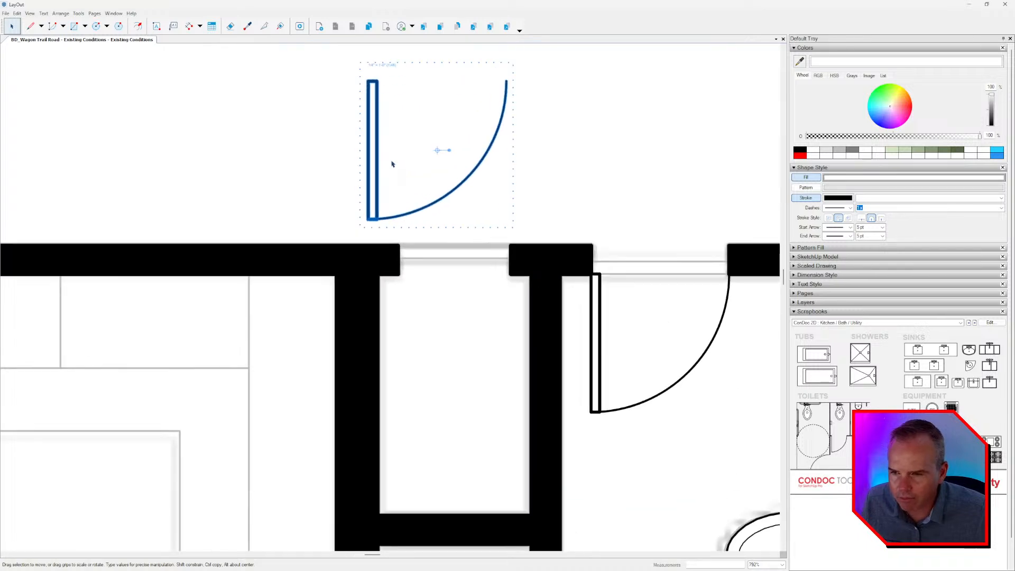
Flip the copied door vertically and snap its hinge end to the closet opening's left jamb.
{"action": "right_click", "coordinate": [376, 153]}
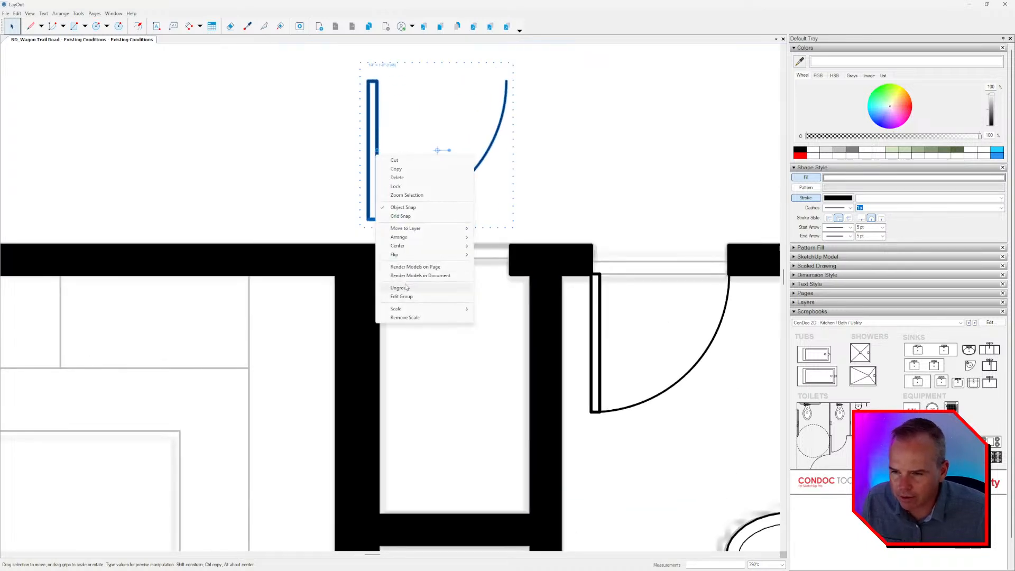
{"action": "mouse_move", "coordinate": [401, 254]}
{"action": "left_click", "coordinate": [500, 259]}
{"action": "middle_click_drag", "start_coordinate": [423, 178], "coordinate": [419, 192]}
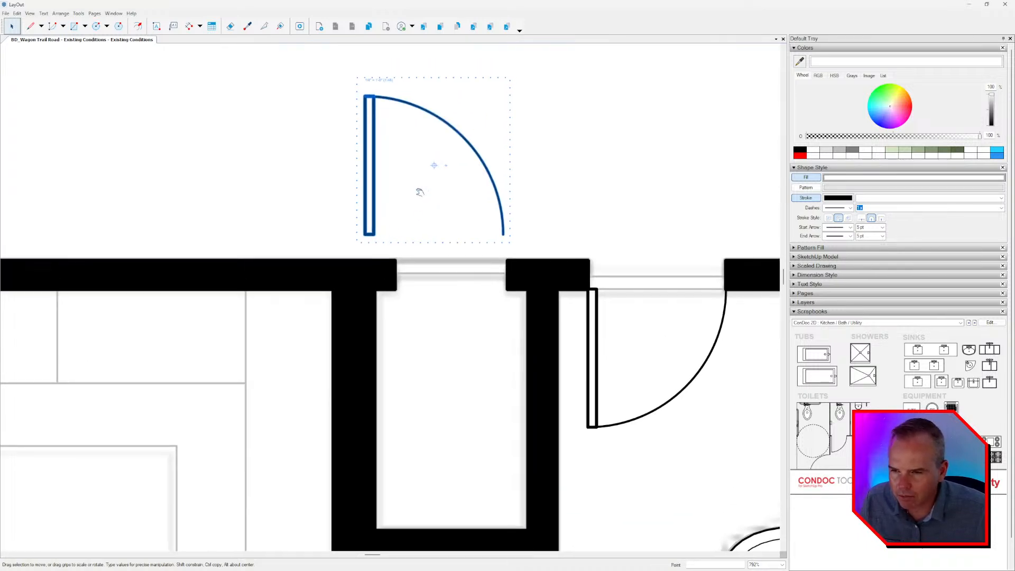
{"action": "left_click_drag", "start_coordinate": [376, 221], "coordinate": [406, 247]}
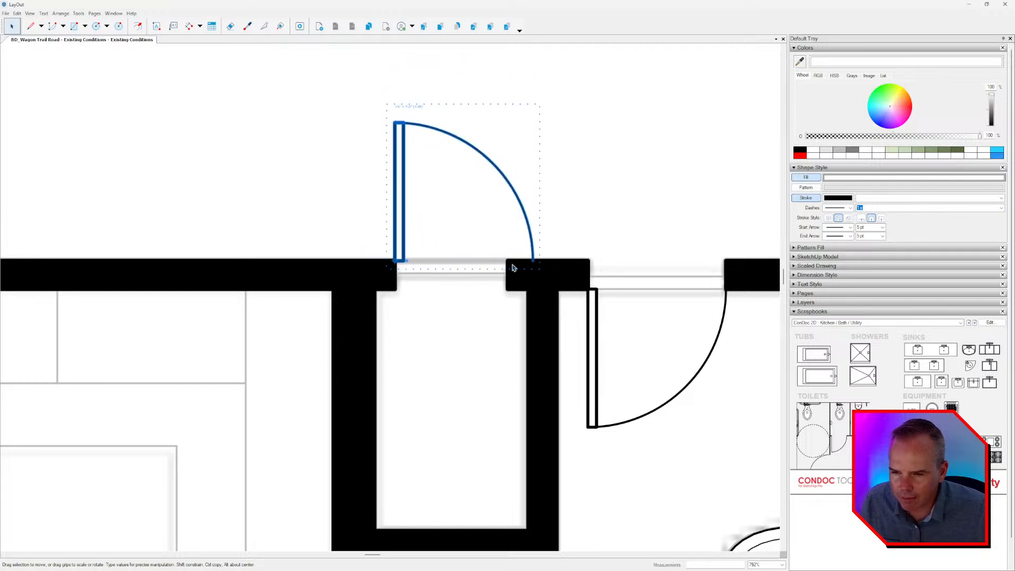
{"action": "scroll", "coordinate": [512, 267], "scroll_direction": "up", "scroll_amount": 4}
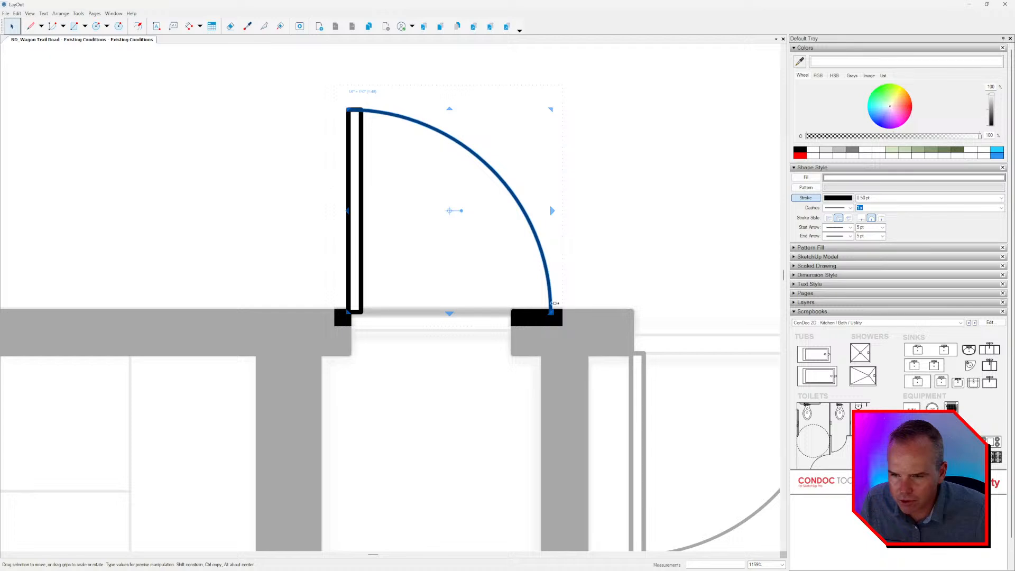
{"action": "left_click_drag", "start_coordinate": [552, 107], "coordinate": [516, 145]}
{"action": "left_click_drag", "start_coordinate": [514, 308], "coordinate": [512, 476]}
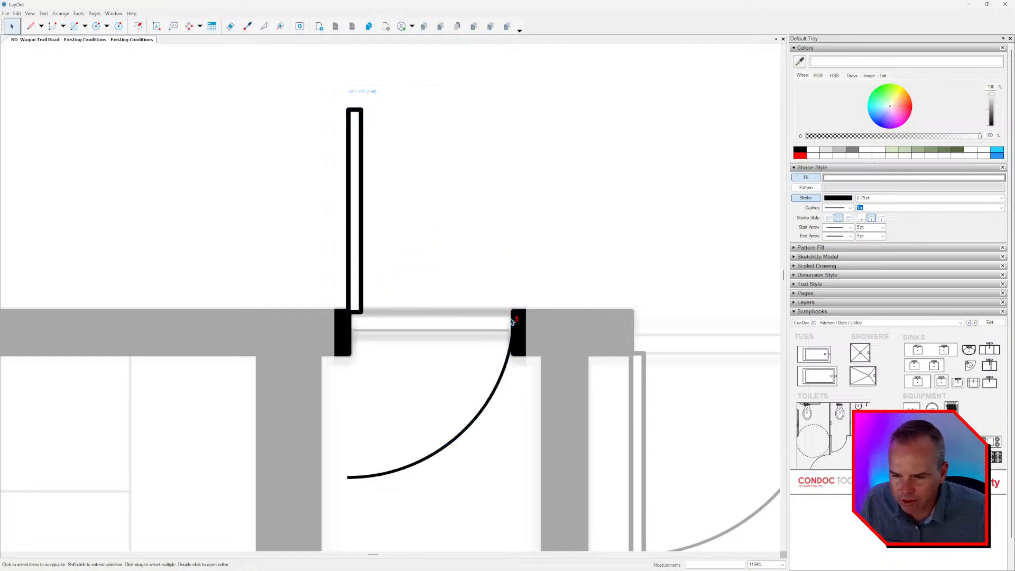
{"action": "key", "text": "ctrl+z"}
Scale the copied door's swing arc down to the closet opening's width and shorten its leaf to match the arc.
{"action": "left_click_drag", "start_coordinate": [550, 108], "coordinate": [512, 147]}
{"action": "left_click_drag", "start_coordinate": [512, 310], "coordinate": [513, 311]}
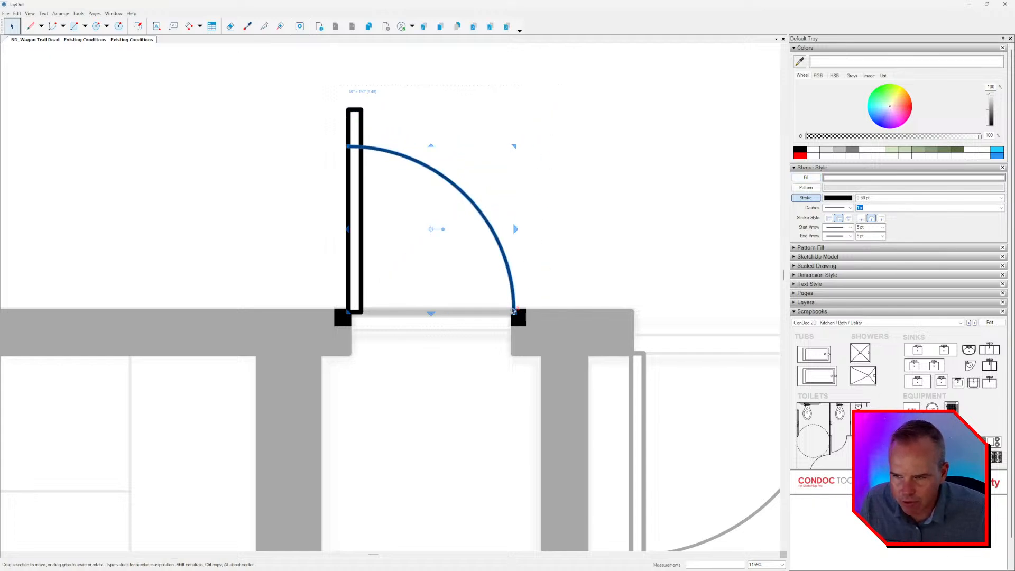
{"action": "left_click", "coordinate": [356, 123]}
{"action": "left_click_drag", "start_coordinate": [354, 109], "coordinate": [355, 146]}
{"action": "scroll", "coordinate": [437, 201], "scroll_direction": "down", "scroll_amount": 3}
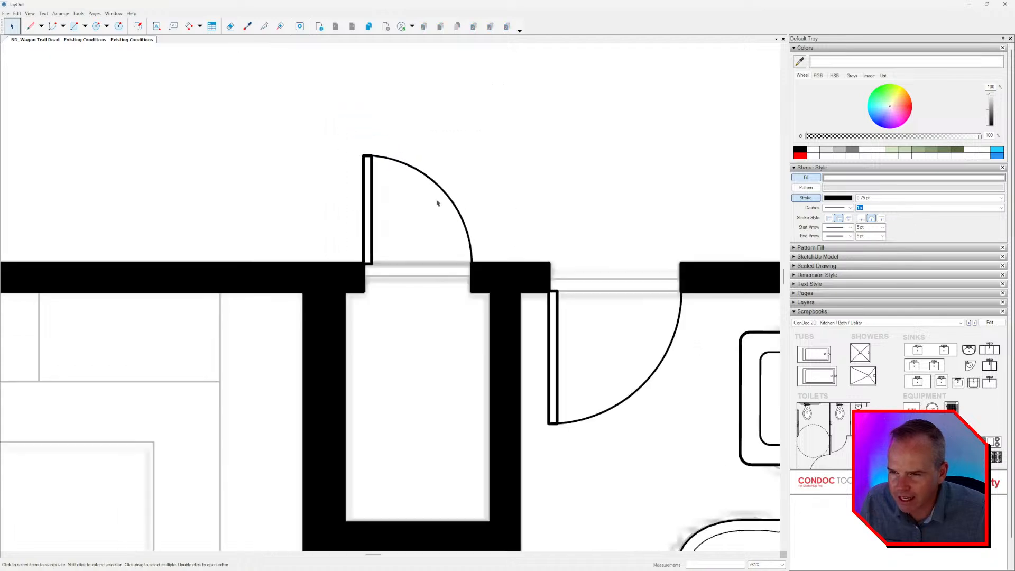
Show the ConDoc 2D Building Elements scrapbook and try to place its 48 bifold door at the closet opening beside the exterior wall.
{"action": "scroll", "coordinate": [521, 357], "scroll_direction": "down", "scroll_amount": 3}
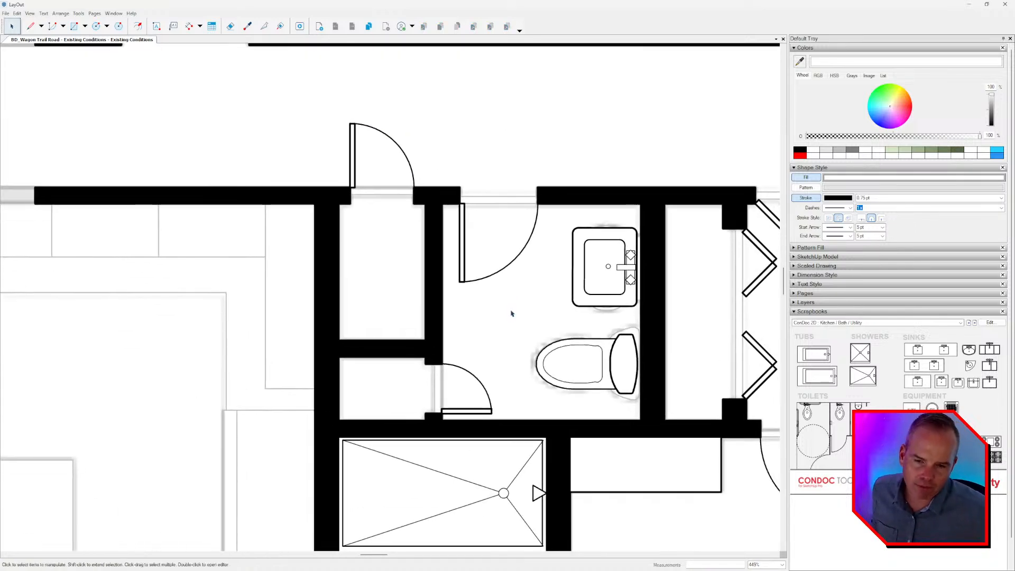
{"action": "scroll", "coordinate": [522, 346], "scroll_direction": "down", "scroll_amount": 2}
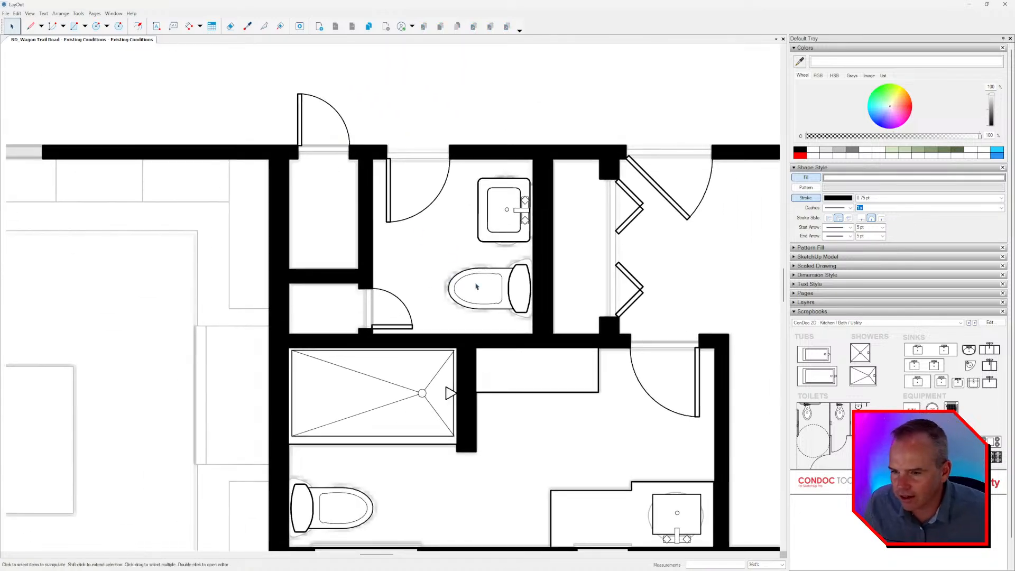
{"action": "middle_click_drag", "start_coordinate": [477, 286], "coordinate": [273, 254]}
{"action": "scroll", "coordinate": [546, 300], "scroll_direction": "down", "scroll_amount": 4}
{"action": "middle_click_drag", "start_coordinate": [540, 290], "coordinate": [512, 257]}
{"action": "mouse_move", "coordinate": [582, 310]}
{"action": "middle_mouse_down"}
{"action": "mouse_move", "coordinate": [521, 333]}
{"action": "mouse_move", "coordinate": [455, 333]}
{"action": "mouse_move", "coordinate": [476, 341]}
{"action": "middle_mouse_up"}
{"action": "scroll", "coordinate": [496, 324], "scroll_direction": "down", "scroll_amount": 1}
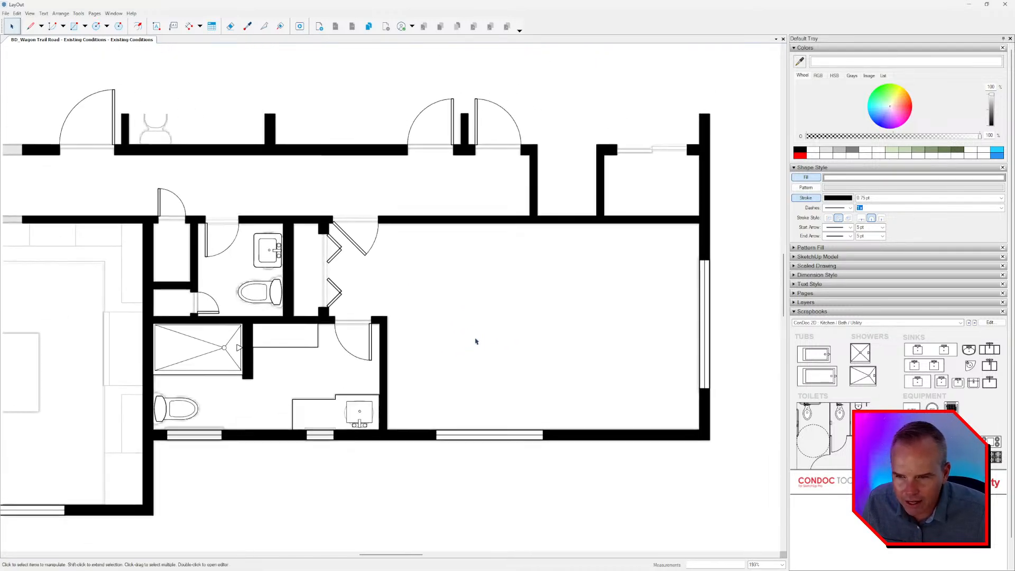
{"action": "middle_click_drag", "start_coordinate": [597, 233], "coordinate": [549, 278]}
{"action": "scroll", "coordinate": [625, 206], "scroll_direction": "up", "scroll_amount": 1}
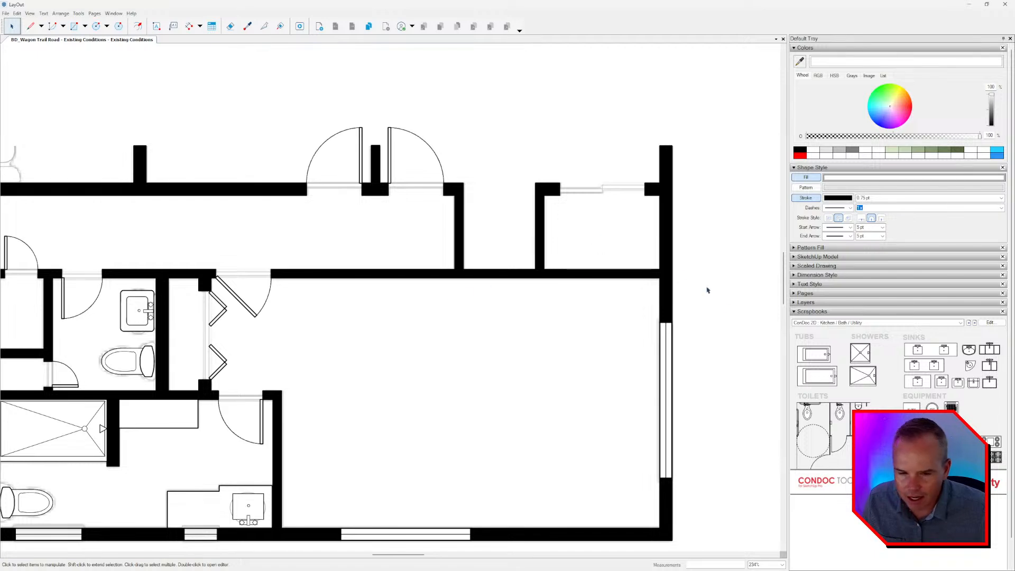
{"action": "left_click", "coordinate": [968, 322]}
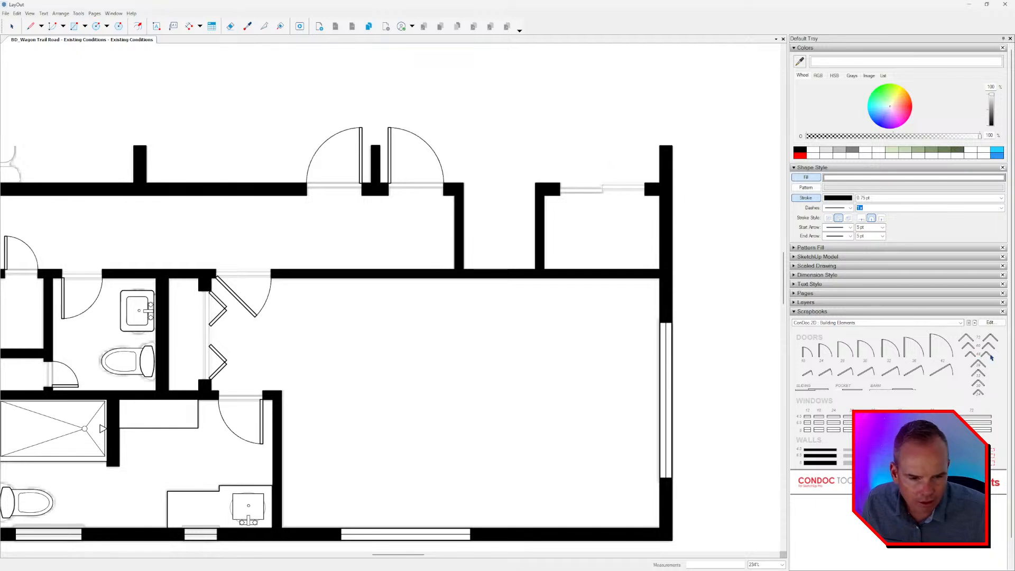
{"action": "left_click_drag", "start_coordinate": [991, 357], "coordinate": [642, 176]}
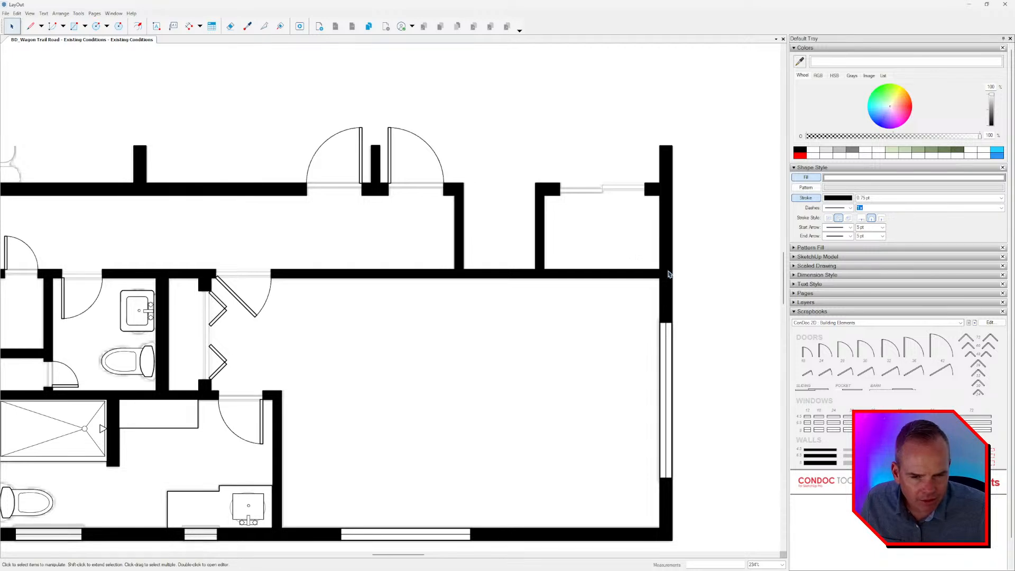
Open the Building Elements scrapbook for editing, check whether its text labels can be selected, and lock the LABELS layer.
{"action": "left_click", "coordinate": [989, 323]}
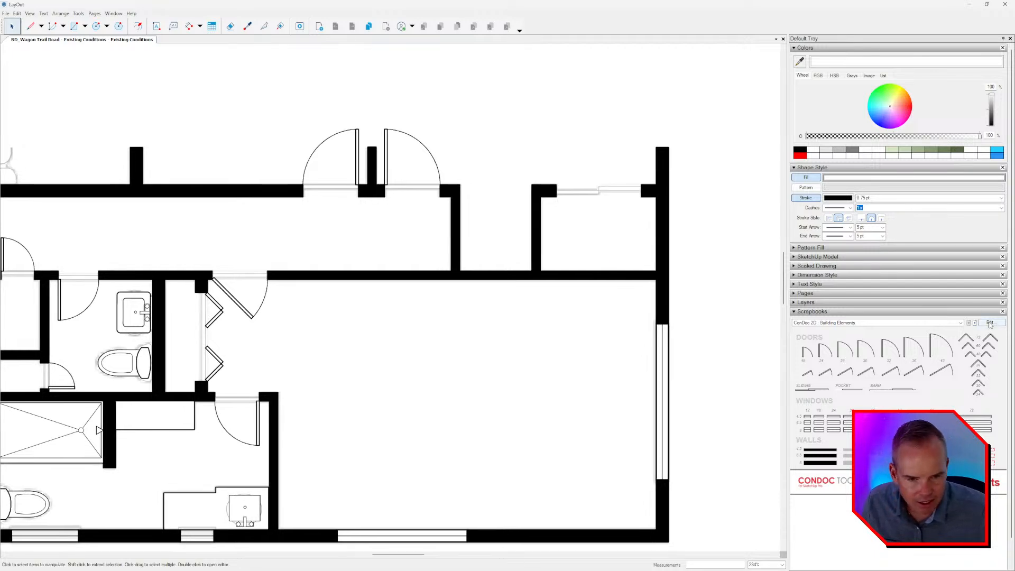
{"action": "scroll", "coordinate": [582, 227], "scroll_direction": "down", "scroll_amount": 1}
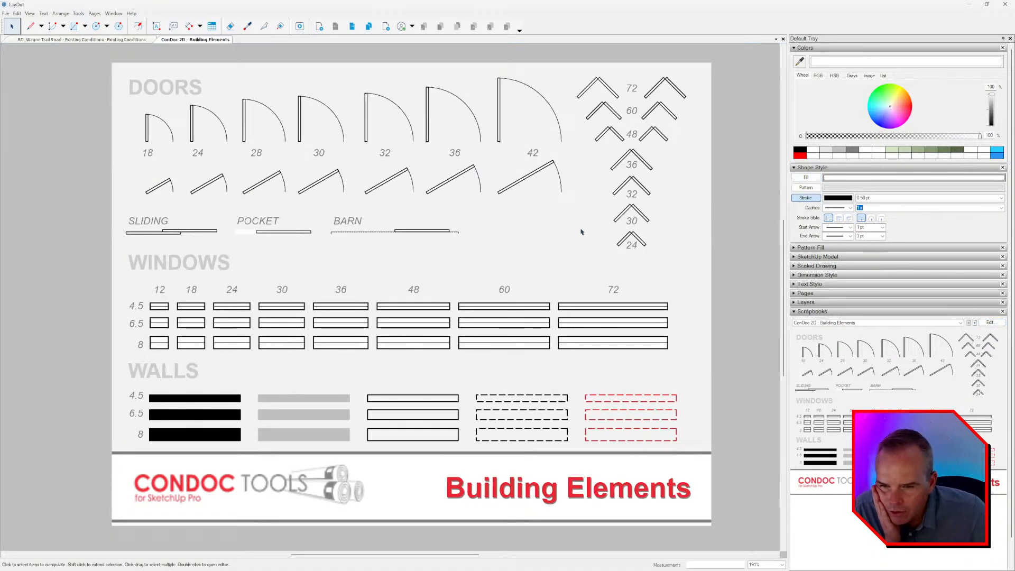
{"action": "left_click", "coordinate": [631, 222]}
{"action": "left_click", "coordinate": [532, 152]}
{"action": "left_click", "coordinate": [454, 153]}
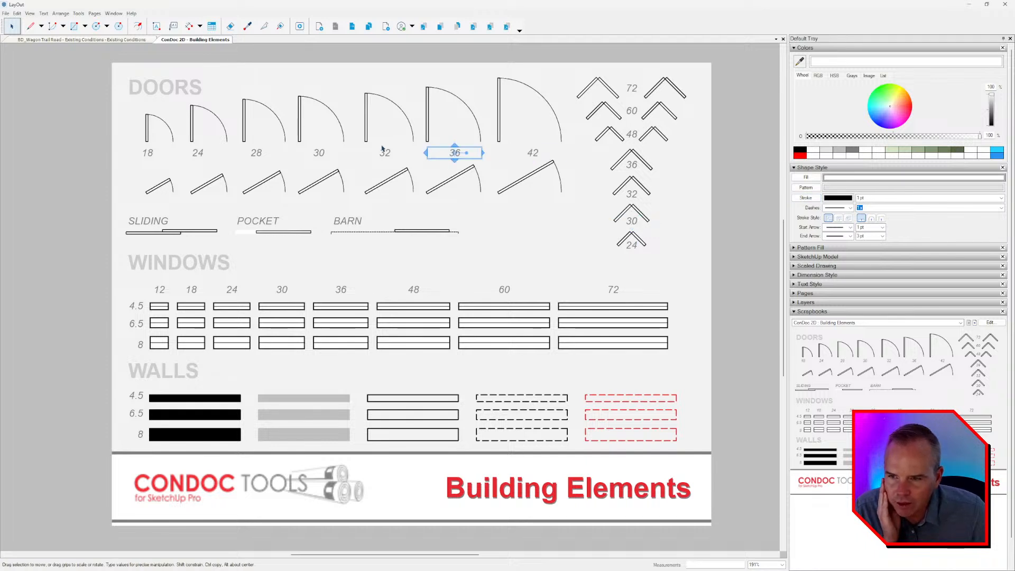
{"action": "left_click", "coordinate": [214, 95]}
{"action": "left_click", "coordinate": [806, 302]}
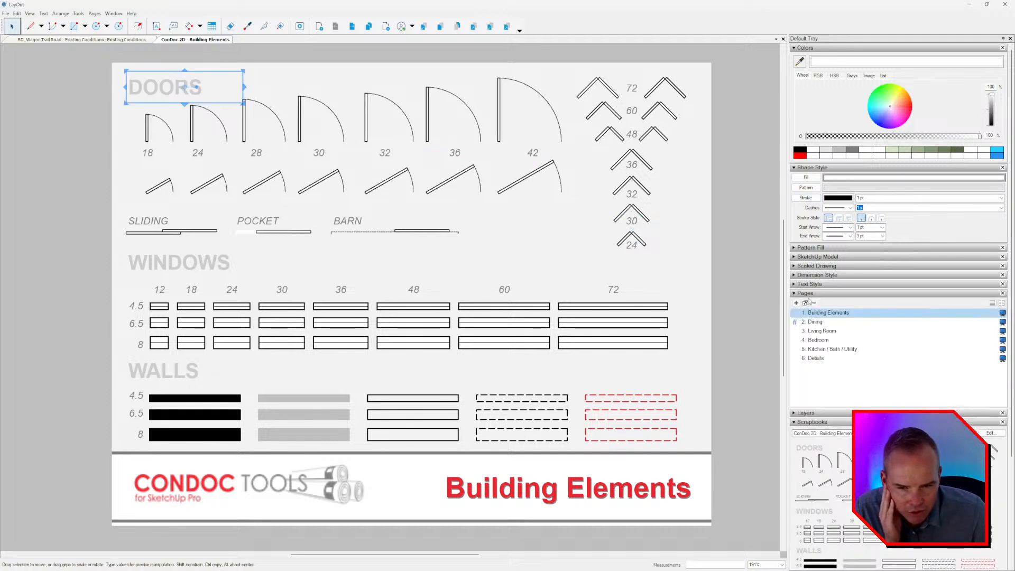
{"action": "left_click", "coordinate": [810, 302]}
{"action": "left_click", "coordinate": [817, 302]}
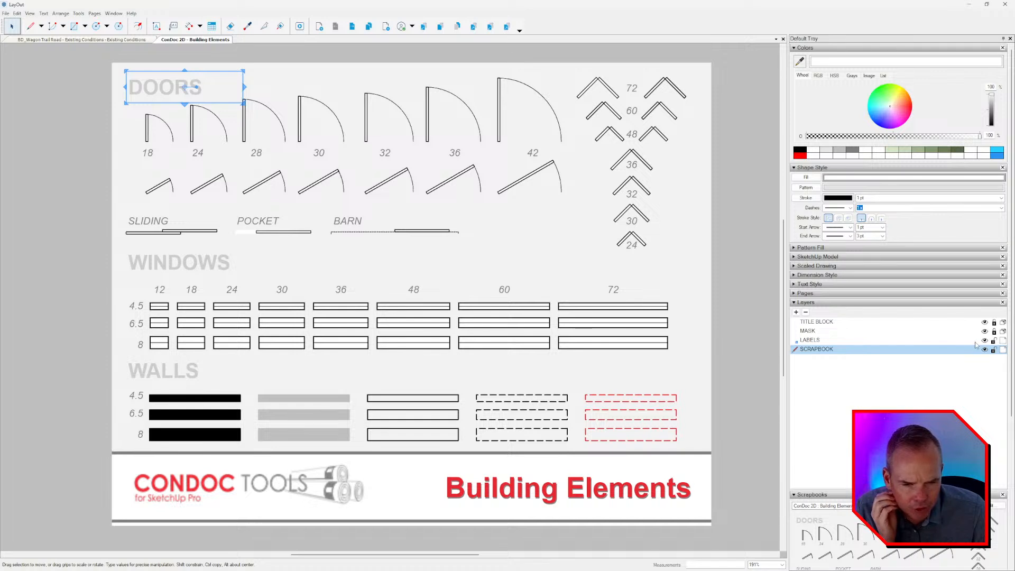
{"action": "left_click", "coordinate": [993, 340]}
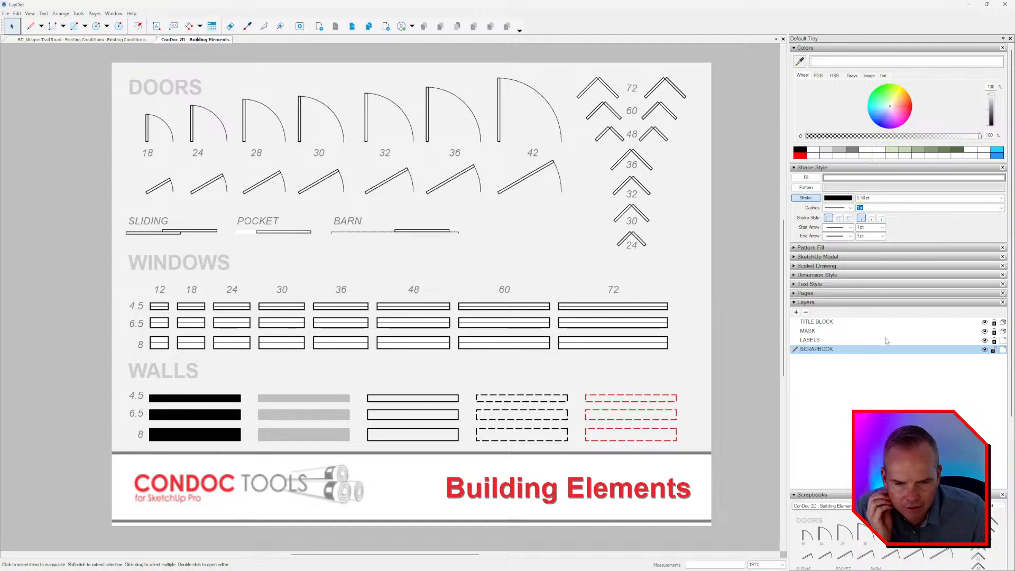
Return to the LayOut plan and place the numbered drawing title from the ConDoc Annotations scrapbook below the floor plan.
{"action": "key", "text": "alt+Tab"}
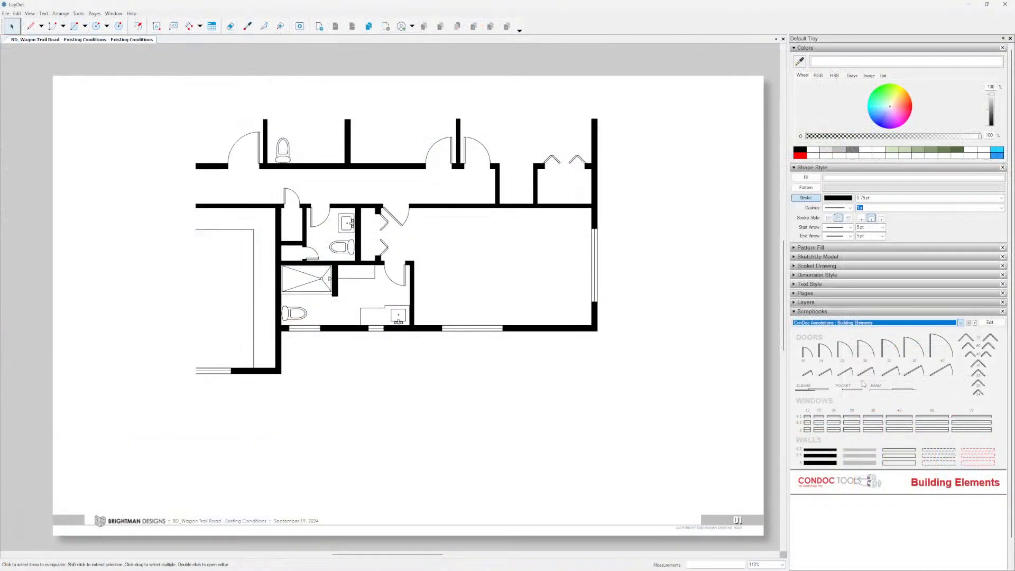
{"action": "left_click", "coordinate": [974, 323]}
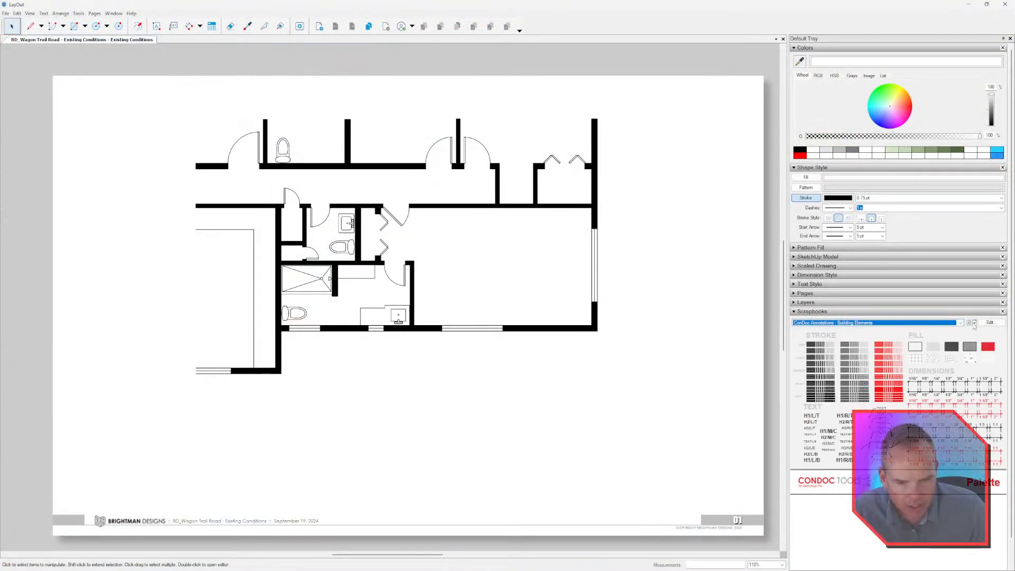
{"action": "left_click", "coordinate": [974, 323]}
{"action": "left_click_drag", "start_coordinate": [824, 402], "coordinate": [522, 412]}
{"action": "left_click", "coordinate": [821, 427]}
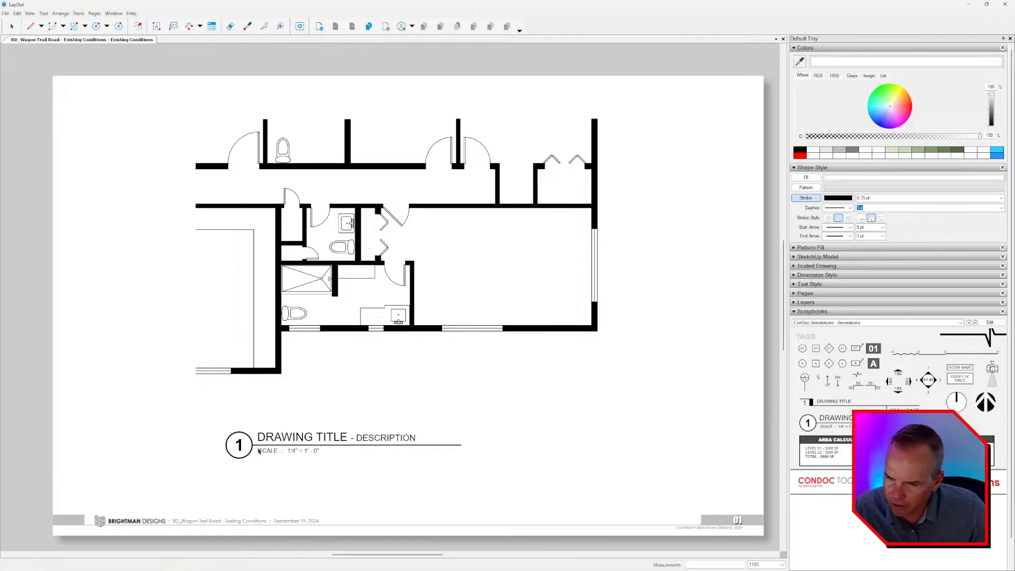
{"action": "left_click", "coordinate": [236, 442]}
{"action": "scroll", "coordinate": [265, 430], "scroll_direction": "up", "scroll_amount": 4}
{"action": "key", "text": "space"}
Replace the drawing title's main wording with PLAN, keeping the description text.
{"action": "double_click", "coordinate": [276, 427]}
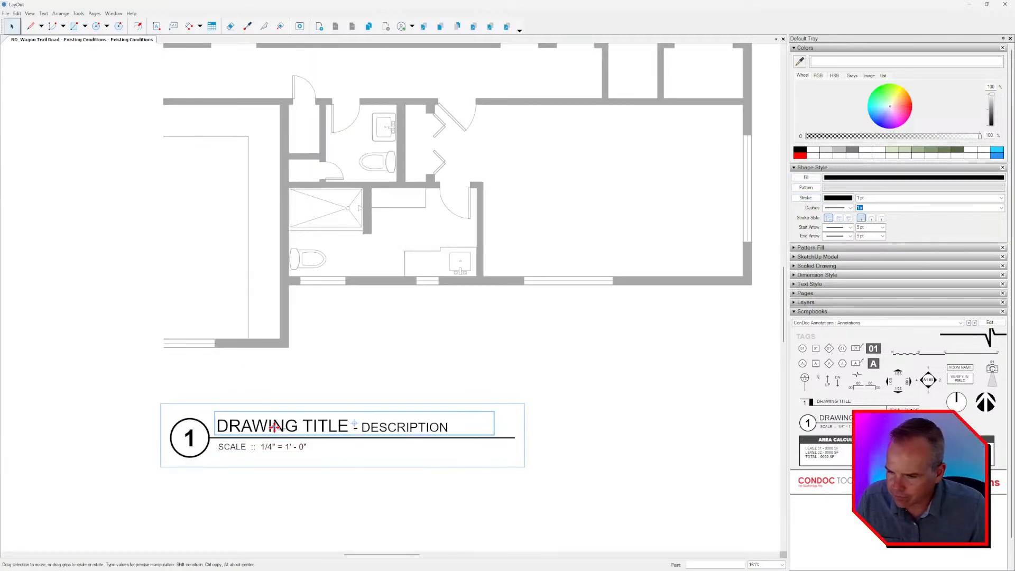
{"action": "double_click", "coordinate": [276, 426]}
{"action": "left_click", "coordinate": [271, 426]}
{"action": "double_click", "coordinate": [272, 426]}
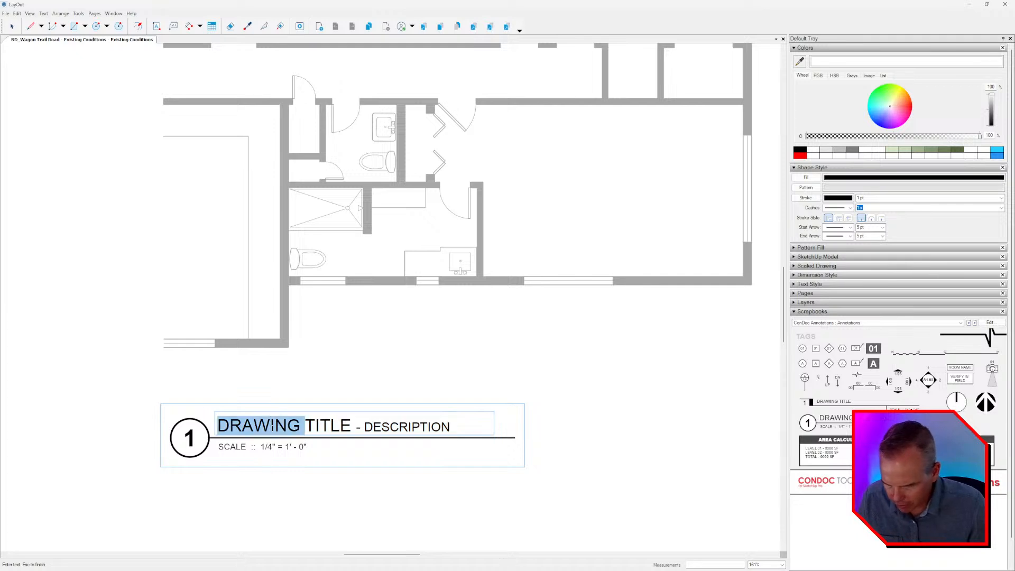
{"action": "type", "text": "PLAN"}
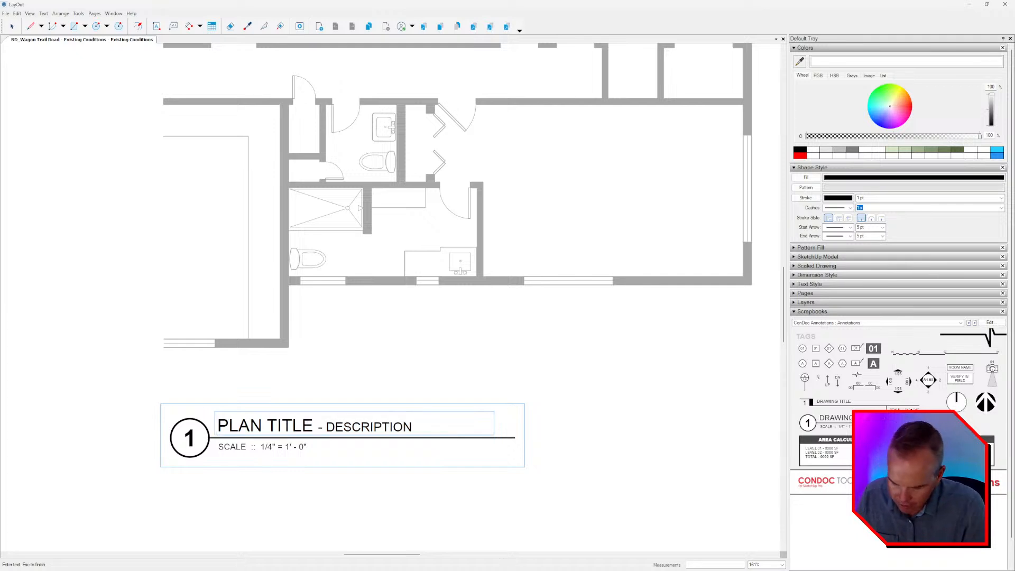
{"action": "key", "text": "Delete"}
{"action": "key", "text": "Delete"}
{"action": "key", "text": "Delete"}
{"action": "key", "text": "Delete"}
{"action": "key", "text": "Delete"}
{"action": "key", "text": "Delete"}
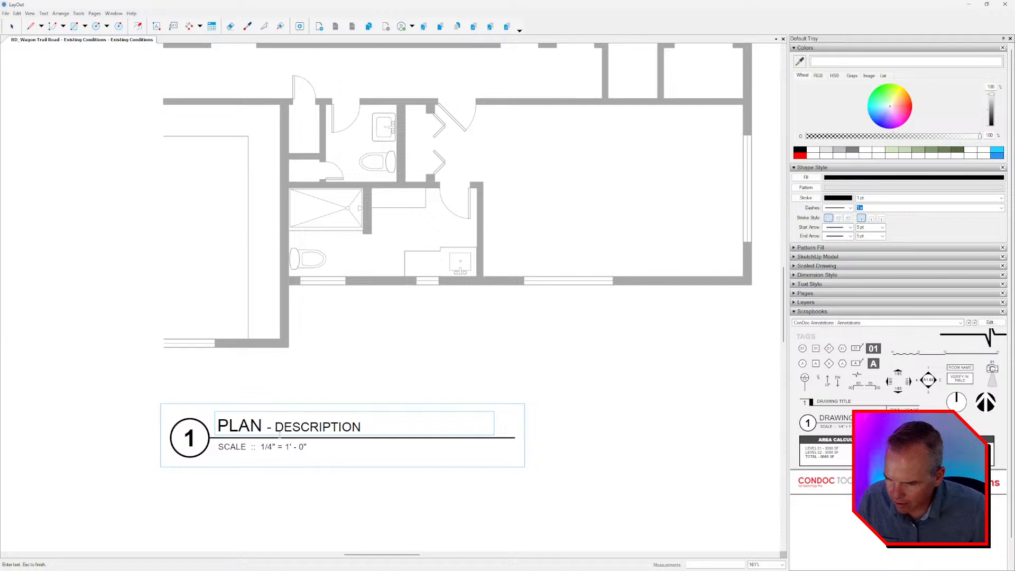
Change the drawing title's description to EXISTING CONDITIONS and finish editing the title.
{"action": "double_click", "coordinate": [307, 427]}
{"action": "type", "text": "EXIS"}
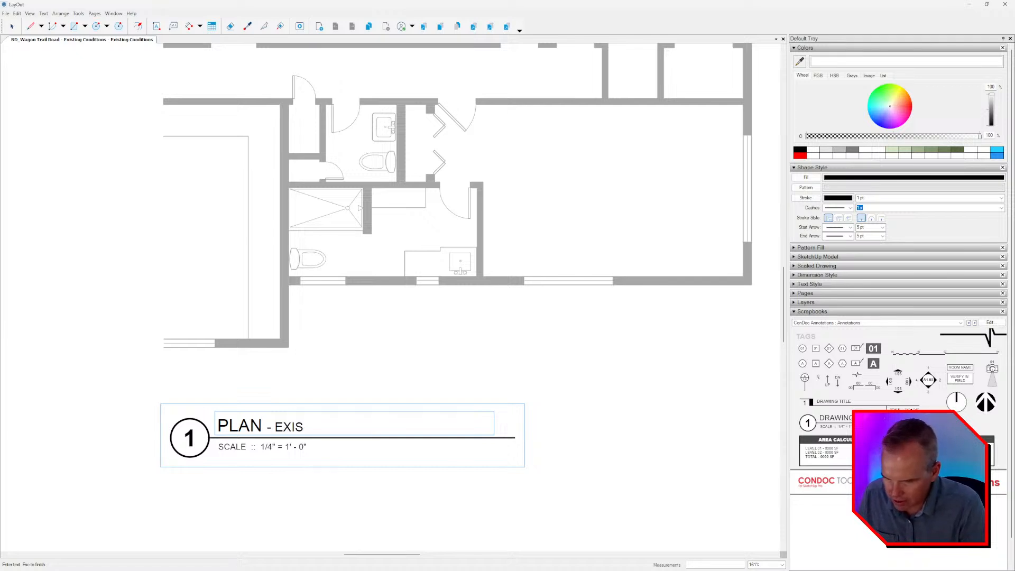
{"action": "type", "text": "TING CONDITIONS"}
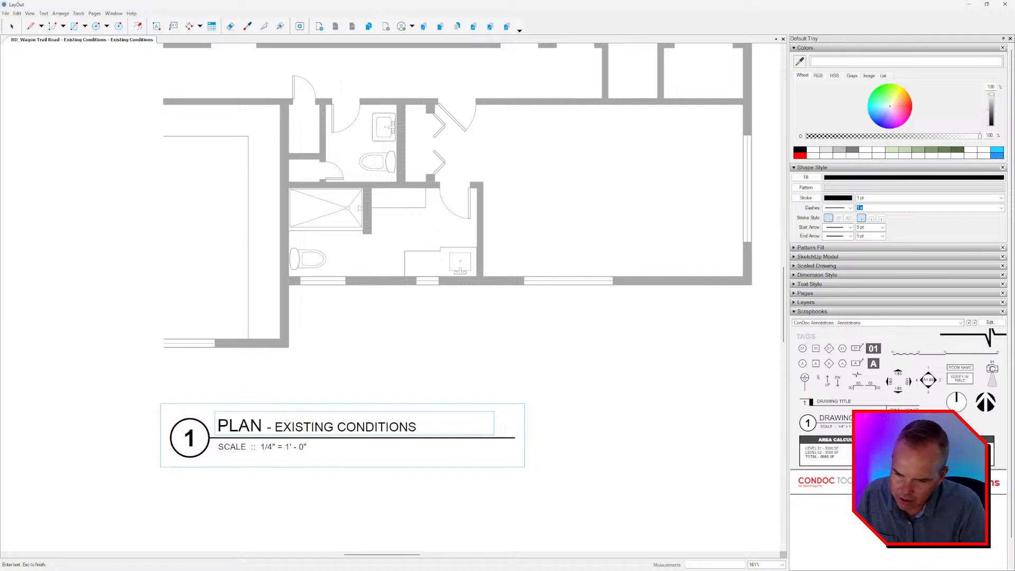
{"action": "key", "text": "Escape"}
{"action": "scroll", "coordinate": [460, 423], "scroll_direction": "down", "scroll_amount": 5}
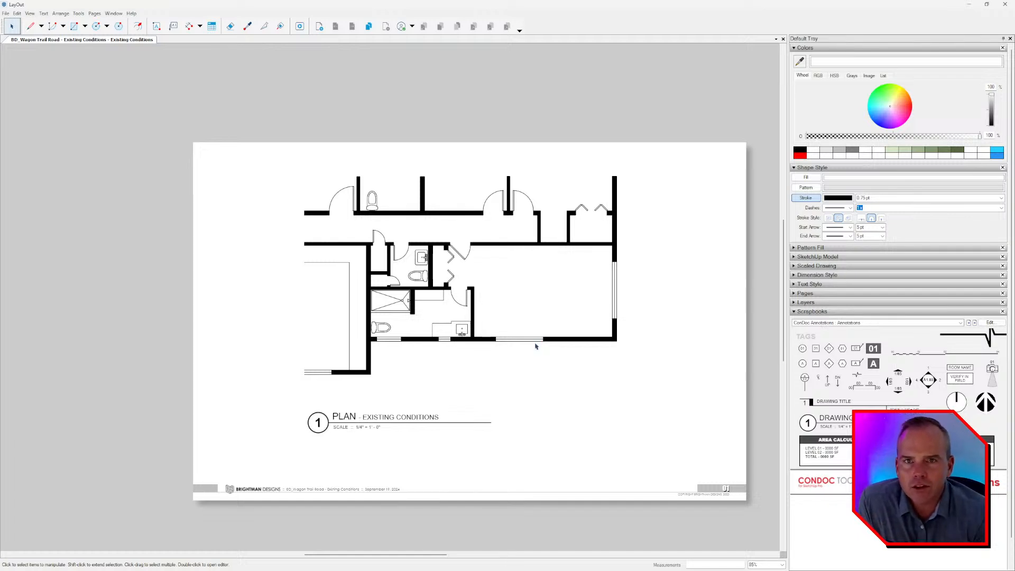
{"action": "mouse_move", "coordinate": [454, 300]}
{"action": "middle_mouse_down"}
{"action": "mouse_move", "coordinate": [458, 282]}
{"action": "mouse_move", "coordinate": [447, 290]}
{"action": "middle_mouse_up"}
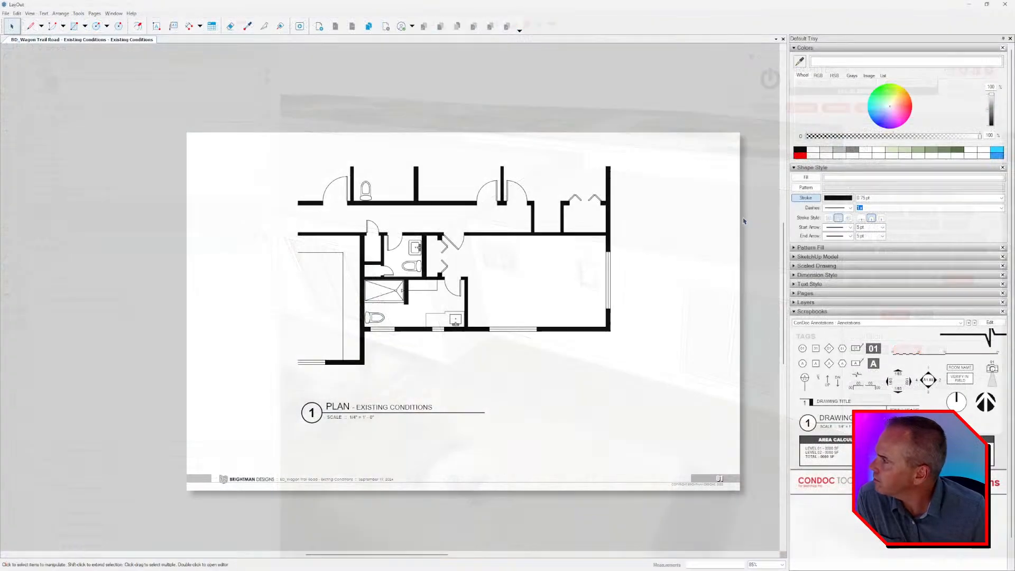
{"action": "middle_click_drag", "start_coordinate": [680, 224], "coordinate": [664, 207]}
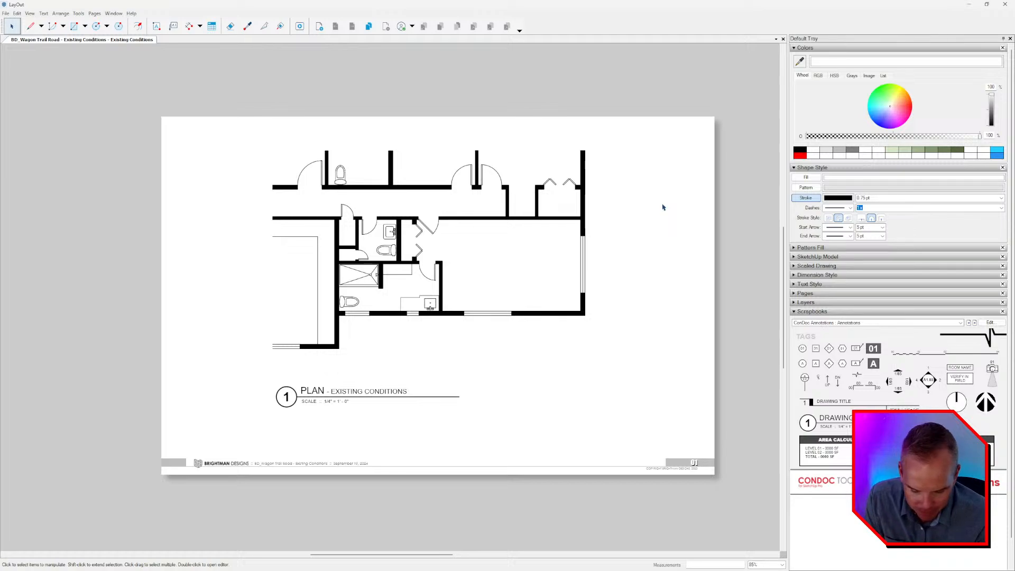
{"action": "scroll", "coordinate": [464, 254], "scroll_direction": "up", "scroll_amount": 2}
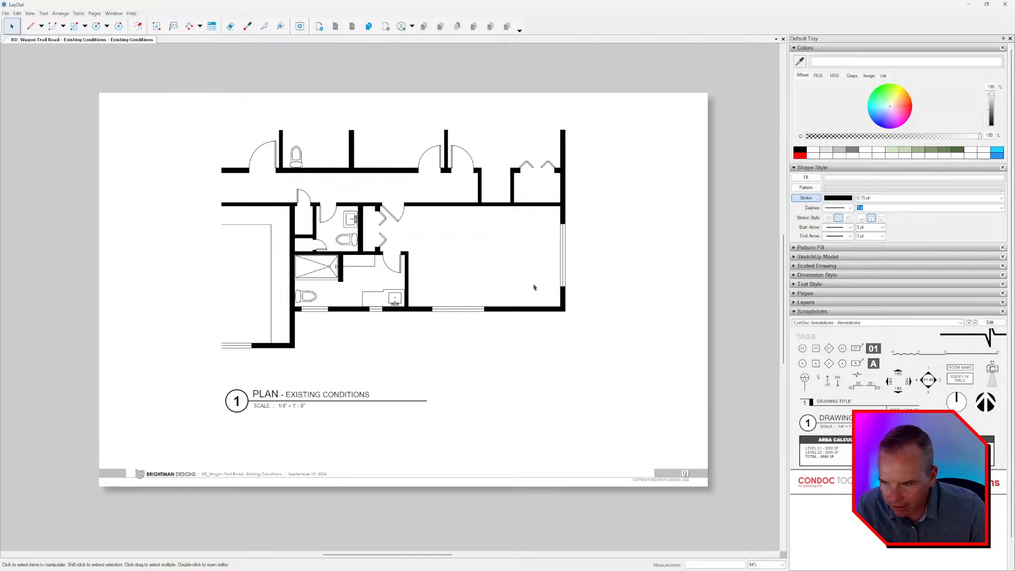
Hide the DRAWINGS layer and show the BACKGROUNDS layer to view the underlay and hand-drawn sketch.
{"action": "left_click", "coordinate": [817, 302]}
{"action": "left_click", "coordinate": [984, 341]}
{"action": "left_click", "coordinate": [984, 349]}
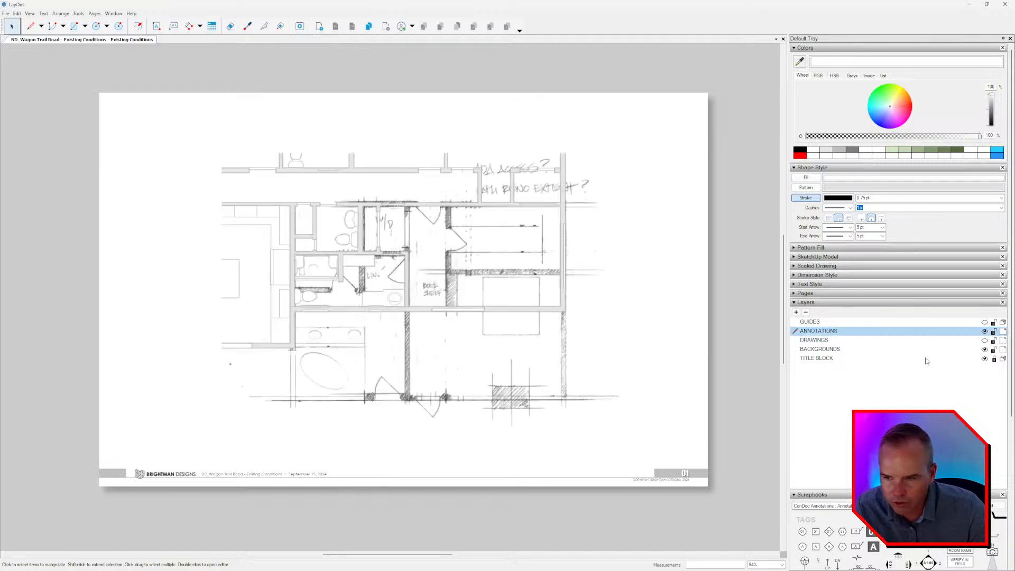
Delete the hand-drawn sketch overlay from the BACKGROUNDS layer and toggle the DRAWINGS layer's visibility on and off.
{"action": "left_click", "coordinate": [451, 251]}
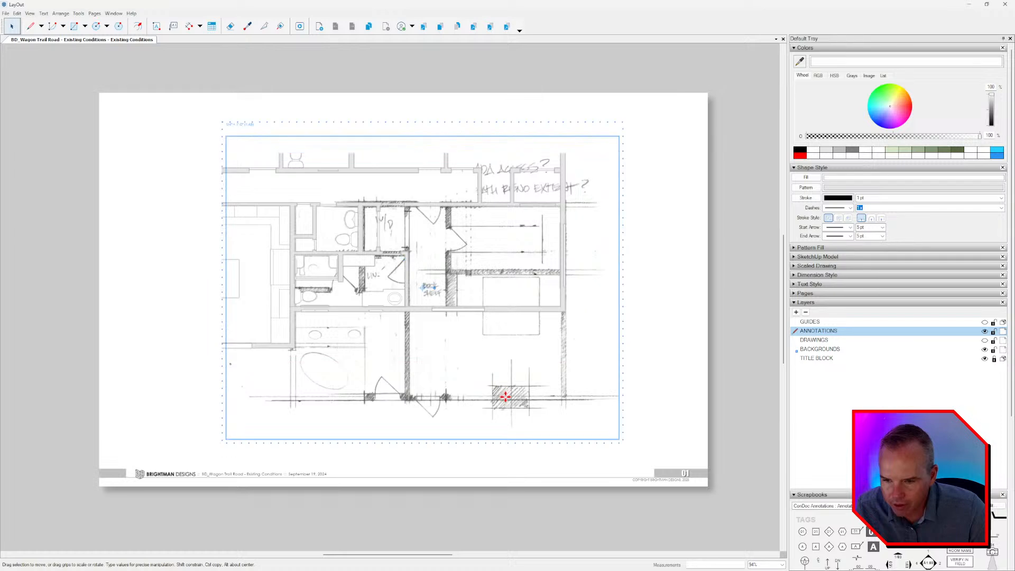
{"action": "key", "text": "Delete"}
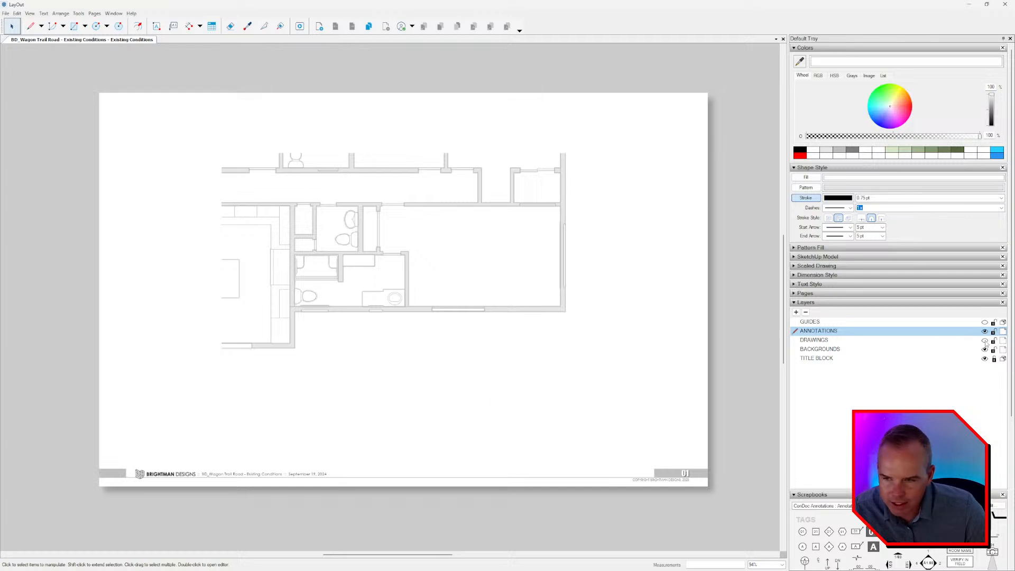
{"action": "left_click", "coordinate": [984, 340]}
{"action": "left_click", "coordinate": [985, 340]}
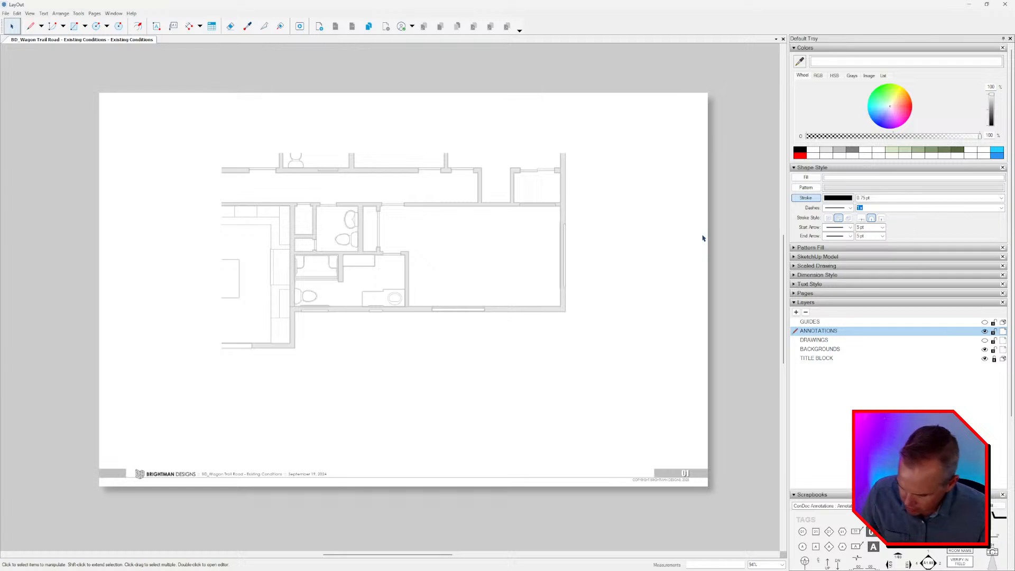
Undo the deletion of the hand-drawn sketch overlay.
{"action": "key", "text": "ctrl+z"}
{"action": "key", "text": "ctrl+z"}
{"action": "key", "text": "ctrl+z"}
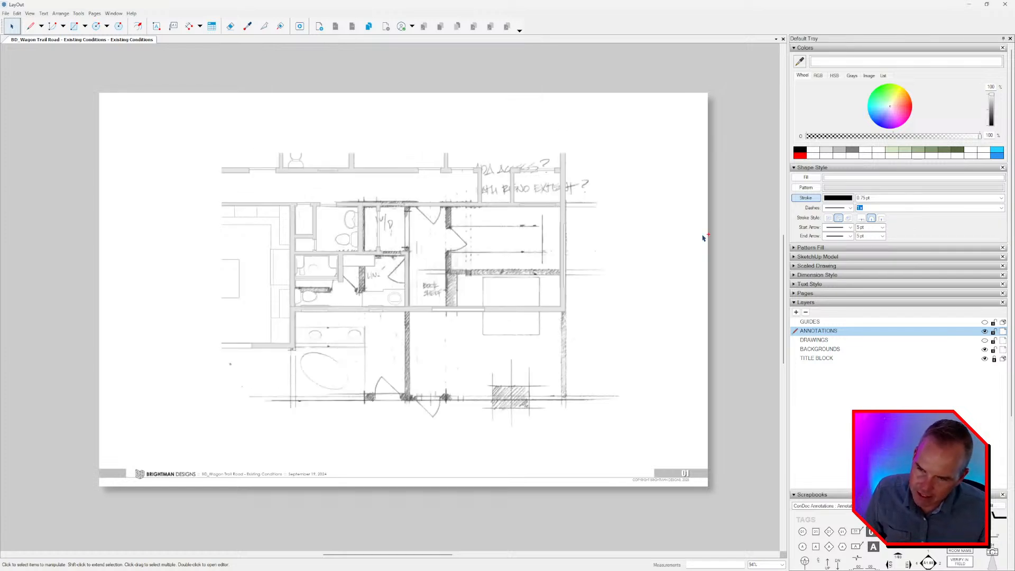
Show the DRAWINGS layer, hide BACKGROUNDS, and toggle ANNOTATIONS off and on so the finished plan and its title display alone.
{"action": "left_click", "coordinate": [984, 340]}
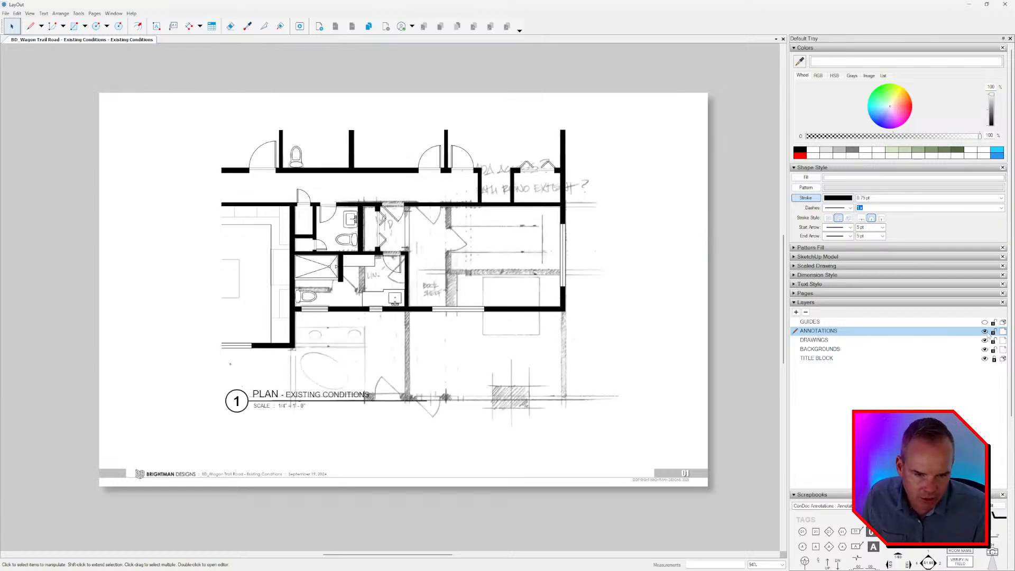
{"action": "left_click", "coordinate": [984, 331]}
{"action": "left_click", "coordinate": [984, 349]}
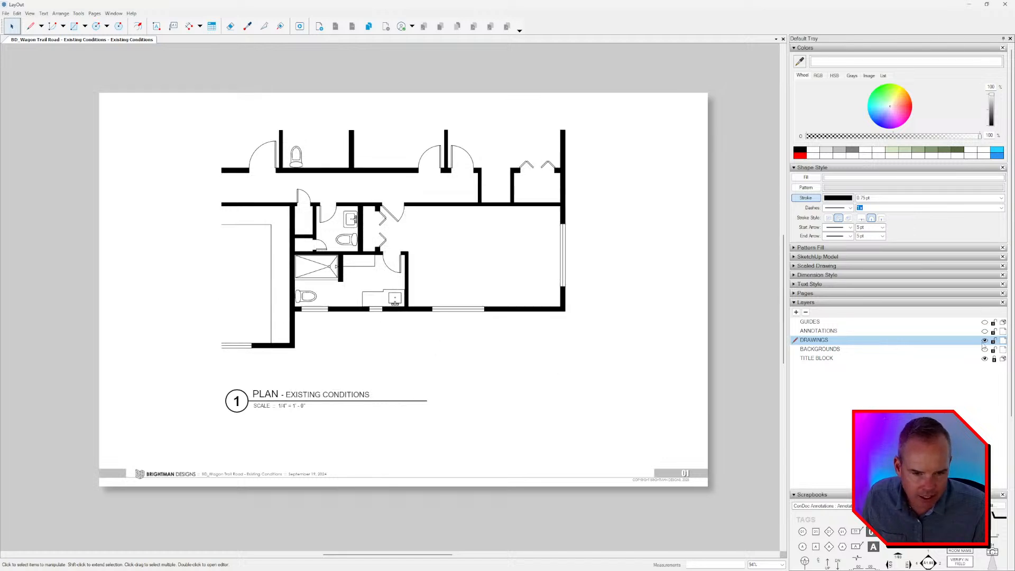
{"action": "left_click", "coordinate": [984, 330]}
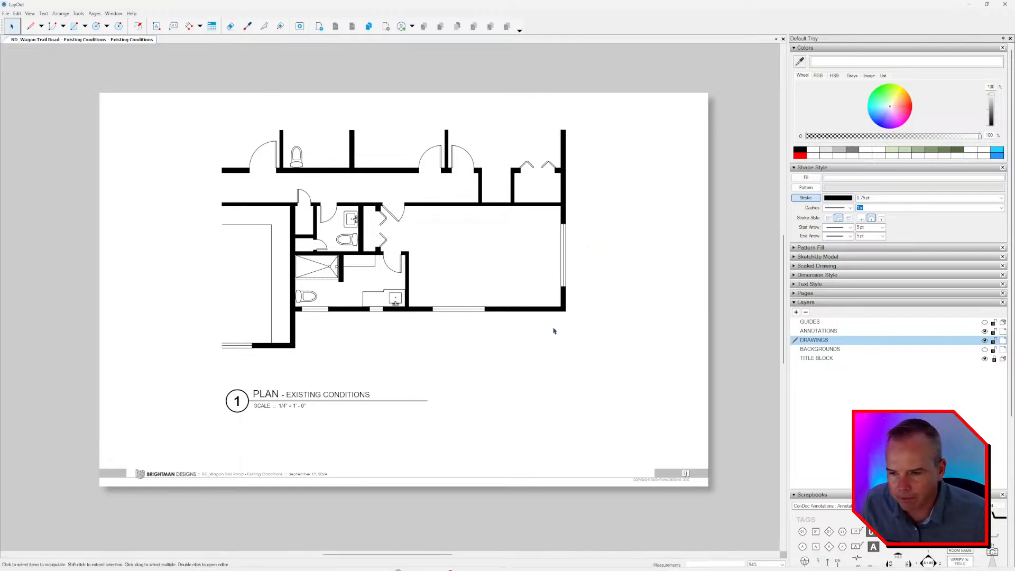
{"action": "key", "text": "h"}
{"action": "key", "text": "space"}
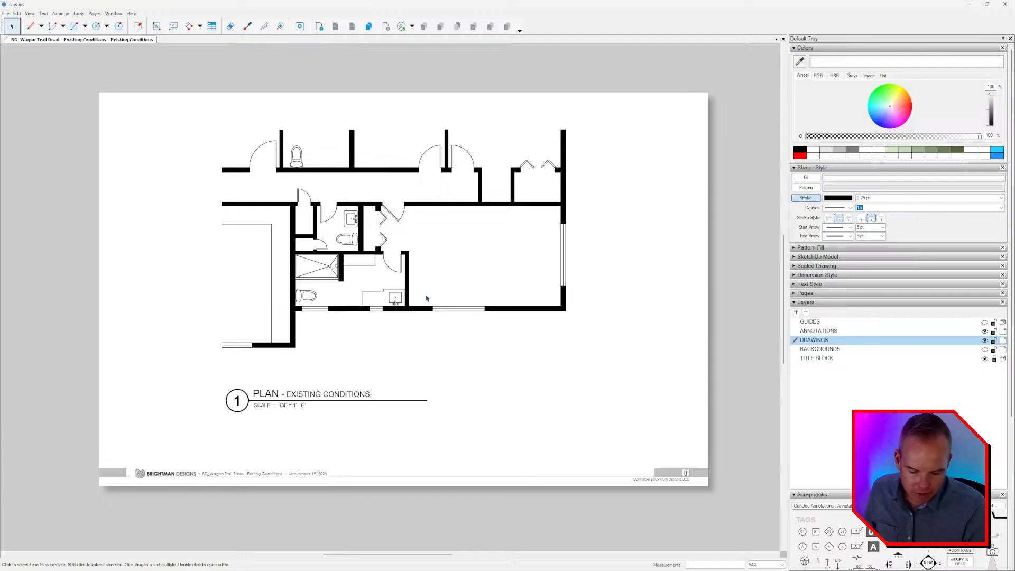
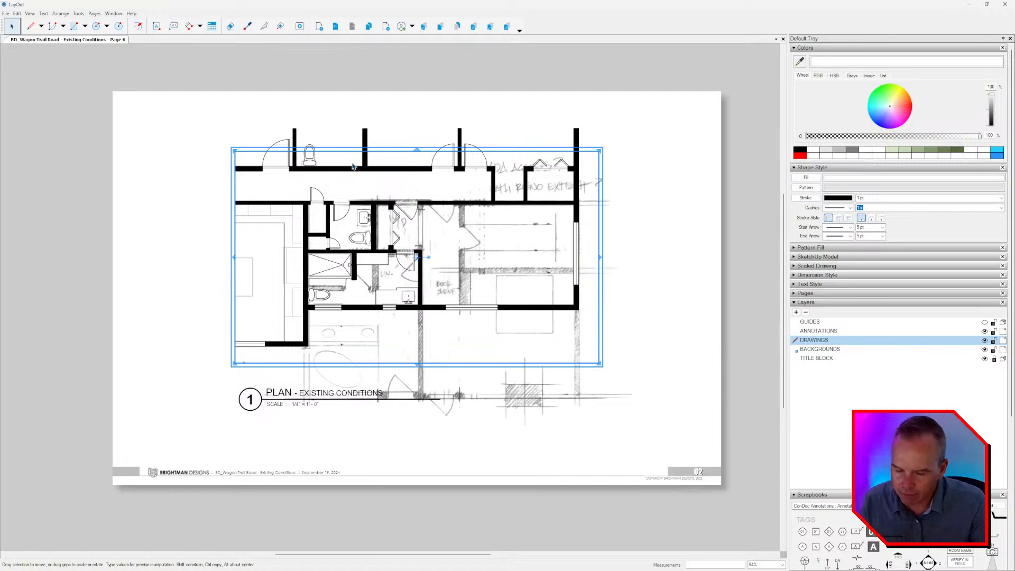
Clear the selection and hide the BACKGROUNDS layer so the plan shows without the hand-drawn sketch.
{"action": "key", "text": "Escape"}
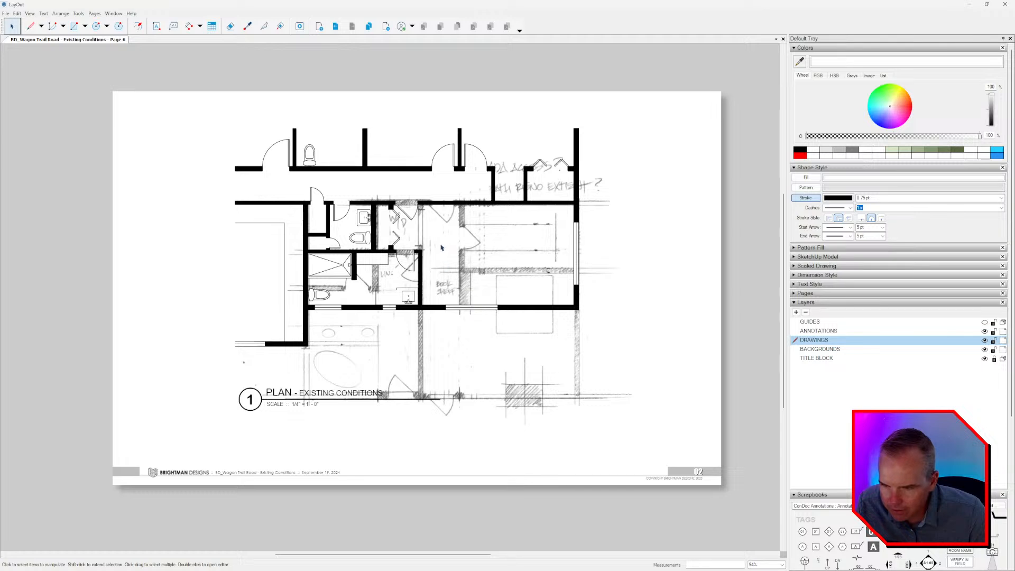
{"action": "scroll", "coordinate": [365, 437], "scroll_direction": "up", "scroll_amount": 4}
{"action": "middle_click_drag", "start_coordinate": [565, 393], "coordinate": [454, 386]}
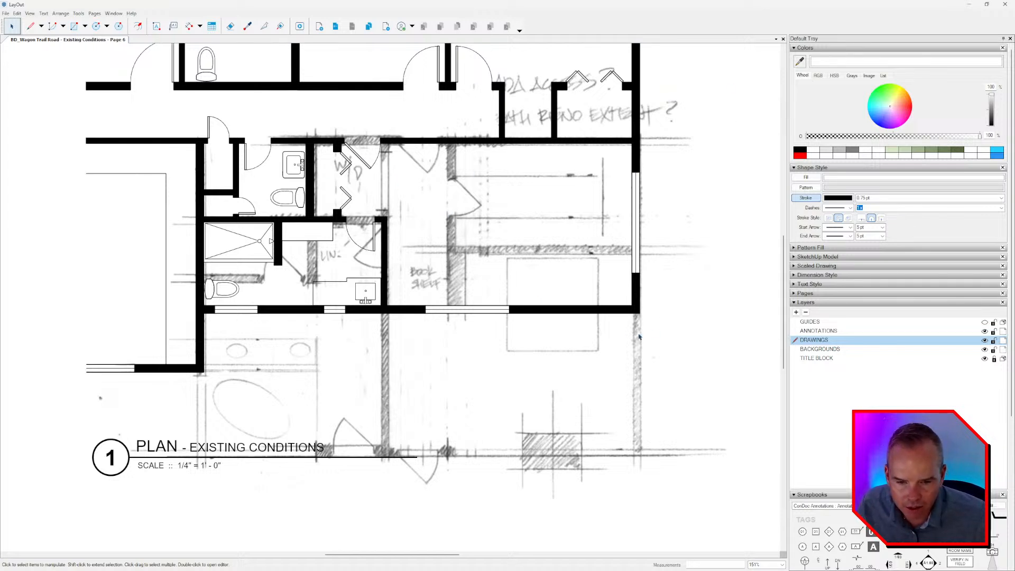
{"action": "left_click", "coordinate": [984, 350]}
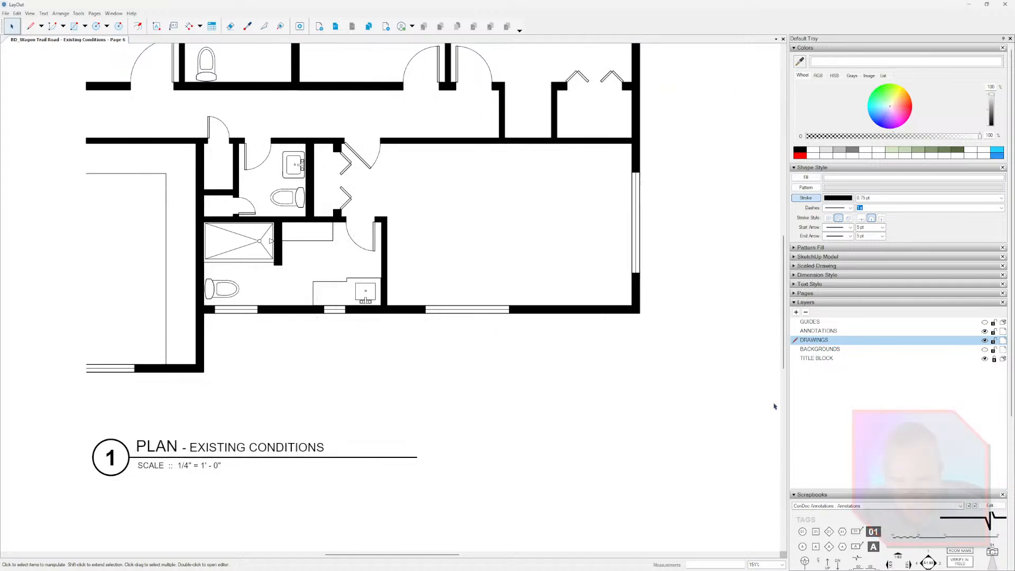
Rename the DRAWINGS layer to EXISTING.
{"action": "double_click", "coordinate": [814, 343]}
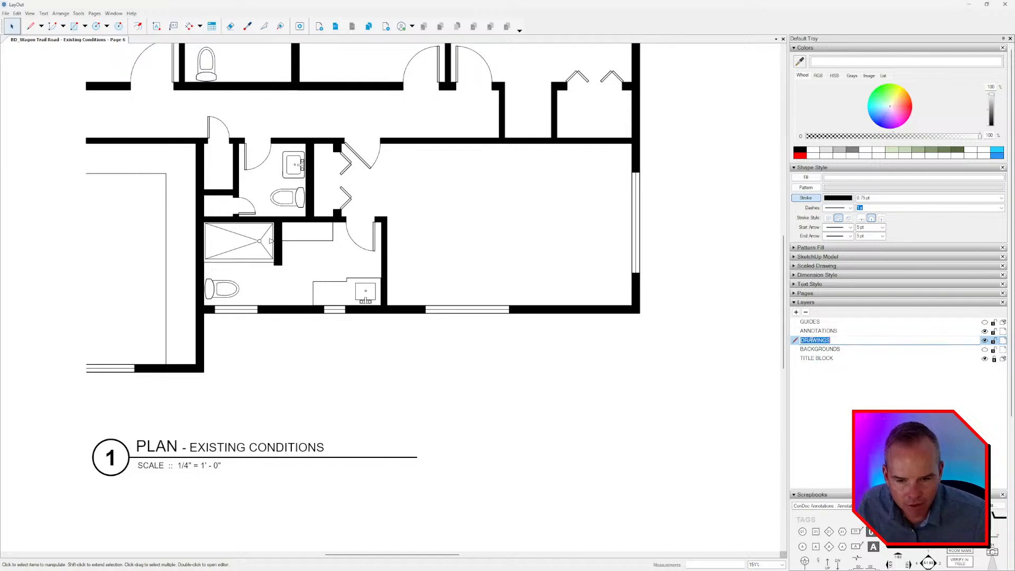
{"action": "left_click", "coordinate": [844, 342]}
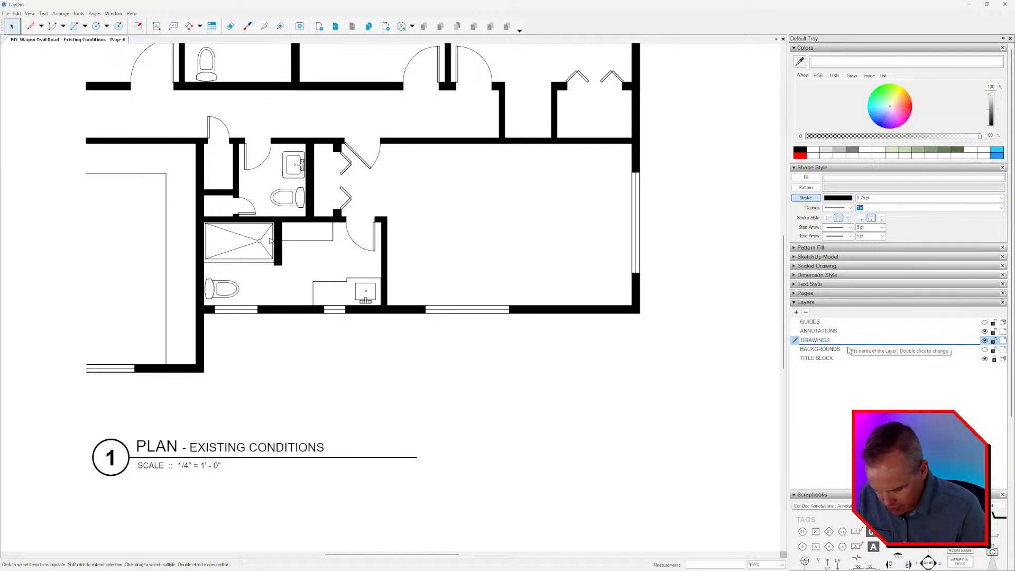
{"action": "type", "text": "EXISTING"}
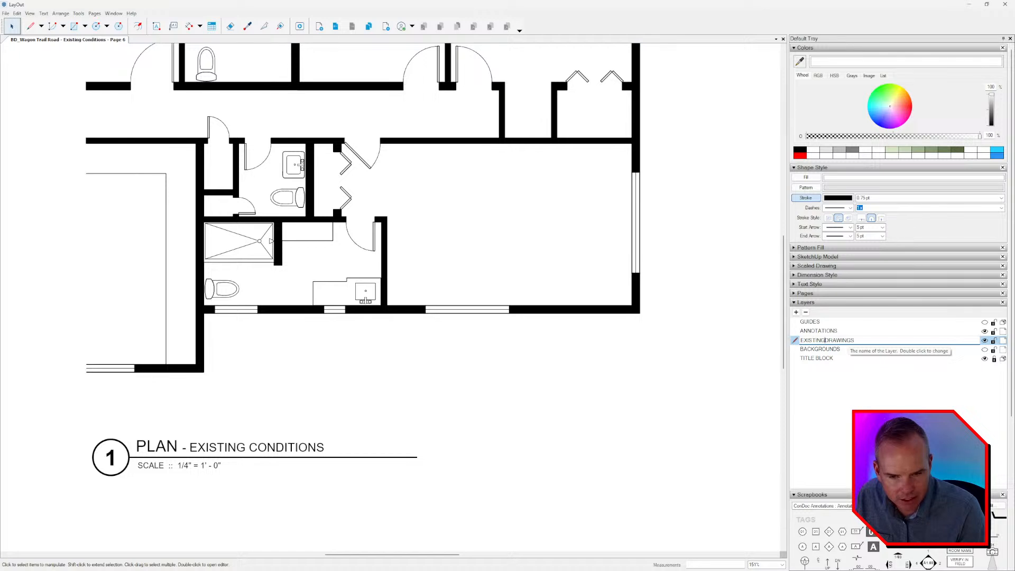
{"action": "key", "text": "Delete"}
{"action": "key", "text": "Delete"}
{"action": "key", "text": "Delete"}
{"action": "key", "text": "Delete"}
{"action": "key", "text": "Delete"}
{"action": "key", "text": "Delete"}
{"action": "key", "text": "Delete"}
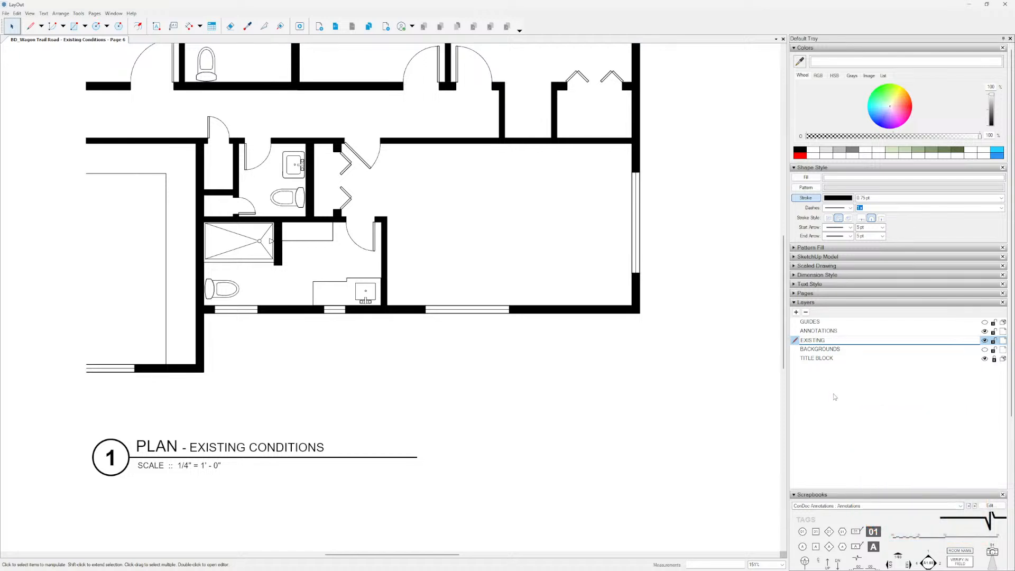
Add a new layer named DASHED and place it directly below the EXISTING layer.
{"action": "left_click", "coordinate": [796, 313]}
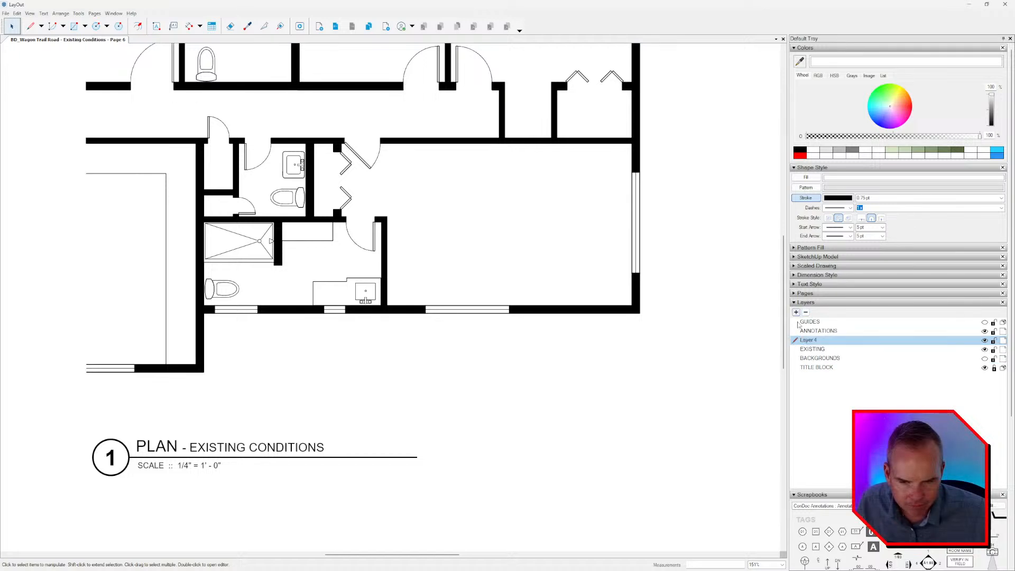
{"action": "double_click", "coordinate": [814, 340]}
{"action": "type", "text": "DA"}
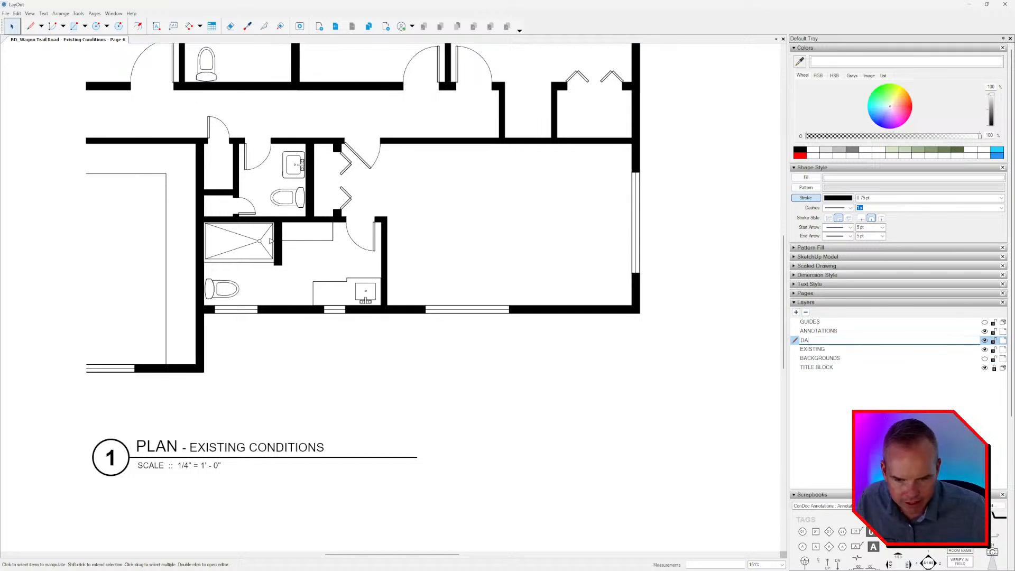
{"action": "type", "text": "SHED"}
{"action": "key", "text": "Return"}
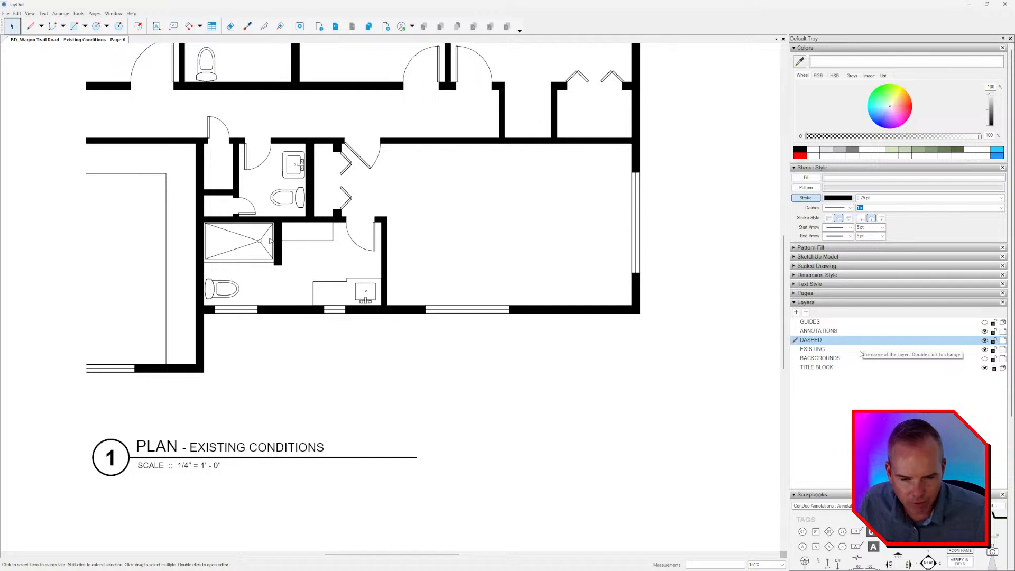
{"action": "left_click_drag", "start_coordinate": [813, 340], "coordinate": [814, 355]}
Copy the entire floor plan linework and paste it in place onto the current DASHED layer.
{"action": "scroll", "coordinate": [607, 374], "scroll_direction": "down", "scroll_amount": 4}
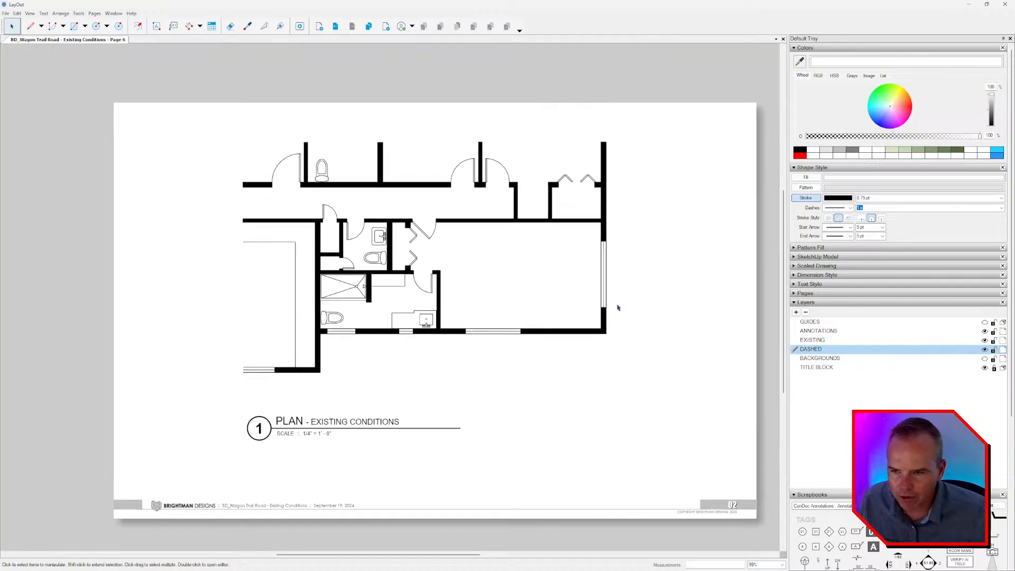
{"action": "left_click_drag", "start_coordinate": [674, 108], "coordinate": [149, 397]}
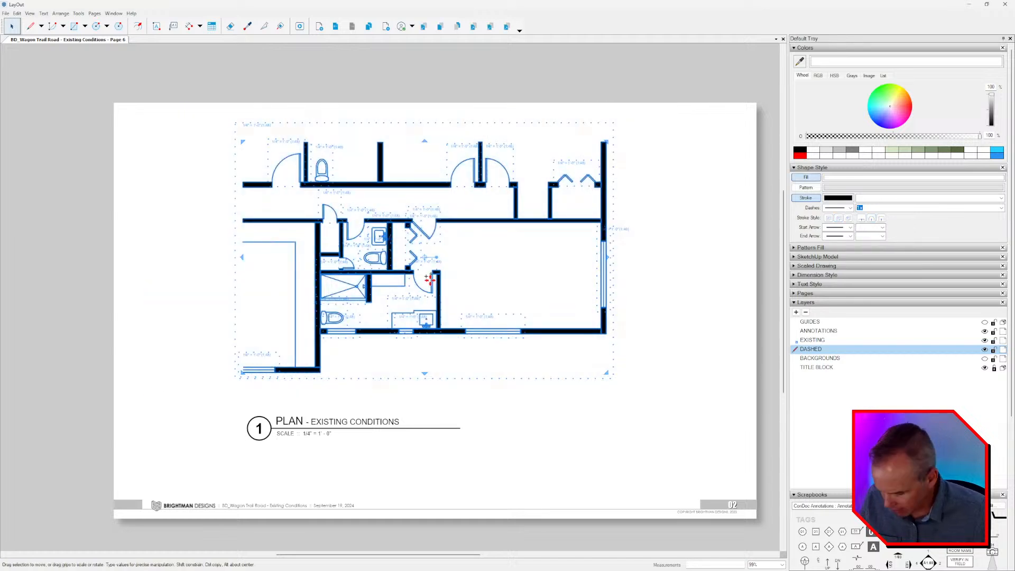
{"action": "right_click", "coordinate": [691, 306]}
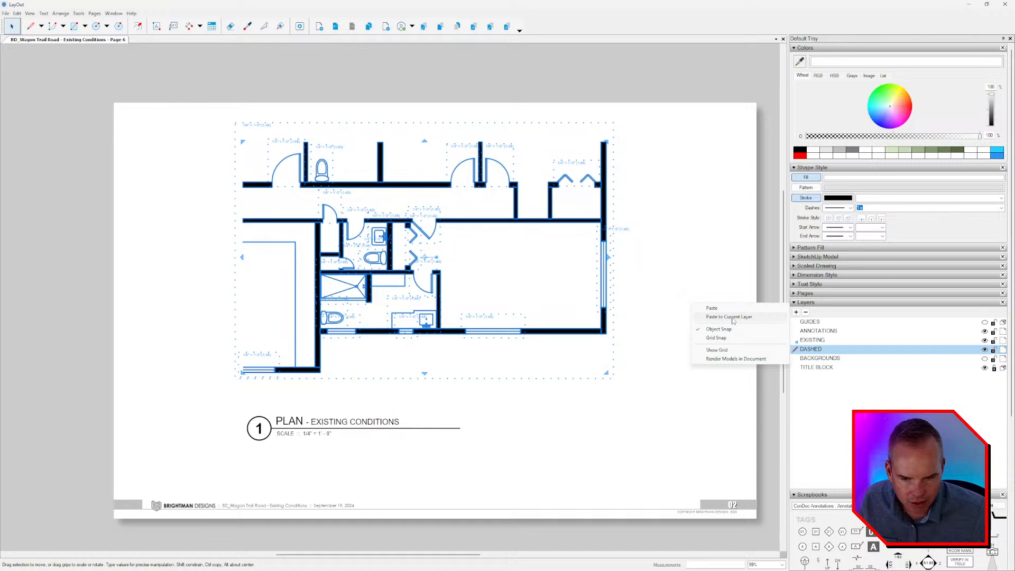
{"action": "left_click", "coordinate": [733, 317]}
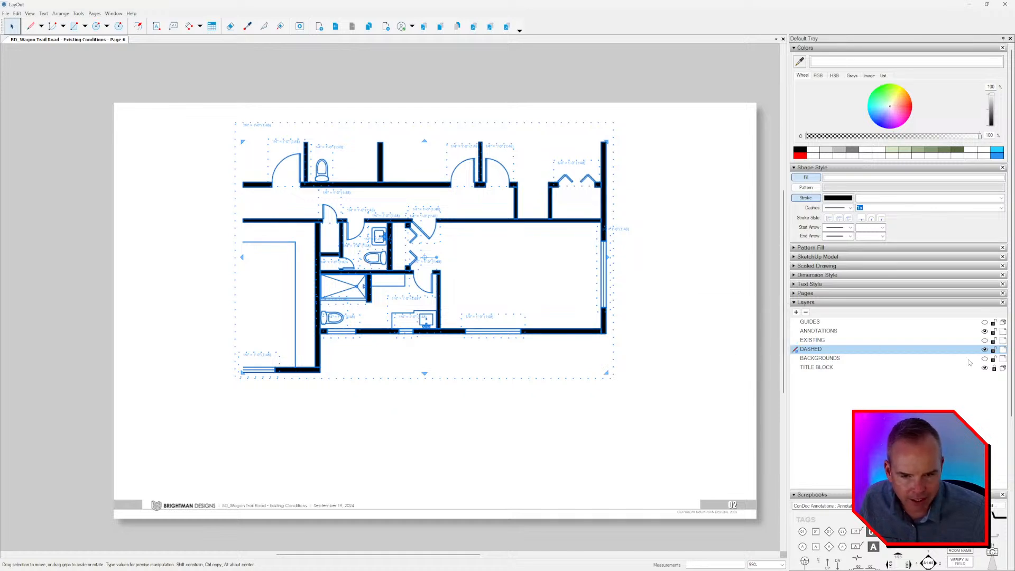
Toggle the EXISTING and DASHED layers to check the pasted copy, leaving EXISTING hidden and DASHED visible.
{"action": "left_click", "coordinate": [984, 339]}
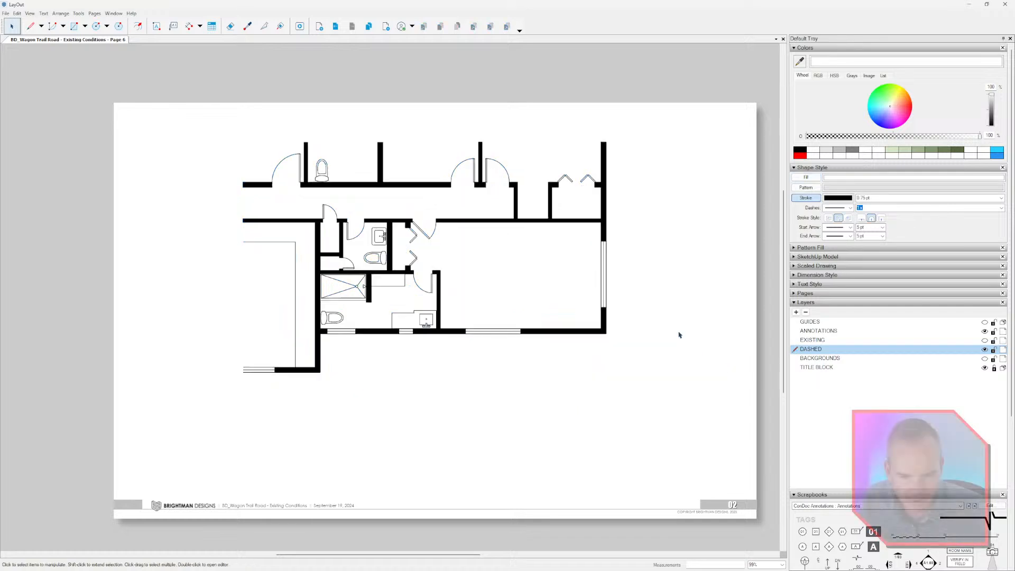
{"action": "left_click", "coordinate": [984, 350]}
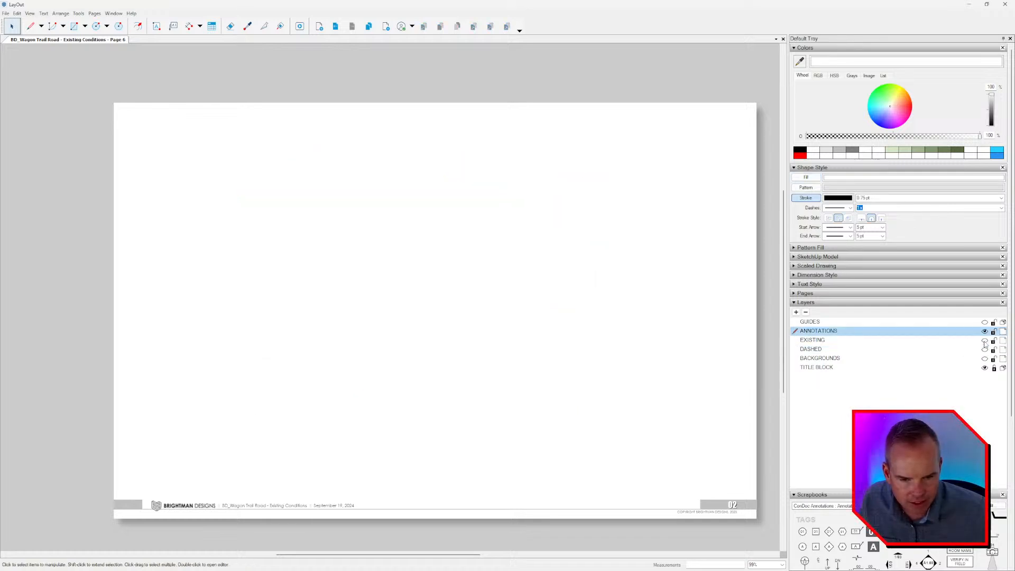
{"action": "left_click", "coordinate": [984, 341]}
{"action": "left_click", "coordinate": [984, 341]}
{"action": "left_click", "coordinate": [984, 349]}
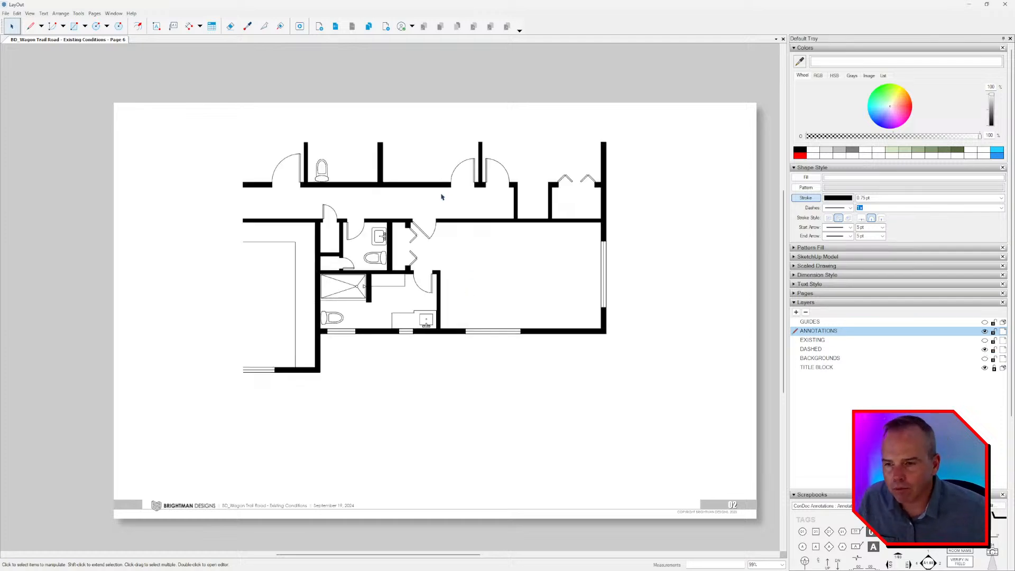
Turn off the black fill on the wall group in the DASHED layer, keeping only its outlines.
{"action": "scroll", "coordinate": [431, 222], "scroll_direction": "up", "scroll_amount": 4}
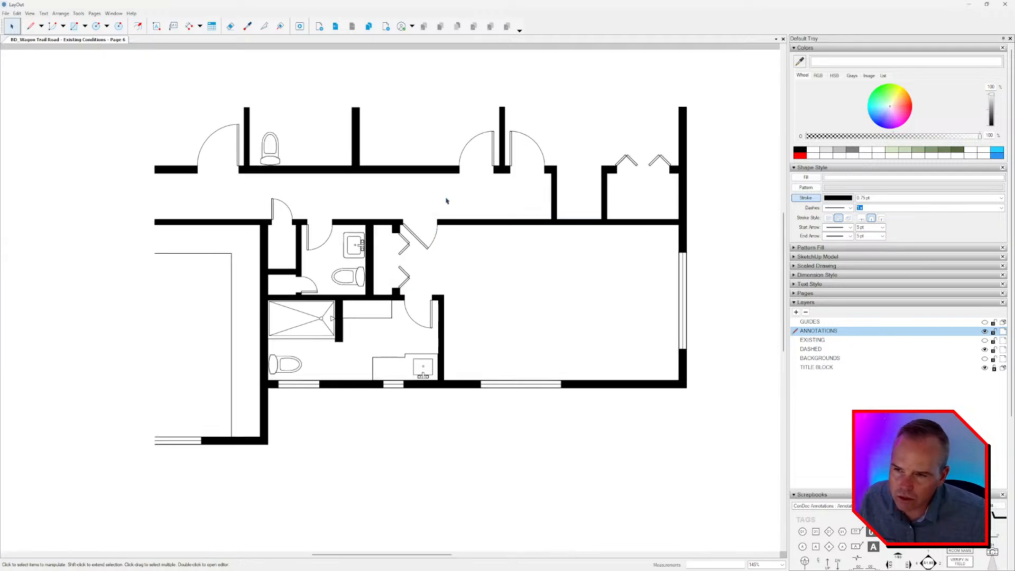
{"action": "left_click", "coordinate": [414, 170]}
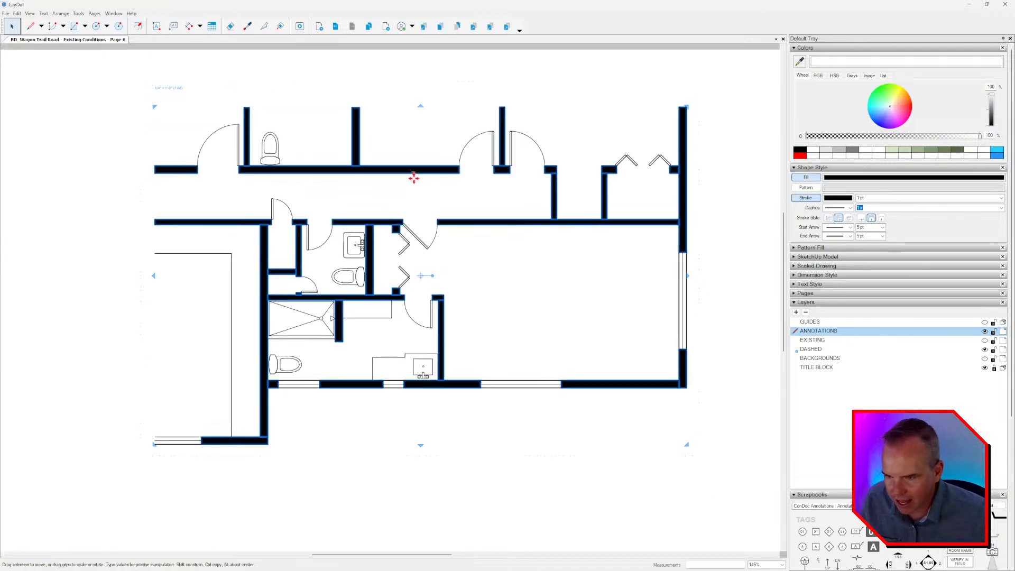
{"action": "left_click", "coordinate": [806, 177]}
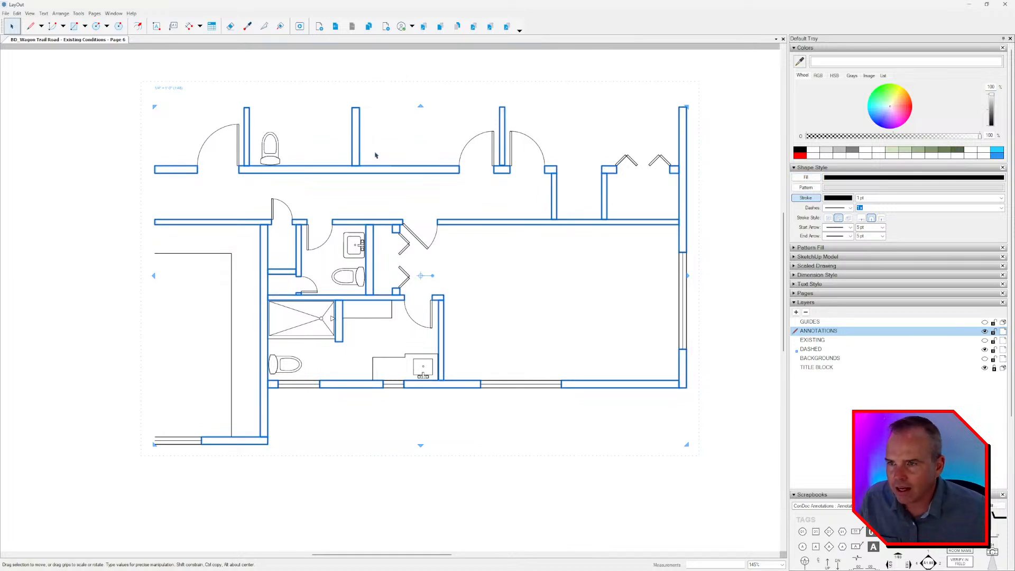
Split the upper corridor wall's outline where the left and middle partition walls meet it.
{"action": "scroll", "coordinate": [349, 122], "scroll_direction": "up", "scroll_amount": 3}
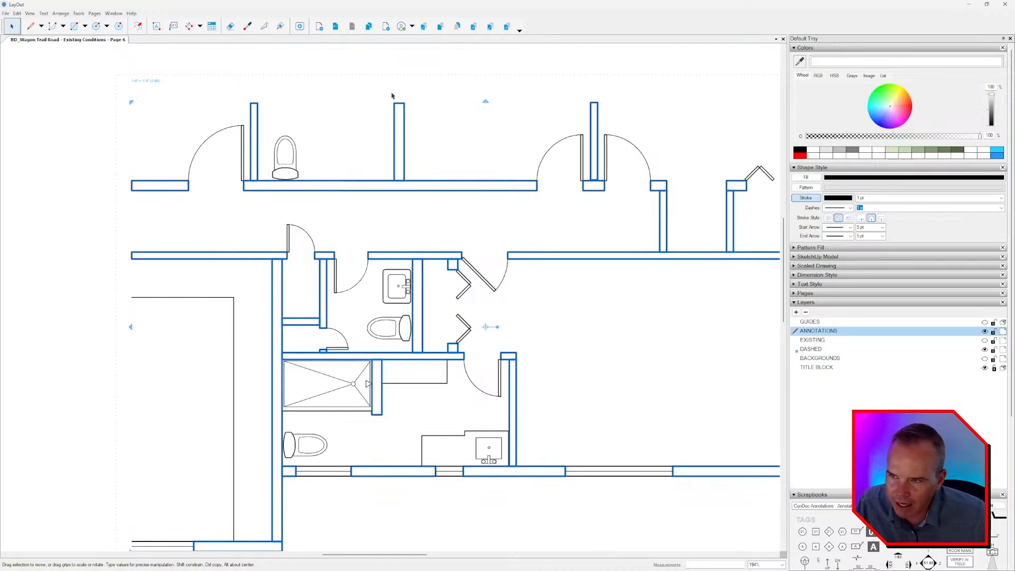
{"action": "left_click", "coordinate": [264, 26]}
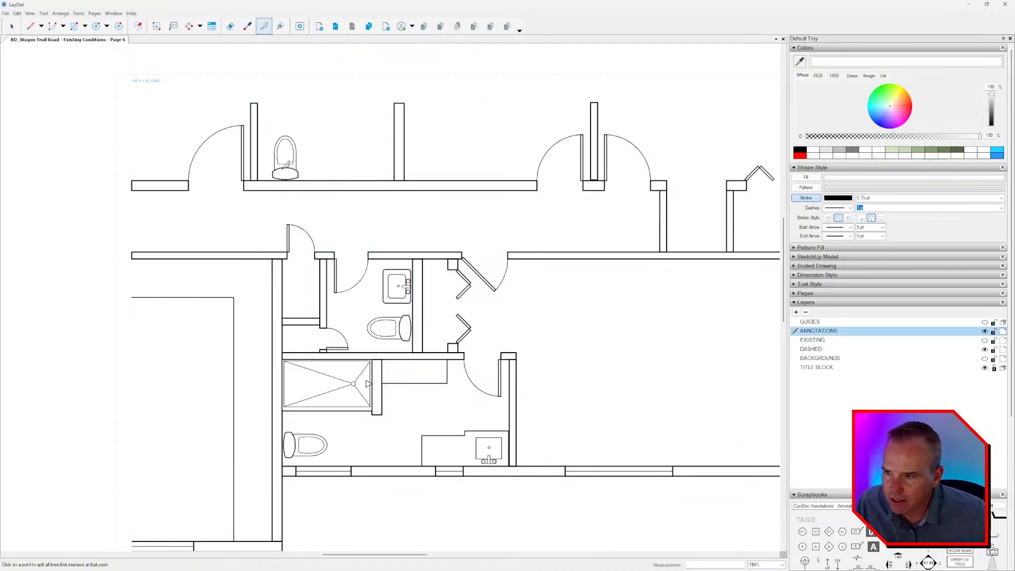
{"action": "scroll", "coordinate": [251, 176], "scroll_direction": "up", "scroll_amount": 4}
{"action": "left_click", "coordinate": [249, 180]}
{"action": "middle_click_drag", "start_coordinate": [512, 203], "coordinate": [444, 221]}
{"action": "left_click", "coordinate": [447, 197]}
{"action": "left_click", "coordinate": [467, 197]}
{"action": "middle_click_drag", "start_coordinate": [648, 216], "coordinate": [318, 222]}
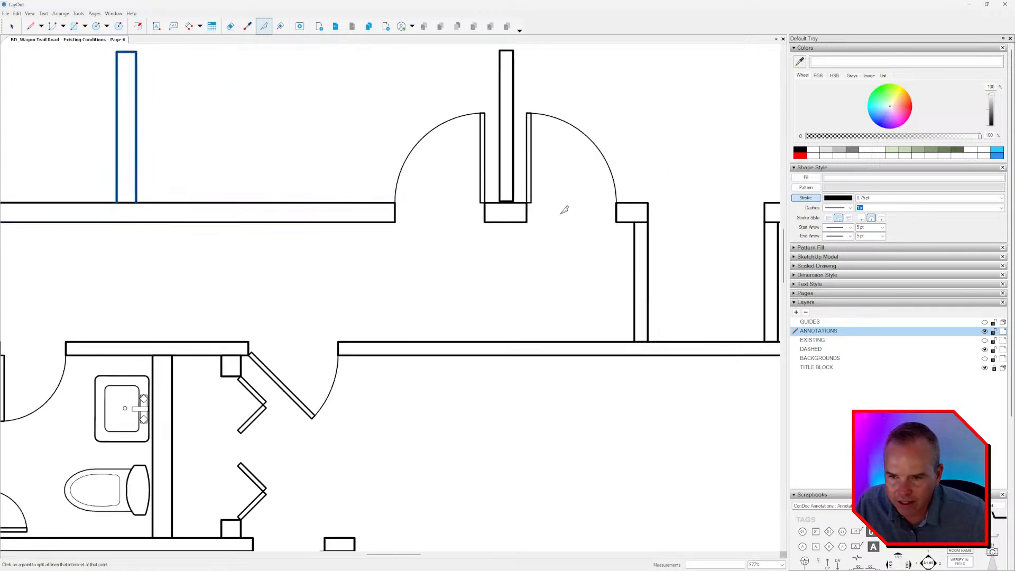
Split the outlines at both base corners of the partition between the paired swing doors.
{"action": "scroll", "coordinate": [505, 203], "scroll_direction": "up", "scroll_amount": 8}
{"action": "key", "text": "space"}
{"action": "left_click", "coordinate": [522, 186]}
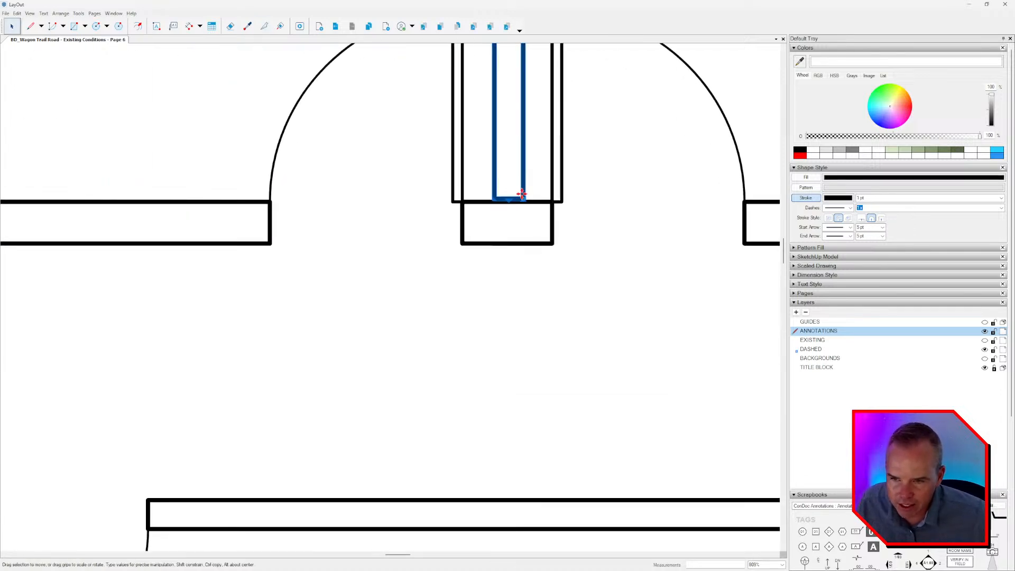
{"action": "scroll", "coordinate": [520, 193], "scroll_direction": "up", "scroll_amount": 4}
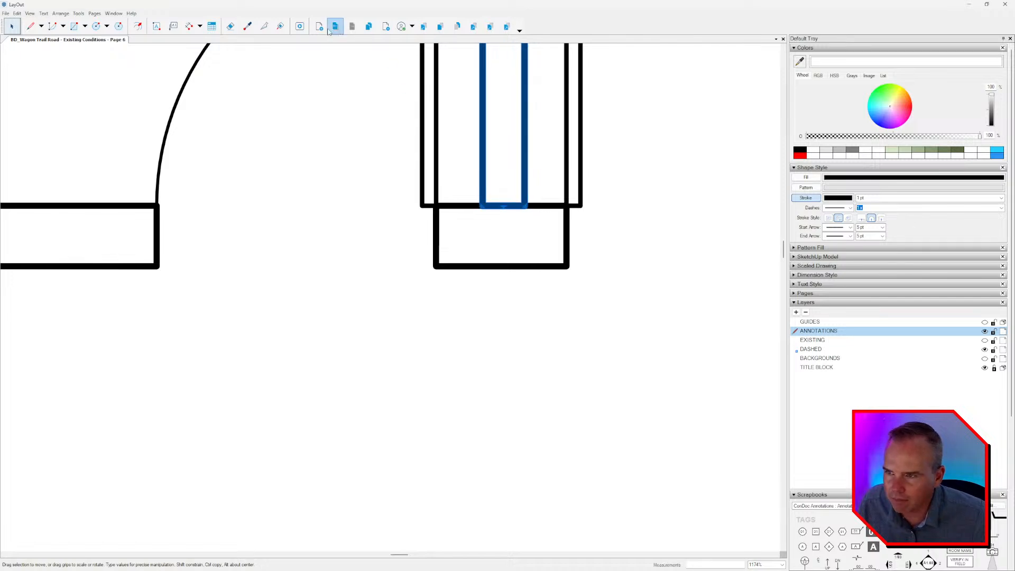
{"action": "left_click", "coordinate": [264, 26]}
{"action": "left_click", "coordinate": [524, 205]}
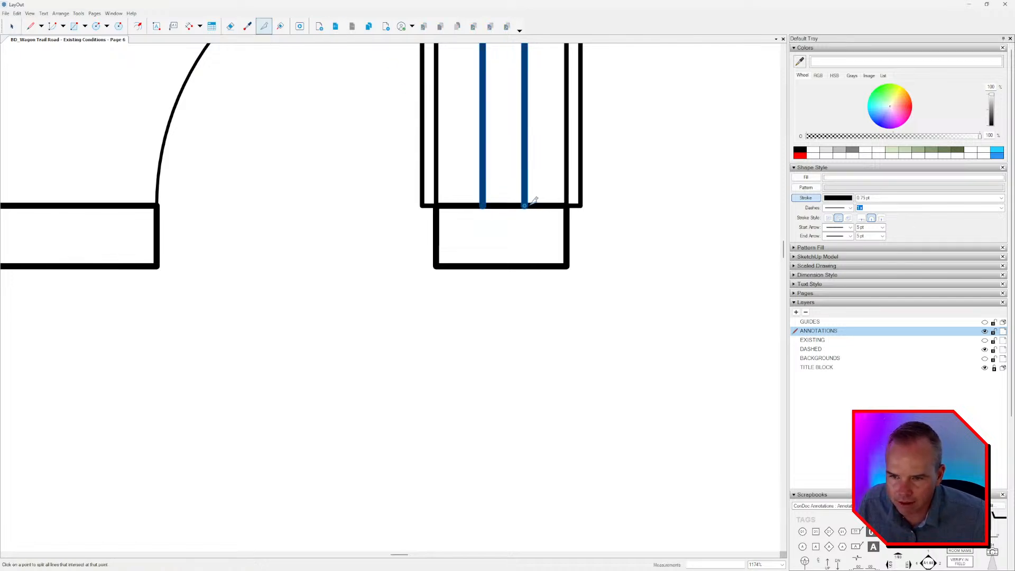
{"action": "left_click", "coordinate": [482, 206]}
{"action": "scroll", "coordinate": [486, 206], "scroll_direction": "down", "scroll_amount": 5}
{"action": "middle_click_drag", "start_coordinate": [484, 206], "coordinate": [365, 215]}
Split the wall outlines at the junctions of the short partition to the right of the paired swing doors.
{"action": "scroll", "coordinate": [616, 245], "scroll_direction": "up", "scroll_amount": 5}
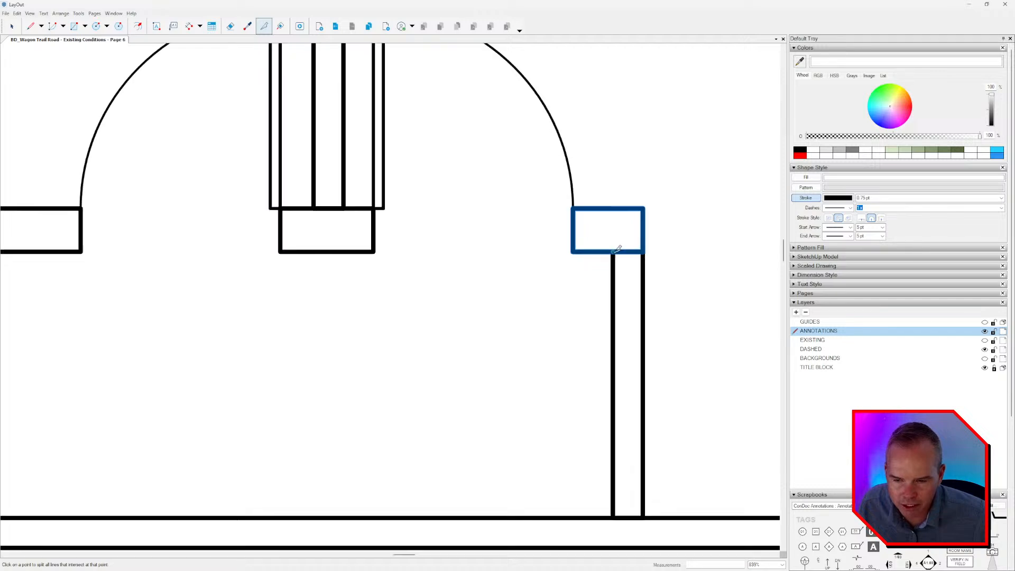
{"action": "middle_click_drag", "start_coordinate": [616, 245], "coordinate": [544, 213]}
{"action": "scroll", "coordinate": [574, 213], "scroll_direction": "down", "scroll_amount": 8}
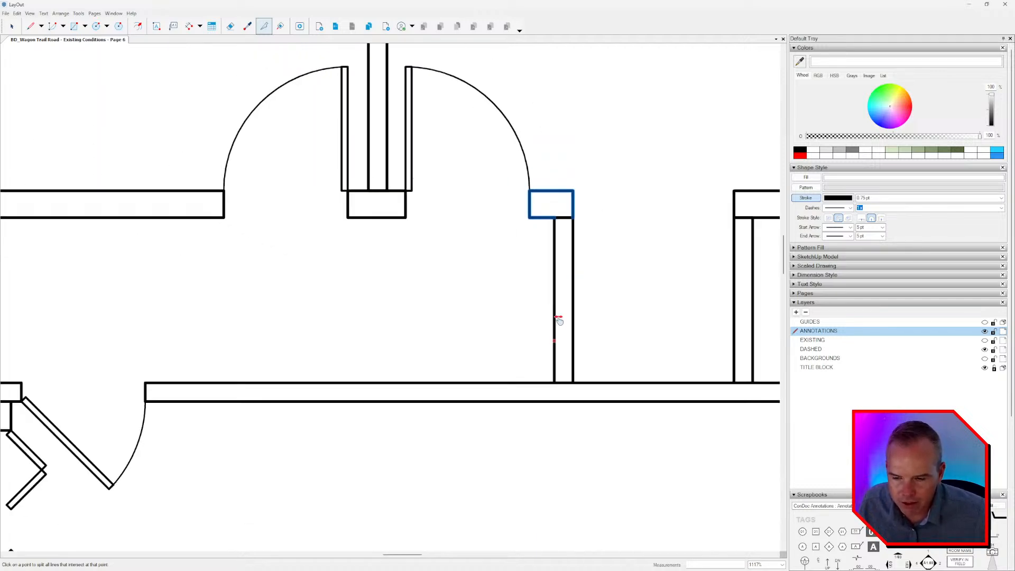
{"action": "scroll", "coordinate": [556, 229], "scroll_direction": "up", "scroll_amount": 3}
{"action": "middle_click_drag", "start_coordinate": [560, 374], "coordinate": [466, 291]}
{"action": "left_click", "coordinate": [545, 239]}
Split the wall outlines at both upper corners of the partition to the left of the bifold-door closet.
{"action": "middle_click_drag", "start_coordinate": [493, 101], "coordinate": [469, 208]}
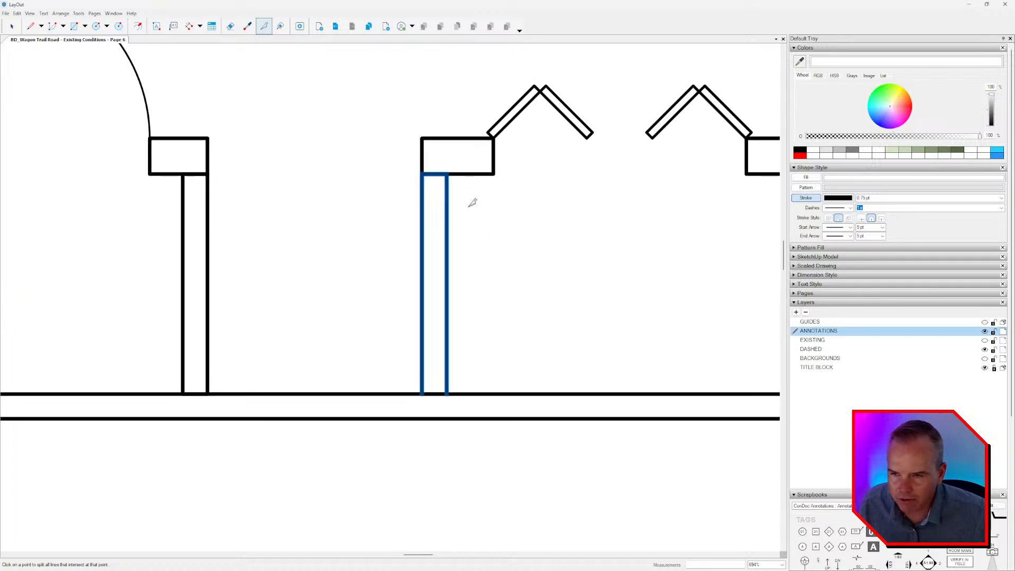
{"action": "left_click", "coordinate": [447, 175]}
{"action": "left_click", "coordinate": [422, 174]}
{"action": "middle_click_drag", "start_coordinate": [577, 197], "coordinate": [400, 212]}
{"action": "scroll", "coordinate": [400, 211], "scroll_direction": "down", "scroll_amount": 2}
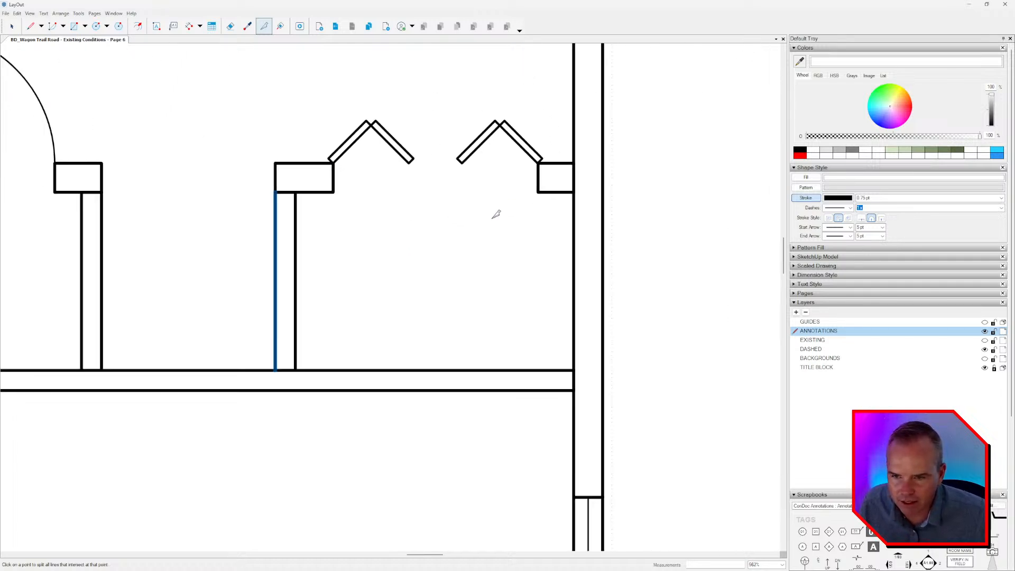
Split the right exterior wall's inner line where the bifold closet's short return and the lower corridor wall meet it.
{"action": "left_click", "coordinate": [574, 192]}
{"action": "left_click", "coordinate": [574, 164]}
{"action": "middle_click_drag", "start_coordinate": [587, 381], "coordinate": [580, 315]}
{"action": "scroll", "coordinate": [580, 315], "scroll_direction": "up", "scroll_amount": 3}
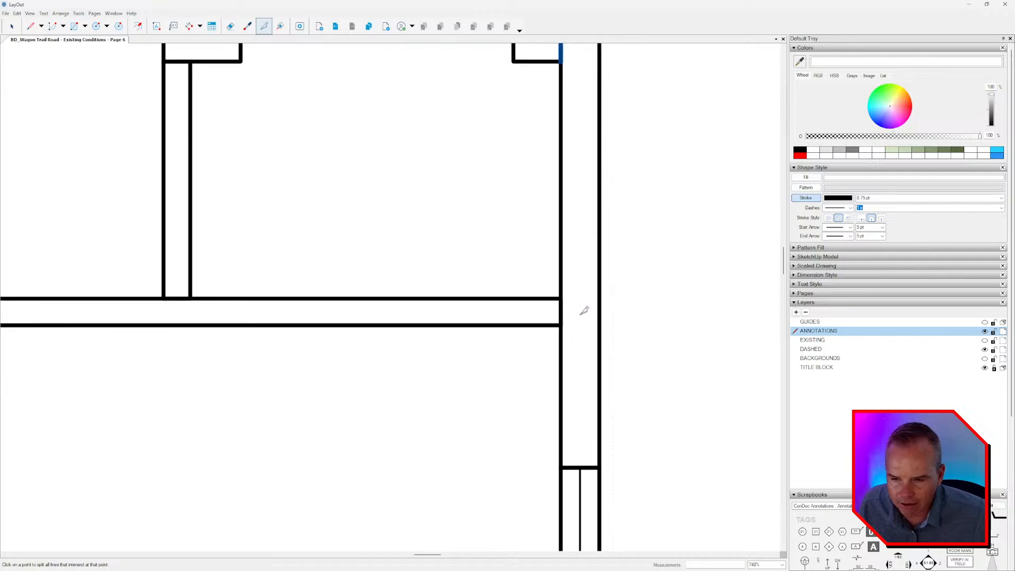
{"action": "left_click", "coordinate": [562, 325]}
{"action": "left_click", "coordinate": [561, 300]}
{"action": "middle_click_drag", "start_coordinate": [596, 411], "coordinate": [617, 219]}
{"action": "scroll", "coordinate": [603, 285], "scroll_direction": "down", "scroll_amount": 4}
{"action": "middle_click_drag", "start_coordinate": [596, 318], "coordinate": [577, 439]}
{"action": "scroll", "coordinate": [575, 317], "scroll_direction": "up", "scroll_amount": 3}
Erase the line segments separating the lower corridor wall and the bifold closet's return from the right exterior wall.
{"action": "key", "text": "e"}
{"action": "left_click", "coordinate": [573, 289]}
{"action": "middle_click_drag", "start_coordinate": [594, 164], "coordinate": [603, 281]}
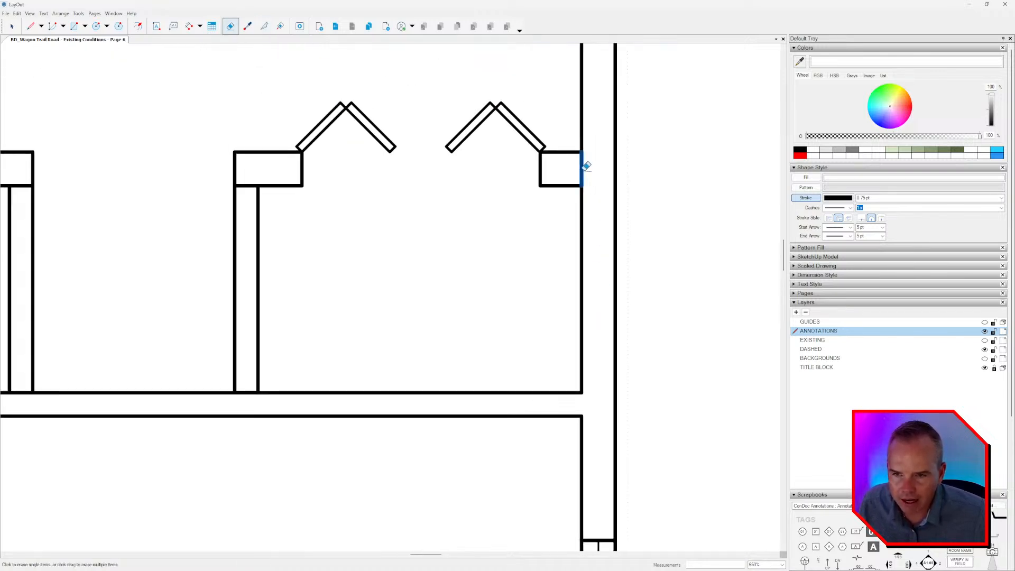
{"action": "middle_click_drag", "start_coordinate": [346, 208], "coordinate": [456, 215]}
{"action": "left_click", "coordinate": [669, 177]}
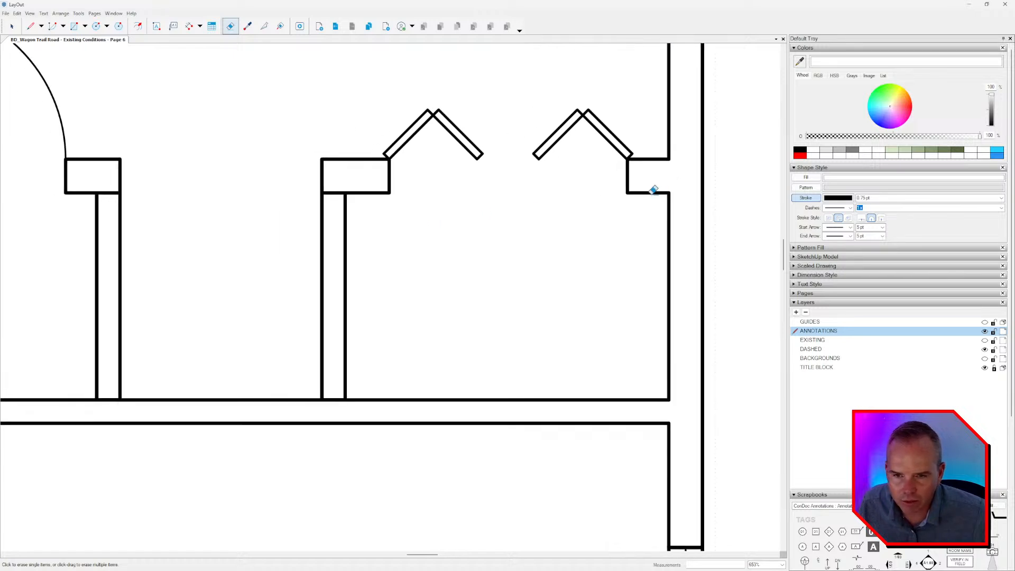
Erase the short dividing lines at the tops of the two partitions between the paired doors and the bifold closet.
{"action": "left_click", "coordinate": [335, 191]}
{"action": "middle_click_drag", "start_coordinate": [232, 229], "coordinate": [519, 224]}
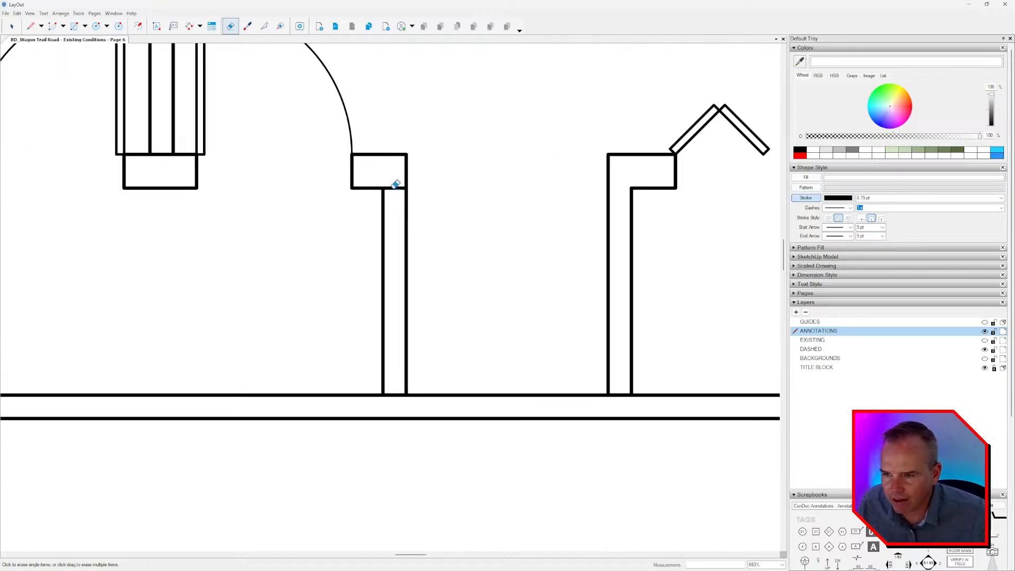
{"action": "left_click", "coordinate": [392, 188]}
{"action": "scroll", "coordinate": [400, 197], "scroll_direction": "down", "scroll_amount": 3}
{"action": "middle_click_drag", "start_coordinate": [307, 241], "coordinate": [589, 240]}
{"action": "middle_click_drag", "start_coordinate": [394, 223], "coordinate": [618, 199]}
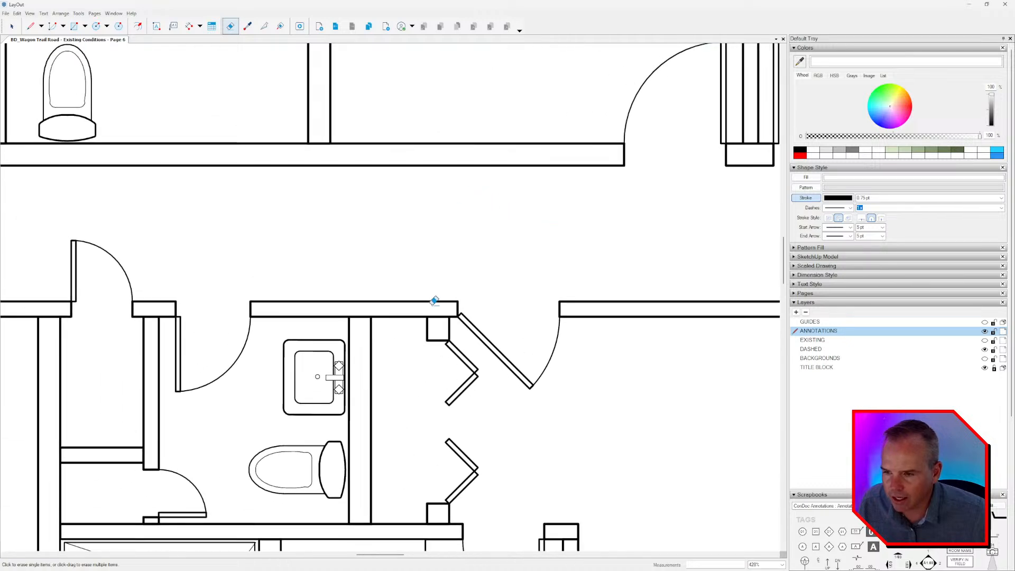
Erase the dividing lines where the two upper bathroom partitions meet the corridor's upper wall.
{"action": "scroll", "coordinate": [378, 313], "scroll_direction": "up", "scroll_amount": 4}
{"action": "scroll", "coordinate": [419, 298], "scroll_direction": "down", "scroll_amount": 4}
{"action": "middle_click_drag", "start_coordinate": [335, 178], "coordinate": [458, 162]}
{"action": "left_click", "coordinate": [459, 128]}
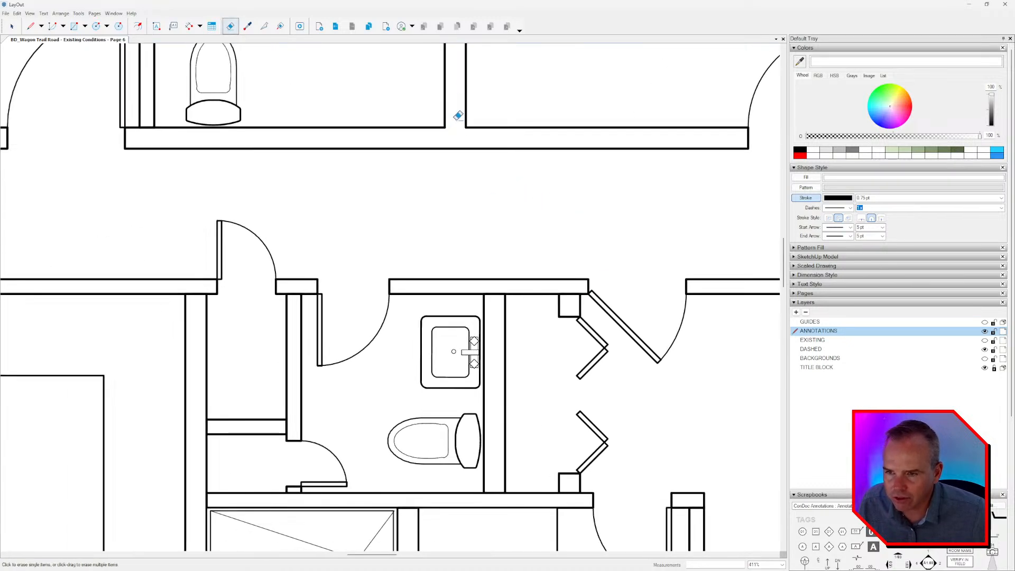
{"action": "mouse_move", "coordinate": [234, 151]}
{"action": "middle_mouse_down"}
{"action": "mouse_move", "coordinate": [508, 250]}
{"action": "mouse_move", "coordinate": [550, 251]}
{"action": "middle_mouse_up"}
{"action": "scroll", "coordinate": [457, 204], "scroll_direction": "up", "scroll_amount": 3}
{"action": "left_click", "coordinate": [468, 239]}
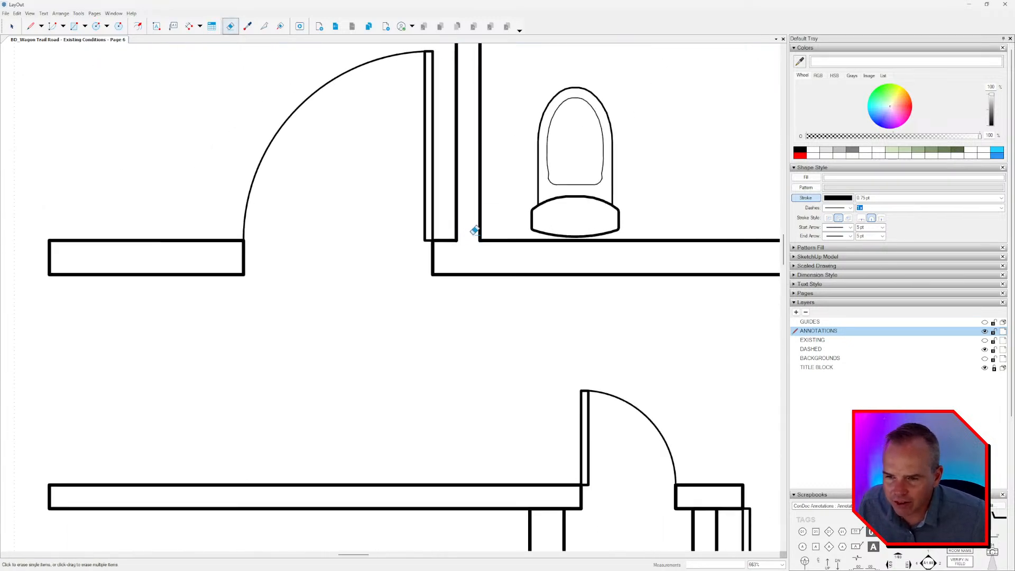
Split the lower corridor wall's outline at the top corners of the two partitions flanking the small closet.
{"action": "scroll", "coordinate": [450, 222], "scroll_direction": "down", "scroll_amount": 5}
{"action": "left_click", "coordinate": [264, 25]}
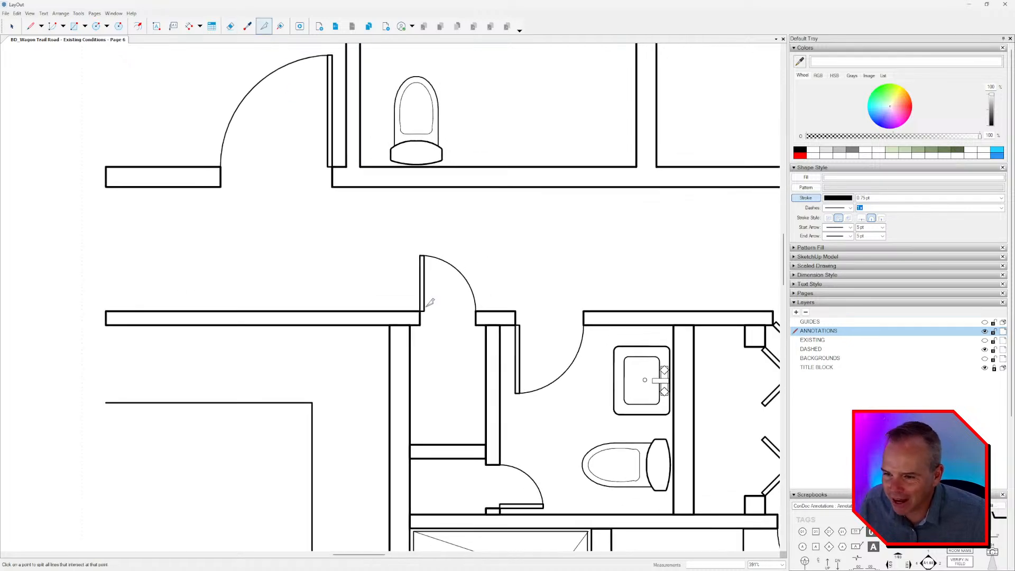
{"action": "scroll", "coordinate": [370, 315], "scroll_direction": "up", "scroll_amount": 4}
{"action": "left_click", "coordinate": [394, 304]}
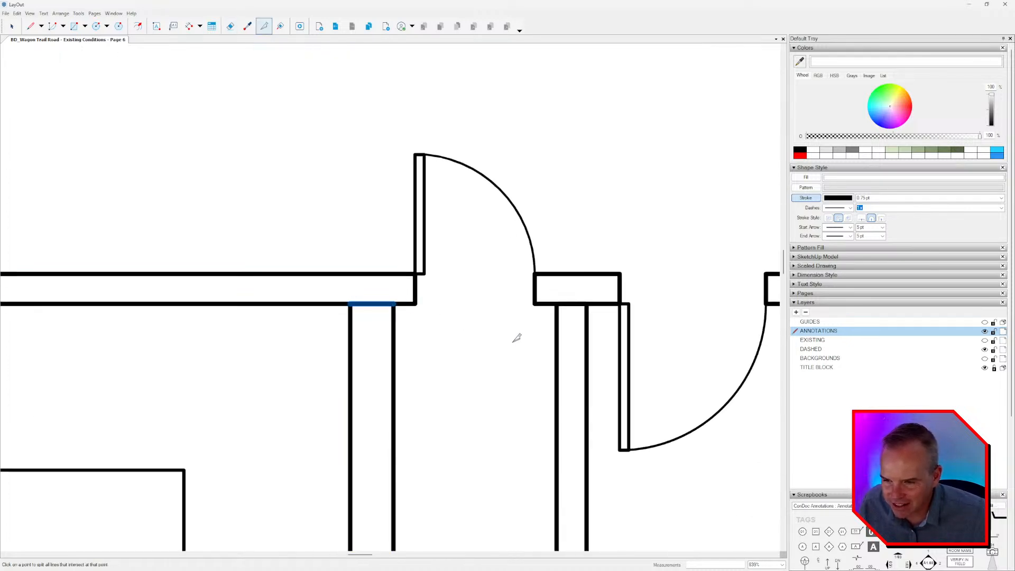
{"action": "middle_click_drag", "start_coordinate": [574, 305], "coordinate": [447, 260]}
{"action": "left_click", "coordinate": [430, 259]}
{"action": "left_click", "coordinate": [458, 259]}
{"action": "scroll", "coordinate": [495, 310], "scroll_direction": "down", "scroll_amount": 2}
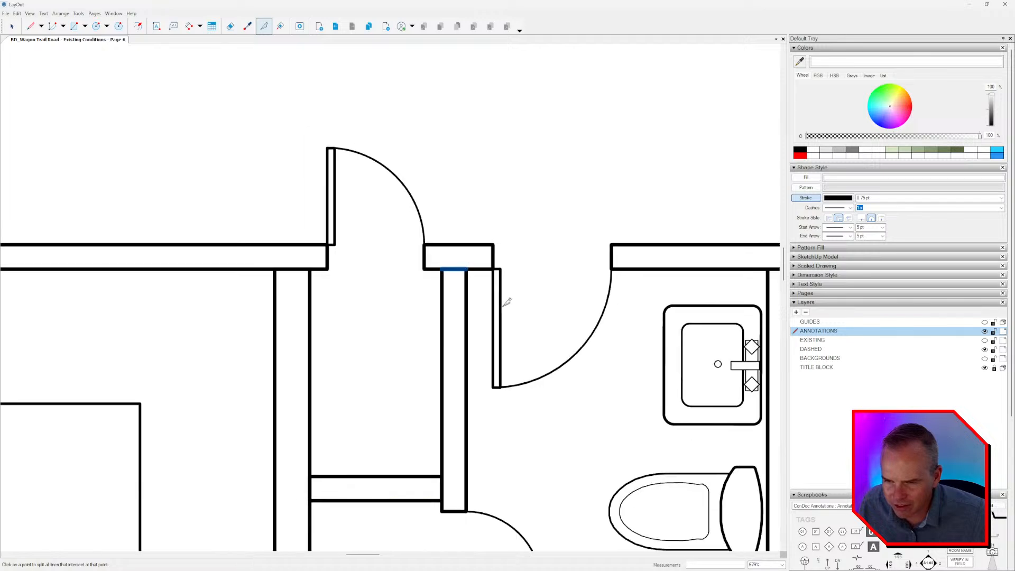
Split the adjoining wall outlines at both ends of the short horizontal wall behind the small closet.
{"action": "scroll", "coordinate": [504, 306], "scroll_direction": "down", "scroll_amount": 1}
{"action": "middle_click_drag", "start_coordinate": [438, 451], "coordinate": [438, 334]}
{"action": "scroll", "coordinate": [438, 334], "scroll_direction": "up", "scroll_amount": 5}
{"action": "left_click", "coordinate": [454, 350]}
{"action": "left_click", "coordinate": [455, 386]}
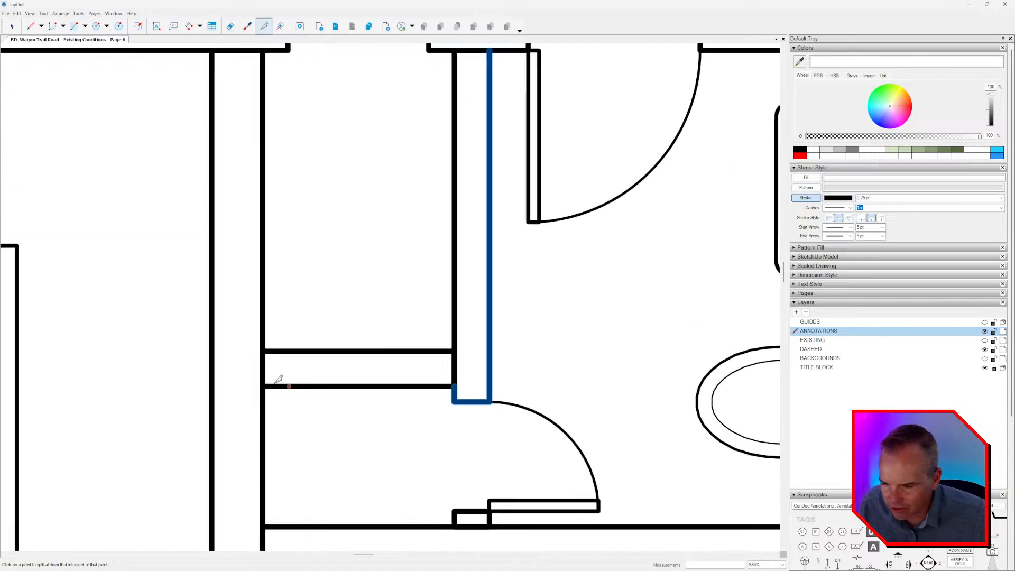
{"action": "left_click", "coordinate": [263, 386]}
{"action": "left_click", "coordinate": [264, 351]}
Split the wall outlines at the small door stub's base and where the shower's upper wall meets the long vertical wall.
{"action": "middle_click_drag", "start_coordinate": [403, 386], "coordinate": [423, 146]}
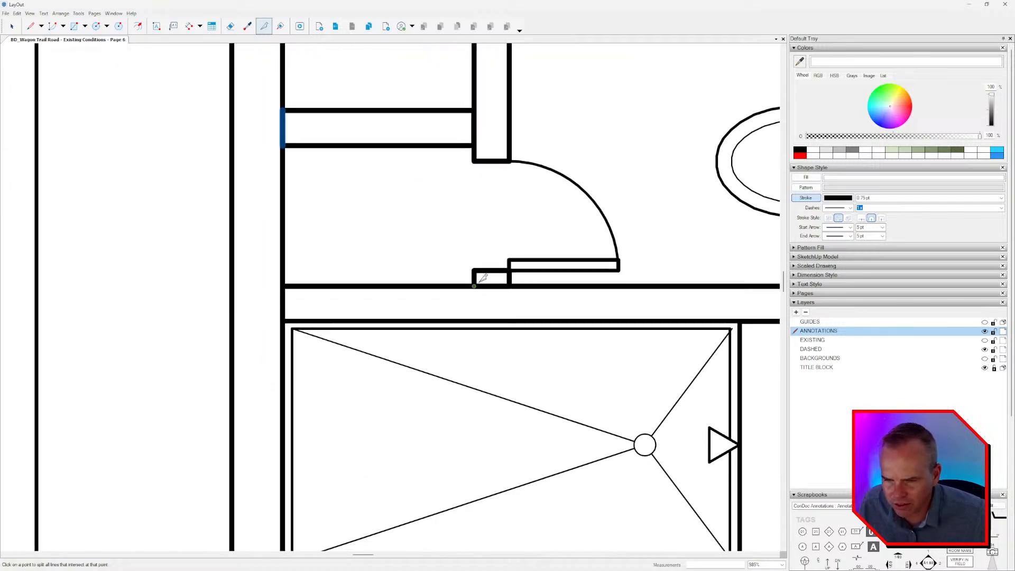
{"action": "left_click", "coordinate": [474, 286]}
{"action": "left_click", "coordinate": [509, 286]}
{"action": "scroll", "coordinate": [506, 303], "scroll_direction": "down", "scroll_amount": 4}
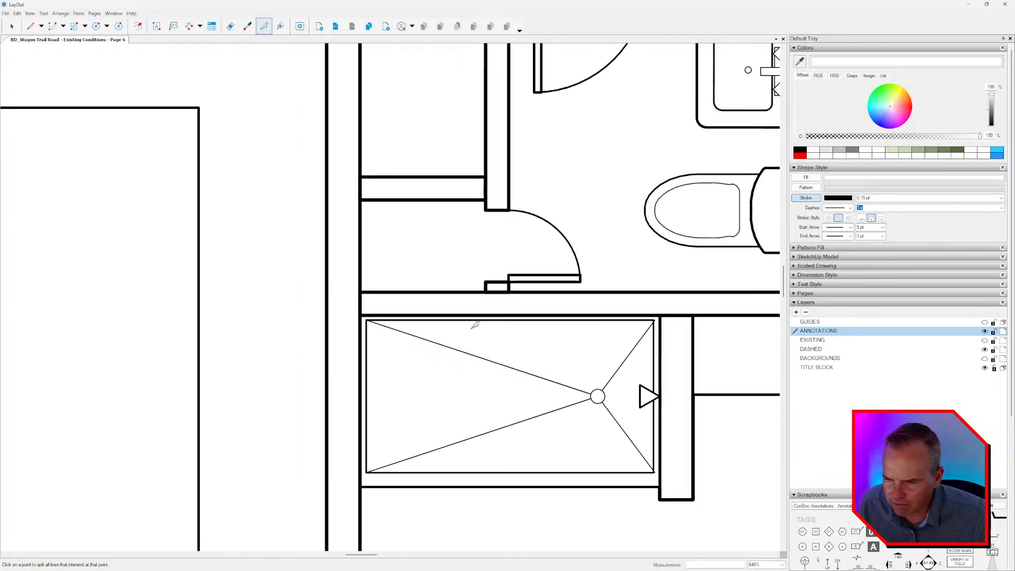
{"action": "left_click", "coordinate": [361, 315]}
{"action": "left_click", "coordinate": [361, 292]}
Examine the outline of the shower's end wall where it meets the horizontal wall above.
{"action": "middle_click_drag", "start_coordinate": [412, 382], "coordinate": [452, 224]}
{"action": "middle_click_drag", "start_coordinate": [606, 332], "coordinate": [416, 356]}
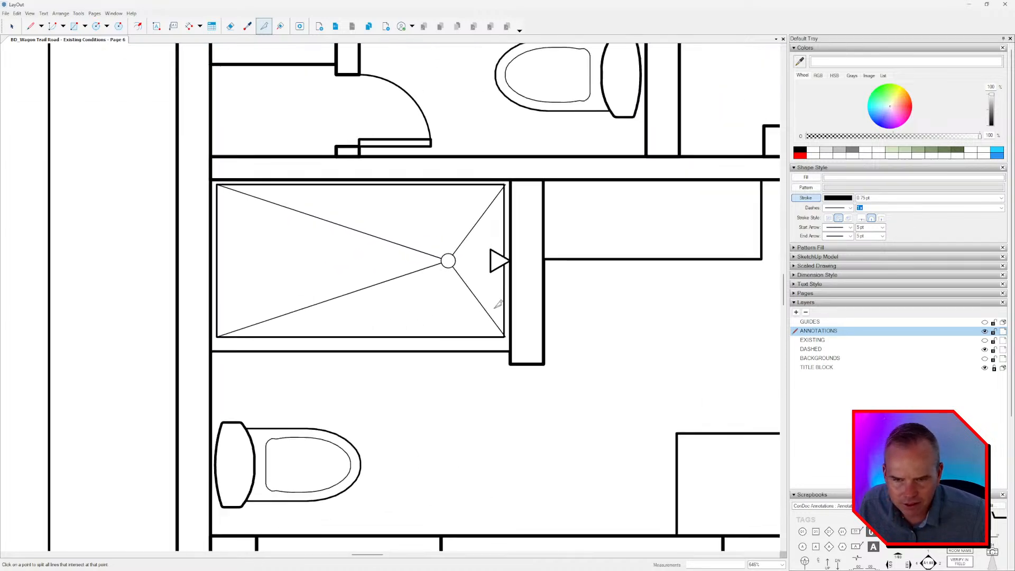
{"action": "scroll", "coordinate": [499, 238], "scroll_direction": "up", "scroll_amount": 3}
{"action": "scroll", "coordinate": [506, 160], "scroll_direction": "up", "scroll_amount": 4}
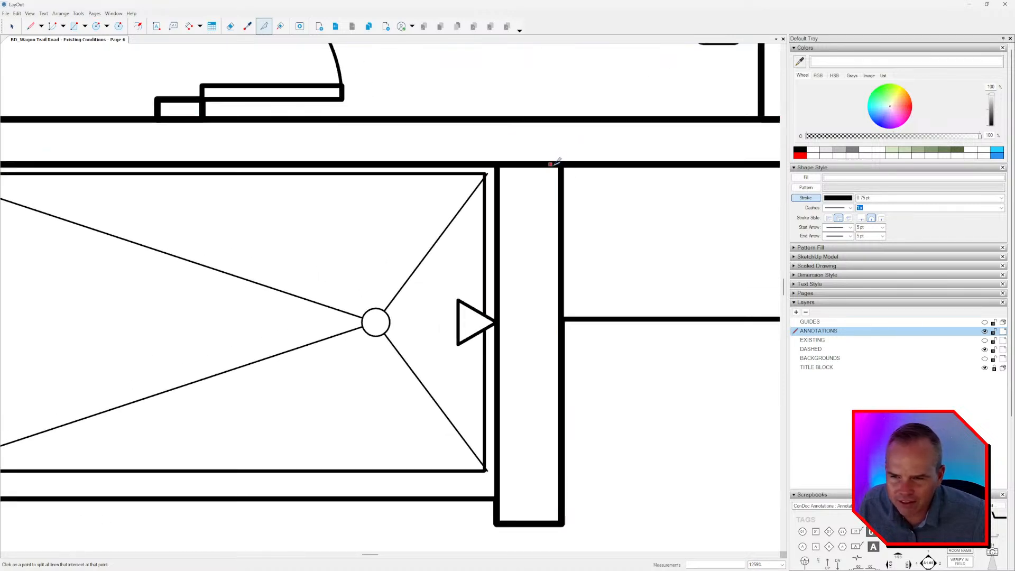
{"action": "scroll", "coordinate": [567, 159], "scroll_direction": "down", "scroll_amount": 2}
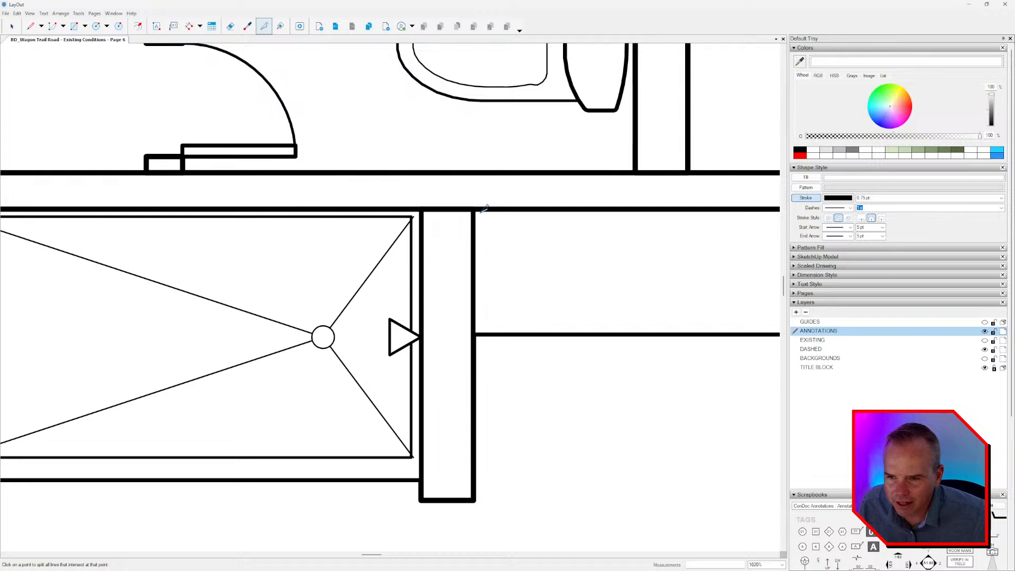
{"action": "scroll", "coordinate": [476, 206], "scroll_direction": "up", "scroll_amount": 5}
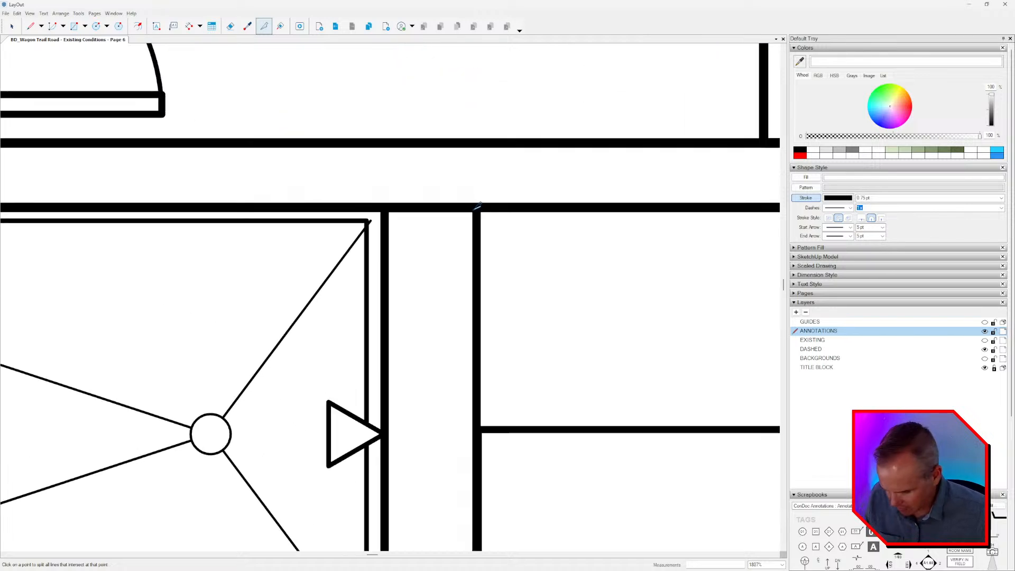
{"action": "key", "text": "space"}
{"action": "left_click", "coordinate": [476, 245]}
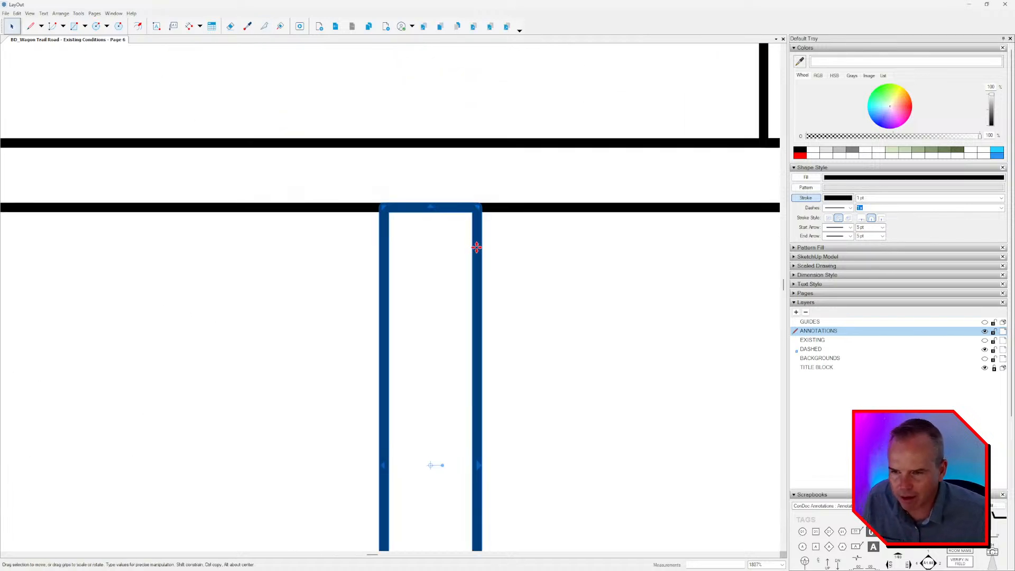
{"action": "scroll", "coordinate": [476, 247], "scroll_direction": "down", "scroll_amount": 4}
{"action": "mouse_move", "coordinate": [446, 221]}
{"action": "left_mouse_down"}
{"action": "mouse_move", "coordinate": [454, 239]}
{"action": "mouse_move", "coordinate": [496, 219]}
{"action": "mouse_move", "coordinate": [448, 226]}
{"action": "mouse_move", "coordinate": [459, 218]}
{"action": "left_mouse_up"}
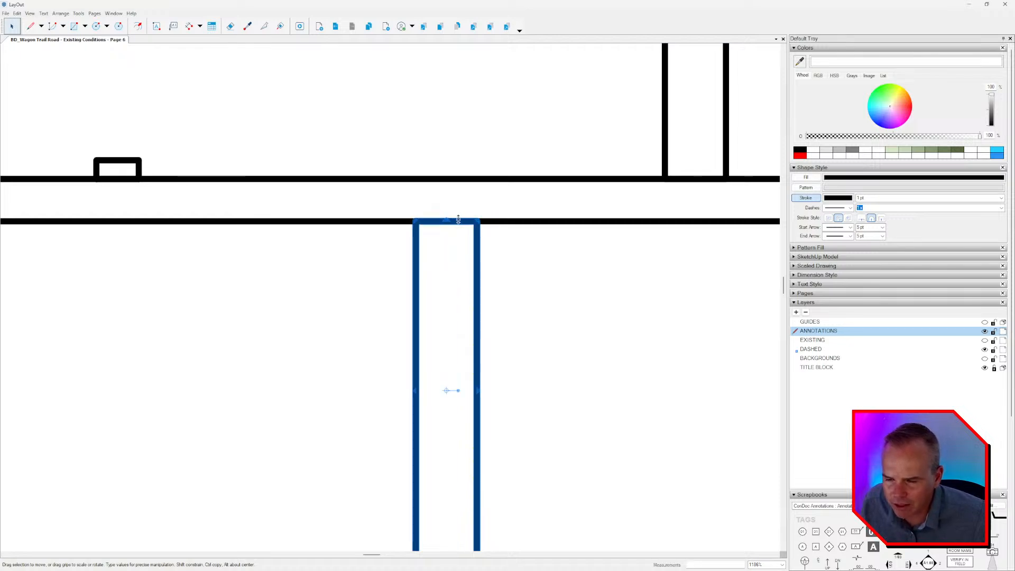
Split the shower end wall's outline at its upper corner and delete the segment separating it from the horizontal wall.
{"action": "left_click", "coordinate": [264, 26]}
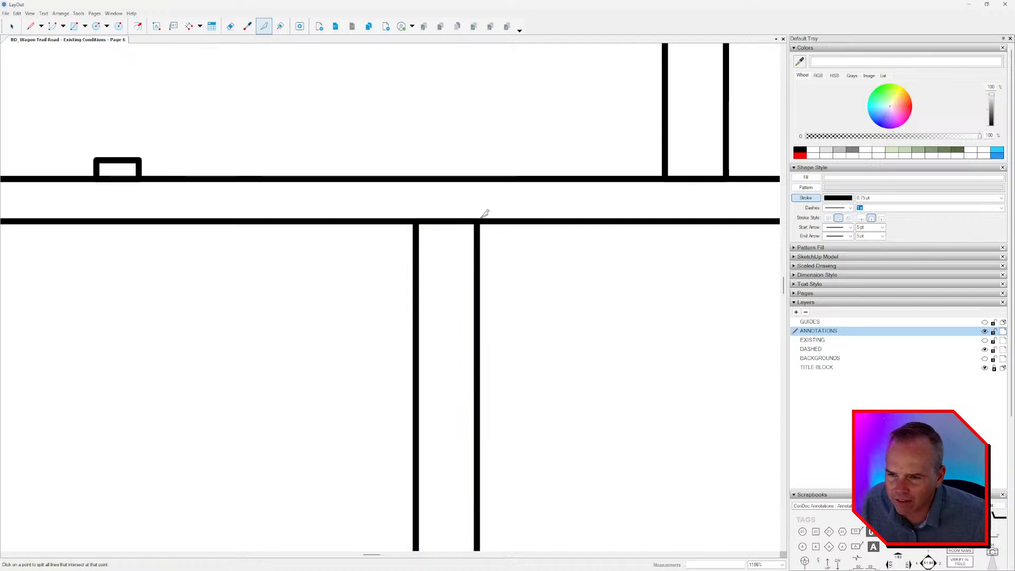
{"action": "left_click", "coordinate": [478, 220]}
{"action": "key", "text": "space"}
{"action": "left_click", "coordinate": [453, 222]}
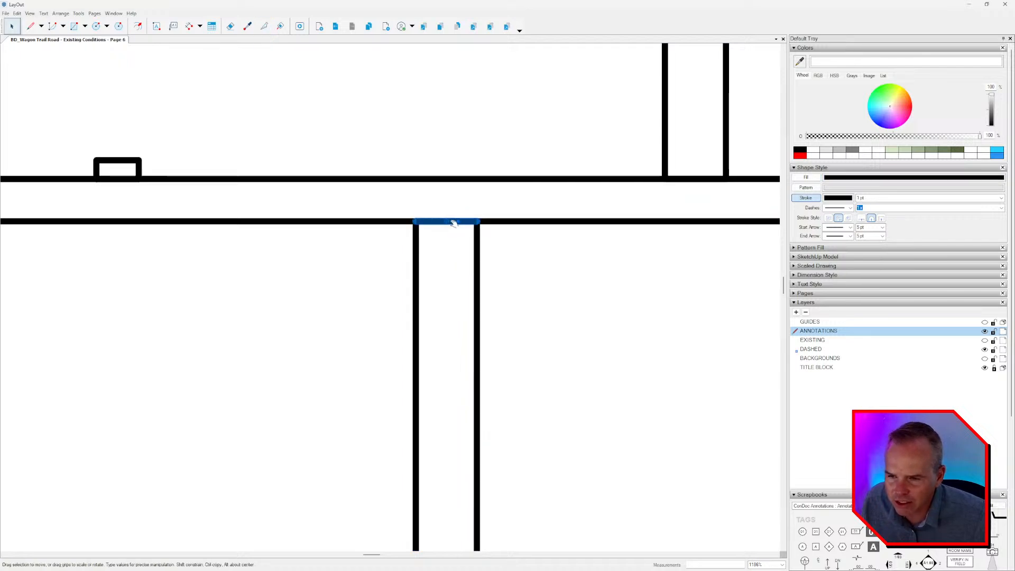
{"action": "scroll", "coordinate": [450, 219], "scroll_direction": "down", "scroll_amount": 3}
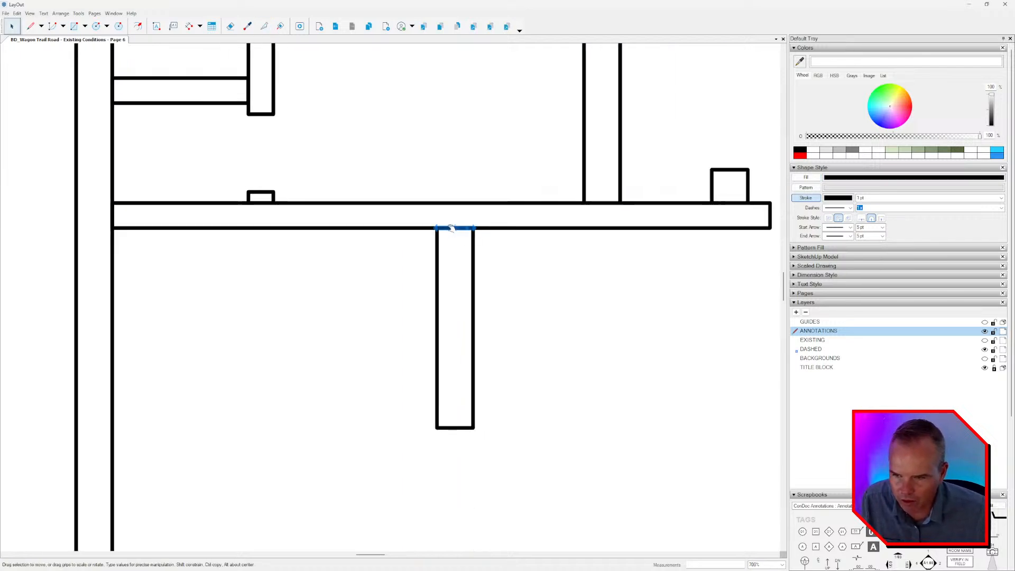
{"action": "key", "text": "Delete"}
Erase the dividing lines at the small door stub's base and where the short closet wall meets its partition.
{"action": "scroll", "coordinate": [444, 232], "scroll_direction": "down", "scroll_amount": 1}
{"action": "scroll", "coordinate": [304, 227], "scroll_direction": "up", "scroll_amount": 1}
{"action": "key", "text": "e"}
{"action": "left_click", "coordinate": [311, 205]}
{"action": "middle_click_drag", "start_coordinate": [326, 169], "coordinate": [340, 196]}
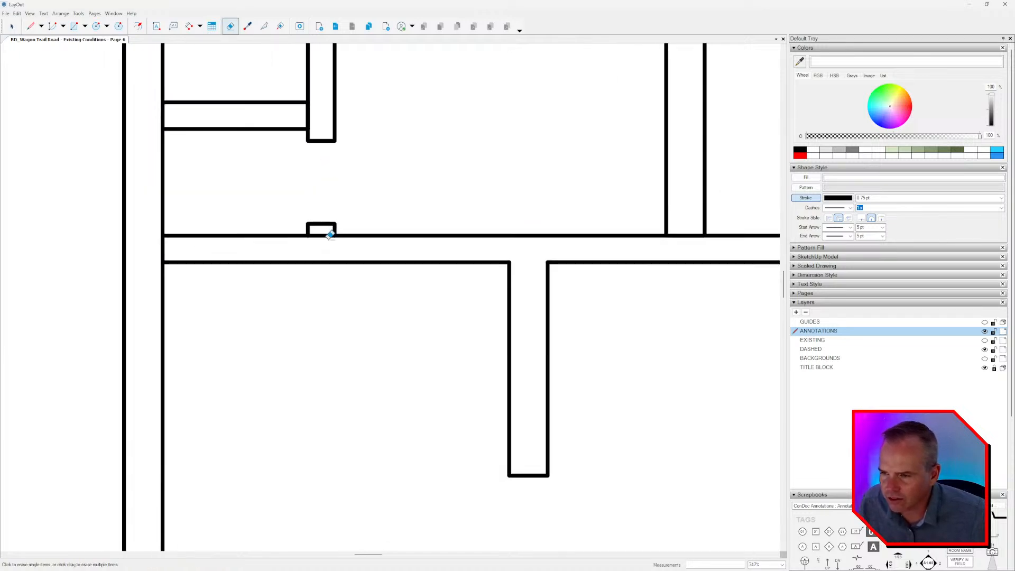
{"action": "left_click", "coordinate": [324, 235]}
{"action": "mouse_move", "coordinate": [309, 127]}
{"action": "middle_mouse_down"}
{"action": "mouse_move", "coordinate": [360, 190]}
{"action": "mouse_move", "coordinate": [334, 295]}
{"action": "middle_mouse_up"}
{"action": "left_click", "coordinate": [358, 178]}
Erase the dividing lines at the tops of the two partitions flanking the small closet.
{"action": "scroll", "coordinate": [334, 294], "scroll_direction": "down", "scroll_amount": 2}
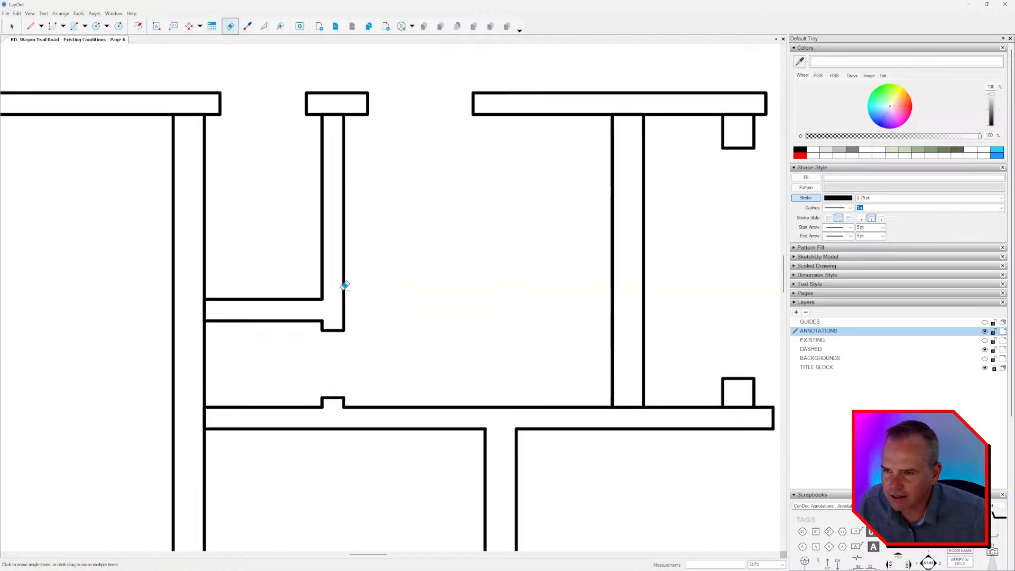
{"action": "left_click", "coordinate": [336, 148]}
{"action": "left_click", "coordinate": [219, 150]}
{"action": "middle_click_drag", "start_coordinate": [419, 181], "coordinate": [294, 197]}
{"action": "left_click", "coordinate": [449, 168]}
{"action": "left_click", "coordinate": [449, 167]}
{"action": "middle_click_drag", "start_coordinate": [517, 182], "coordinate": [426, 170]}
{"action": "key", "text": "ctrl+z"}
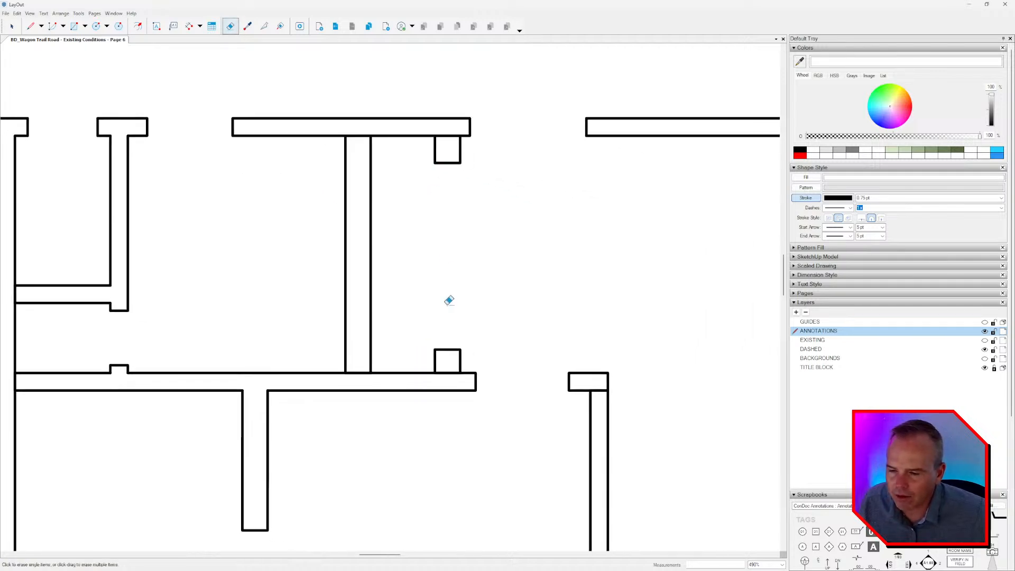
{"action": "left_click", "coordinate": [450, 366]}
{"action": "key", "text": "ctrl+z"}
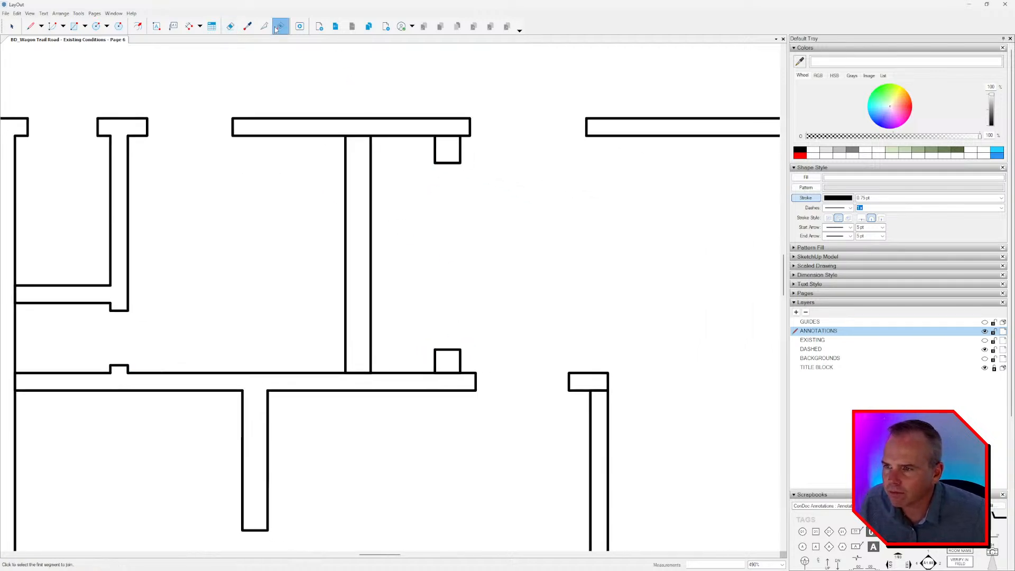
Split the wall outlines at the lower bifold closet return and under the short wall end across the door opening.
{"action": "left_click", "coordinate": [264, 26]}
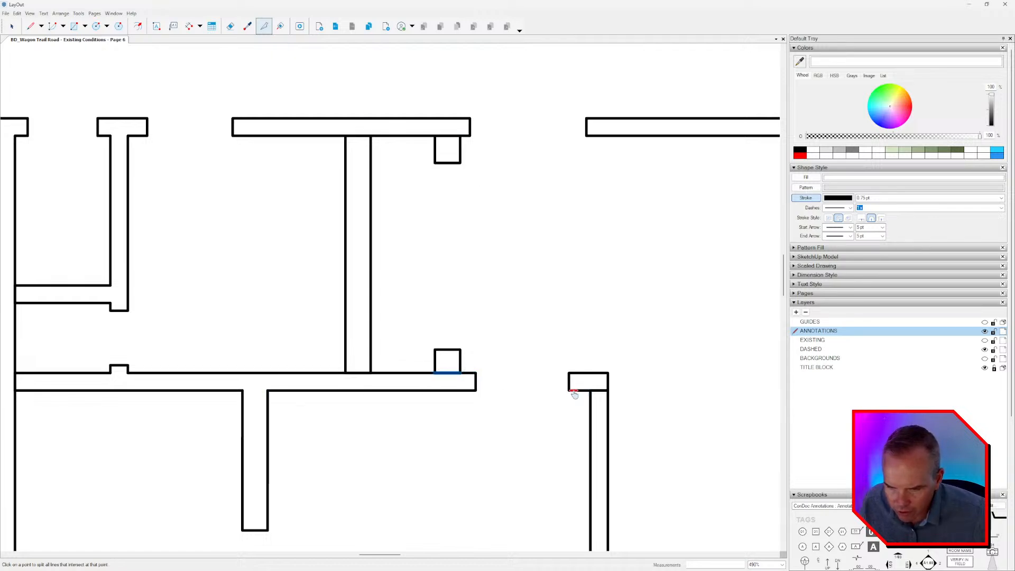
{"action": "scroll", "coordinate": [571, 391], "scroll_direction": "up", "scroll_amount": 2}
{"action": "left_click", "coordinate": [531, 343]}
{"action": "left_click", "coordinate": [554, 343]}
Erase the dividing lines where the two L-shaped closet partitions meet the long horizontal wall below them.
{"action": "middle_click_drag", "start_coordinate": [559, 156], "coordinate": [544, 330]}
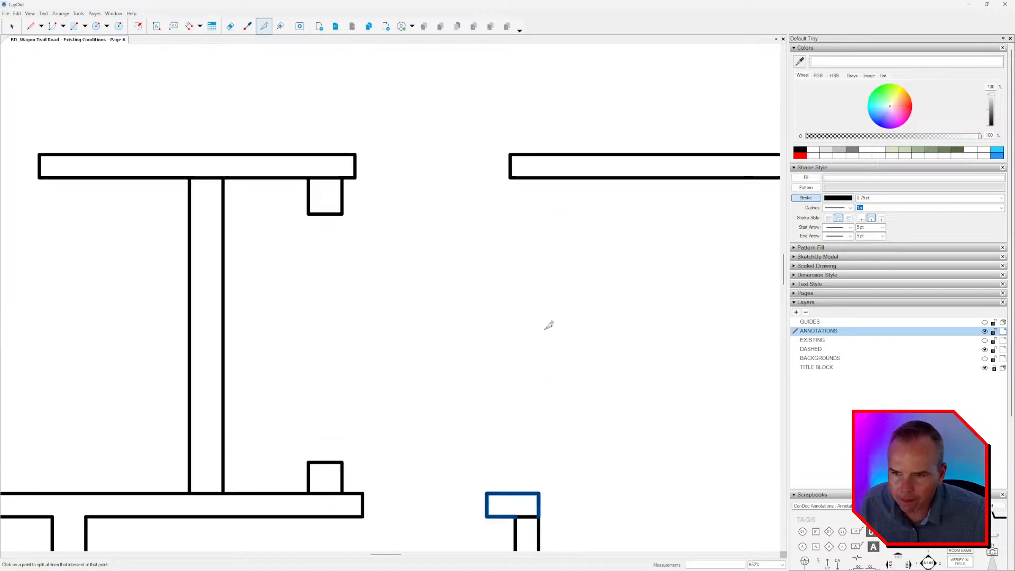
{"action": "scroll", "coordinate": [480, 223], "scroll_direction": "down", "scroll_amount": 3}
{"action": "middle_click_drag", "start_coordinate": [543, 244], "coordinate": [263, 230]}
{"action": "scroll", "coordinate": [263, 231], "scroll_direction": "down", "scroll_amount": 3}
{"action": "middle_click_drag", "start_coordinate": [498, 158], "coordinate": [453, 209]}
{"action": "scroll", "coordinate": [453, 209], "scroll_direction": "up", "scroll_amount": 4}
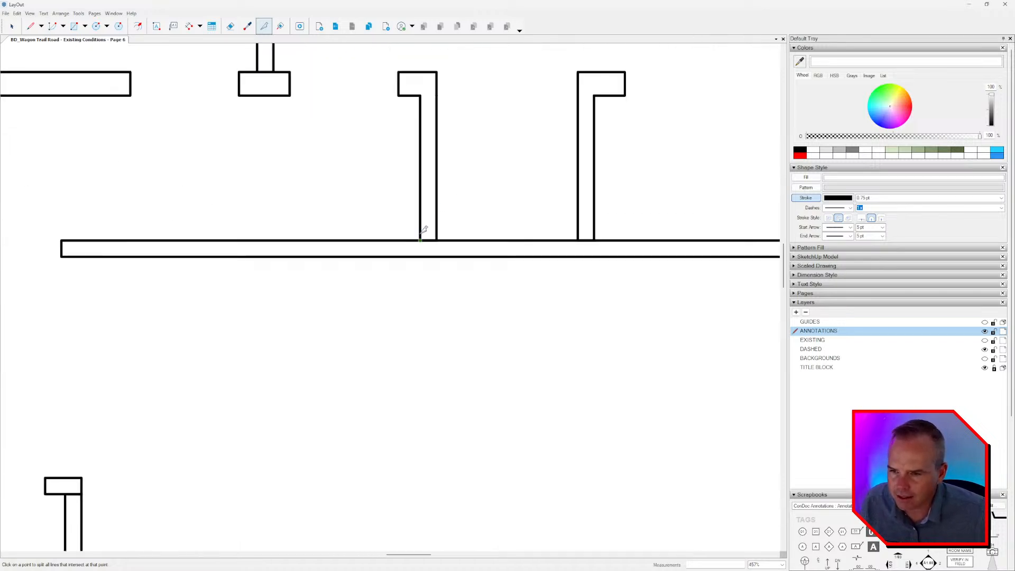
{"action": "key", "text": "e"}
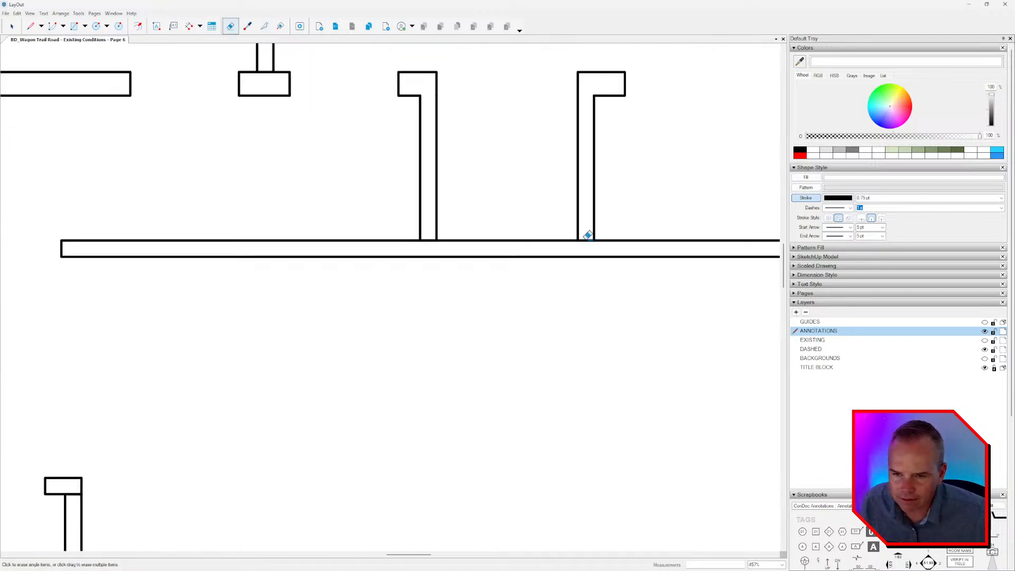
{"action": "left_click", "coordinate": [584, 238]}
{"action": "left_click", "coordinate": [428, 236]}
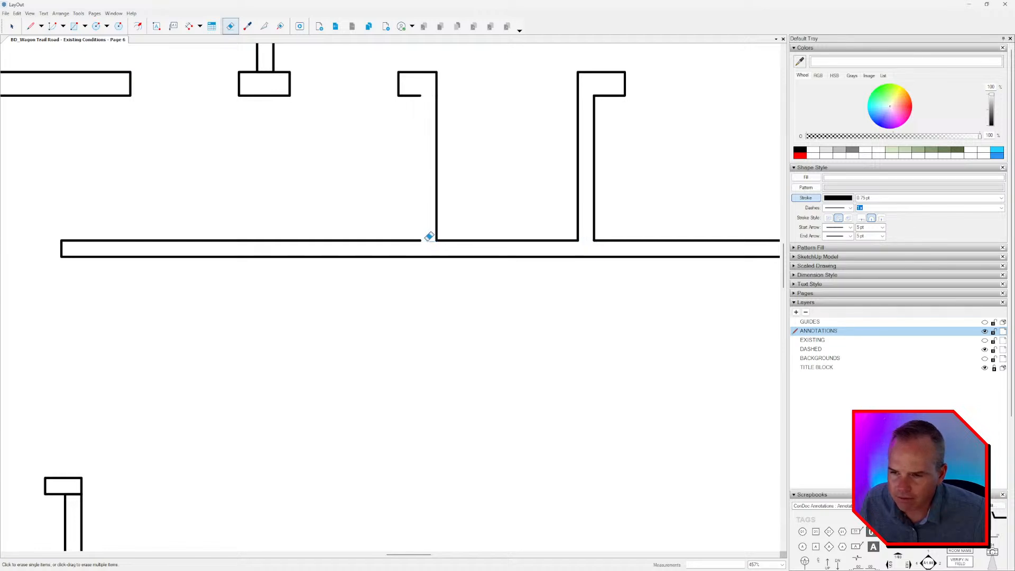
Erase the dividing lines inside the L-shaped wall beside the door opening and beneath the lower bifold closet return.
{"action": "scroll", "coordinate": [423, 233], "scroll_direction": "down", "scroll_amount": 2}
{"action": "middle_click_drag", "start_coordinate": [557, 263], "coordinate": [528, 253]}
{"action": "scroll", "coordinate": [527, 252], "scroll_direction": "down", "scroll_amount": 4}
{"action": "middle_click_drag", "start_coordinate": [435, 343], "coordinate": [597, 324]}
{"action": "scroll", "coordinate": [434, 317], "scroll_direction": "up", "scroll_amount": 8}
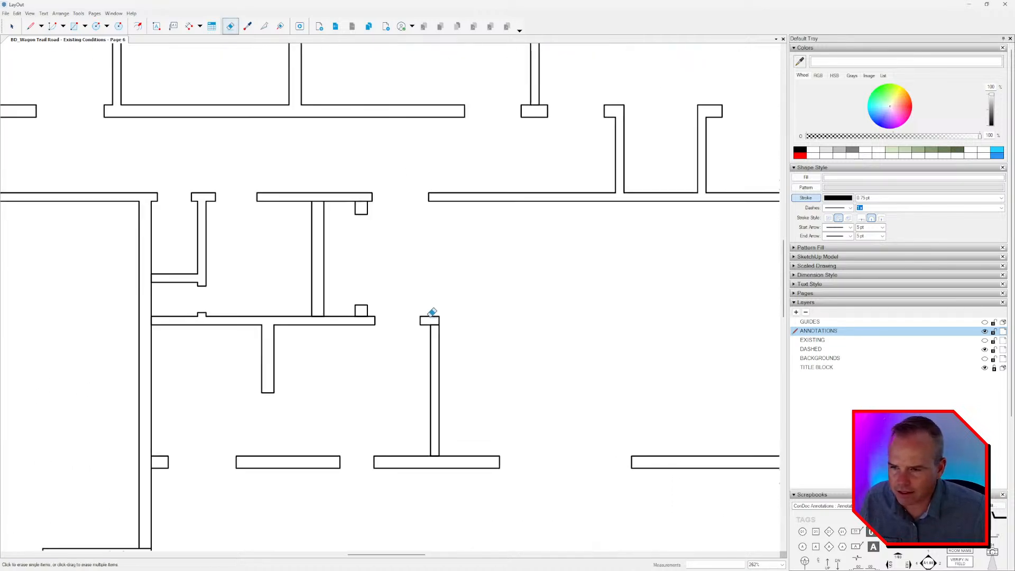
{"action": "left_click", "coordinate": [433, 327]}
{"action": "middle_click_drag", "start_coordinate": [348, 325], "coordinate": [459, 319]}
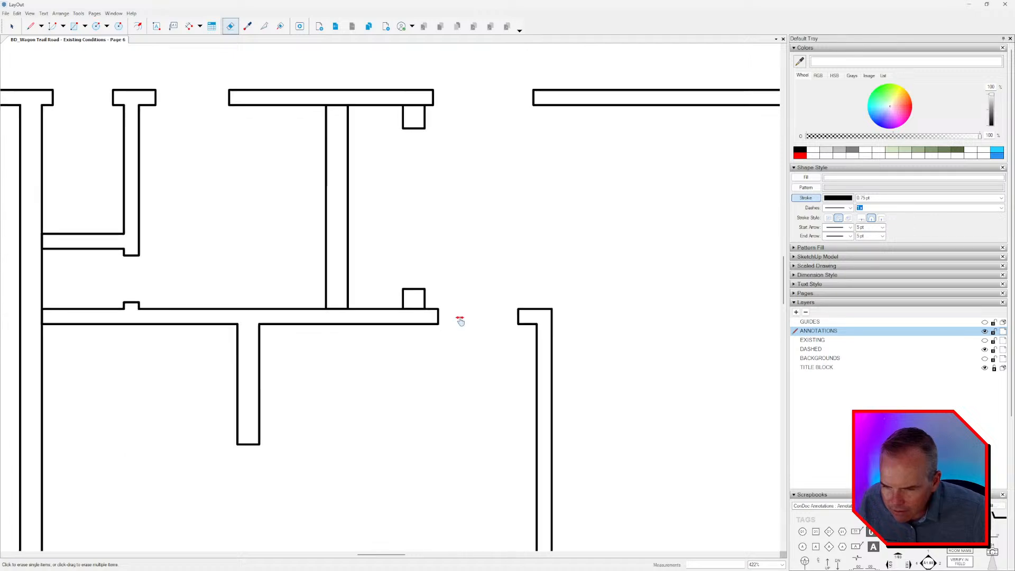
{"action": "scroll", "coordinate": [429, 318], "scroll_direction": "up", "scroll_amount": 2}
{"action": "left_click", "coordinate": [406, 303]}
{"action": "left_click", "coordinate": [296, 300]}
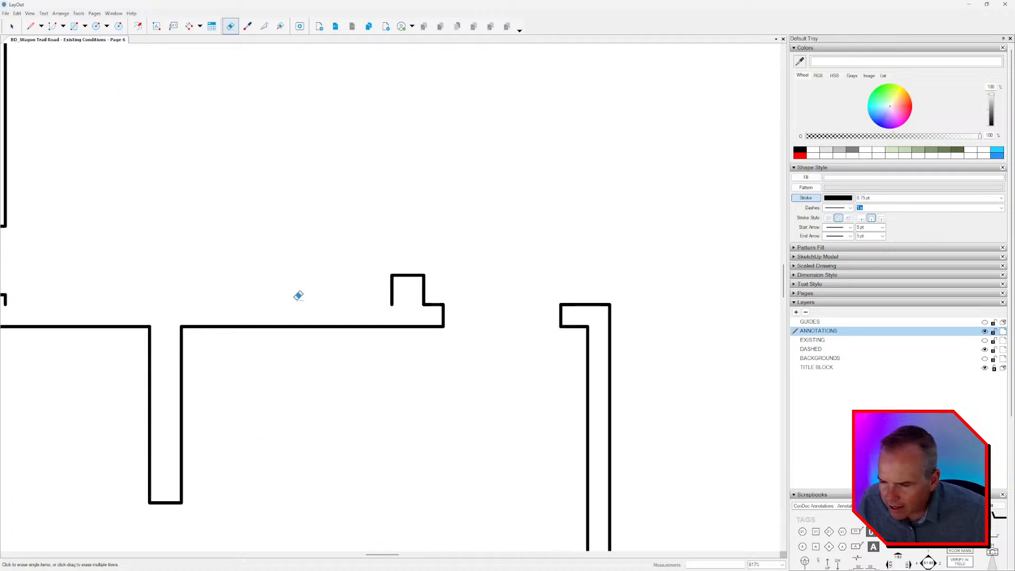
{"action": "key", "text": "ctrl+z"}
{"action": "left_click", "coordinate": [296, 303]}
{"action": "left_click", "coordinate": [296, 304]}
{"action": "key", "text": "ctrl+z"}
{"action": "key", "text": "ctrl+z"}
{"action": "left_click", "coordinate": [296, 304]}
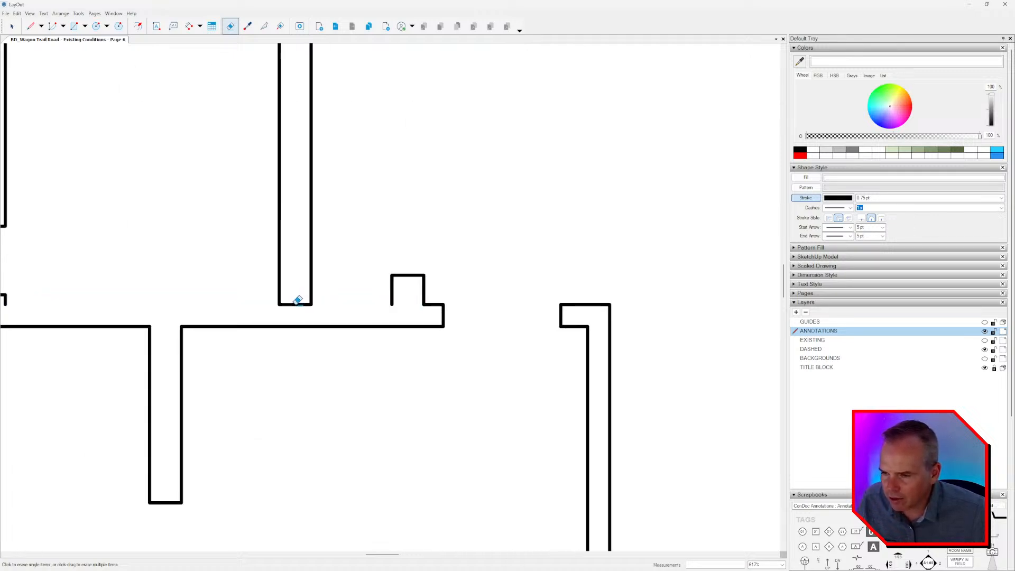
{"action": "key", "text": "ctrl+z"}
Erase the dividing line between the upper bifold closet return and the wall above it.
{"action": "middle_click_drag", "start_coordinate": [334, 263], "coordinate": [411, 348]}
{"action": "scroll", "coordinate": [429, 292], "scroll_direction": "down", "scroll_amount": 1}
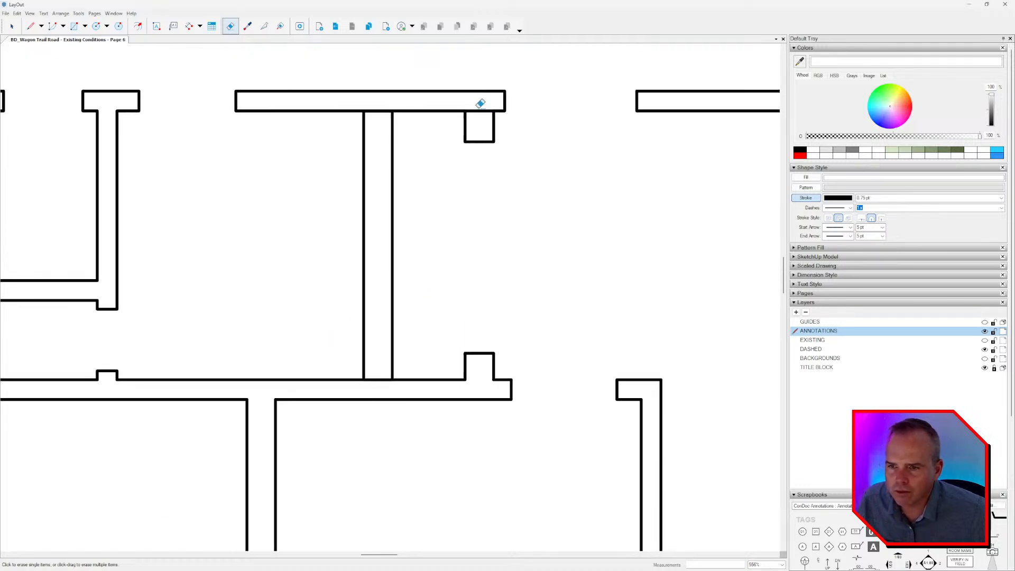
{"action": "left_click", "coordinate": [377, 105]}
{"action": "key", "text": "ctrl+z"}
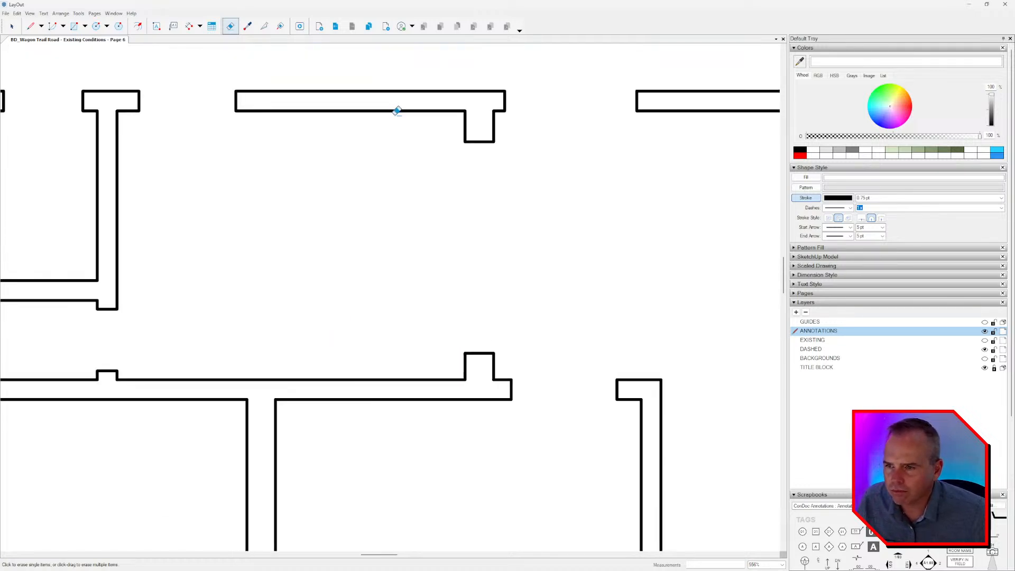
{"action": "key", "text": "ctrl+z"}
Split the outline of the partition between the bathroom and the bifold closet at its corners with the adjoining walls.
{"action": "key", "text": "space"}
{"action": "scroll", "coordinate": [390, 131], "scroll_direction": "up", "scroll_amount": 3}
{"action": "left_click", "coordinate": [378, 106]}
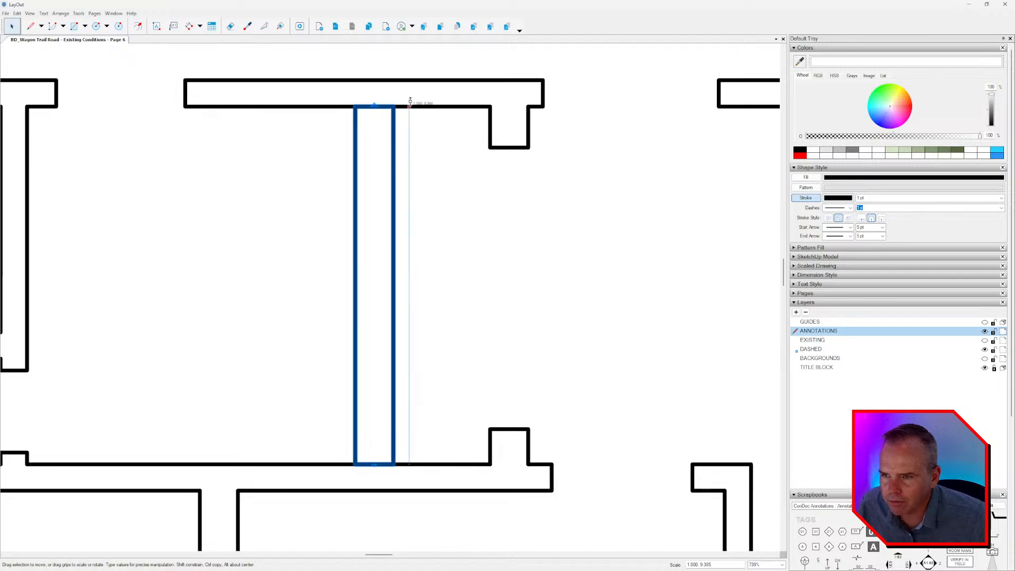
{"action": "left_click", "coordinate": [266, 27]}
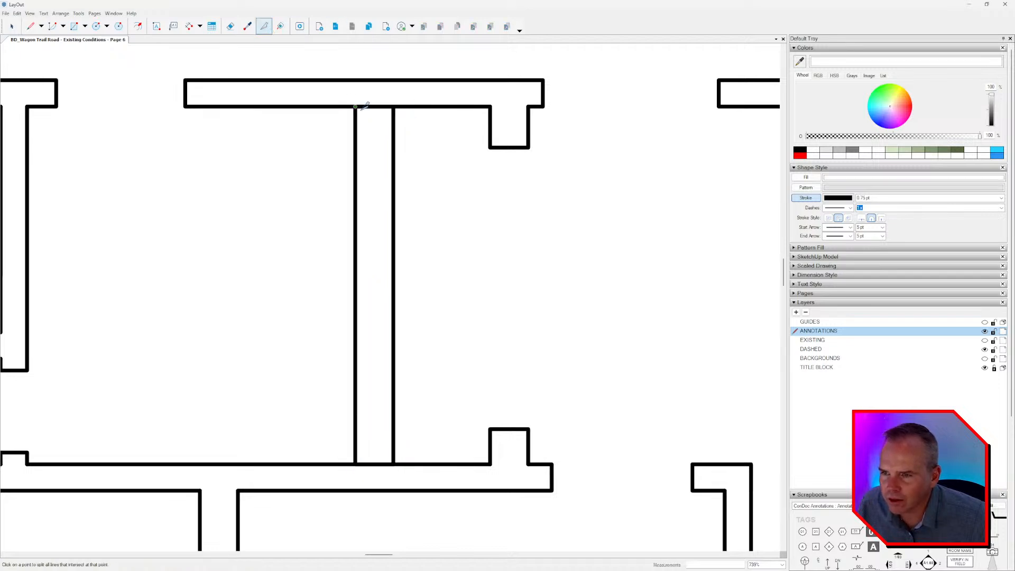
{"action": "left_click", "coordinate": [355, 464]}
{"action": "left_click", "coordinate": [394, 464]}
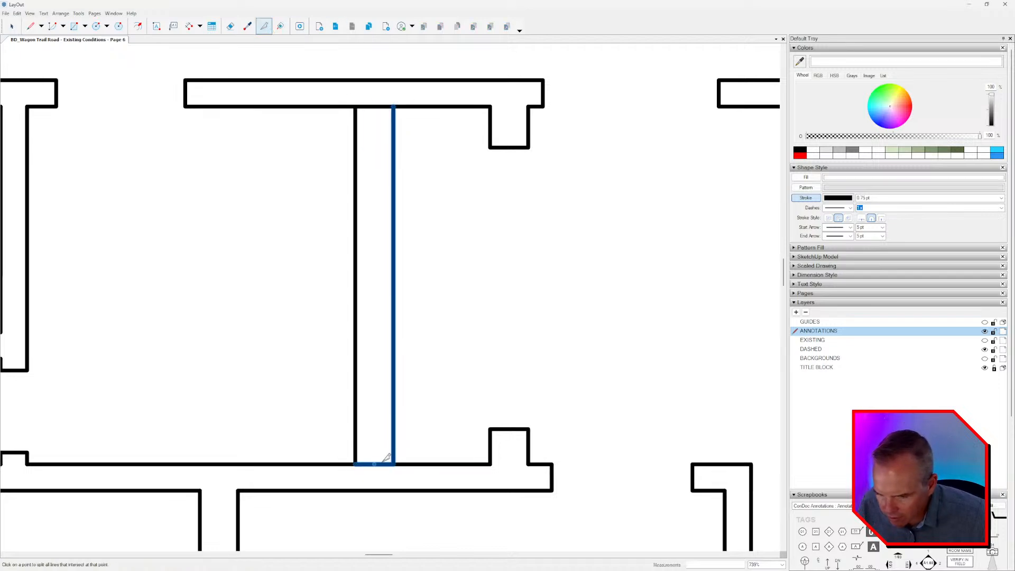
Erase the dividing lines at both ends of the partition between the bathroom and the bifold closet.
{"action": "middle_click_drag", "start_coordinate": [176, 402], "coordinate": [457, 383]}
{"action": "scroll", "coordinate": [455, 383], "scroll_direction": "down", "scroll_amount": 3}
{"action": "key", "text": "e"}
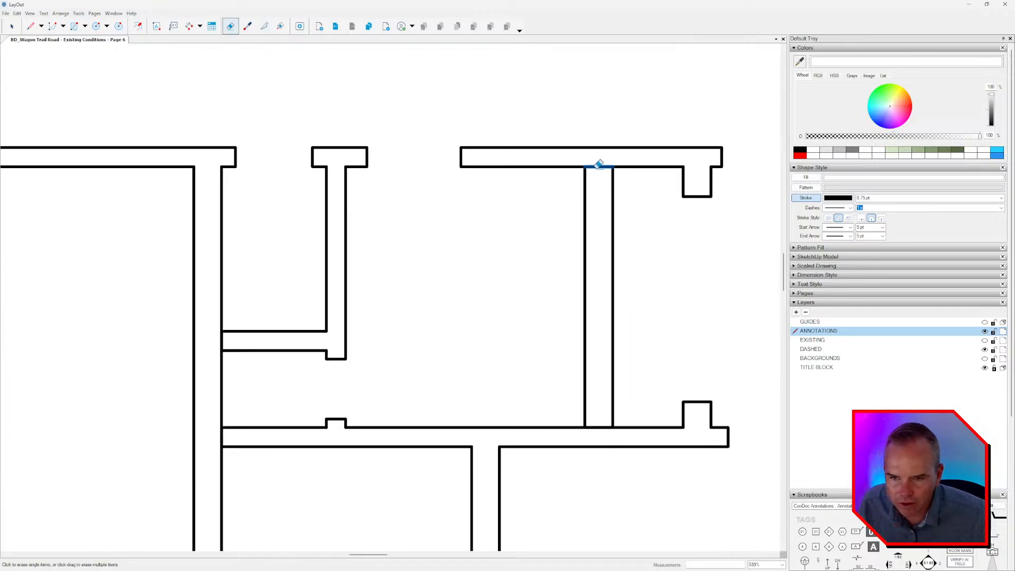
{"action": "middle_click_drag", "start_coordinate": [625, 378], "coordinate": [586, 302]}
{"action": "left_click", "coordinate": [560, 350]}
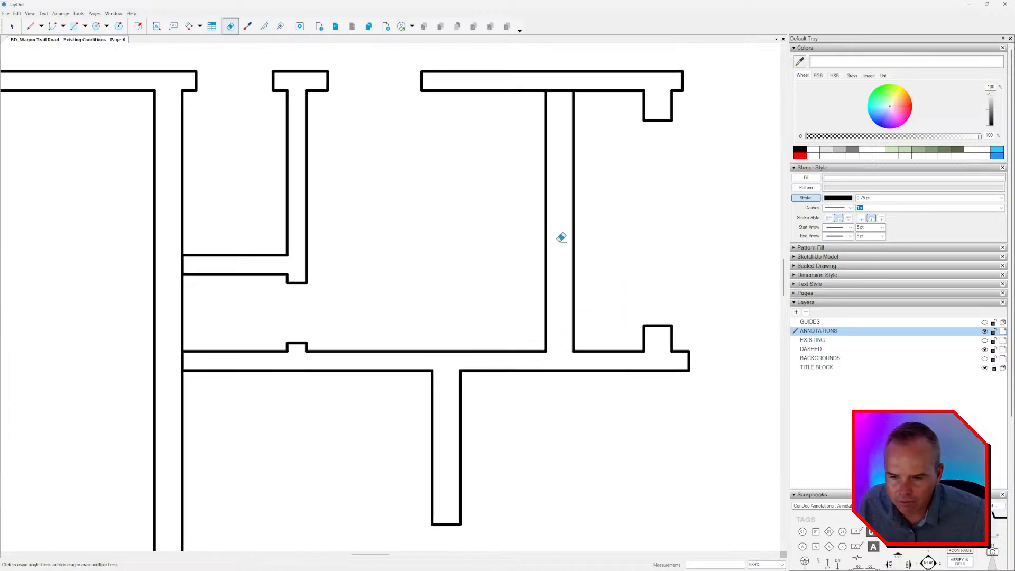
{"action": "left_click", "coordinate": [559, 90]}
Erase the dividing lines where the small closet's lower wall and the long horizontal wall below meet the long vertical wall.
{"action": "middle_click_drag", "start_coordinate": [358, 307], "coordinate": [430, 249]}
{"action": "scroll", "coordinate": [430, 249], "scroll_direction": "down", "scroll_amount": 1}
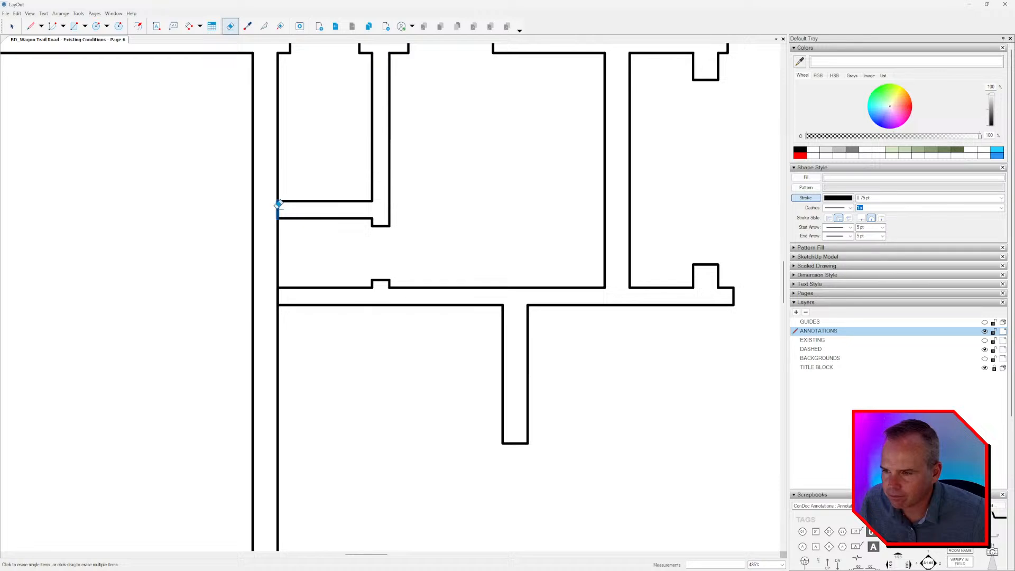
{"action": "left_click", "coordinate": [277, 209]}
{"action": "scroll", "coordinate": [281, 297], "scroll_direction": "up", "scroll_amount": 5}
{"action": "left_click", "coordinate": [275, 291]}
{"action": "scroll", "coordinate": [284, 258], "scroll_direction": "down", "scroll_amount": 6}
Split the outlines at both corners where the short wall stub meets the long vertical wall.
{"action": "mouse_move", "coordinate": [364, 236]}
{"action": "middle_mouse_down"}
{"action": "mouse_move", "coordinate": [376, 233]}
{"action": "mouse_move", "coordinate": [377, 106]}
{"action": "middle_mouse_up"}
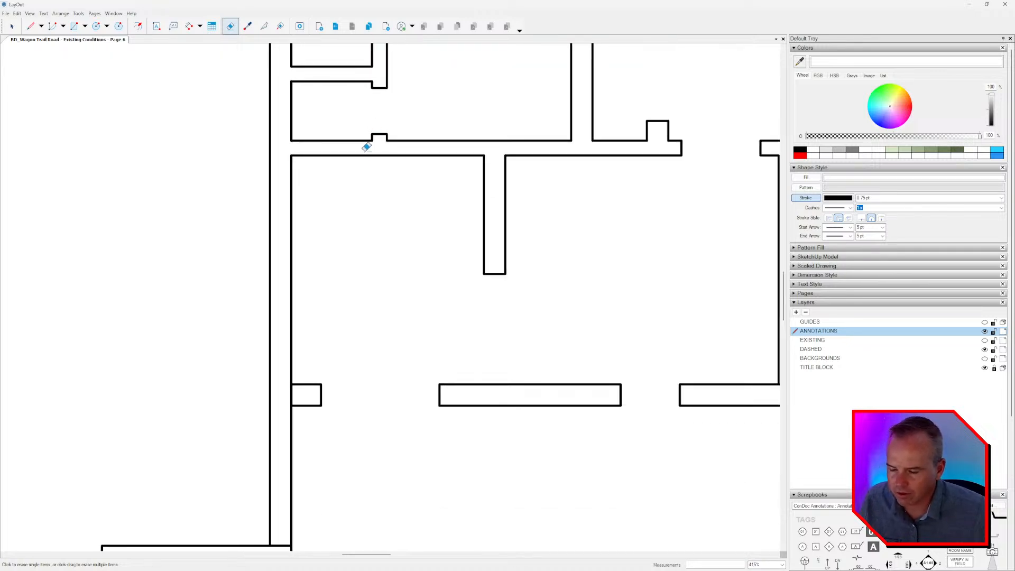
{"action": "scroll", "coordinate": [332, 394], "scroll_direction": "up", "scroll_amount": 1}
{"action": "middle_click_drag", "start_coordinate": [333, 396], "coordinate": [398, 294]}
{"action": "left_click", "coordinate": [264, 27]}
{"action": "scroll", "coordinate": [344, 258], "scroll_direction": "up", "scroll_amount": 4}
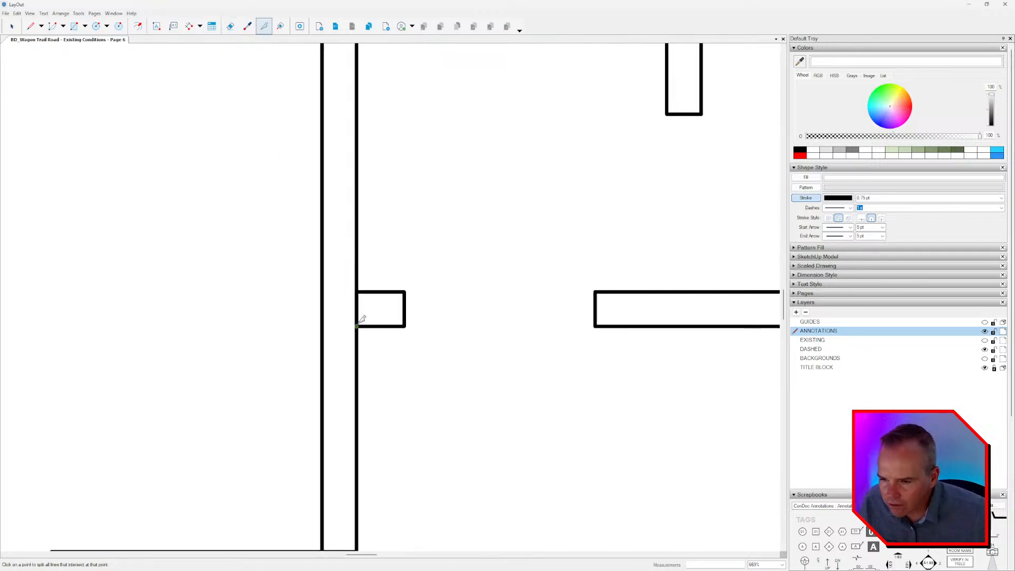
{"action": "left_click", "coordinate": [357, 327]}
{"action": "left_click", "coordinate": [356, 291]}
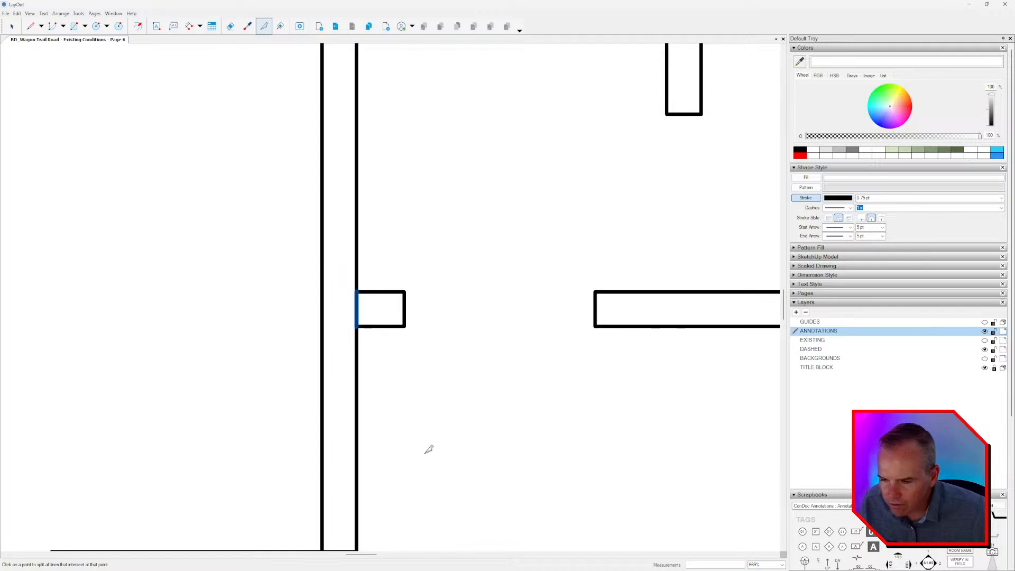
Split the long vertical wall's lower corner with the bottom horizontal wall, and erase the dividing lines there and at the wall stub.
{"action": "middle_click_drag", "start_coordinate": [423, 453], "coordinate": [445, 327]}
{"action": "left_click", "coordinate": [343, 425]}
{"action": "left_click", "coordinate": [378, 425]}
{"action": "key", "text": "e"}
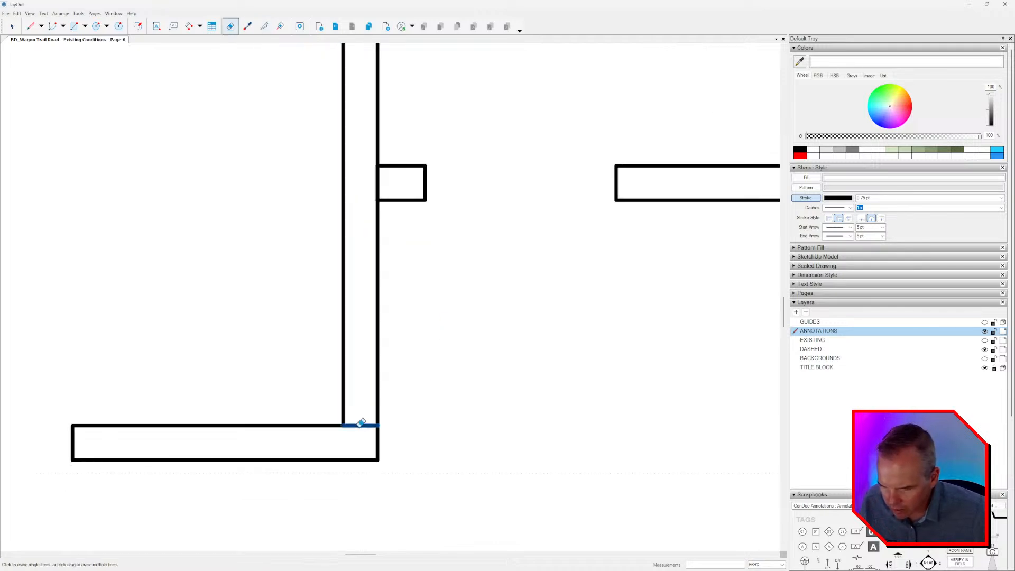
{"action": "left_click", "coordinate": [360, 424]}
{"action": "left_click", "coordinate": [379, 181]}
Split and erase the dividing line where the L-shaped partition meets the lower exterior wall segment.
{"action": "scroll", "coordinate": [404, 243], "scroll_direction": "down", "scroll_amount": 5}
{"action": "mouse_move", "coordinate": [608, 256]}
{"action": "middle_mouse_down"}
{"action": "mouse_move", "coordinate": [360, 294]}
{"action": "mouse_move", "coordinate": [216, 336]}
{"action": "middle_mouse_up"}
{"action": "scroll", "coordinate": [460, 279], "scroll_direction": "up", "scroll_amount": 3}
{"action": "key", "text": "space"}
{"action": "left_click", "coordinate": [264, 26]}
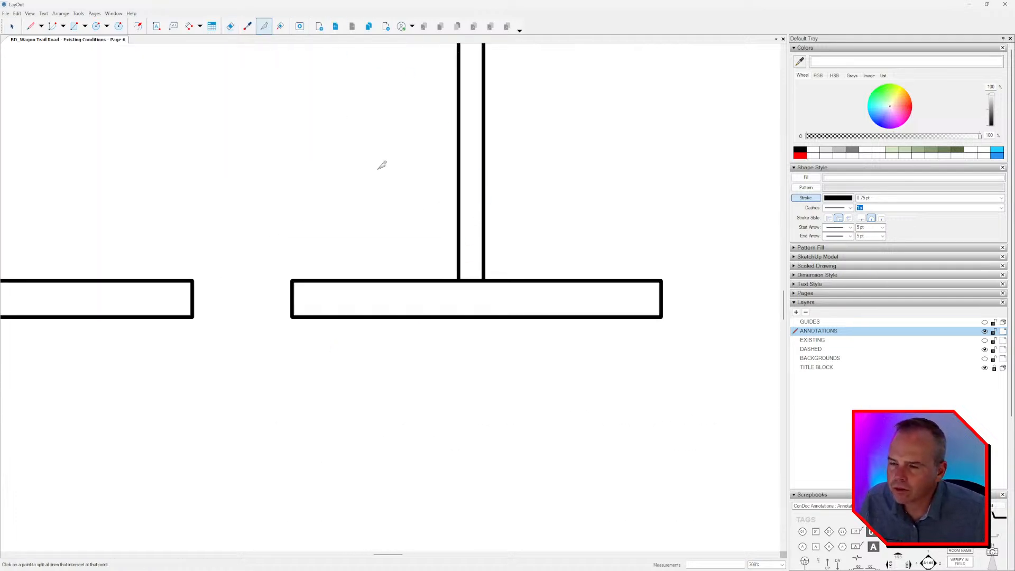
{"action": "scroll", "coordinate": [468, 287], "scroll_direction": "up", "scroll_amount": 2}
{"action": "left_click", "coordinate": [457, 287]}
{"action": "left_click", "coordinate": [490, 287]}
{"action": "key", "text": "e"}
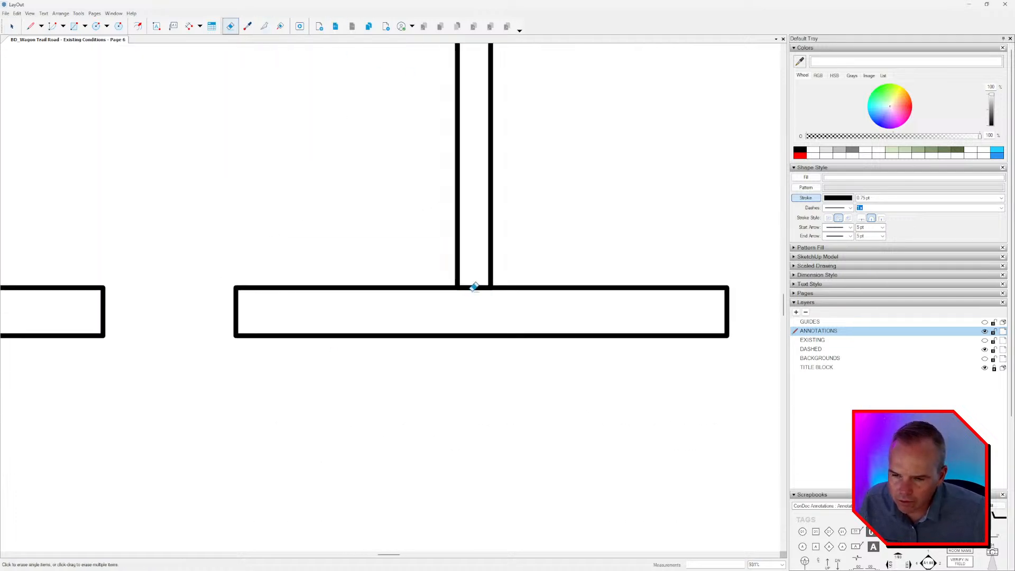
{"action": "left_click", "coordinate": [474, 287]}
Split the lower-right exterior wall corner and erase the dividing line between its horizontal and vertical parts.
{"action": "scroll", "coordinate": [475, 286], "scroll_direction": "down", "scroll_amount": 5}
{"action": "middle_click_drag", "start_coordinate": [451, 306], "coordinate": [215, 390]}
{"action": "scroll", "coordinate": [216, 390], "scroll_direction": "down", "scroll_amount": 4}
{"action": "middle_click_drag", "start_coordinate": [329, 387], "coordinate": [176, 370]}
{"action": "scroll", "coordinate": [514, 358], "scroll_direction": "up", "scroll_amount": 3}
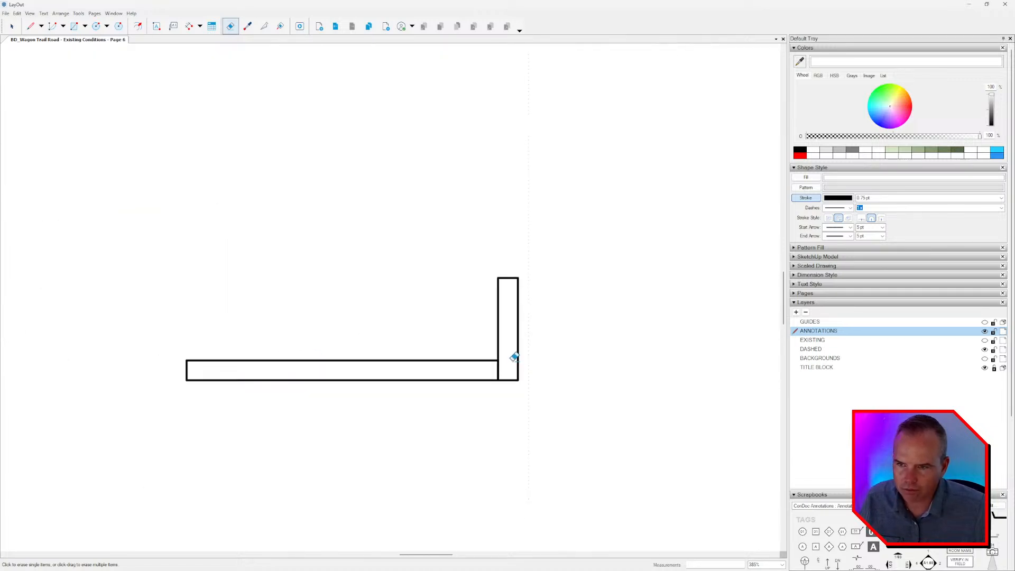
{"action": "left_click", "coordinate": [265, 26]}
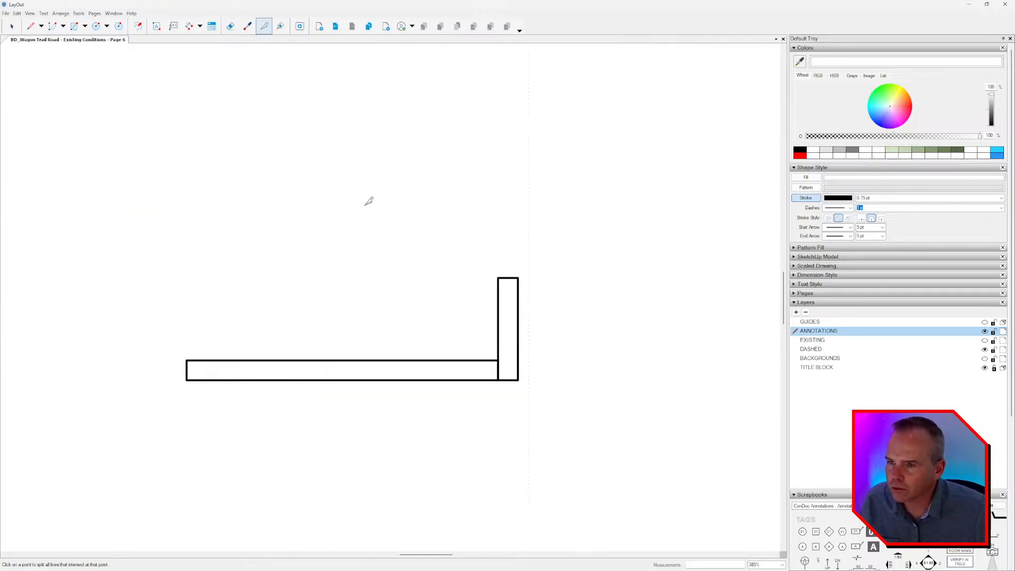
{"action": "left_click", "coordinate": [498, 360]}
{"action": "key", "text": "e"}
{"action": "left_click", "coordinate": [498, 356]}
Undo the last erasure to restore the short vertical wall at the lower-right exterior corner.
{"action": "scroll", "coordinate": [506, 390], "scroll_direction": "down", "scroll_amount": 3}
{"action": "key", "text": "z"}
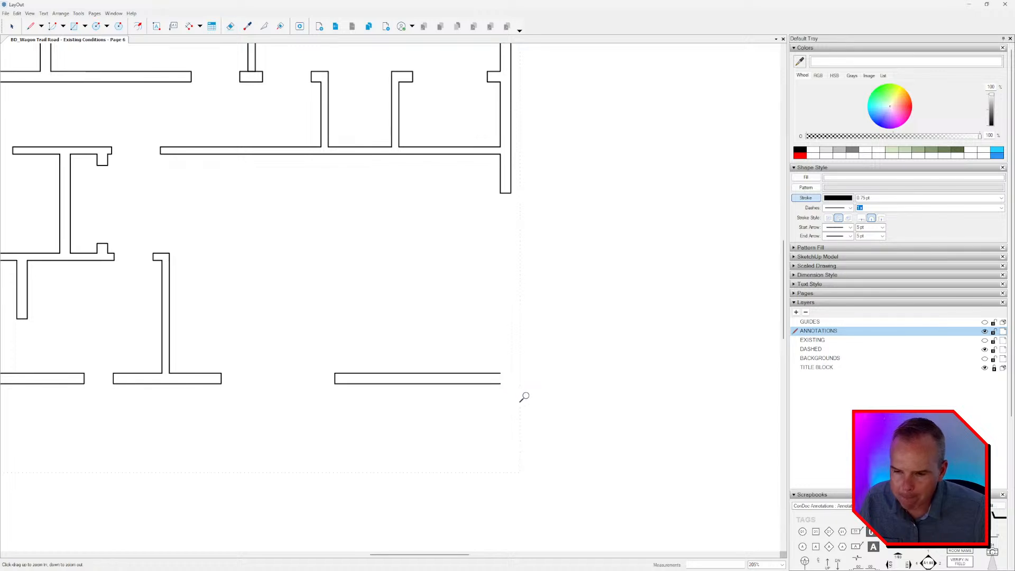
{"action": "key", "text": "ctrl+z"}
{"action": "key", "text": "space"}
{"action": "scroll", "coordinate": [527, 372], "scroll_direction": "down", "scroll_amount": 2}
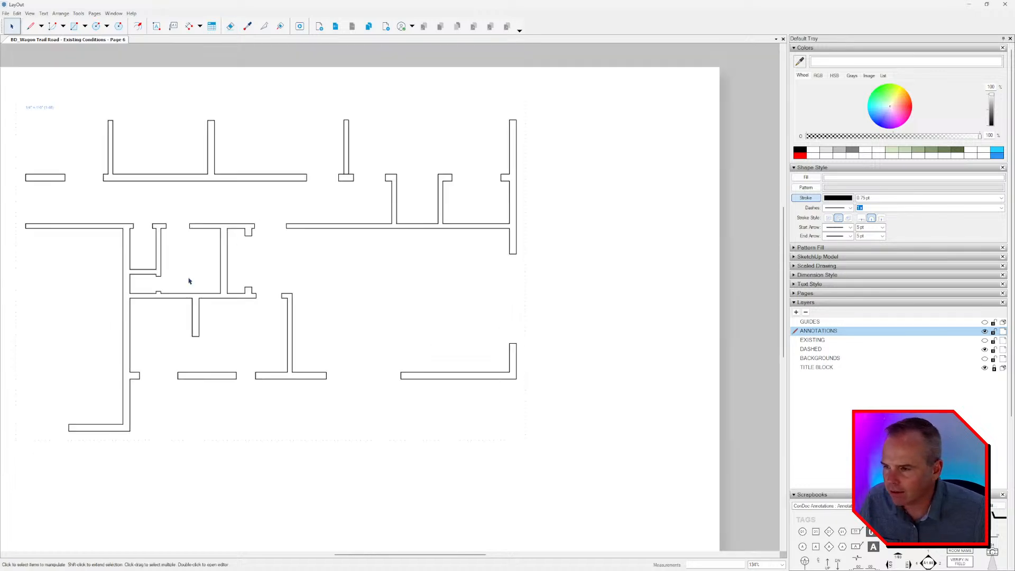
Join the outline segments of the upper horizontal wall and its two vertical partitions into one closed path.
{"action": "middle_click_drag", "start_coordinate": [228, 256], "coordinate": [398, 229]}
{"action": "left_click", "coordinate": [280, 26]}
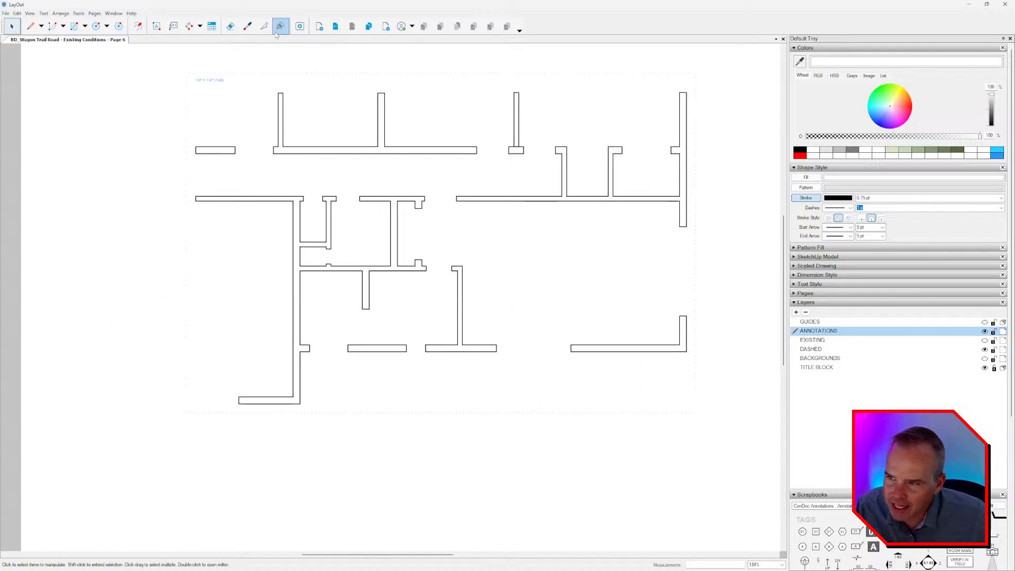
{"action": "scroll", "coordinate": [307, 132], "scroll_direction": "up", "scroll_amount": 2}
{"action": "left_click", "coordinate": [271, 138]}
{"action": "scroll", "coordinate": [280, 150], "scroll_direction": "up", "scroll_amount": 2}
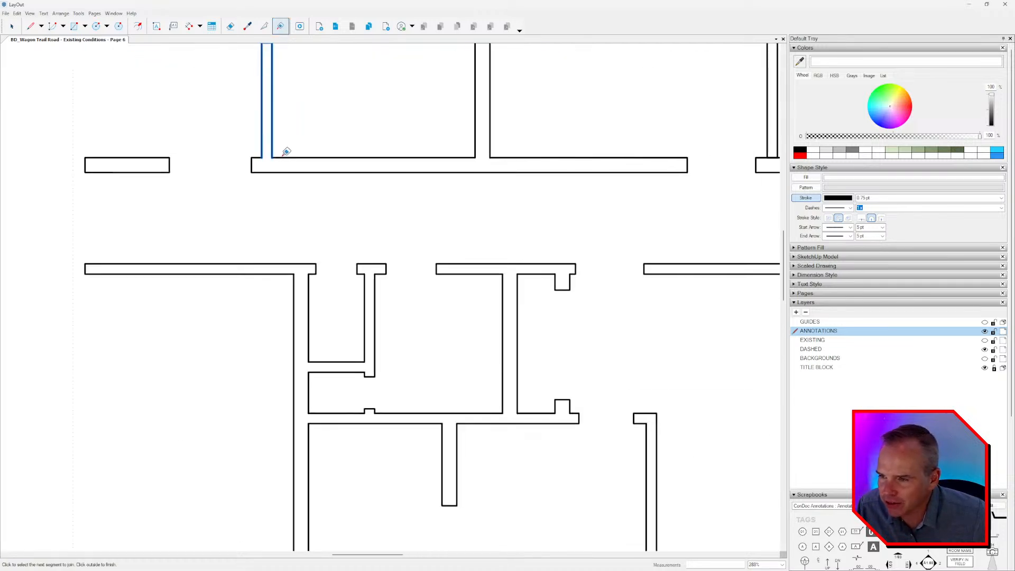
{"action": "left_click", "coordinate": [271, 166]}
{"action": "left_click", "coordinate": [477, 151]}
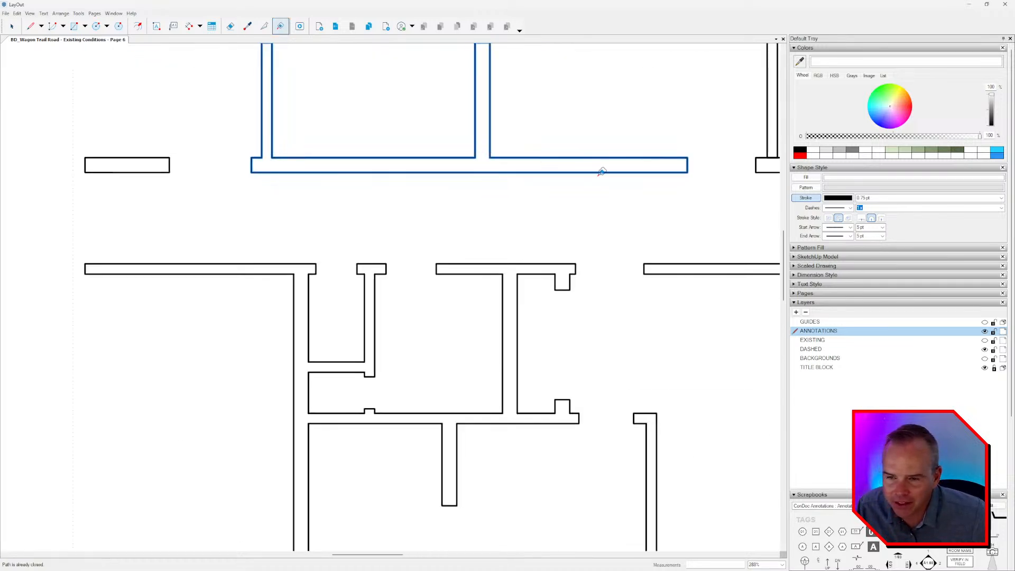
Erase the dividing line between the upper vertical partition and the short wall piece between the two door openings.
{"action": "middle_click_drag", "start_coordinate": [618, 175], "coordinate": [356, 188]}
{"action": "left_click", "coordinate": [495, 175]}
{"action": "left_click", "coordinate": [516, 161]}
{"action": "scroll", "coordinate": [515, 170], "scroll_direction": "up", "scroll_amount": 3}
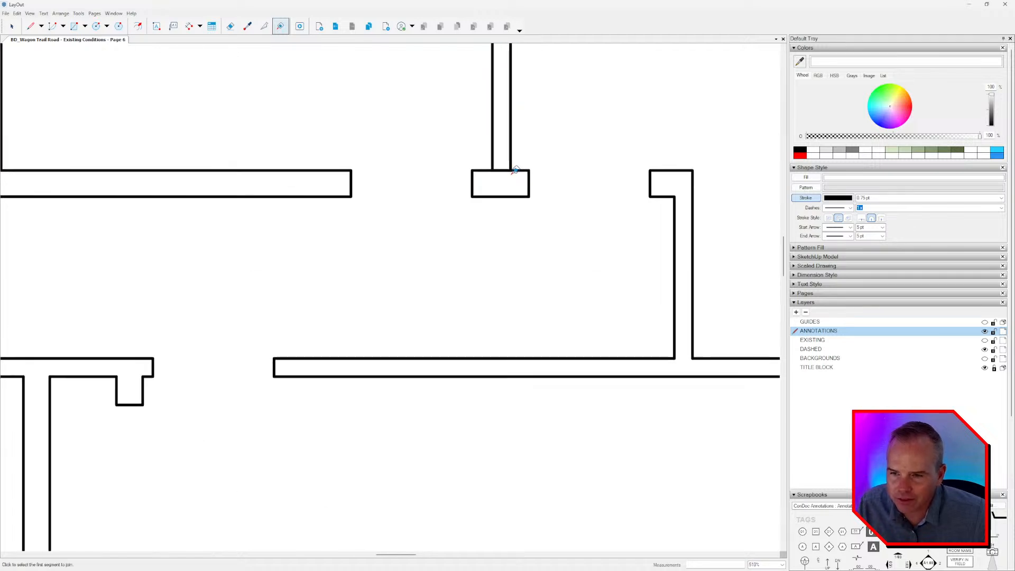
{"action": "key", "text": "e"}
{"action": "left_click", "coordinate": [502, 169]}
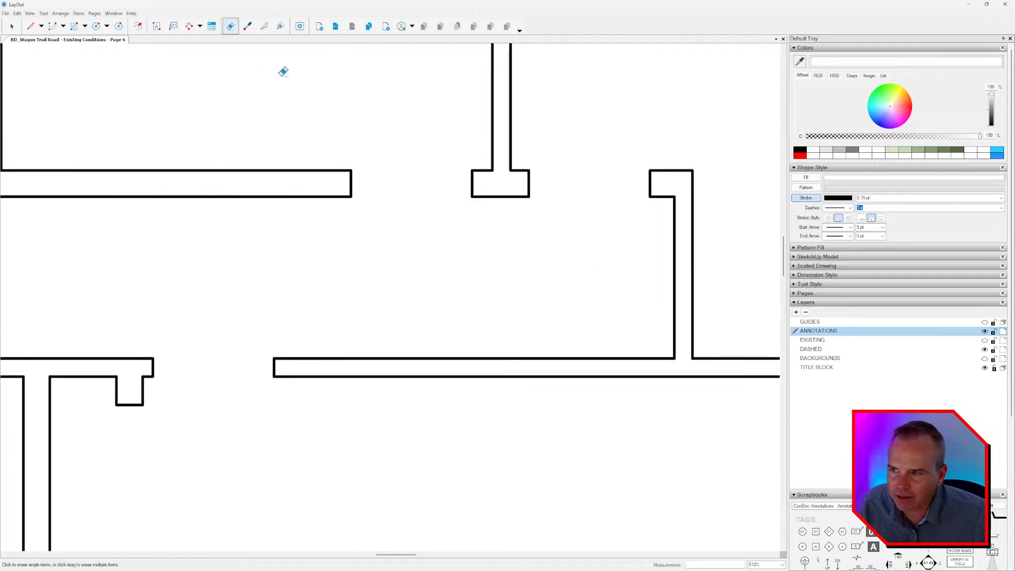
Join the outline of the first L-shaped closet partition to the adjoining edges of the long horizontal wall.
{"action": "left_click", "coordinate": [280, 26]}
{"action": "middle_click_drag", "start_coordinate": [515, 164], "coordinate": [312, 155]}
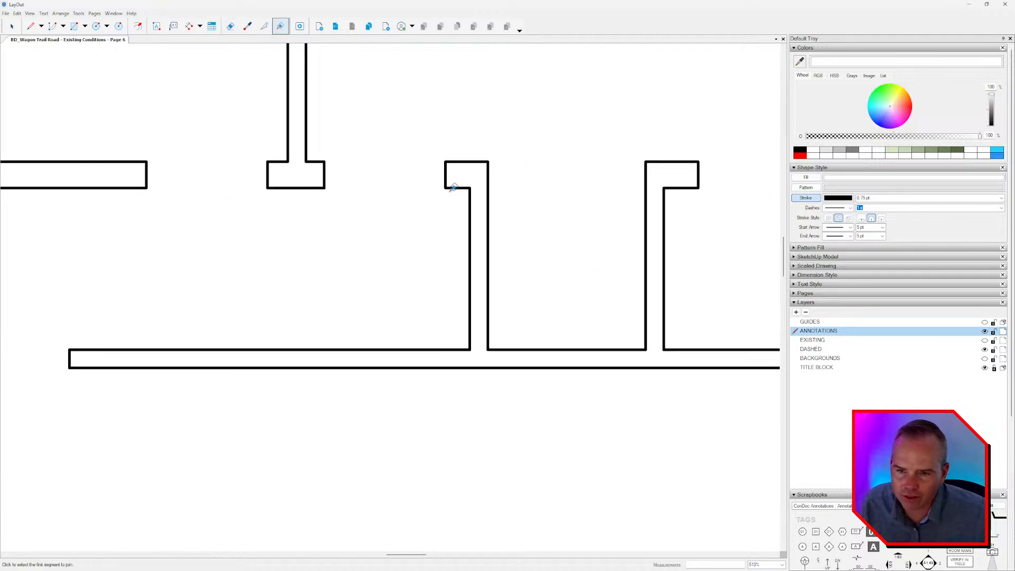
{"action": "left_click", "coordinate": [468, 186]}
{"action": "left_click", "coordinate": [470, 198]}
{"action": "left_click", "coordinate": [488, 253]}
{"action": "left_click", "coordinate": [510, 348]}
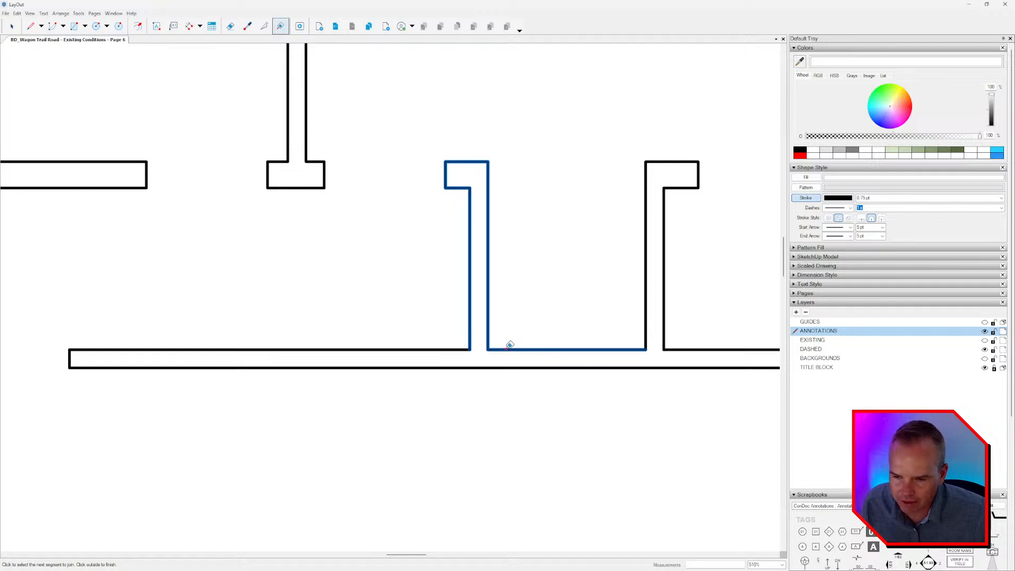
{"action": "middle_click_drag", "start_coordinate": [510, 347], "coordinate": [463, 318]}
{"action": "middle_click_drag", "start_coordinate": [454, 275], "coordinate": [422, 250]}
{"action": "left_click", "coordinate": [368, 294]}
Join the second L-shaped closet partition and its adjoining horizontal wall edges to the same path.
{"action": "middle_click_drag", "start_coordinate": [523, 273], "coordinate": [337, 271]}
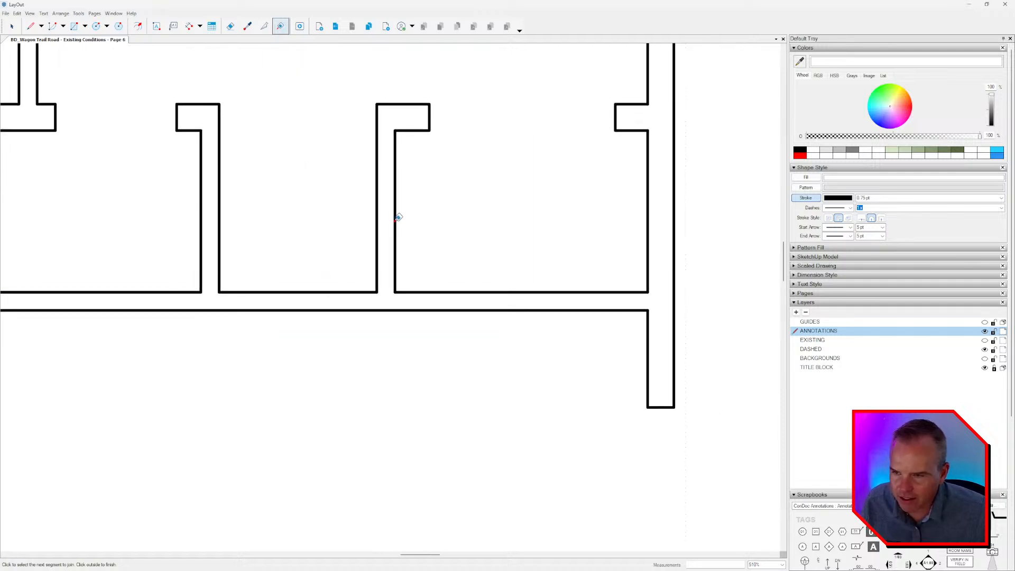
{"action": "left_click", "coordinate": [395, 219]}
{"action": "left_click", "coordinate": [429, 122]}
{"action": "left_click", "coordinate": [377, 175]}
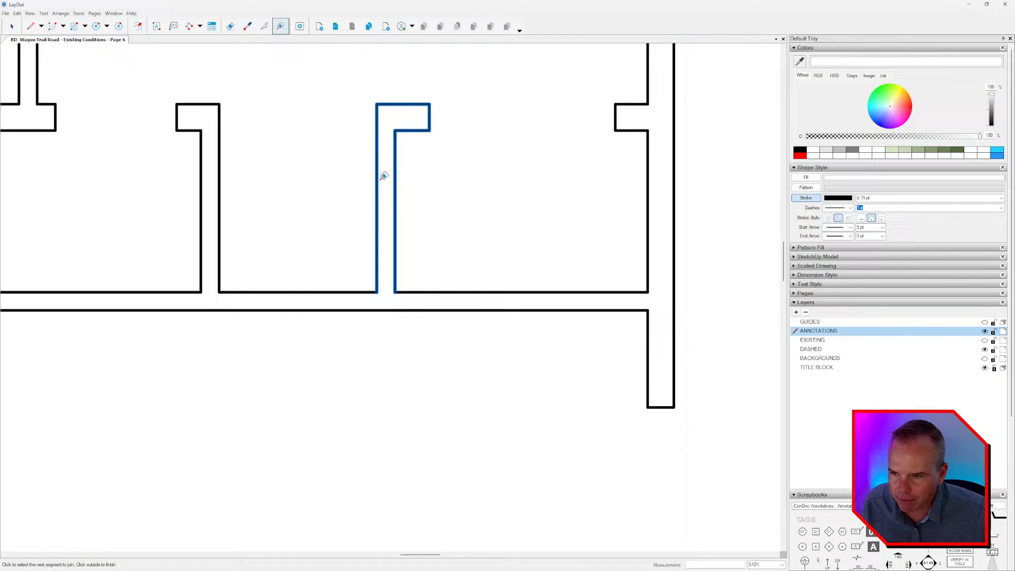
{"action": "left_click", "coordinate": [458, 290]}
{"action": "left_click", "coordinate": [369, 289]}
Join the right exterior wall and its small door return to the closet wall path, then finish the path.
{"action": "scroll", "coordinate": [359, 270], "scroll_direction": "down", "scroll_amount": 2}
{"action": "left_click", "coordinate": [469, 173]}
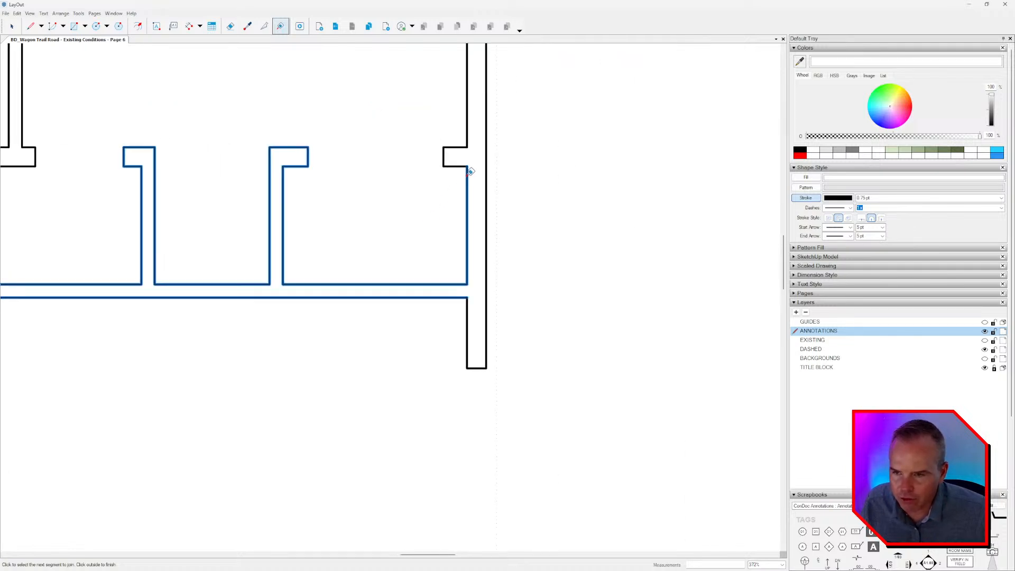
{"action": "left_click", "coordinate": [457, 166]}
{"action": "left_click", "coordinate": [467, 140]}
{"action": "scroll", "coordinate": [473, 160], "scroll_direction": "down", "scroll_amount": 4}
{"action": "middle_click_drag", "start_coordinate": [473, 175], "coordinate": [492, 246]}
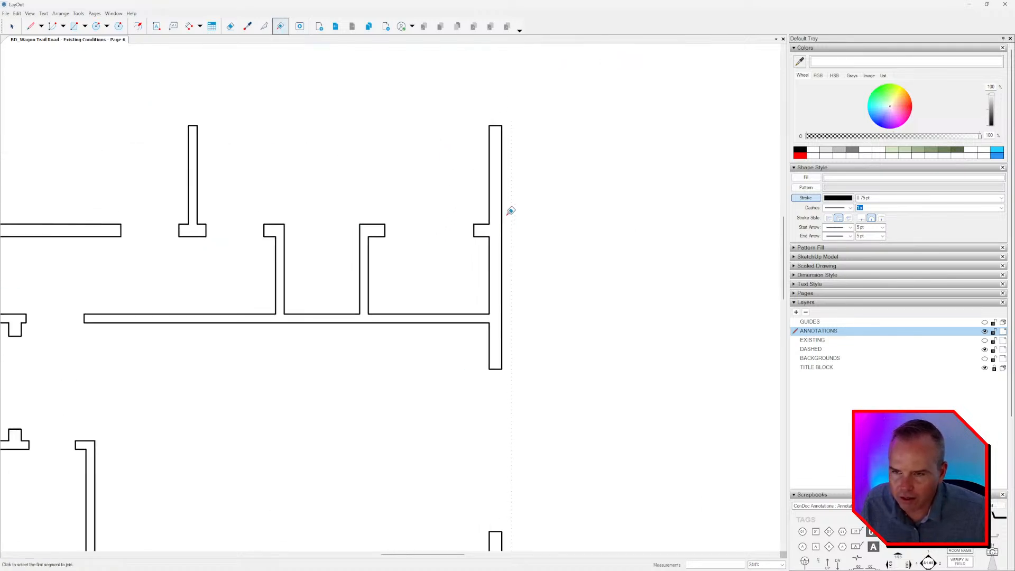
Join the vertical and horizontal outline segments of the lower-right exterior corner into one closed path.
{"action": "scroll", "coordinate": [497, 264], "scroll_direction": "down", "scroll_amount": 3}
{"action": "scroll", "coordinate": [476, 337], "scroll_direction": "up", "scroll_amount": 3}
{"action": "left_click", "coordinate": [520, 344]}
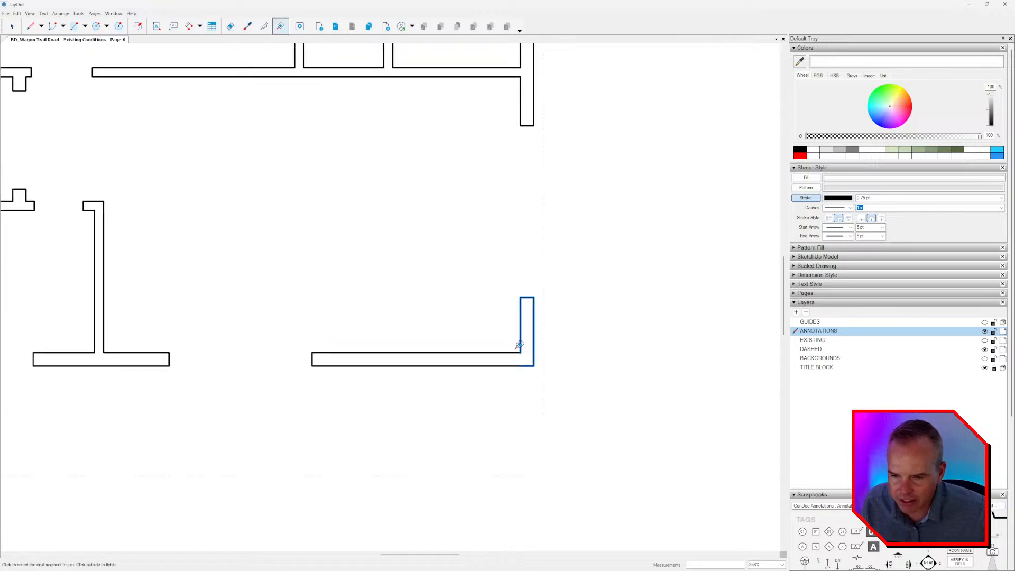
{"action": "left_click", "coordinate": [349, 353]}
{"action": "scroll", "coordinate": [496, 344], "scroll_direction": "down", "scroll_amount": 2}
{"action": "scroll", "coordinate": [534, 338], "scroll_direction": "up", "scroll_amount": 3}
{"action": "left_click", "coordinate": [541, 337]}
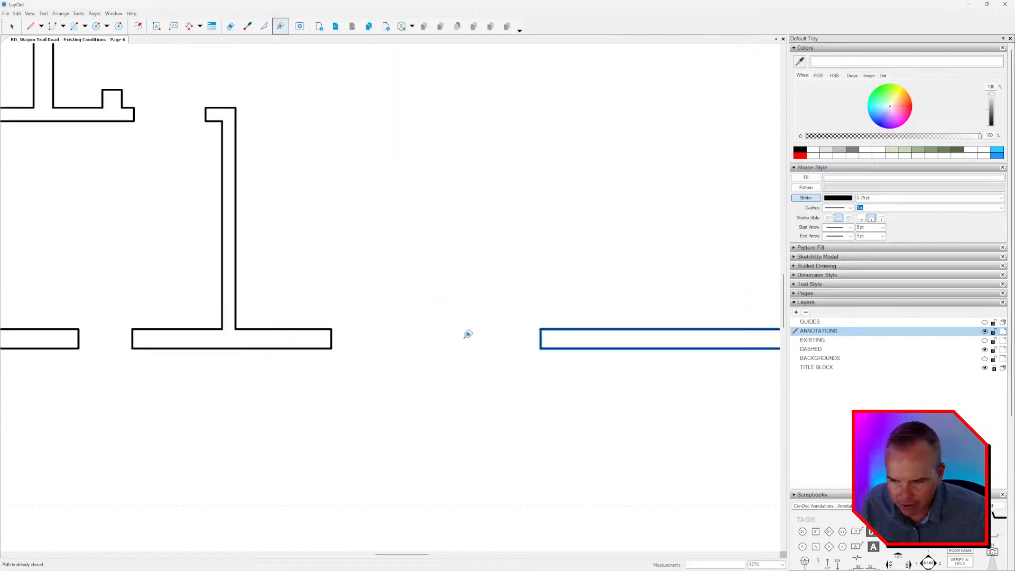
{"action": "left_click", "coordinate": [468, 334]}
Join the outline of the lower exterior wall segment with the L-shaped partition rising from it.
{"action": "left_click", "coordinate": [332, 328]}
{"action": "left_click", "coordinate": [236, 305]}
{"action": "middle_click_drag", "start_coordinate": [250, 216], "coordinate": [411, 245]}
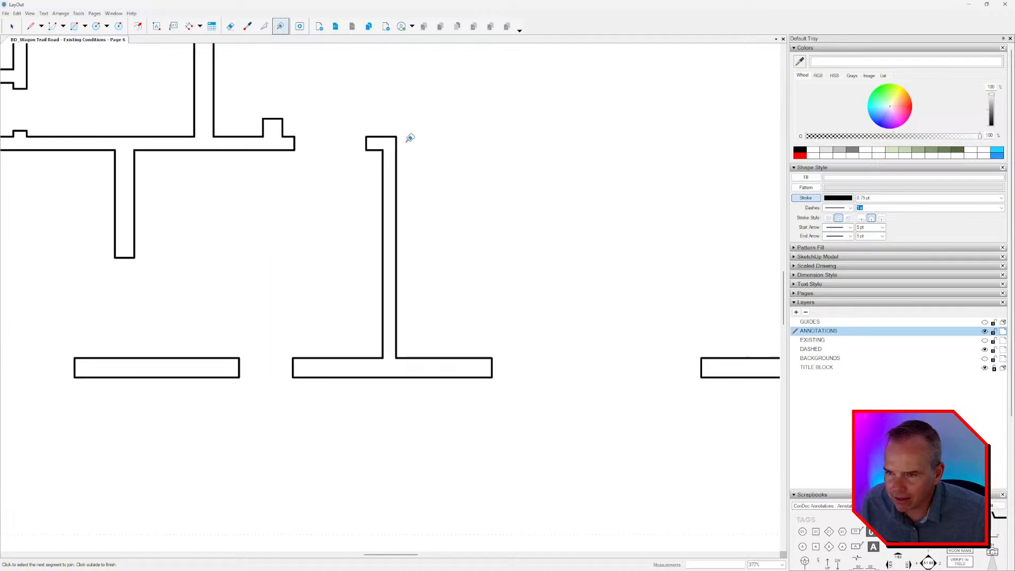
{"action": "left_click", "coordinate": [397, 145]}
{"action": "left_click", "coordinate": [382, 156]}
{"action": "left_click", "coordinate": [318, 350]}
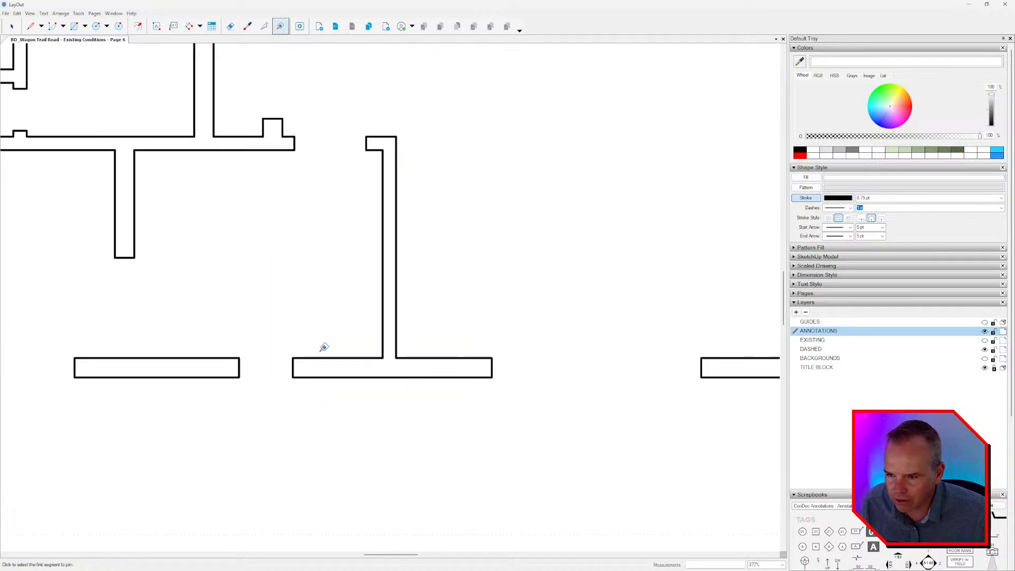
Join the horizontal wall below the bifold closet, its lower closet return and the adjoining partition edge.
{"action": "middle_click_drag", "start_coordinate": [294, 180], "coordinate": [425, 199]}
{"action": "left_click", "coordinate": [427, 164]}
{"action": "left_click", "coordinate": [415, 142]}
{"action": "left_click", "coordinate": [394, 156]}
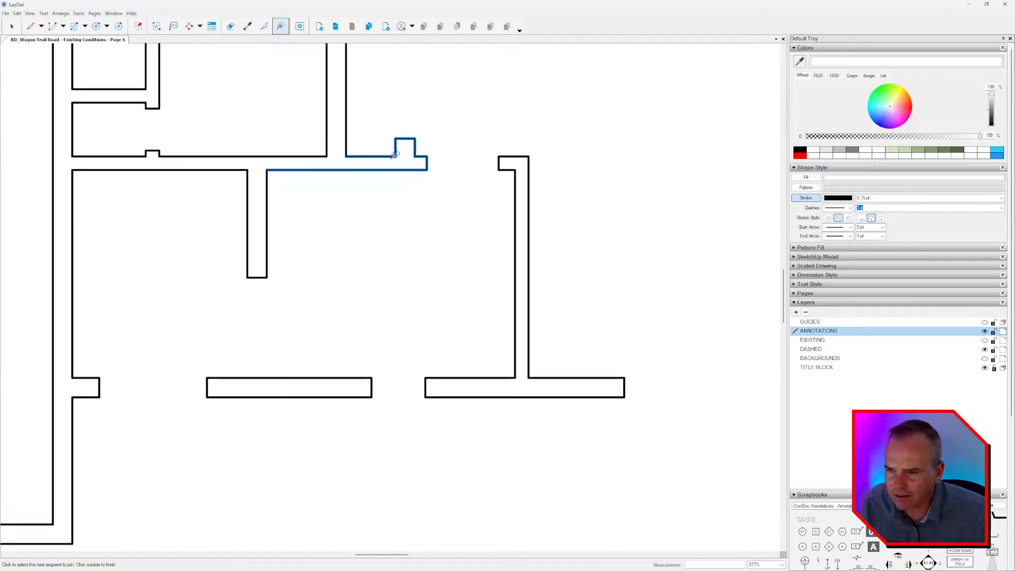
{"action": "left_click", "coordinate": [346, 145]}
{"action": "left_click", "coordinate": [336, 145]}
Add the upper bifold closet wall, its return and the partition's other side to the joined path.
{"action": "middle_click_drag", "start_coordinate": [338, 168], "coordinate": [436, 262]}
{"action": "left_click", "coordinate": [444, 73]}
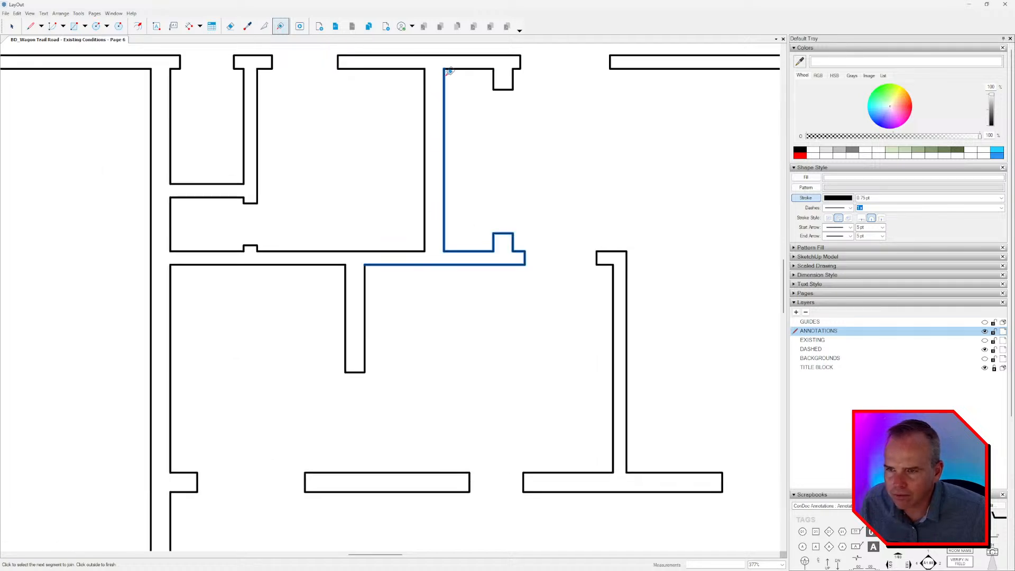
{"action": "left_click", "coordinate": [469, 69]}
{"action": "left_click", "coordinate": [496, 69]}
{"action": "left_click", "coordinate": [485, 52]}
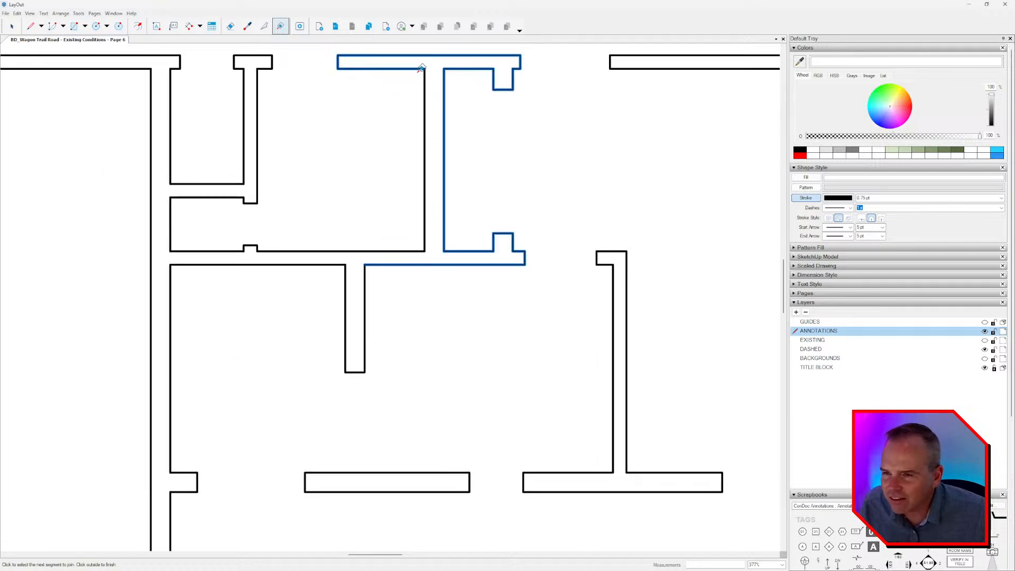
{"action": "left_click", "coordinate": [425, 106]}
Extend the joined path along the long horizontal wall, around its small door jamb and up the long vertical wall.
{"action": "middle_click_drag", "start_coordinate": [397, 248], "coordinate": [516, 235]}
{"action": "left_click", "coordinate": [518, 237]}
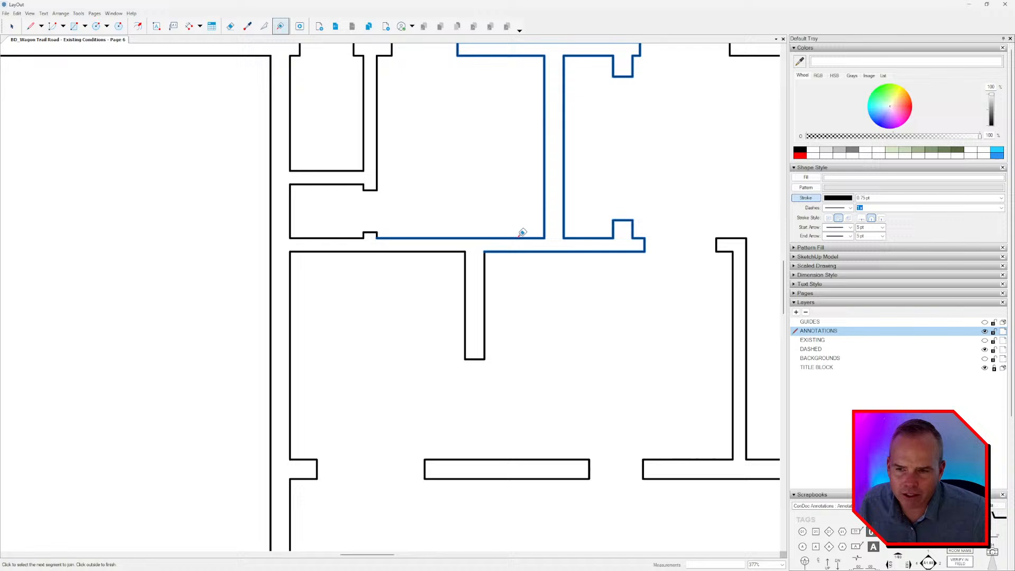
{"action": "scroll", "coordinate": [373, 233], "scroll_direction": "up", "scroll_amount": 2}
{"action": "left_click", "coordinate": [370, 229]}
{"action": "left_click", "coordinate": [347, 238]}
{"action": "left_click", "coordinate": [241, 197]}
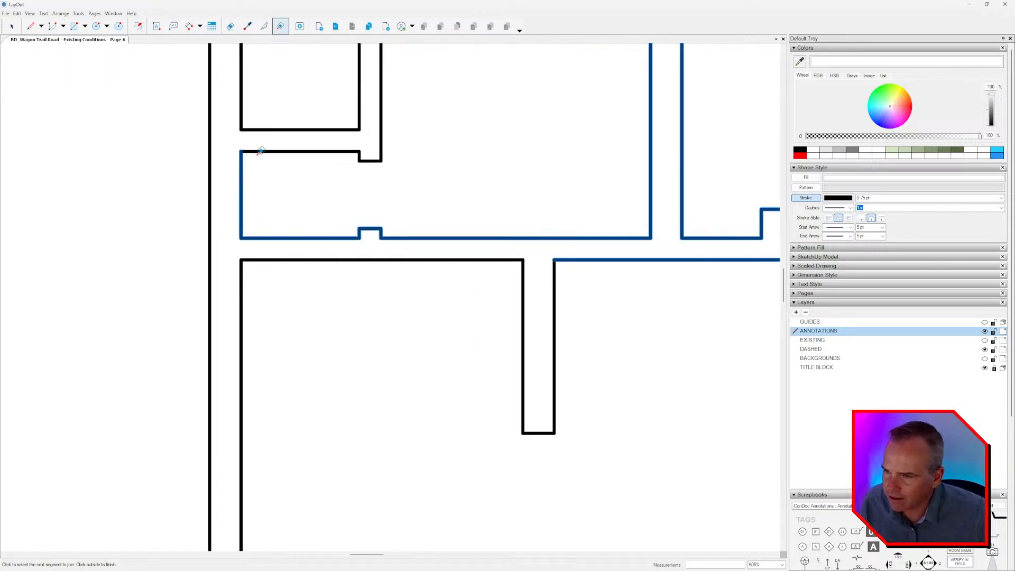
Add the small closet's lower wall edge with its jamb and the closet partition's outer side to the path.
{"action": "left_click", "coordinate": [260, 151]}
{"action": "left_click", "coordinate": [378, 106]}
{"action": "middle_click_drag", "start_coordinate": [379, 106], "coordinate": [480, 179]}
{"action": "scroll", "coordinate": [478, 177], "scroll_direction": "down", "scroll_amount": 1}
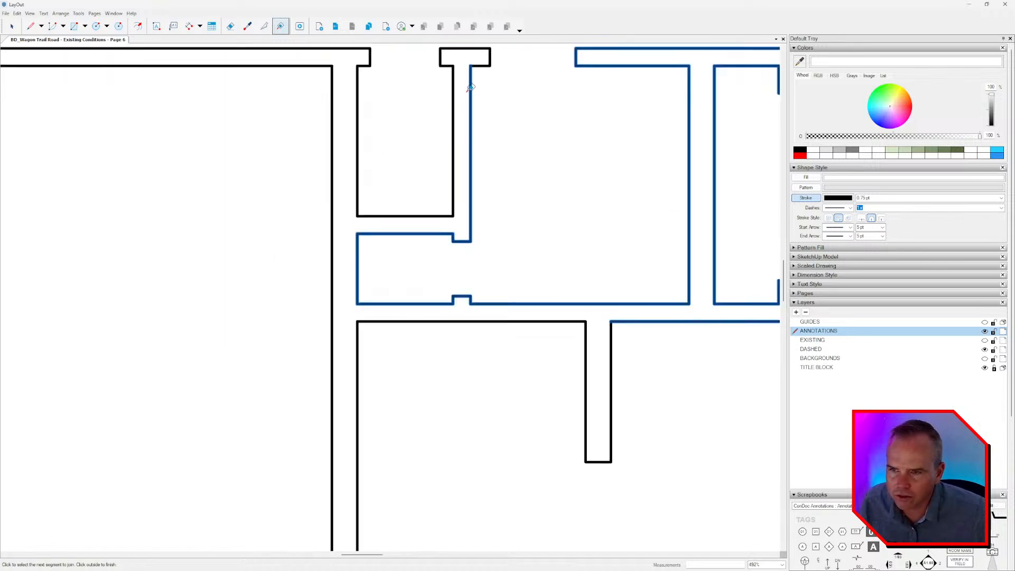
Join the small T-shaped wall, the small closet's inner edges and the adjoining door jamb up to the long vertical wall.
{"action": "middle_click_drag", "start_coordinate": [468, 90], "coordinate": [477, 140]}
{"action": "left_click", "coordinate": [495, 109]}
{"action": "left_click", "coordinate": [460, 128]}
{"action": "left_click", "coordinate": [405, 259]}
{"action": "left_click", "coordinate": [364, 197]}
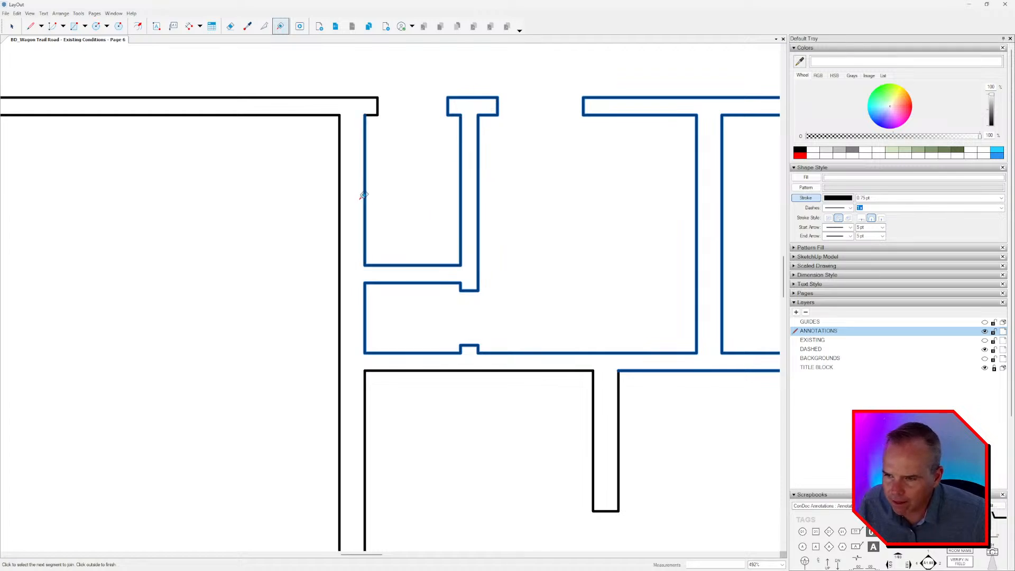
{"action": "left_click", "coordinate": [379, 107]}
{"action": "left_click", "coordinate": [341, 121]}
Join the shower room's long side wall, its upper wall edge and the short stub partition to the wall outline.
{"action": "scroll", "coordinate": [368, 152], "scroll_direction": "down", "scroll_amount": 1}
{"action": "scroll", "coordinate": [369, 153], "scroll_direction": "down", "scroll_amount": 4}
{"action": "middle_click_drag", "start_coordinate": [391, 317], "coordinate": [387, 211]}
{"action": "left_click", "coordinate": [387, 212]}
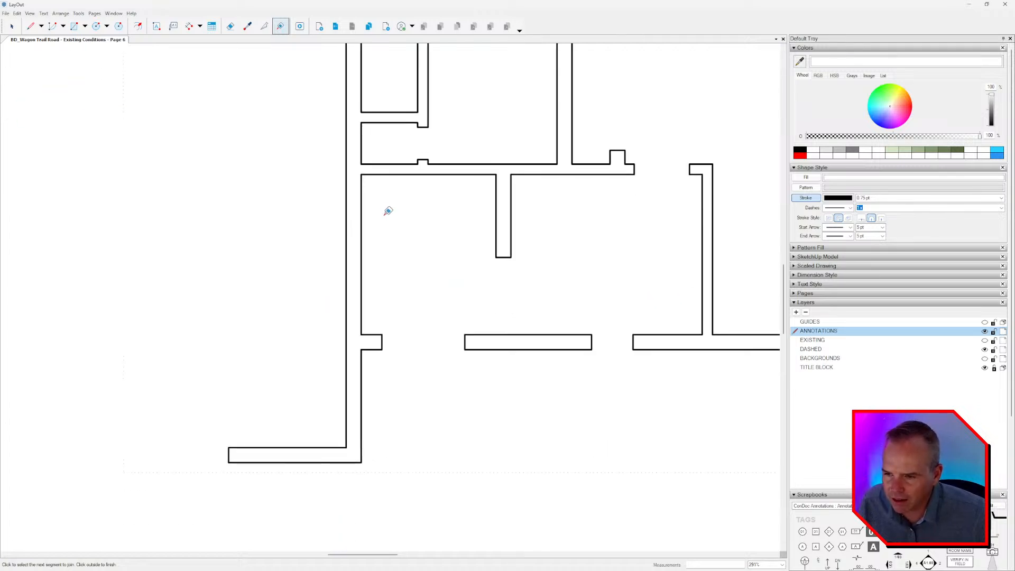
{"action": "left_click", "coordinate": [363, 204]}
{"action": "left_click", "coordinate": [382, 174]}
{"action": "left_click", "coordinate": [509, 181]}
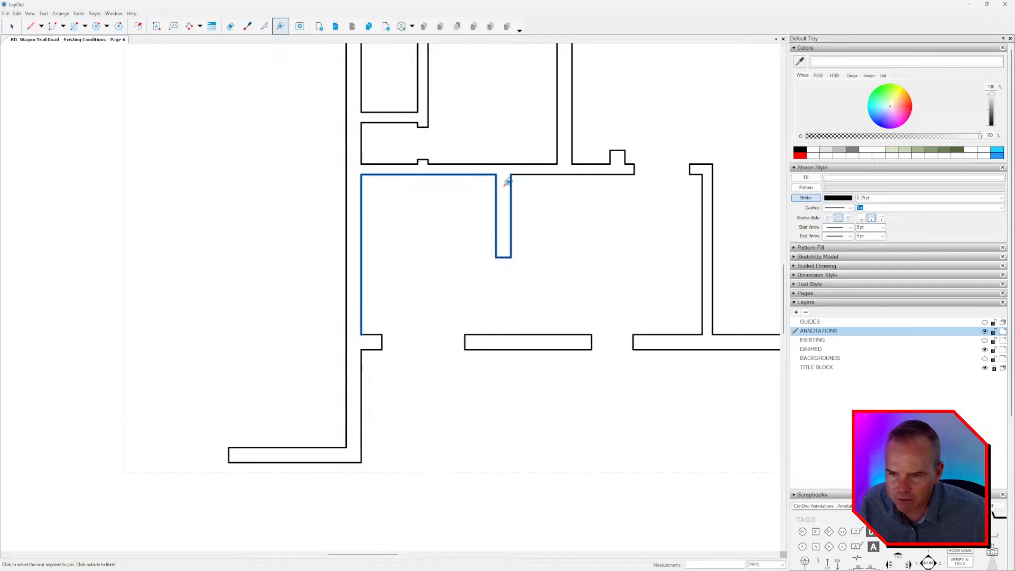
{"action": "left_click", "coordinate": [534, 170]}
Join the lower exterior wall's window jamb, vertical edge and bottom return to close the outline, and finish joining.
{"action": "middle_click_drag", "start_coordinate": [374, 335], "coordinate": [397, 277]}
{"action": "left_click", "coordinate": [397, 277]}
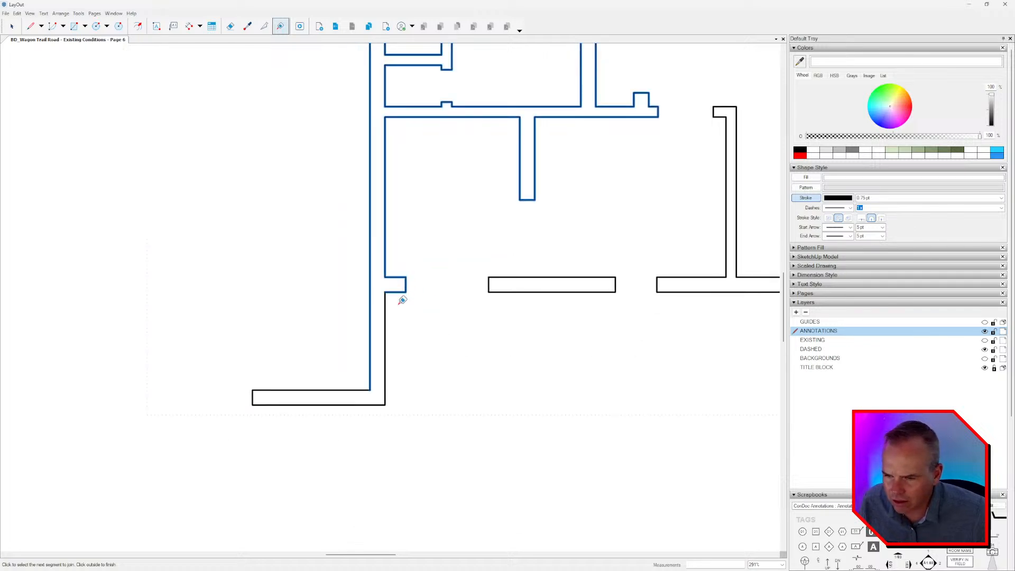
{"action": "left_click", "coordinate": [385, 322]}
{"action": "left_click", "coordinate": [363, 405]}
{"action": "key", "text": "space"}
Check individual wall pieces across the plan for continuous closed outlines, and exit the wall group.
{"action": "scroll", "coordinate": [338, 351], "scroll_direction": "down", "scroll_amount": 4}
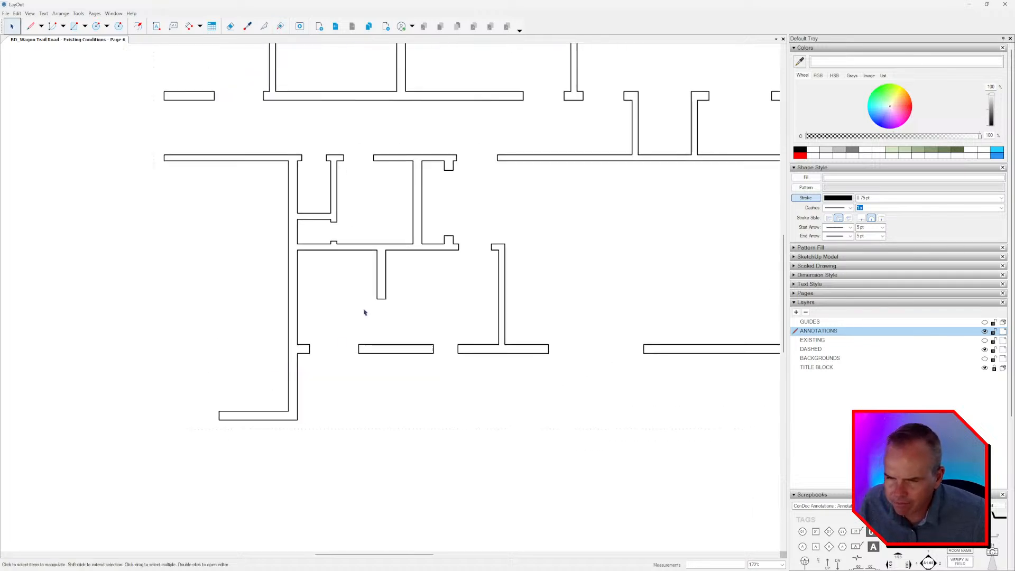
{"action": "left_click", "coordinate": [395, 253]}
{"action": "left_click", "coordinate": [430, 351]}
{"action": "scroll", "coordinate": [430, 355], "scroll_direction": "up", "scroll_amount": 4}
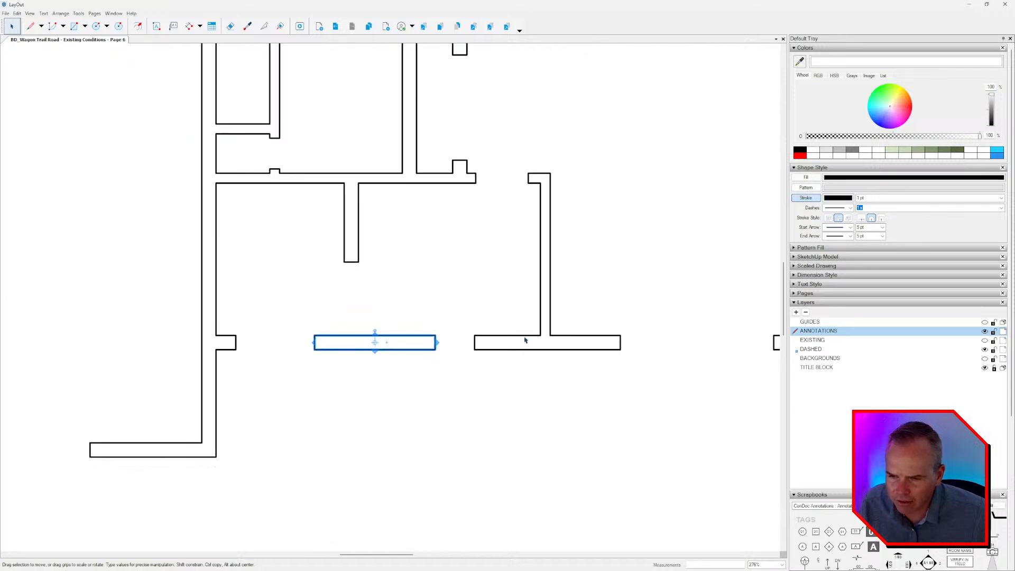
{"action": "left_click", "coordinate": [451, 357]}
{"action": "scroll", "coordinate": [451, 364], "scroll_direction": "down", "scroll_amount": 3}
{"action": "left_click", "coordinate": [528, 378]}
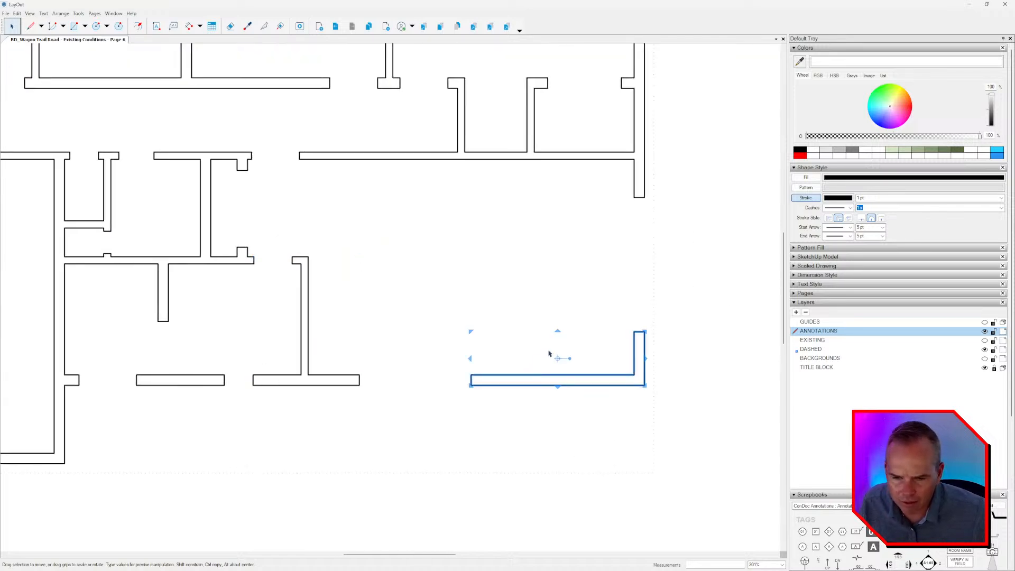
{"action": "scroll", "coordinate": [559, 320], "scroll_direction": "down", "scroll_amount": 3}
{"action": "left_click", "coordinate": [432, 188]}
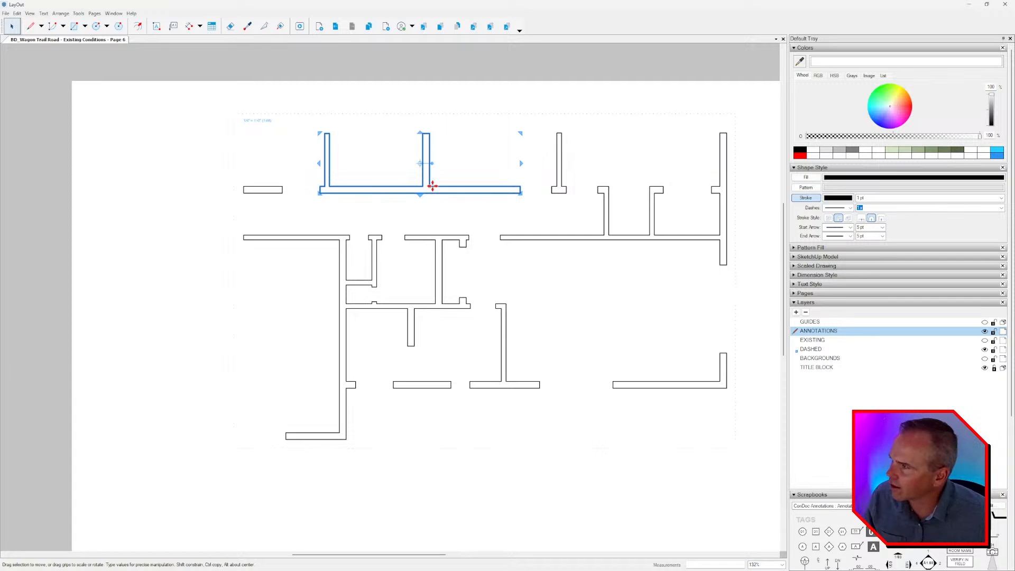
{"action": "scroll", "coordinate": [455, 285], "scroll_direction": "down", "scroll_amount": 2}
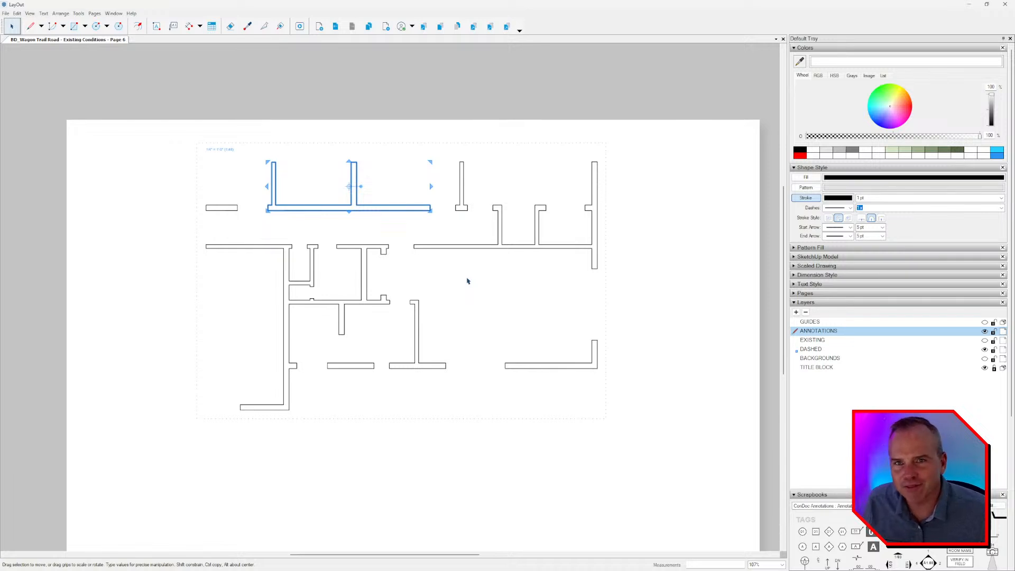
{"action": "key", "text": "Escape"}
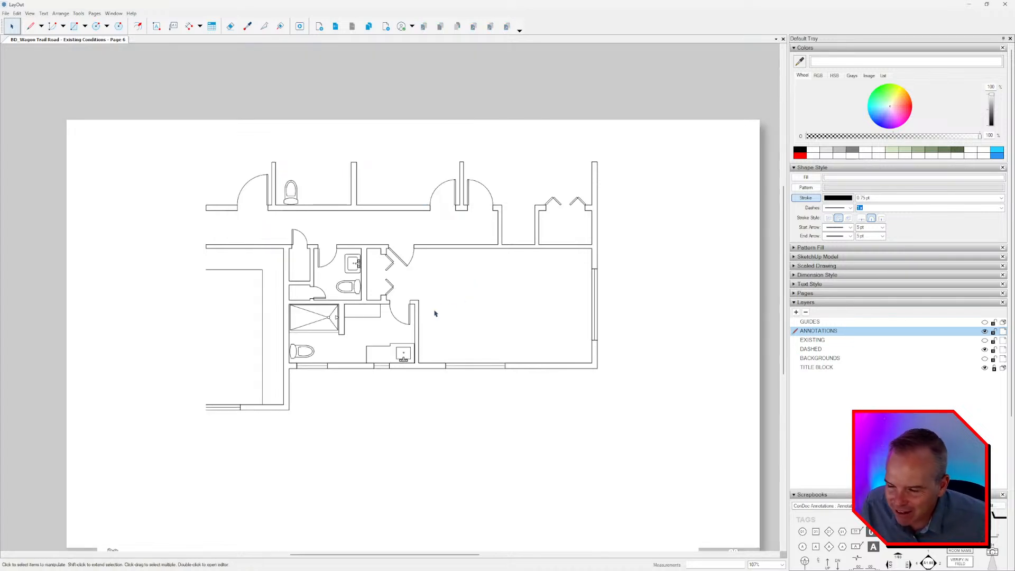
Try moving the wall group away from the doors and fixtures, and undo the move.
{"action": "middle_click_drag", "start_coordinate": [434, 313], "coordinate": [458, 317]}
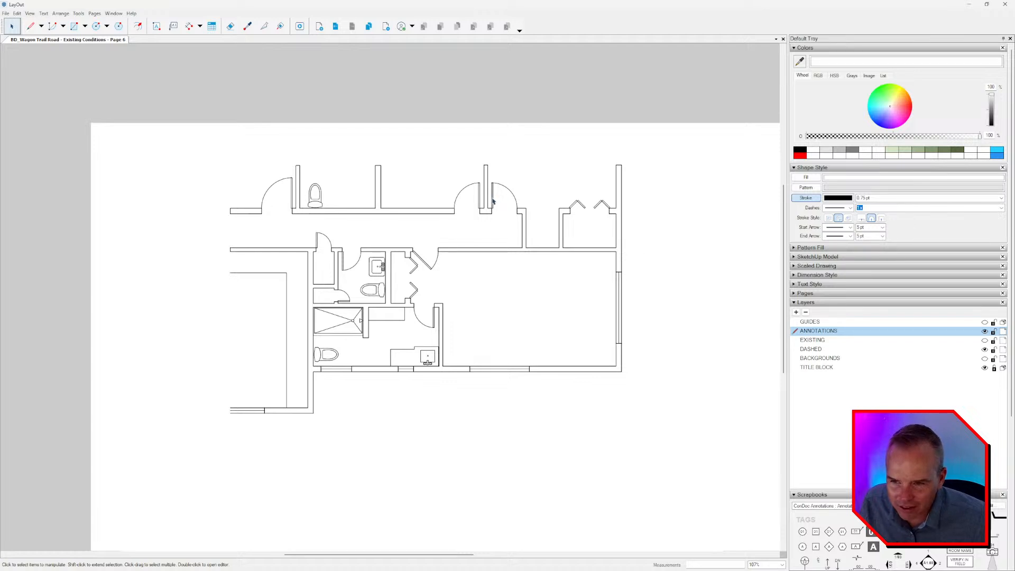
{"action": "scroll", "coordinate": [490, 202], "scroll_direction": "up", "scroll_amount": 2}
{"action": "left_click", "coordinate": [500, 244]}
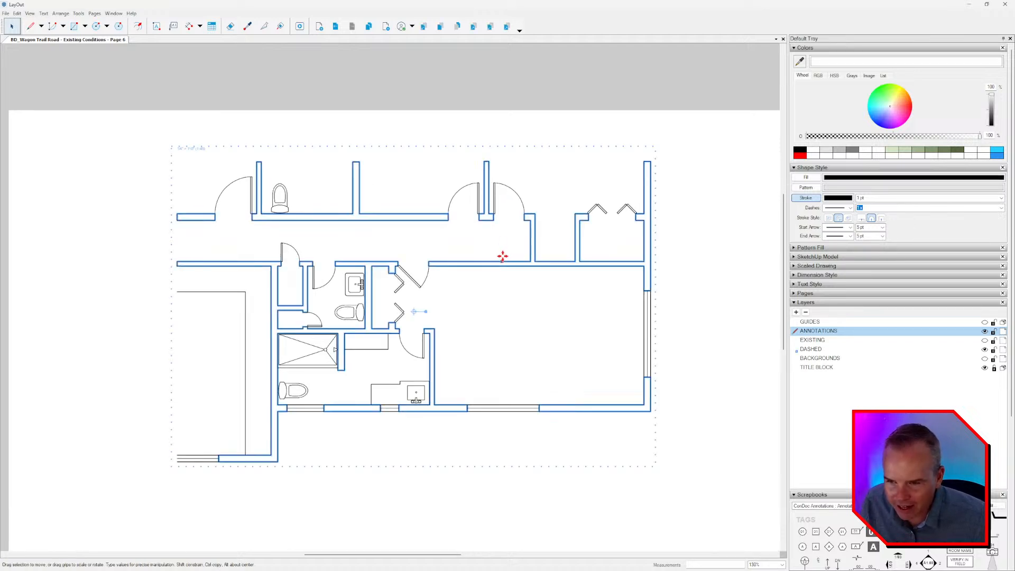
{"action": "left_click_drag", "start_coordinate": [481, 174], "coordinate": [724, 396]}
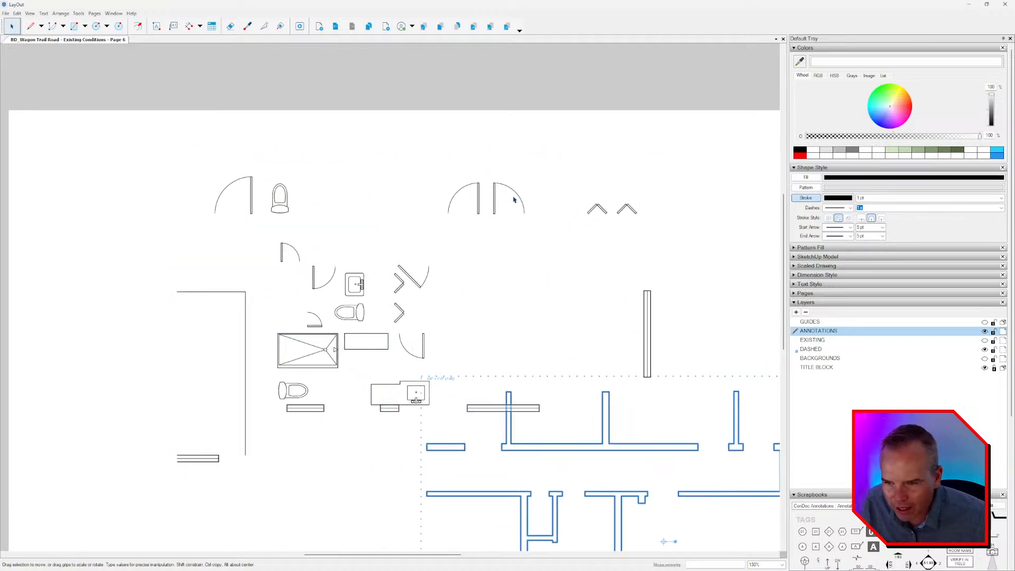
{"action": "left_click", "coordinate": [494, 193]}
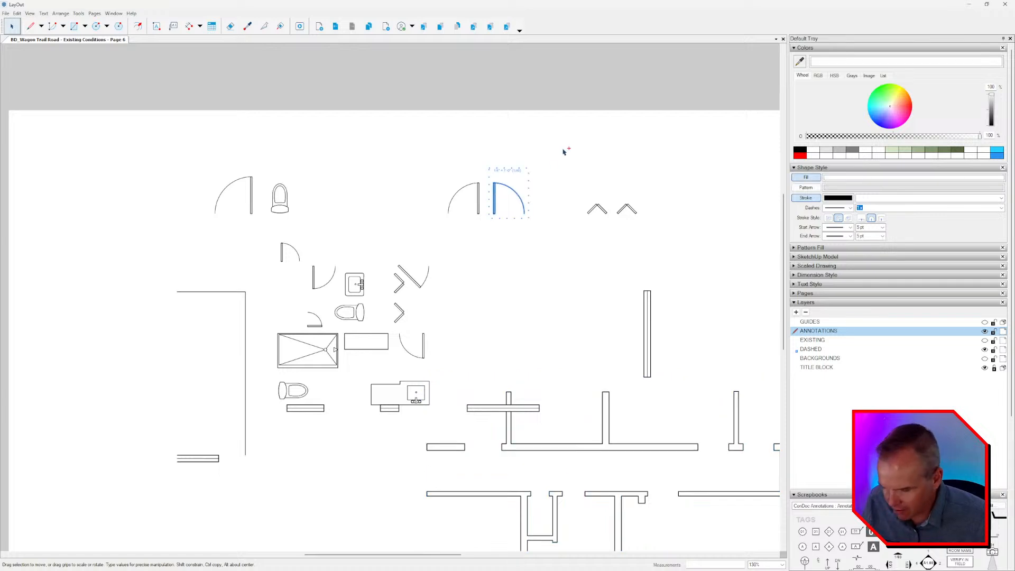
{"action": "key", "text": "ctrl+z"}
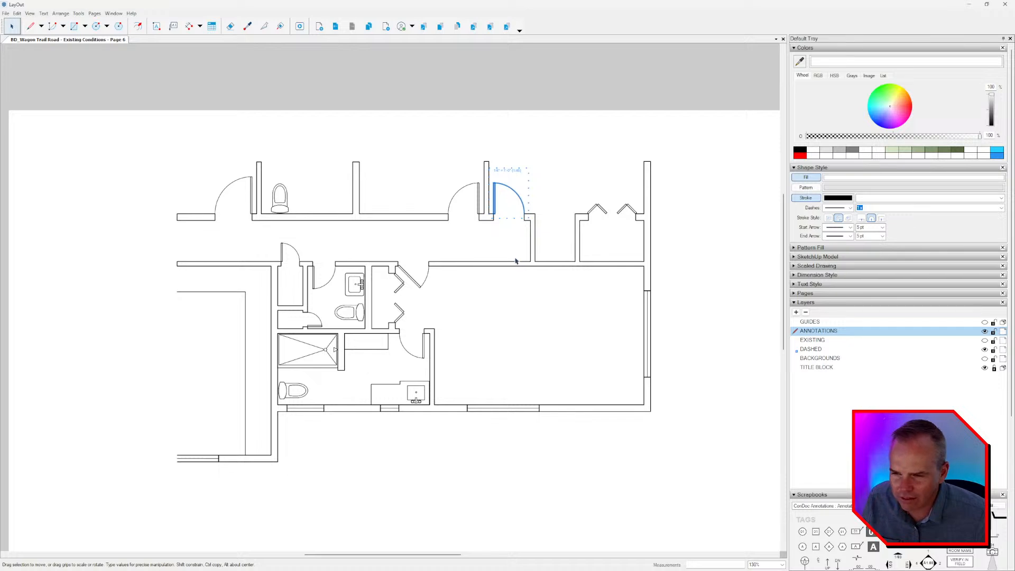
{"action": "left_click", "coordinate": [529, 273]}
{"action": "middle_click_drag", "start_coordinate": [533, 266], "coordinate": [520, 249]}
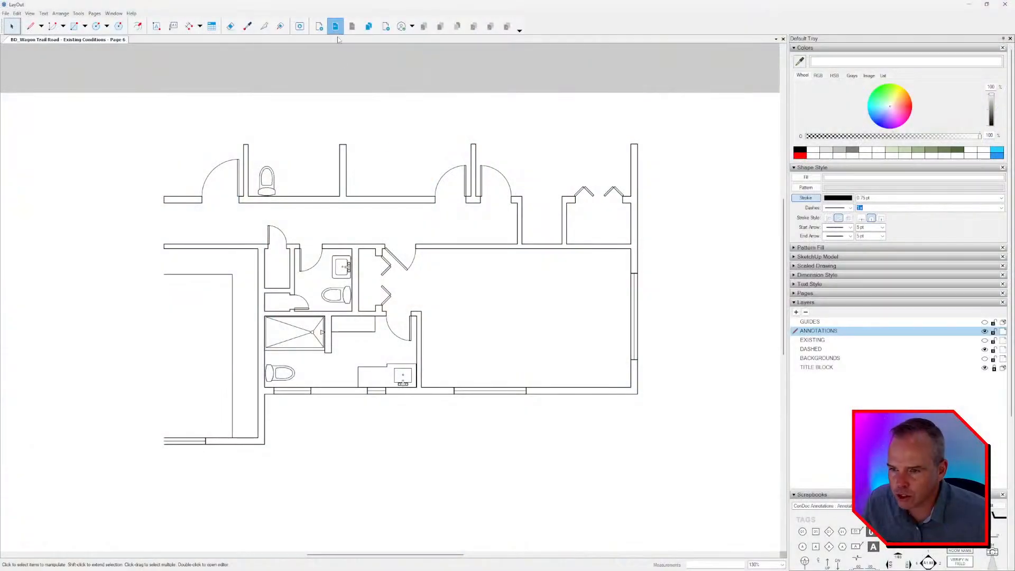
Copy all the joined wall outlines from the wall group on Page 6, and return to the Existing Conditions page.
{"action": "left_click", "coordinate": [337, 30]}
{"action": "middle_click_drag", "start_coordinate": [438, 231], "coordinate": [430, 220]}
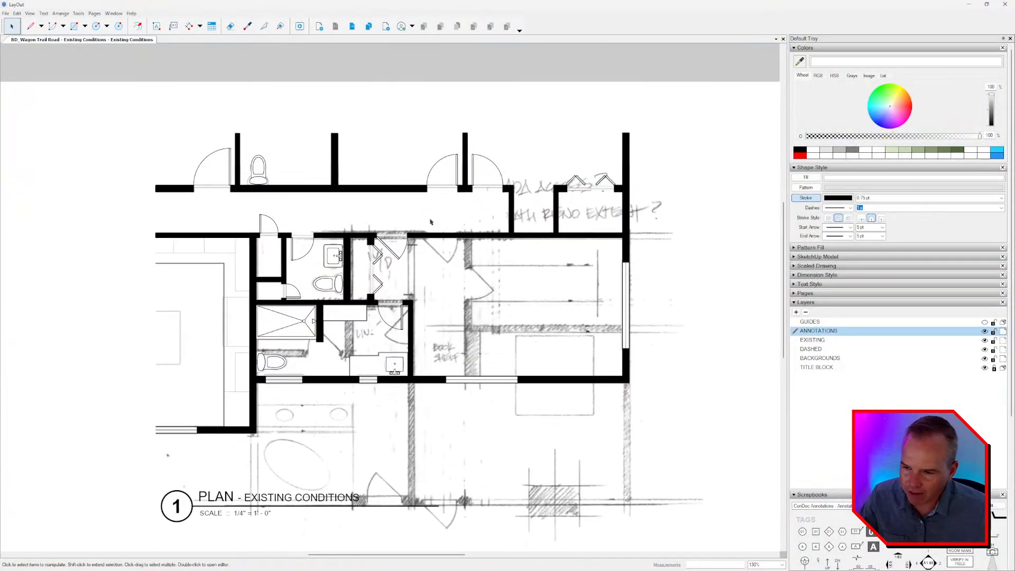
{"action": "left_click", "coordinate": [352, 25]}
{"action": "left_click", "coordinate": [447, 240]}
{"action": "double_click", "coordinate": [446, 239]}
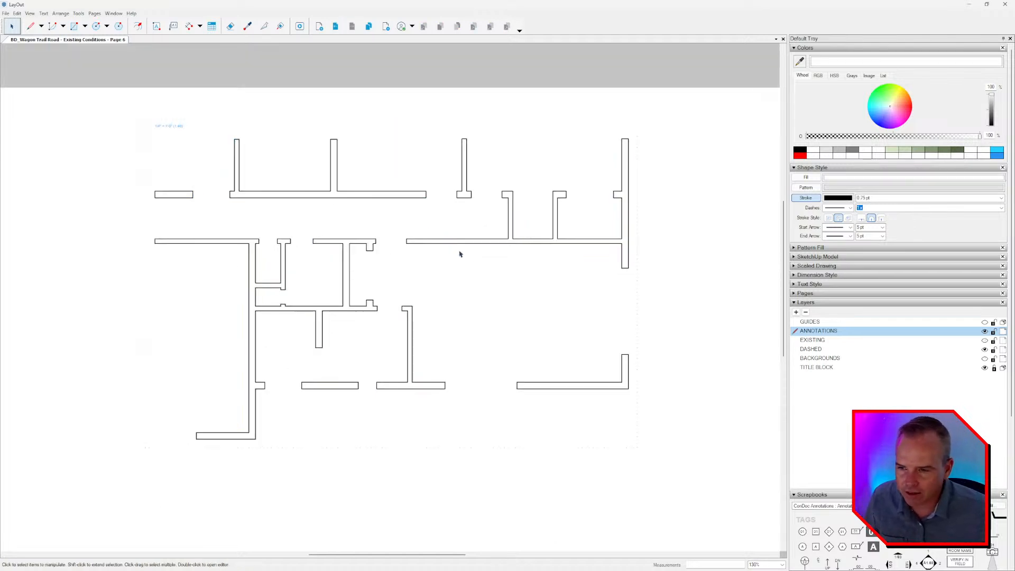
{"action": "key", "text": "ctrl+a"}
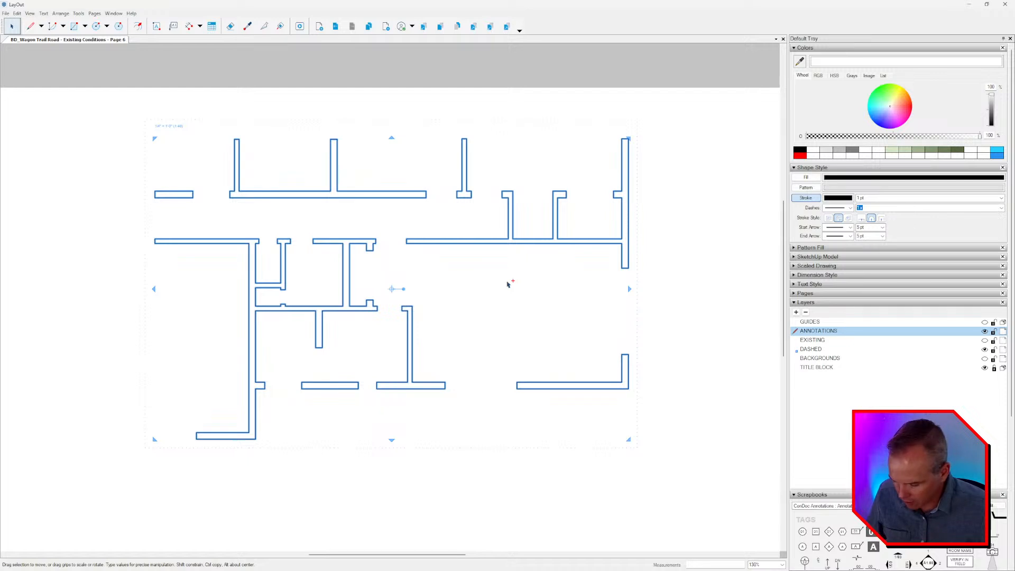
{"action": "left_click", "coordinate": [407, 129]}
{"action": "left_click", "coordinate": [335, 26]}
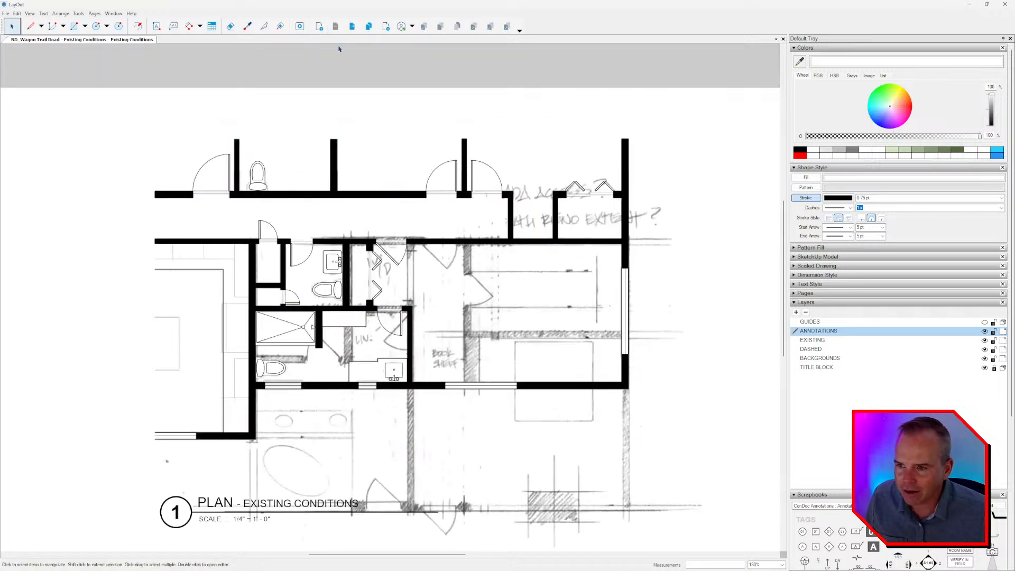
Try deleting all the solid black wall pieces in the Existing Conditions wall group, and undo the deletion.
{"action": "left_click", "coordinate": [387, 193]}
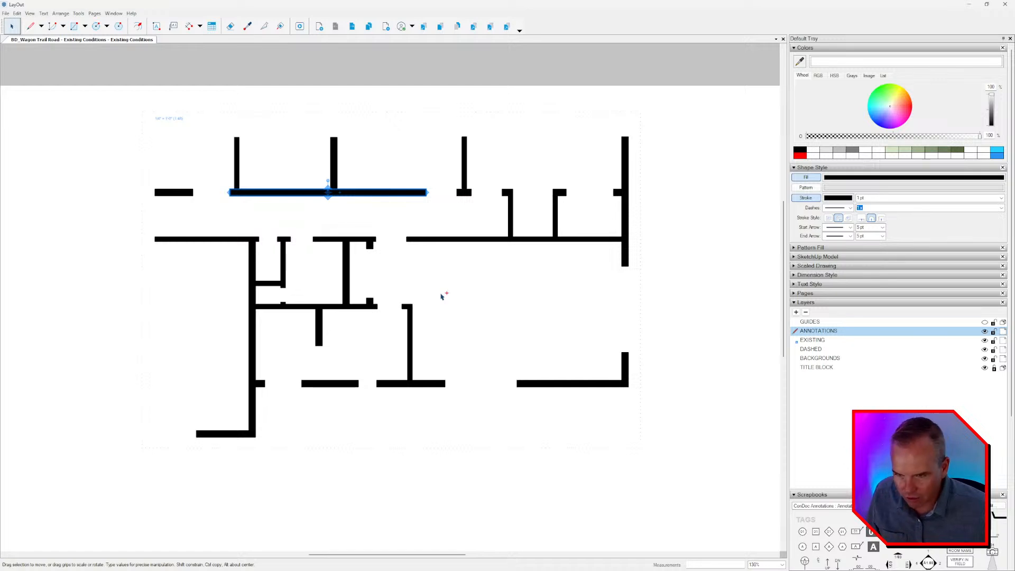
{"action": "key", "text": "ctrl+a"}
{"action": "key", "text": "Delete"}
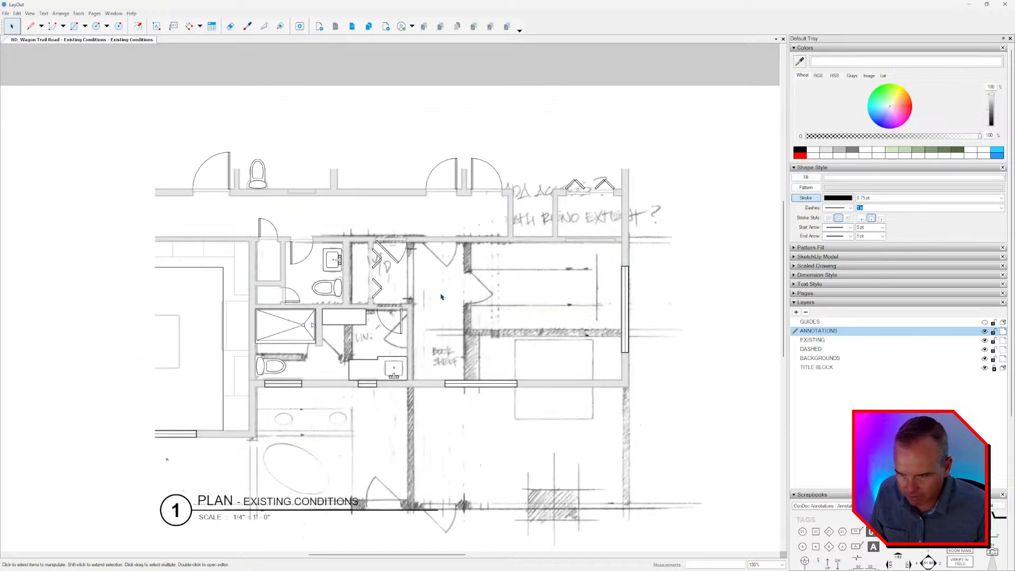
{"action": "key", "text": "ctrl+z"}
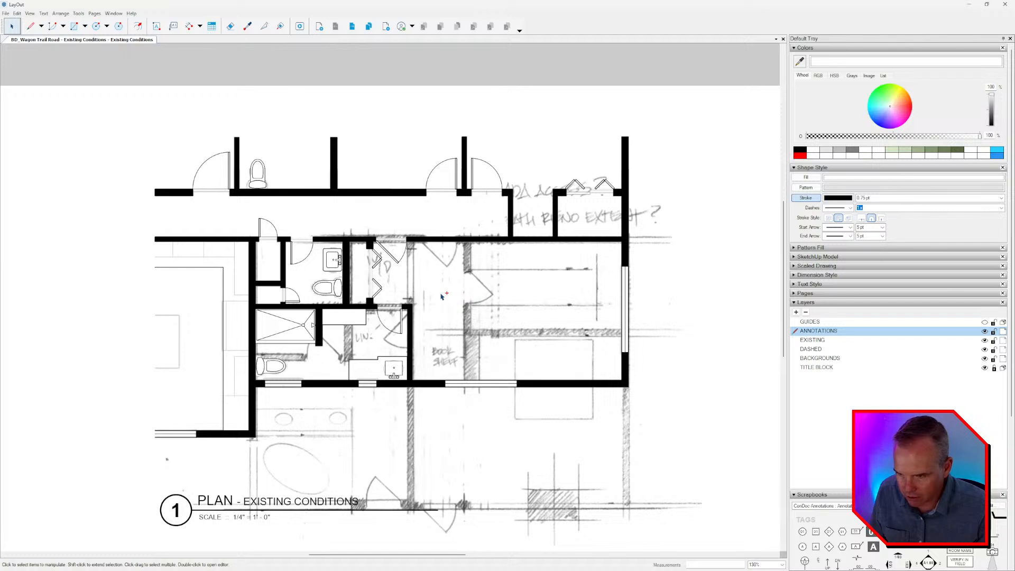
Replace the solid wall pieces inside the Existing Conditions wall group with the copied joined outlines.
{"action": "double_click", "coordinate": [363, 192]}
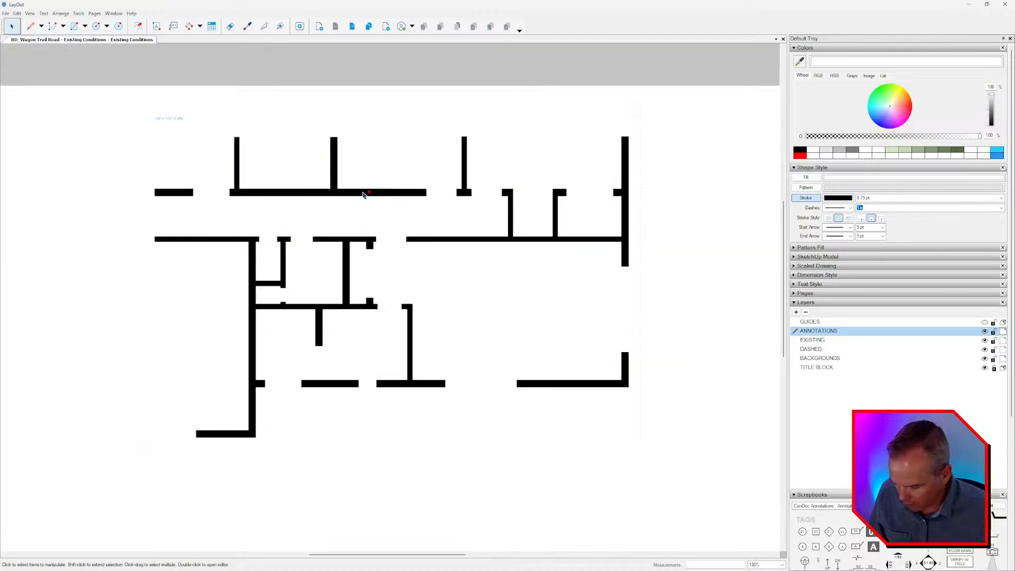
{"action": "left_click", "coordinate": [363, 194]}
{"action": "scroll", "coordinate": [383, 206], "scroll_direction": "down", "scroll_amount": 2}
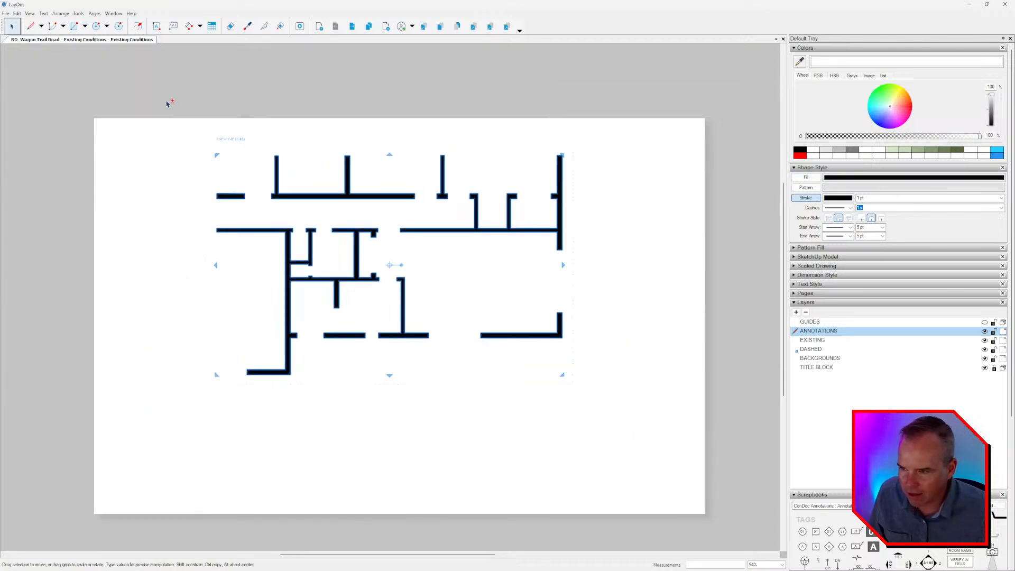
{"action": "left_click_drag", "start_coordinate": [167, 104], "coordinate": [695, 491]}
{"action": "left_click", "coordinate": [680, 421]}
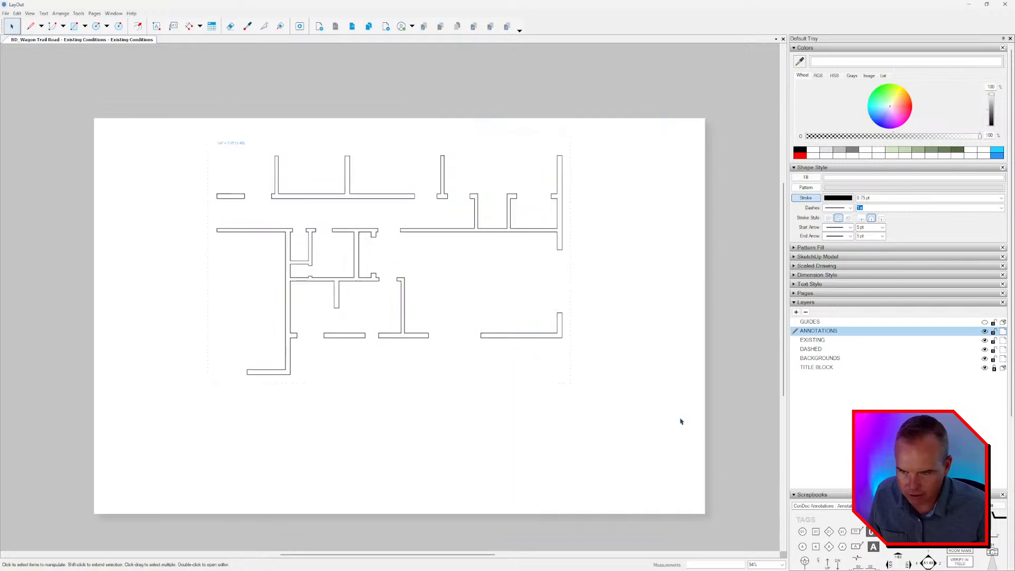
Give all the pasted wall outlines a solid black fill, and exit the wall group.
{"action": "left_click", "coordinate": [466, 246]}
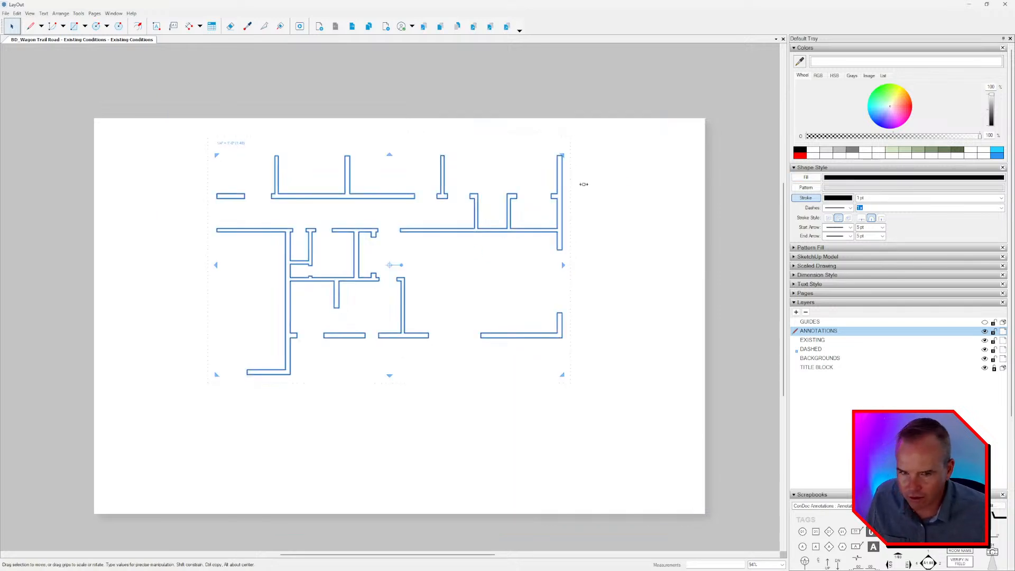
{"action": "scroll", "coordinate": [406, 217], "scroll_direction": "up", "scroll_amount": 3}
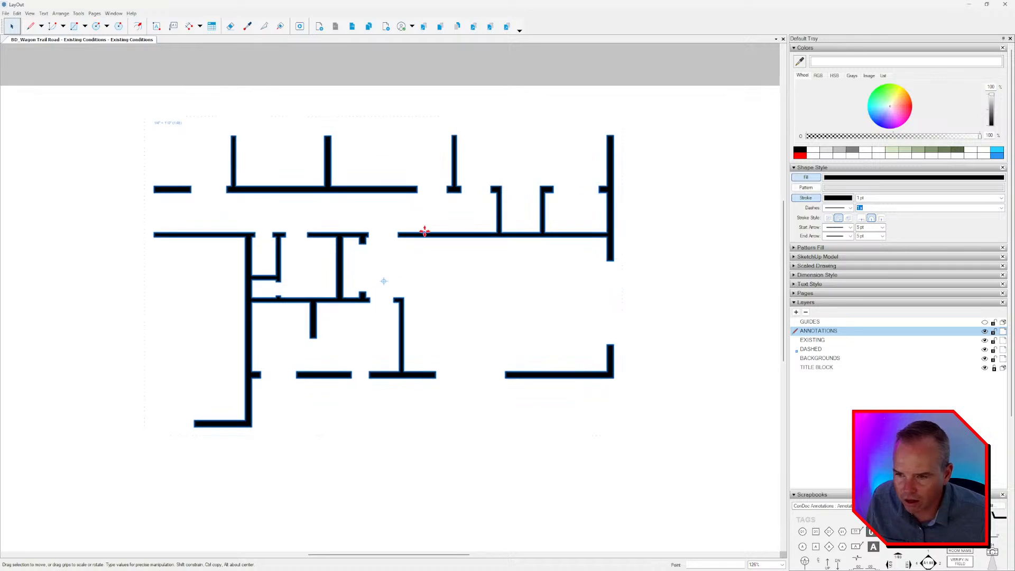
{"action": "key", "text": "Escape"}
{"action": "key", "text": "Escape"}
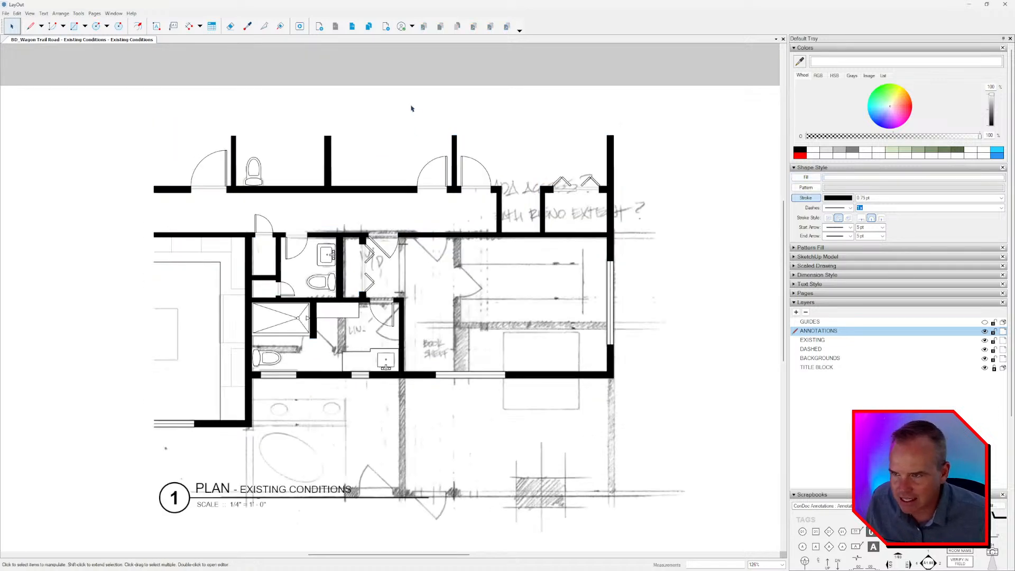
Select all the walls, doors and fixtures of the plan on Page 6 to review their shape style.
{"action": "key", "text": "Page_Down"}
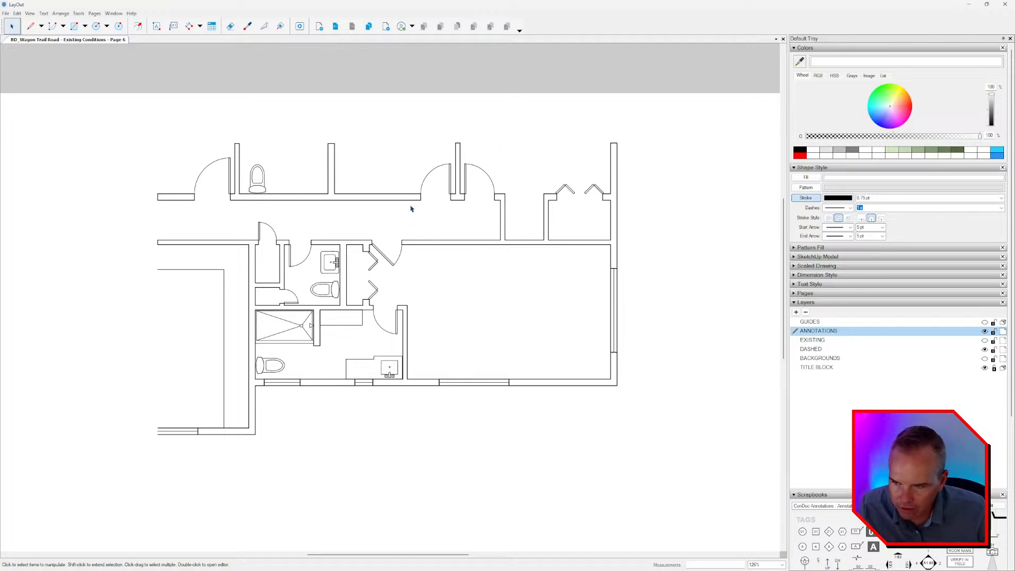
{"action": "left_click", "coordinate": [450, 242]}
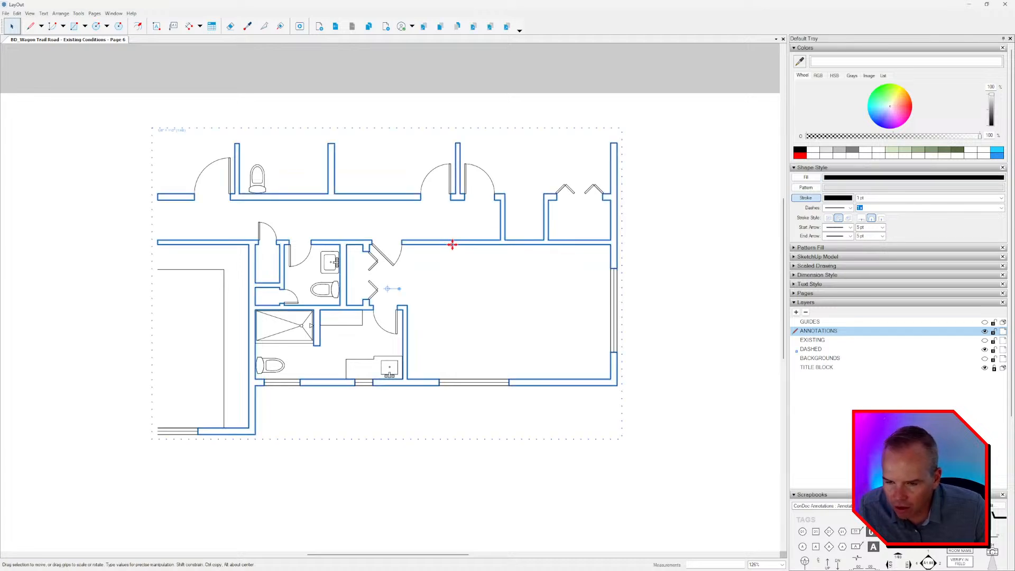
{"action": "left_click_drag", "start_coordinate": [694, 109], "coordinate": [162, 442]}
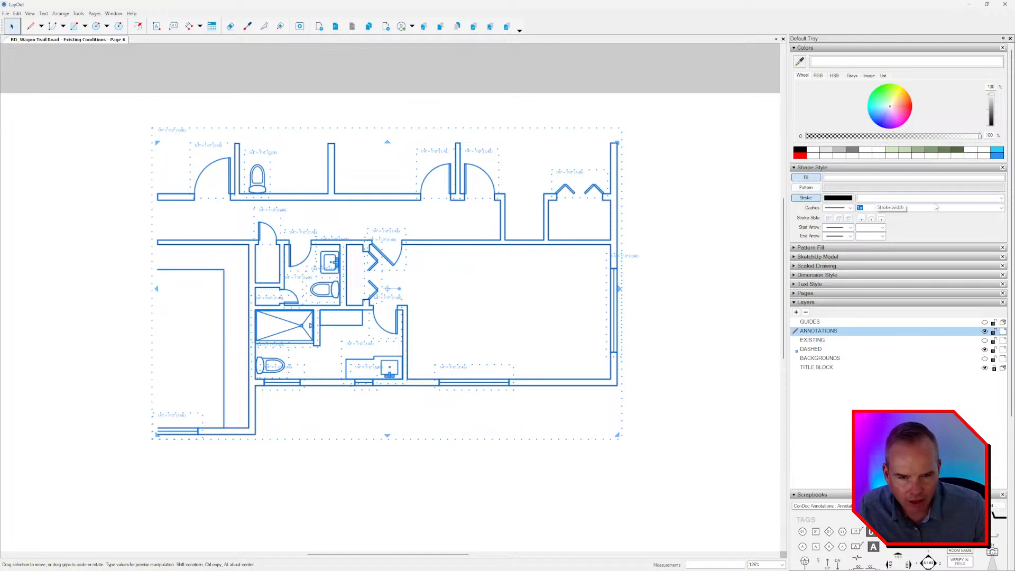
Examine the line style of the door swing next to the upper partition wall, inside and outside its group.
{"action": "scroll", "coordinate": [553, 238], "scroll_direction": "up", "scroll_amount": 5}
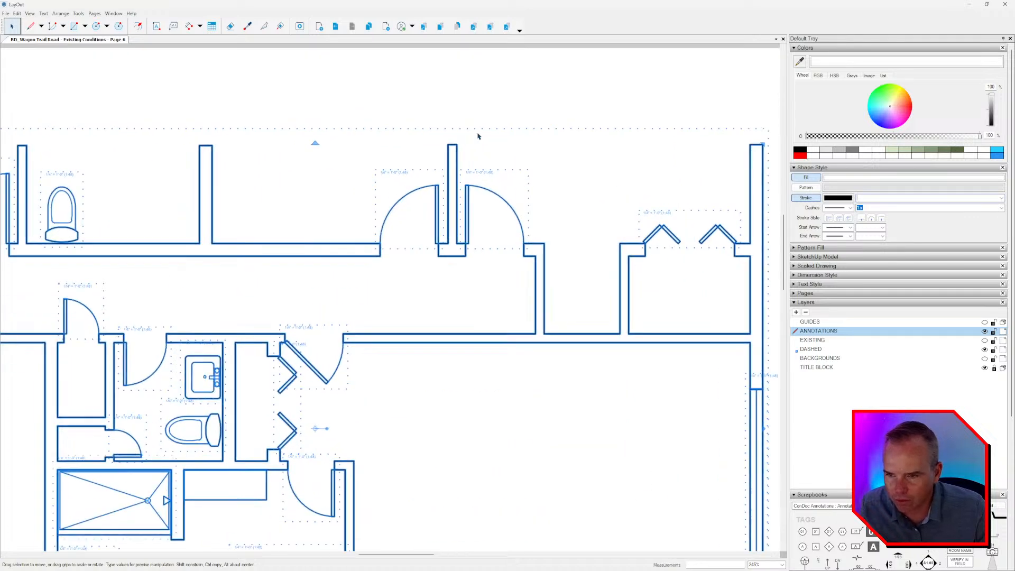
{"action": "left_click", "coordinate": [491, 199]}
{"action": "double_click", "coordinate": [492, 196]}
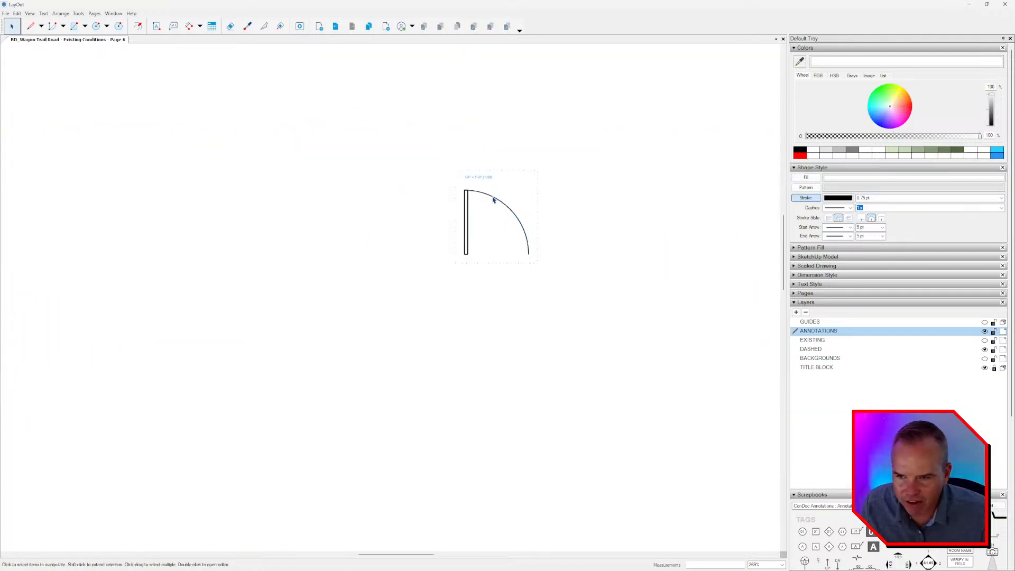
{"action": "key", "text": "Escape"}
{"action": "scroll", "coordinate": [472, 201], "scroll_direction": "up", "scroll_amount": 1}
{"action": "left_click", "coordinate": [472, 202]}
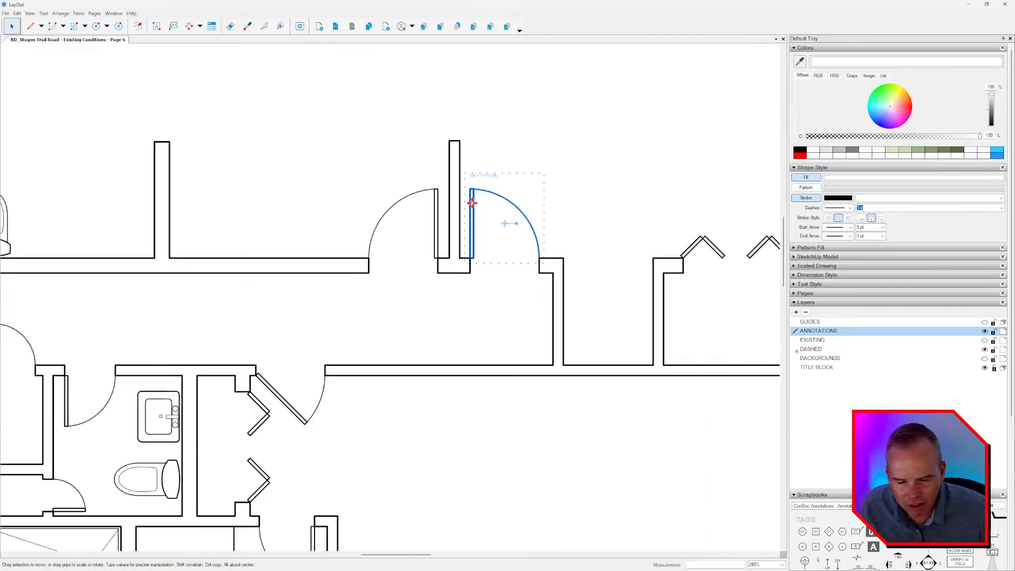
{"action": "scroll", "coordinate": [474, 203], "scroll_direction": "down", "scroll_amount": 3}
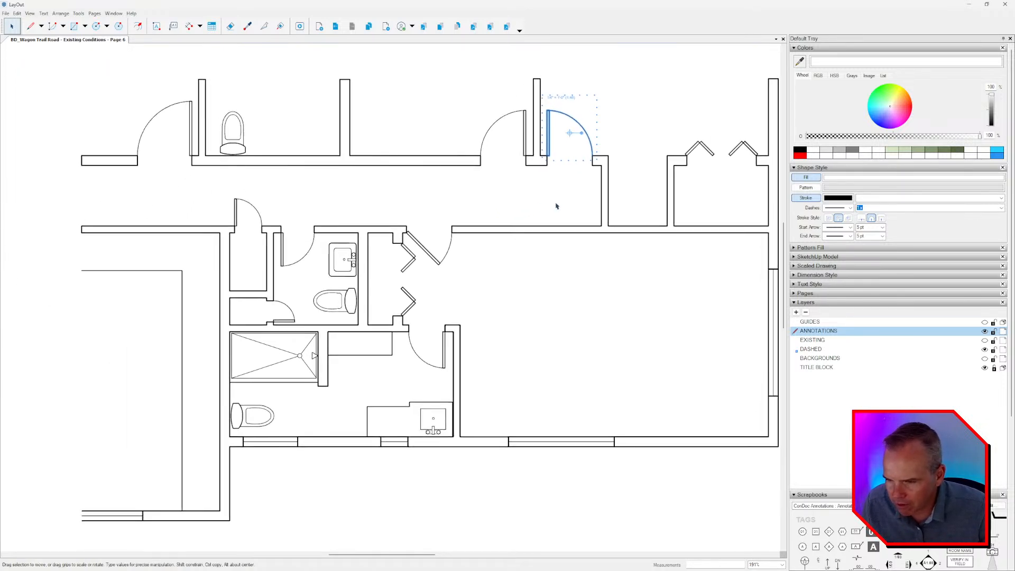
{"action": "scroll", "coordinate": [556, 206], "scroll_direction": "down", "scroll_amount": 2}
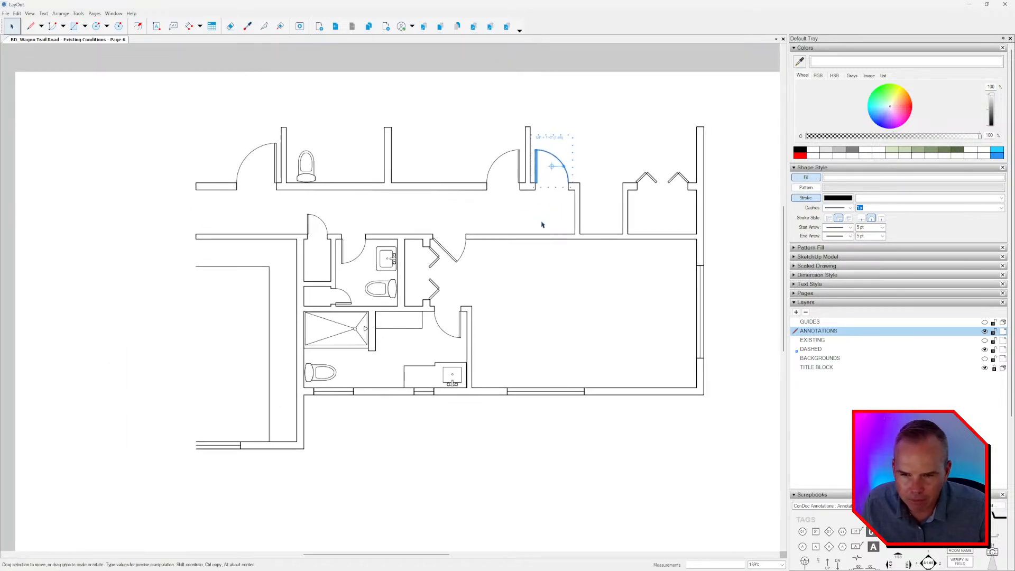
{"action": "scroll", "coordinate": [541, 223], "scroll_direction": "down", "scroll_amount": 1}
Set the stroke width of all the walls, doors and fixtures on Page 6 to 0.50 pt.
{"action": "key", "text": "ctrl+a"}
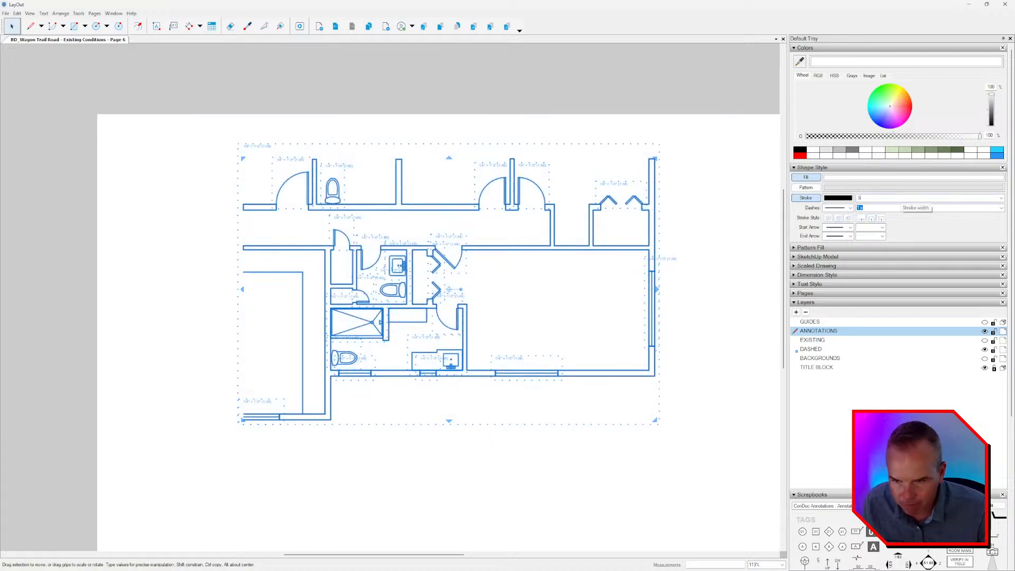
{"action": "key", "text": "Return"}
{"action": "left_click", "coordinate": [405, 265]}
{"action": "scroll", "coordinate": [408, 266], "scroll_direction": "up", "scroll_amount": 4}
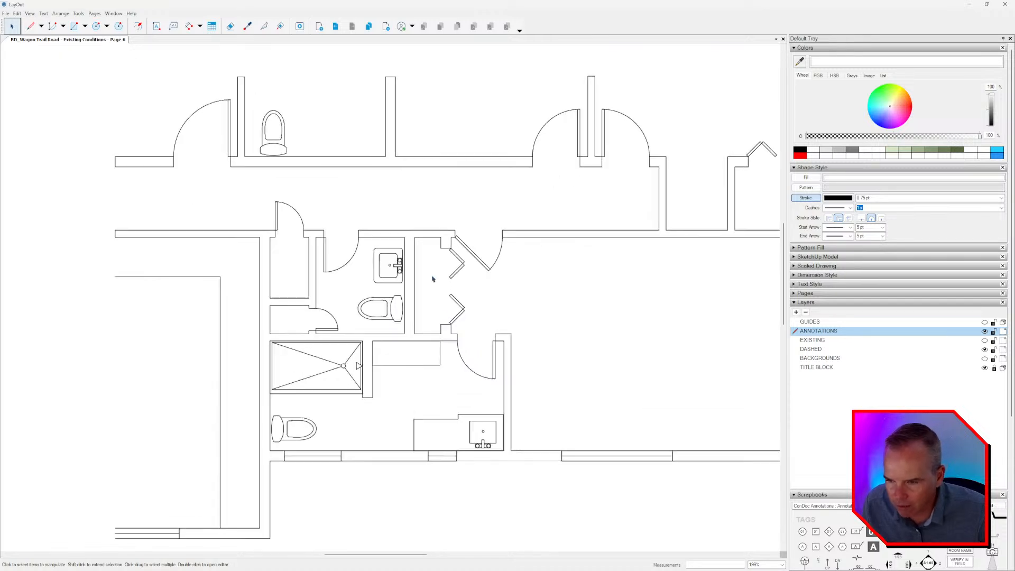
{"action": "scroll", "coordinate": [361, 250], "scroll_direction": "down", "scroll_amount": 2}
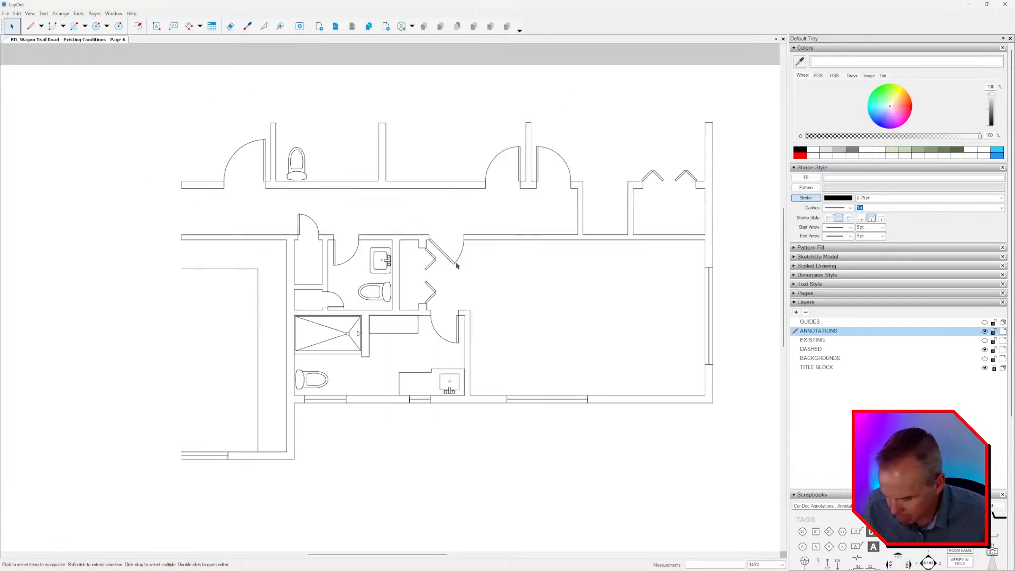
Try a dashed stroke on the whole 0.50 pt plan, and undo the style changes.
{"action": "key", "text": "ctrl+a"}
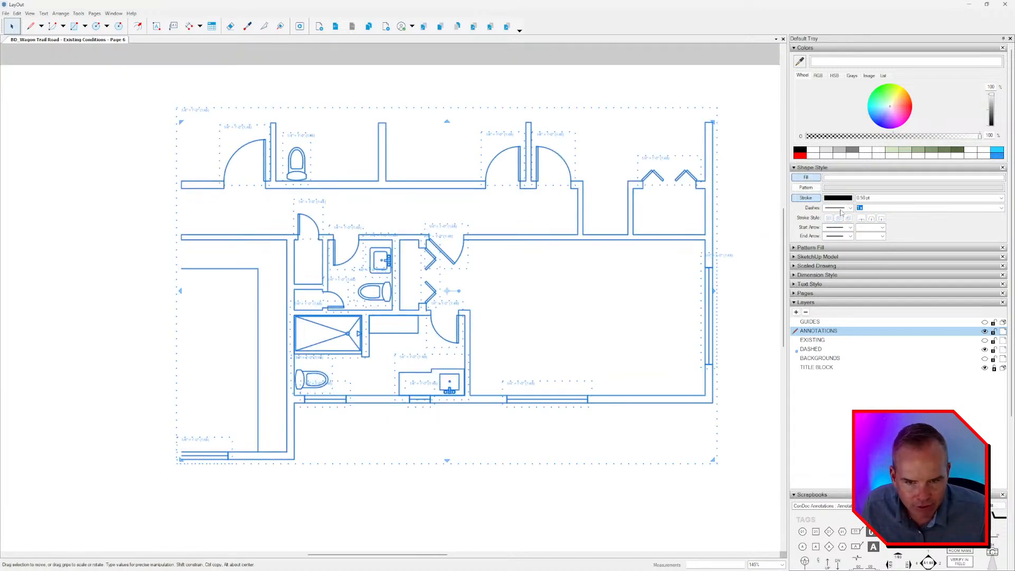
{"action": "left_click", "coordinate": [841, 208]}
{"action": "left_click", "coordinate": [835, 222]}
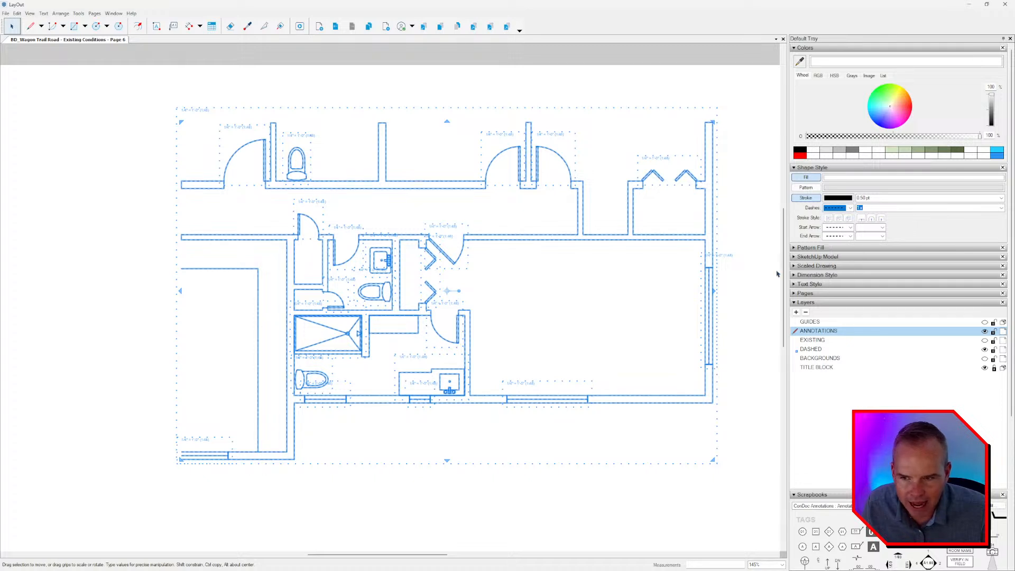
{"action": "left_click", "coordinate": [600, 326]}
{"action": "middle_click_drag", "start_coordinate": [558, 181], "coordinate": [546, 201]}
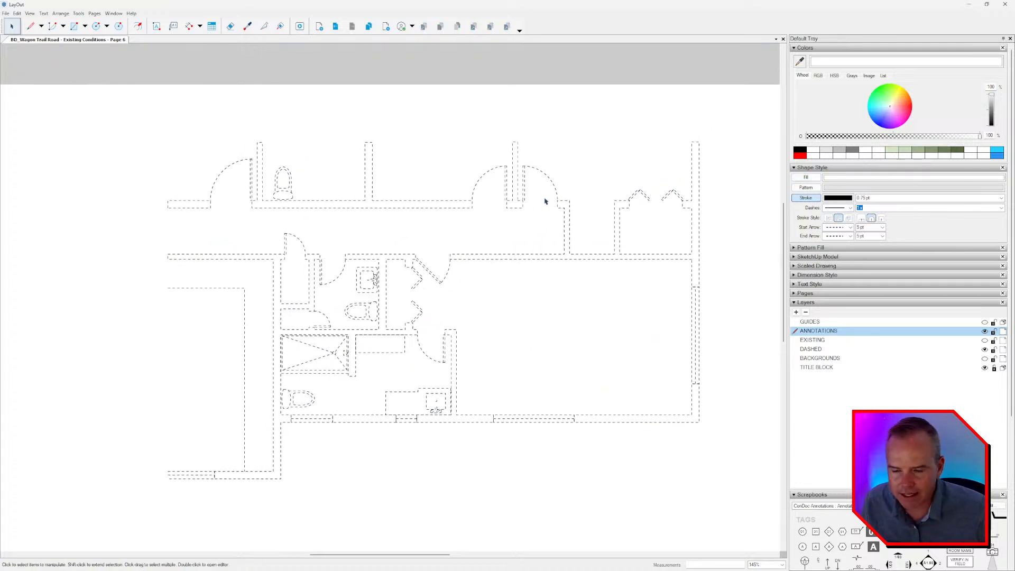
{"action": "scroll", "coordinate": [545, 201], "scroll_direction": "up", "scroll_amount": 3}
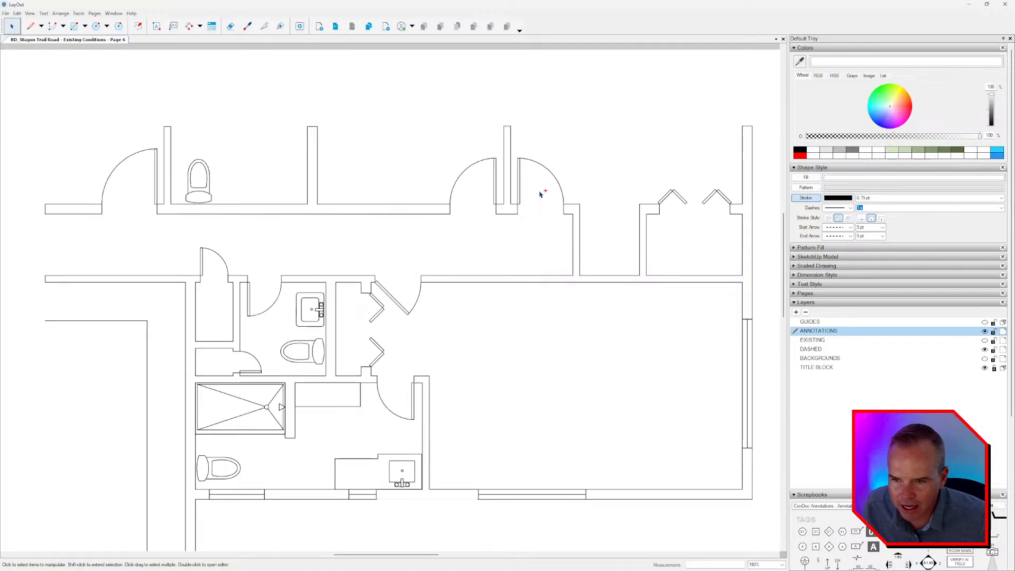
Apply a dashed line pattern to all the walls, doors and fixtures, keeping their individual stroke widths.
{"action": "key", "text": "ctrl+a"}
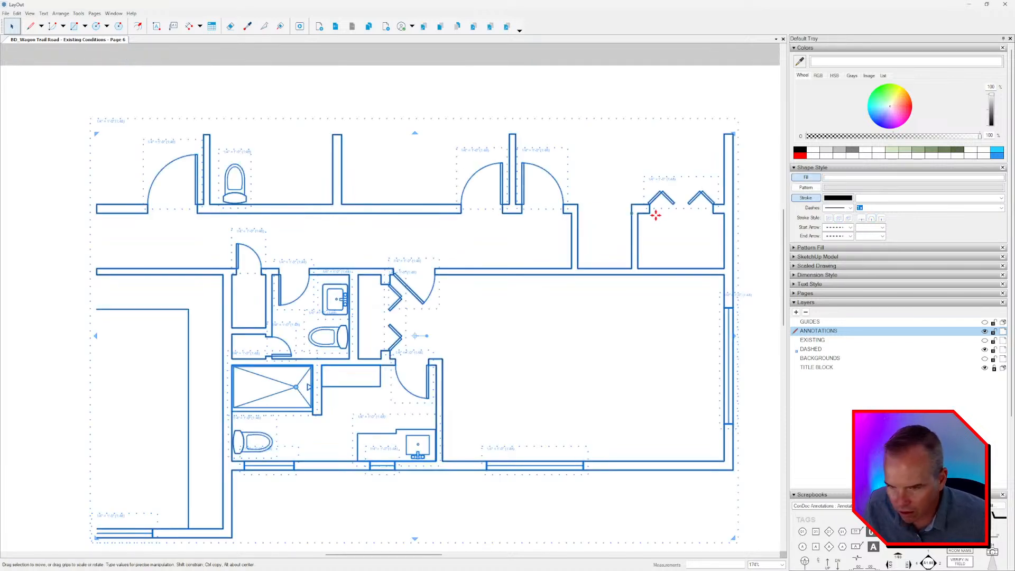
{"action": "left_click", "coordinate": [849, 209]}
{"action": "left_click", "coordinate": [840, 223]}
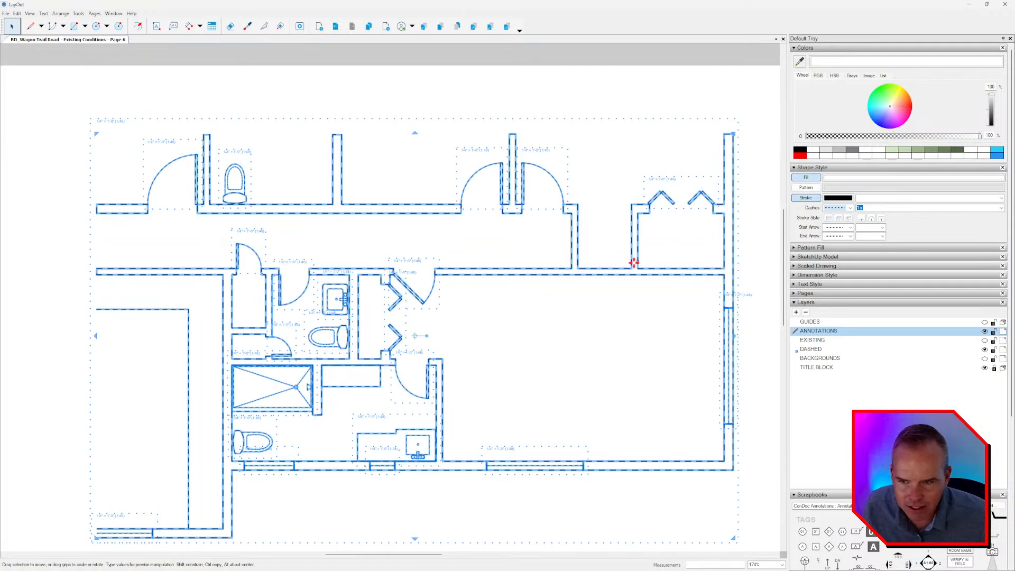
{"action": "left_click", "coordinate": [629, 259]}
{"action": "scroll", "coordinate": [539, 217], "scroll_direction": "up", "scroll_amount": 3}
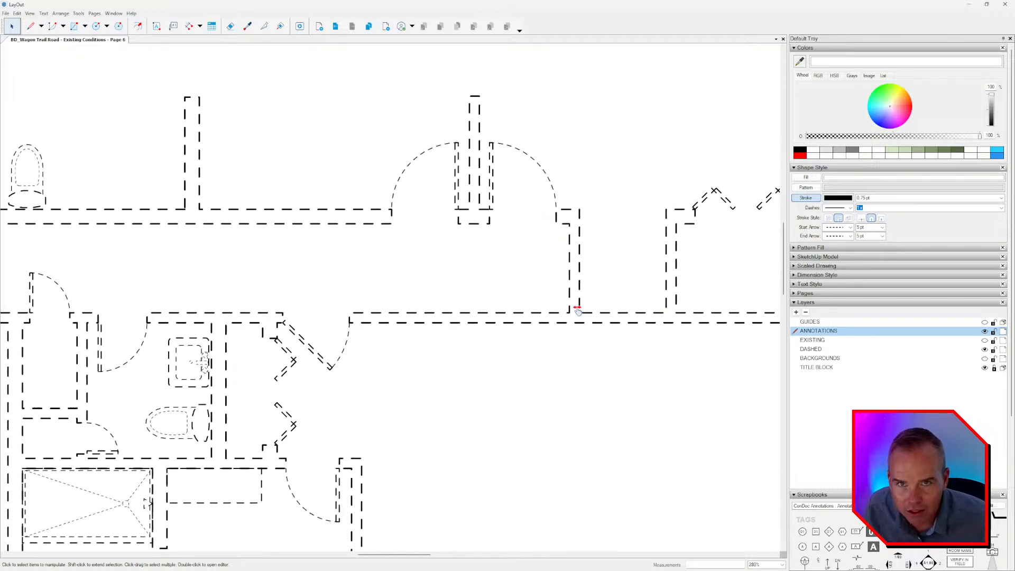
{"action": "middle_click_drag", "start_coordinate": [581, 311], "coordinate": [518, 318]}
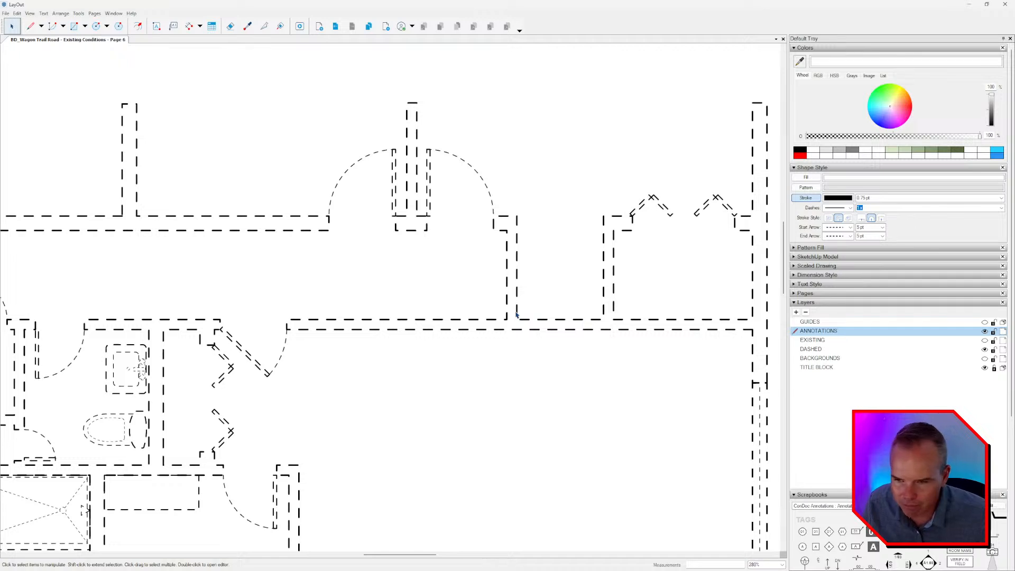
Select the entire dashed plan and set its stroke width to 0.50 pt.
{"action": "scroll", "coordinate": [548, 277], "scroll_direction": "down", "scroll_amount": 5}
{"action": "left_click_drag", "start_coordinate": [708, 103], "coordinate": [264, 444]}
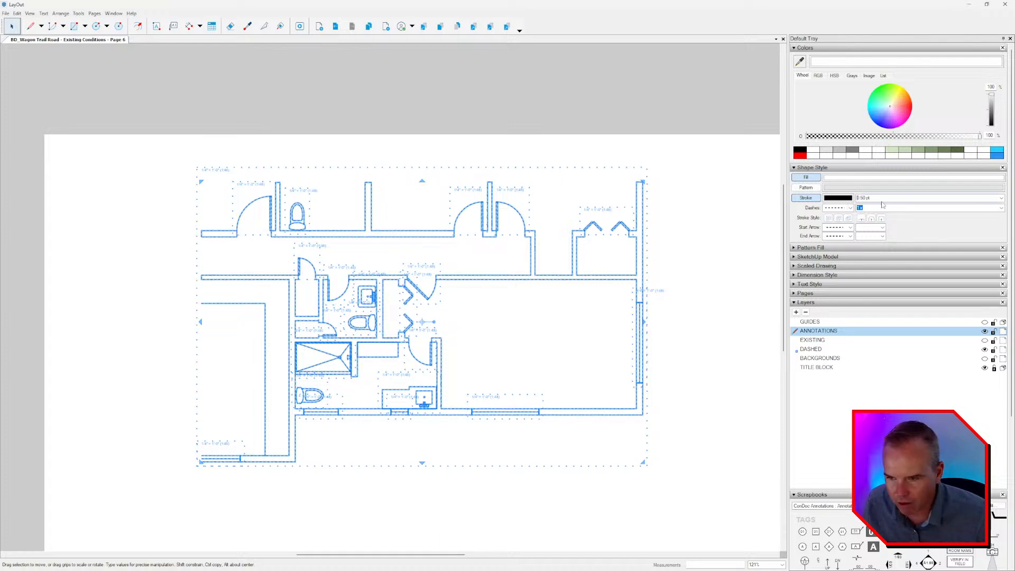
{"action": "left_click", "coordinate": [532, 210]}
{"action": "scroll", "coordinate": [490, 251], "scroll_direction": "up", "scroll_amount": 3}
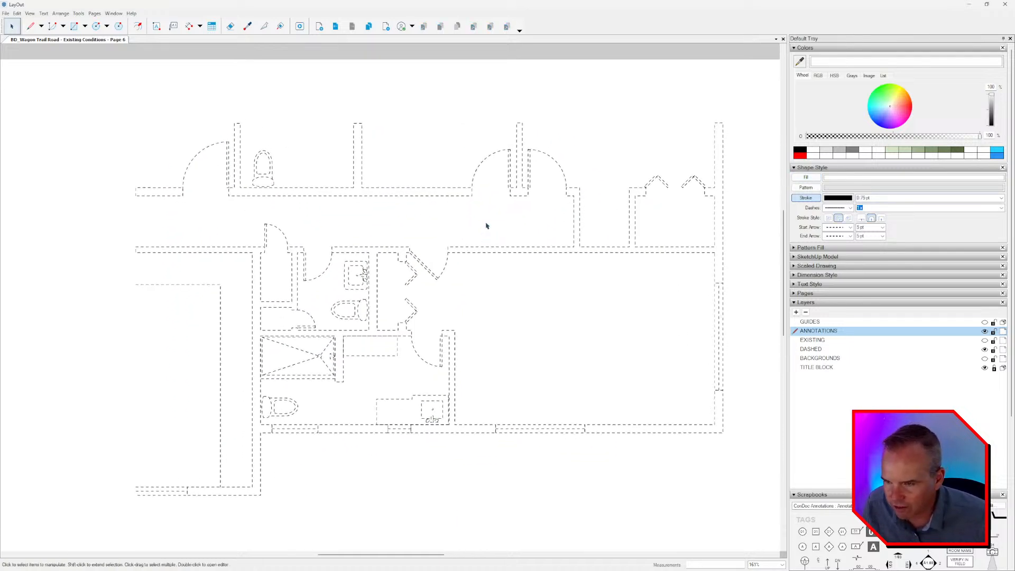
{"action": "scroll", "coordinate": [480, 159], "scroll_direction": "down", "scroll_amount": 2}
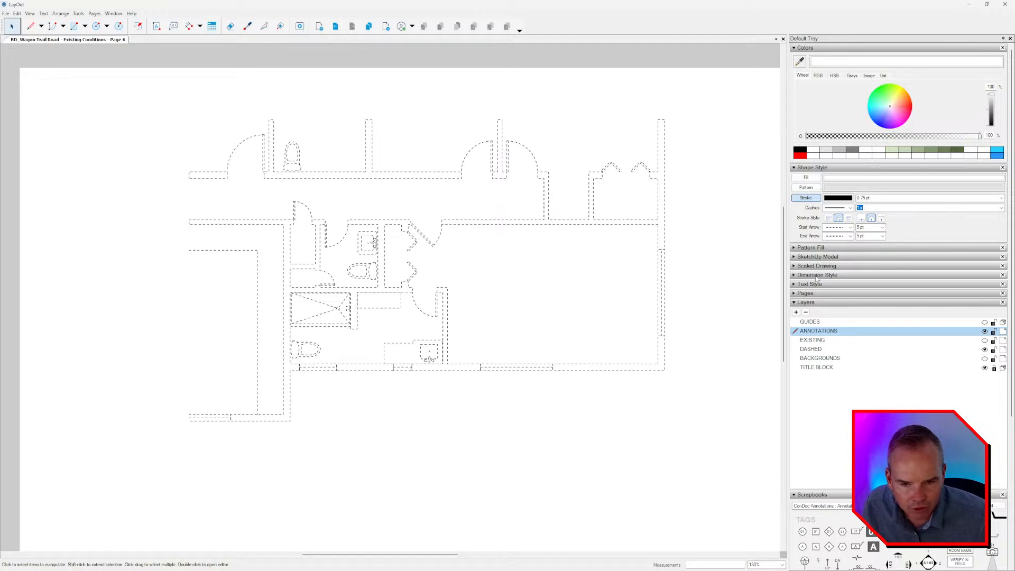
Rename Page 6 as Proposed.
{"action": "left_click", "coordinate": [805, 293]}
{"action": "double_click", "coordinate": [834, 323]}
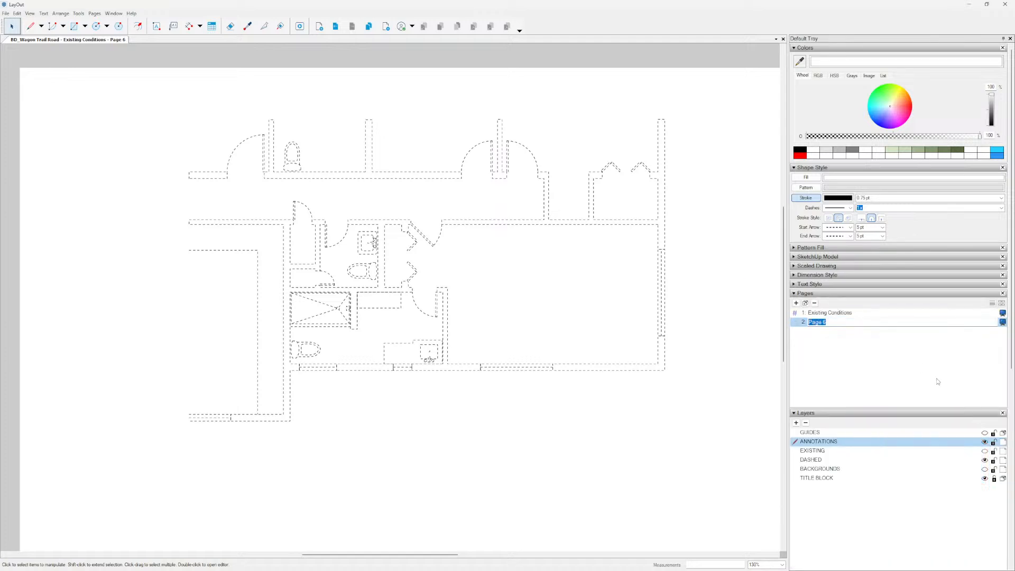
{"action": "type", "text": "Proposed"}
{"action": "key", "text": "Return"}
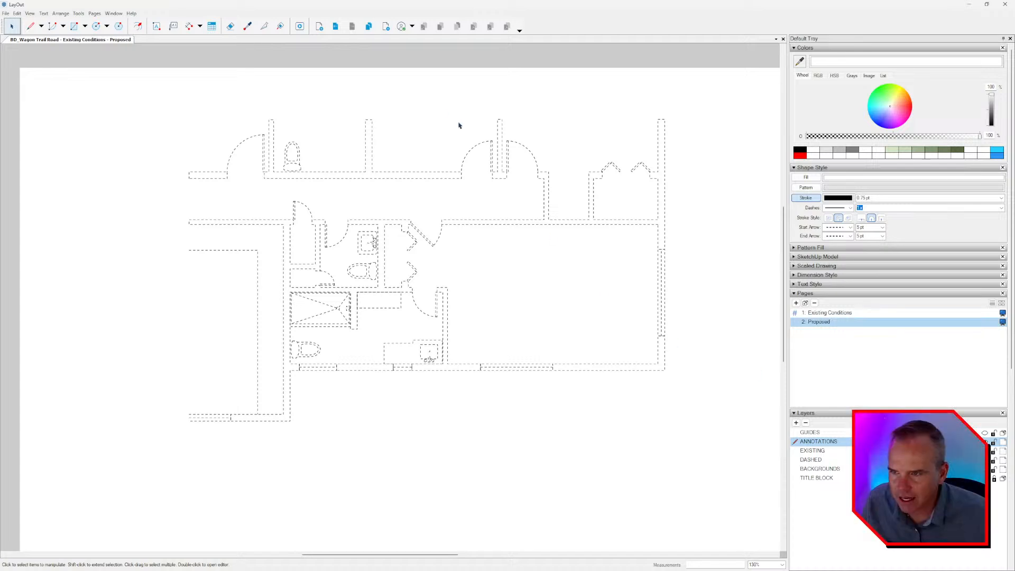
Select the whole plan on the Existing Conditions page to review its layers, and return to the Proposed page.
{"action": "left_click", "coordinate": [335, 26]}
{"action": "left_click", "coordinate": [381, 231]}
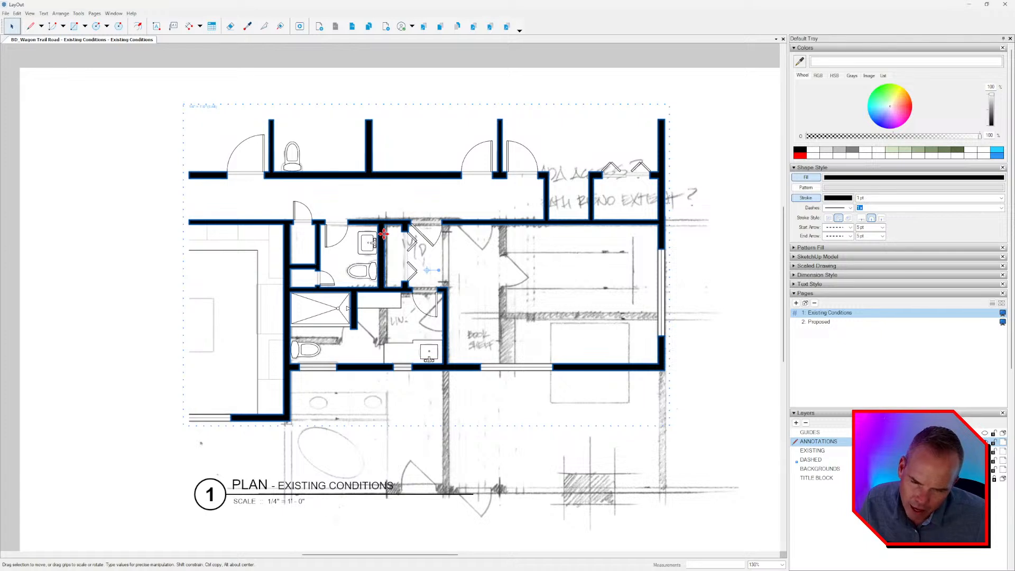
{"action": "scroll", "coordinate": [383, 233], "scroll_direction": "down", "scroll_amount": 3}
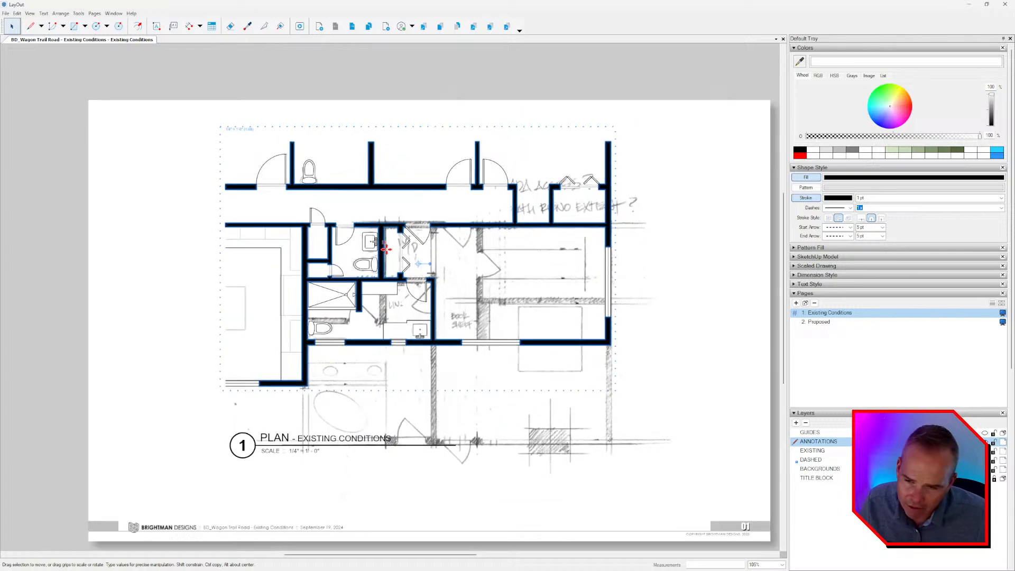
{"action": "left_click_drag", "start_coordinate": [162, 101], "coordinate": [692, 416]}
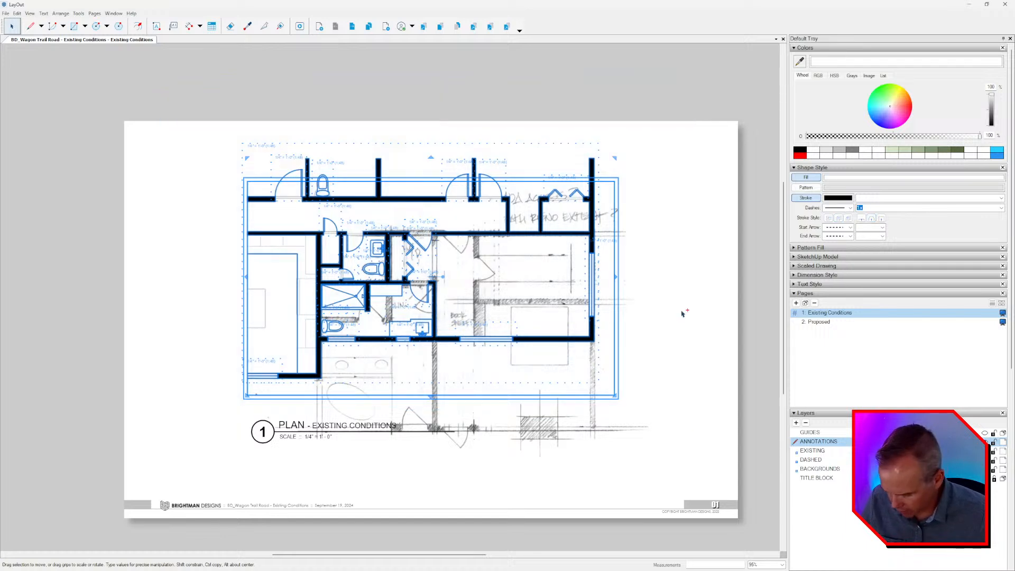
{"action": "left_click", "coordinate": [352, 27]}
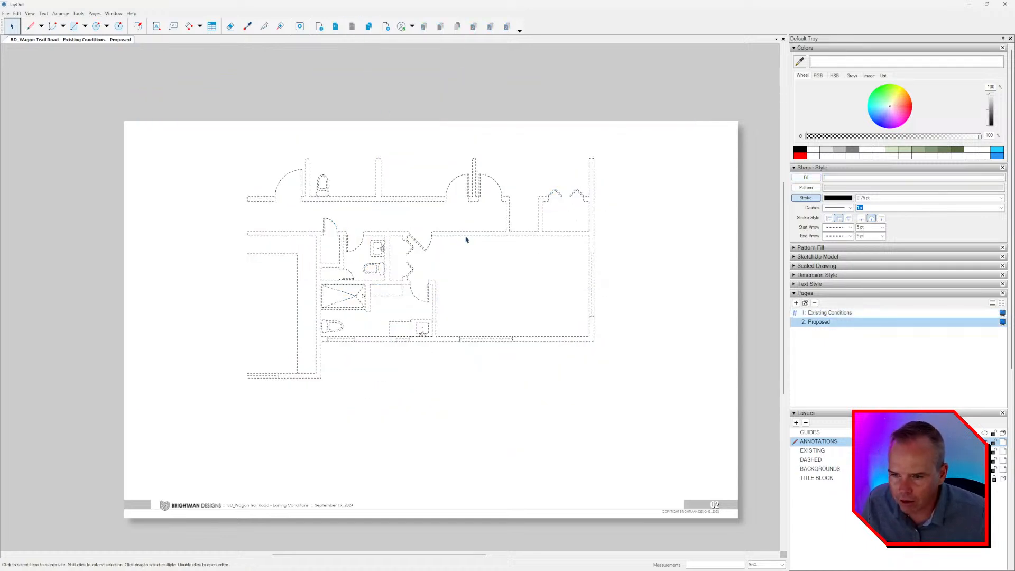
Select the whole dashed plan on the Proposed page and check its options for moving to a layer.
{"action": "left_click_drag", "start_coordinate": [717, 97], "coordinate": [160, 421]}
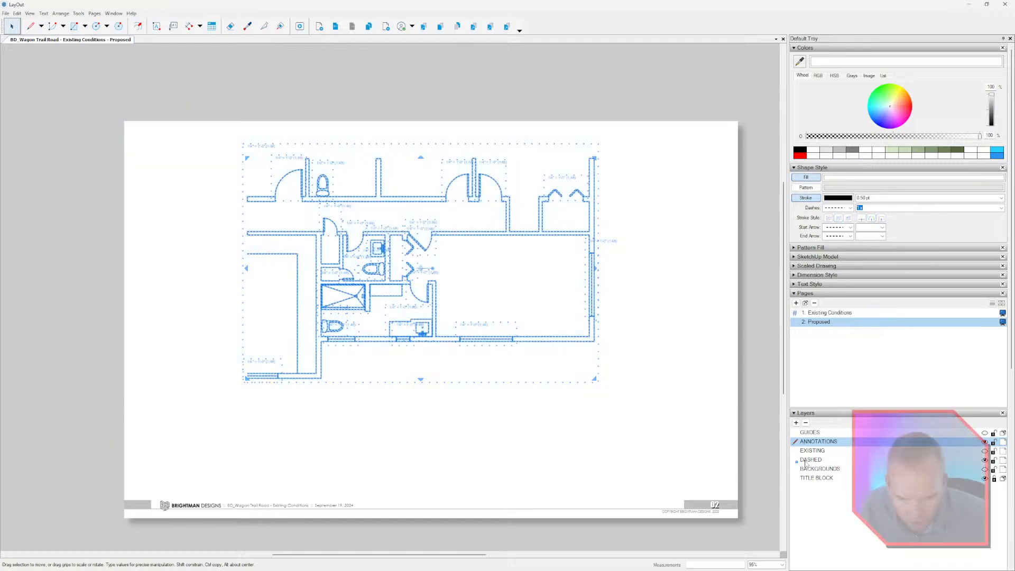
{"action": "right_click", "coordinate": [588, 289]}
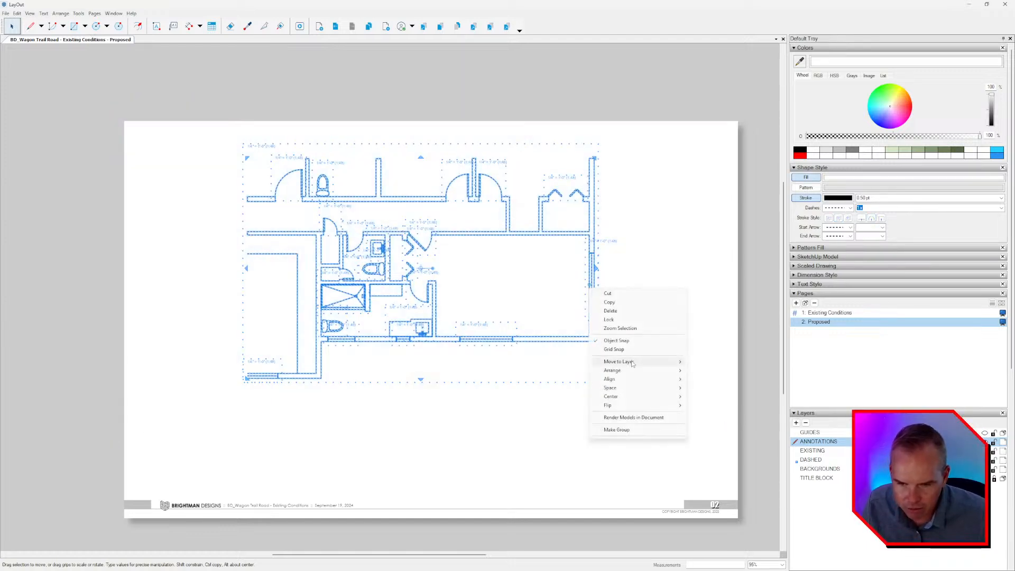
{"action": "mouse_move", "coordinate": [634, 361]}
{"action": "left_click", "coordinate": [709, 399]}
{"action": "left_click", "coordinate": [720, 419]}
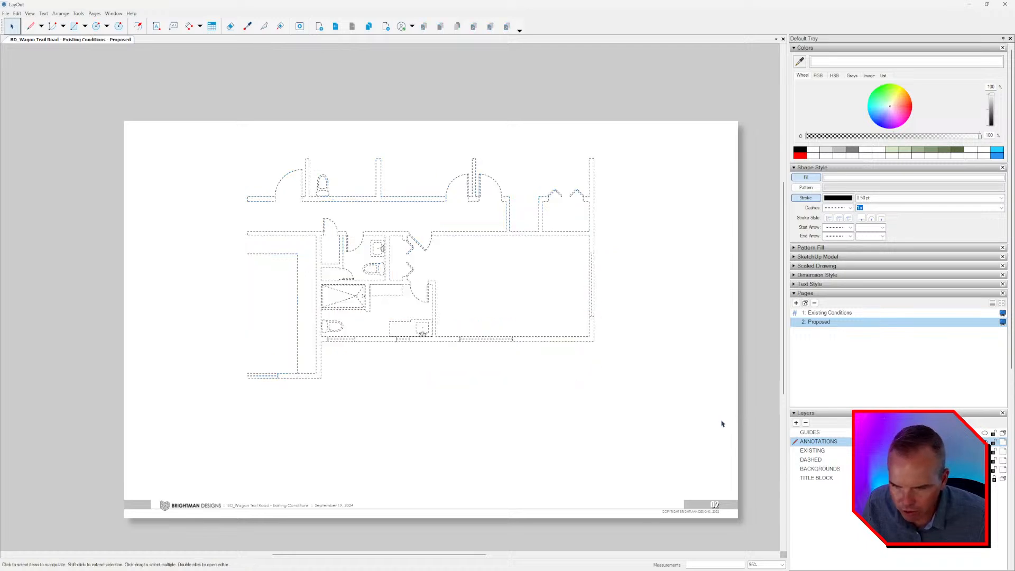
Toggle the EXISTING layer on the Proposed page to compare it with the dashed plan, and leave it visible.
{"action": "left_click", "coordinate": [818, 451]}
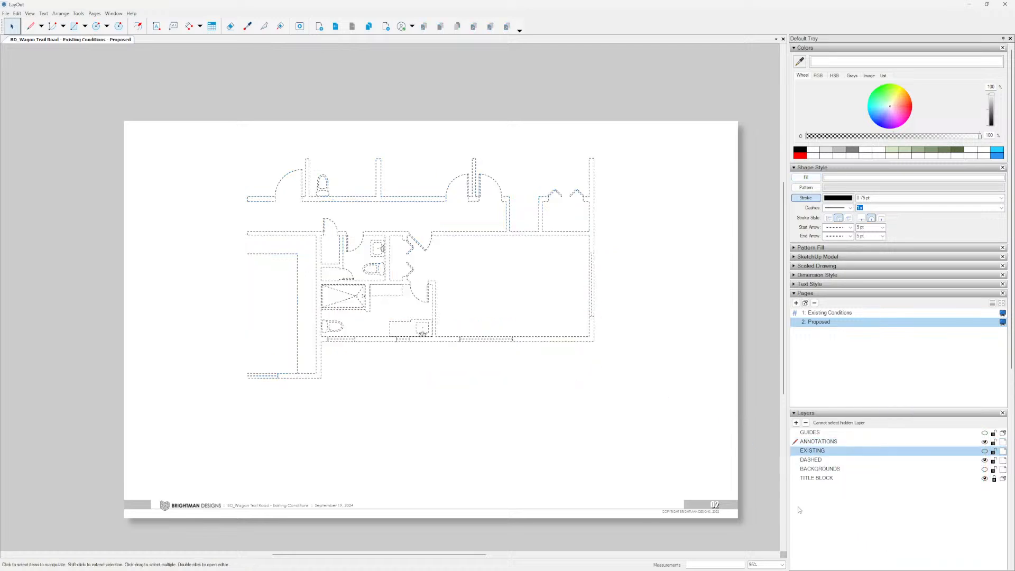
{"action": "left_click", "coordinate": [822, 453]}
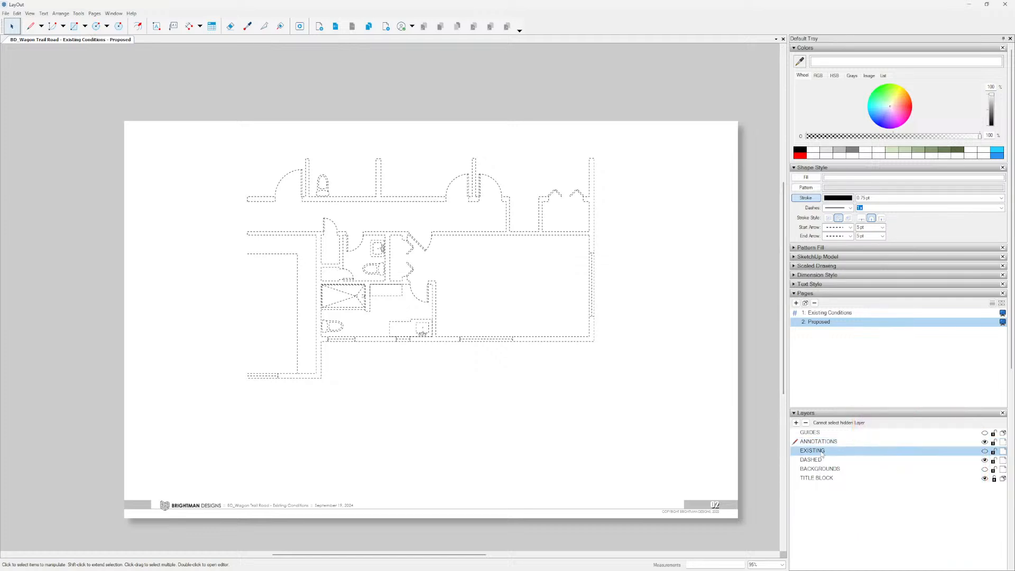
{"action": "left_click", "coordinate": [985, 452]}
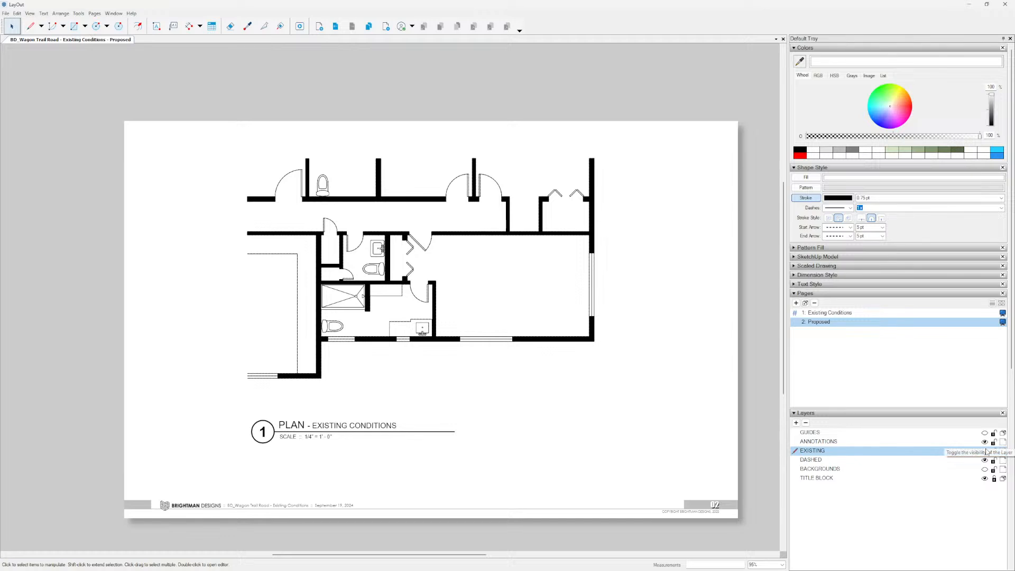
{"action": "left_click", "coordinate": [985, 451]}
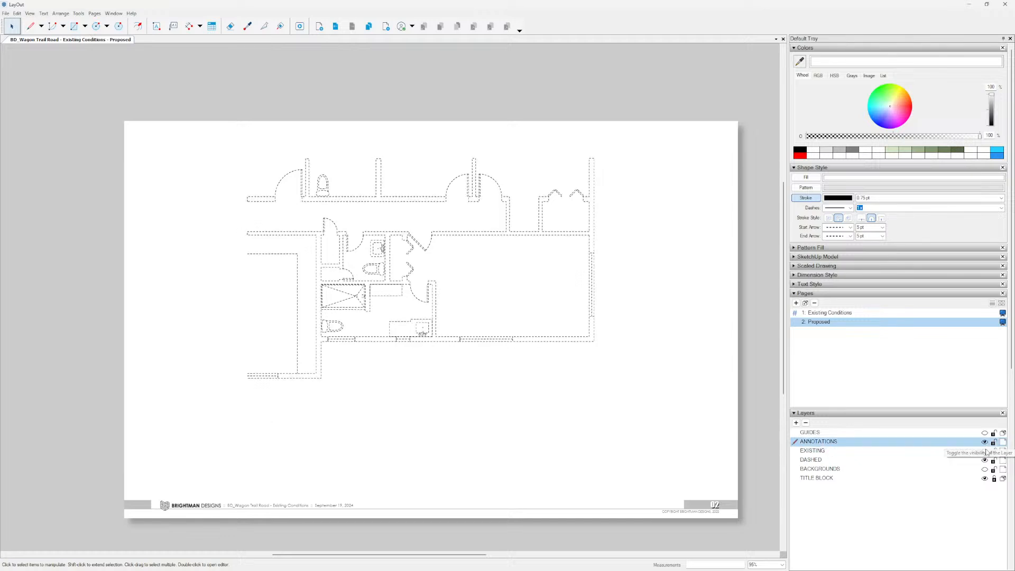
{"action": "left_click", "coordinate": [984, 451]}
{"action": "scroll", "coordinate": [549, 293], "scroll_direction": "up", "scroll_amount": 2}
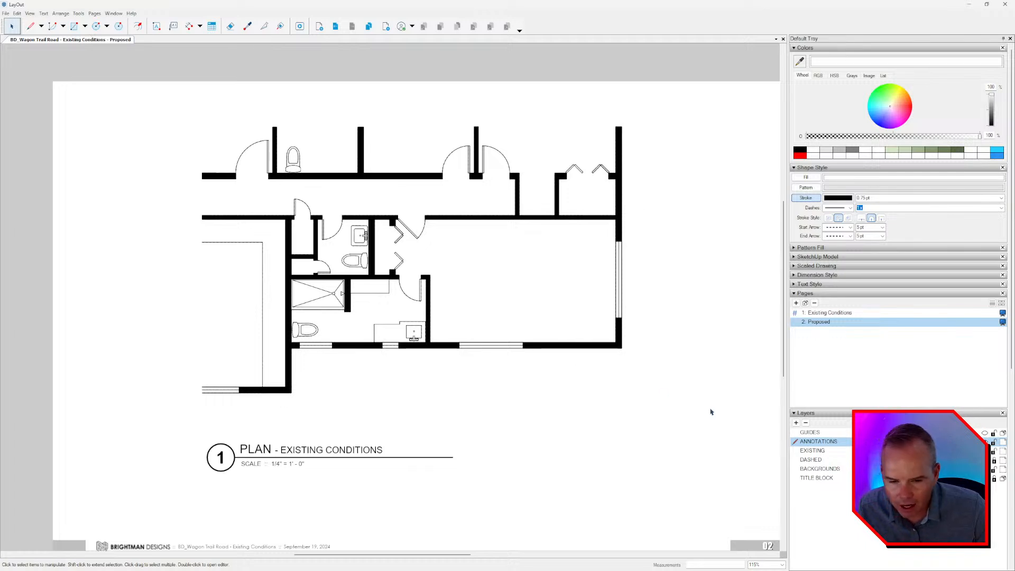
Show the BACKGROUNDS layer sketch on the Proposed page and select the wide window in the bedroom's lower exterior wall.
{"action": "left_click", "coordinate": [984, 469]}
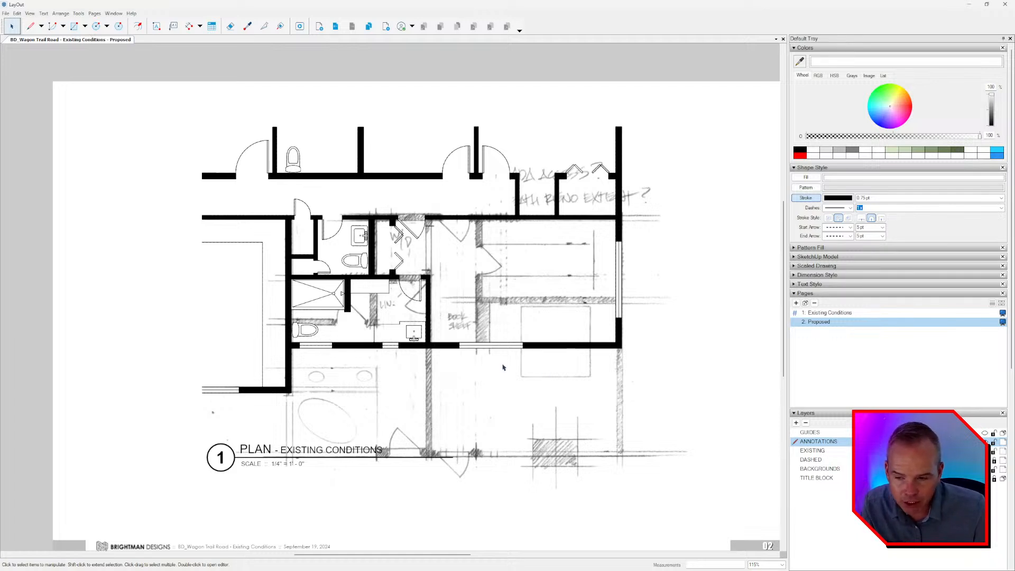
{"action": "scroll", "coordinate": [480, 349], "scroll_direction": "up", "scroll_amount": 4}
{"action": "left_click", "coordinate": [494, 349]}
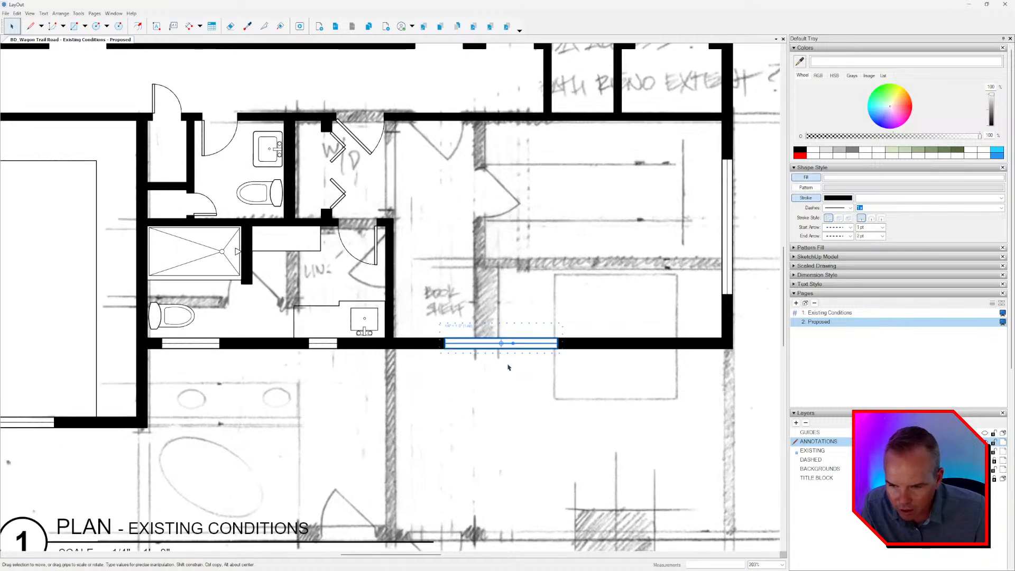
Delete the solid wide window and the exterior wall segment to its right along the bedroom's lower edge.
{"action": "left_click", "coordinate": [509, 367]}
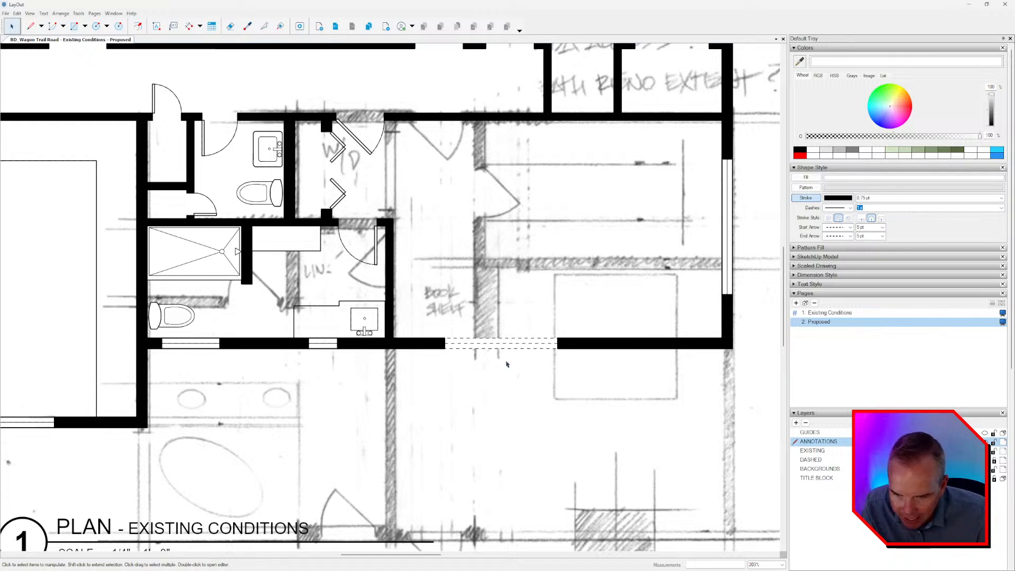
{"action": "middle_click_drag", "start_coordinate": [538, 385], "coordinate": [528, 381]}
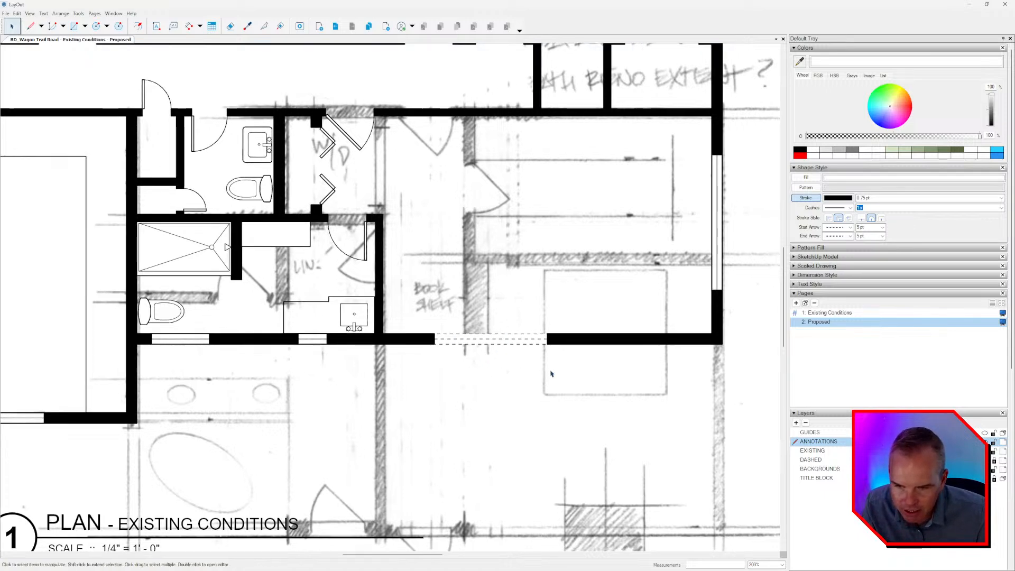
{"action": "double_click", "coordinate": [592, 342]}
{"action": "left_click", "coordinate": [588, 343]}
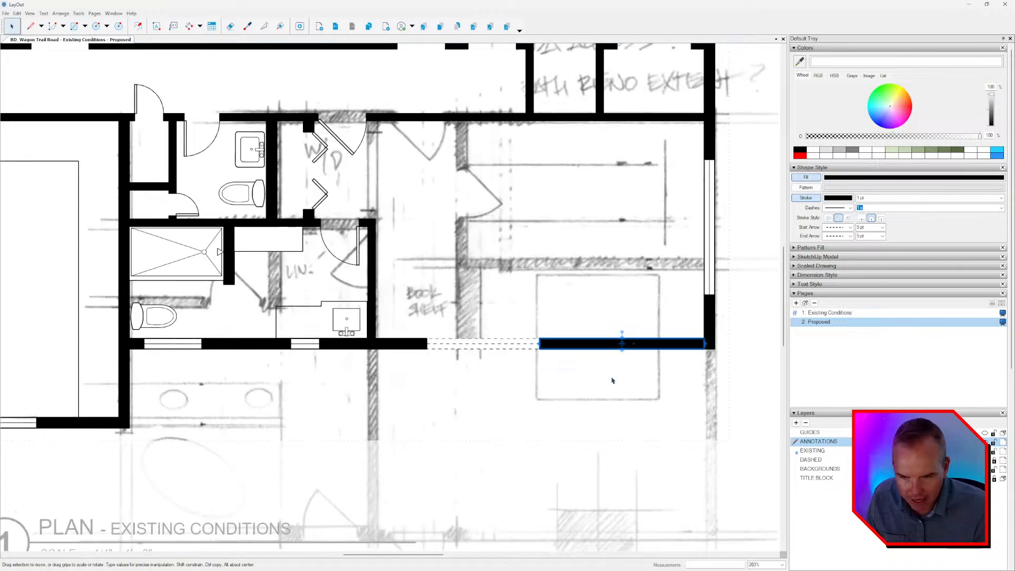
{"action": "key", "text": "Delete"}
Erase the remaining solid segments of the lower exterior wall between and beside the bathroom windows.
{"action": "middle_click_drag", "start_coordinate": [686, 254], "coordinate": [592, 301]}
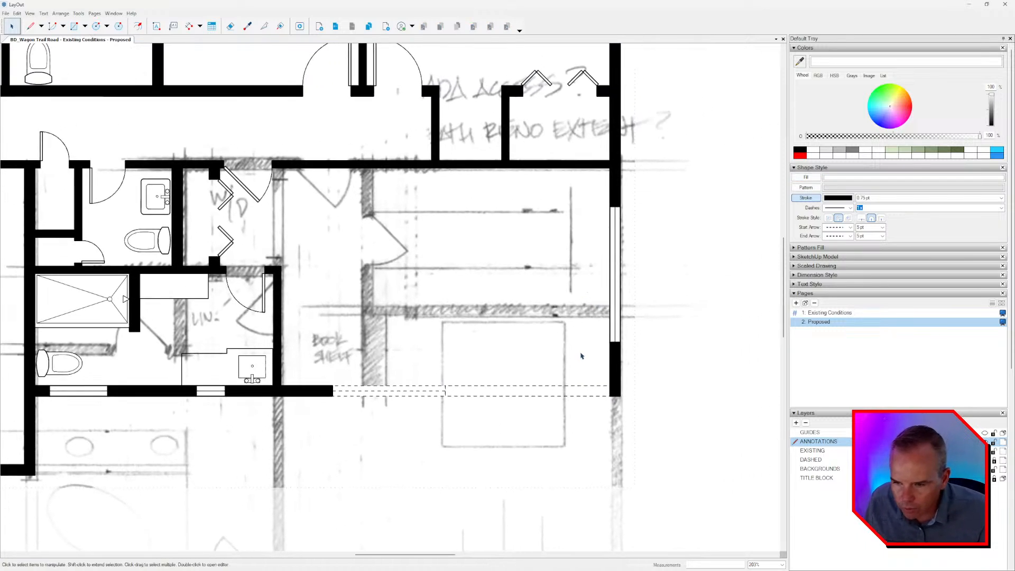
{"action": "middle_click_drag", "start_coordinate": [400, 390], "coordinate": [619, 368]}
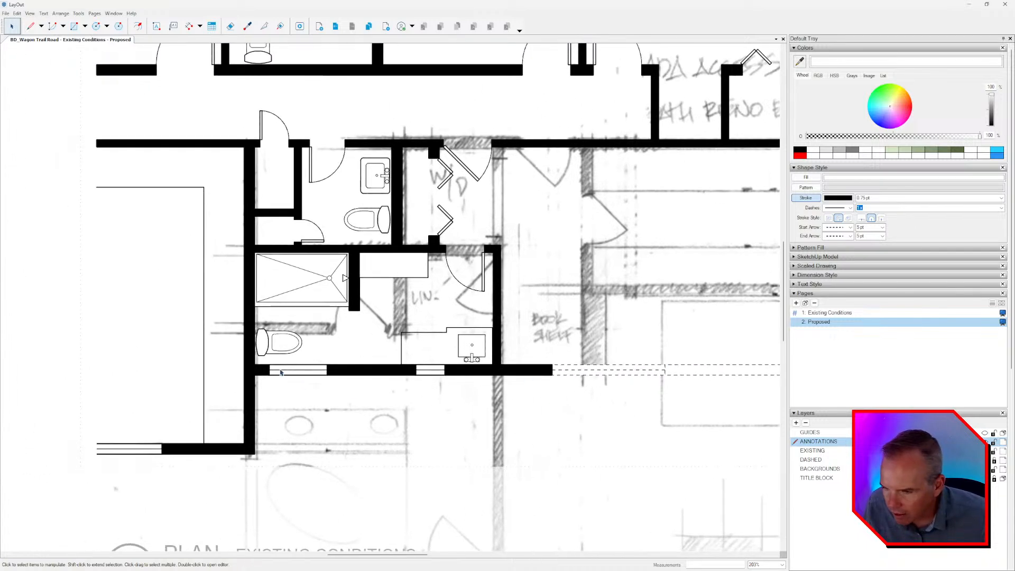
{"action": "scroll", "coordinate": [301, 374], "scroll_direction": "down", "scroll_amount": 2}
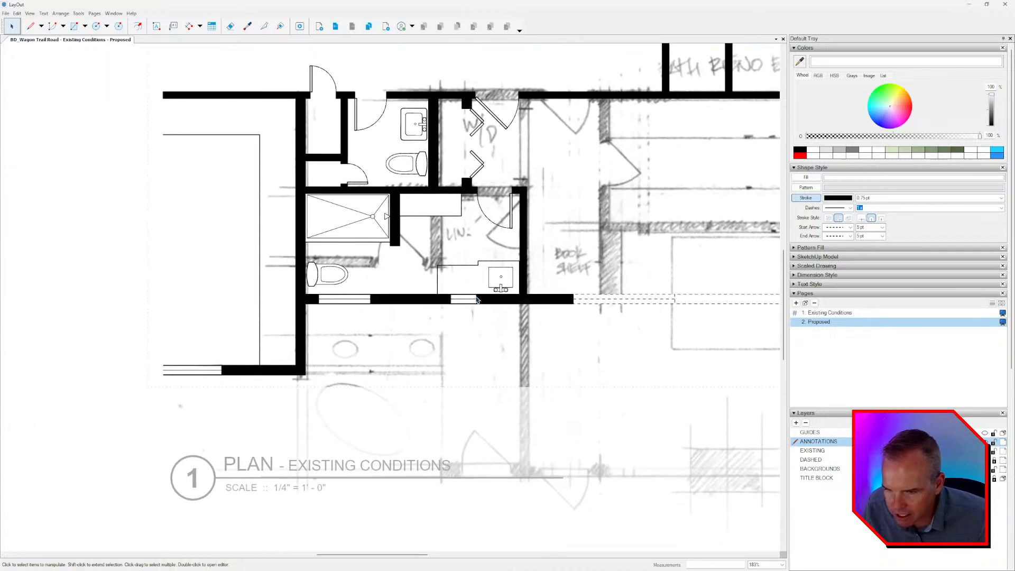
{"action": "key", "text": "e"}
{"action": "left_click", "coordinate": [541, 303]}
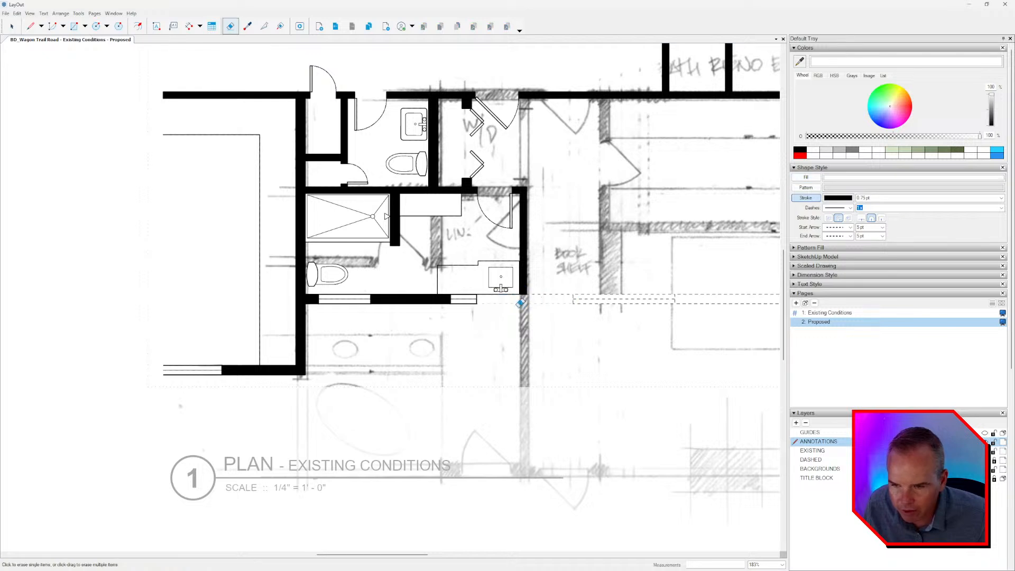
{"action": "left_click", "coordinate": [448, 299]}
{"action": "key", "text": "space"}
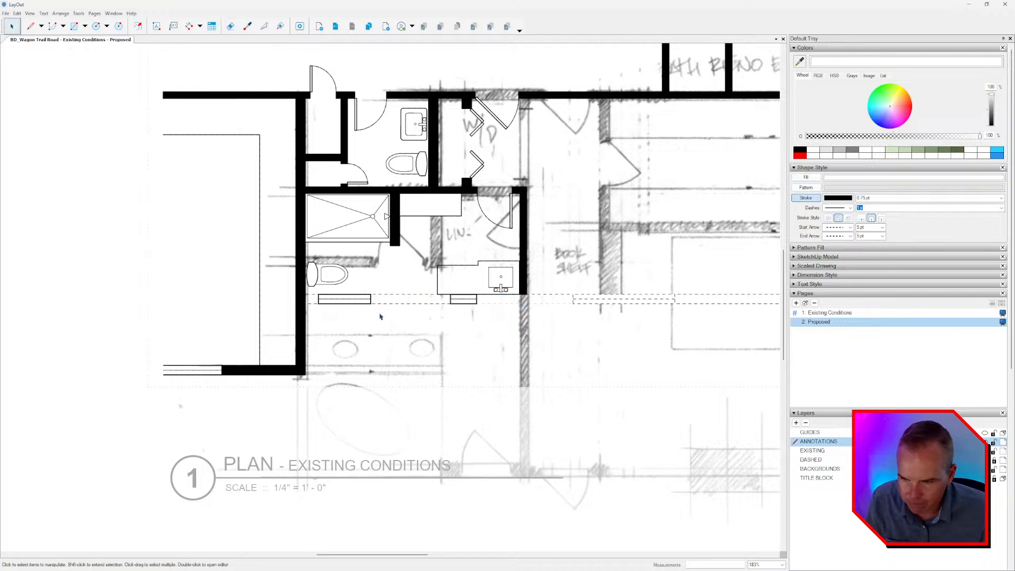
Delete the two solid bathroom windows in the lower exterior wall.
{"action": "left_click", "coordinate": [361, 302]}
{"action": "key", "text": "Delete"}
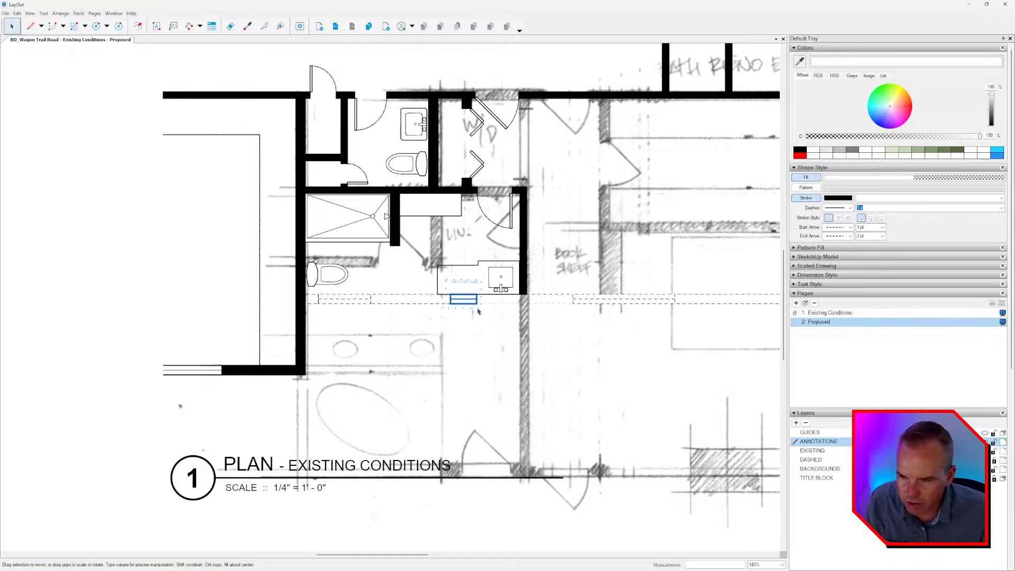
{"action": "scroll", "coordinate": [524, 317], "scroll_direction": "down", "scroll_amount": 2}
{"action": "scroll", "coordinate": [508, 313], "scroll_direction": "down", "scroll_amount": 2}
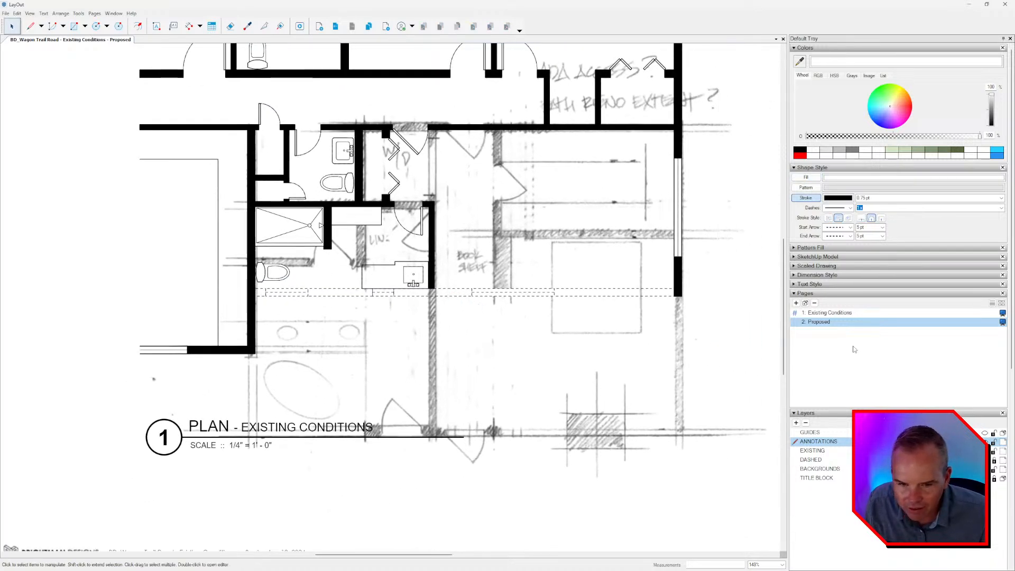
Hide the BACKGROUNDS layer and delete the solid wall between bathroom and bedroom together with its short stub beside the door.
{"action": "left_click", "coordinate": [984, 469]}
{"action": "mouse_move", "coordinate": [619, 345]}
{"action": "middle_mouse_down"}
{"action": "mouse_move", "coordinate": [606, 364]}
{"action": "mouse_move", "coordinate": [590, 357]}
{"action": "middle_mouse_up"}
{"action": "double_click", "coordinate": [411, 264]}
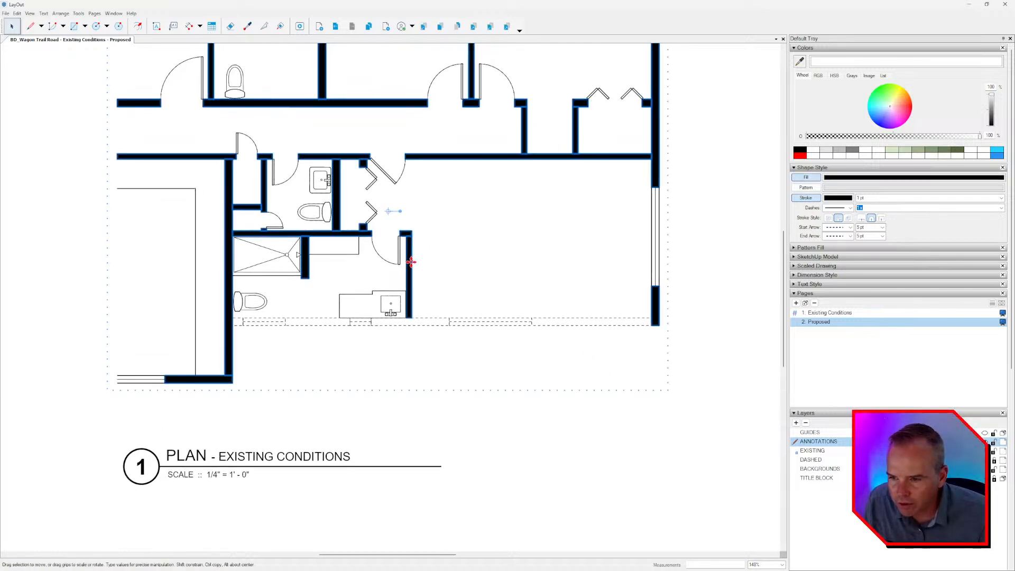
{"action": "left_click", "coordinate": [411, 264]}
{"action": "key", "text": "Delete"}
{"action": "scroll", "coordinate": [409, 233], "scroll_direction": "up", "scroll_amount": 3}
{"action": "left_click", "coordinate": [407, 237]}
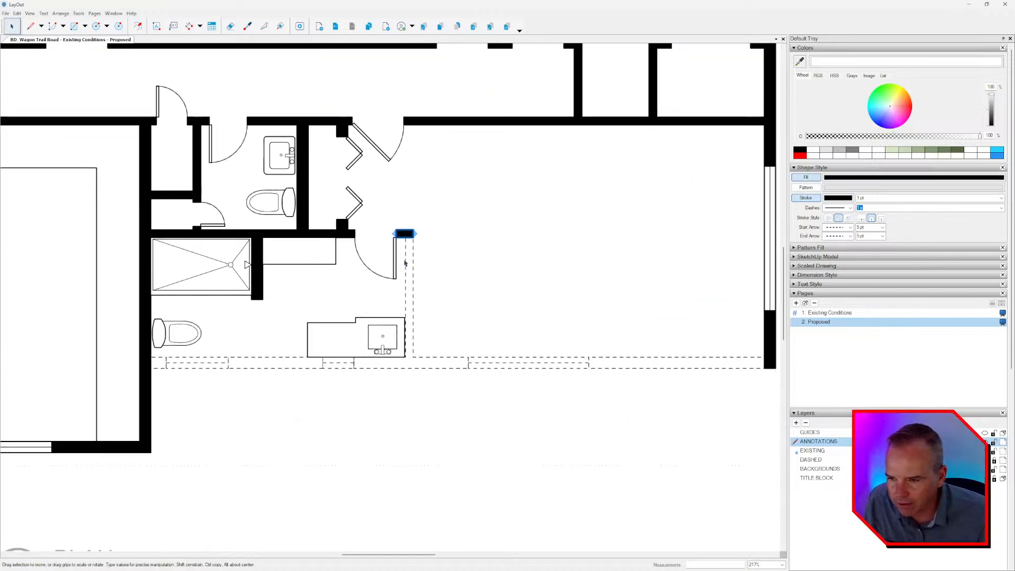
{"action": "key", "text": "Delete"}
Delete the solid swing door at the entrance of the lower bathroom.
{"action": "middle_click_drag", "start_coordinate": [373, 267], "coordinate": [414, 302]}
{"action": "scroll", "coordinate": [398, 320], "scroll_direction": "down", "scroll_amount": 2}
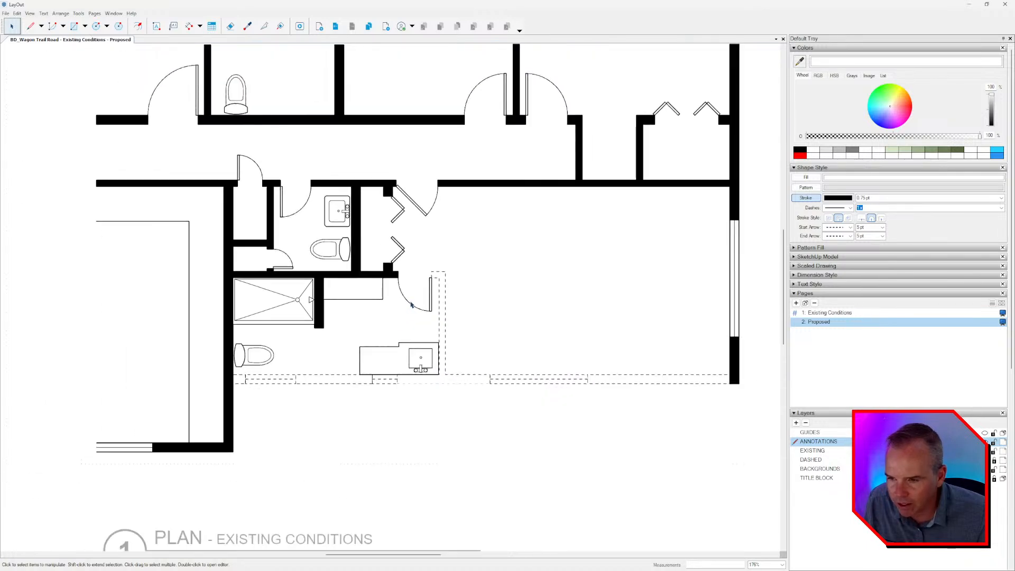
{"action": "left_click", "coordinate": [415, 308]}
{"action": "key", "text": "Delete"}
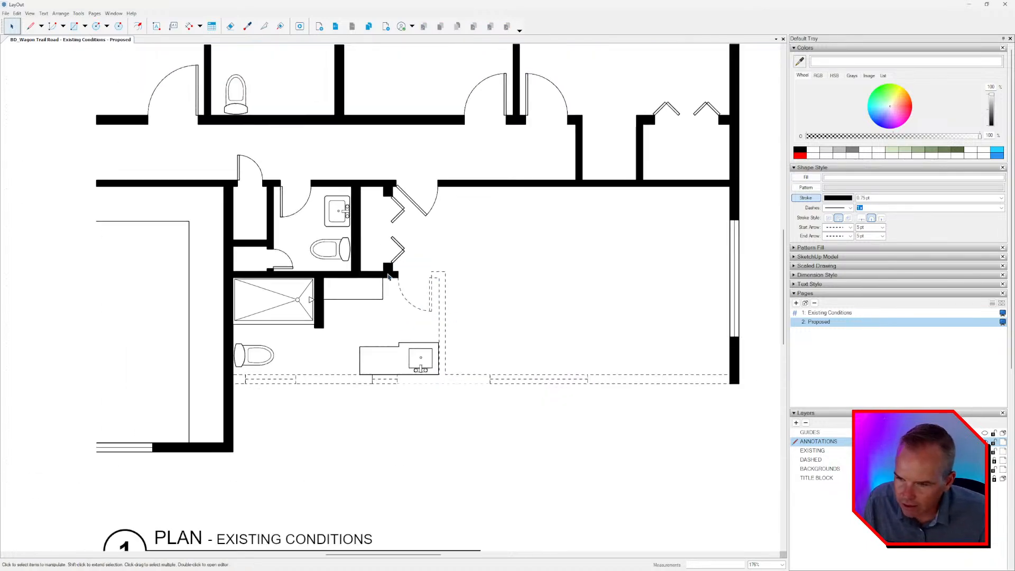
{"action": "left_click", "coordinate": [411, 307]}
{"action": "key", "text": "Delete"}
{"action": "key", "text": "ctrl+z"}
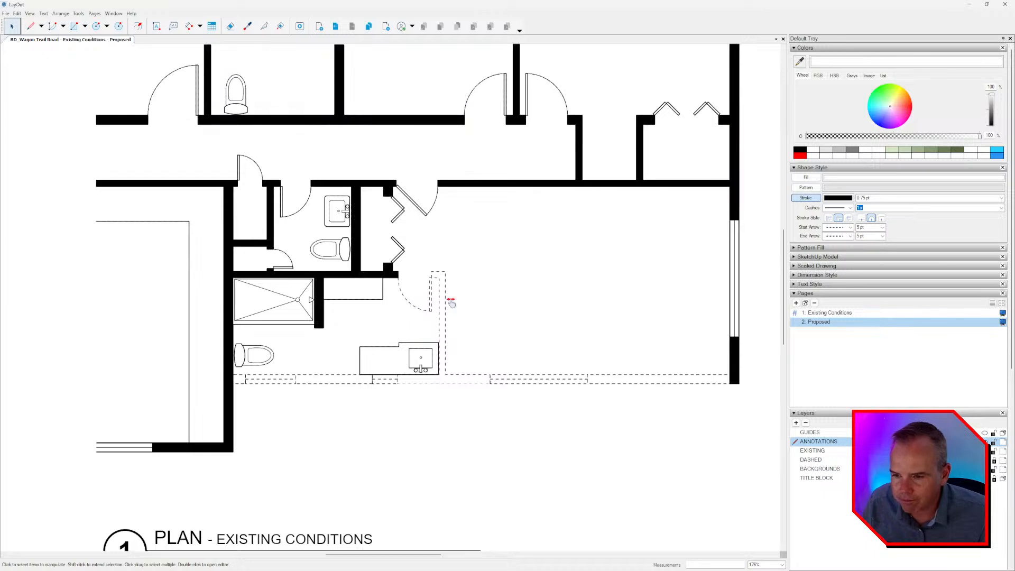
Delete the solid vanity with its sink and the rectangular counter along the lower bathroom's upper wall.
{"action": "scroll", "coordinate": [451, 296], "scroll_direction": "down", "scroll_amount": 2}
{"action": "left_click", "coordinate": [423, 319]}
{"action": "key", "text": "Delete"}
{"action": "left_click", "coordinate": [422, 319]}
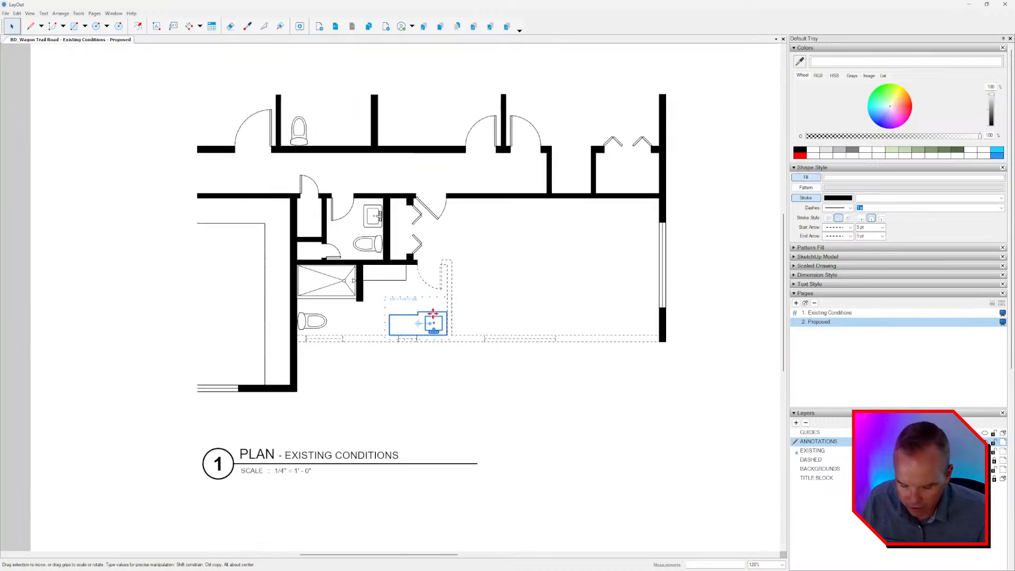
{"action": "key", "text": "Delete"}
{"action": "scroll", "coordinate": [395, 287], "scroll_direction": "up", "scroll_amount": 2}
{"action": "left_click", "coordinate": [392, 277]}
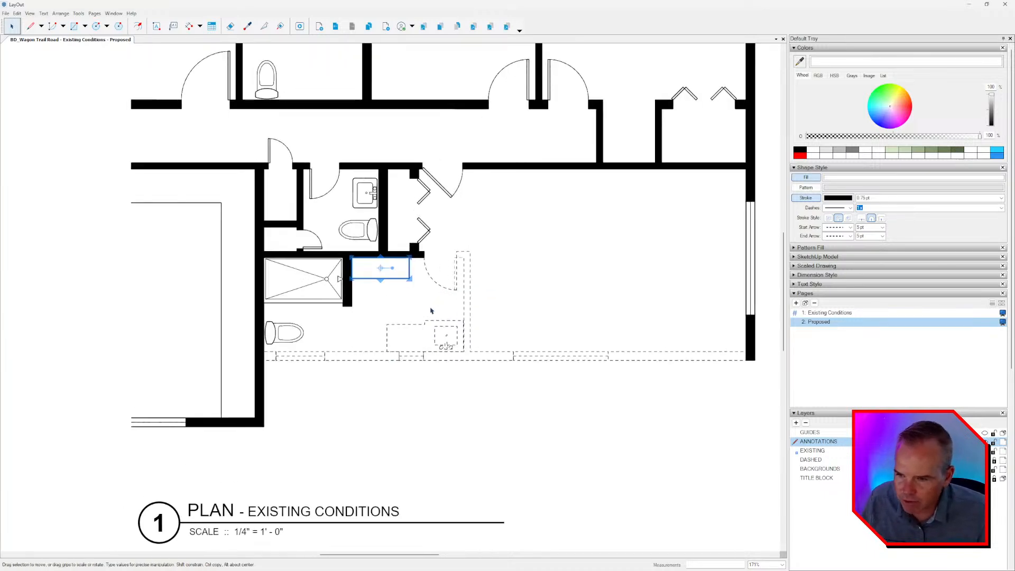
{"action": "left_click", "coordinate": [435, 313]}
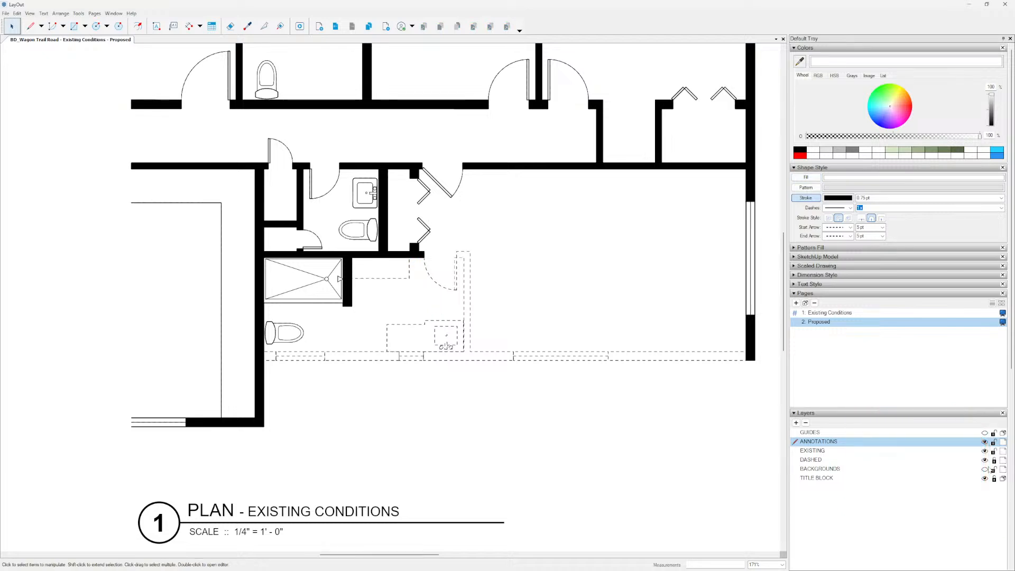
Show the BACKGROUNDS layer sketch and delete the solid shower from the lower bathroom.
{"action": "left_click", "coordinate": [984, 469]}
{"action": "middle_click_drag", "start_coordinate": [426, 309], "coordinate": [426, 284]}
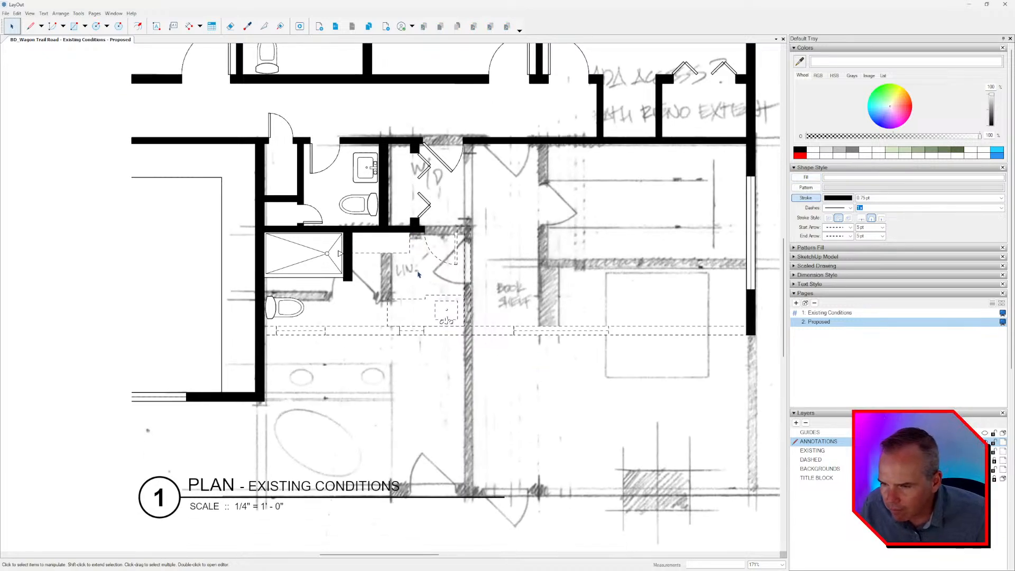
{"action": "left_click", "coordinate": [324, 263]}
{"action": "left_click", "coordinate": [325, 266]}
{"action": "scroll", "coordinate": [385, 261], "scroll_direction": "up", "scroll_amount": 2}
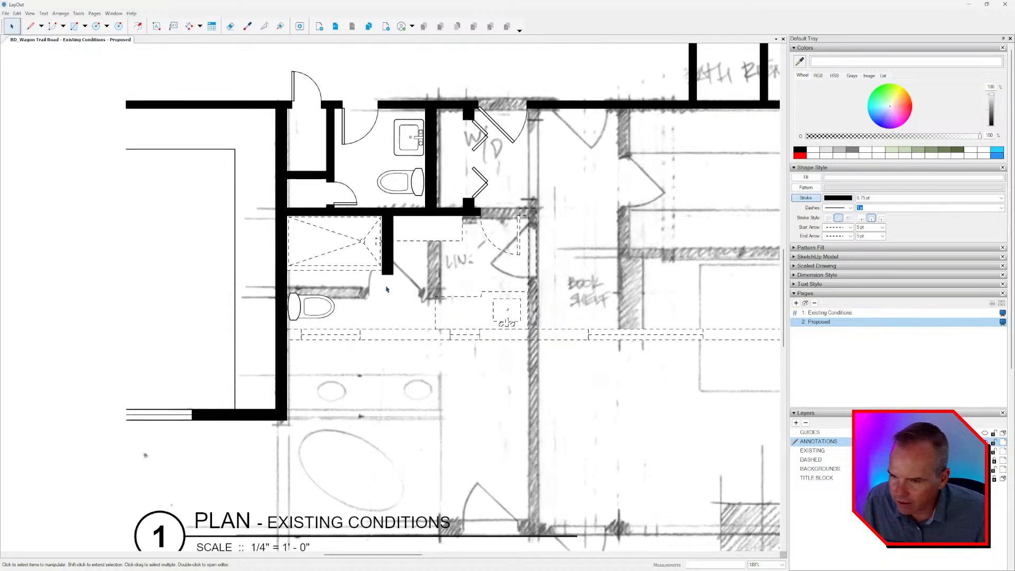
Delete the solid wall stub beside the shower and the toilet below the shower.
{"action": "left_click", "coordinate": [390, 264]}
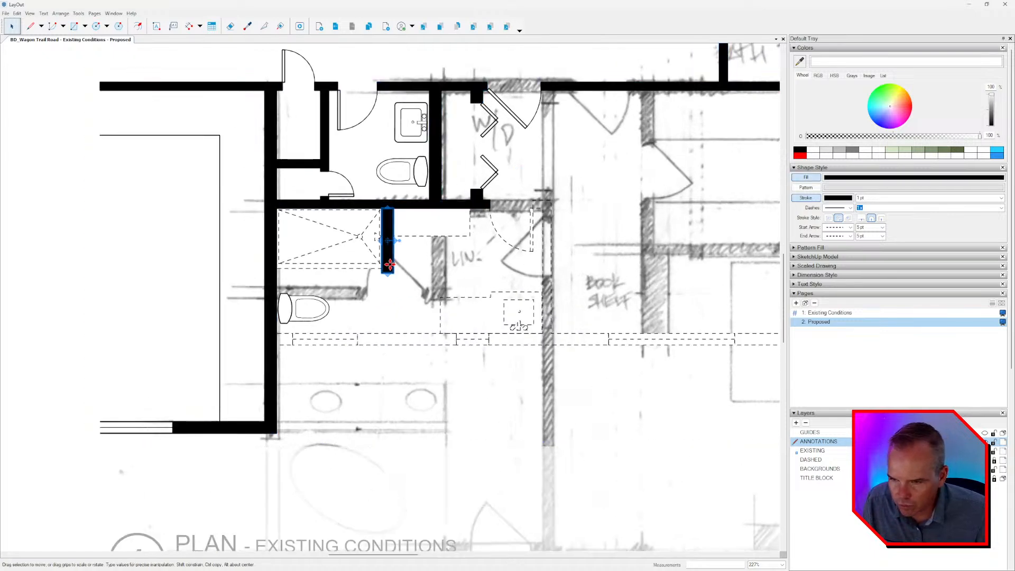
{"action": "key", "text": "Delete"}
{"action": "left_click", "coordinate": [311, 314]}
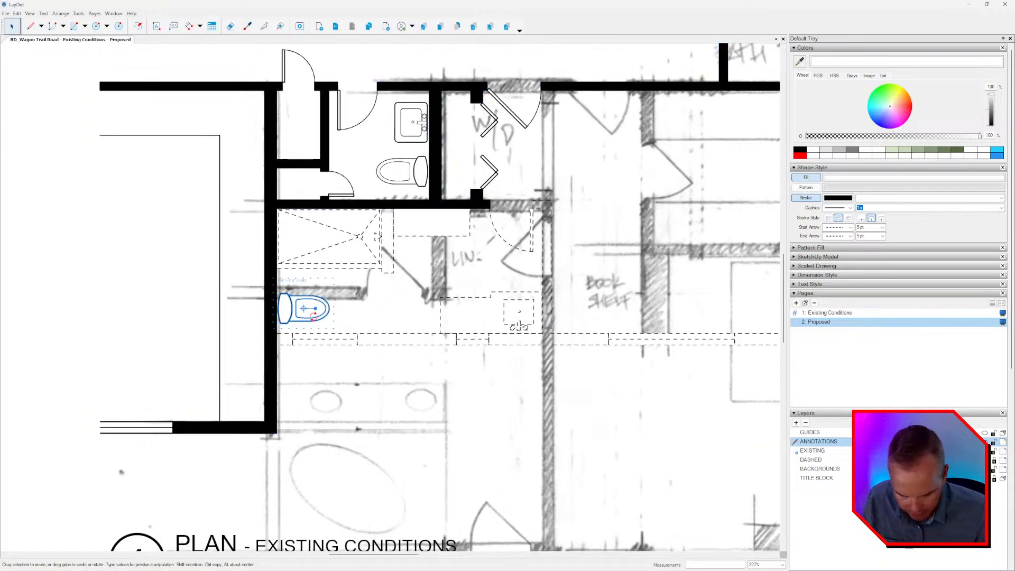
{"action": "key", "text": "Delete"}
Hide the BACKGROUNDS layer to review the demolition plan, and show the sketch again.
{"action": "scroll", "coordinate": [274, 307], "scroll_direction": "down", "scroll_amount": 3}
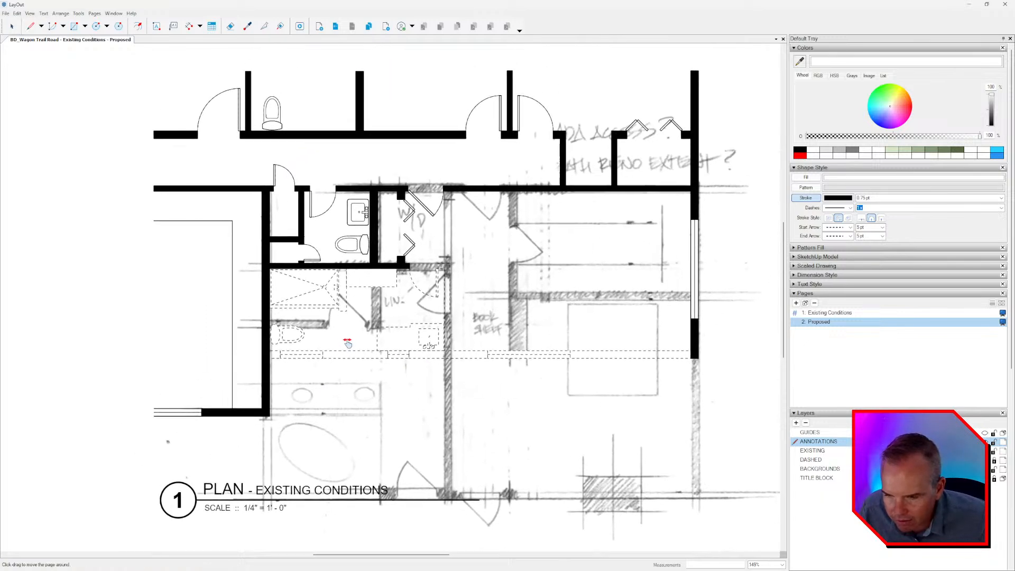
{"action": "middle_click_drag", "start_coordinate": [396, 339], "coordinate": [389, 333]}
{"action": "left_click", "coordinate": [984, 469]}
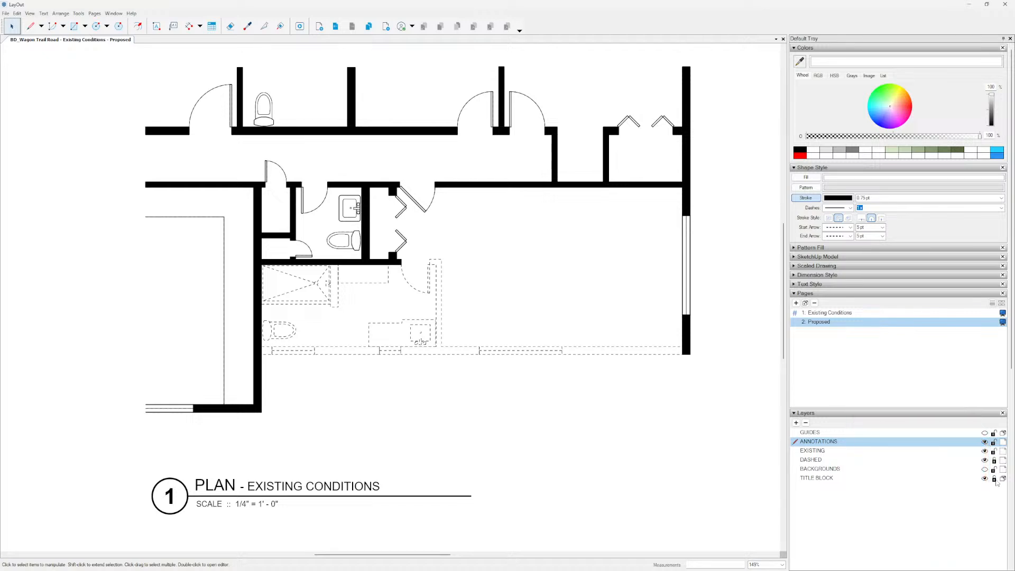
{"action": "left_click", "coordinate": [984, 469]}
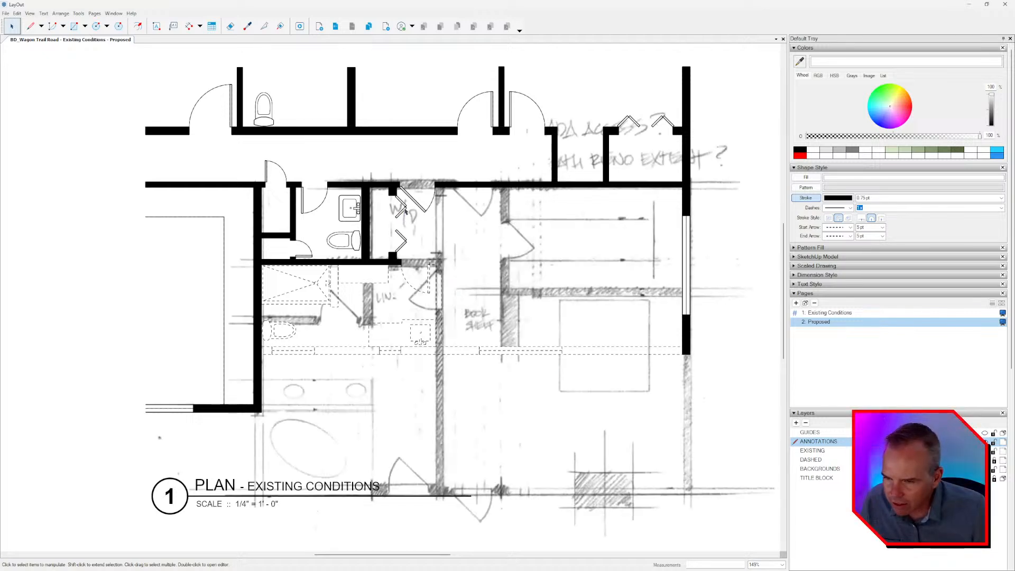
Delete the solid bifold doors of the washer and dryer closet.
{"action": "scroll", "coordinate": [407, 221], "scroll_direction": "up", "scroll_amount": 2}
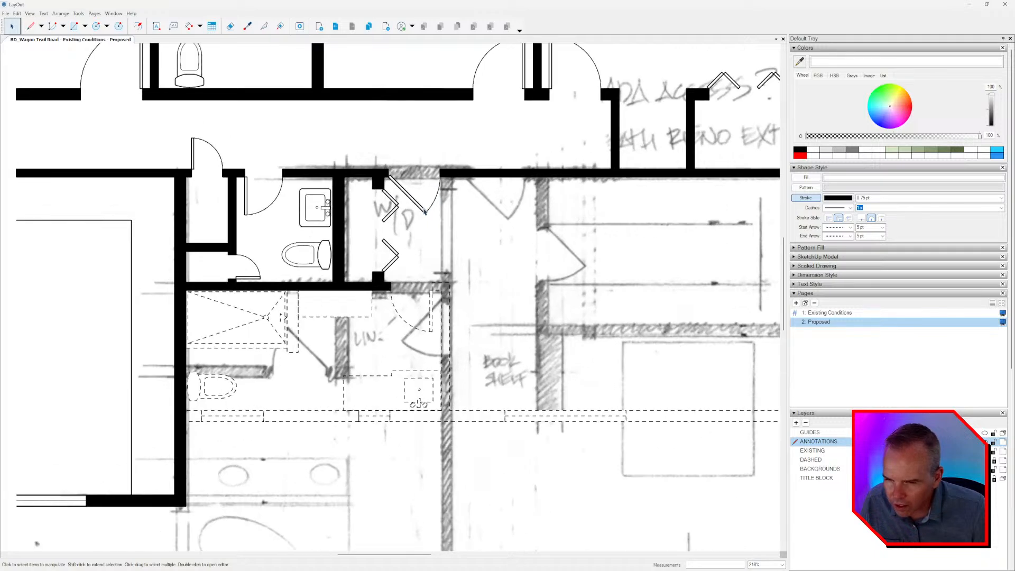
{"action": "left_click", "coordinate": [416, 204]}
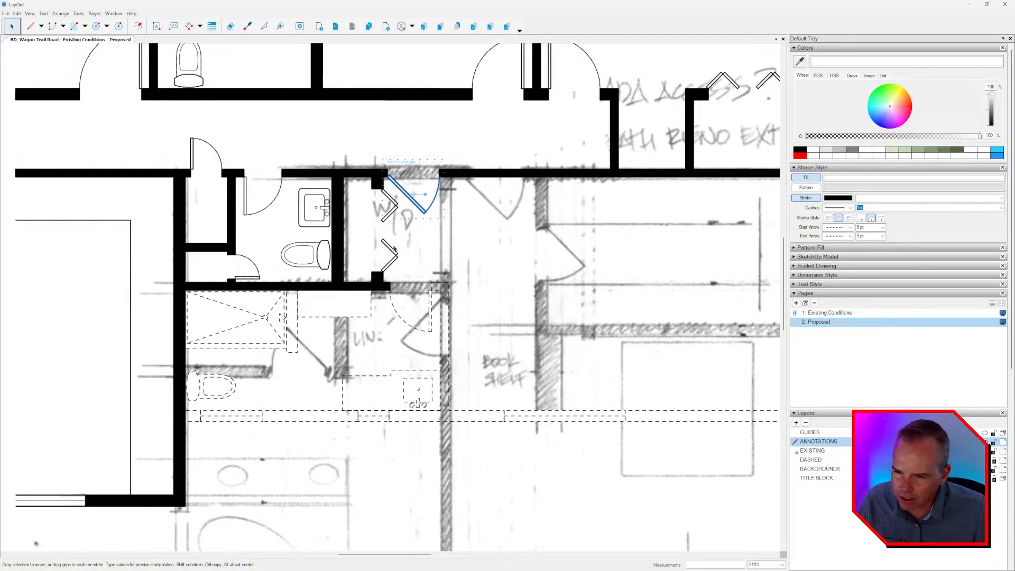
{"action": "left_click", "coordinate": [397, 259]}
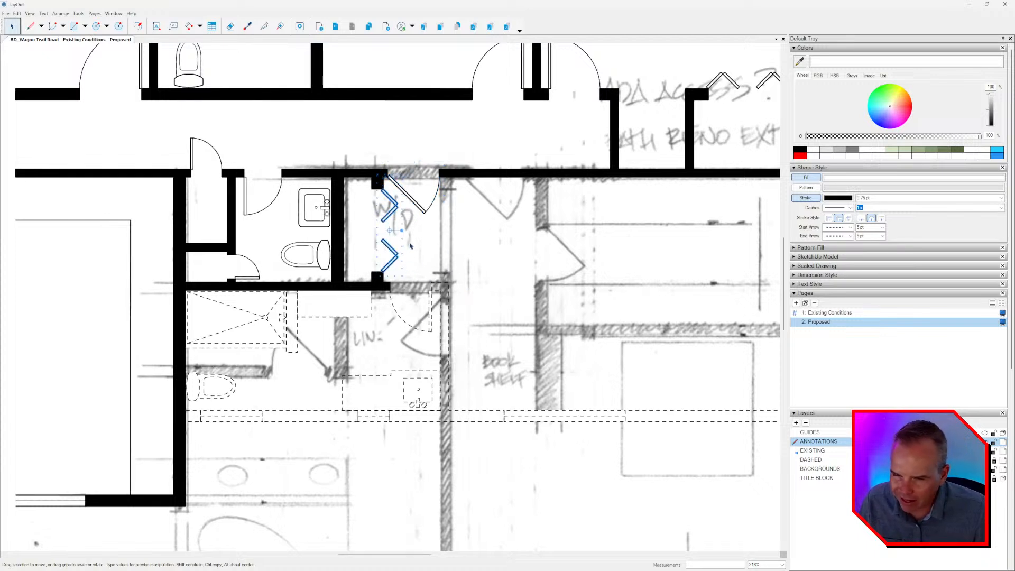
Ungroup the solid existing walls through their nested groups so single wall segments can be selected.
{"action": "scroll", "coordinate": [377, 207], "scroll_direction": "up", "scroll_amount": 3}
{"action": "left_click", "coordinate": [377, 183]}
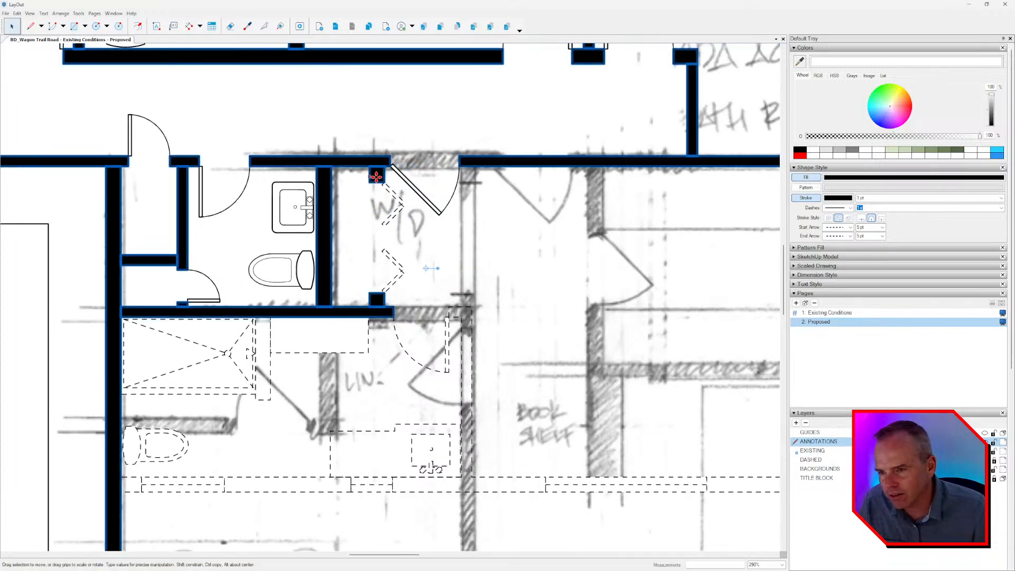
{"action": "right_click", "coordinate": [377, 181]}
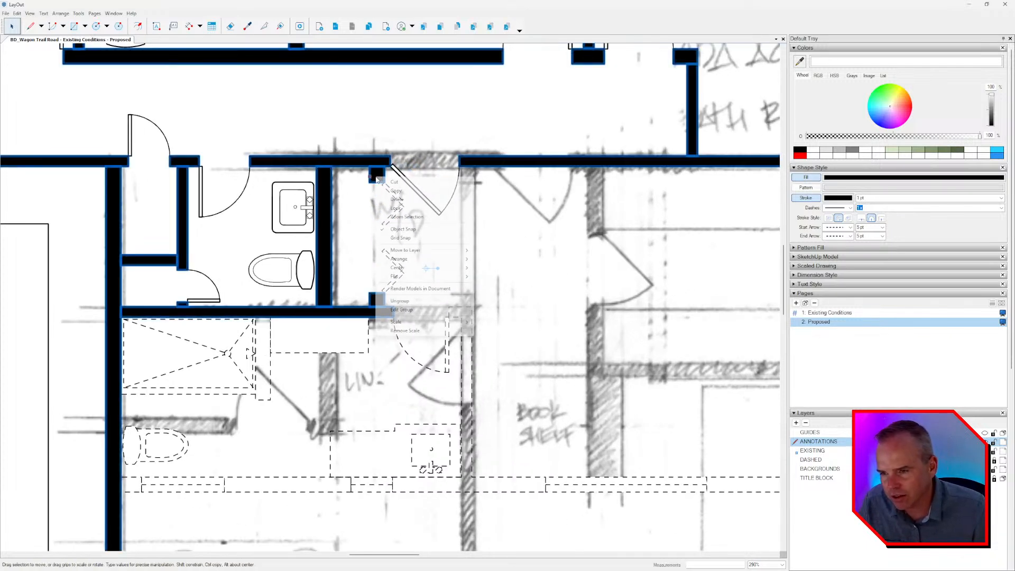
{"action": "left_click", "coordinate": [422, 302]}
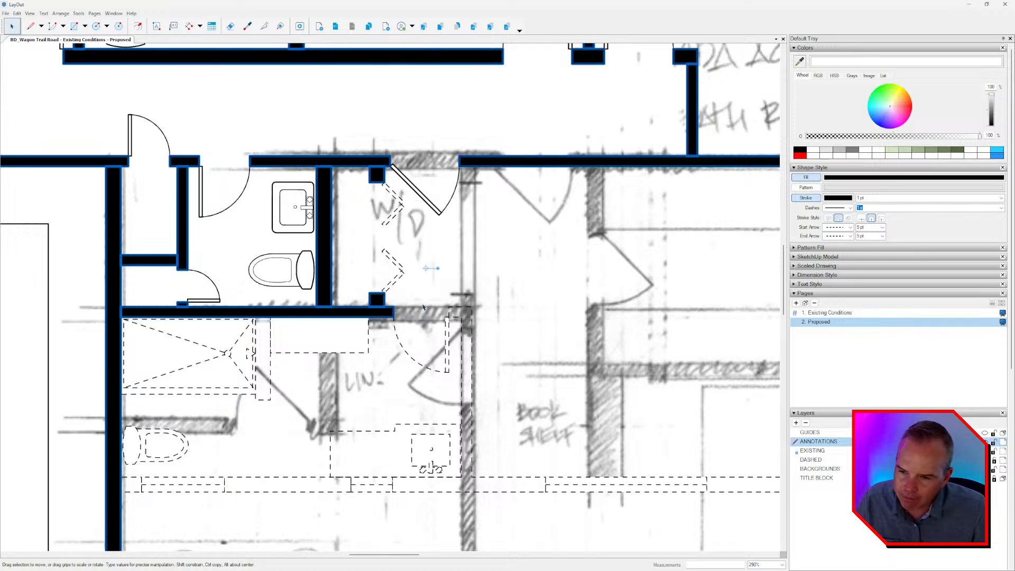
{"action": "scroll", "coordinate": [363, 259], "scroll_direction": "down", "scroll_amount": 10}
{"action": "scroll", "coordinate": [363, 259], "scroll_direction": "up", "scroll_amount": 5}
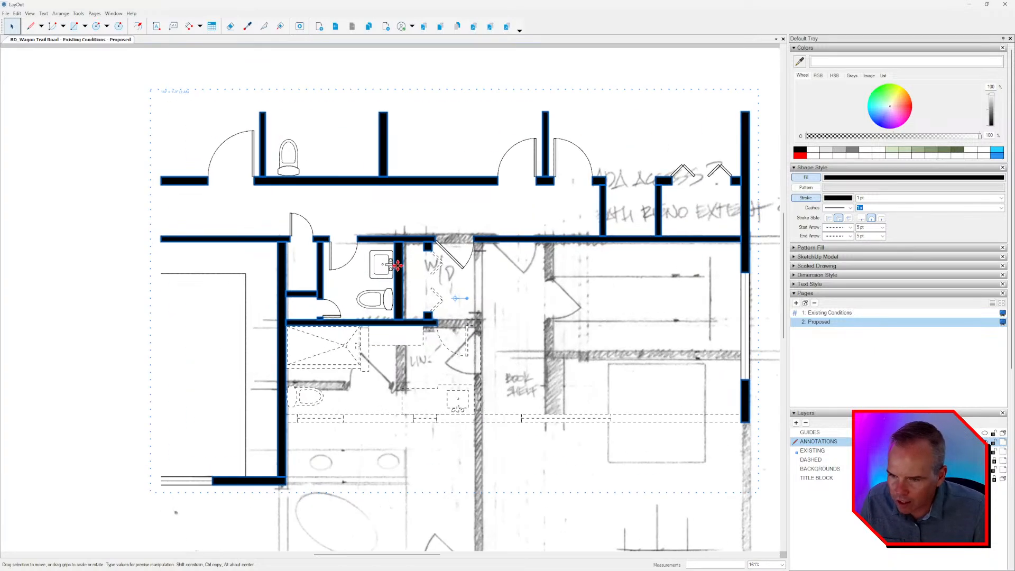
{"action": "right_click", "coordinate": [401, 261]}
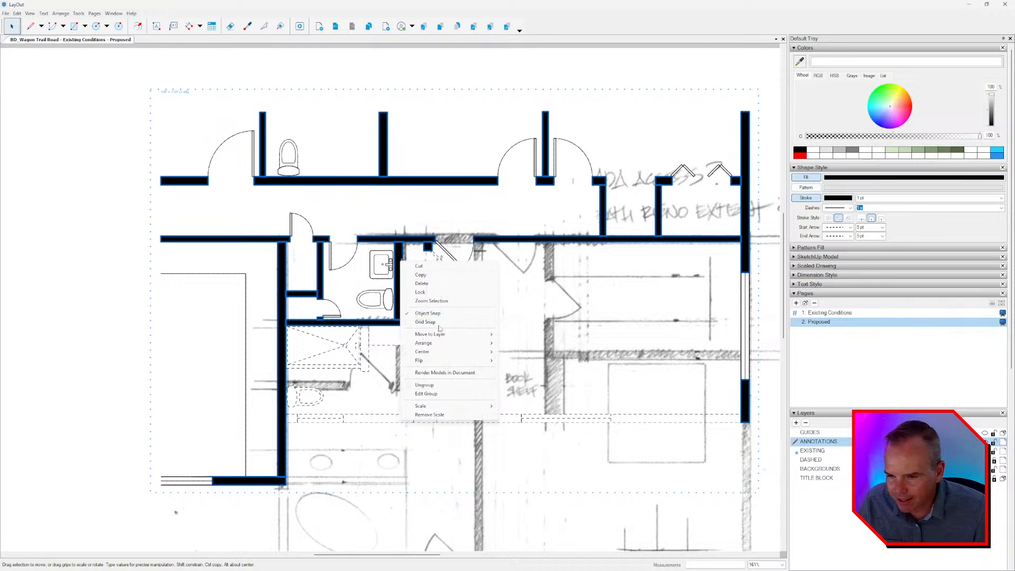
{"action": "left_click", "coordinate": [452, 386]}
Delete the solid wall stub at the upper end of the washer and dryer closet opening.
{"action": "scroll", "coordinate": [416, 282], "scroll_direction": "up", "scroll_amount": 3}
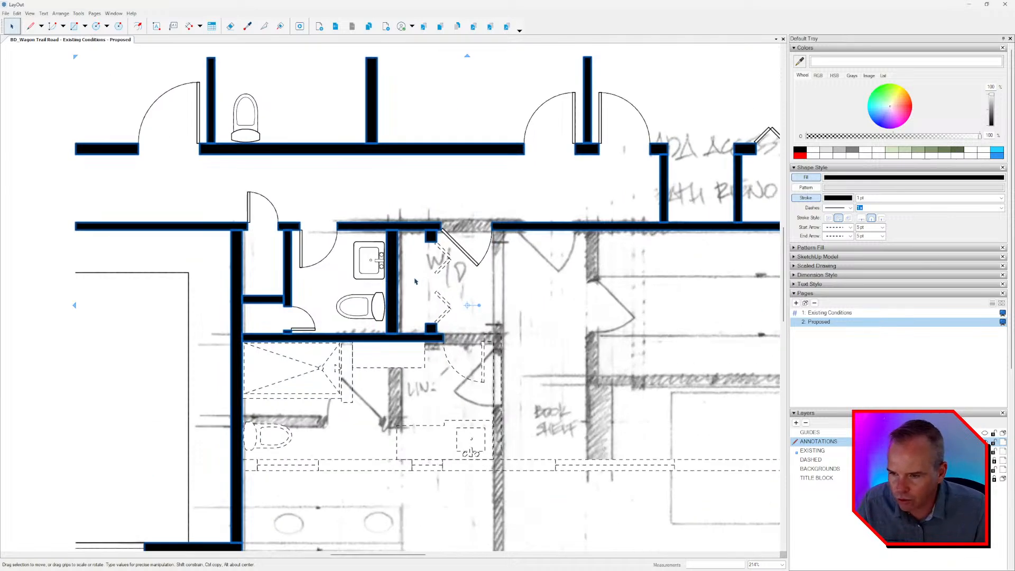
{"action": "left_click", "coordinate": [400, 253]}
{"action": "left_click", "coordinate": [431, 238]}
{"action": "key", "text": "Delete"}
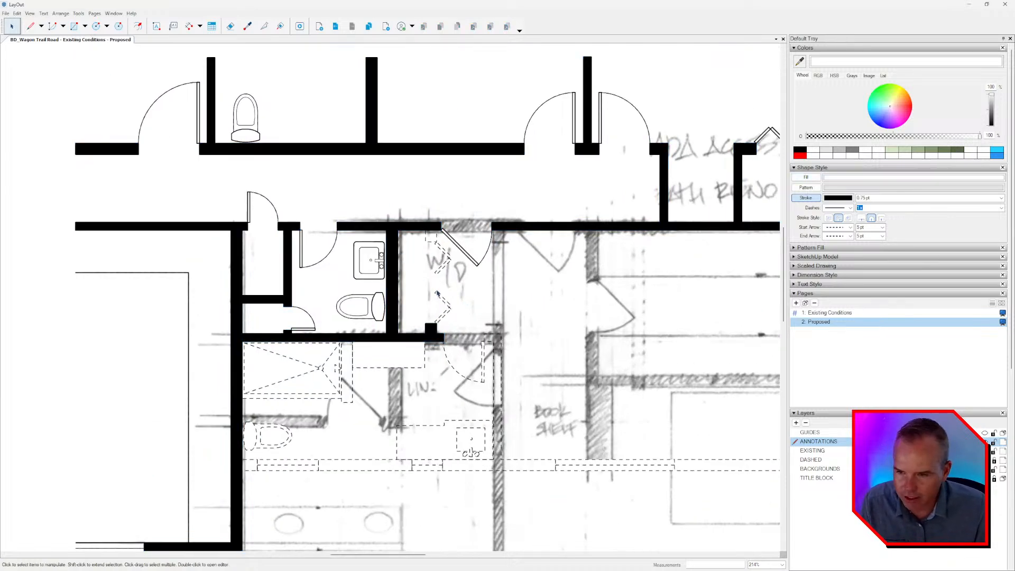
Delete the solid wall stub at the lower end of the washer and dryer closet opening.
{"action": "scroll", "coordinate": [438, 298], "scroll_direction": "up", "scroll_amount": 4}
{"action": "left_click", "coordinate": [430, 343]}
{"action": "key", "text": "Delete"}
Shorten the solid wall below the small bathroom so it ends flush with the outer face of the closet's side wall.
{"action": "middle_click_drag", "start_coordinate": [437, 353], "coordinate": [454, 277]}
{"action": "left_click", "coordinate": [454, 278]}
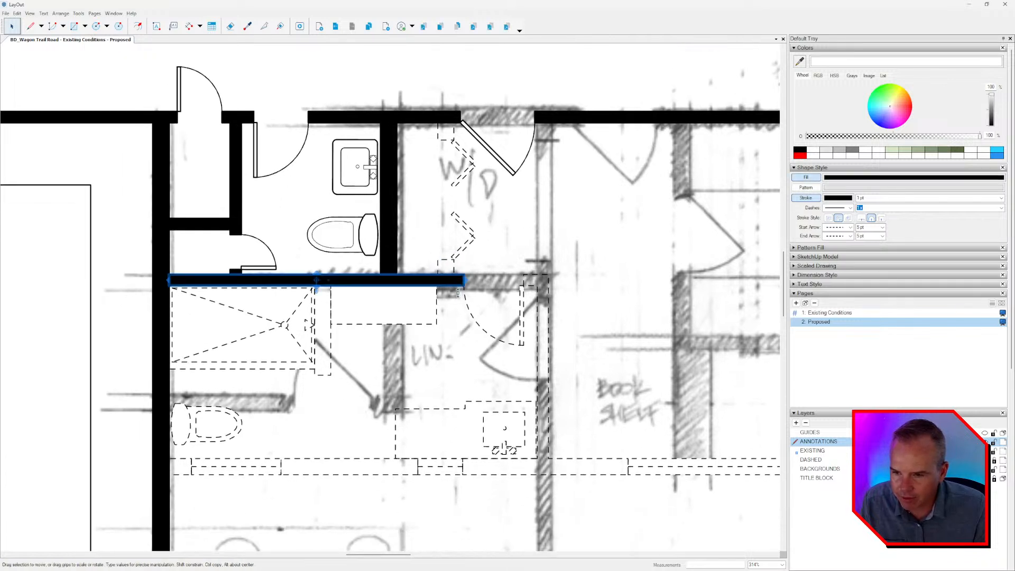
{"action": "left_click_drag", "start_coordinate": [469, 281], "coordinate": [402, 280]}
{"action": "scroll", "coordinate": [412, 282], "scroll_direction": "down", "scroll_amount": 4}
{"action": "left_click", "coordinate": [419, 300]}
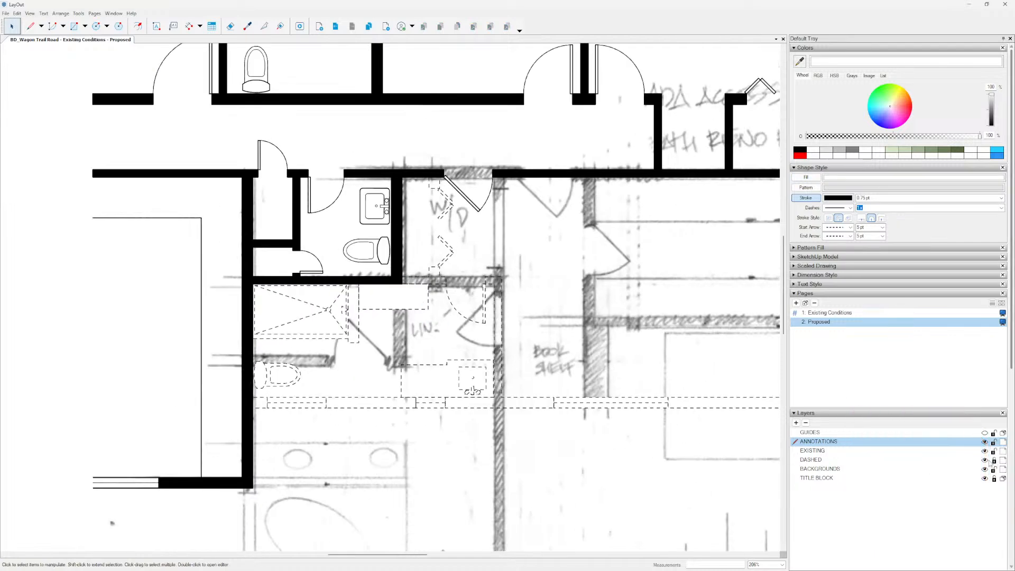
Remove the fill from the whole dashed plan, hiding the EXISTING layer to select it and showing that layer again.
{"action": "middle_click_drag", "start_coordinate": [427, 310], "coordinate": [391, 305]}
{"action": "left_click", "coordinate": [391, 305]}
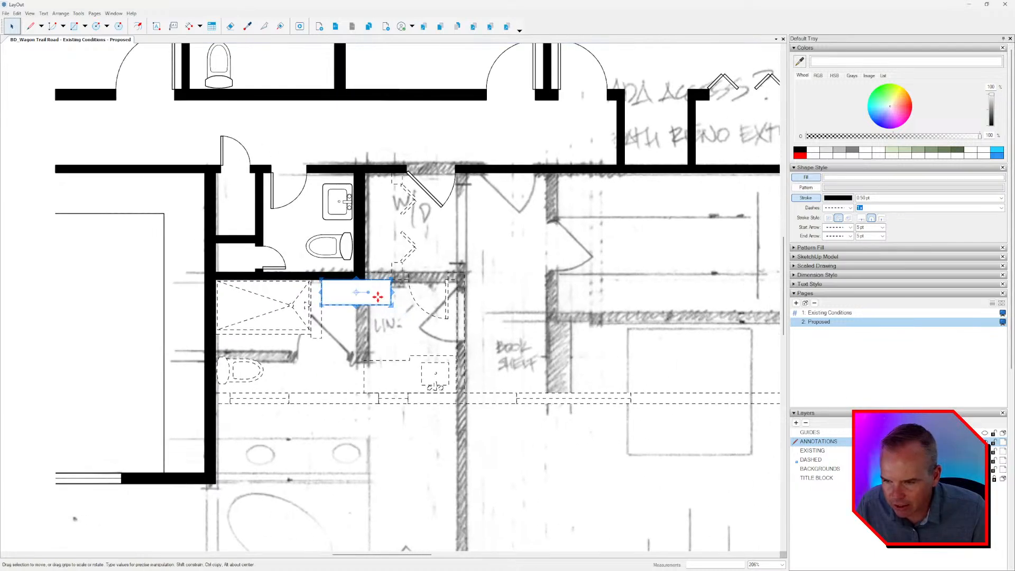
{"action": "scroll", "coordinate": [394, 306], "scroll_direction": "down", "scroll_amount": 3}
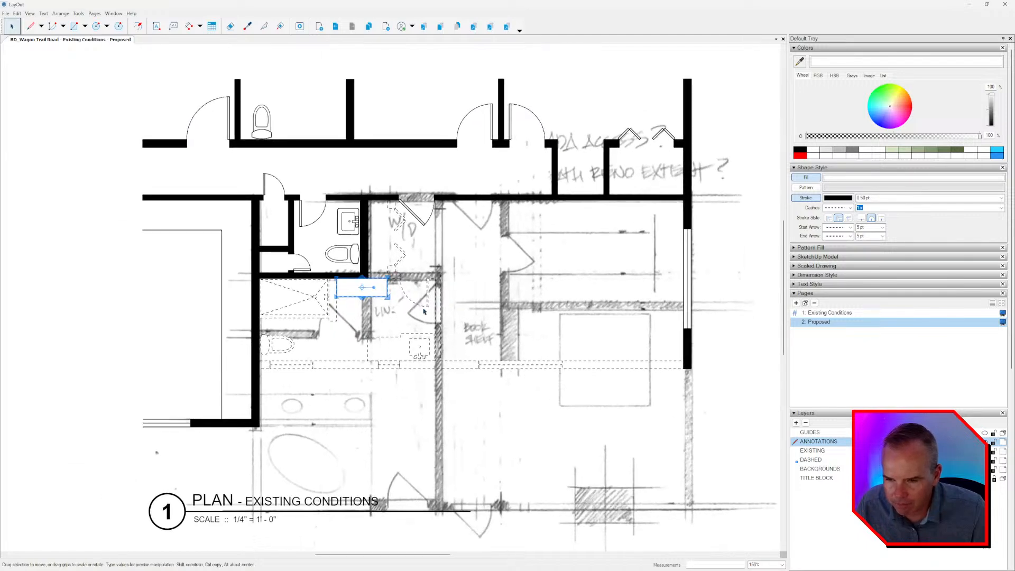
{"action": "left_click", "coordinate": [984, 451]}
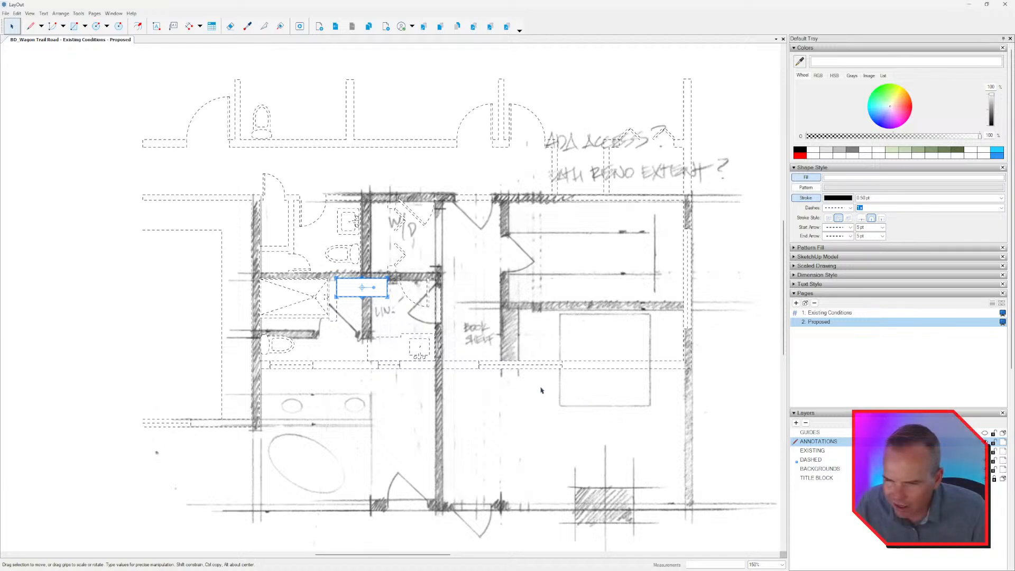
{"action": "scroll", "coordinate": [529, 373], "scroll_direction": "down", "scroll_amount": 3}
{"action": "mouse_move", "coordinate": [184, 113]}
{"action": "left_mouse_down"}
{"action": "mouse_move", "coordinate": [494, 204]}
{"action": "mouse_move", "coordinate": [759, 430]}
{"action": "mouse_move", "coordinate": [770, 465]}
{"action": "left_mouse_up"}
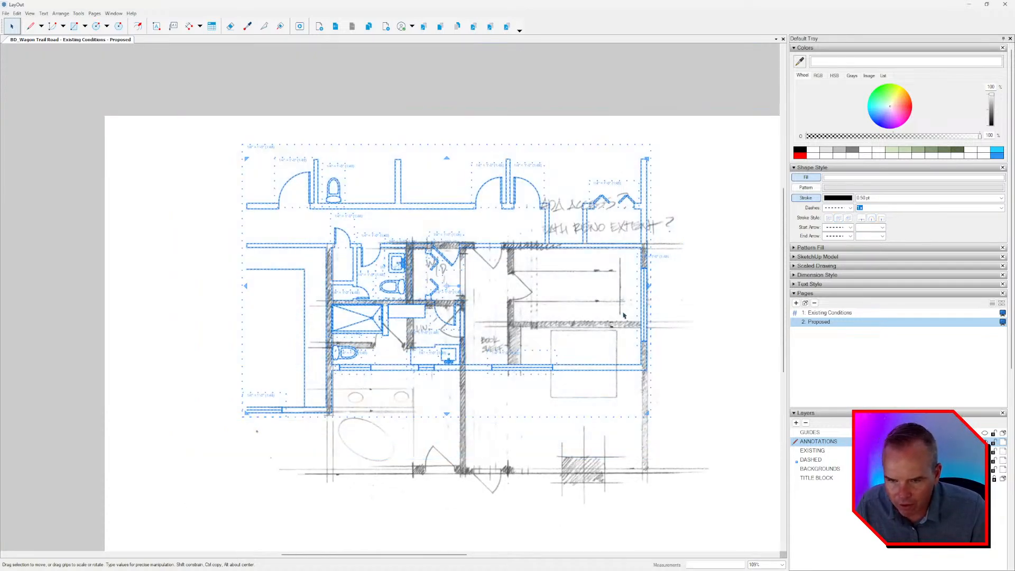
{"action": "left_click", "coordinate": [812, 178]}
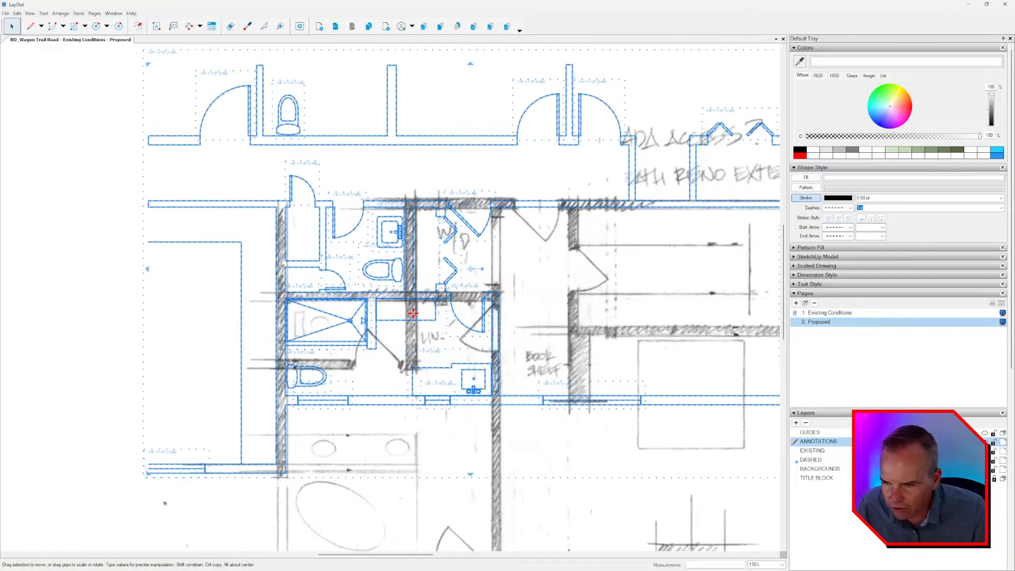
{"action": "scroll", "coordinate": [404, 320], "scroll_direction": "up", "scroll_amount": 4}
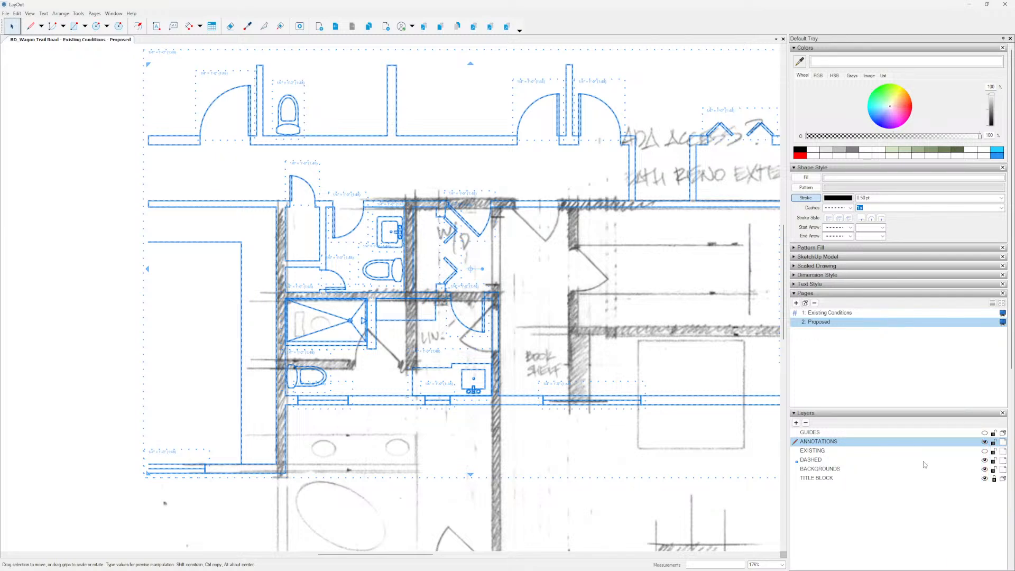
{"action": "left_click", "coordinate": [984, 450]}
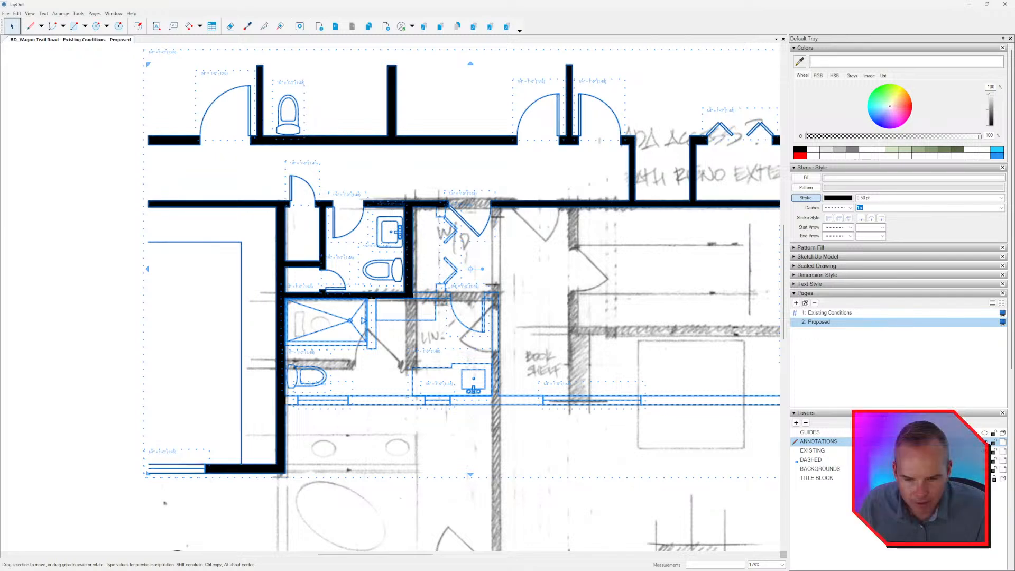
Hide the BACKGROUNDS sketch layer on the Proposed page and review the demolition plan.
{"action": "left_click", "coordinate": [984, 468]}
{"action": "left_click", "coordinate": [618, 412]}
{"action": "scroll", "coordinate": [498, 374], "scroll_direction": "down", "scroll_amount": 3}
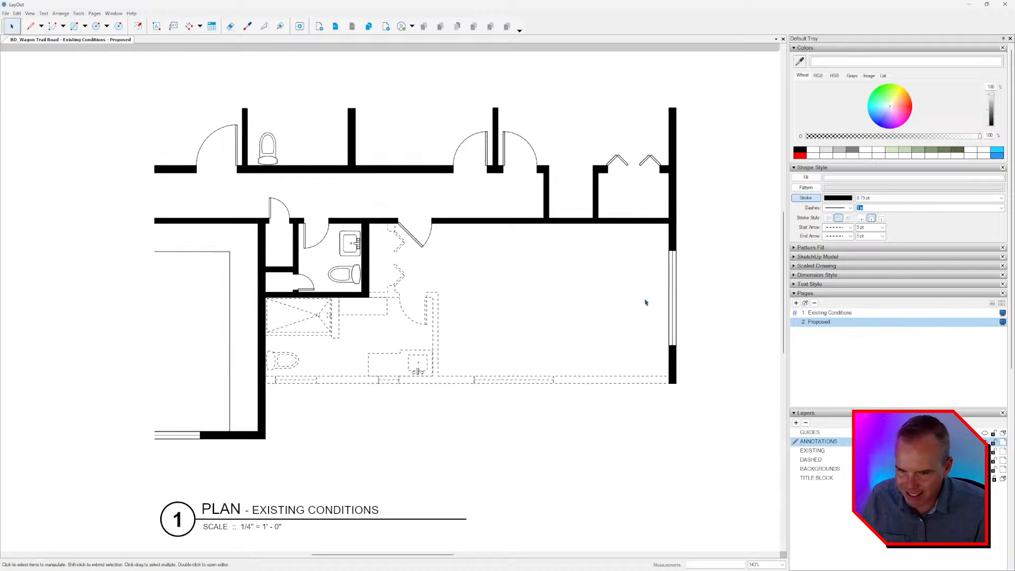
{"action": "scroll", "coordinate": [624, 322], "scroll_direction": "down", "scroll_amount": 2}
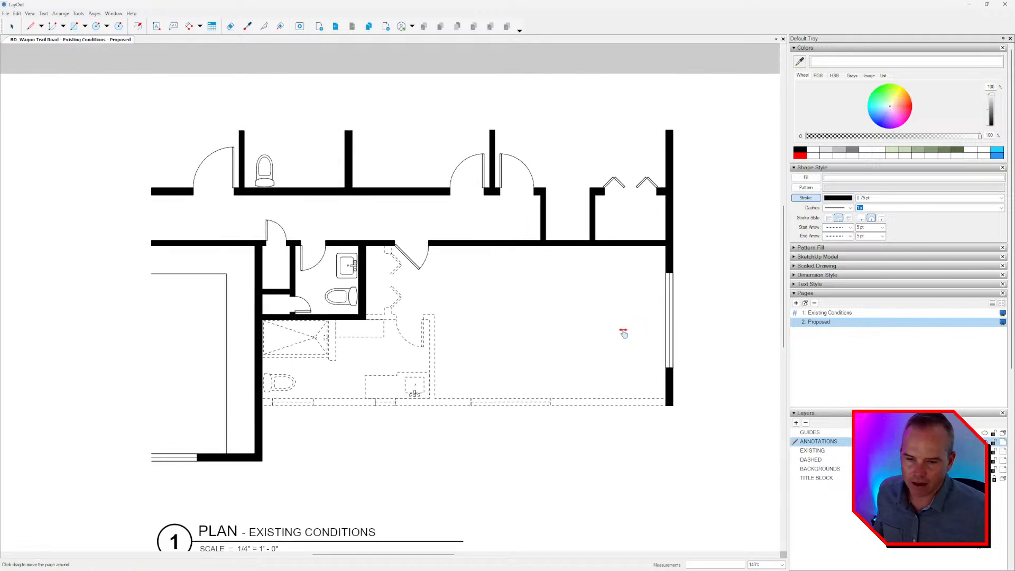
{"action": "scroll", "coordinate": [528, 338], "scroll_direction": "down", "scroll_amount": 2}
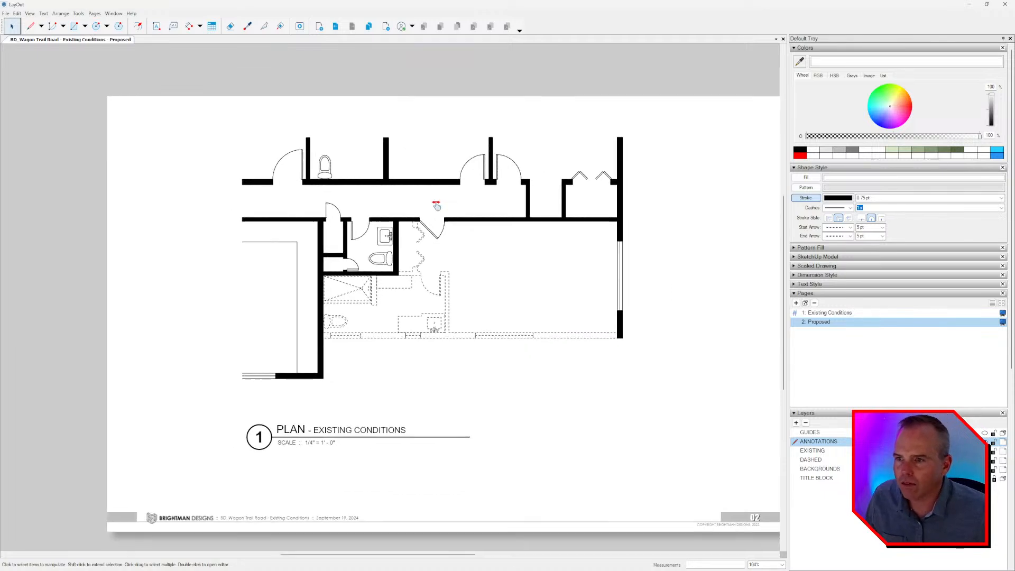
Hide the BACKGROUNDS layer on the Existing Conditions page and return to the Proposed page.
{"action": "left_click", "coordinate": [336, 28]}
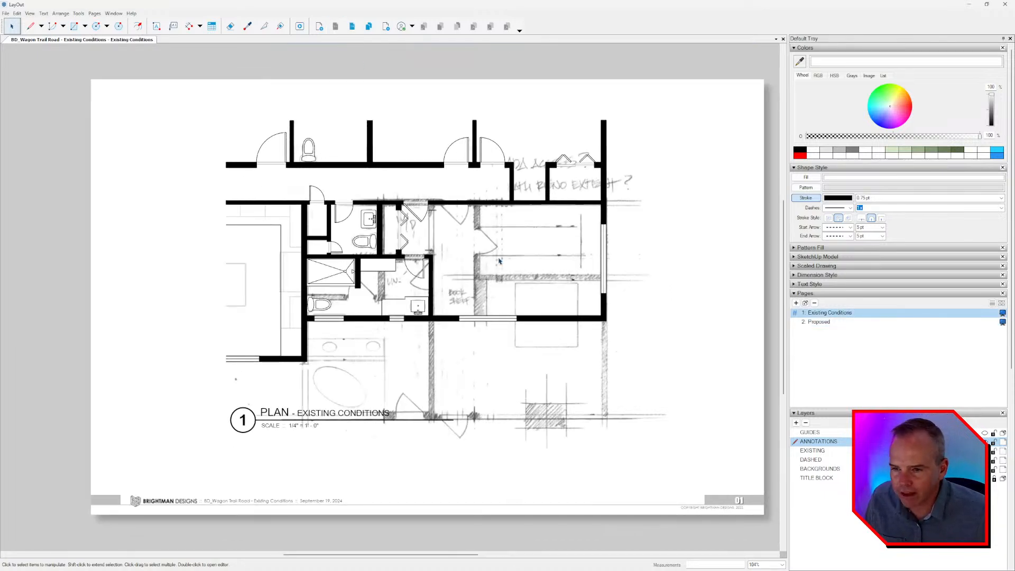
{"action": "left_click", "coordinate": [984, 470]}
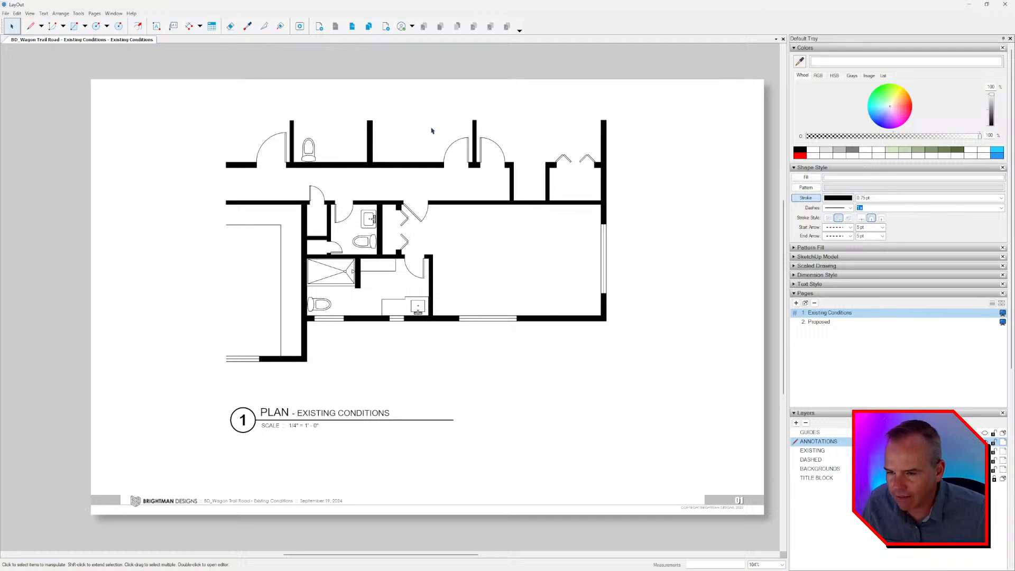
{"action": "left_click", "coordinate": [352, 26]}
Change the drawing title under the plan on the Proposed page to "PLAN - DEMOLITION".
{"action": "scroll", "coordinate": [309, 412], "scroll_direction": "up", "scroll_amount": 2}
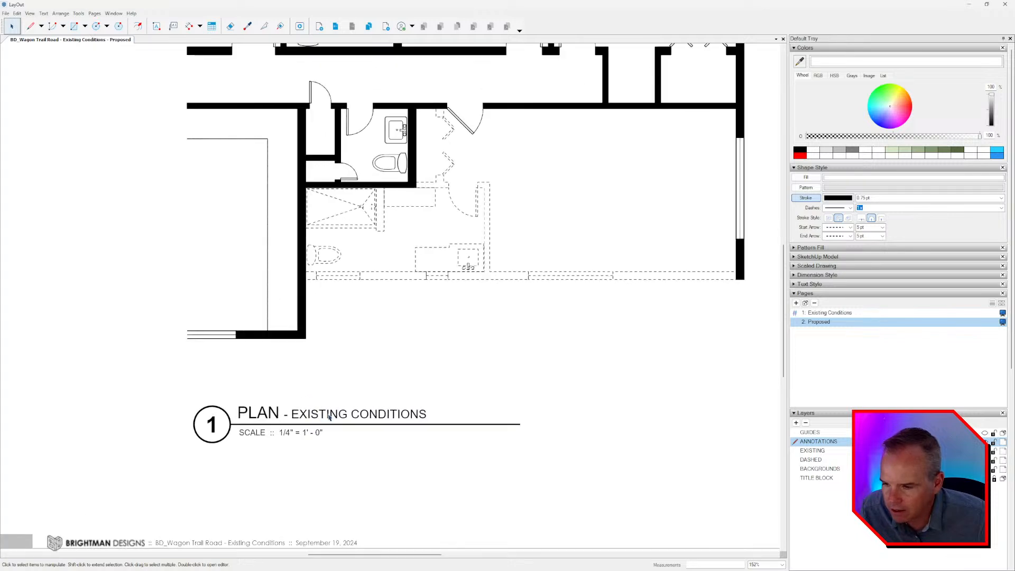
{"action": "double_click", "coordinate": [330, 418]}
{"action": "double_click", "coordinate": [349, 418]}
{"action": "left_click", "coordinate": [451, 416]}
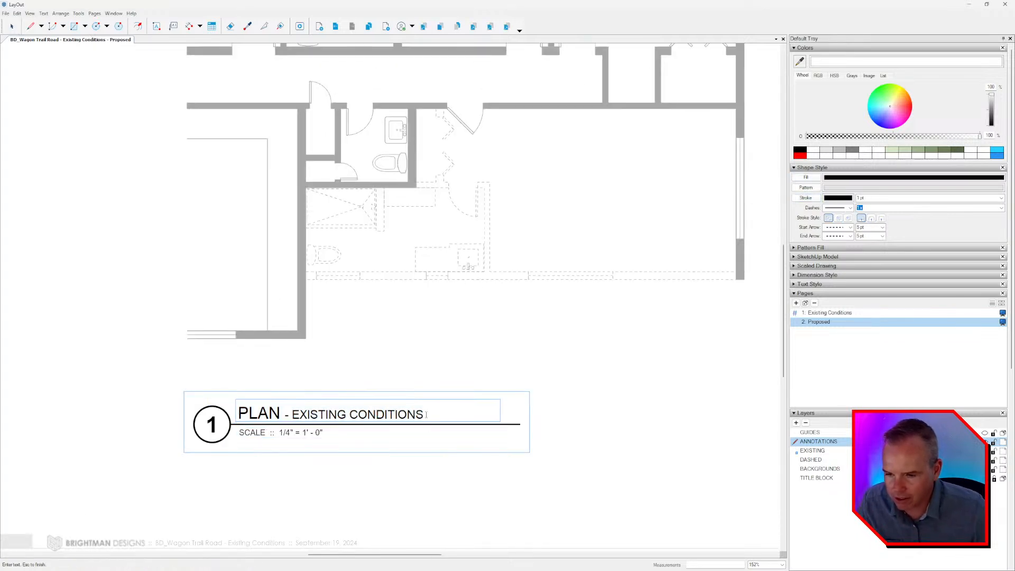
{"action": "key", "text": "ctrl+BackSpace"}
{"action": "key", "text": "ctrl+BackSpace"}
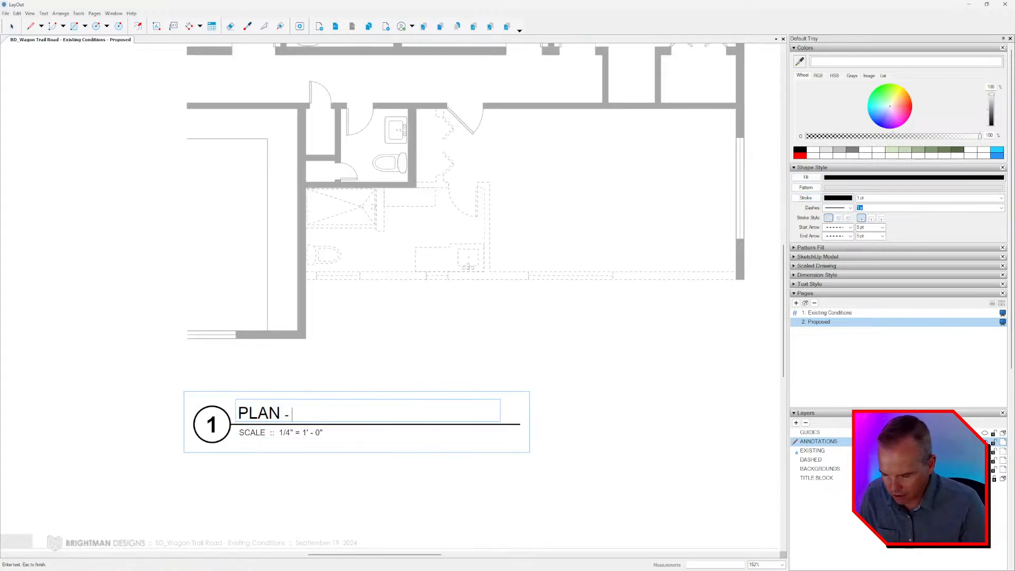
{"action": "type", "text": "DEMOLITION"}
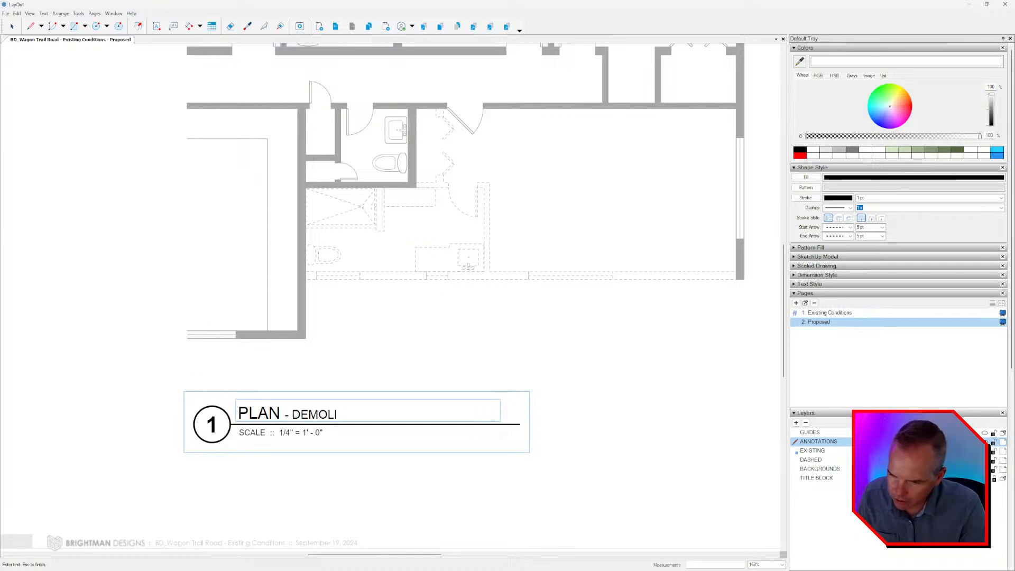
{"action": "key", "text": "Escape"}
{"action": "key", "text": "Escape"}
{"action": "scroll", "coordinate": [432, 415], "scroll_direction": "down", "scroll_amount": 4}
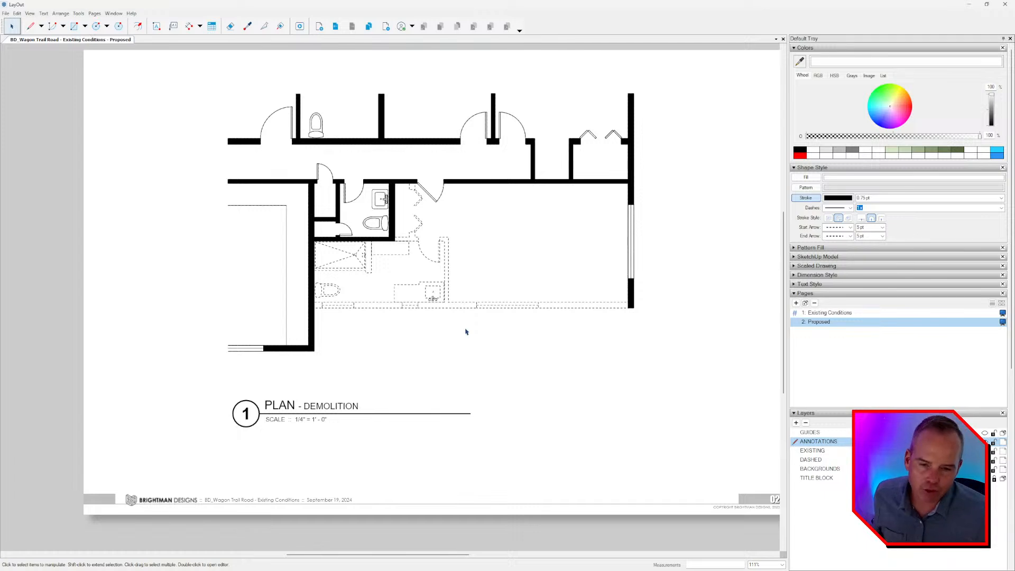
Rename the Proposed page as "Demolition".
{"action": "double_click", "coordinate": [827, 322]}
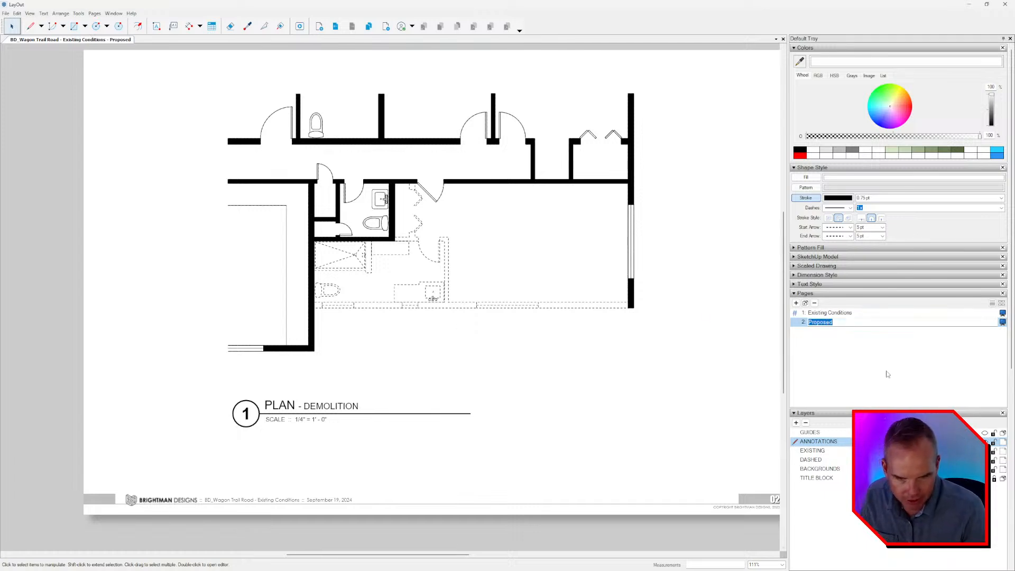
{"action": "type", "text": "Demolition"}
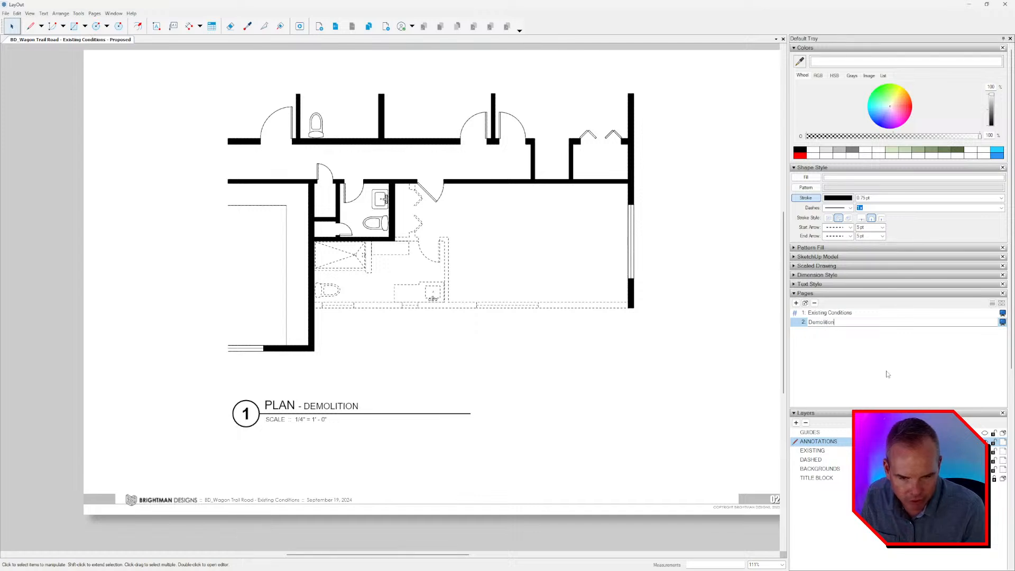
{"action": "key", "text": "Return"}
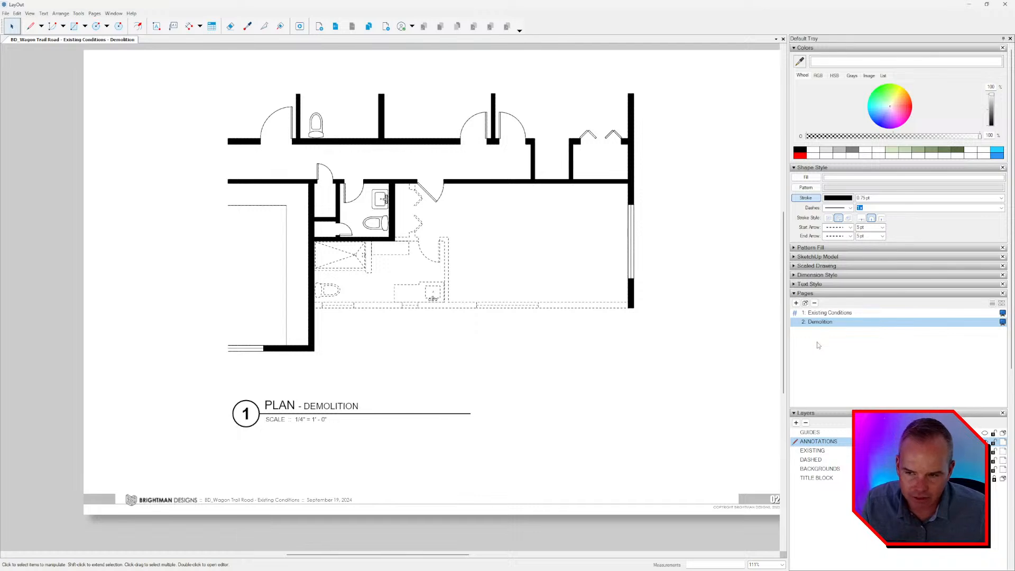
Add a new page after the Demolition page and reload it by switching between the two pages.
{"action": "left_click", "coordinate": [796, 302]}
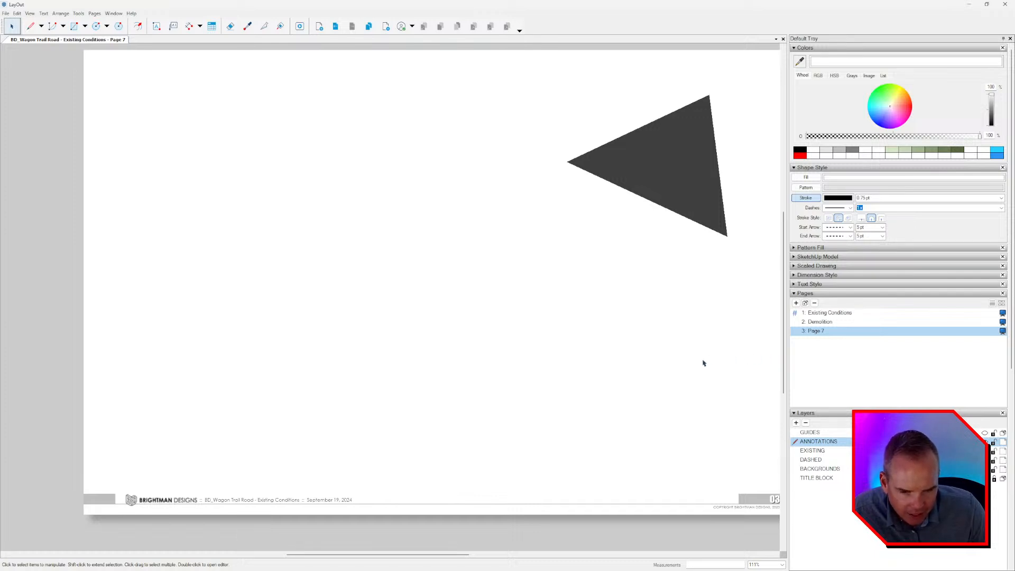
{"action": "left_click", "coordinate": [652, 164]}
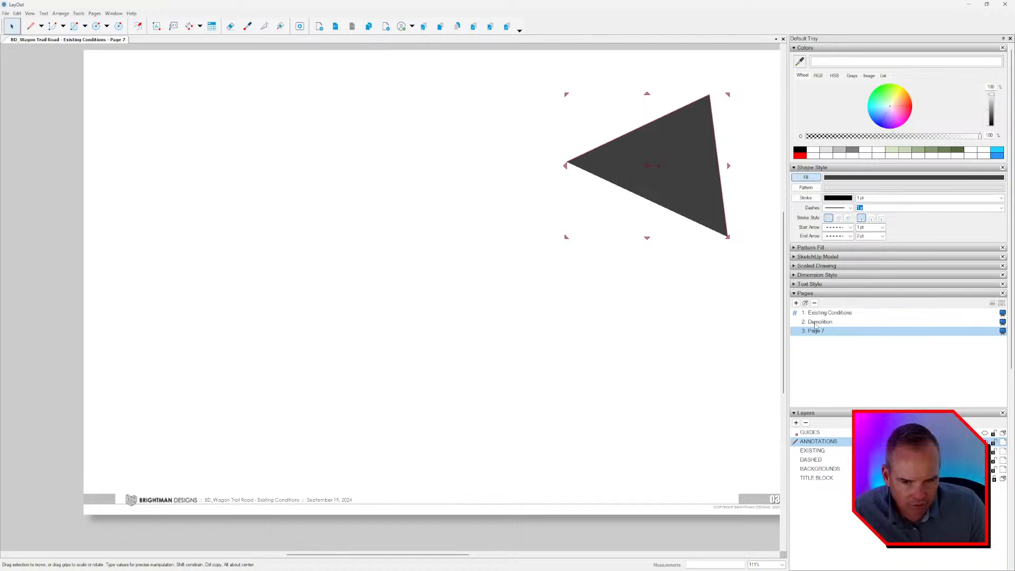
{"action": "left_click", "coordinate": [820, 322]}
{"action": "left_click", "coordinate": [817, 331]}
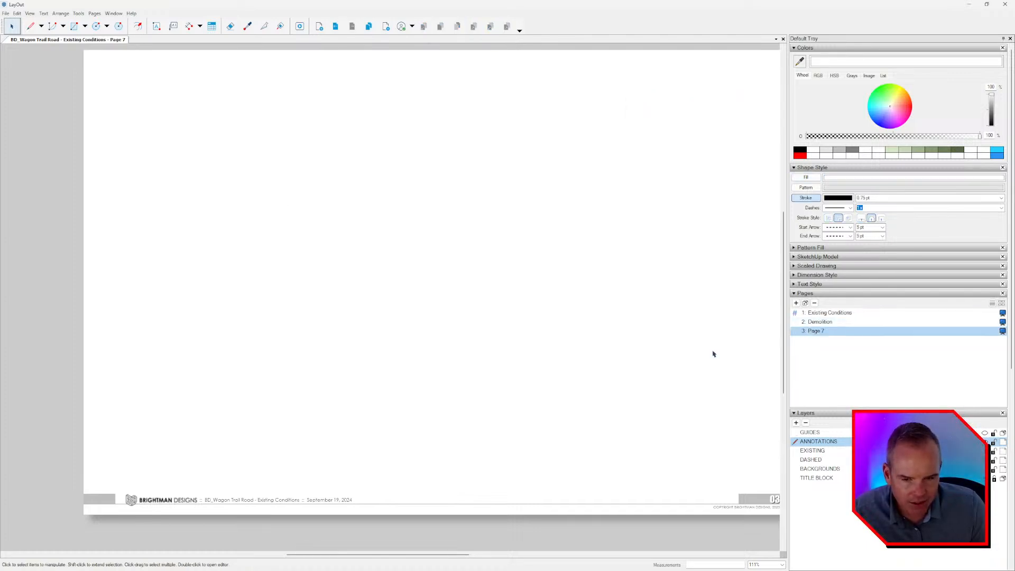
{"action": "scroll", "coordinate": [670, 245], "scroll_direction": "down", "scroll_amount": 1}
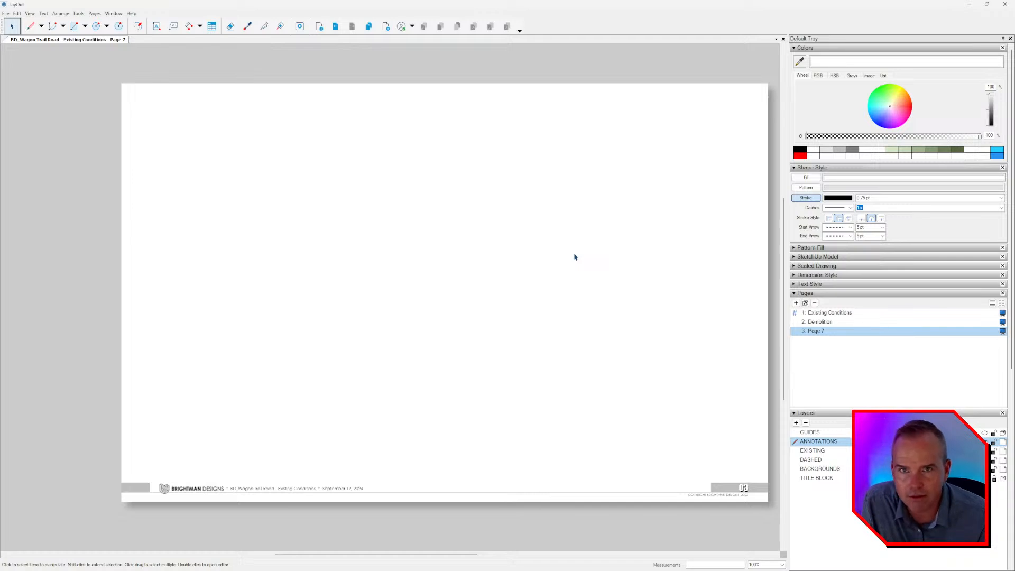
{"action": "middle_click_drag", "start_coordinate": [563, 243], "coordinate": [557, 241]}
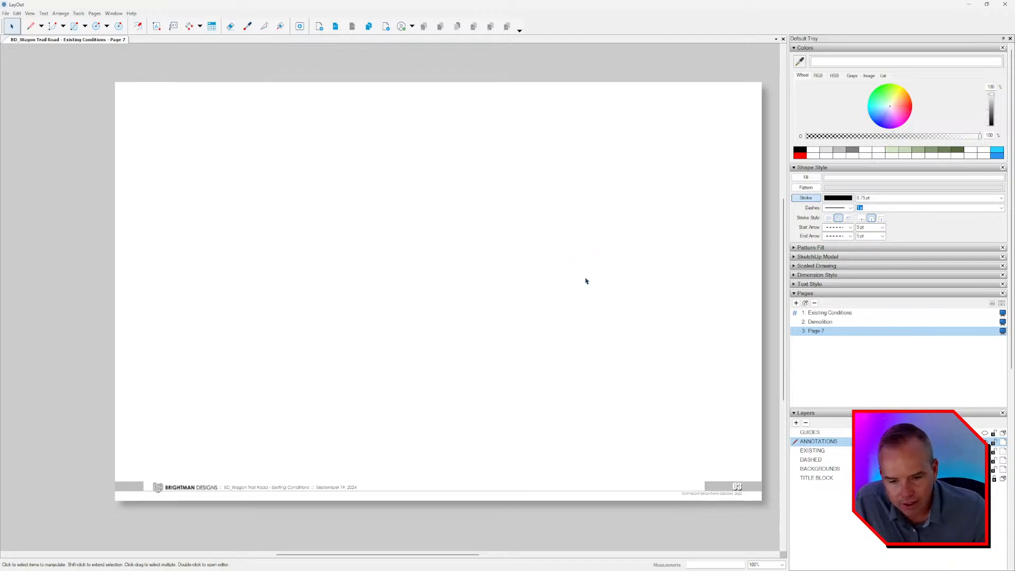
{"action": "middle_click_drag", "start_coordinate": [586, 280], "coordinate": [586, 283]}
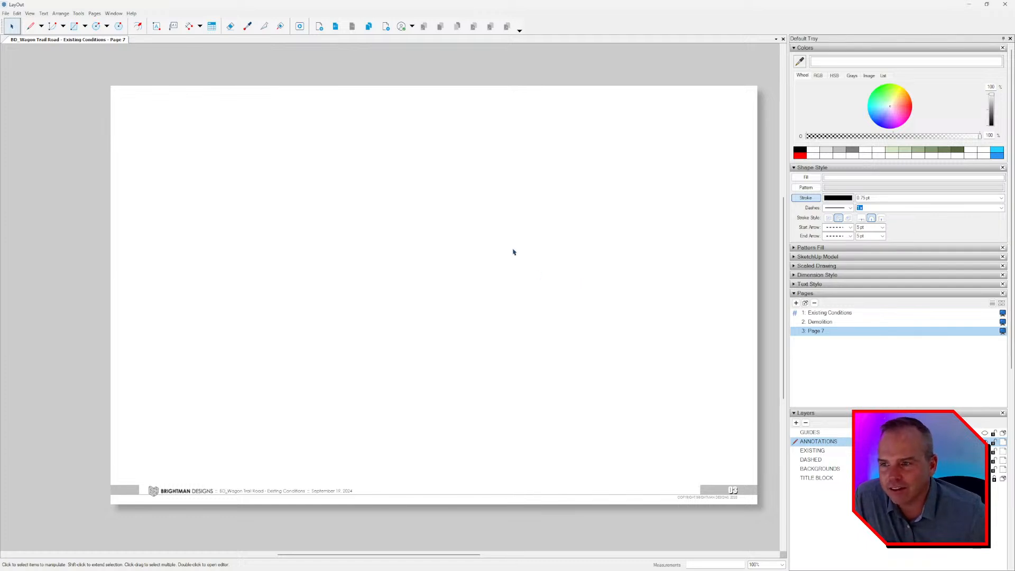
Return to the Demolition page and examine the small bathroom beside the dashed area.
{"action": "left_click", "coordinate": [335, 26]}
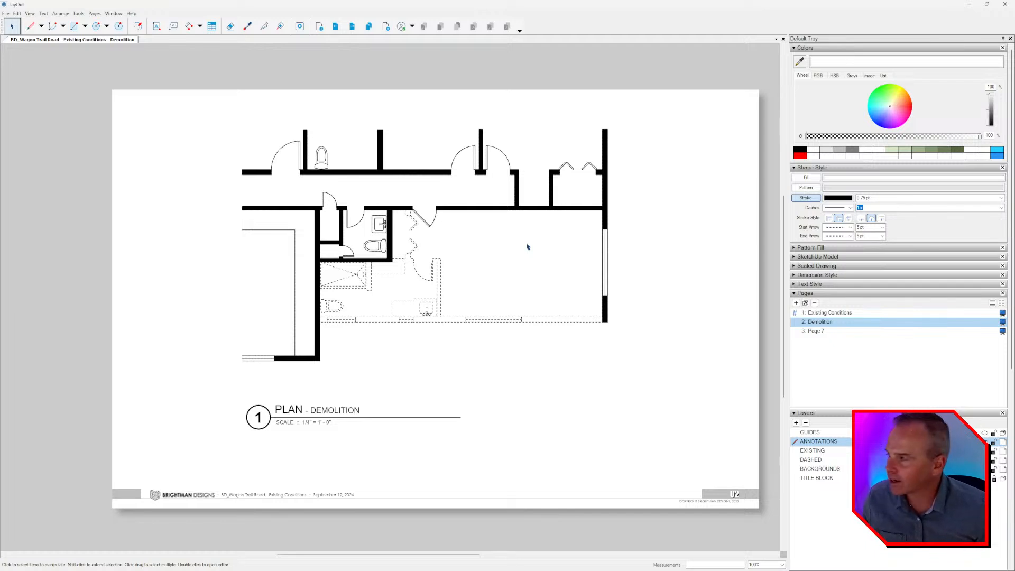
{"action": "middle_click_drag", "start_coordinate": [518, 291], "coordinate": [511, 289]}
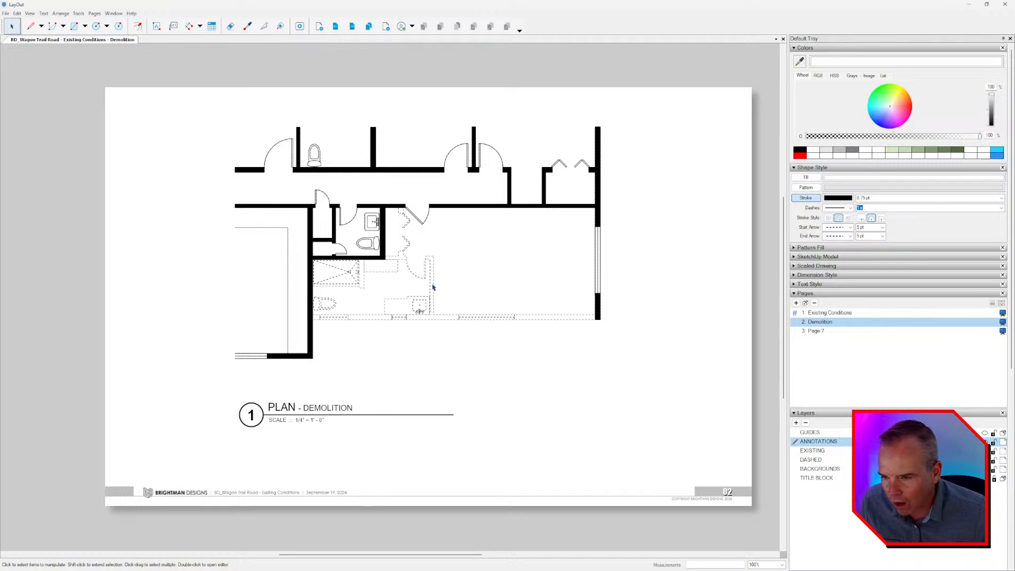
{"action": "scroll", "coordinate": [446, 292], "scroll_direction": "up", "scroll_amount": 2}
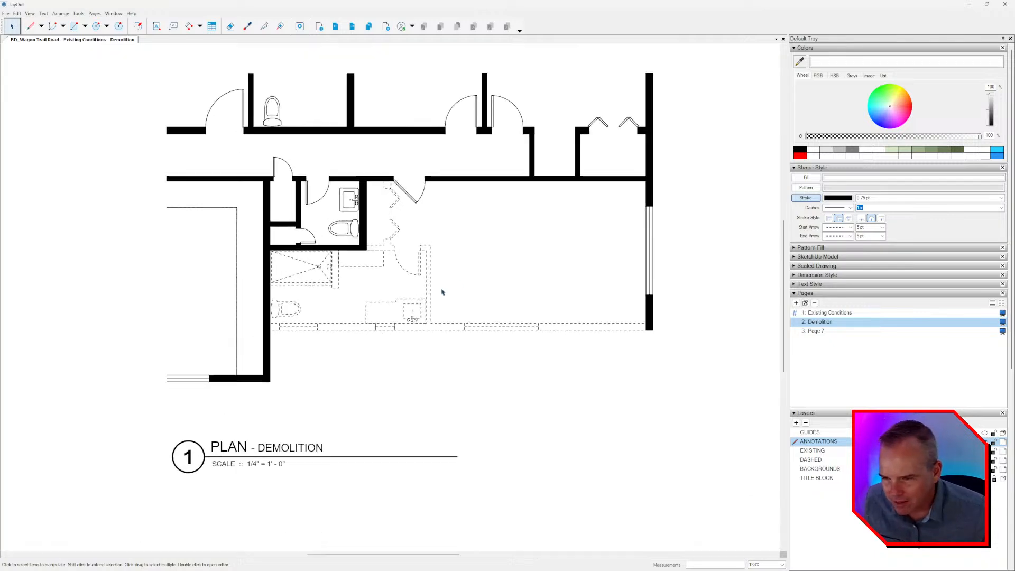
{"action": "scroll", "coordinate": [446, 297], "scroll_direction": "up", "scroll_amount": 5}
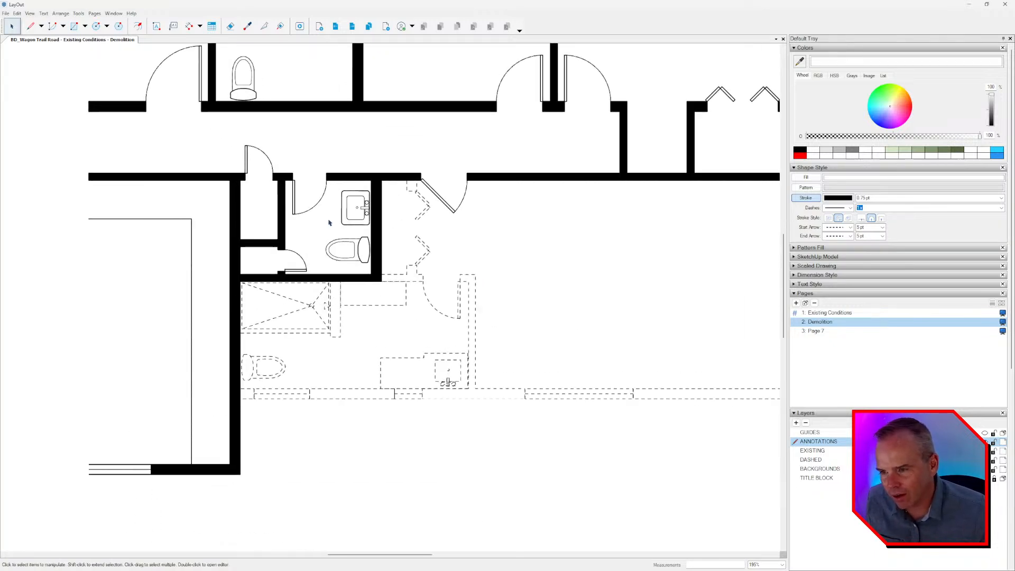
Try rotating the solid sink in the small bathroom a quarter turn over its dashed copy.
{"action": "left_click", "coordinate": [470, 226]}
{"action": "scroll", "coordinate": [475, 225], "scroll_direction": "up", "scroll_amount": 4}
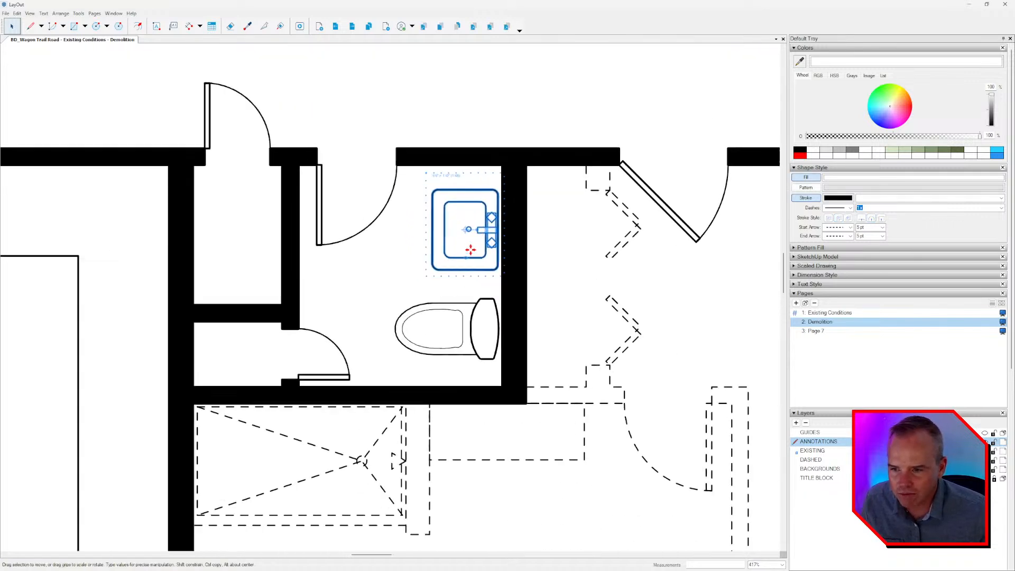
{"action": "left_click_drag", "start_coordinate": [471, 229], "coordinate": [466, 199]}
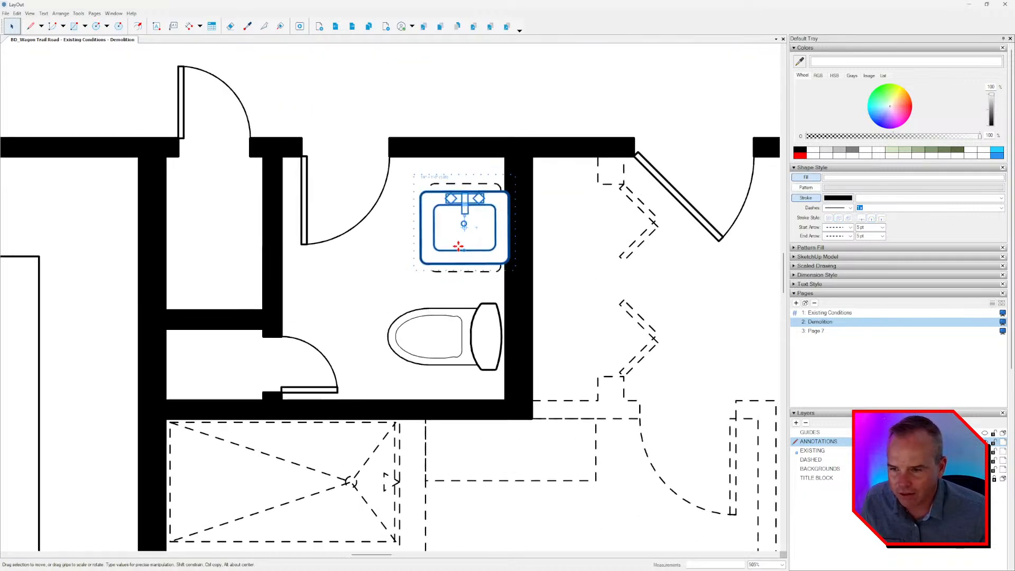
{"action": "left_click_drag", "start_coordinate": [459, 245], "coordinate": [443, 221]}
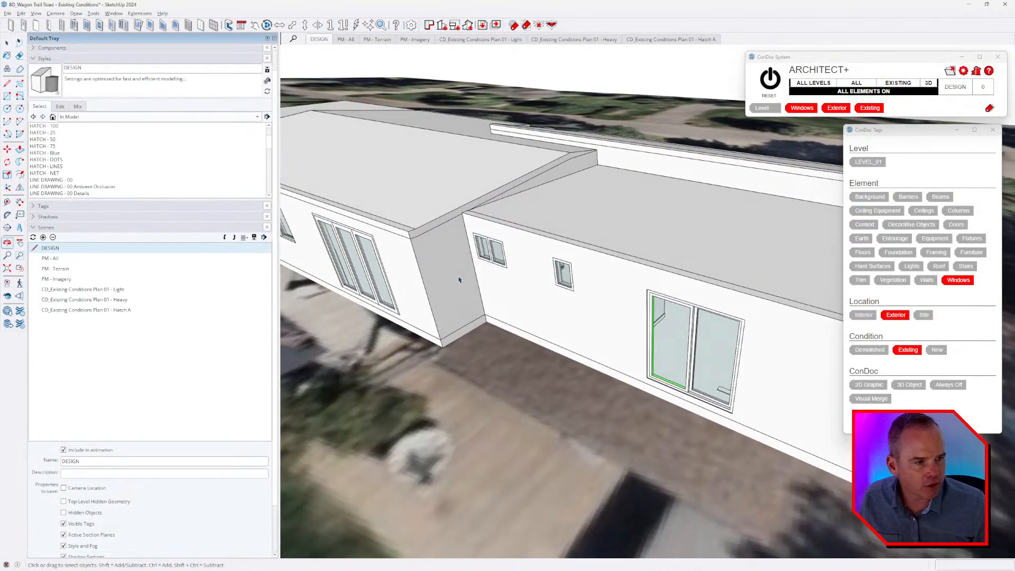
Switch to the SketchUp model, show its interior elements, and hide the existing ceilings to expose the bathrooms.
{"action": "scroll", "coordinate": [459, 280], "scroll_direction": "down", "scroll_amount": 5}
{"action": "middle_click_drag", "start_coordinate": [459, 280], "coordinate": [505, 301]}
{"action": "scroll", "coordinate": [506, 301], "scroll_direction": "up", "scroll_amount": 1}
{"action": "left_click", "coordinate": [864, 86]}
{"action": "left_click", "coordinate": [863, 86]}
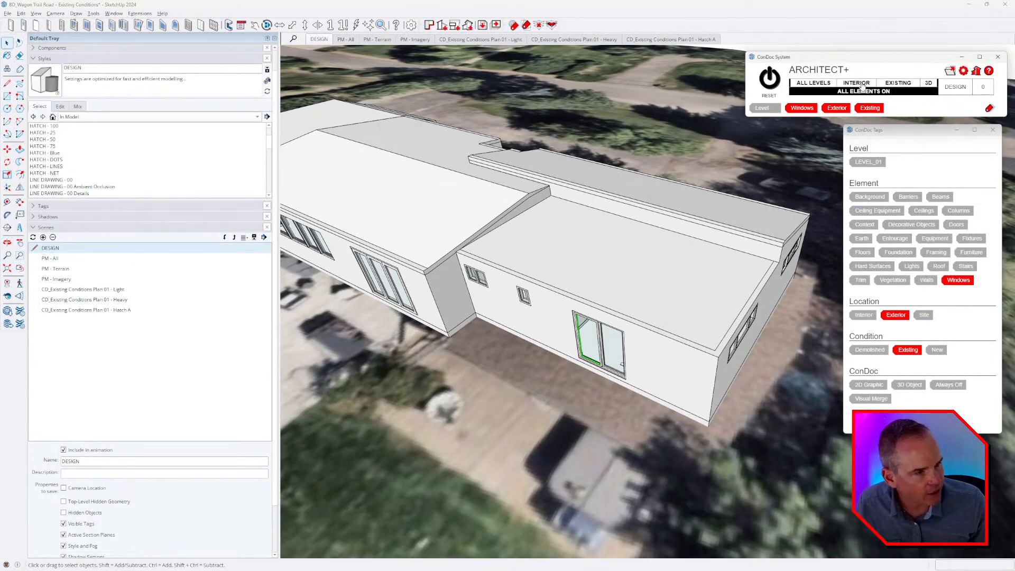
{"action": "middle_click_drag", "start_coordinate": [693, 274], "coordinate": [604, 269]}
{"action": "left_click", "coordinate": [603, 265]}
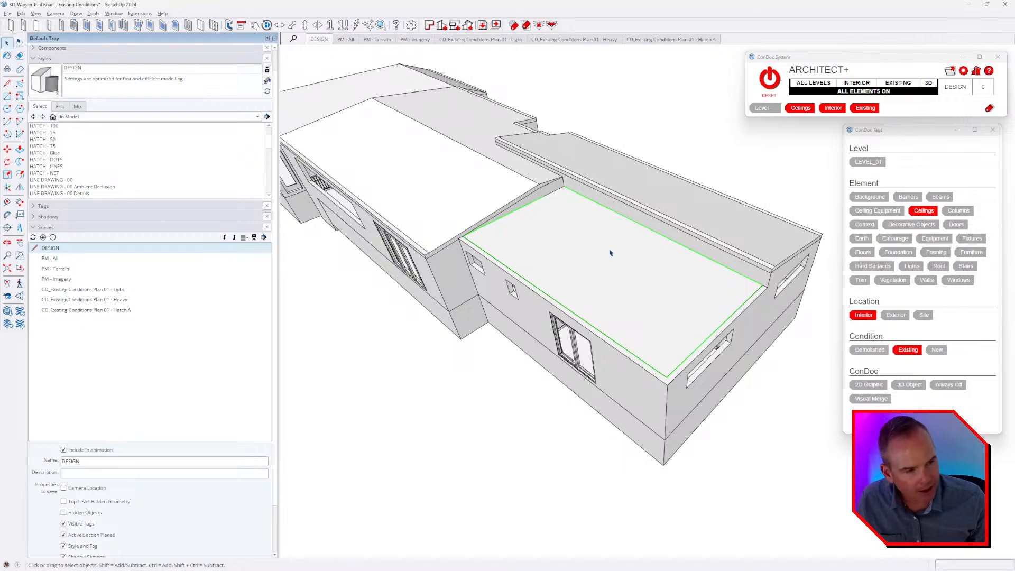
{"action": "key", "text": "h"}
{"action": "left_click", "coordinate": [679, 128]}
{"action": "middle_click_drag", "start_coordinate": [656, 317], "coordinate": [544, 394]}
{"action": "scroll", "coordinate": [537, 389], "scroll_direction": "up", "scroll_amount": 5}
{"action": "scroll", "coordinate": [586, 296], "scroll_direction": "up", "scroll_amount": 10}
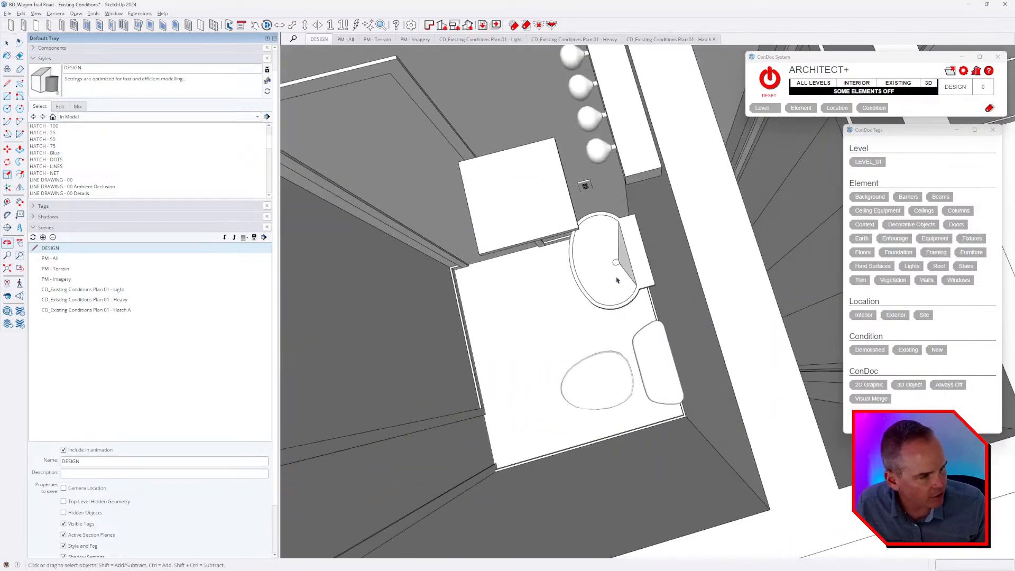
Try rotating the small bathroom's sink 90 degrees and moving it against the wall with the switch and outlet.
{"action": "left_click", "coordinate": [619, 296]}
{"action": "middle_click_drag", "start_coordinate": [620, 296], "coordinate": [605, 272]}
{"action": "scroll", "coordinate": [605, 271], "scroll_direction": "up", "scroll_amount": 3}
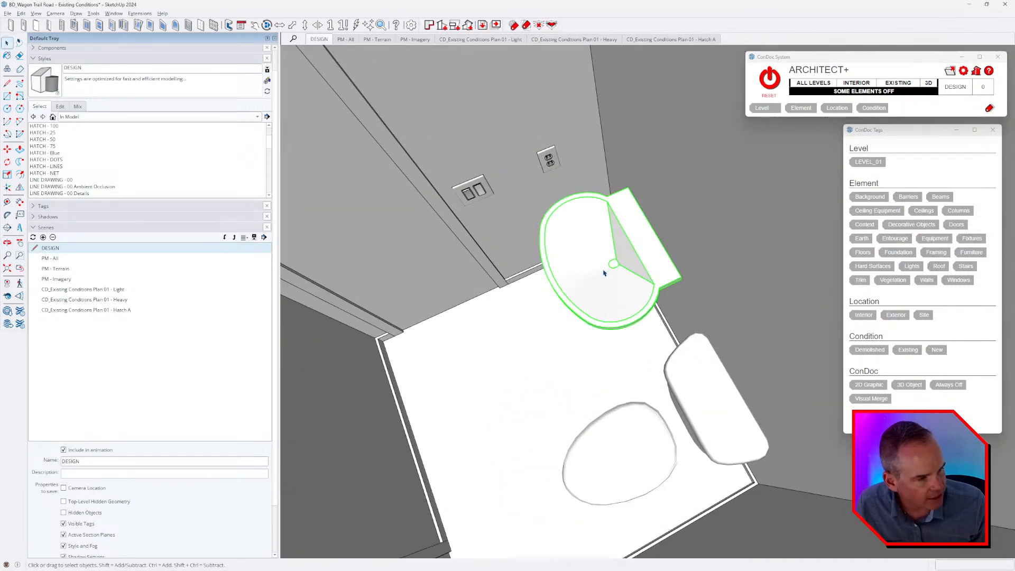
{"action": "key", "text": "q"}
{"action": "left_click", "coordinate": [491, 336]}
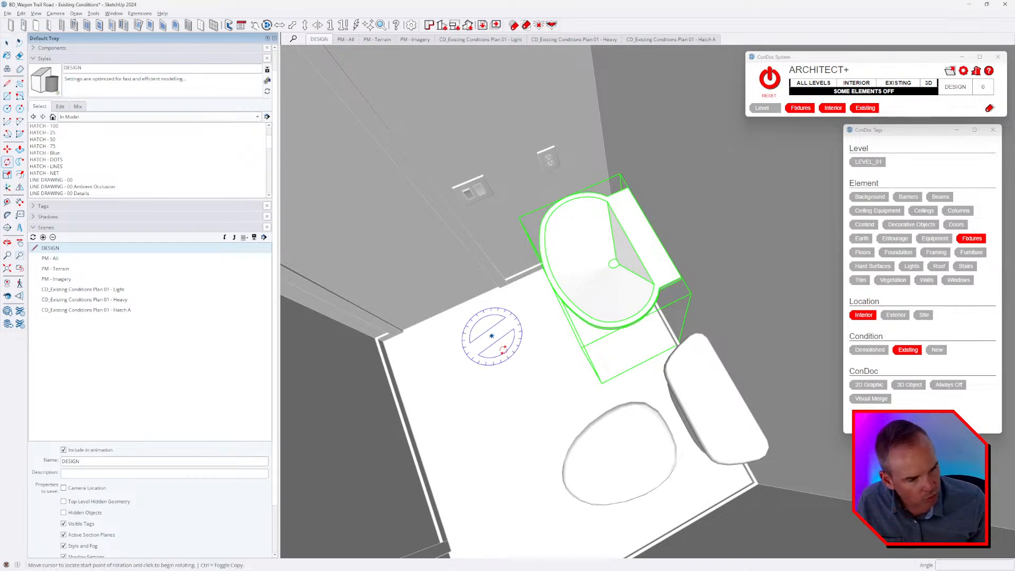
{"action": "left_click", "coordinate": [537, 385]}
{"action": "left_click", "coordinate": [554, 369]}
{"action": "type", "text": "90"}
{"action": "key", "text": "Return"}
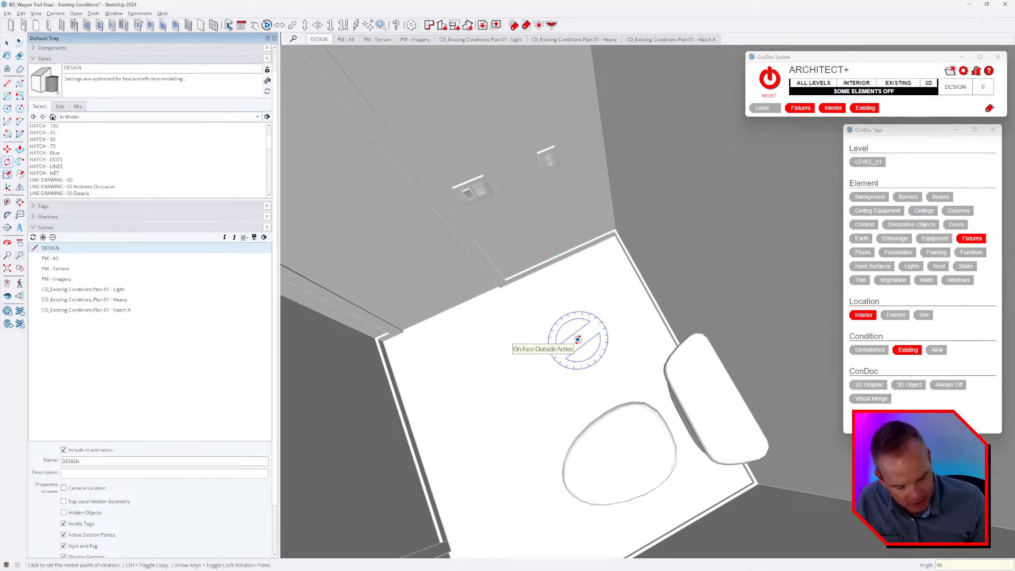
{"action": "key", "text": "m"}
{"action": "left_click", "coordinate": [541, 322]}
{"action": "left_click", "coordinate": [559, 426]}
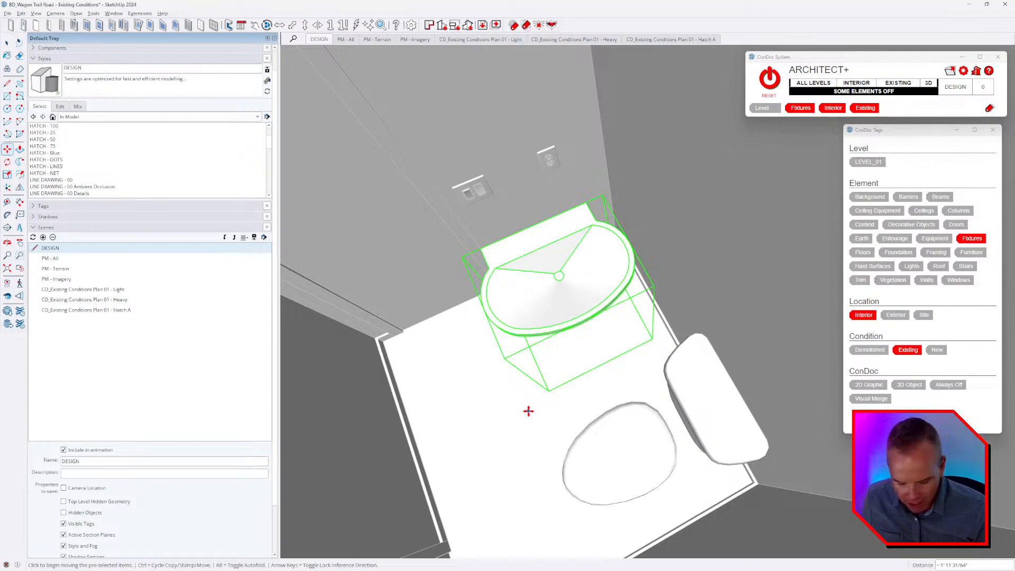
Undo the sink's rotation and move, and clear the selection.
{"action": "key", "text": "ctrl+z"}
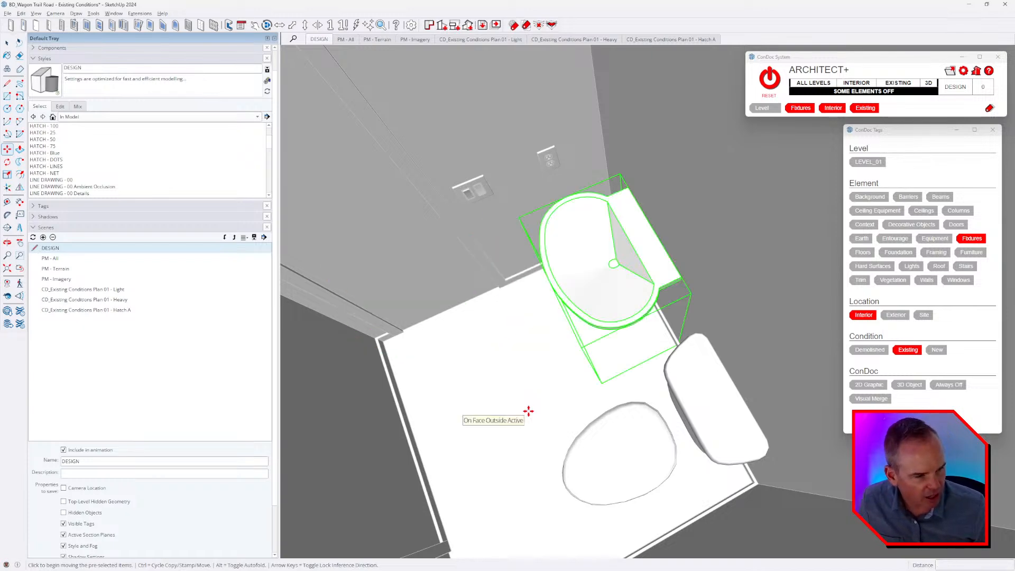
{"action": "middle_click_drag", "start_coordinate": [572, 281], "coordinate": [569, 282]}
{"action": "key", "text": "space"}
{"action": "left_click", "coordinate": [538, 299]}
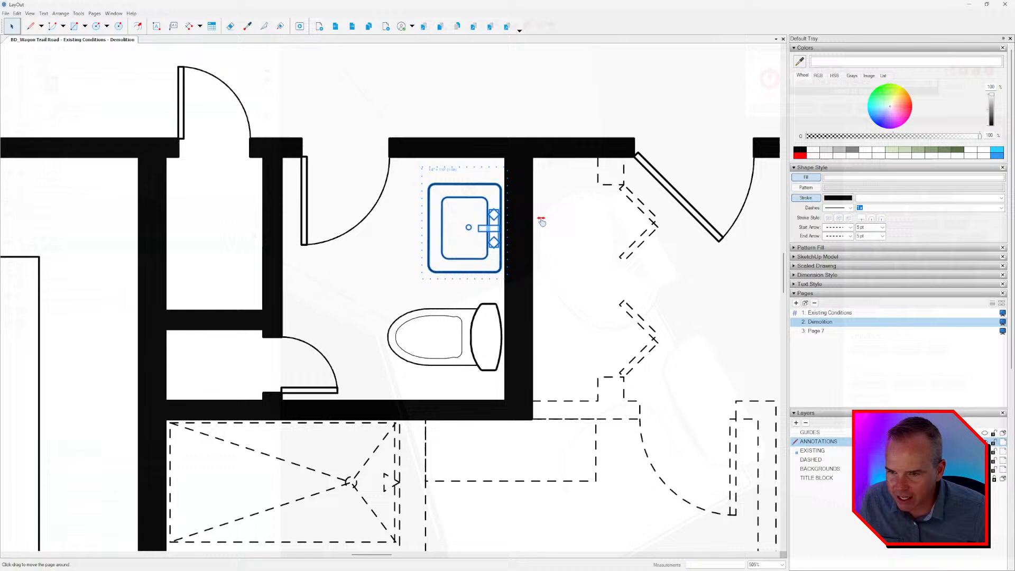
Switch back to LayOut and compare the Demolition page with the Existing Conditions page.
{"action": "scroll", "coordinate": [435, 208], "scroll_direction": "up", "scroll_amount": 2}
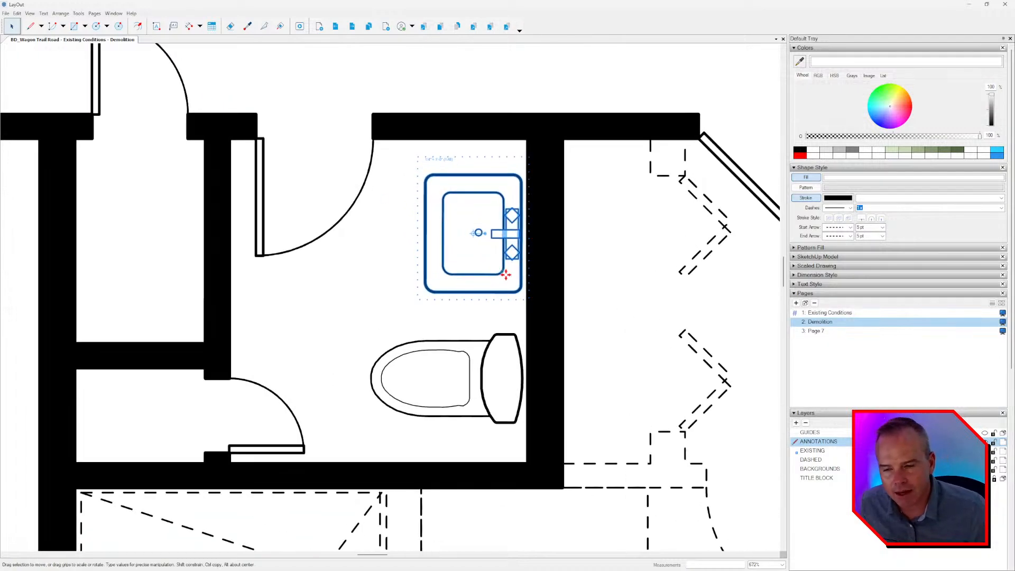
{"action": "scroll", "coordinate": [491, 259], "scroll_direction": "down", "scroll_amount": 5}
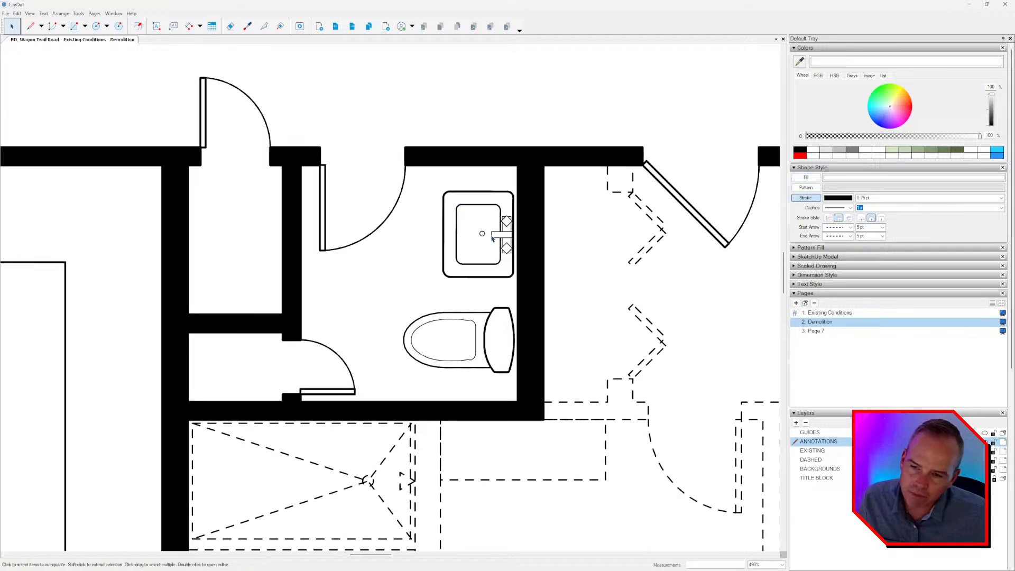
{"action": "scroll", "coordinate": [482, 228], "scroll_direction": "down", "scroll_amount": 4}
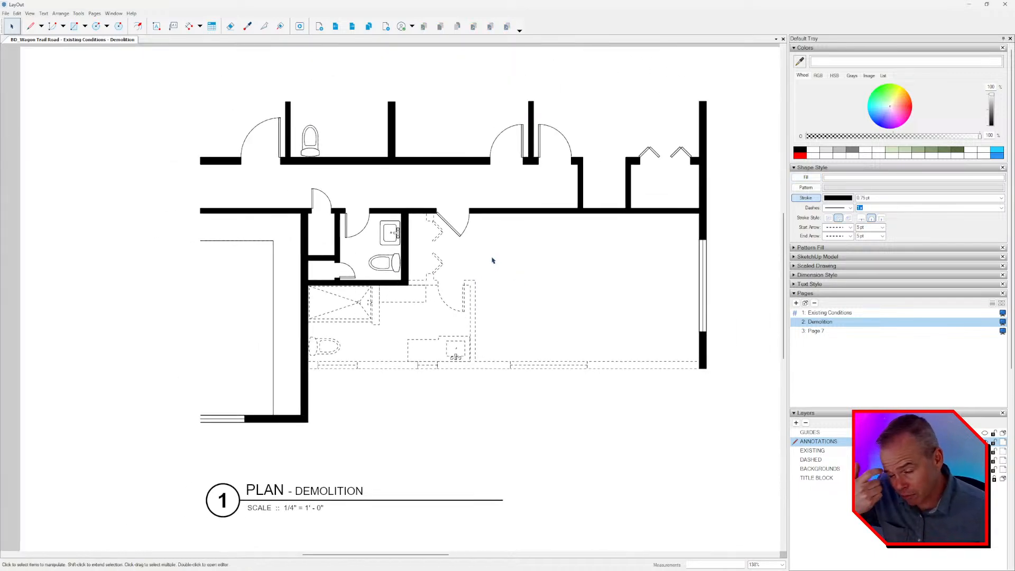
{"action": "scroll", "coordinate": [492, 260], "scroll_direction": "down", "scroll_amount": 1}
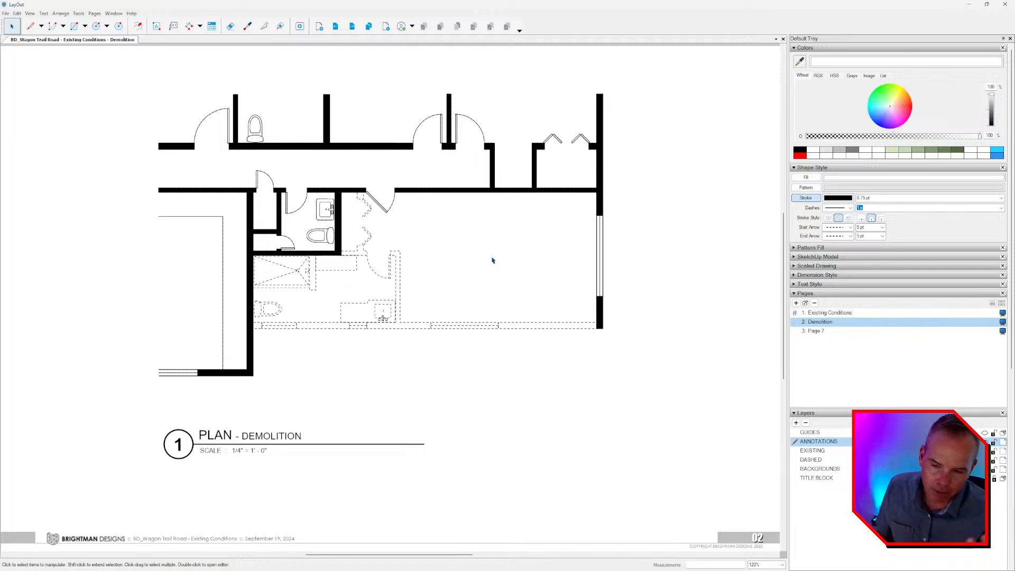
{"action": "scroll", "coordinate": [468, 248], "scroll_direction": "down", "scroll_amount": 1}
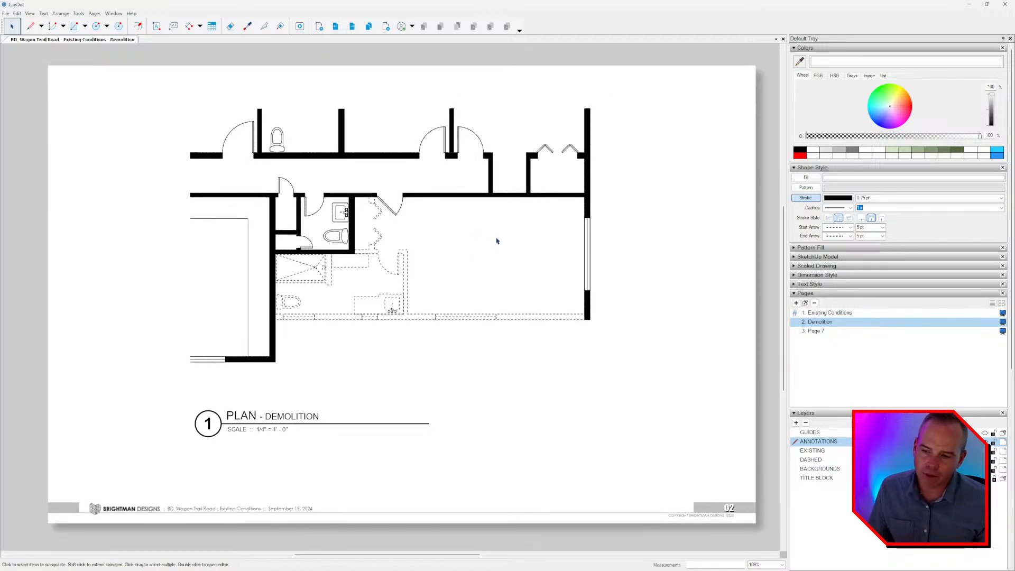
{"action": "key", "text": "Page_Up"}
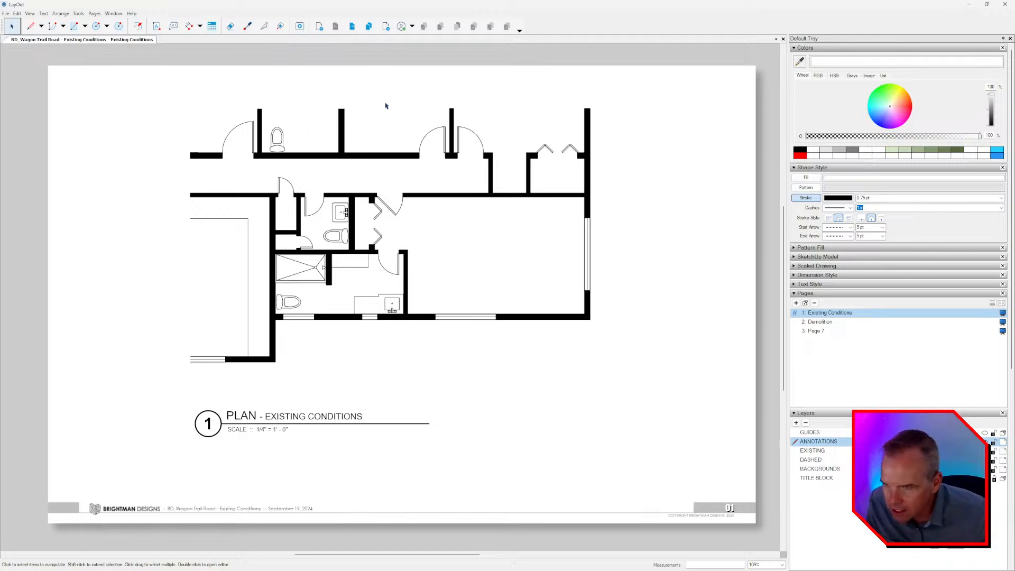
{"action": "left_click", "coordinate": [352, 26]}
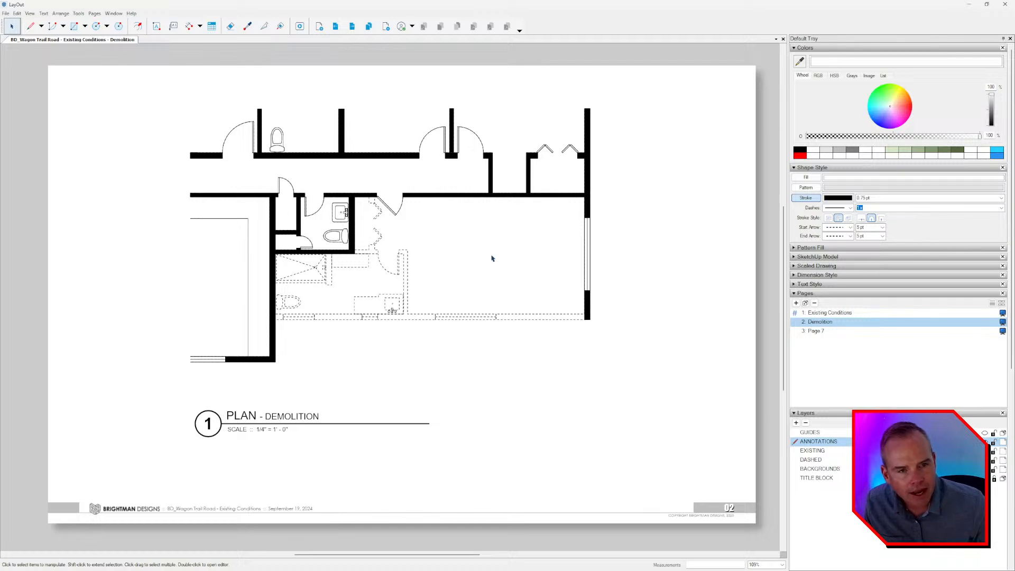
Switch to File Explorer and open BD_Wagon Trail Road.layout from the midcentury modern addition project's FINAL folder.
{"action": "key", "text": "alt+Tab"}
{"action": "key", "text": "alt+Tab"}
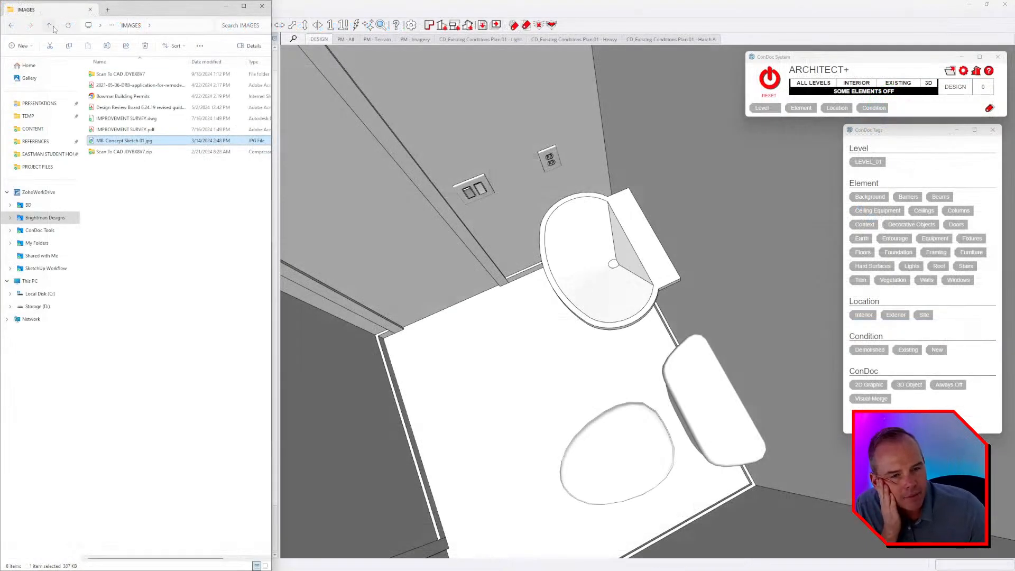
{"action": "left_click", "coordinate": [52, 27]}
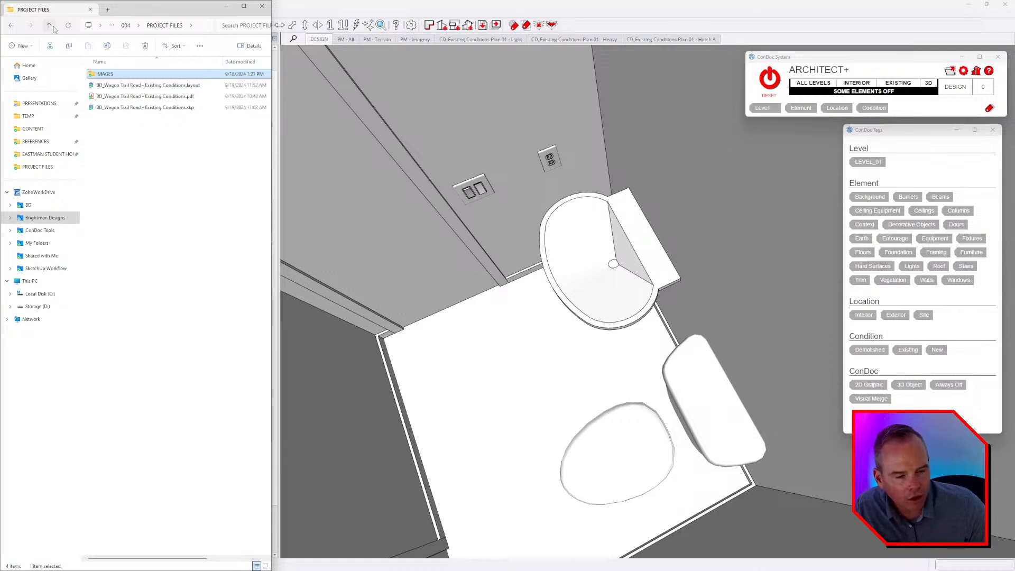
{"action": "left_click", "coordinate": [50, 27]}
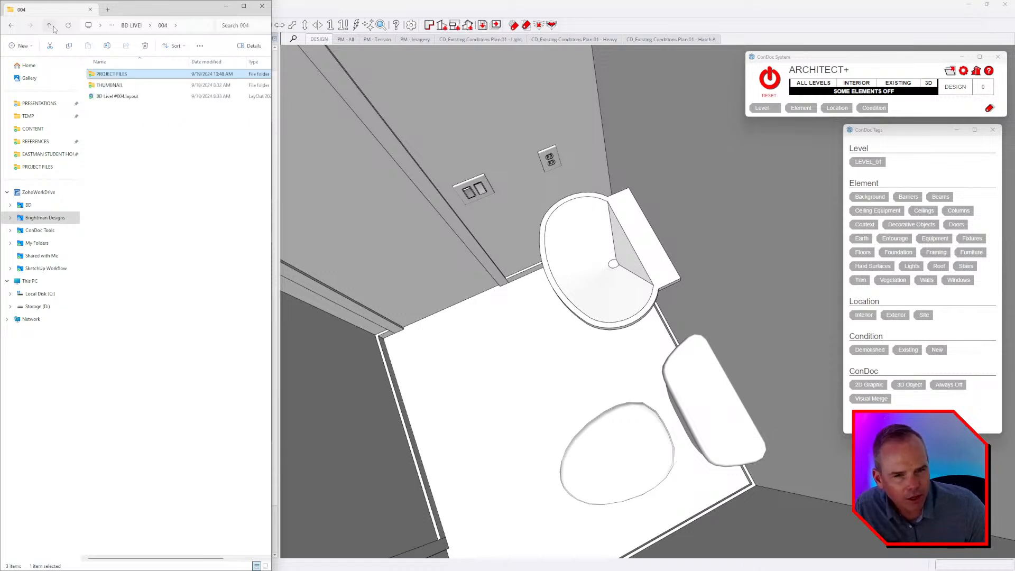
{"action": "left_click", "coordinate": [50, 26]}
{"action": "double_click", "coordinate": [139, 165]}
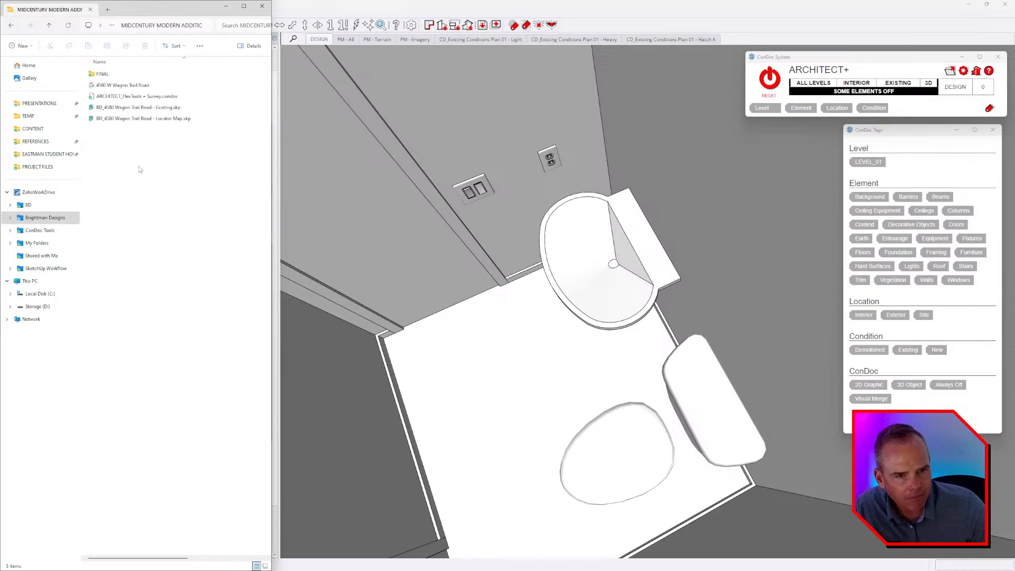
{"action": "double_click", "coordinate": [105, 74]}
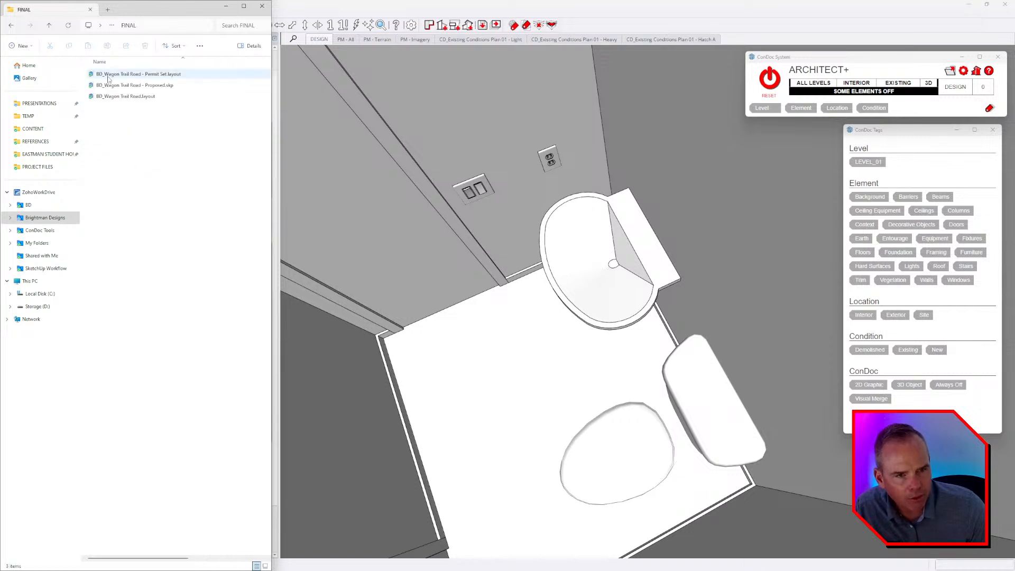
{"action": "left_click", "coordinate": [127, 98]}
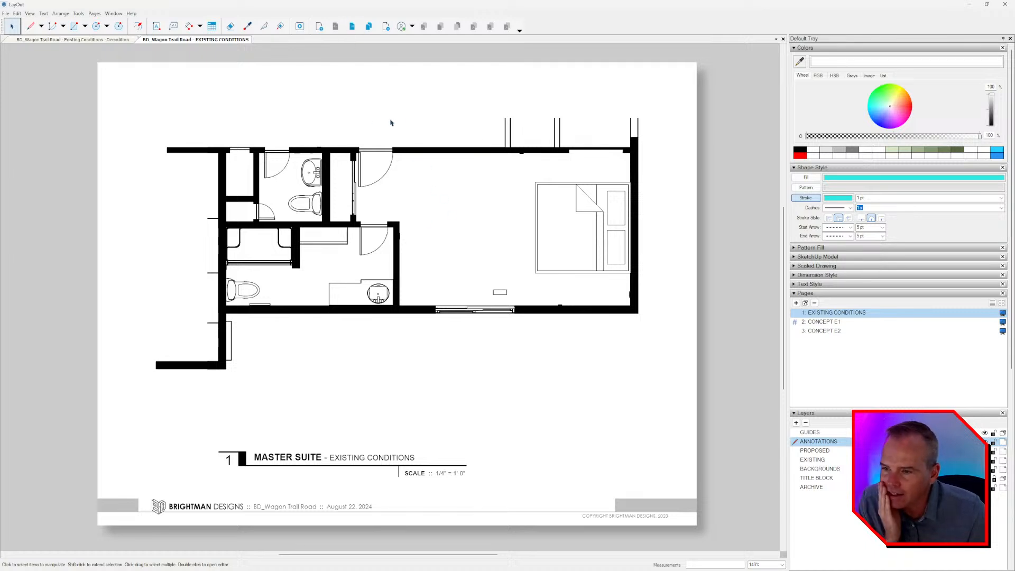
Compare the furnished master suite plans on the CONCEPT E1 and CONCEPT E2 pages.
{"action": "left_click", "coordinate": [352, 28]}
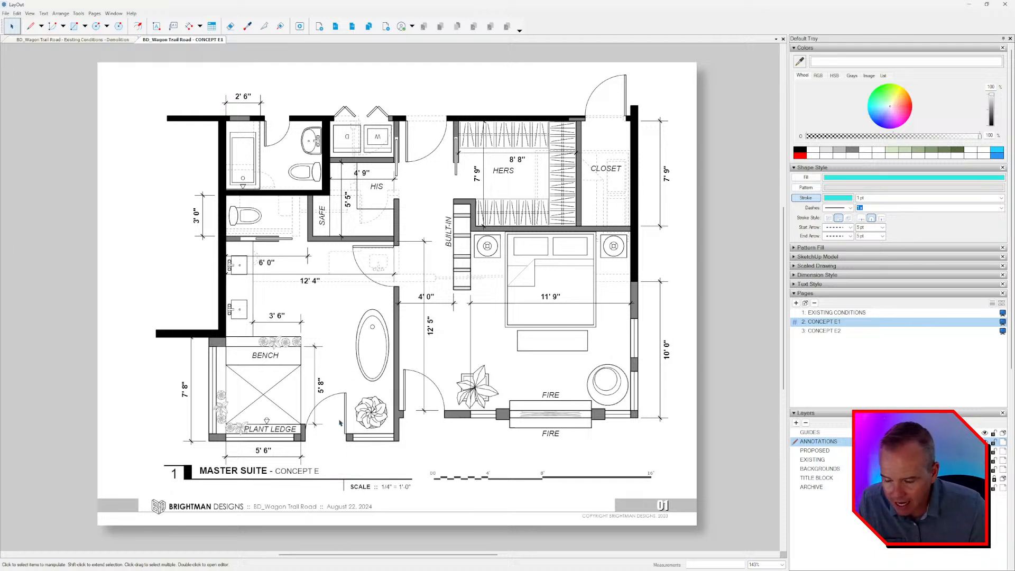
{"action": "left_click", "coordinate": [352, 27]}
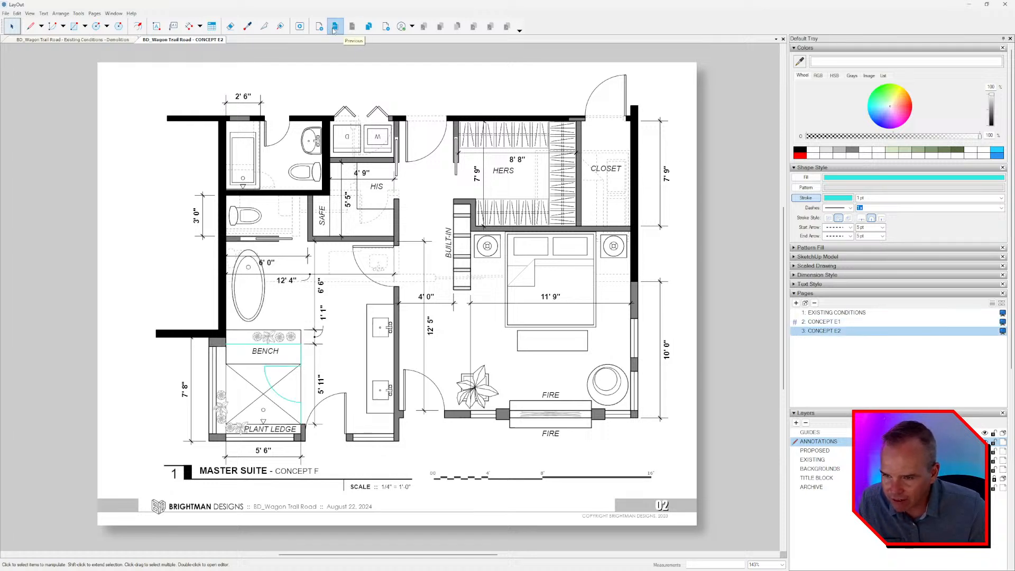
{"action": "left_click", "coordinate": [339, 29]}
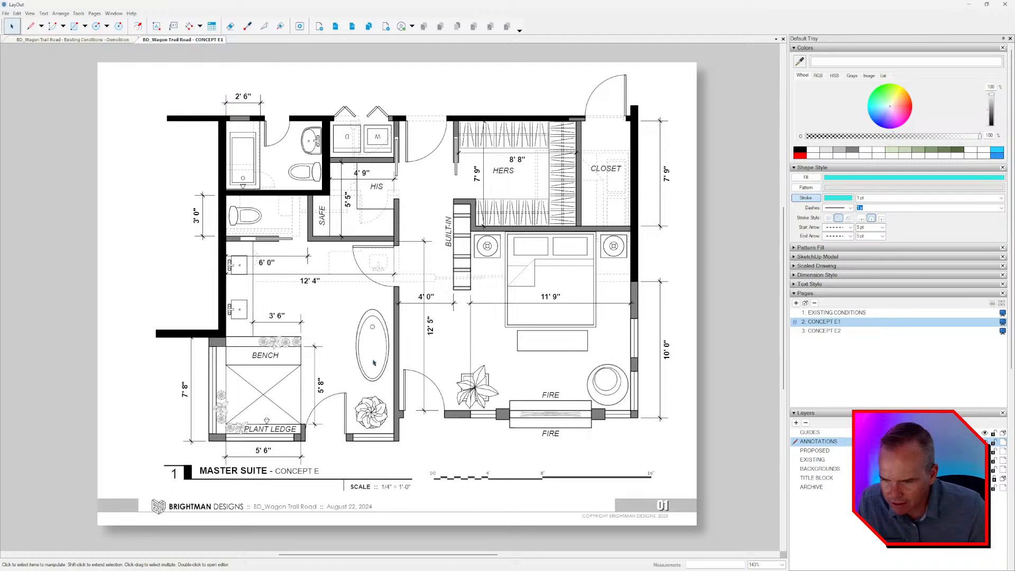
{"action": "left_click", "coordinate": [352, 27]}
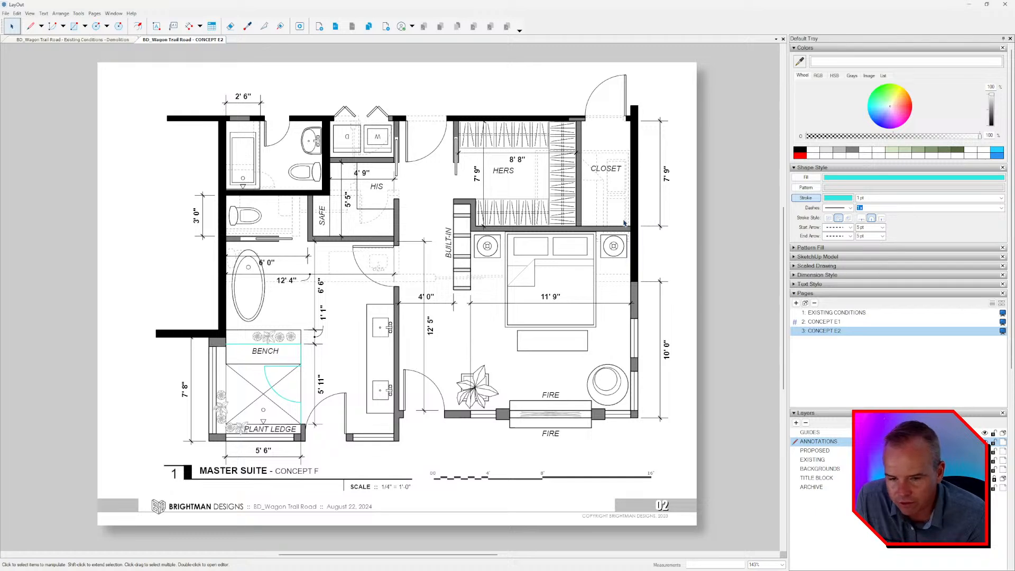
Collapse the unused tray sections and bring up the ConDoc 2D Bedroom scrapbook.
{"action": "left_click", "coordinate": [838, 48]}
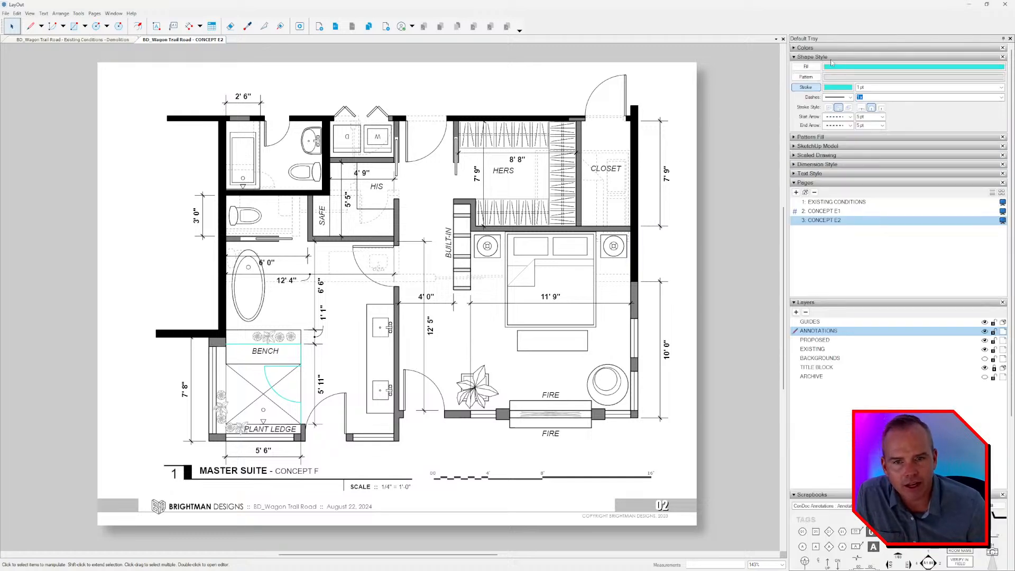
{"action": "left_click", "coordinate": [831, 57]}
{"action": "left_click", "coordinate": [832, 112]}
{"action": "left_click", "coordinate": [950, 325]}
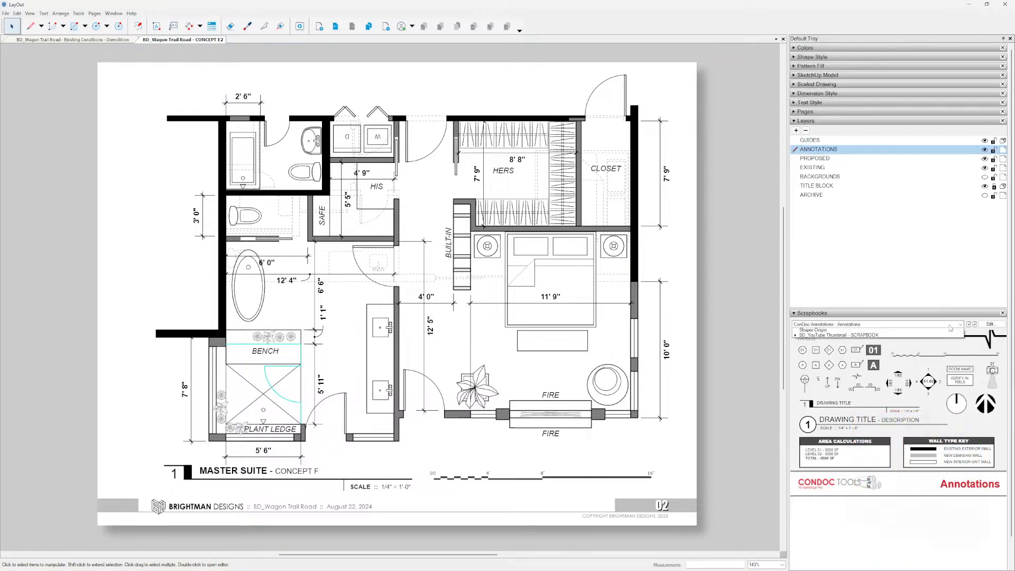
{"action": "left_click", "coordinate": [852, 337]}
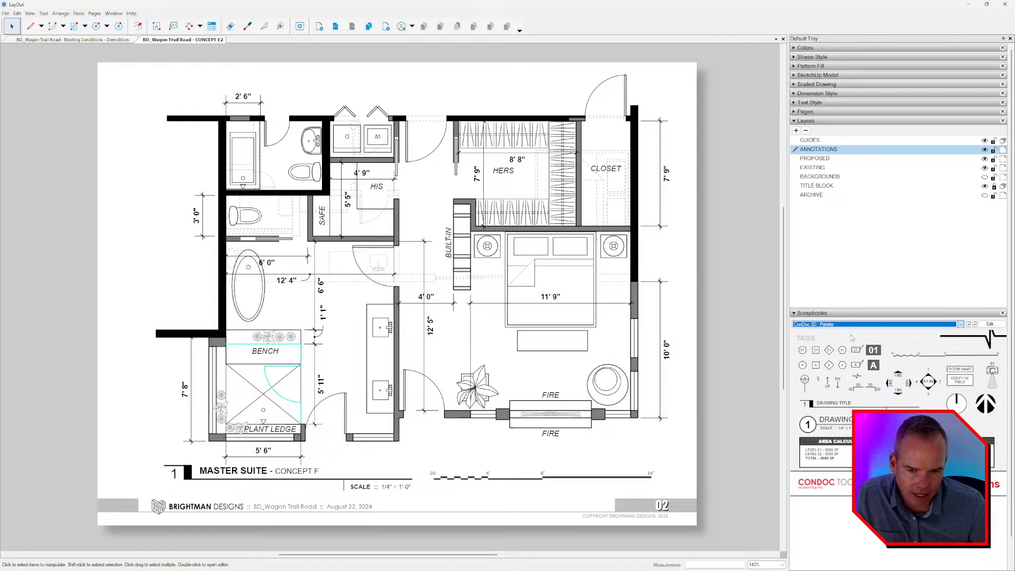
{"action": "left_click", "coordinate": [974, 325]}
{"action": "left_click", "coordinate": [974, 324]}
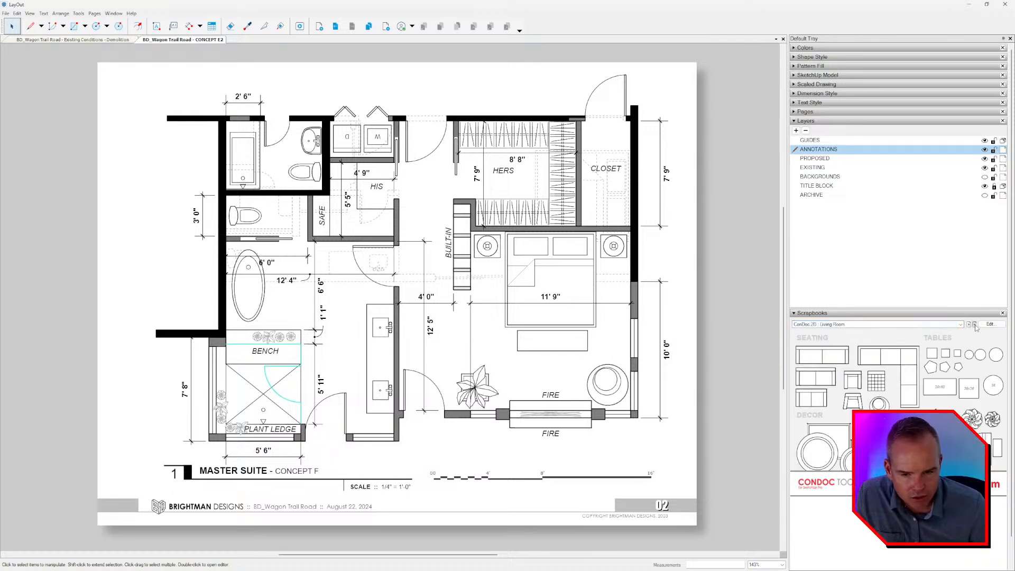
{"action": "left_click", "coordinate": [974, 324]}
Rotate the bed, lamps and bench a quarter turn and place the headboard against the bedroom's windowed side wall.
{"action": "scroll", "coordinate": [541, 264], "scroll_direction": "up", "scroll_amount": 3}
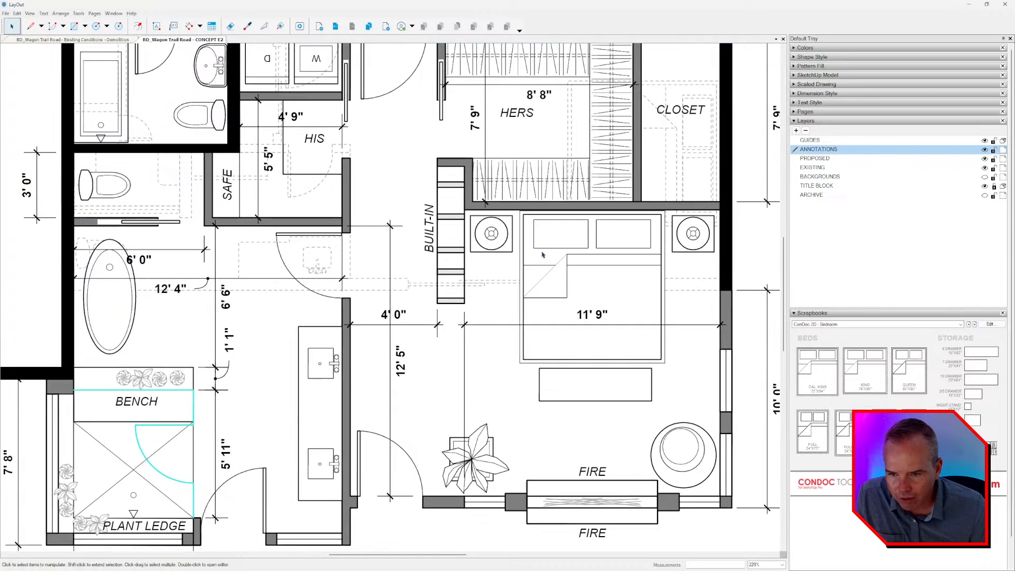
{"action": "left_click", "coordinate": [658, 244]}
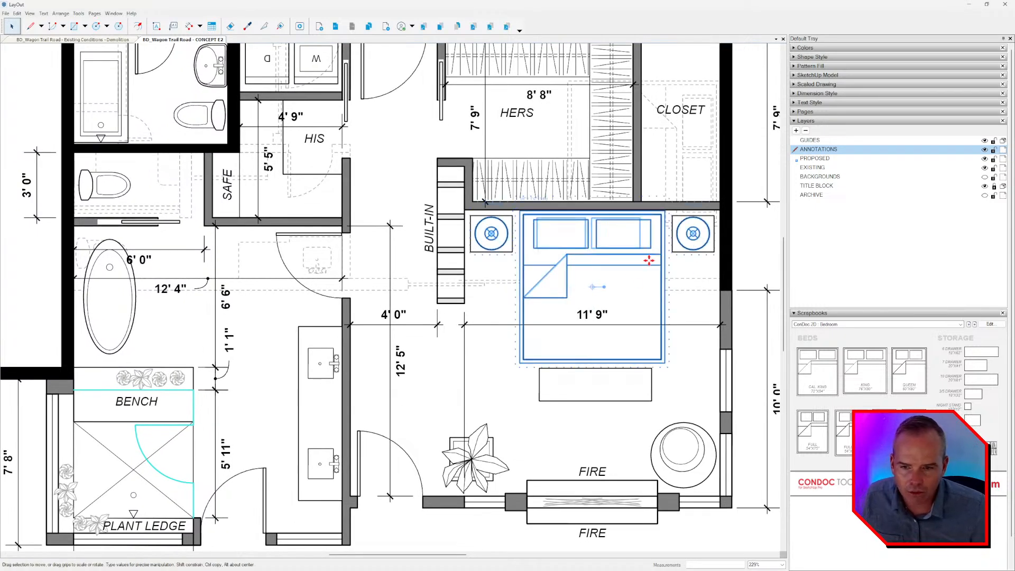
{"action": "left_click", "coordinate": [608, 376], "text": "shift"}
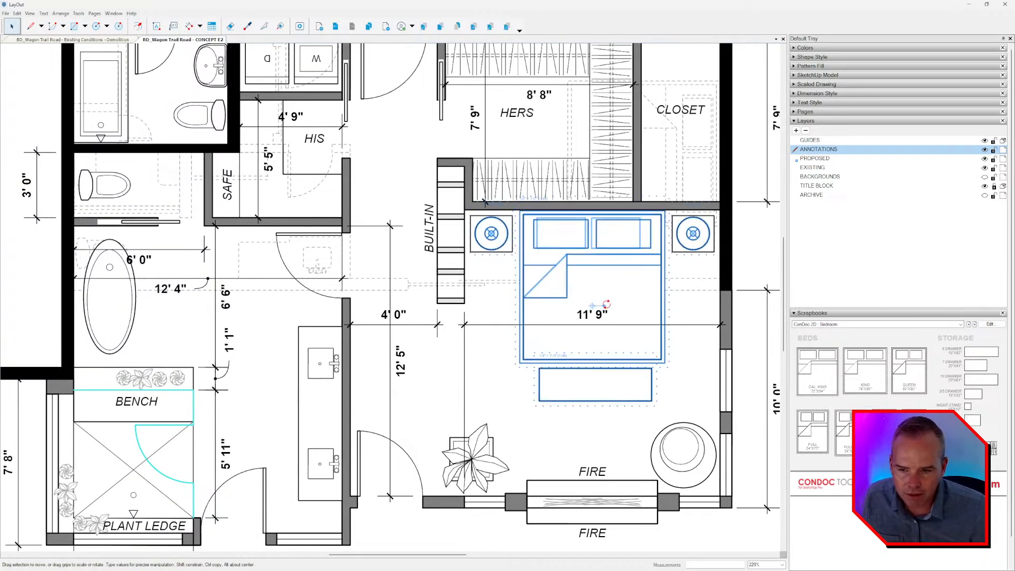
{"action": "left_click_drag", "start_coordinate": [605, 305], "coordinate": [685, 401]}
Delete the round armchair in the bedroom corner and the square nightstand beneath the lamp below the closet.
{"action": "left_click", "coordinate": [656, 464]}
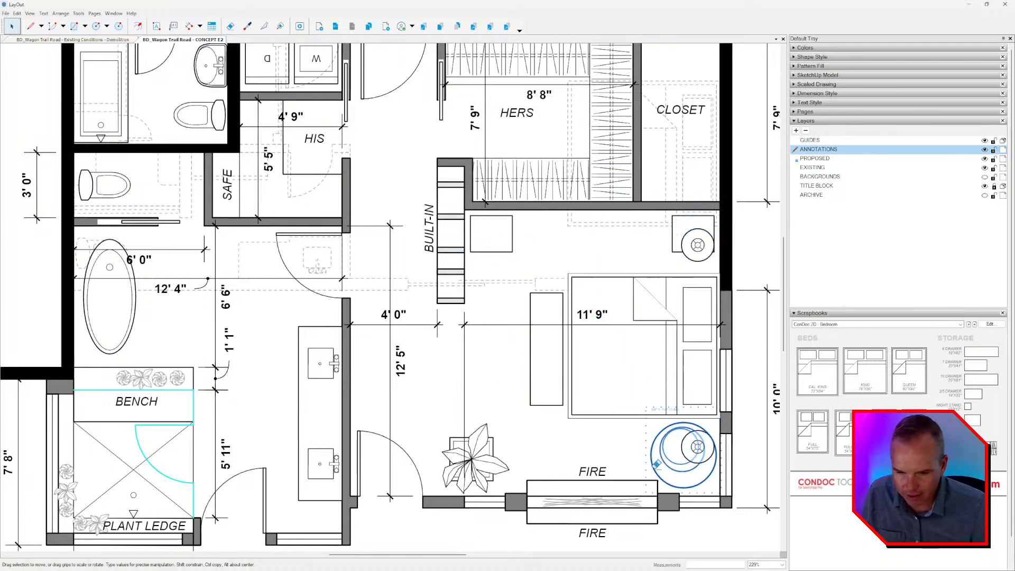
{"action": "key", "text": "space"}
{"action": "scroll", "coordinate": [607, 394], "scroll_direction": "down", "scroll_amount": 2}
{"action": "middle_click_drag", "start_coordinate": [608, 398], "coordinate": [602, 375]}
{"action": "key", "text": "e"}
{"action": "left_click", "coordinate": [653, 236]}
{"action": "key", "text": "space"}
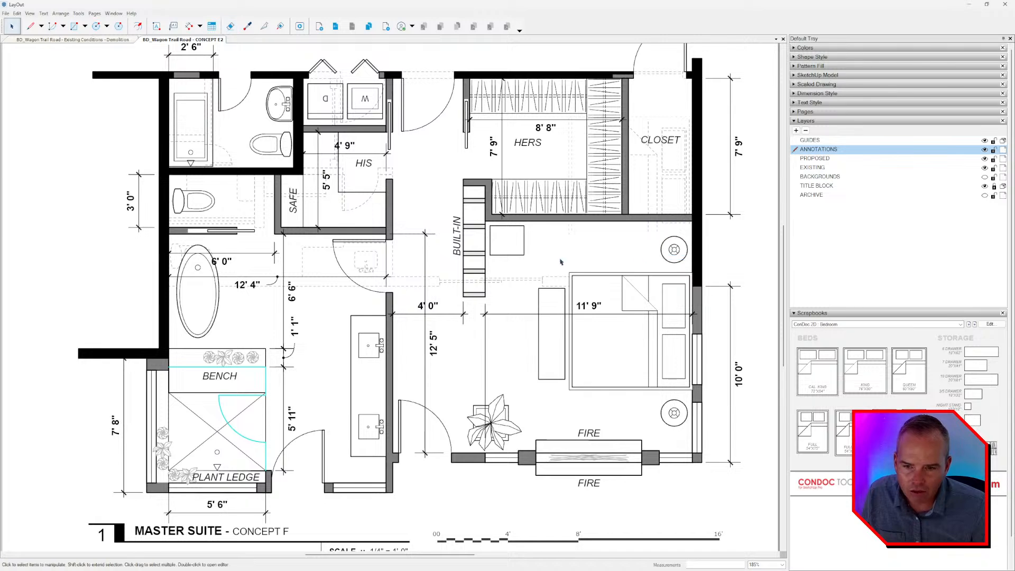
Restore the deleted nightstand at the lamp below the closet and erase the one beside the built-in instead.
{"action": "key", "text": "ctrl+z"}
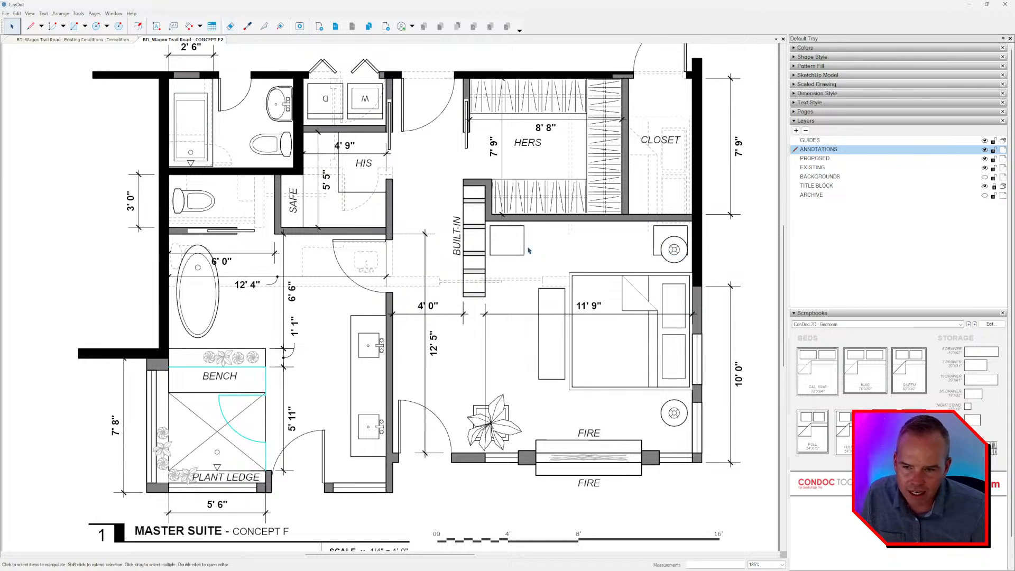
{"action": "key", "text": "e"}
{"action": "left_click", "coordinate": [523, 242]}
{"action": "key", "text": "space"}
Nudge the nightstand below the closet down and to the right until it is centered beneath the round lamp.
{"action": "scroll", "coordinate": [643, 262], "scroll_direction": "up", "scroll_amount": 3}
{"action": "left_click", "coordinate": [656, 252]}
{"action": "key", "text": "Down"}
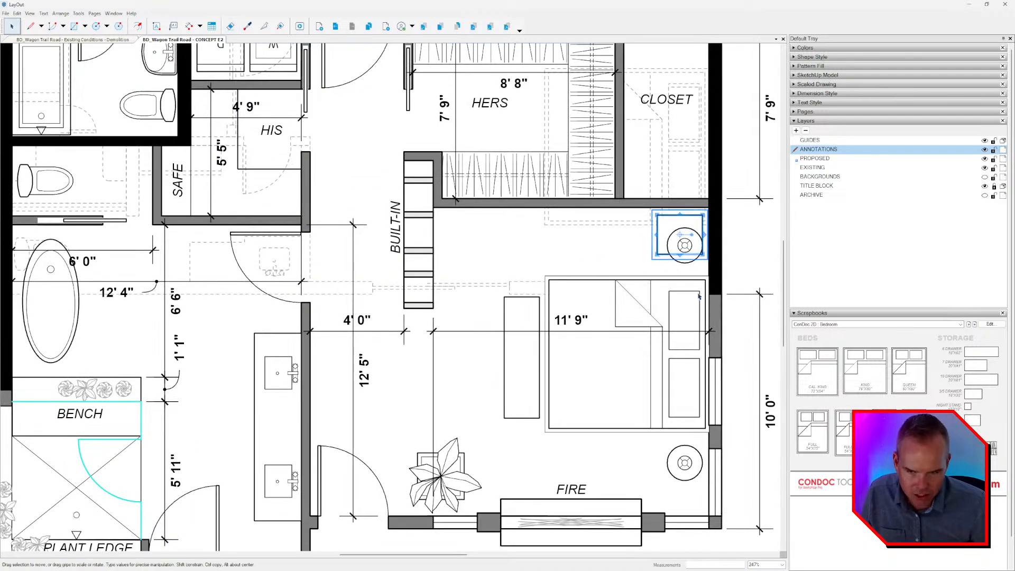
{"action": "key", "text": "Down"}
{"action": "key", "text": "Down"}
{"action": "key", "text": "Down"}
{"action": "key", "text": "Down"}
{"action": "key", "text": "Down"}
{"action": "key", "text": "Down"}
{"action": "key", "text": "Right"}
{"action": "key", "text": "Right"}
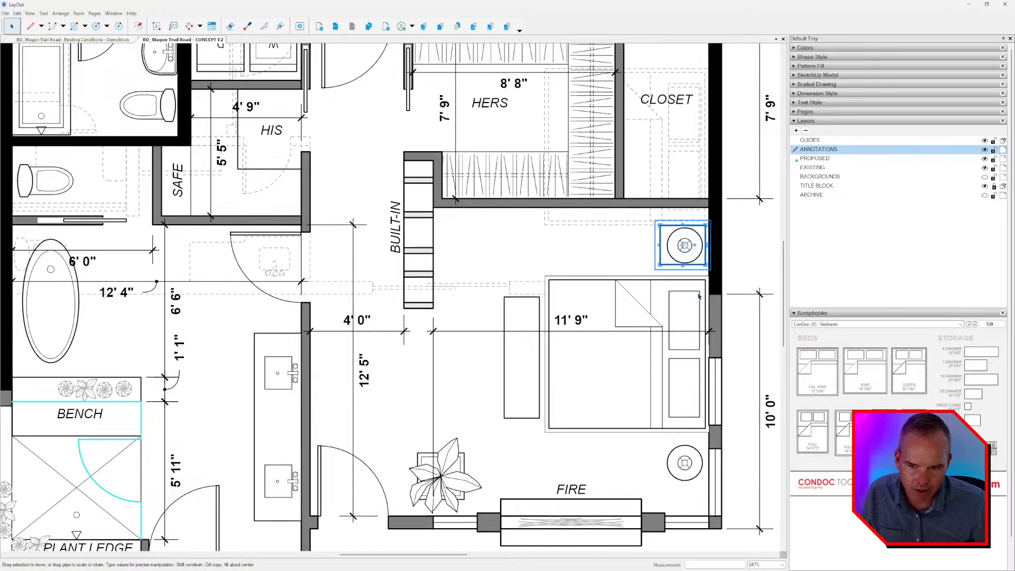
{"action": "left_click_drag", "start_coordinate": [661, 265], "coordinate": [669, 481], "text": "ctrl"}
{"action": "middle_click_drag", "start_coordinate": [741, 449], "coordinate": [737, 443]}
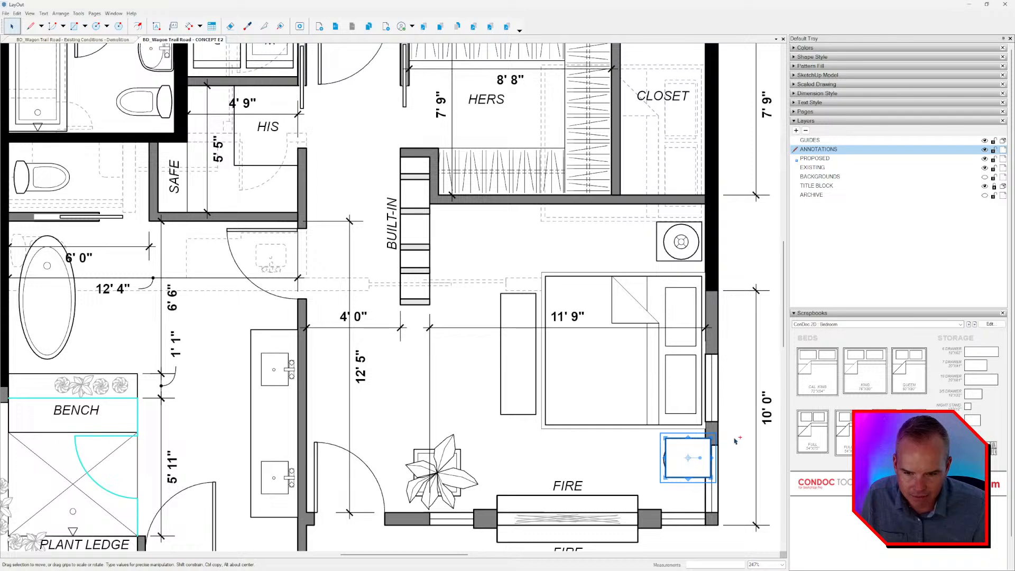
{"action": "key", "text": "Delete"}
{"action": "scroll", "coordinate": [734, 439], "scroll_direction": "down", "scroll_amount": 3}
{"action": "middle_click_drag", "start_coordinate": [708, 410], "coordinate": [667, 362]}
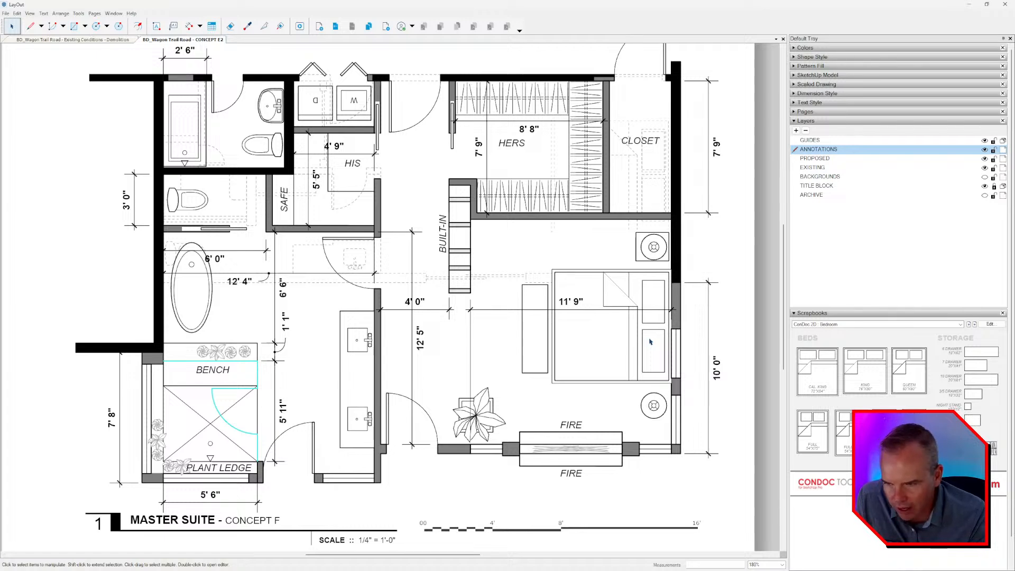
Go back to the CONCEPT E1 page to view its furnished master suite layout.
{"action": "left_click", "coordinate": [239, 281]}
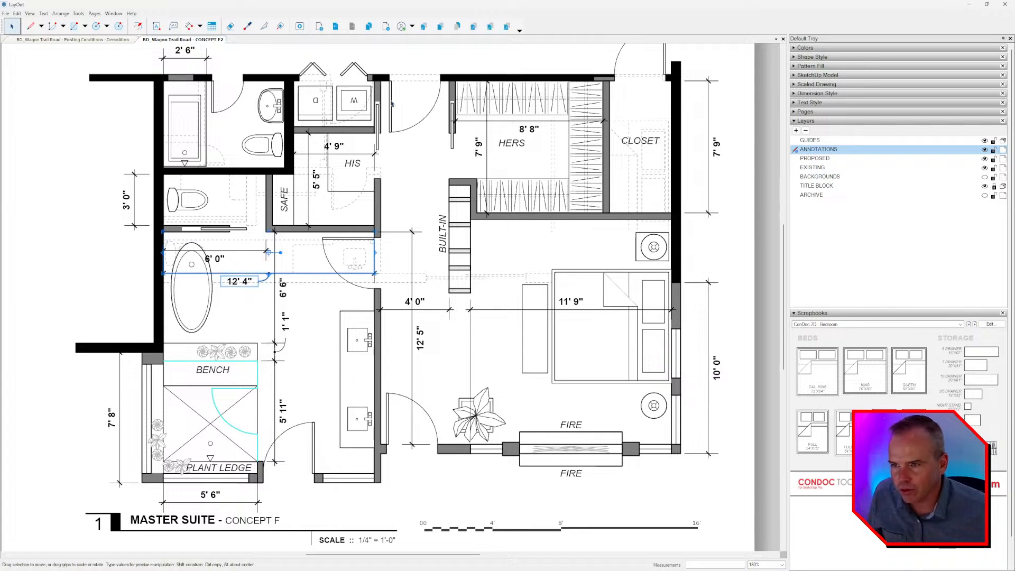
{"action": "left_click", "coordinate": [335, 26]}
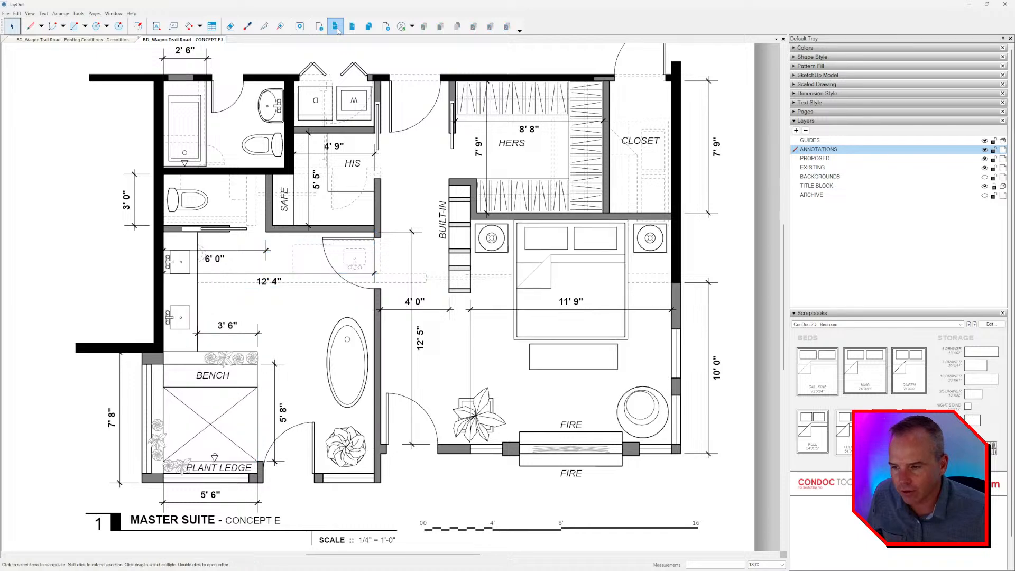